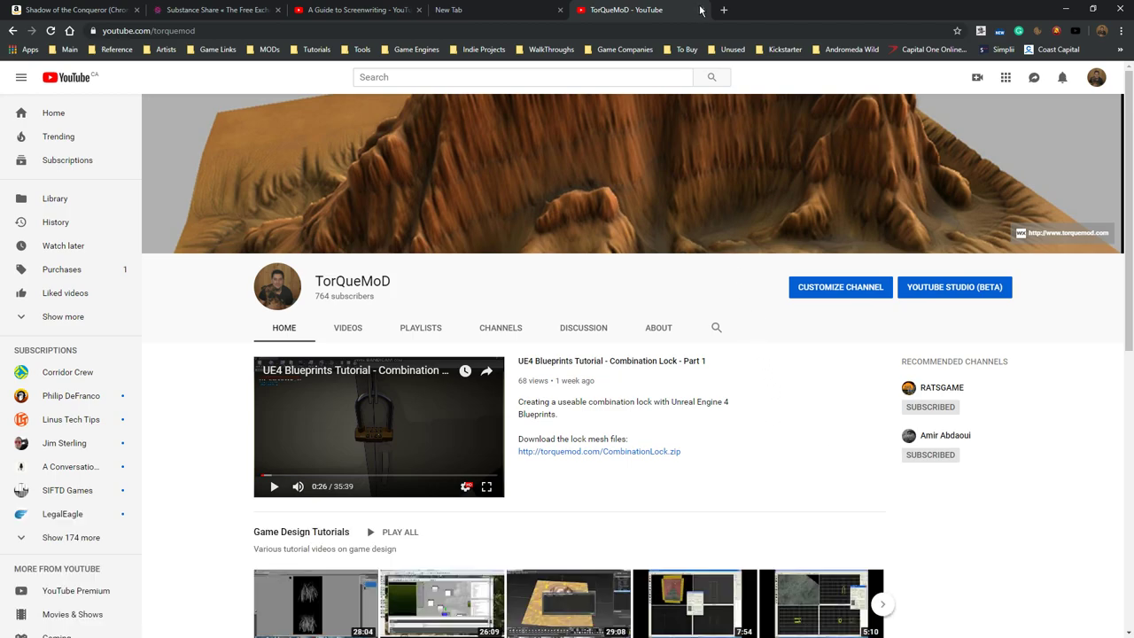
Close the YouTube browser window and bring the Blank422 Unreal Editor project forward.
left_click(1119, 8)
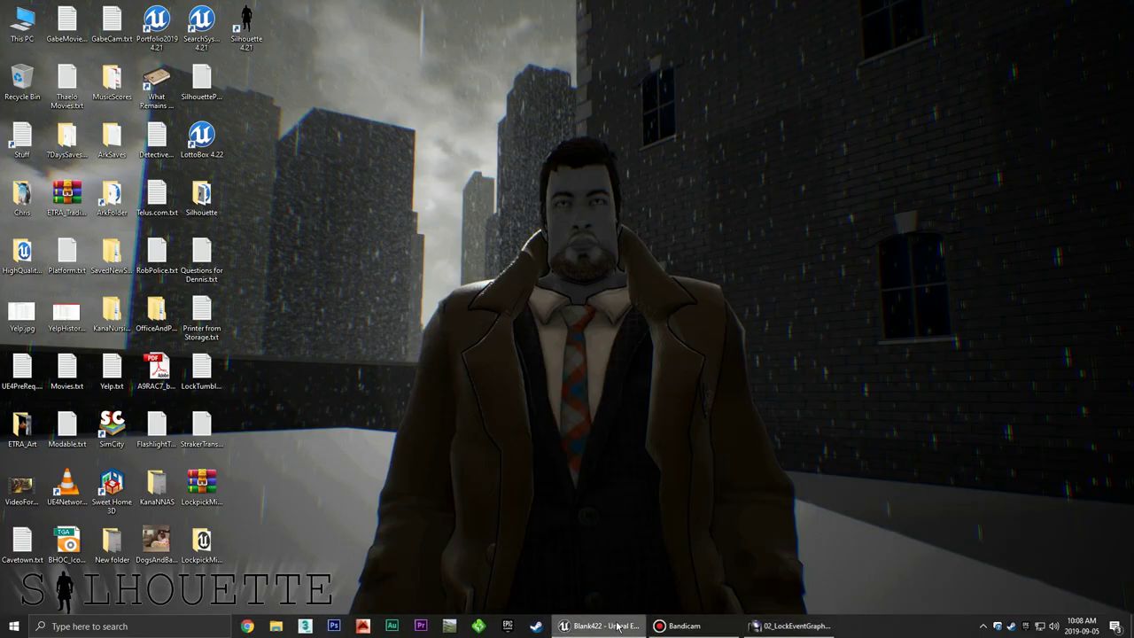
left_click(600, 626)
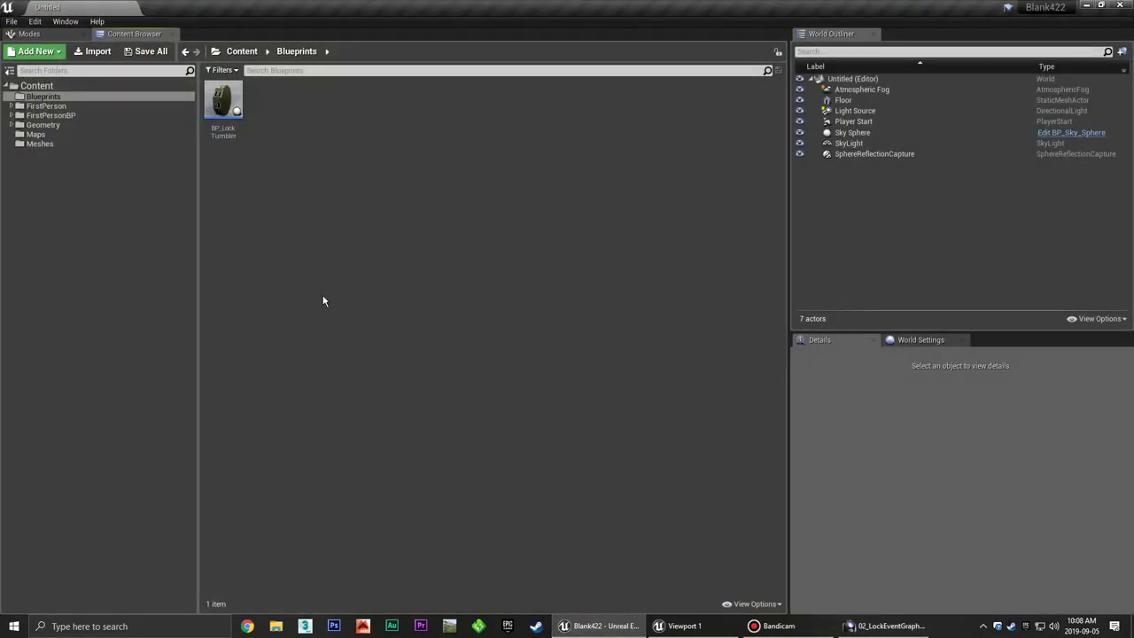
Open BP_LockTumbler and pan the Event Graph over the SpinTumbler and Timeline node groups.
double_click(224, 105)
mouse_move(375, 271)
right_mouse_down()
mouse_move(417, 218)
mouse_move(443, 319)
mouse_move(519, 351)
right_mouse_up()
scroll(496, 372, "down", 2)
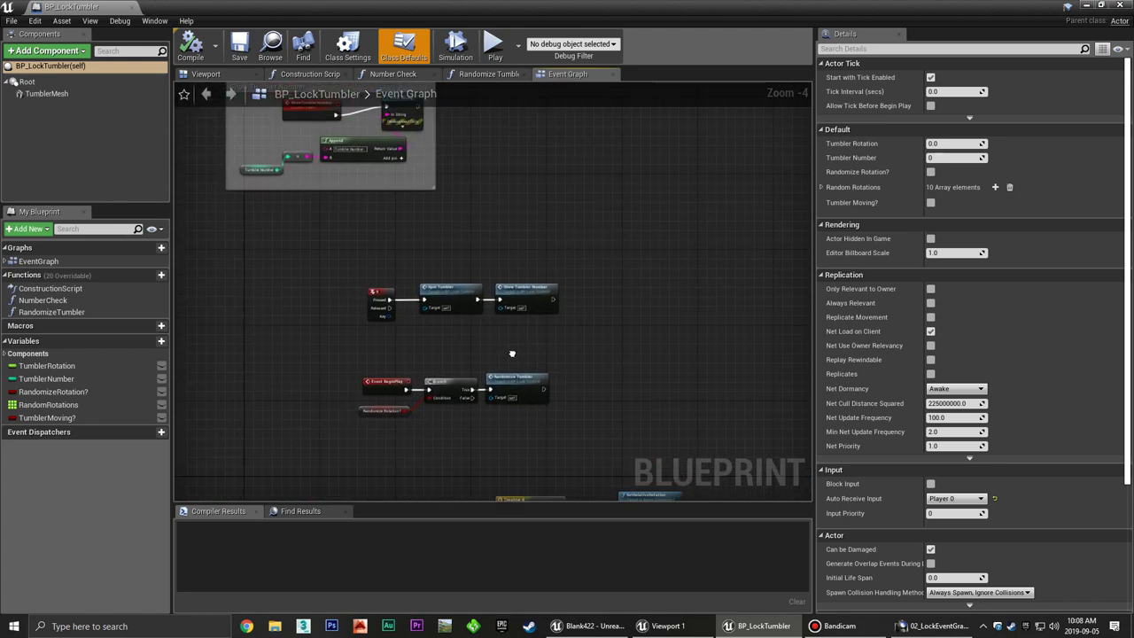
right_click_drag(621, 438, 519, 349)
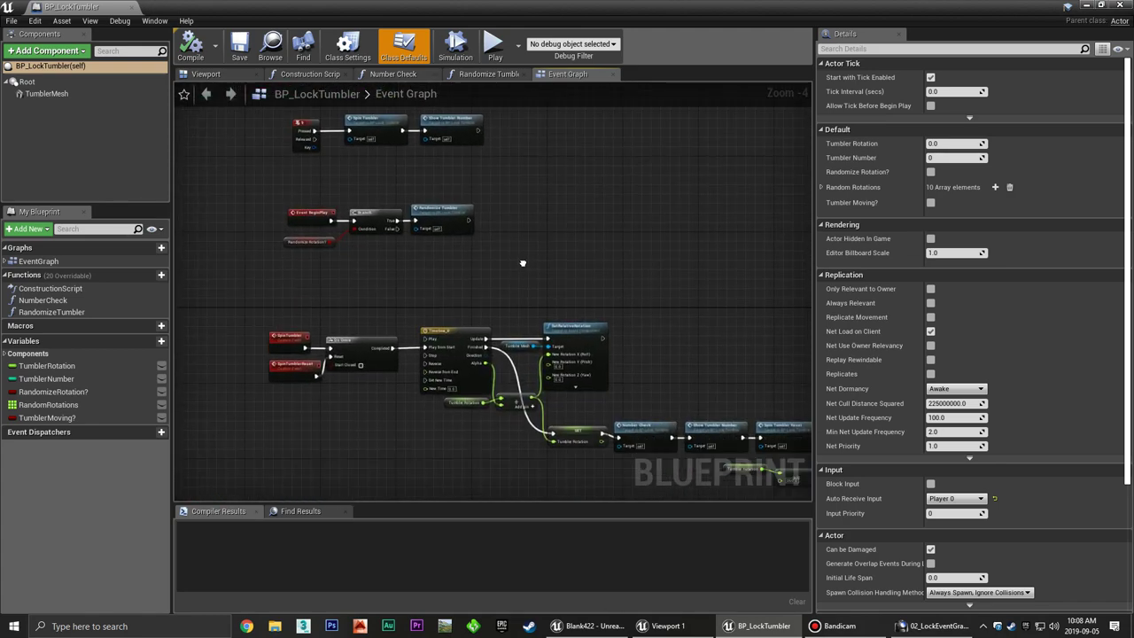
scroll(518, 265, "down", 2)
mouse_move(518, 265)
right_mouse_down()
mouse_move(472, 376)
mouse_move(576, 295)
right_mouse_up()
right_click_drag(346, 312, 392, 324)
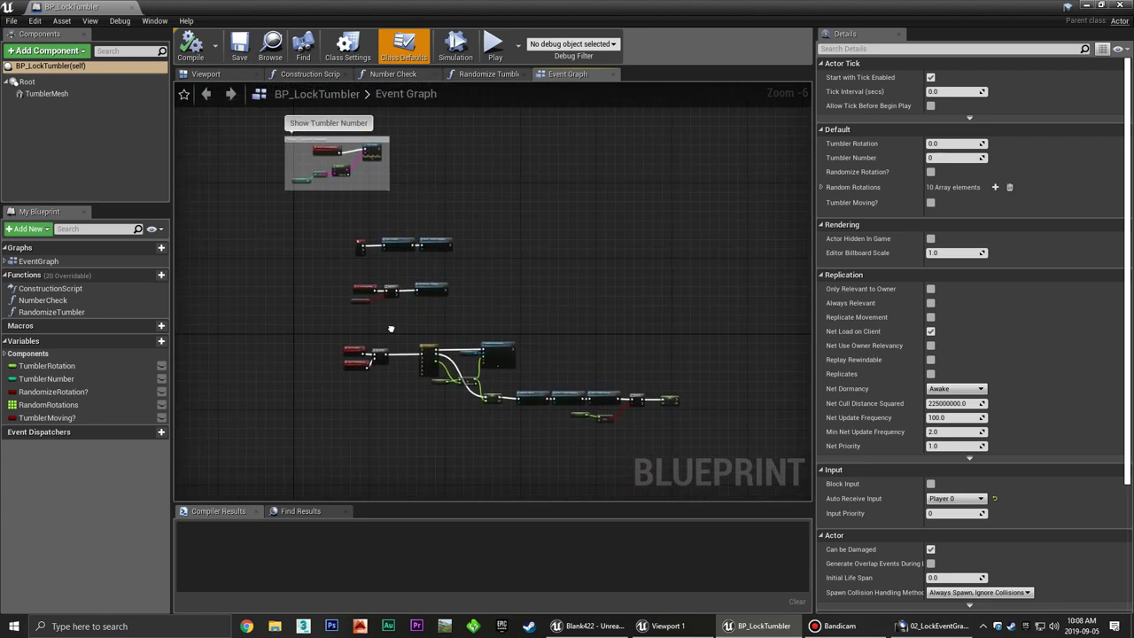
scroll(393, 285, "up", 3)
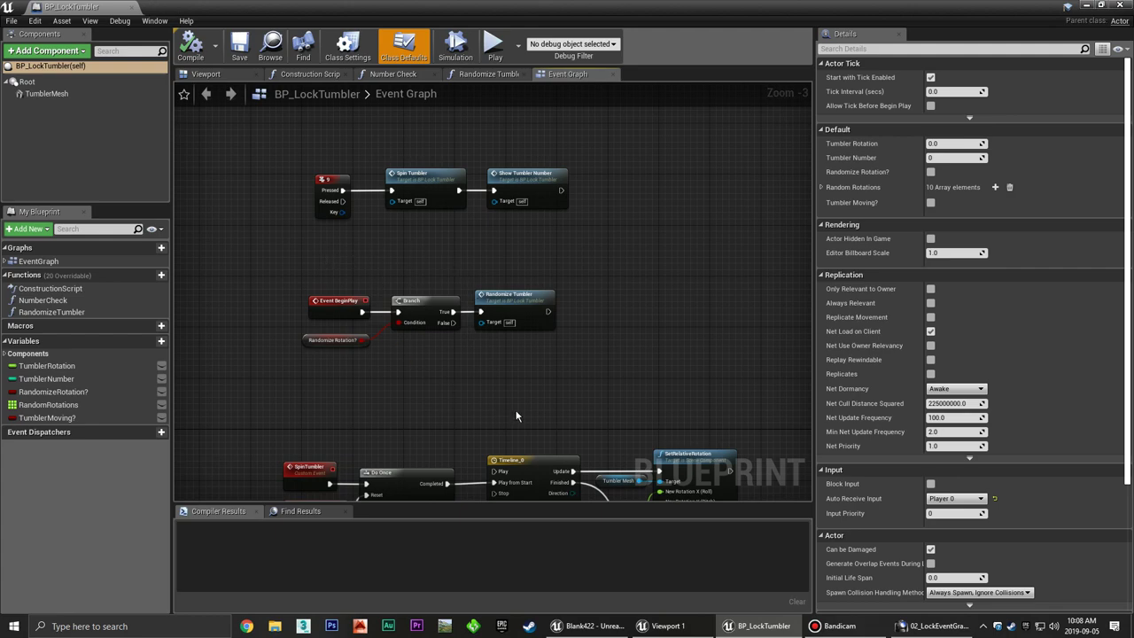
scroll(518, 417, "up", 2)
Center on the Timeline and SetRelativeRotation nodes and box-select the whole tumbler-spin network.
scroll(517, 416, "down", 2)
mouse_move(566, 252)
right_mouse_down()
mouse_move(608, 473)
mouse_move(559, 335)
mouse_move(559, 235)
right_mouse_up()
scroll(500, 335, "down", 3)
mouse_move(500, 335)
right_mouse_down()
mouse_move(415, 282)
mouse_move(379, 353)
mouse_move(372, 278)
mouse_move(402, 341)
right_mouse_up()
scroll(414, 281, "up", 4)
scroll(406, 310, "down", 3)
scroll(372, 278, "down", 3)
left_click_drag(299, 272, 608, 390)
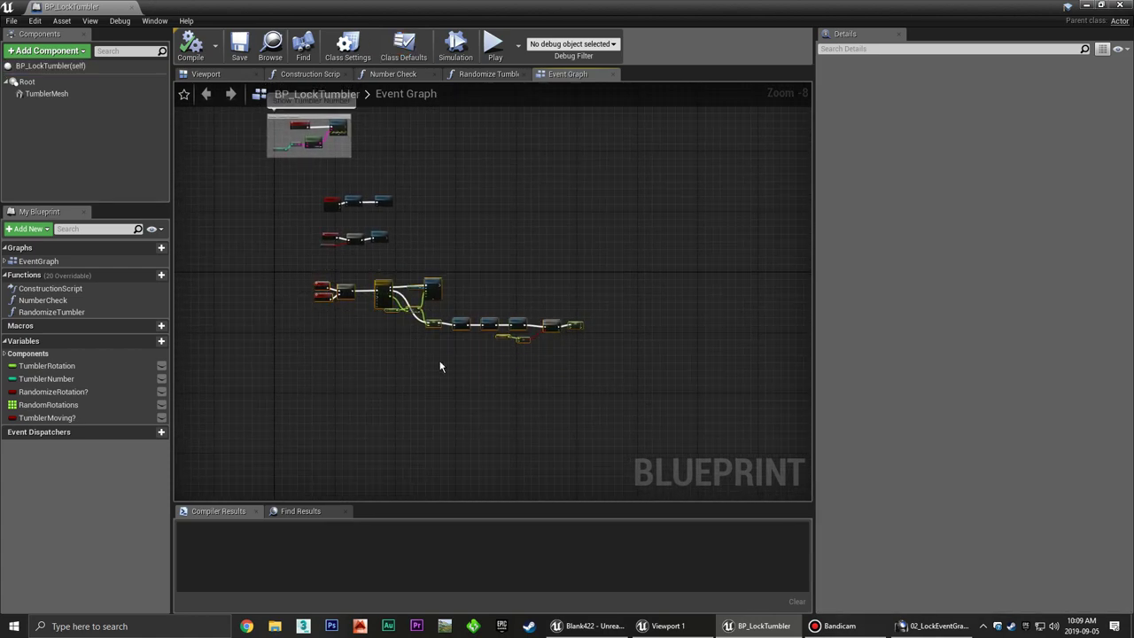
right_click_drag(440, 366, 511, 308)
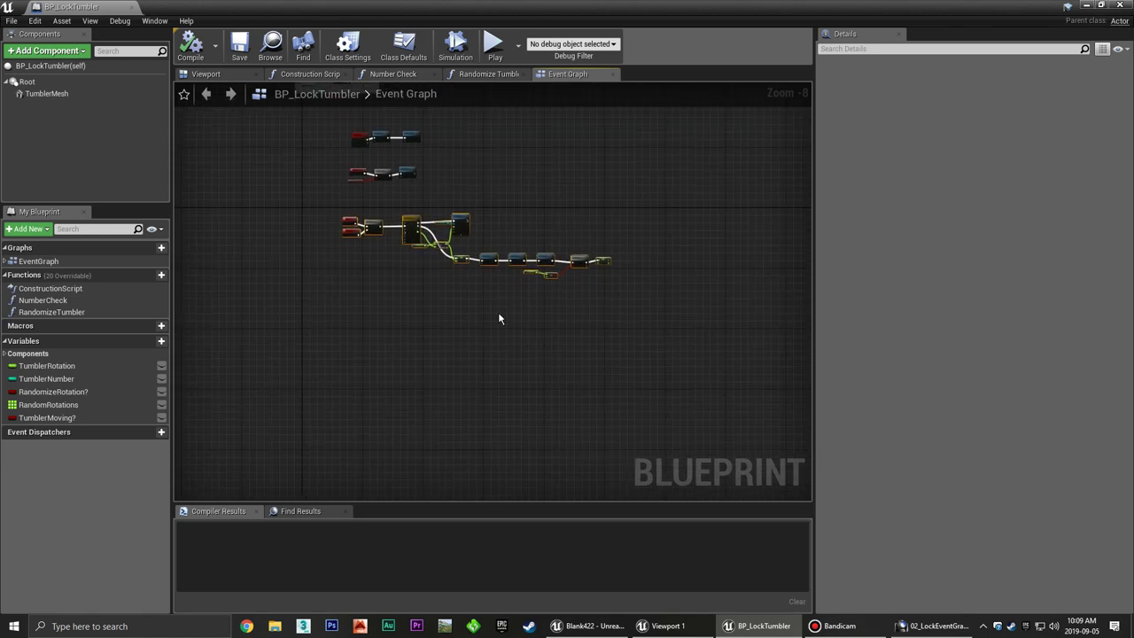
right_click_drag(511, 310, 495, 291)
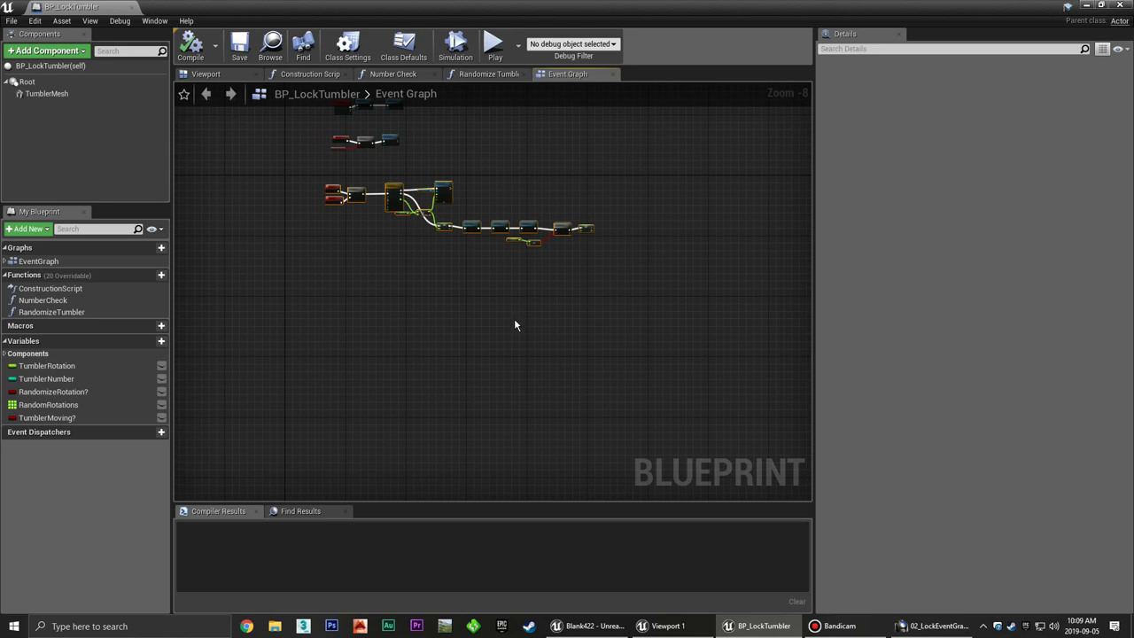
Paste a copy of the tumbler-spin network below the original.
key("ctrl+v")
left_click_drag(512, 294, 448, 267)
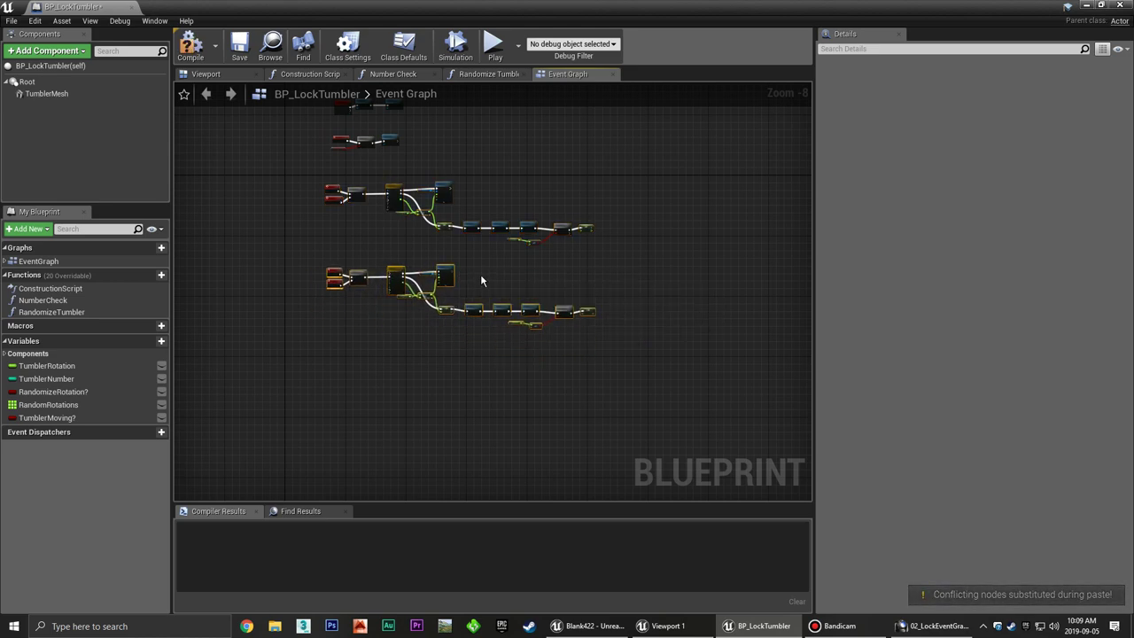
right_click_drag(397, 263, 434, 277)
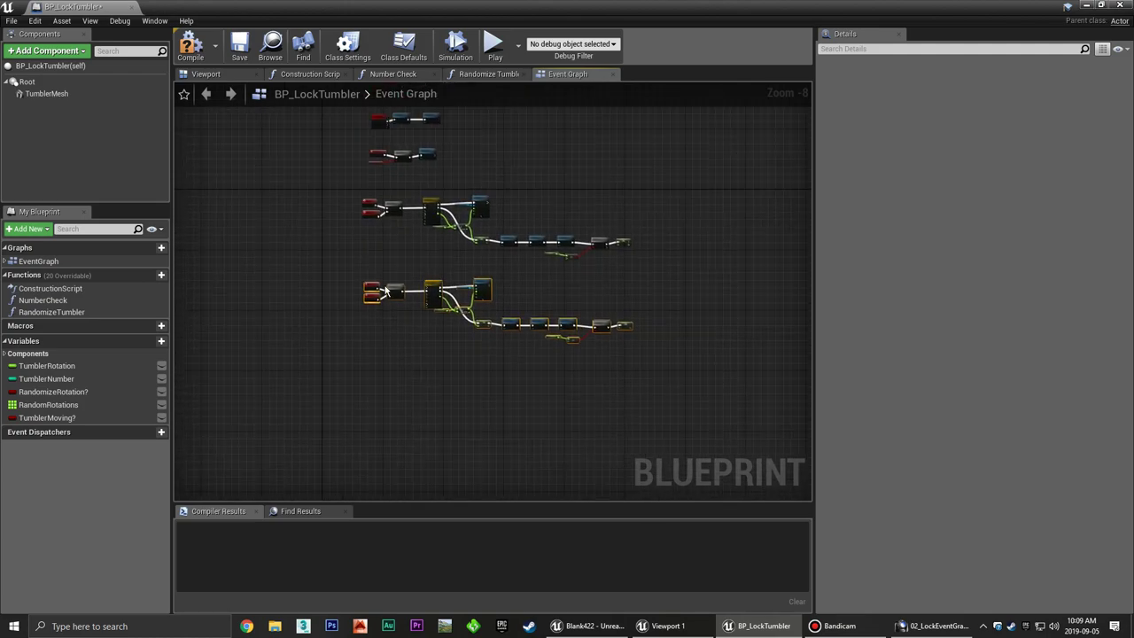
scroll(386, 291, "up", 5)
scroll(394, 255, "up", 3)
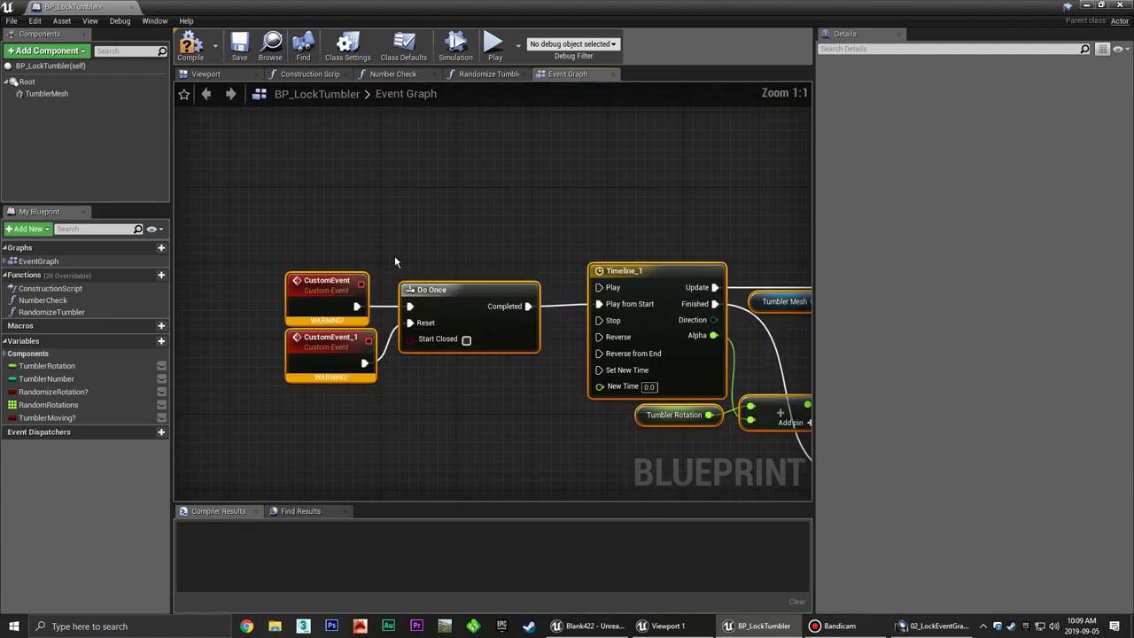
Rename the first pasted custom event to SpinTumblerBackward.
left_click(353, 314)
left_click(948, 77)
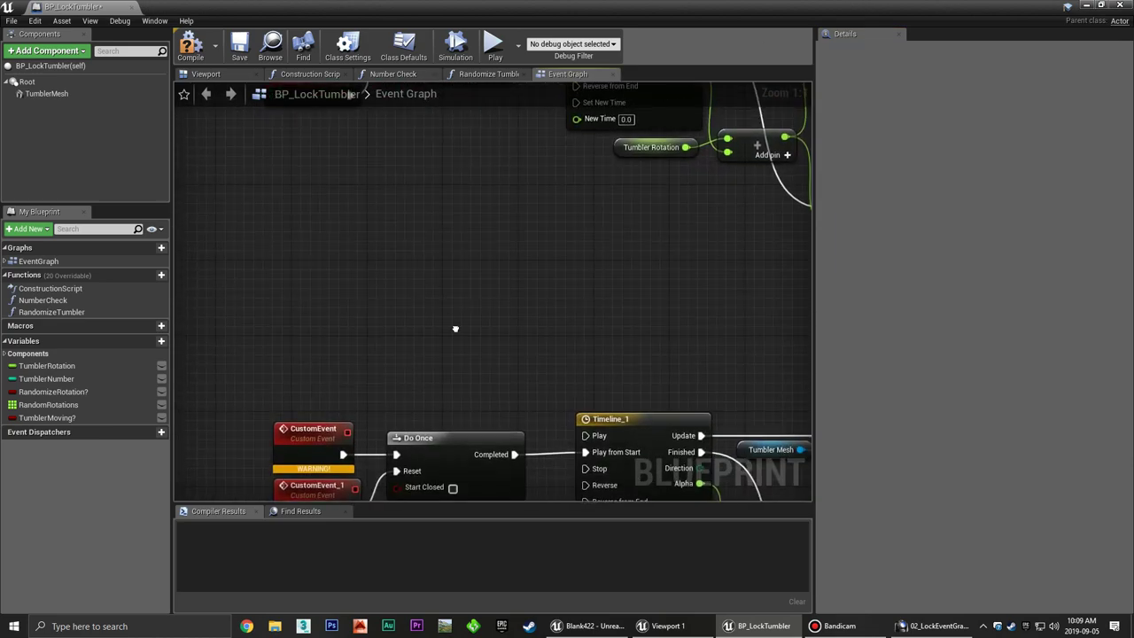
left_click(327, 339)
left_click(981, 76)
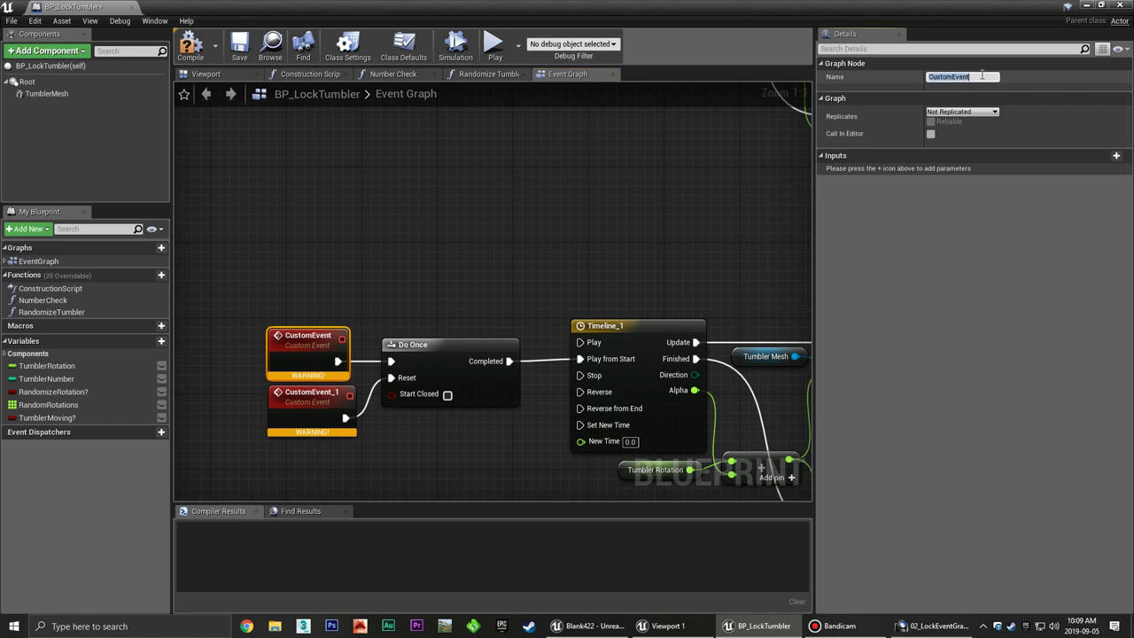
type("Sp")
type("inTumblerB")
type("ackward")
key("Return")
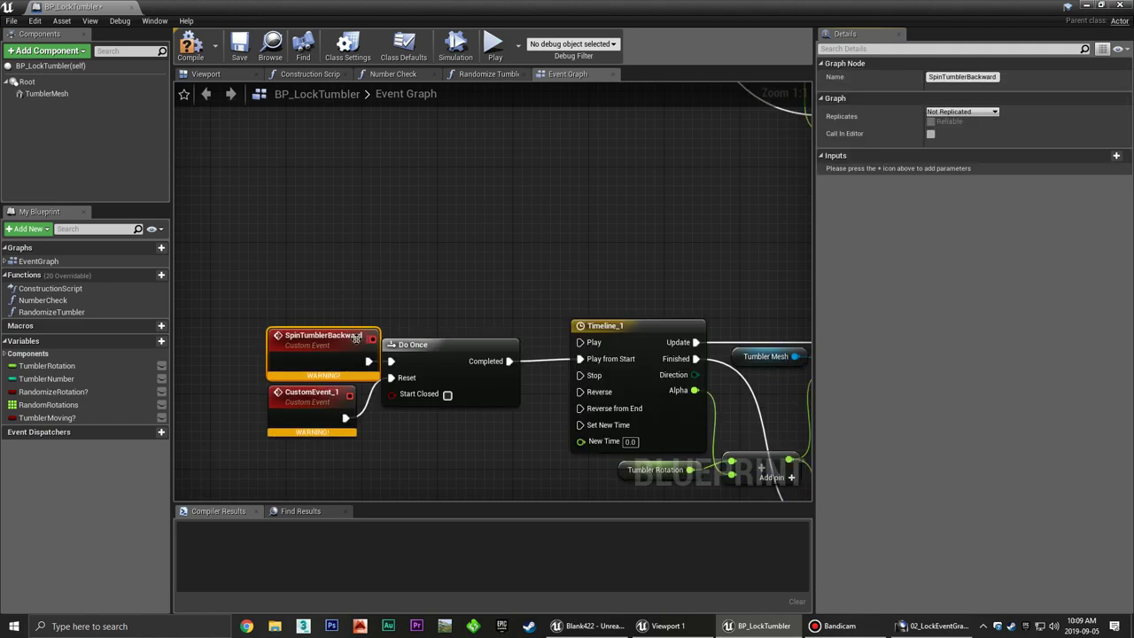
left_click_drag(356, 339, 337, 330)
Rename the second pasted custom event to SpinTumblerBackwardReset.
left_click(310, 408)
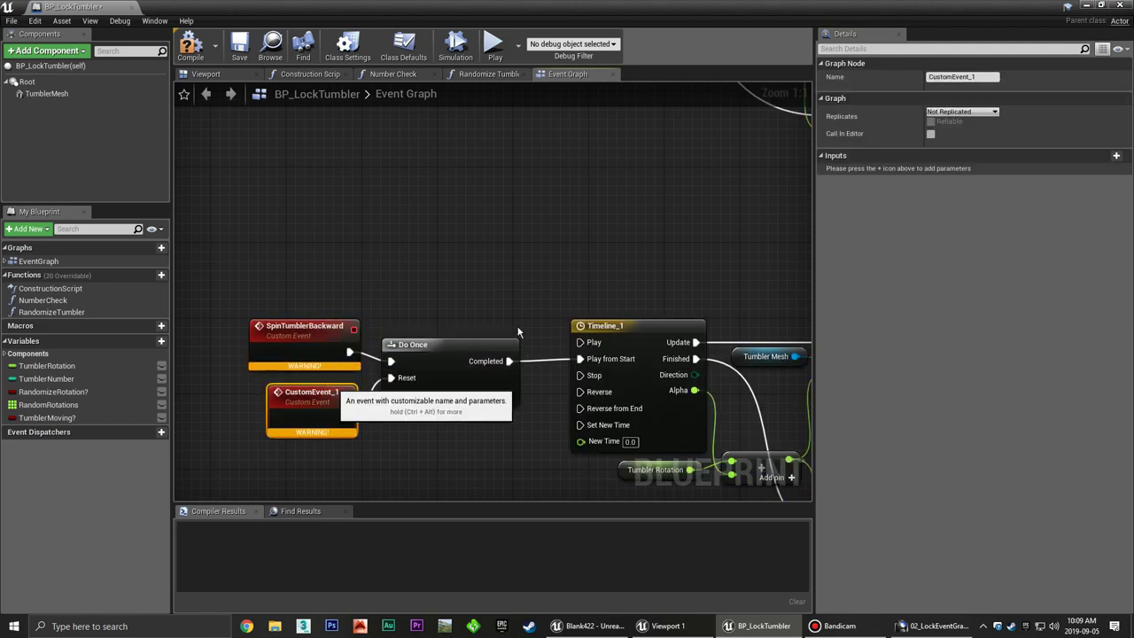
left_click(963, 77)
type("SpinTumblerBackwardRes")
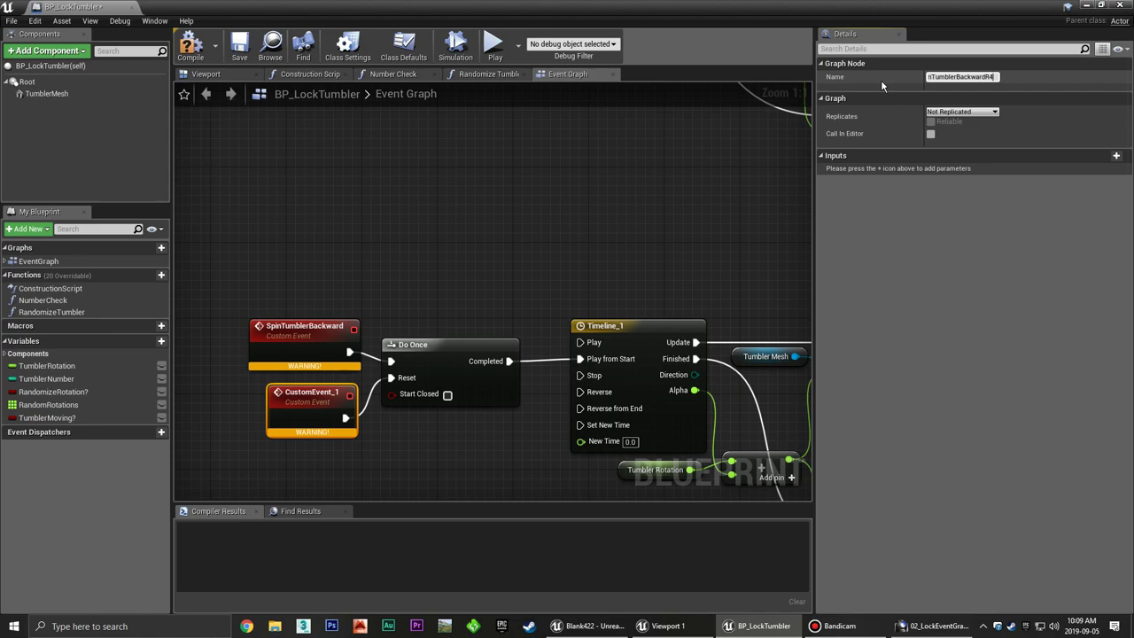
type("t")
key("BackSpace")
type("et")
key("Return")
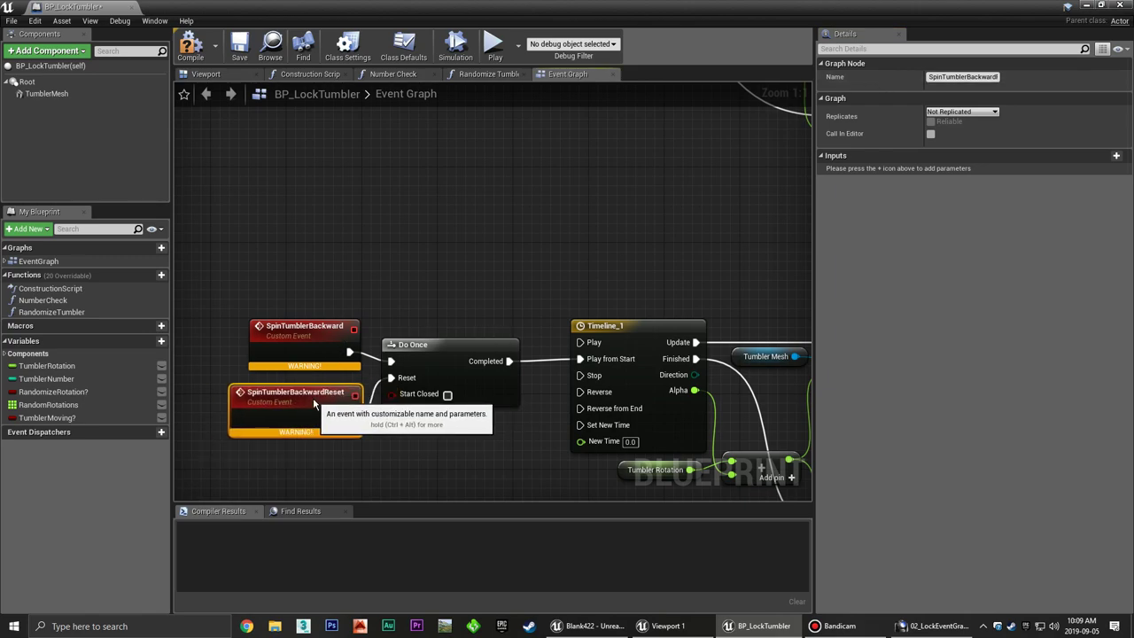
left_click(410, 266)
mouse_move(410, 267)
right_mouse_down()
mouse_move(412, 339)
mouse_move(384, 177)
right_mouse_up()
Add a float - float node off Tumbler Rotation and move the Add node's wires and Alpha input onto it.
scroll(412, 340, "down", 3)
right_click_drag(495, 355, 355, 426)
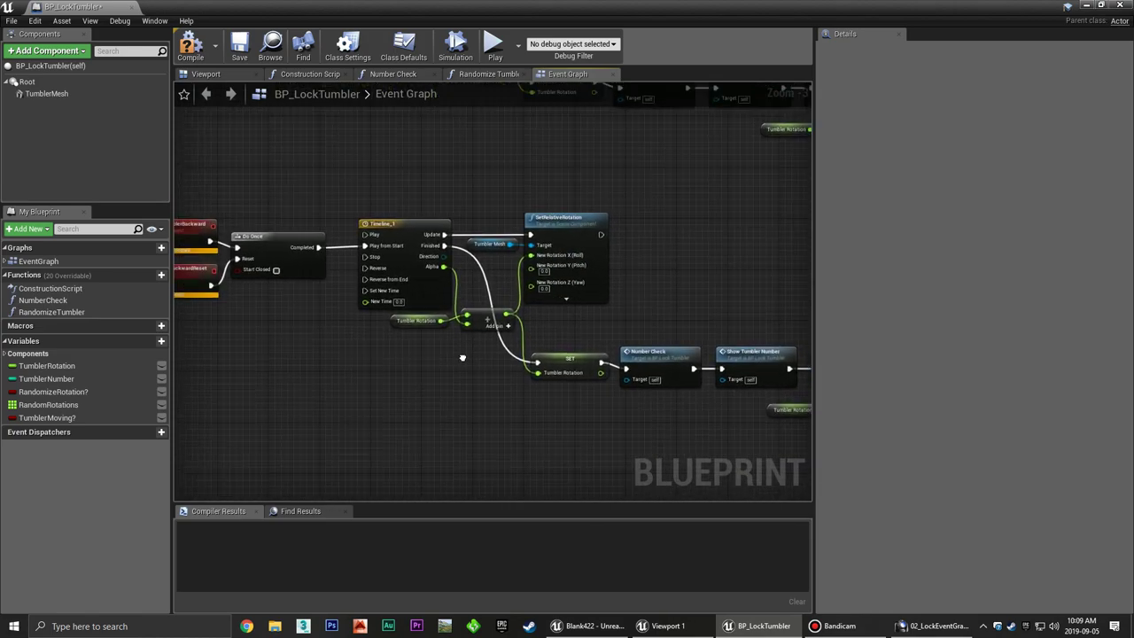
scroll(452, 363, "up", 3)
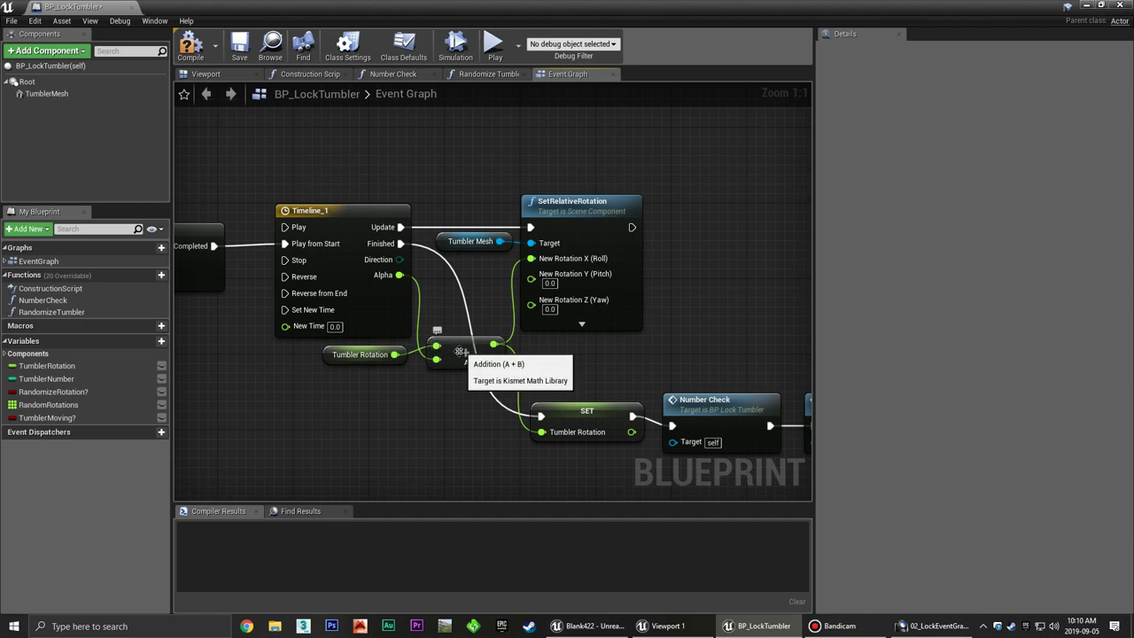
left_click_drag(449, 315, 457, 333)
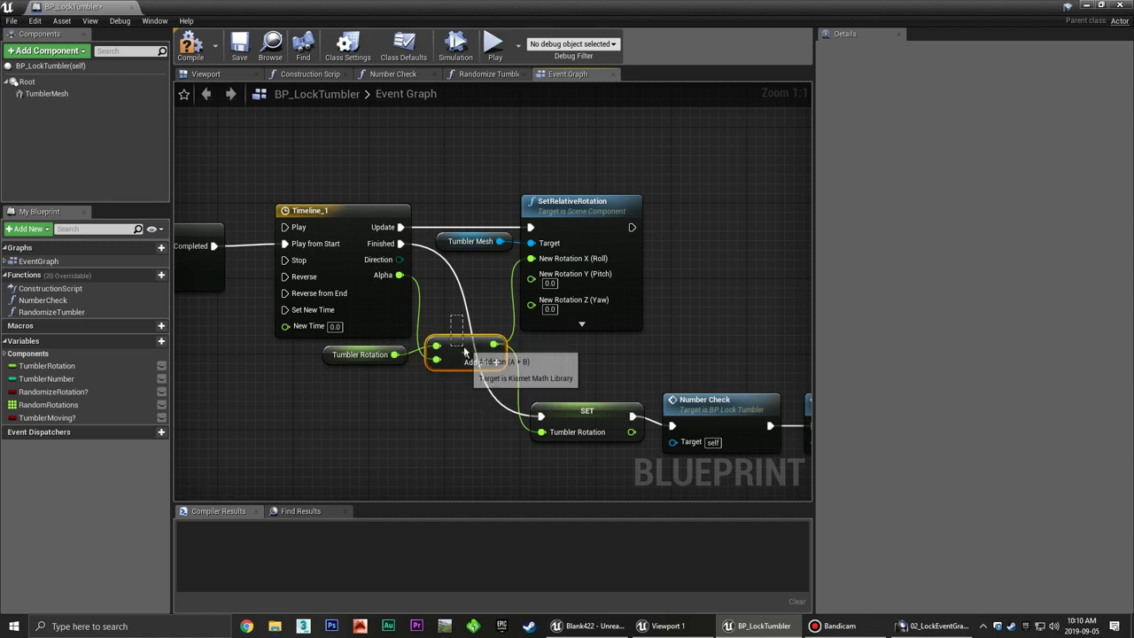
key("Delete")
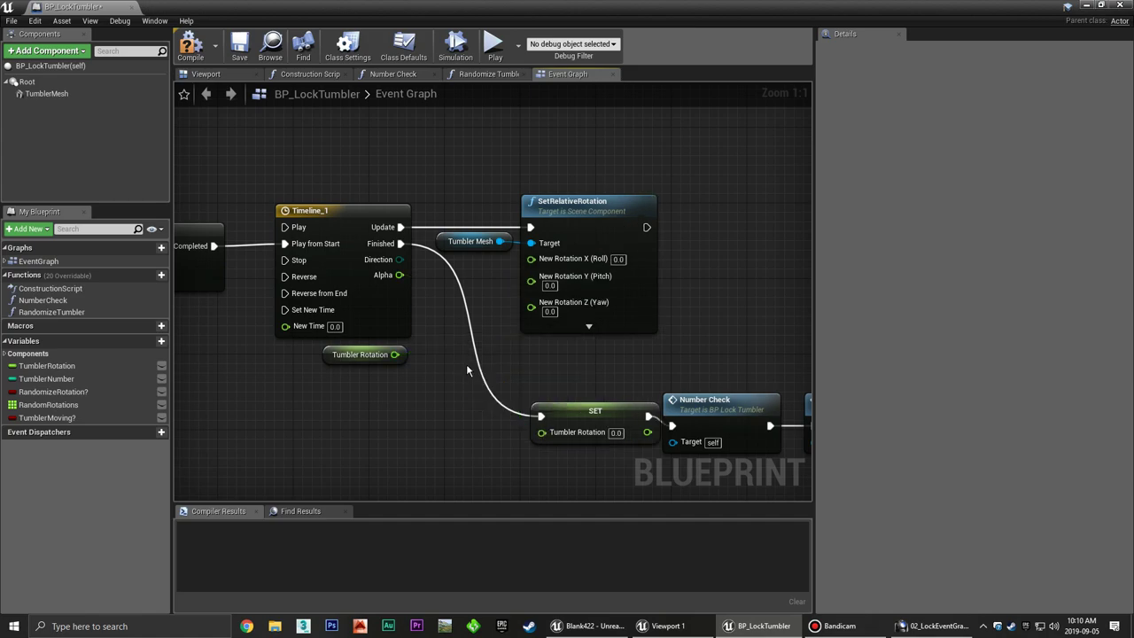
key("ctrl+z")
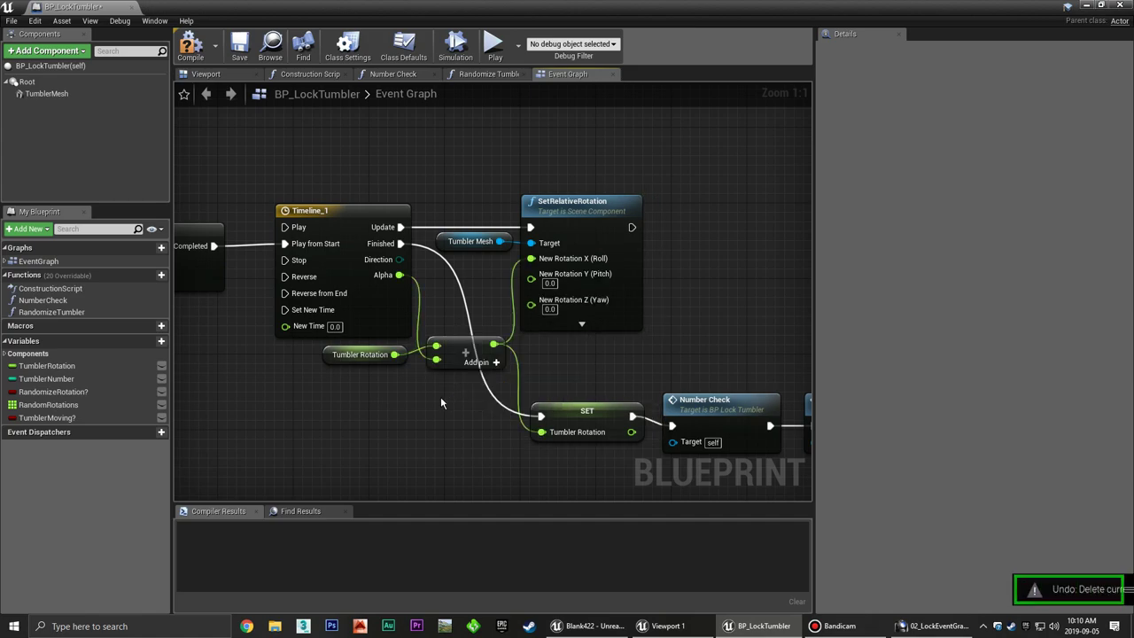
right_click_drag(458, 349, 469, 333)
left_click_drag(478, 315, 501, 376)
type("-")
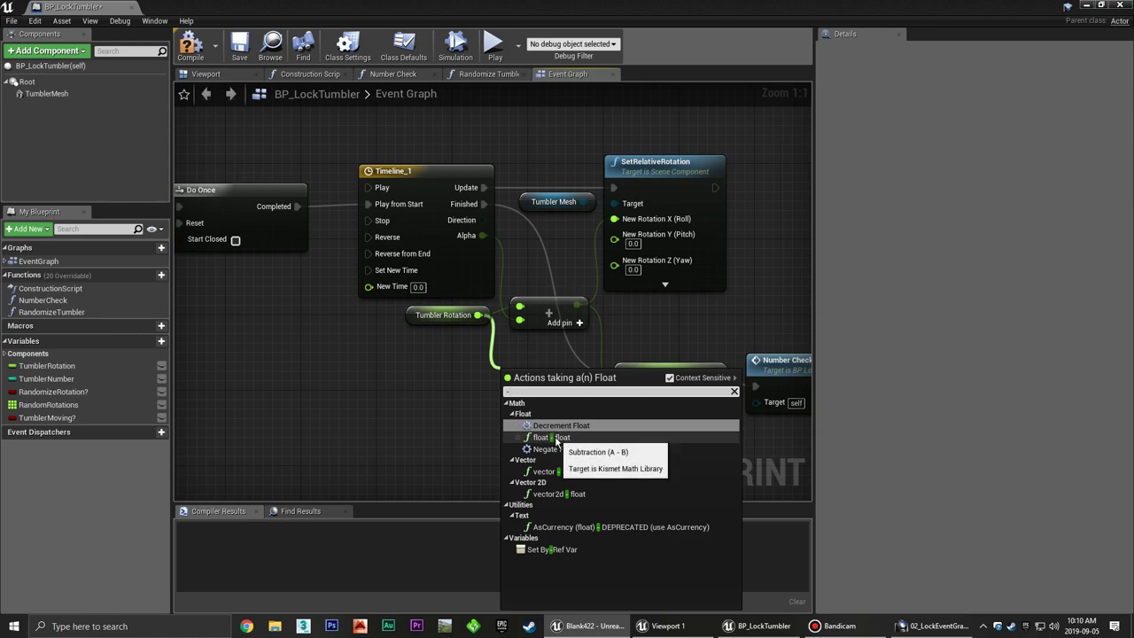
left_click(553, 437)
left_click_drag(540, 382, 540, 354)
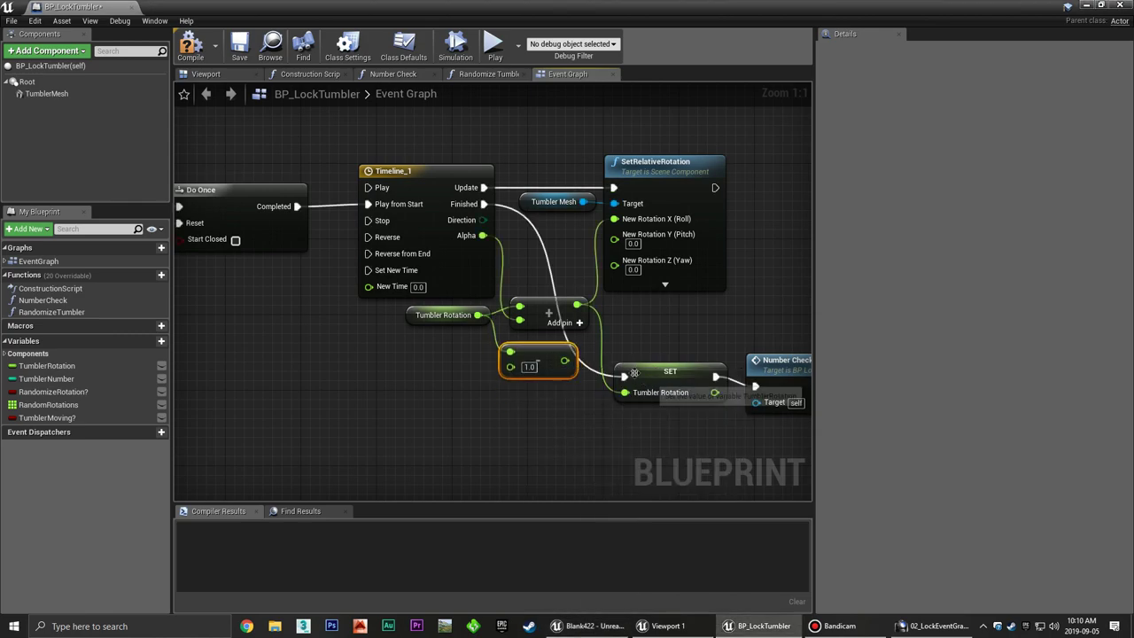
left_click_drag(577, 306, 567, 362, "ctrl")
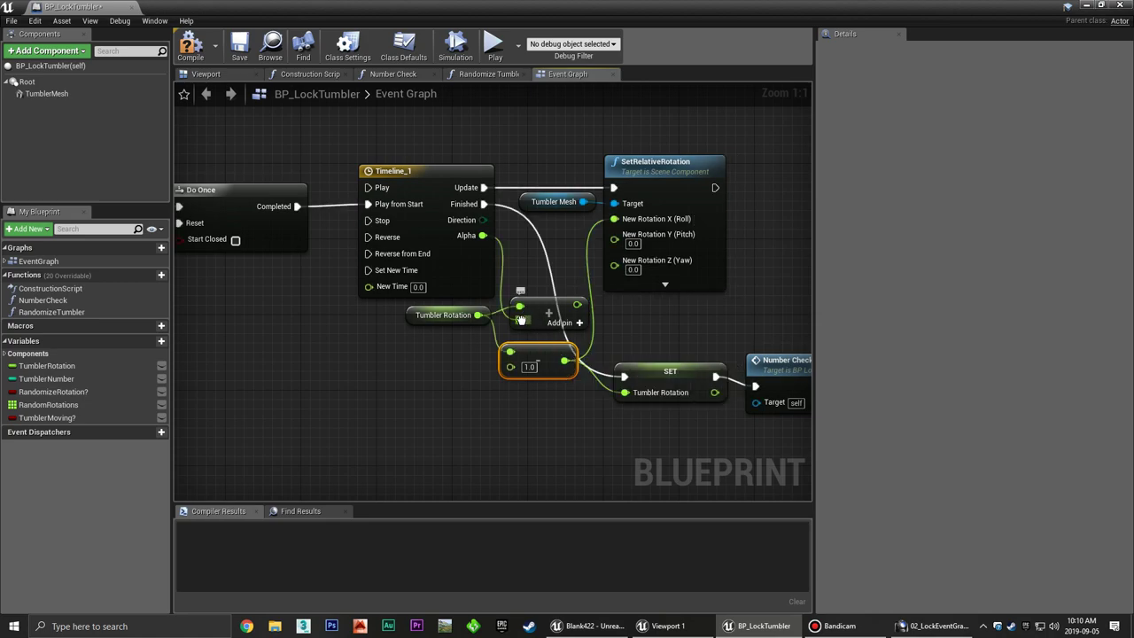
left_click_drag(521, 320, 510, 365, "ctrl")
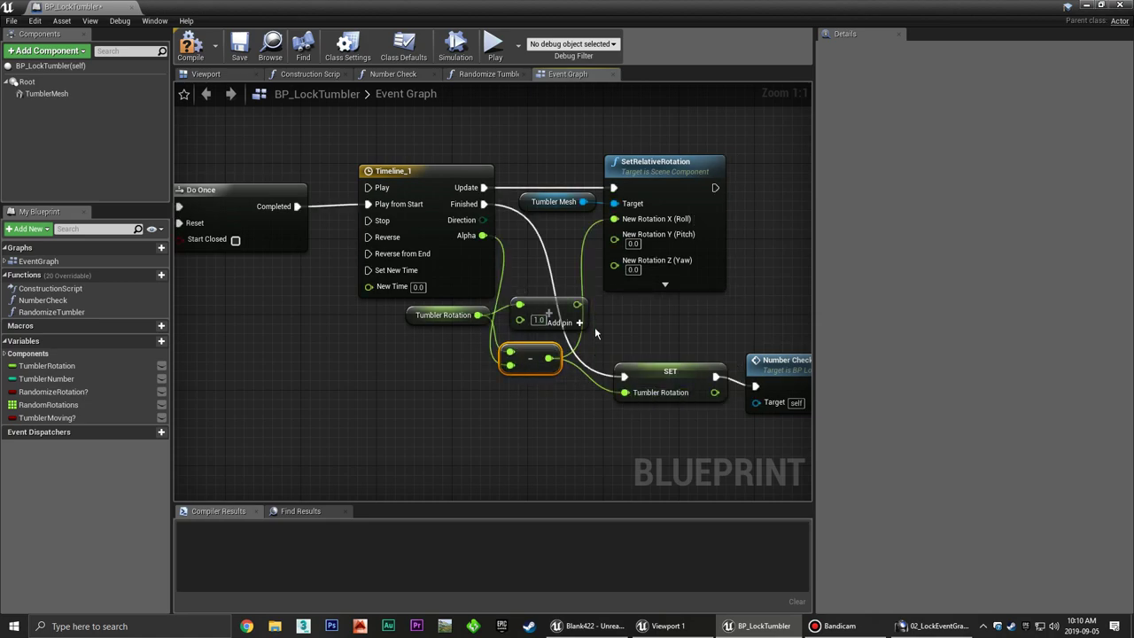
Delete the unused Add node and slide the subtract node into its place.
left_click(556, 301)
key("Delete")
left_click_drag(531, 355, 551, 306)
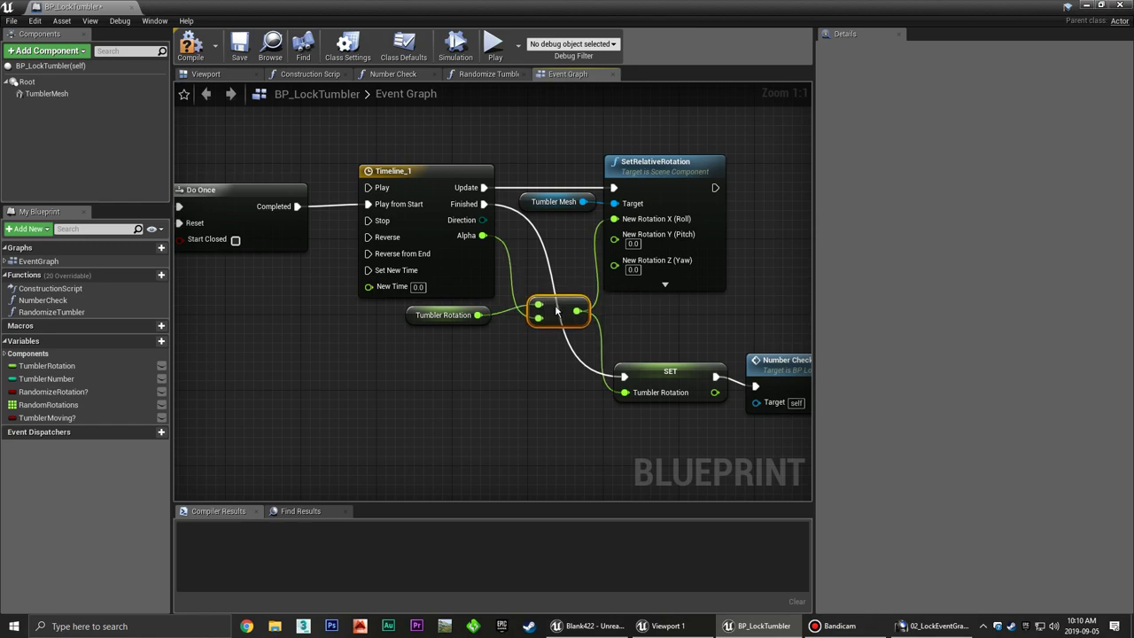
left_click(633, 317)
right_click_drag(633, 317, 536, 295)
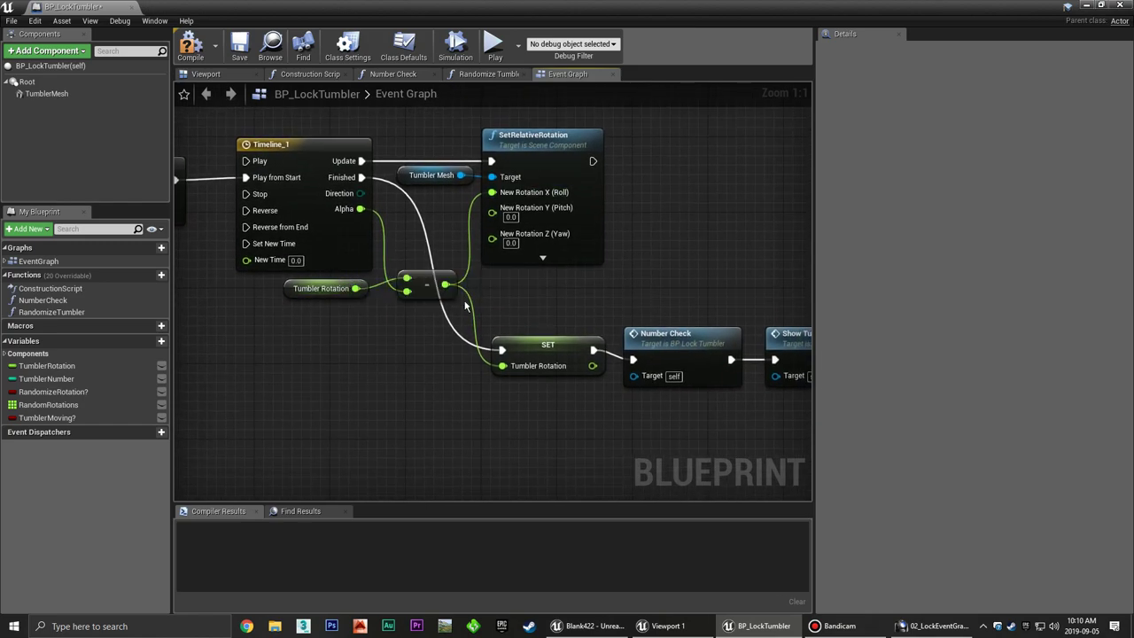
right_click_drag(452, 351, 399, 377)
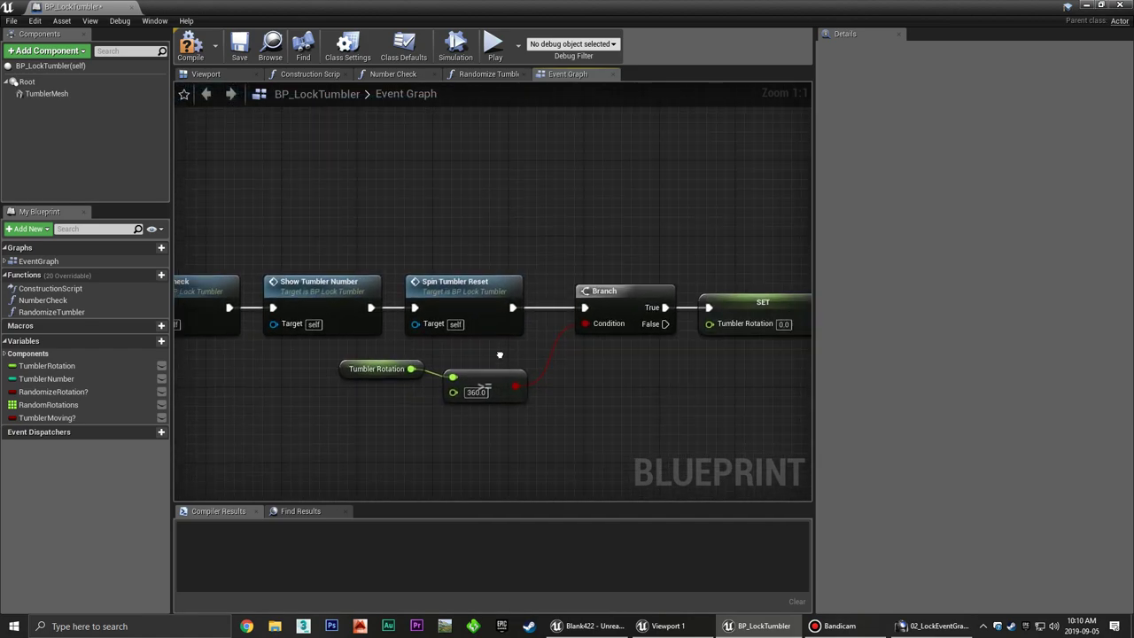
Replace the >= node with a float <= float node comparing Tumbler Rotation to -360.
right_click_drag(398, 376, 525, 338)
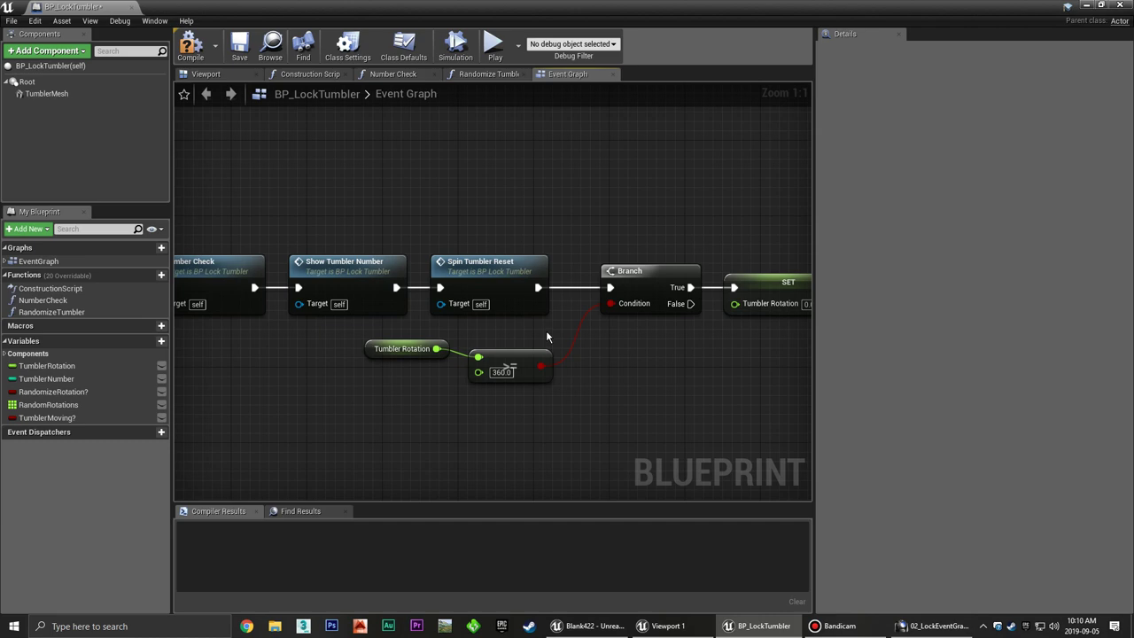
left_click_drag(546, 336, 518, 367)
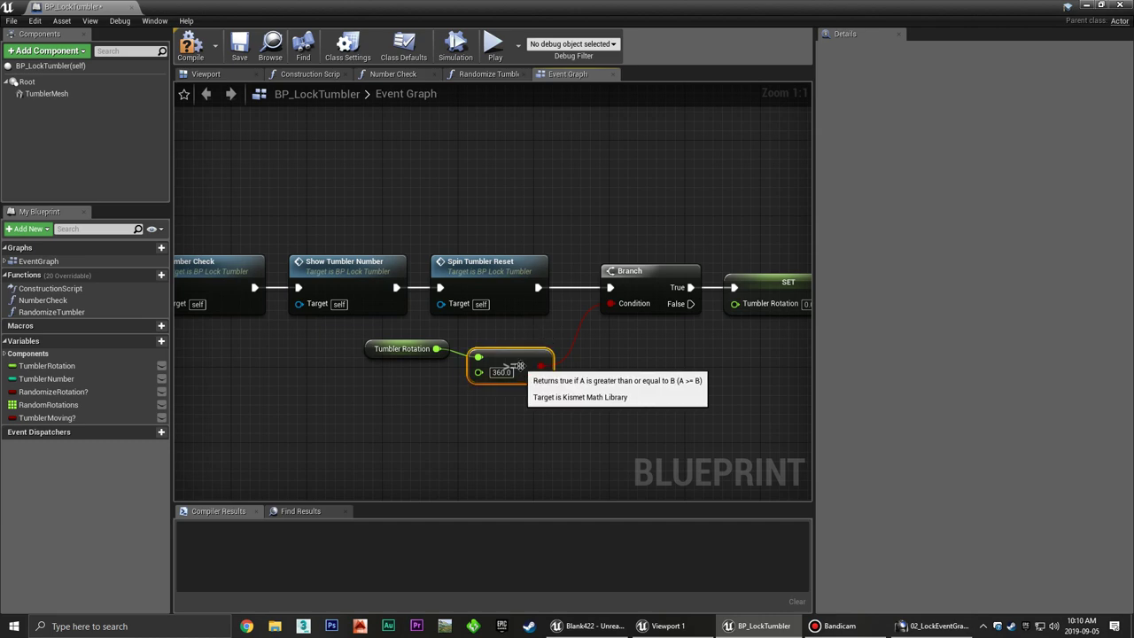
key("Delete")
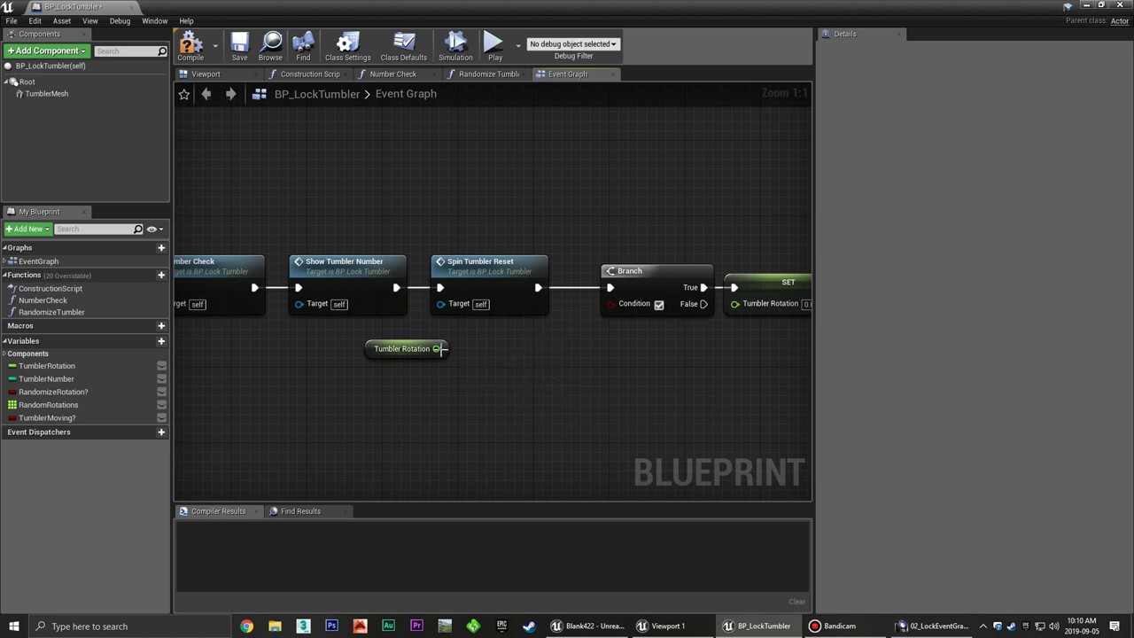
left_click_drag(438, 349, 498, 363)
type("less")
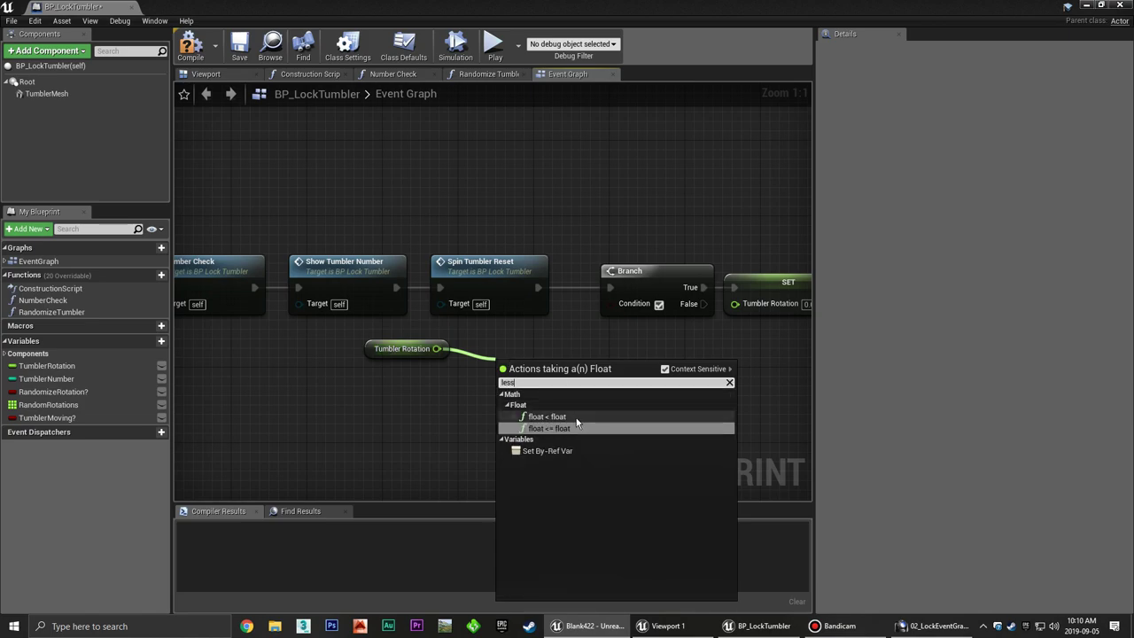
left_click(570, 428)
type("-360")
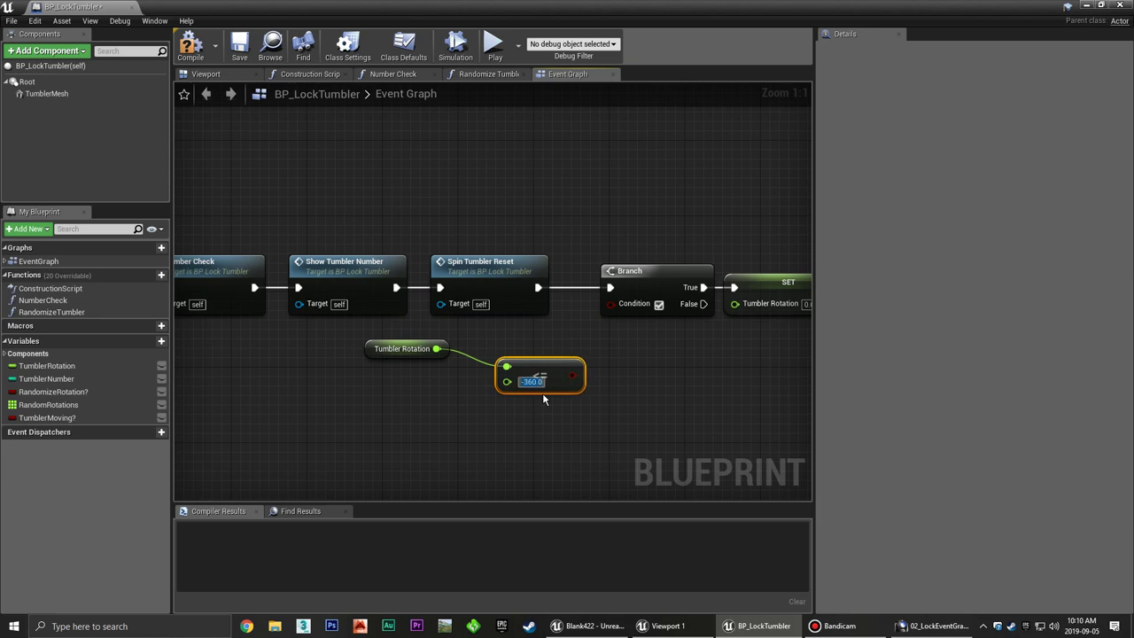
left_click(593, 361)
Wire the <= comparison result into the Branch Condition.
left_click_drag(571, 375, 609, 303)
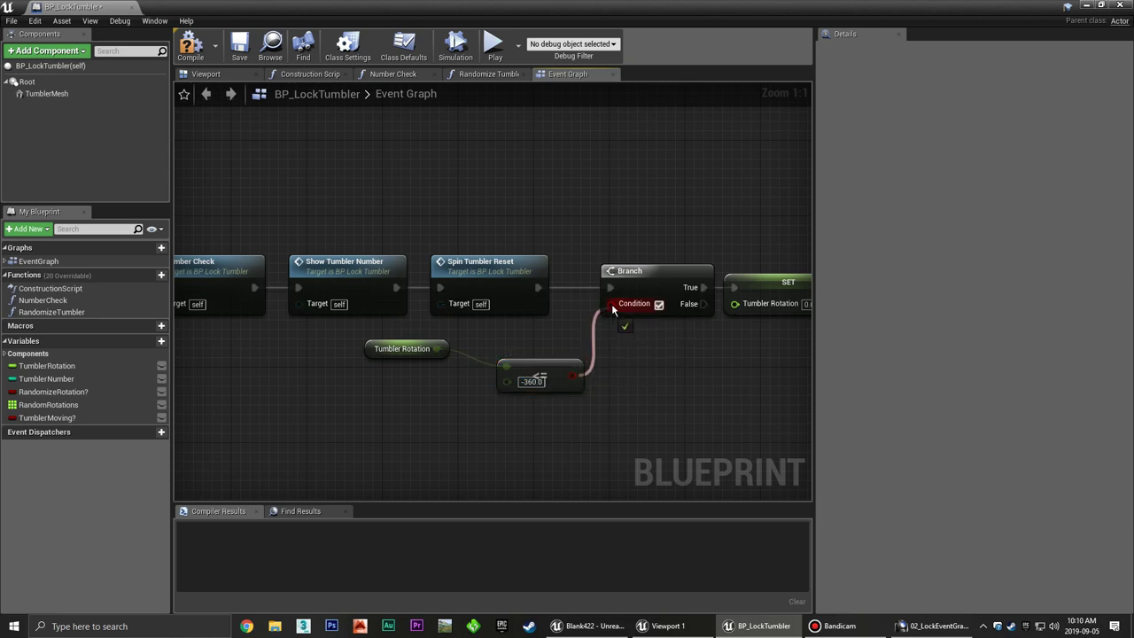
mouse_move(659, 346)
right_mouse_down()
mouse_move(572, 366)
mouse_move(576, 342)
right_mouse_up()
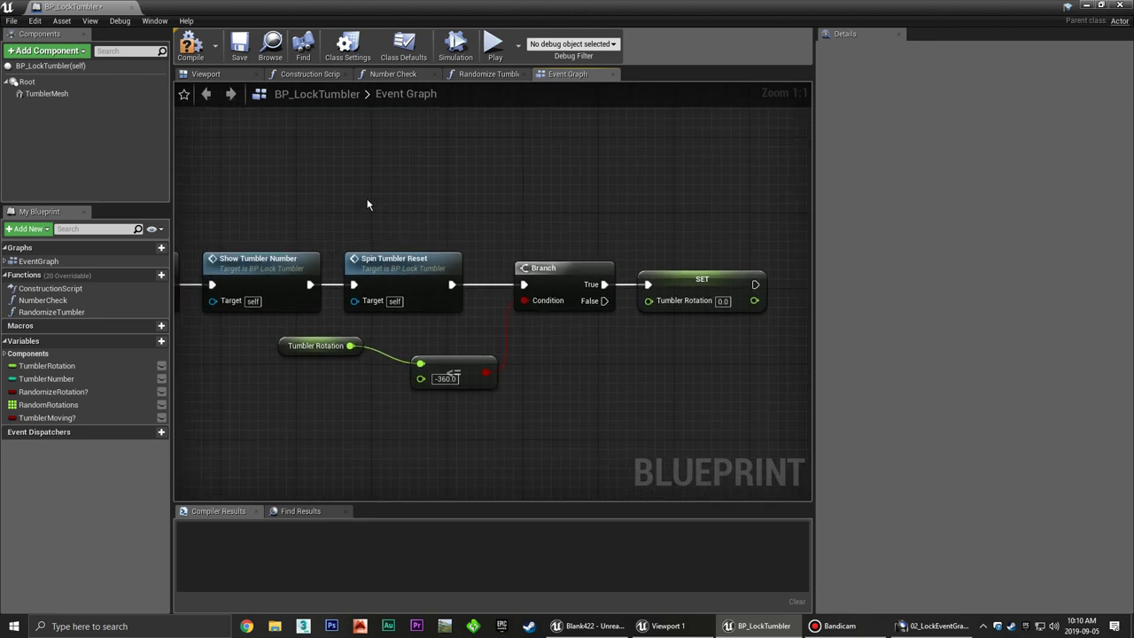
mouse_move(387, 193)
right_mouse_down()
mouse_move(514, 256)
mouse_move(600, 261)
mouse_move(463, 286)
right_mouse_up()
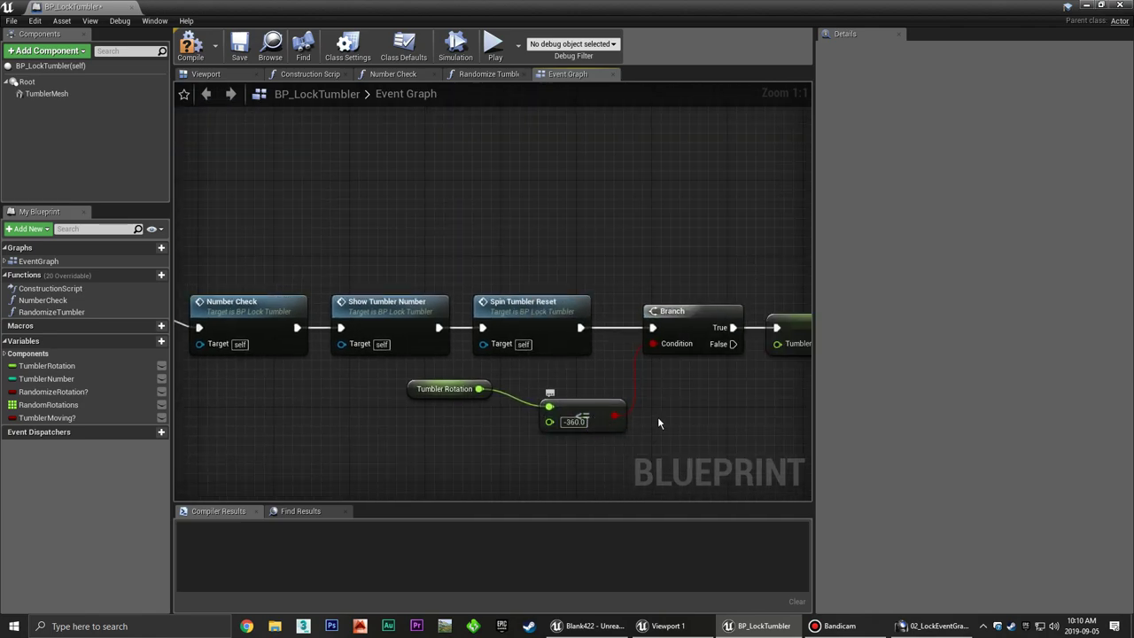
mouse_move(660, 390)
right_mouse_down()
mouse_move(608, 399)
mouse_move(636, 258)
mouse_move(681, 314)
mouse_move(493, 338)
right_mouse_up()
Open the Number Check function graph and select its entire comparison chain.
scroll(681, 314, "down", 1)
scroll(678, 315, "down", 2)
scroll(731, 333, "up", 1)
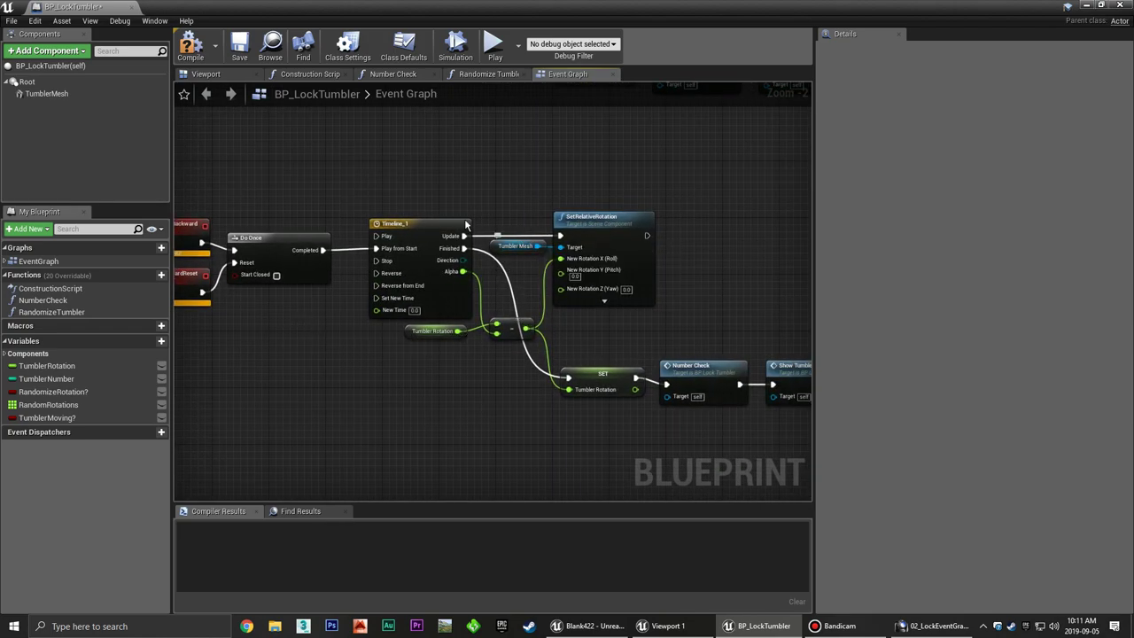
left_click(397, 76)
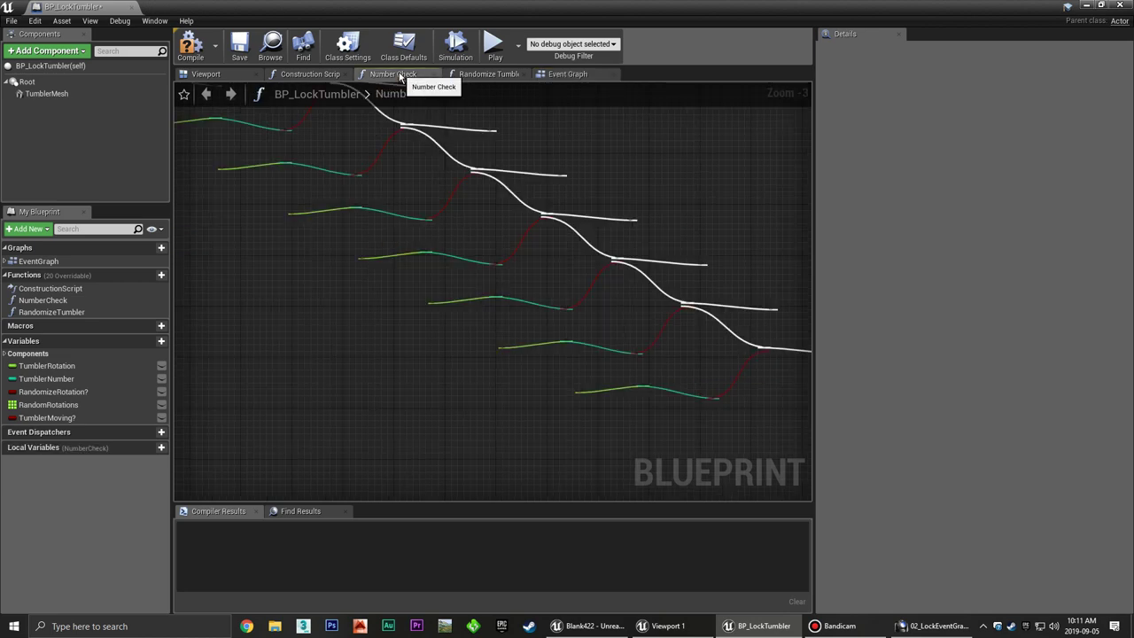
scroll(351, 340, "down", 2)
scroll(405, 381, "down", 3)
right_click_drag(405, 410, 473, 349)
left_click_drag(429, 379, 302, 408)
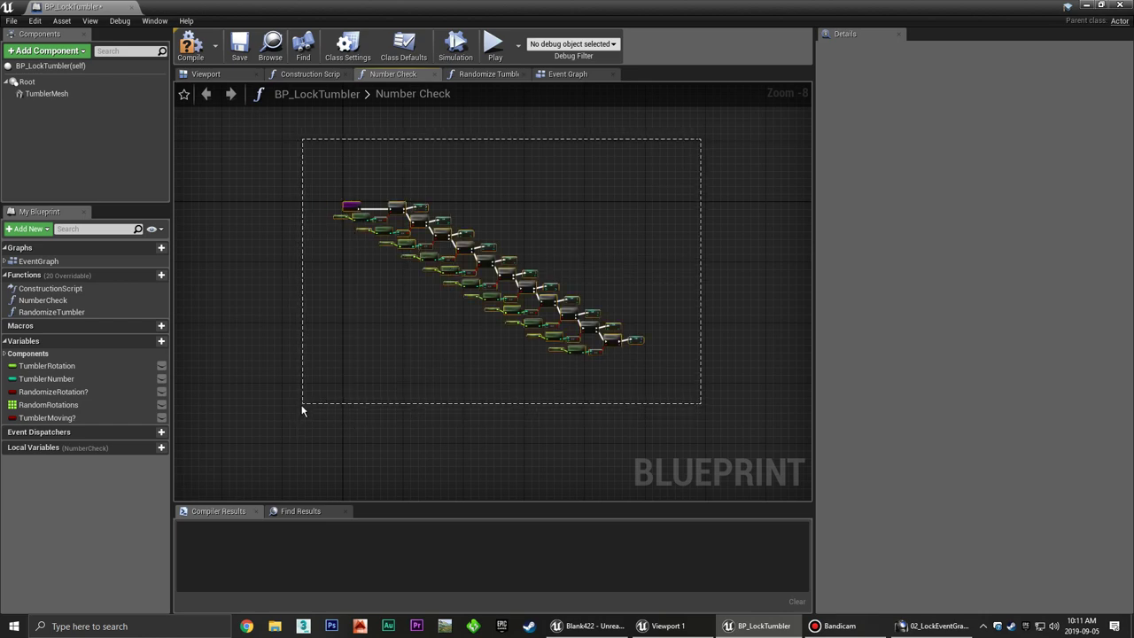
left_click_drag(301, 407, 301, 407)
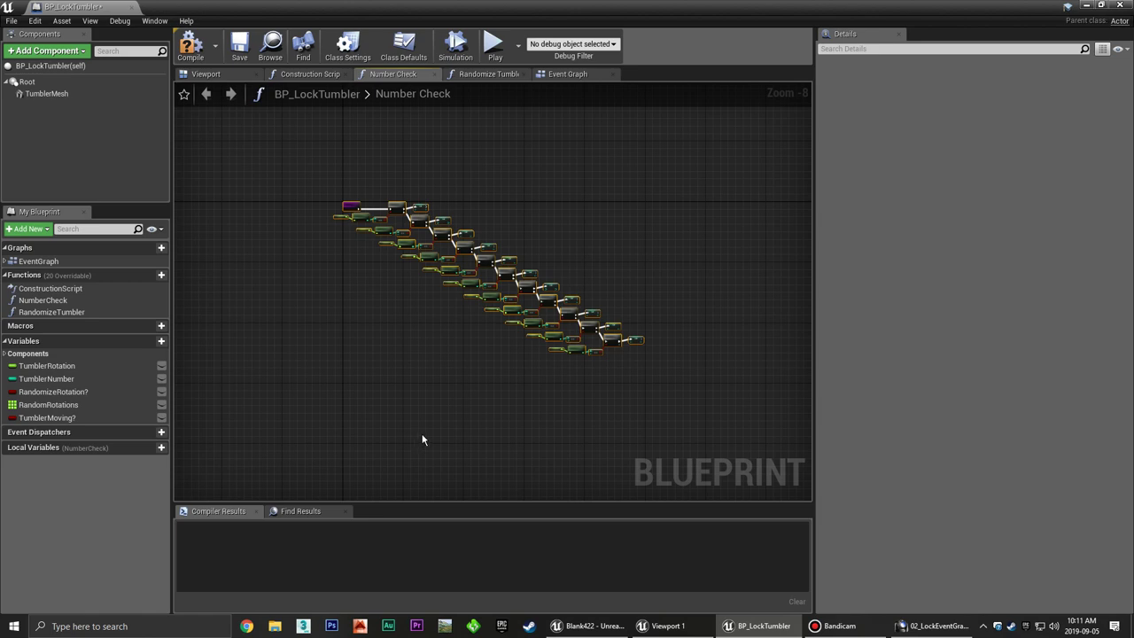
left_click(640, 379)
right_click_drag(640, 379, 528, 284)
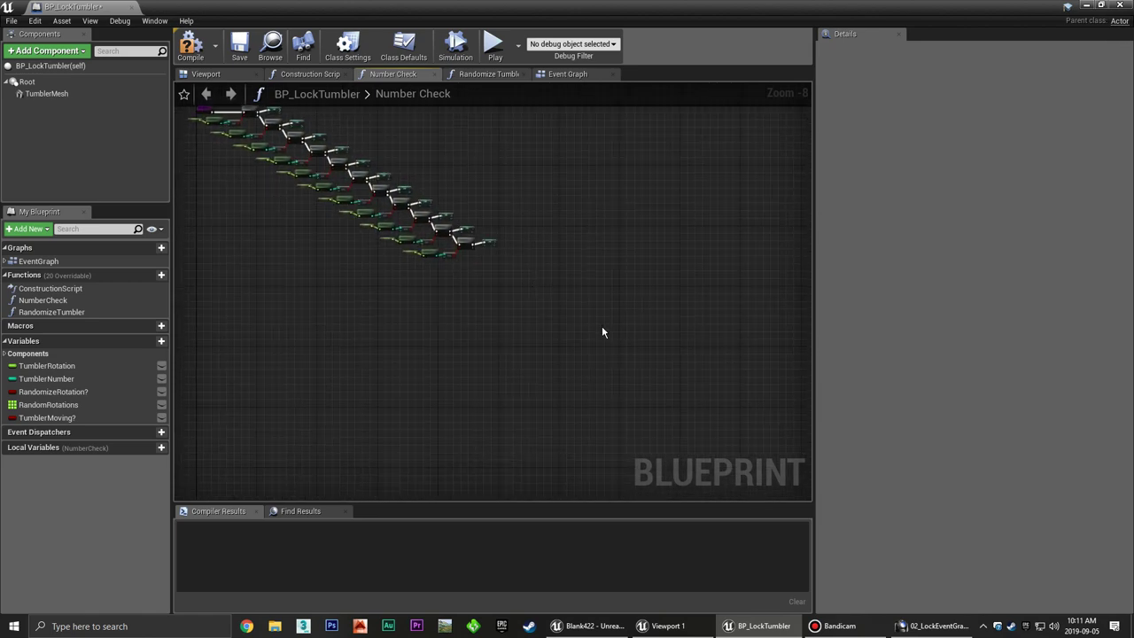
Paste and link a copy of the chain, then undo that first attempt.
key("ctrl+v")
left_click_drag(469, 226, 476, 260)
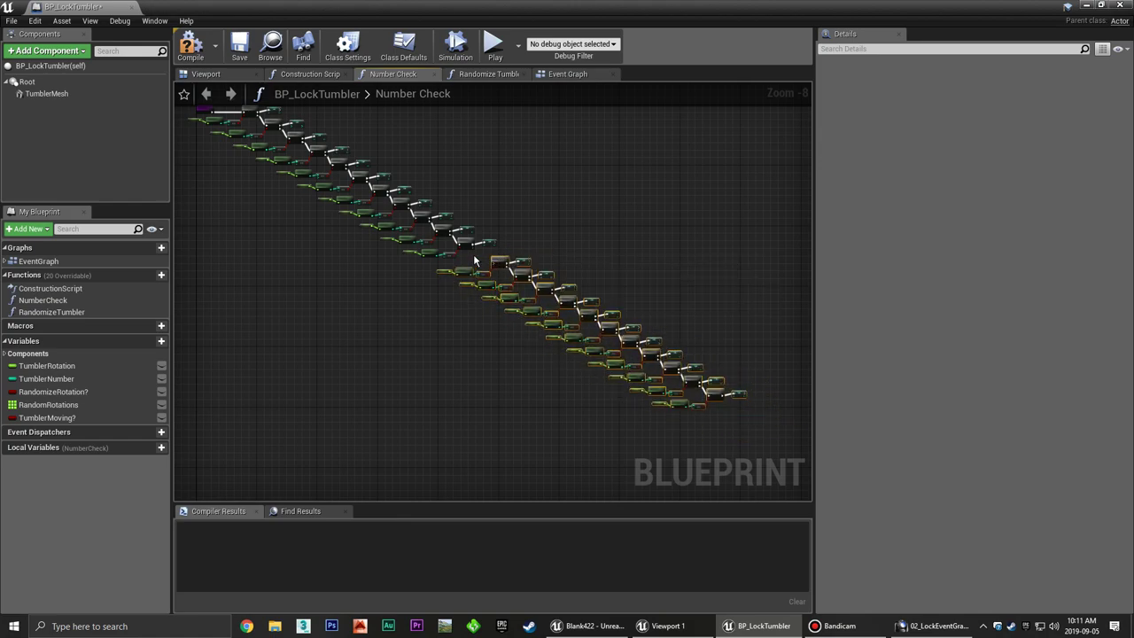
scroll(477, 260, "up", 7)
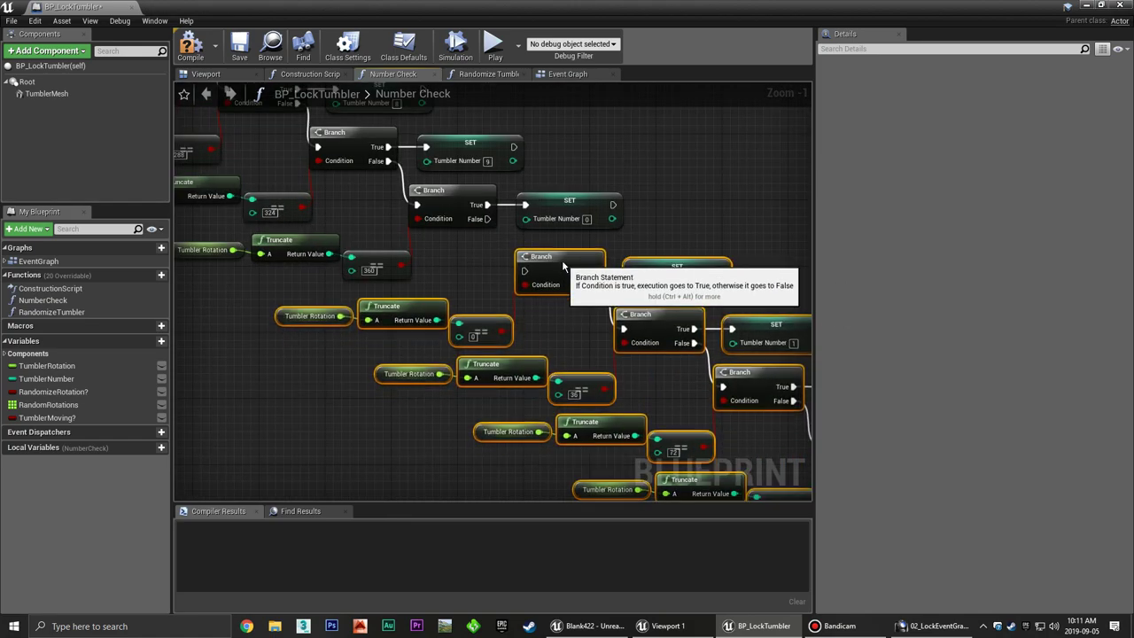
left_click_drag(562, 261, 557, 253)
left_click_drag(486, 218, 516, 262)
left_click(462, 296)
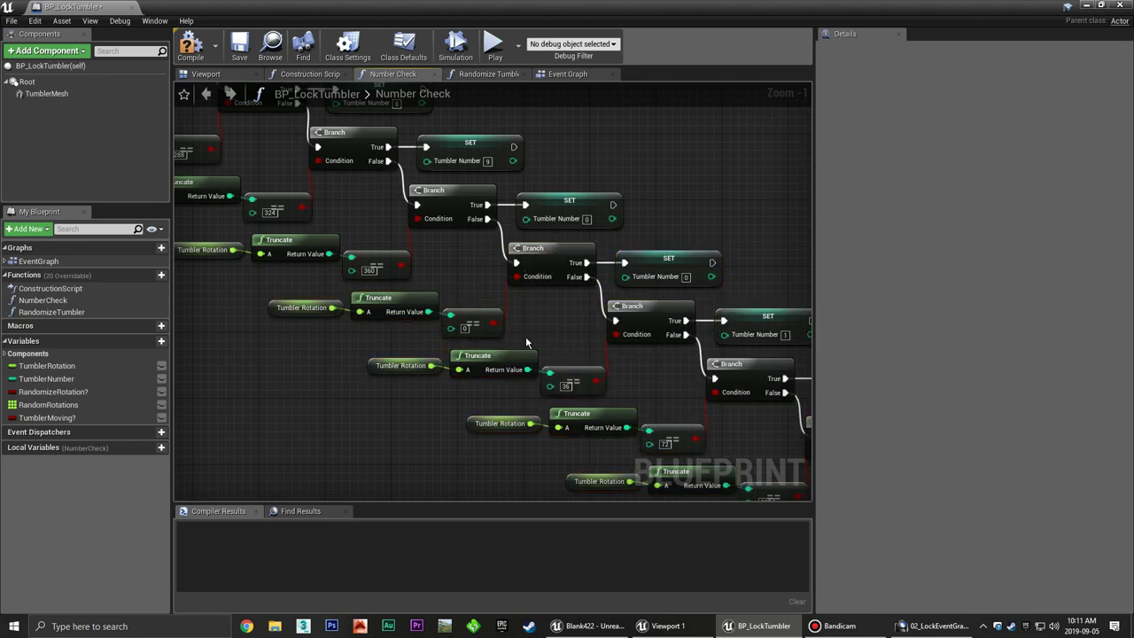
key("ctrl+z")
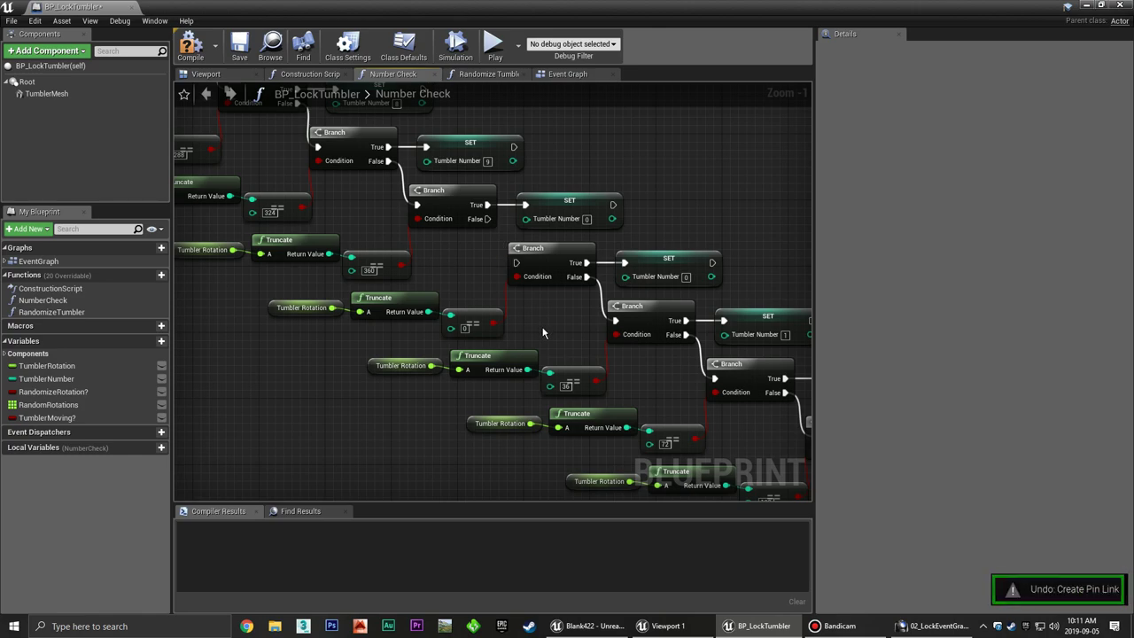
key("ctrl+z")
scroll(567, 337, "down", 2)
scroll(532, 310, "down", 4)
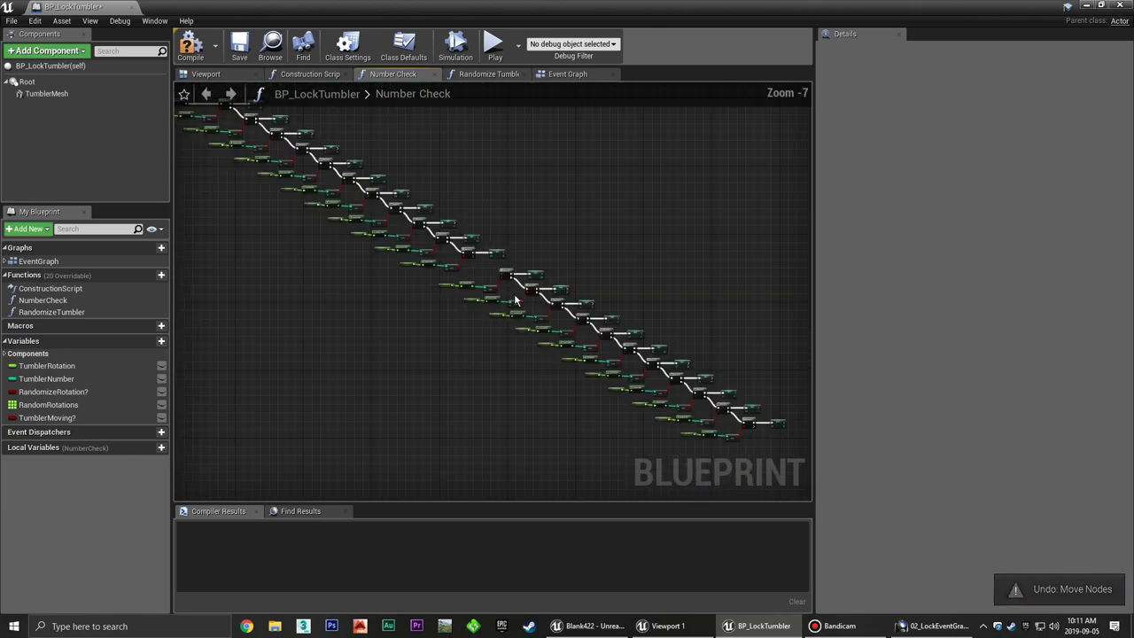
key("ctrl+z")
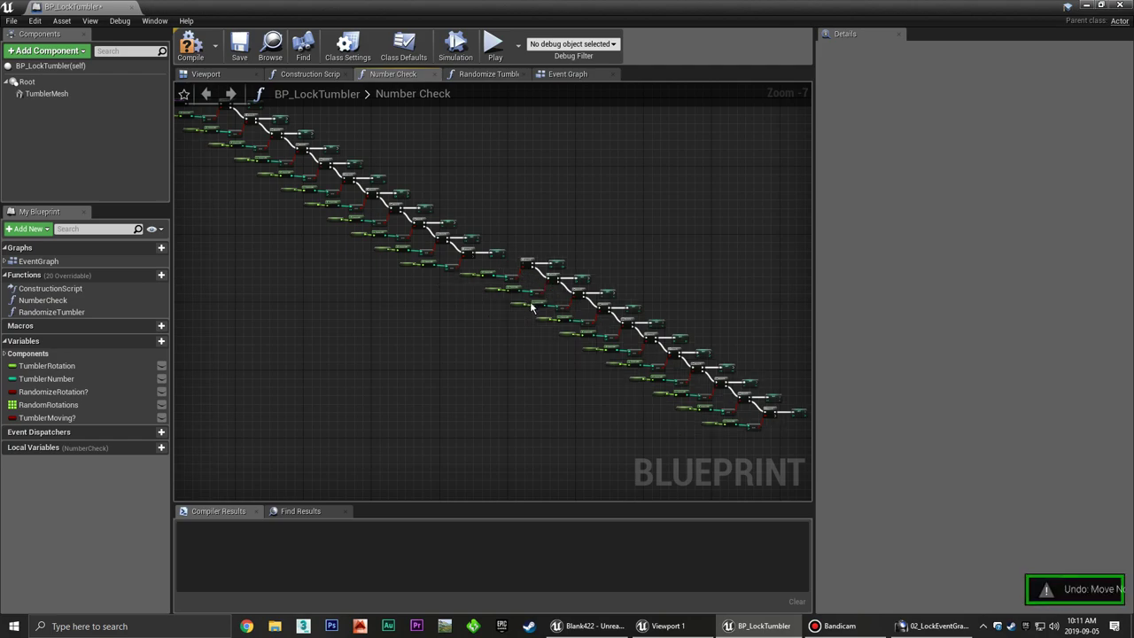
key("ctrl+z")
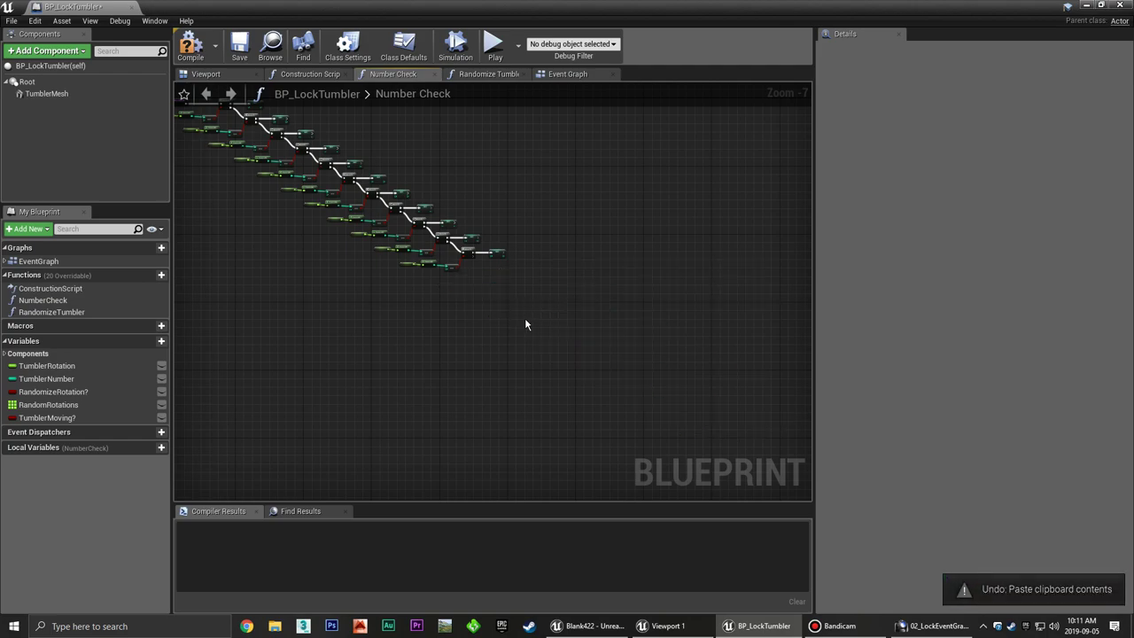
Paste the chain again and delete the copy's first Branch, SET and comparison group.
key("ctrl+v")
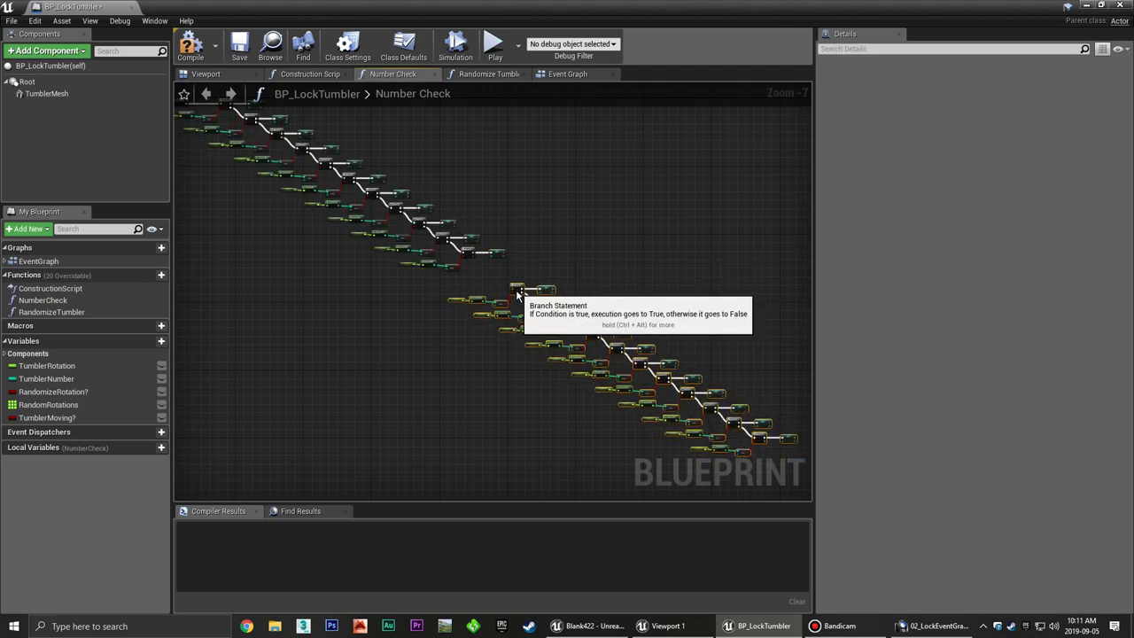
left_click_drag(521, 289, 502, 305)
scroll(501, 306, "up", 6)
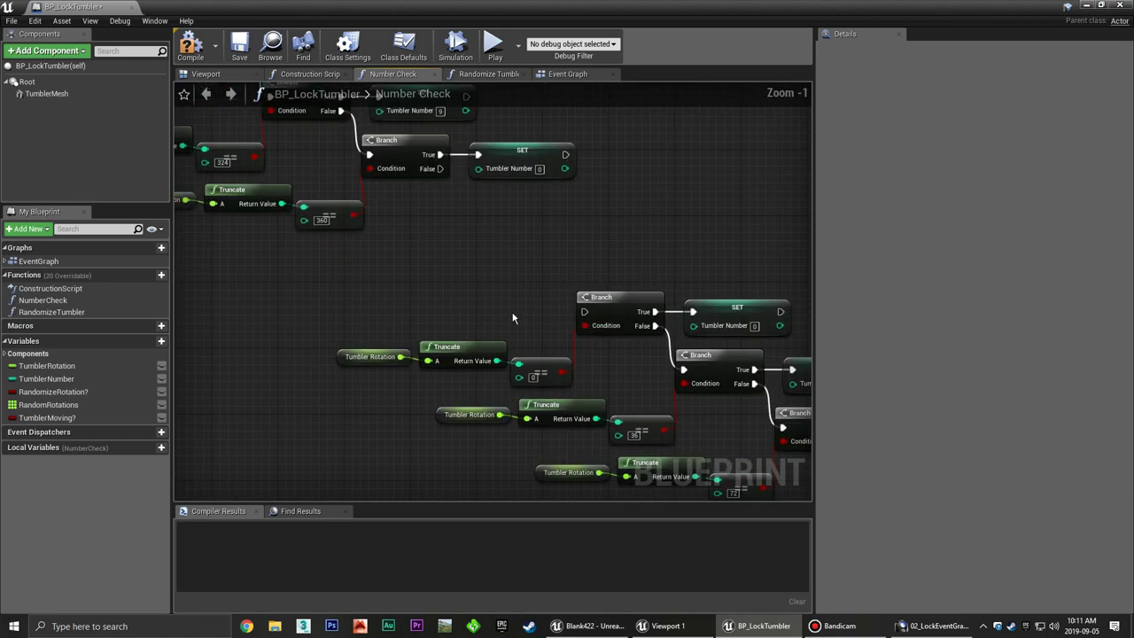
left_click_drag(531, 285, 622, 303)
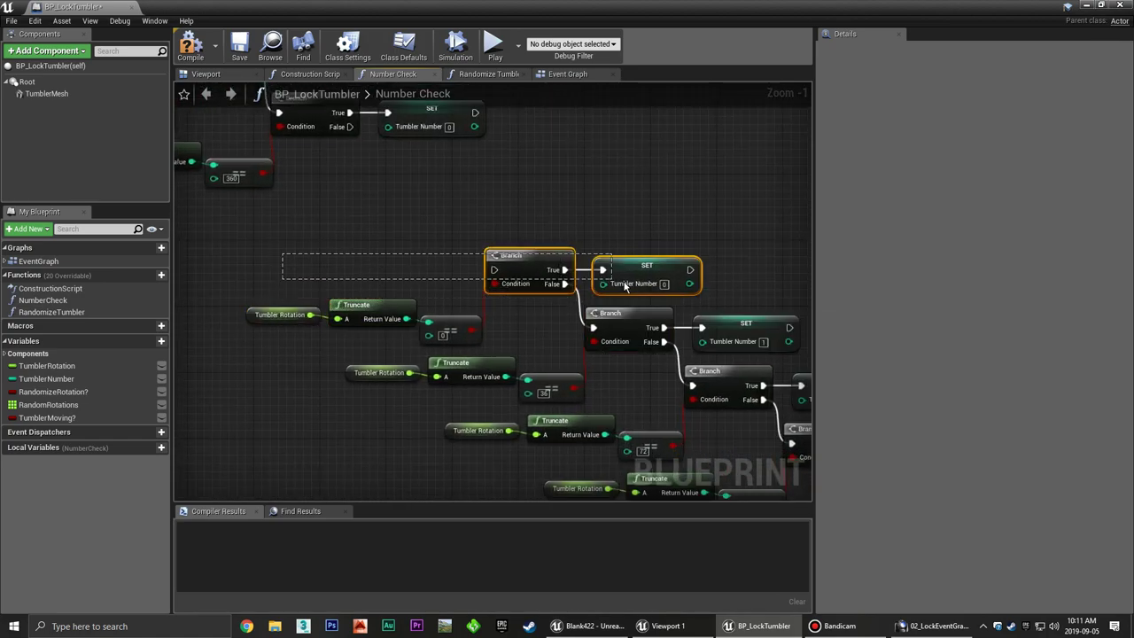
key("Delete")
left_click_drag(492, 293, 293, 329)
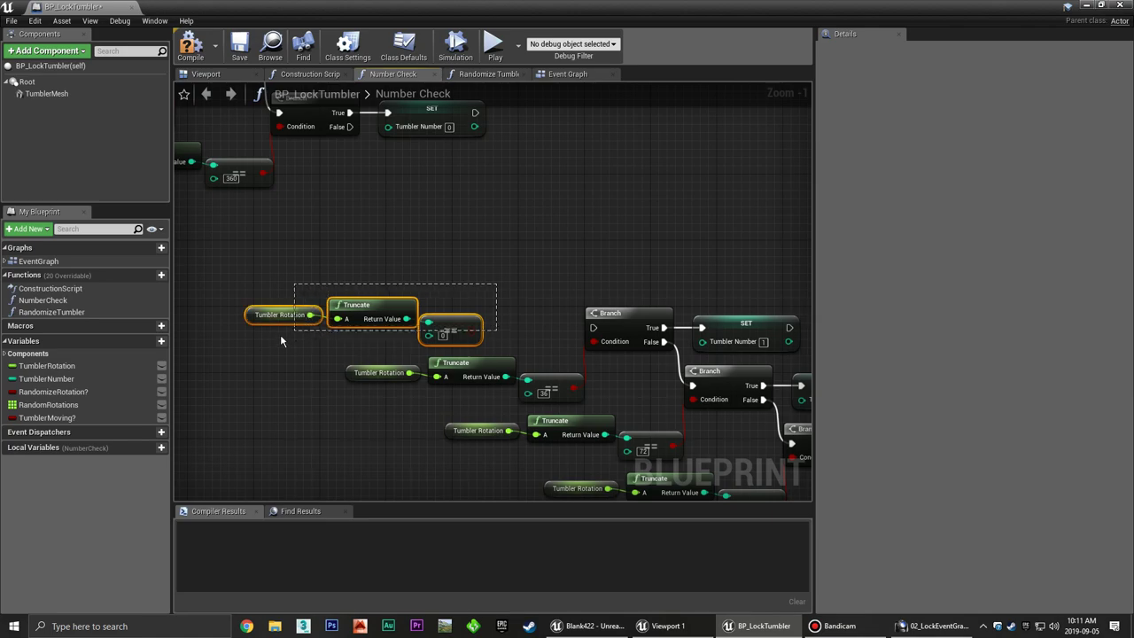
key("Delete")
Move the copied chain up and connect the last original Branch's False output to it.
right_click_drag(481, 316, 366, 280)
scroll(367, 285, "down", 10)
left_click_drag(699, 273, 324, 413)
scroll(489, 340, "up", 8)
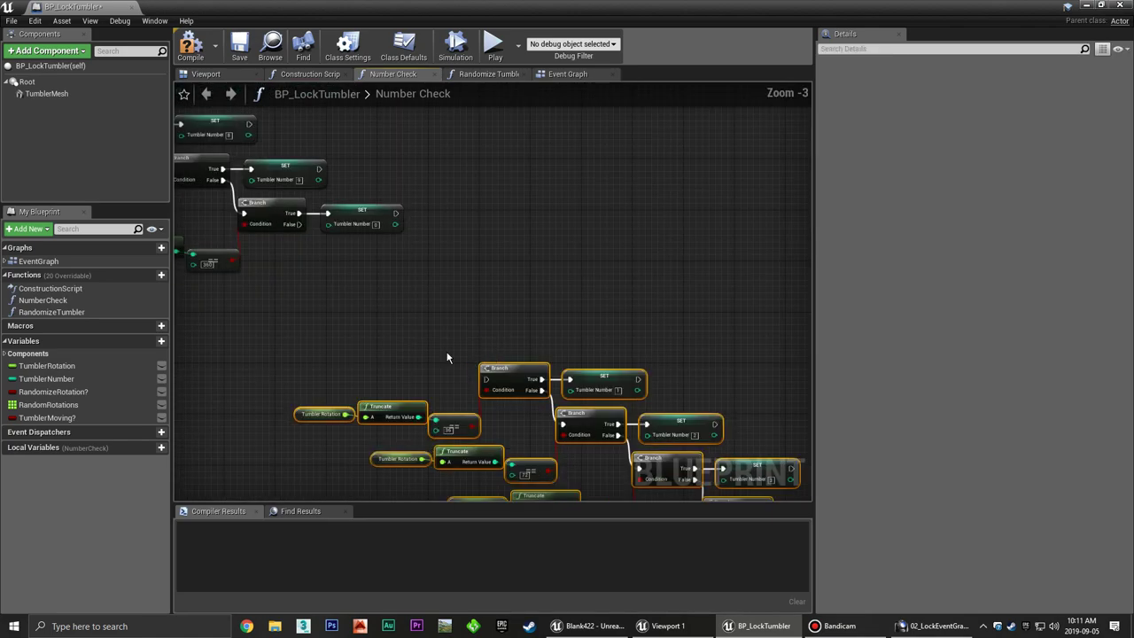
right_click_drag(449, 358, 627, 358)
left_click_drag(700, 383, 547, 254)
left_click(514, 237)
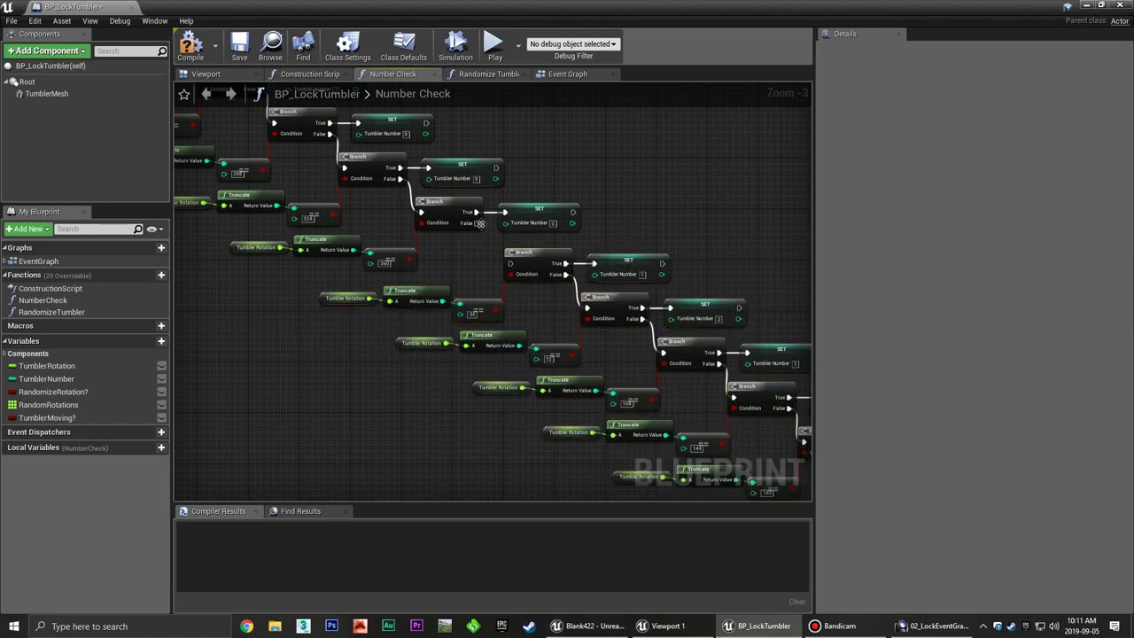
left_click_drag(478, 223, 510, 264)
mouse_move(476, 308)
right_mouse_down()
mouse_move(521, 336)
mouse_move(459, 301)
right_mouse_up()
scroll(521, 336, "up", 3)
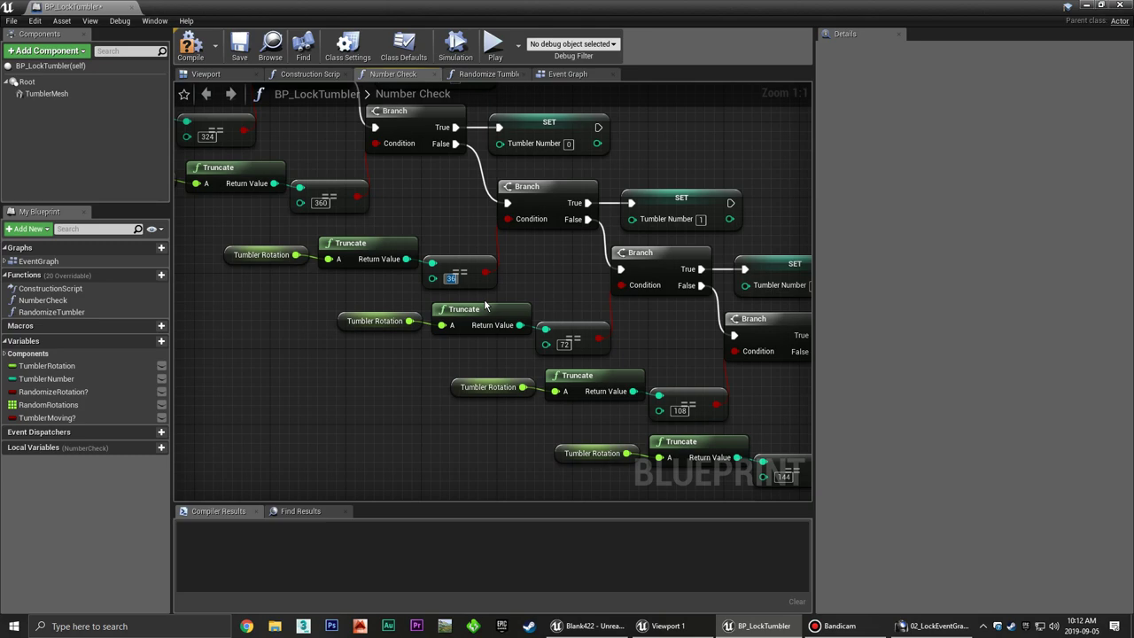
Make the copied chain's 72, 144 and 180 comparison values negative.
type("-")
left_click(563, 344)
type("-")
left_click(575, 361)
right_click_drag(667, 364, 552, 315)
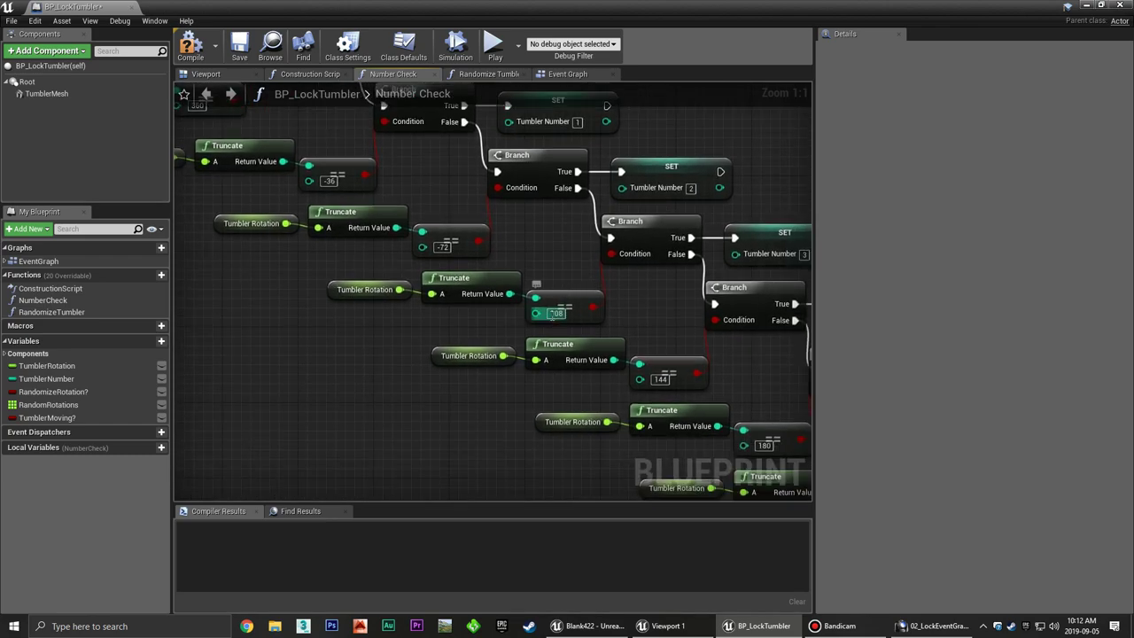
type("-")
left_click(660, 379)
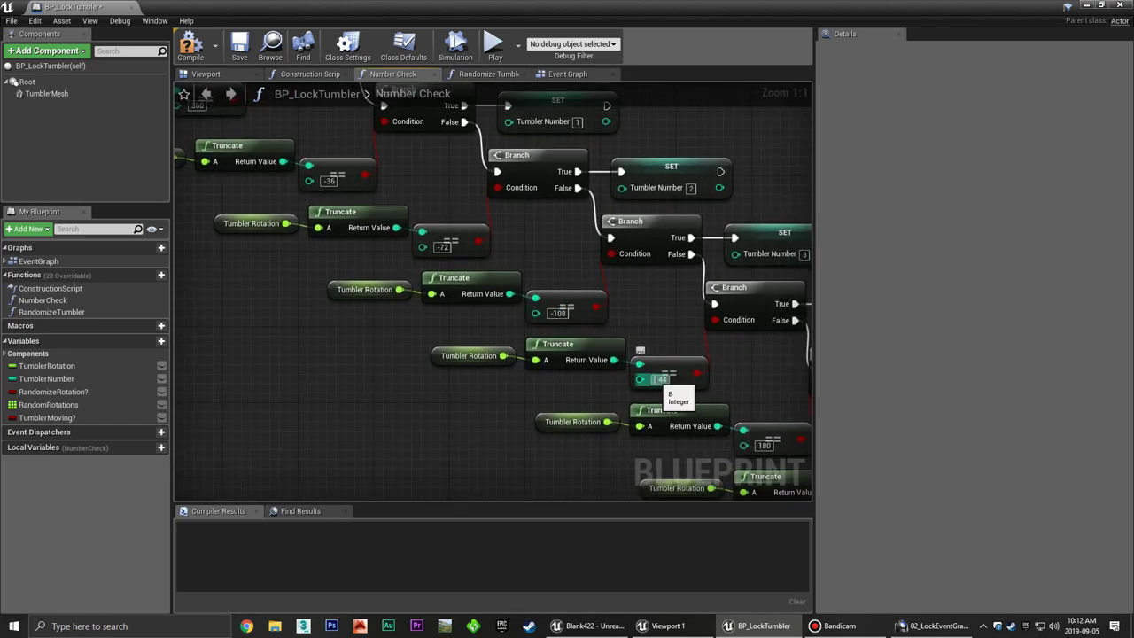
type("-")
right_click_drag(680, 392, 474, 244)
left_click(552, 302)
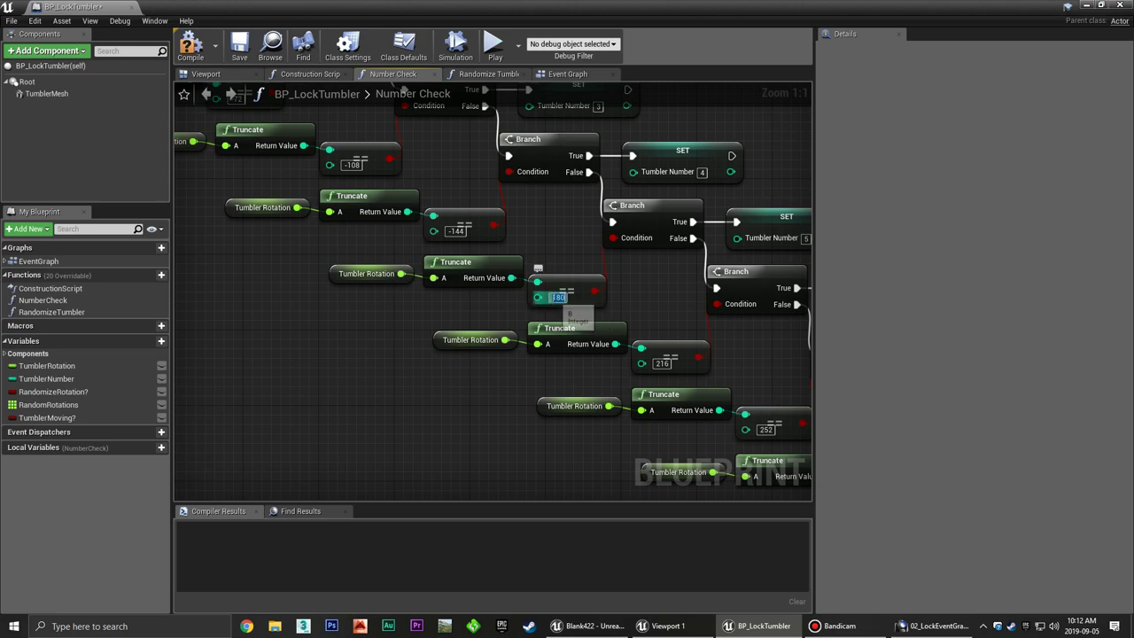
type("-")
Negate the remaining values from 252 through -324 and -360, then compile and save BP_LockTumbler.
right_click_drag(666, 340, 508, 230)
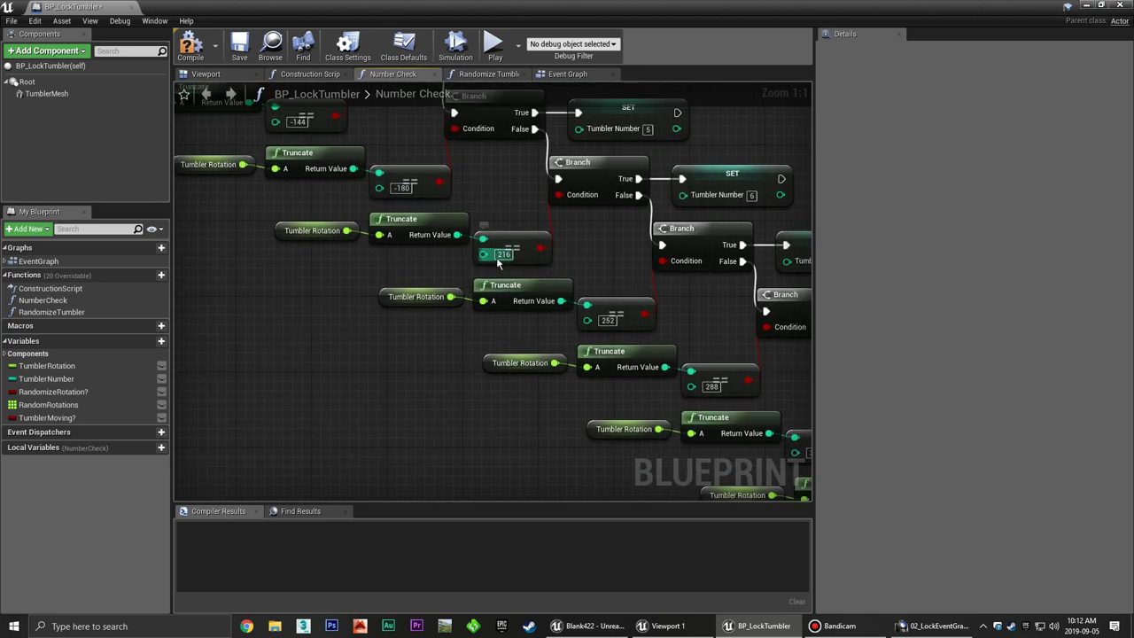
type("-")
right_click_drag(611, 323, 502, 215)
left_click(498, 213)
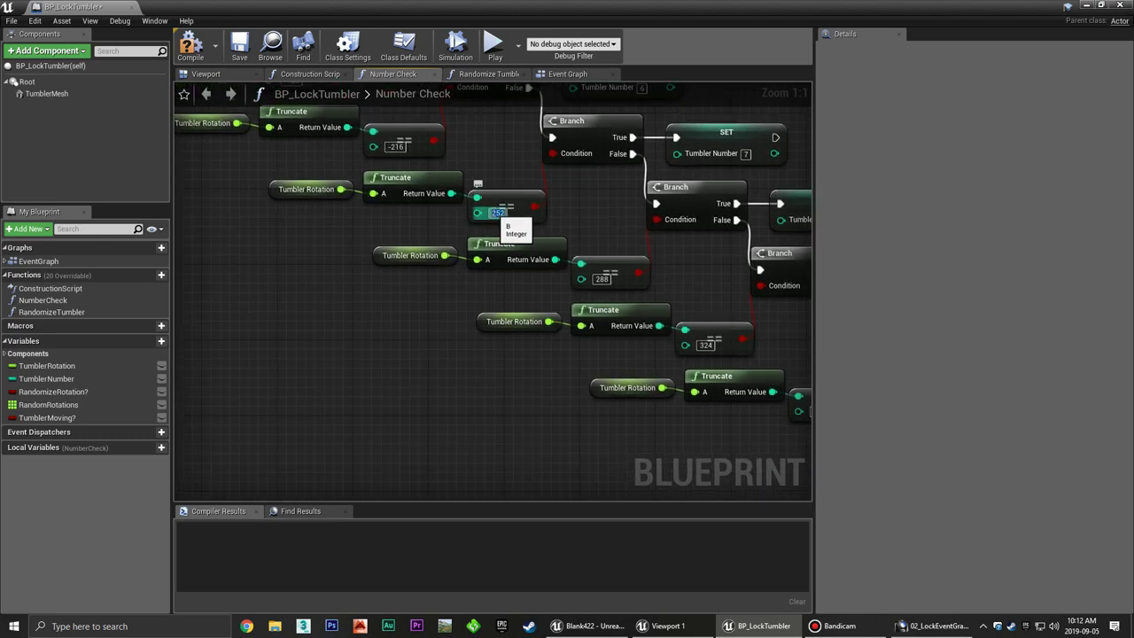
type("-")
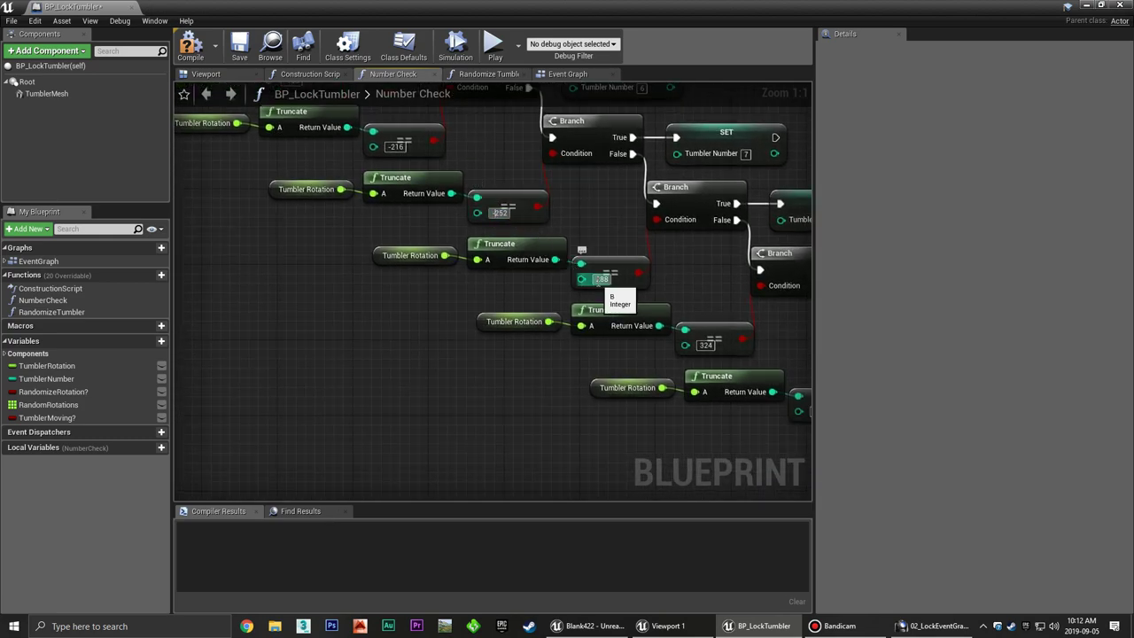
right_click_drag(689, 296, 485, 253)
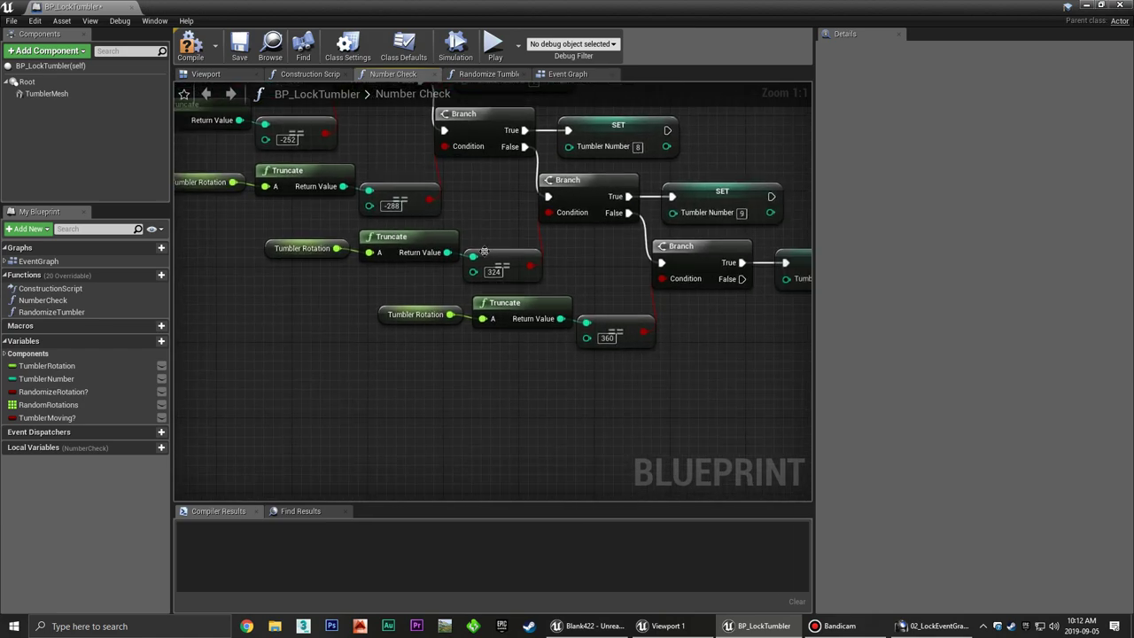
type("-")
type("-")
right_click_drag(706, 354, 642, 441)
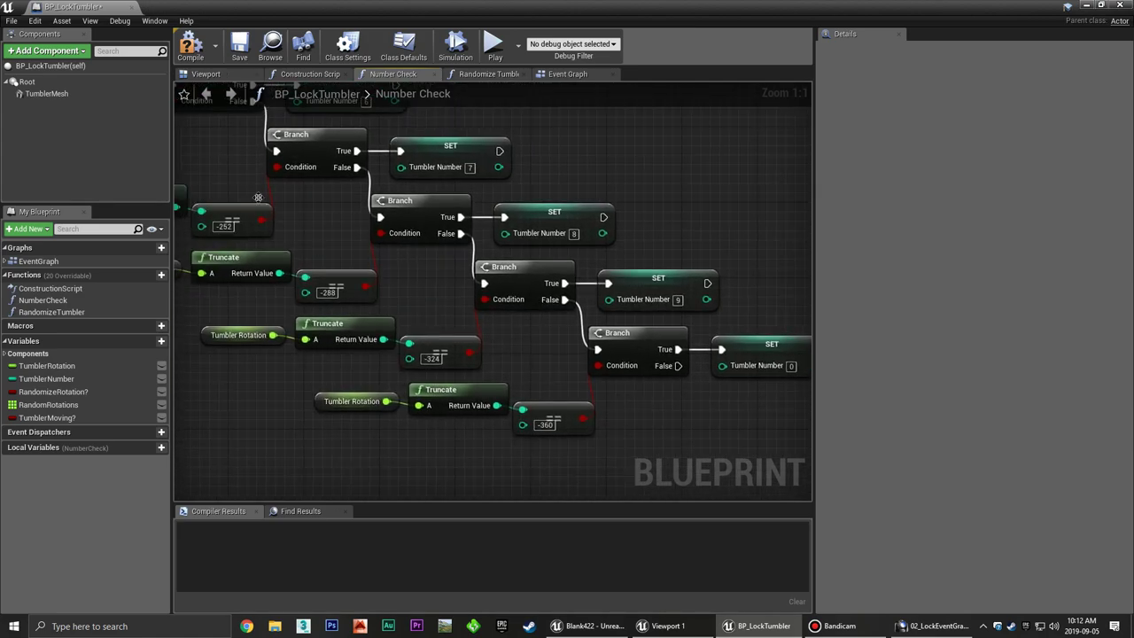
left_click(188, 44)
left_click(239, 44)
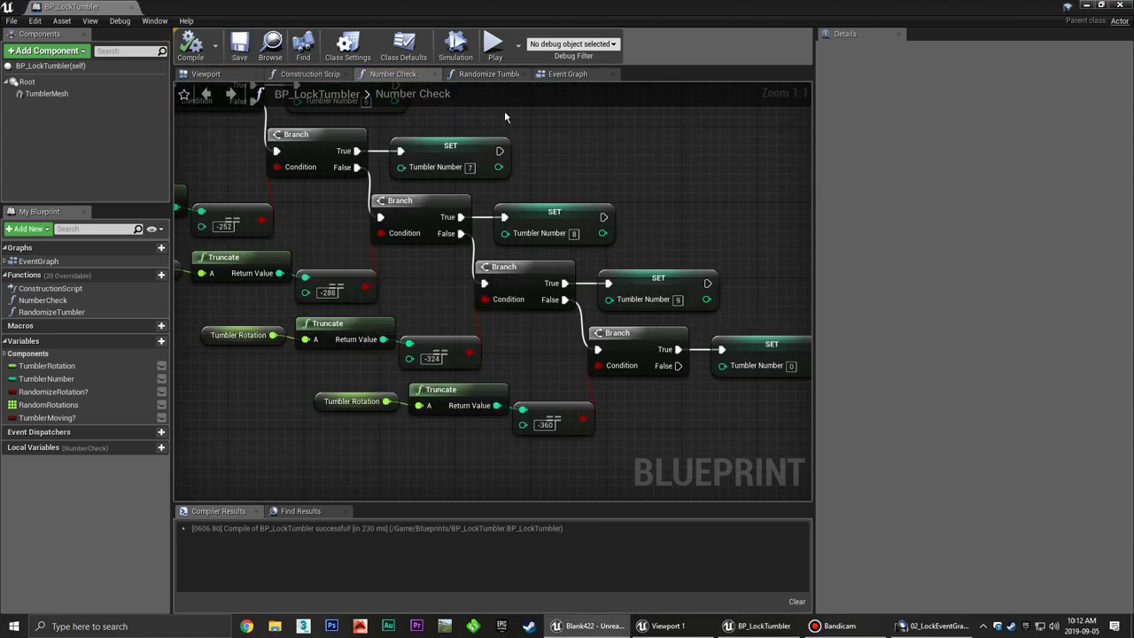
In the Event Graph, wrap the forward and backward spin node groups in a 'Spin Tumbler' comment.
right_click(530, 106)
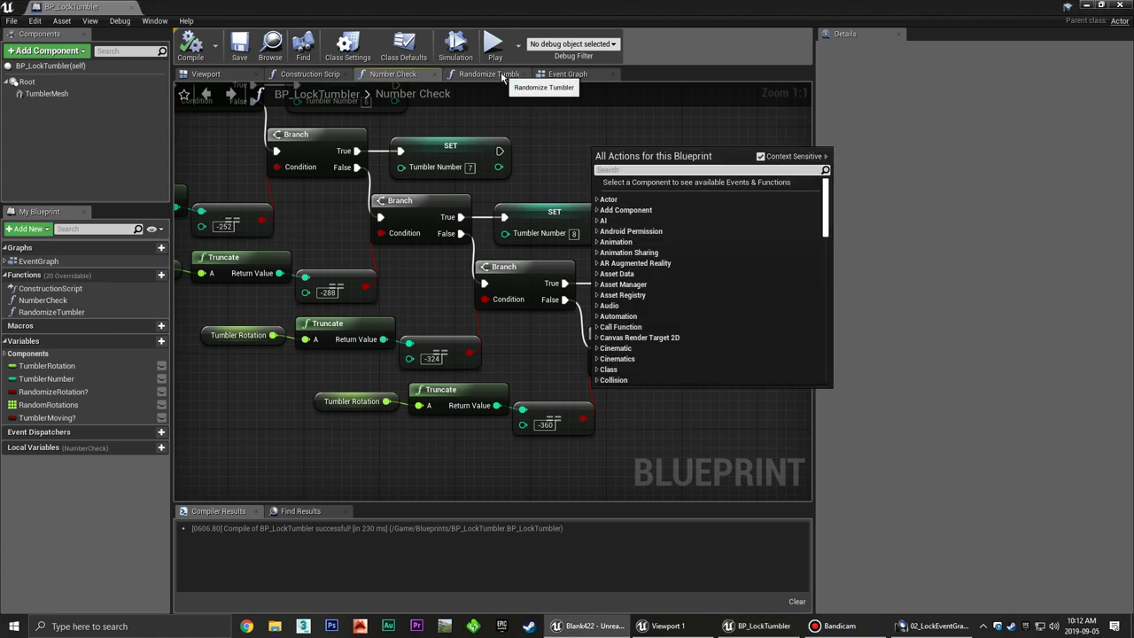
left_click(502, 76)
left_click(567, 75)
scroll(517, 142, "down", 1)
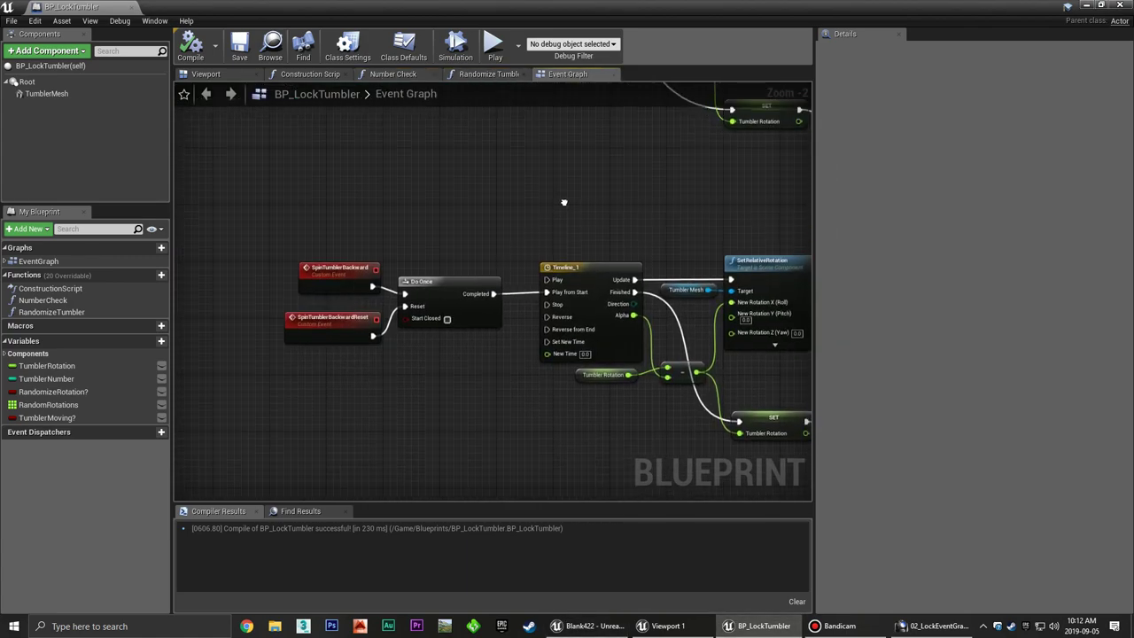
scroll(587, 221, "down", 2)
scroll(450, 298, "down", 2)
scroll(354, 289, "down", 1)
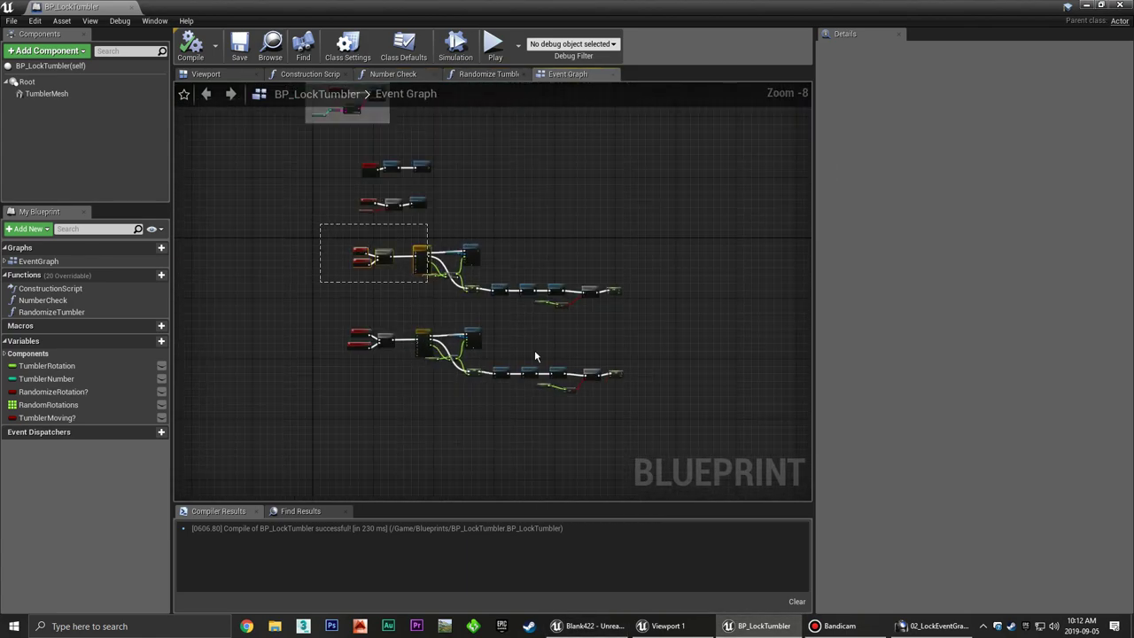
left_click_drag(535, 356, 698, 438)
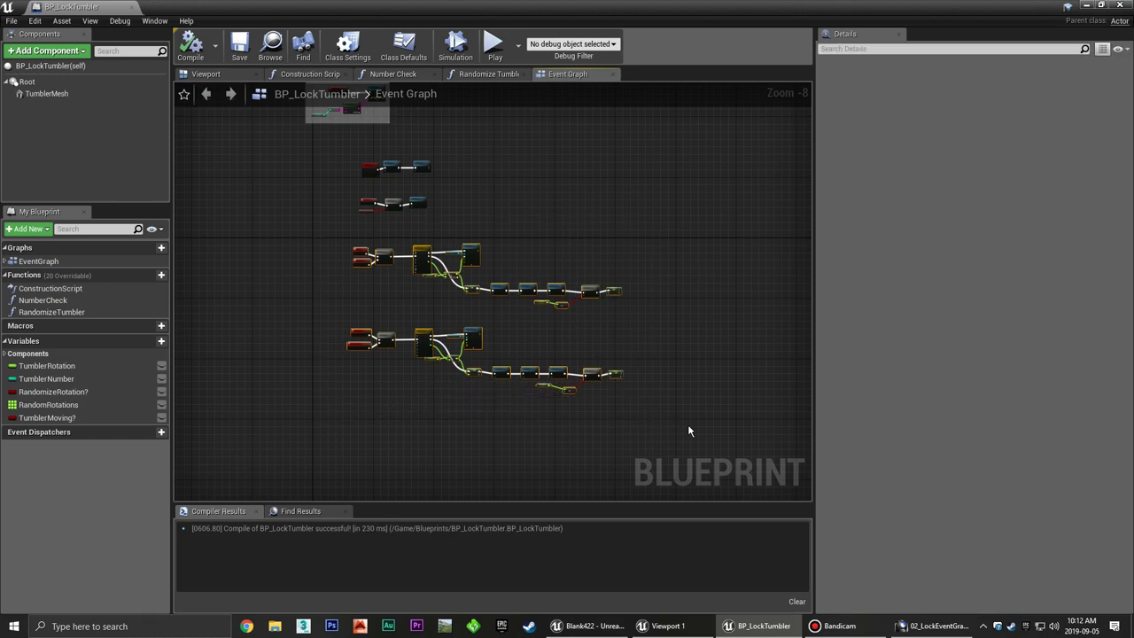
key("c")
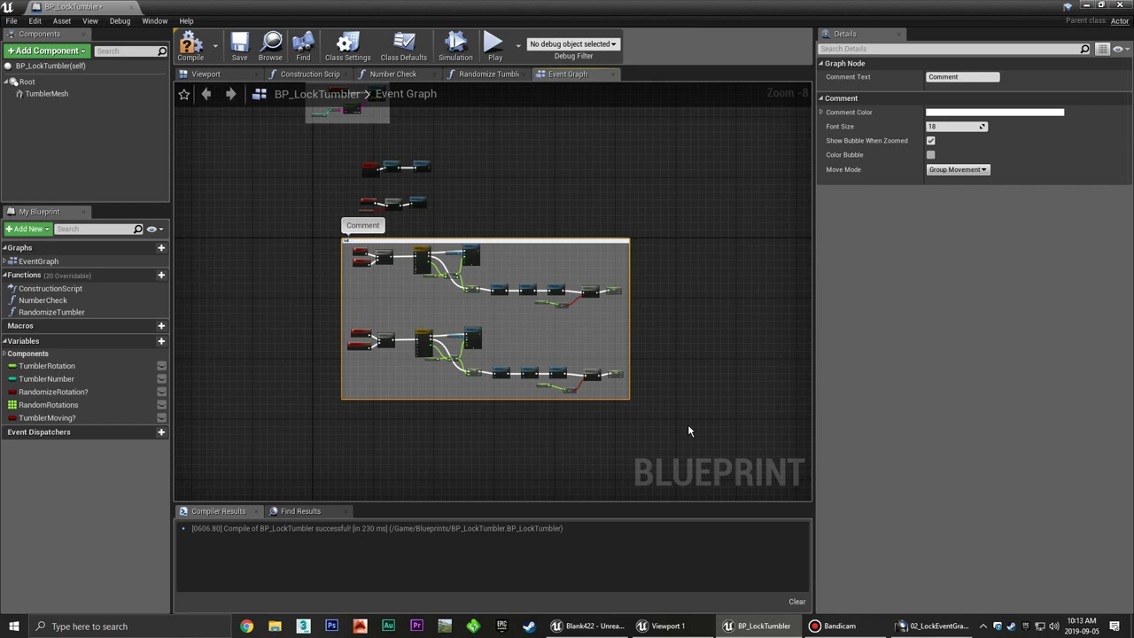
key("Return")
left_click(471, 216)
scroll(471, 216, "up", 6)
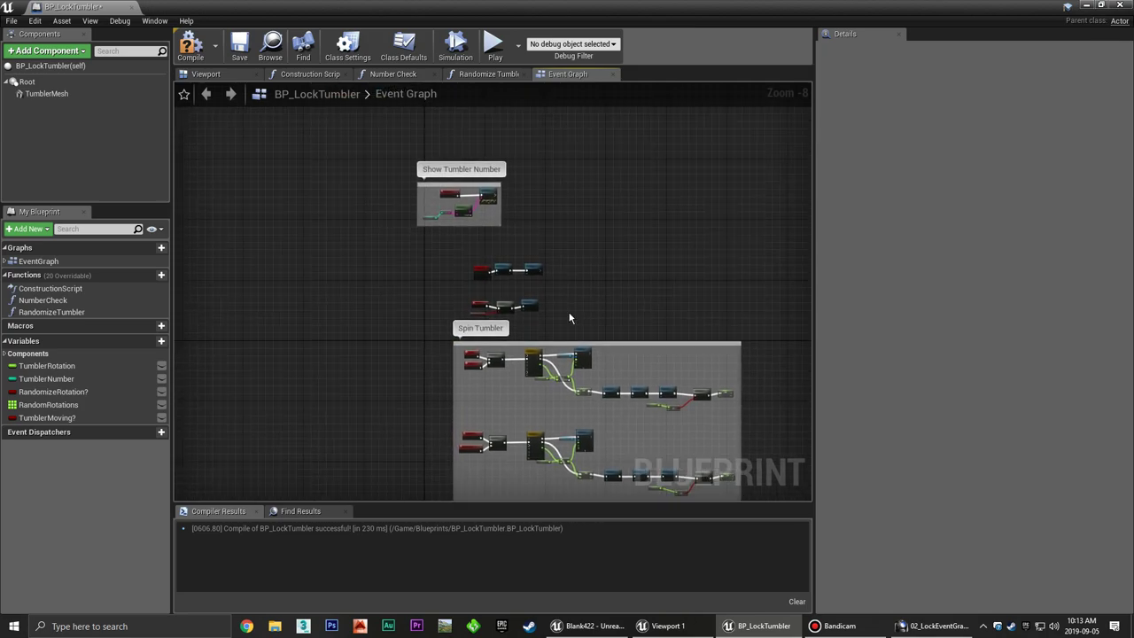
Move the 9 key event and its two calls upward in the graph.
right_click_drag(701, 336, 706, 312)
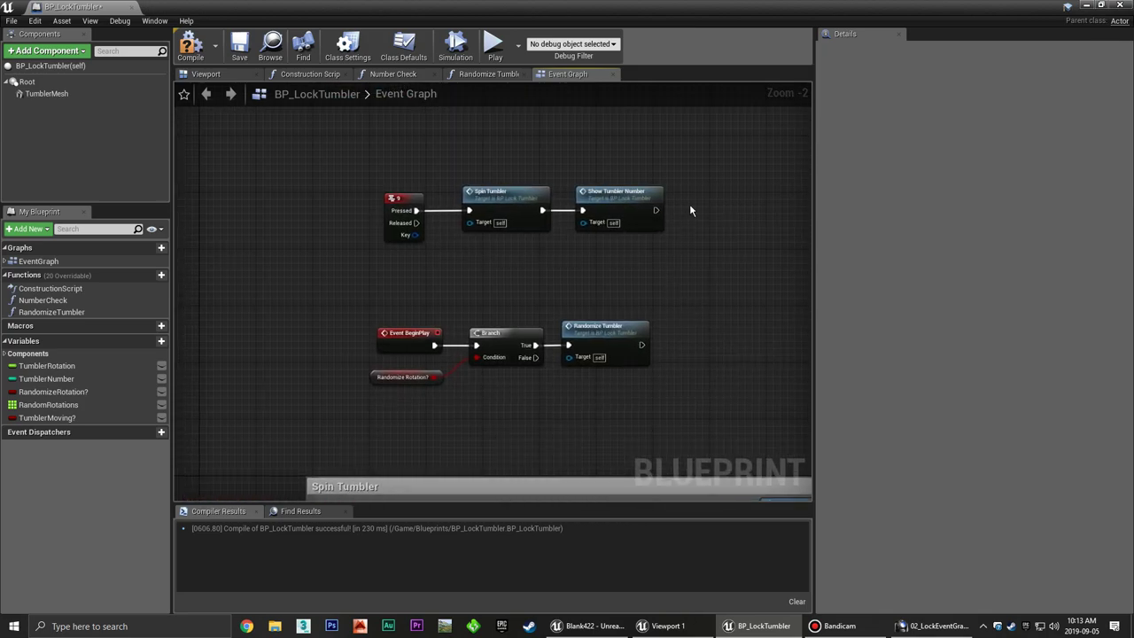
right_click_drag(720, 155, 734, 279)
left_click_drag(735, 271, 384, 372)
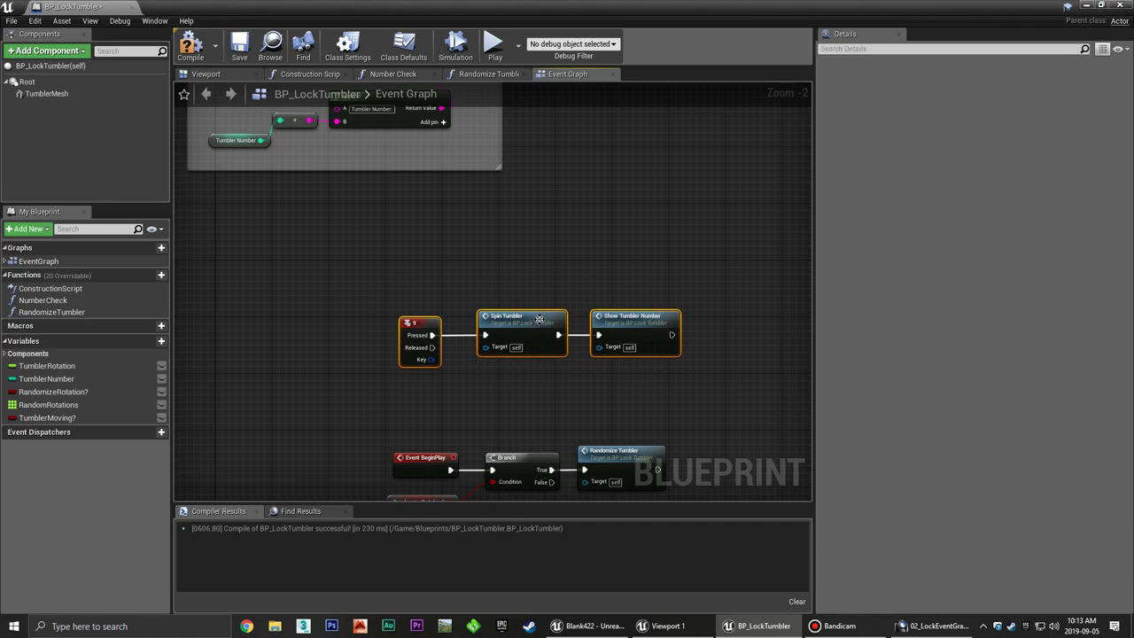
left_click_drag(539, 320, 534, 232)
Move Event BeginPlay, Branch and Randomize Tumbler to the upper right inside a 'Begin Play' comment.
right_click_drag(528, 217, 546, 262)
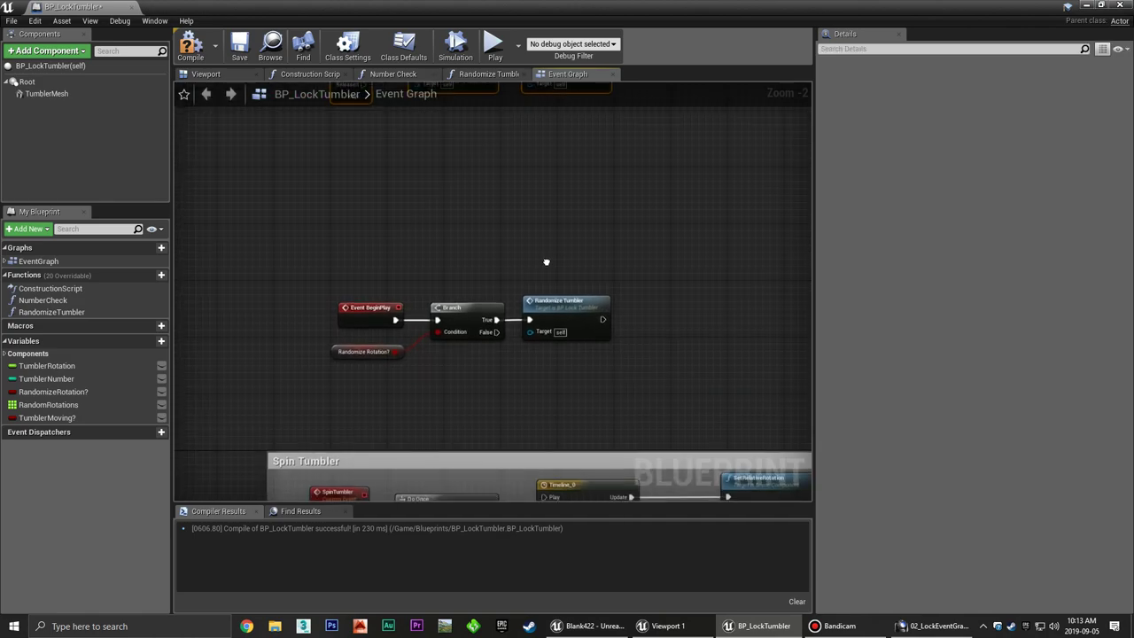
scroll(643, 324, "down", 2)
scroll(675, 324, "down", 1)
left_click_drag(679, 322, 462, 386)
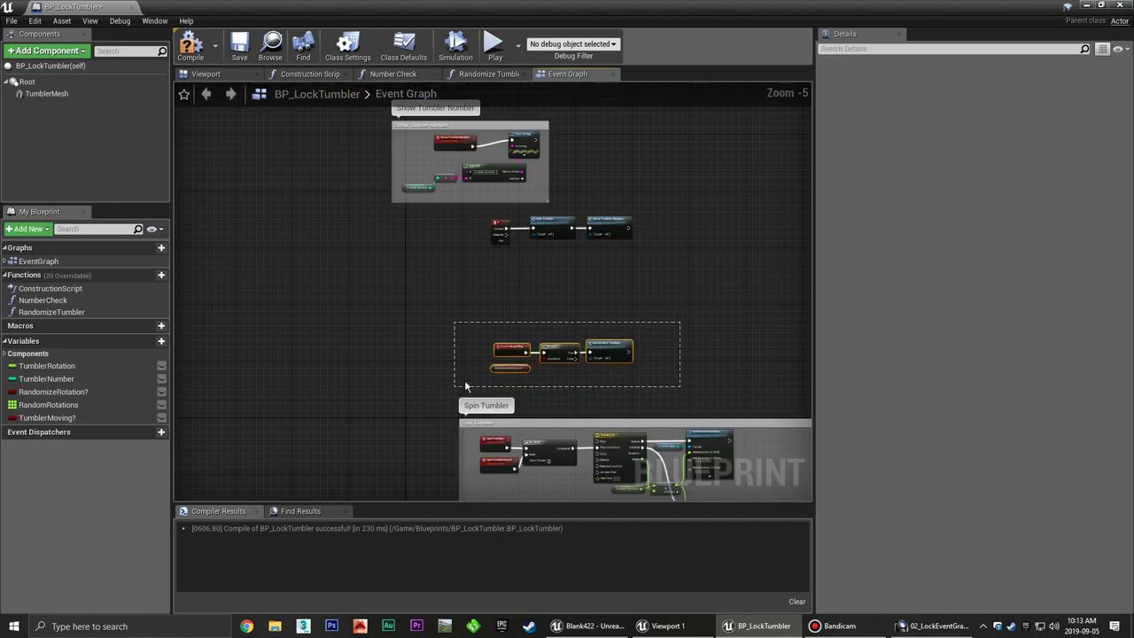
left_click_drag(551, 354, 702, 139)
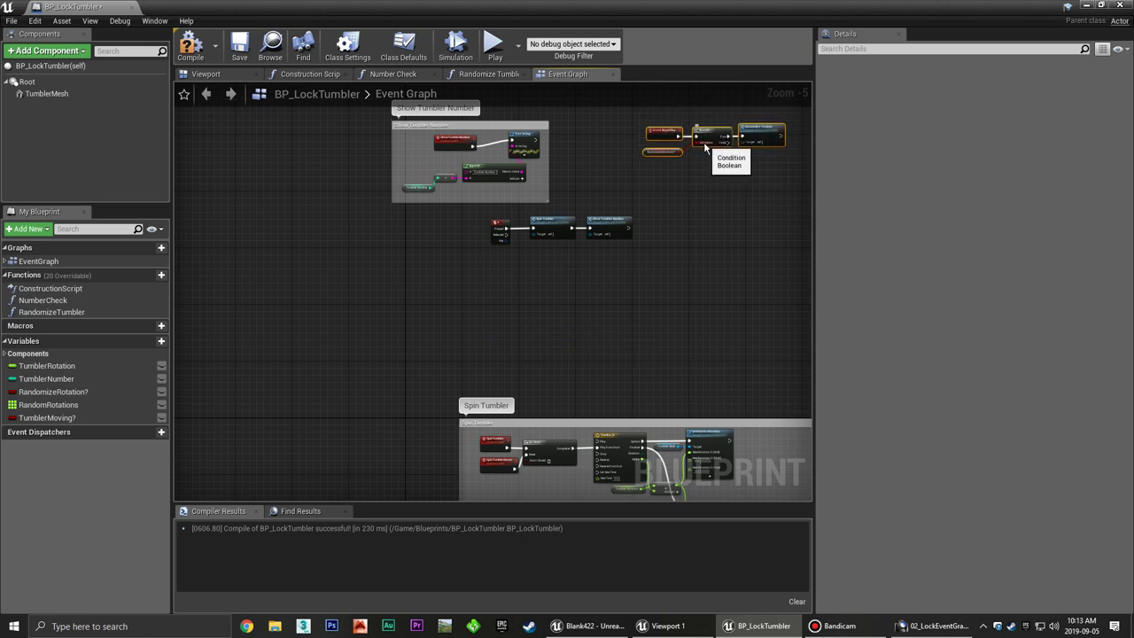
key("c")
type("Begin Pl")
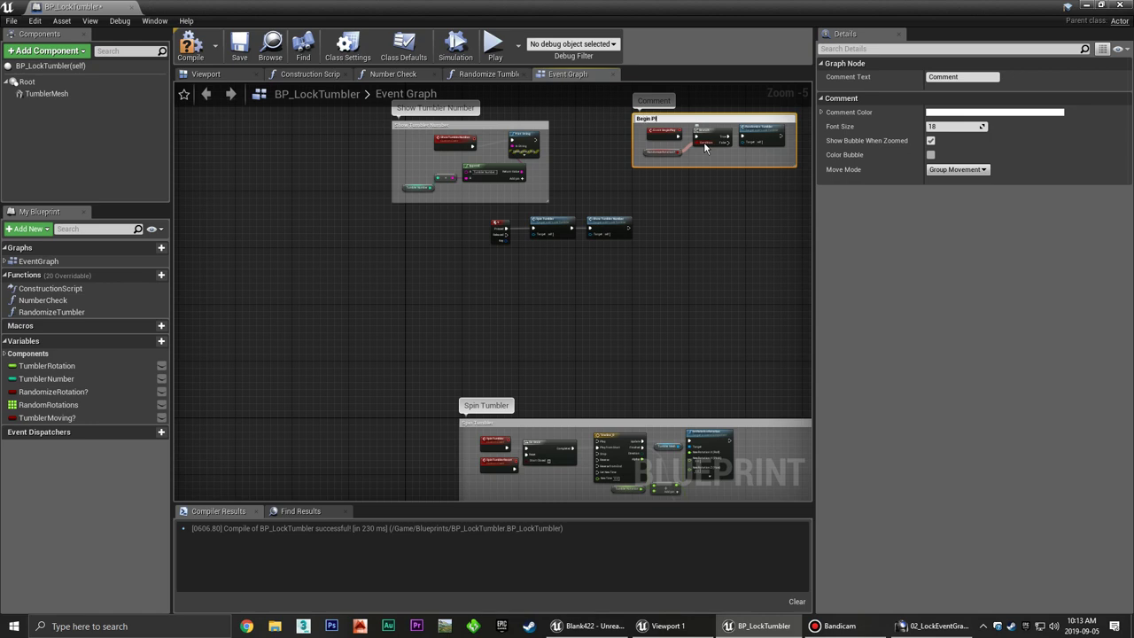
type("ay")
key("Return")
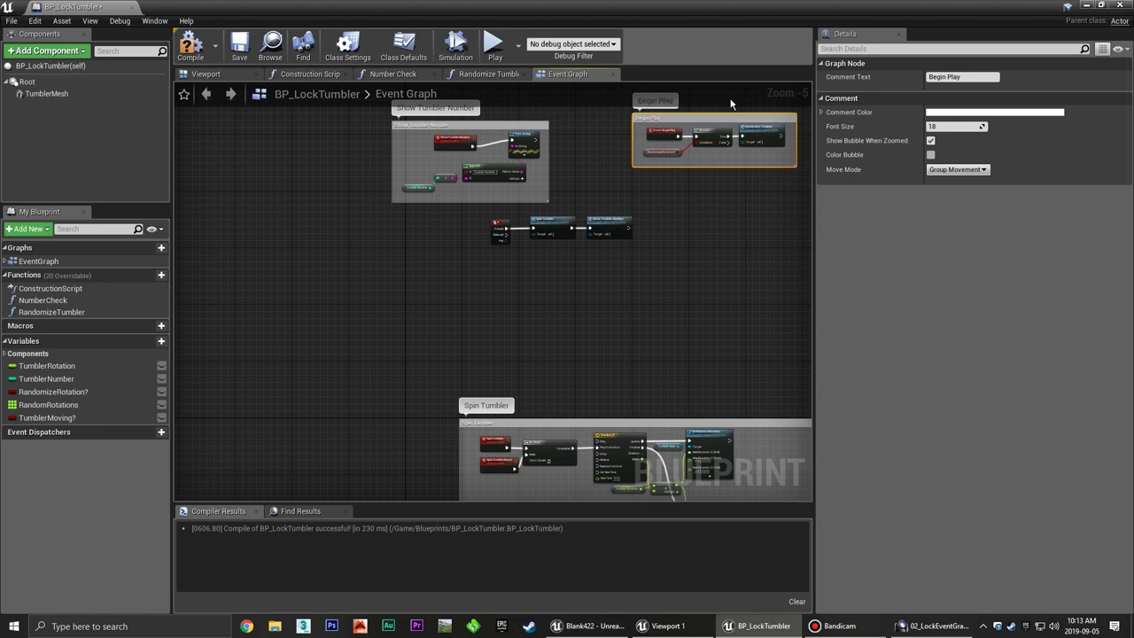
right_click_drag(527, 266, 464, 268)
left_click_drag(425, 264, 588, 207)
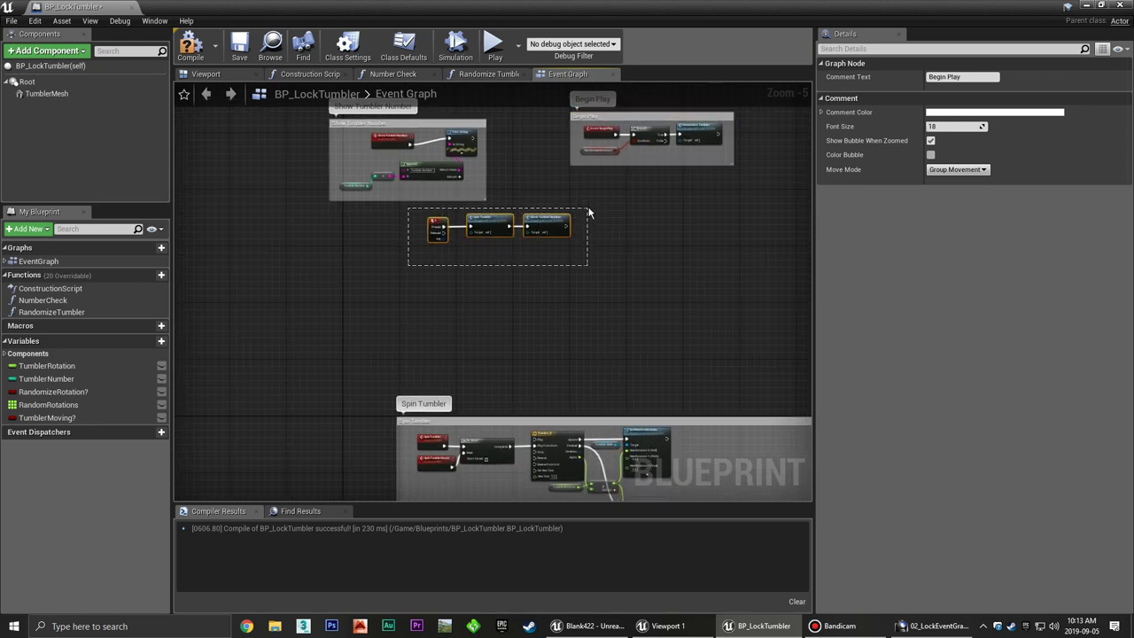
Shift the key event nodes down and add a 0 keyboard event below the 9 key event.
left_click_drag(550, 247, 544, 275)
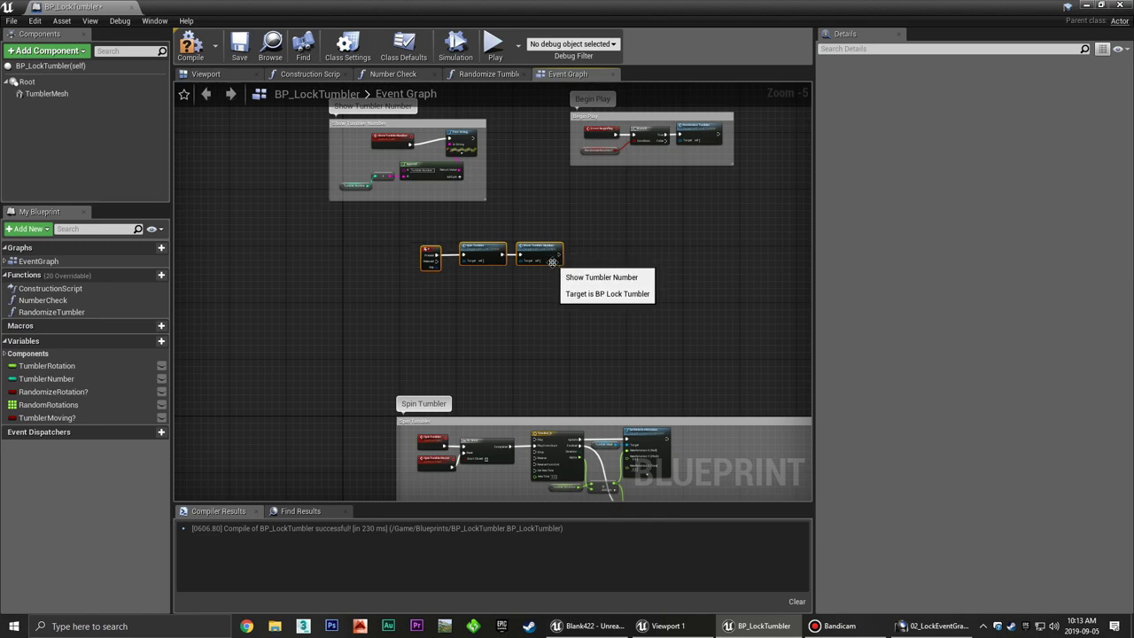
scroll(443, 272, "up", 4)
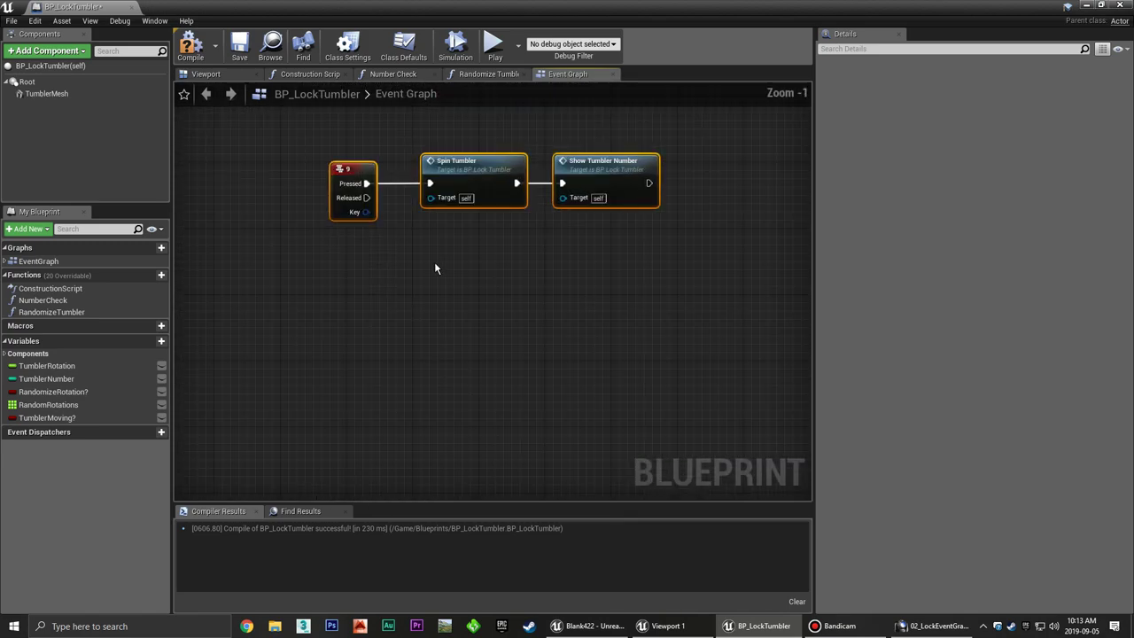
right_click(368, 287)
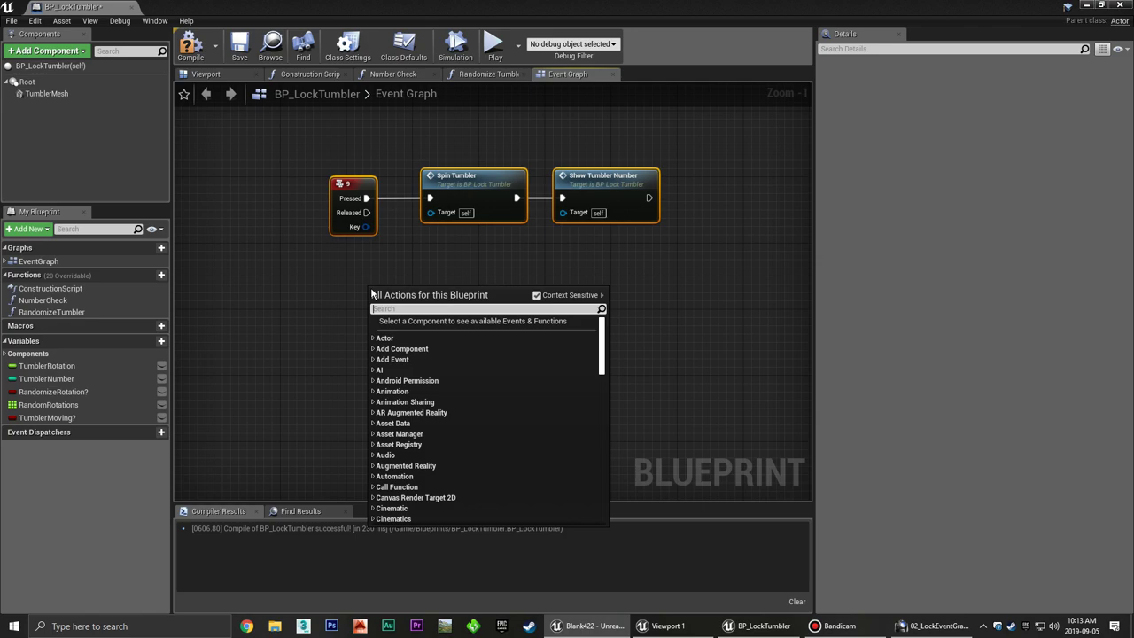
left_click(372, 293)
right_click(346, 295)
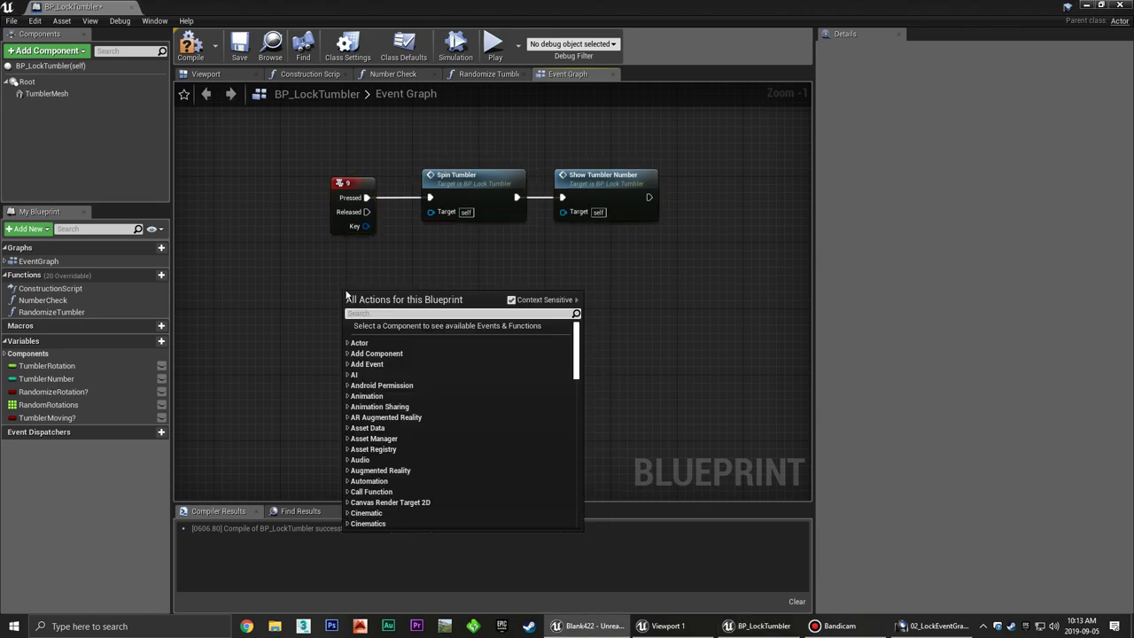
type("0")
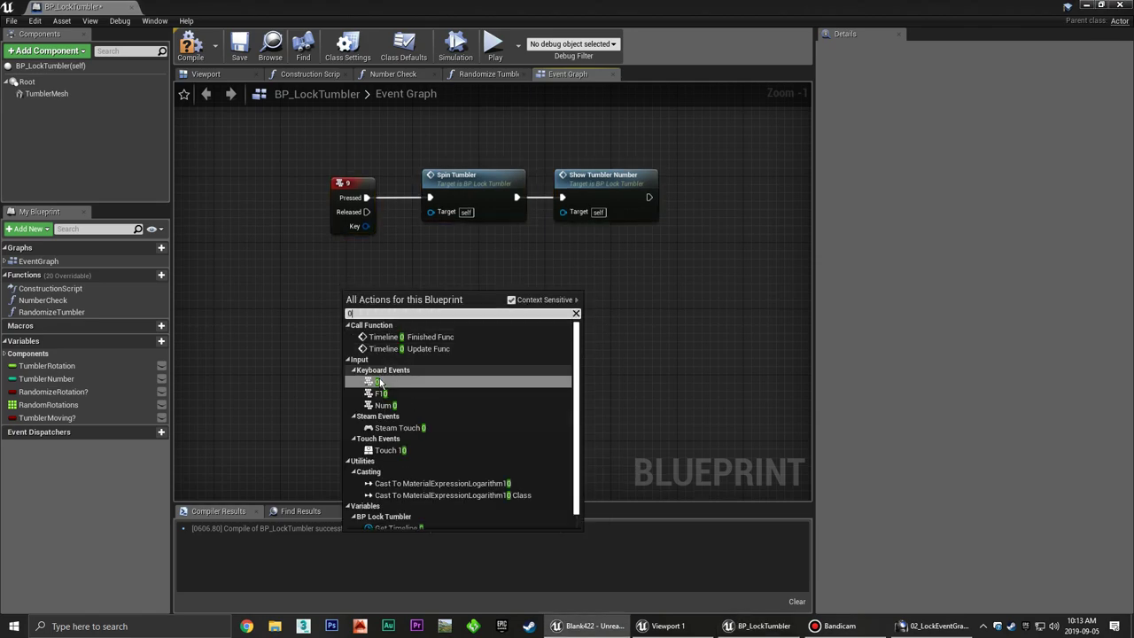
left_click(377, 381)
Wire the 0 key's Pressed to Spin Tumbler Backward, then Show Tumbler Number, and compile.
right_click_drag(417, 301, 376, 314)
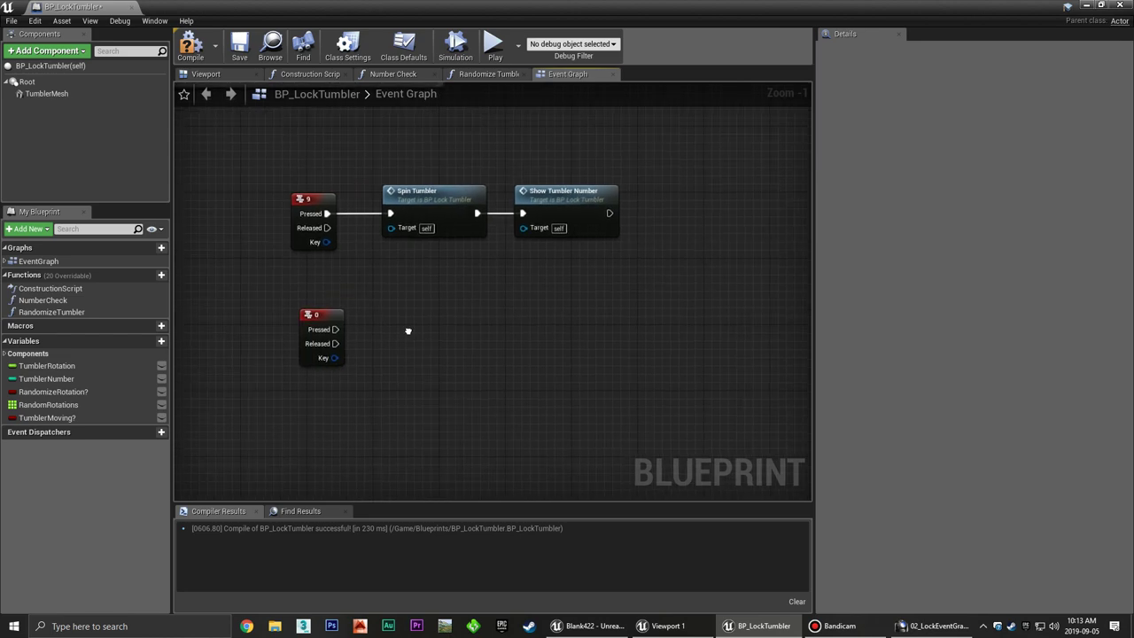
left_click_drag(379, 330, 390, 333)
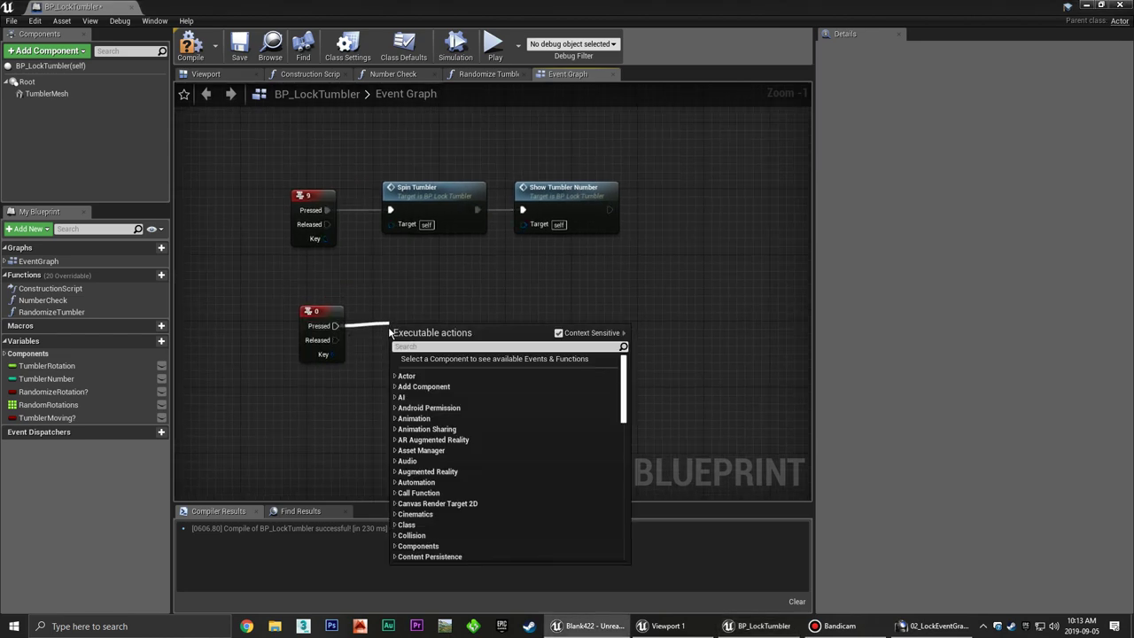
type("spin tumb")
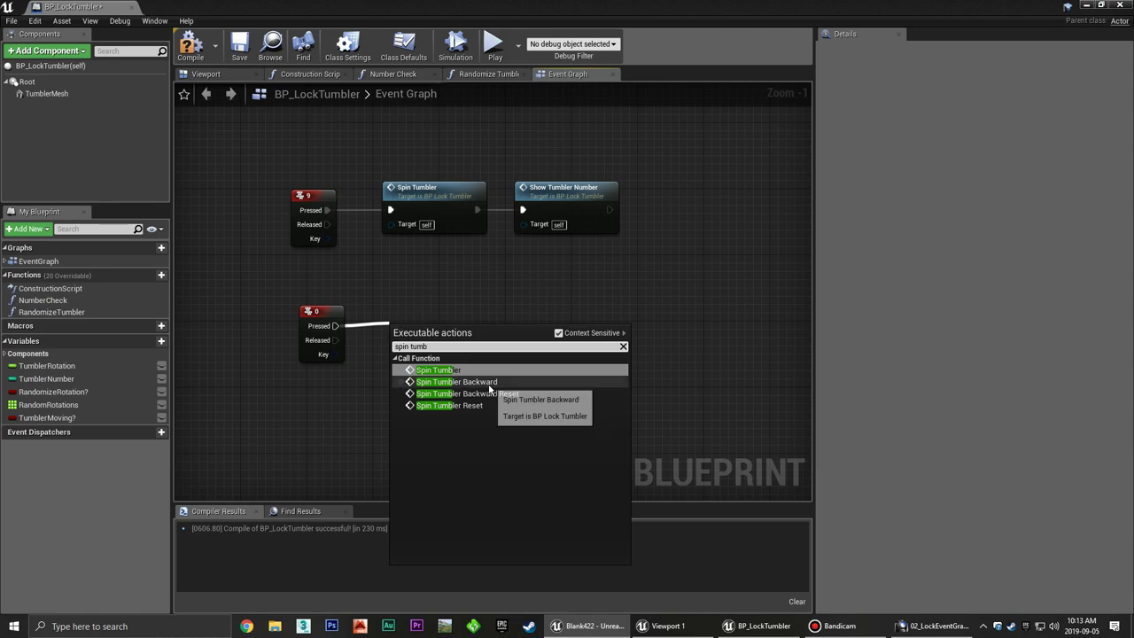
left_click(487, 382)
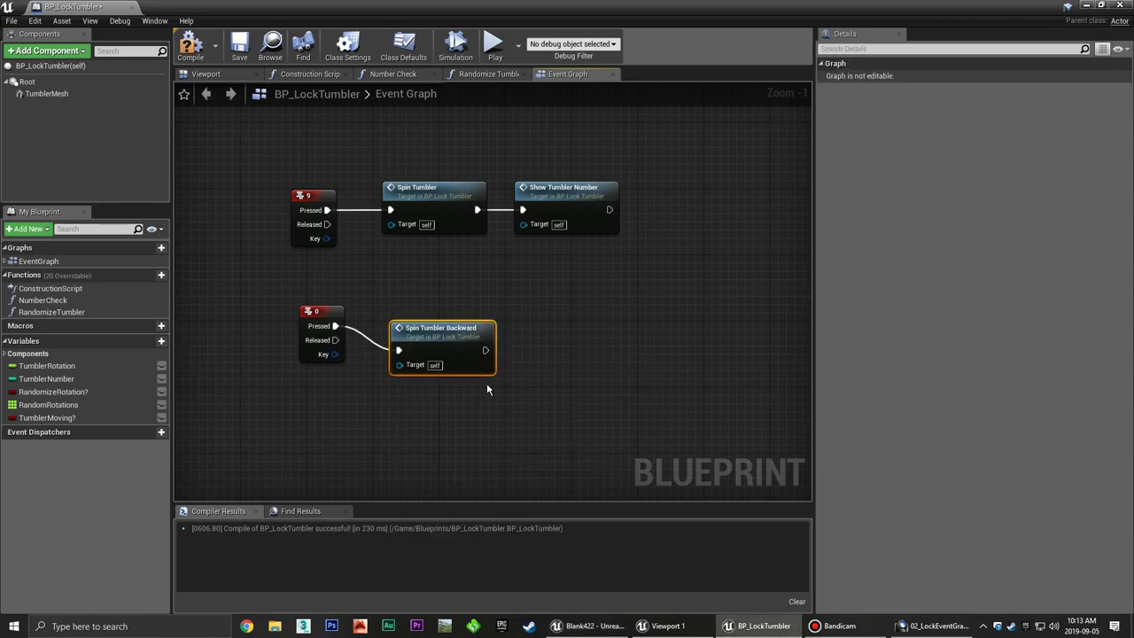
left_click_drag(414, 317, 490, 328)
left_click(496, 321)
type("sh")
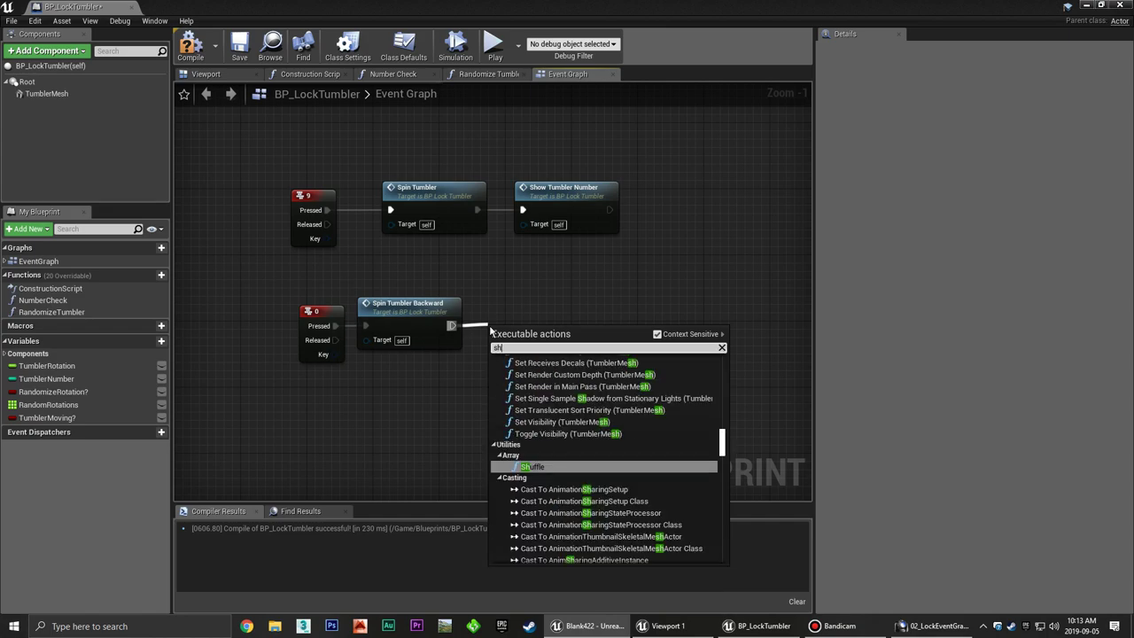
type("ow tumbl")
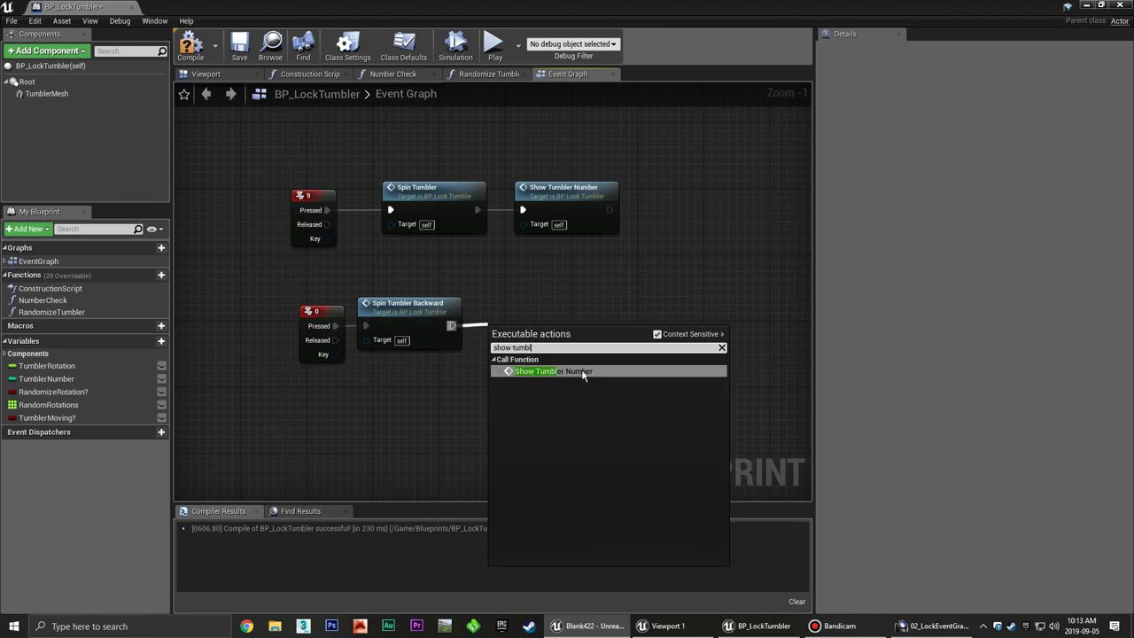
left_click(584, 373)
left_click_drag(576, 321, 560, 301)
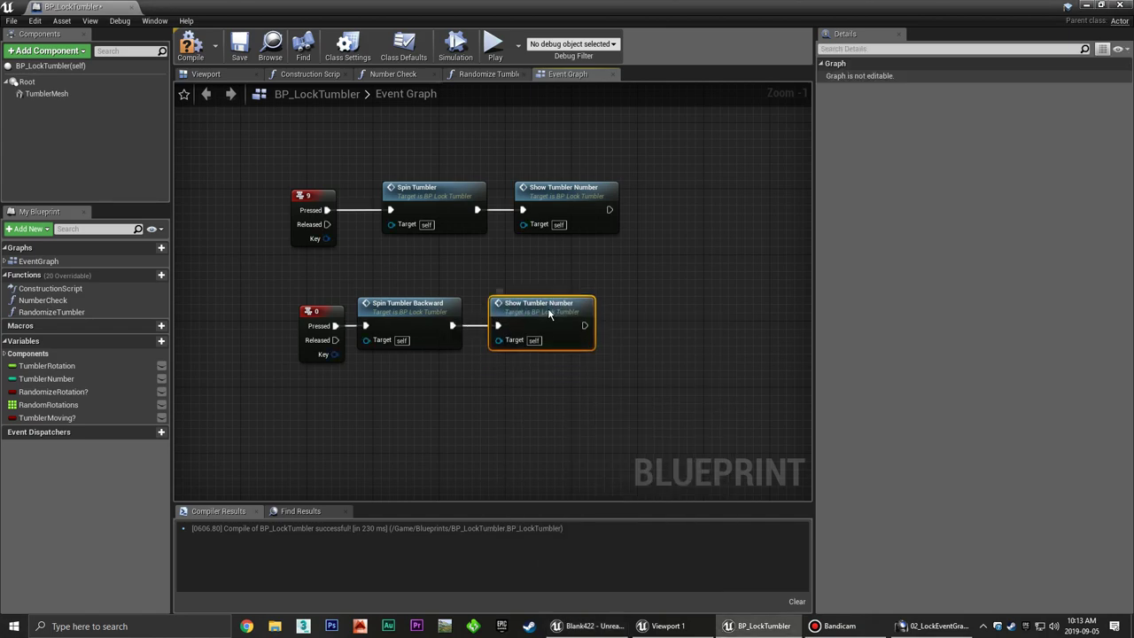
left_click(599, 317)
left_click(190, 44)
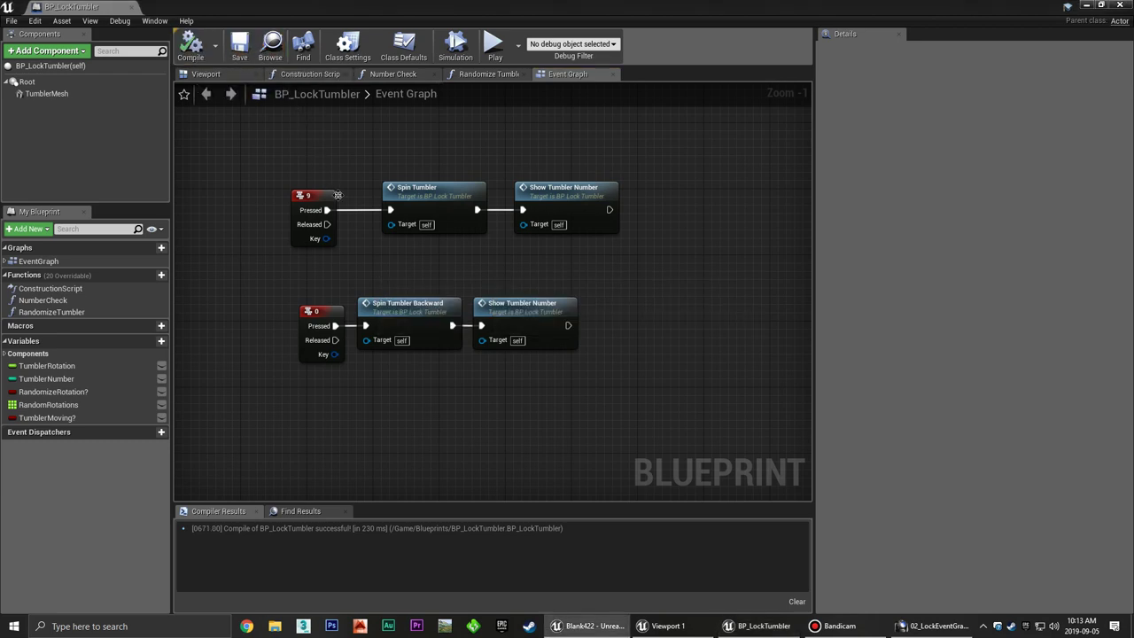
key("alt+Tab")
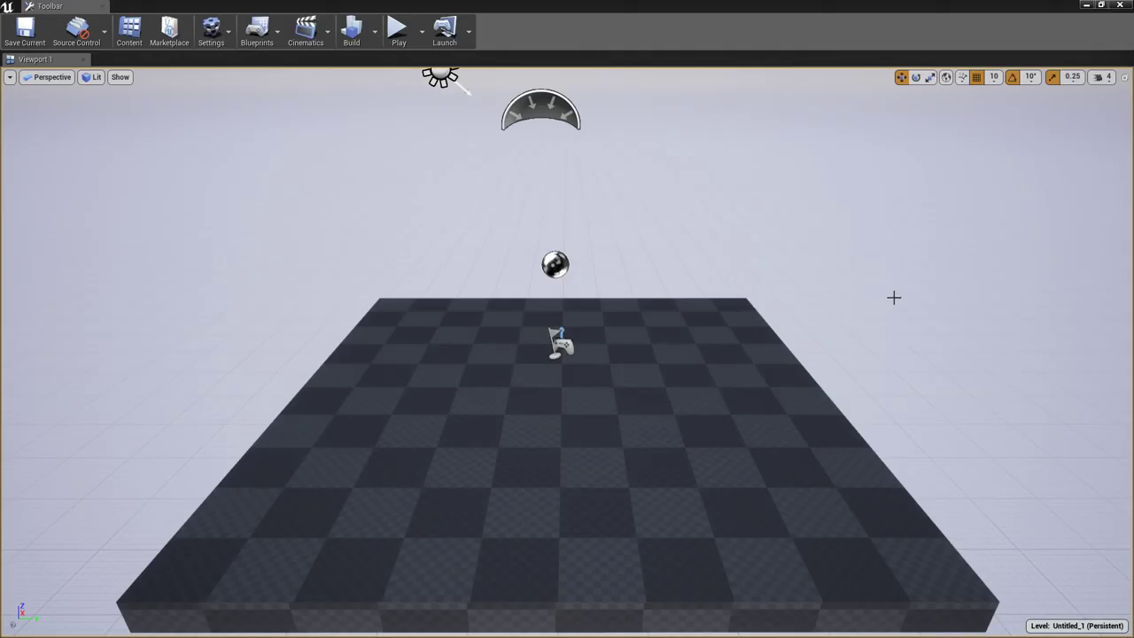
Duplicate the checkered floor, rotate the copy upright and slide it to the floor's edge as a wall.
mouse_move(684, 348)
right_mouse_down()
mouse_move(699, 354)
mouse_move(656, 351)
right_mouse_up()
left_click(637, 354)
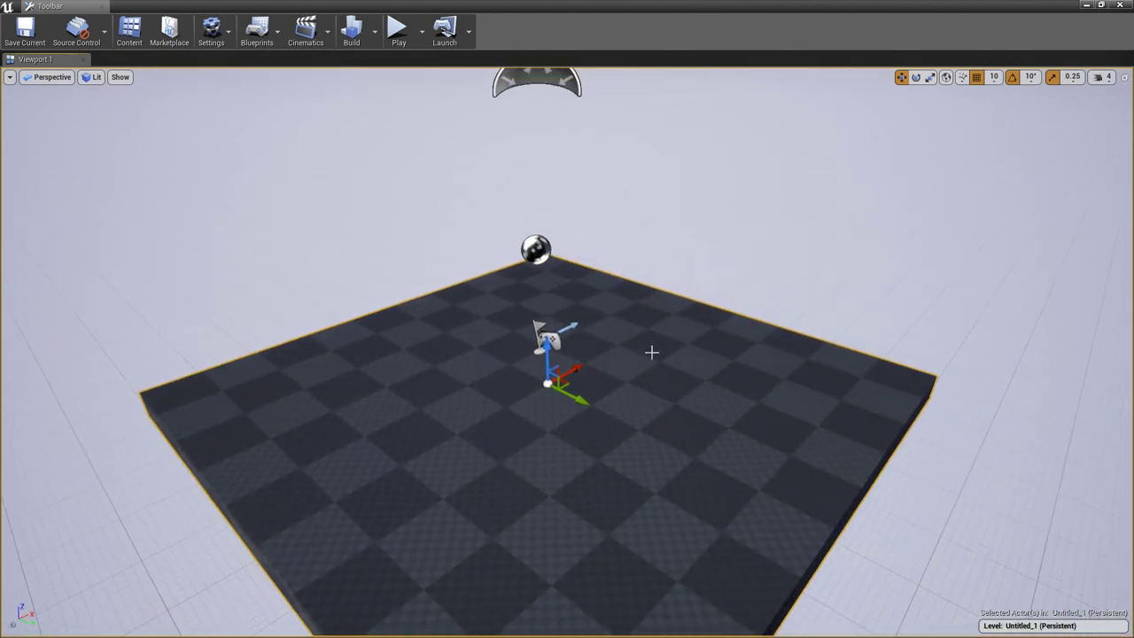
left_click_drag(567, 365, 700, 301, "alt")
key("e")
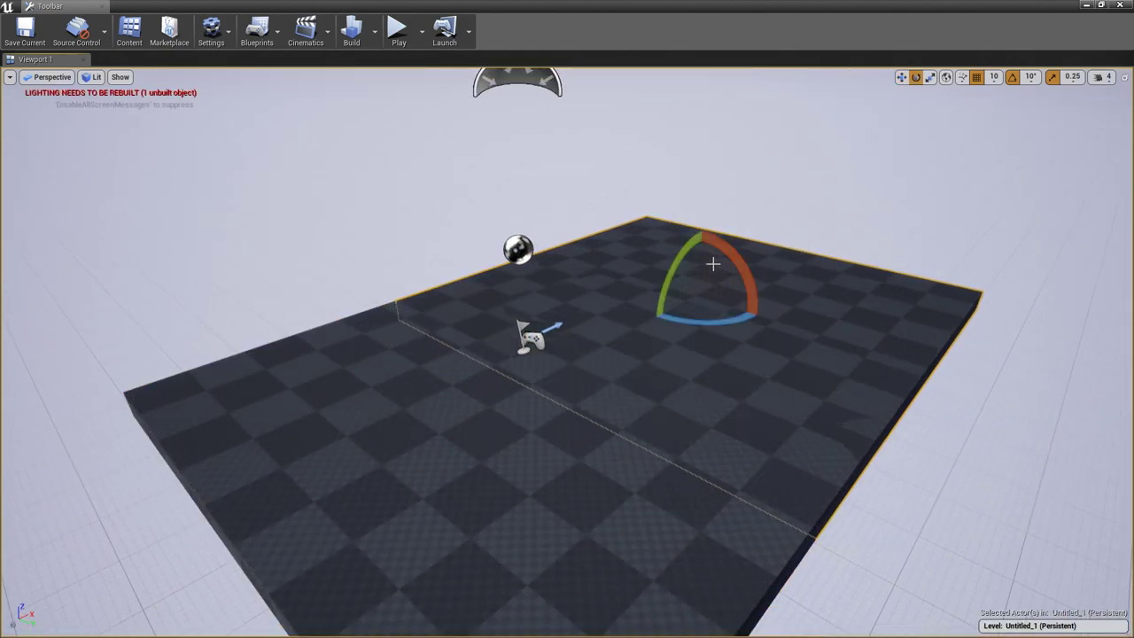
left_click_drag(713, 263, 709, 204)
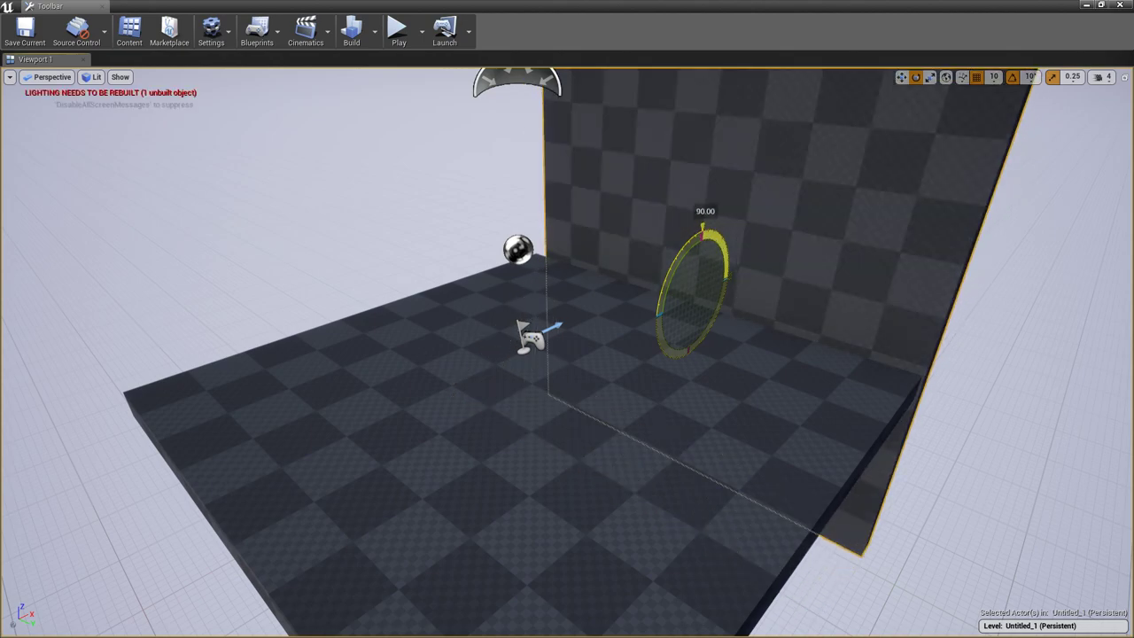
key("w")
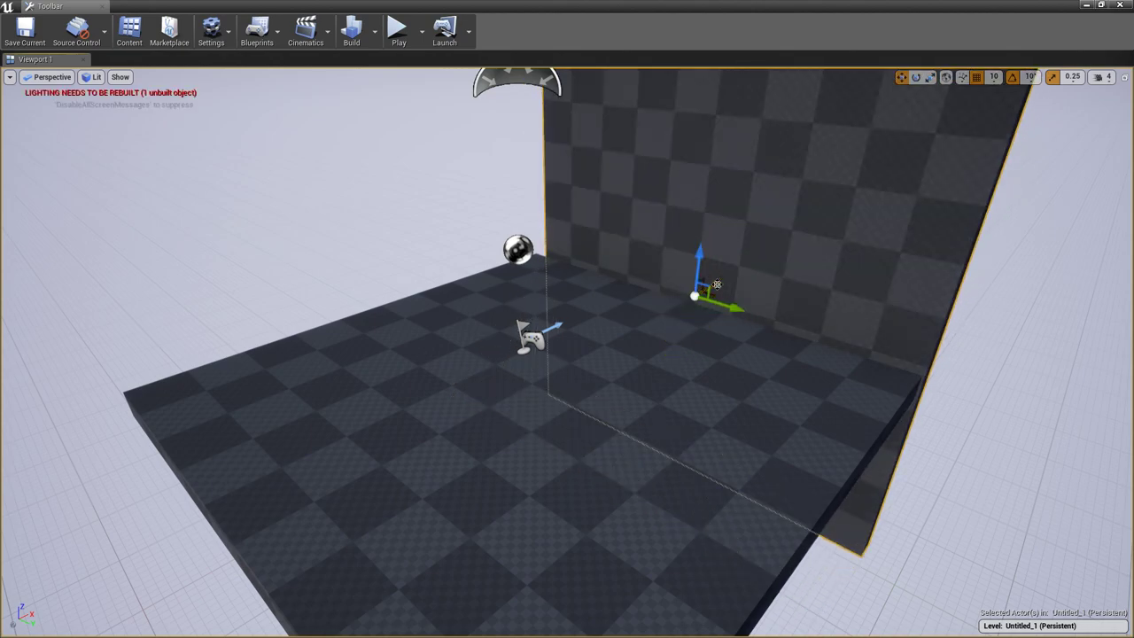
left_click_drag(717, 284, 687, 298)
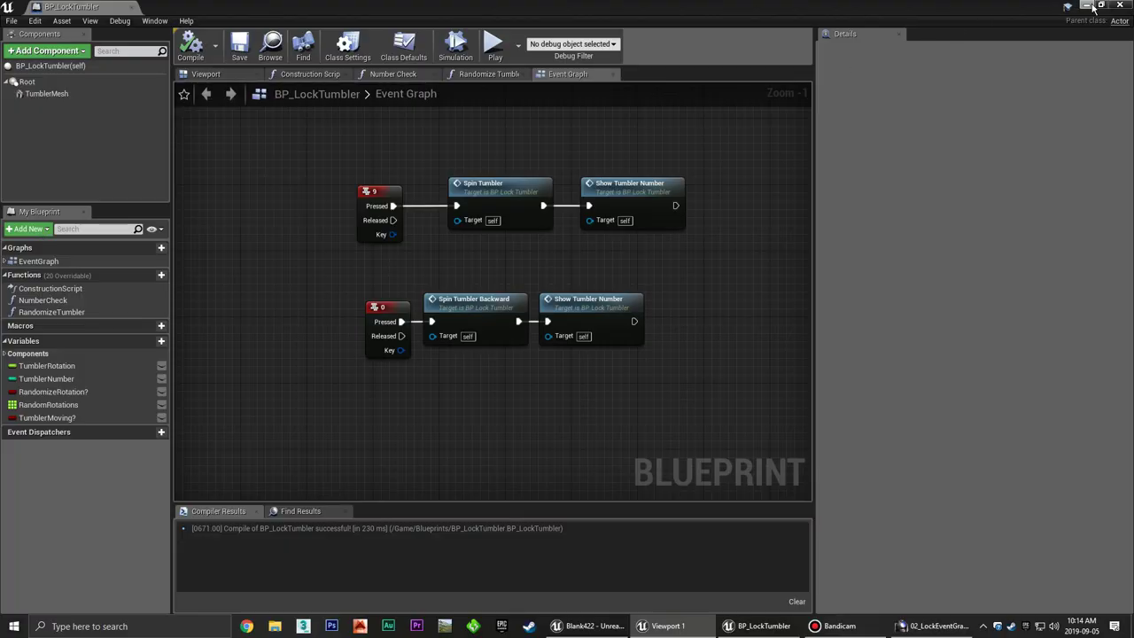
Rotate the tumbler actor 90 degrees, scale it up and frame the view on it.
left_click(1092, 6)
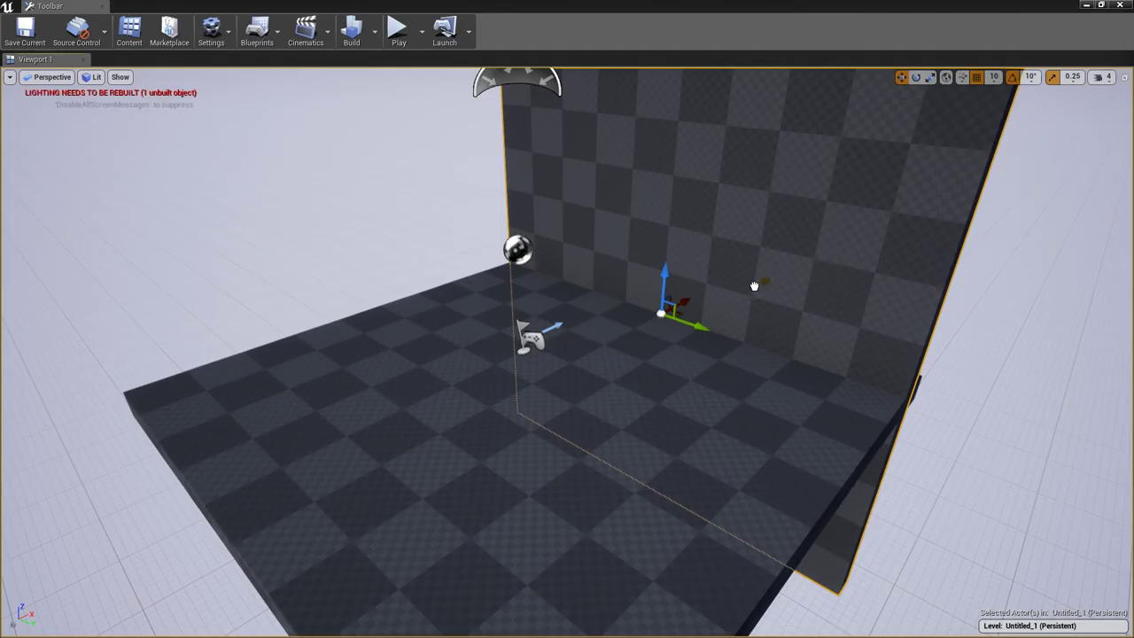
left_click(754, 285)
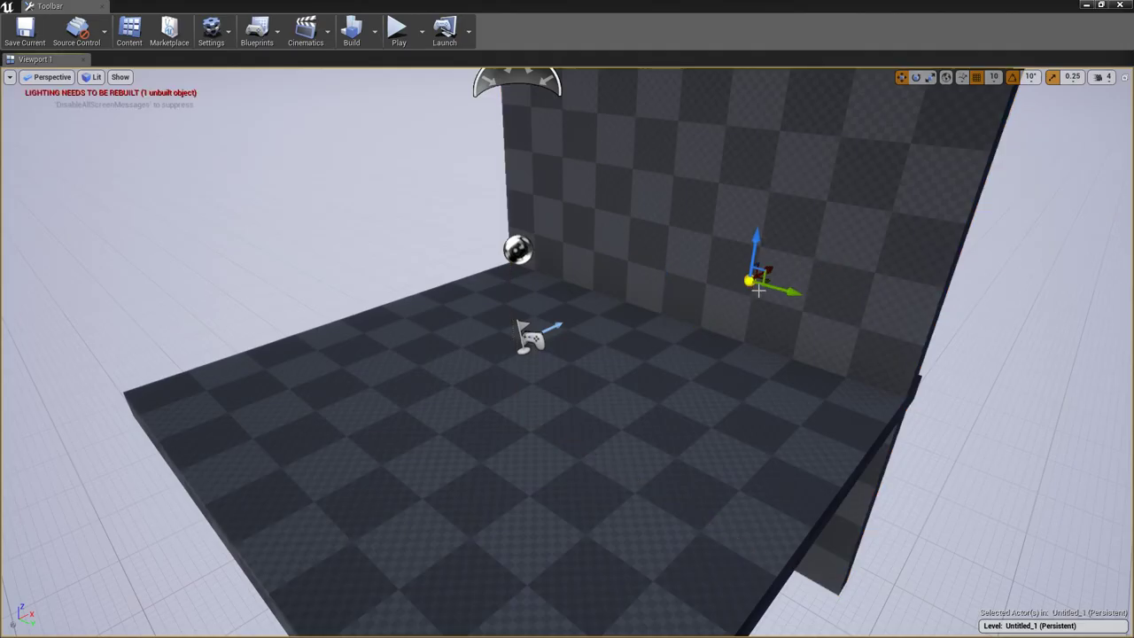
key("e")
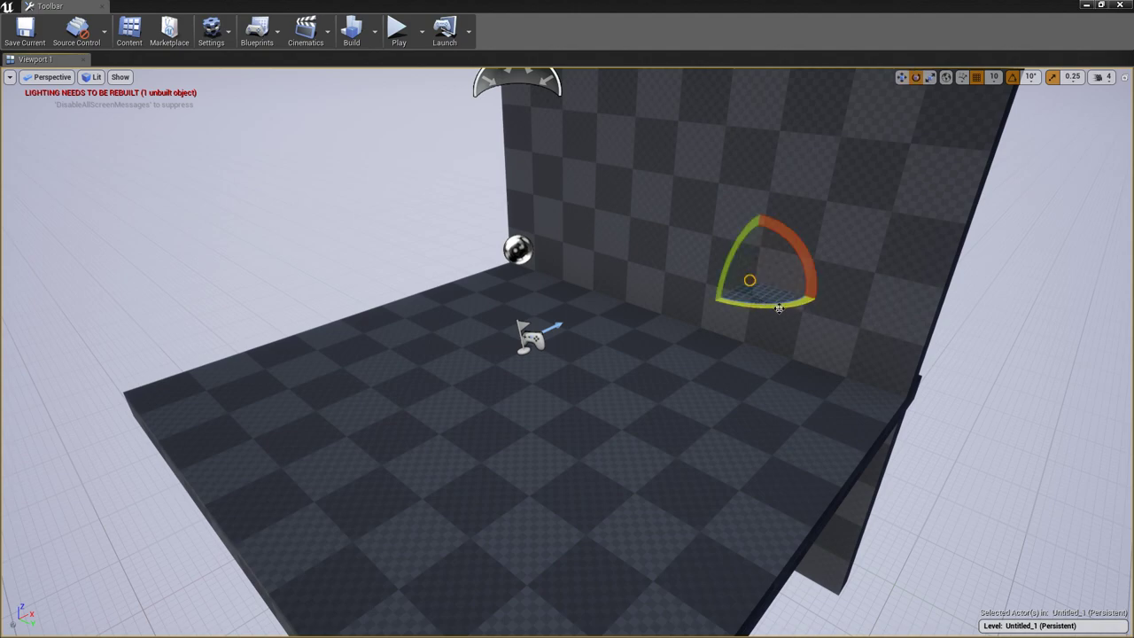
left_click_drag(780, 310, 815, 292)
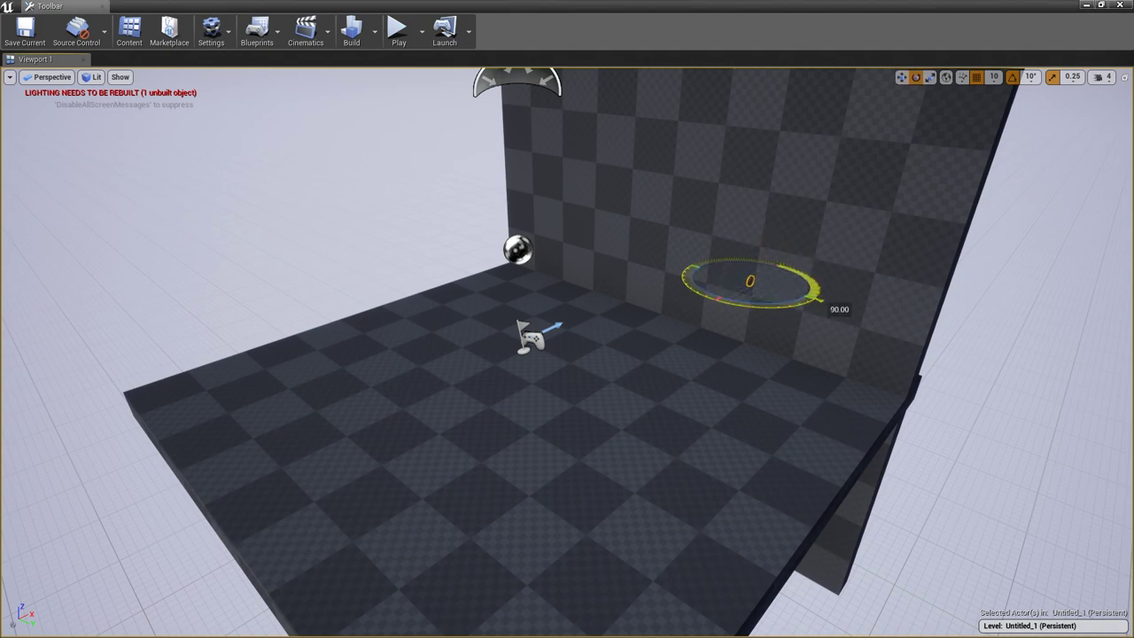
key("r")
left_click_drag(749, 282, 771, 265)
key("f")
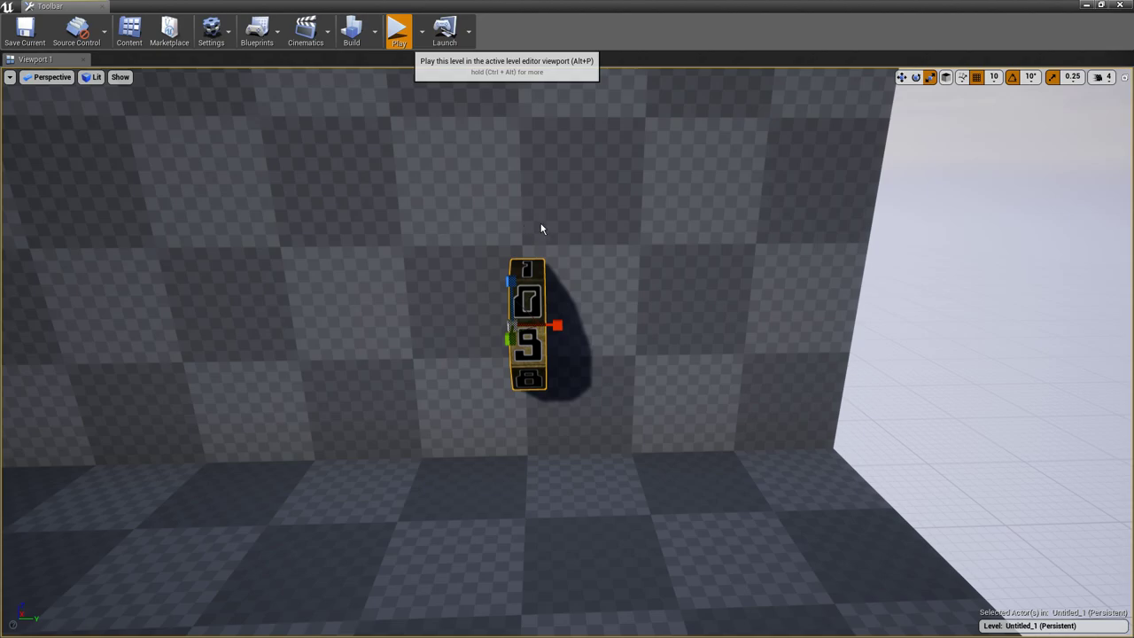
Play the level, shoot the tumbler forward several times and back once, then stop with Esc.
key("w")
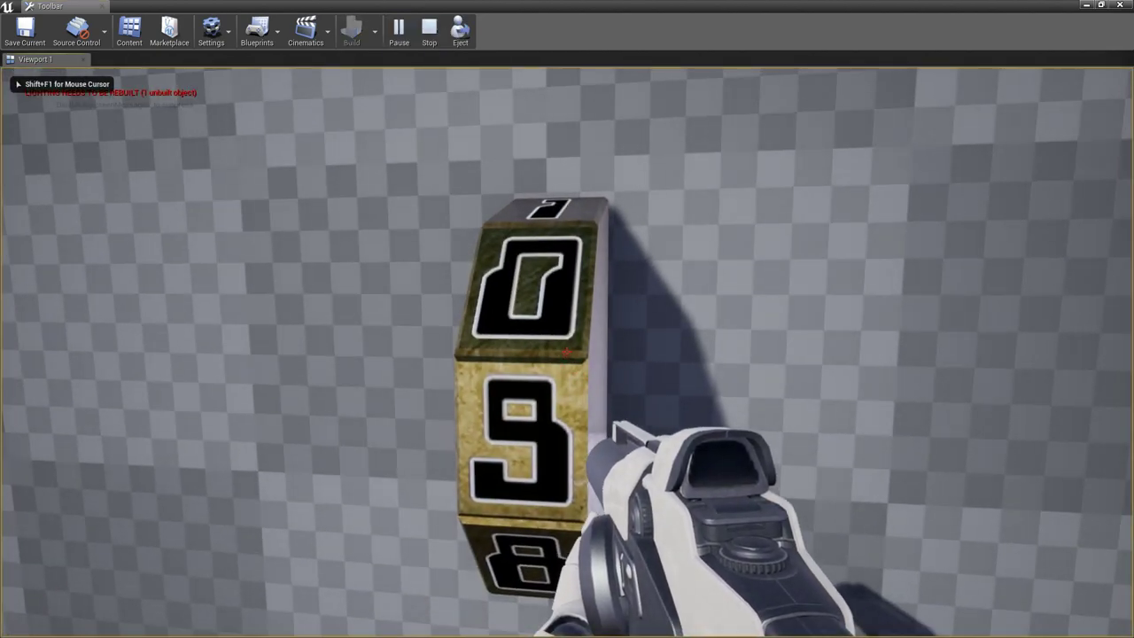
key("s")
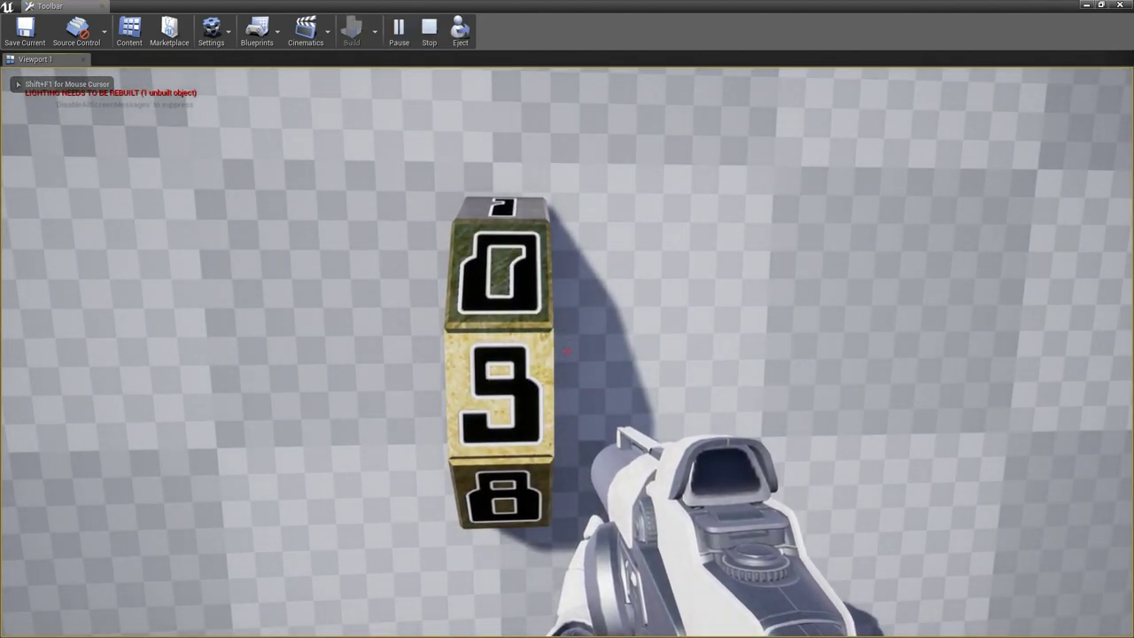
left_click(566, 352)
left_click(566, 351)
left_click(566, 352)
left_click(566, 352)
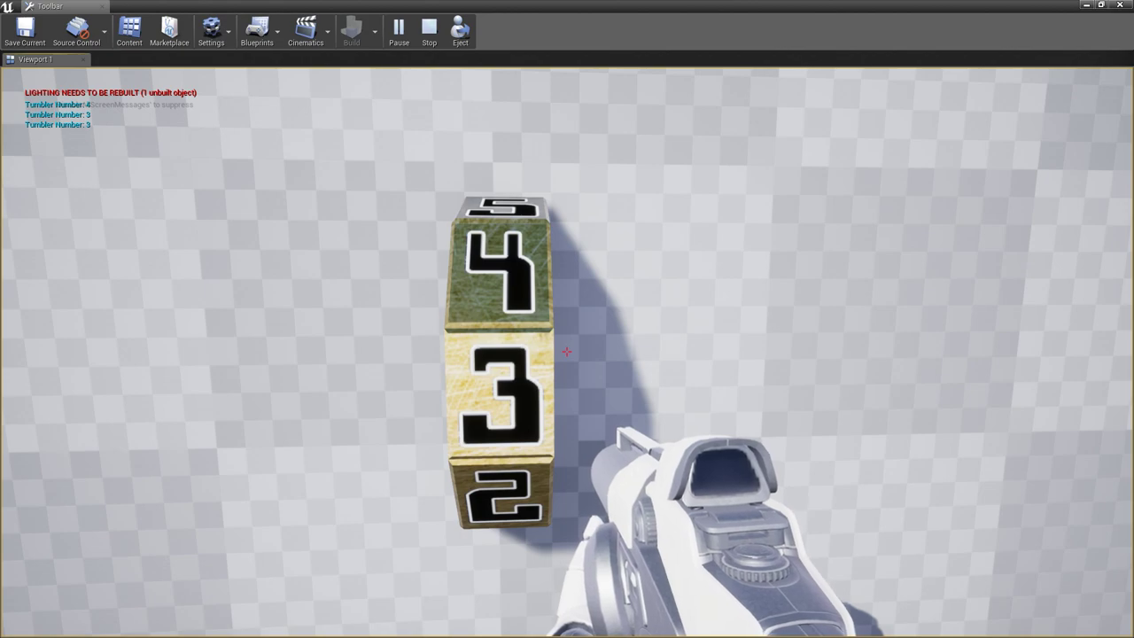
right_click(566, 352)
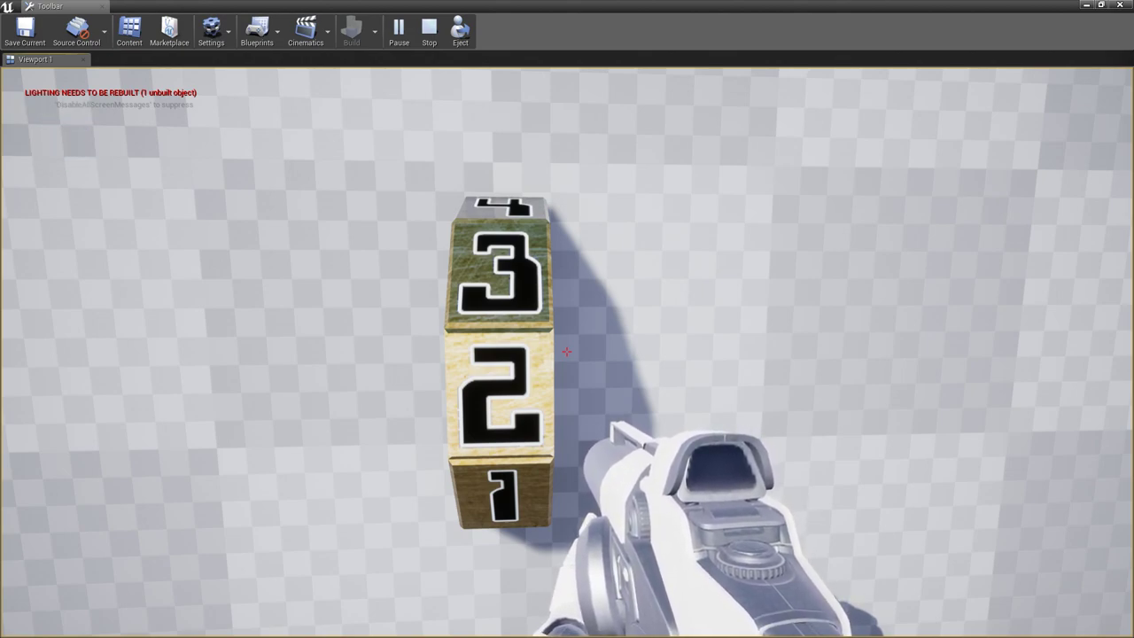
left_click(566, 351)
key("Escape")
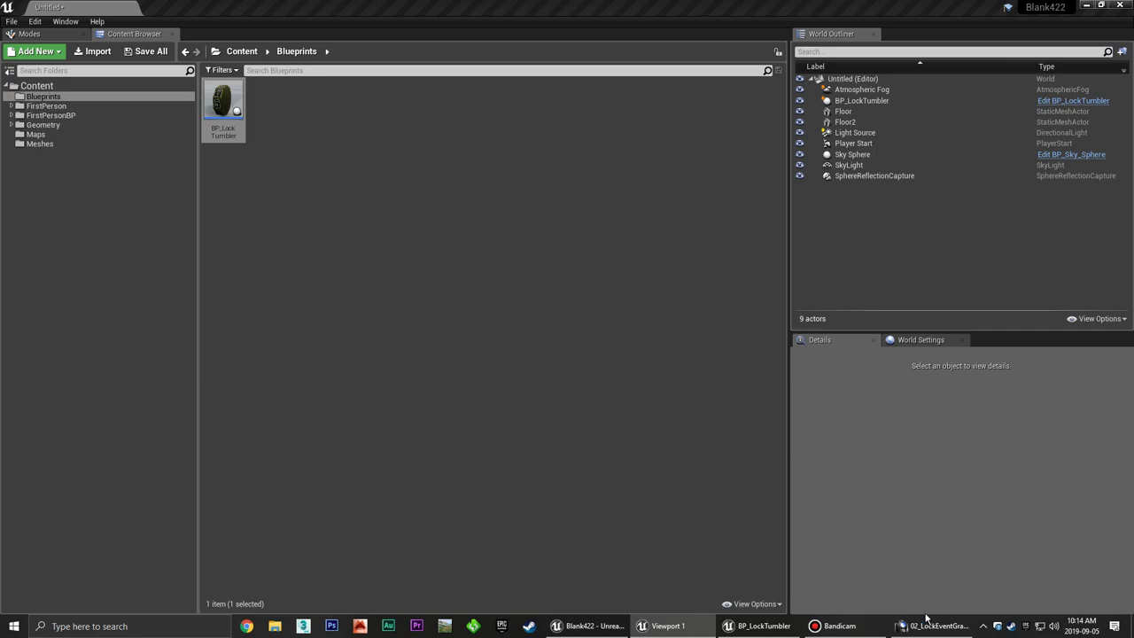
In BP_LockTumbler, swap Spin Tumbler Reset for Spin Tumbler Backward Reset, wired from Show Tumbler Number into Branch.
left_click(755, 626)
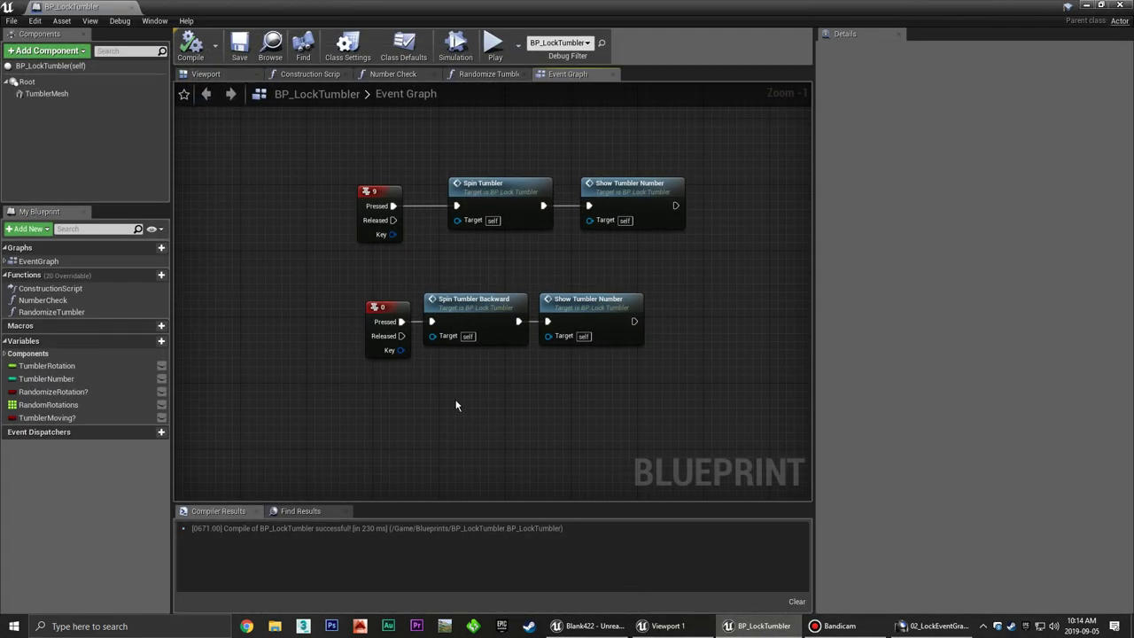
scroll(464, 300, "down", 10)
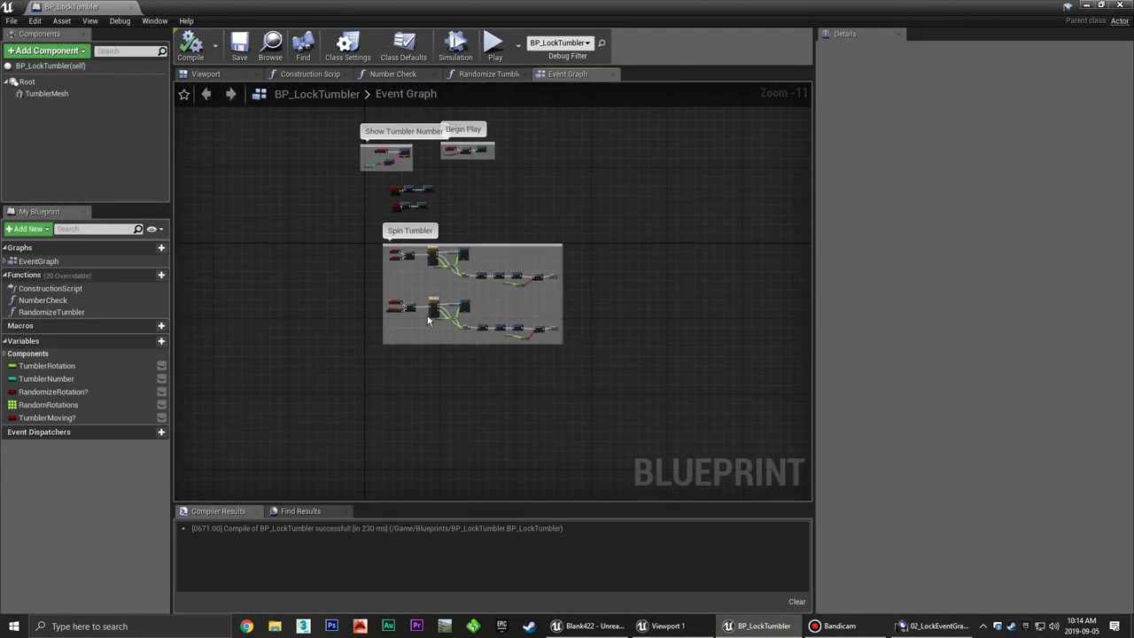
scroll(427, 314, "up", 12)
mouse_move(545, 358)
right_mouse_down()
mouse_move(426, 413)
mouse_move(355, 401)
right_mouse_up()
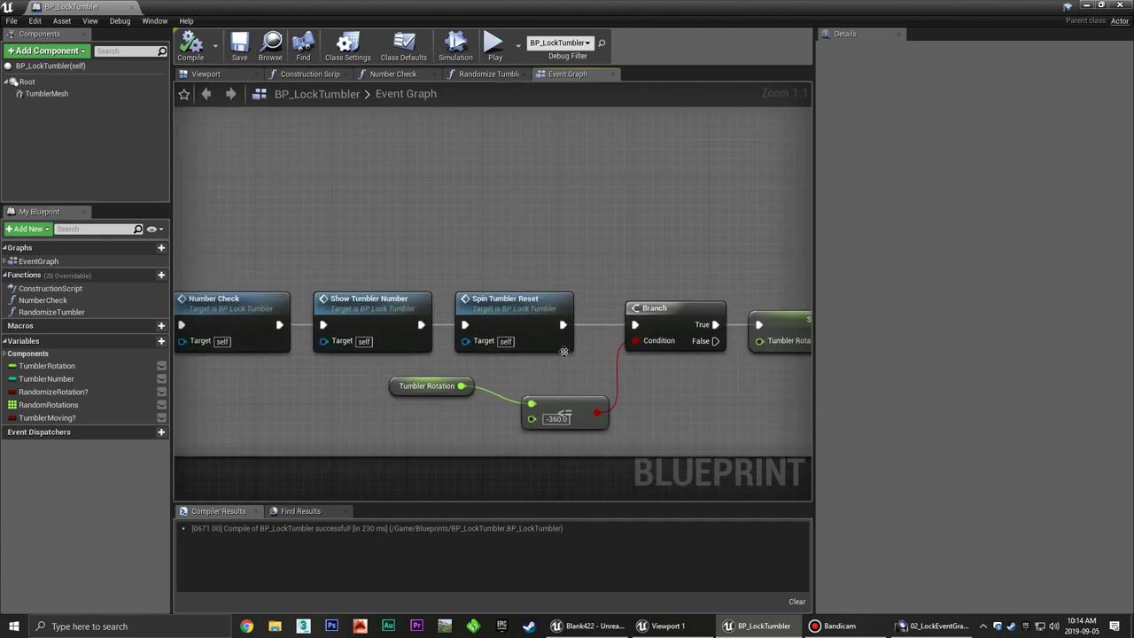
left_click(494, 329)
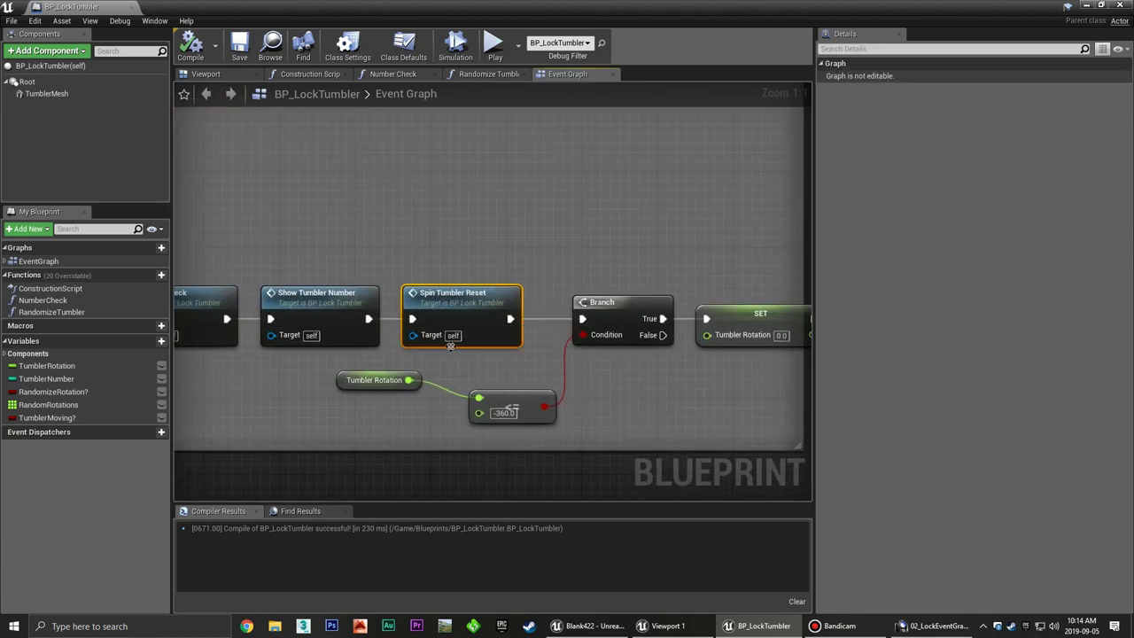
key("Delete")
left_click_drag(369, 319, 413, 312)
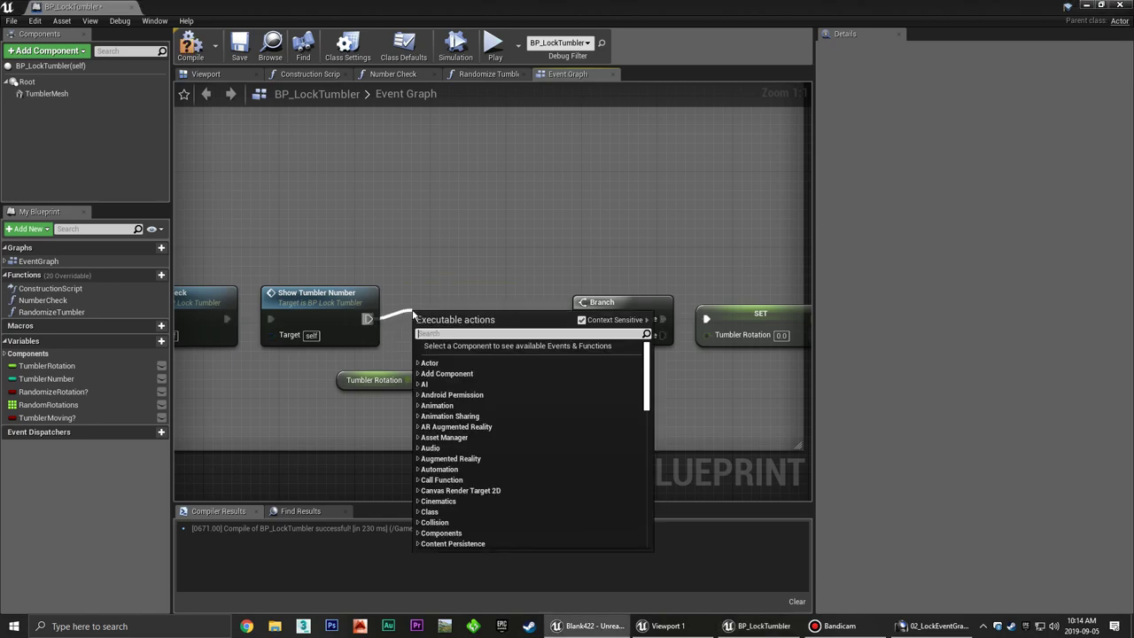
type("spin")
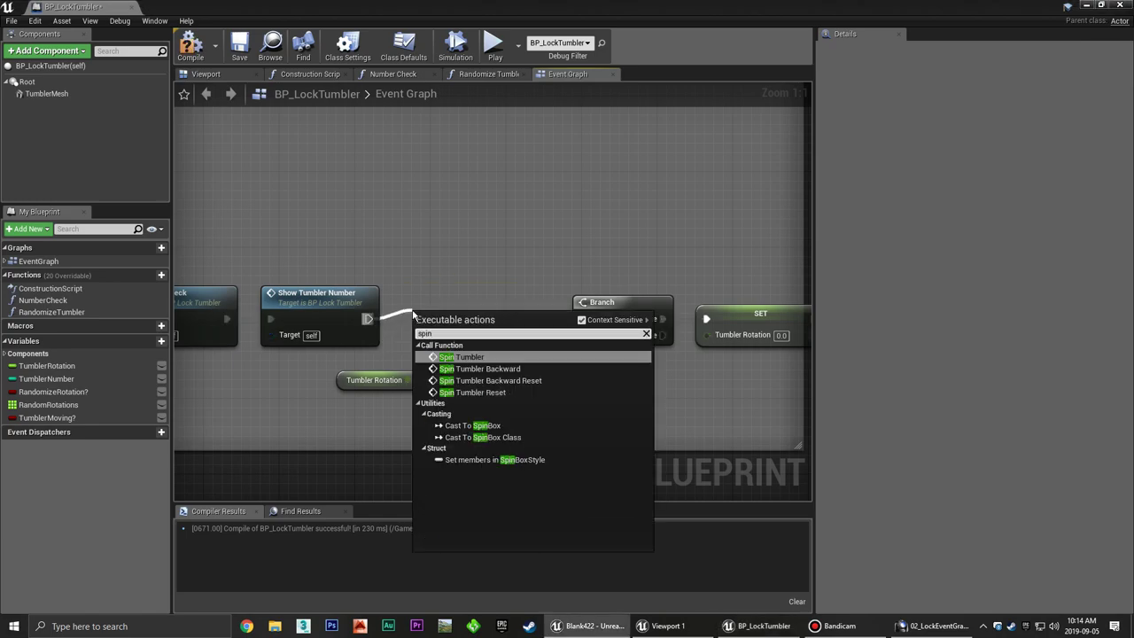
left_click(526, 379)
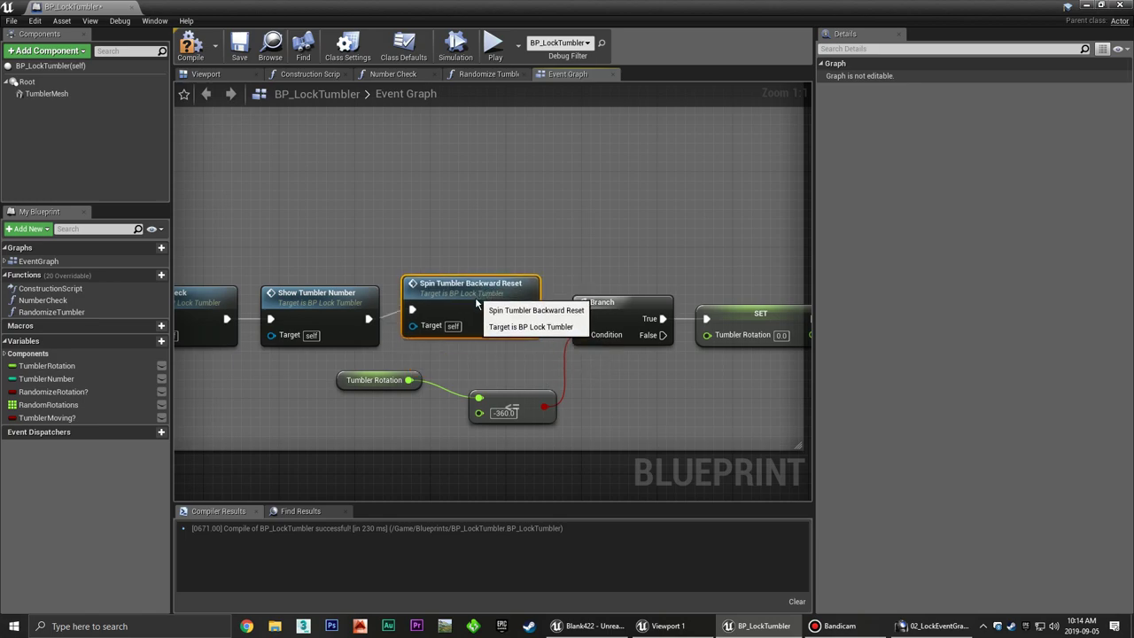
mouse_move(475, 296)
left_mouse_down()
mouse_move(475, 307)
mouse_move(582, 319)
left_mouse_up()
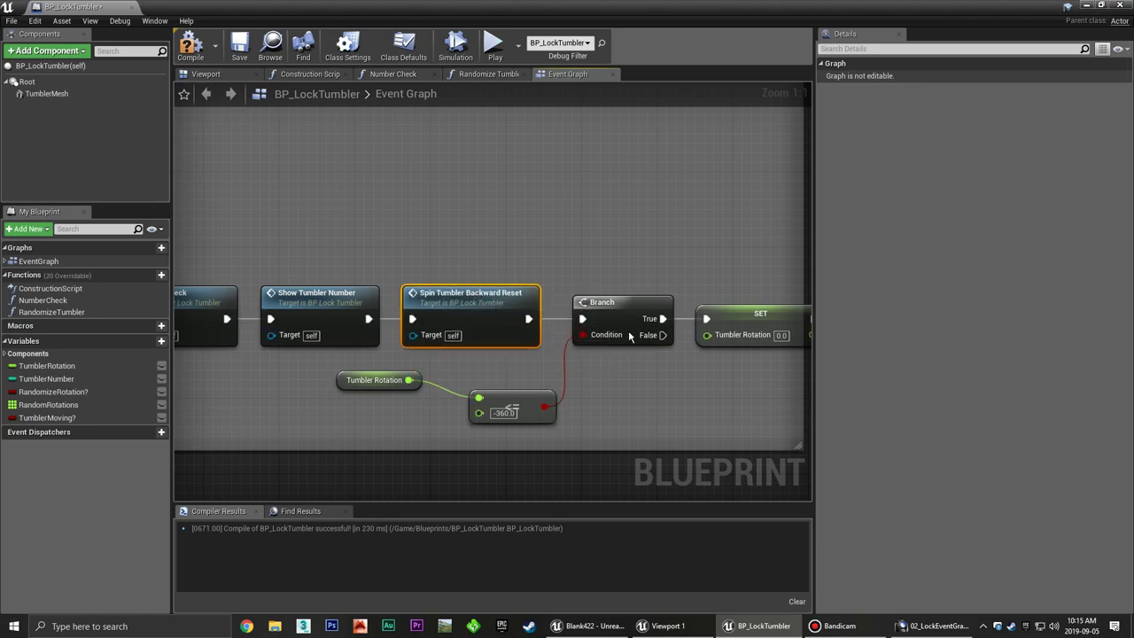
key("alt+Tab")
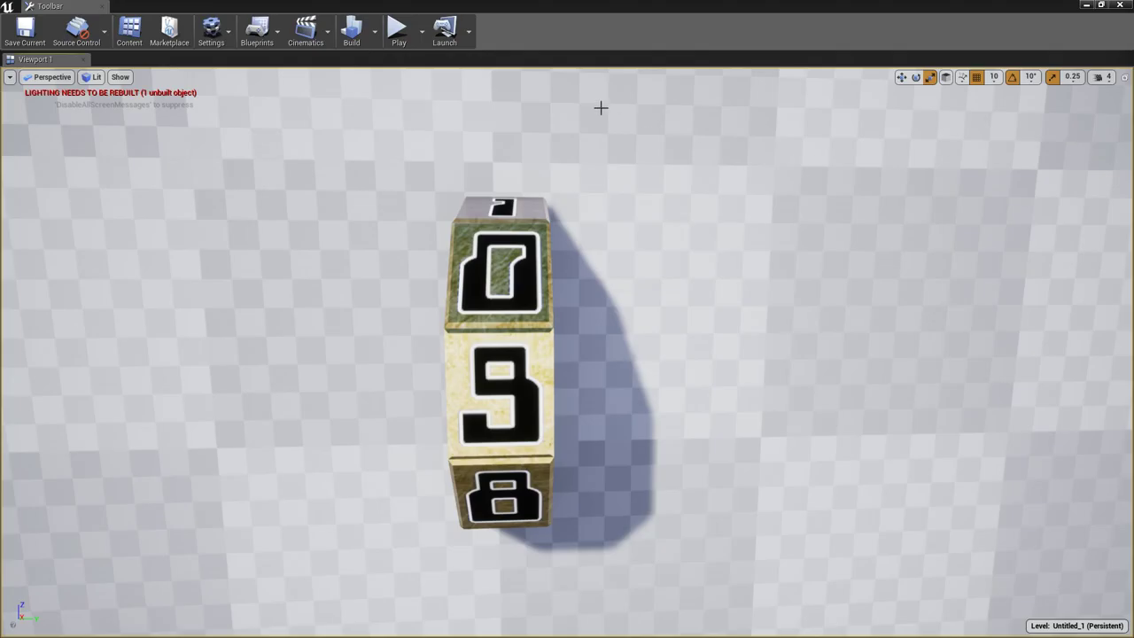
Start play, walk up to the tumbler and spin it forward four steps.
left_click(395, 40)
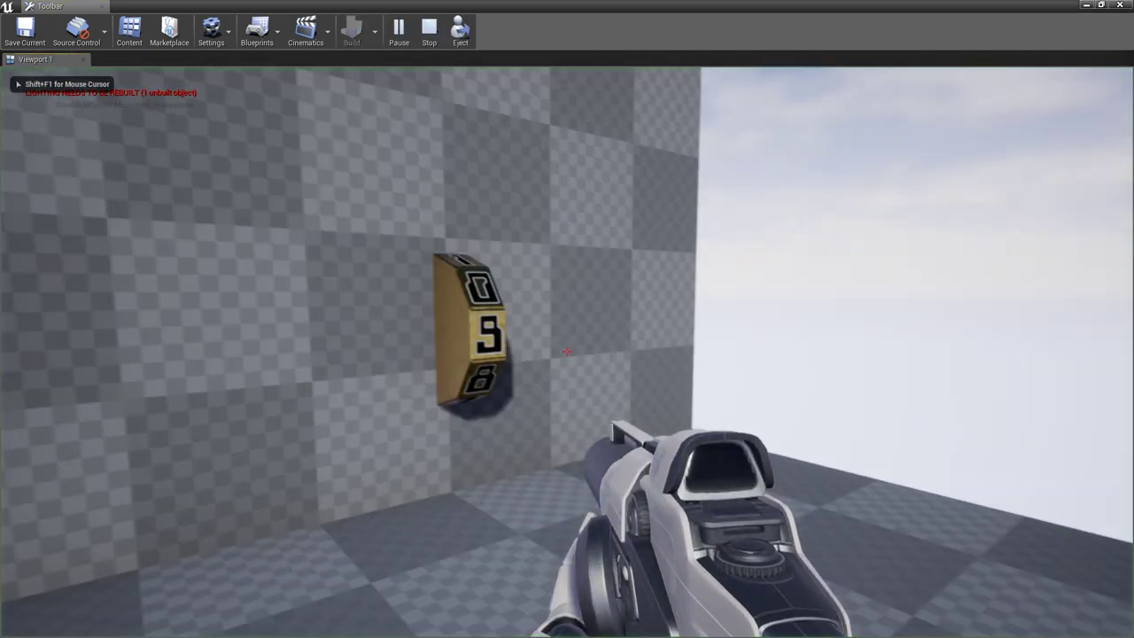
key("w")
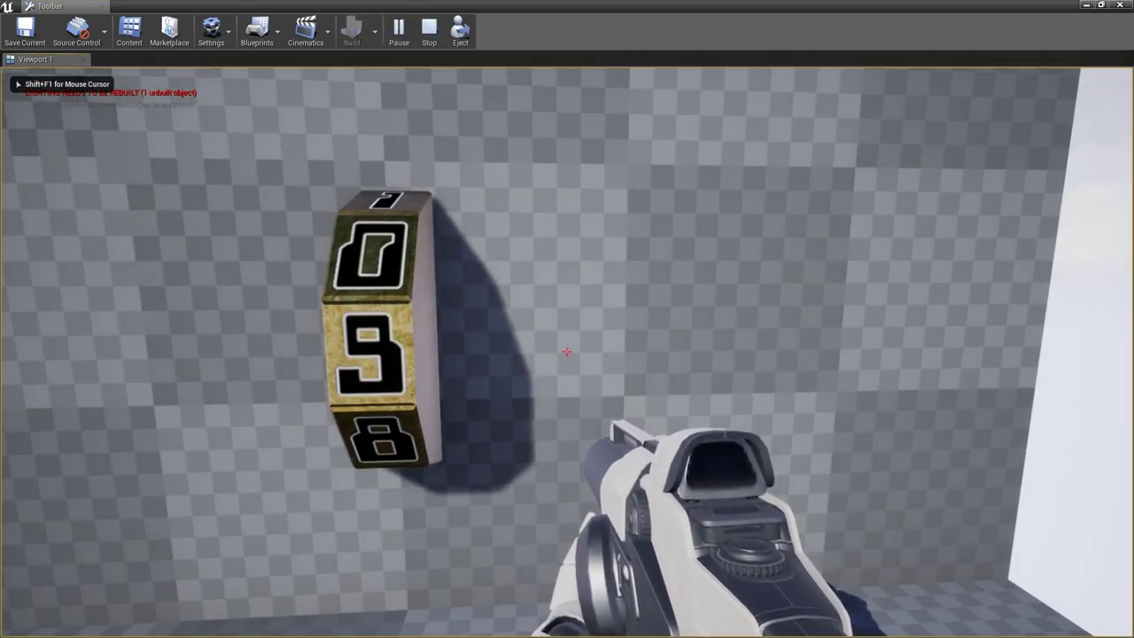
left_click(567, 352)
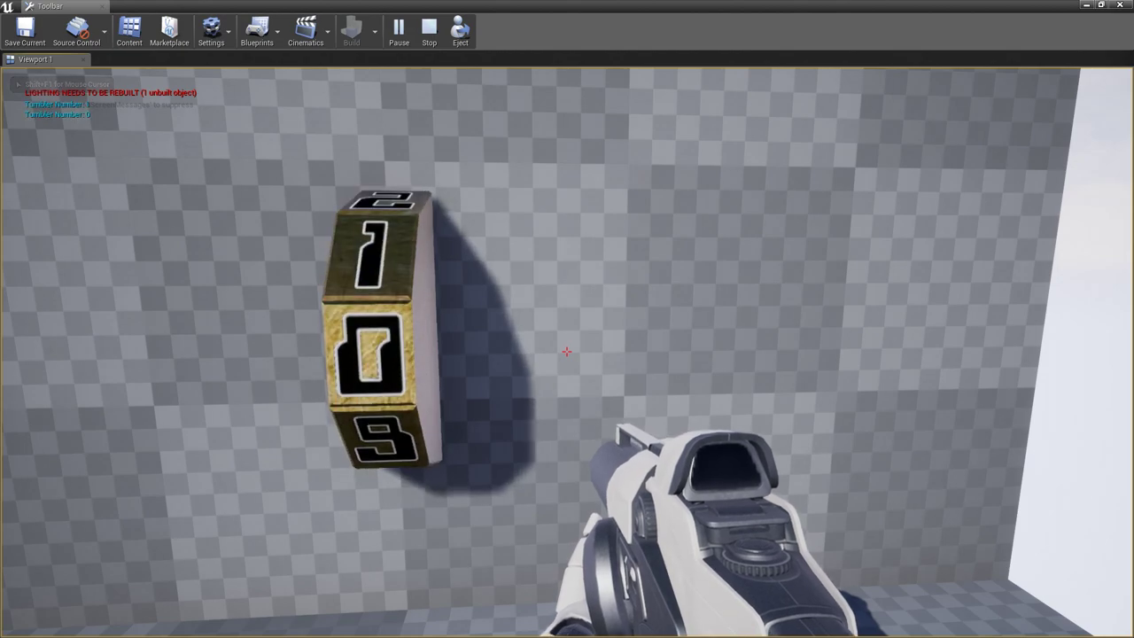
left_click(567, 352)
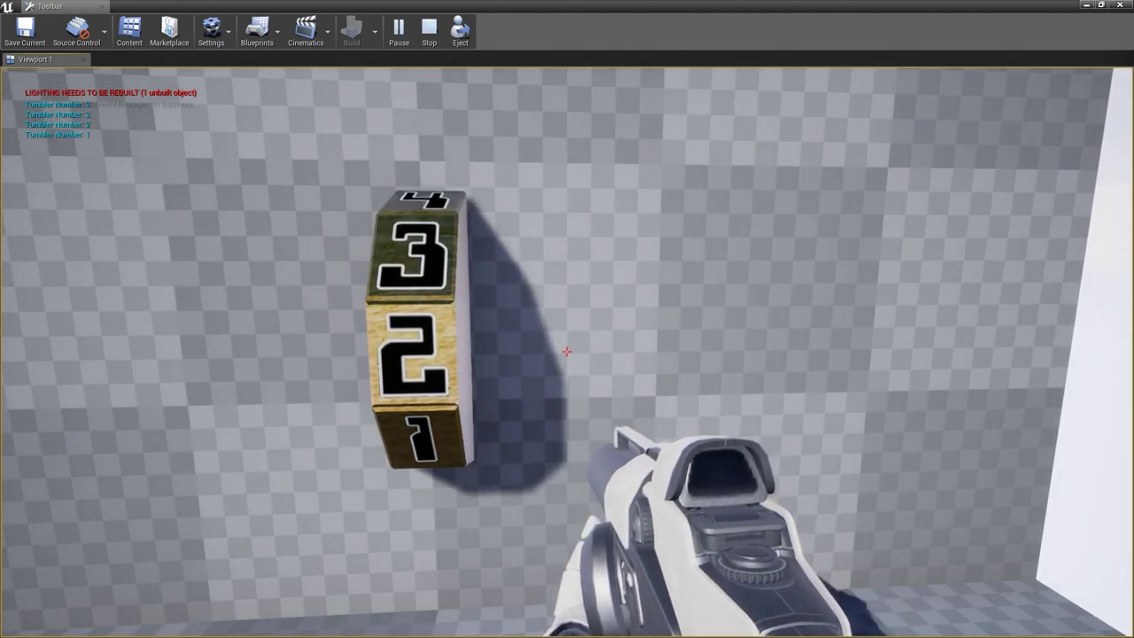
left_click(567, 352)
left_click(567, 351)
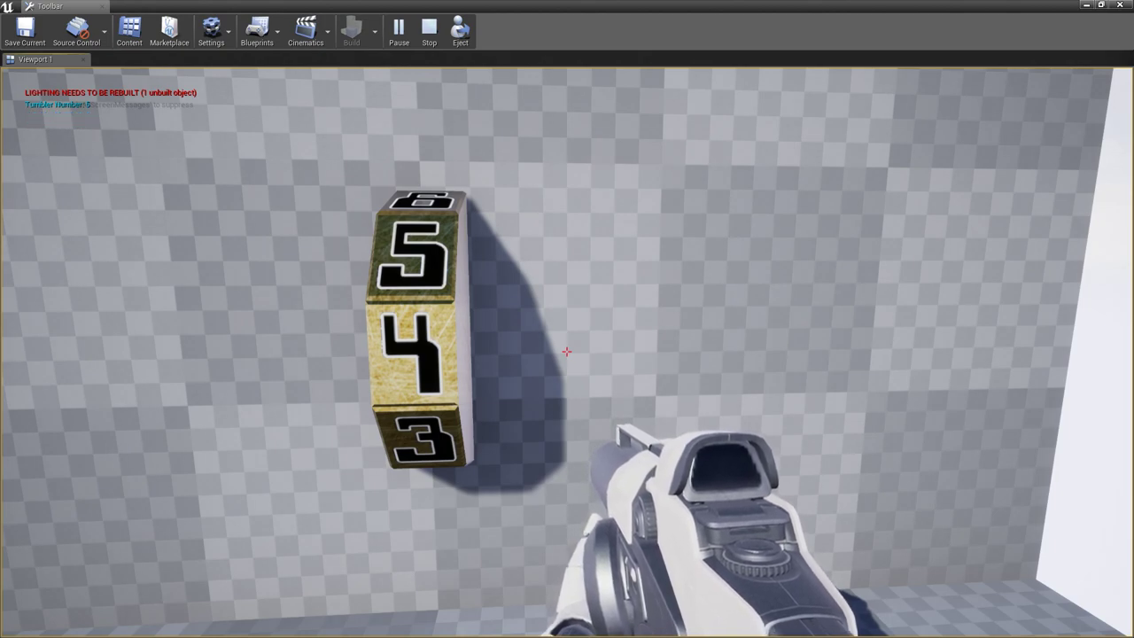
Spin the tumbler backward past 0 to 9 and on down toward 4, then stop playing.
left_click(567, 352)
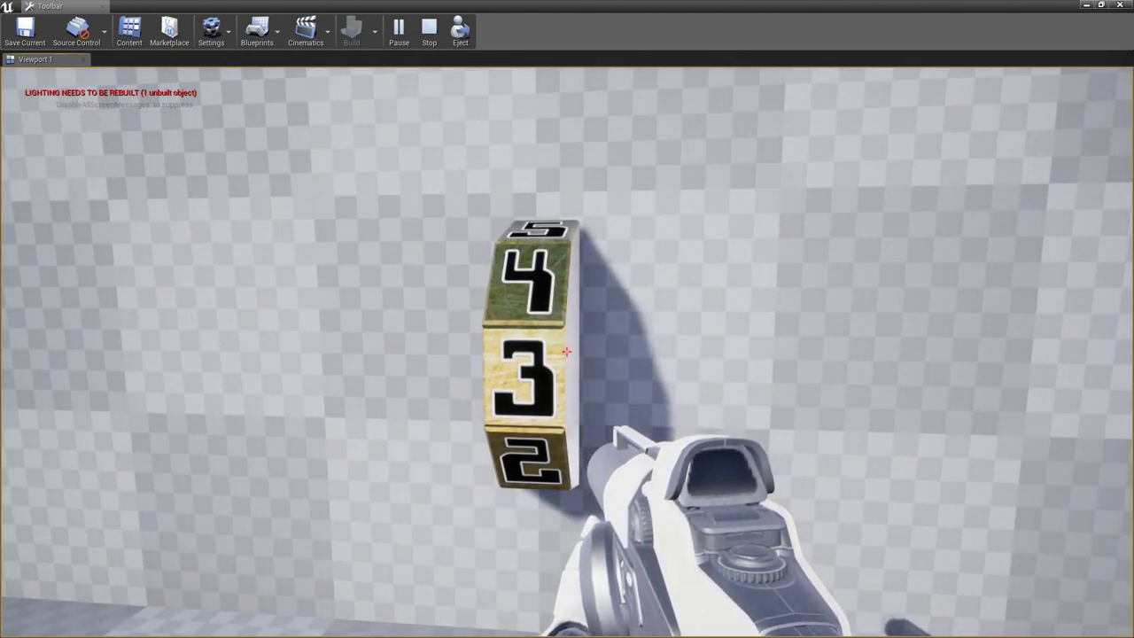
left_click(567, 351)
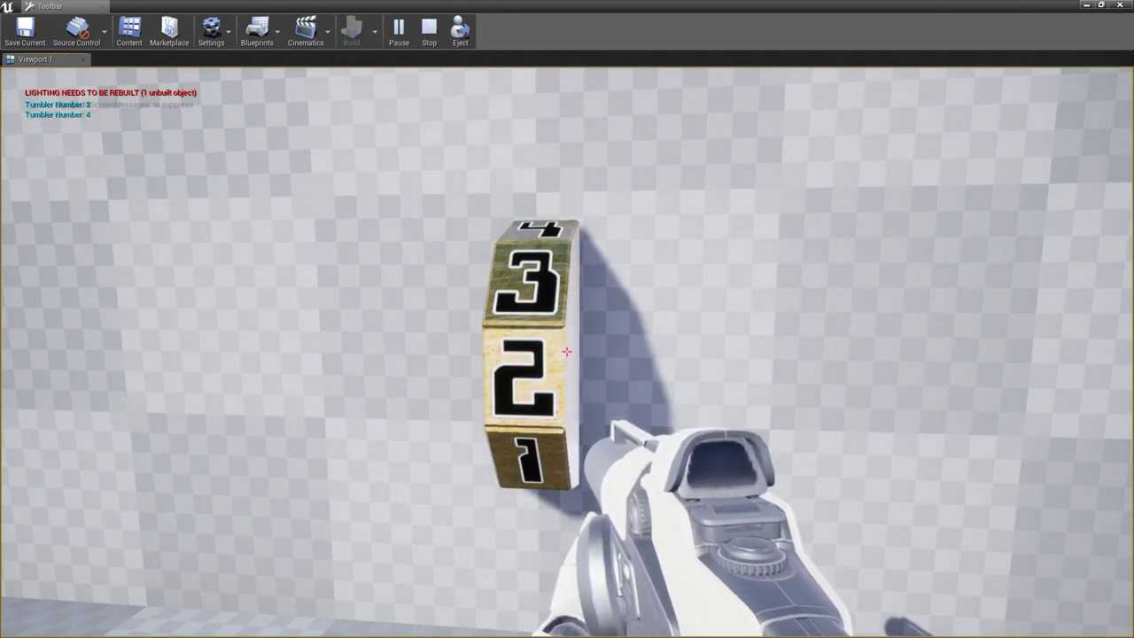
left_click(567, 351)
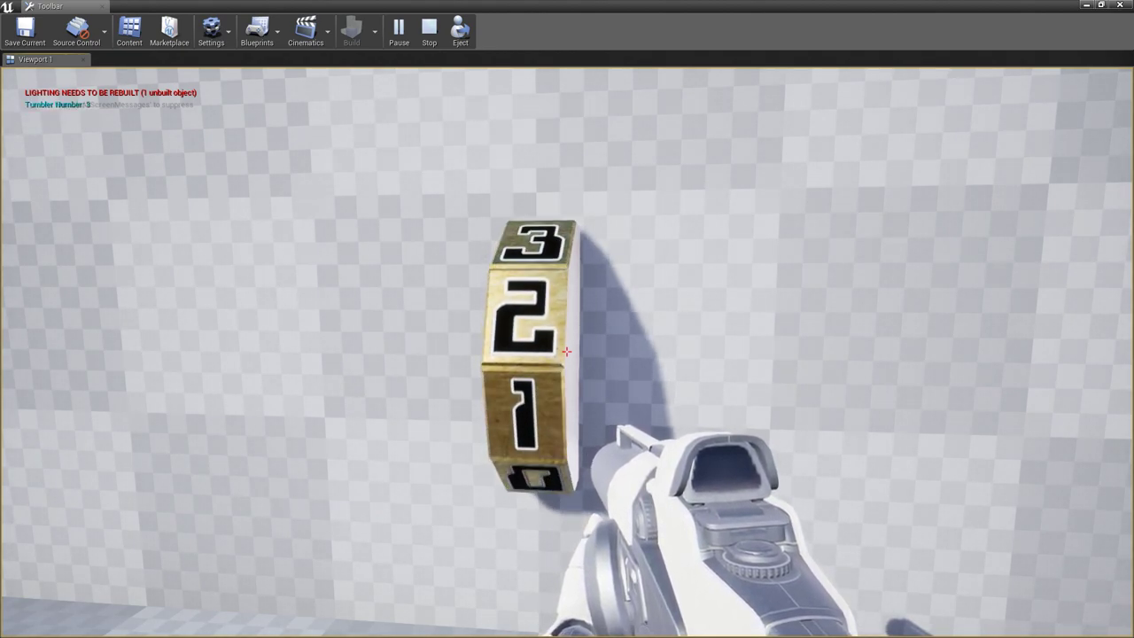
left_click(567, 351)
left_click(567, 352)
left_click(567, 352)
left_click(566, 351)
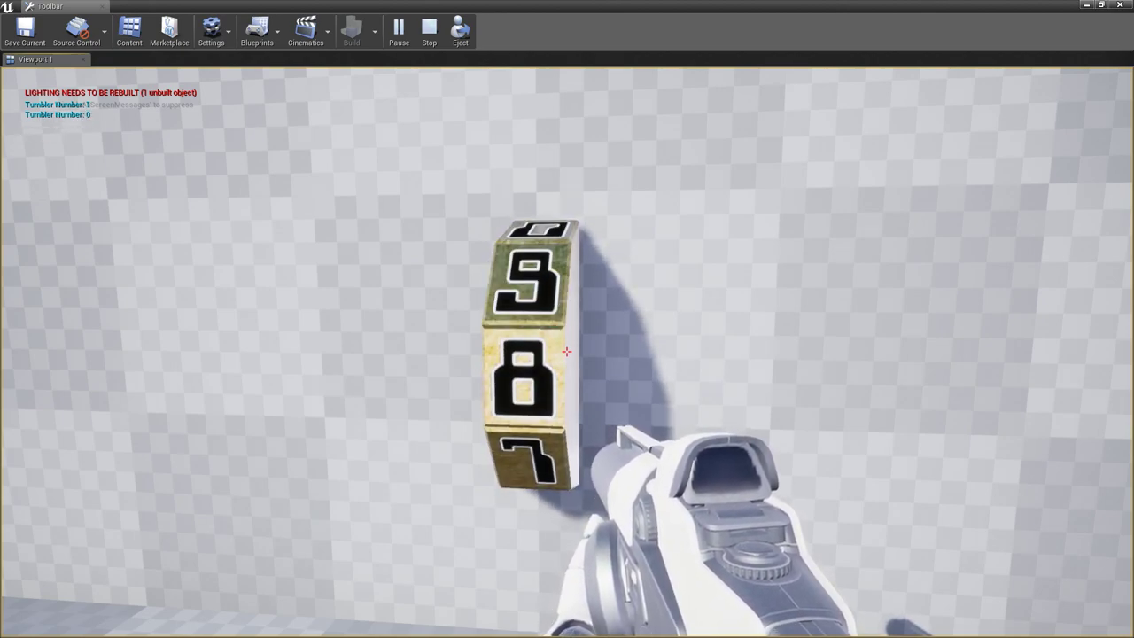
left_click(567, 352)
left_click(567, 351)
left_click(567, 352)
left_click(567, 352)
key("Escape")
In the Number Check graph, change the first SET Tumbler Number values to 9 and 8.
left_click(412, 71)
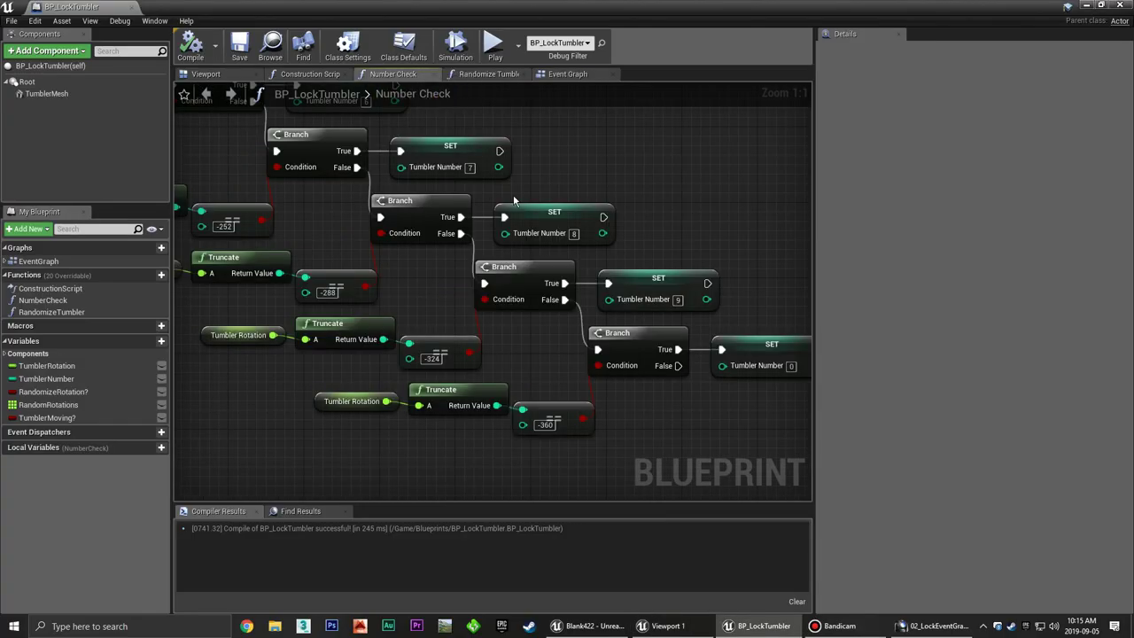
scroll(631, 476, "down", 2)
scroll(631, 475, "down", 1)
scroll(729, 344, "down", 2)
right_click_drag(729, 344, 527, 299)
right_click_drag(620, 266, 529, 298)
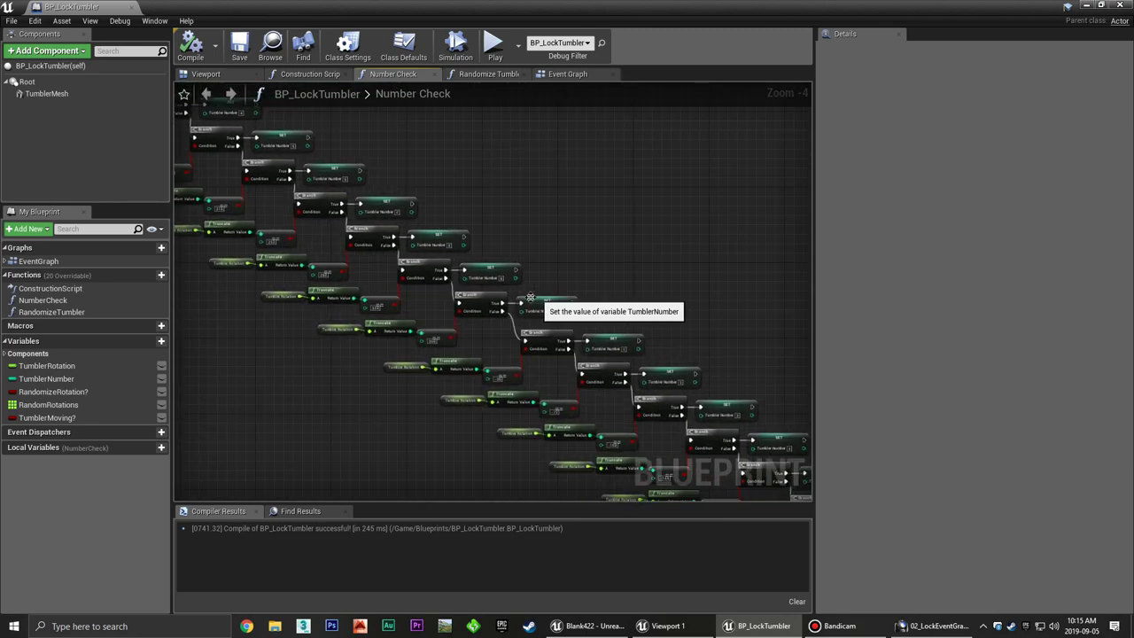
scroll(530, 298, "up", 4)
right_click_drag(580, 347, 505, 226)
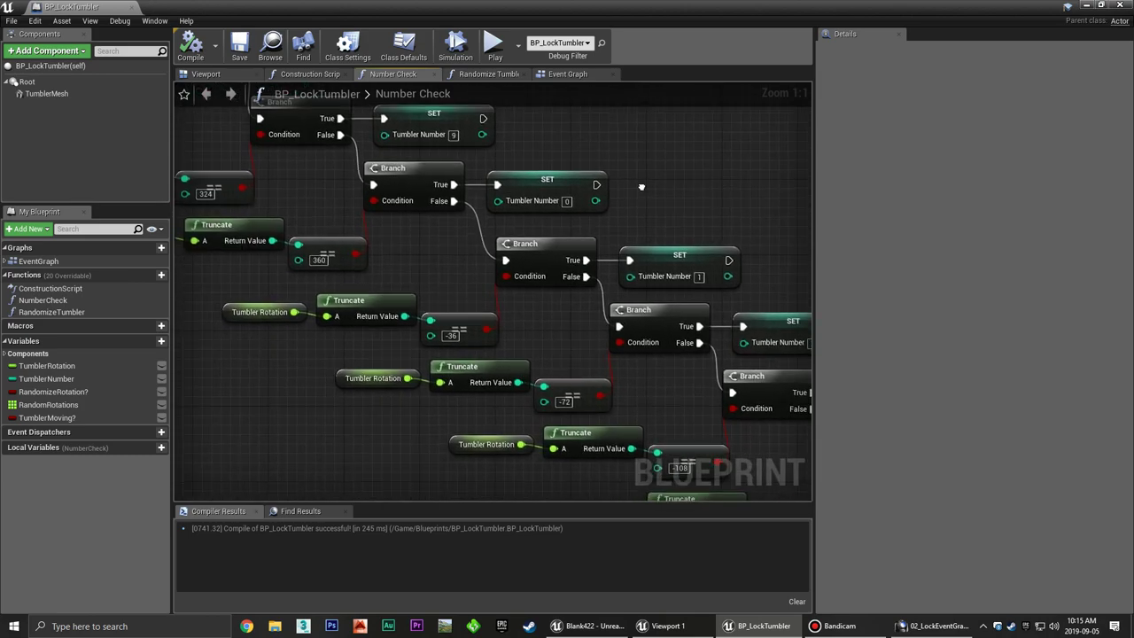
right_click_drag(644, 235, 547, 204)
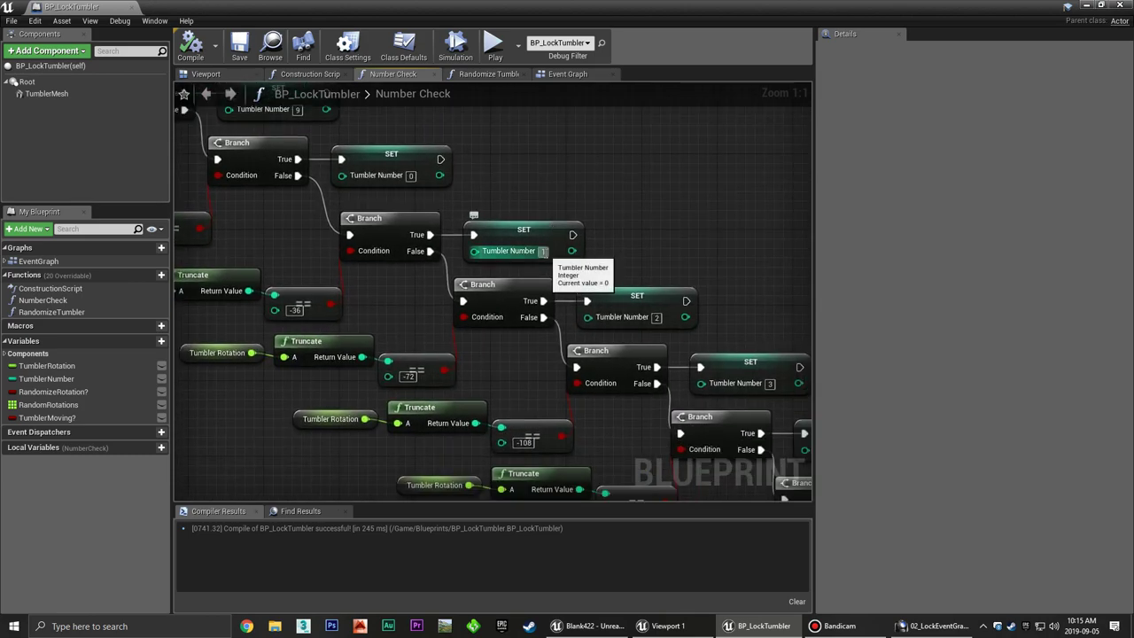
type("9")
key("Return")
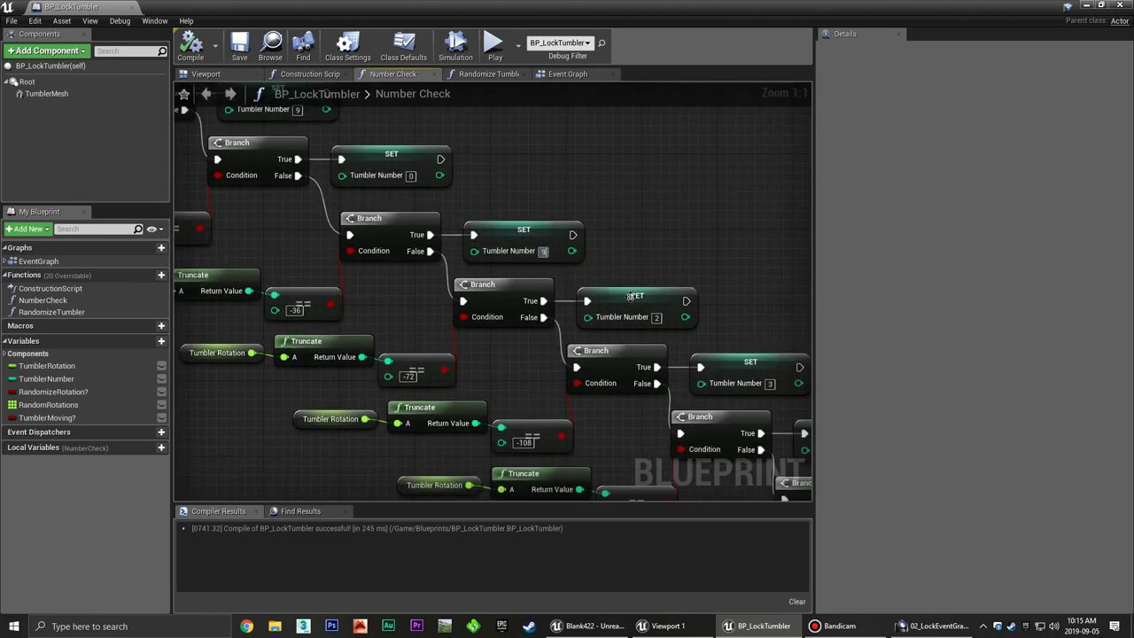
left_click(657, 318)
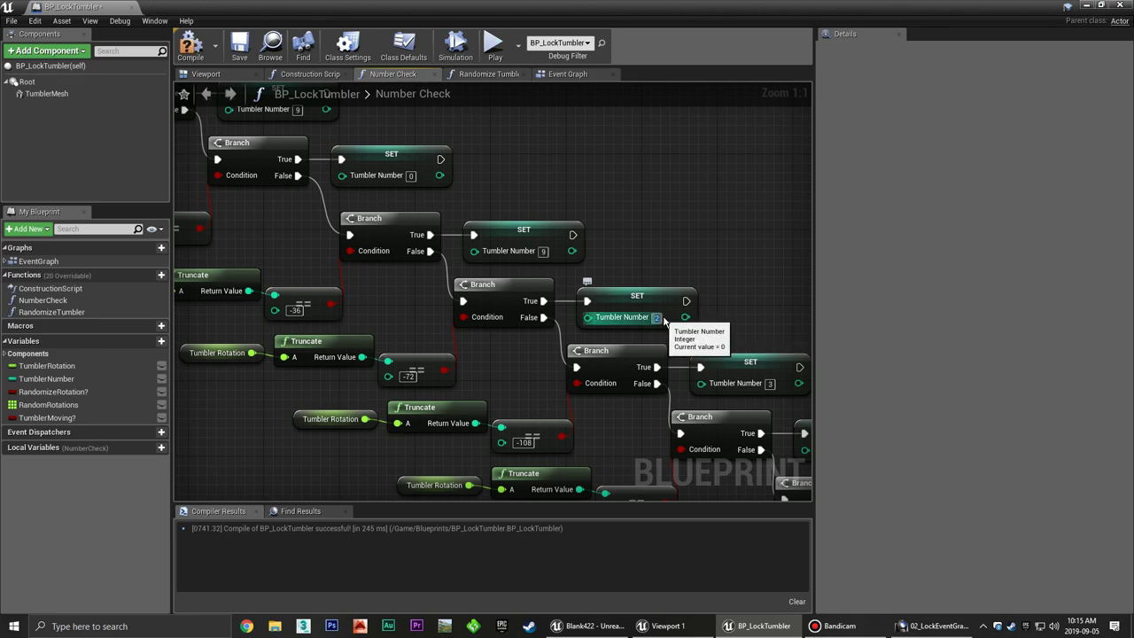
type("8")
key("Return")
Change the next SET Tumbler Number values to 7, 6 and 4.
right_click_drag(760, 325, 532, 261)
left_click(543, 319)
type("7")
key("Return")
right_click_drag(690, 337, 566, 309)
left_click(537, 321)
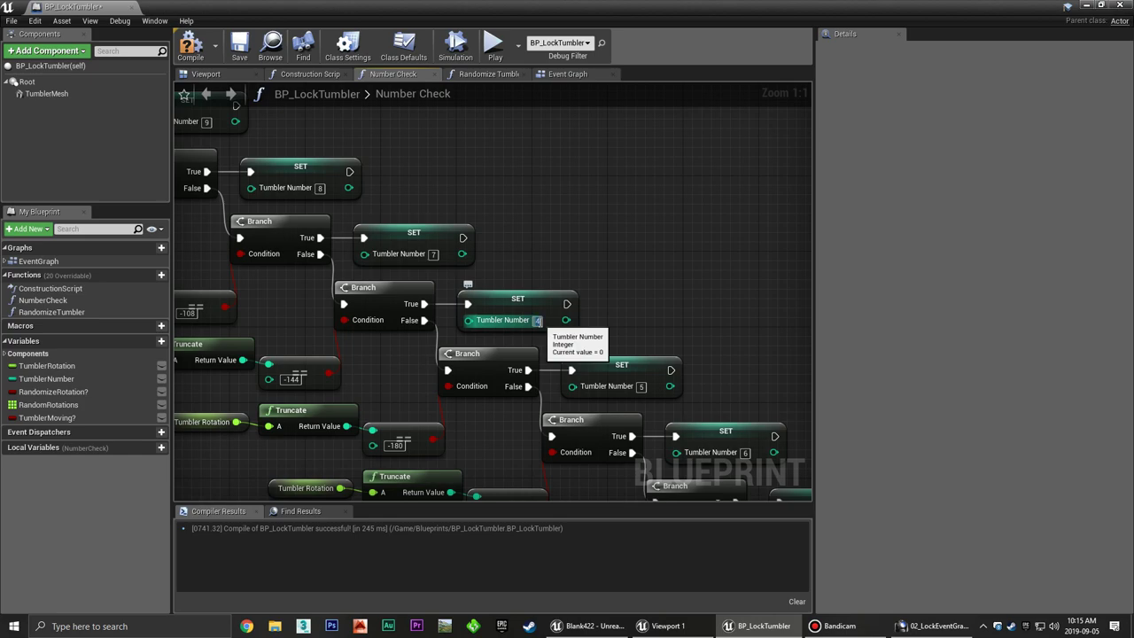
type("6")
key("Return")
left_click(640, 386)
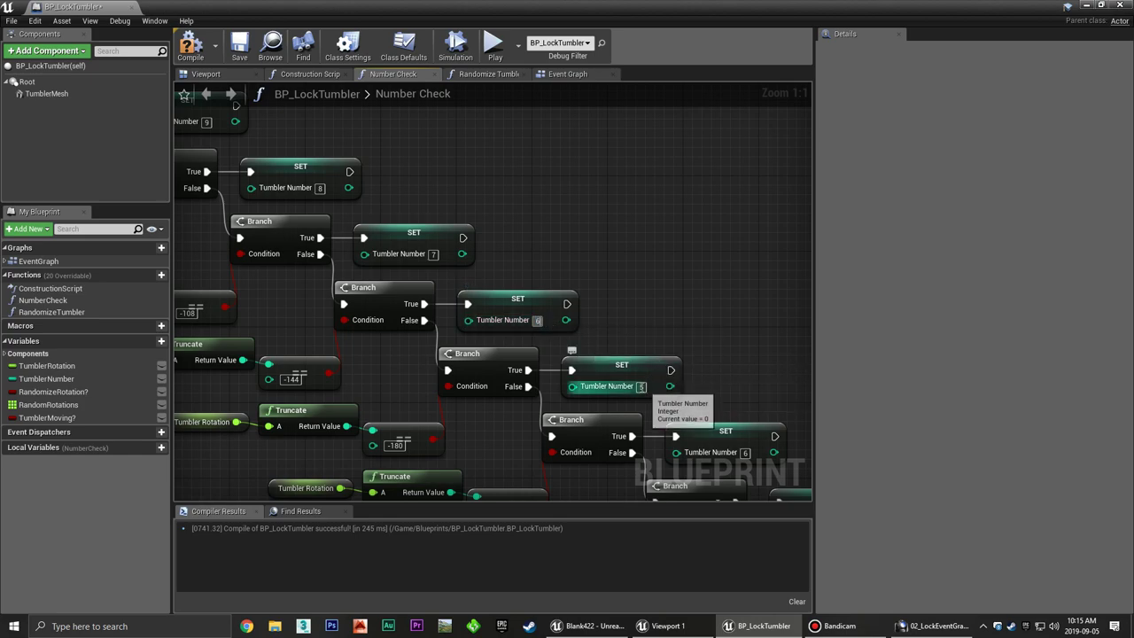
right_click_drag(740, 399, 535, 276)
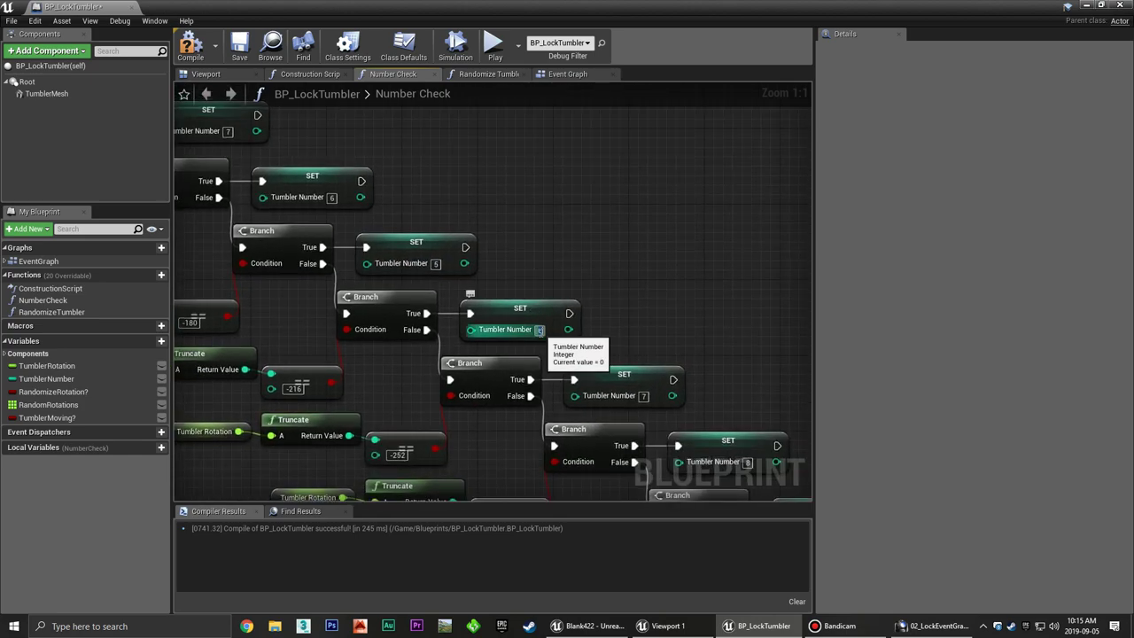
type("4")
key("Return")
Change the last SET Tumbler Number values to 3 and 1.
left_click(643, 395)
type("3")
key("Return")
right_click_drag(553, 324, 536, 310)
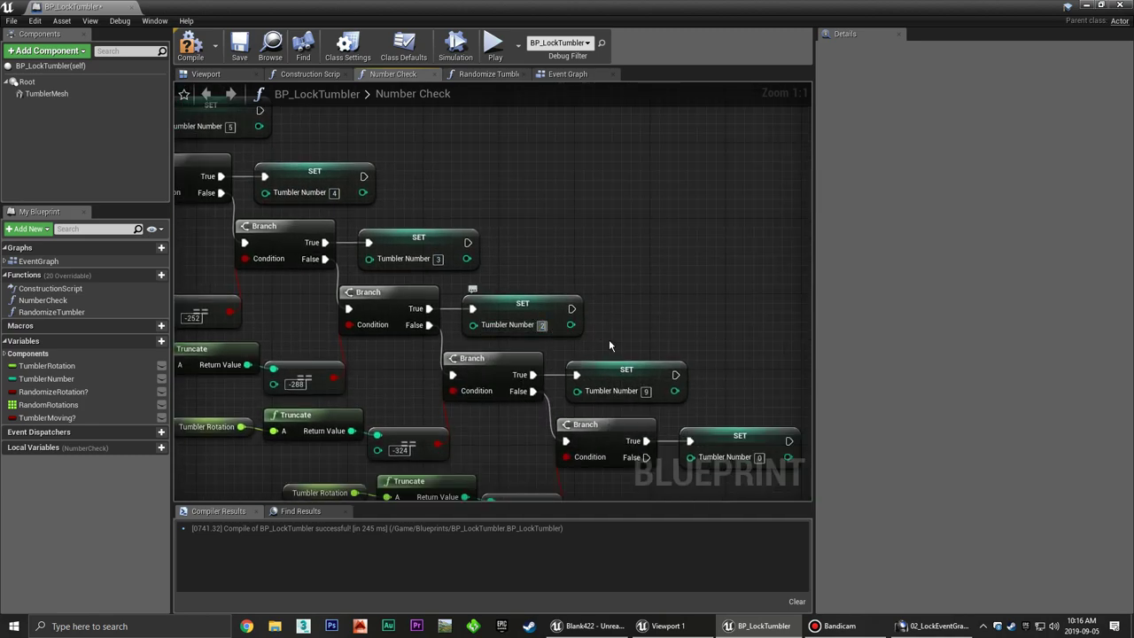
right_click_drag(600, 338, 521, 248)
left_click(509, 298)
type("1")
key("Return")
right_click_drag(621, 291, 690, 303)
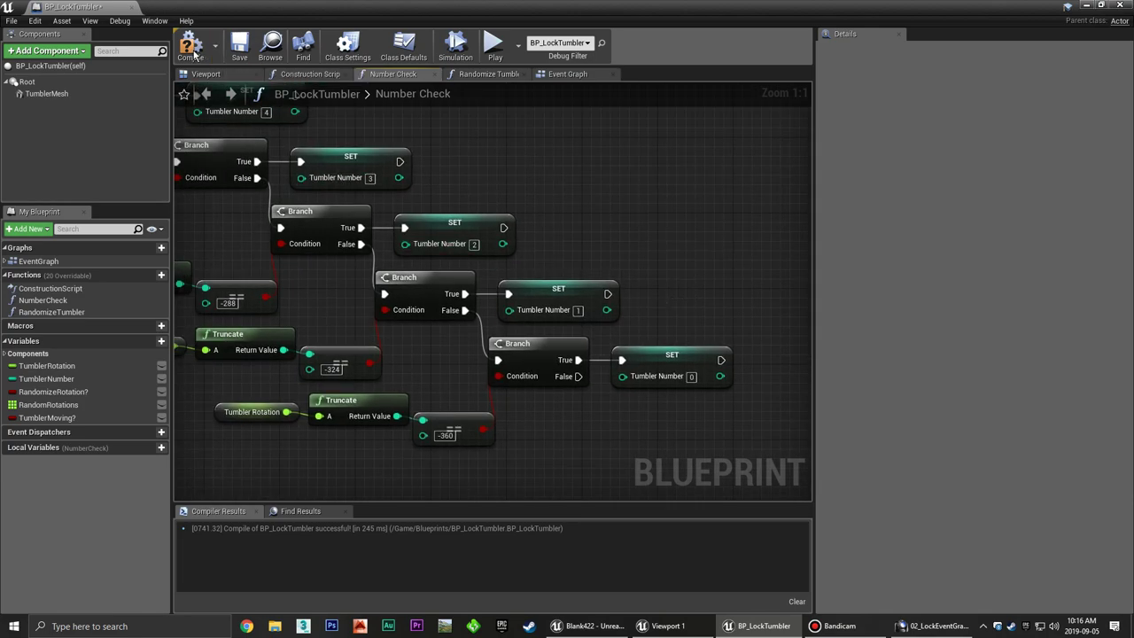
key("alt+Tab")
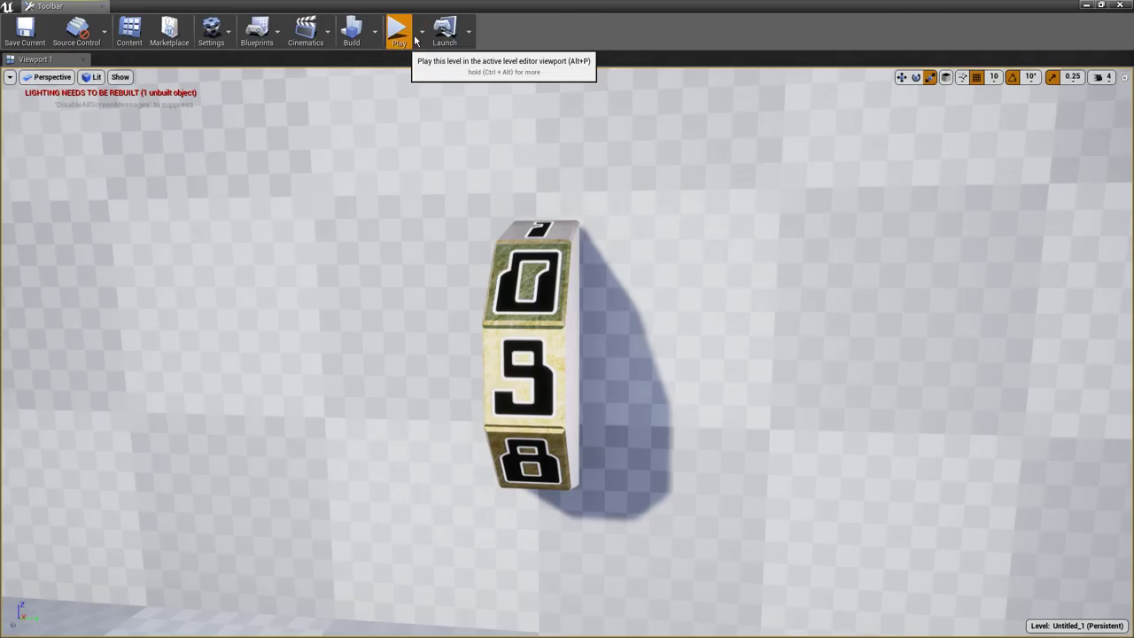
Play-test the level, spinning the tumbler one number forward, then end the session.
left_click(399, 32)
left_click(647, 175)
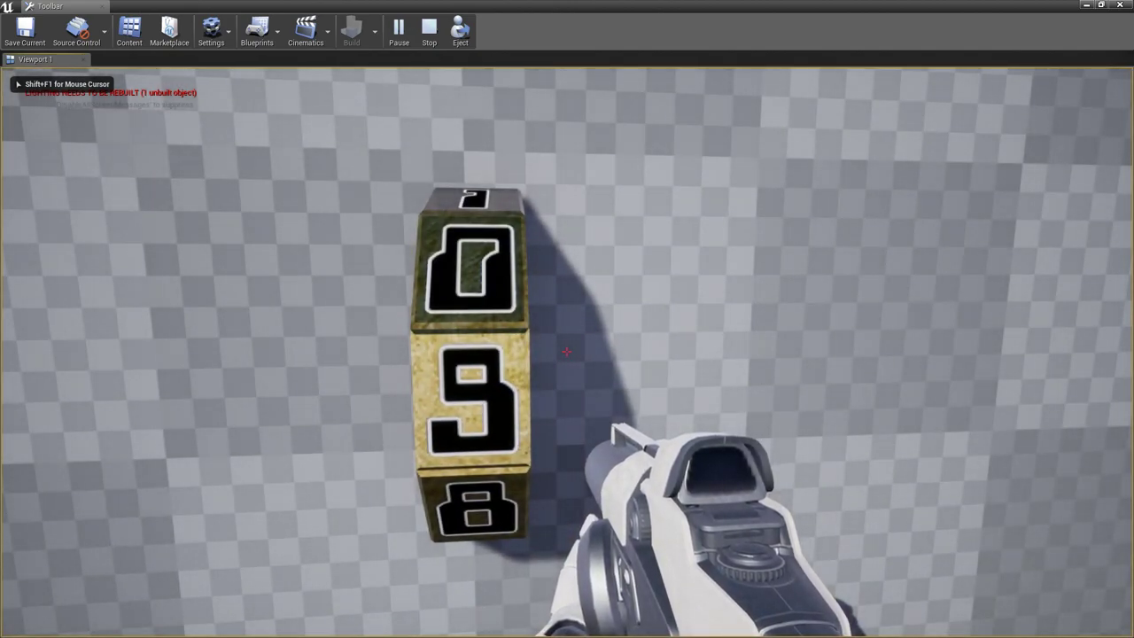
left_click(566, 352)
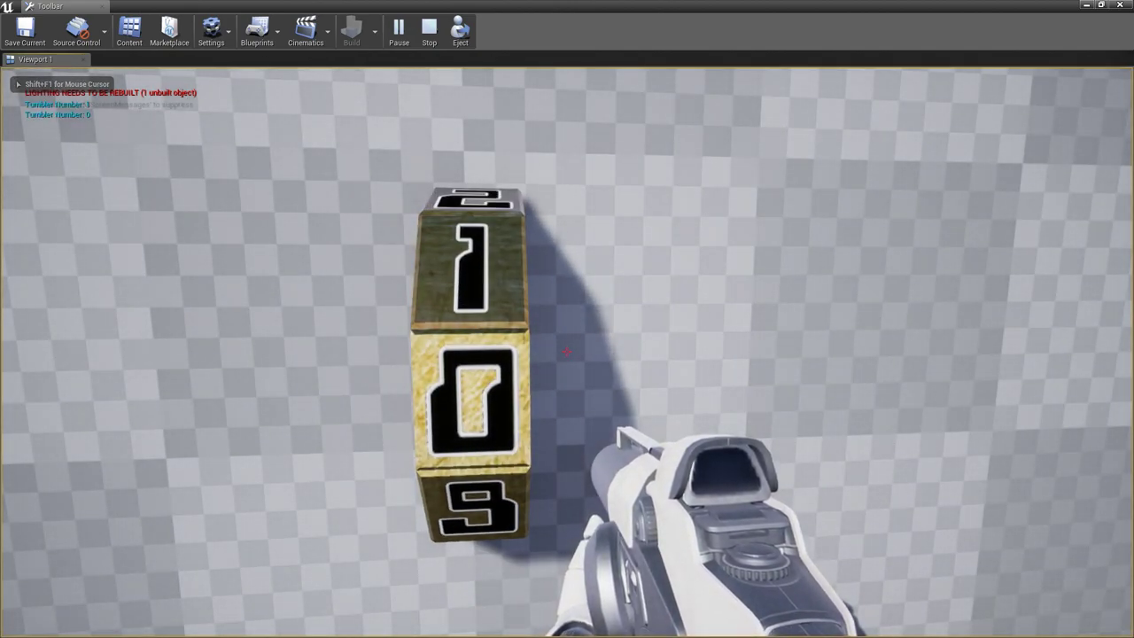
key("Escape")
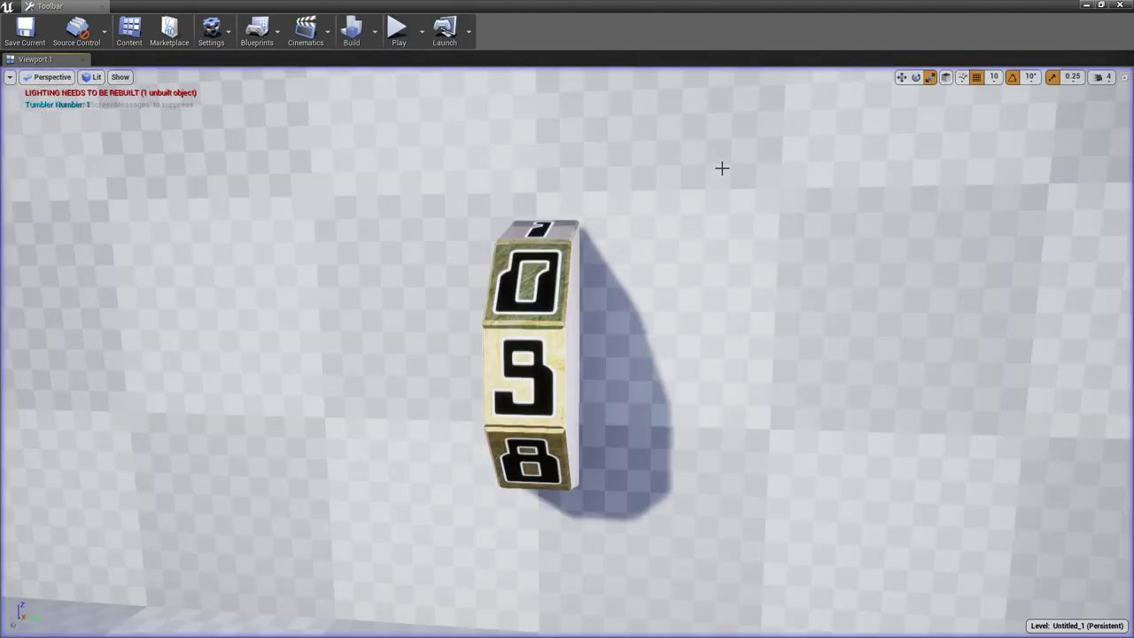
Delete the extra nodes from BP_LockTumbler's Event Graph and save the blueprint.
key("alt+Tab")
left_click(573, 76)
scroll(544, 348, "down", 1)
scroll(529, 358, "down", 4)
scroll(445, 329, "up", 5)
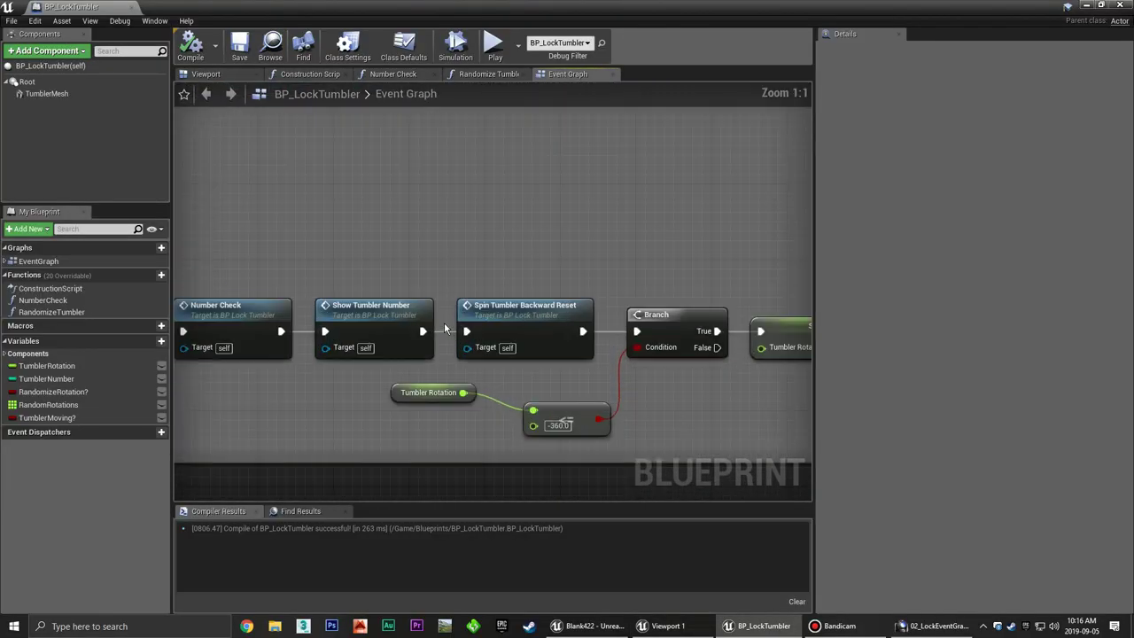
right_click_drag(405, 244, 404, 53)
scroll(405, 177, "down", 5)
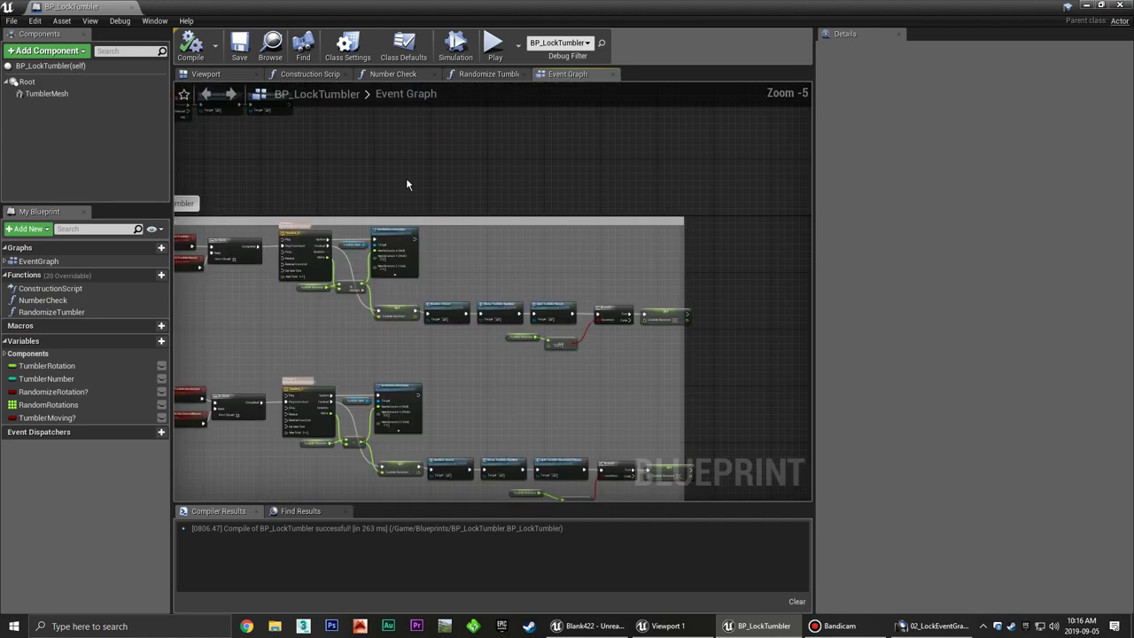
right_click_drag(405, 177, 494, 377)
scroll(493, 377, "up", 4)
key("Delete")
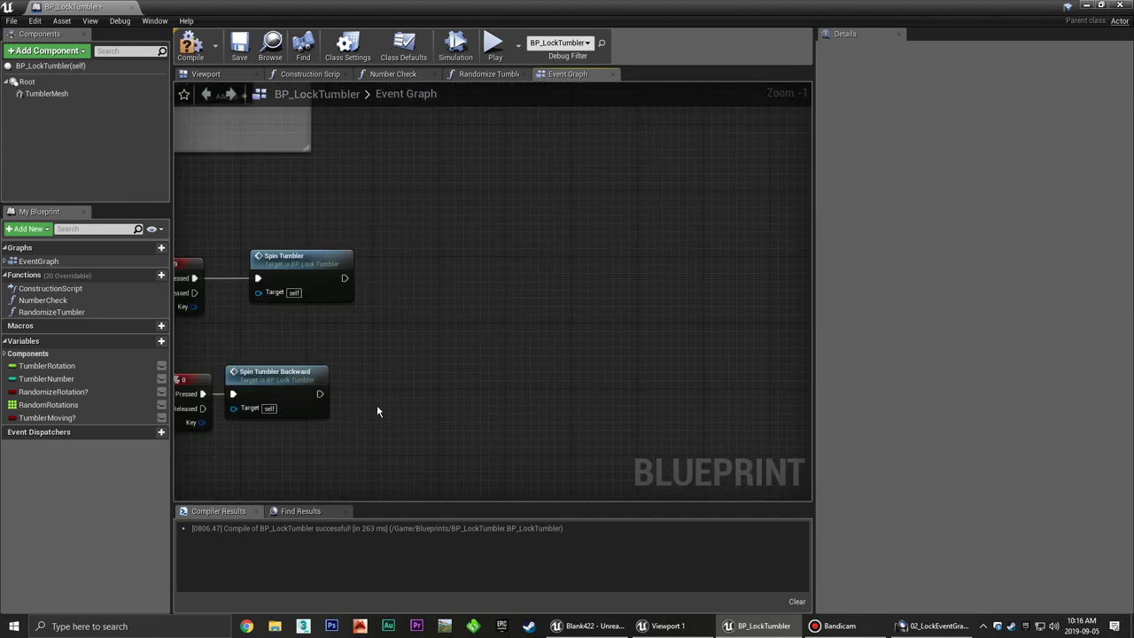
right_click_drag(175, 194, 320, 148)
left_click(234, 54)
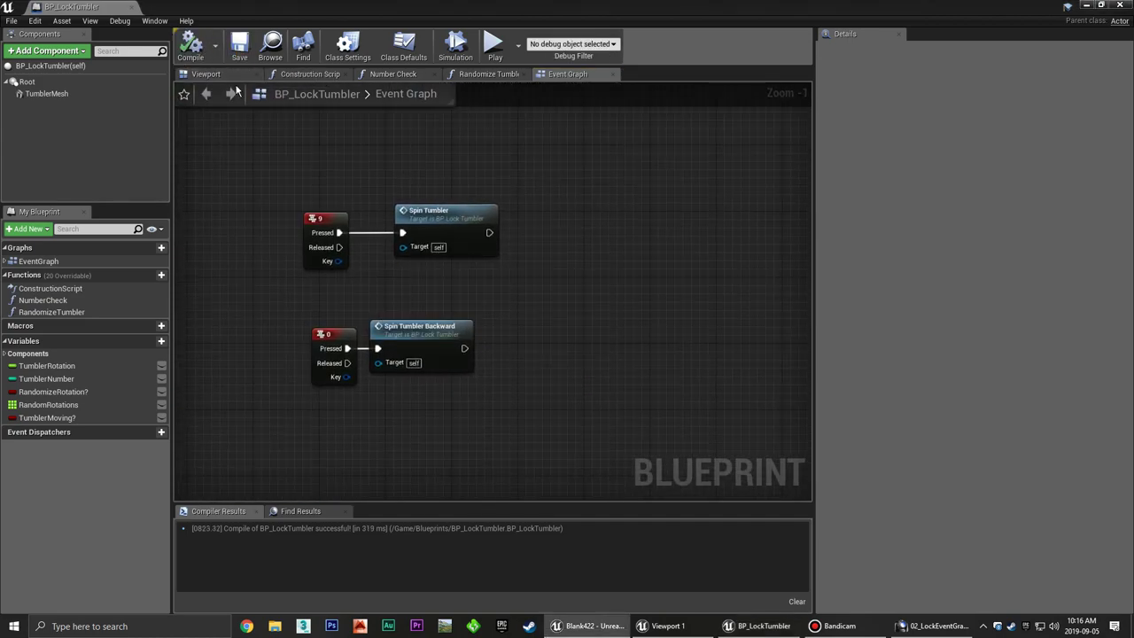
key("alt+Tab")
left_click(398, 31)
left_click(567, 351)
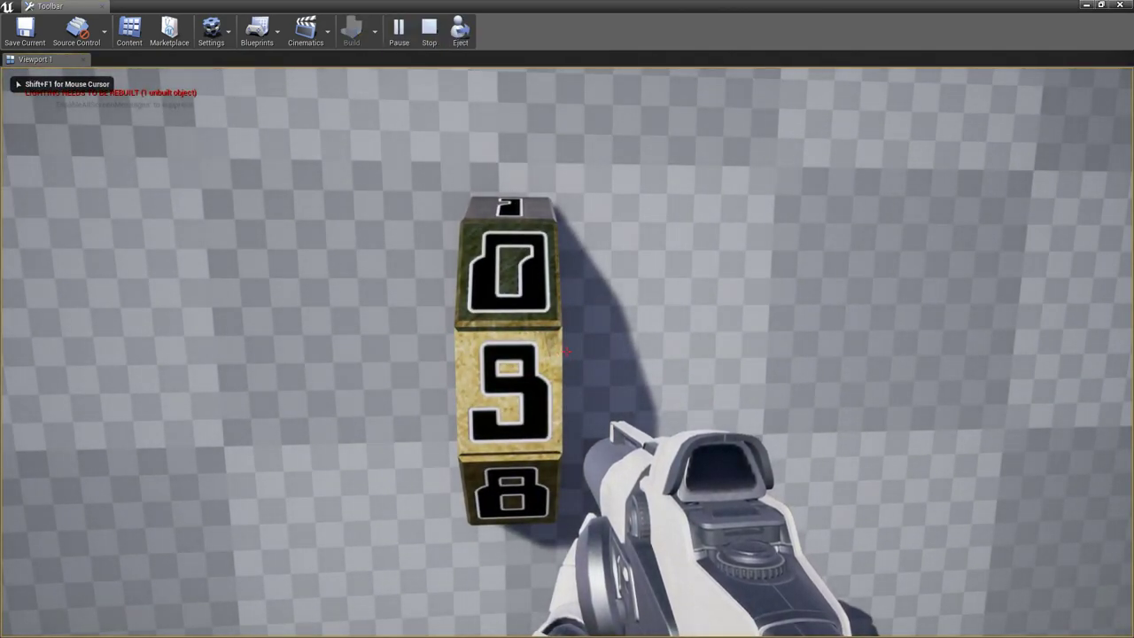
left_click(567, 351)
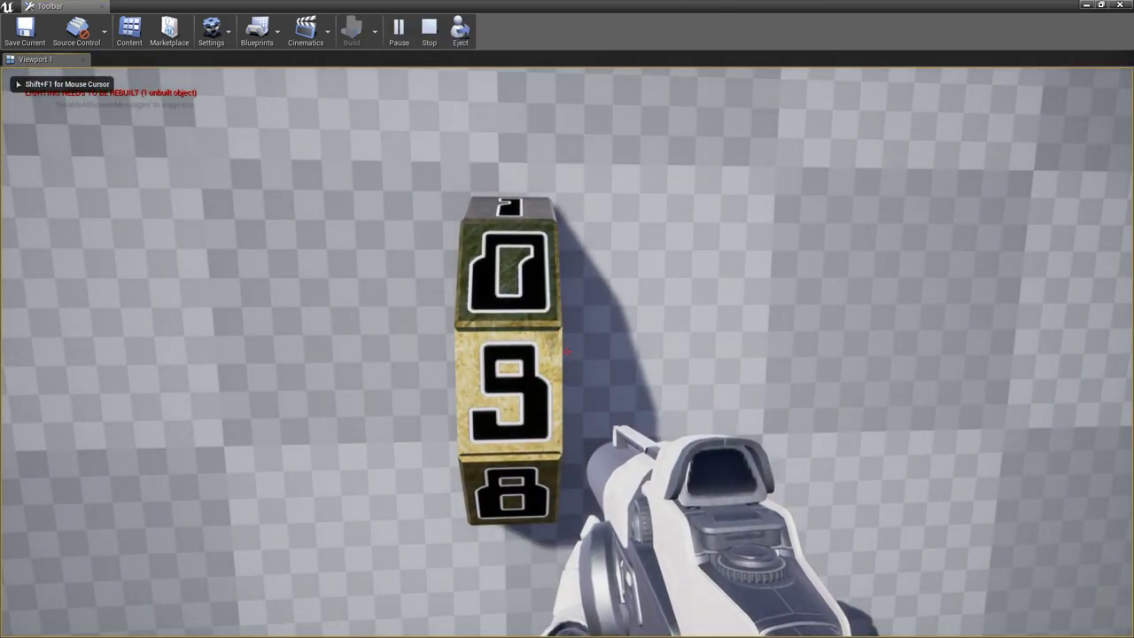
left_click(567, 351)
left_click(566, 351)
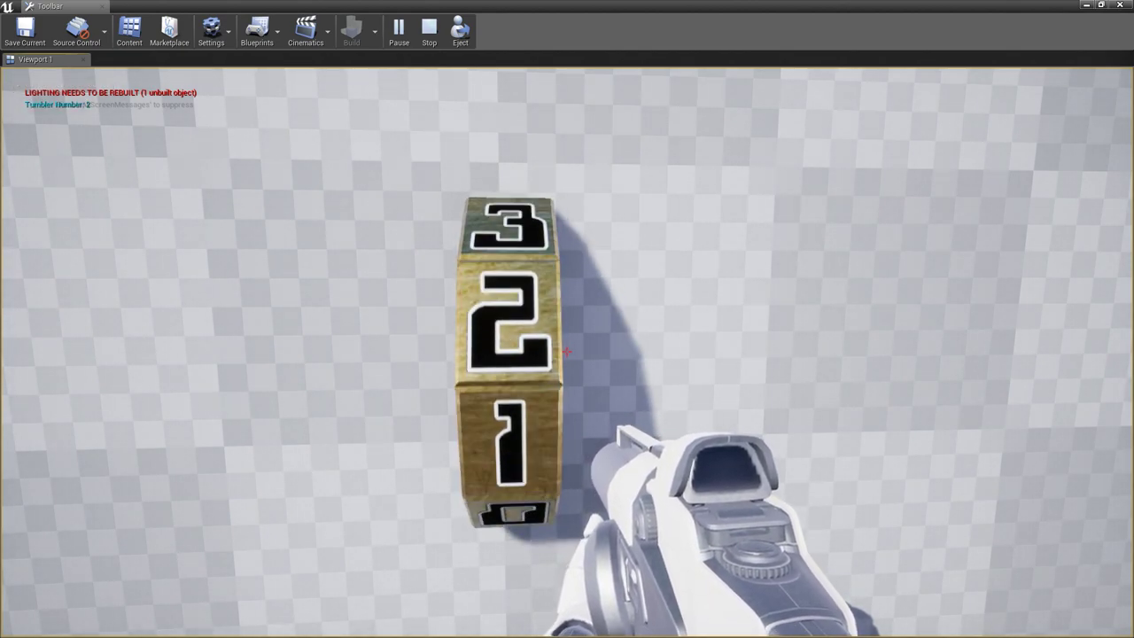
left_click(567, 350)
left_click(566, 350)
right_click(567, 350)
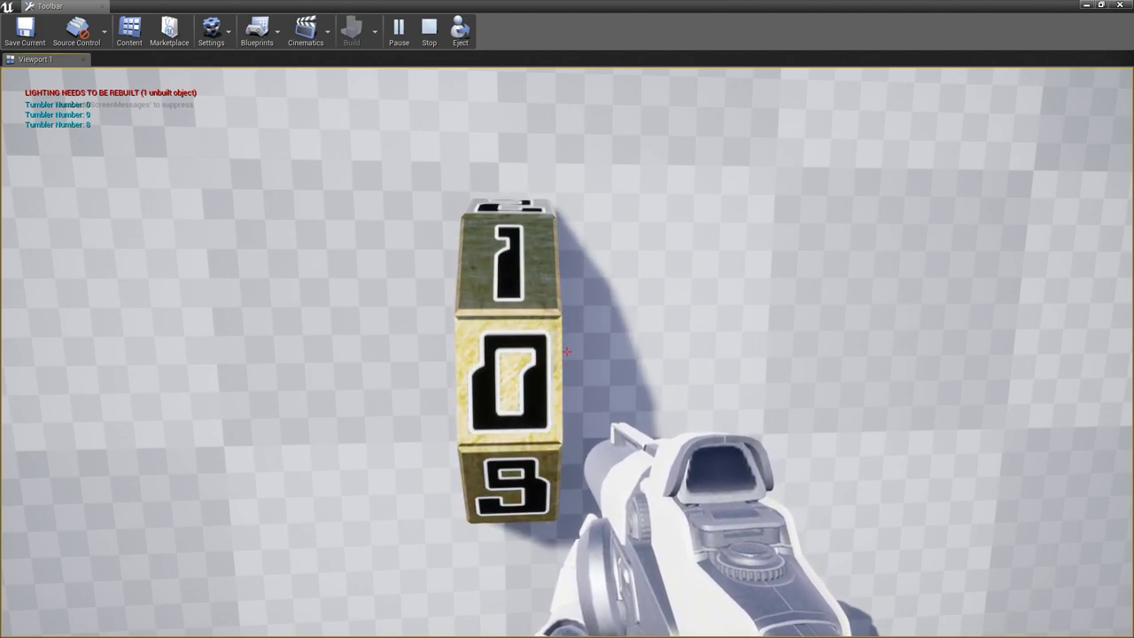
key("Escape")
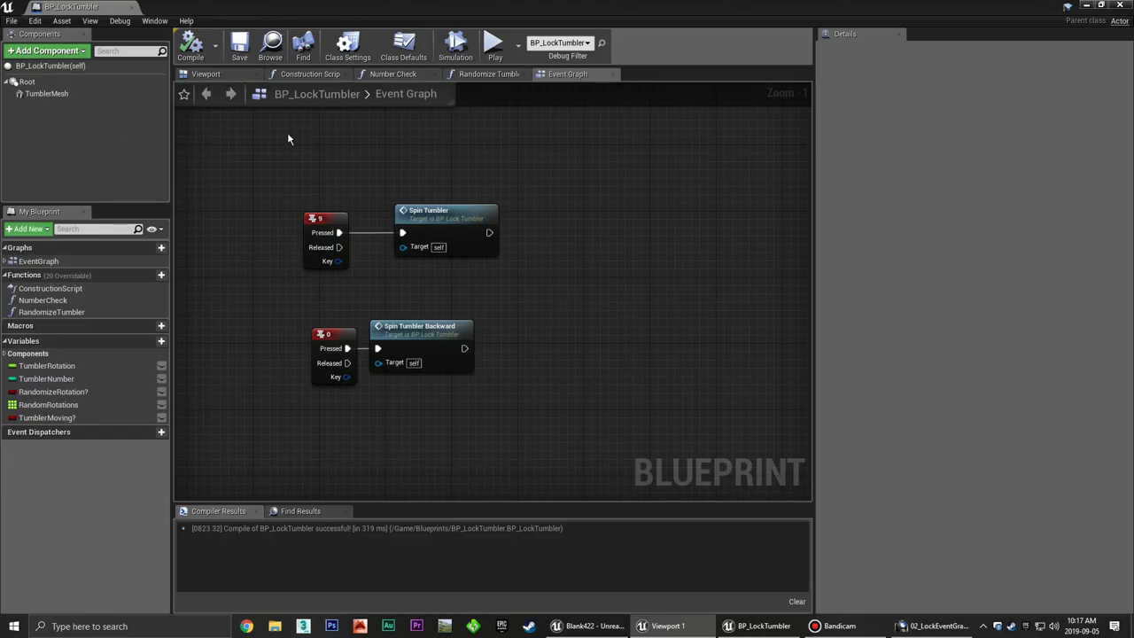
Delete the 9 and 0 key test event nodes and their spin nodes from the Event Graph.
mouse_move(401, 160)
right_mouse_down()
mouse_move(354, 172)
mouse_move(461, 306)
right_mouse_up()
scroll(331, 165, "down", 3)
scroll(462, 307, "down", 5)
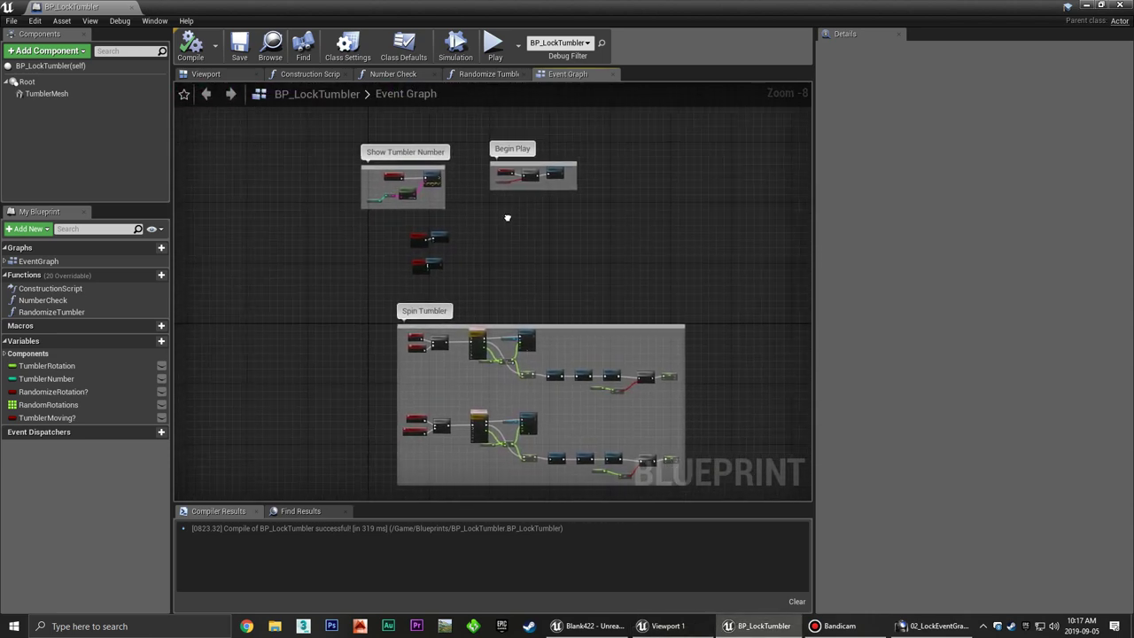
scroll(477, 247, "up", 4)
right_click_drag(476, 247, 559, 189)
left_click_drag(572, 169, 328, 331)
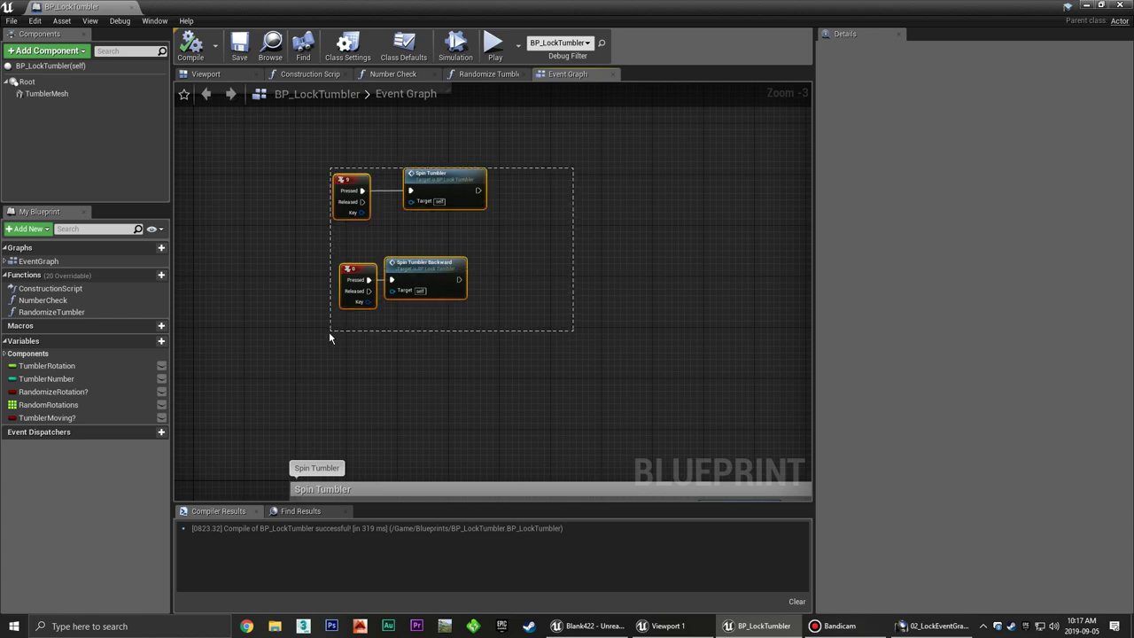
key("Delete")
Compile and save BP_LockTumbler, then close its Blueprint editor.
right_click_drag(380, 266, 394, 384)
scroll(394, 384, "up", 1)
scroll(440, 350, "down", 2)
scroll(456, 339, "down", 2)
scroll(489, 313, "up", 1)
scroll(442, 288, "up", 3)
scroll(511, 321, "down", 1)
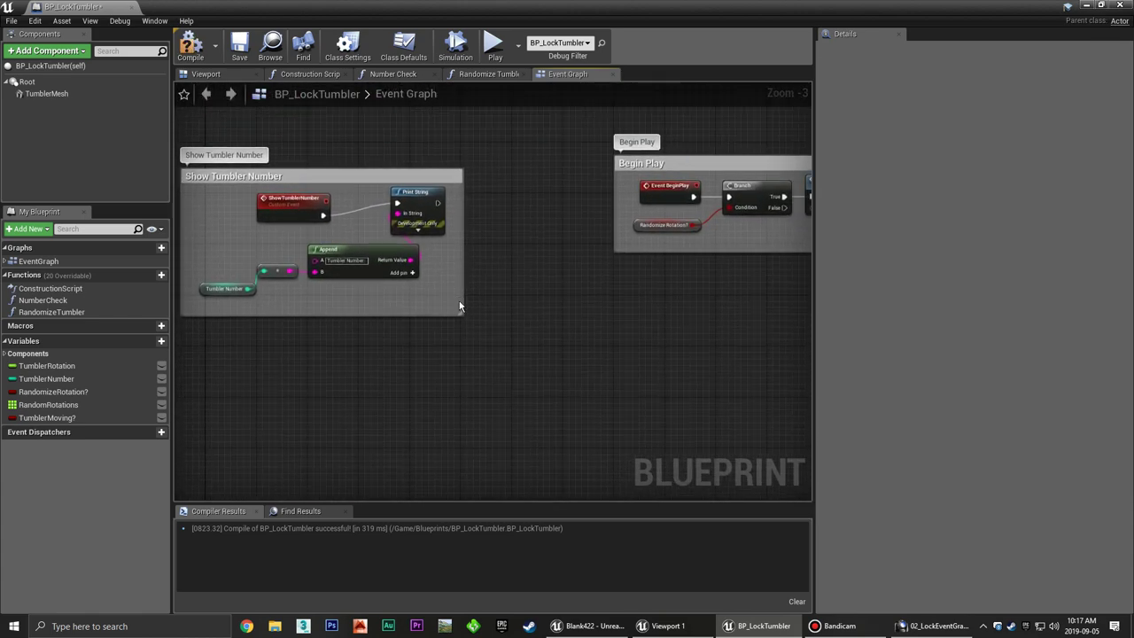
scroll(511, 322, "down", 3)
right_click_drag(511, 322, 428, 240)
left_click(191, 44)
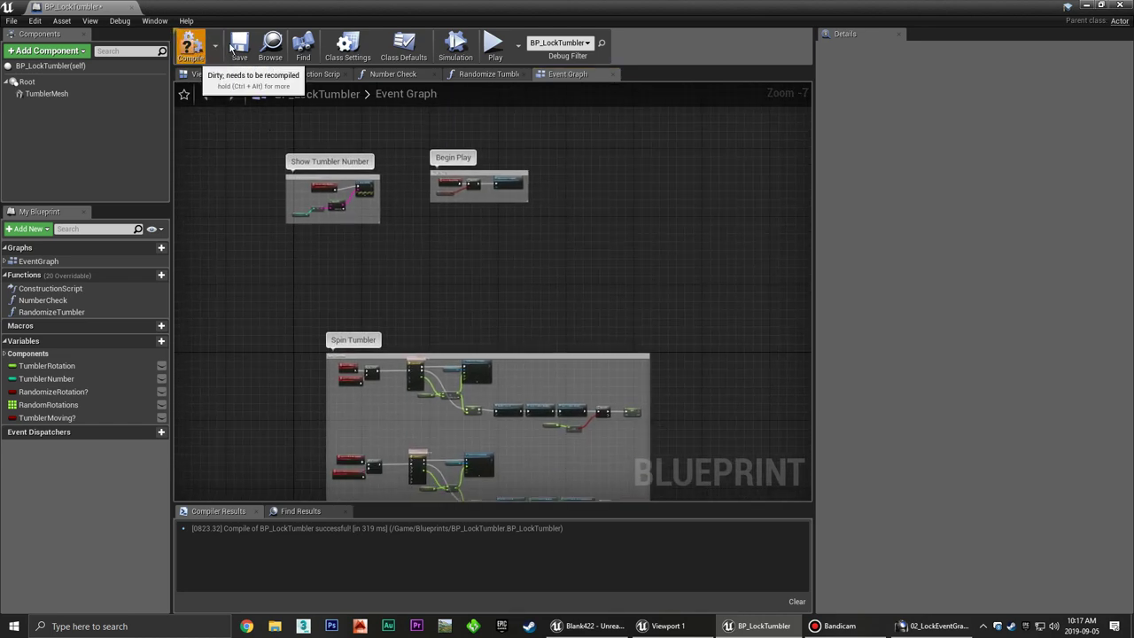
left_click(239, 44)
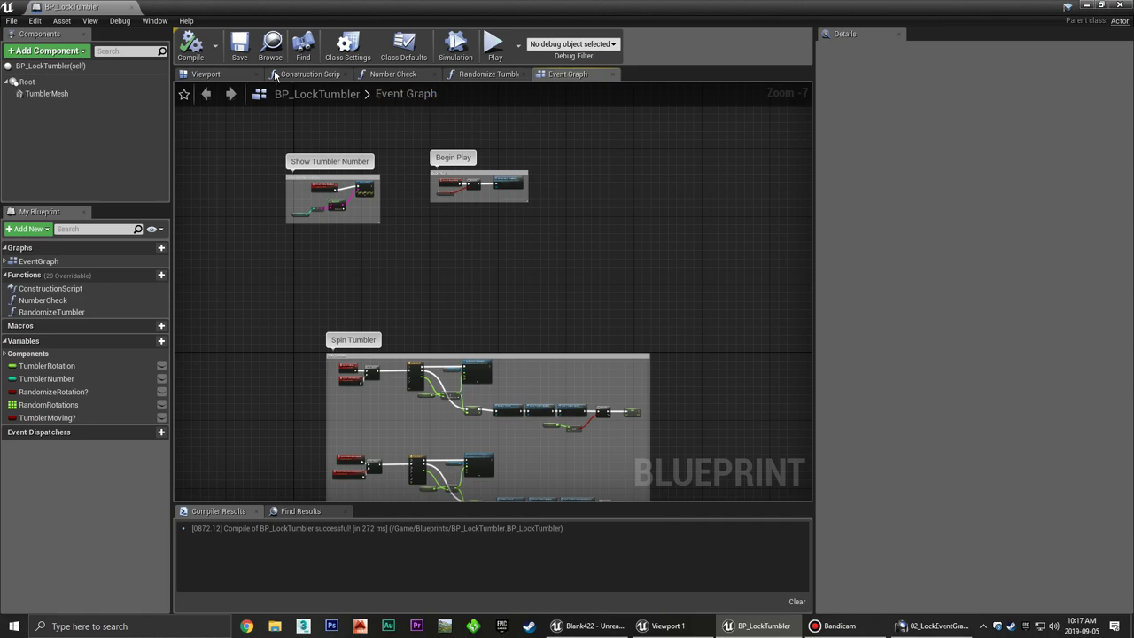
left_click(1124, 6)
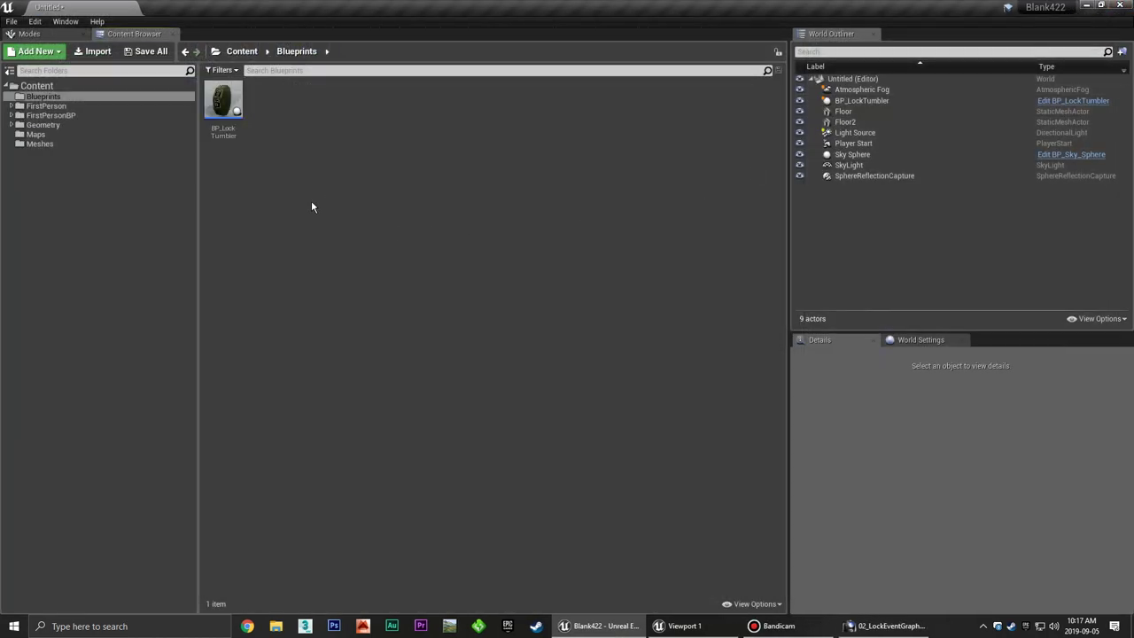
Open the LockCombination skeletal mesh from the Meshes folder.
left_click(40, 143)
left_click(278, 170)
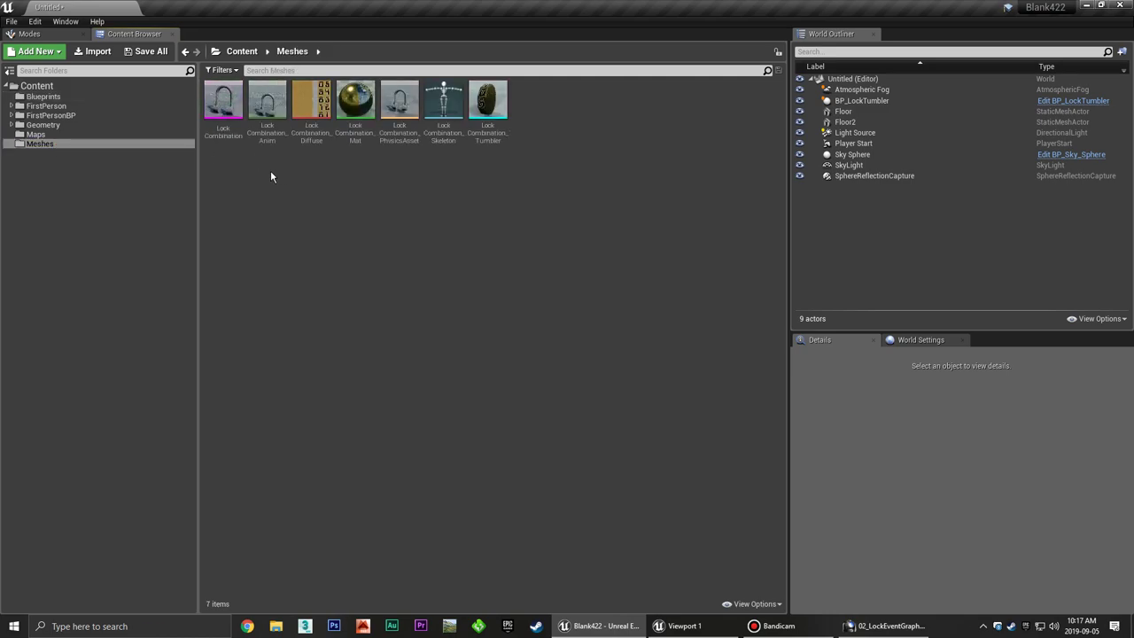
double_click(223, 102)
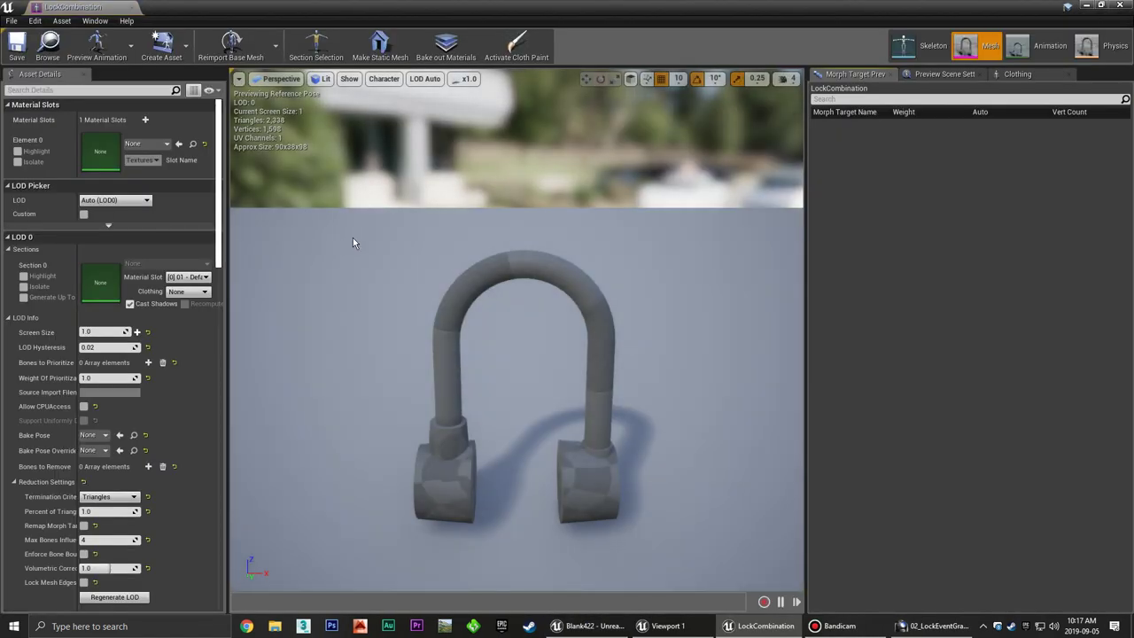
Assign LockCombination_Mat to the mesh's Element 0 slot and open its skeleton.
left_click(152, 145)
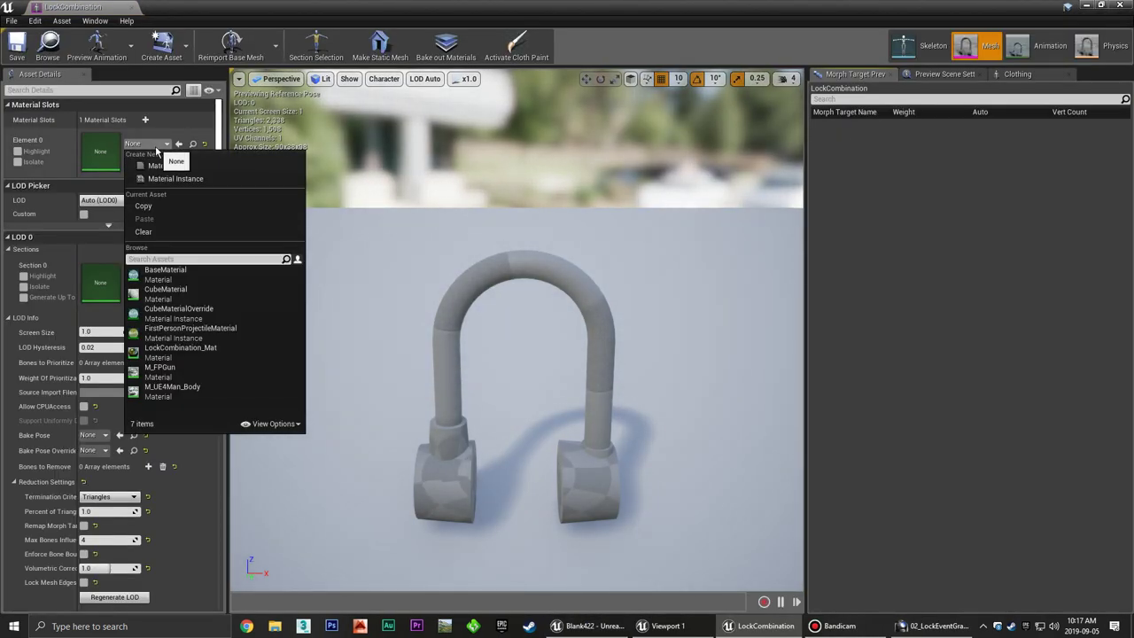
type("lock")
left_click(173, 269)
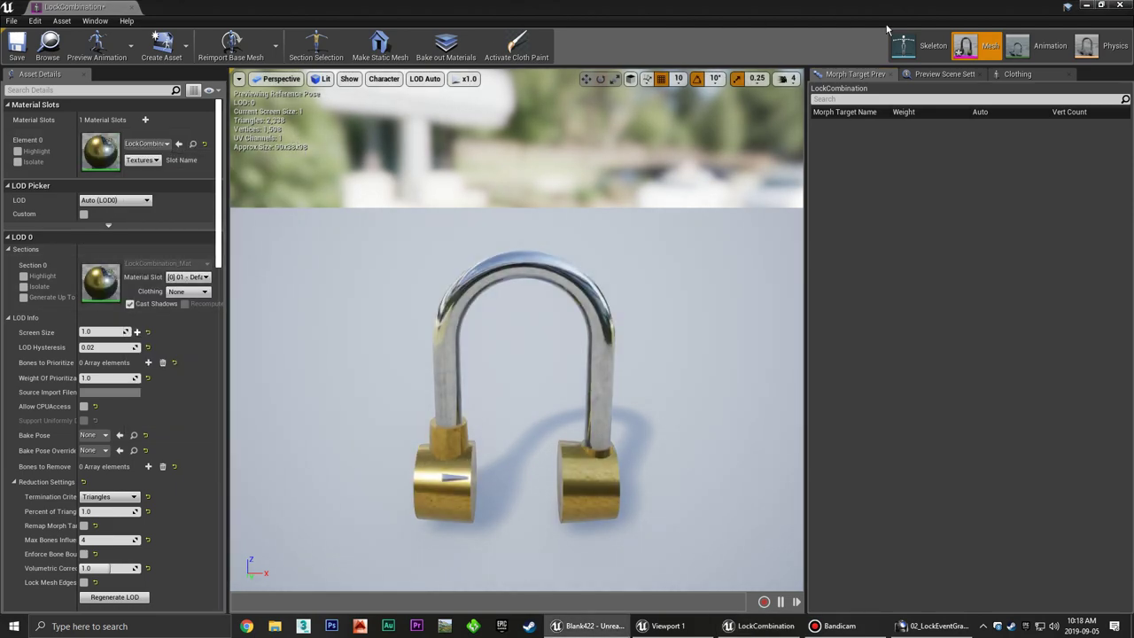
left_click(917, 45)
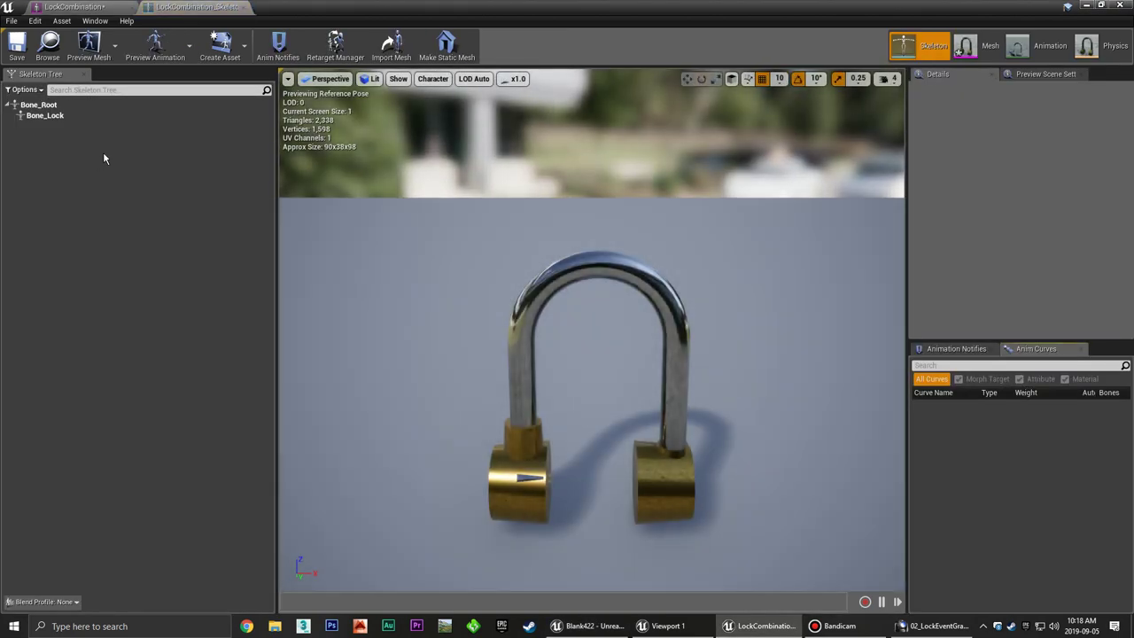
Add a socket named TumblerSocket to Bone_Lock.
left_click(63, 116)
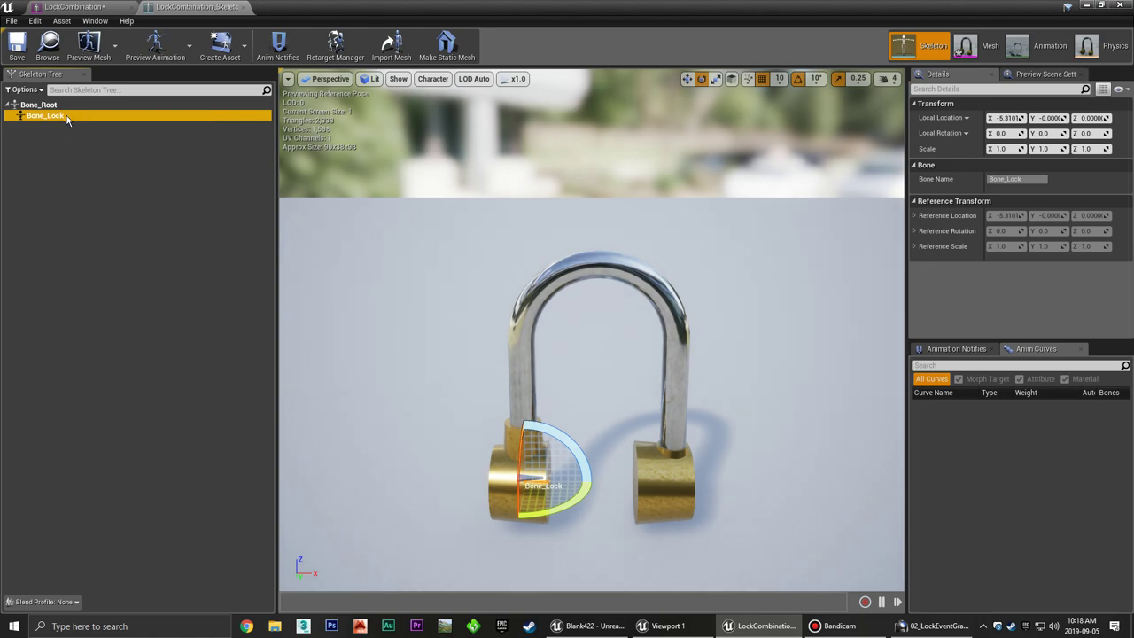
right_click(58, 116)
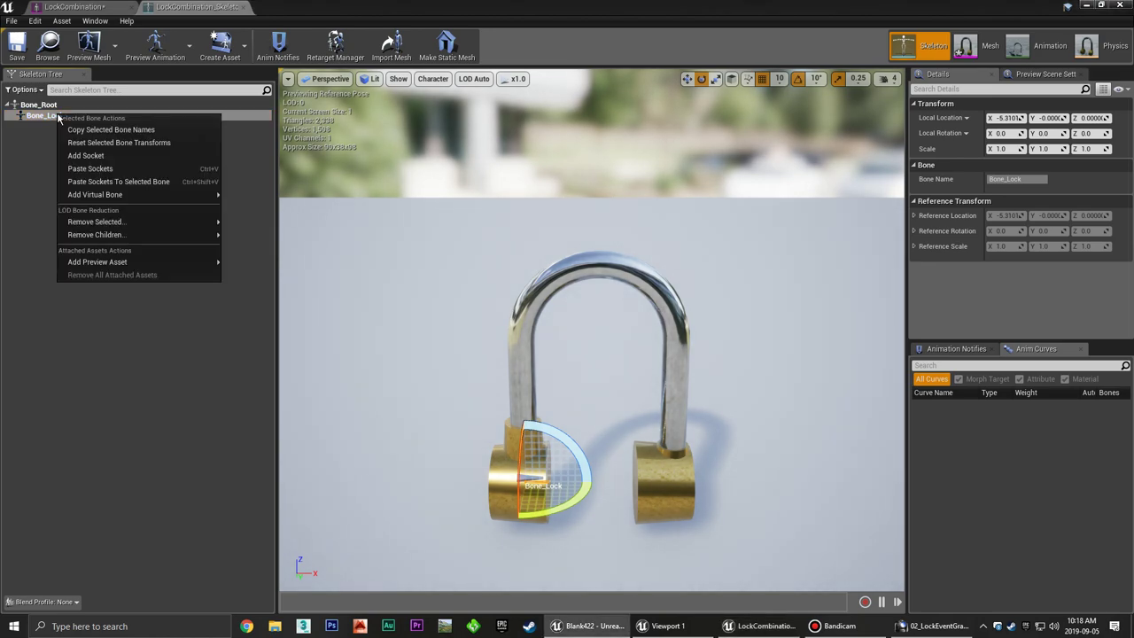
left_click(150, 152)
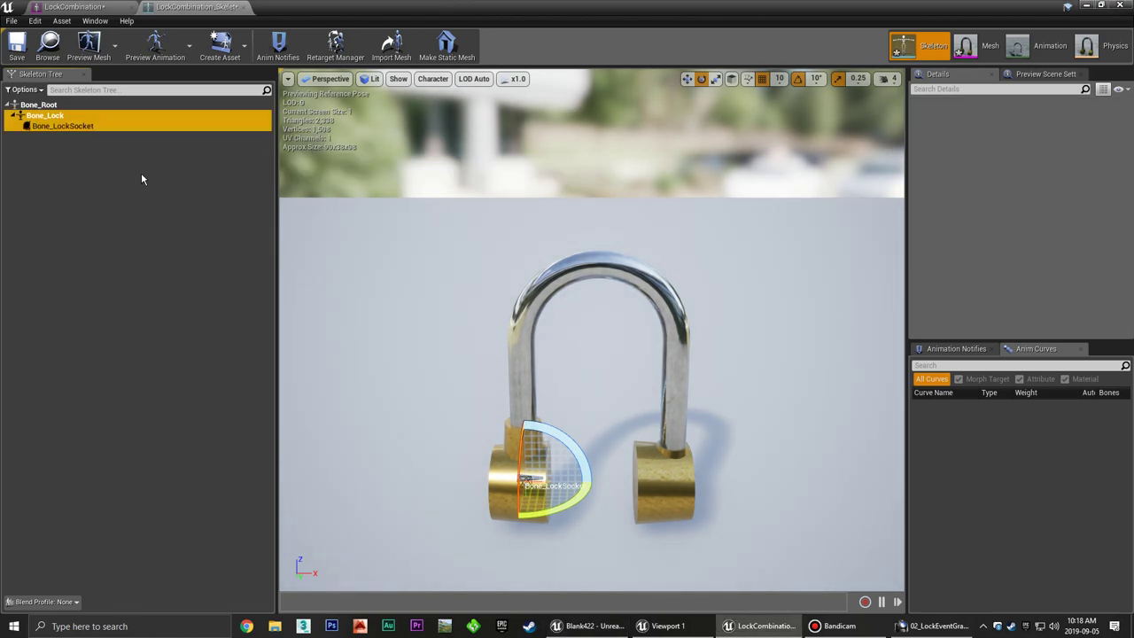
left_click(86, 130)
type("TumblerSocket")
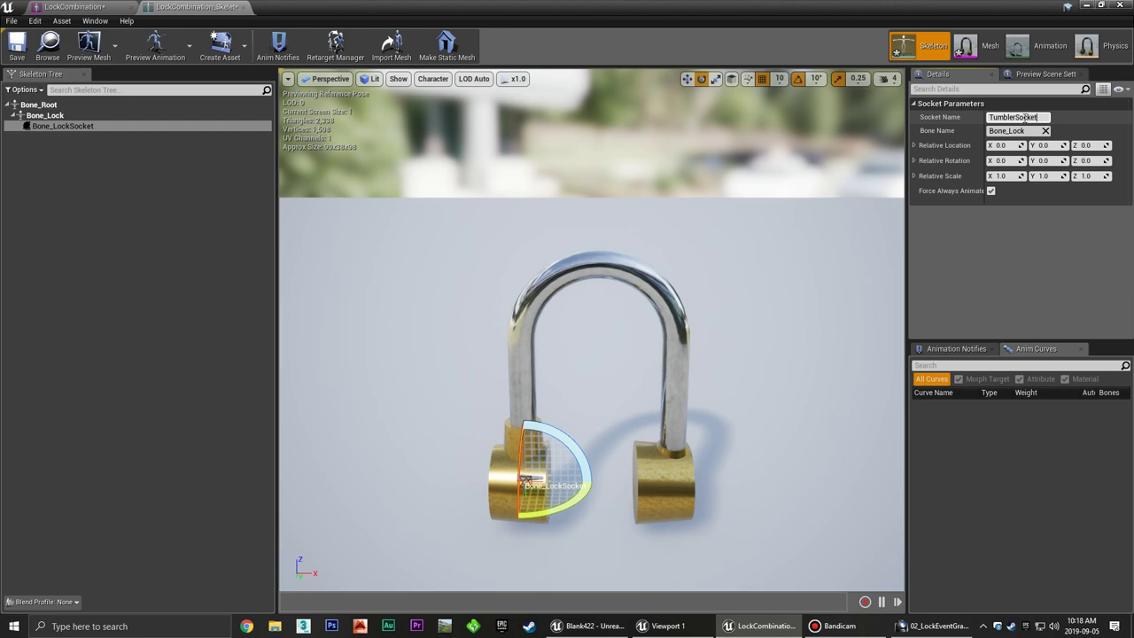
key("Return")
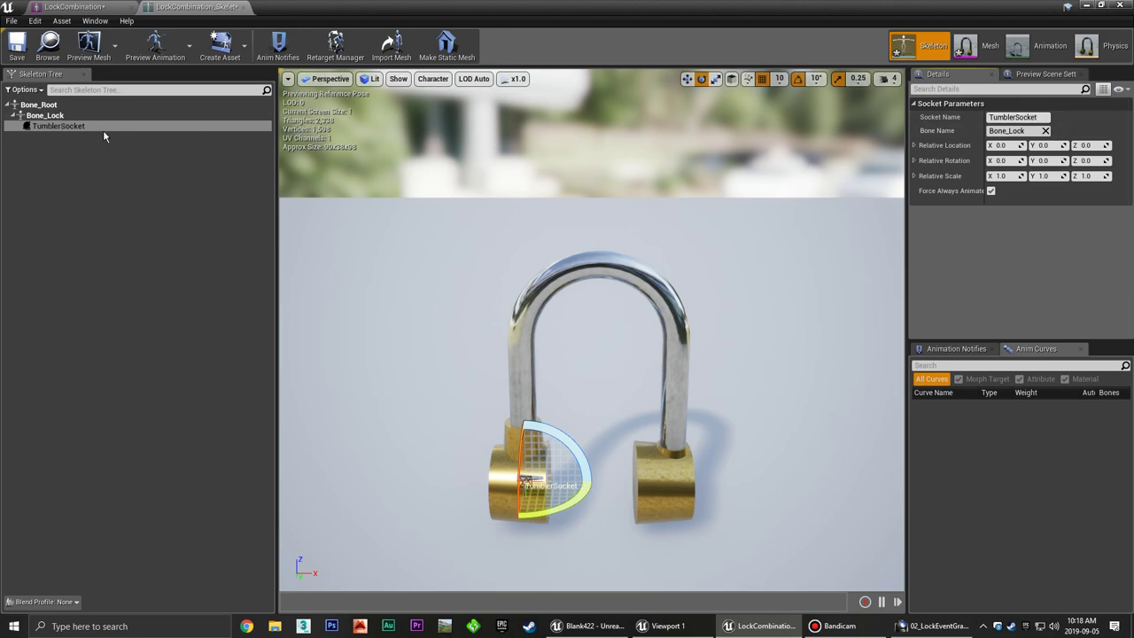
Give TumblerSocket Force Always Animate, Location X 5.0 and Rotation X -90.0, and save the skeleton.
left_click(991, 192)
left_click(1013, 145)
type("5")
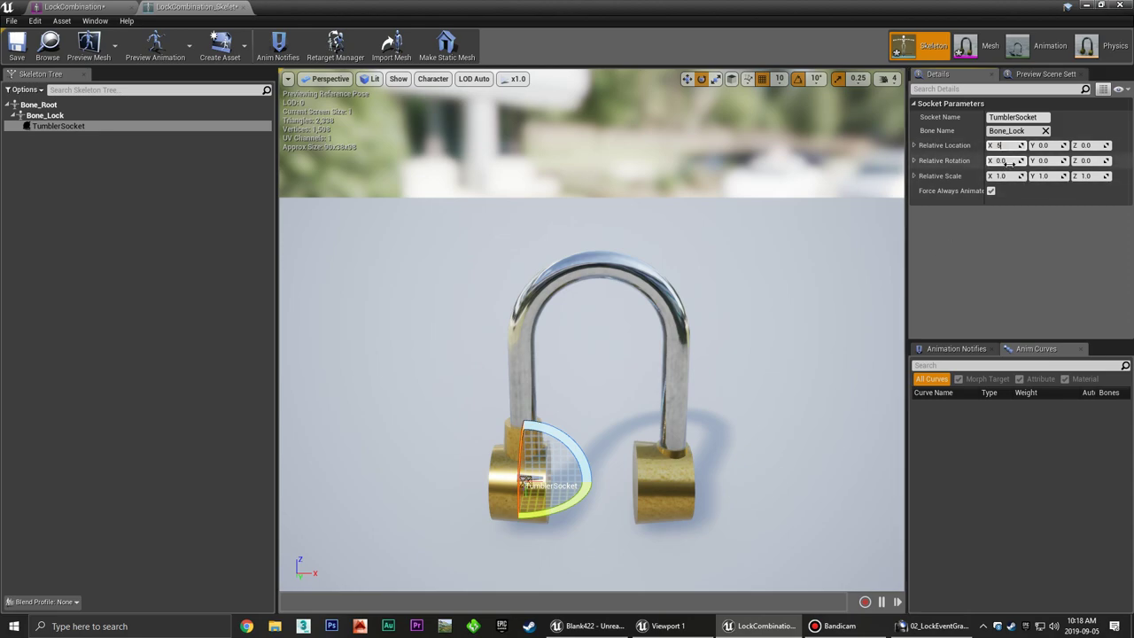
type("-90")
key("Return")
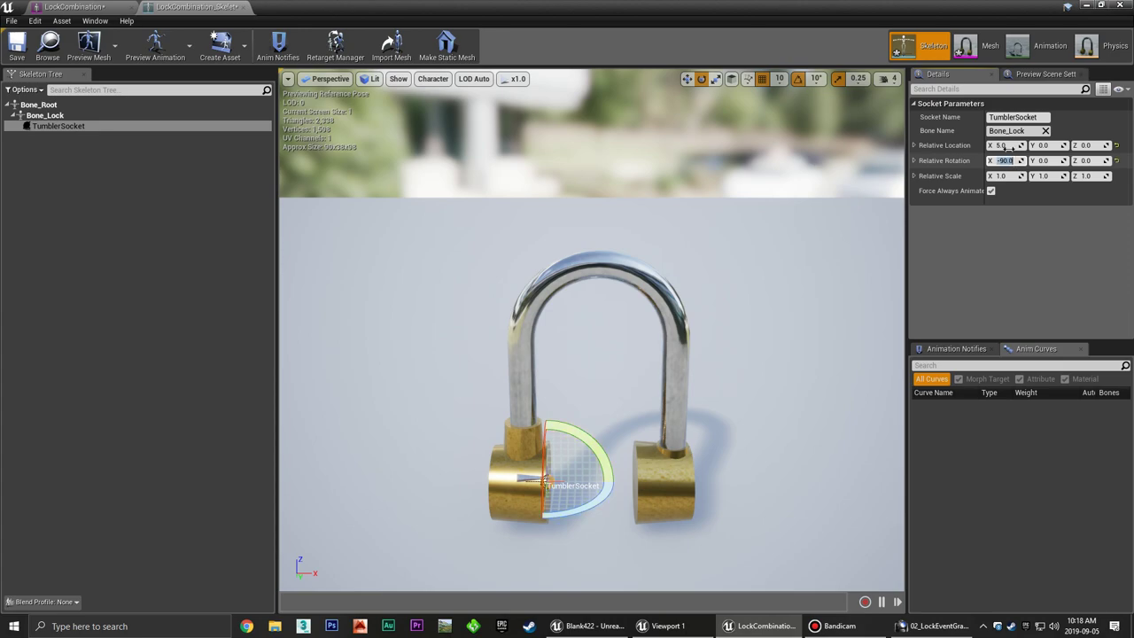
left_click(15, 52)
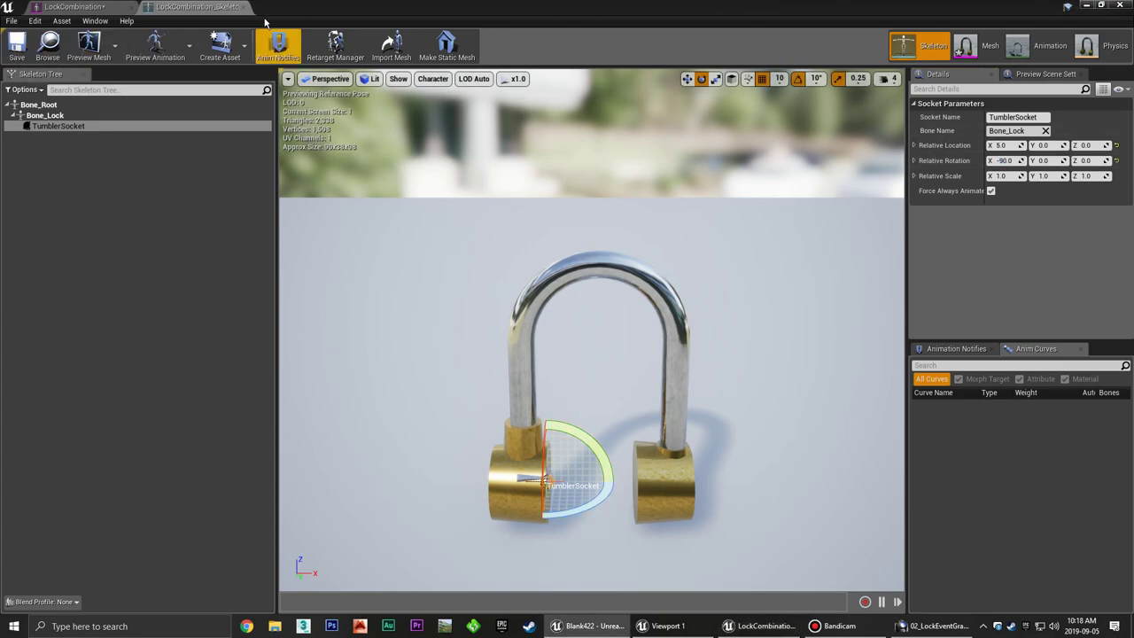
left_click(75, 7)
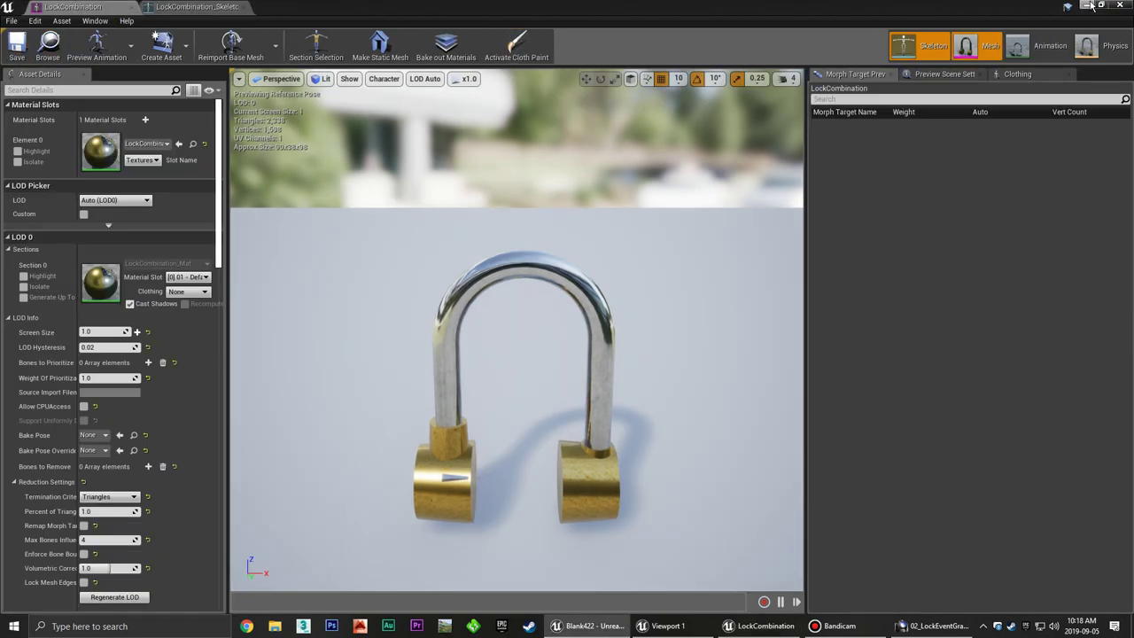
Create an Actor blueprint named BP_Lock_Combination in Content/Blueprints and open it.
left_click(1090, 5)
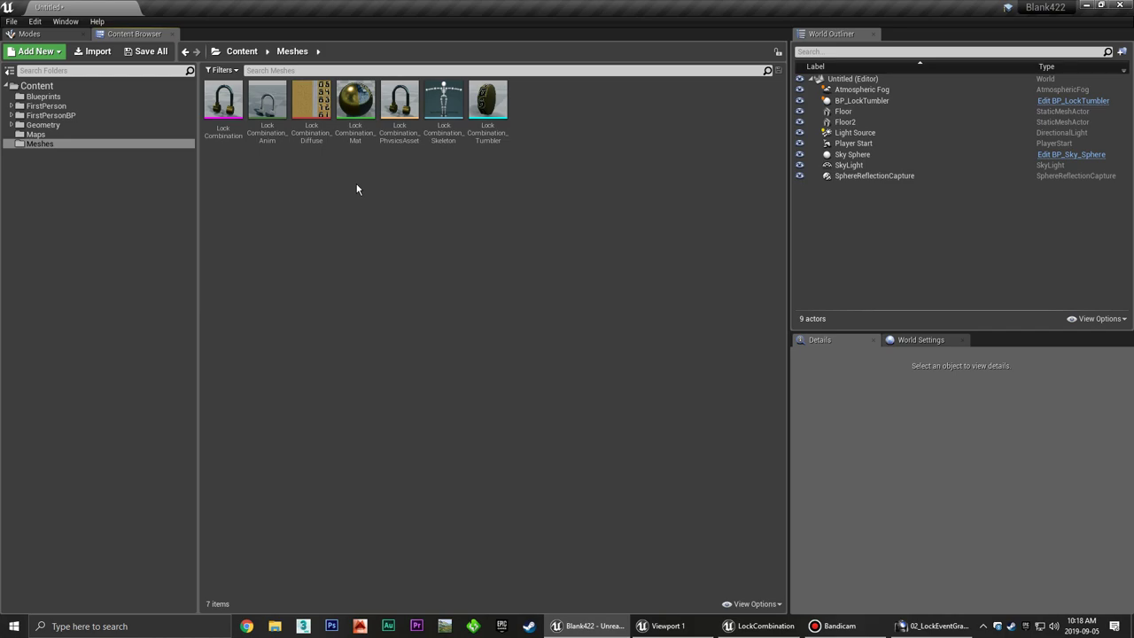
left_click(44, 96)
right_click(275, 112)
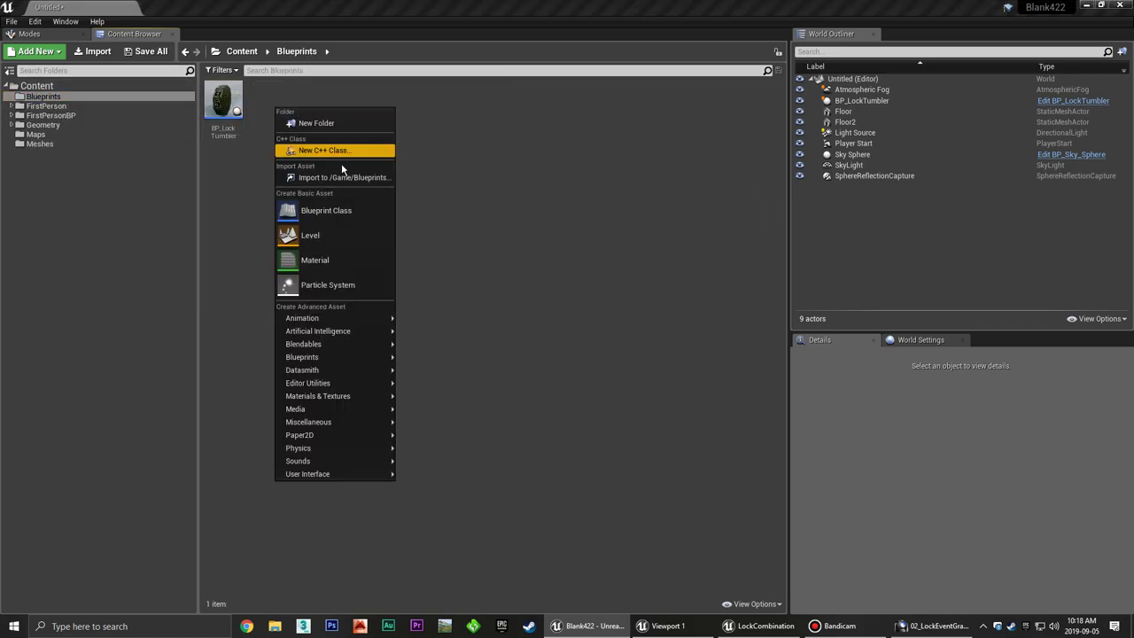
left_click(339, 210)
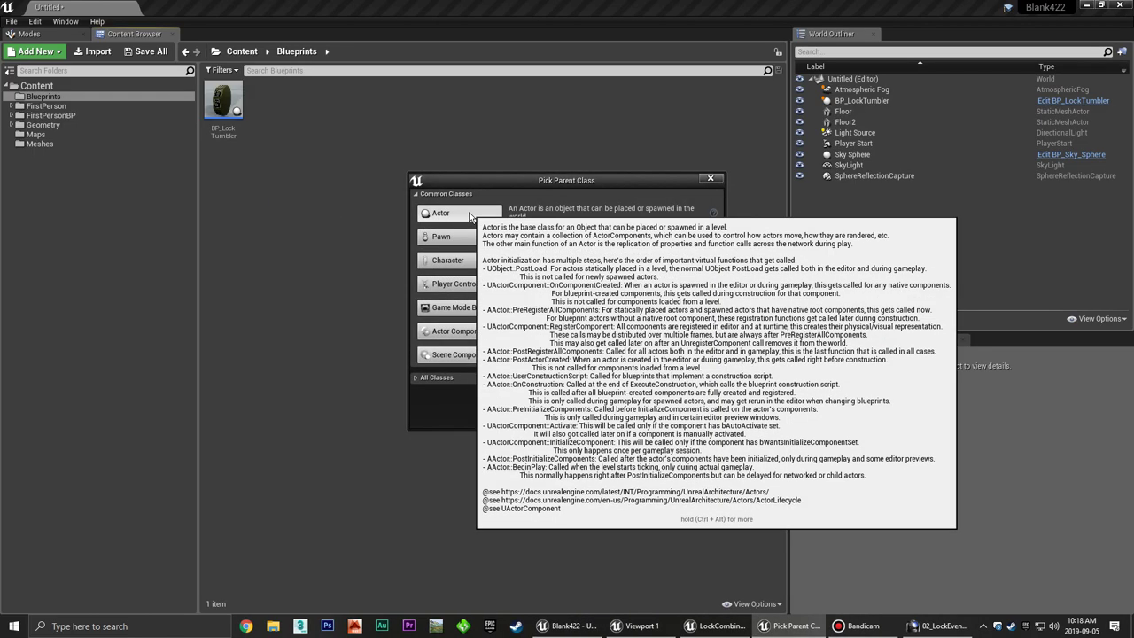
left_click_drag(515, 186, 477, 148)
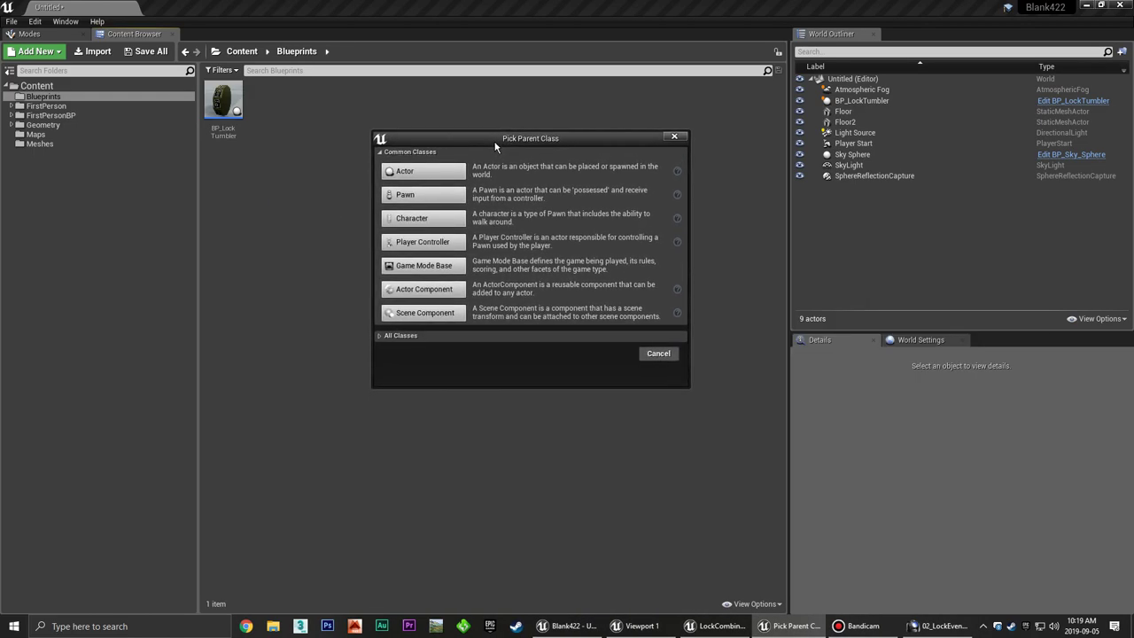
left_click(428, 177)
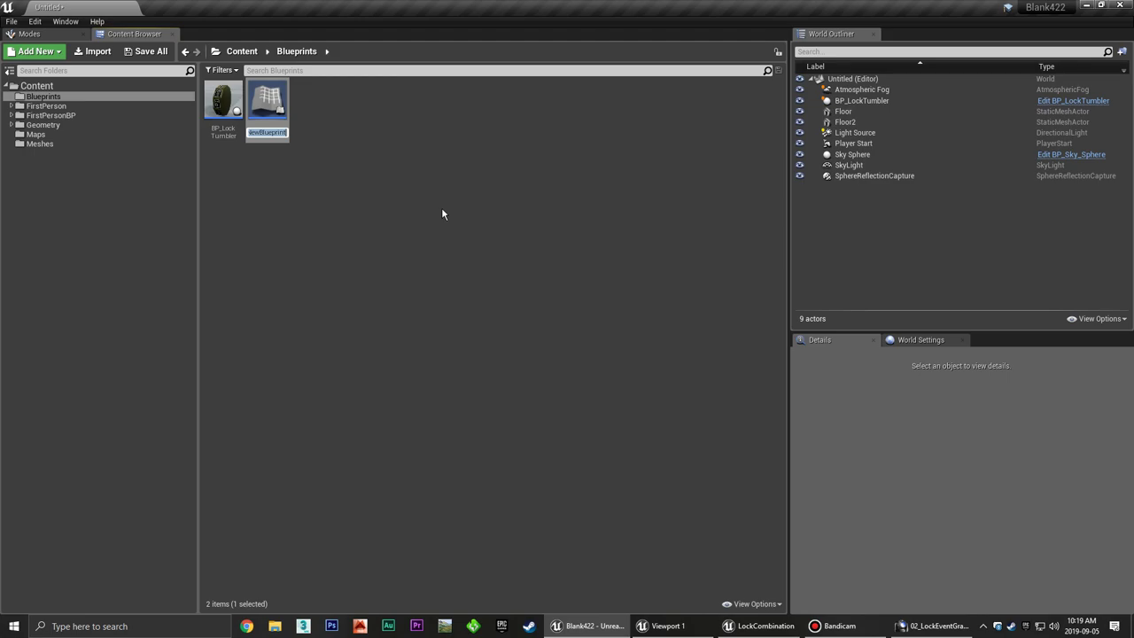
type("BP_")
type("Lock")
type("_Combination")
key("Return")
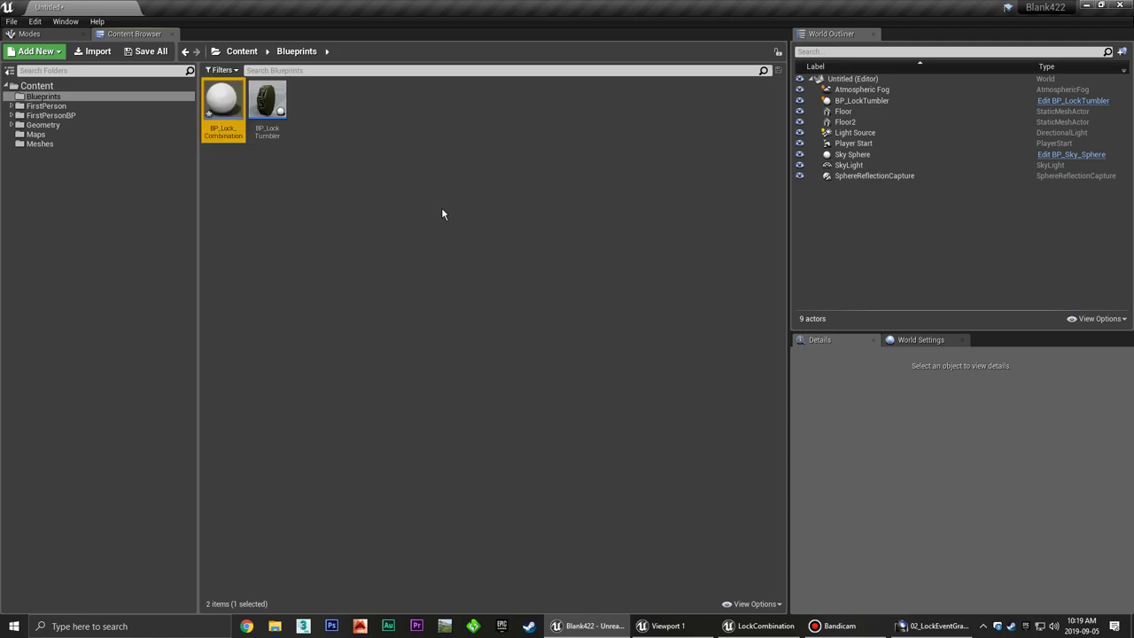
double_click(223, 100)
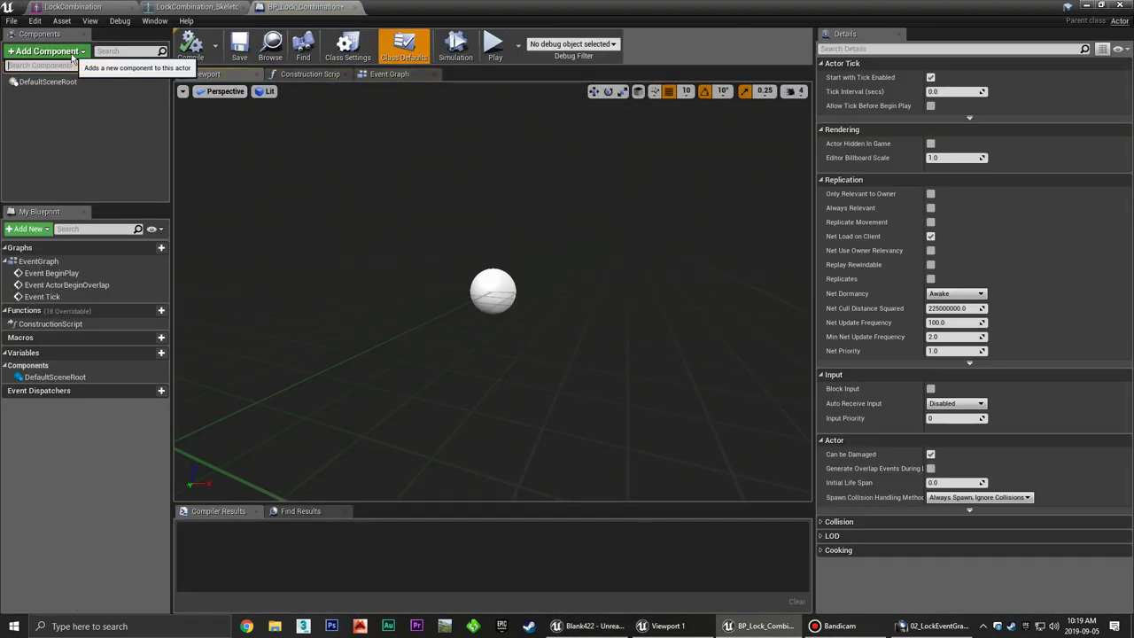
Add a Scene component named Root and make it the blueprint's root component.
left_click(78, 50)
type("scee")
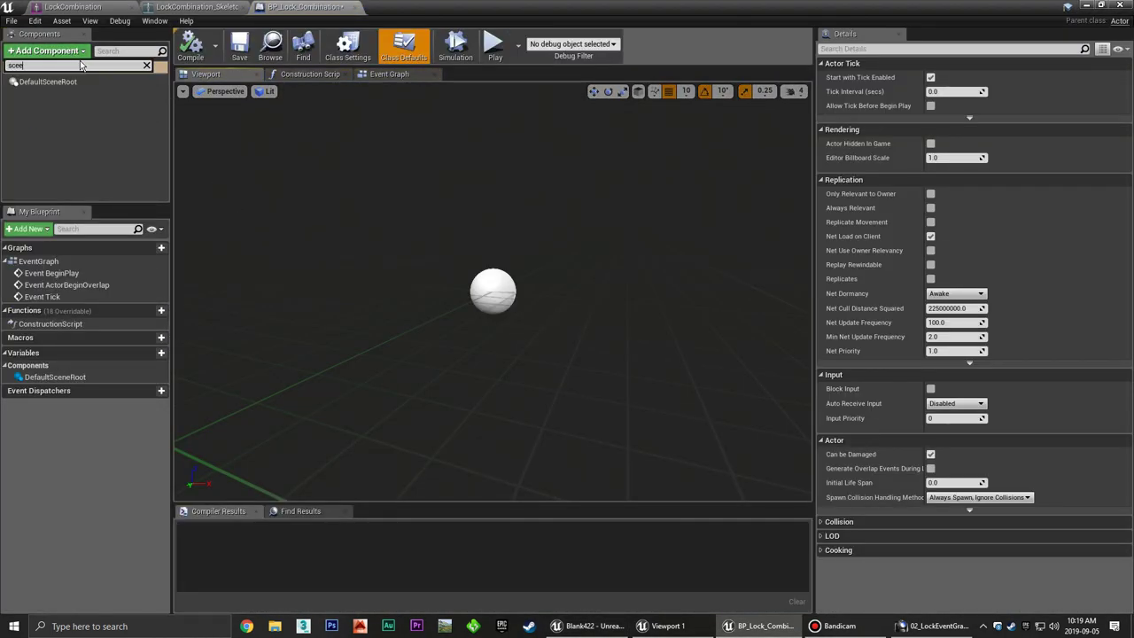
key("BackSpace")
key("BackSpace")
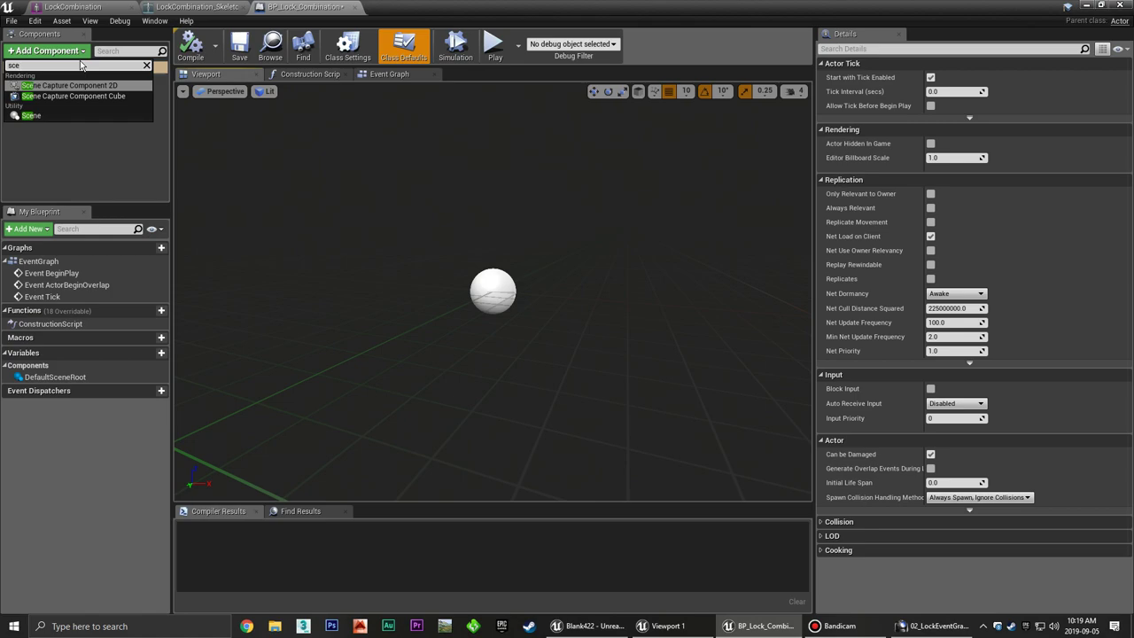
left_click(31, 115)
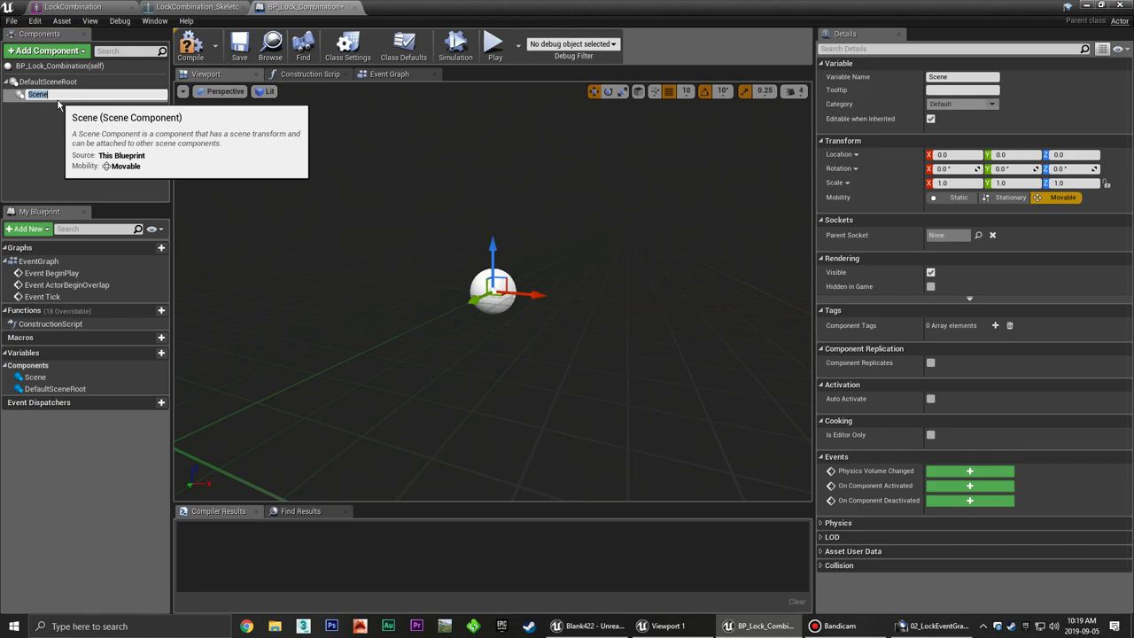
type("Root")
key("Return")
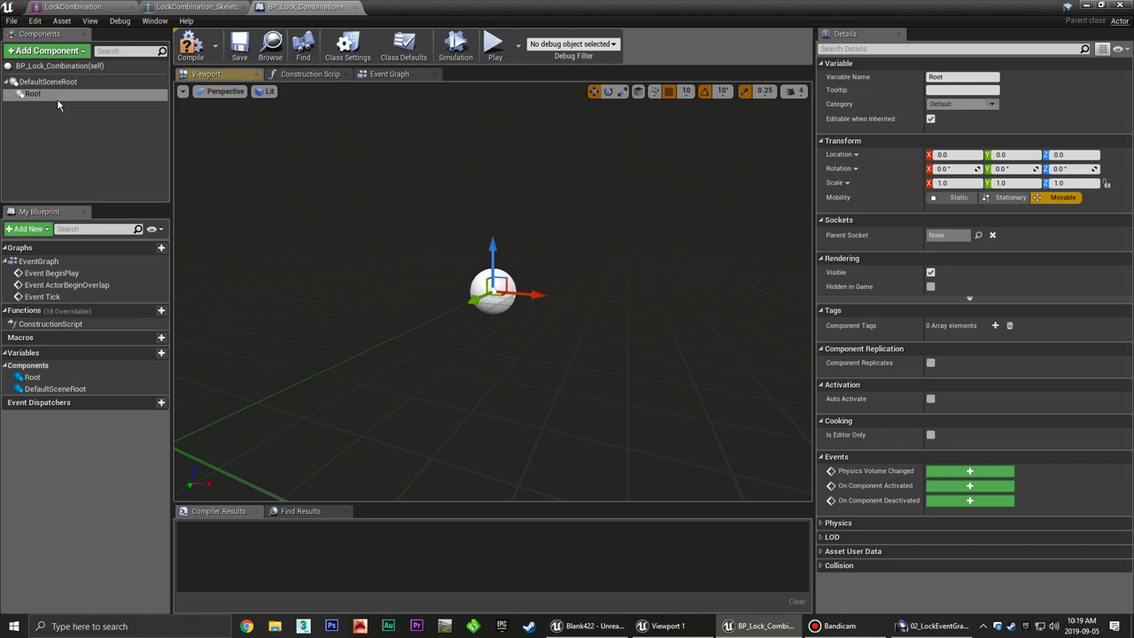
left_click_drag(57, 97, 36, 85)
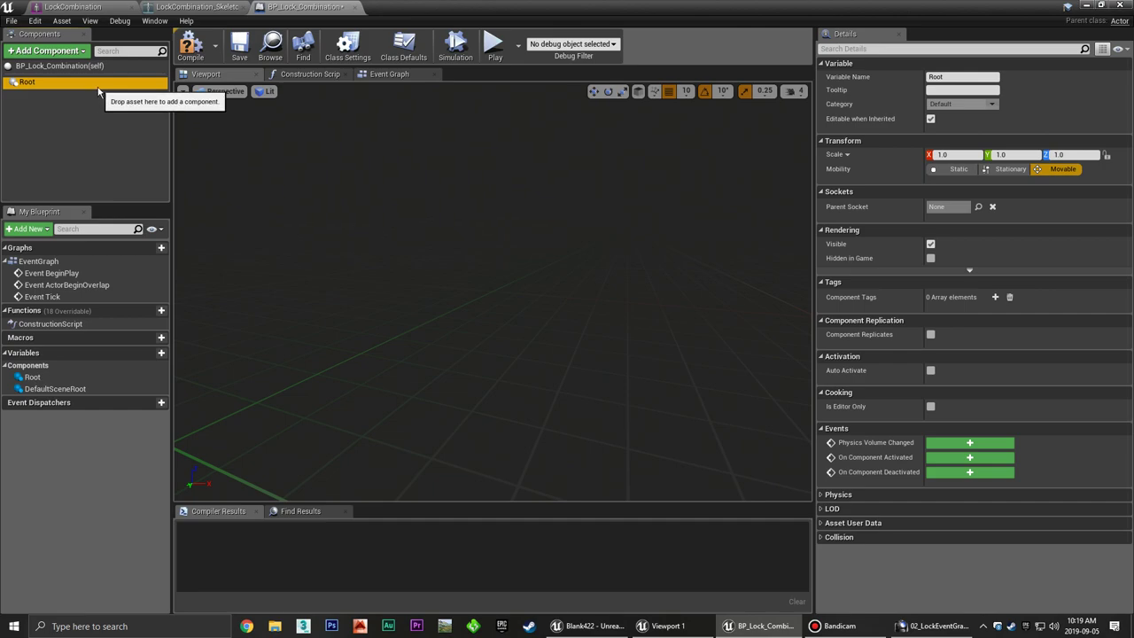
Add a Skeletal Mesh component named LockMesh beneath Root.
left_click(75, 52)
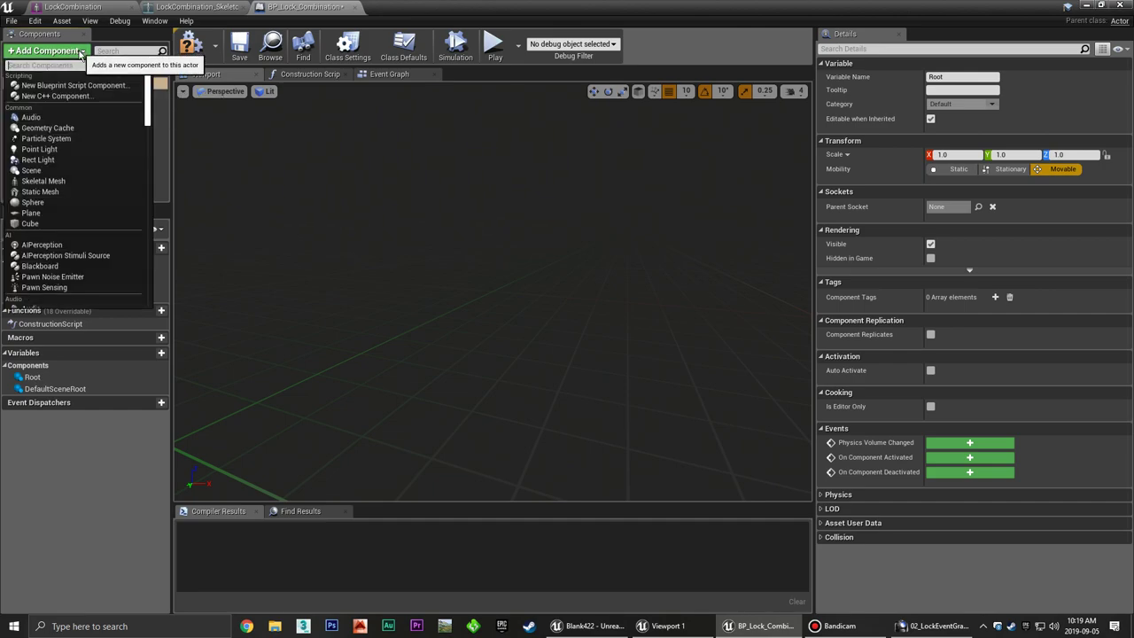
type("skel")
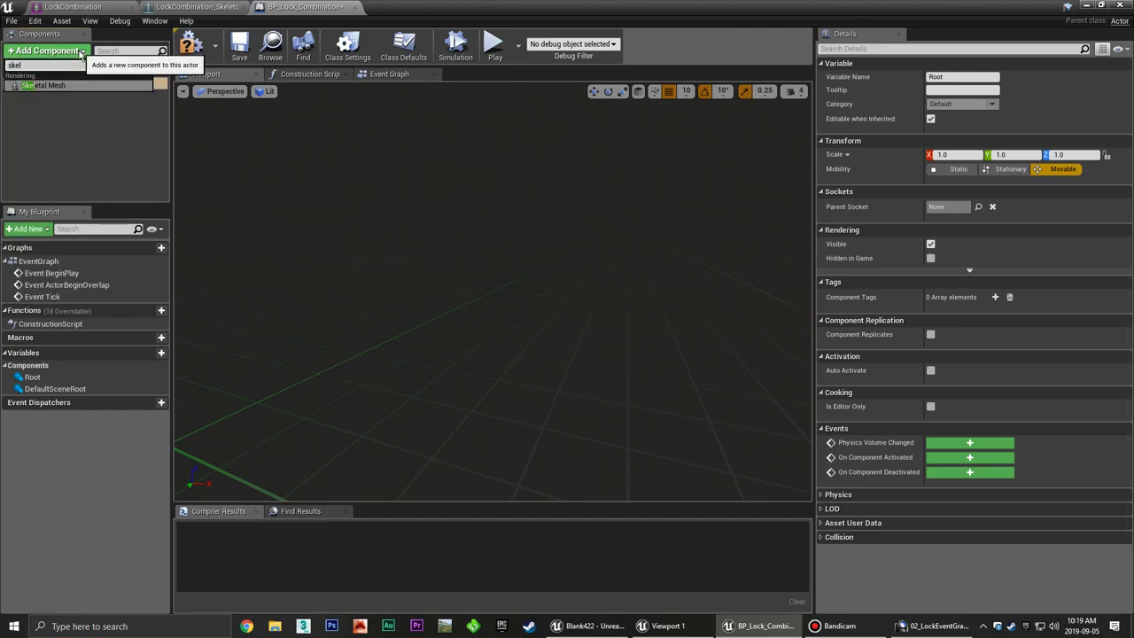
left_click(61, 84)
type("LockMesh")
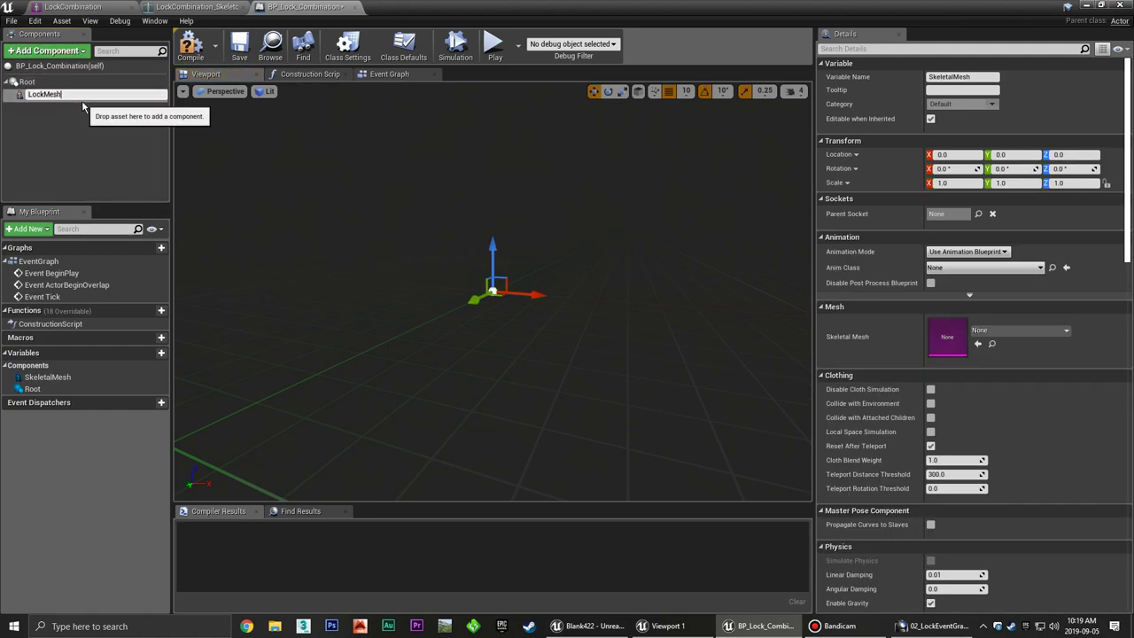
key("Return")
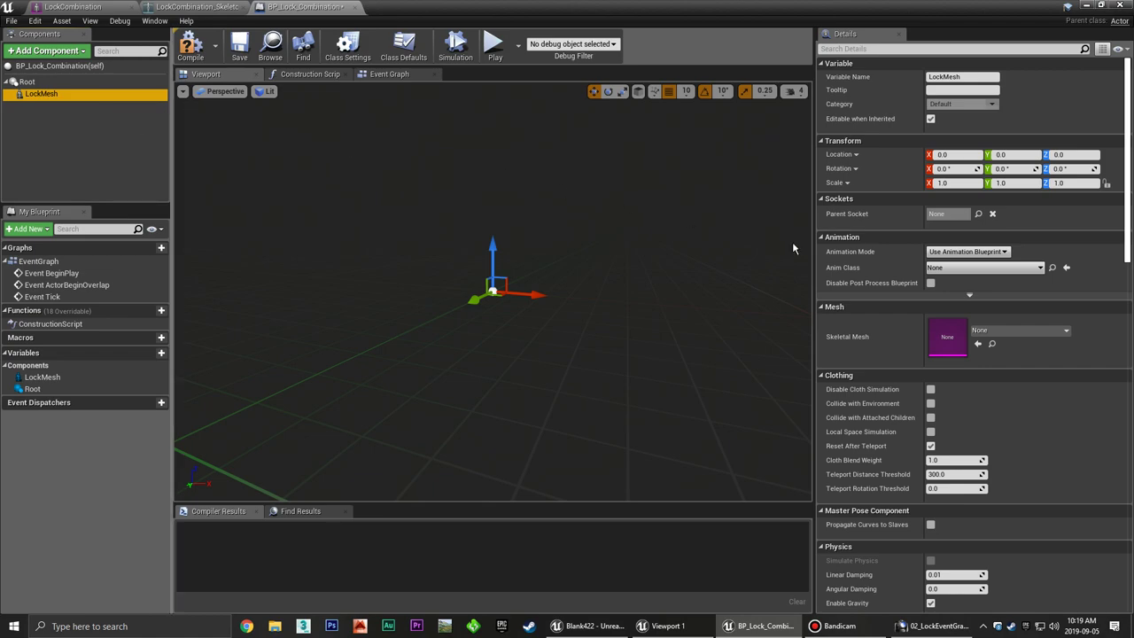
left_click(1019, 331)
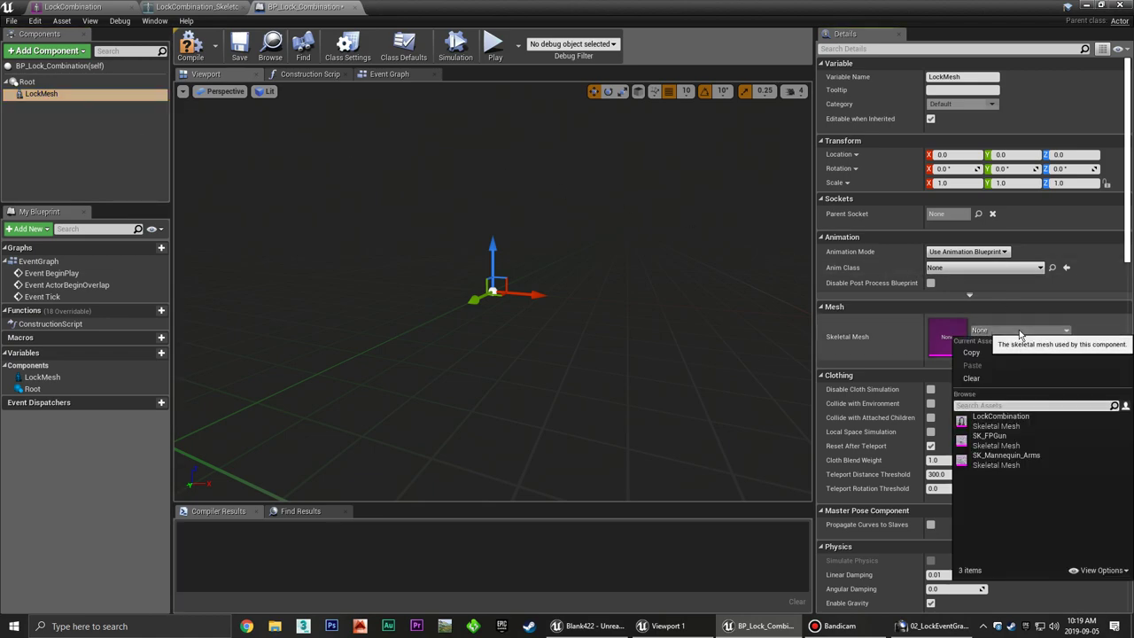
Set LockMesh's Skeletal Mesh to LockCombination, inspect the lock up close, then minimize the blueprint editor.
left_click(1014, 422)
left_click(64, 82)
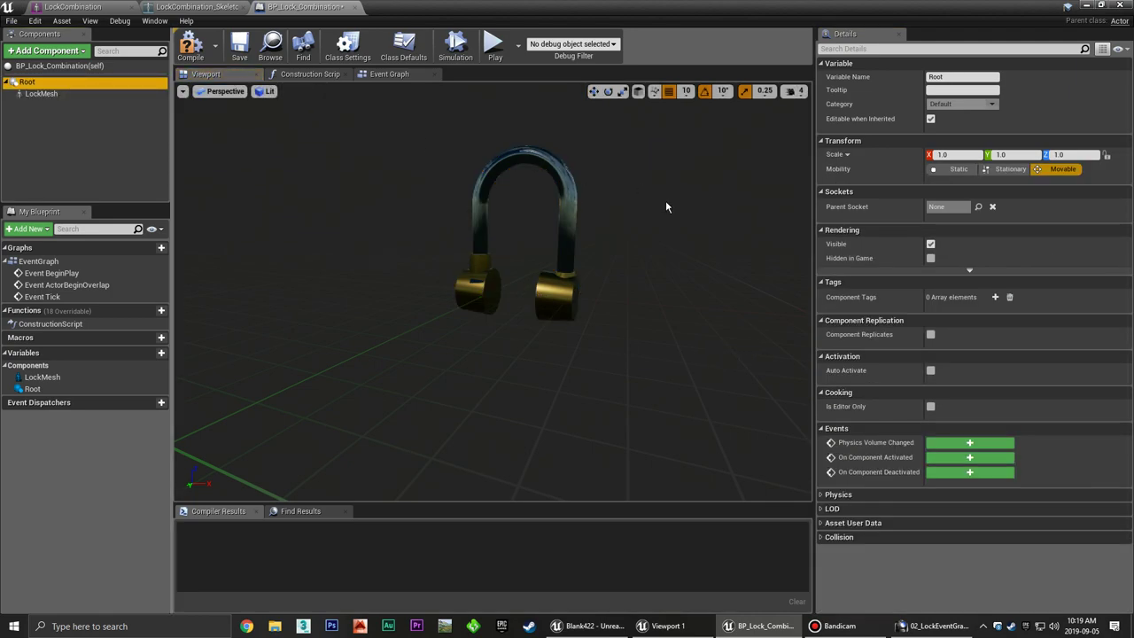
left_click(50, 93)
left_click(52, 87)
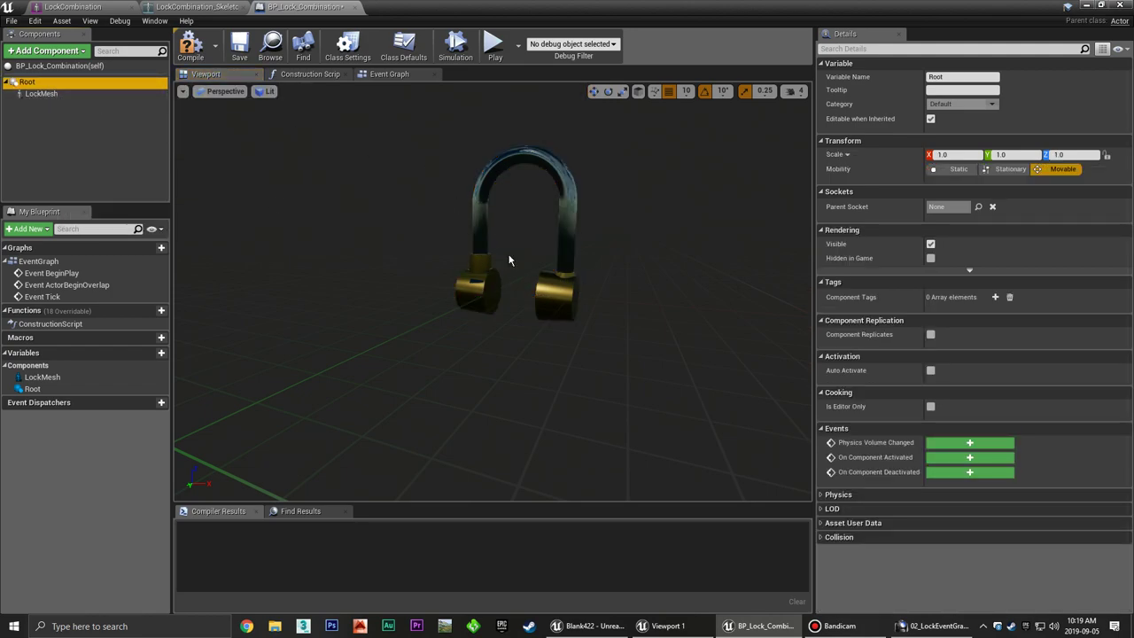
mouse_move(493, 258)
left_mouse_down()
mouse_move(493, 212)
mouse_move(493, 240)
left_mouse_up()
left_click(41, 93)
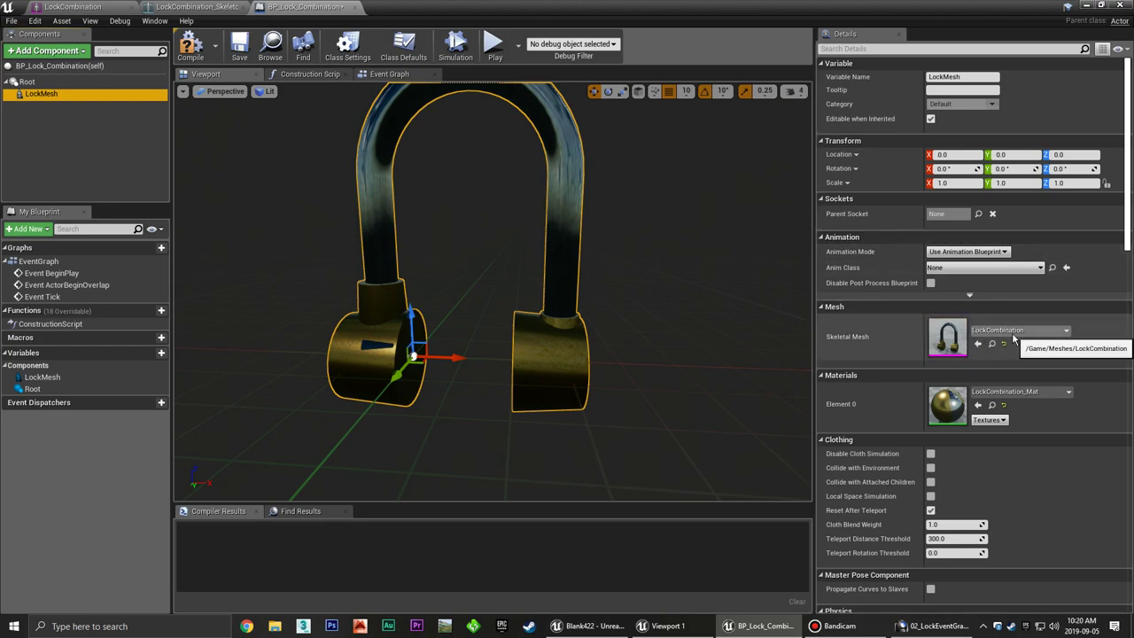
left_click(1086, 6)
left_click(343, 191)
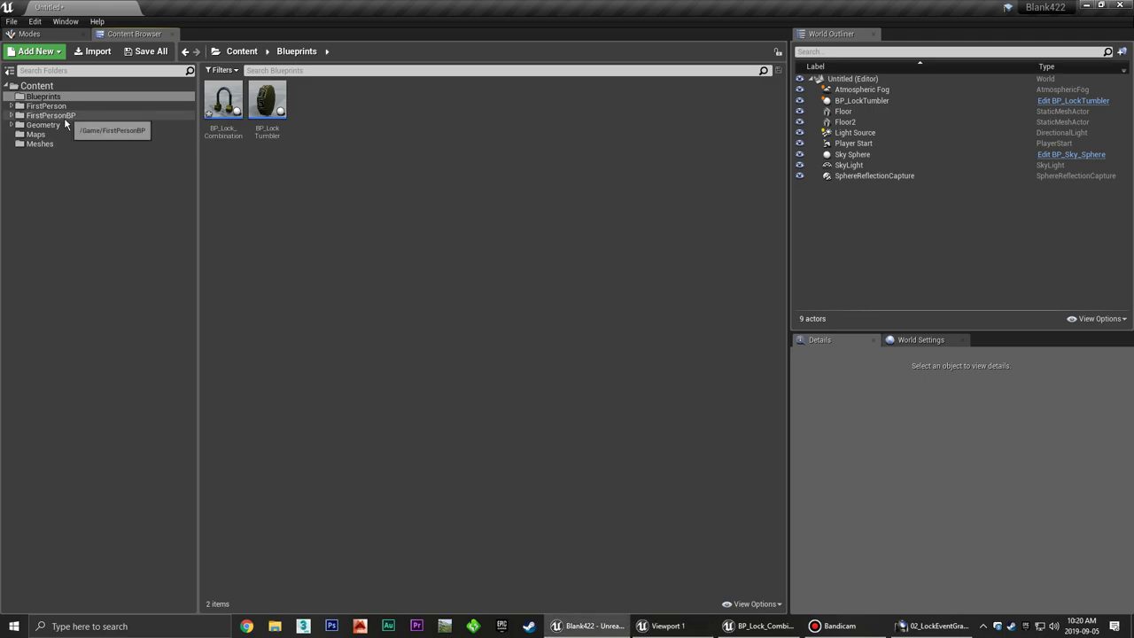
Create an Anim Blueprint from the LockCombination mesh in the Meshes folder.
left_click(45, 144)
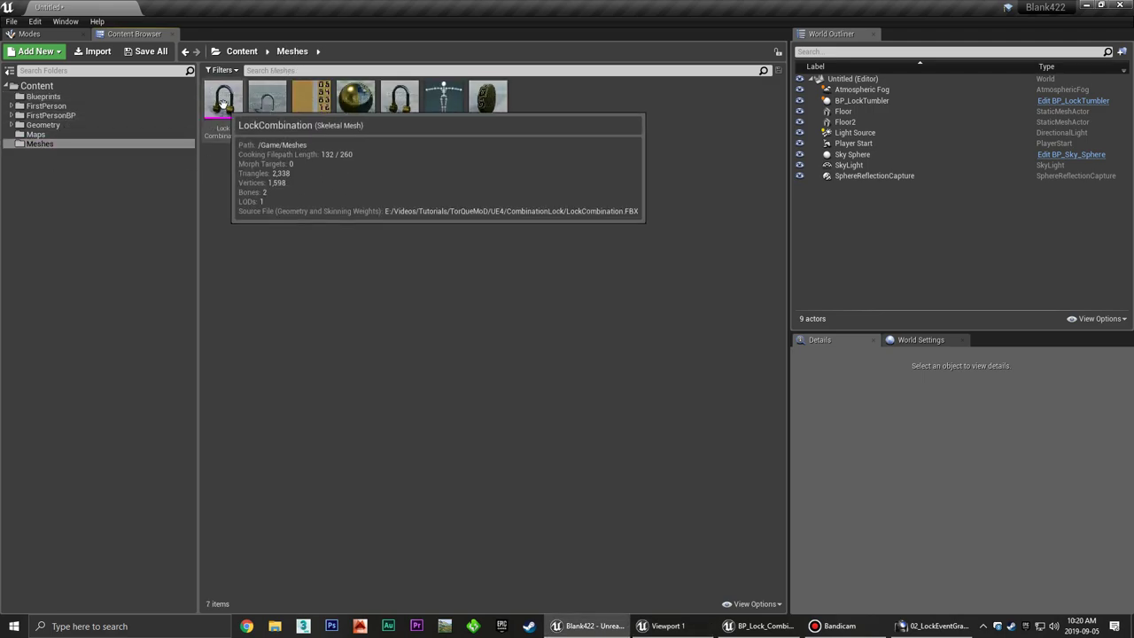
right_click(225, 108)
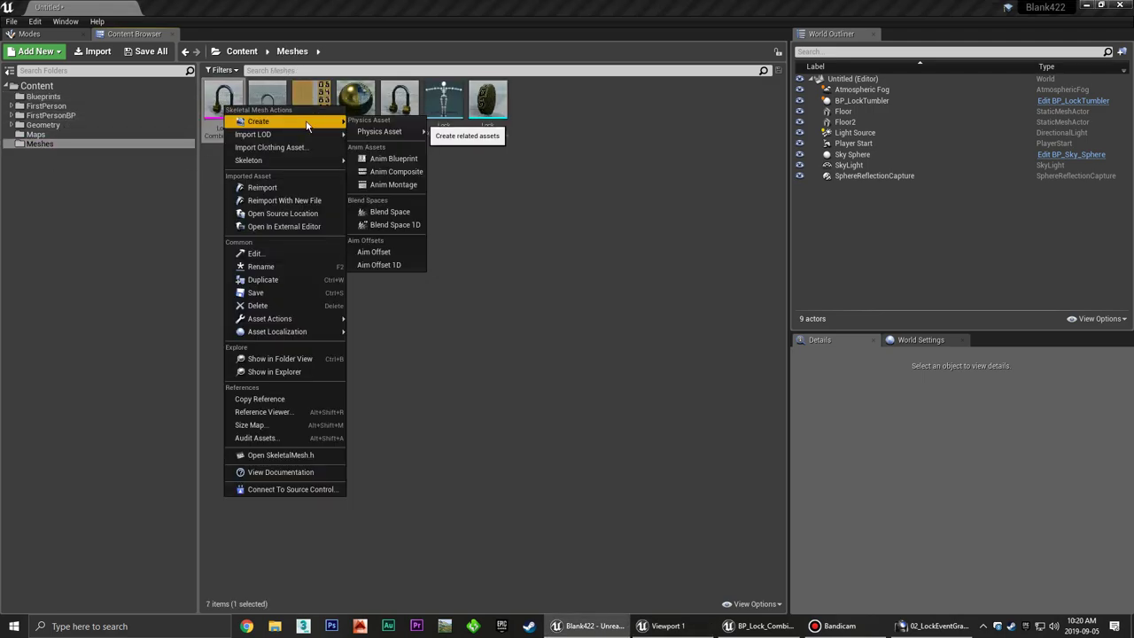
left_click(224, 92)
right_click(230, 99)
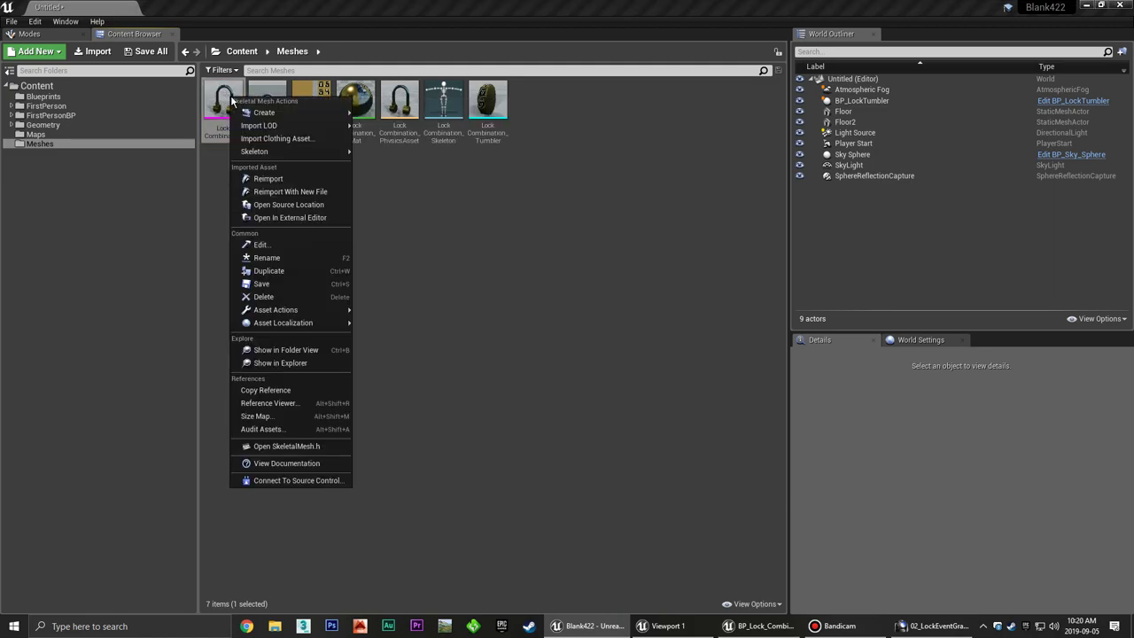
mouse_move(277, 113)
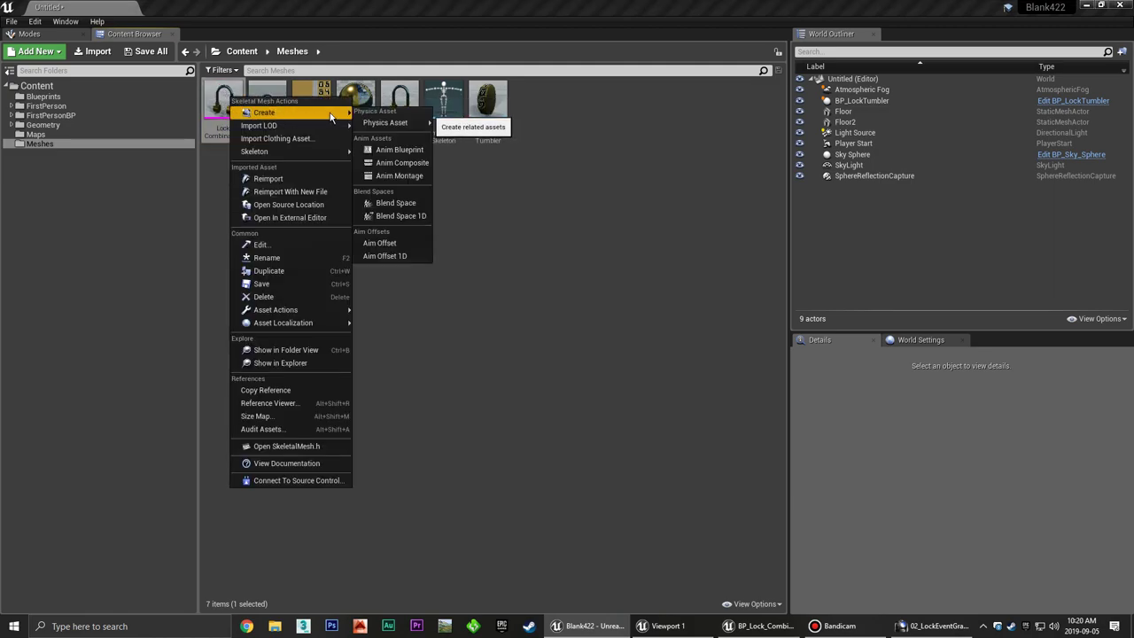
left_click(409, 150)
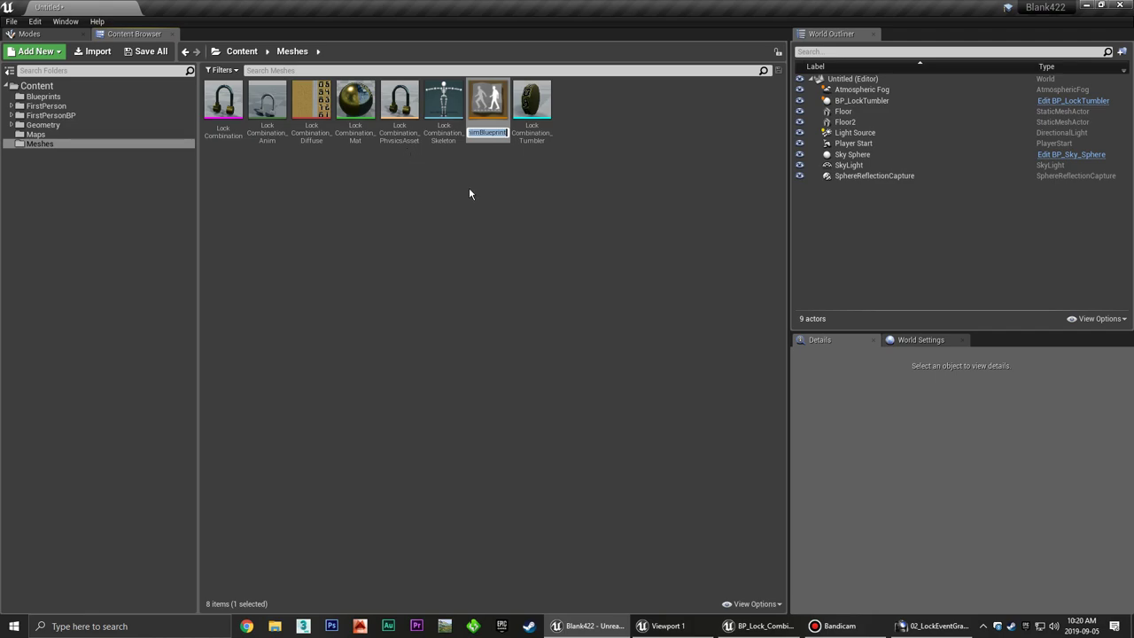
Name the new asset LockCombination_AnimBlueprint, open it, then minimize its editor.
key("Home")
key("Right")
key("Right")
key("Right")
key("Right")
key("Right")
key("Right")
key("Right")
key("BackSpace")
key("BackSpace")
key("BackSpace")
key("BackSpace")
key("BackSpace")
key("BackSpace")
key("BackSpace")
key("BackSpace")
key("BackSpace")
key("Return")
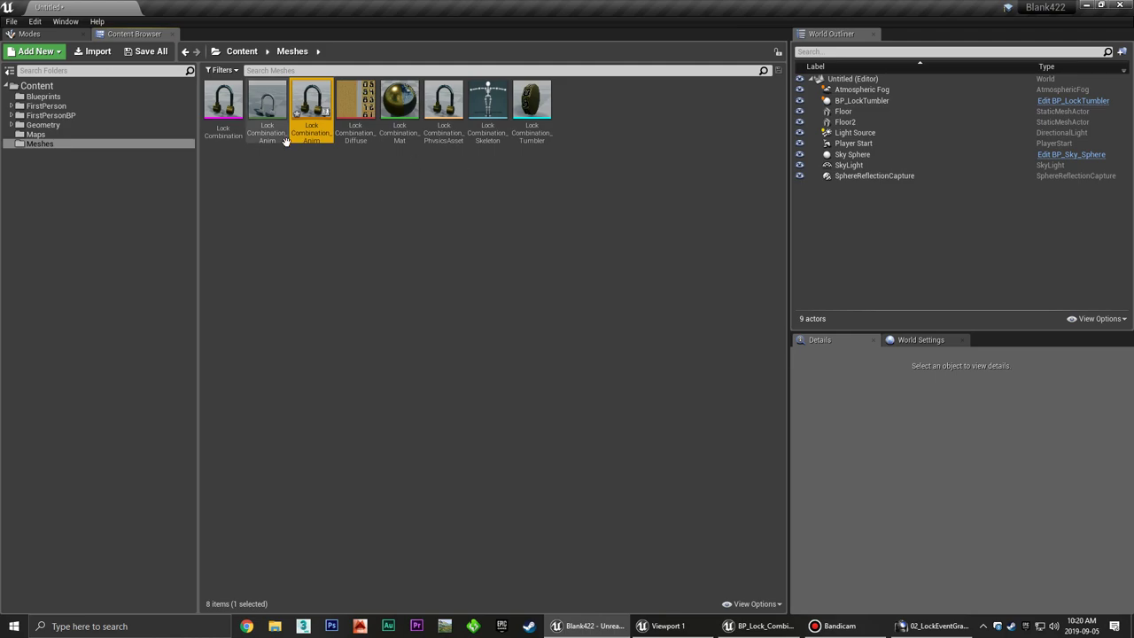
double_click(311, 102)
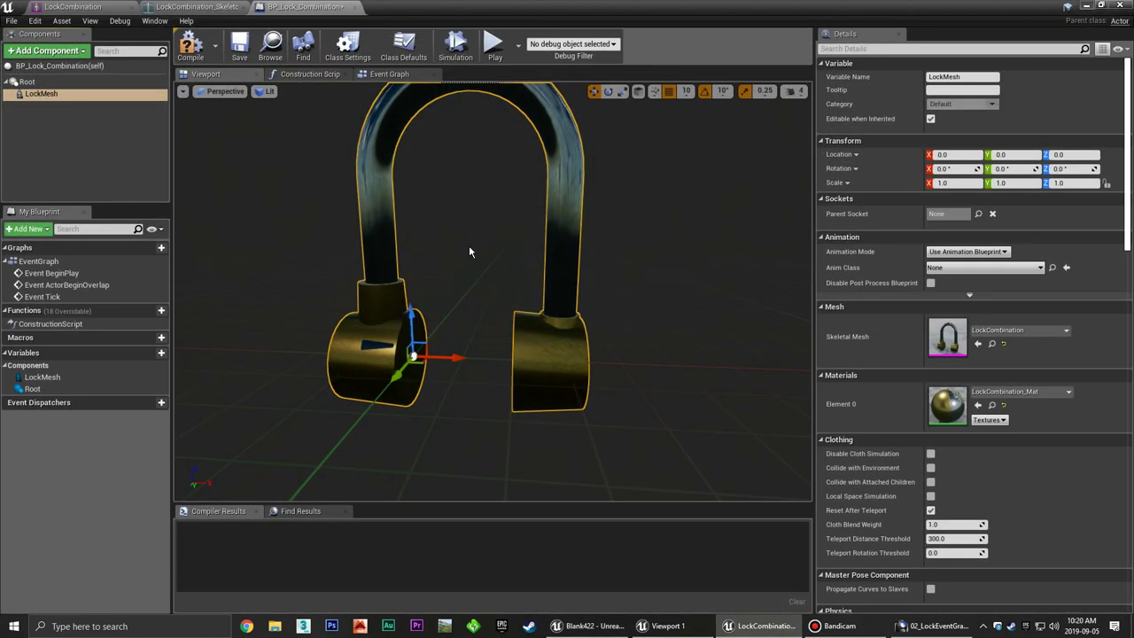
left_click(1086, 4)
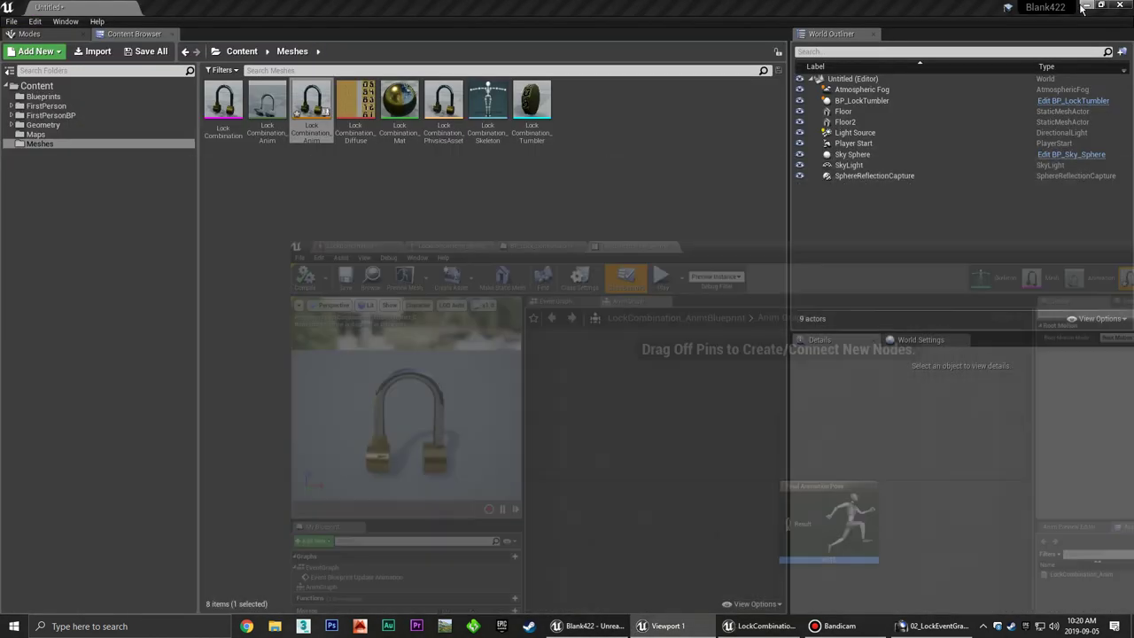
Import LockCombination_closed, _open and _unlock FBX files into /Game/Meshes.
right_click(382, 182)
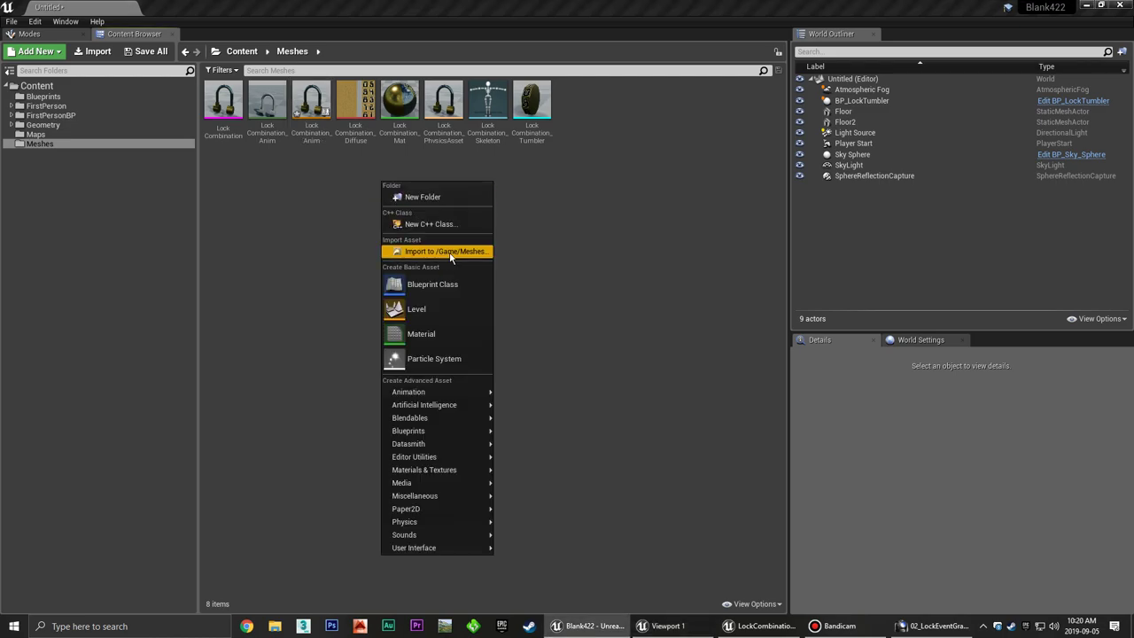
left_click(450, 253)
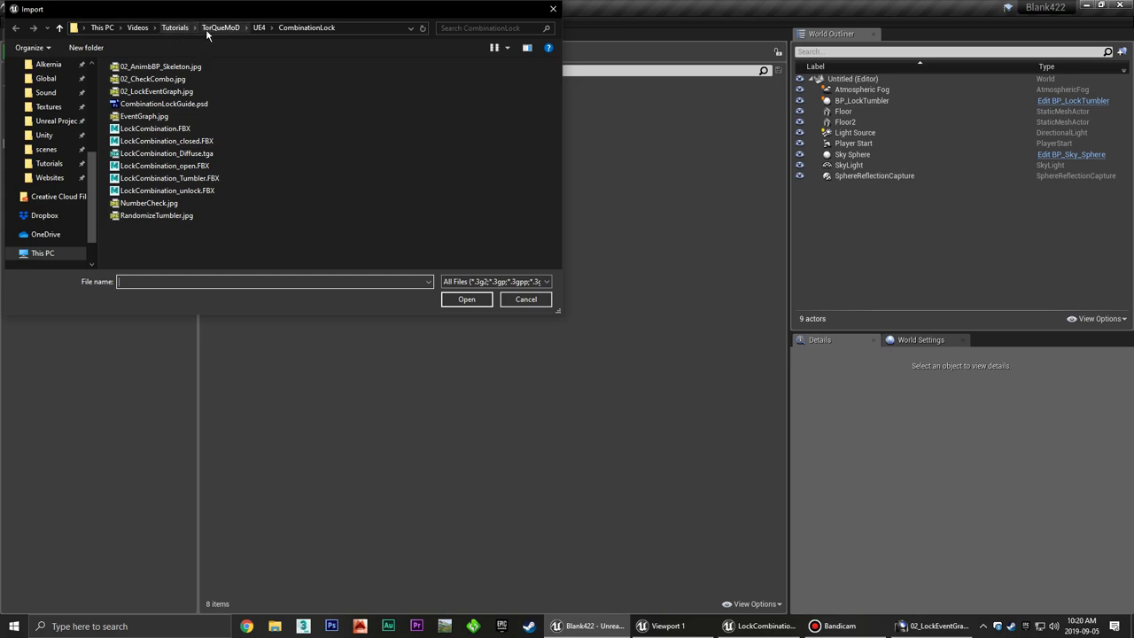
left_click(207, 142)
left_click(204, 168, "ctrl")
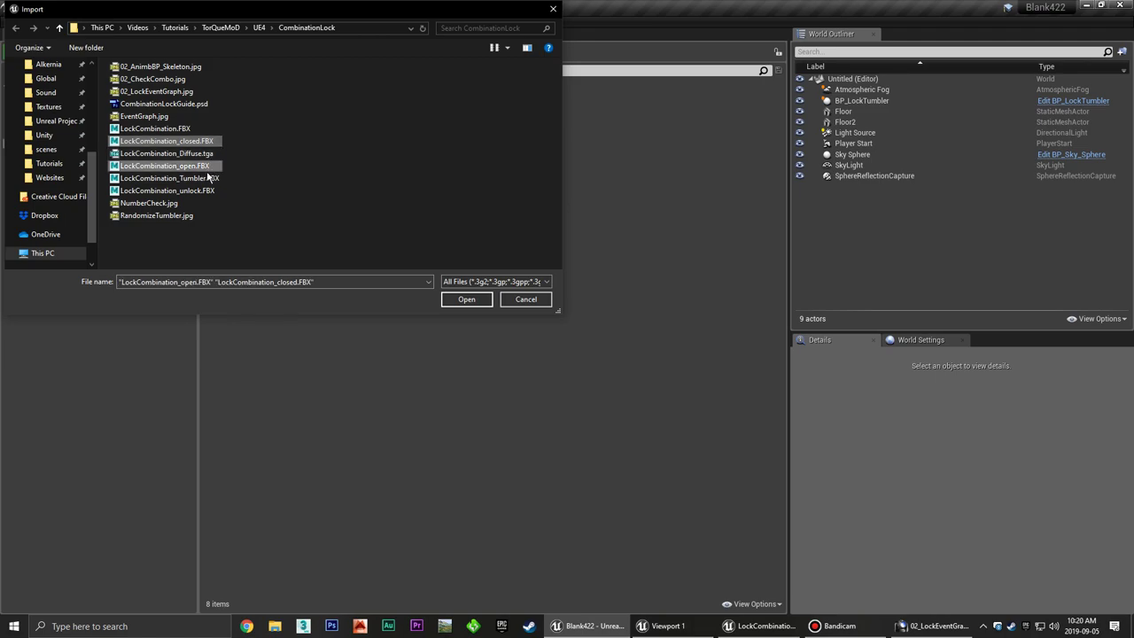
left_click(210, 192, "ctrl")
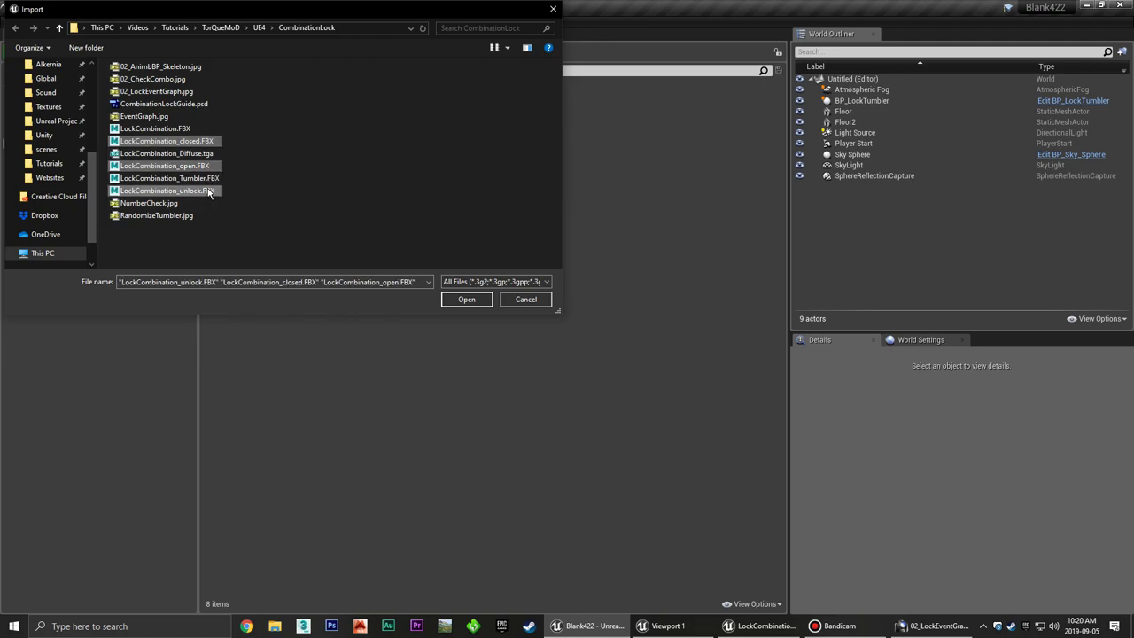
left_click(482, 300)
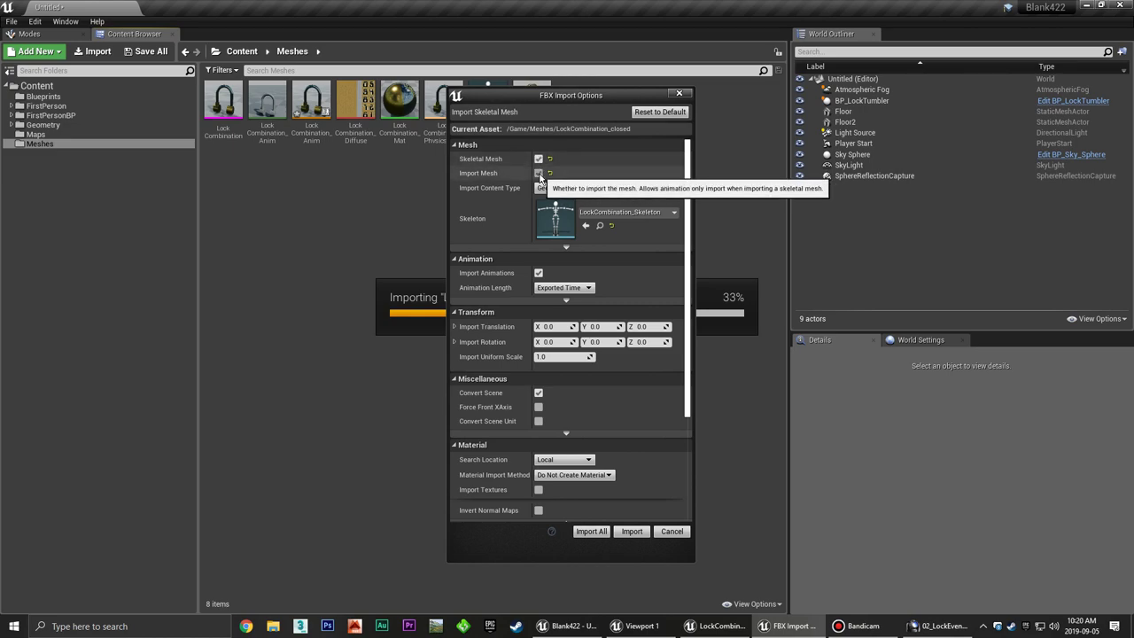
Import all three FBX files as animations only, using LockCombination_Skeleton.
left_click(538, 174)
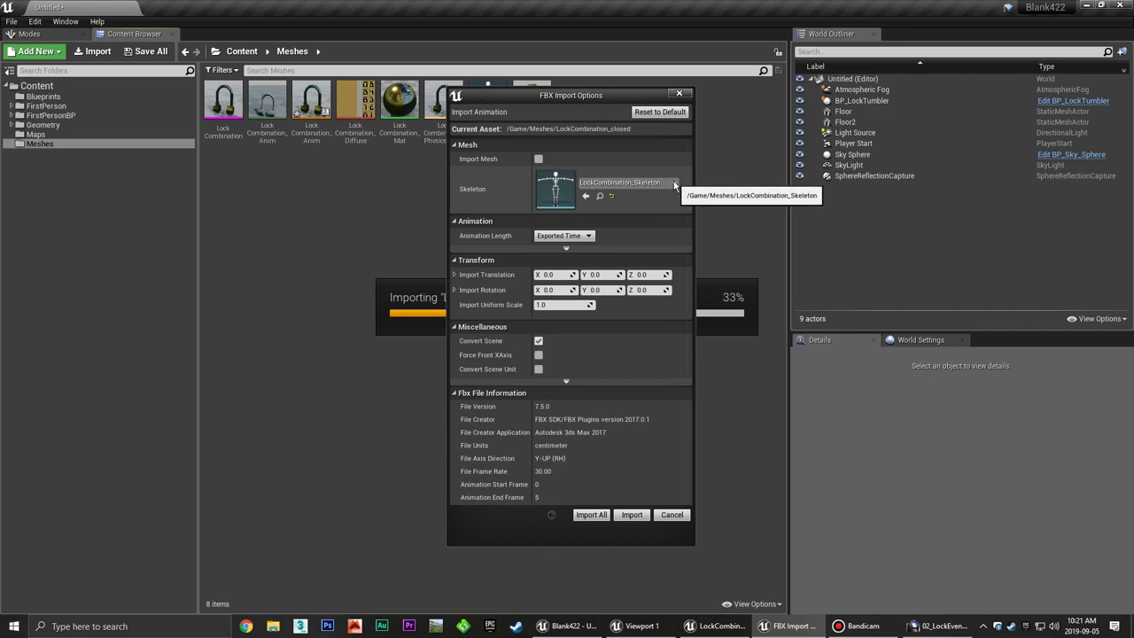
left_click(674, 183)
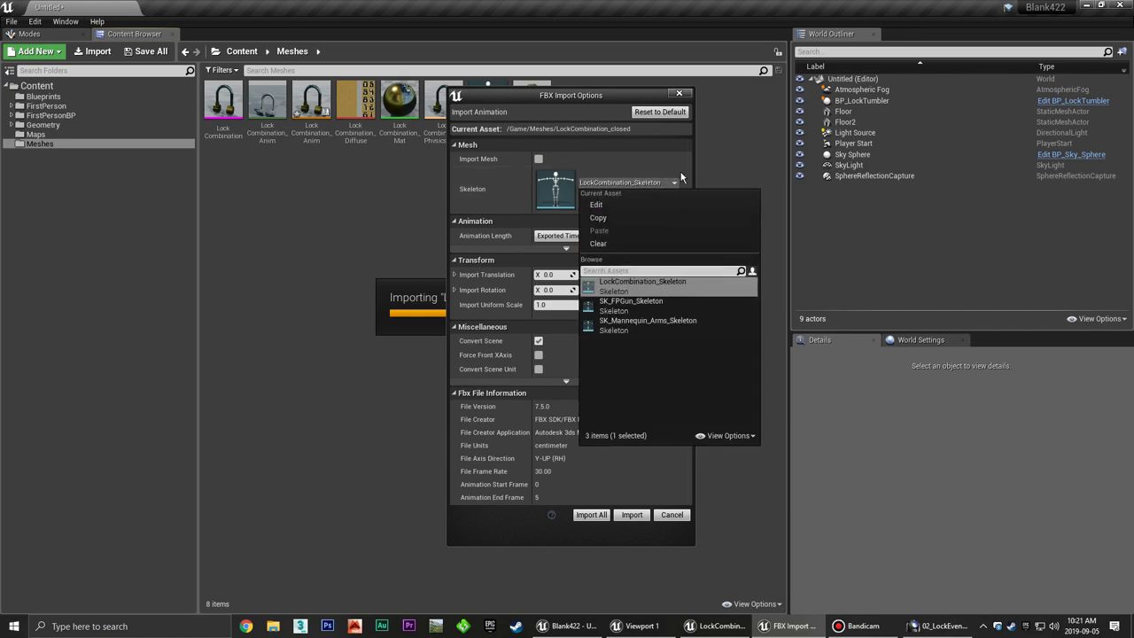
left_click(676, 183)
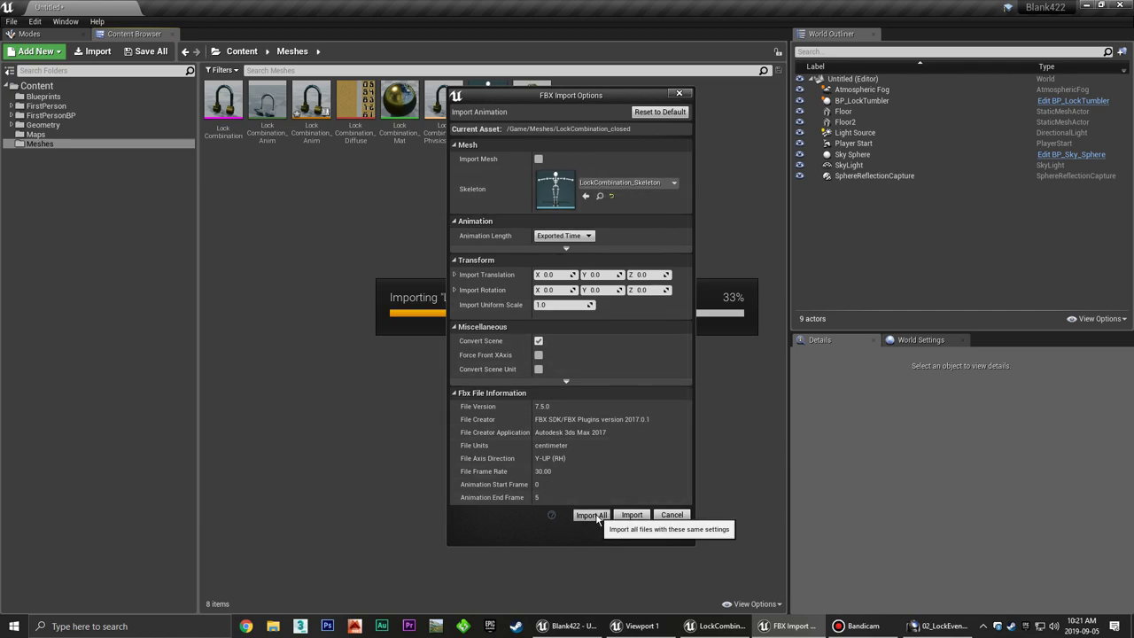
left_click(592, 515)
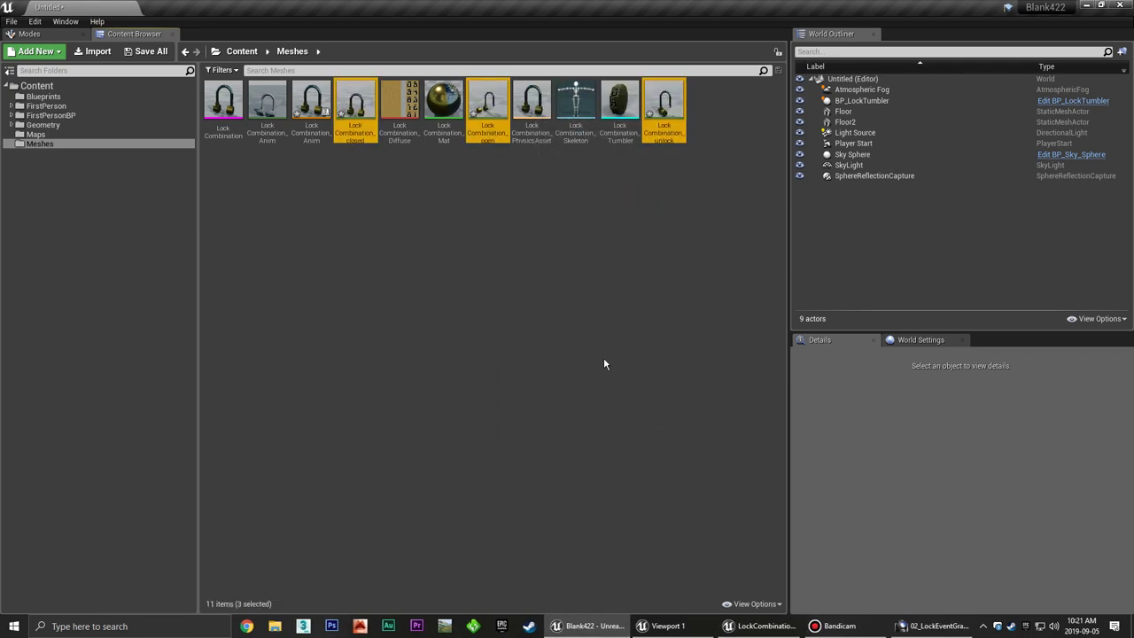
Save the three new lock animations and open the LockCombination skeletal mesh.
right_click(490, 102)
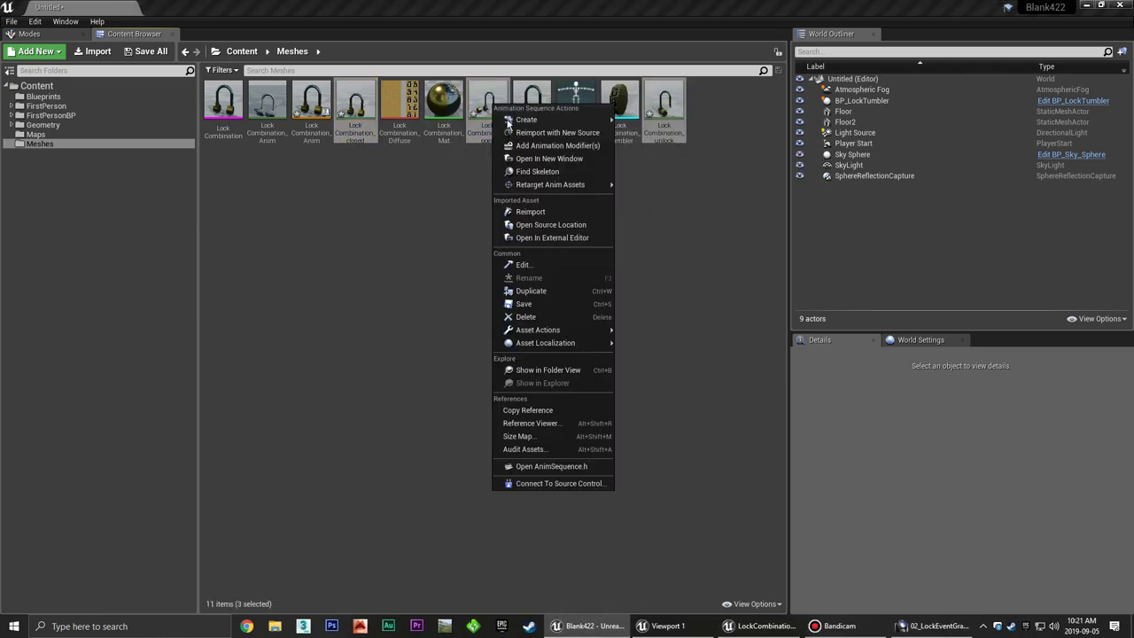
left_click(547, 306)
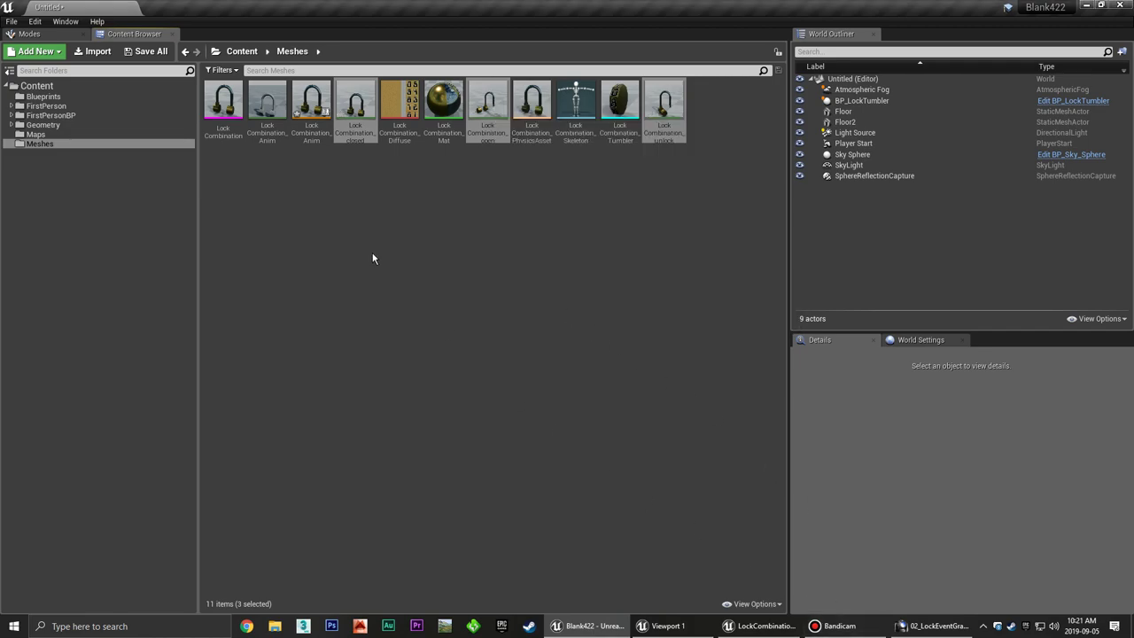
double_click(223, 114)
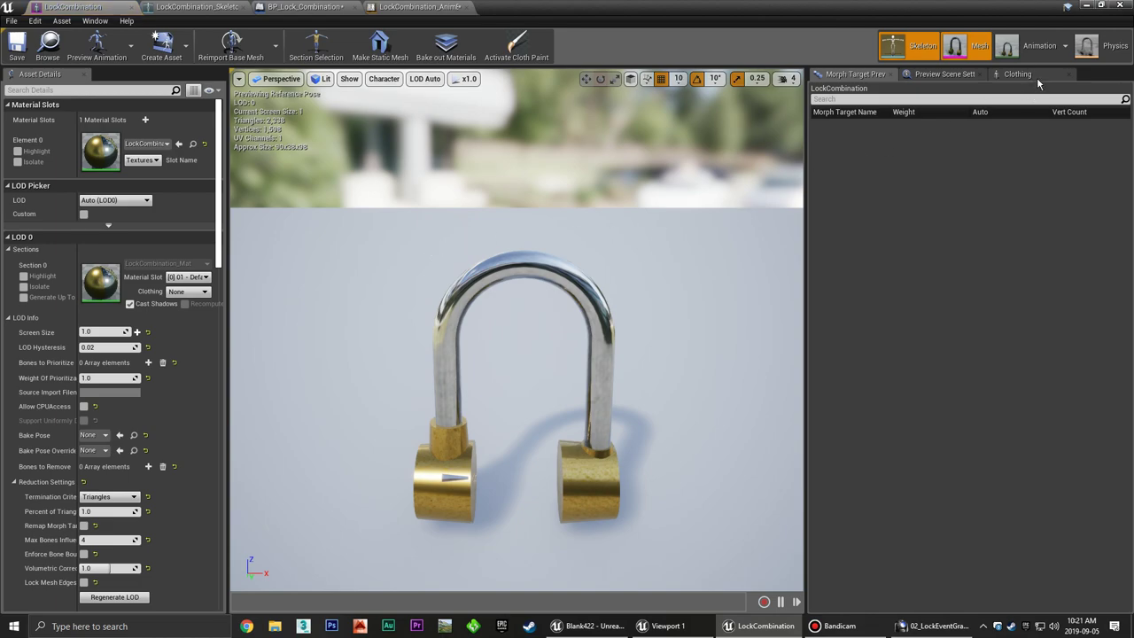
In Animation mode, preview LockCombination_open, _closed, _open again, then _unlock on the lock mesh.
left_click(1039, 58)
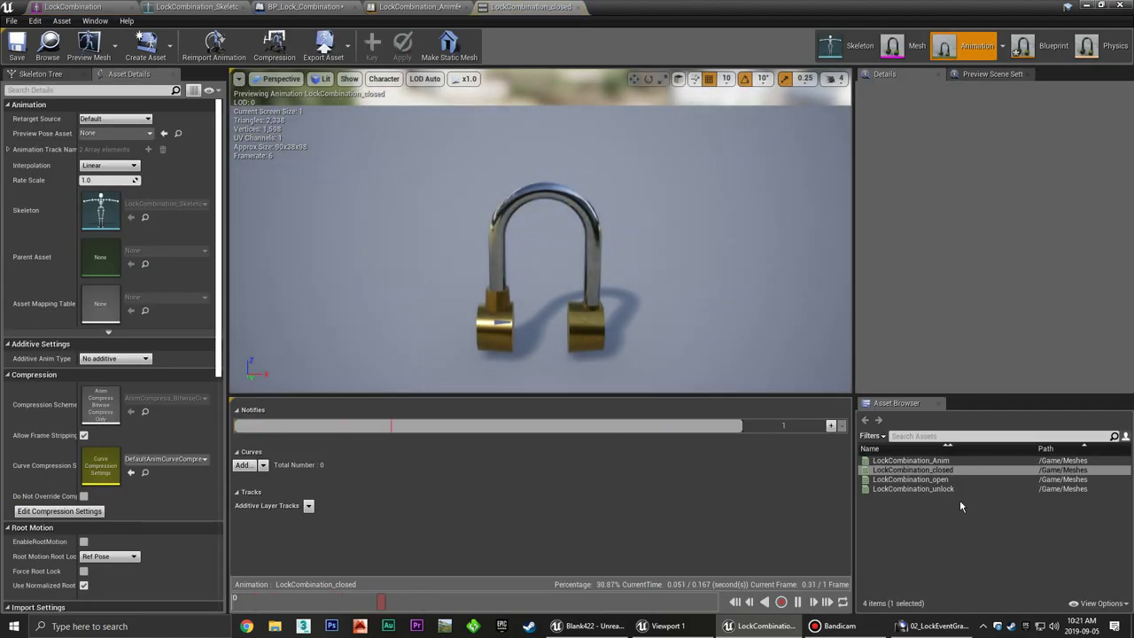
left_click(945, 479)
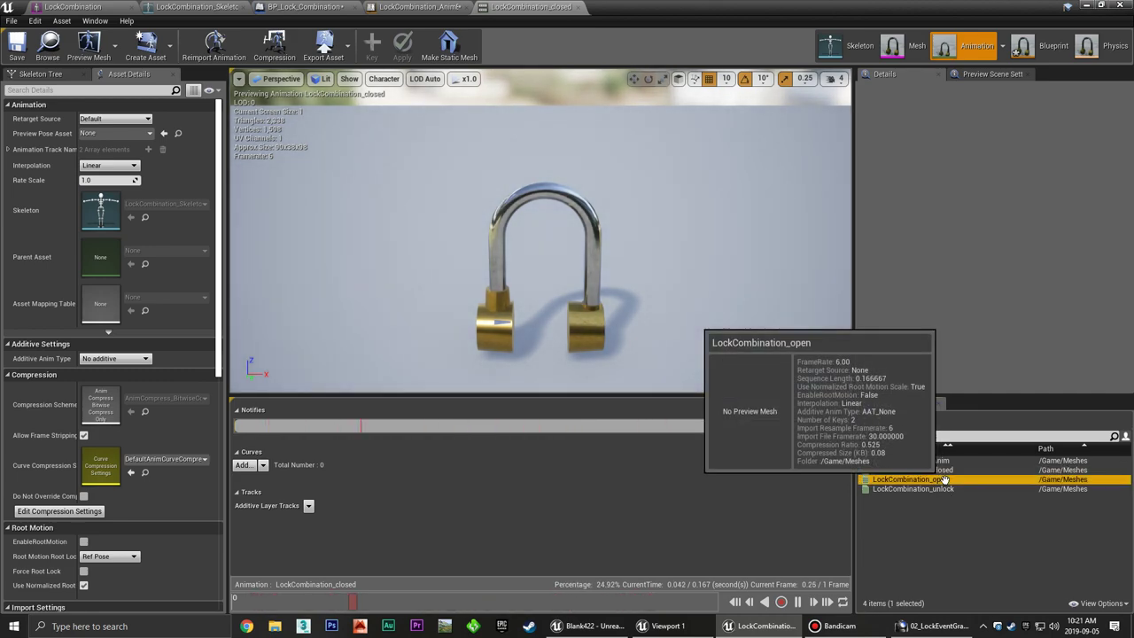
left_click(946, 470)
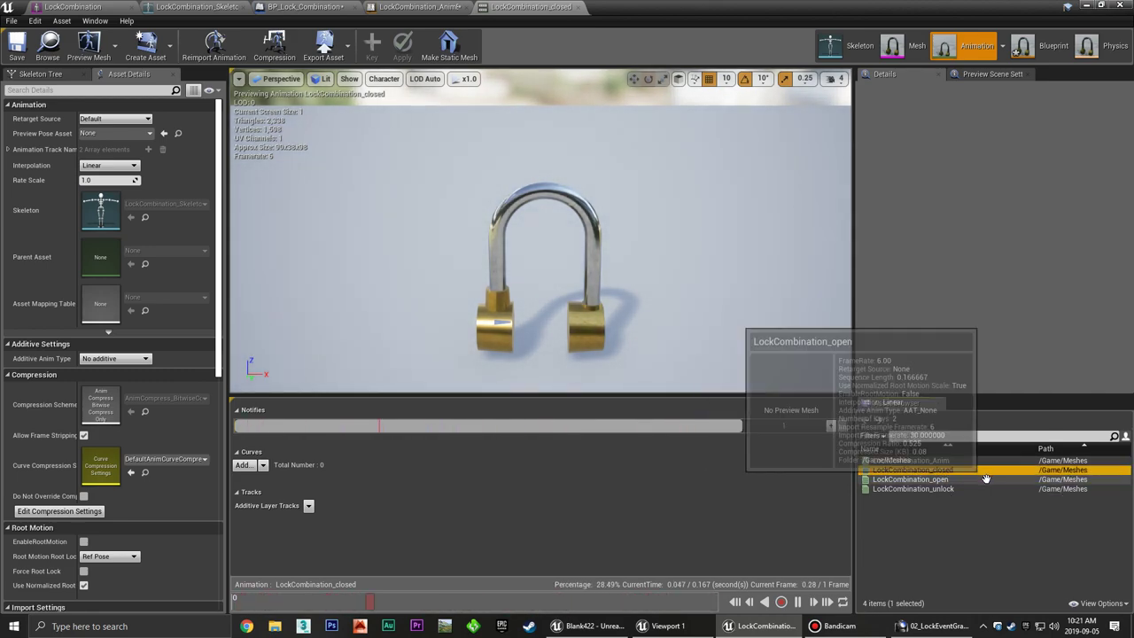
left_click(941, 479)
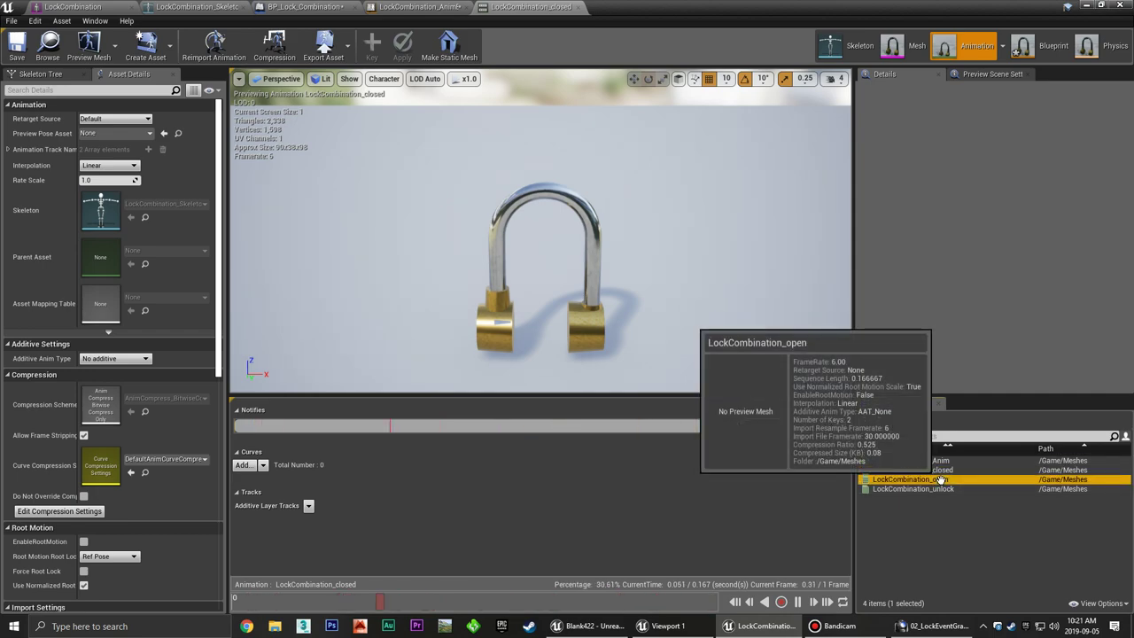
left_click(950, 490)
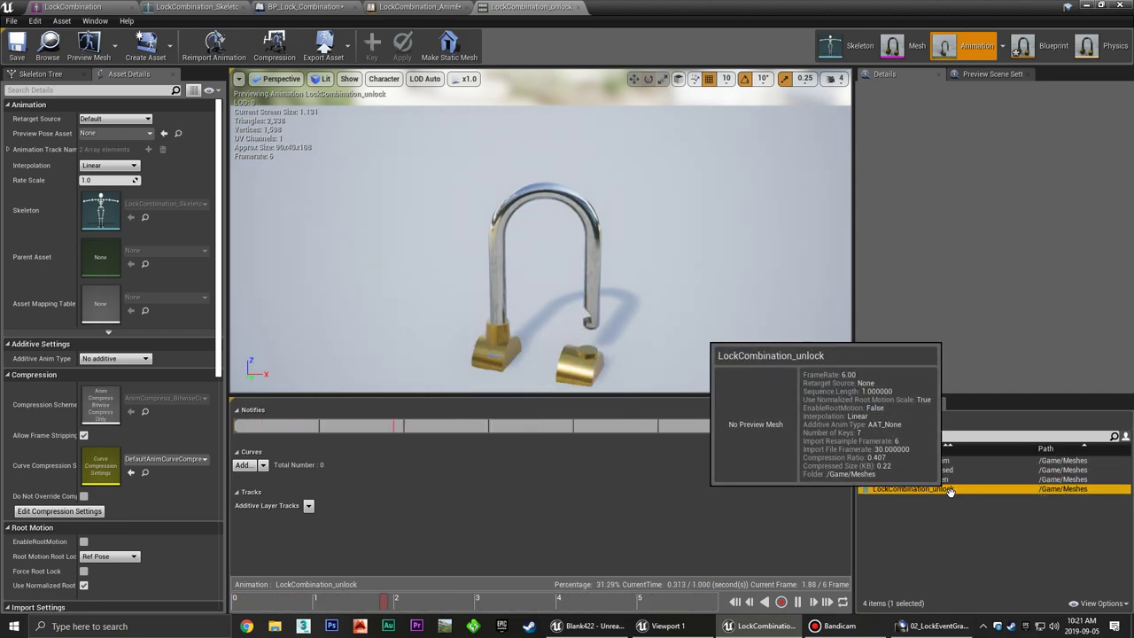
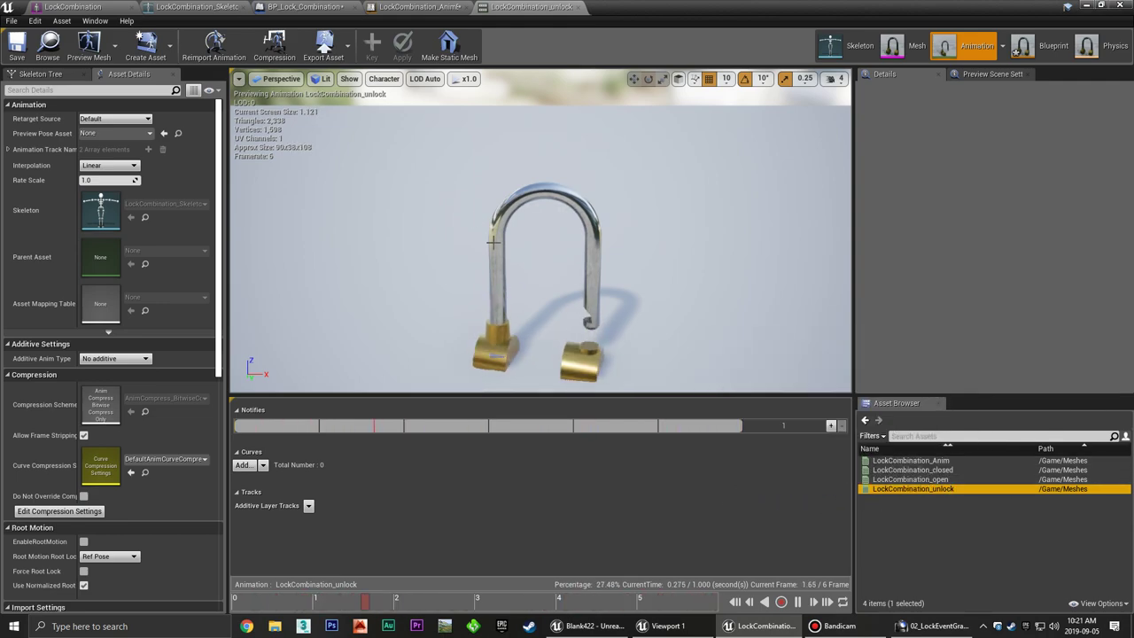
Close the unlock animation preview and delete Try Get Pawn Owner from the Event Graph.
left_click(579, 8)
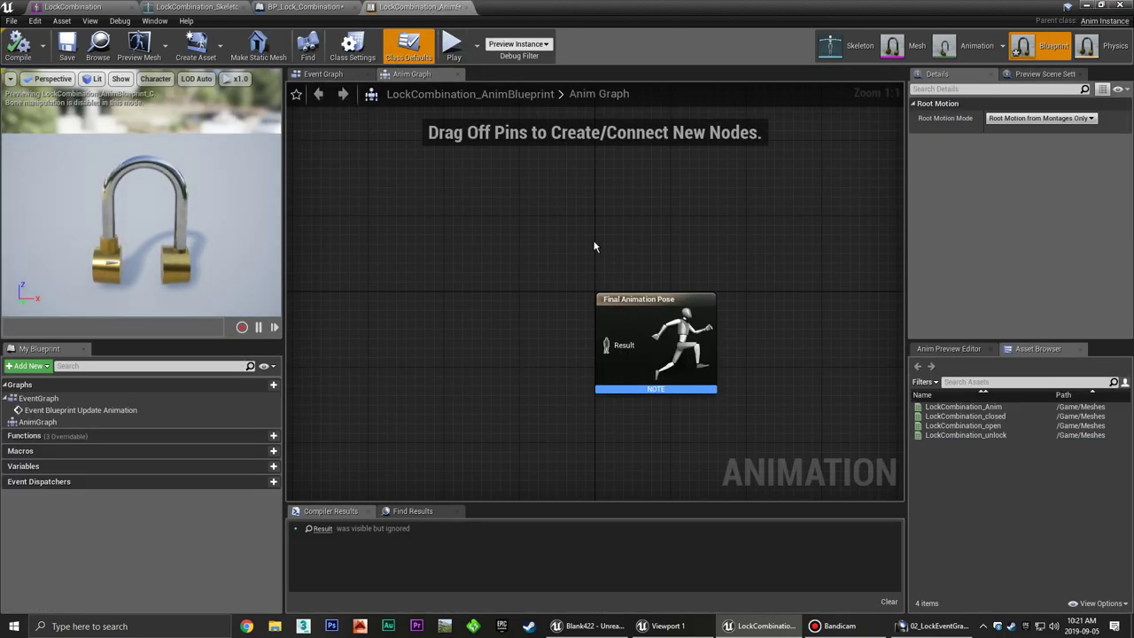
right_click_drag(595, 245, 478, 225)
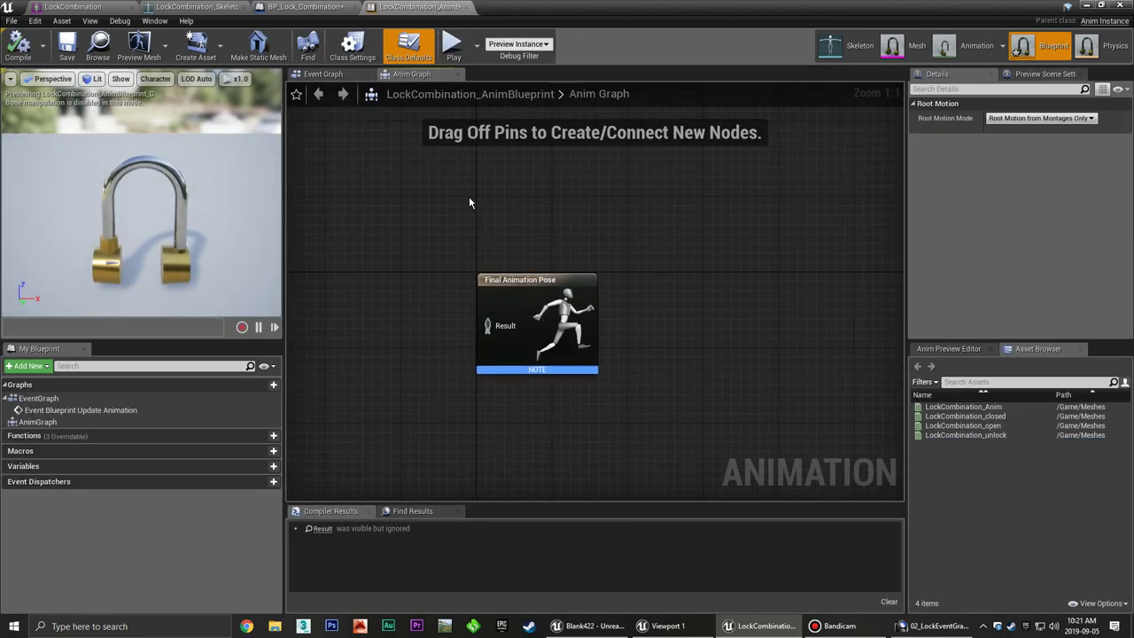
left_click(335, 75)
right_click_drag(562, 311, 402, 287)
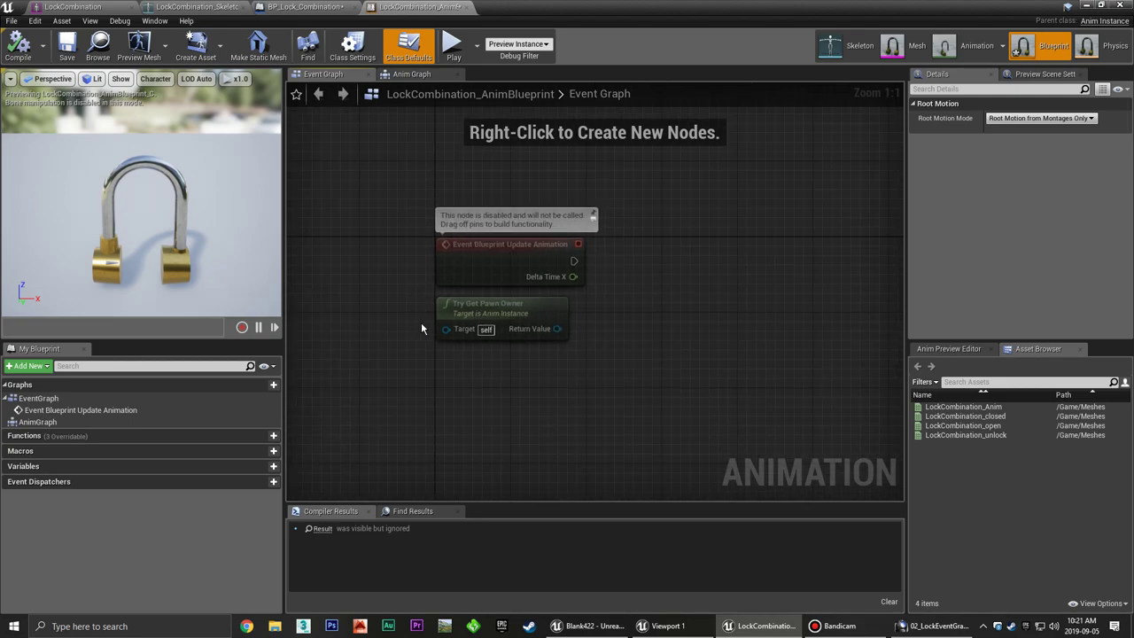
left_click(479, 329)
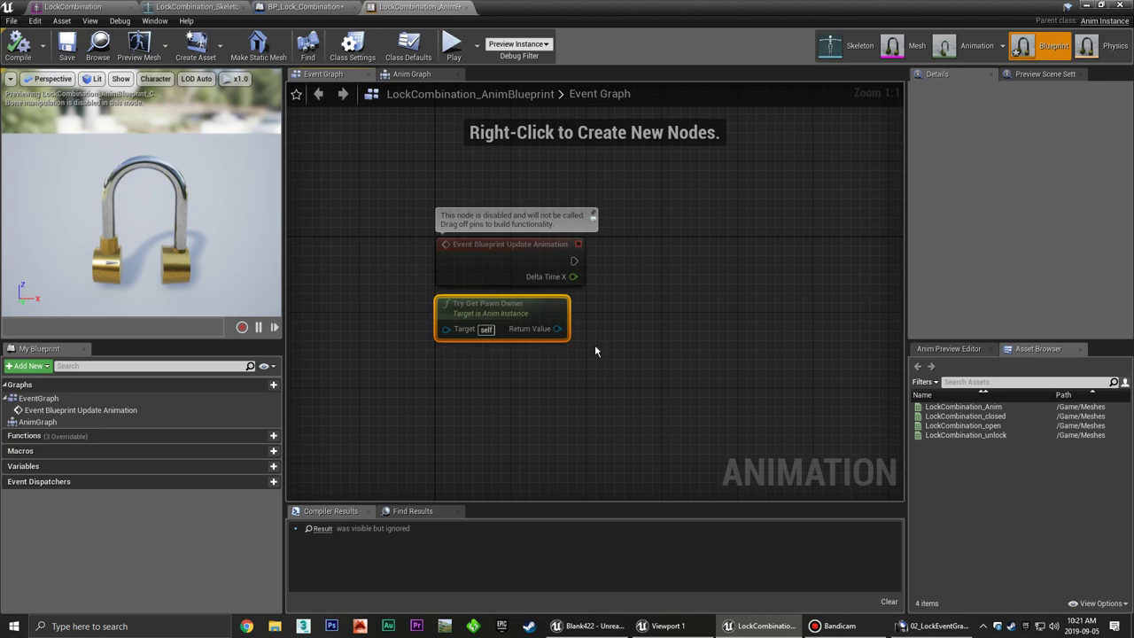
key("Delete")
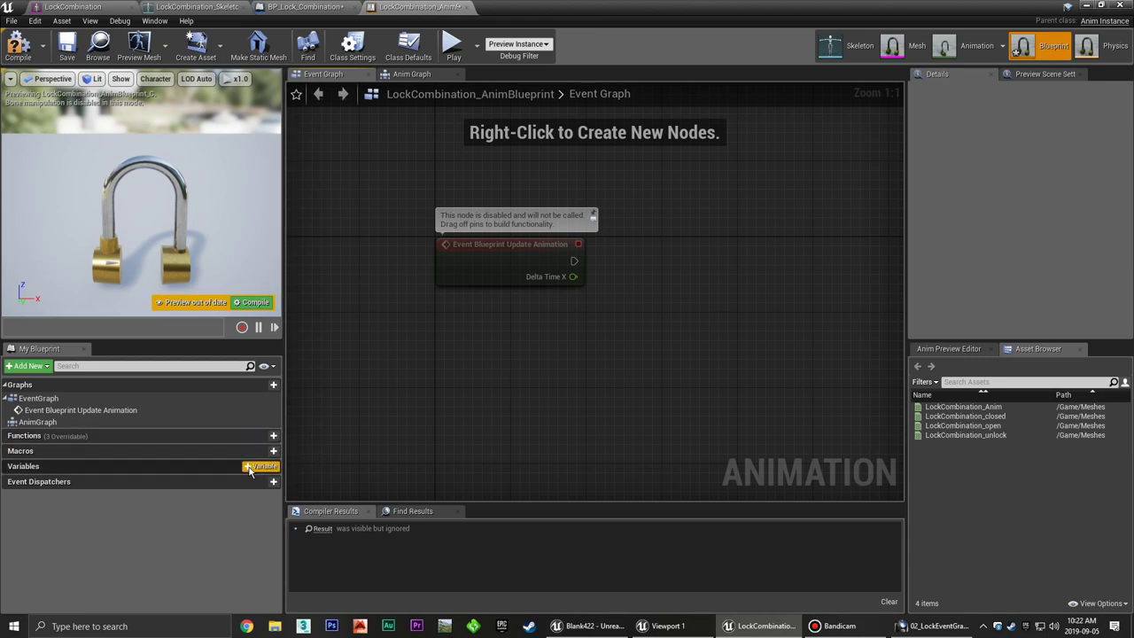
Add a Get Owning Actor node feeding a Cast To BP_Lock_Combination node.
right_click(448, 323)
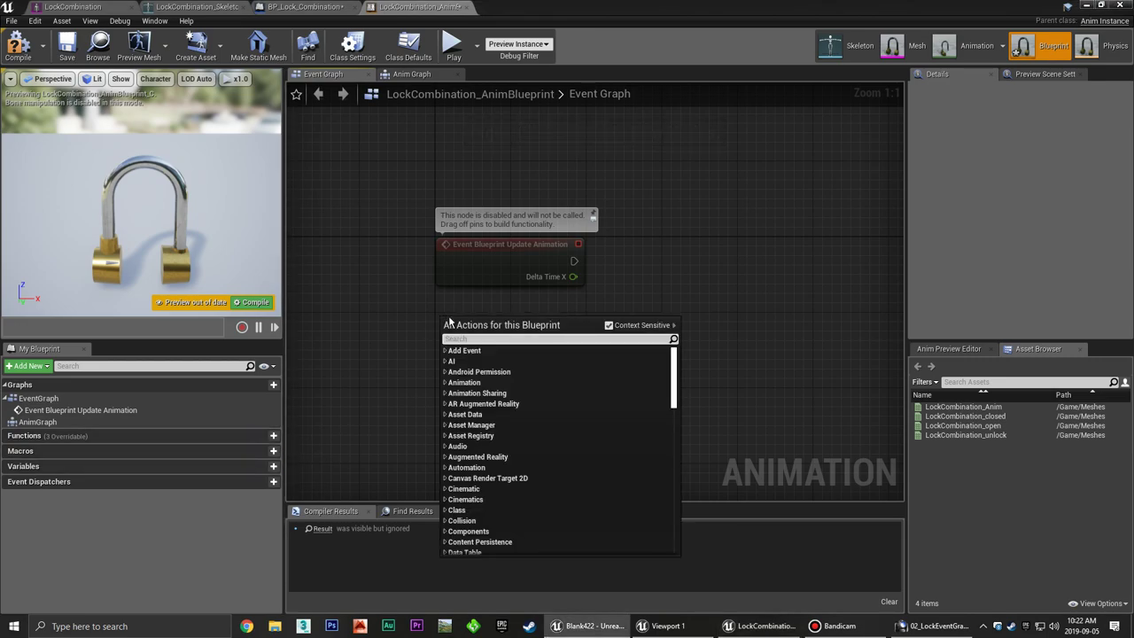
type("get owning")
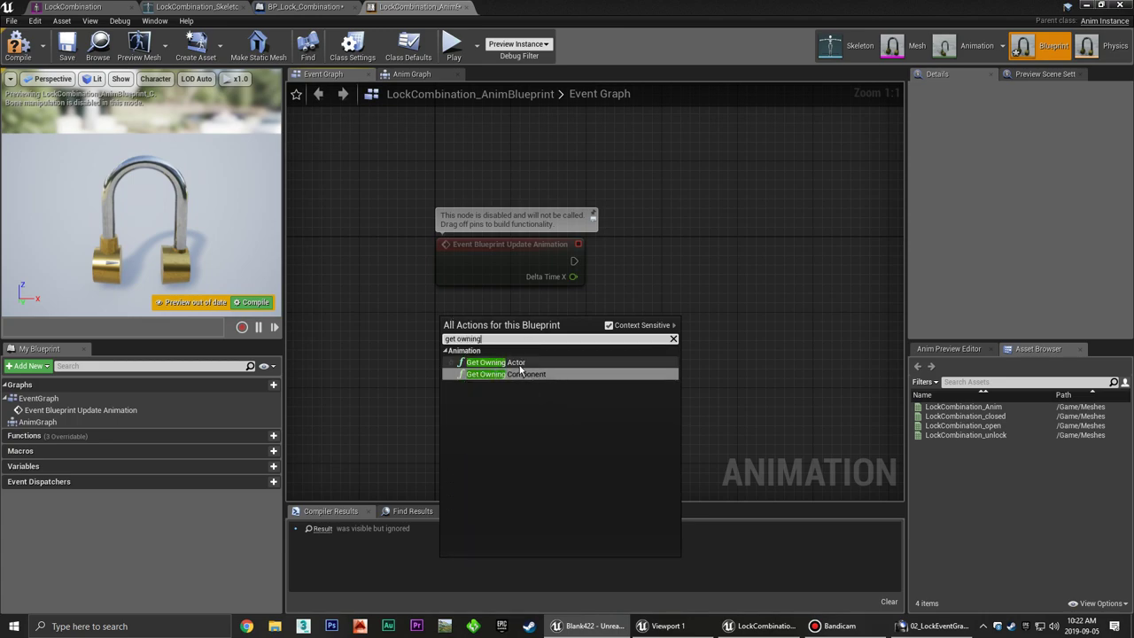
left_click(548, 363)
right_click_drag(585, 338, 483, 348)
left_click_drag(456, 355, 521, 307)
type("cast t")
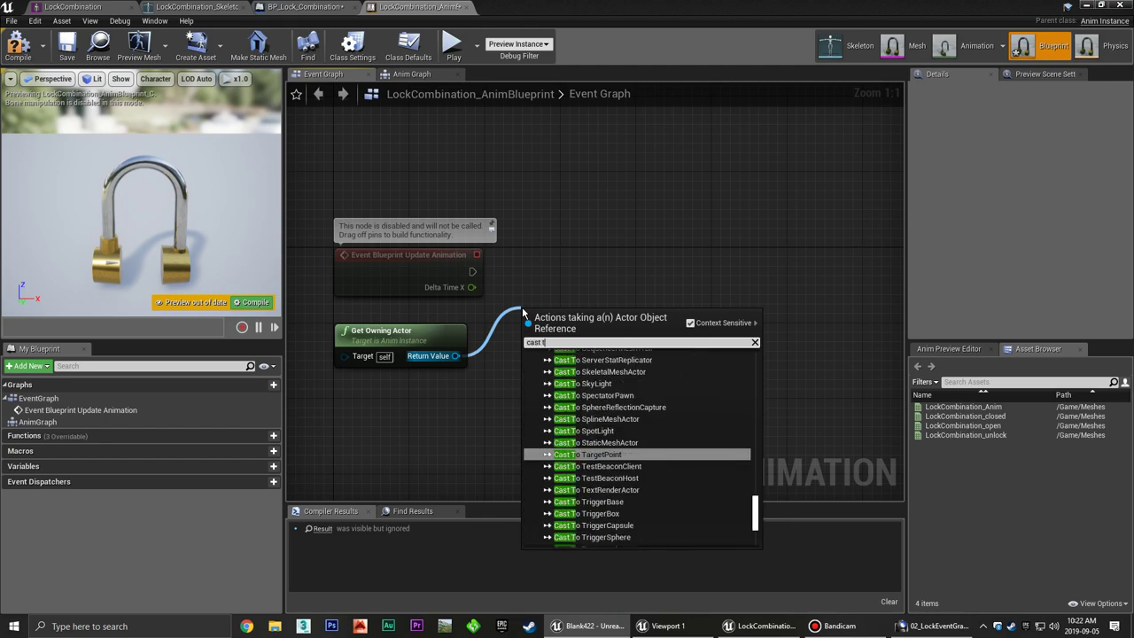
type("o lock")
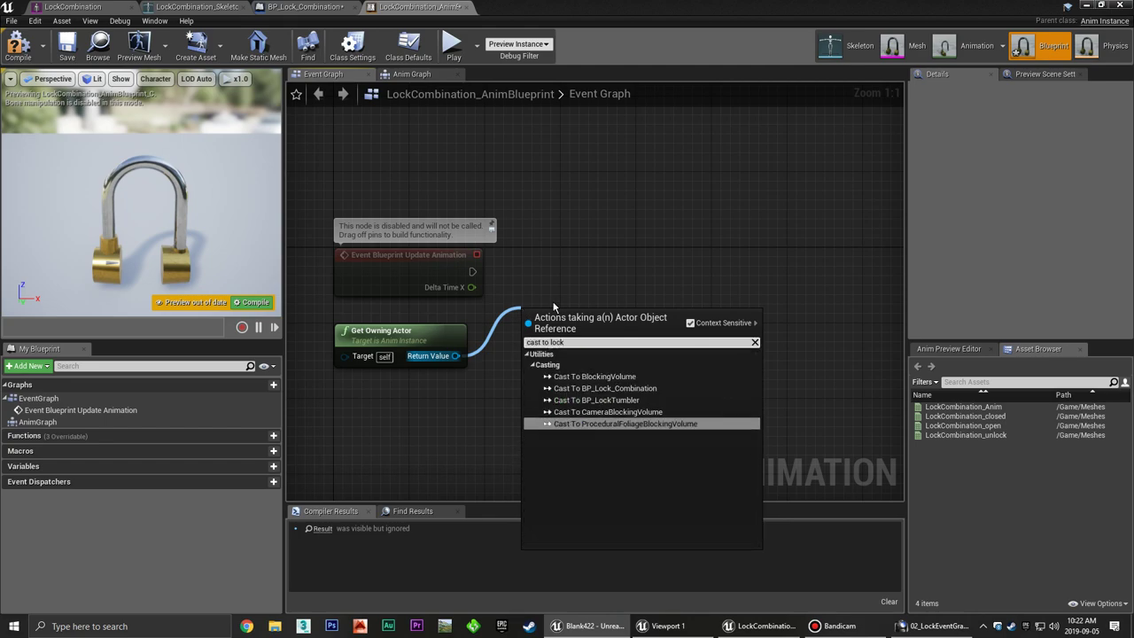
left_click(621, 388)
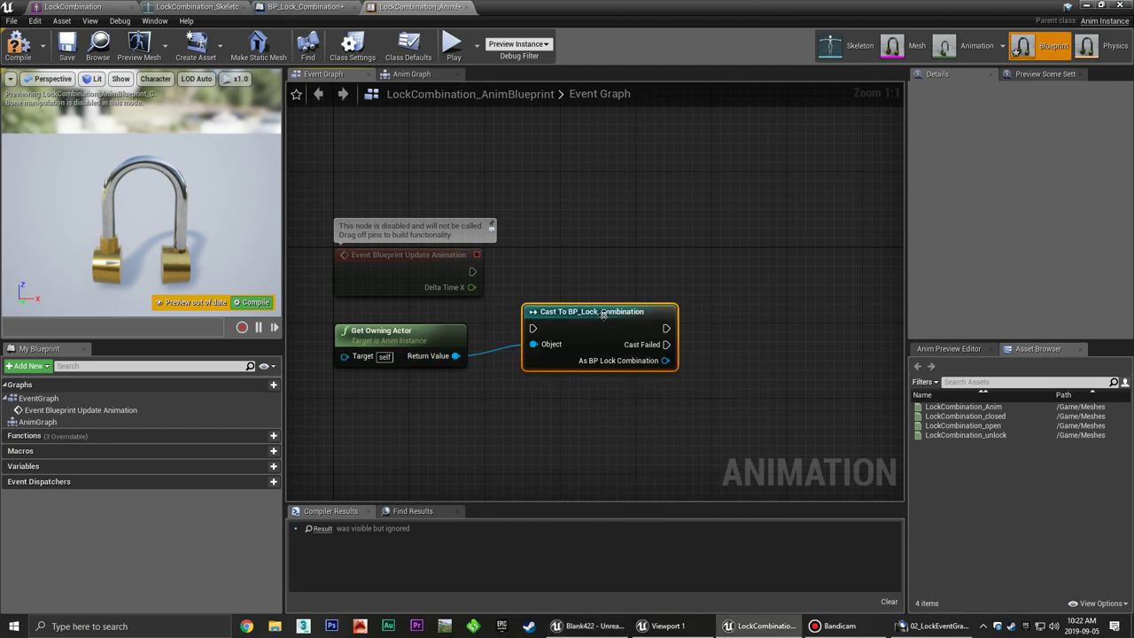
Wire the Update Animation event's execution into the cast, then switch to BP_Lock_Combination.
left_click_drag(603, 311, 603, 255)
left_click_drag(472, 271, 536, 273)
right_click_drag(683, 337, 545, 308)
left_click_drag(527, 273, 564, 286)
key("Home")
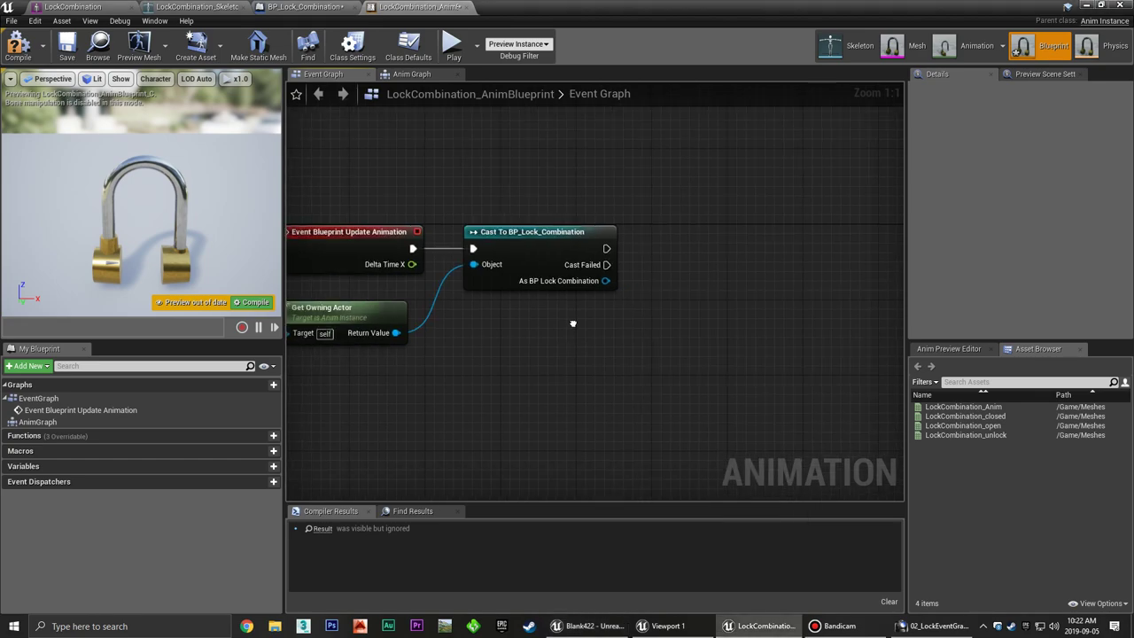
left_click(301, 7)
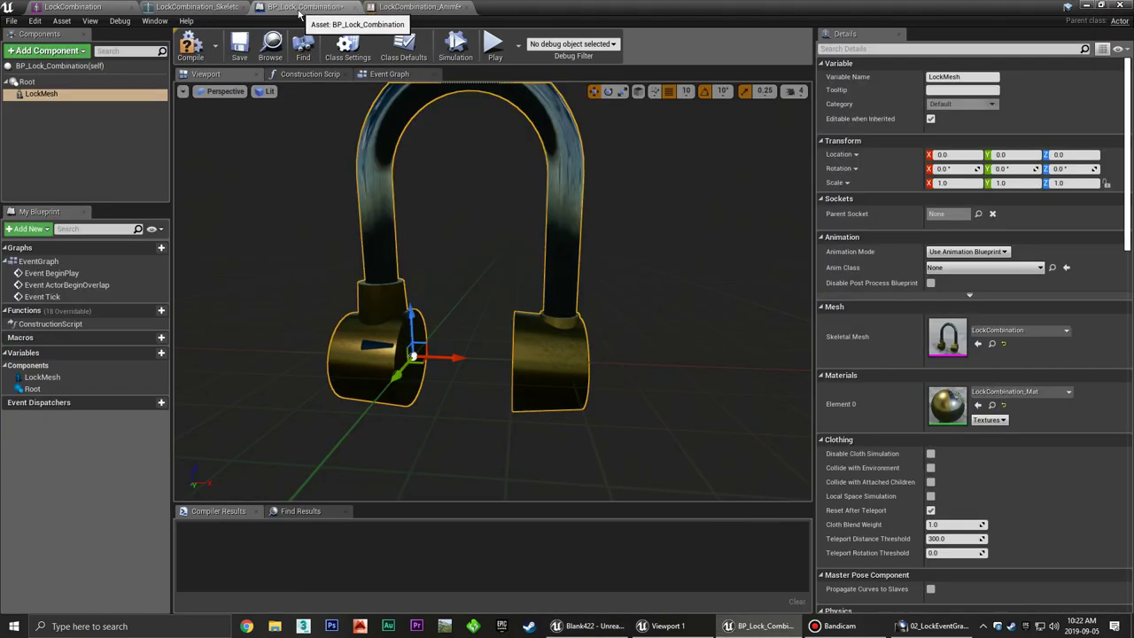
Add a Boolean LockedState variable, compile and save BP_Lock_Combination, and return to the anim blueprint.
left_click(148, 354)
type("LockedState")
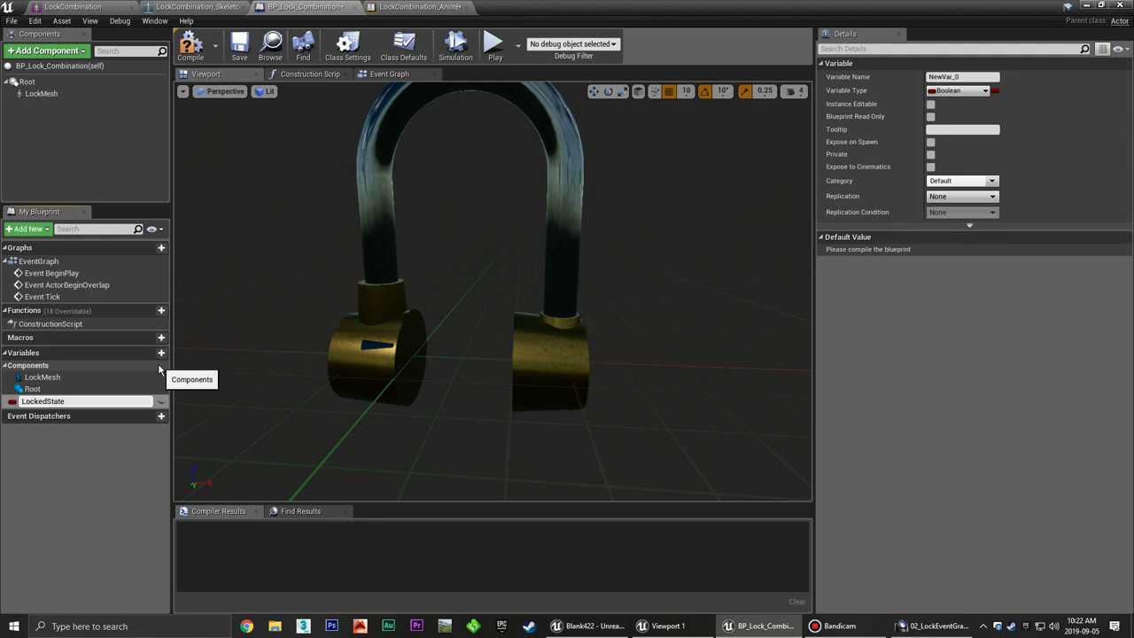
key("Return")
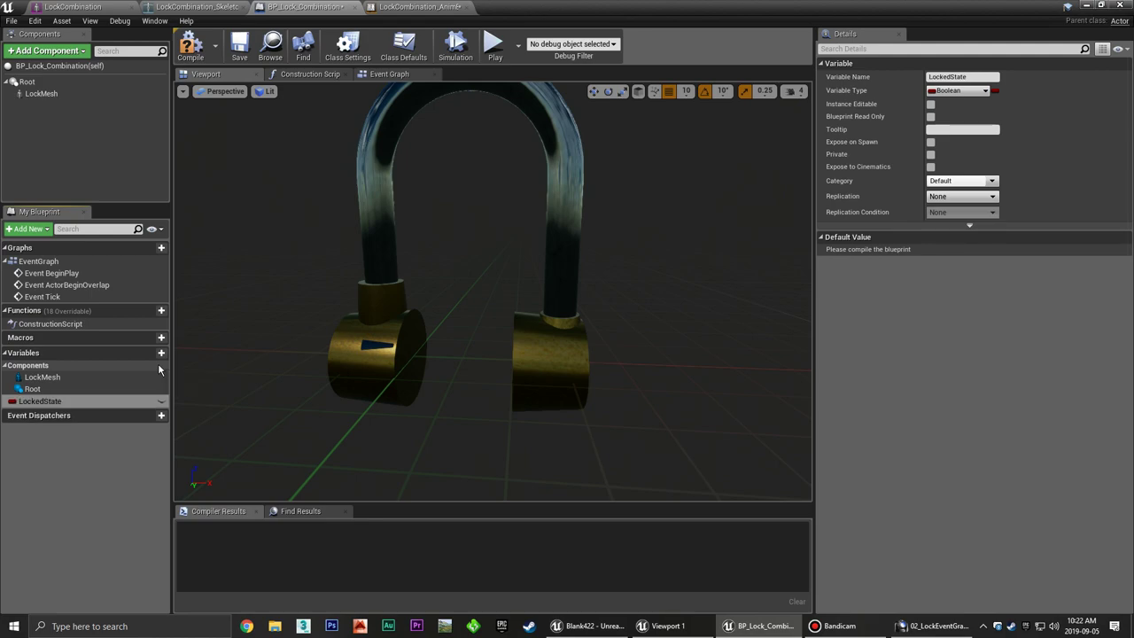
left_click(190, 44)
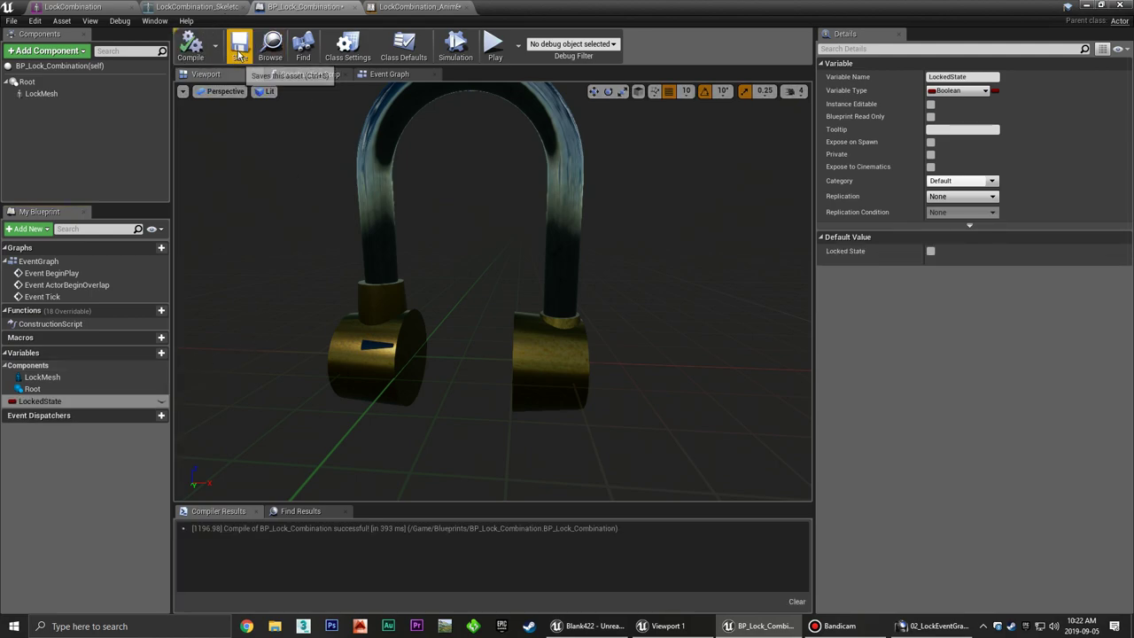
left_click(238, 53)
left_click(418, 6)
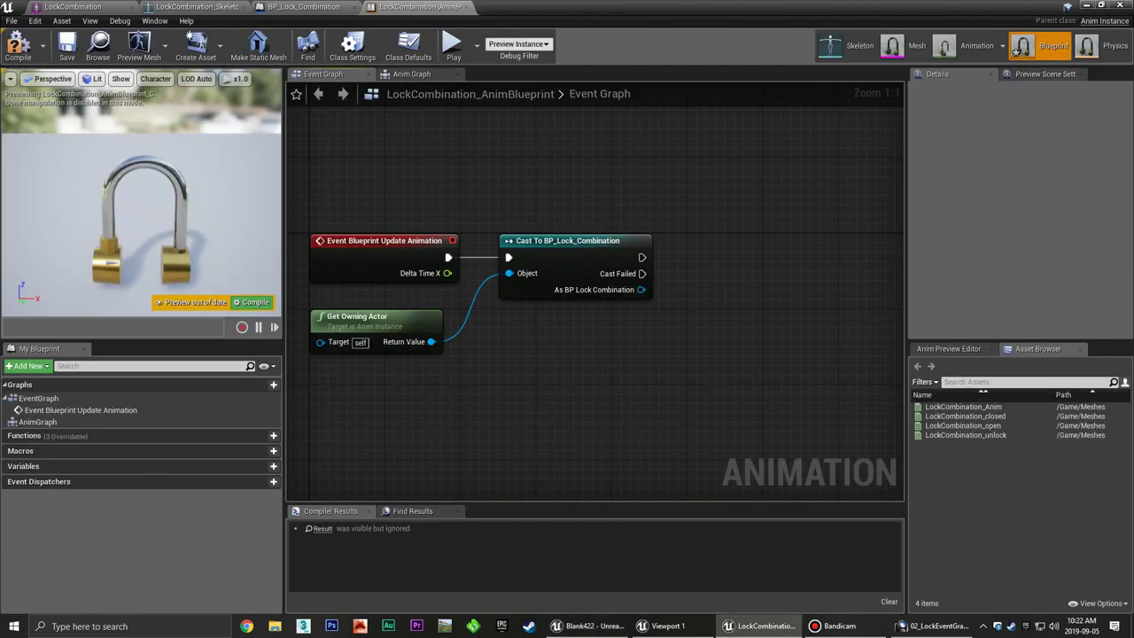
Get Locked State from the cast's BP_Lock_Combination output.
right_click_drag(638, 304, 511, 296)
left_click_drag(513, 281, 546, 293)
type("locked")
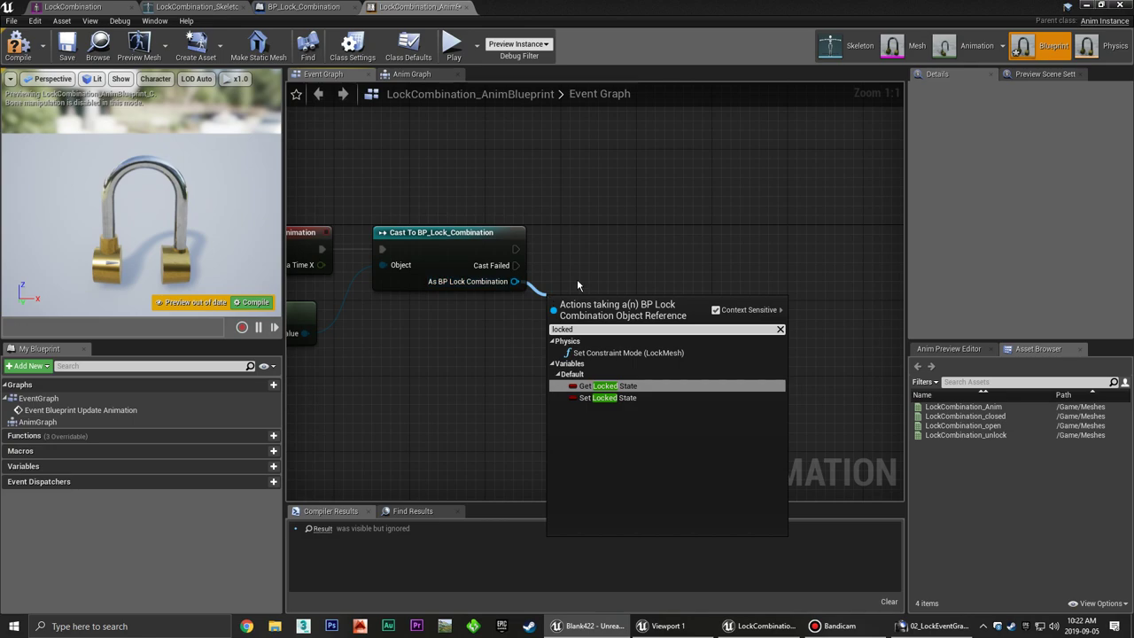
left_click(627, 386)
Promote Locked State to a new variable Locked? and wire the cast's execution into its SET node.
right_click_drag(660, 300, 528, 324)
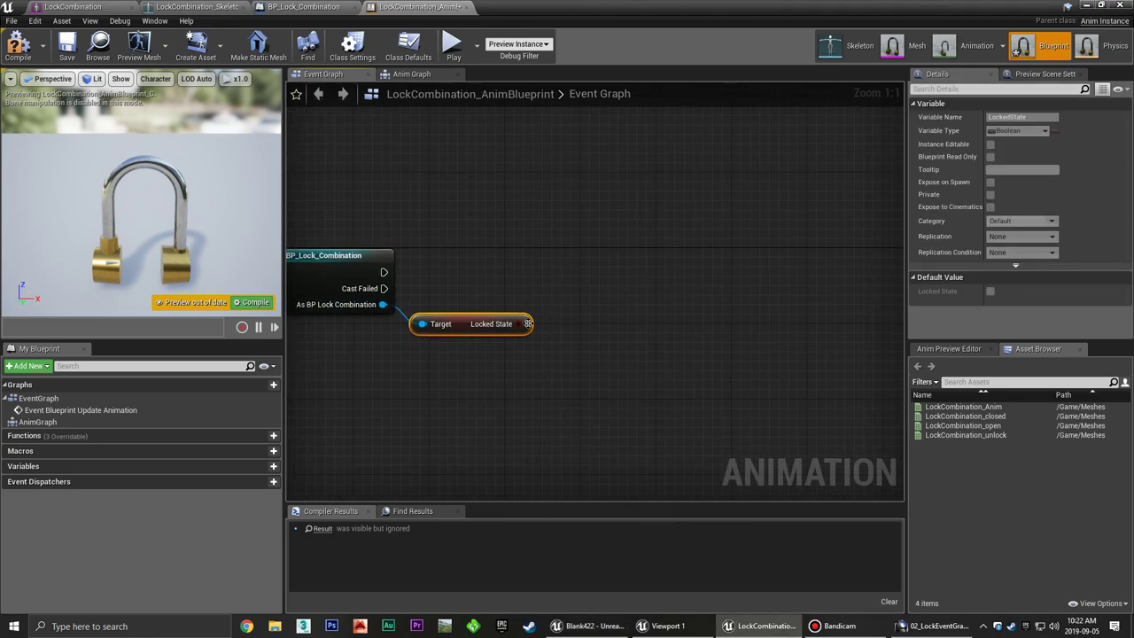
left_click_drag(528, 323, 575, 282)
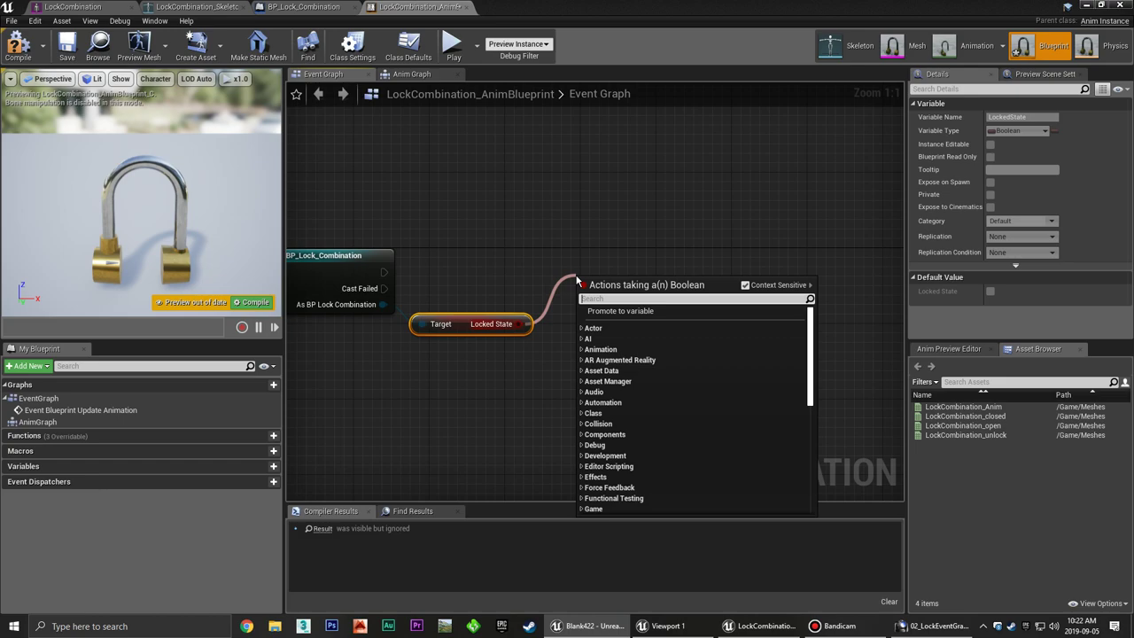
left_click(631, 311)
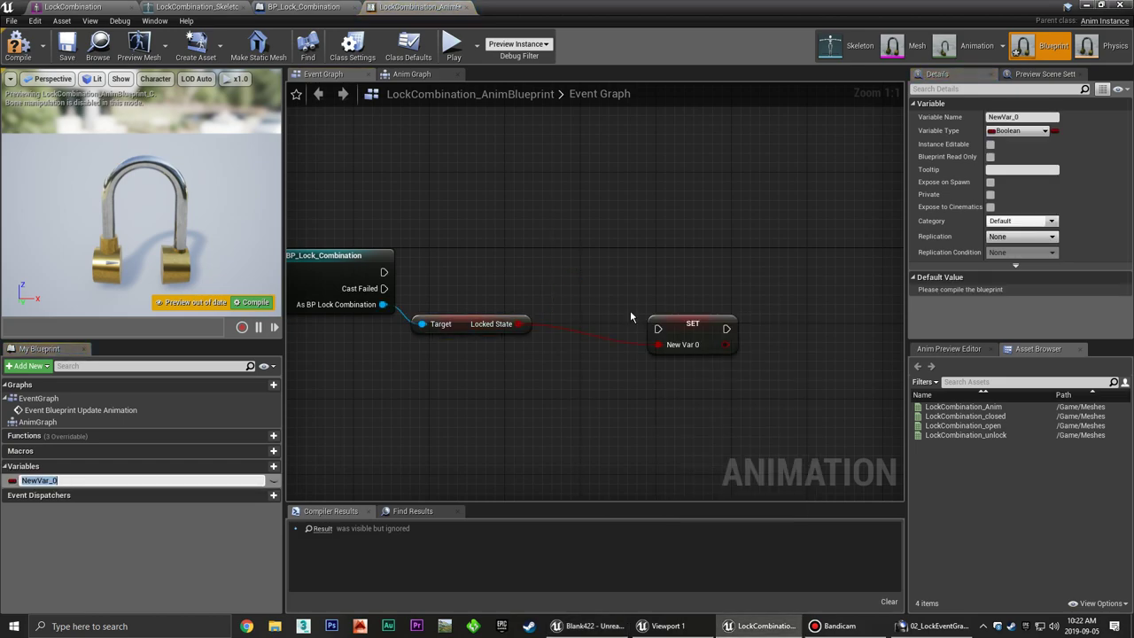
type("L")
key("Return")
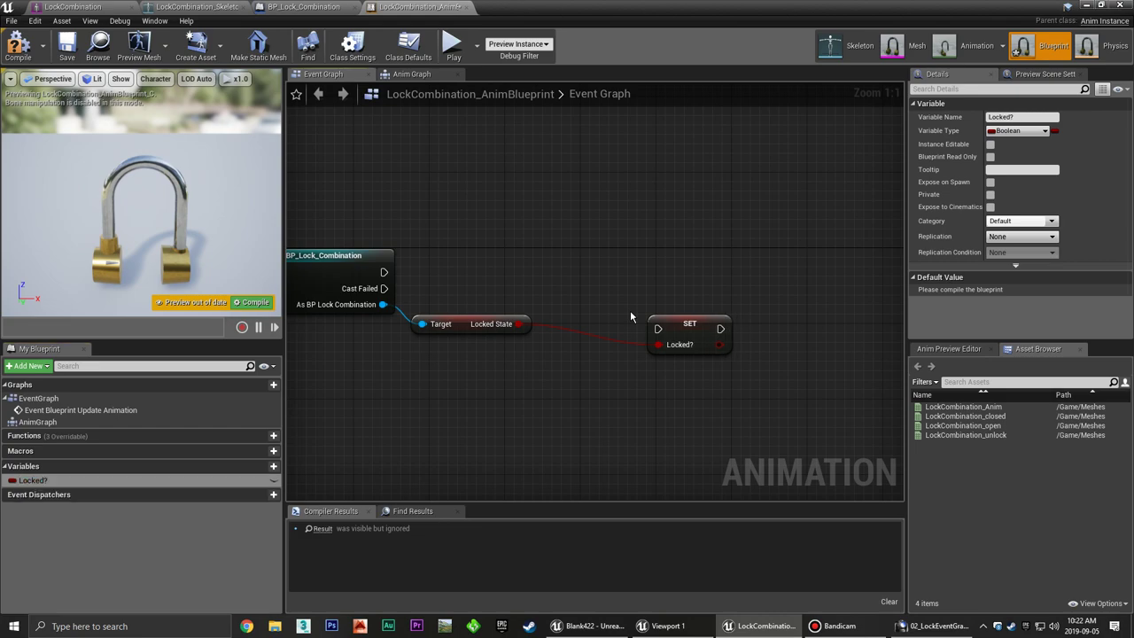
left_click_drag(696, 336, 581, 281)
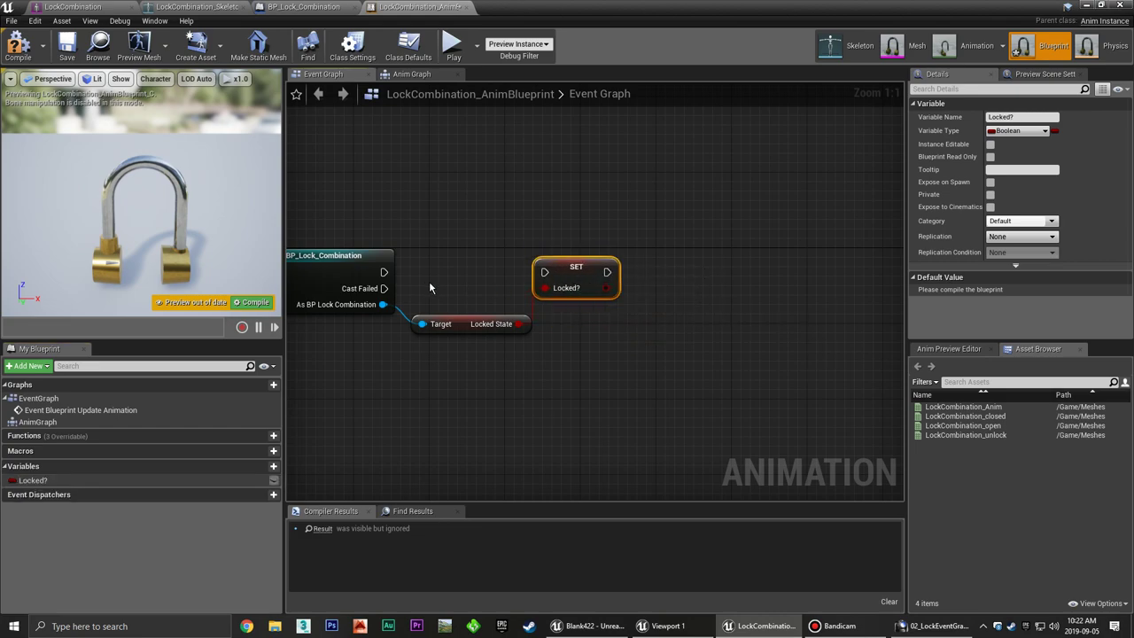
left_click_drag(383, 272, 547, 273)
left_click(622, 334)
key("Home")
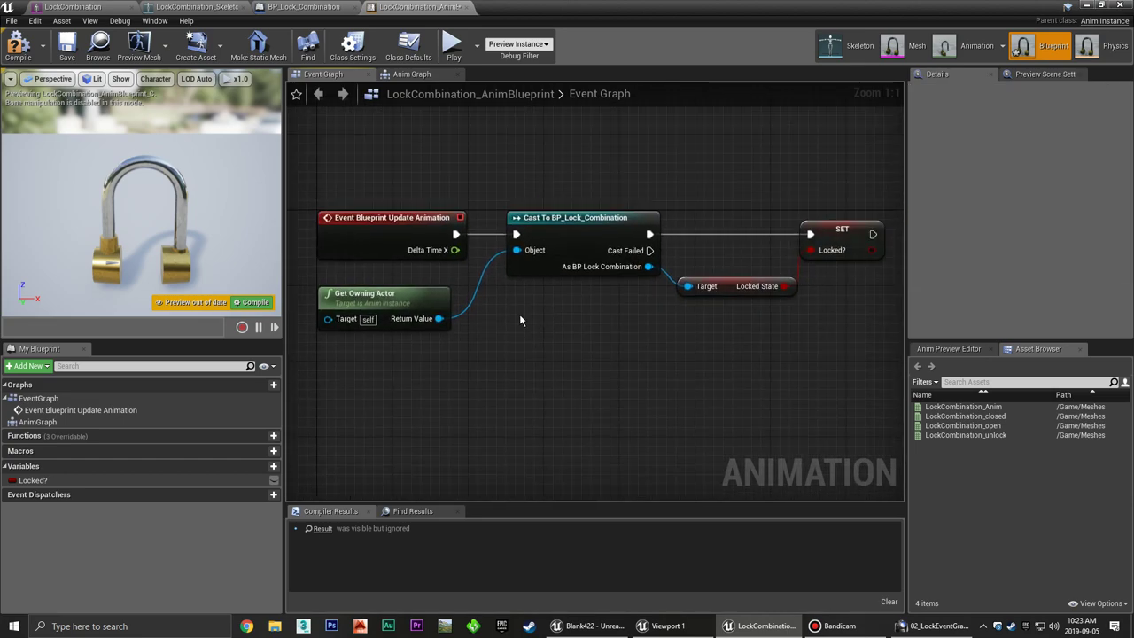
Review the Update event, Get Owning Actor and cast nodes in the Event Graph.
left_click(403, 223)
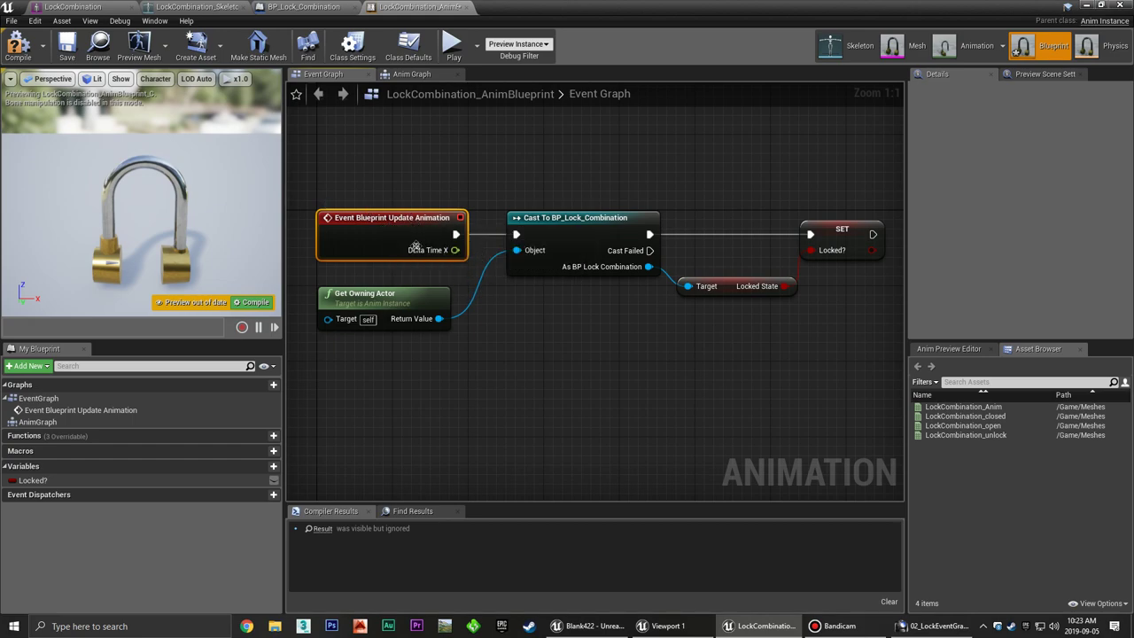
left_click(515, 303)
right_click_drag(515, 302, 465, 297)
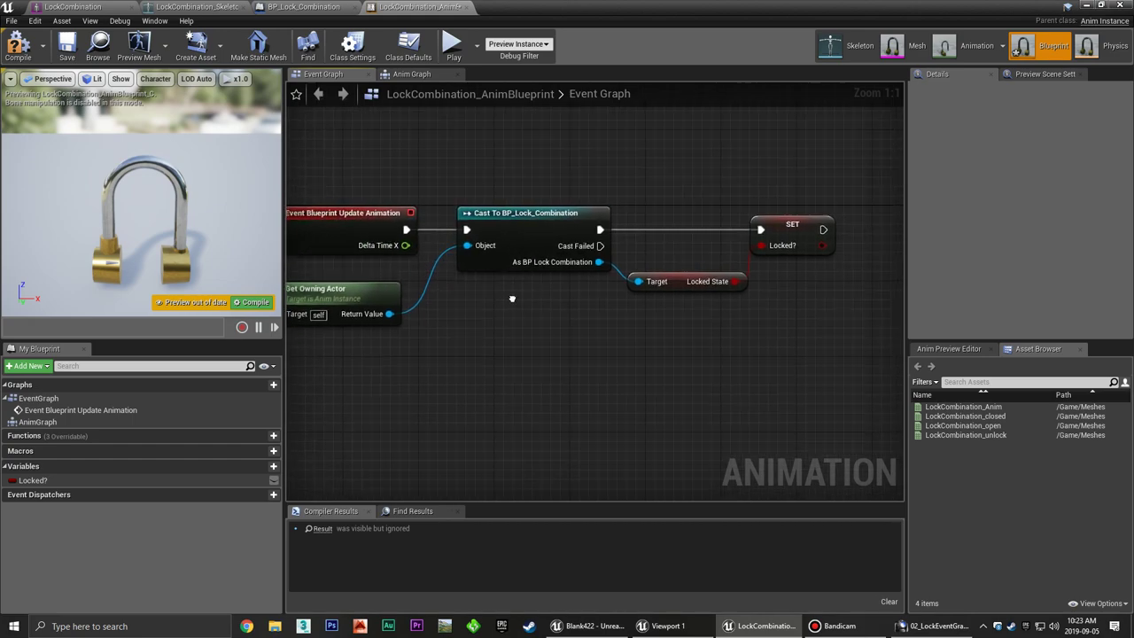
right_click_drag(296, 296, 345, 304)
left_click(413, 305)
right_click_drag(538, 301, 514, 296)
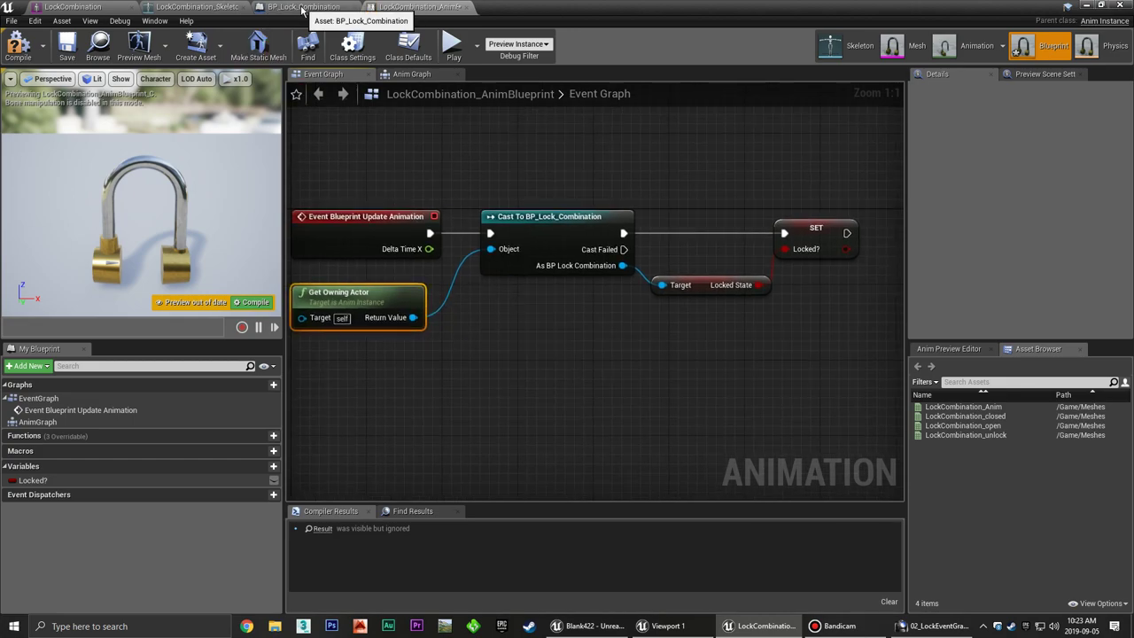
left_click(306, 7)
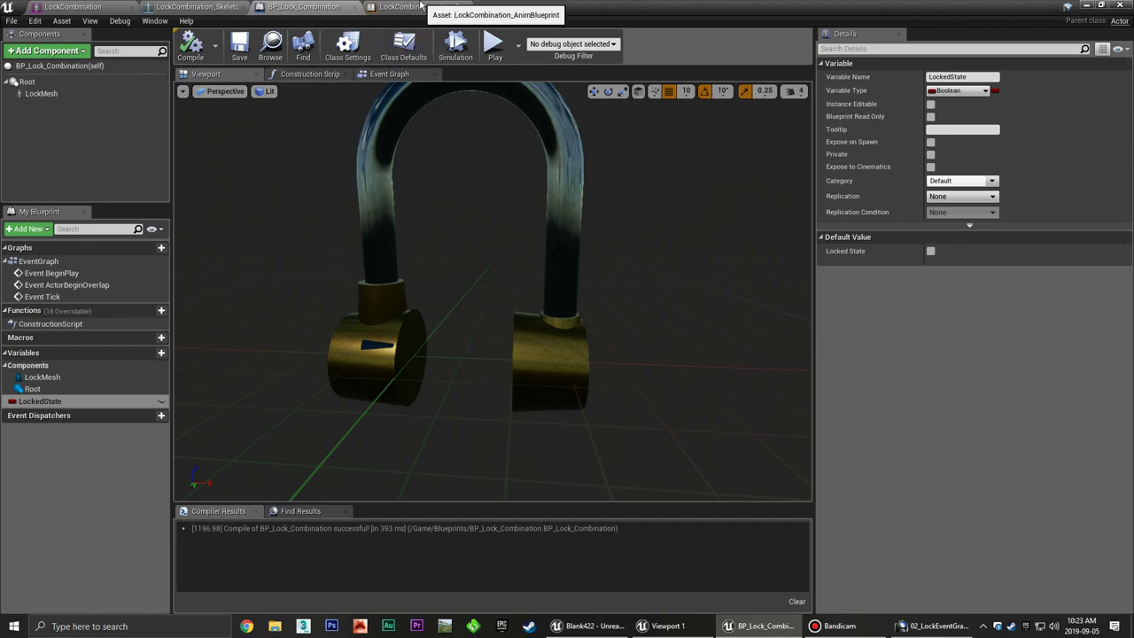
left_click(420, 7)
left_click(536, 307)
right_click_drag(536, 307, 470, 306)
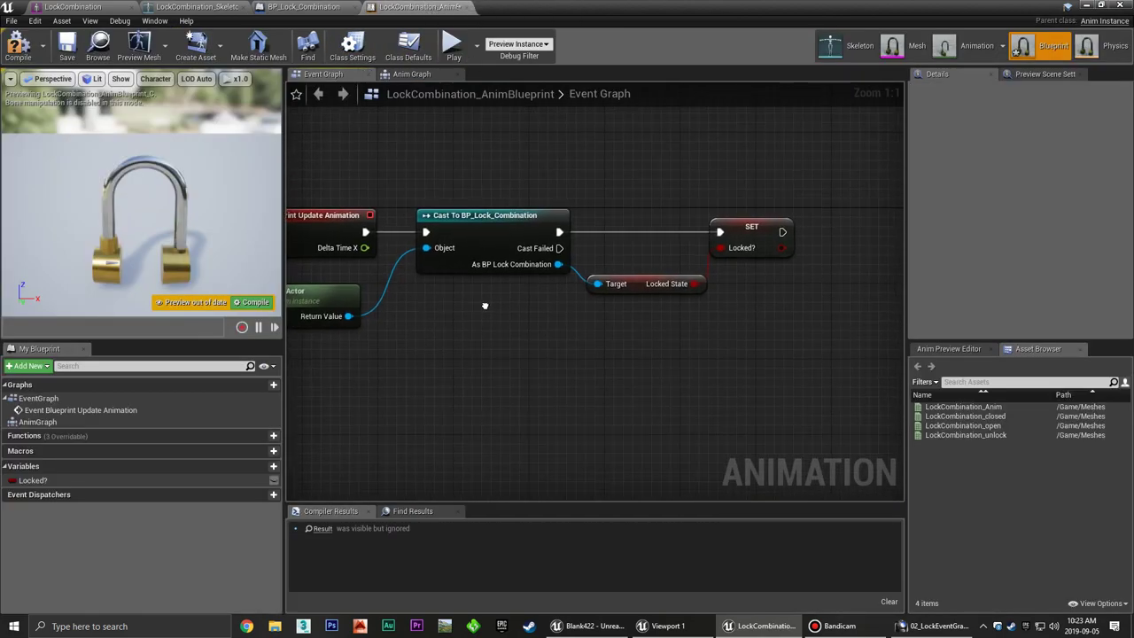
left_click(512, 232)
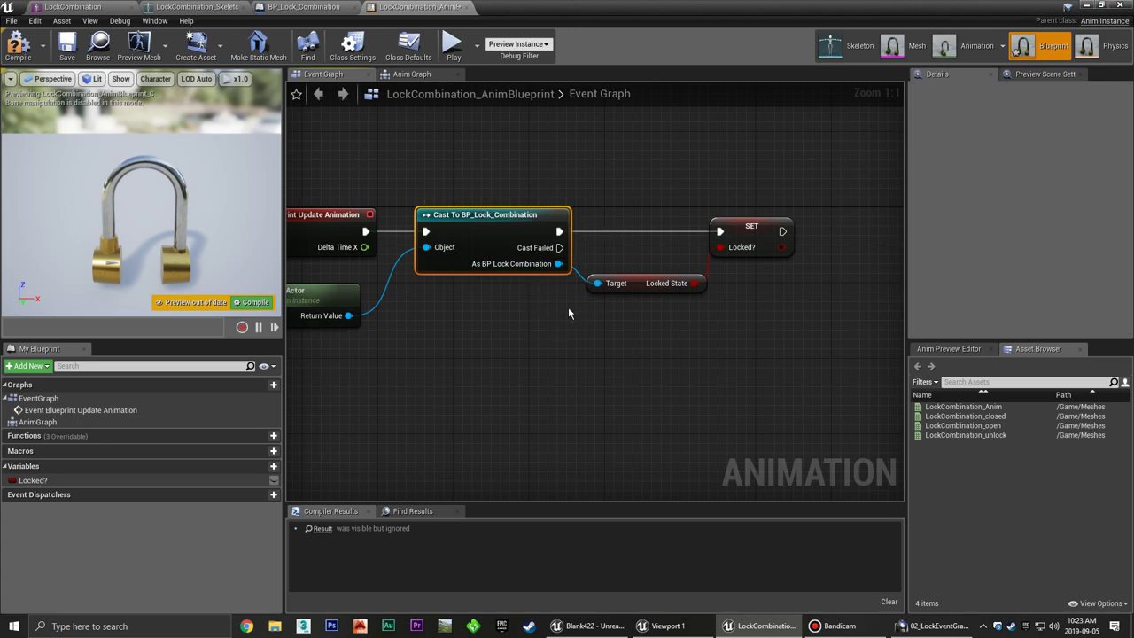
right_click_drag(567, 307, 507, 303)
left_click(494, 299)
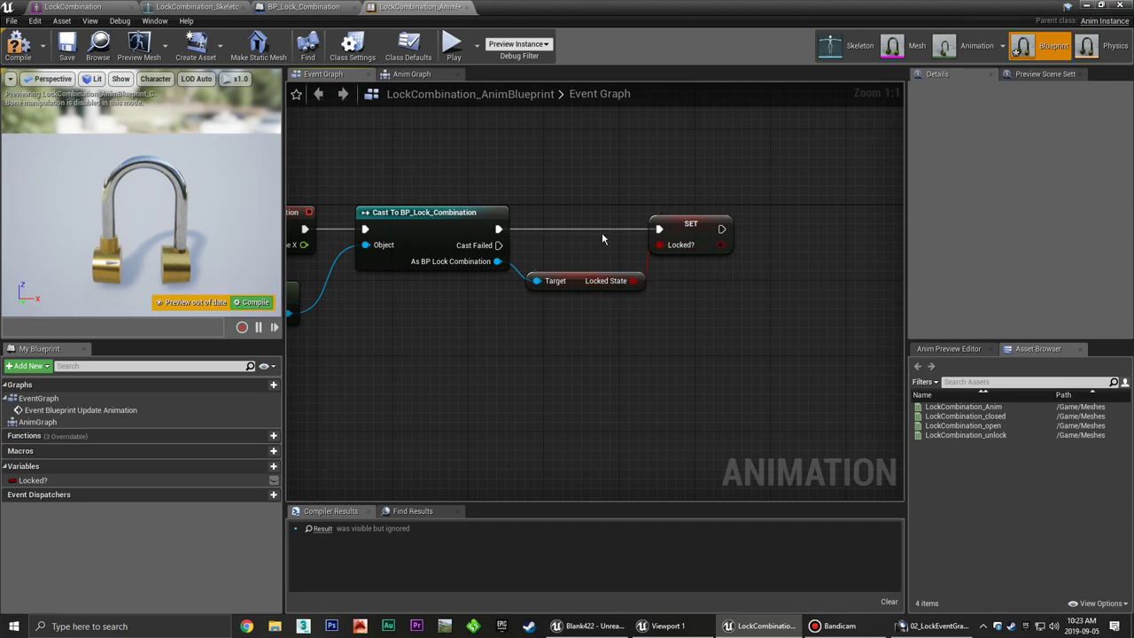
mouse_move(682, 278)
right_mouse_down()
mouse_move(584, 289)
mouse_move(620, 286)
right_mouse_up()
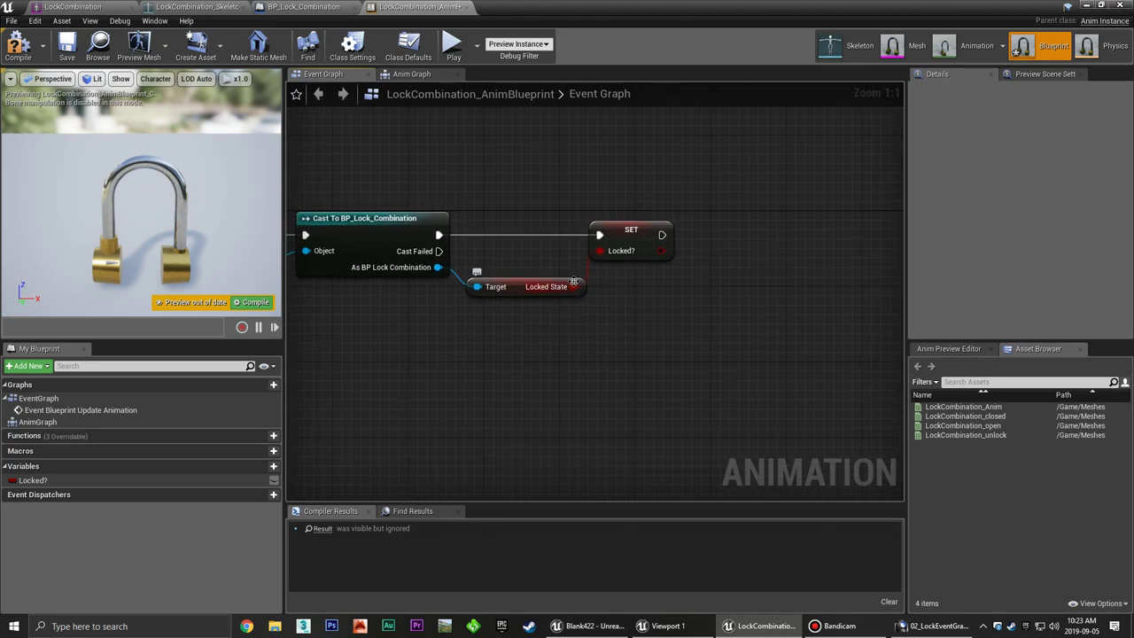
Inspect the Locked? variable's properties on the SET node, then go to the Anim Graph.
left_click(632, 232)
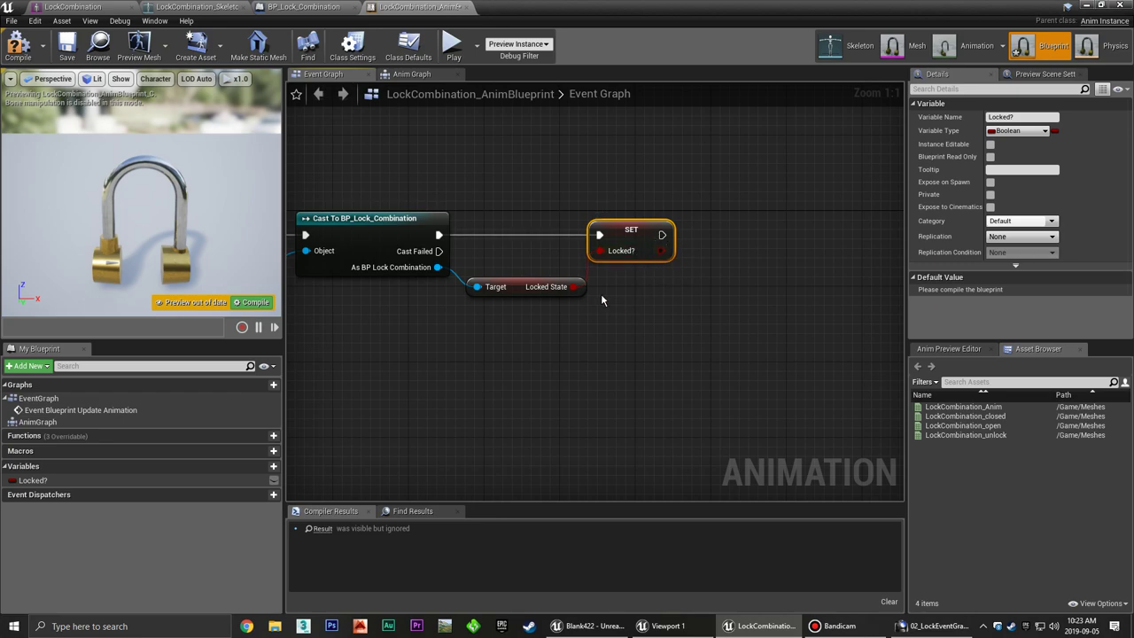
left_click(542, 306)
left_click(626, 232)
left_click(620, 301)
mouse_move(619, 298)
right_mouse_down()
mouse_move(671, 316)
mouse_move(526, 303)
right_mouse_up()
left_click(689, 264)
left_click(687, 306)
left_click(412, 74)
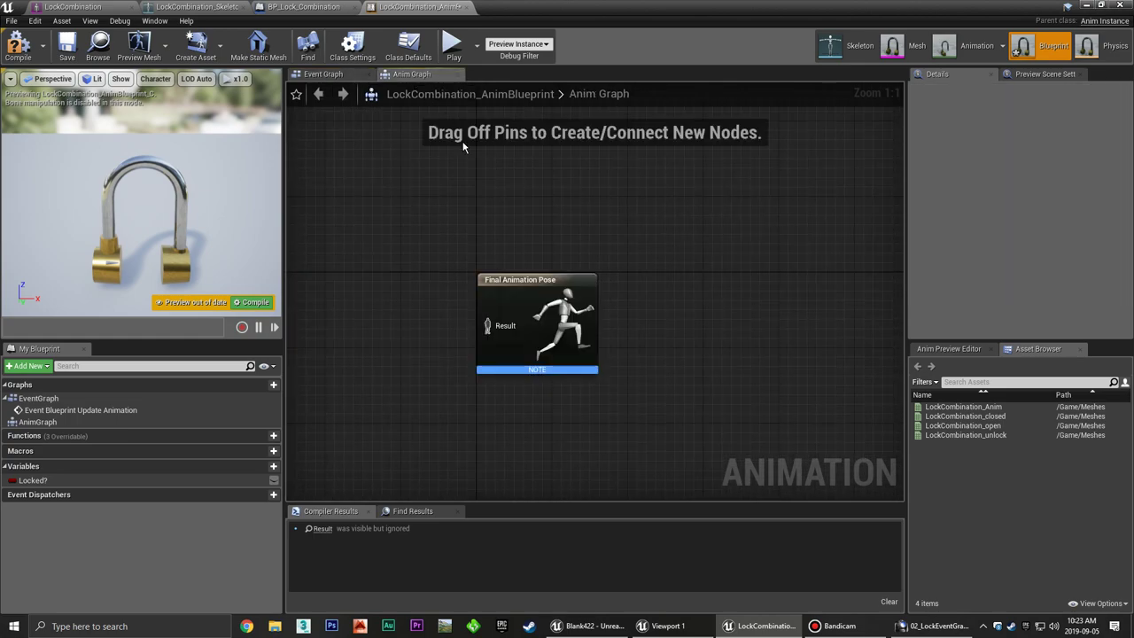
Add a new state machine to the Anim Graph and name it DefaultState.
right_click_drag(394, 244, 639, 232)
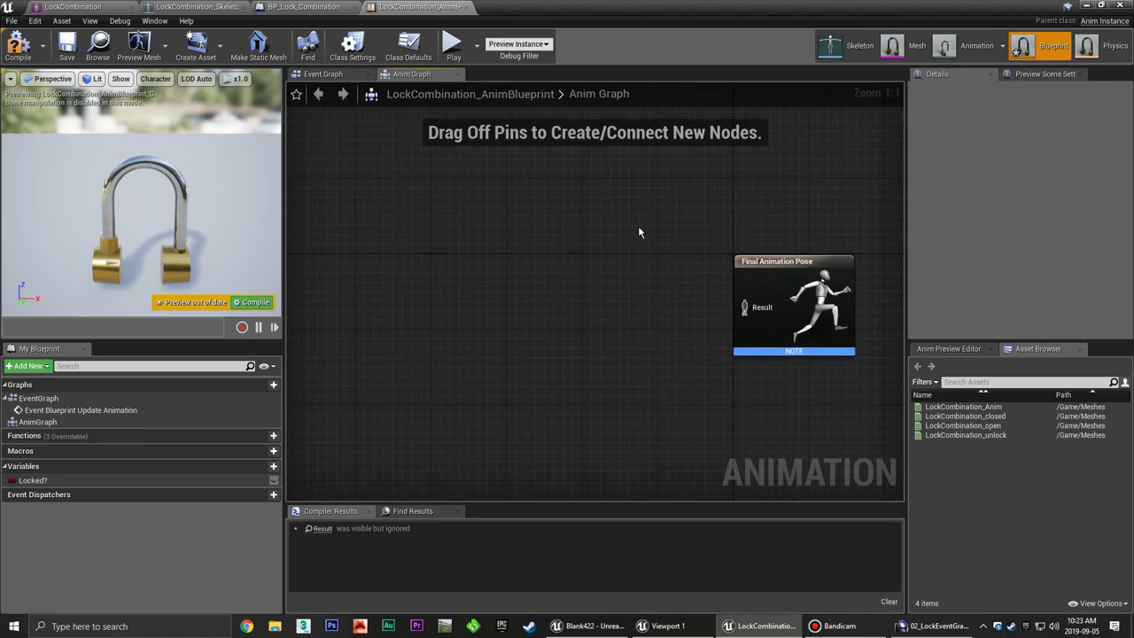
right_click_drag(599, 268, 493, 259)
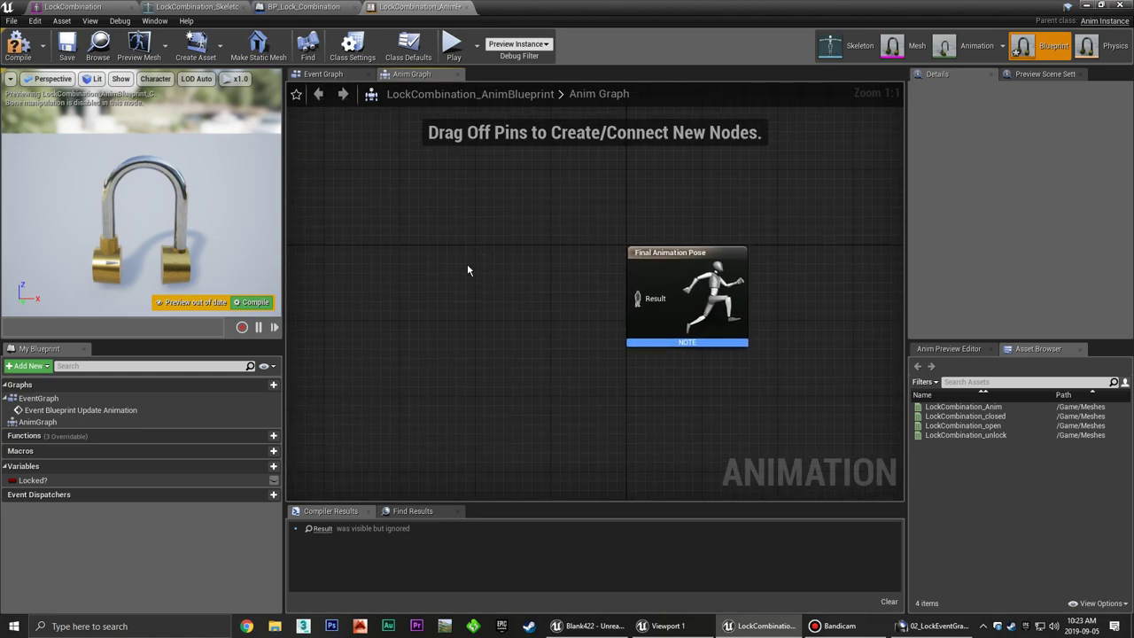
right_click(475, 277)
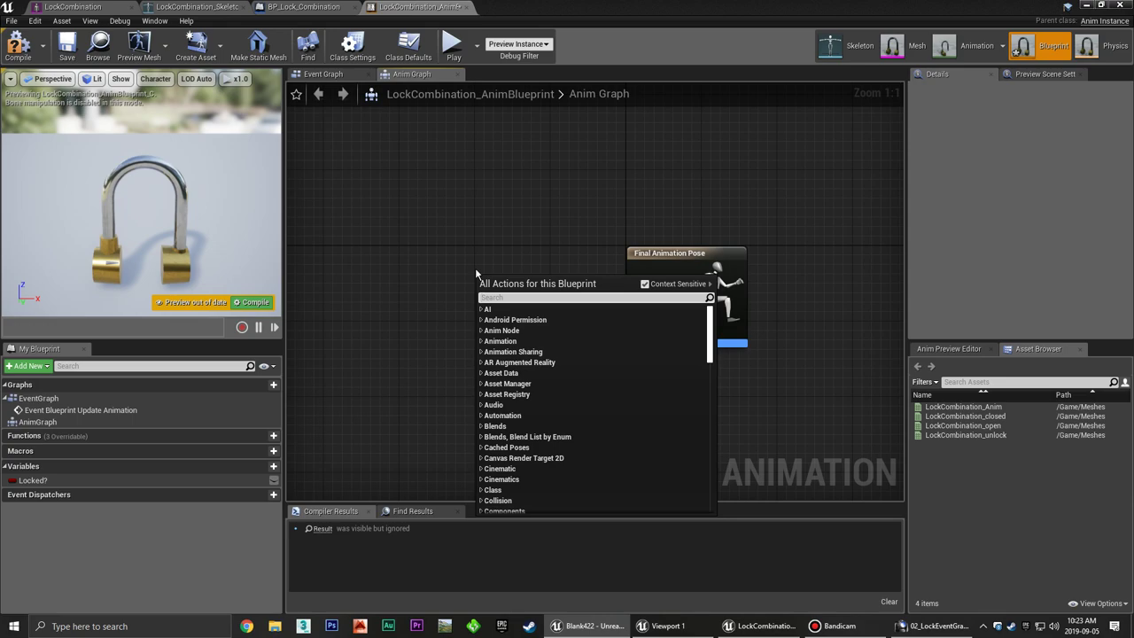
type("state machine")
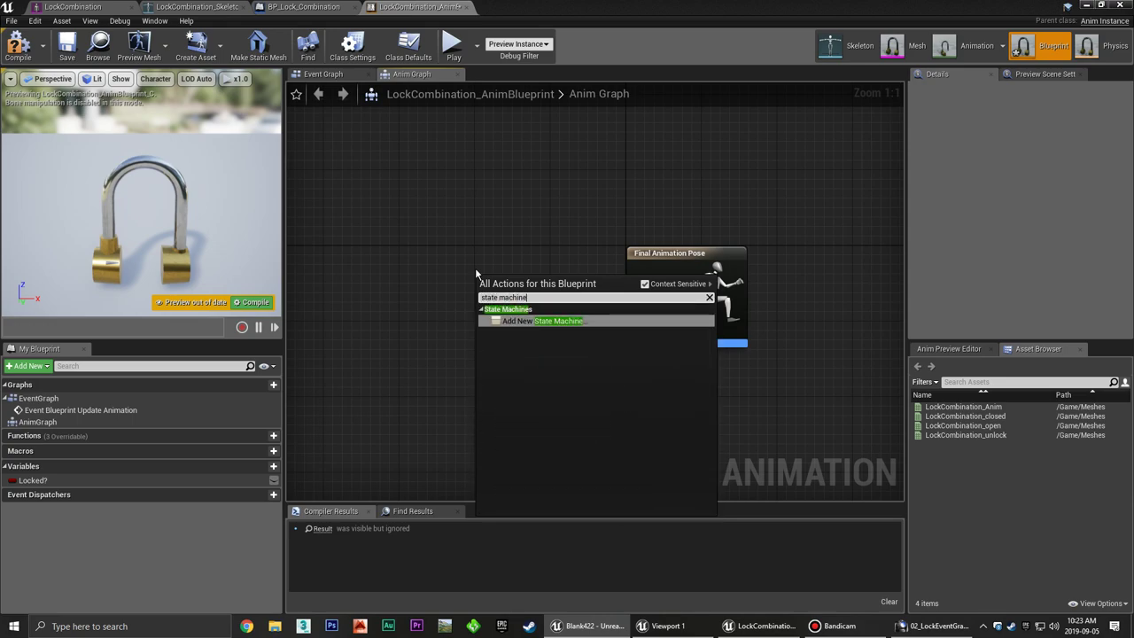
left_click(546, 320)
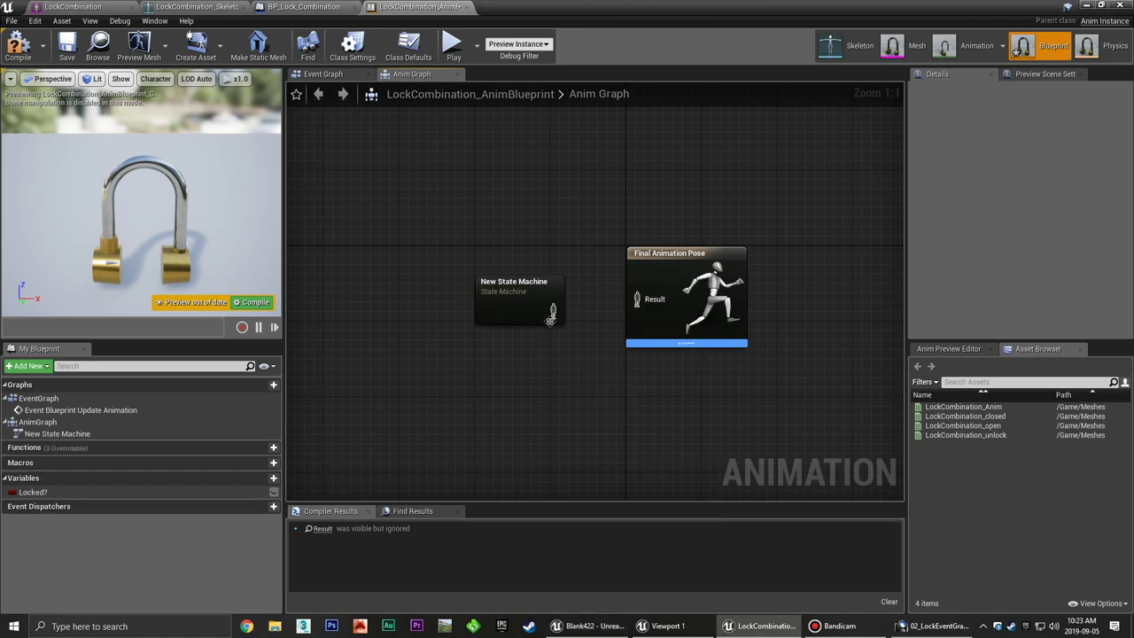
left_click_drag(528, 286, 509, 274)
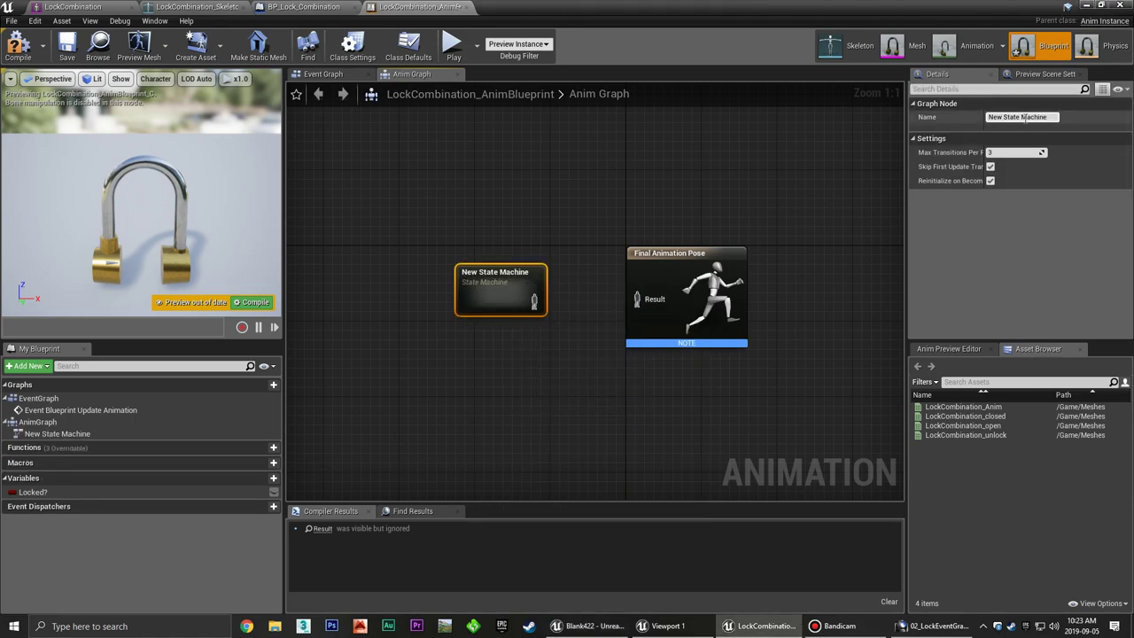
type("O")
key("Return")
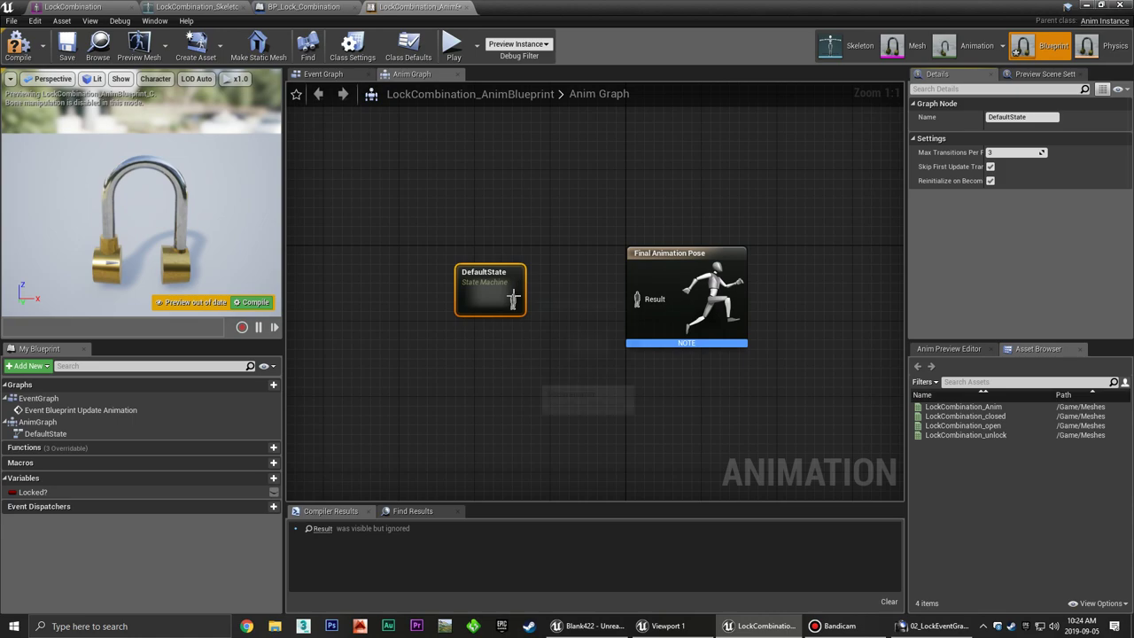
Connect DefaultState to the Final Animation Pose and open its graph.
left_click_drag(512, 301, 653, 302)
left_click(553, 358)
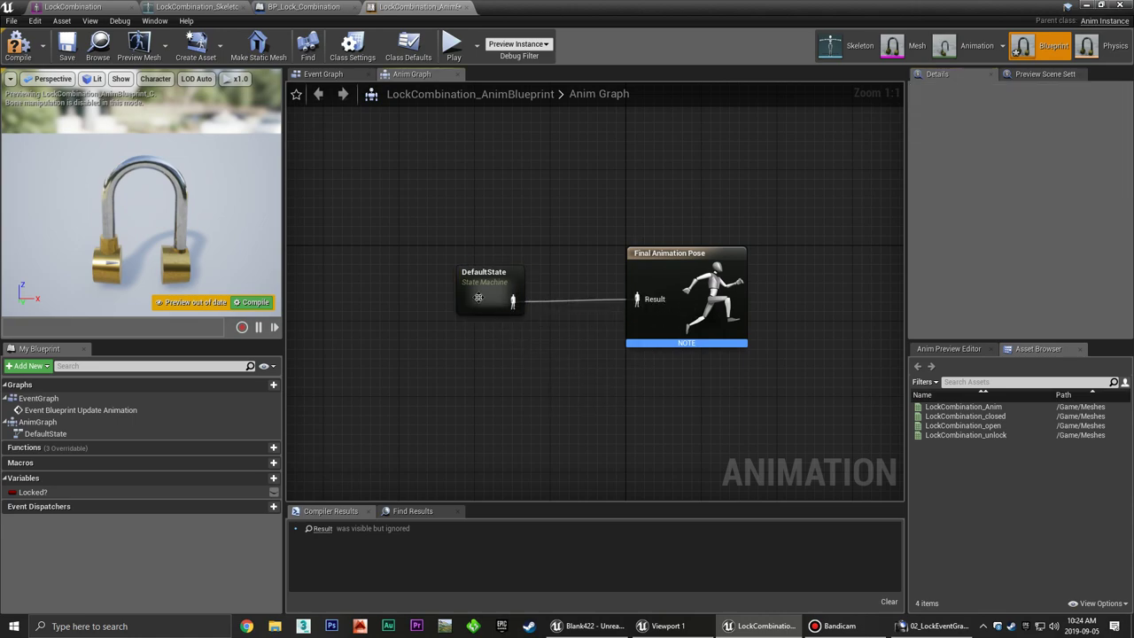
double_click(492, 289)
right_click_drag(687, 321, 539, 329)
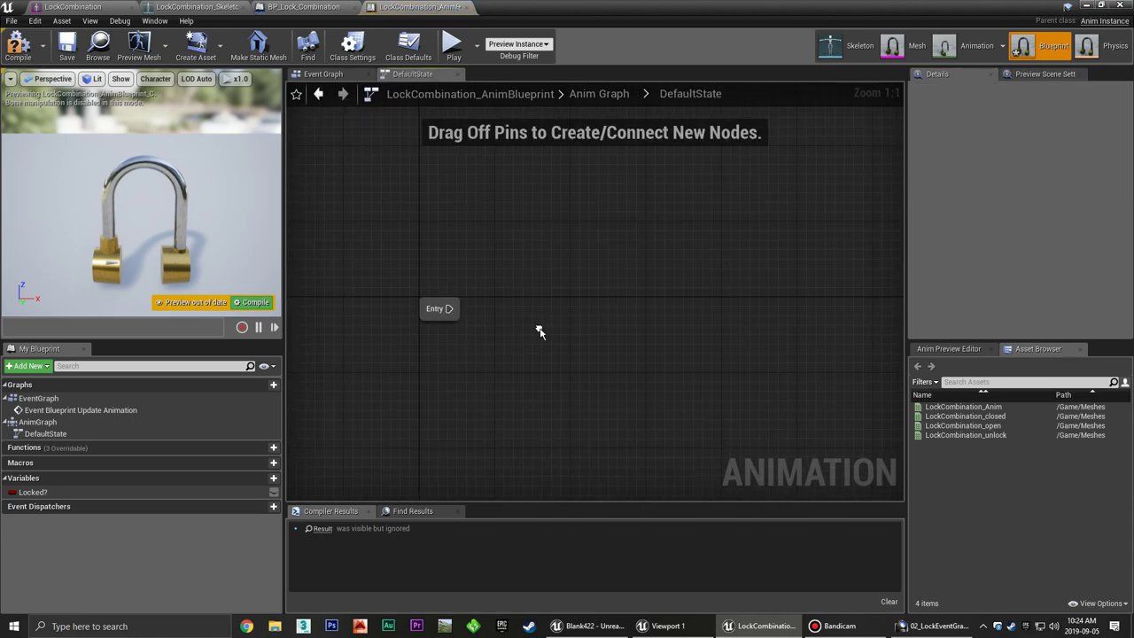
Add a Locked state and make it the entry state.
right_click(505, 288)
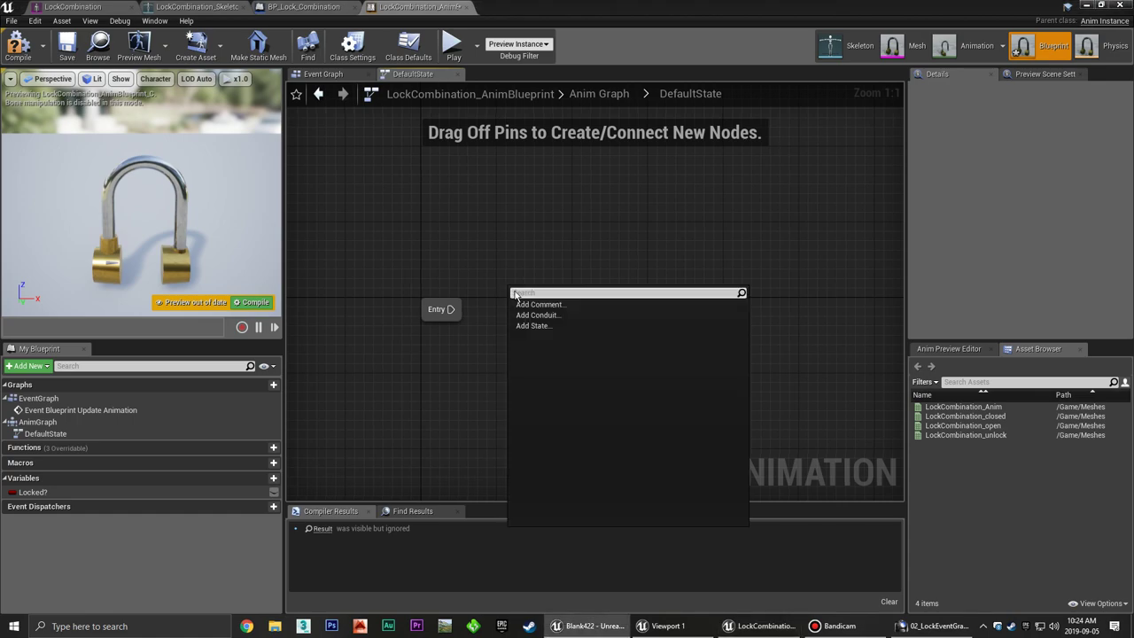
left_click(536, 325)
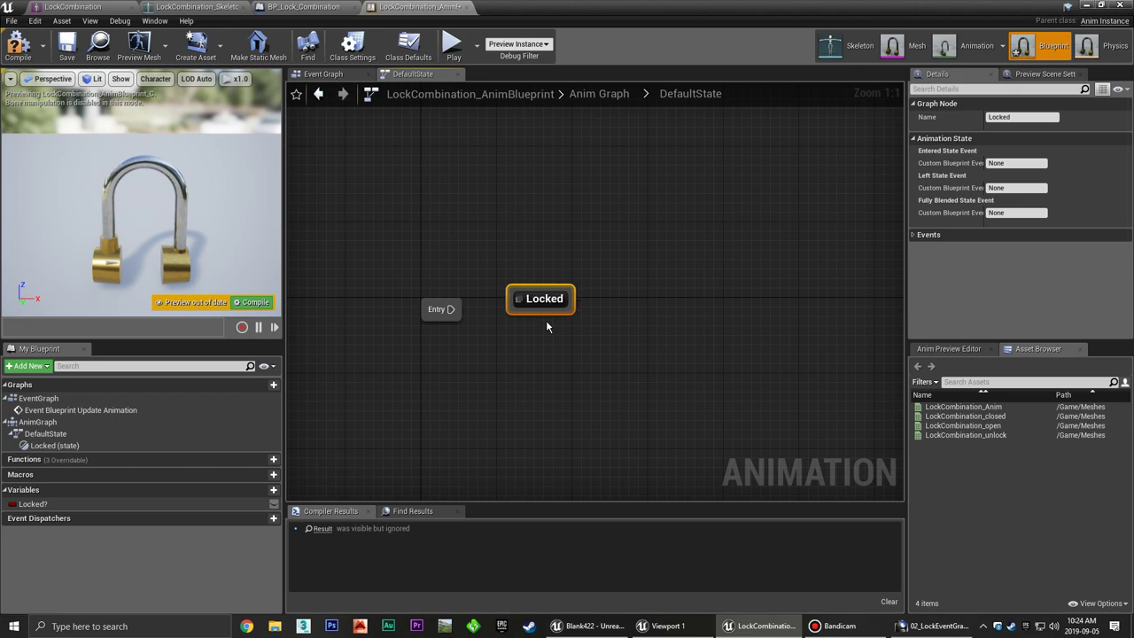
left_click_drag(451, 309, 568, 313)
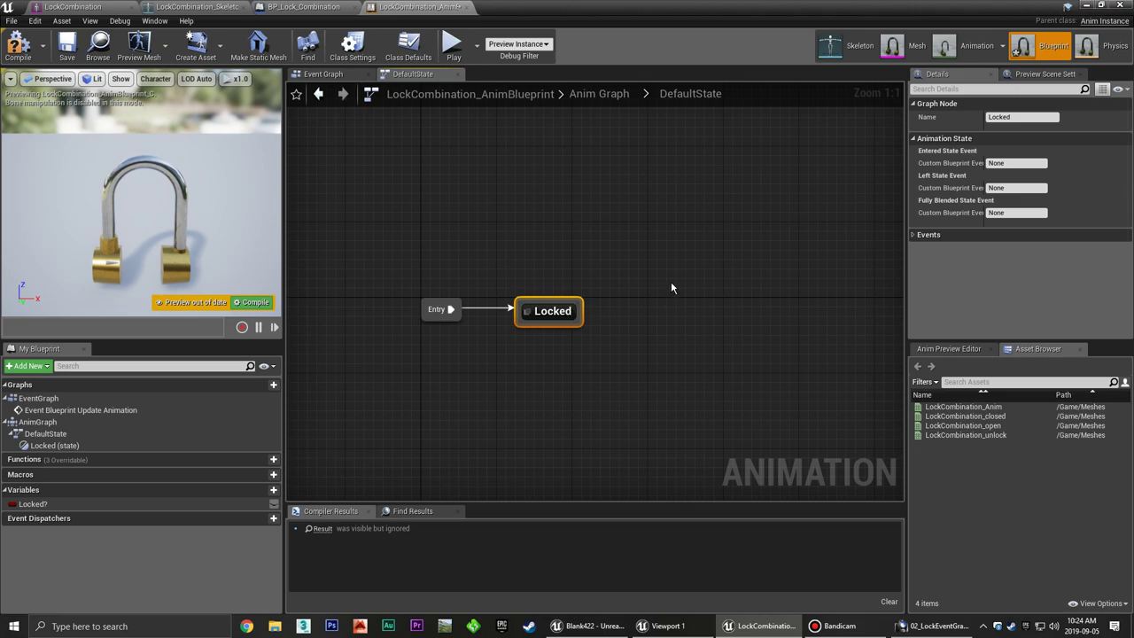
right_click_drag(666, 290, 527, 372)
left_click(449, 390)
left_click_drag(423, 398, 410, 399)
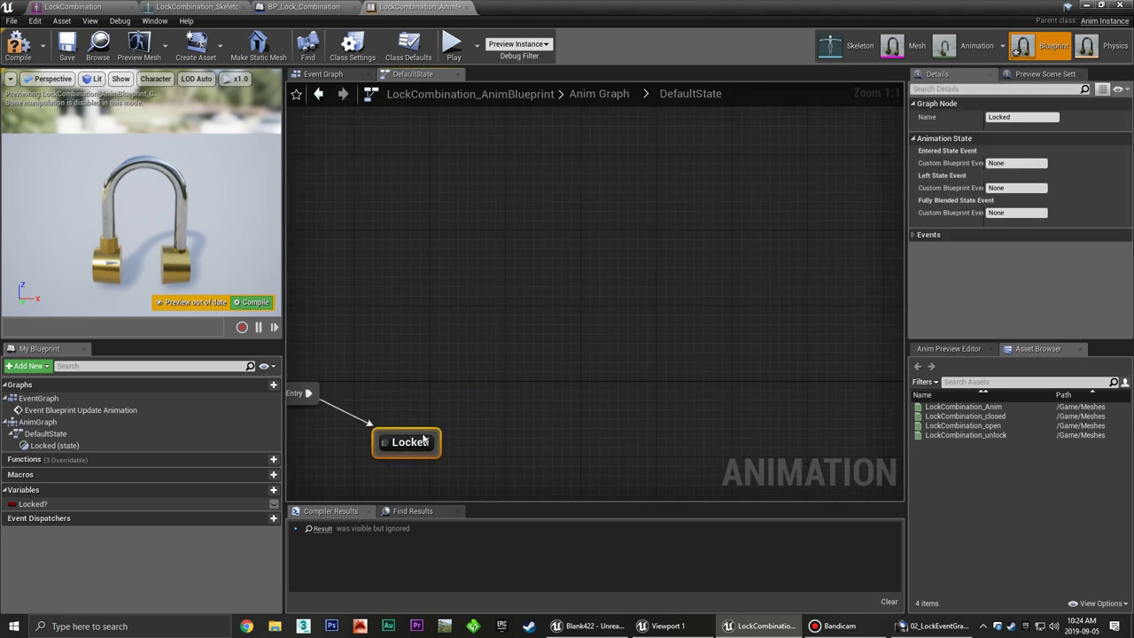
left_click(488, 373)
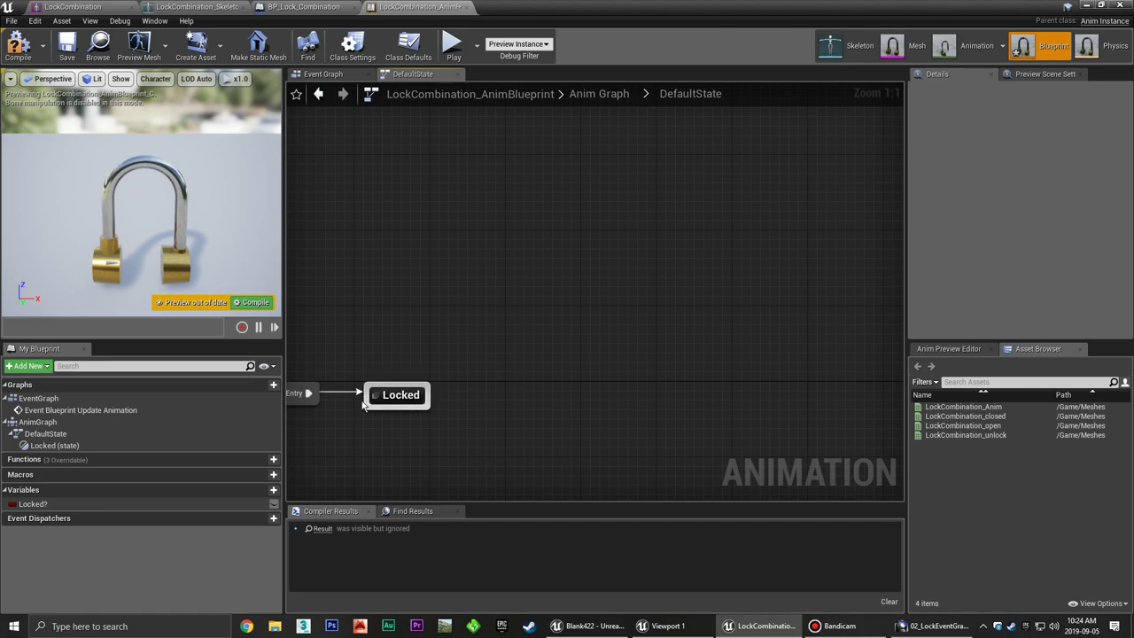
Add an Unlock state transitioning from Locked, and an Open state transitioning from Unlock.
left_click_drag(446, 387, 543, 192)
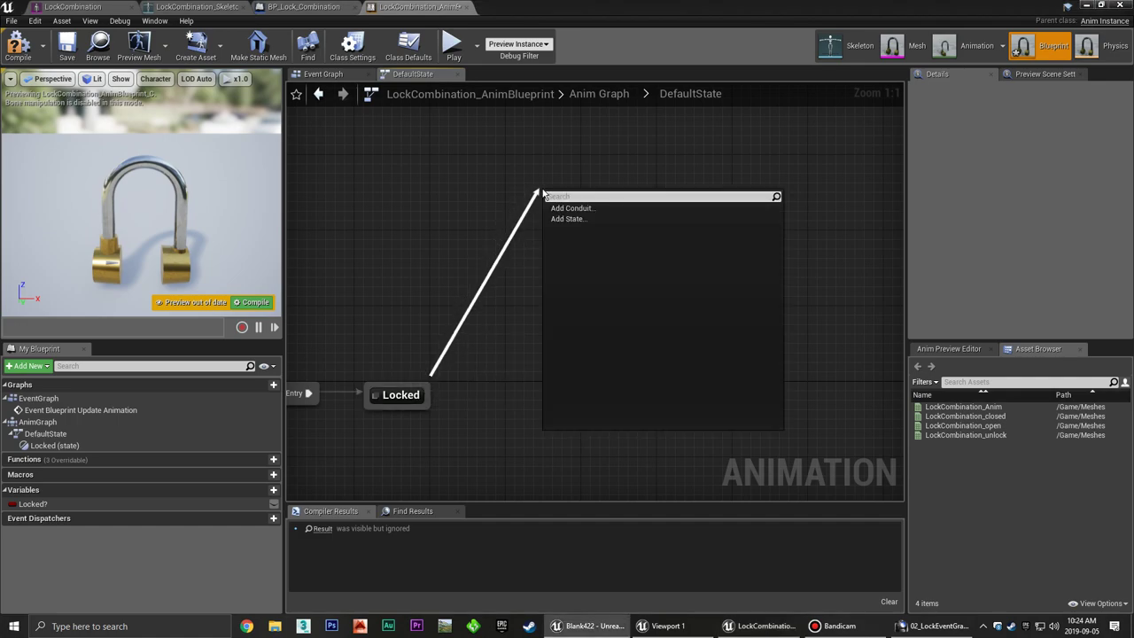
left_click(580, 219)
type("Unlocked")
key("BackSpace")
key("BackSpace")
key("Return")
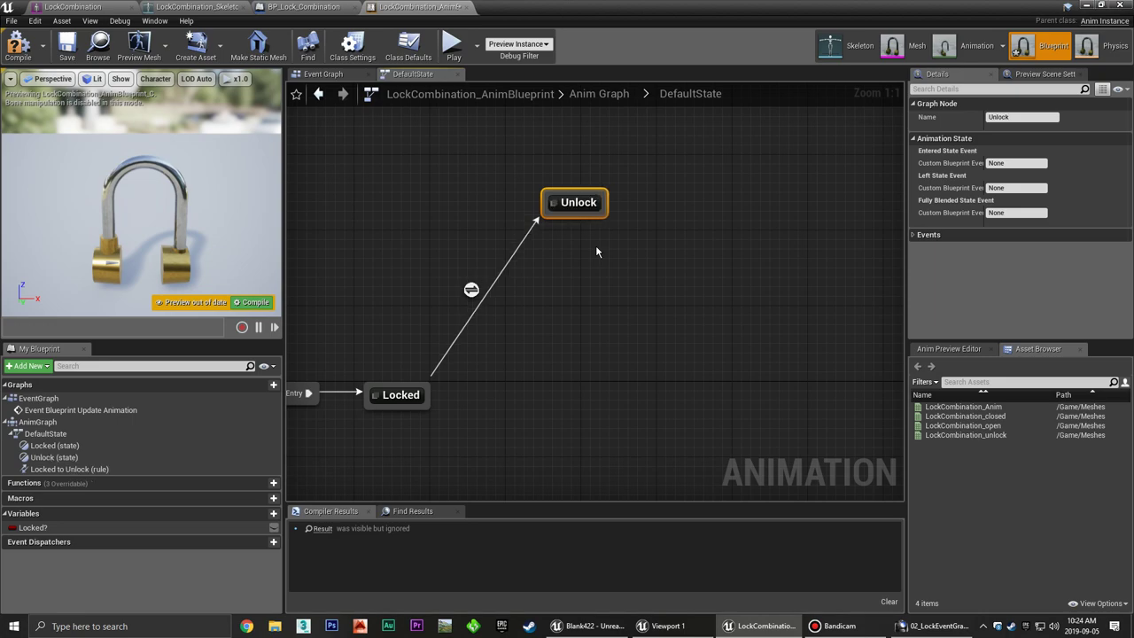
left_click(601, 248)
left_click_drag(608, 218, 656, 385)
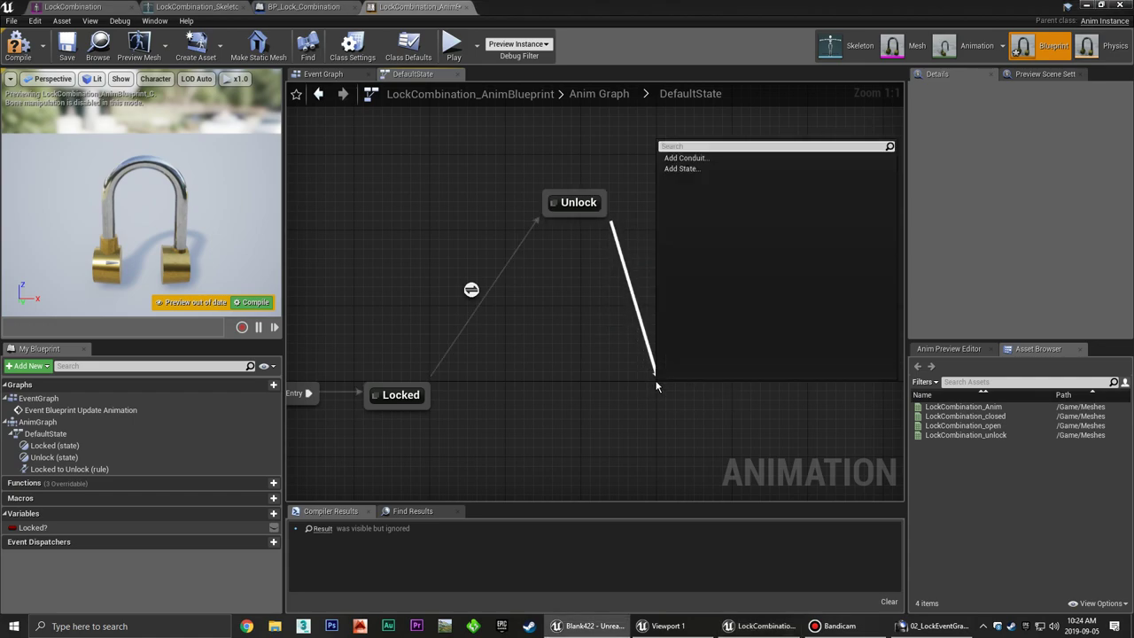
left_click(678, 168)
type("Open")
key("Return")
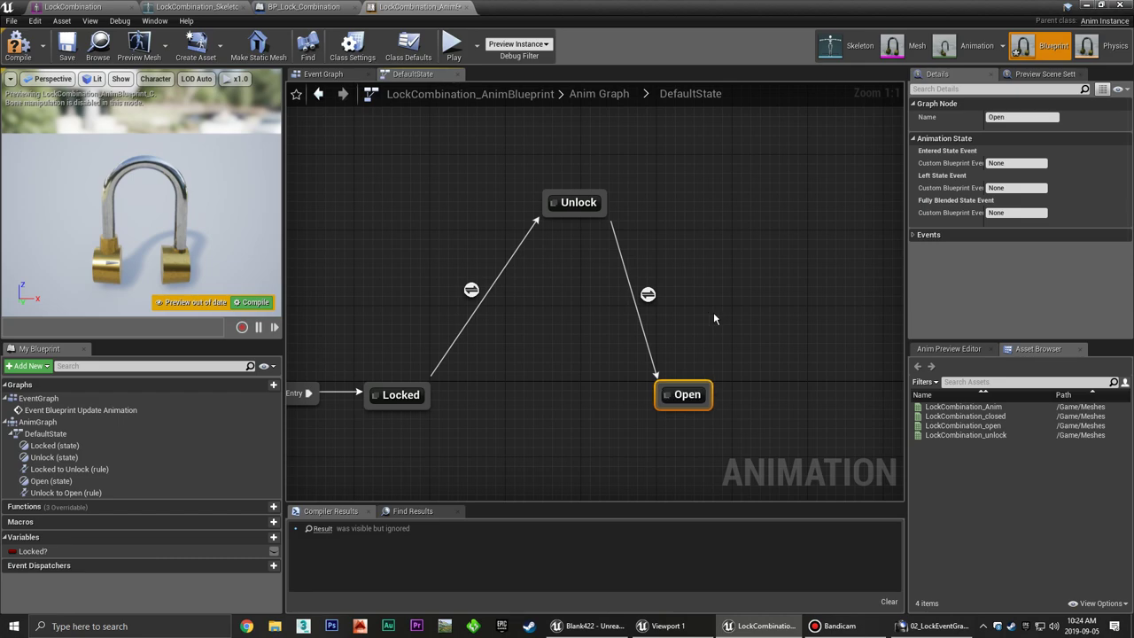
Add a transition from Open back to Locked, arrange the loop, and open the Unlock state.
mouse_move(682, 406)
left_mouse_down()
mouse_move(425, 410)
mouse_move(440, 414)
left_mouse_up()
left_click(556, 171)
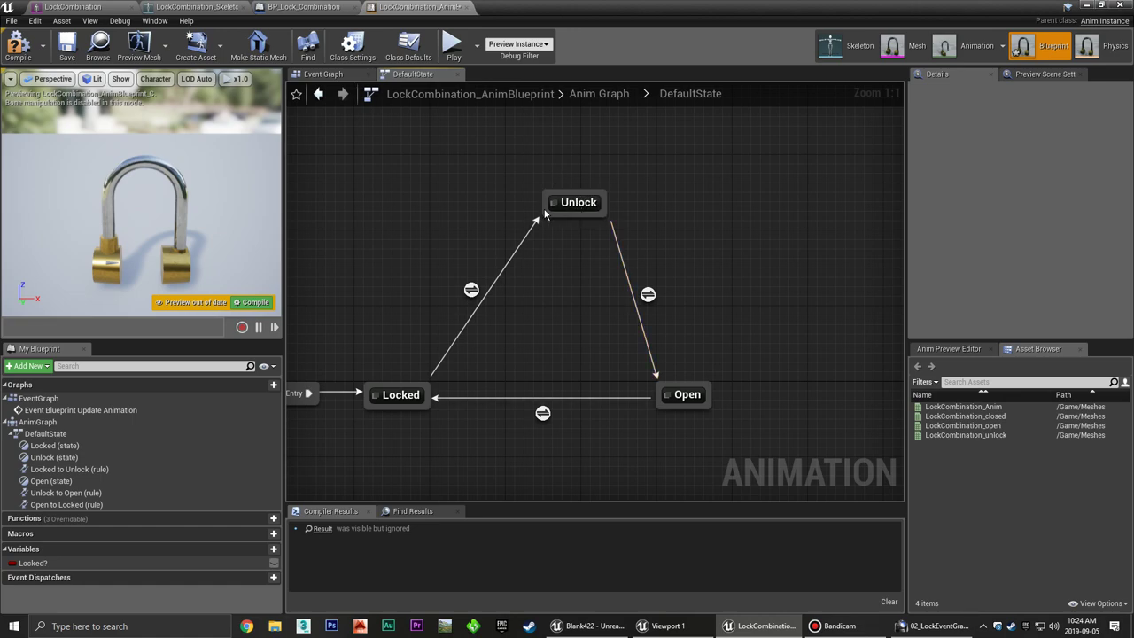
left_click_drag(580, 204, 553, 208)
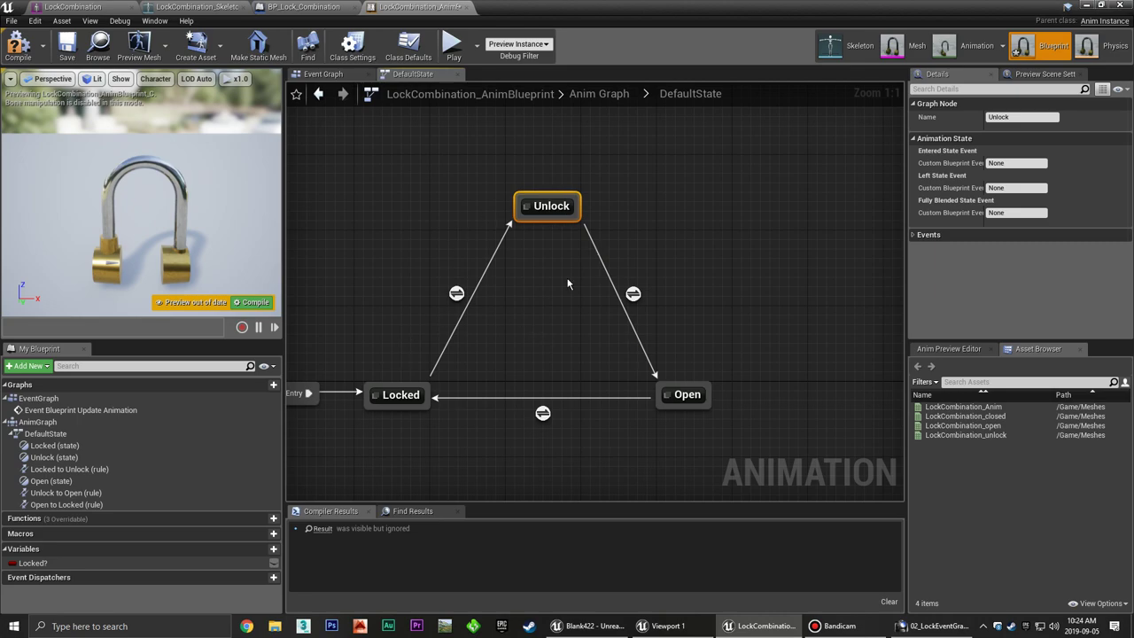
mouse_move(511, 379)
right_mouse_down()
mouse_move(532, 360)
mouse_move(531, 330)
right_mouse_up()
left_click(558, 300)
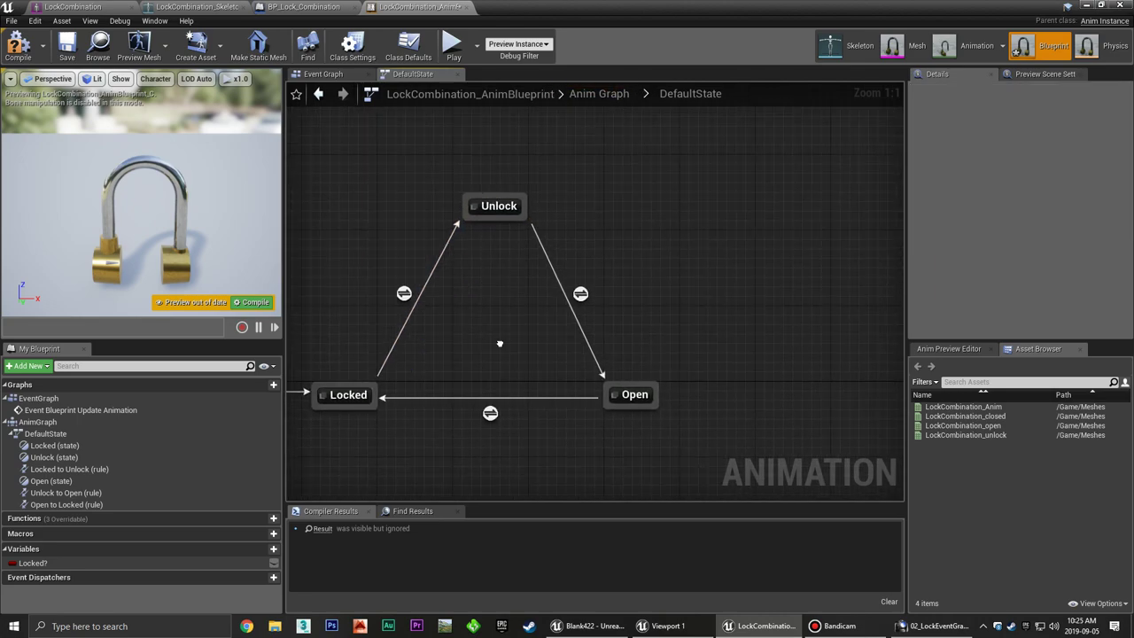
right_click_drag(469, 281, 537, 274)
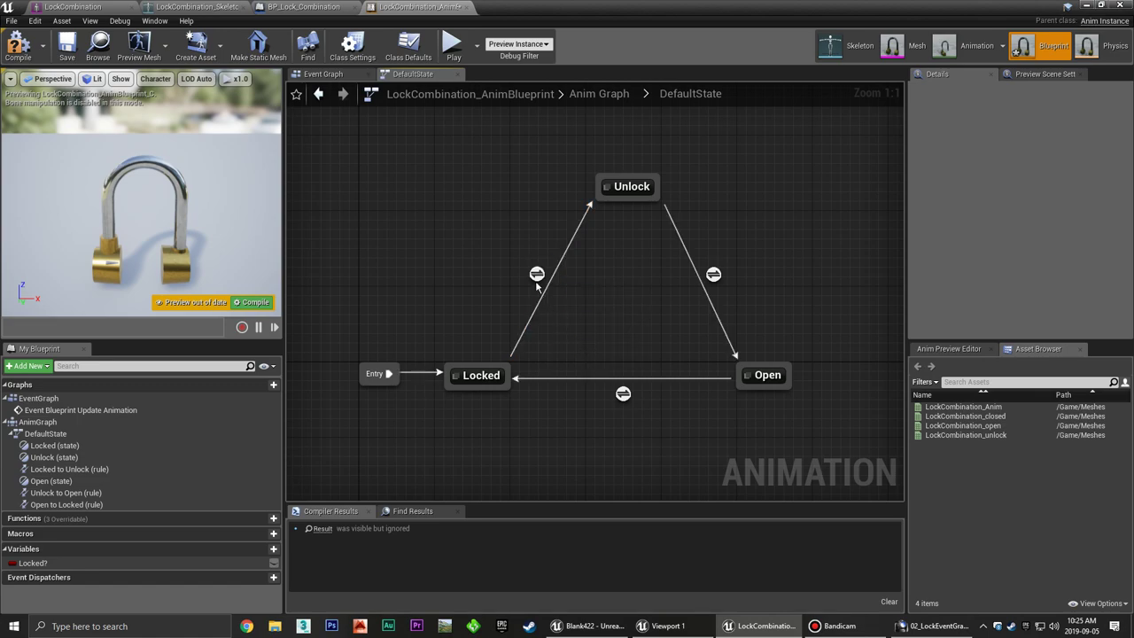
right_click_drag(630, 263, 596, 270)
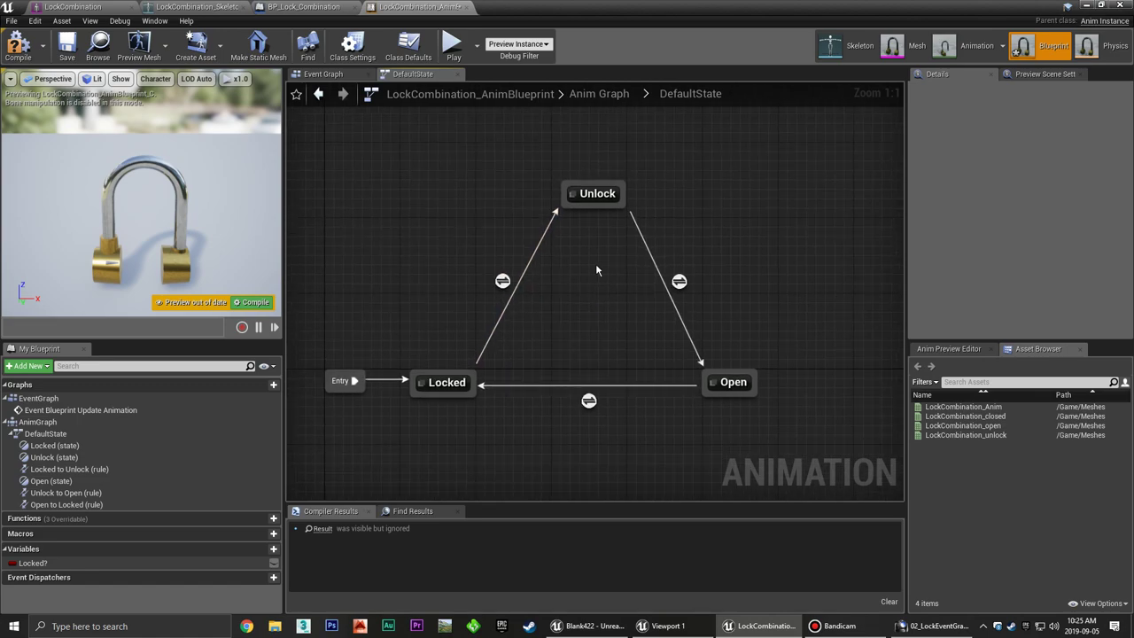
double_click(602, 192)
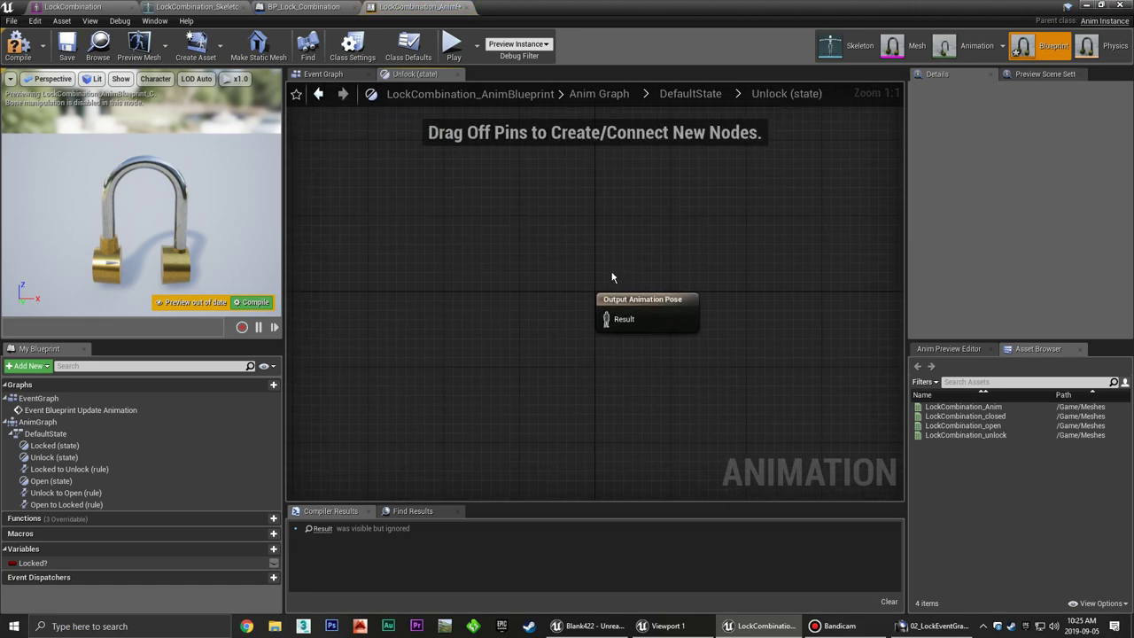
Make the Locked state play LockCombination_closed into its Output Animation Pose.
left_click(726, 93)
left_click(532, 392)
double_click(532, 391)
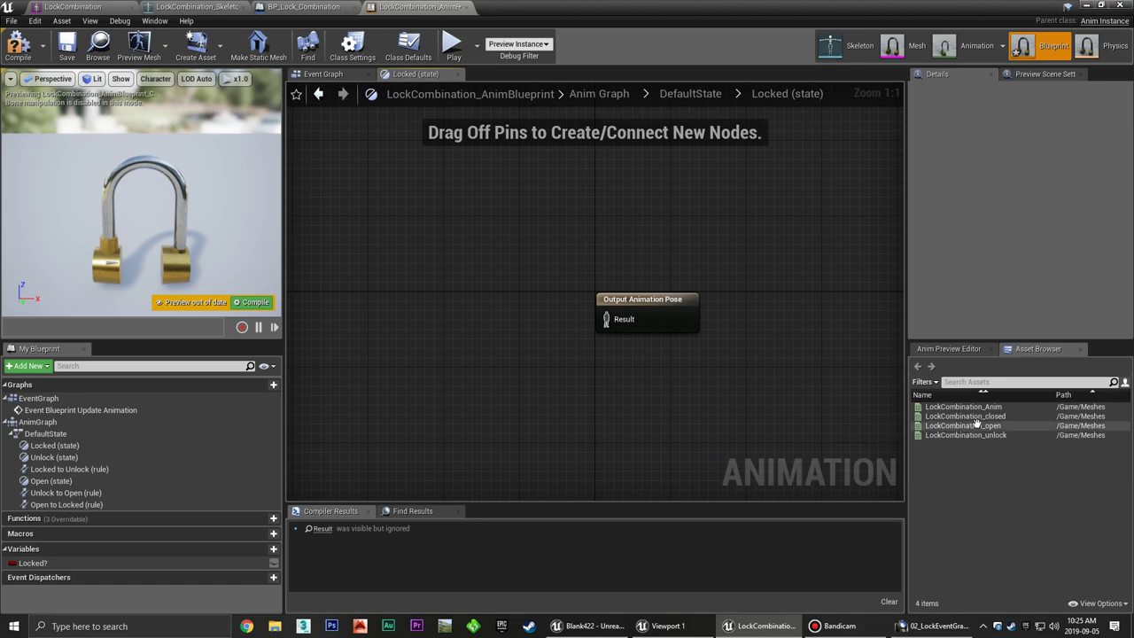
left_click_drag(966, 416, 421, 304)
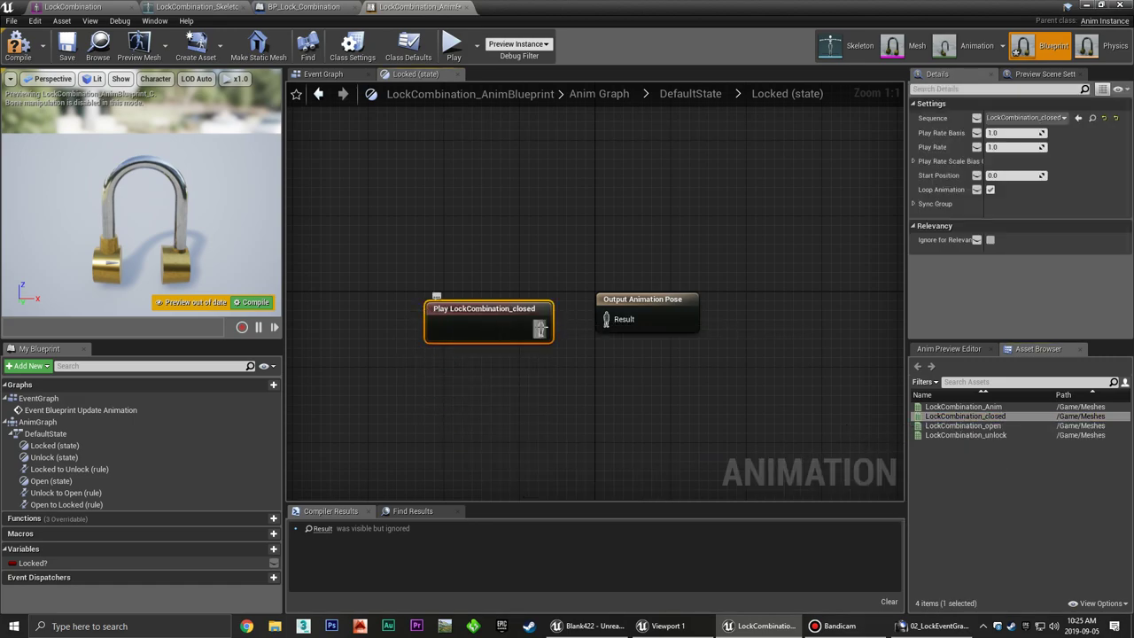
left_click_drag(540, 329, 619, 328)
left_click(701, 389)
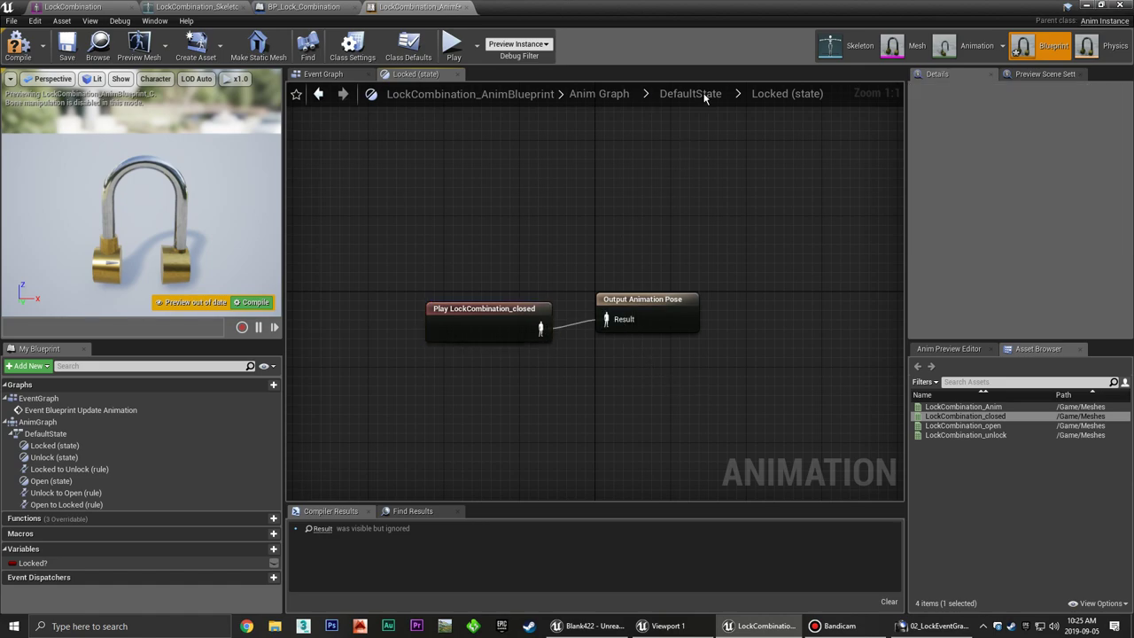
Make the Unlock state play LockCombination_unlock into its Output Animation Pose.
left_click(718, 95)
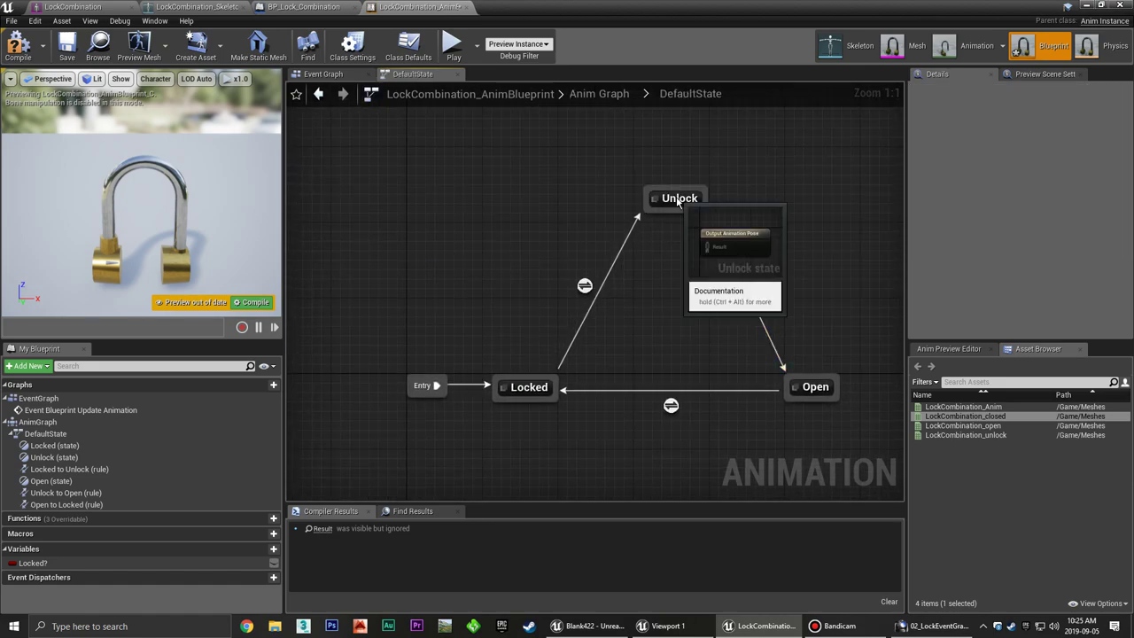
double_click(684, 197)
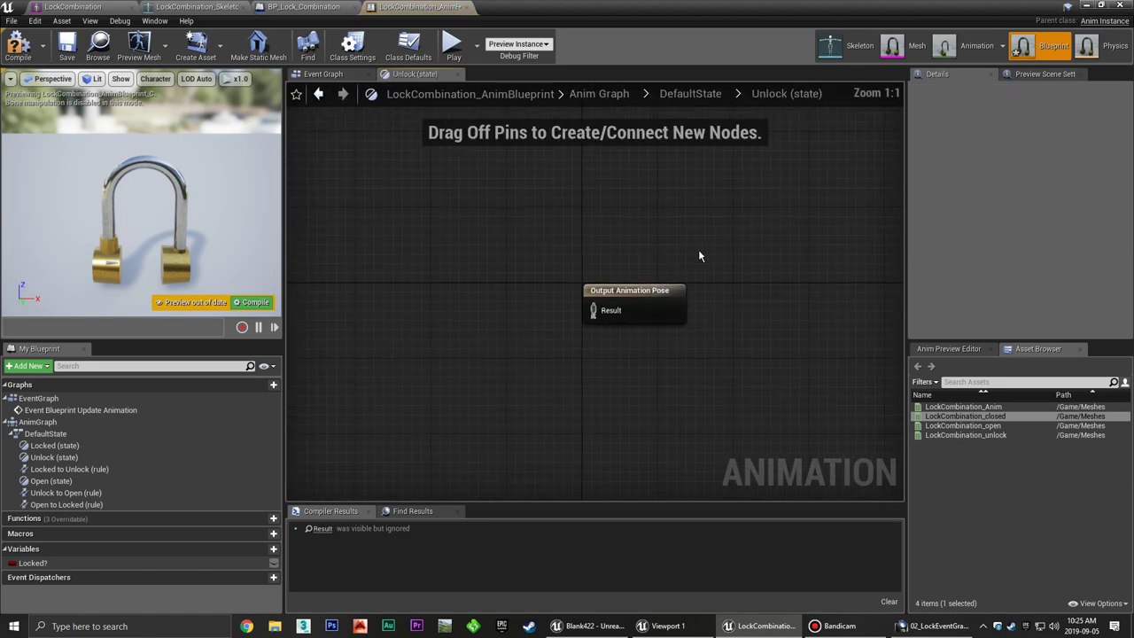
left_click(989, 434)
left_click_drag(988, 434, 449, 305)
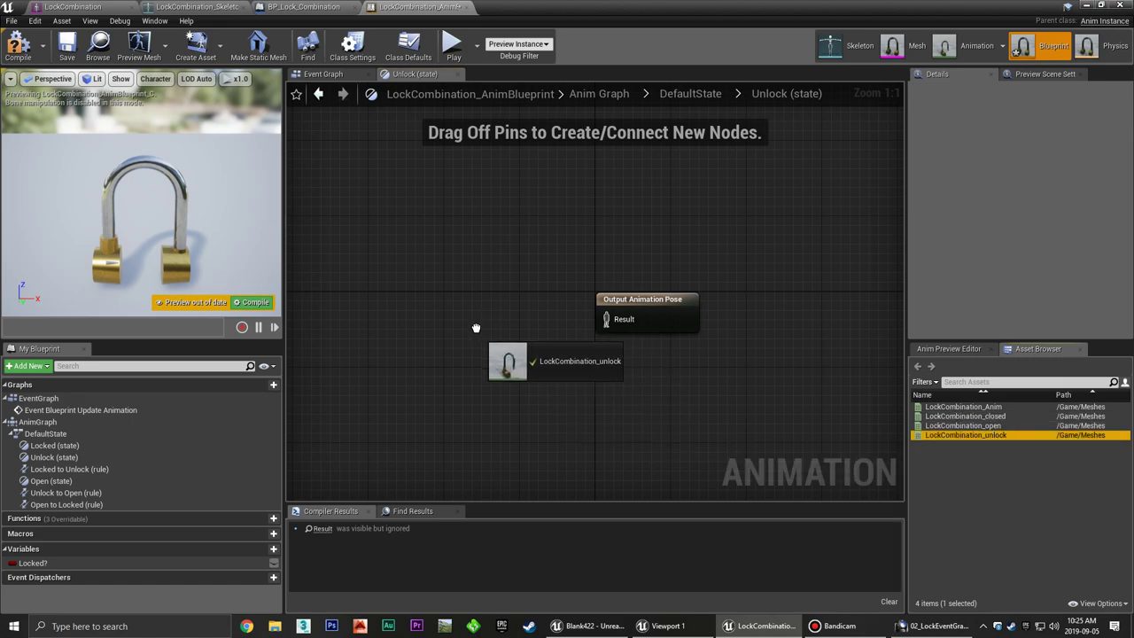
left_click_drag(568, 337, 606, 320)
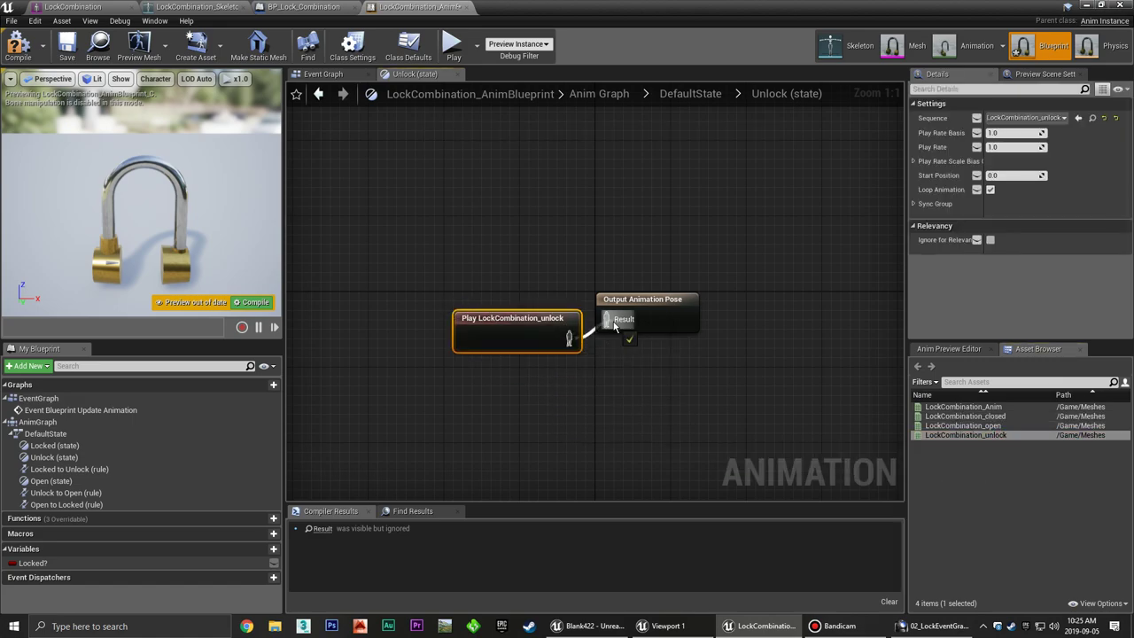
left_click_drag(514, 319, 496, 312)
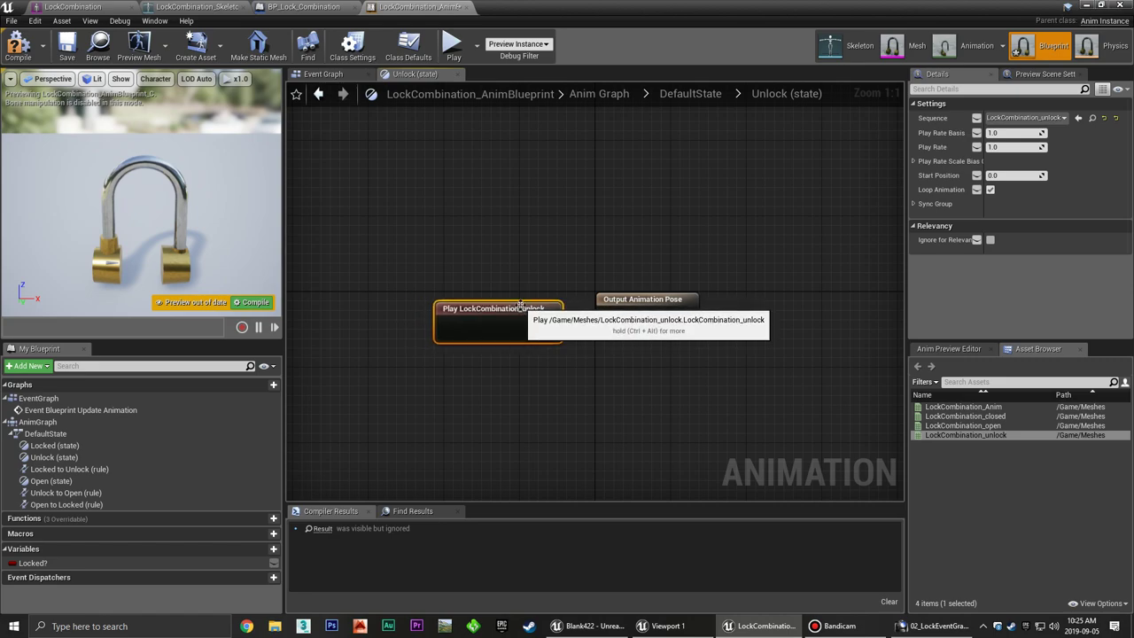
left_click(686, 230)
Make the Open state play LockCombination_open, then open the Locked to Unlock transition rule.
left_click(708, 96)
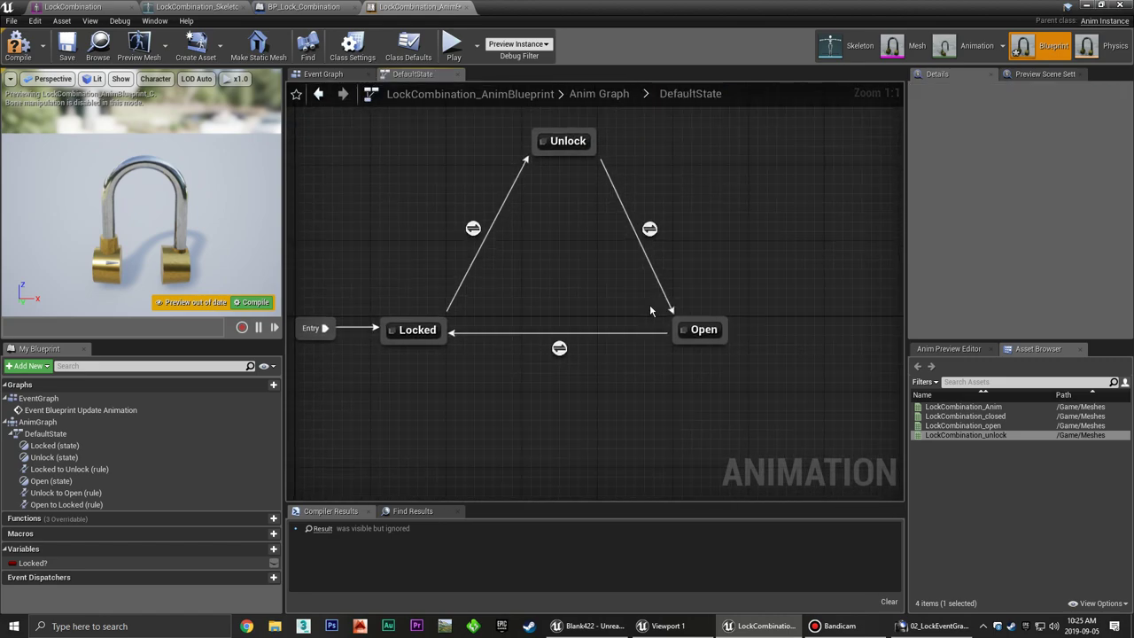
double_click(705, 328)
mouse_move(963, 425)
left_mouse_down()
mouse_move(679, 401)
mouse_move(412, 304)
left_mouse_up()
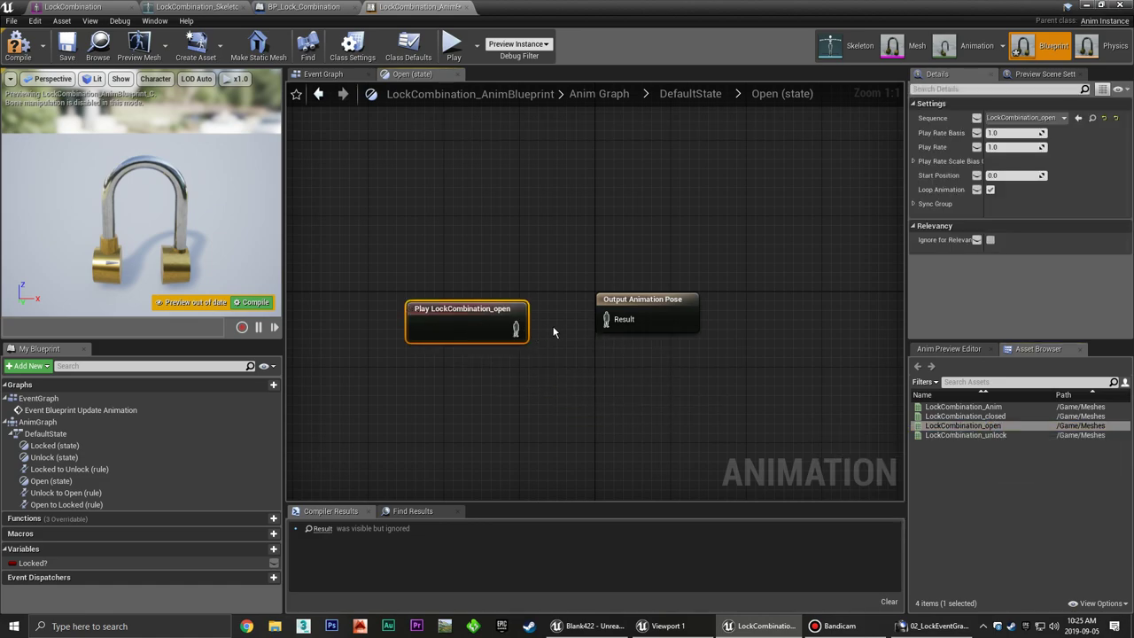
left_click(556, 332)
left_click_drag(518, 329, 606, 319)
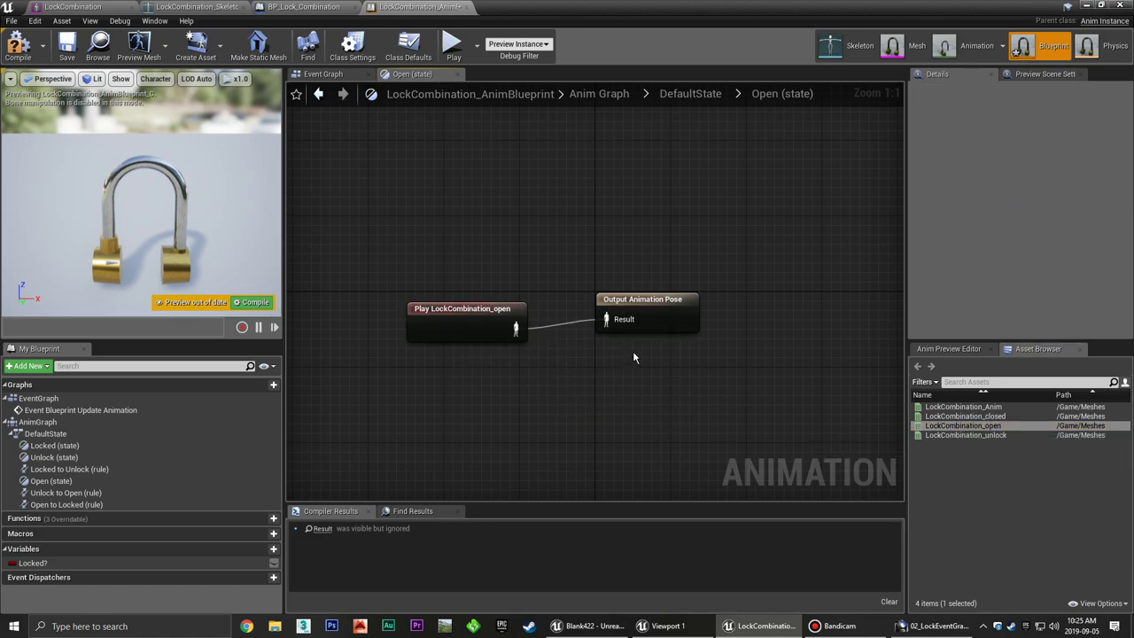
left_click(709, 96)
right_click_drag(622, 335, 481, 324)
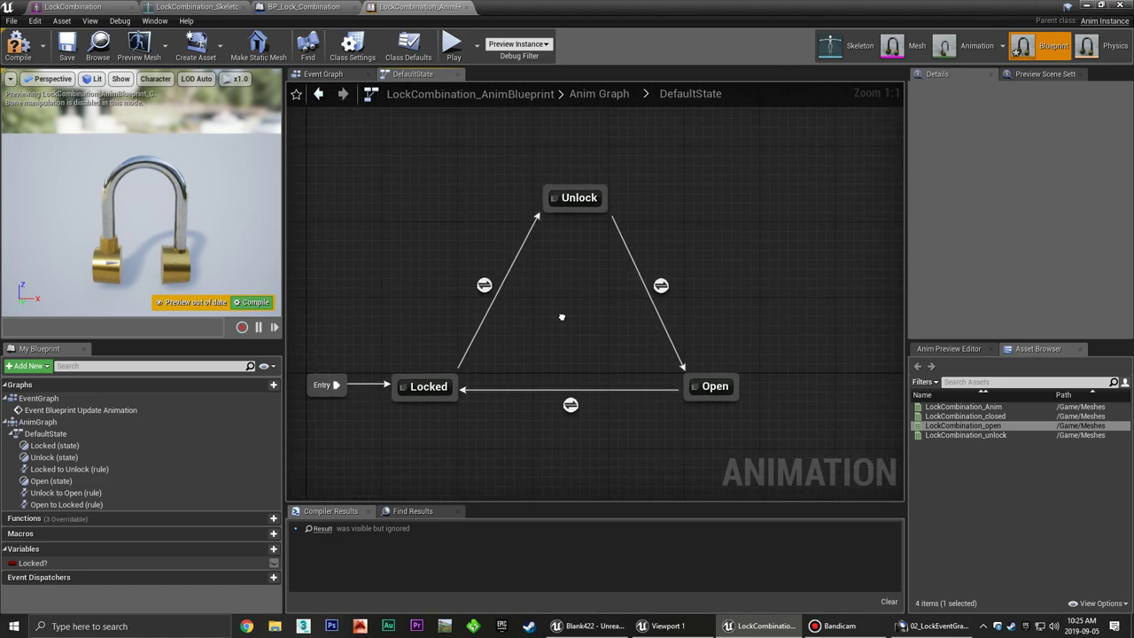
double_click(481, 279)
Feed Locked? through a NOT node into Can Enter Transition.
right_click_drag(465, 314, 513, 310)
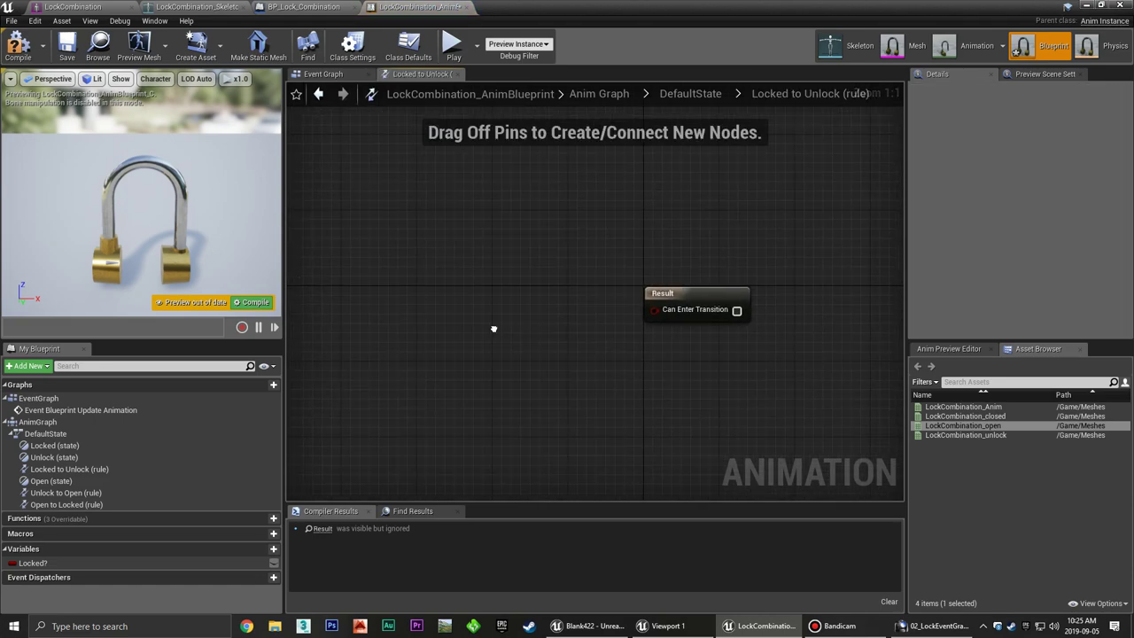
mouse_move(33, 563)
left_mouse_down("ctrl")
mouse_move(453, 288)
mouse_move(409, 299)
left_mouse_up("ctrl")
left_click(500, 311)
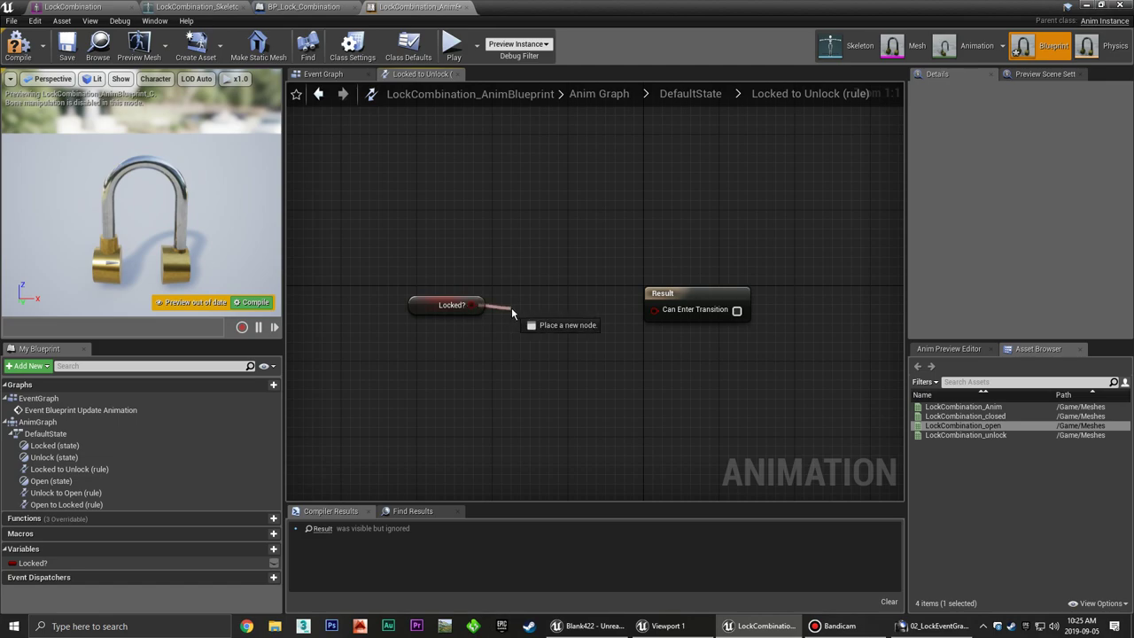
left_click_drag(512, 312, 514, 313)
type("!")
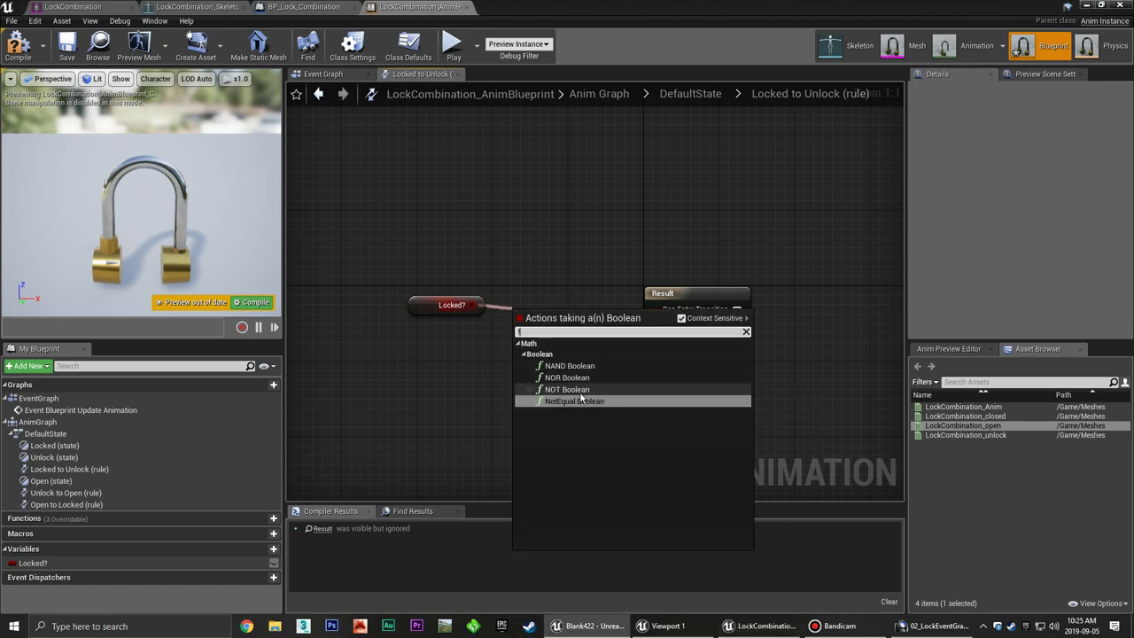
left_click(584, 391)
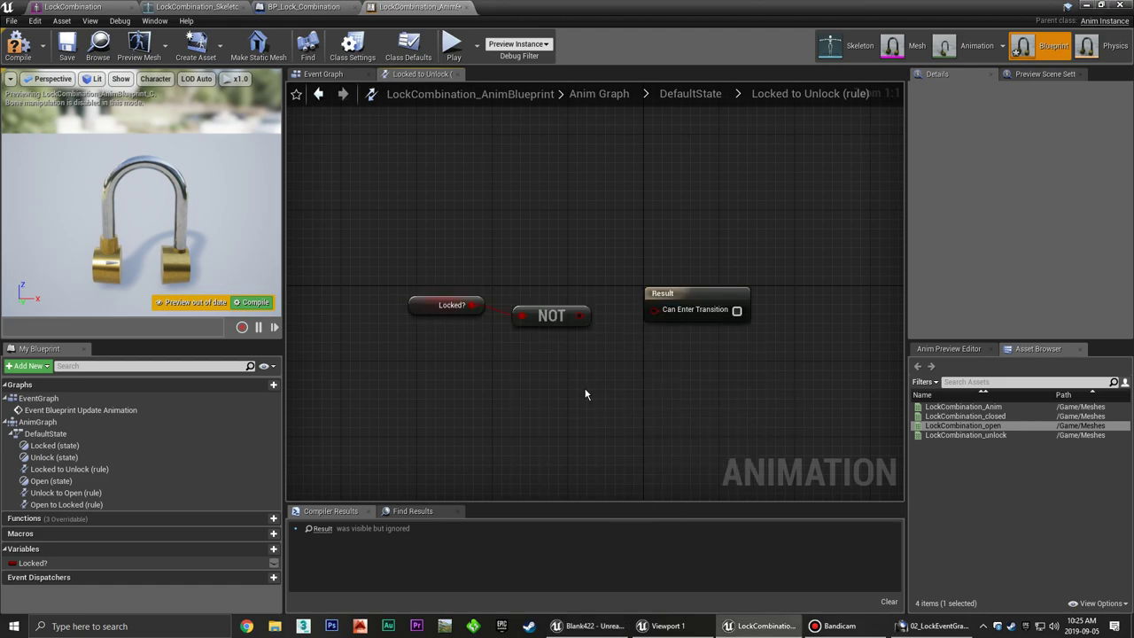
left_click_drag(658, 308, 659, 309)
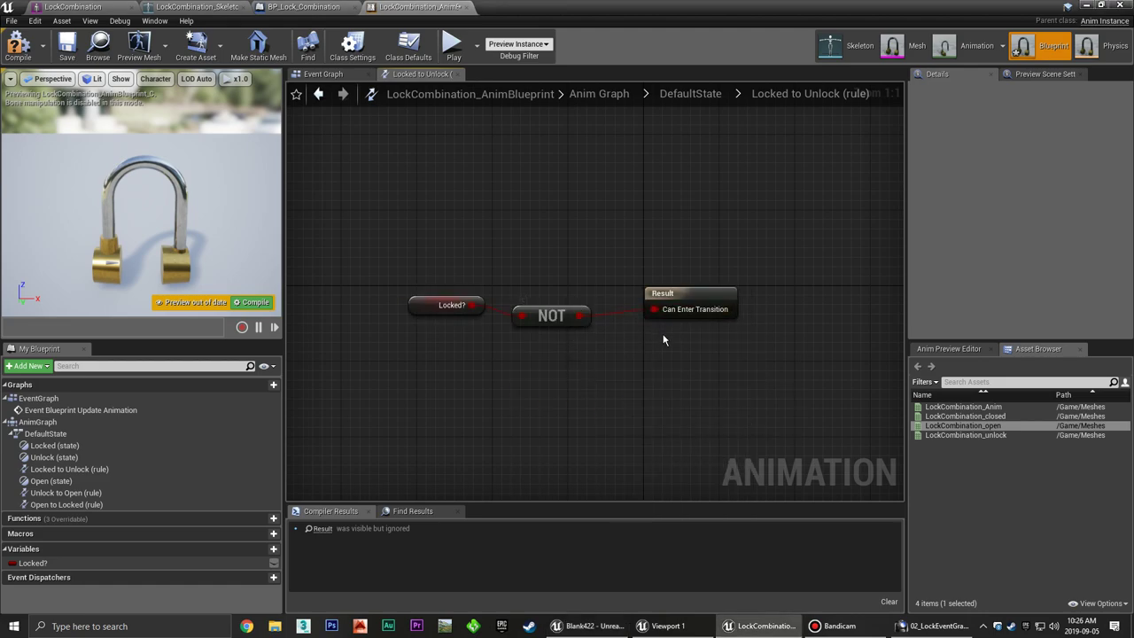
left_click_drag(555, 317, 574, 308)
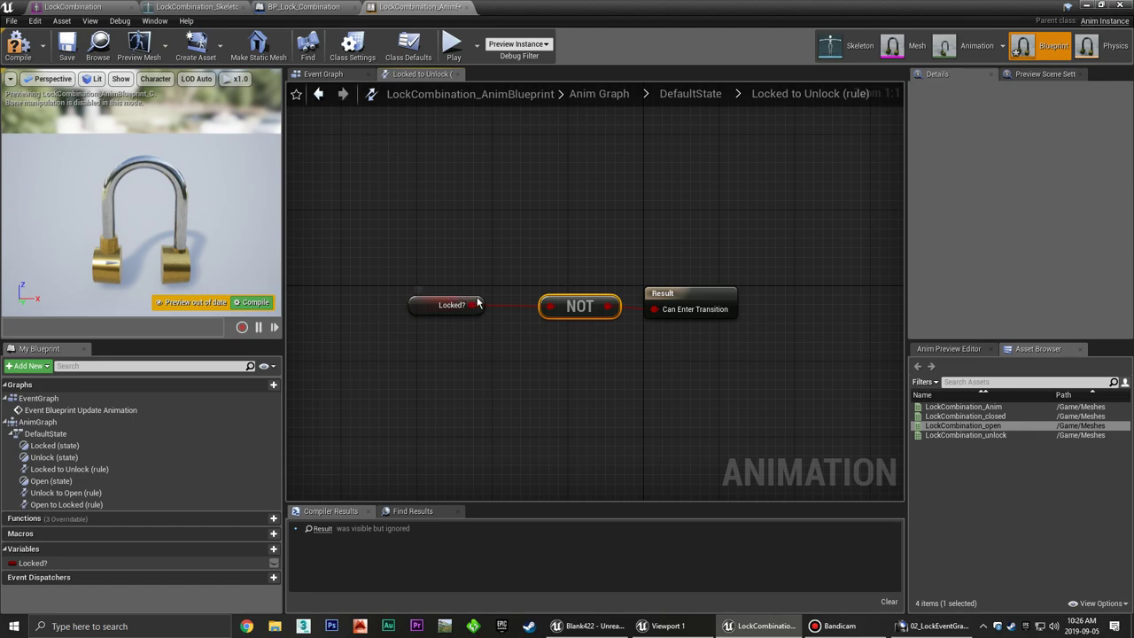
left_click_drag(477, 304, 495, 304)
Back in DefaultState, open the Unlock to Open transition rule.
left_click(691, 94)
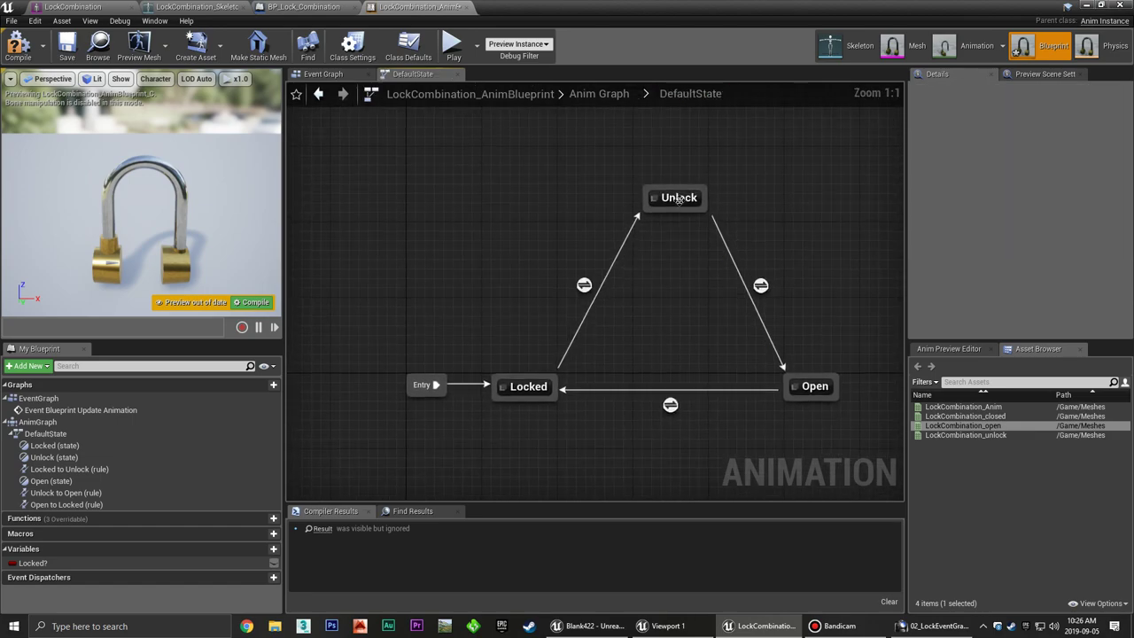
right_click_drag(693, 296, 571, 254)
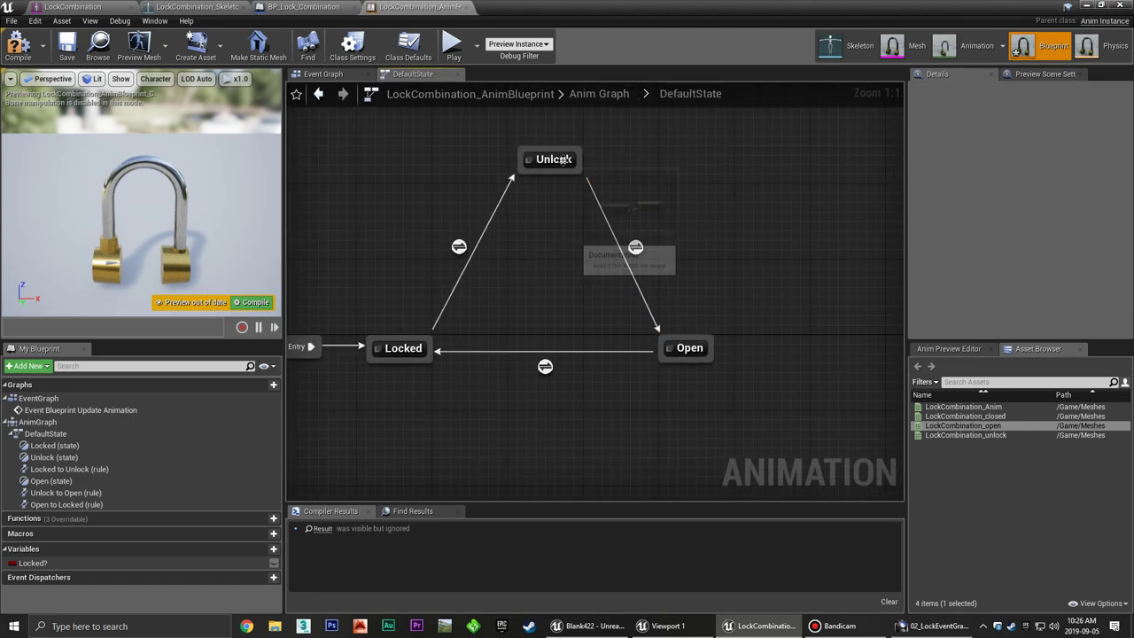
left_click(635, 248)
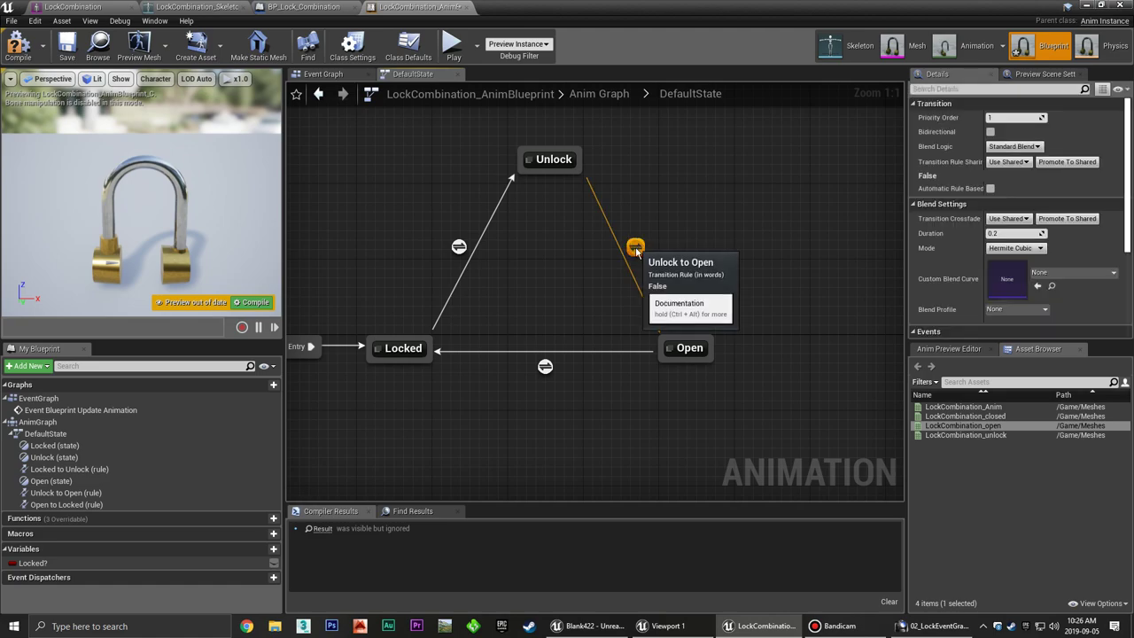
double_click(635, 248)
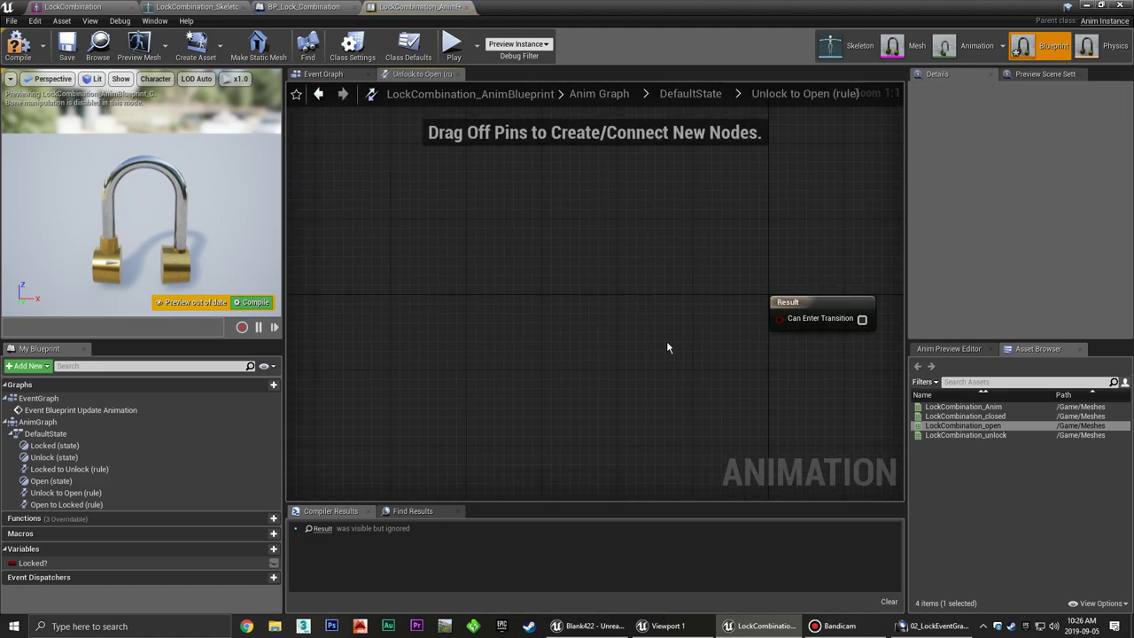
Make Unlock to Open require LockCombination_unlock's Time Remaining (ratio) to be less than 0.2.
right_click(513, 290)
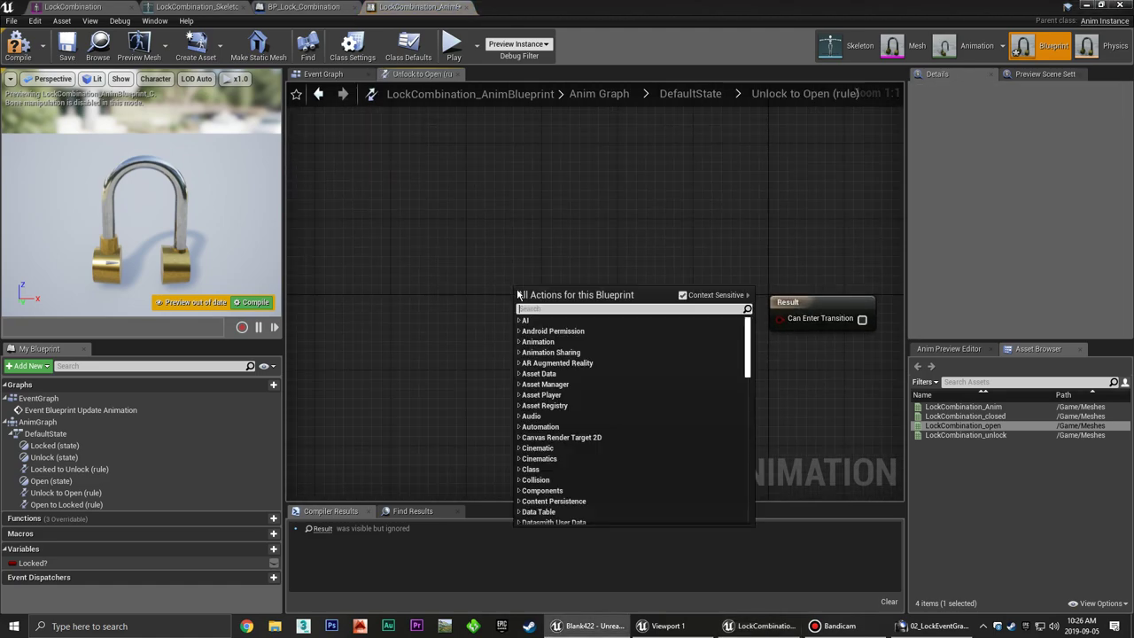
type("time remaining")
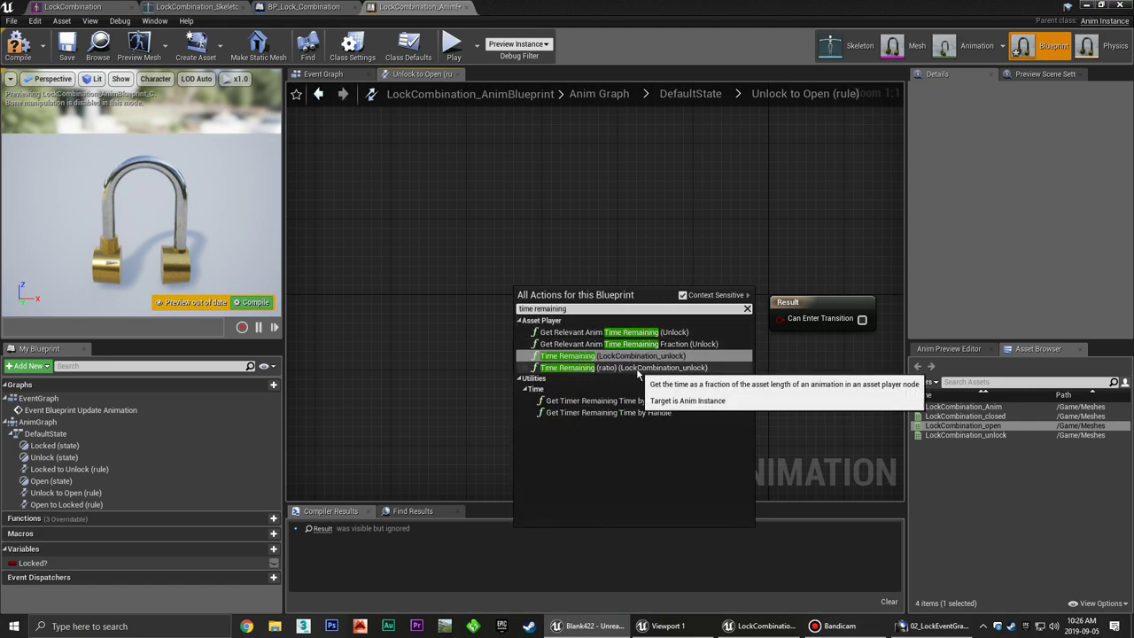
left_click(636, 368)
mouse_move(673, 310)
left_mouse_down()
mouse_move(503, 319)
mouse_move(613, 352)
left_mouse_up()
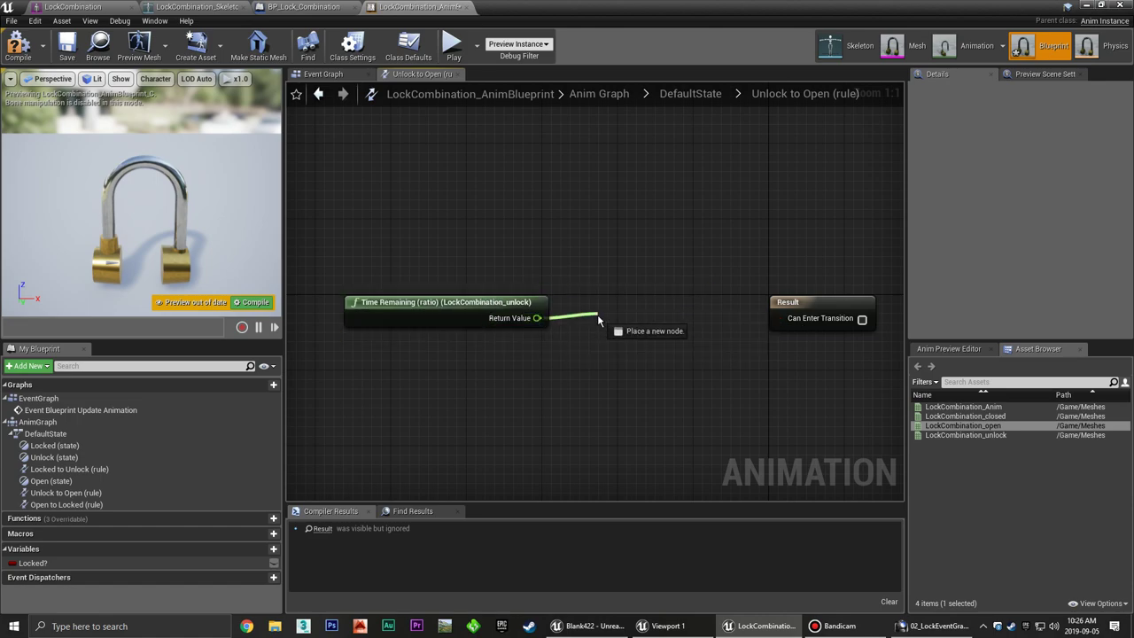
type("less")
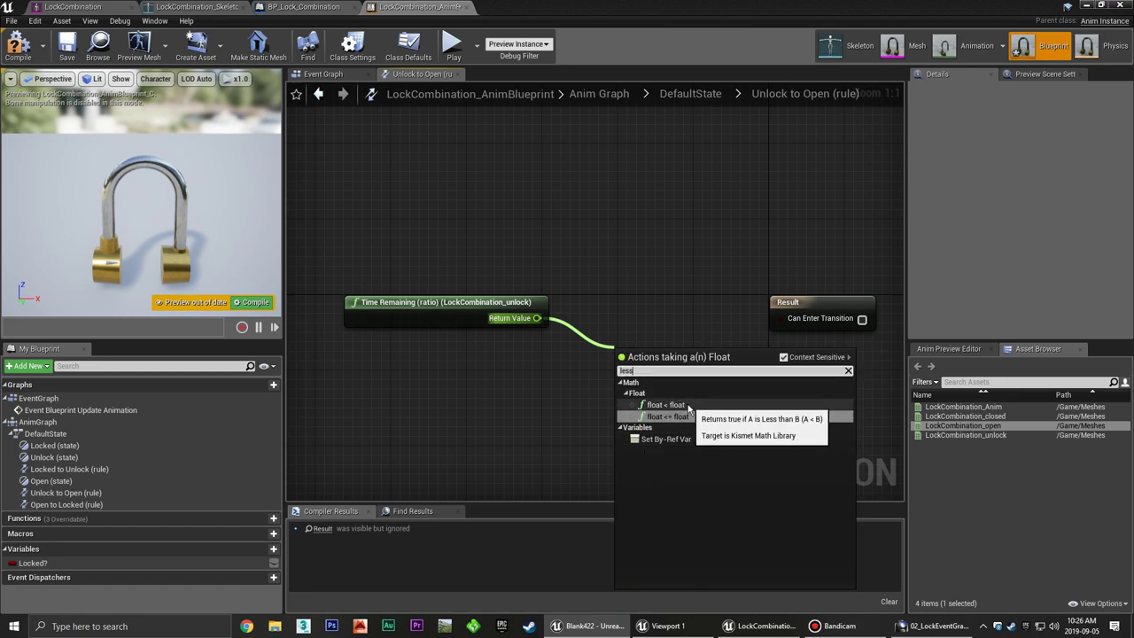
left_click(684, 406)
left_click(684, 407)
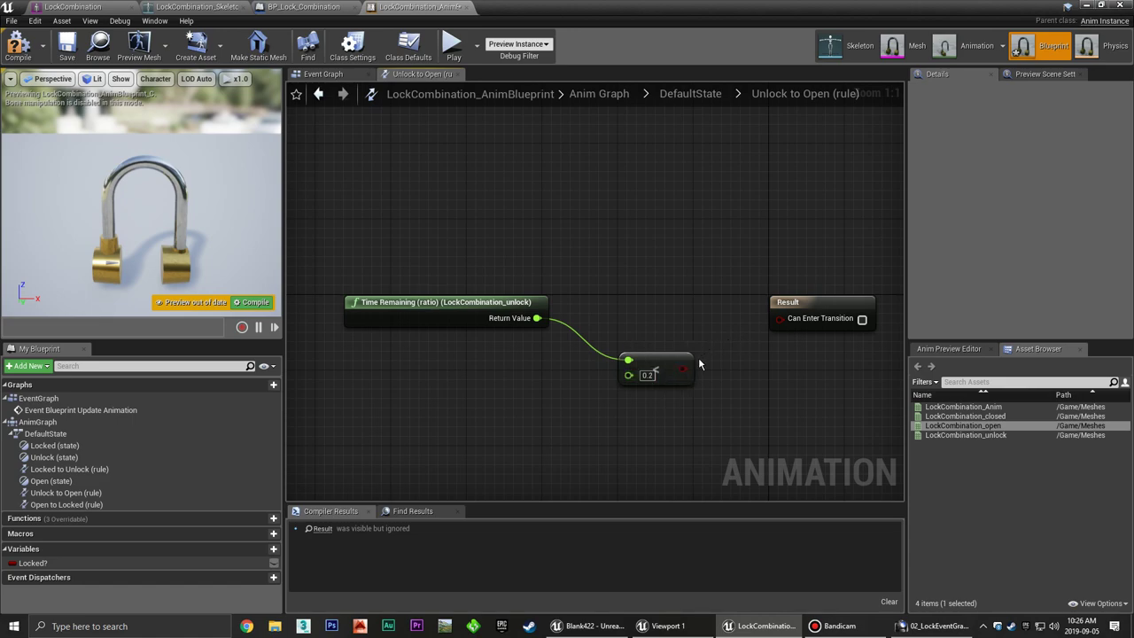
left_click_drag(683, 369, 788, 320)
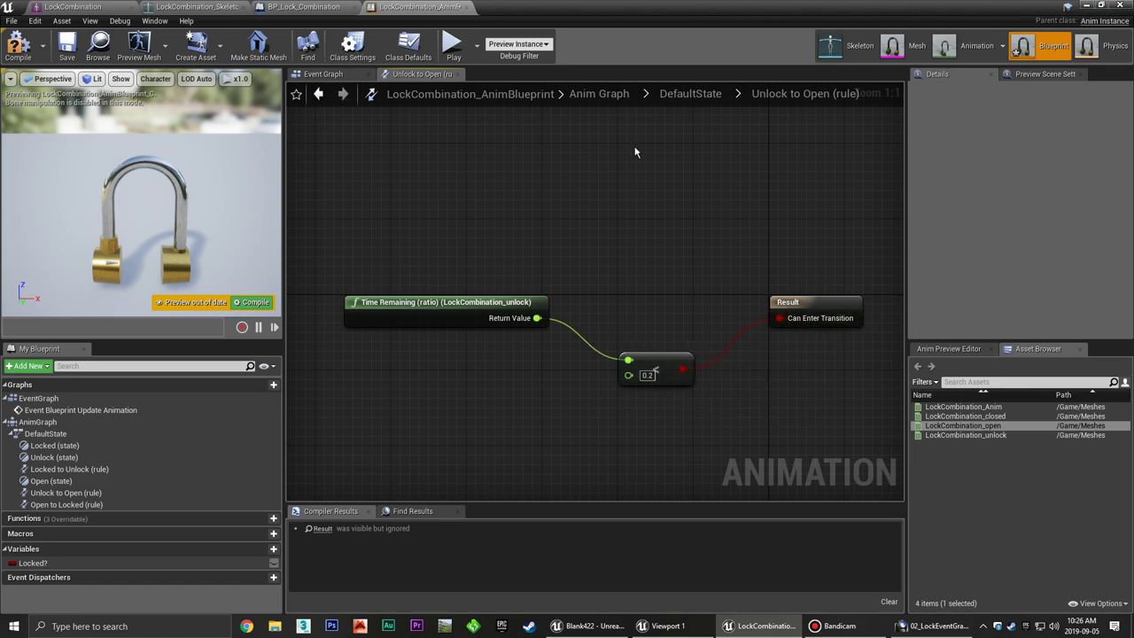
Go back to the DefaultState state machine and open the Open to Locked transition rule.
left_click(701, 102)
right_click_drag(695, 100, 789, 291)
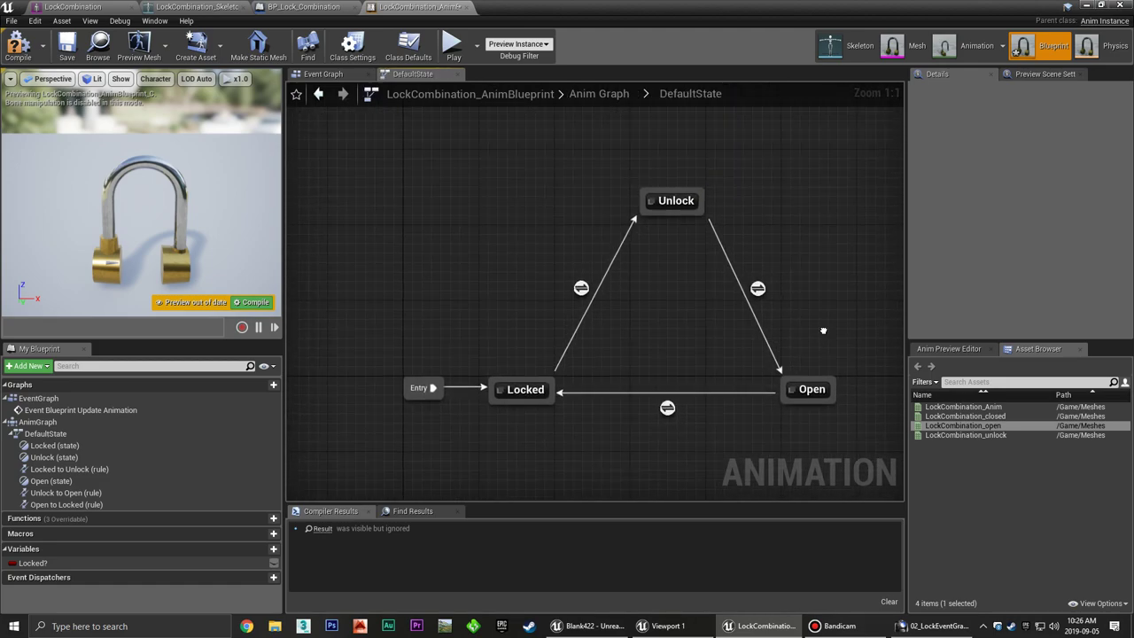
right_click_drag(823, 329, 676, 290)
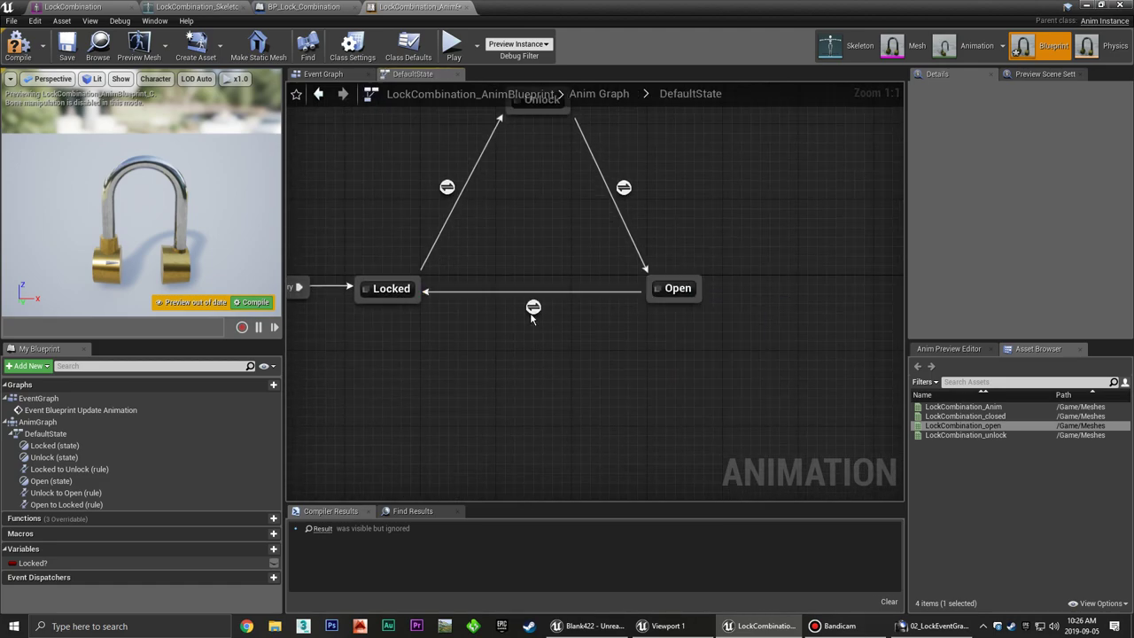
double_click(533, 307)
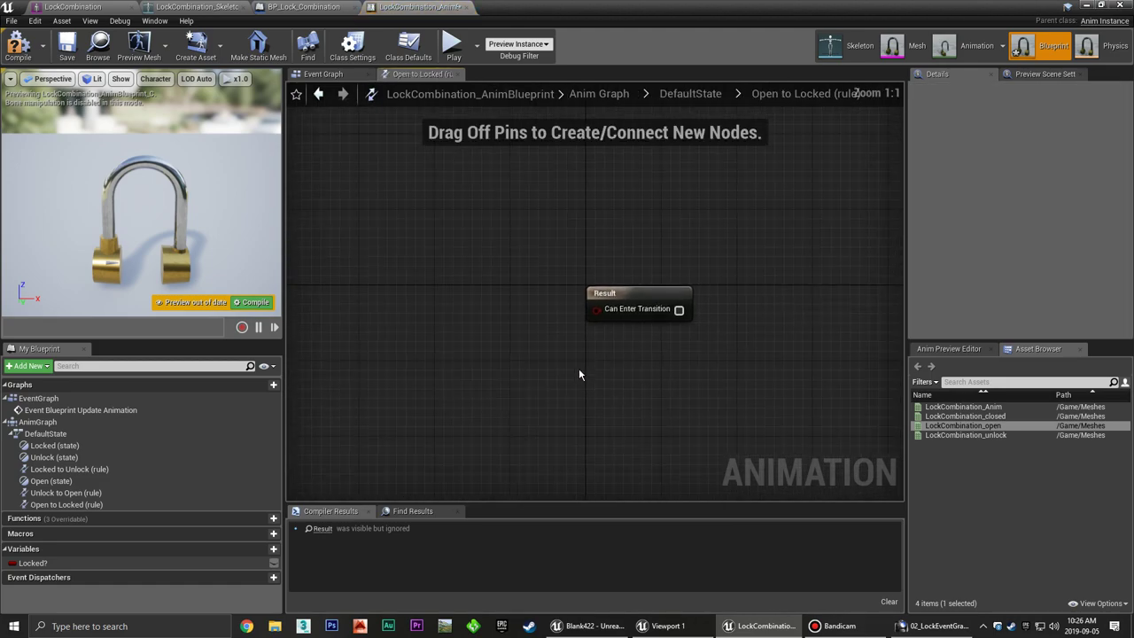
Wire a Locked? getter into the Open to Locked rule's Can Enter Transition.
left_click(33, 562)
left_click_drag(618, 316, 618, 316)
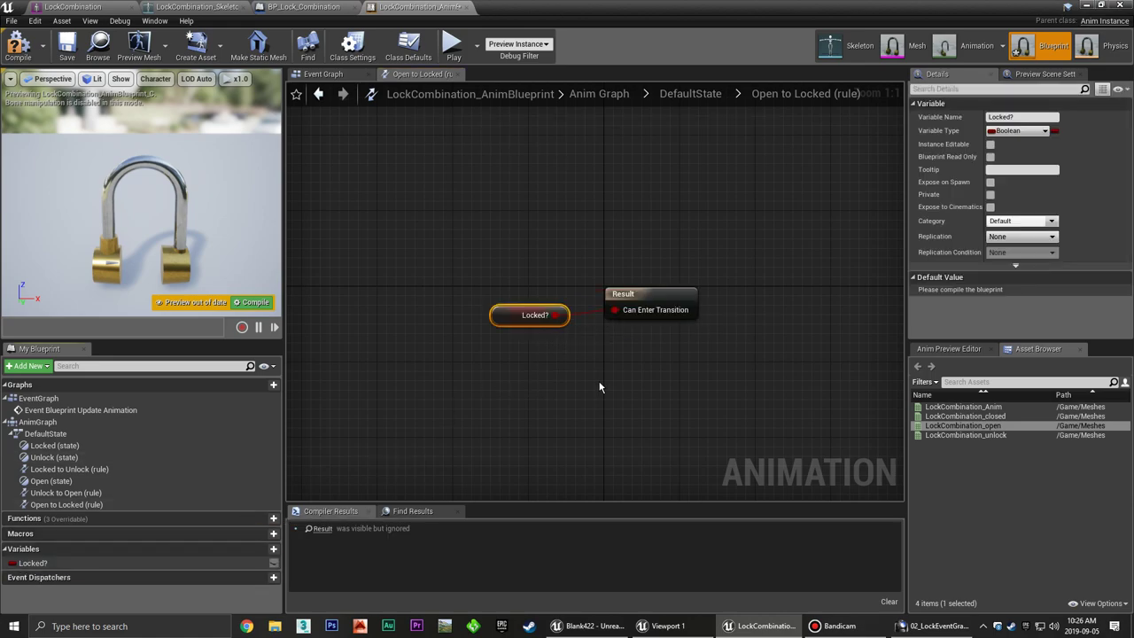
left_click_drag(540, 310, 554, 305)
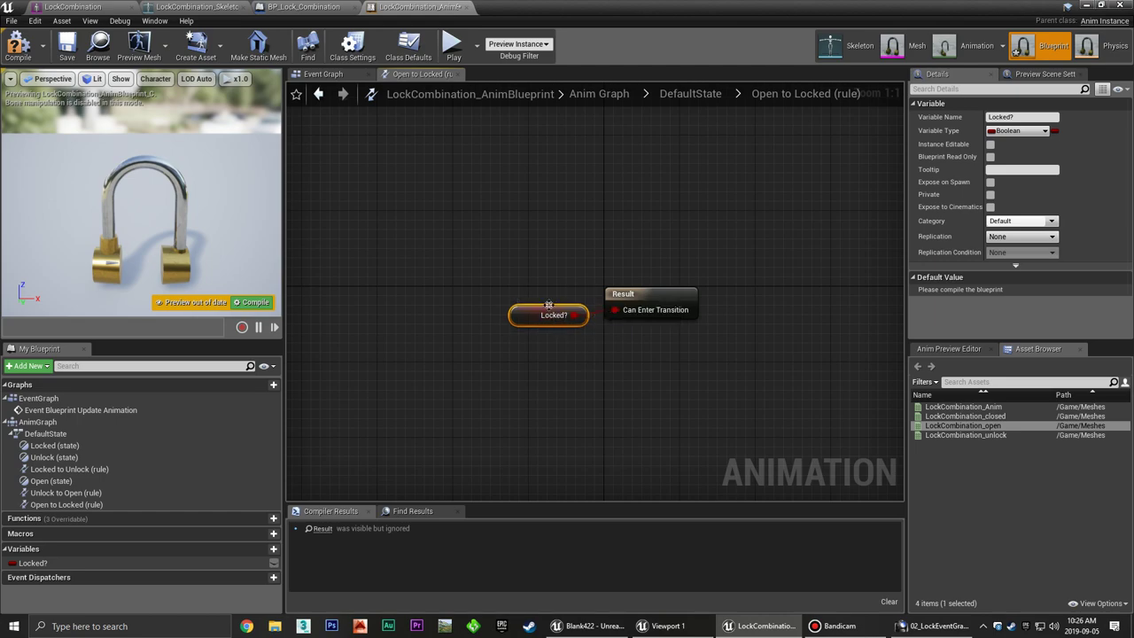
left_click(493, 176)
Return to DefaultState and compile the animation blueprint.
left_click(687, 102)
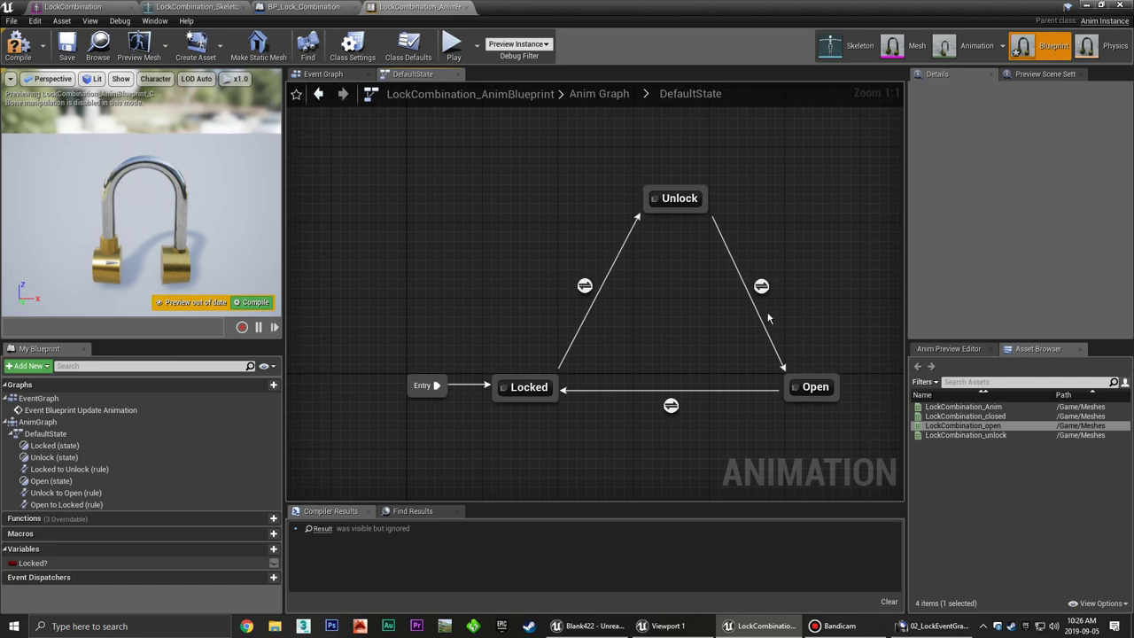
left_click(18, 45)
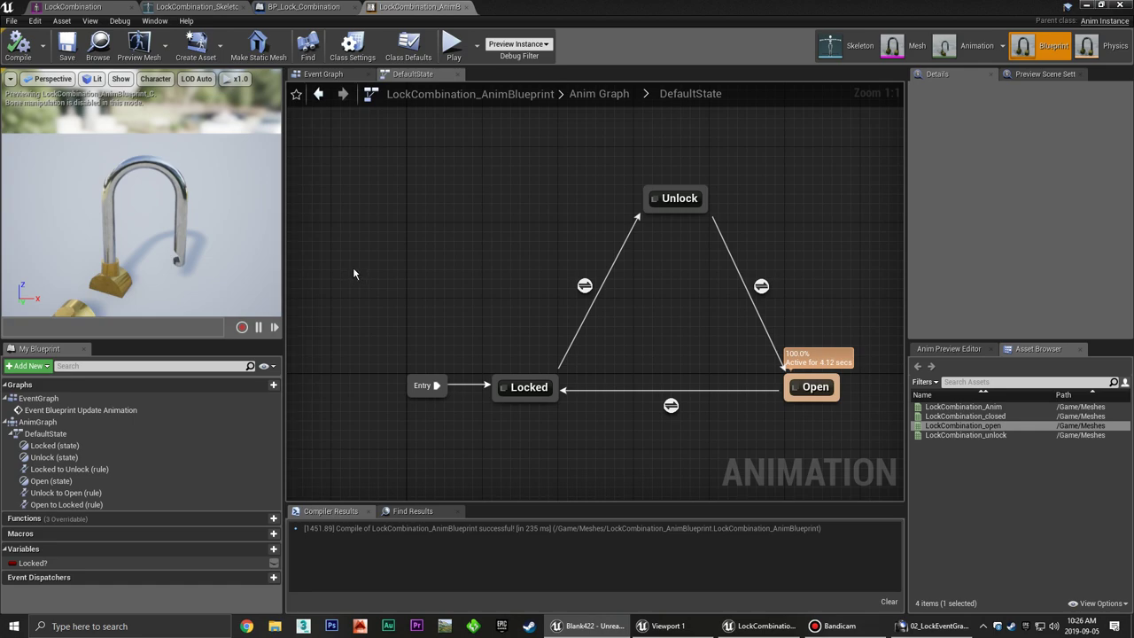
left_click(286, 7)
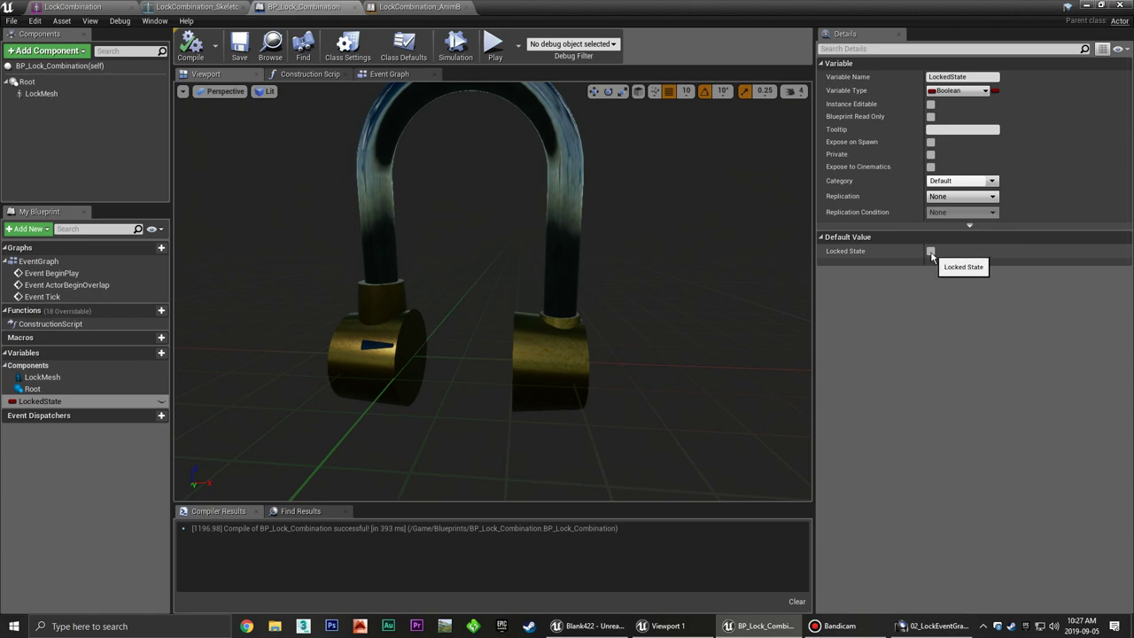
Switch to the LockCombination_AnimBlueprint tab showing its DefaultState machine with Locked, Unlock and Open.
left_click(420, 6)
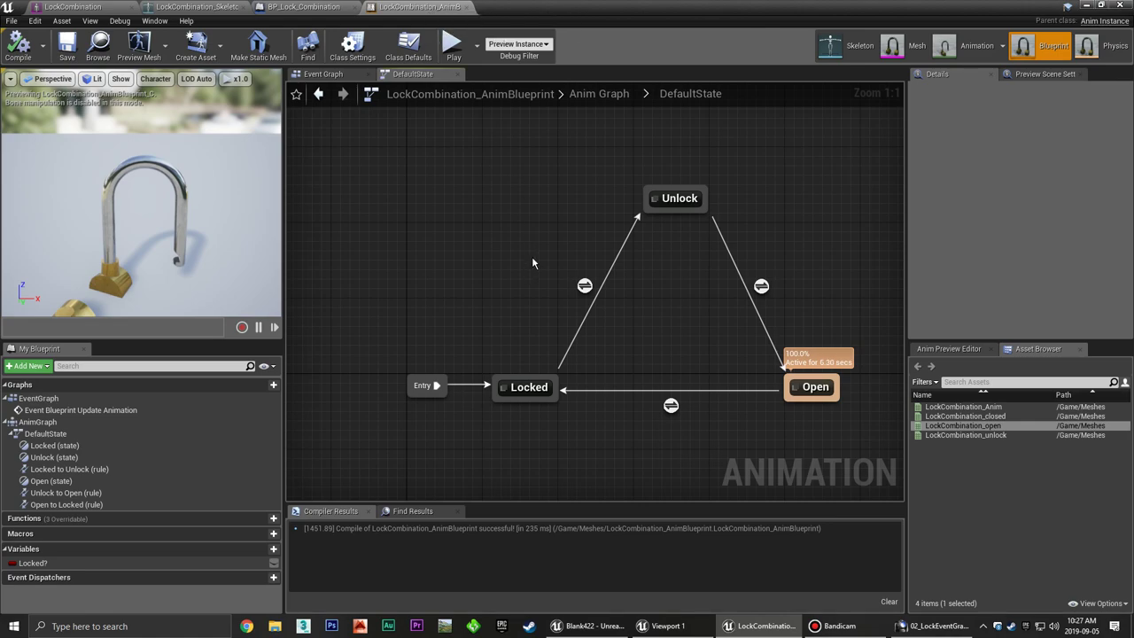
Check the Cast To BP_Lock_Combination node in the event graph, then return to the state machine.
left_click(324, 75)
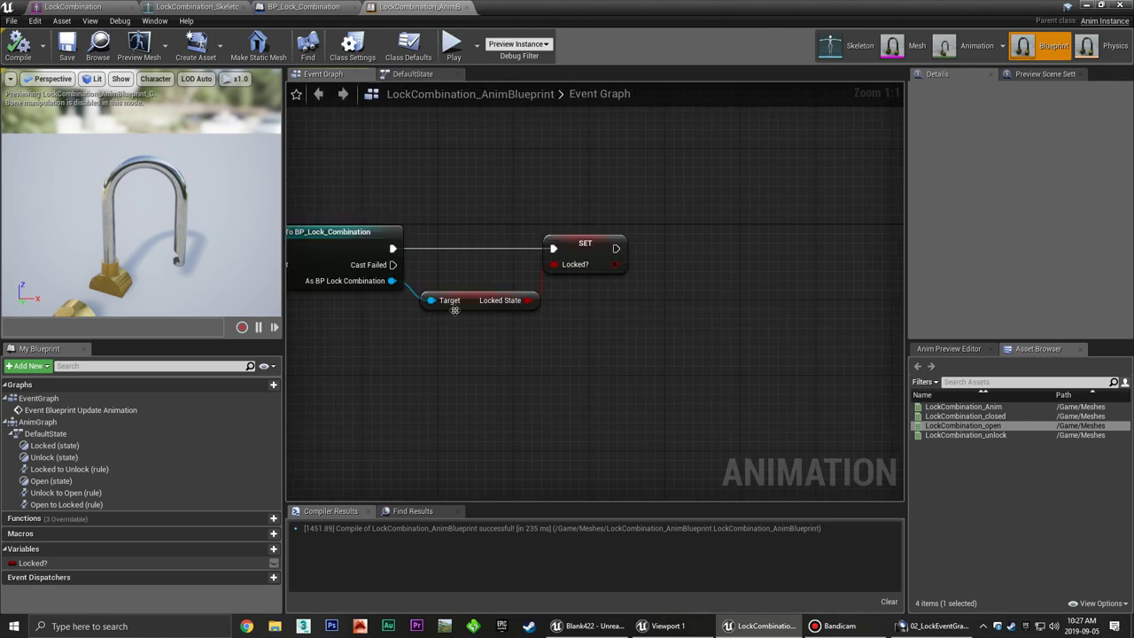
right_click_drag(439, 311, 536, 314)
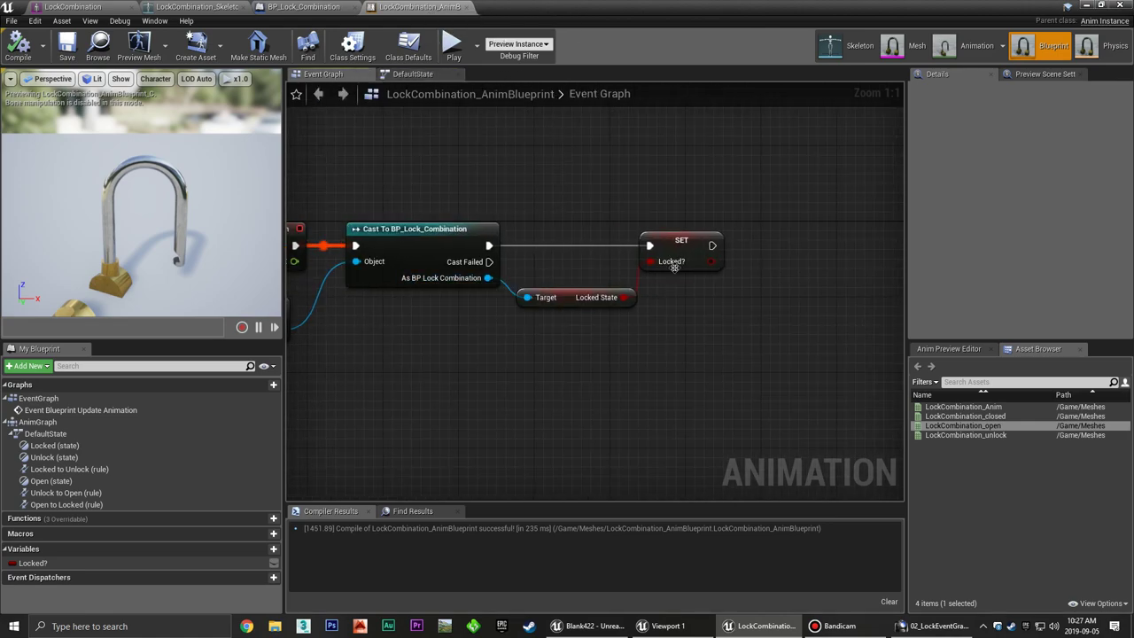
left_click(416, 75)
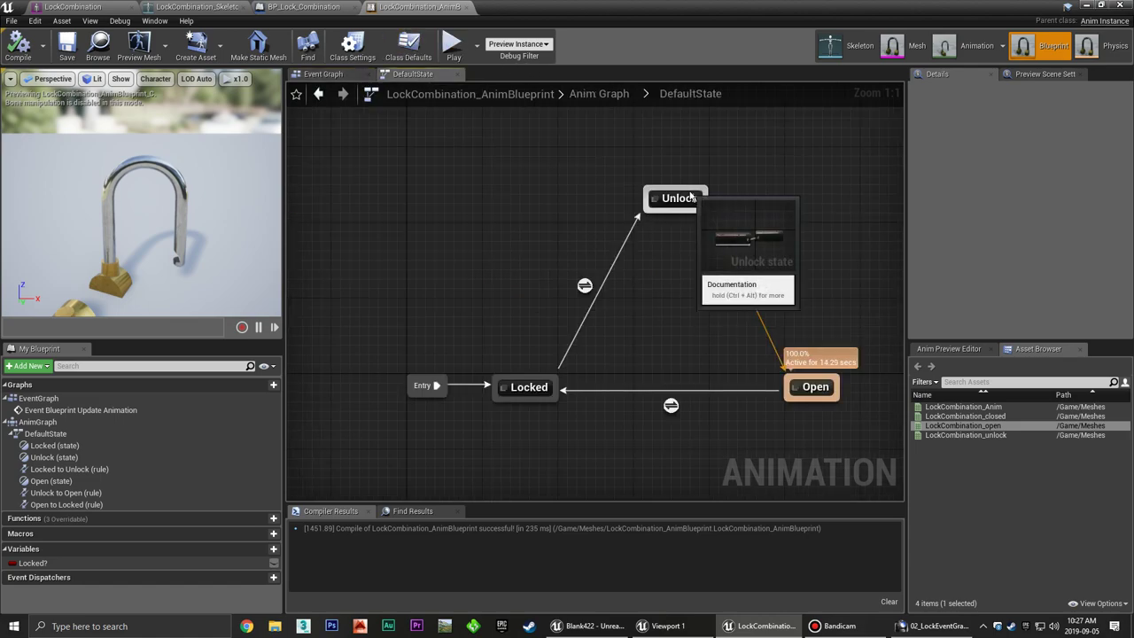
right_click_drag(637, 219, 537, 210)
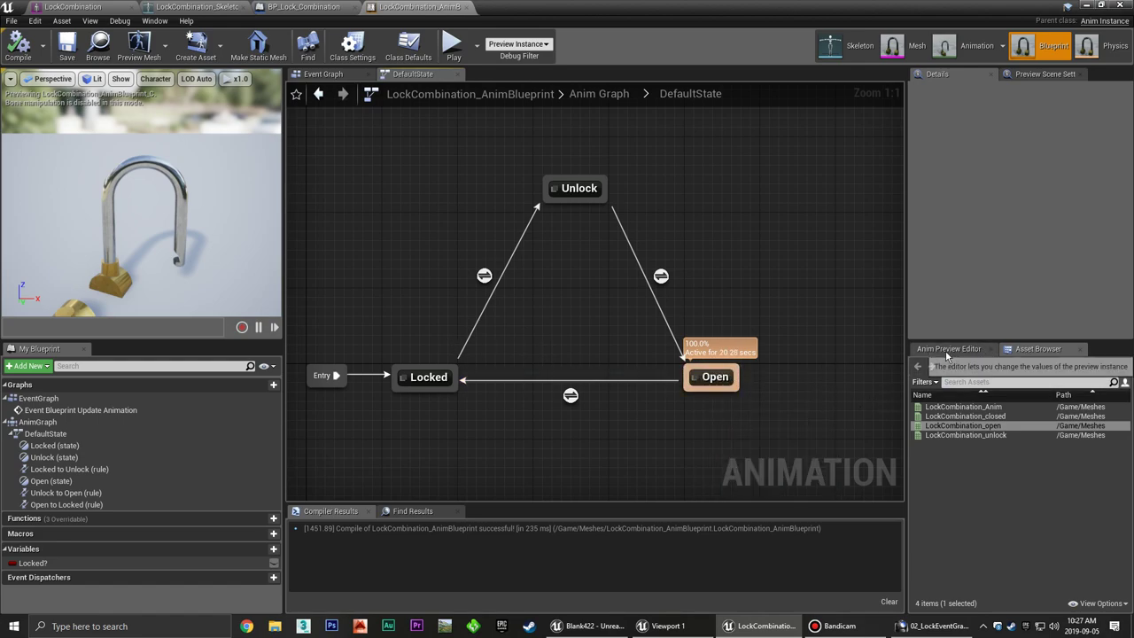
Toggle Locked? in the preview settings to watch the padlock close and open, then reset it unchecked.
left_click(974, 349)
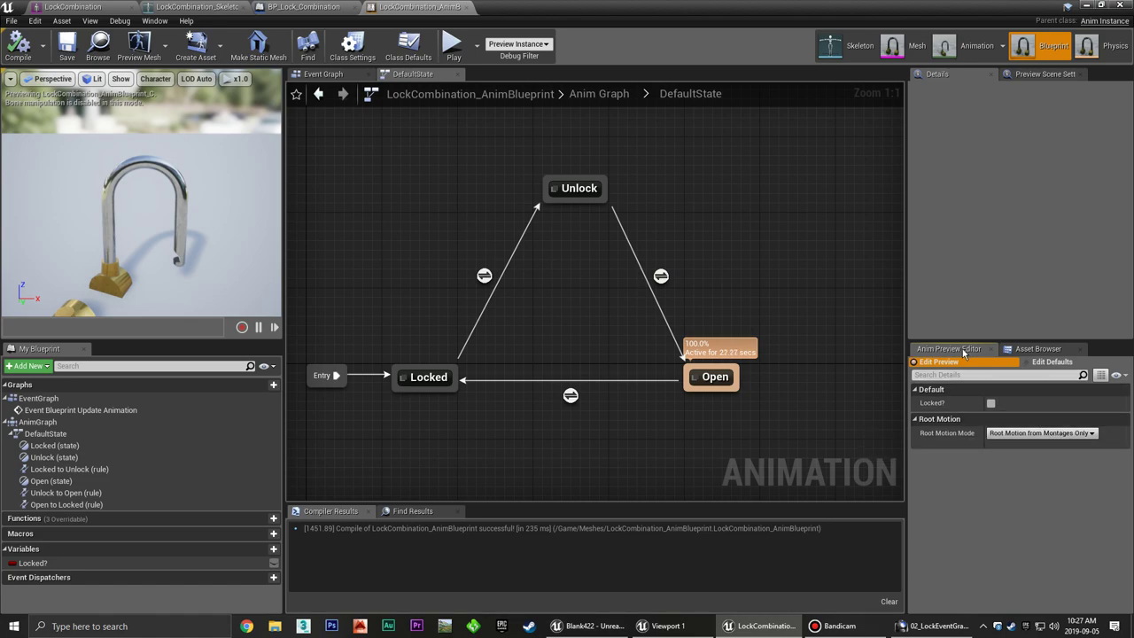
left_click(990, 404)
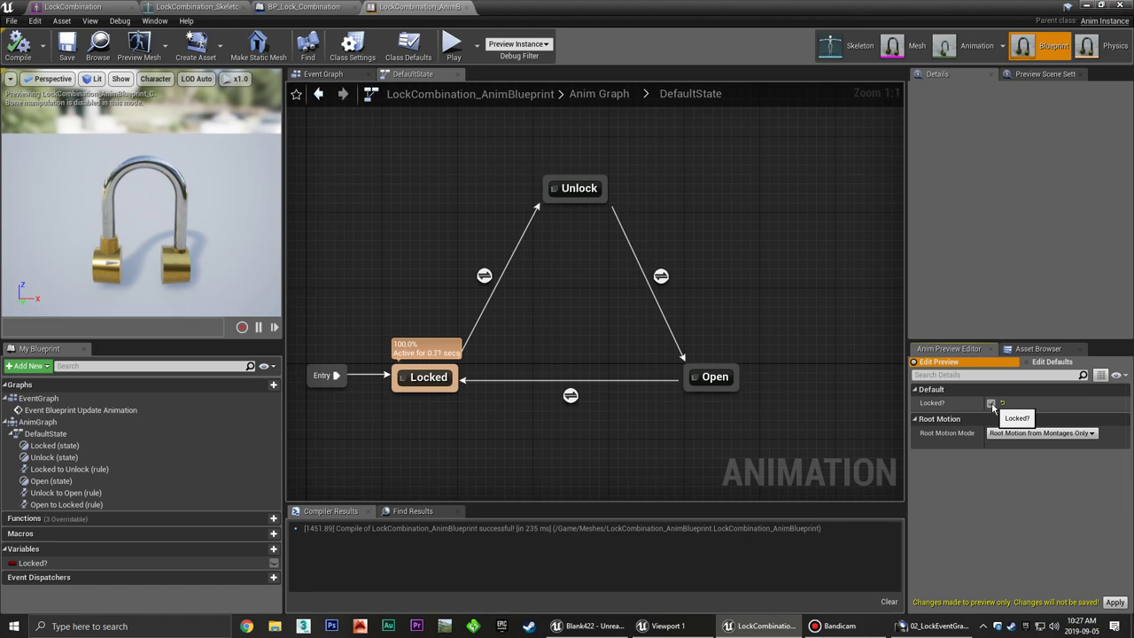
left_click(990, 404)
left_click(991, 404)
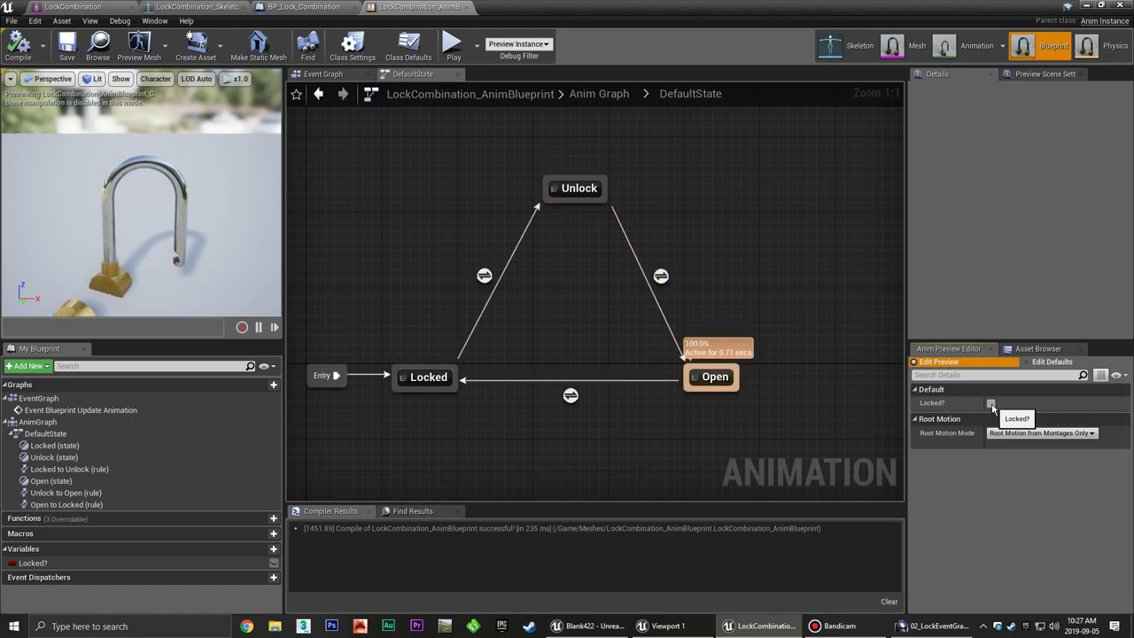
left_click(990, 404)
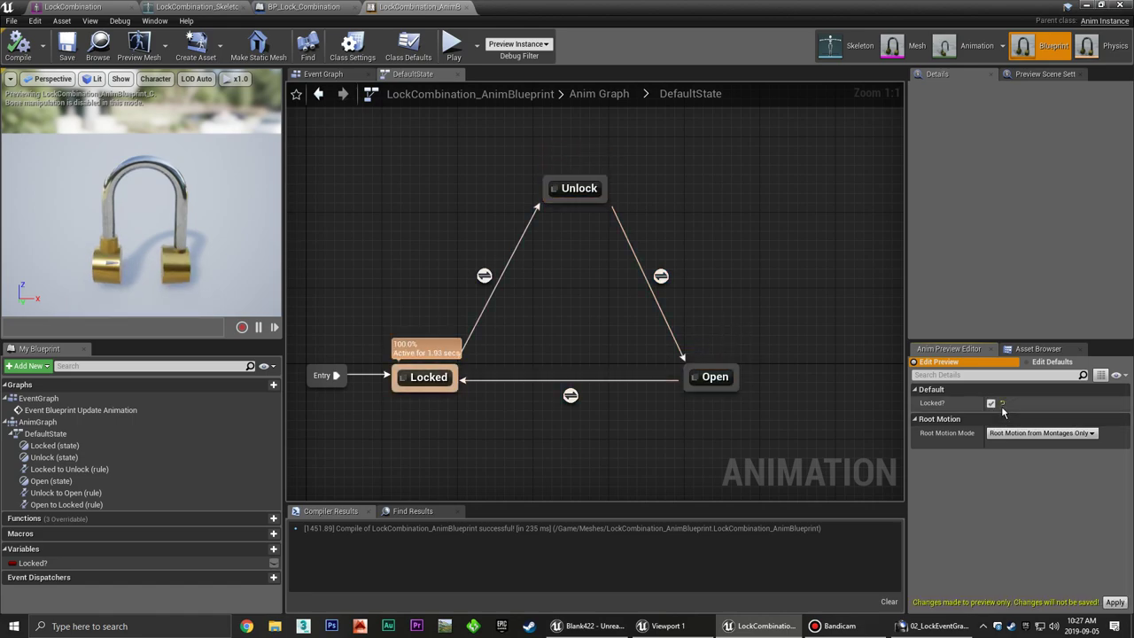
left_click(1002, 406)
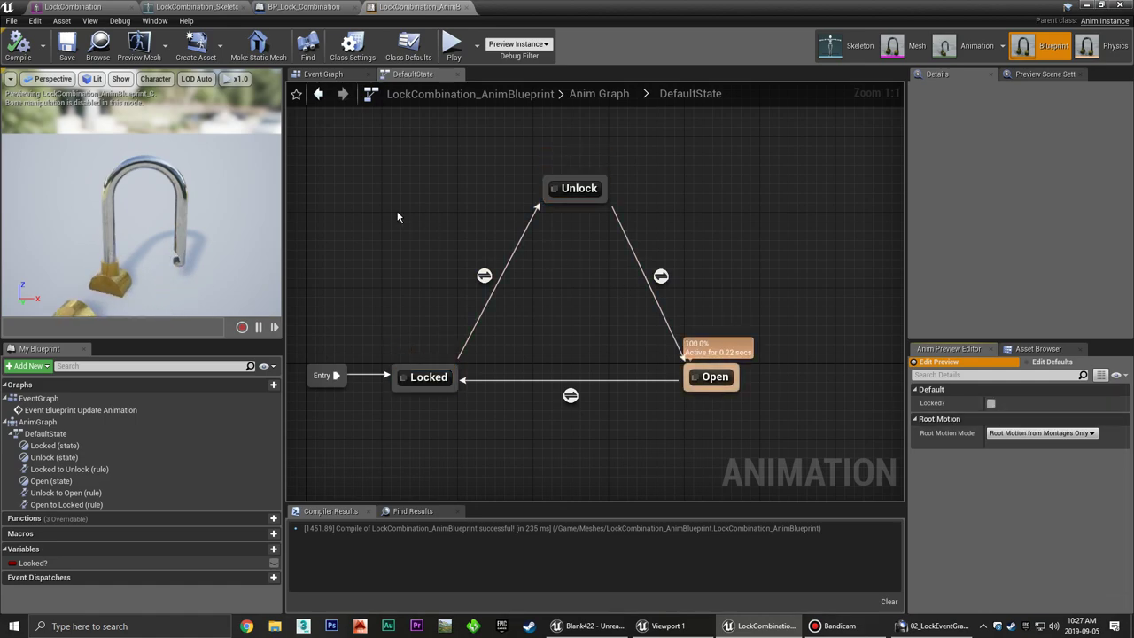
Save the animation blueprint.
left_click(67, 44)
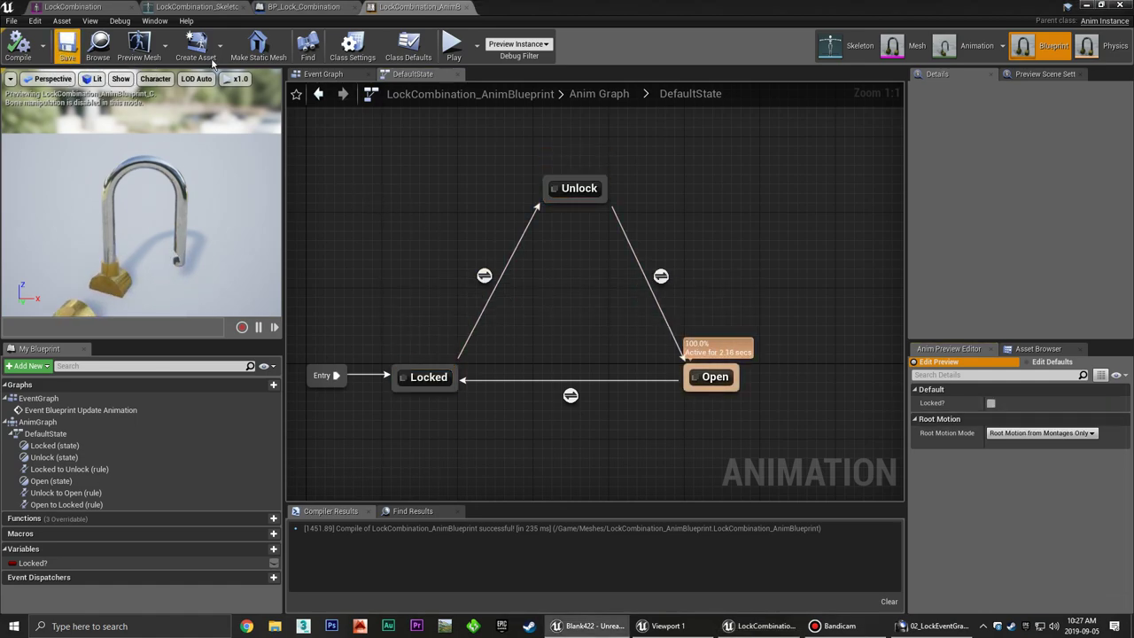
left_click(443, 13)
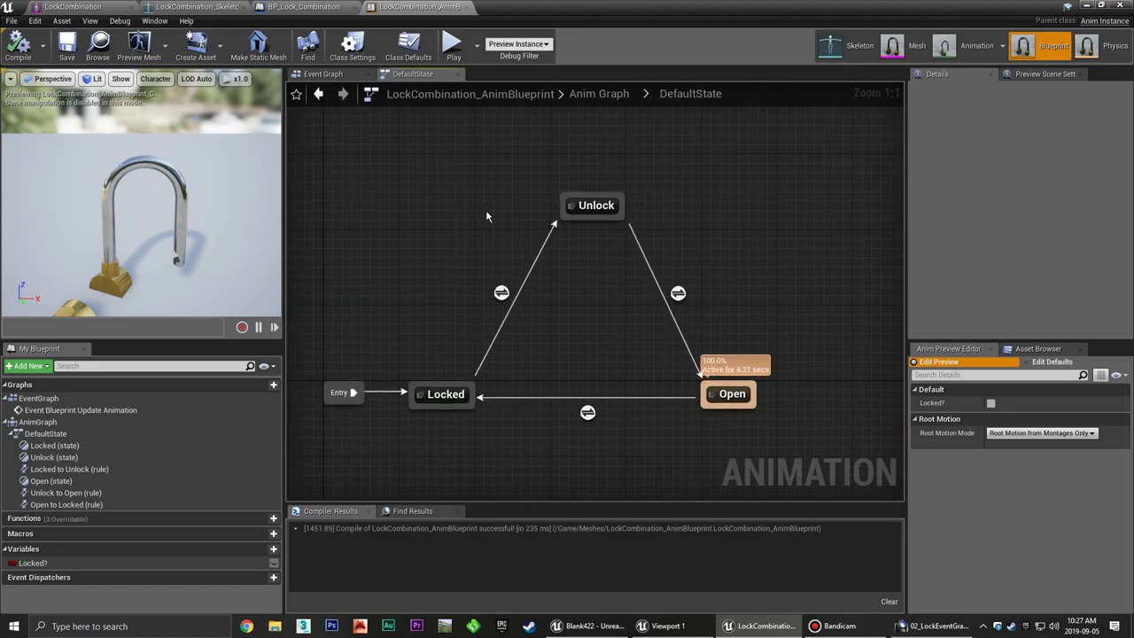
left_click(304, 7)
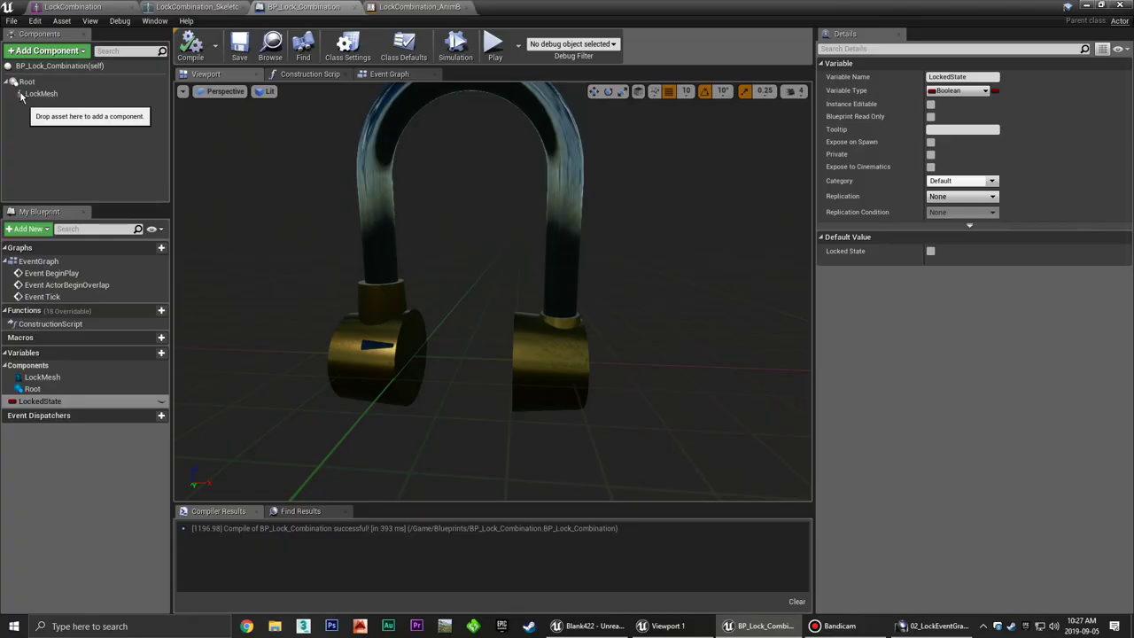
Search the Add Component list for 'tumbl', which finds nothing.
left_click(78, 50)
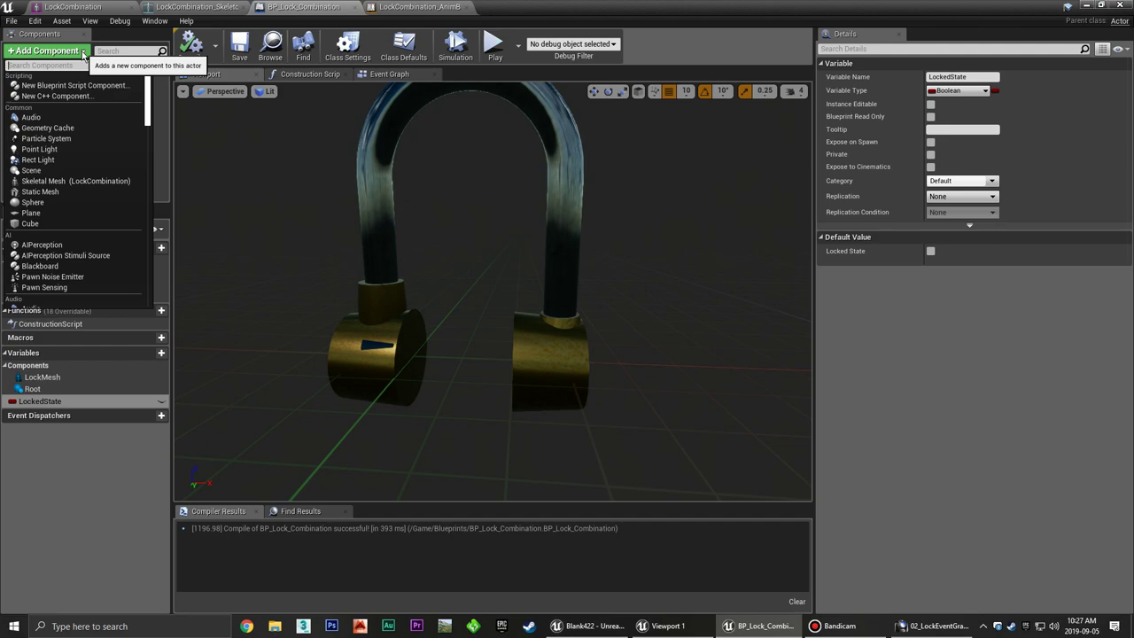
type("tumbl")
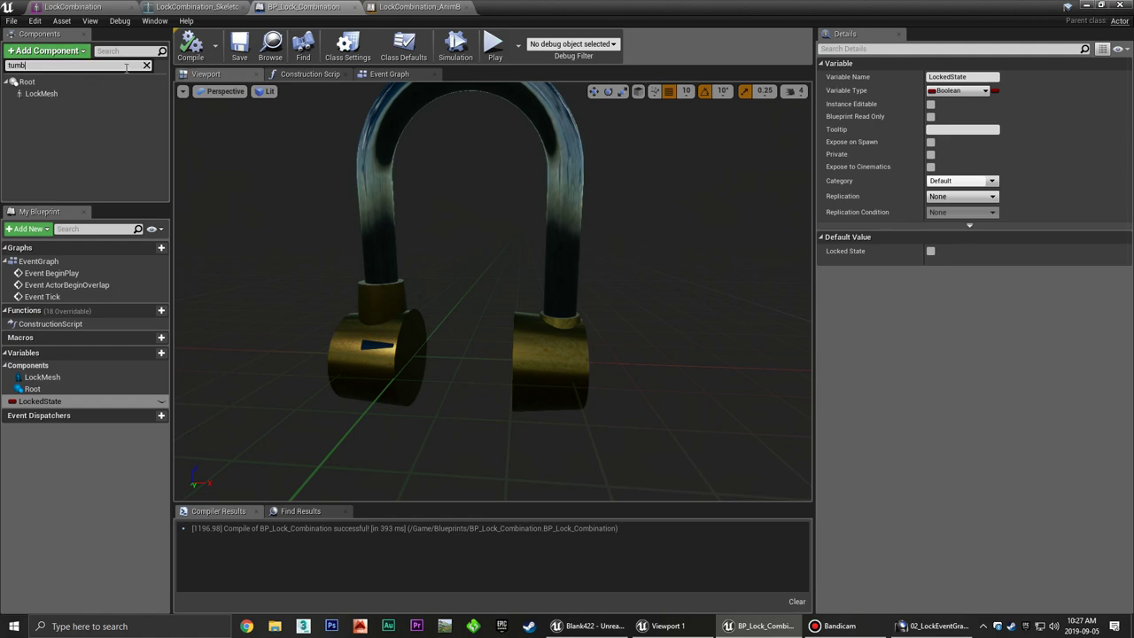
left_click(121, 177)
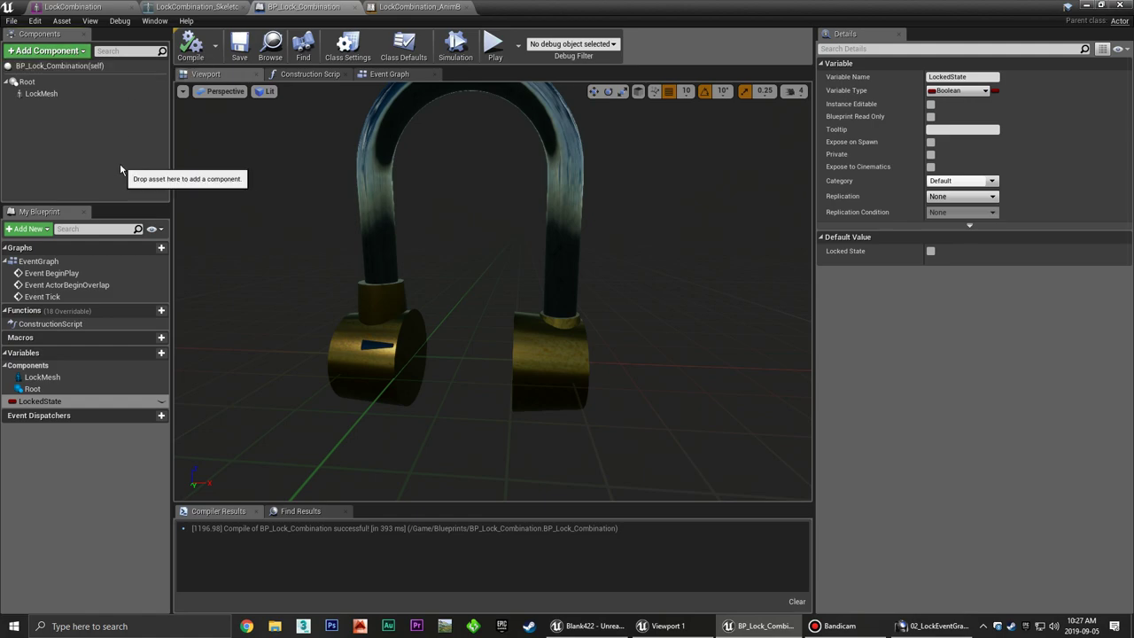
Drag BP_LockTumbler from the Content Browser's Blueprints folder into the lock's Components panel.
left_click(1101, 6)
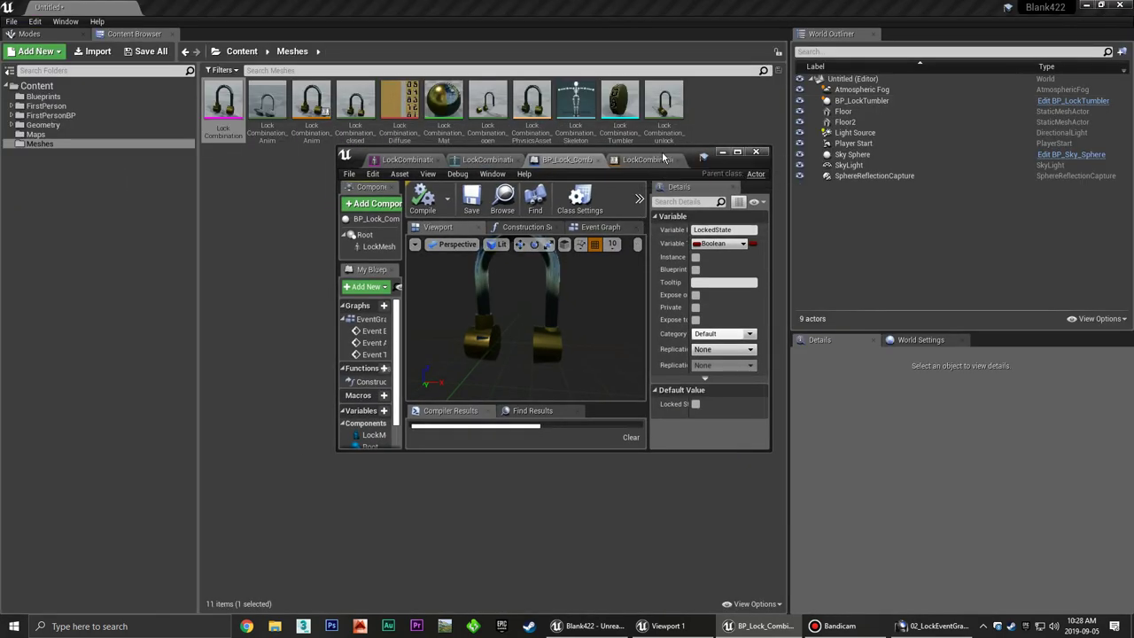
left_click_drag(571, 161, 505, 195)
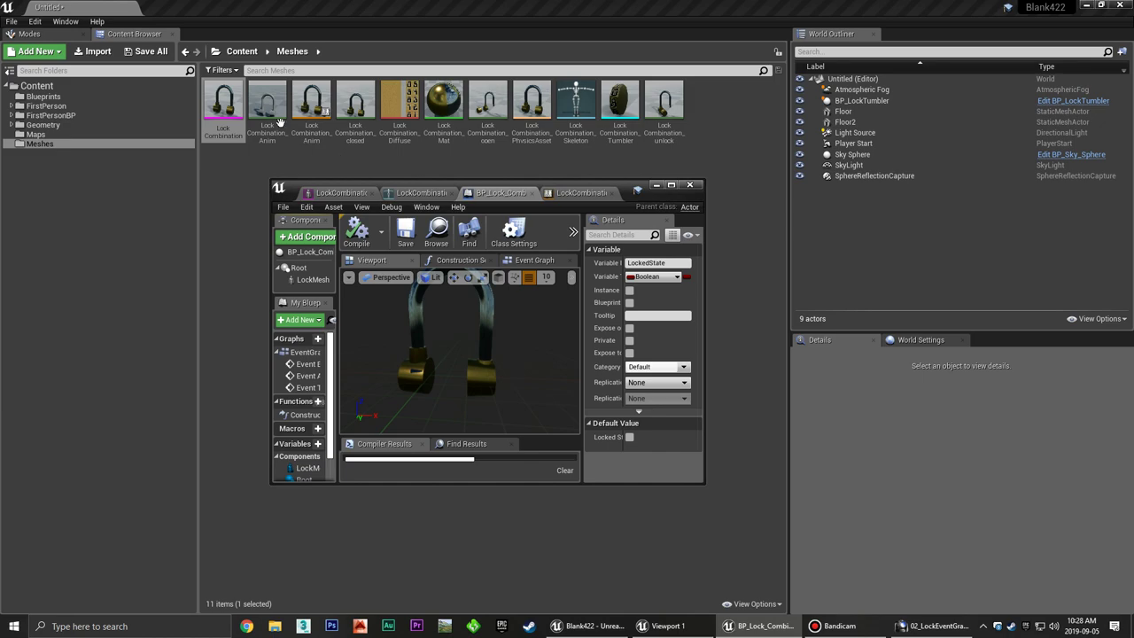
left_click(43, 96)
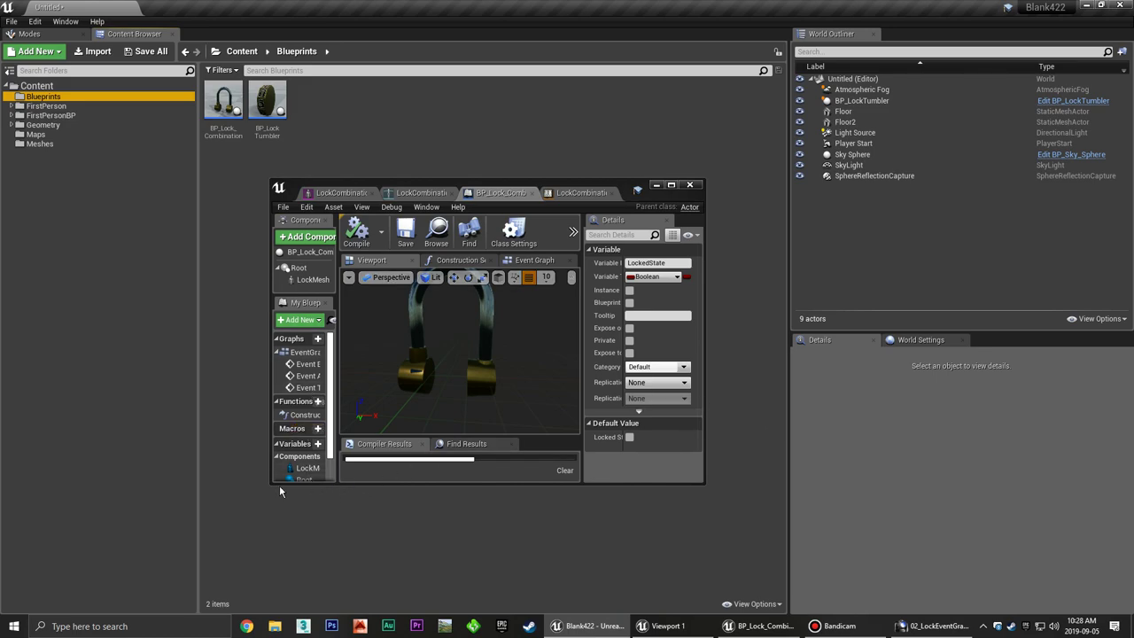
left_click_drag(268, 483, 196, 545)
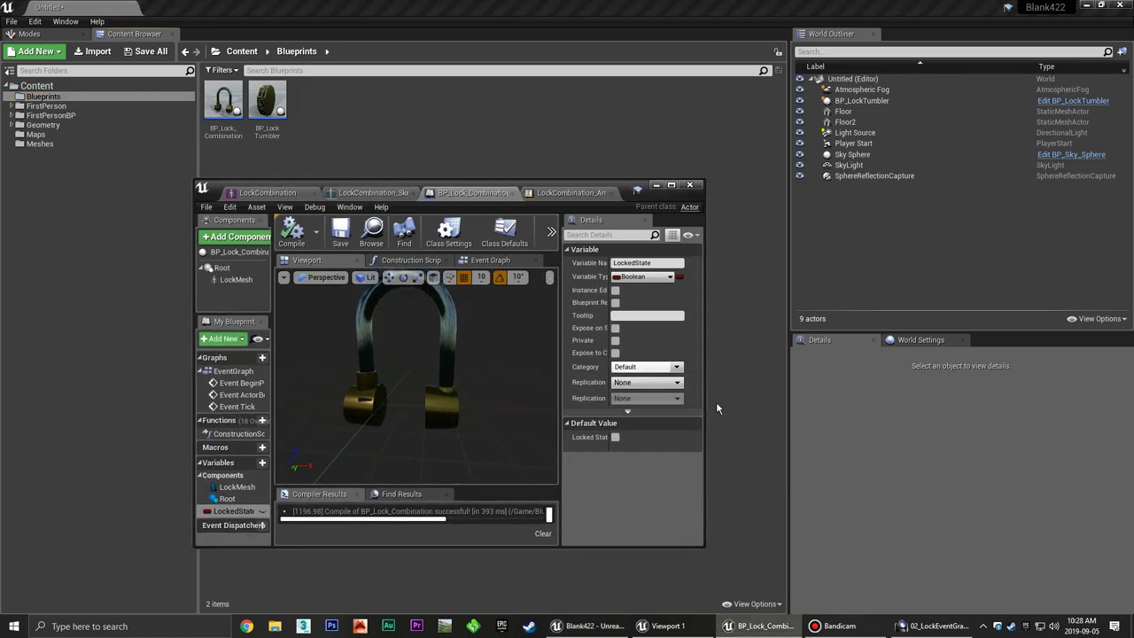
left_click_drag(705, 435, 901, 435)
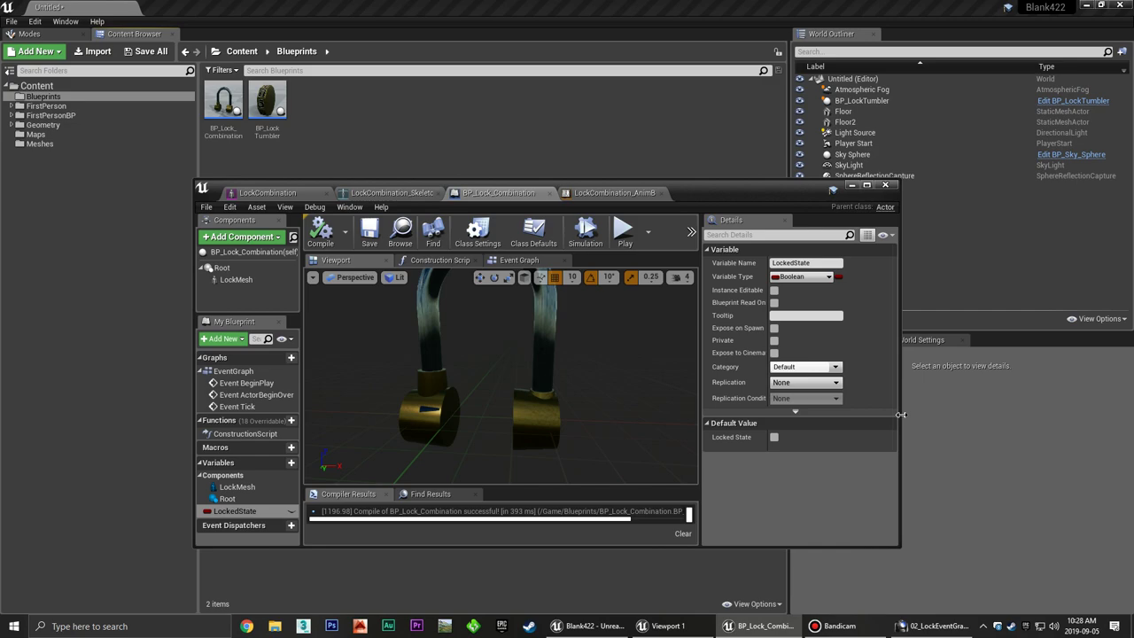
left_click_drag(280, 96, 253, 289)
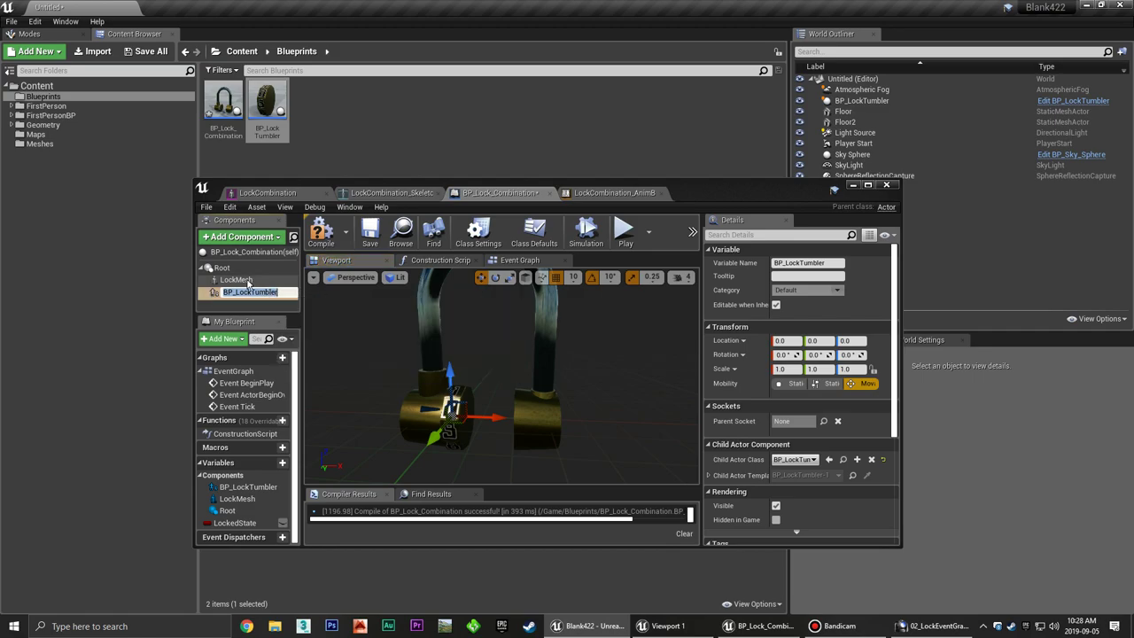
left_click(868, 186)
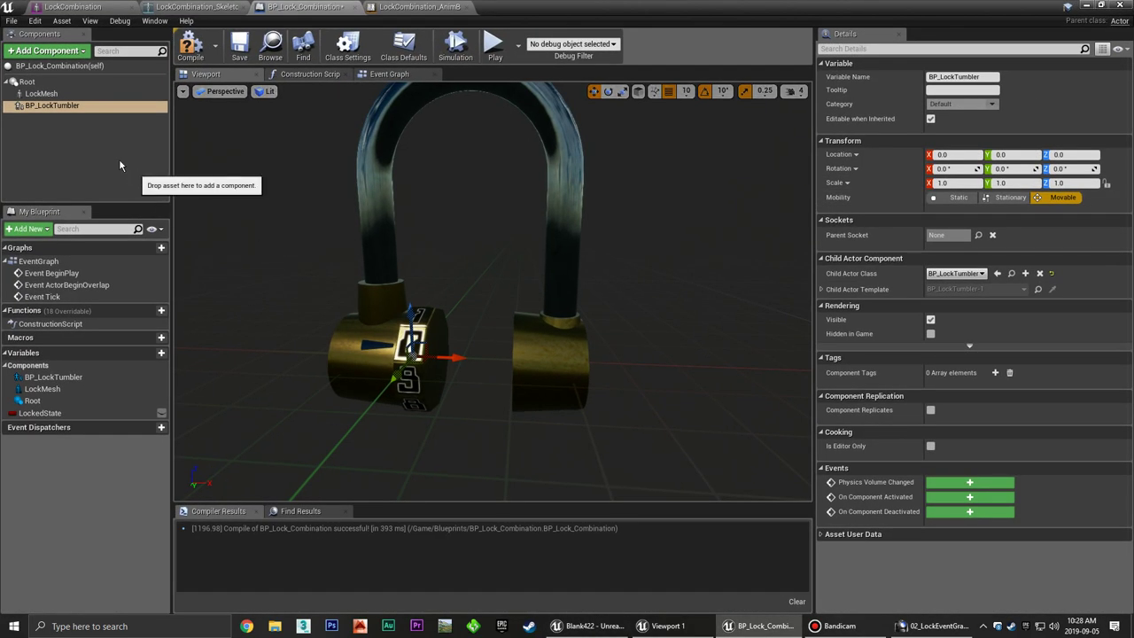
Attach the tumbler component under LockMesh and name it BP_LockTumbler1.
left_click(49, 95)
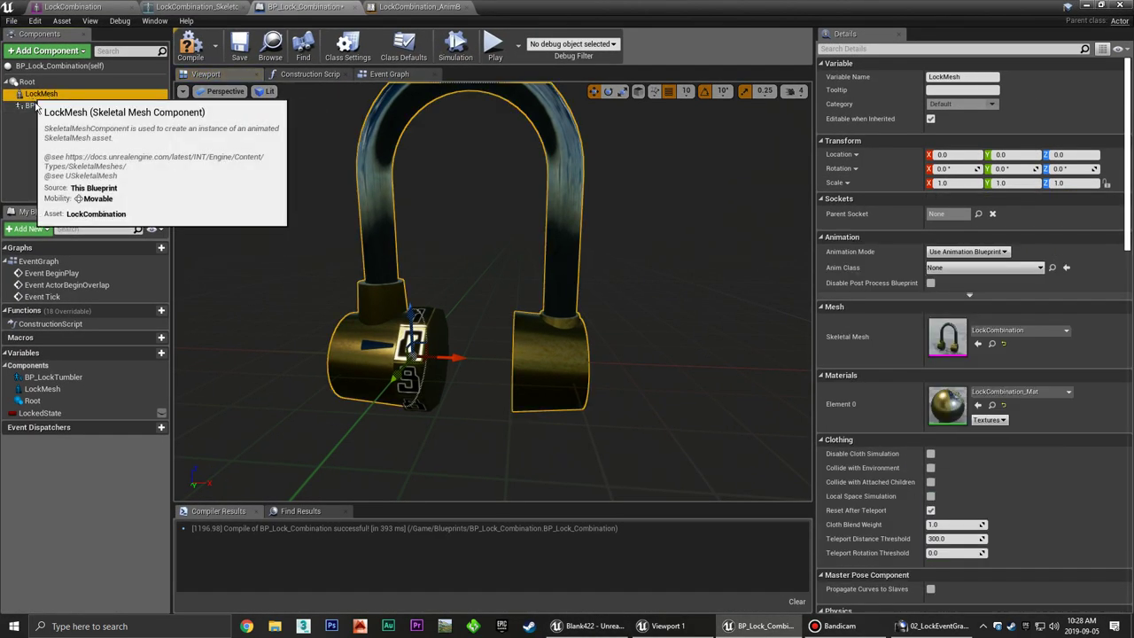
left_click(46, 105)
left_click(45, 94)
left_click(46, 106)
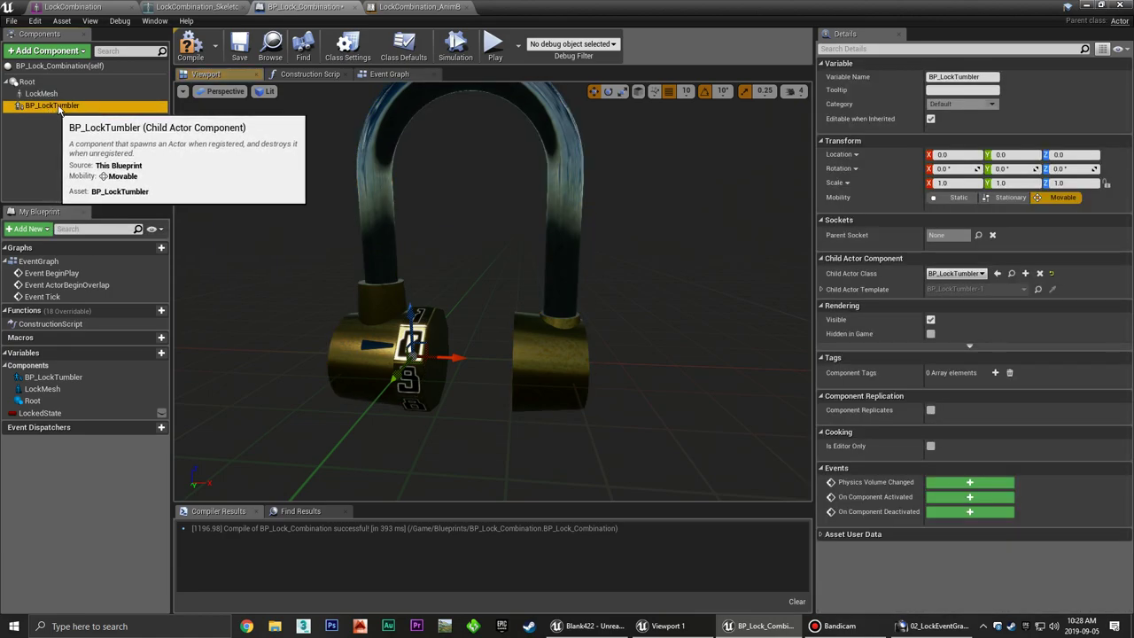
left_click_drag(48, 105, 53, 96)
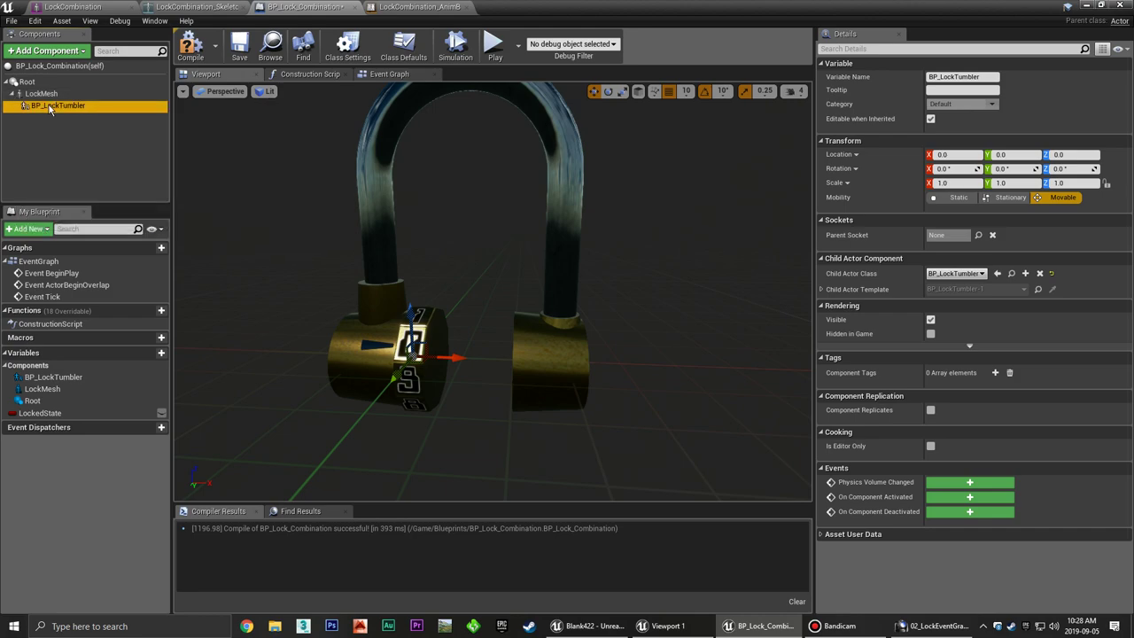
left_click(108, 110)
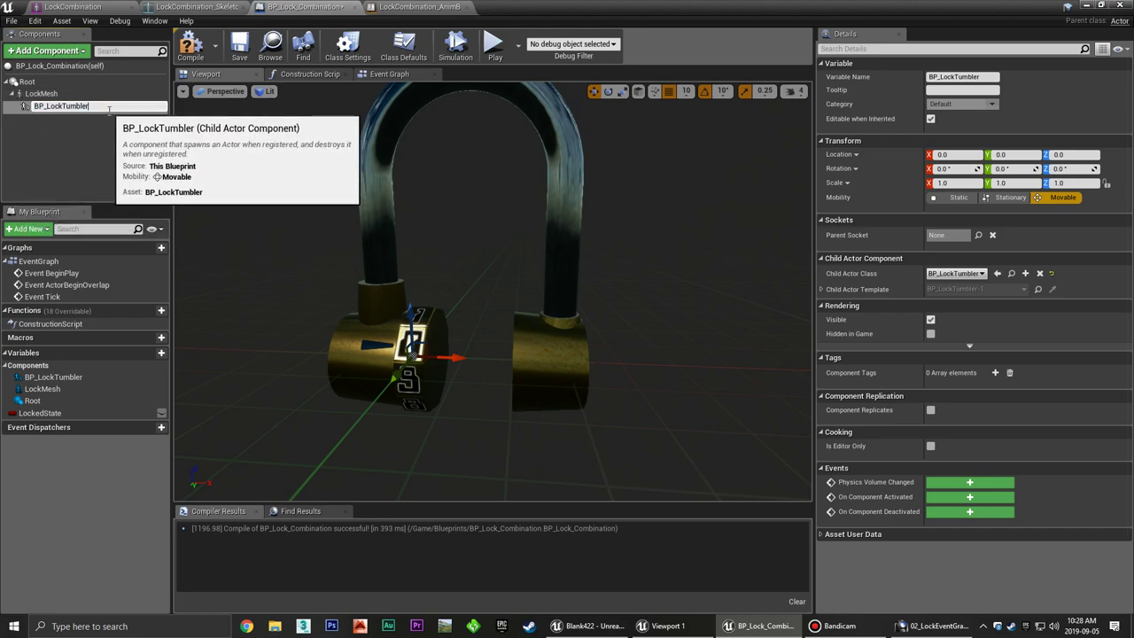
type("1")
key("Return")
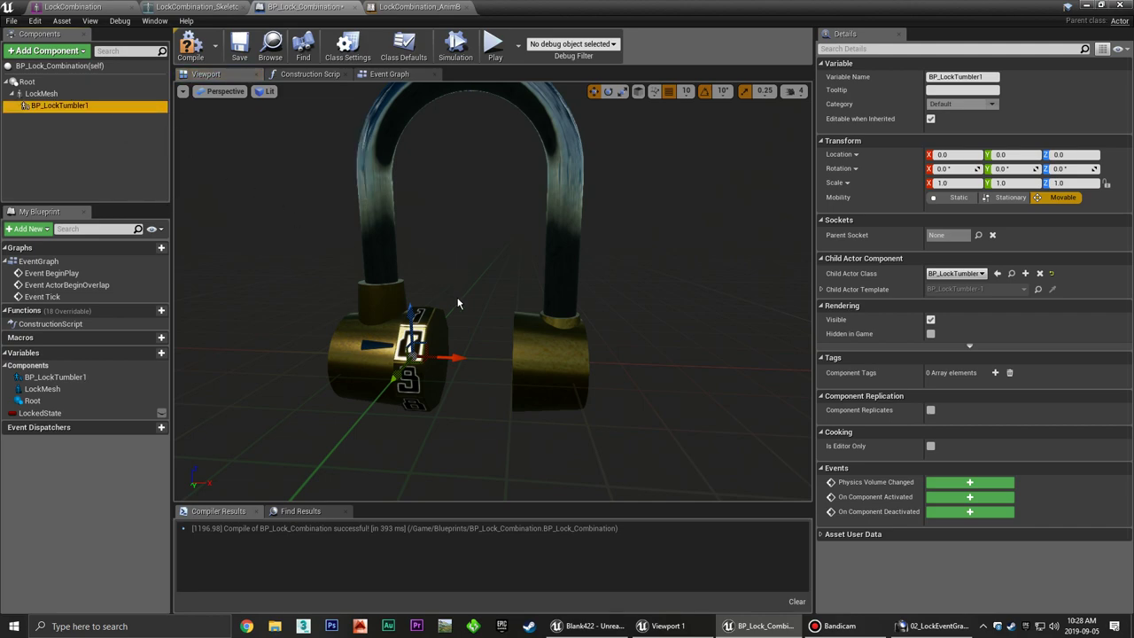
Set BP_LockTumbler1's Parent Socket to TumblerSocket.
left_click(67, 137)
left_click(60, 107)
left_click(978, 236)
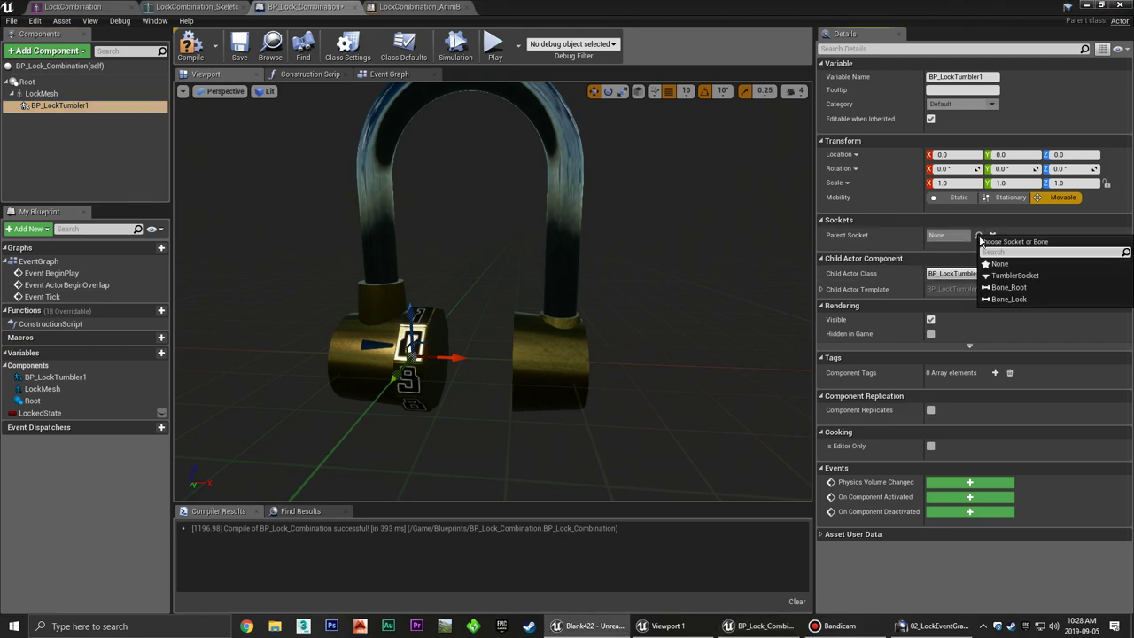
left_click(1014, 275)
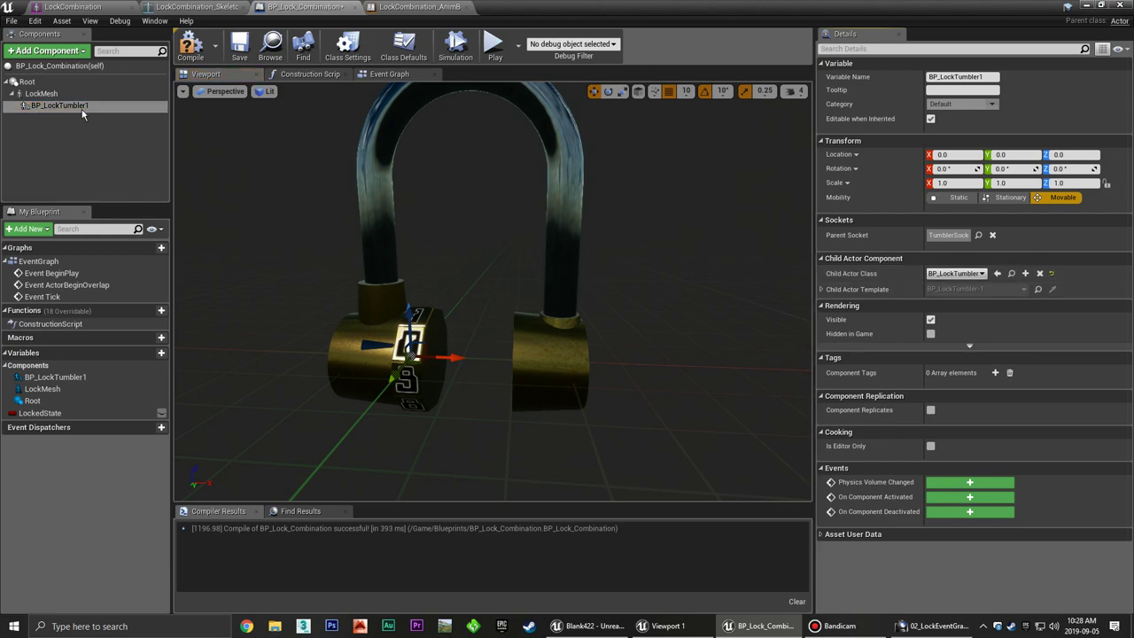
left_click(36, 133)
left_click(84, 107)
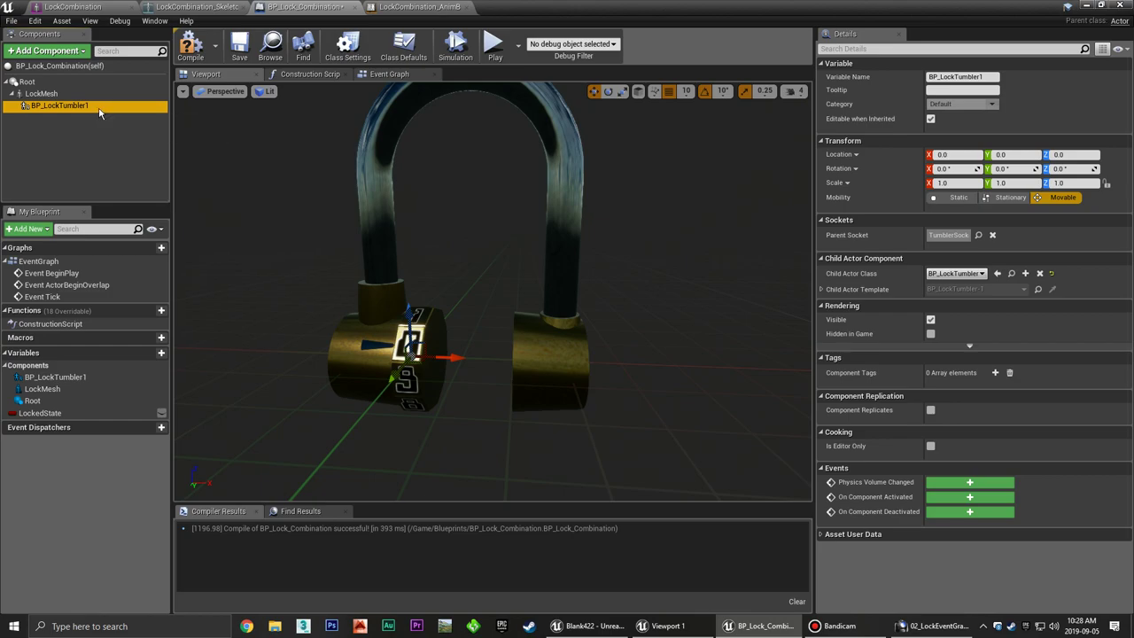
Duplicate BP_LockTumbler1 three times with Ctrl+W, creating BP_LockTumbler2 to BP_LockTumbler4.
key("ctrl+w")
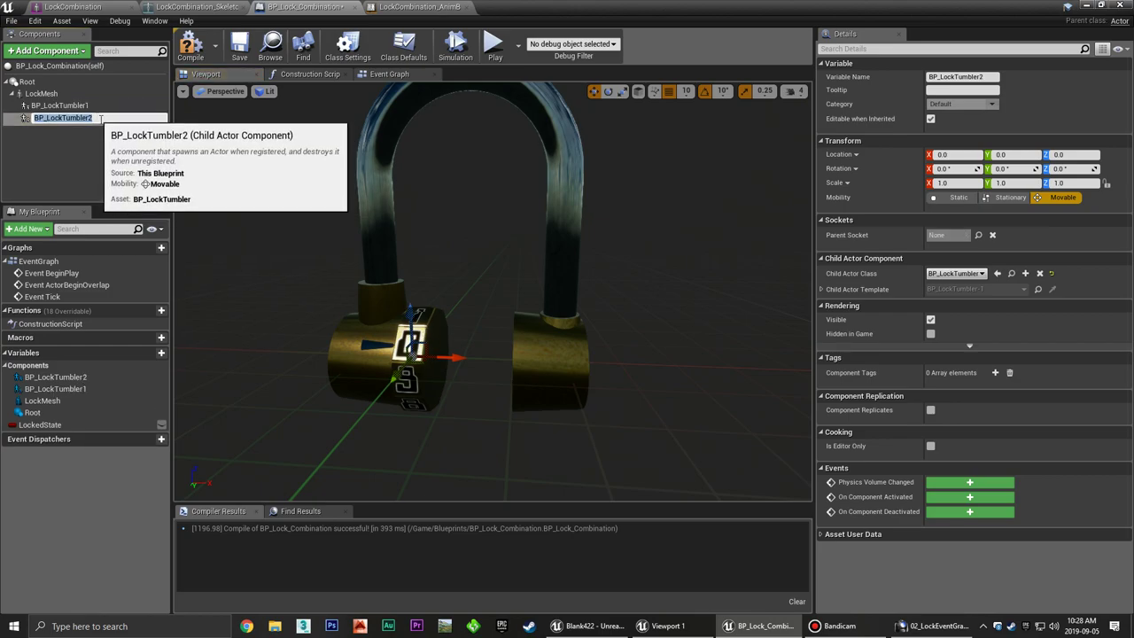
key("Return")
key("ctrl+w")
key("Return")
key("ctrl+w")
key("Return")
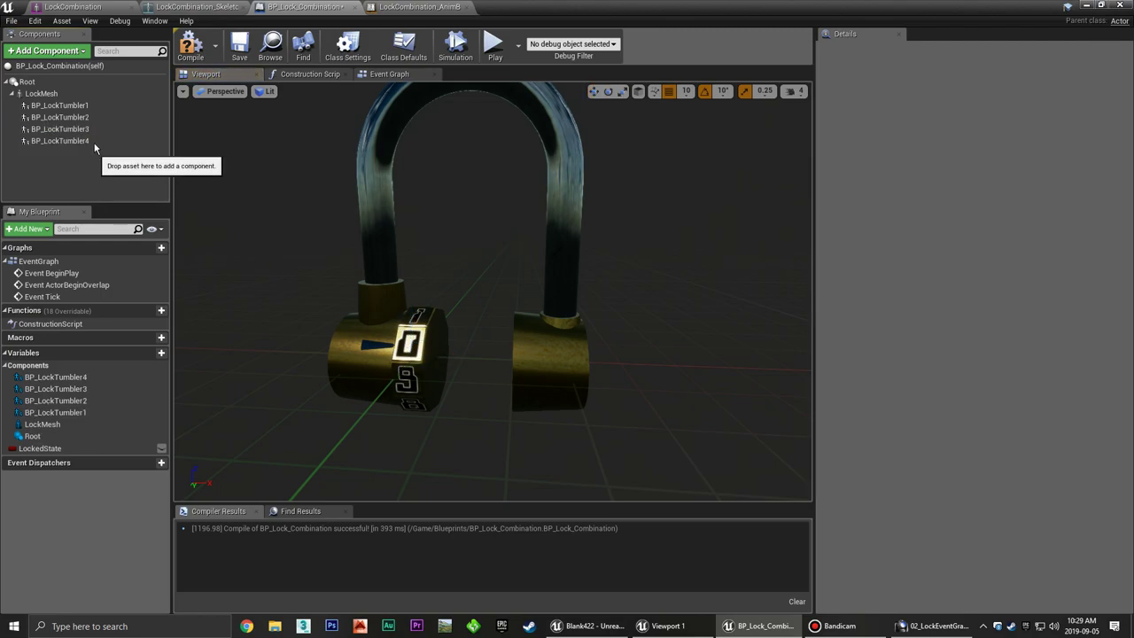
Set Location X of tumblers 2, 3 and 4 to 5, 10 and 15.
left_click(60, 117)
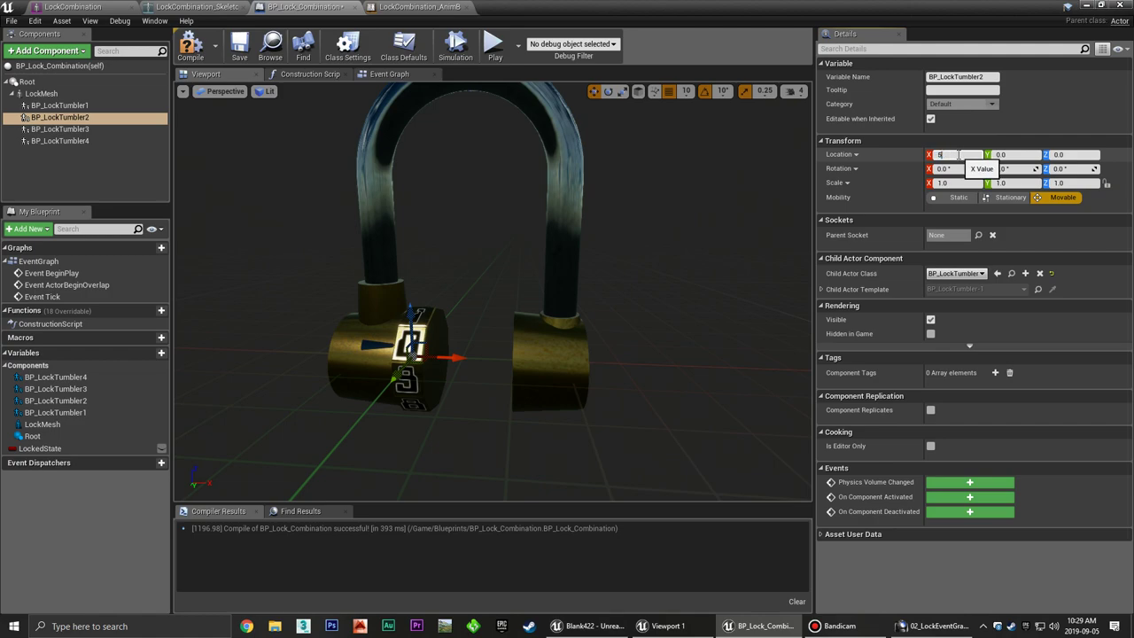
type("5")
key("Return")
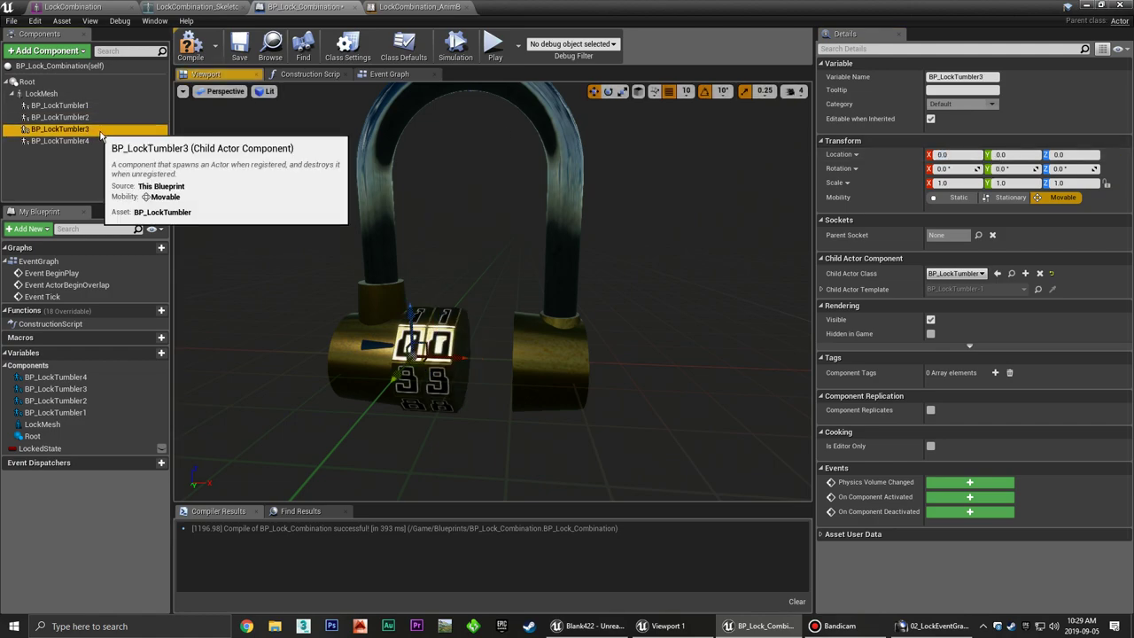
left_click(59, 128)
left_click(961, 154)
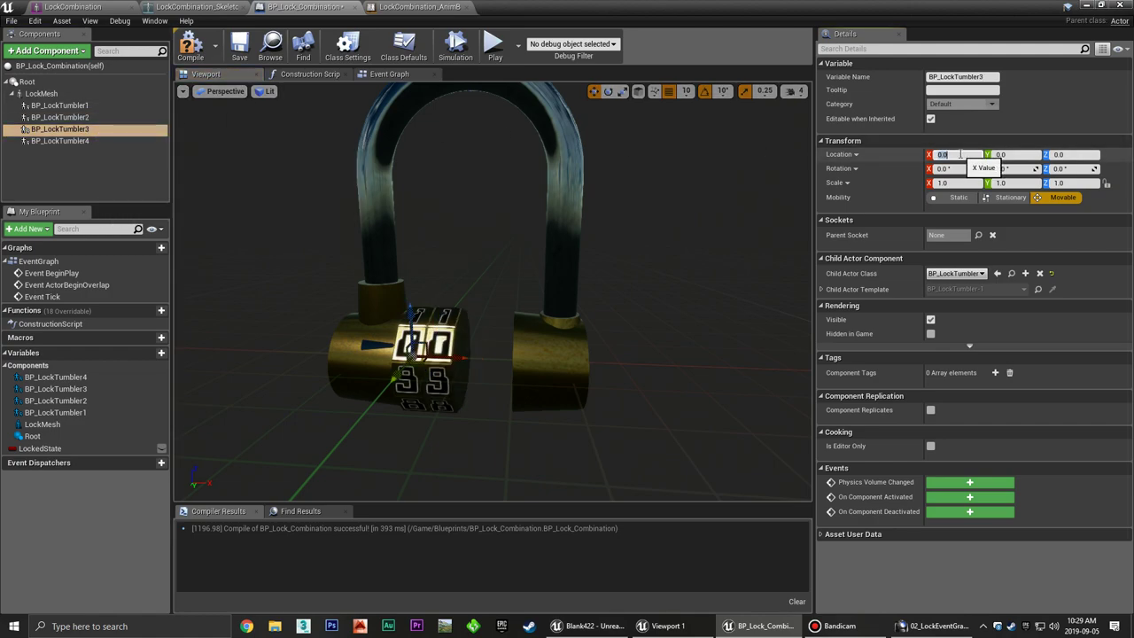
type("10")
key("Return")
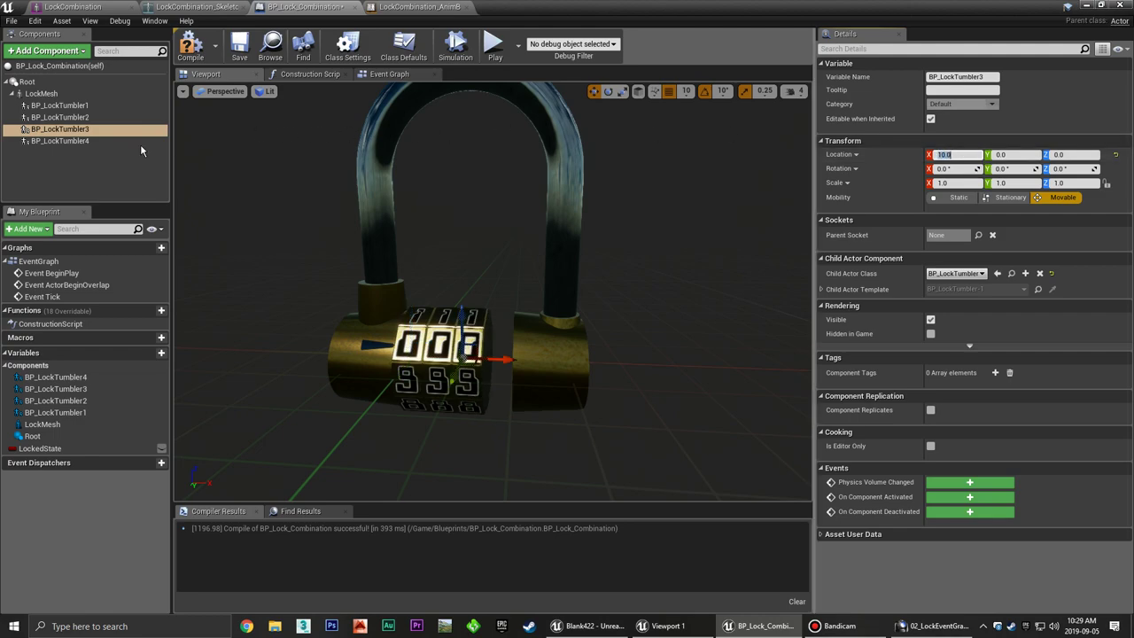
left_click(59, 141)
left_click(964, 154)
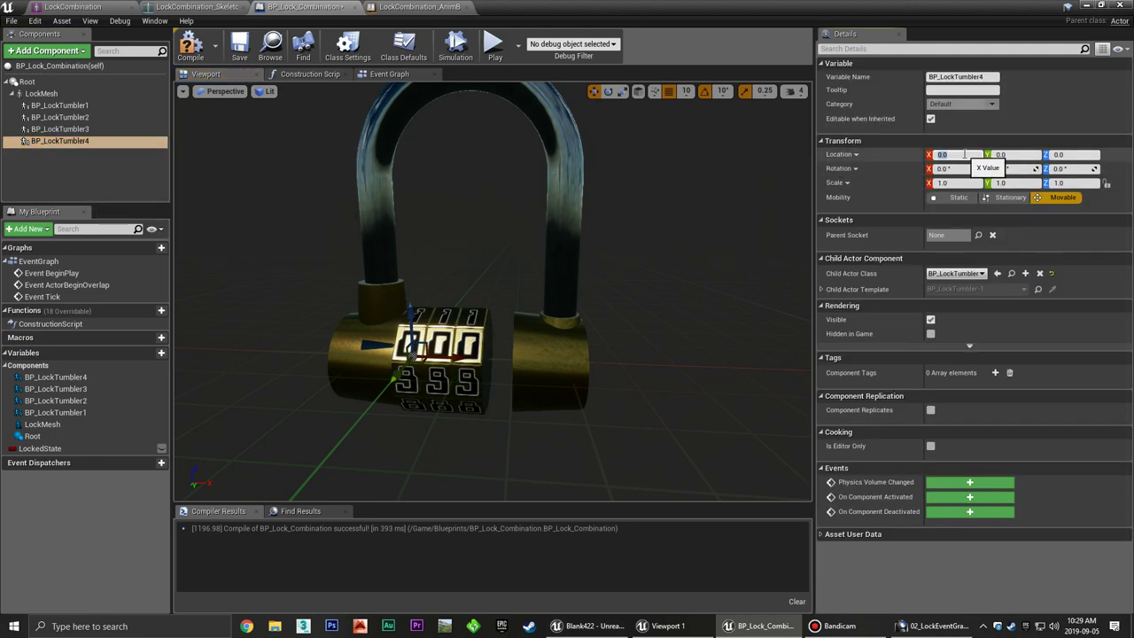
type("15")
key("Return")
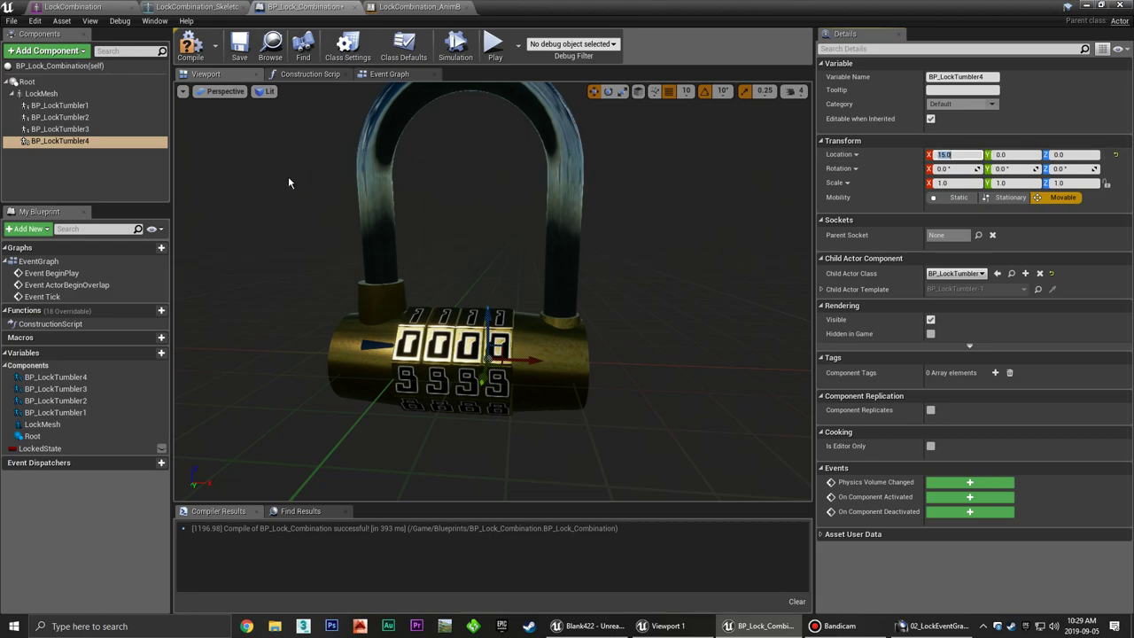
Compile the lock blueprint with the four tumblers in a row.
left_click(99, 186)
right_click_drag(492, 292, 451, 277)
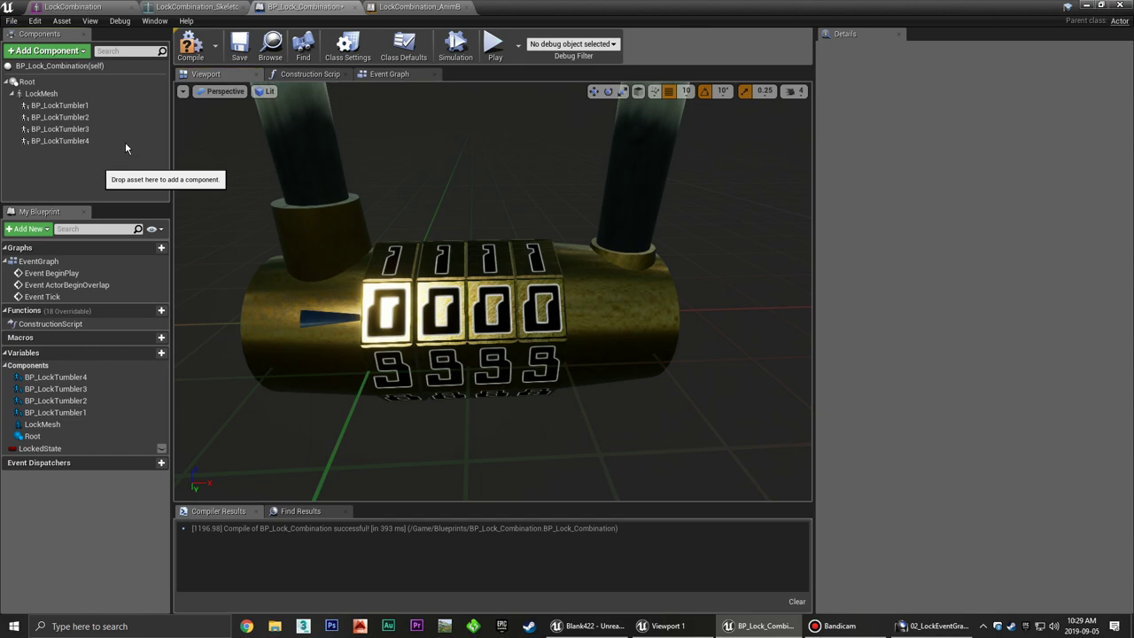
left_click(190, 44)
Save the lock blueprint and set LockMesh's Anim Class to LockCombination_AnimBlueprint.
left_click(235, 55)
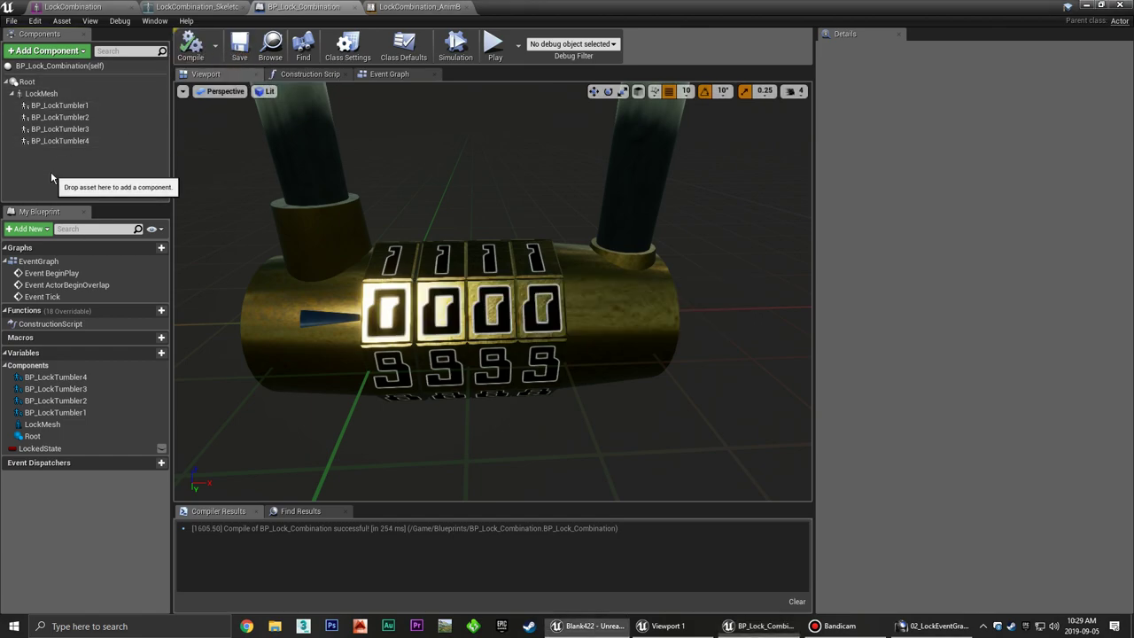
scroll(478, 230, "down", 5)
scroll(478, 230, "down", 3)
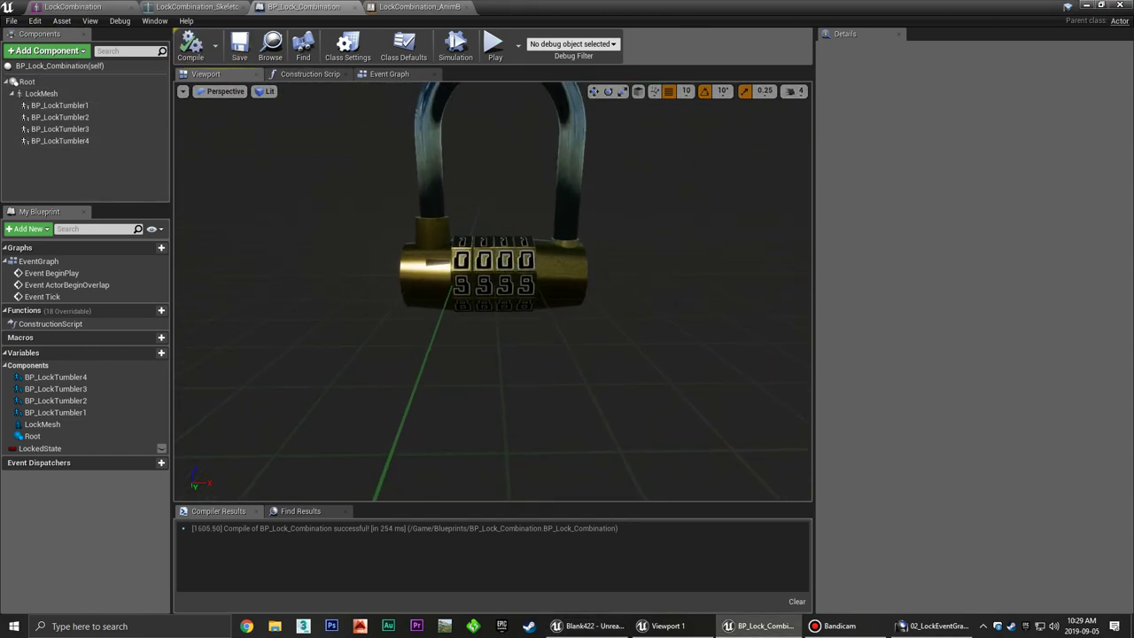
left_click(41, 93)
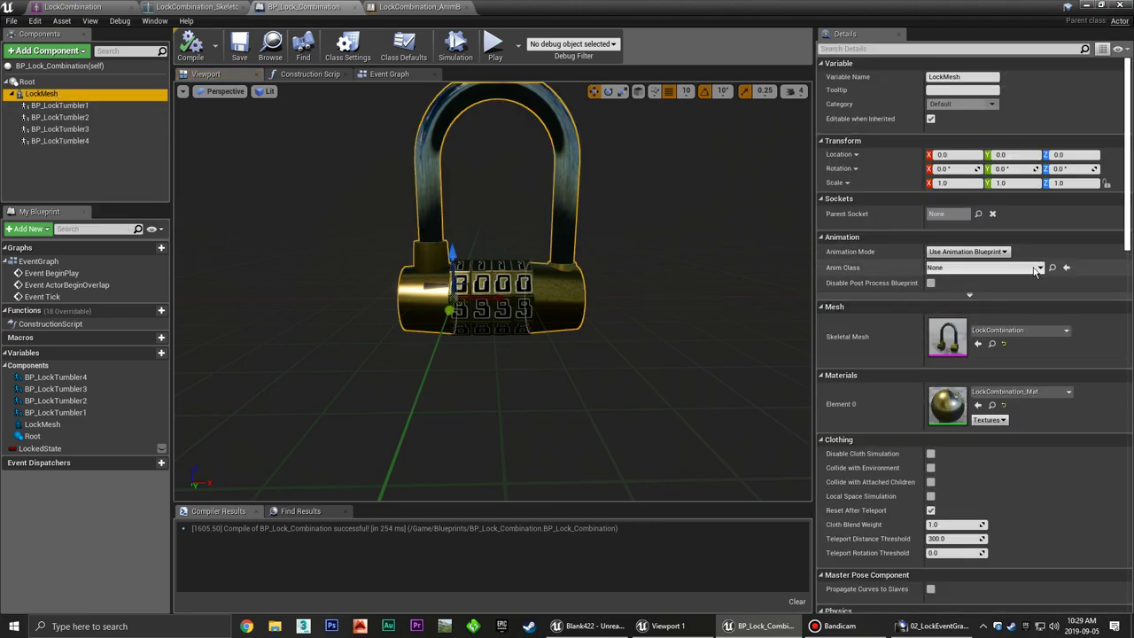
left_click(1037, 270)
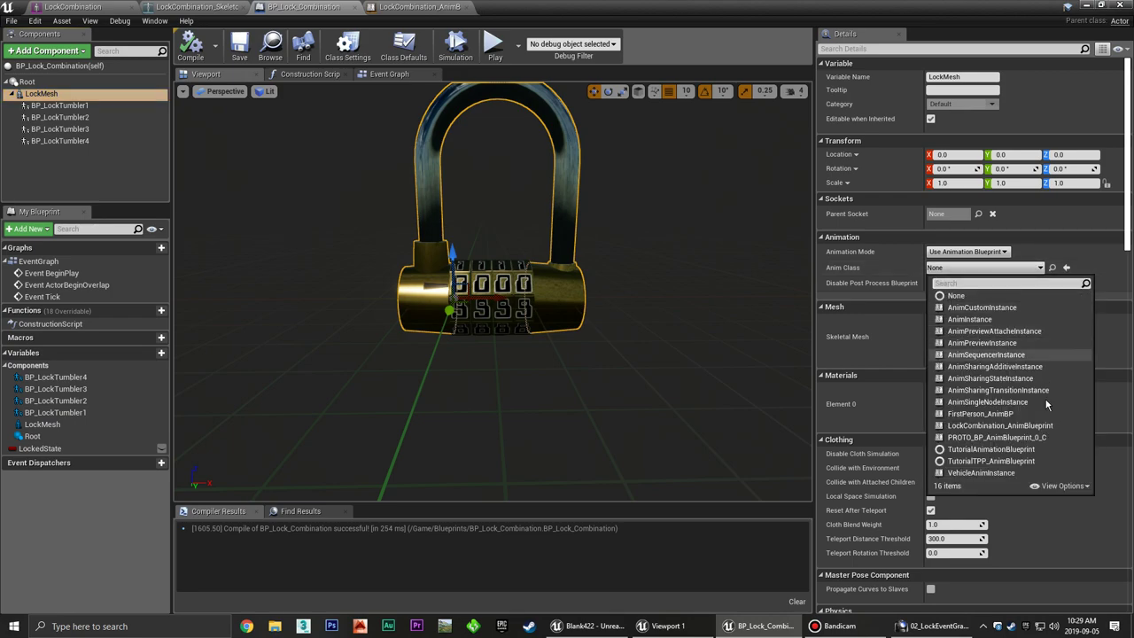
left_click(1042, 426)
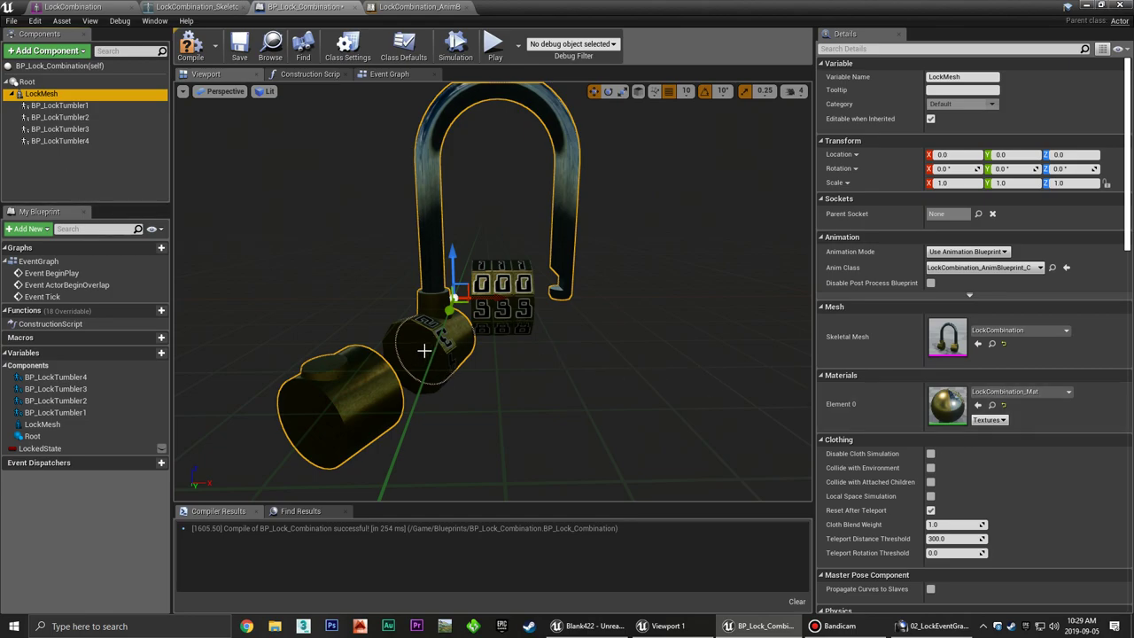
Compare the parent sockets of BP_LockTumbler1 and BP_LockTumbler2.
left_click(78, 118)
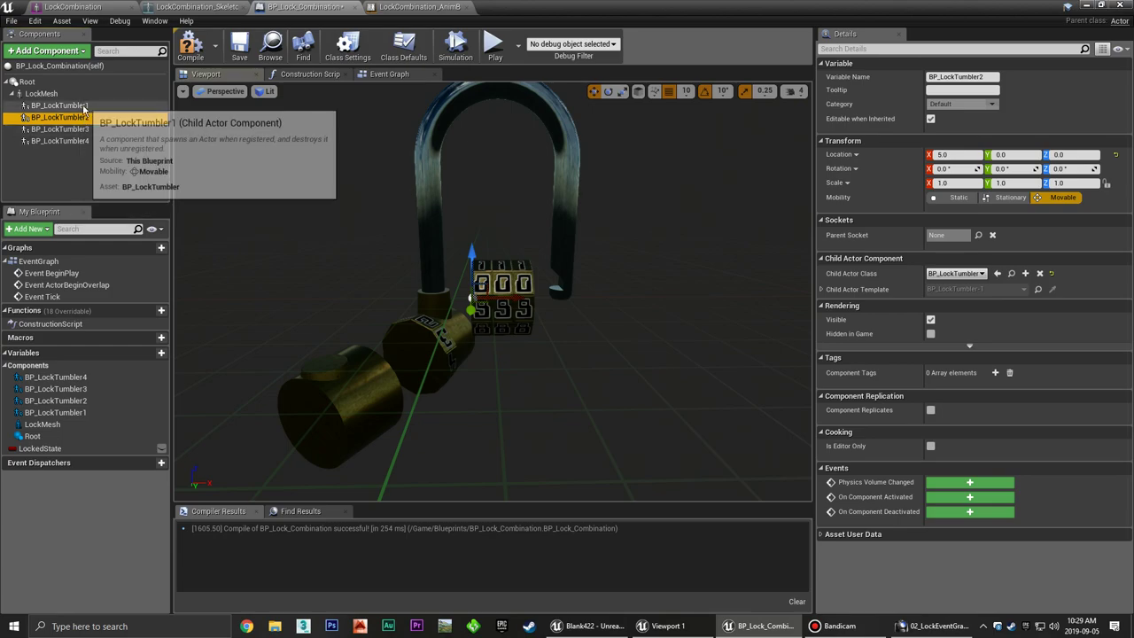
left_click(84, 106)
left_click(86, 117)
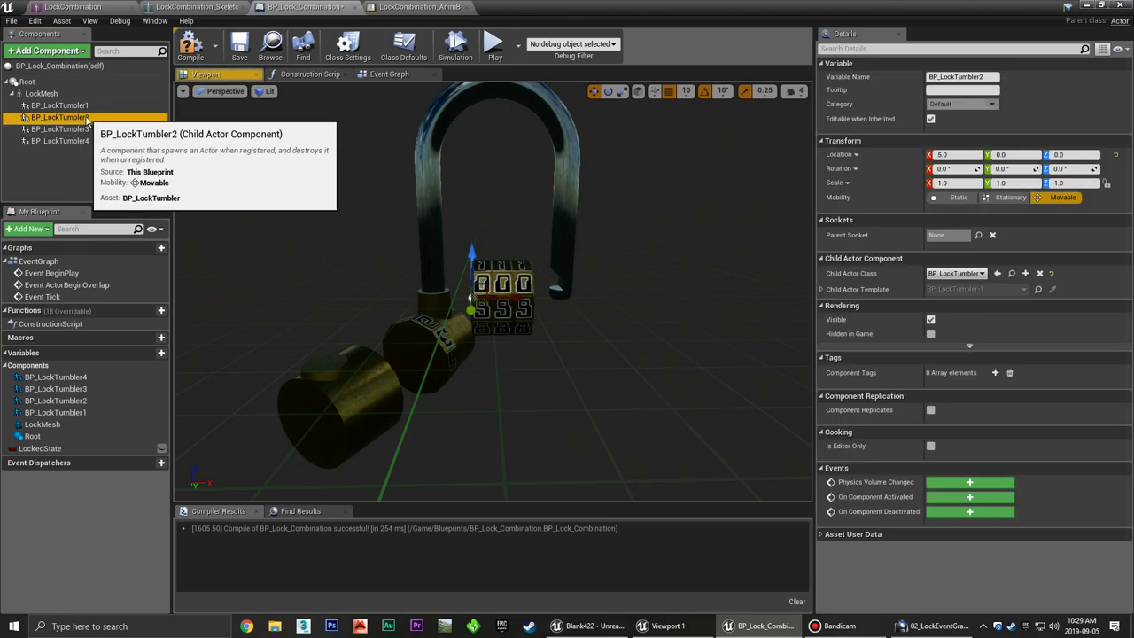
Attach BP_LockTumbler2 and BP_LockTumbler3 to TumblerSocket.
left_click(979, 237)
left_click(1031, 277)
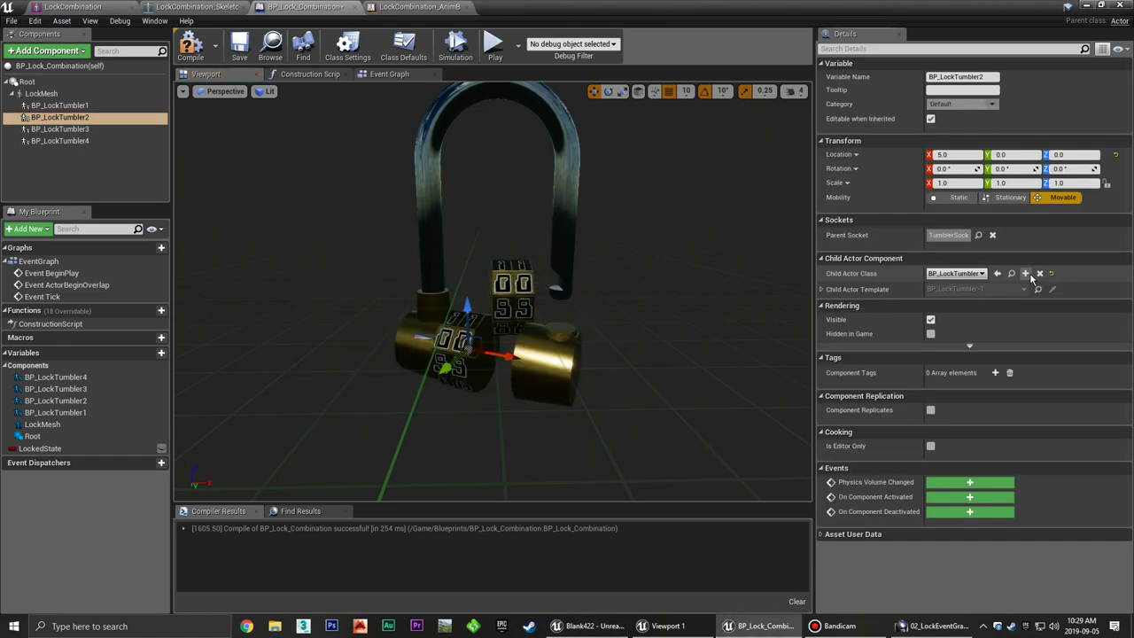
left_click(60, 129)
left_click(971, 273)
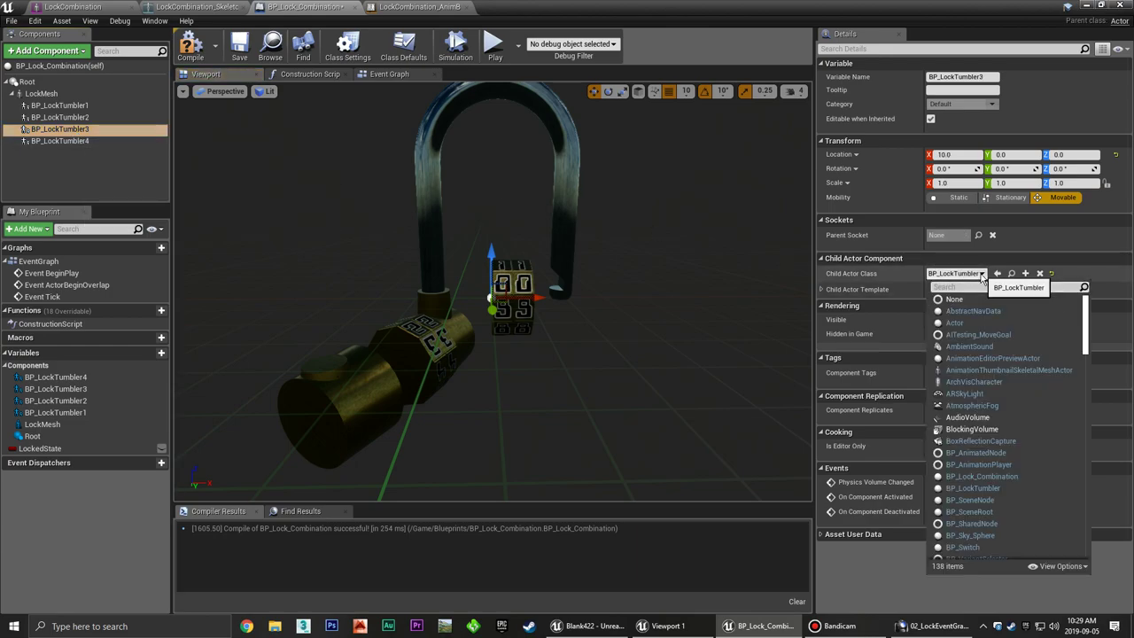
left_click(972, 239)
left_click(972, 240)
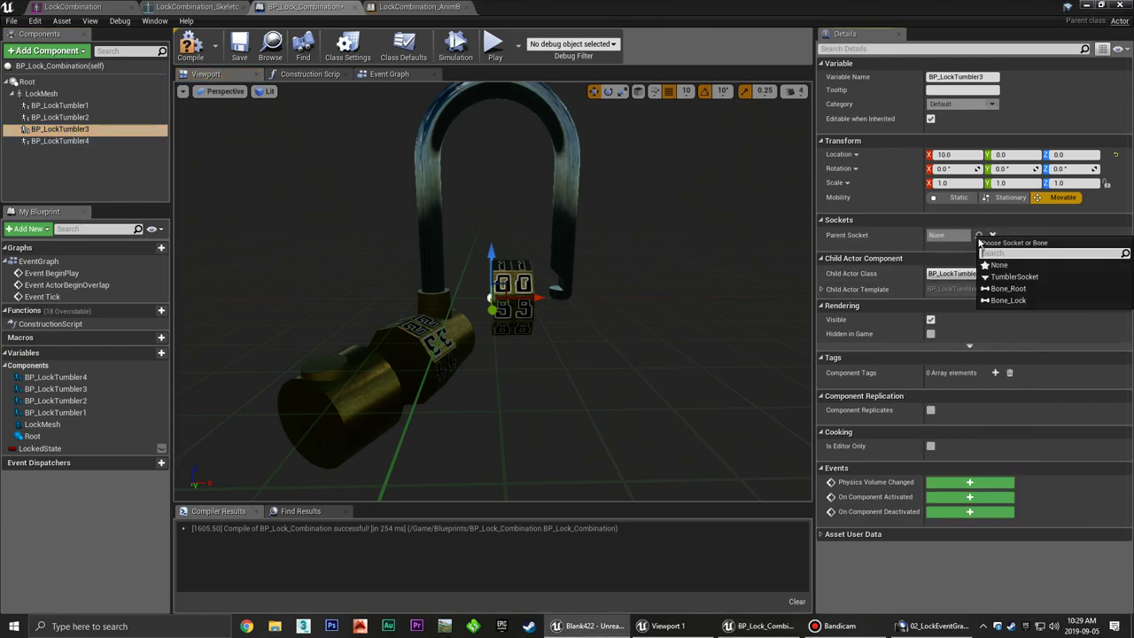
left_click(984, 266)
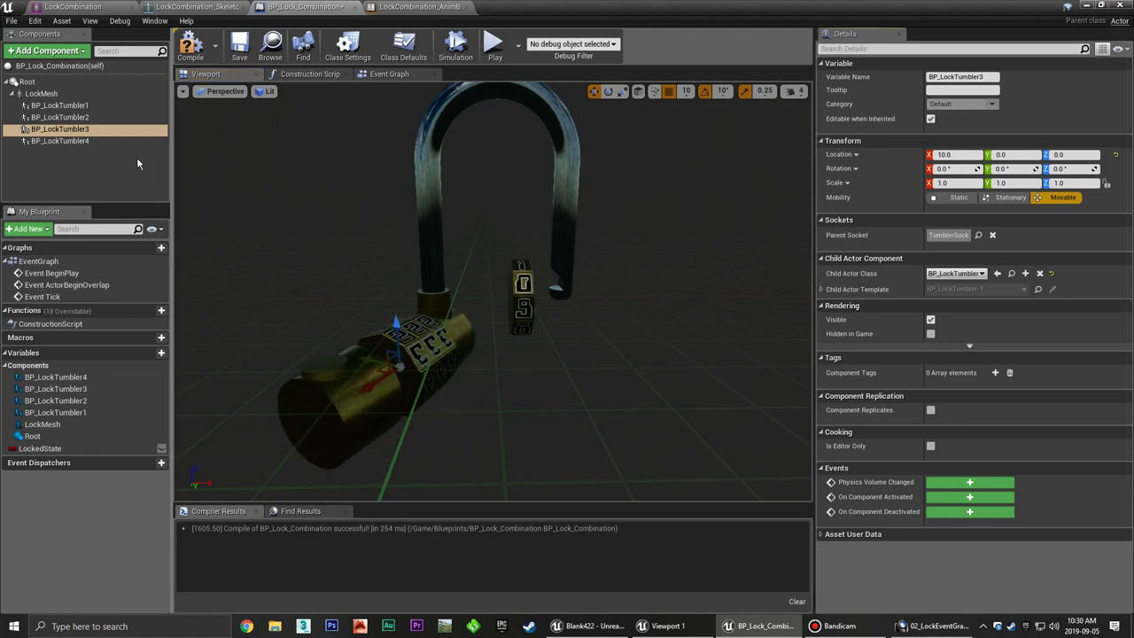
Attach BP_LockTumbler4 to TumblerSocket and compile the lock blueprint.
left_click(60, 141)
left_click(979, 235)
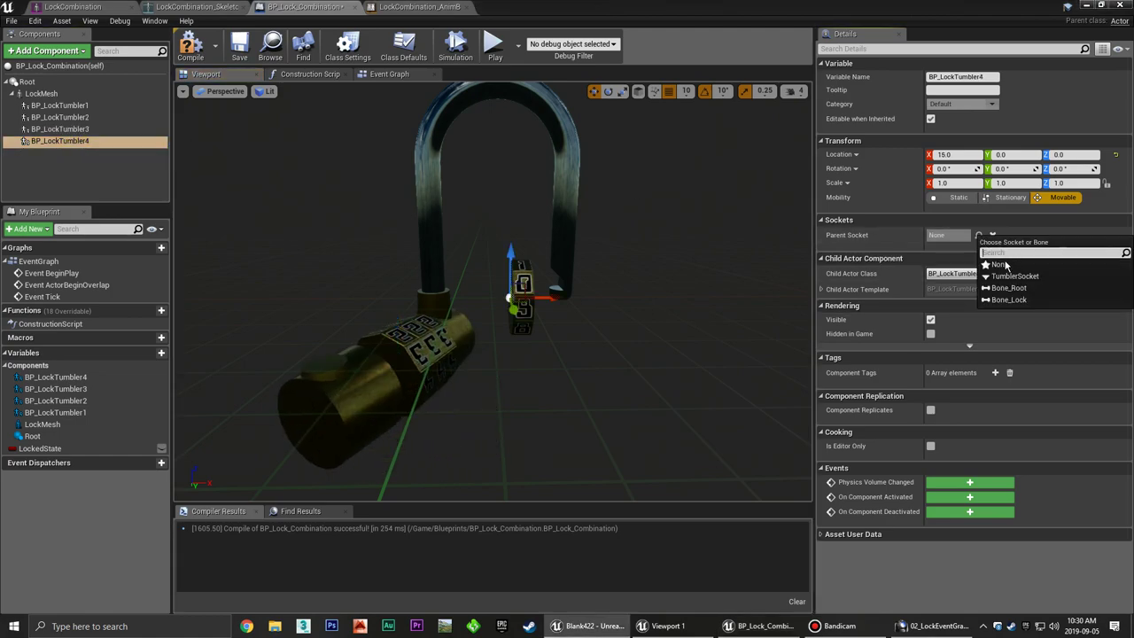
left_click(988, 270)
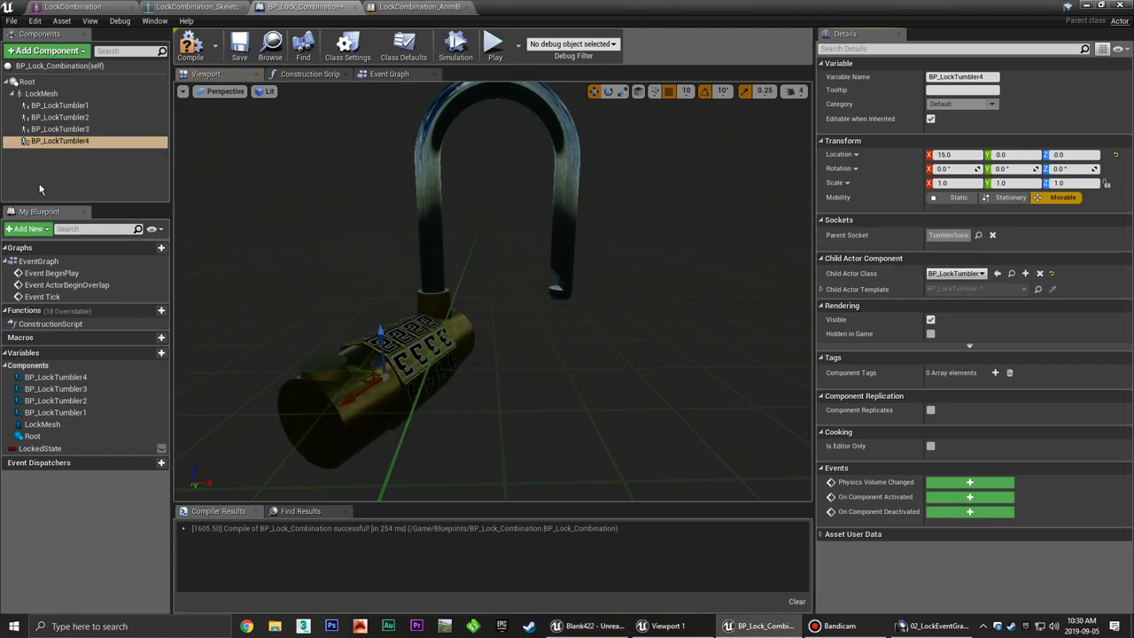
left_click(42, 189)
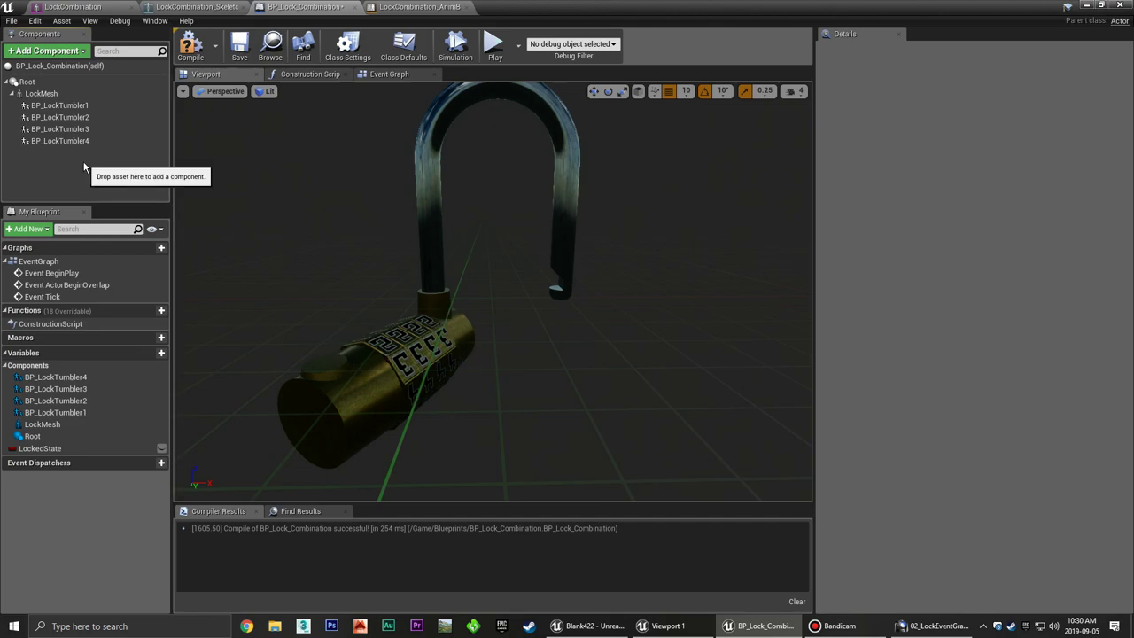
left_click(188, 43)
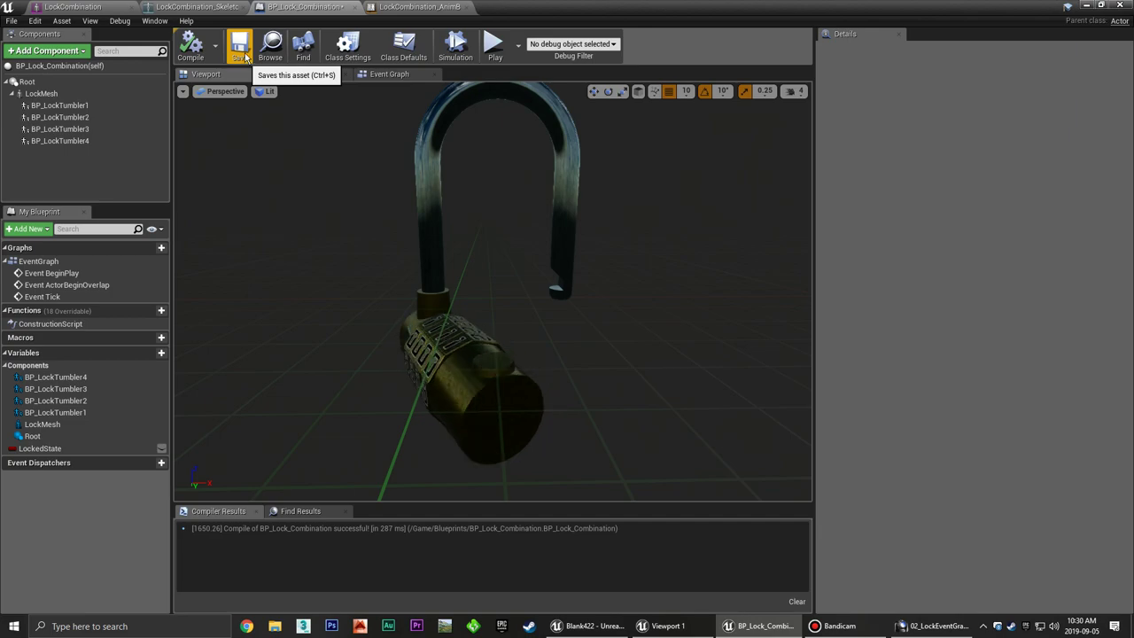
Tick LockedState's default value so the lock starts locked, and save the blueprint.
left_click(240, 51)
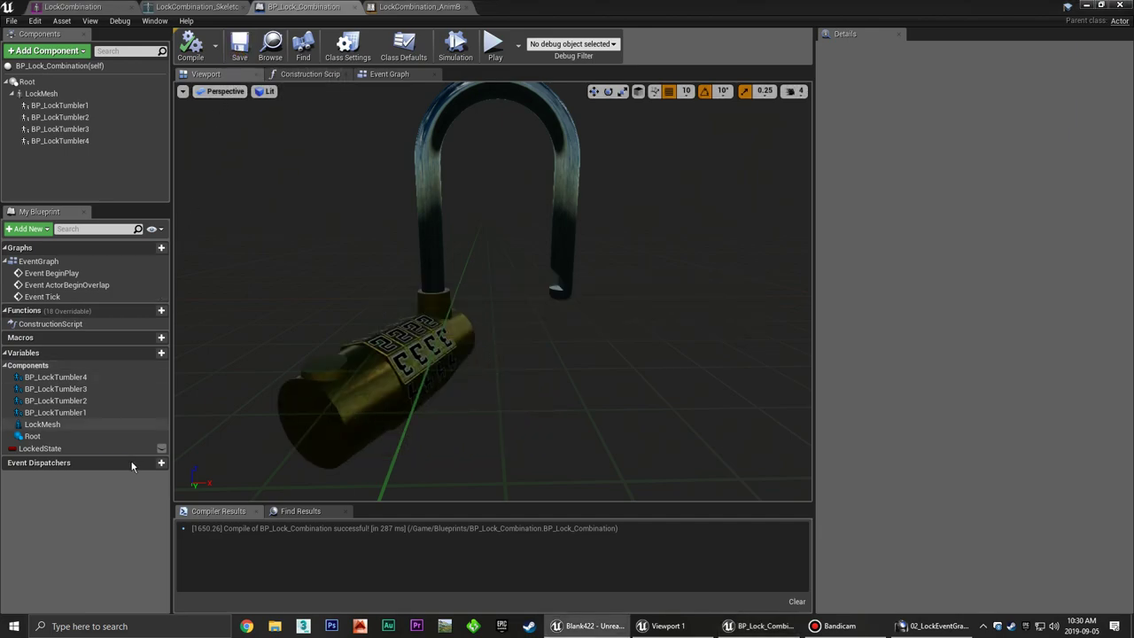
left_click(78, 450)
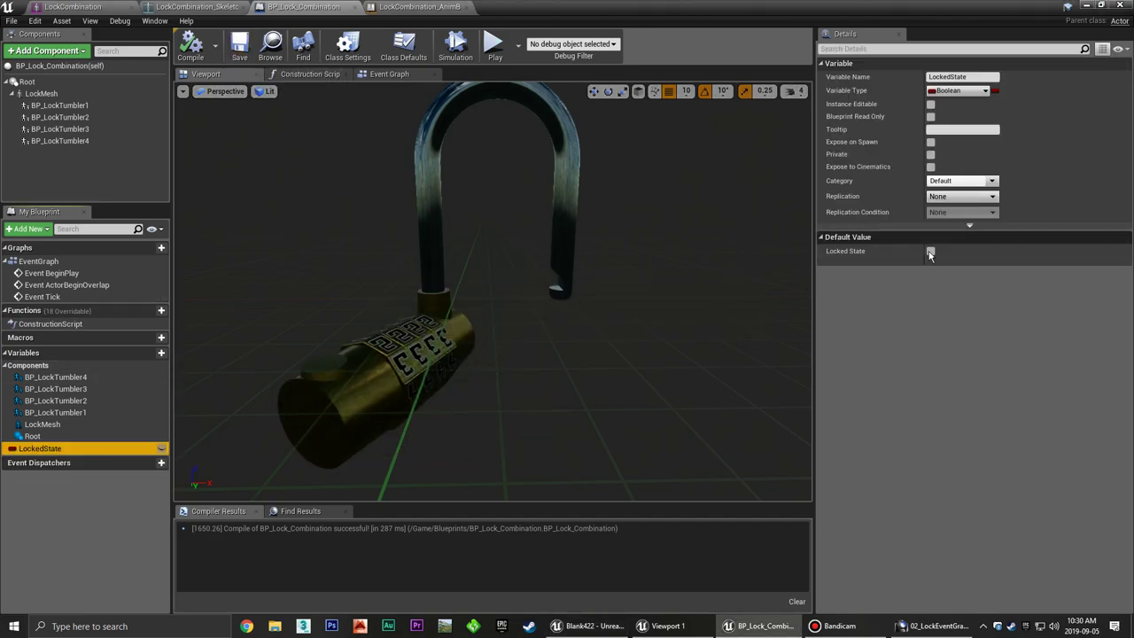
left_click(930, 252)
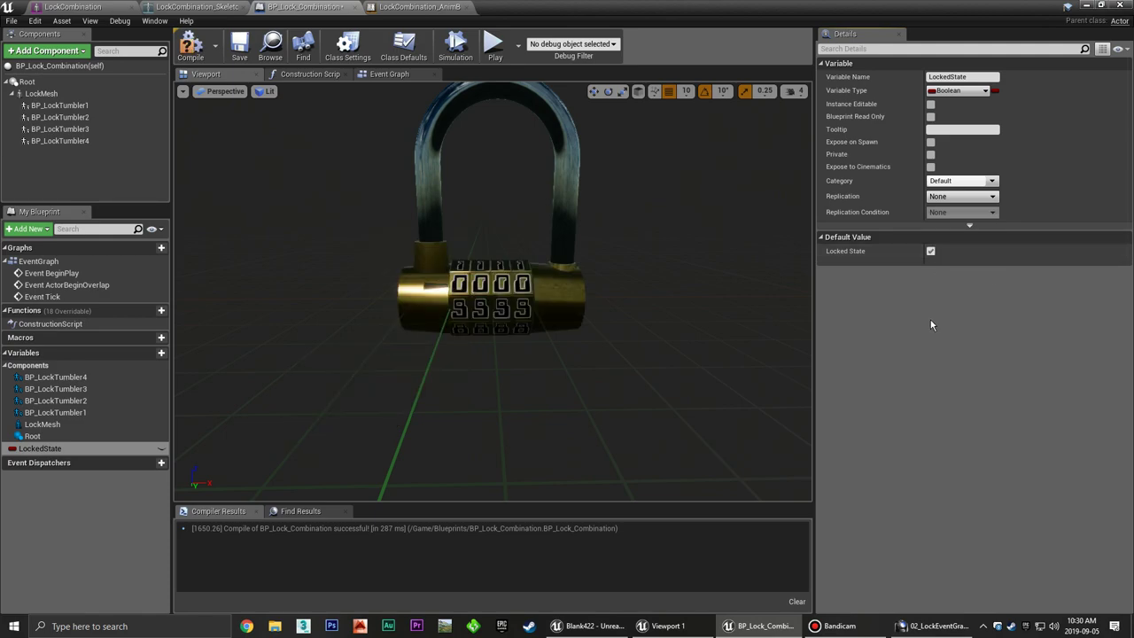
left_click(241, 54)
left_click(390, 74)
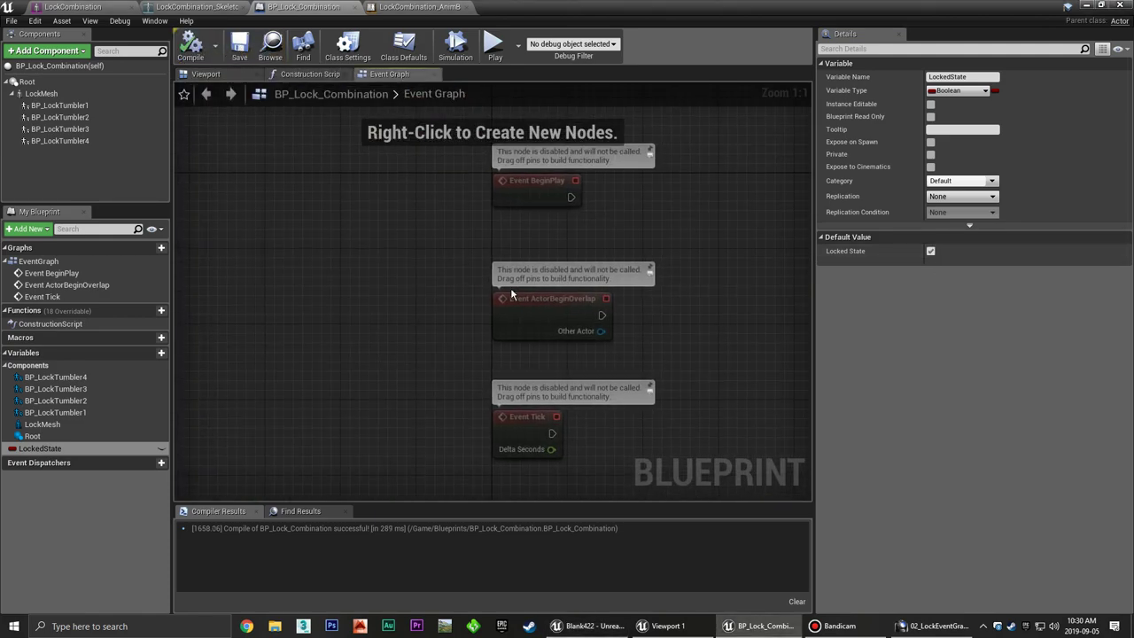
Delete the three disabled starter event nodes, then minimize the Viewport 1 window.
scroll(471, 302, "down", 2)
right_click_drag(471, 302, 360, 284)
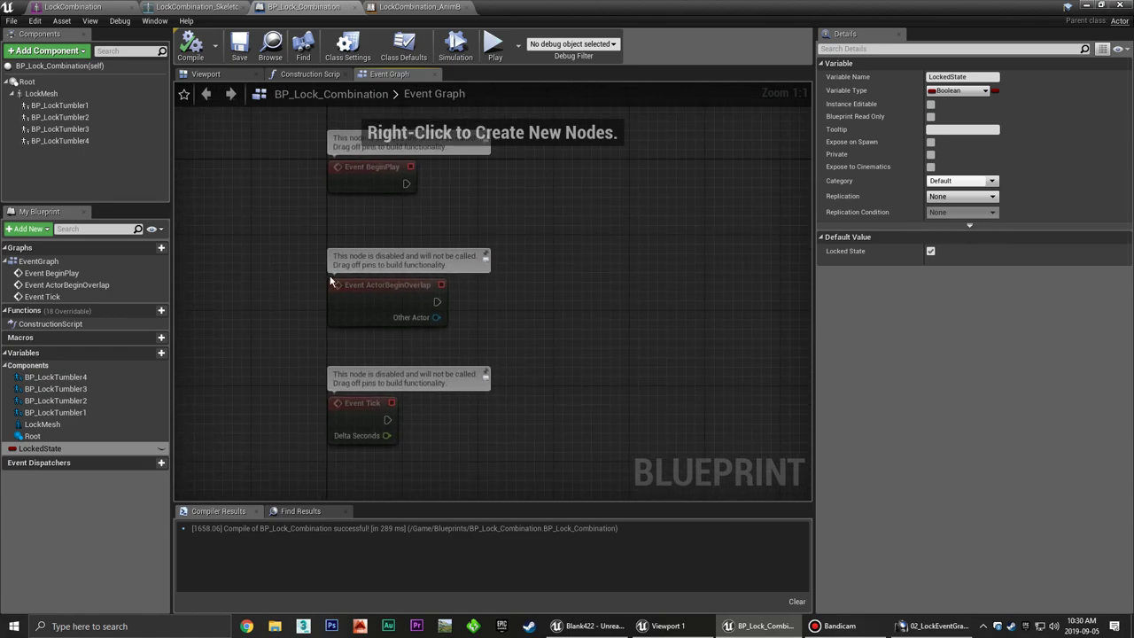
left_click_drag(310, 159, 537, 418)
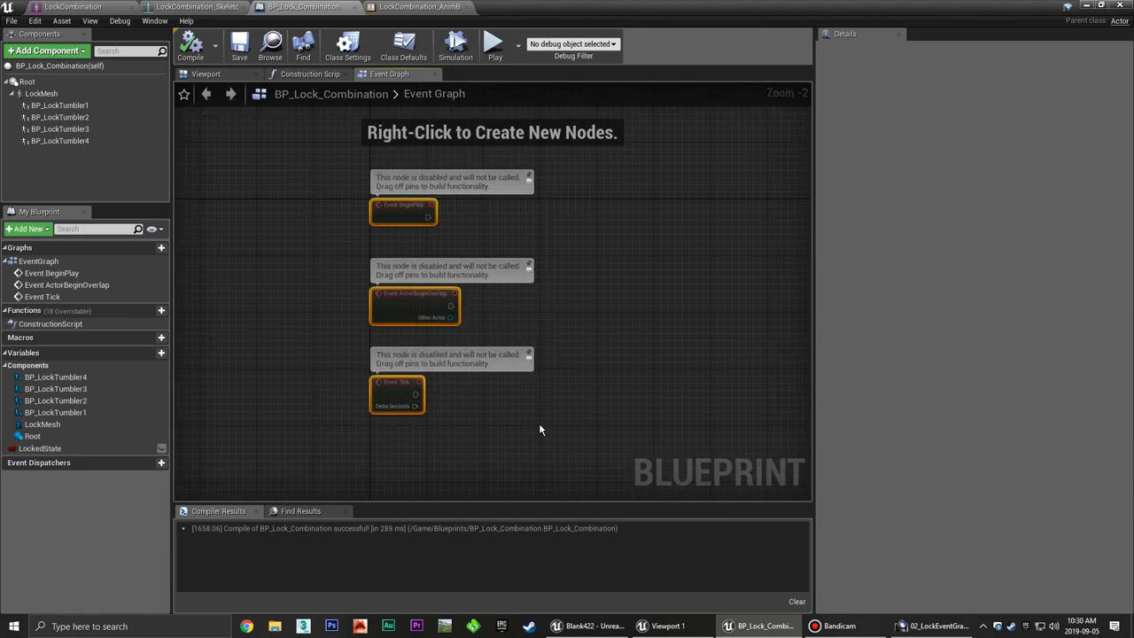
key("Delete")
right_click_drag(476, 268, 413, 256)
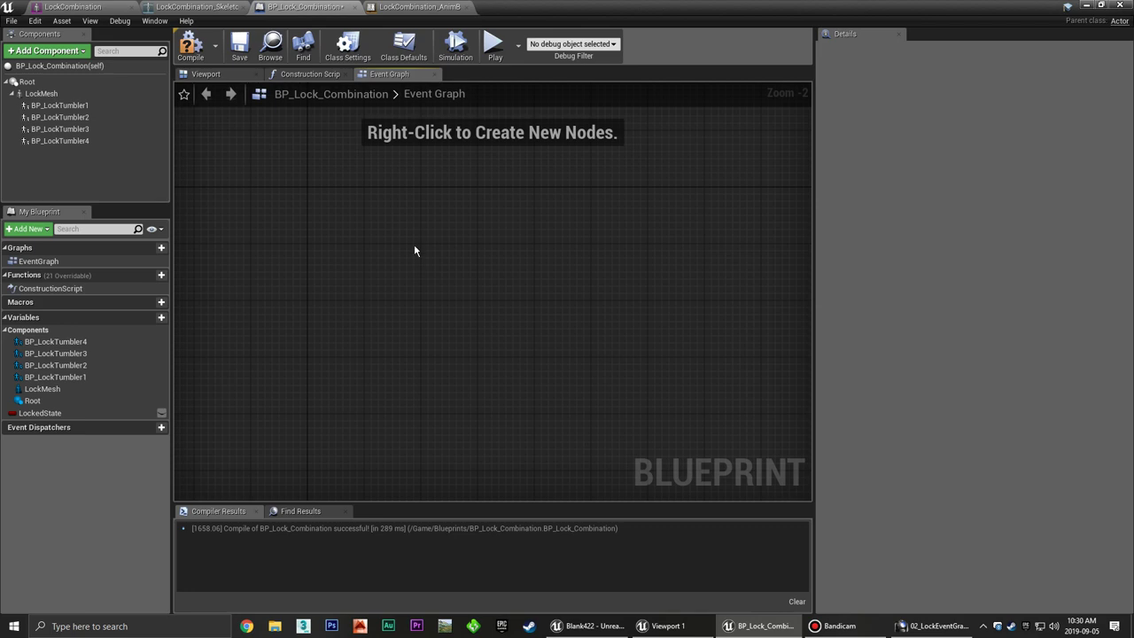
right_click_drag(455, 248, 383, 263)
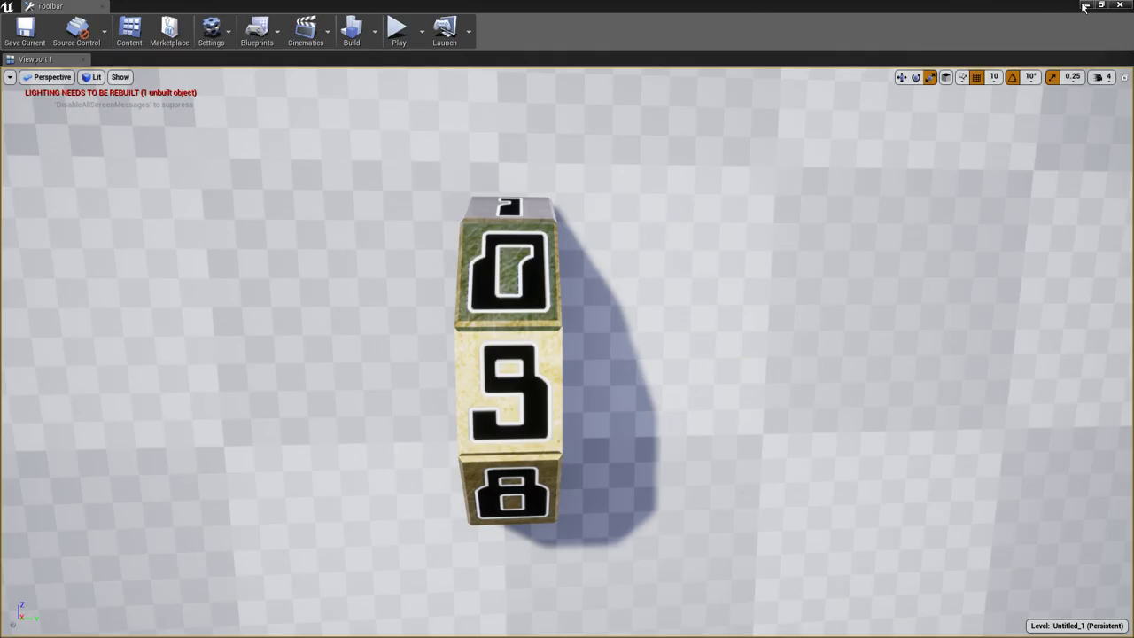
left_click(1084, 6)
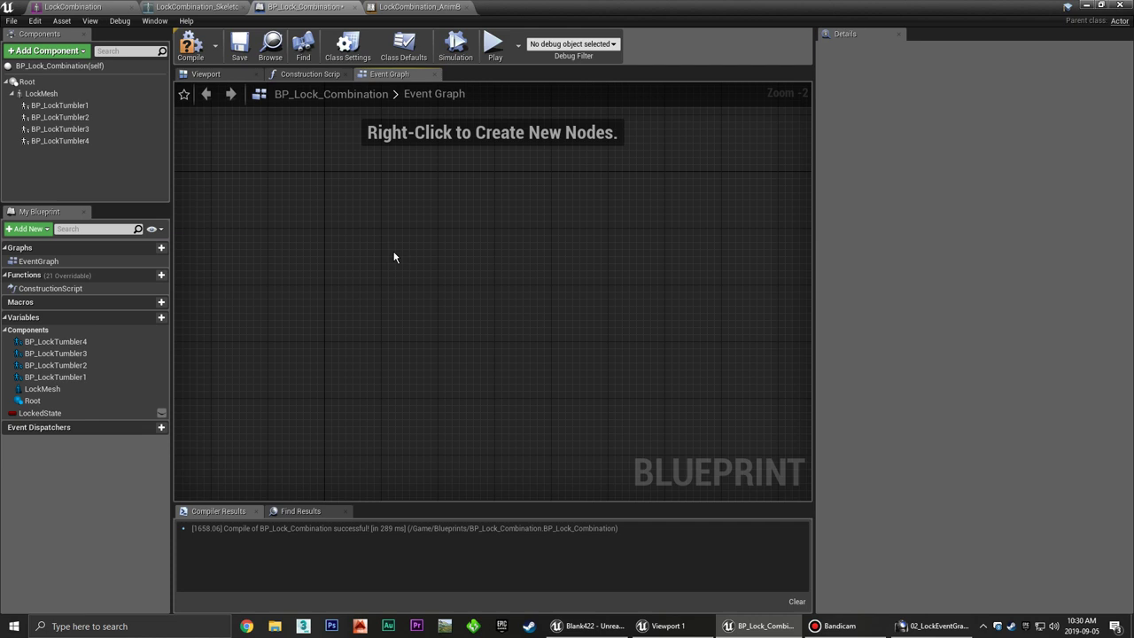
Add a new variable named Combination with type String.
left_click(160, 318)
type("Combination")
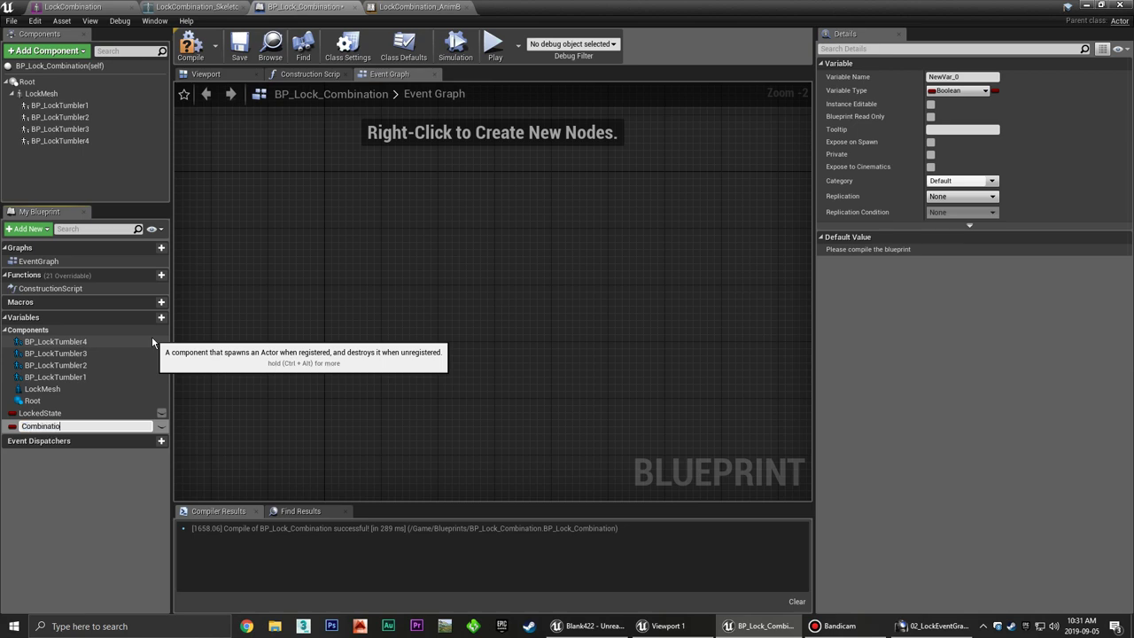
key("Return")
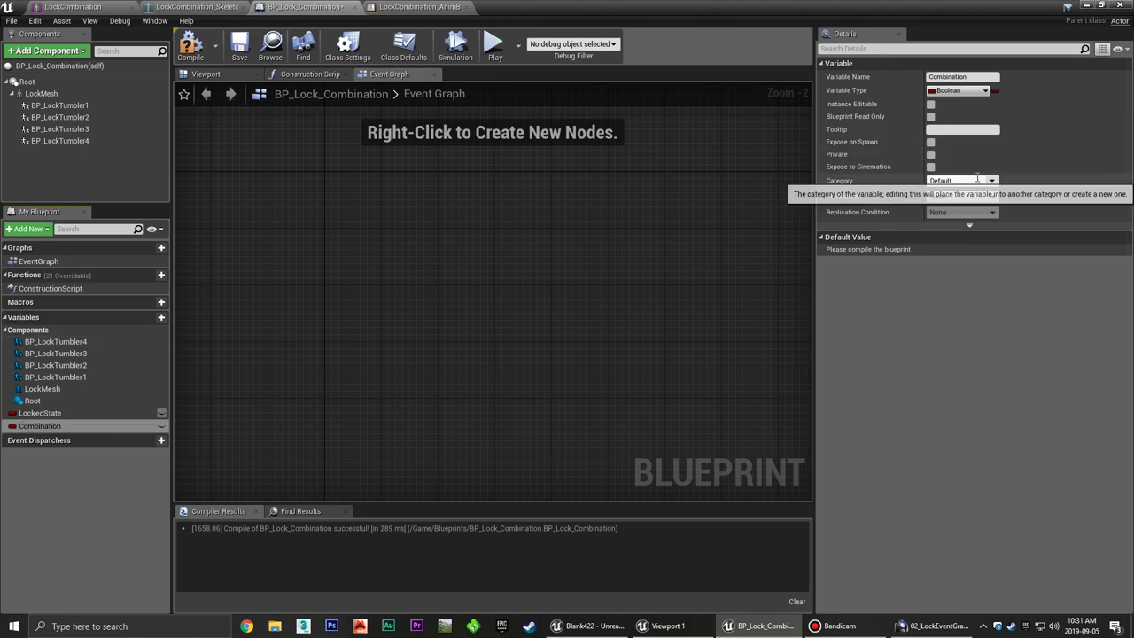
left_click(955, 90)
left_click(840, 191)
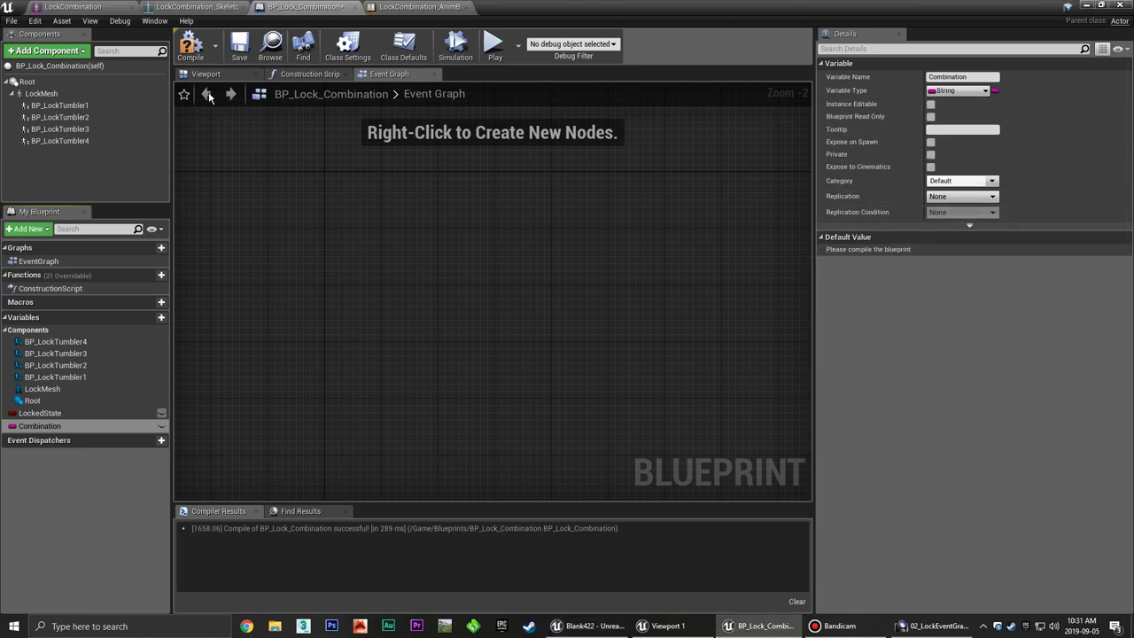
Compile, give Combination the default value 0123, recompile, and add another new variable.
left_click(190, 46)
type("0123")
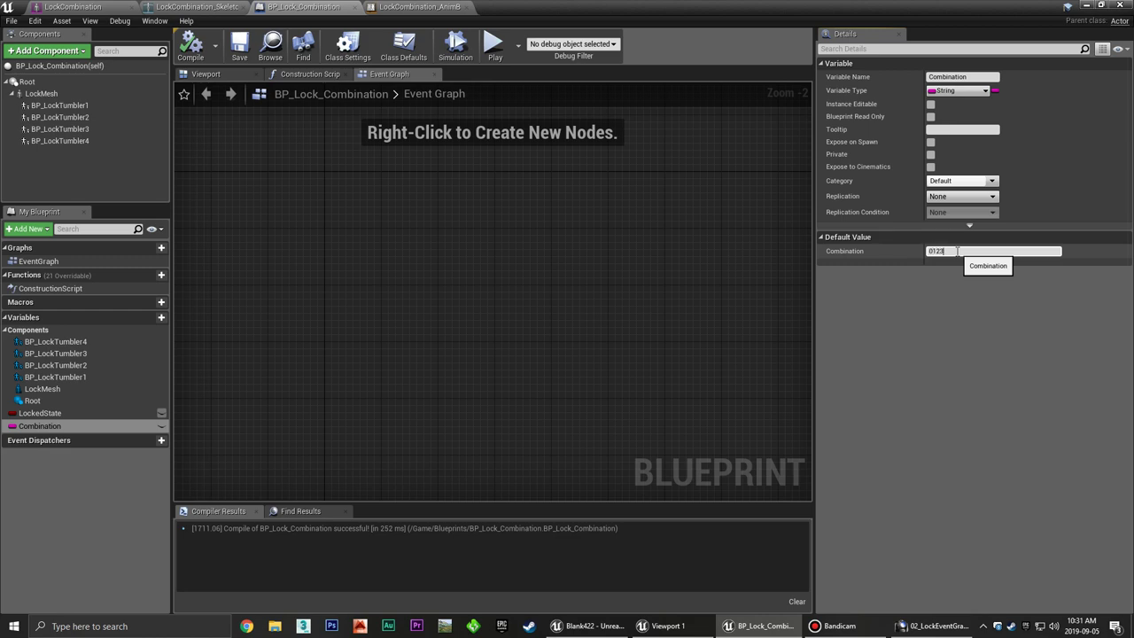
key("Return")
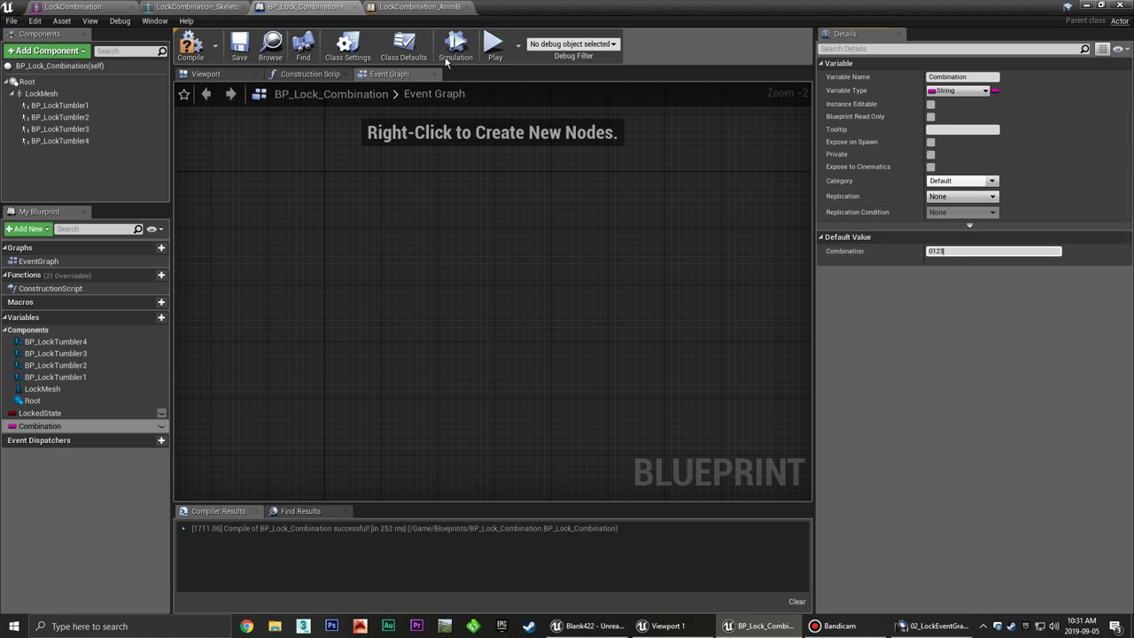
left_click(188, 44)
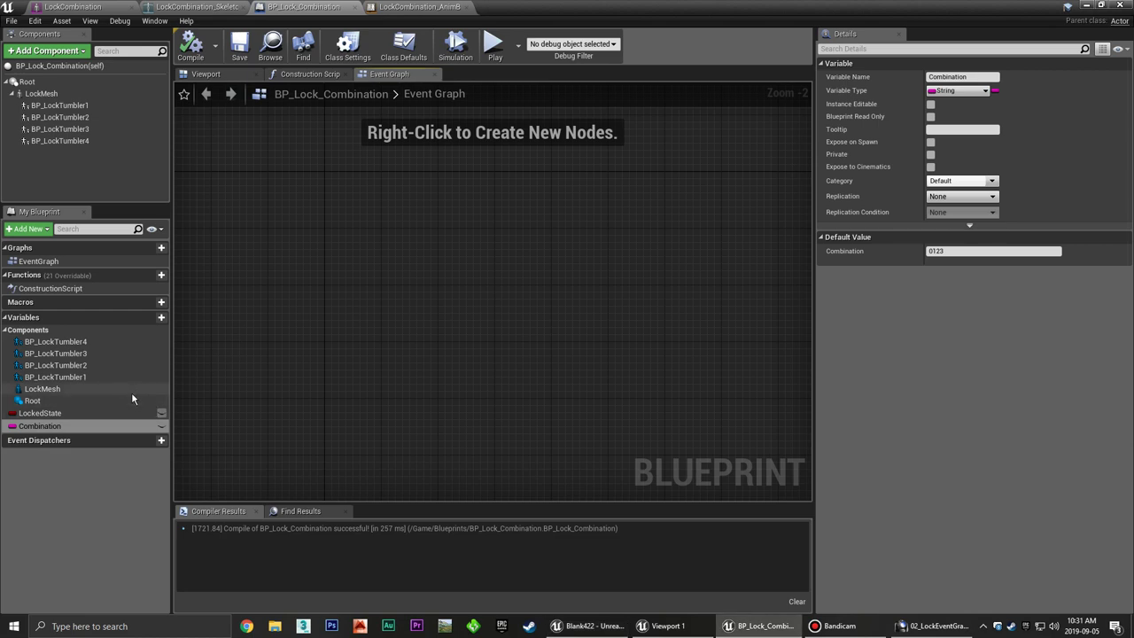
left_click(147, 318)
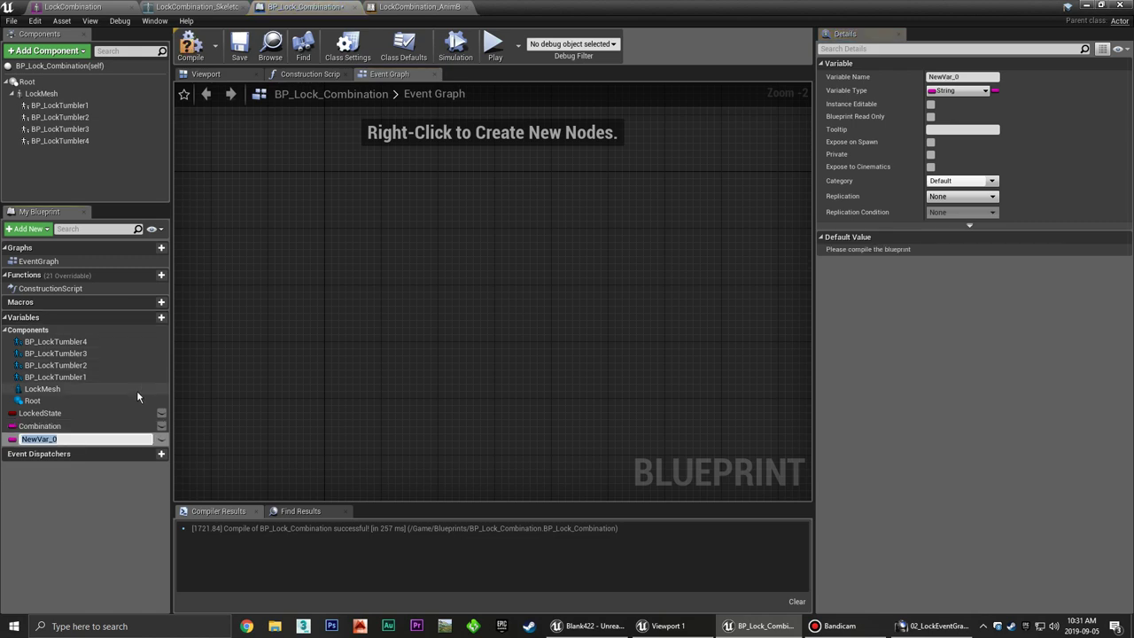
Make the new variable a Boolean named RandomizeTumblerRotation?
left_click(957, 92)
left_click(850, 122)
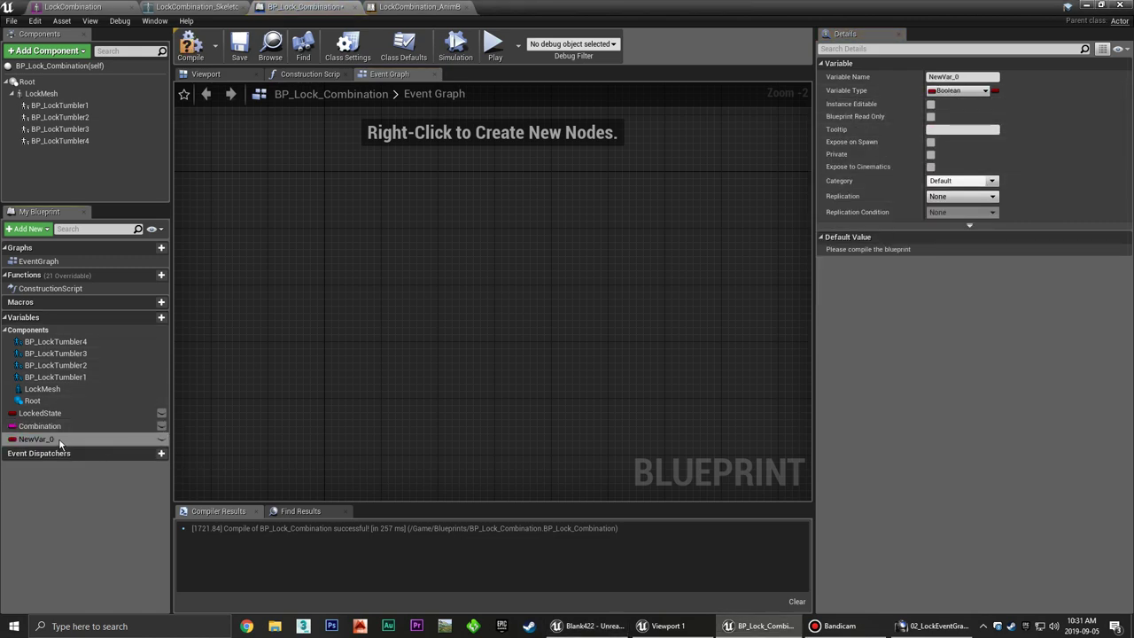
left_click(964, 78)
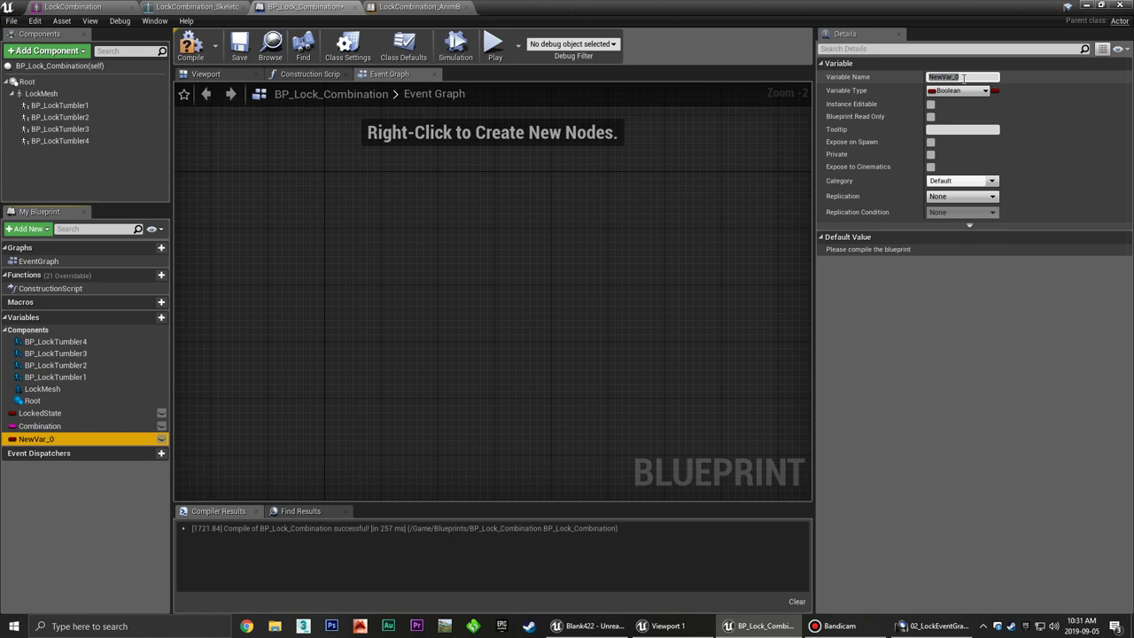
left_click(964, 77)
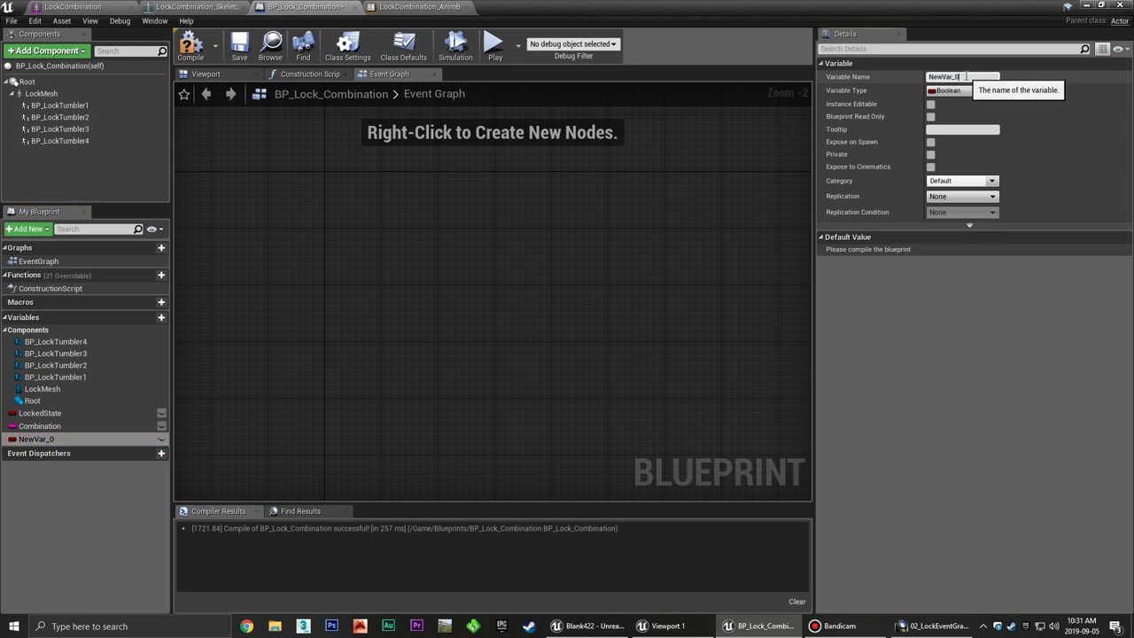
type("Ra")
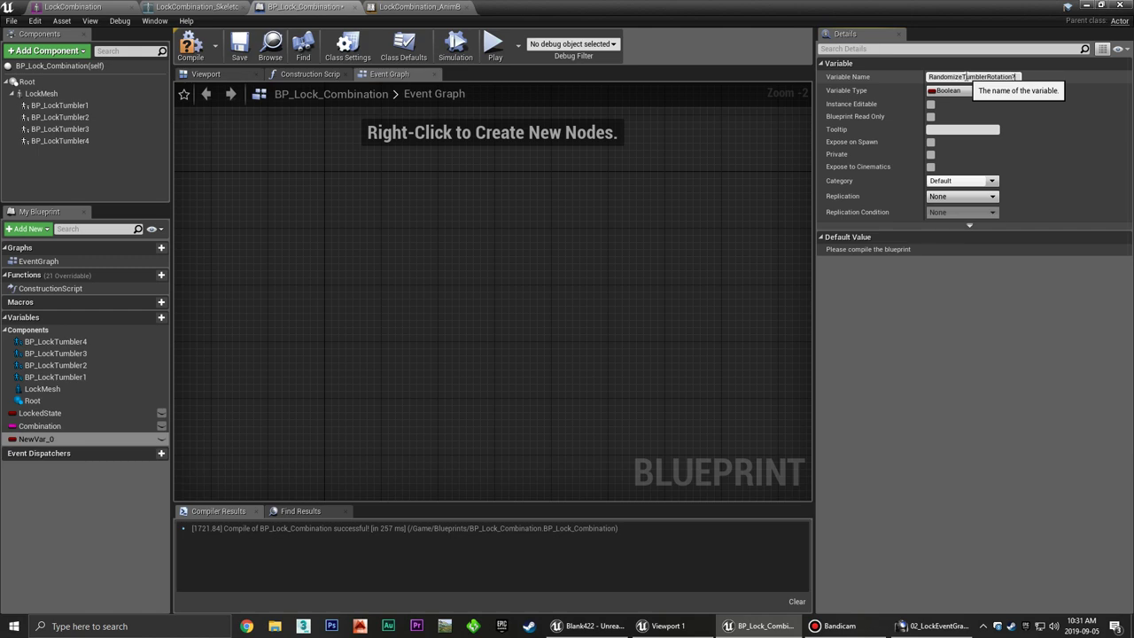
key("Return")
Make it Instance Editable with tooltip 'If yes, Randomizes the initial rotation of the tumblers'.
left_click(930, 104)
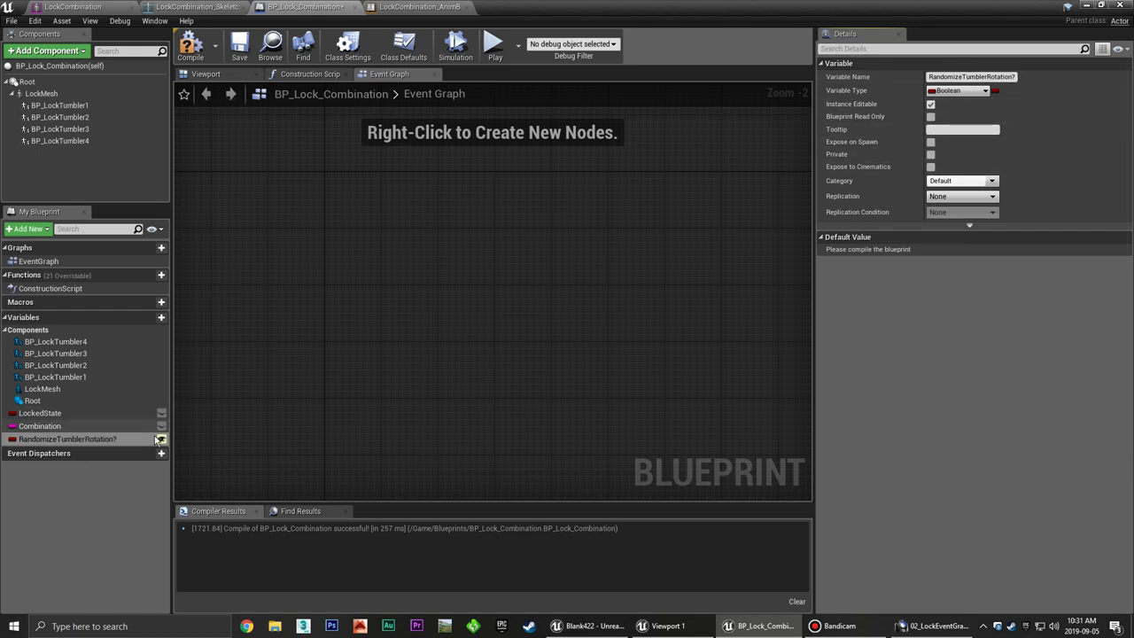
left_click(940, 131)
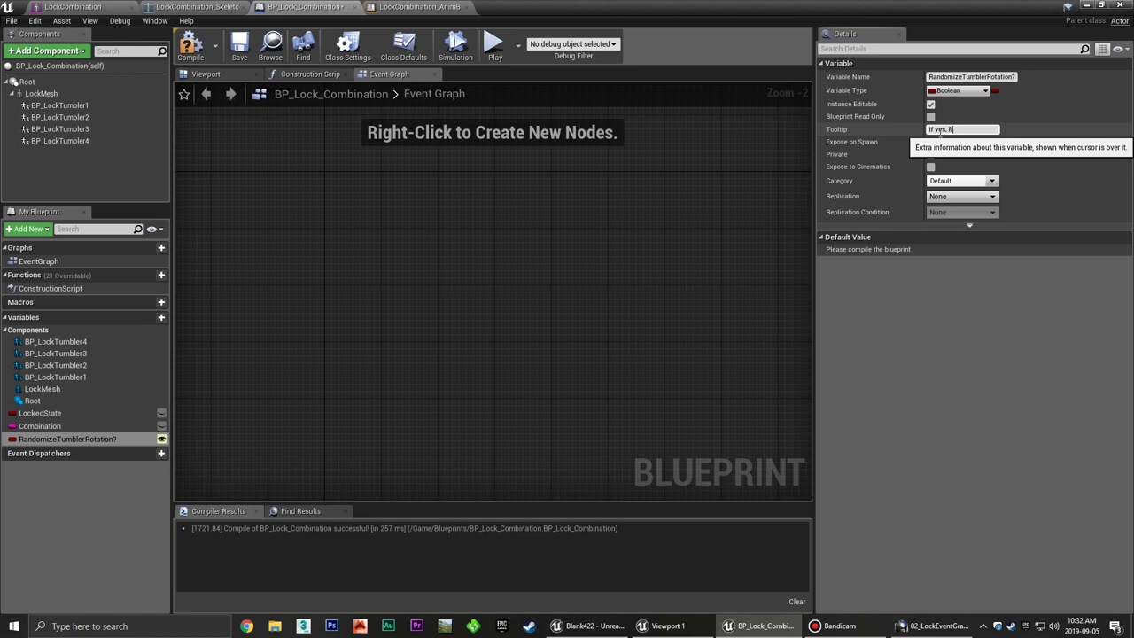
type("If yes, Randomizes th")
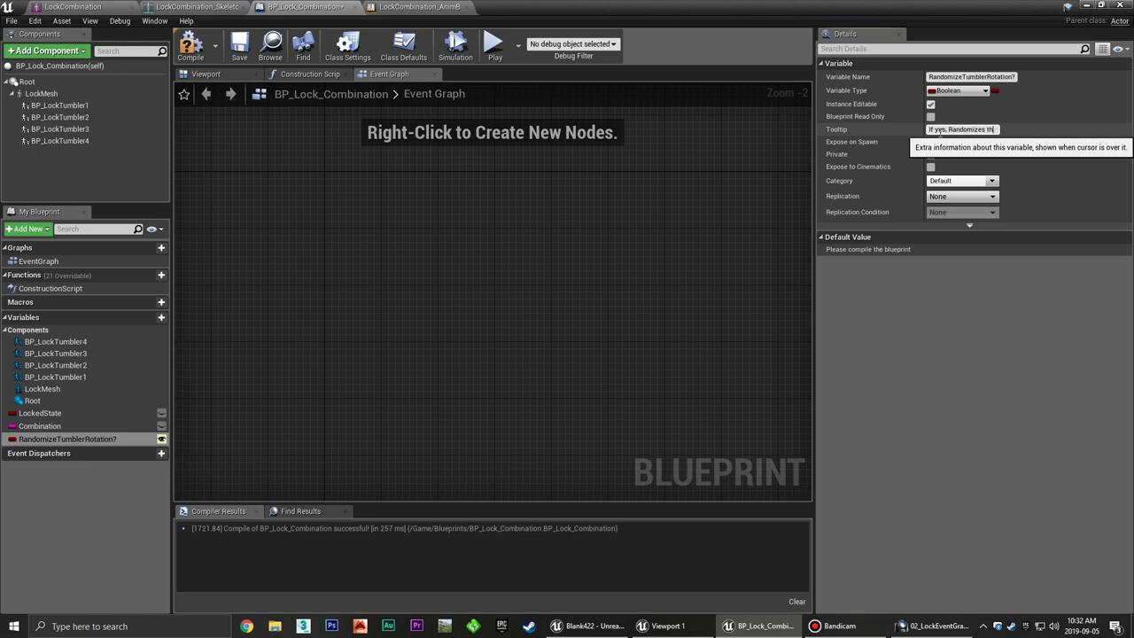
type("e initial rotation of the tumb")
type("lers.")
key("Return")
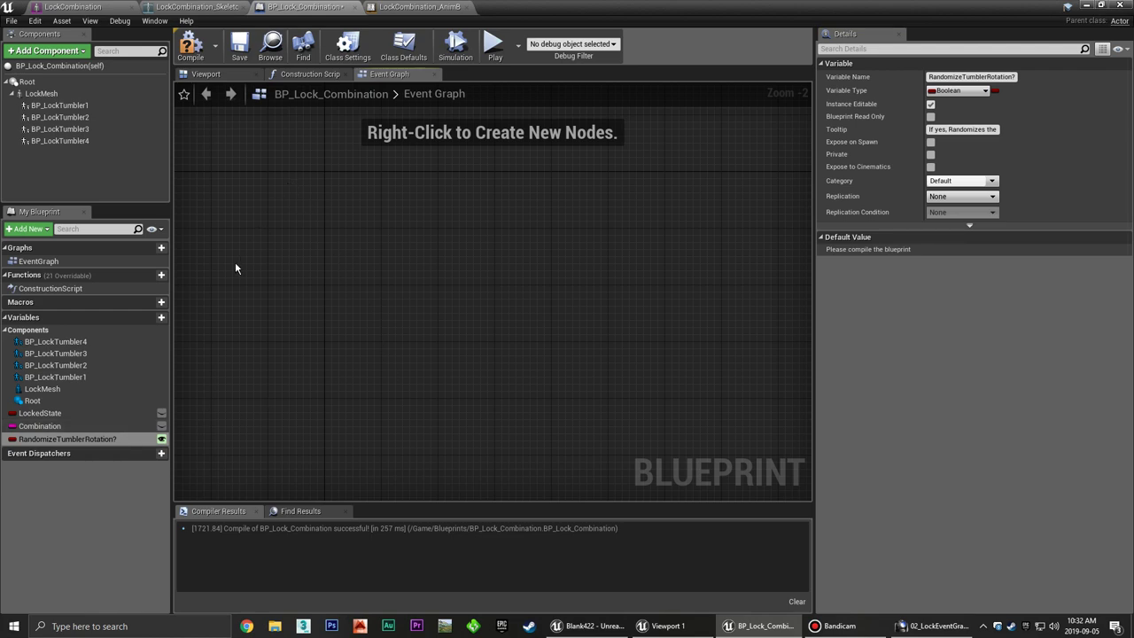
right_click_drag(369, 233, 392, 207)
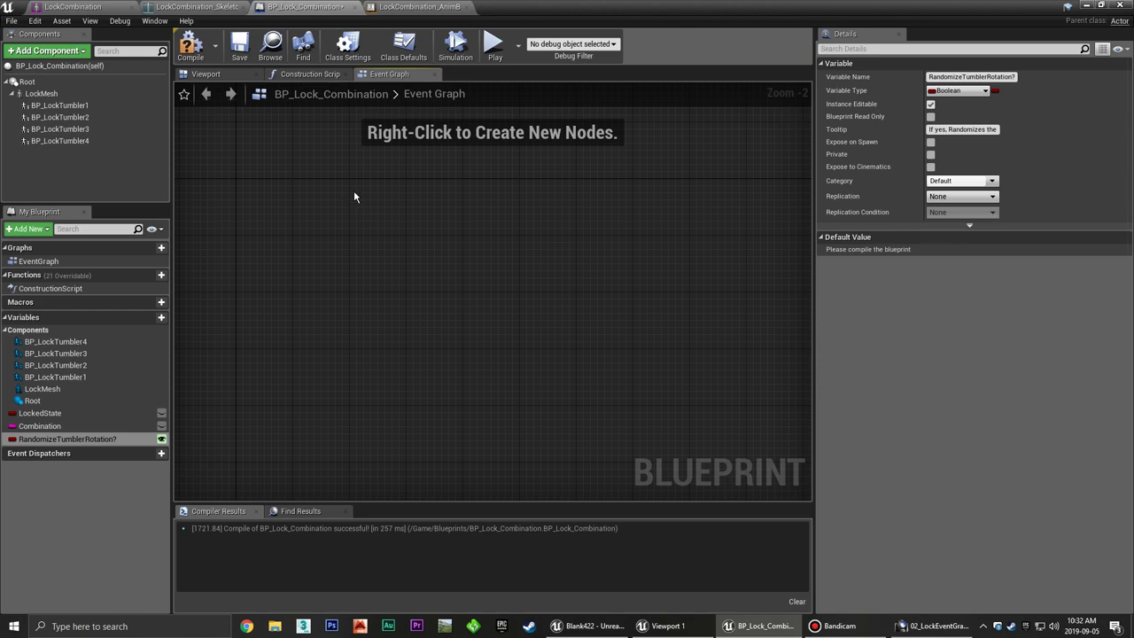
Add an Event Tick node to the Event Graph and frame it in view.
right_click(353, 196)
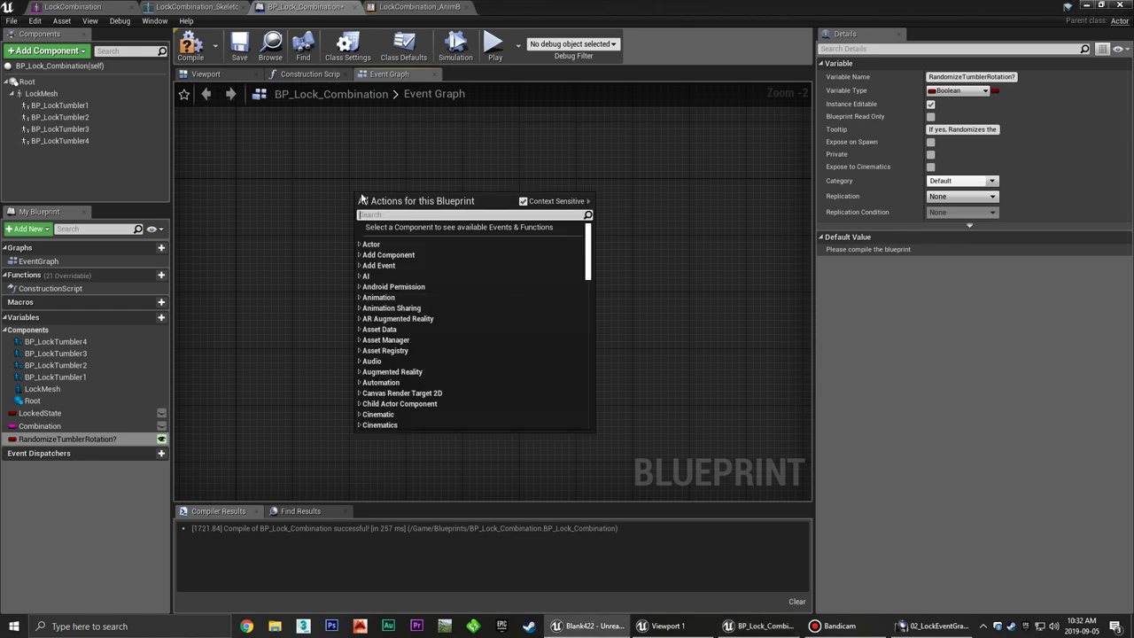
type("tick")
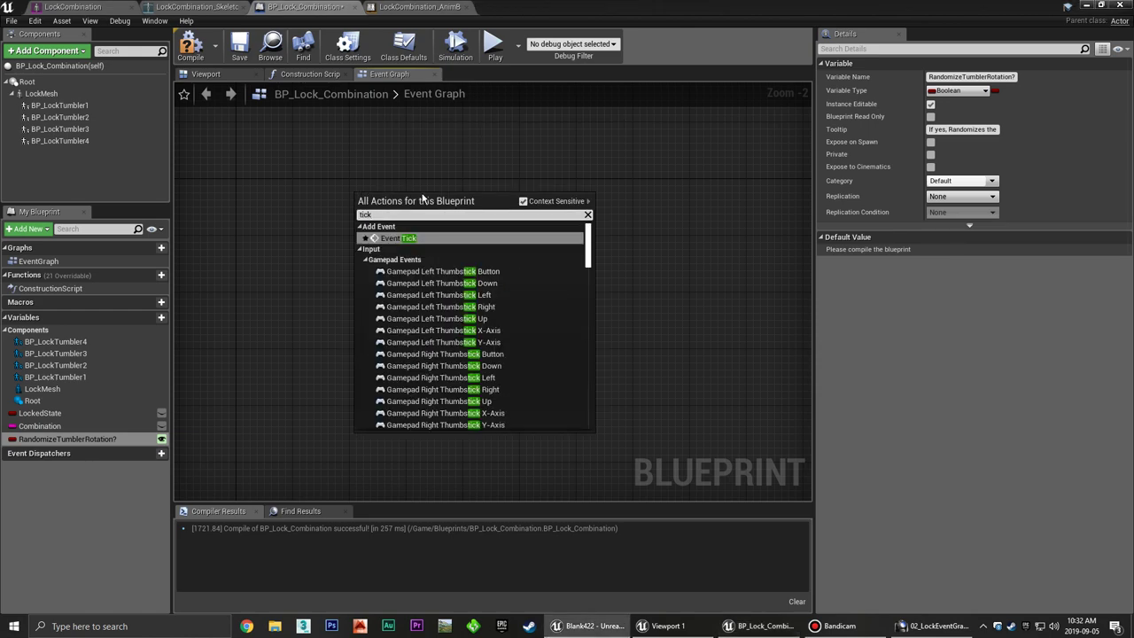
left_click(415, 235)
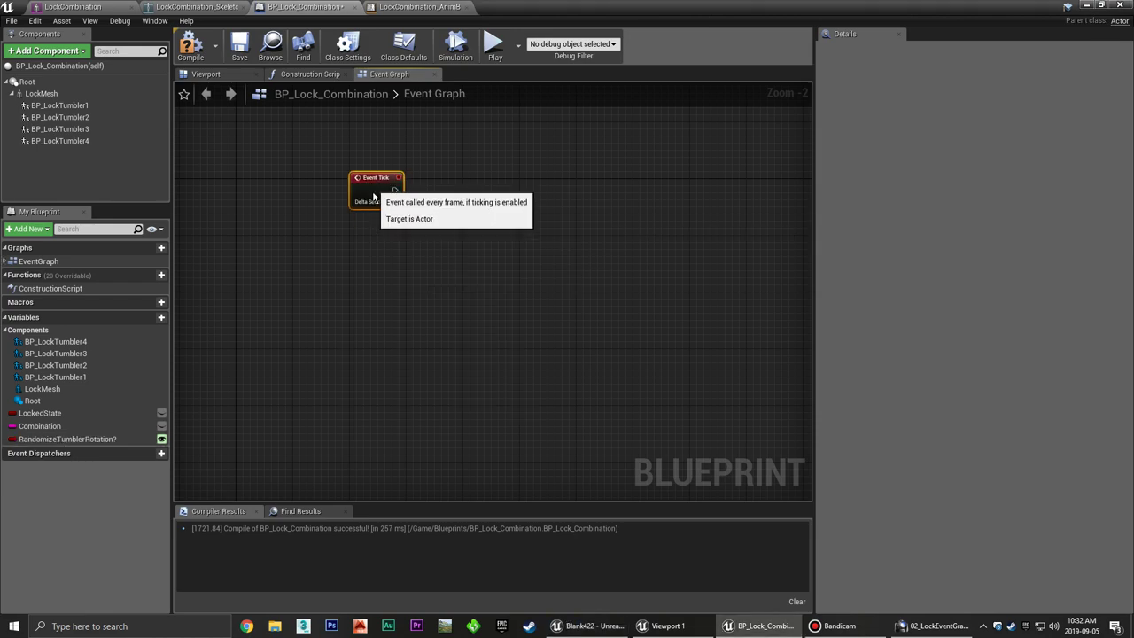
left_click(432, 208)
mouse_move(432, 207)
right_mouse_down()
mouse_move(459, 247)
mouse_move(355, 233)
right_mouse_up()
scroll(459, 246, "up", 2)
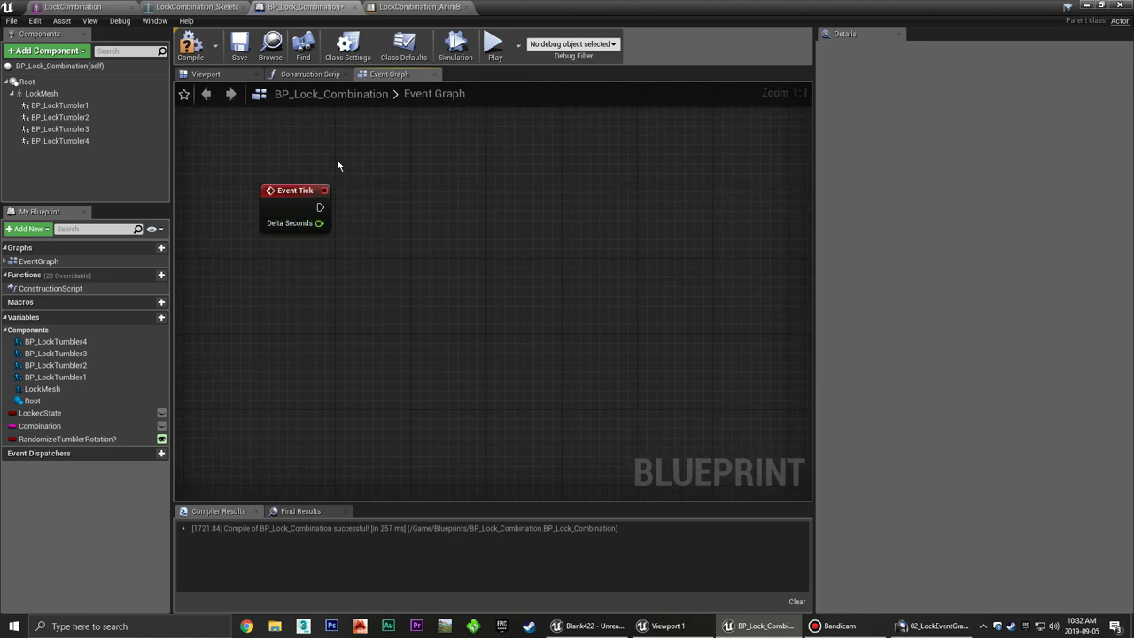
mouse_move(417, 223)
right_mouse_down()
mouse_move(526, 233)
mouse_move(467, 240)
right_mouse_up()
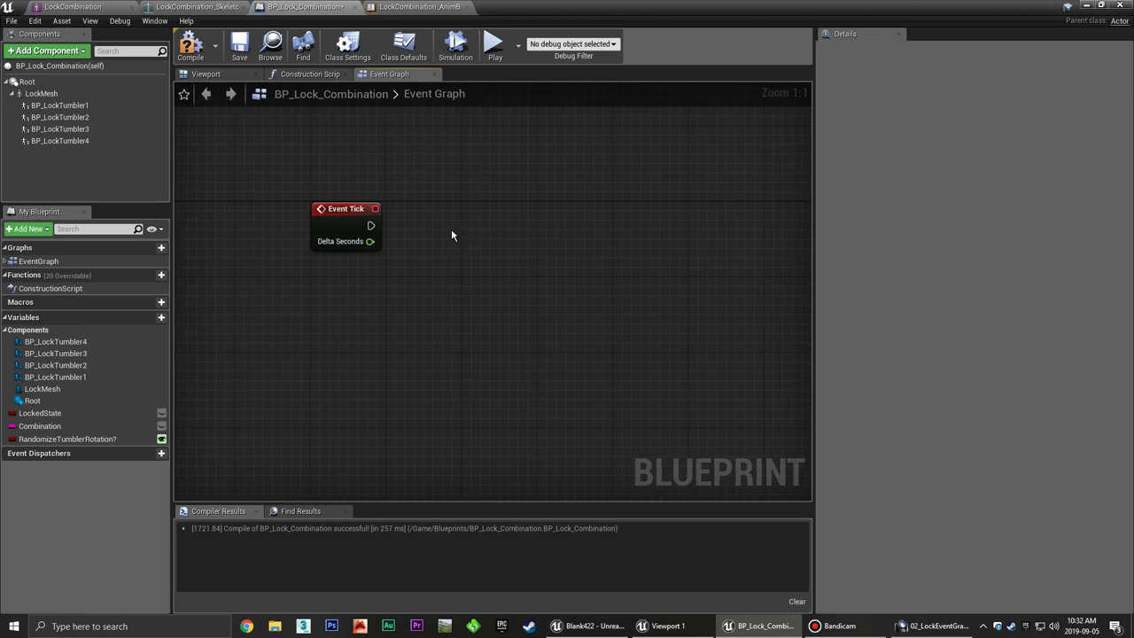
mouse_move(458, 234)
right_mouse_down()
mouse_move(385, 215)
mouse_move(449, 220)
right_mouse_up()
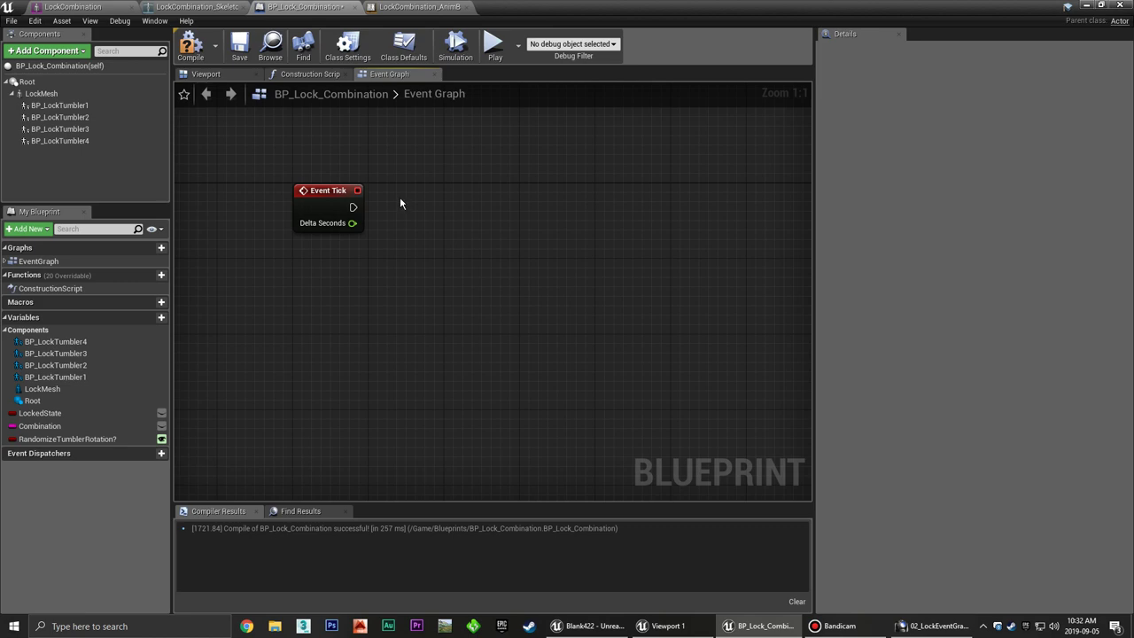
right_click_drag(397, 223, 365, 224)
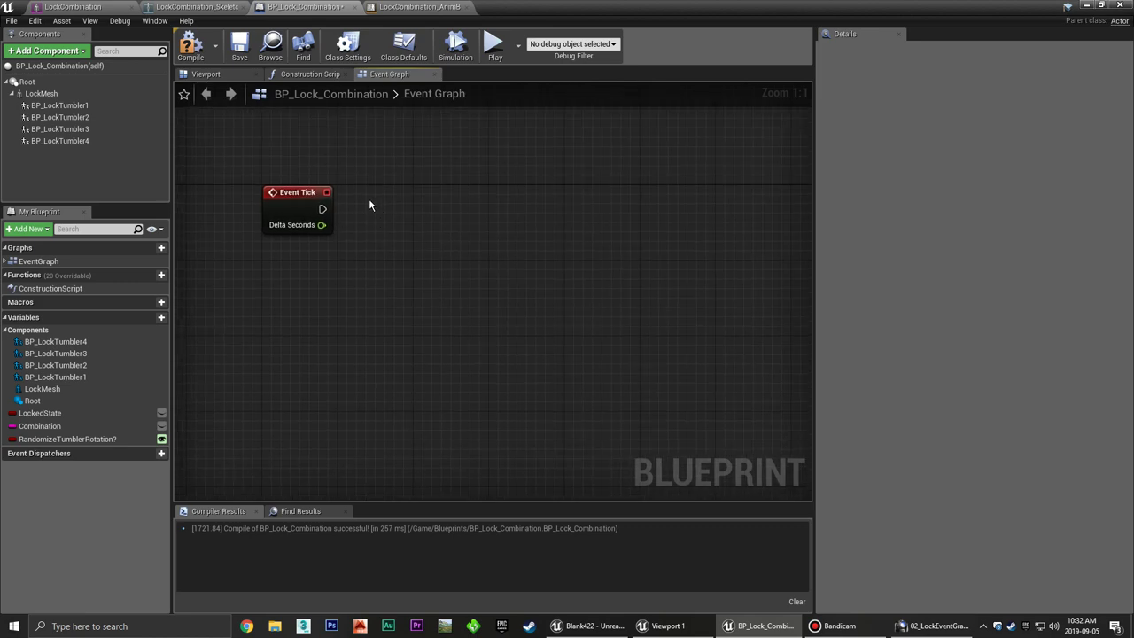
Wire a Delay node after Event Tick with Duration 1.0.
left_click_drag(322, 209, 370, 210)
type("delay")
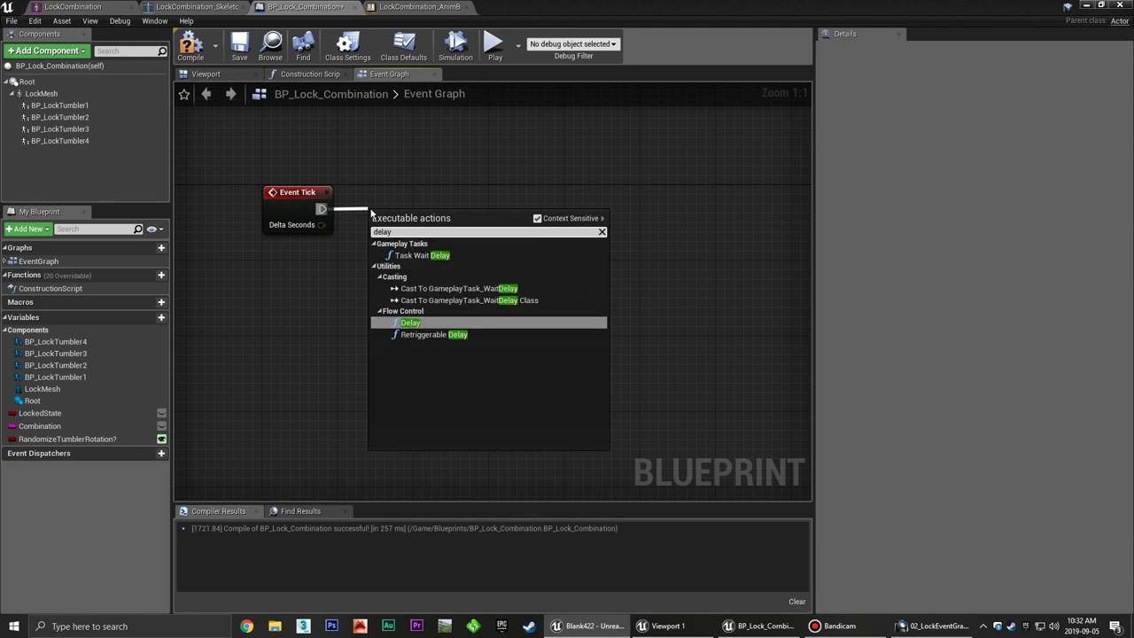
left_click(429, 323)
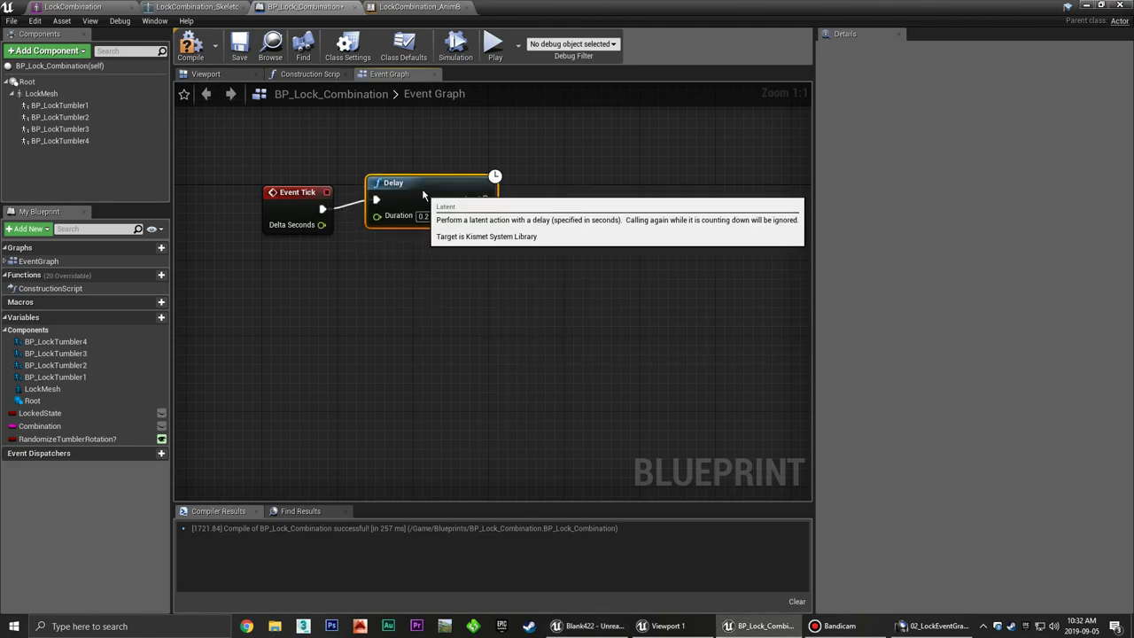
left_click_drag(429, 205, 443, 207)
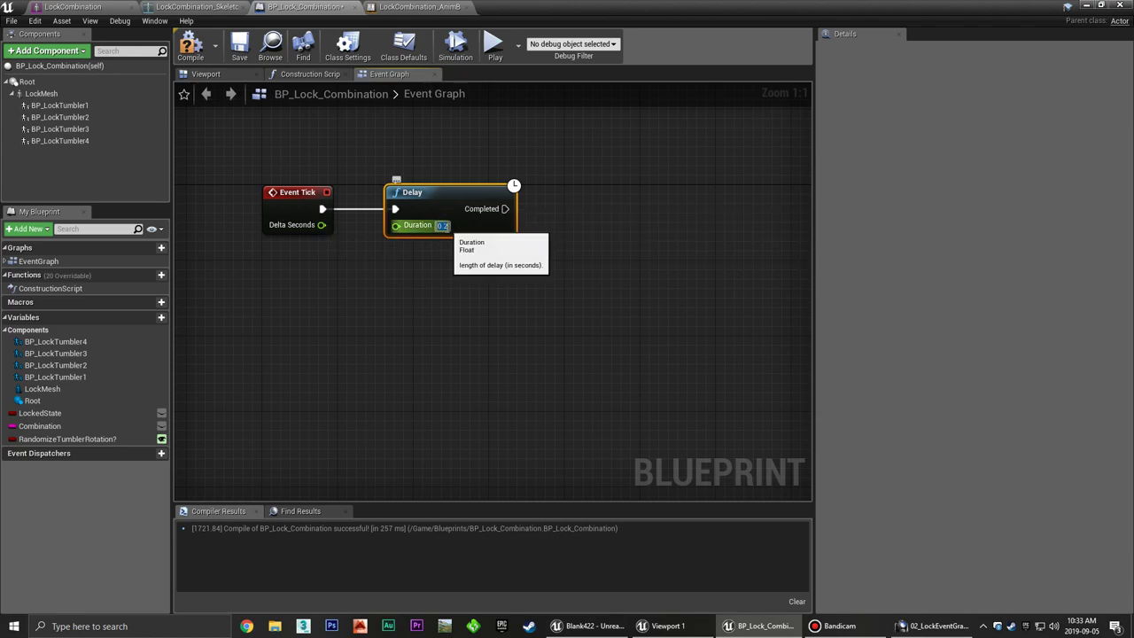
type("1")
left_click(567, 195)
mouse_move(558, 211)
right_mouse_down()
mouse_move(441, 233)
mouse_move(483, 236)
right_mouse_up()
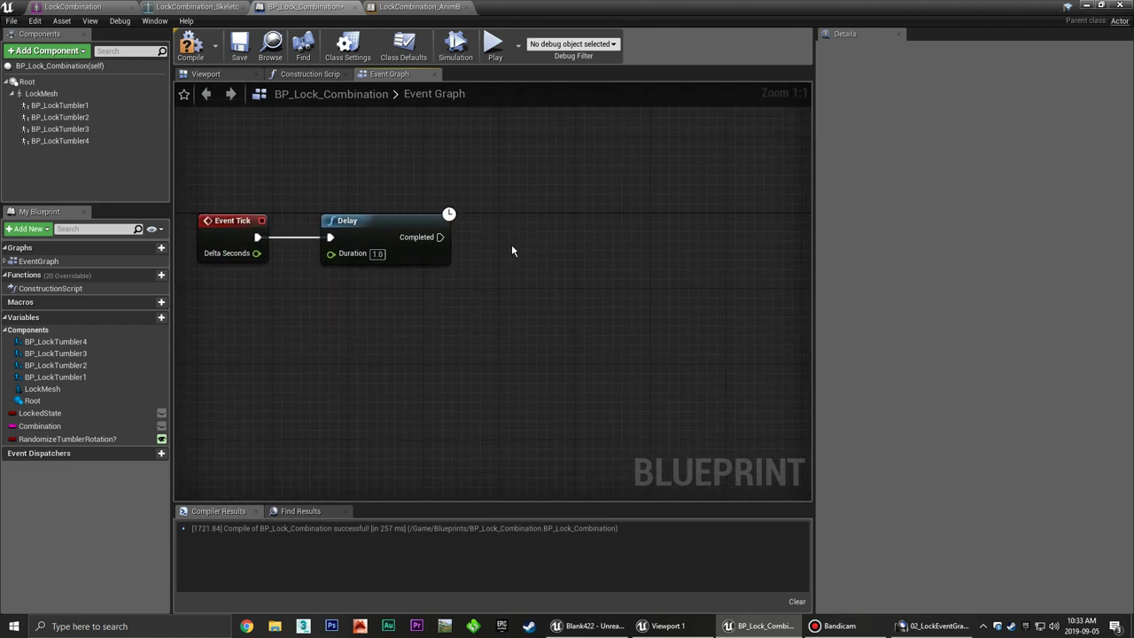
right_click_drag(499, 263, 556, 252)
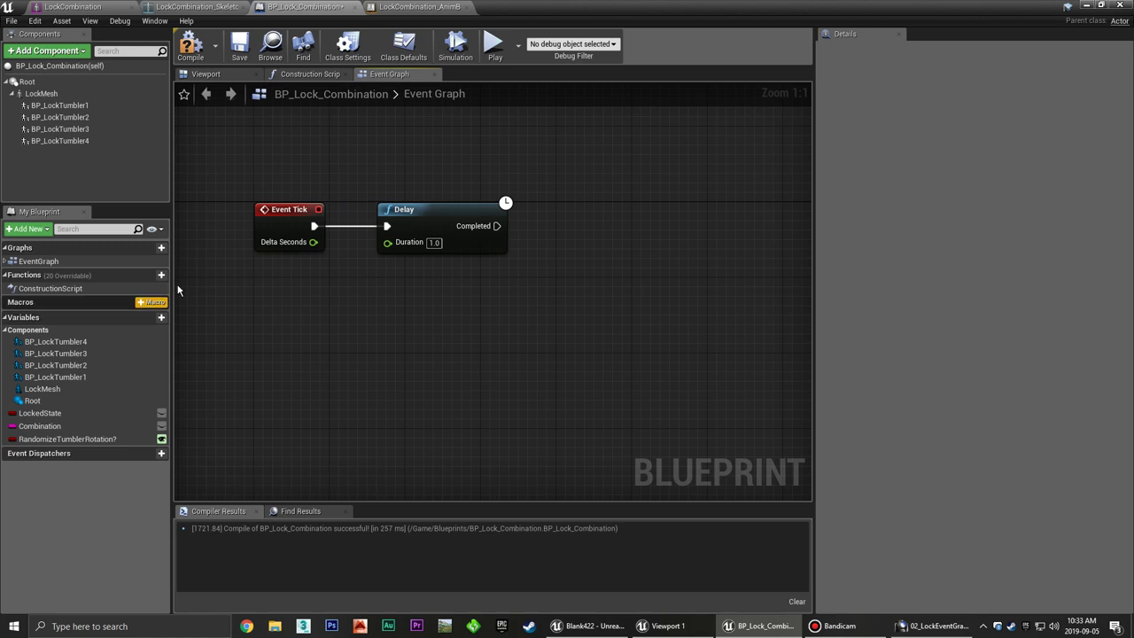
Create a new function and name it CheckCombination.
left_click(150, 276)
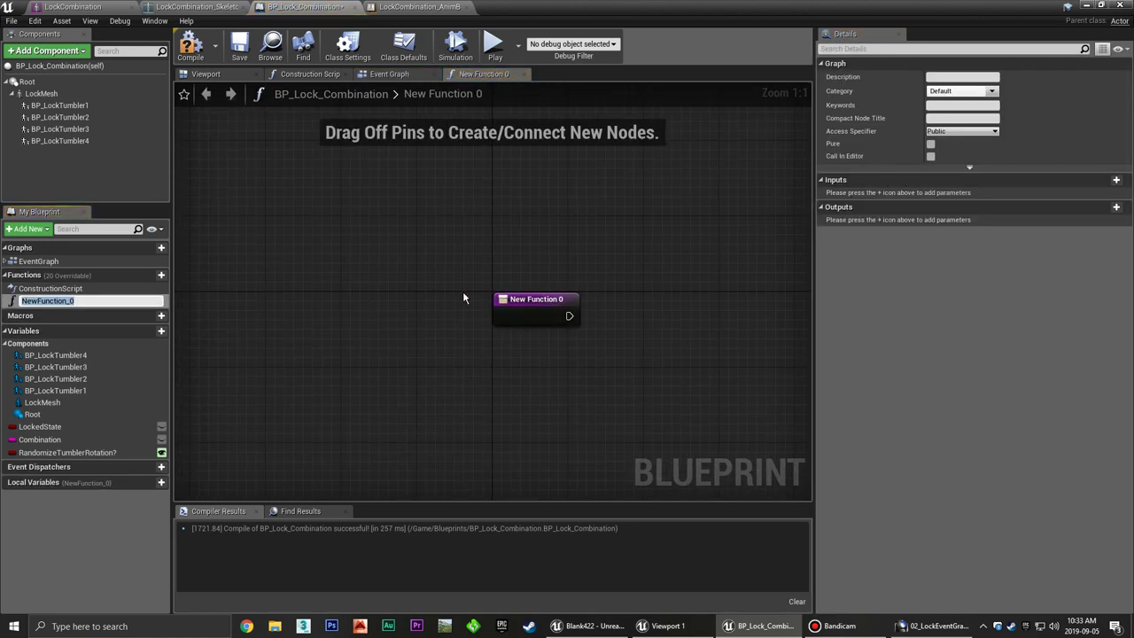
type("CheckCombi")
type("nation")
key("Return")
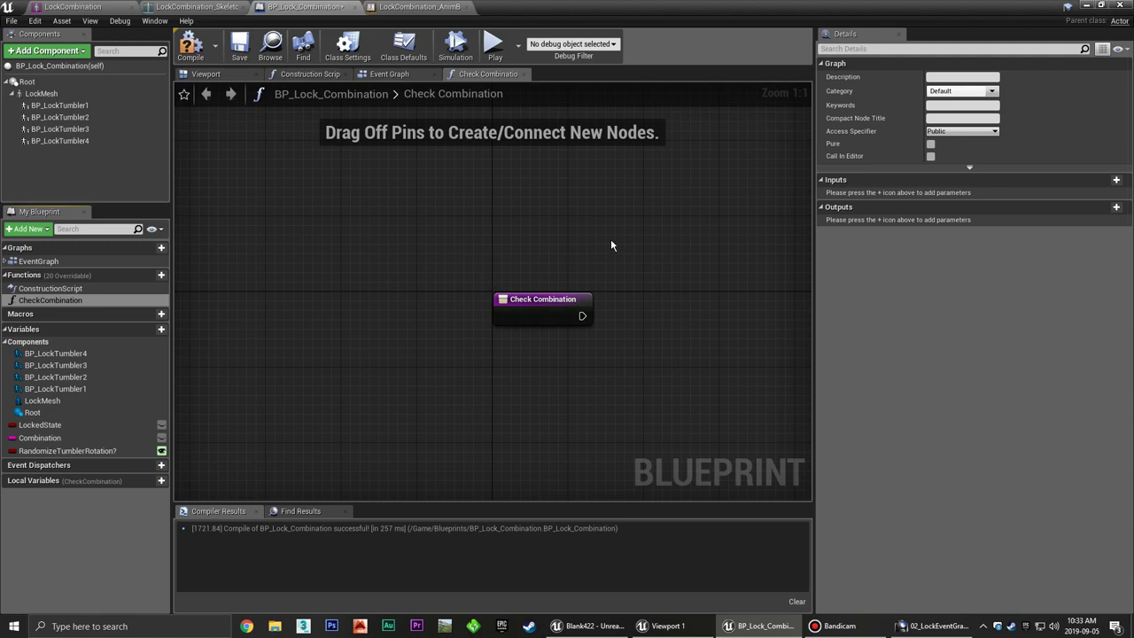
right_click_drag(610, 245, 395, 210)
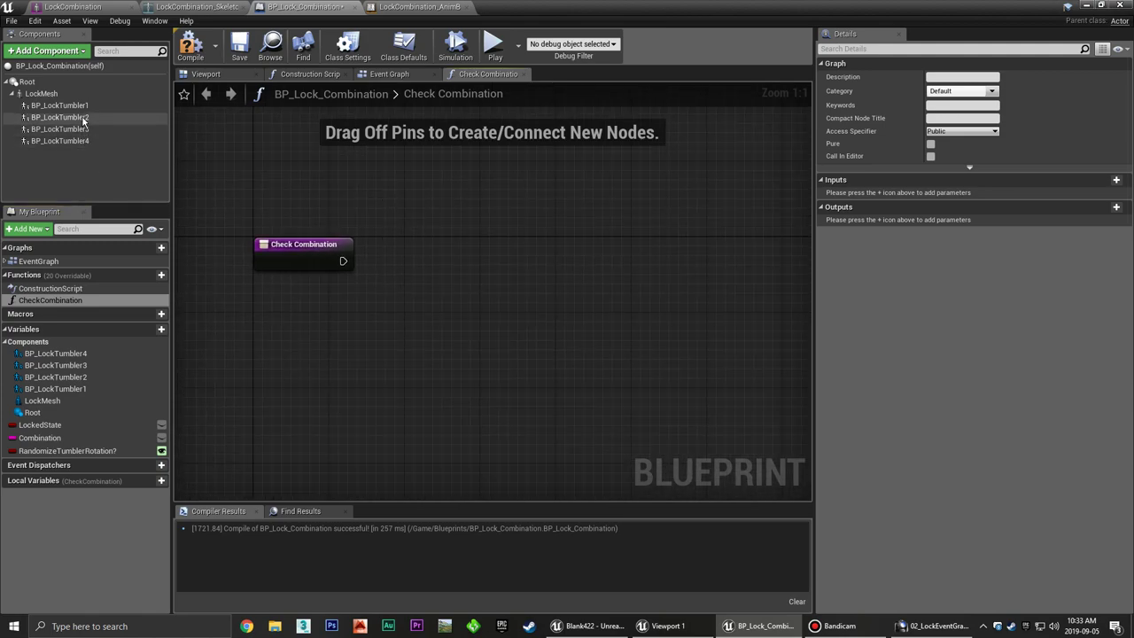
Drag BP_LockTumbler1–4 from Components into the CheckCombination graph as getter nodes.
left_click(59, 106)
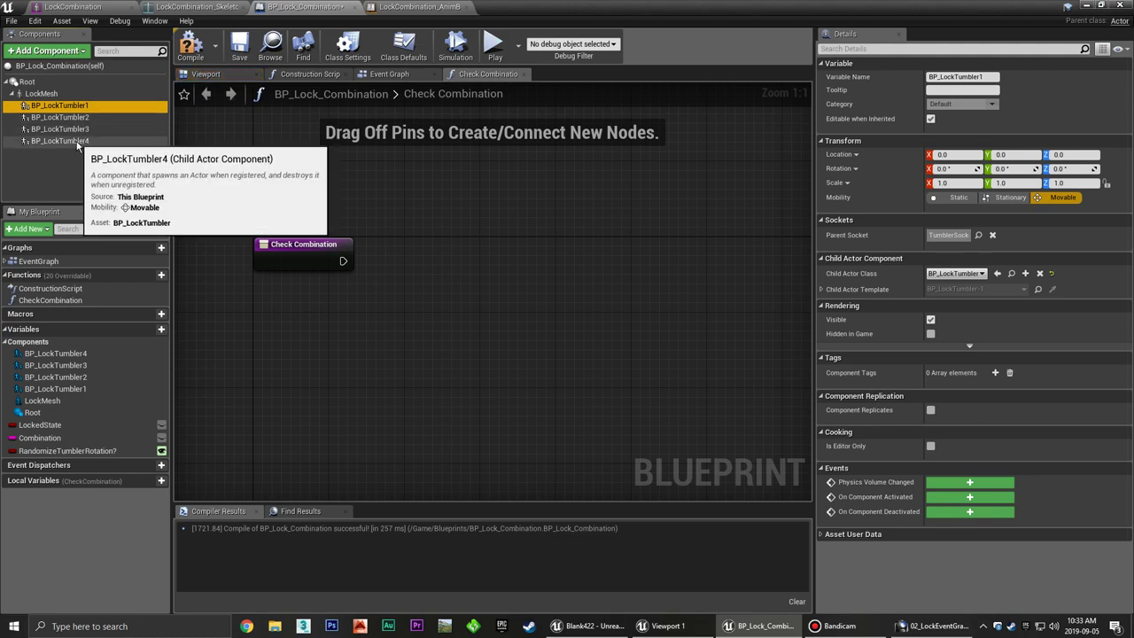
left_click(76, 143, "shift")
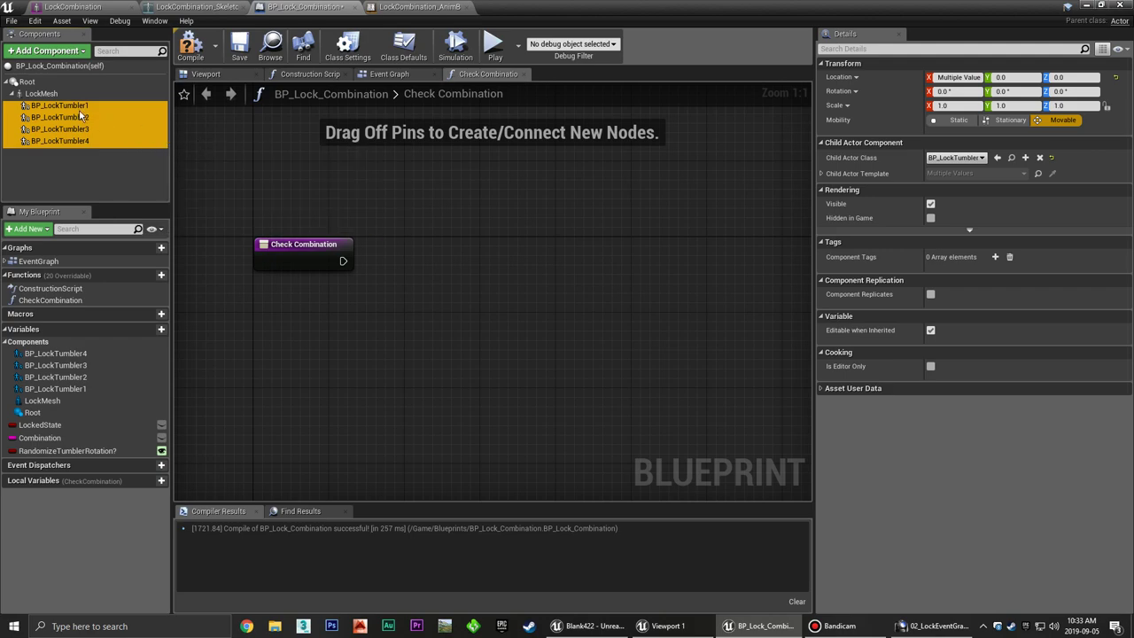
left_click_drag(80, 111, 257, 344)
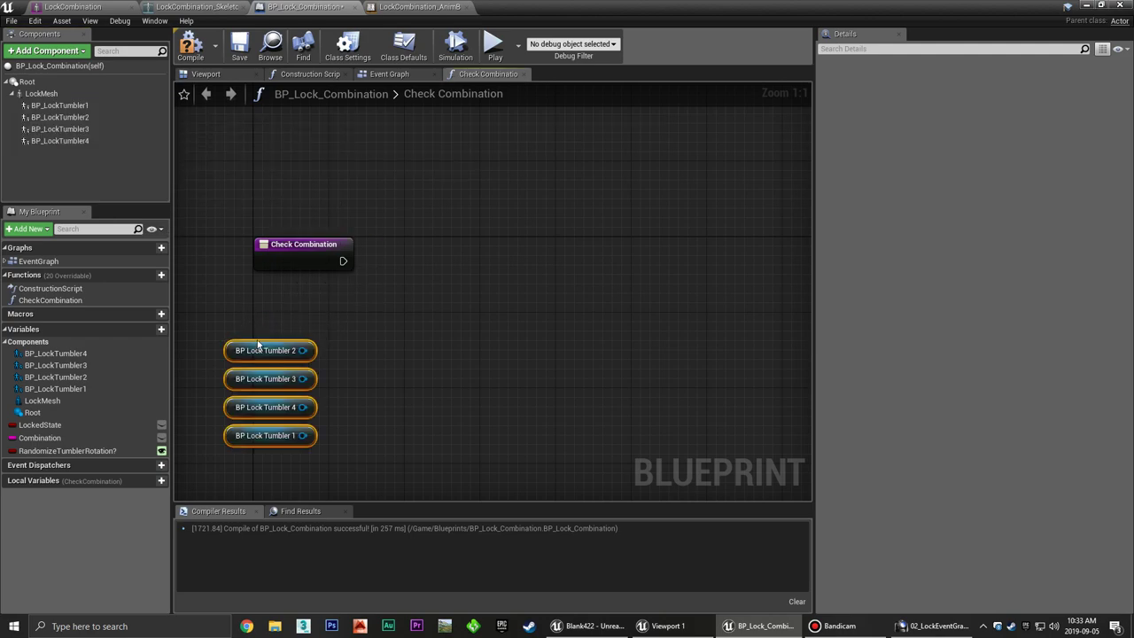
left_click(357, 320)
right_click_drag(357, 320, 417, 263)
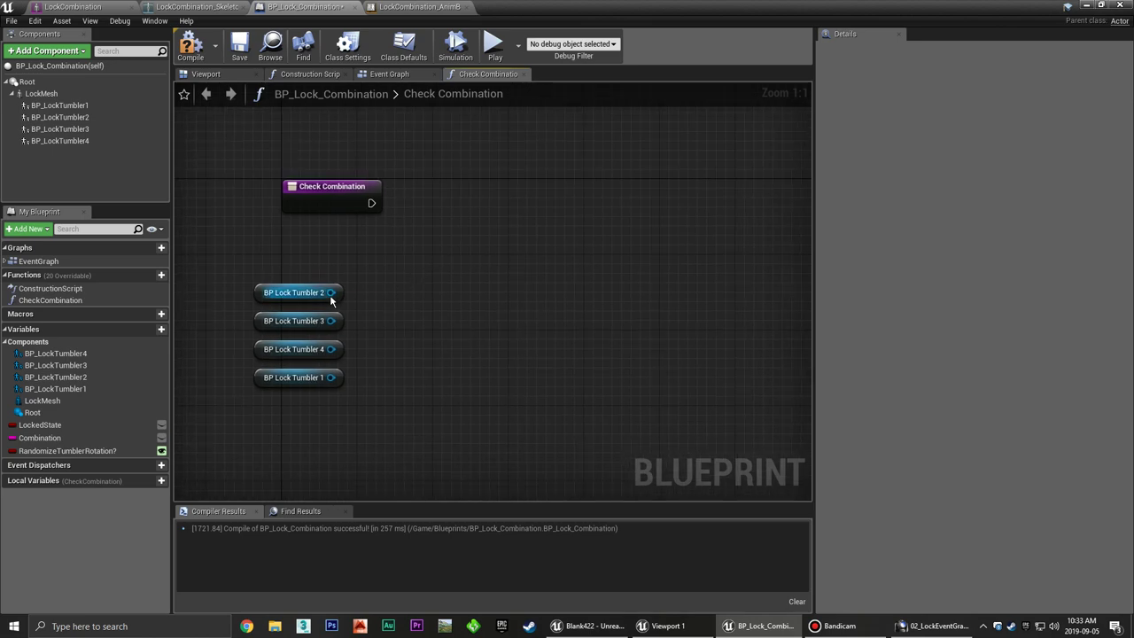
left_click_drag(332, 293, 384, 306)
key("Escape")
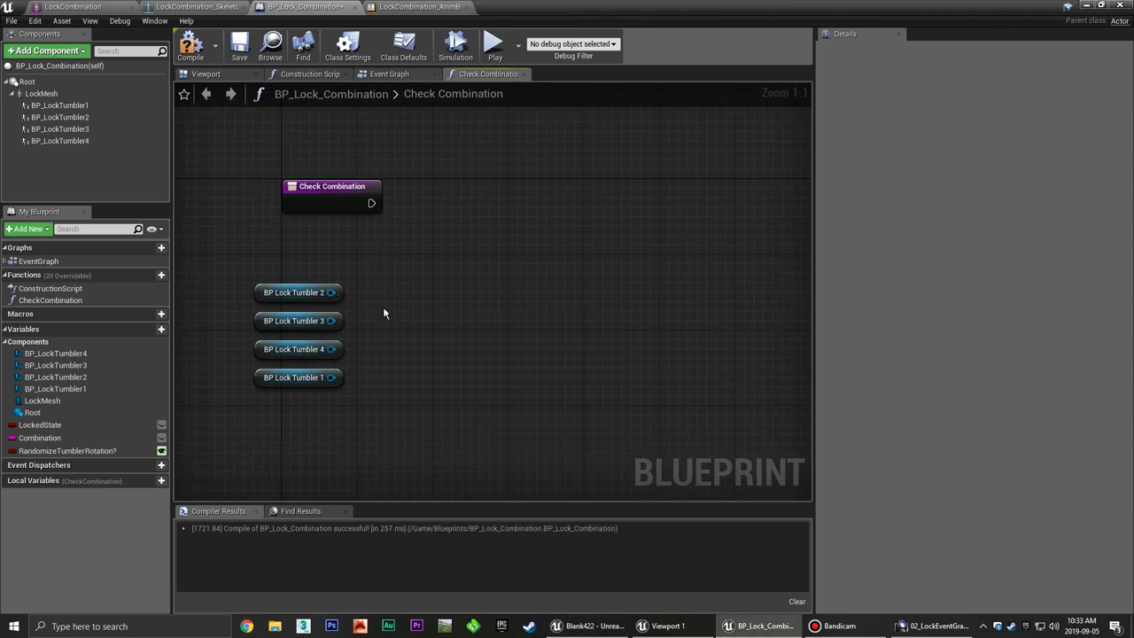
Rearrange the four tumbler nodes into a stack ordered 1 to 4.
mouse_move(316, 369)
left_mouse_down()
mouse_move(316, 256)
mouse_move(299, 370)
left_mouse_up()
mouse_move(287, 259)
left_mouse_down()
mouse_move(221, 297)
mouse_move(223, 288)
left_mouse_up()
left_click(370, 281)
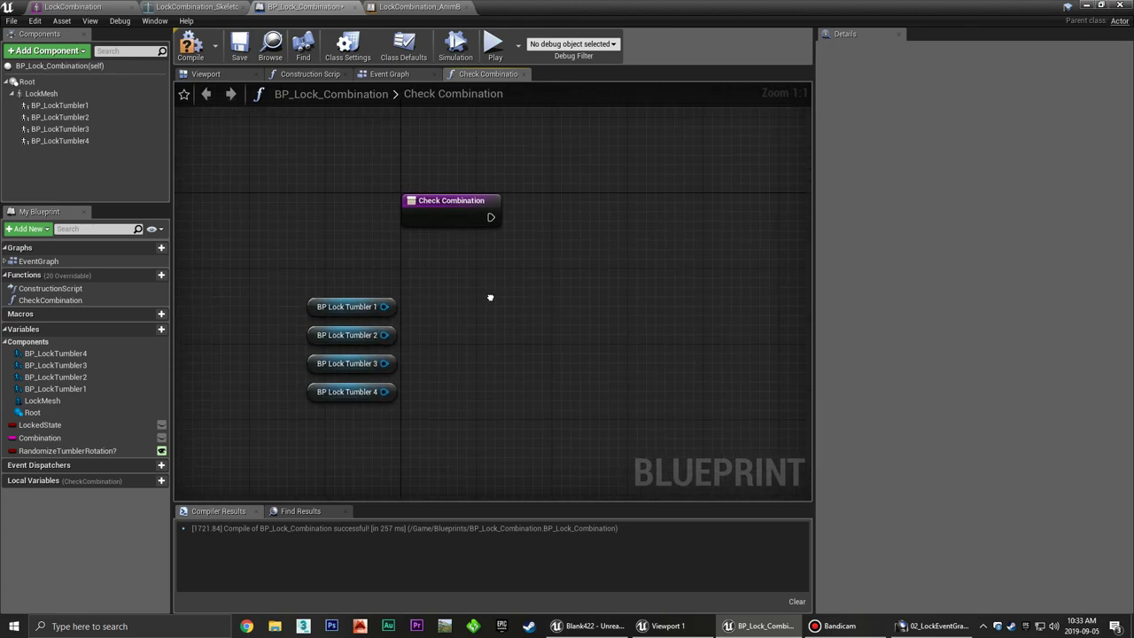
right_click_drag(369, 280, 313, 290)
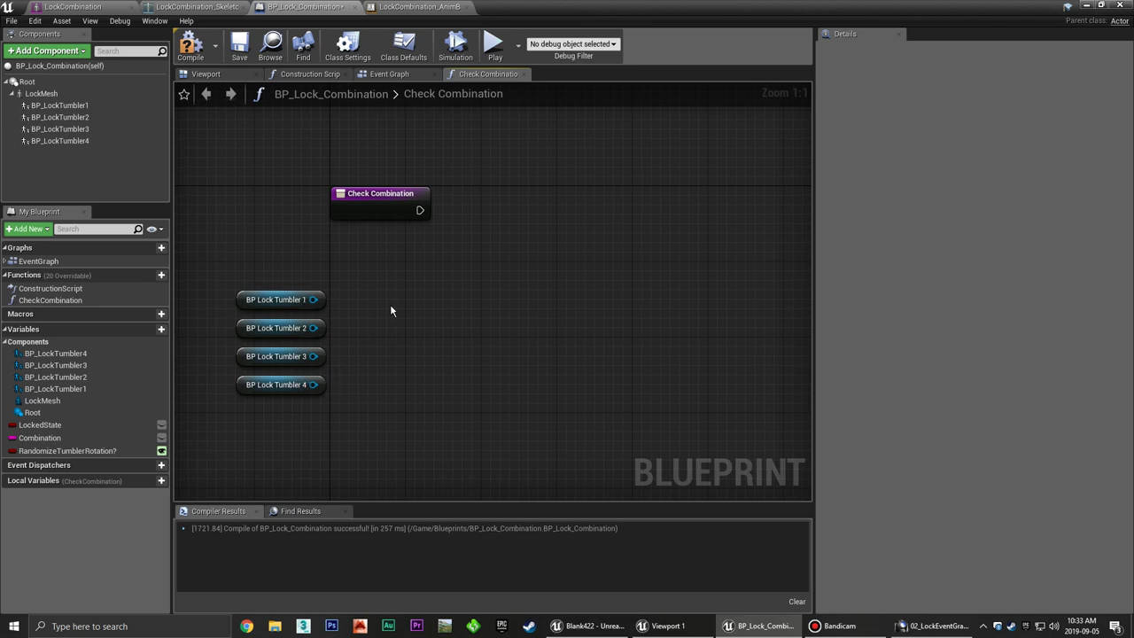
right_click_drag(391, 304, 370, 278)
left_click_drag(291, 273, 332, 275)
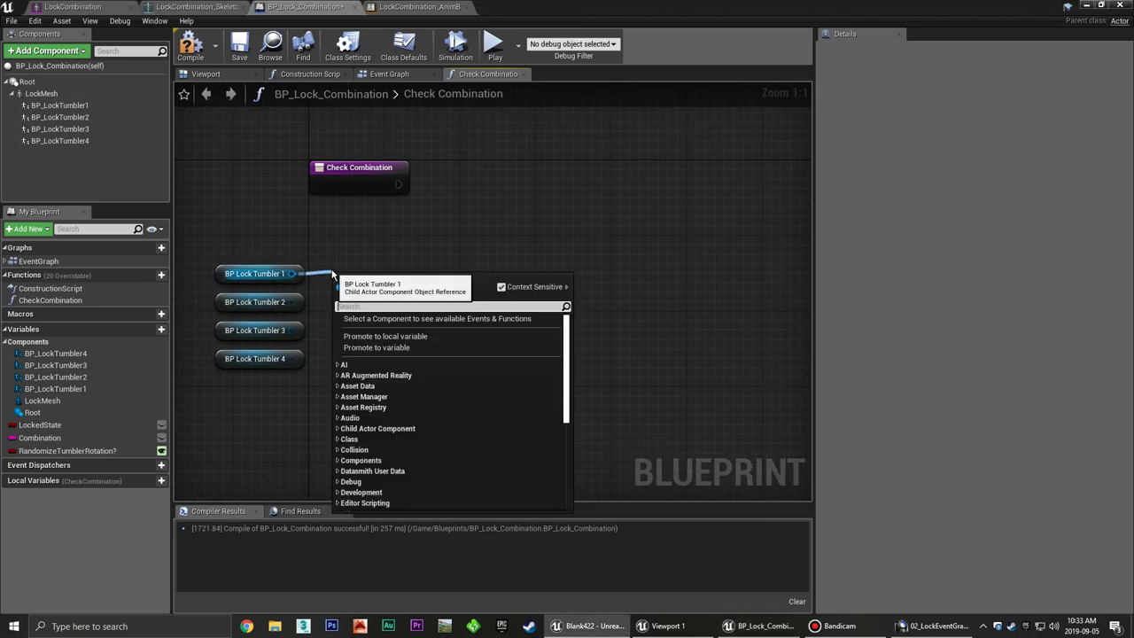
left_click(293, 274)
left_click_drag(292, 274, 344, 277)
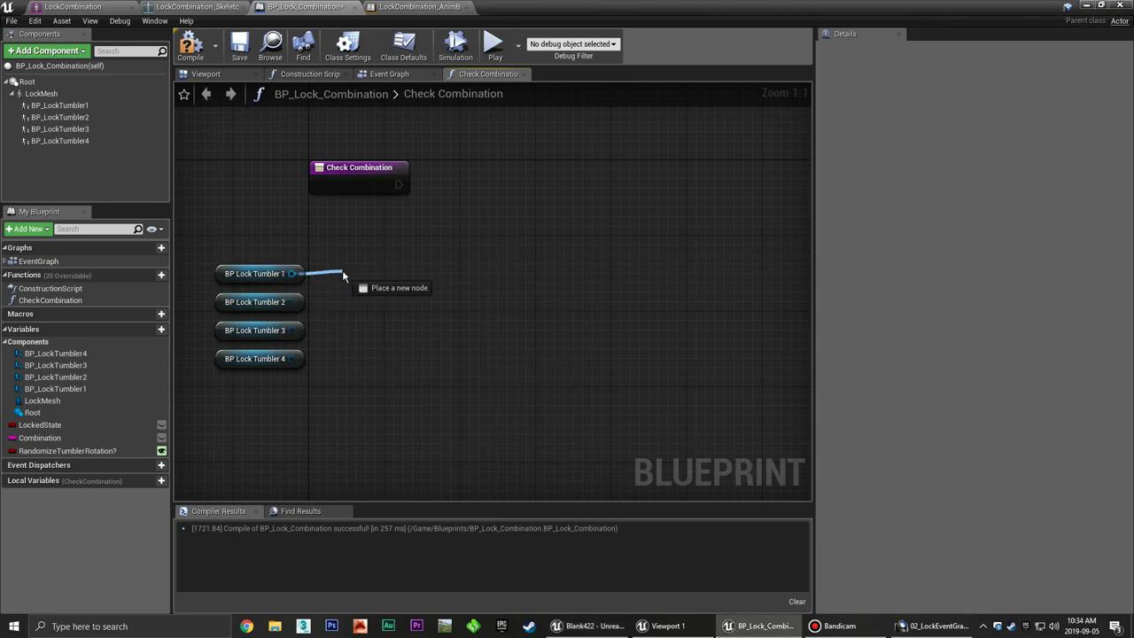
mouse_move(344, 276)
left_mouse_down()
mouse_move(328, 282)
mouse_move(332, 270)
left_mouse_up()
left_click(330, 258)
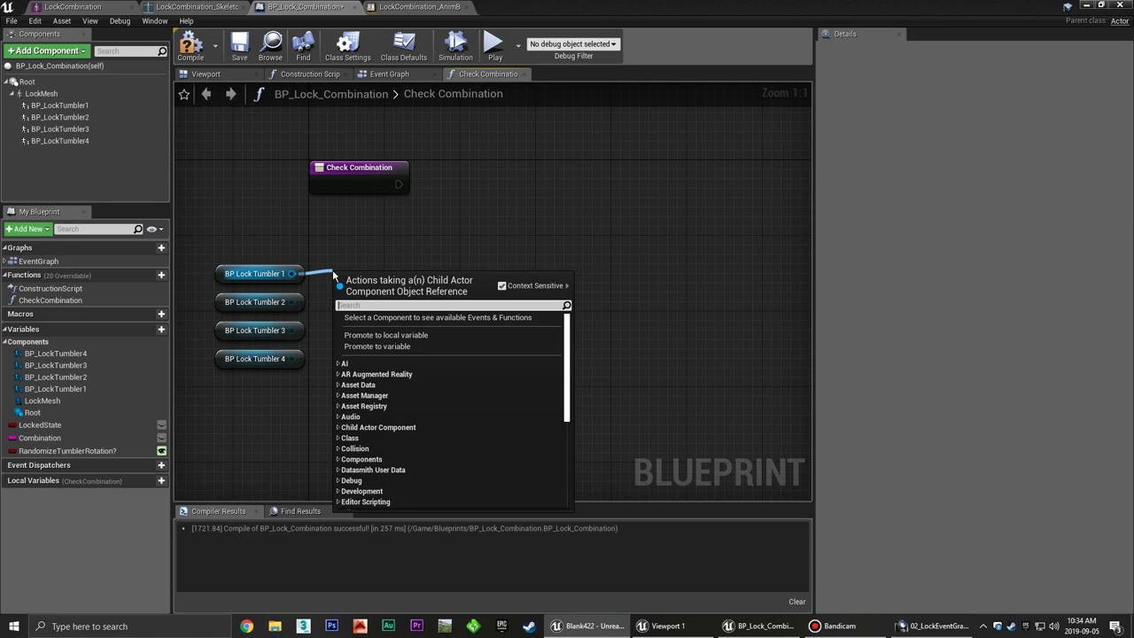
type("tumbl")
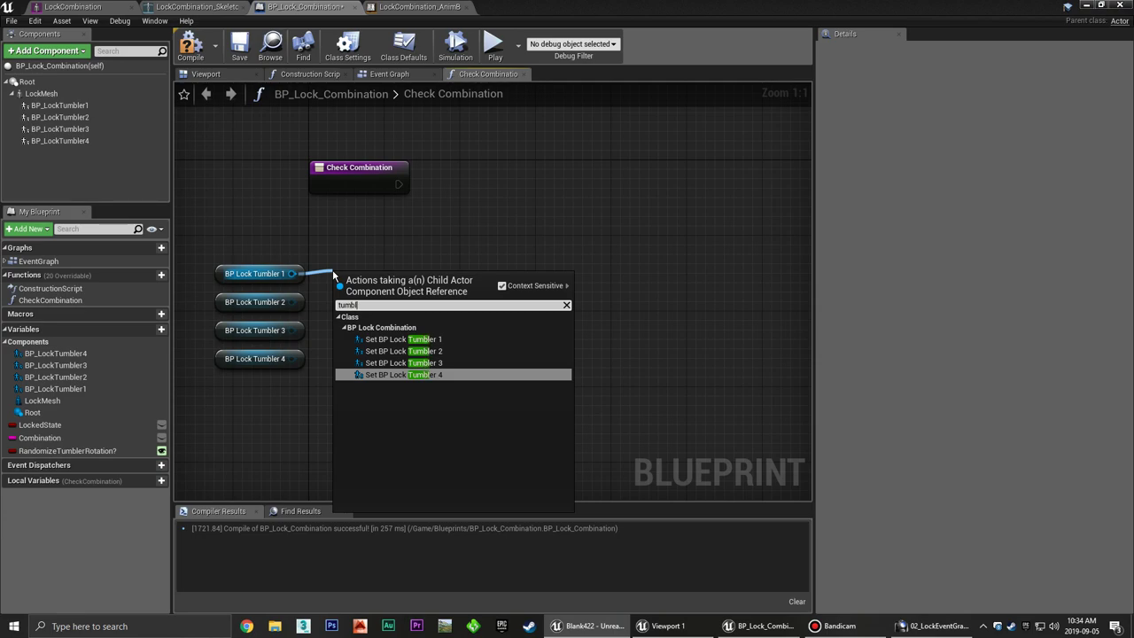
type("er")
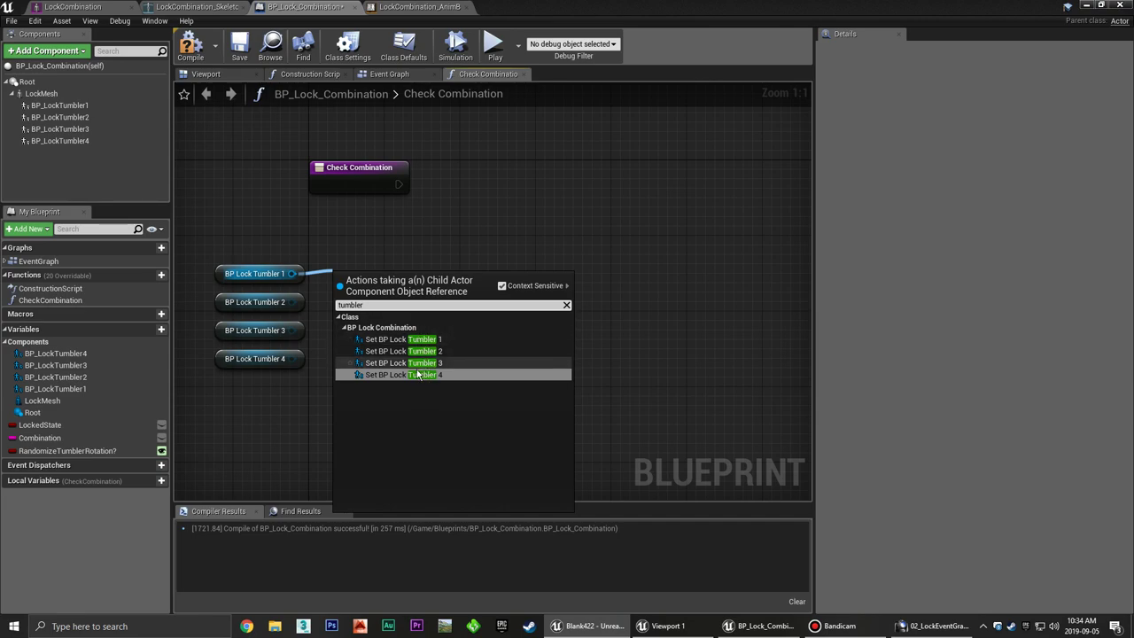
left_click(299, 136)
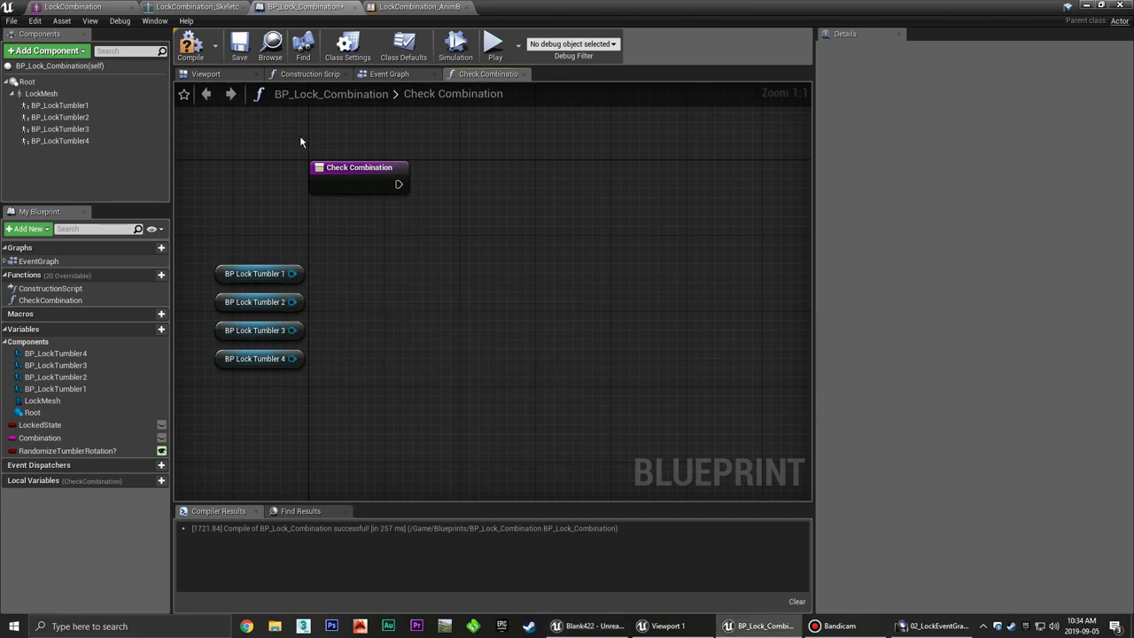
Open BP_LockTumbler, check TumblerNumber is an integer, and return to BP_Lock_Combination.
left_click(1088, 5)
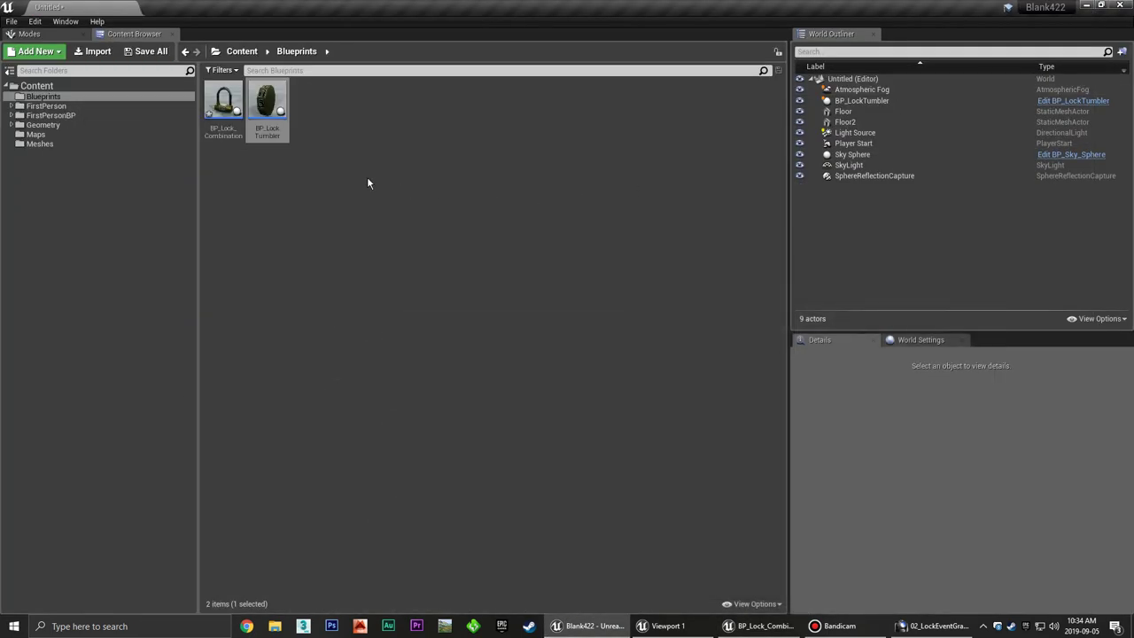
double_click(265, 117)
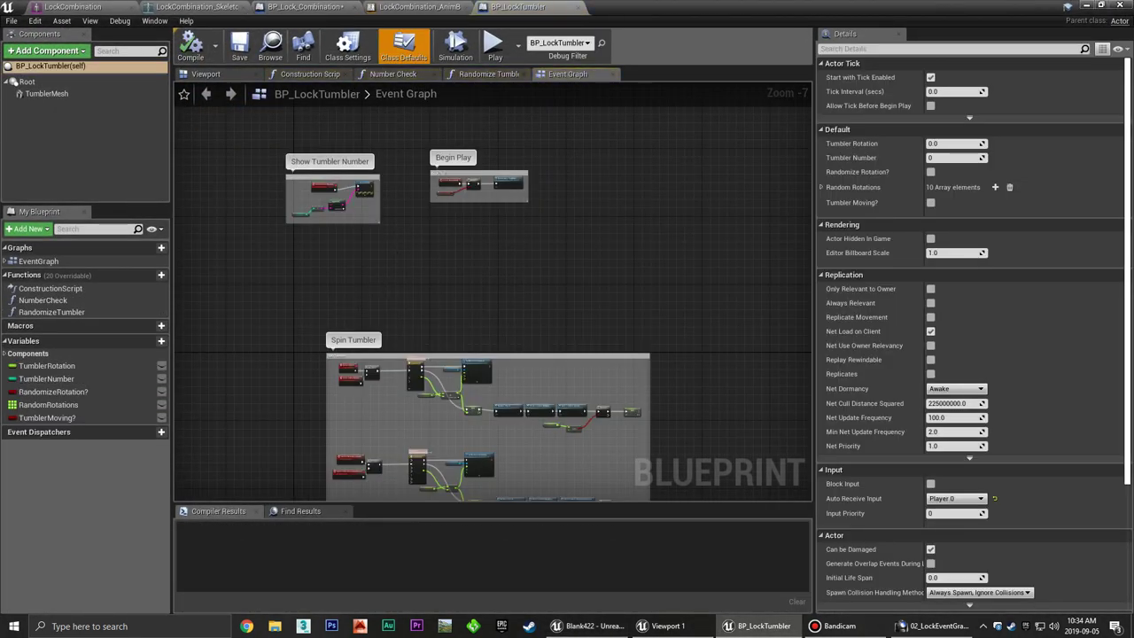
left_click(52, 379)
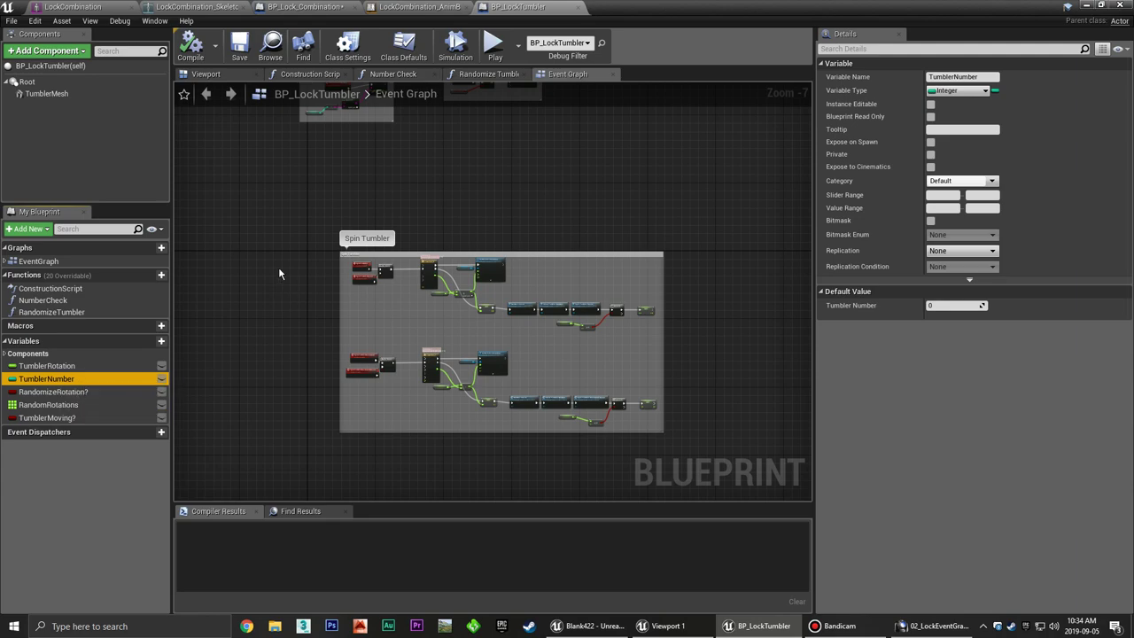
left_click(281, 196)
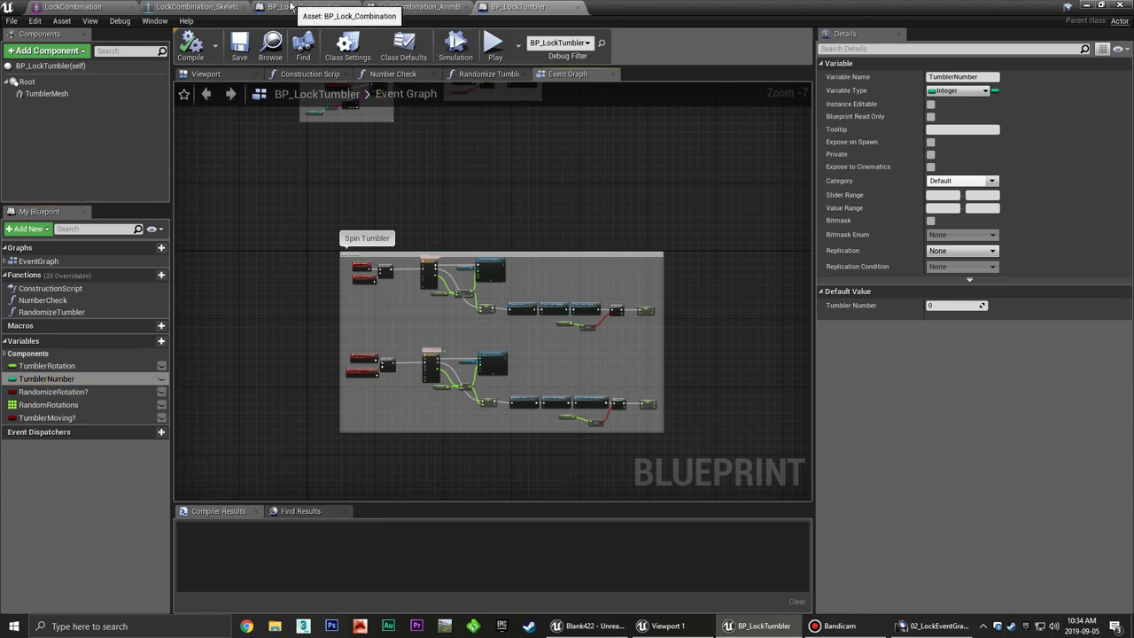
left_click(291, 7)
left_click(301, 332)
left_click(345, 287)
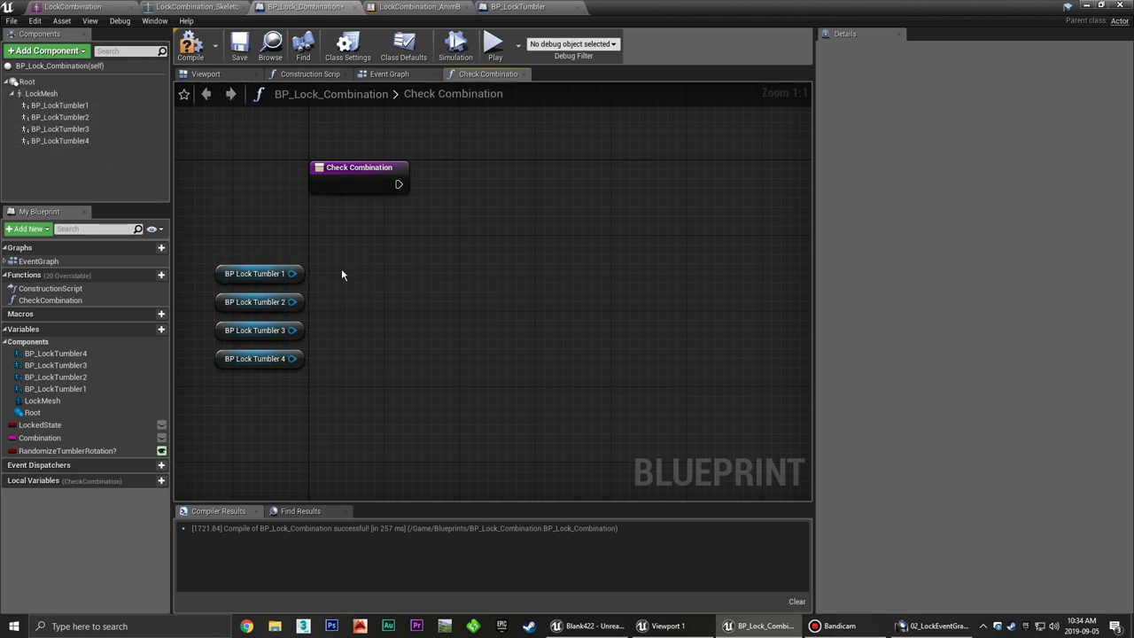
Add a Get Child Actor node fed by BP Lock Tumbler 1.
right_click_drag(336, 289, 366, 296)
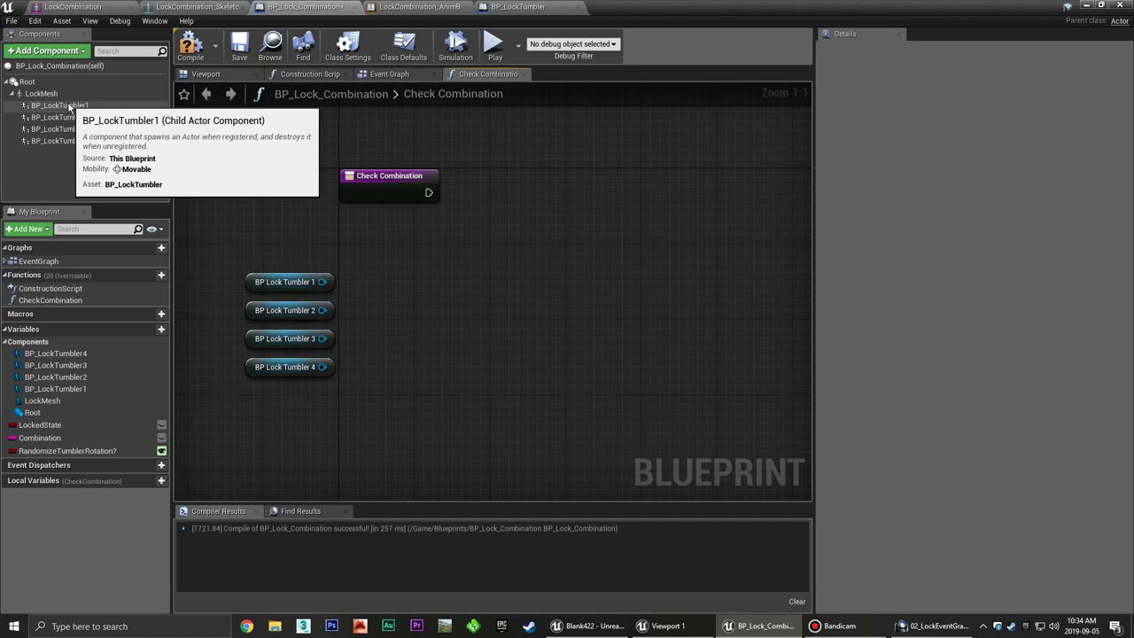
right_click_drag(351, 298, 305, 283)
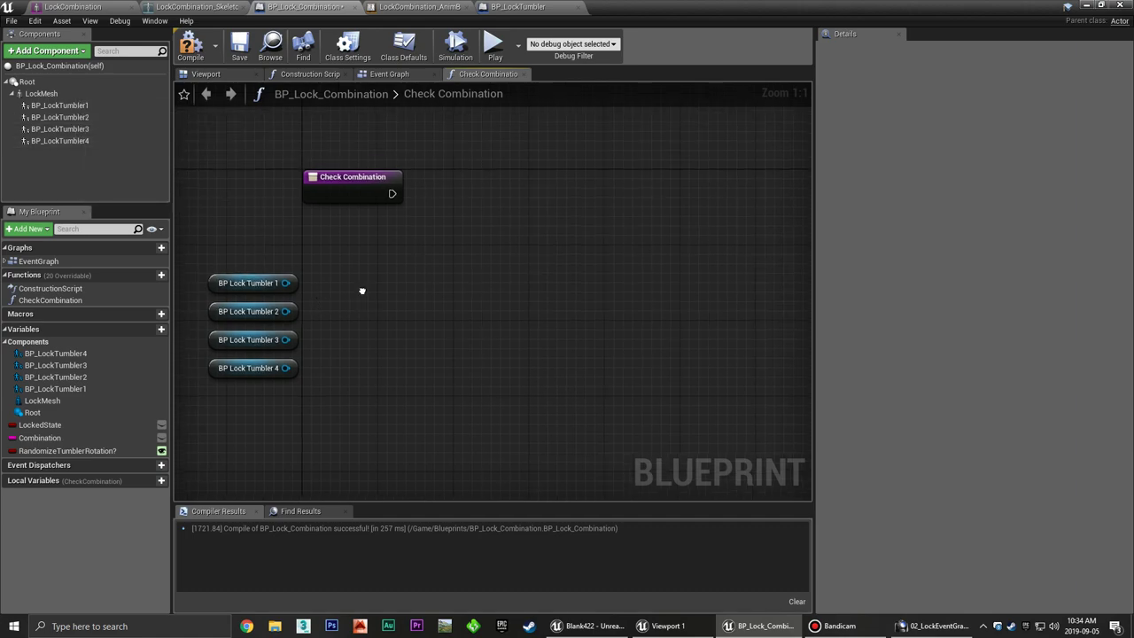
left_click_drag(306, 283, 318, 280)
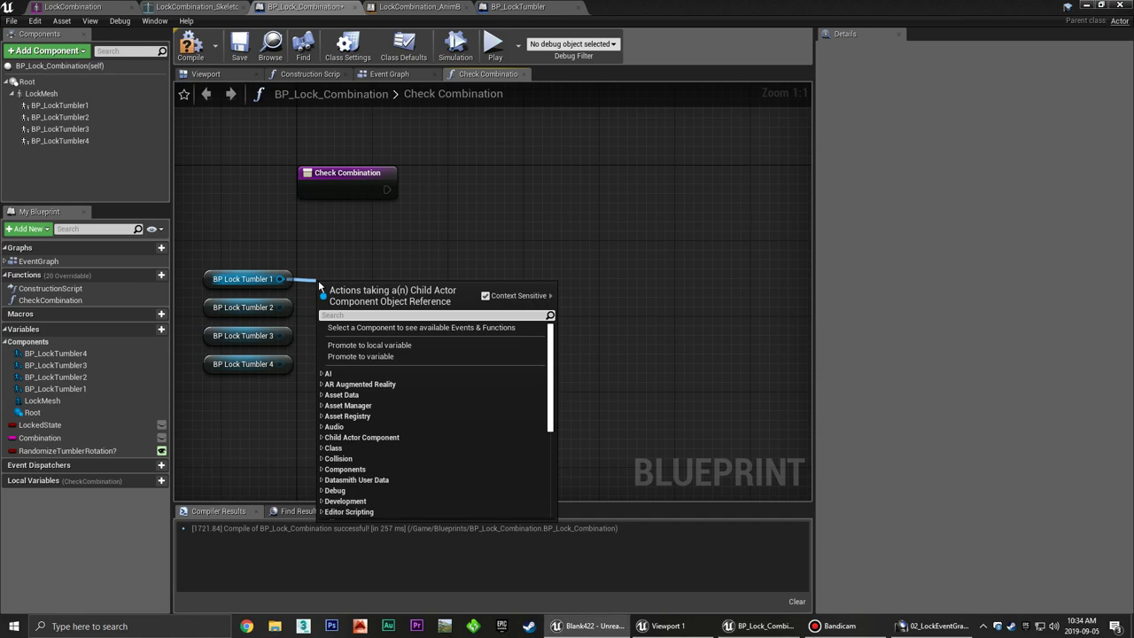
type("get chi")
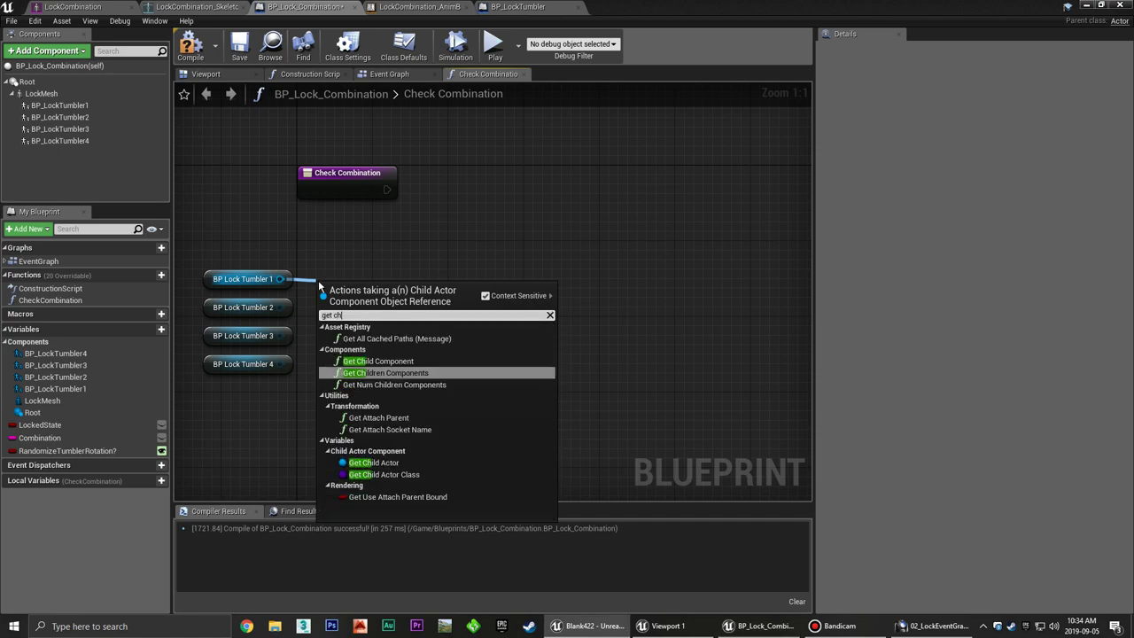
type("ld")
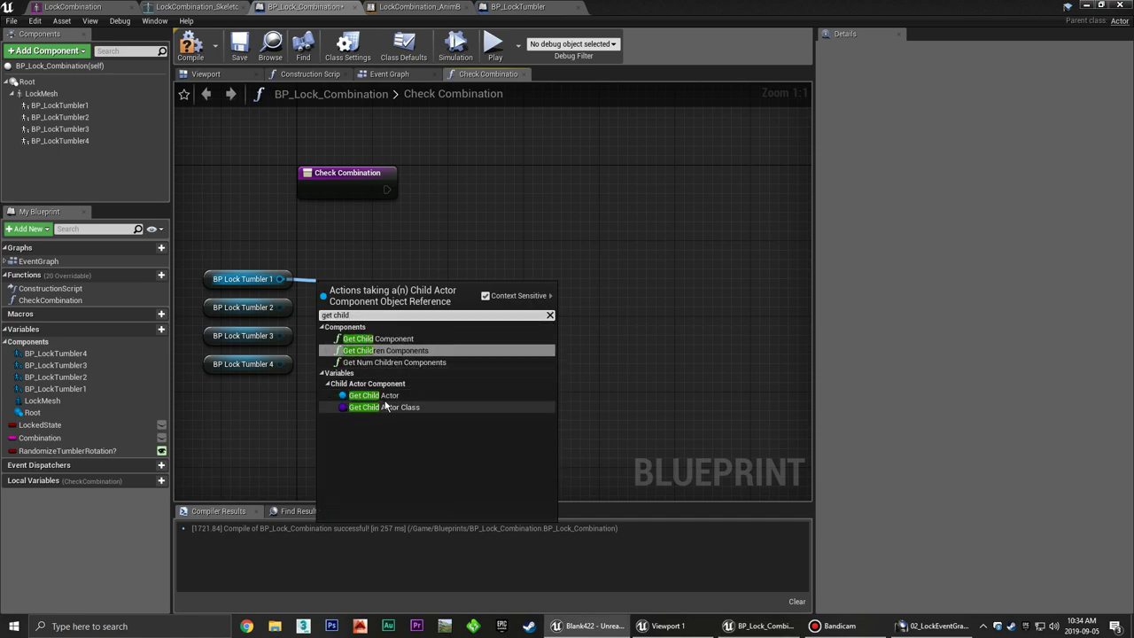
left_click(385, 402)
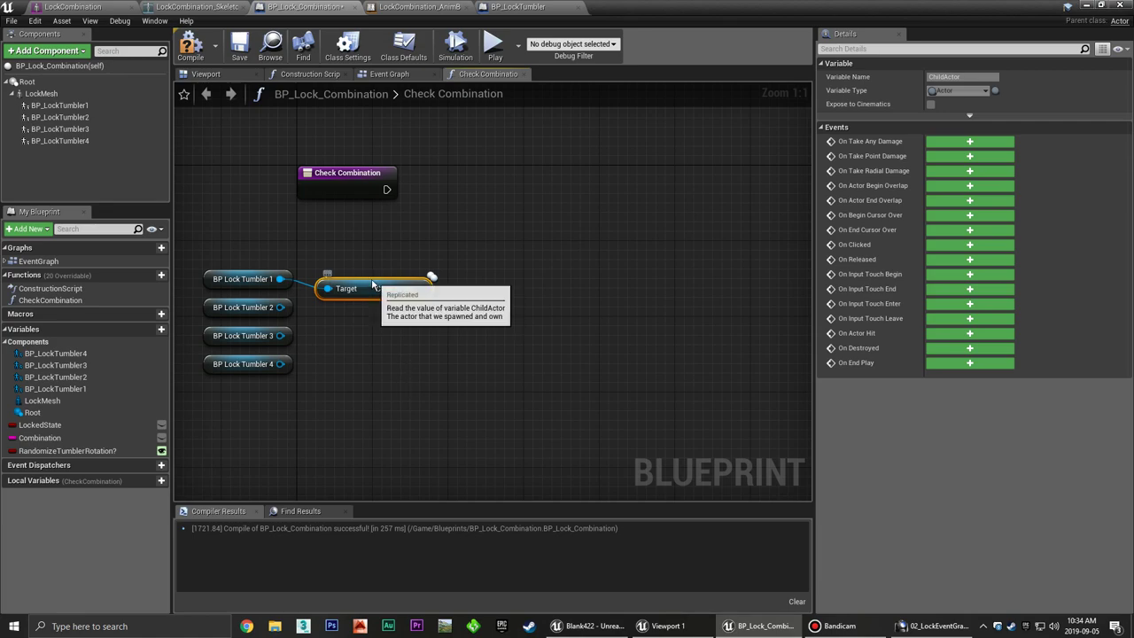
left_click_drag(380, 285, 361, 278)
Duplicate Get Child Actor for Tumblers 2–4 and wire each tumbler into its Target.
key("ctrl+c")
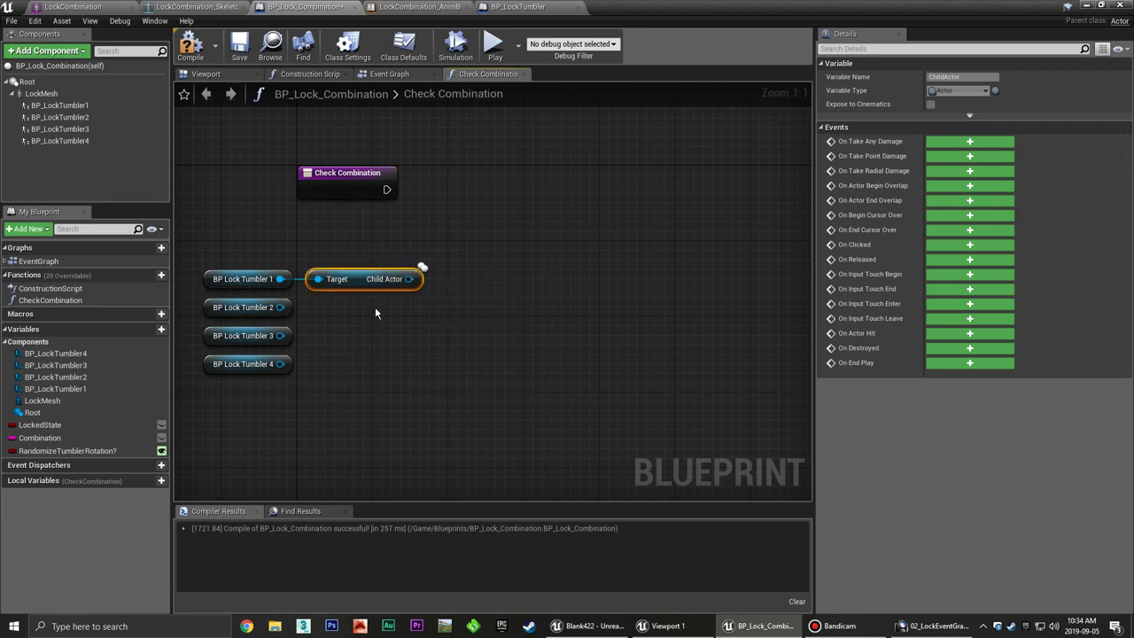
key("ctrl+v")
left_click_drag(470, 321, 385, 301)
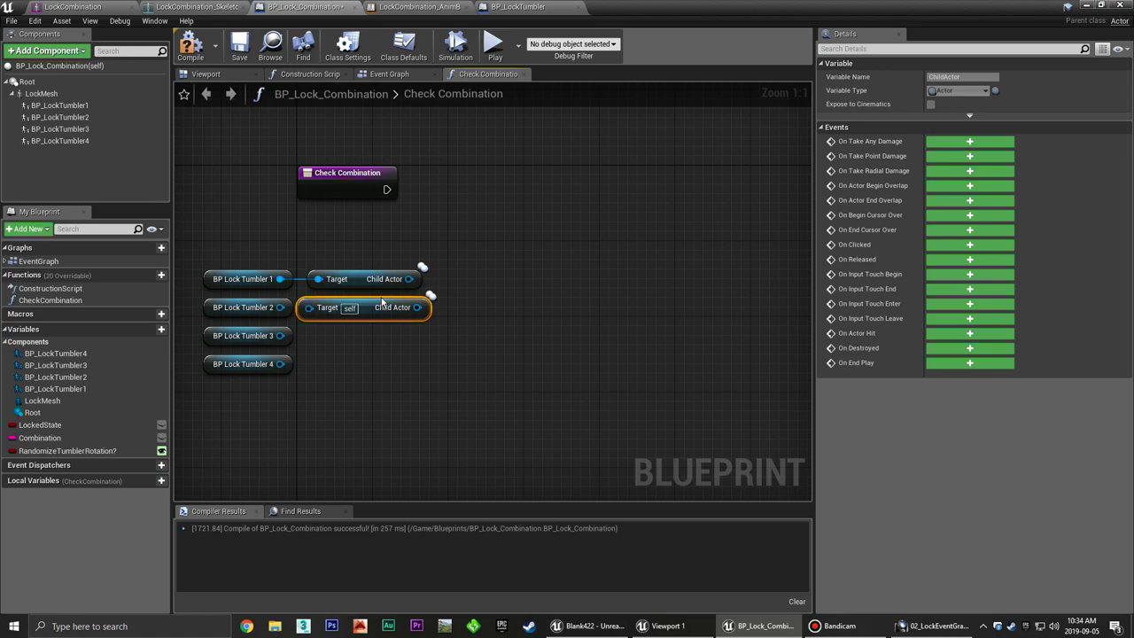
left_click(372, 279, "shift")
key("ctrl+c")
key("ctrl+v")
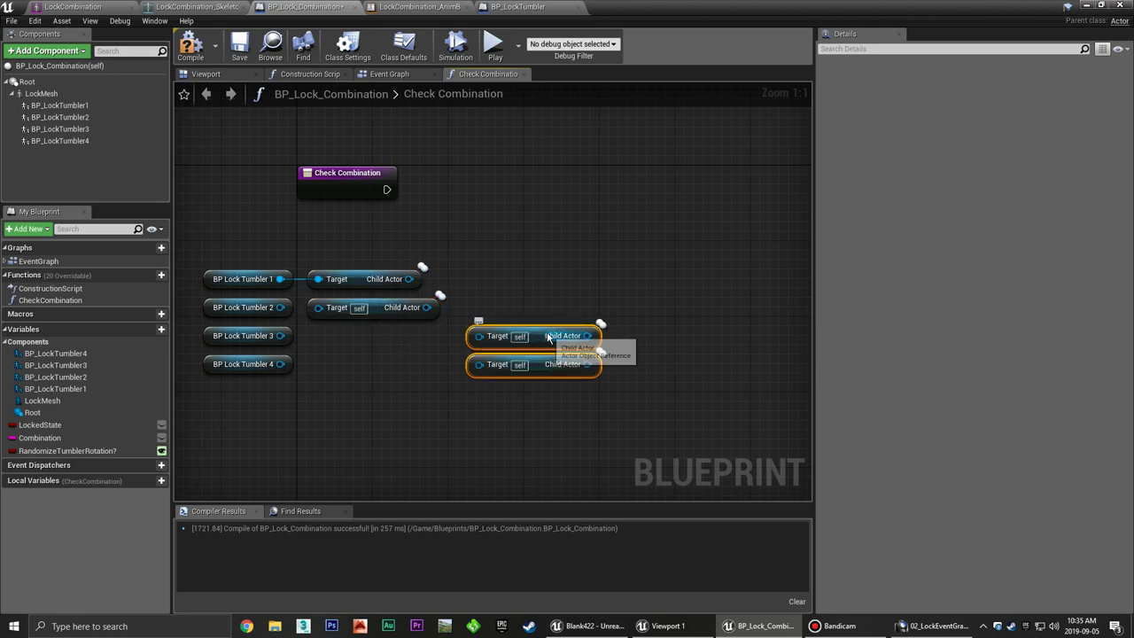
left_click_drag(548, 328, 387, 328)
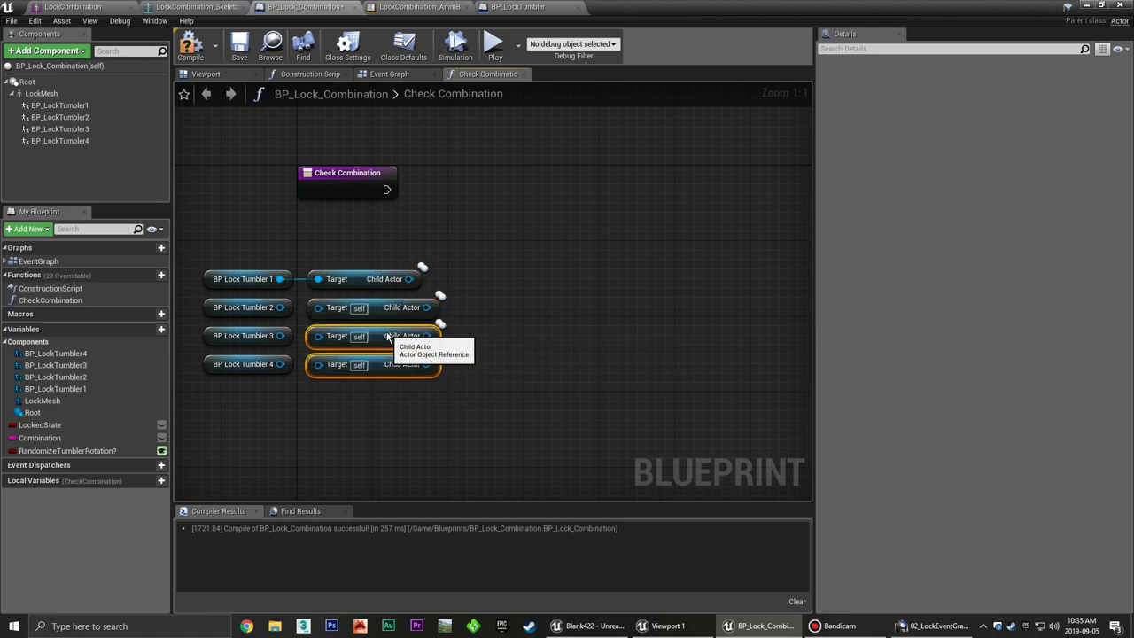
mouse_move(280, 307)
left_mouse_down()
mouse_move(318, 307)
mouse_move(318, 364)
left_mouse_up()
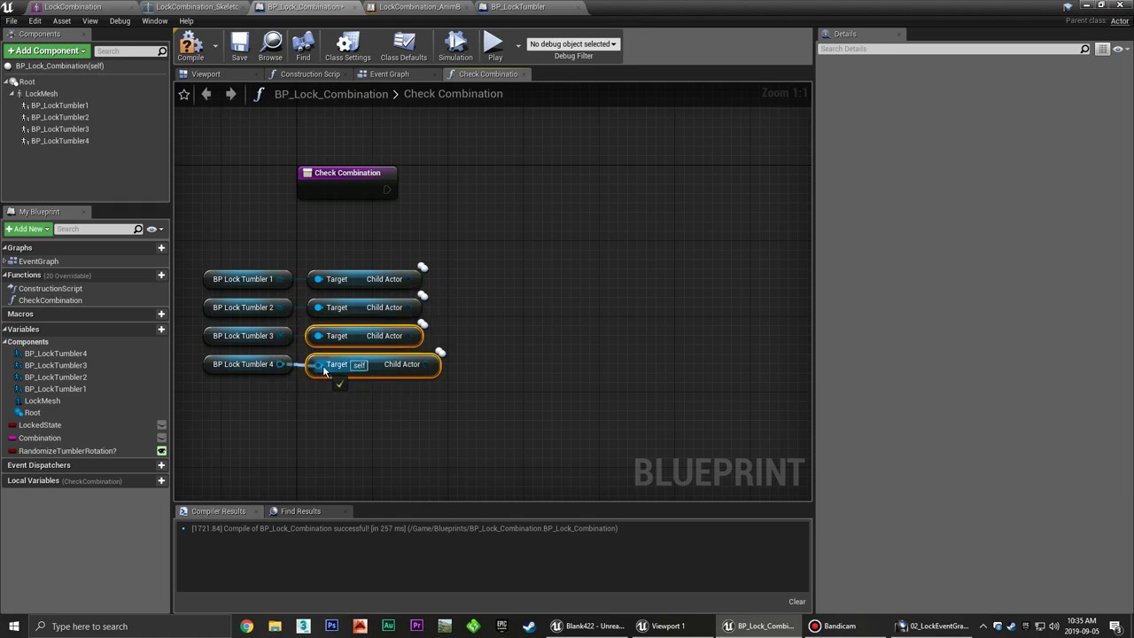
left_click(501, 313)
right_click_drag(457, 283, 556, 281)
left_click_drag(506, 276, 549, 280)
Add a Cast To BP_LockTumbler node from the first Child Actor and convert it to a pure cast.
type("cast")
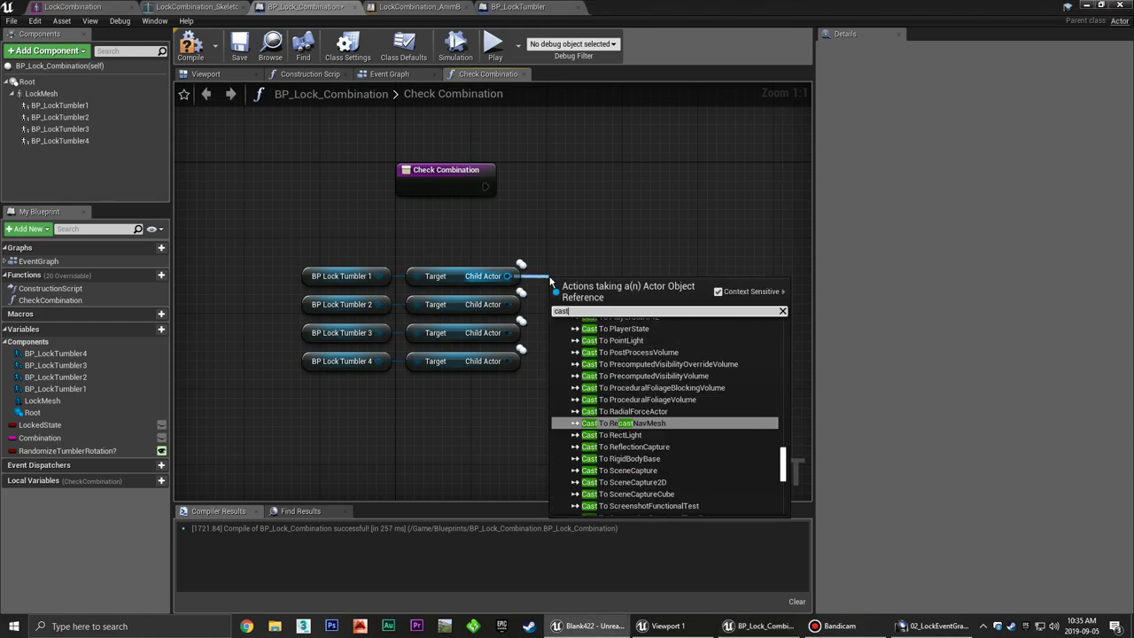
type(" to tumbl")
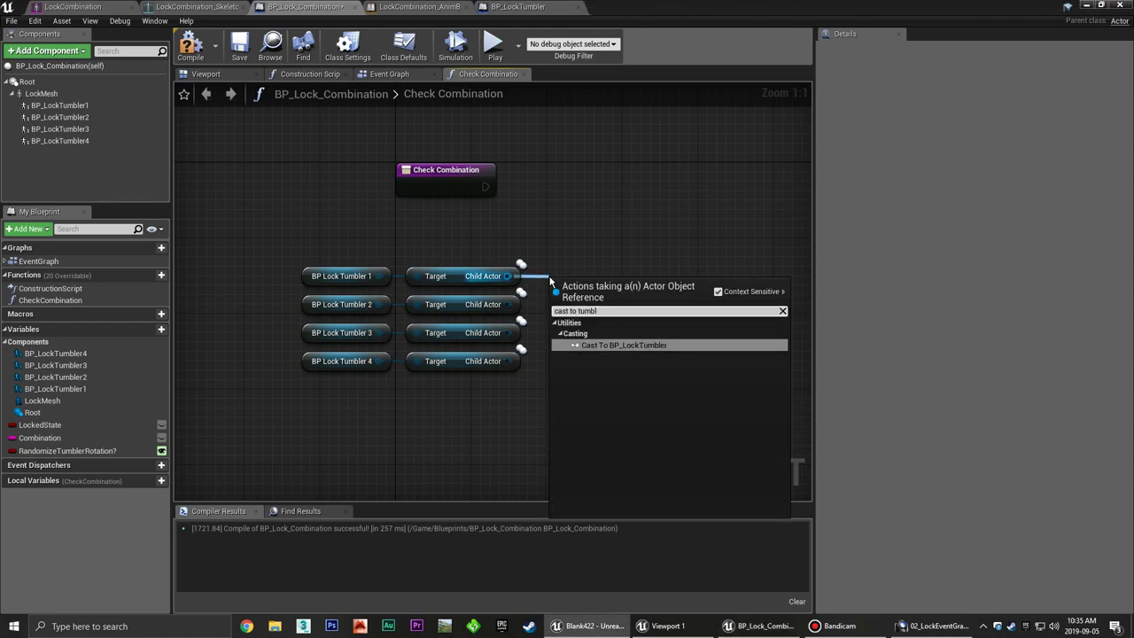
key("Return")
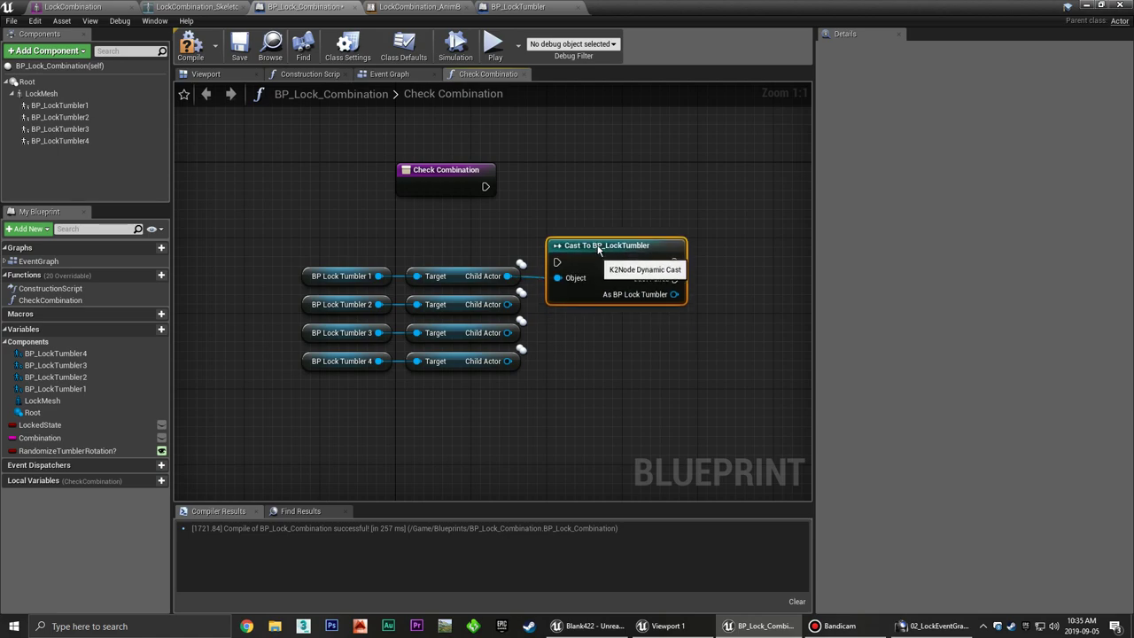
left_click_drag(595, 250, 585, 252)
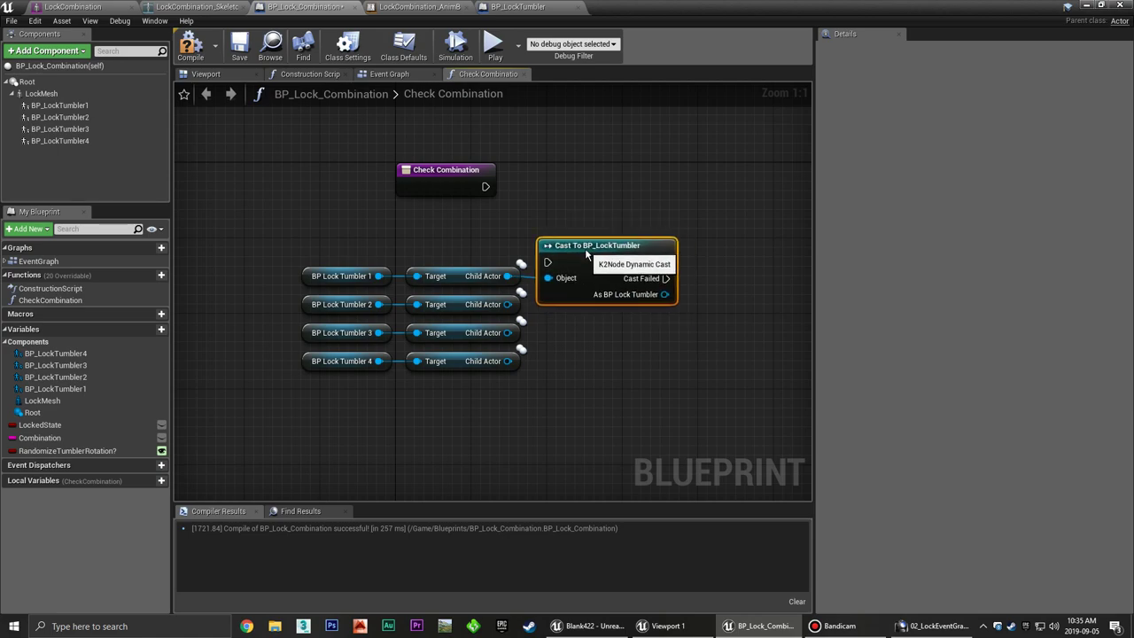
right_click_drag(584, 248, 560, 279)
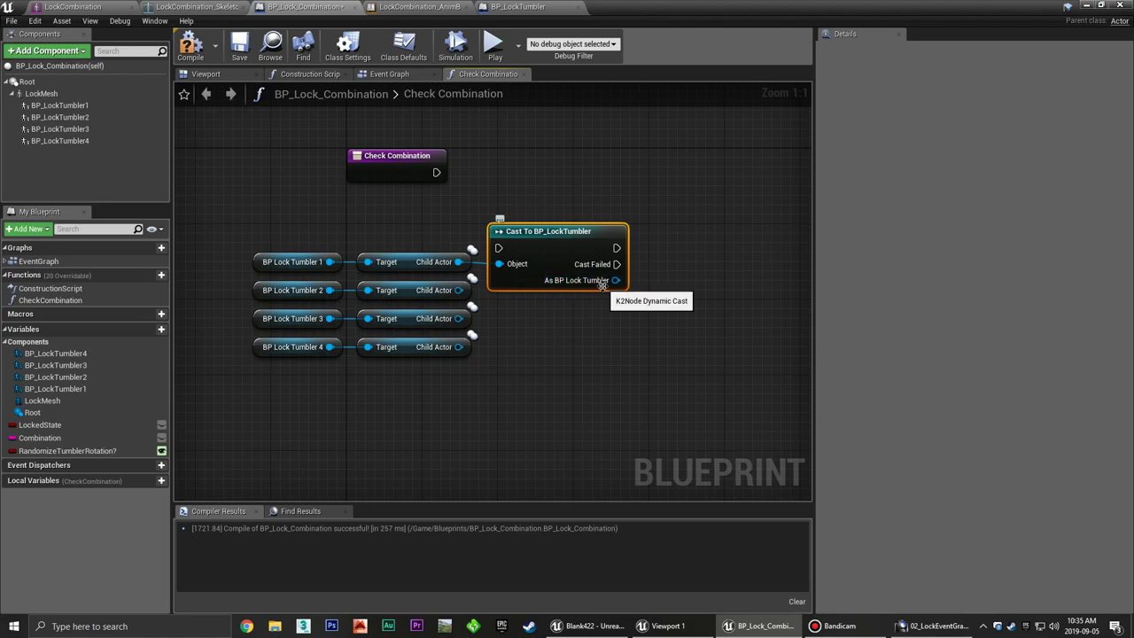
right_click(547, 241)
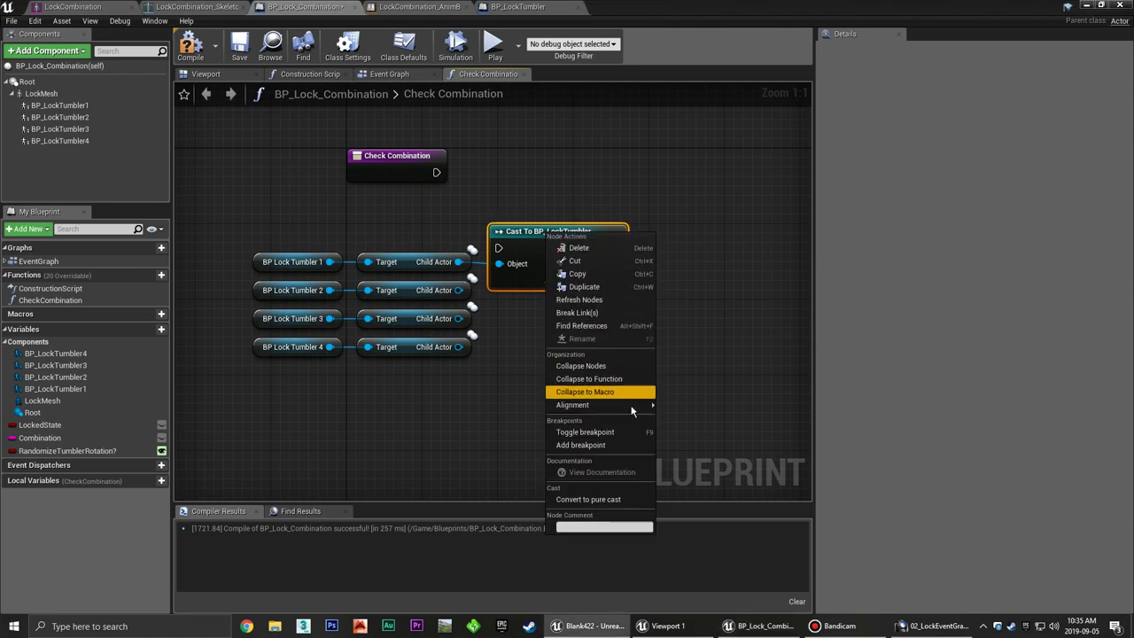
left_click(611, 501)
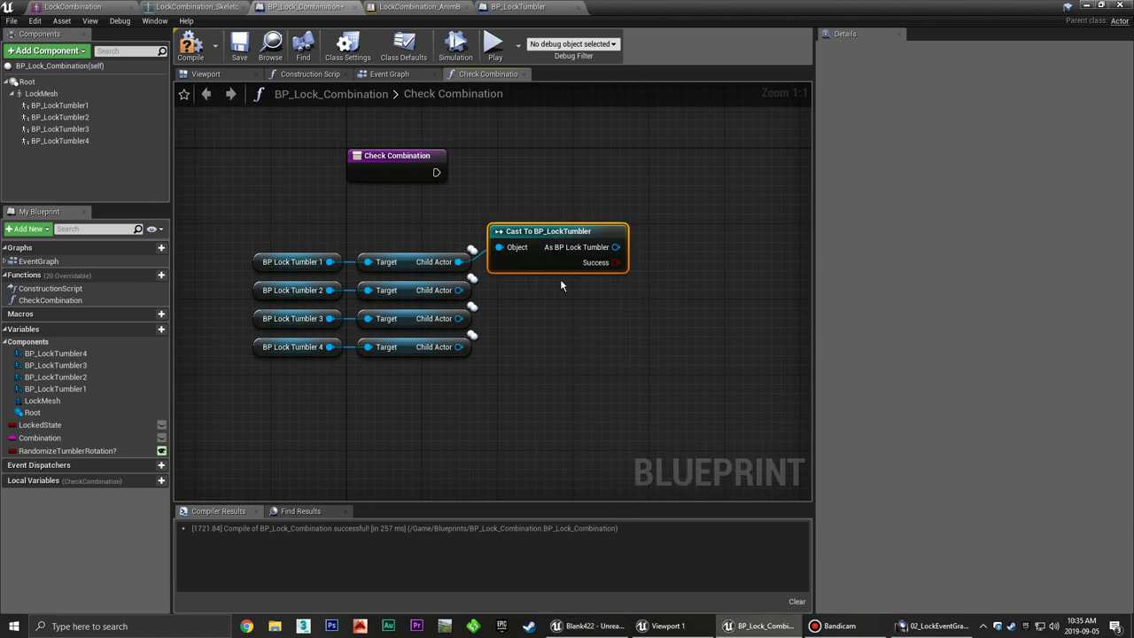
left_click_drag(541, 234, 540, 244)
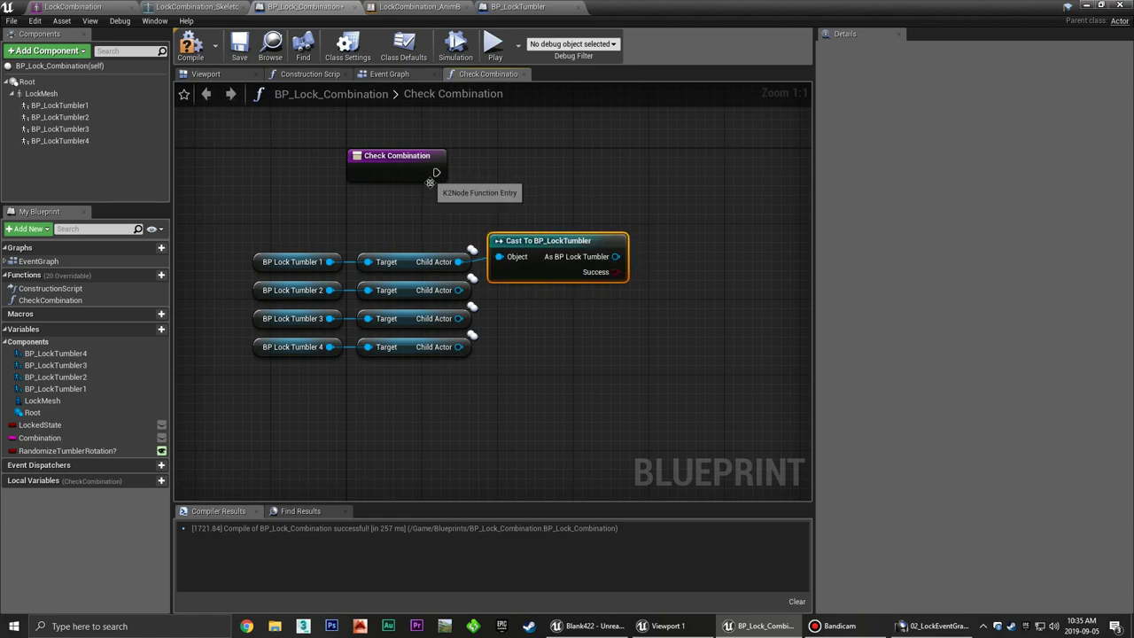
Duplicate the pure cast node into a stack of four.
left_click_drag(436, 172, 479, 204)
left_click(528, 163)
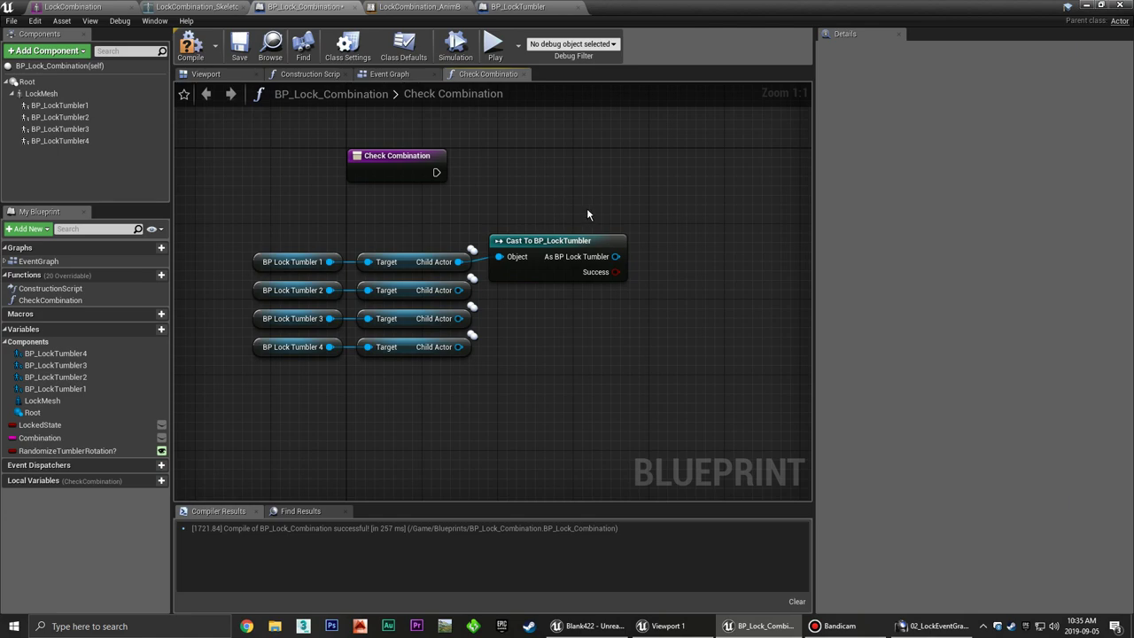
right_click_drag(529, 169, 510, 185)
left_click(535, 275)
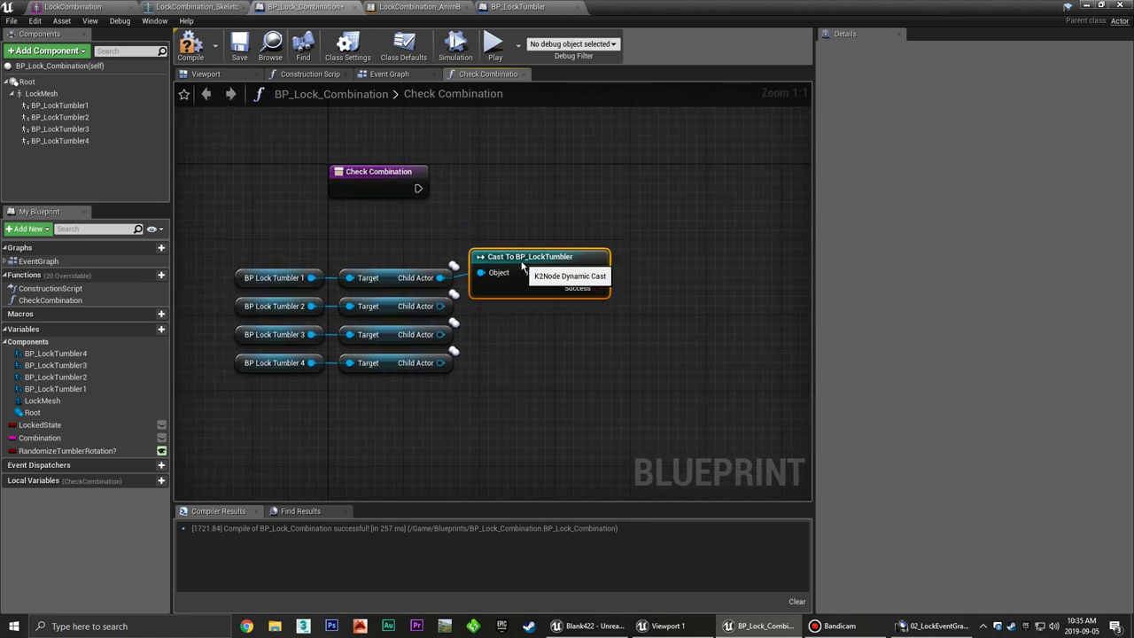
left_click_drag(534, 273, 520, 265)
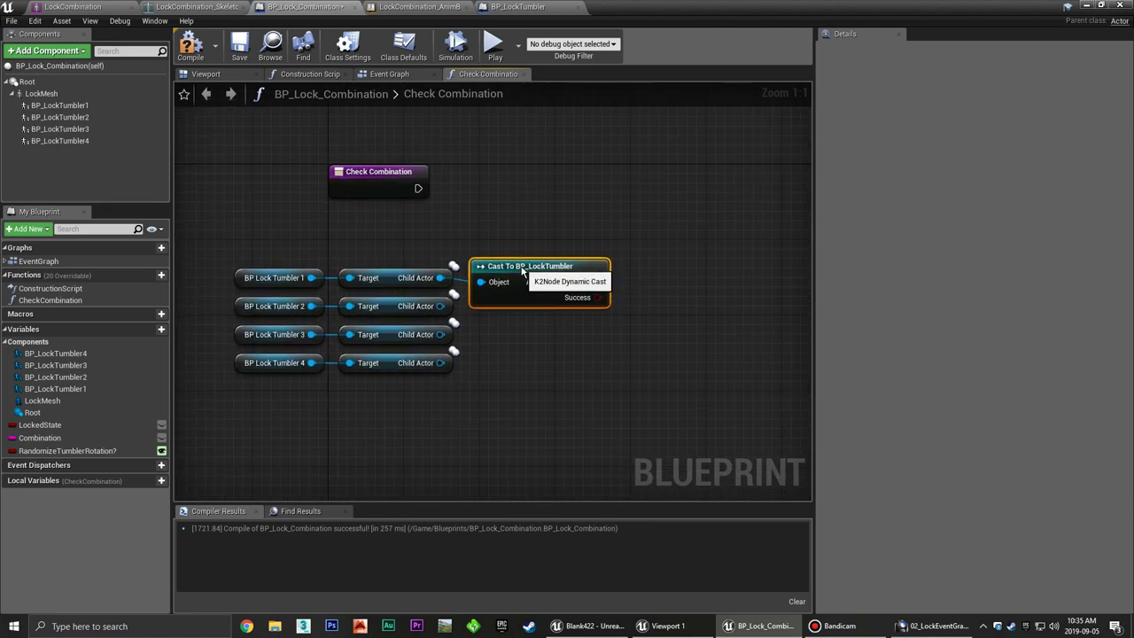
key("ctrl+c")
key("ctrl+v")
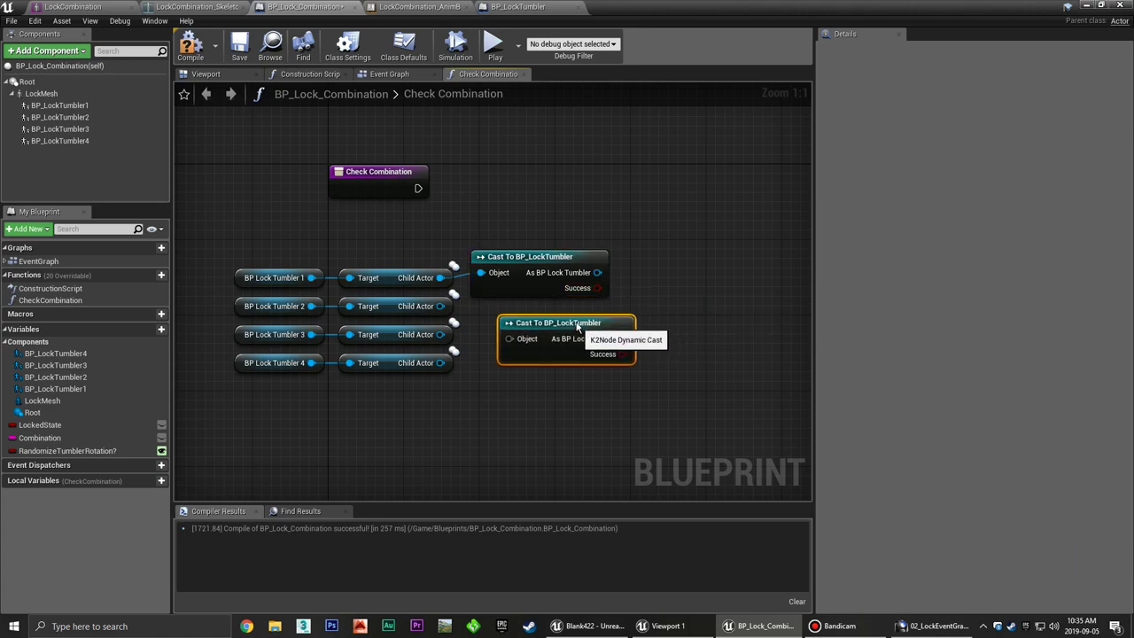
left_click_drag(678, 298, 530, 308)
left_click_drag(570, 345, 577, 355)
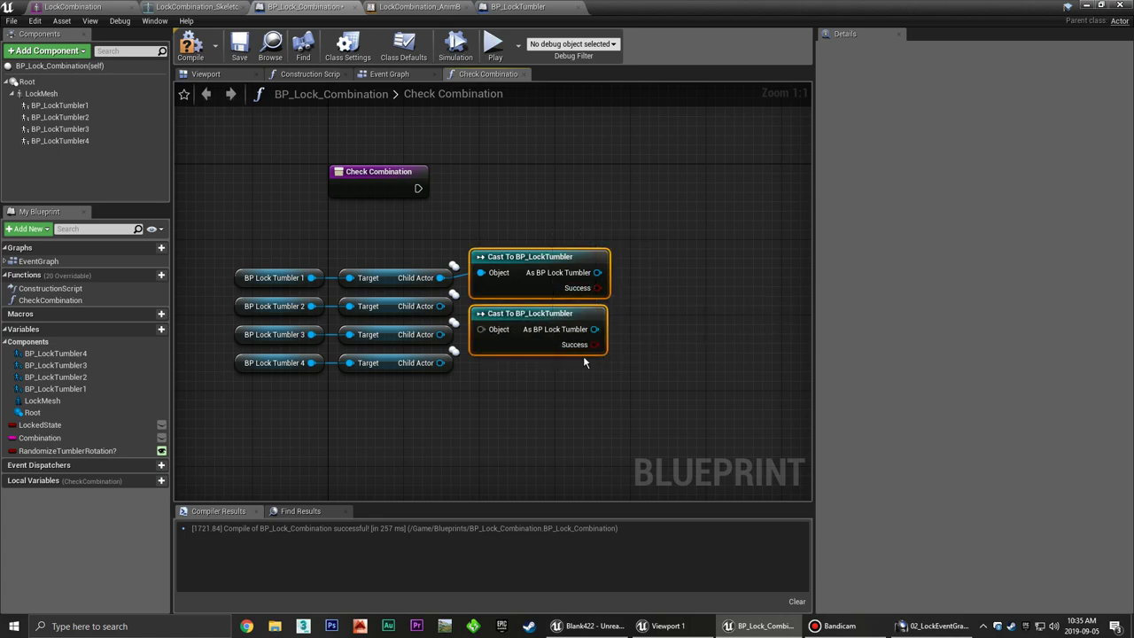
key("ctrl+c")
key("ctrl+v")
left_click_drag(713, 330, 537, 374)
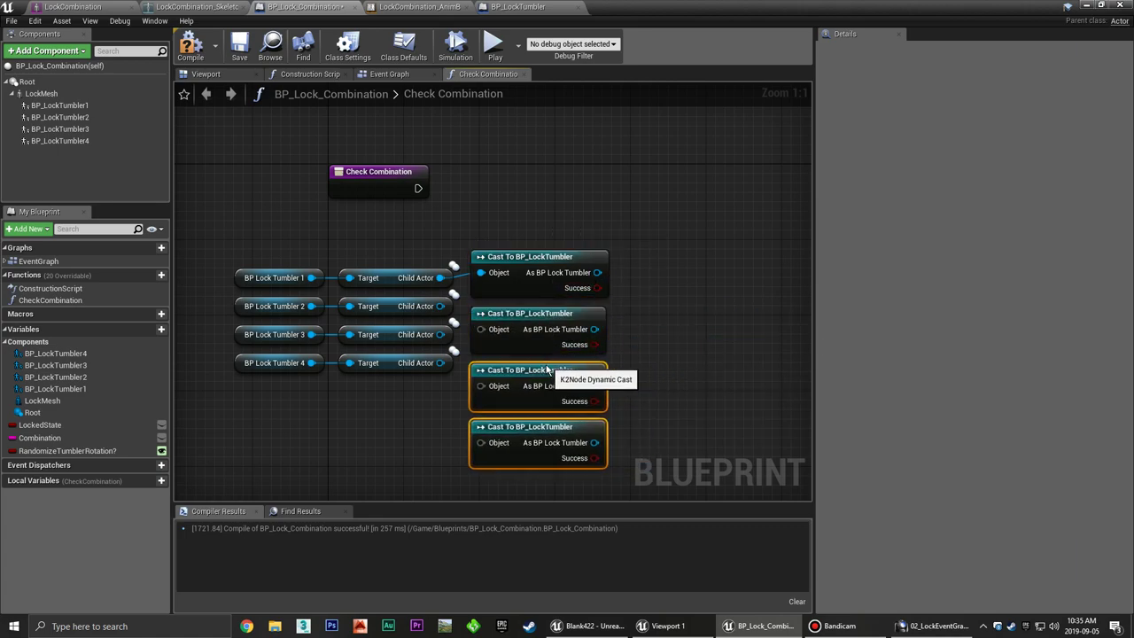
left_click(653, 305)
mouse_move(620, 478)
left_mouse_down()
mouse_move(542, 215)
mouse_move(544, 224)
left_mouse_up()
Wire the second, third and fourth Child Actors into their casts and reposition the node chain.
left_click(445, 299)
left_click_drag(441, 305, 490, 292)
mouse_move(440, 334)
left_mouse_down()
mouse_move(496, 351)
mouse_move(492, 405)
left_mouse_up()
mouse_move(651, 309)
right_mouse_down()
mouse_move(654, 237)
mouse_move(681, 271)
right_mouse_up()
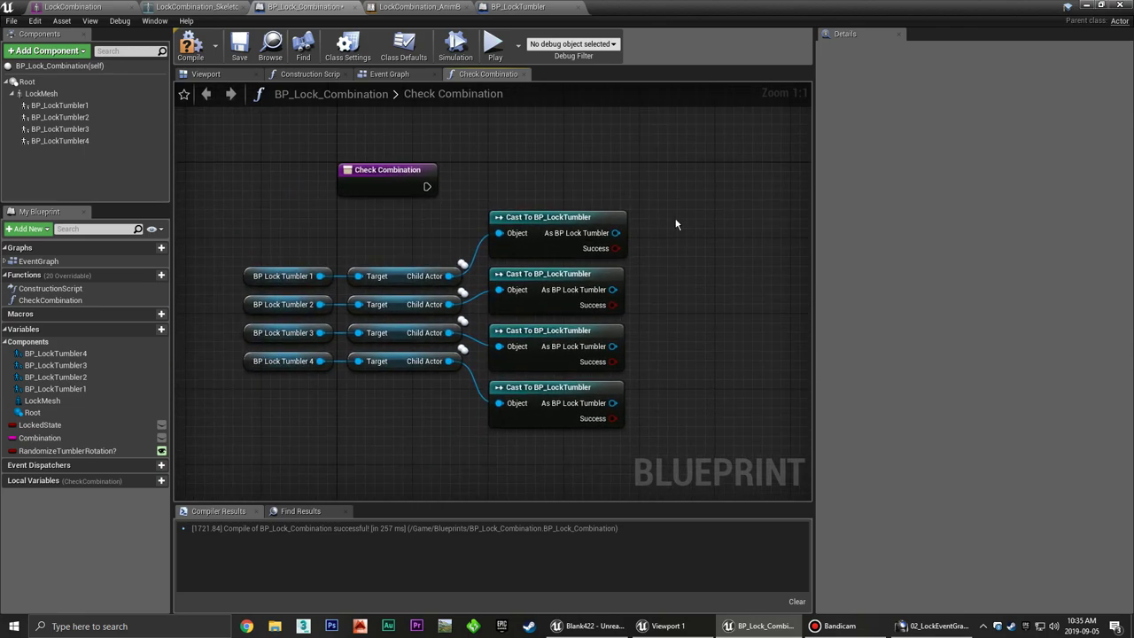
left_click_drag(660, 200, 302, 435)
left_click_drag(498, 264, 349, 292)
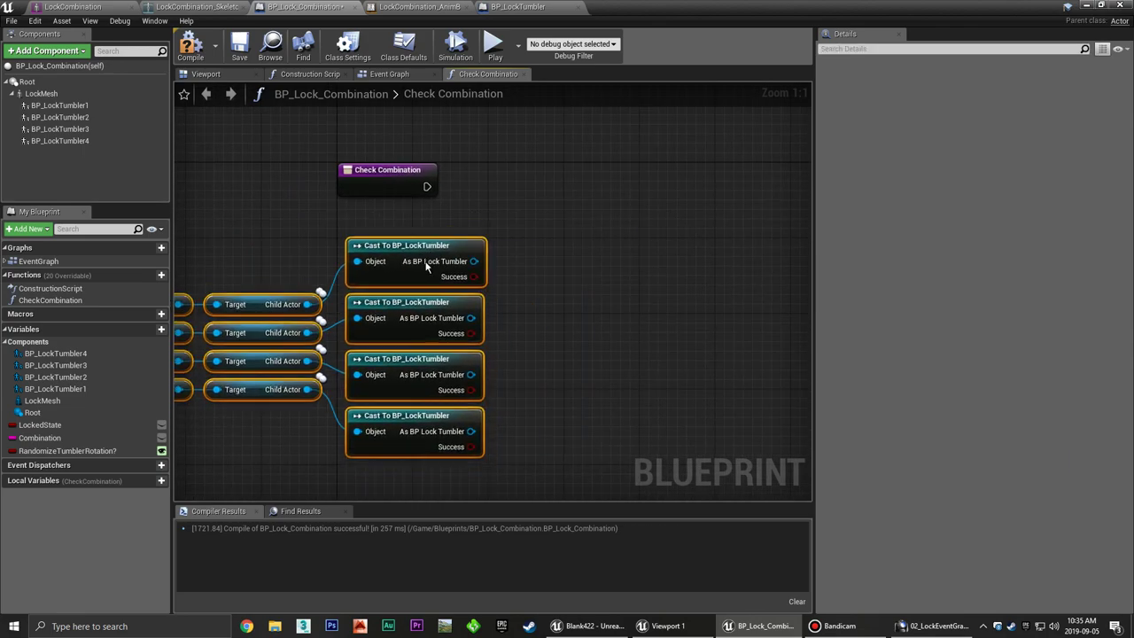
left_click(545, 266)
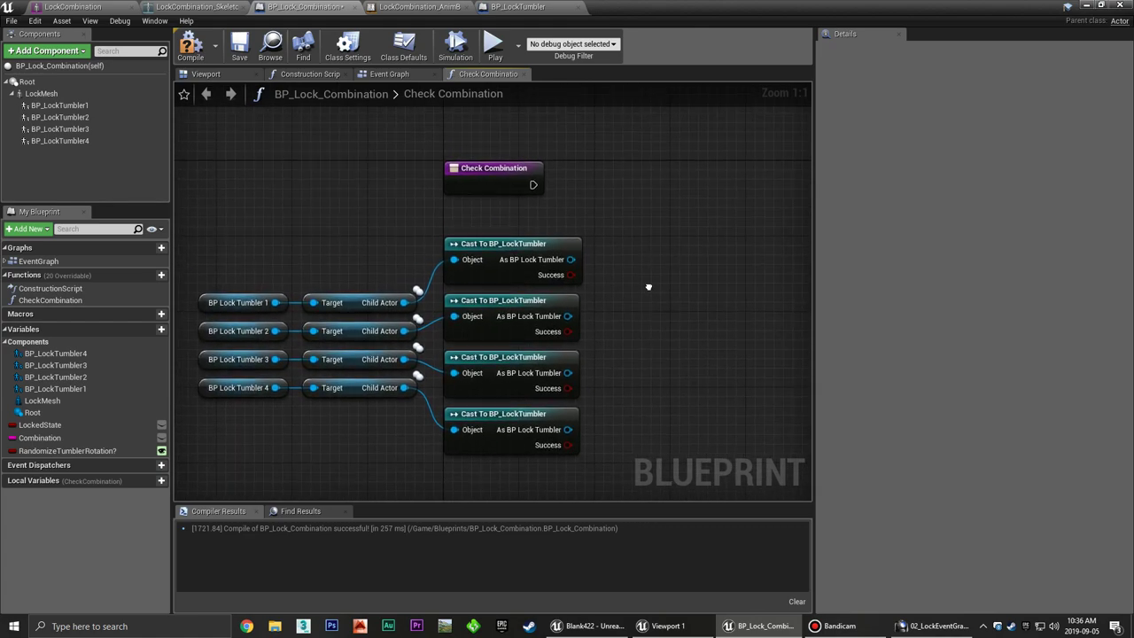
right_click_drag(545, 266, 565, 248)
right_click_drag(255, 249, 416, 180)
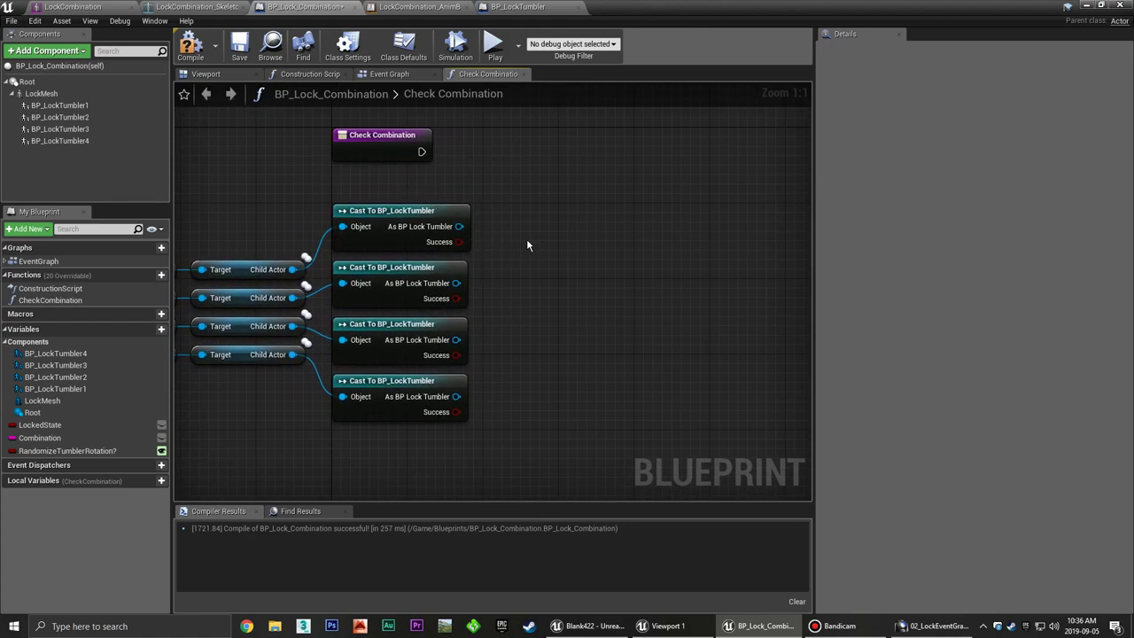
Add a Get Tumbler Number node from the first cast's As BP Lock Tumbler output.
right_click_drag(511, 245, 569, 243)
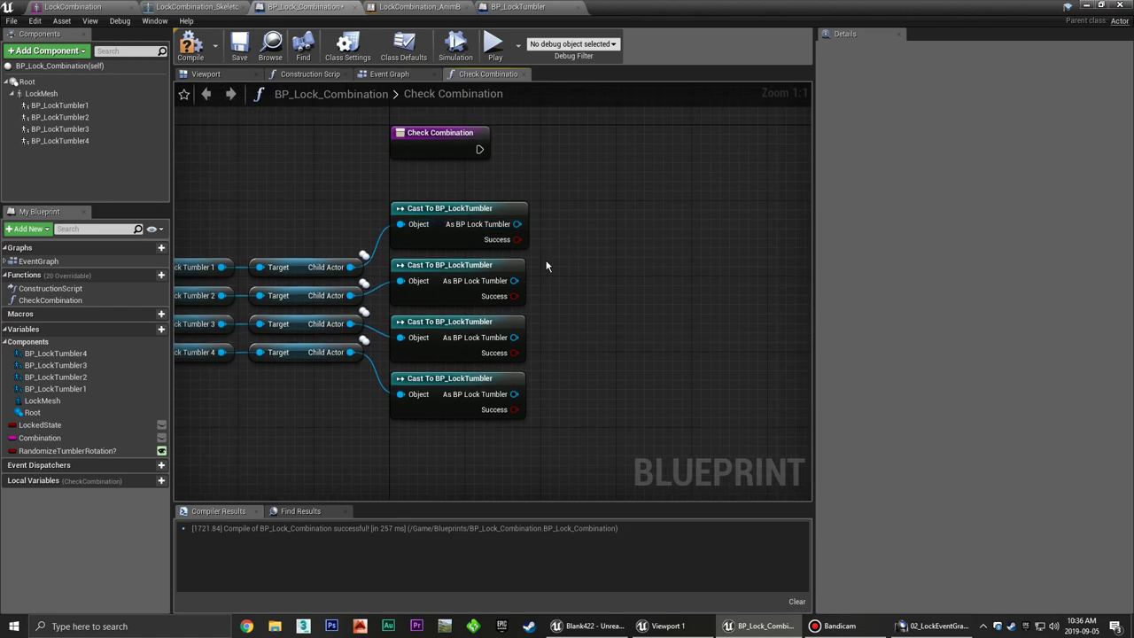
left_click_drag(517, 224, 559, 236)
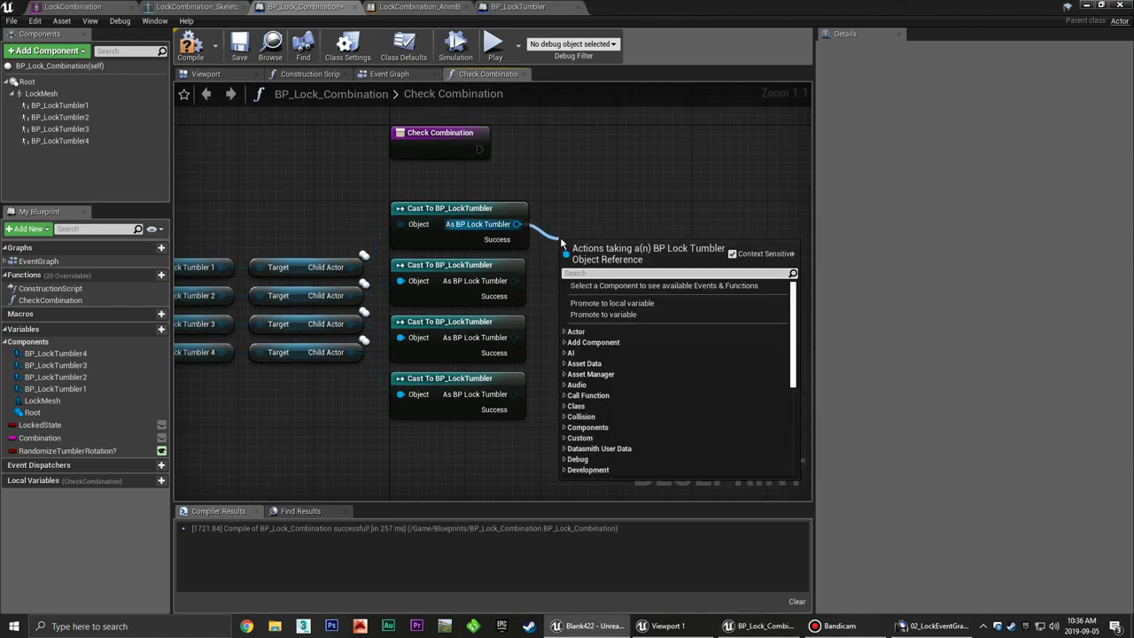
type("get tumble")
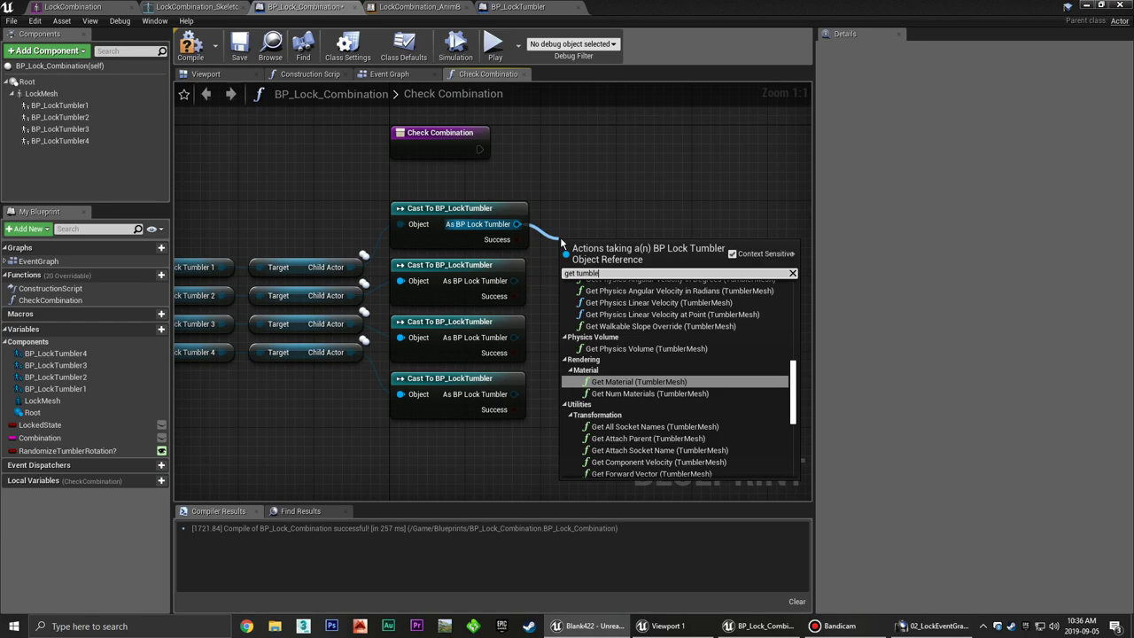
type("r numb")
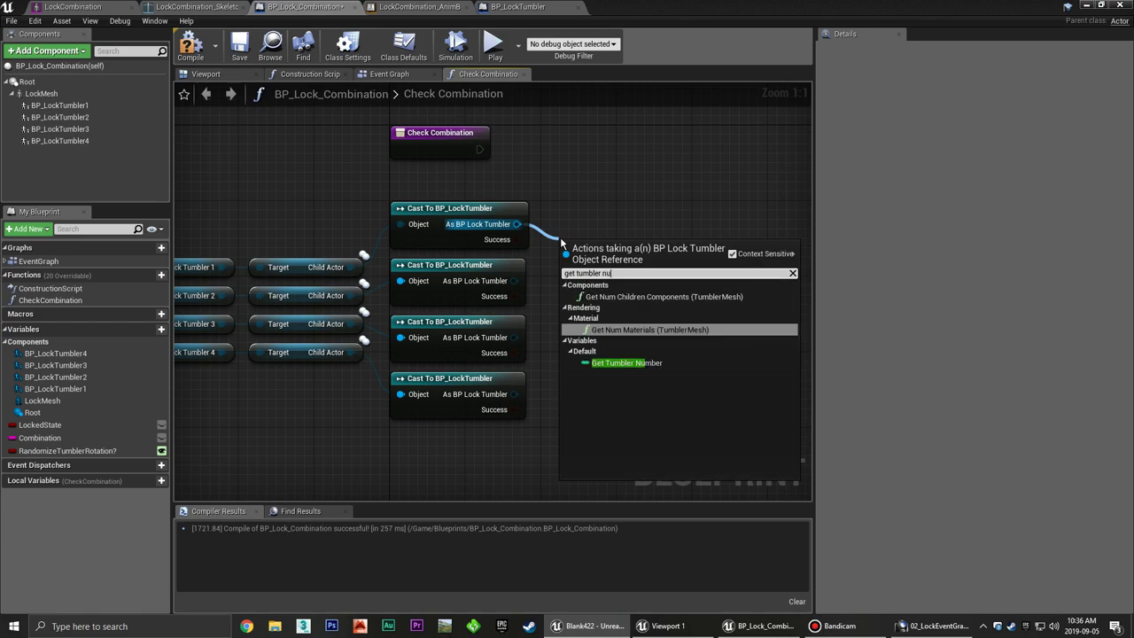
left_click(635, 306)
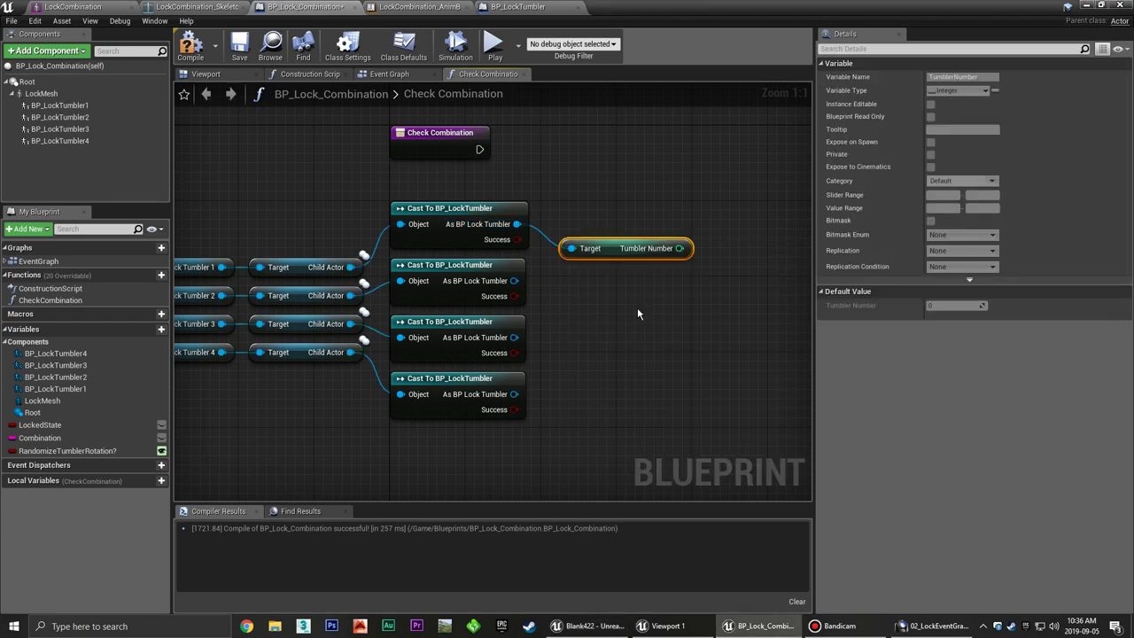
left_click_drag(614, 245, 595, 226)
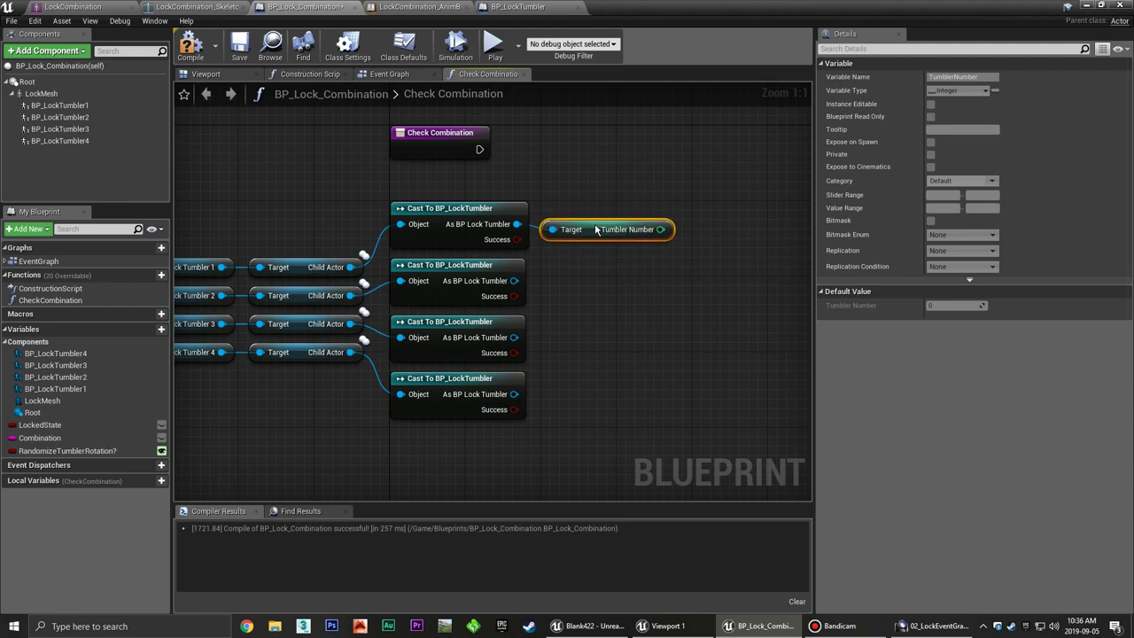
Duplicate the Tumbler Number getter into four, one beside each cast.
key("ctrl+c")
key("ctrl+v")
left_click_drag(712, 276, 625, 280)
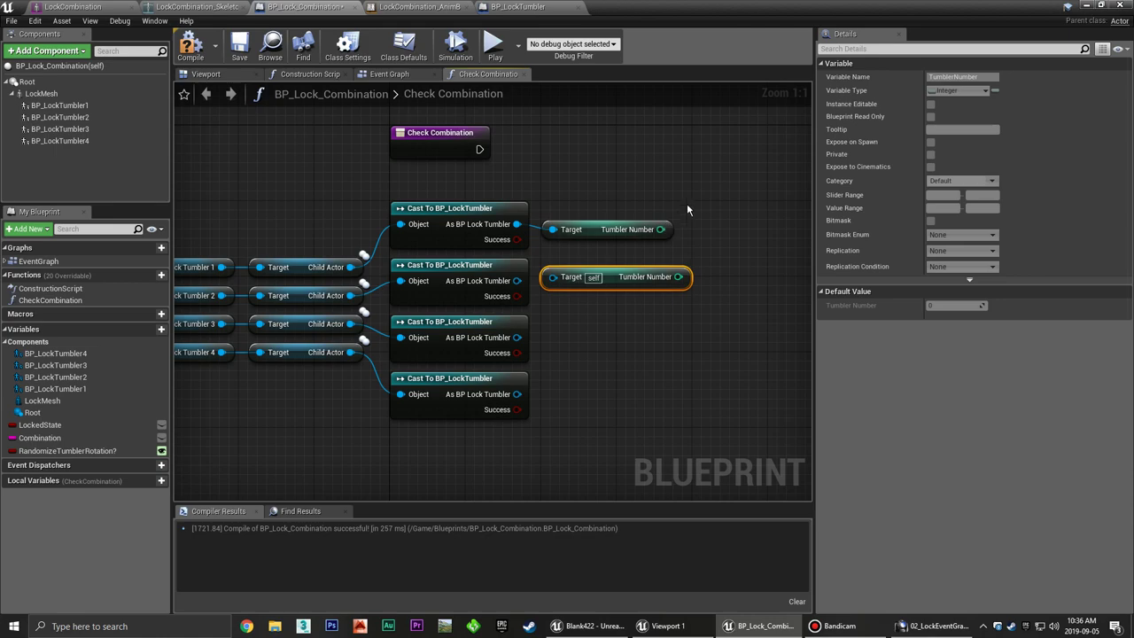
left_click_drag(677, 210, 606, 313)
key("ctrl+c")
key("ctrl+v")
left_click_drag(748, 286, 653, 333)
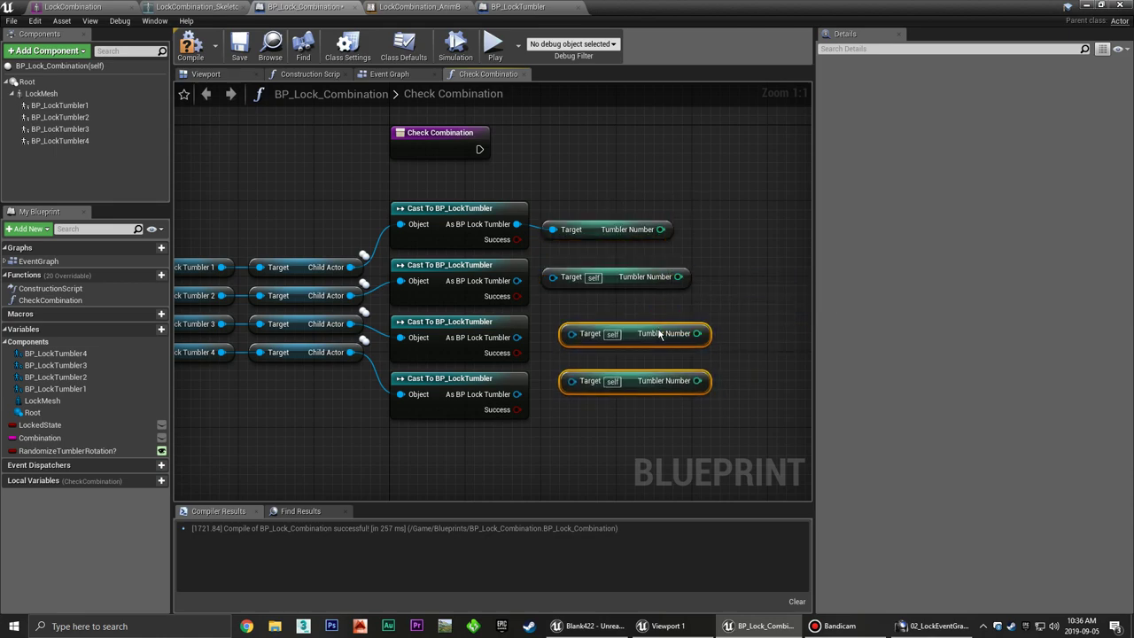
Wire the second, third and fourth cast results into their Tumbler Number getters.
left_click(717, 312)
left_click_drag(517, 337, 565, 334)
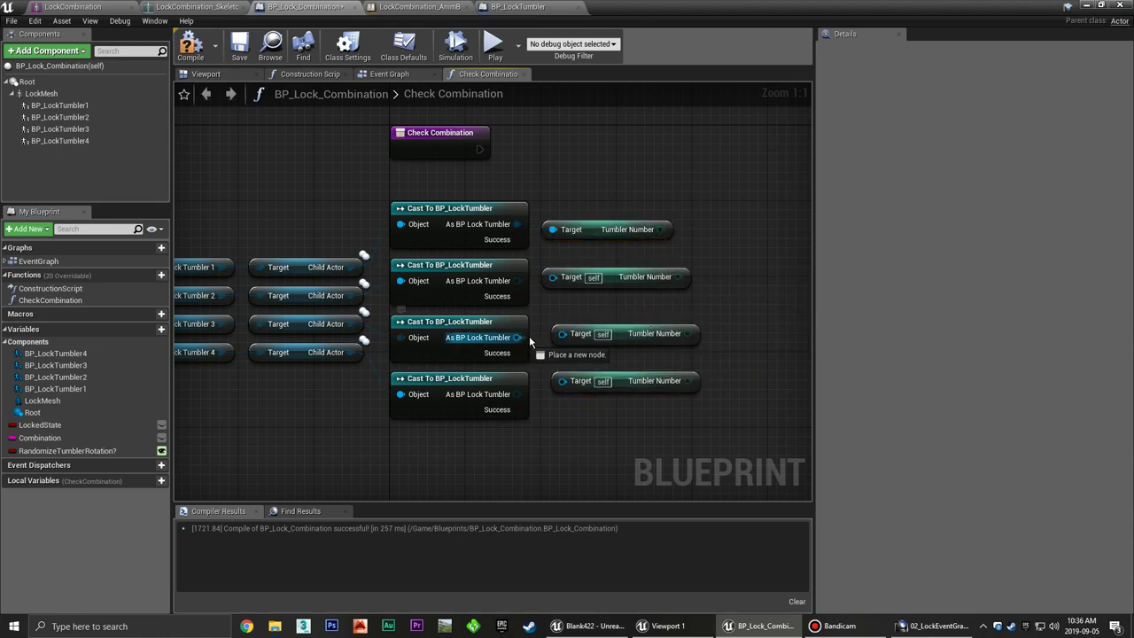
left_click_drag(516, 393, 564, 380)
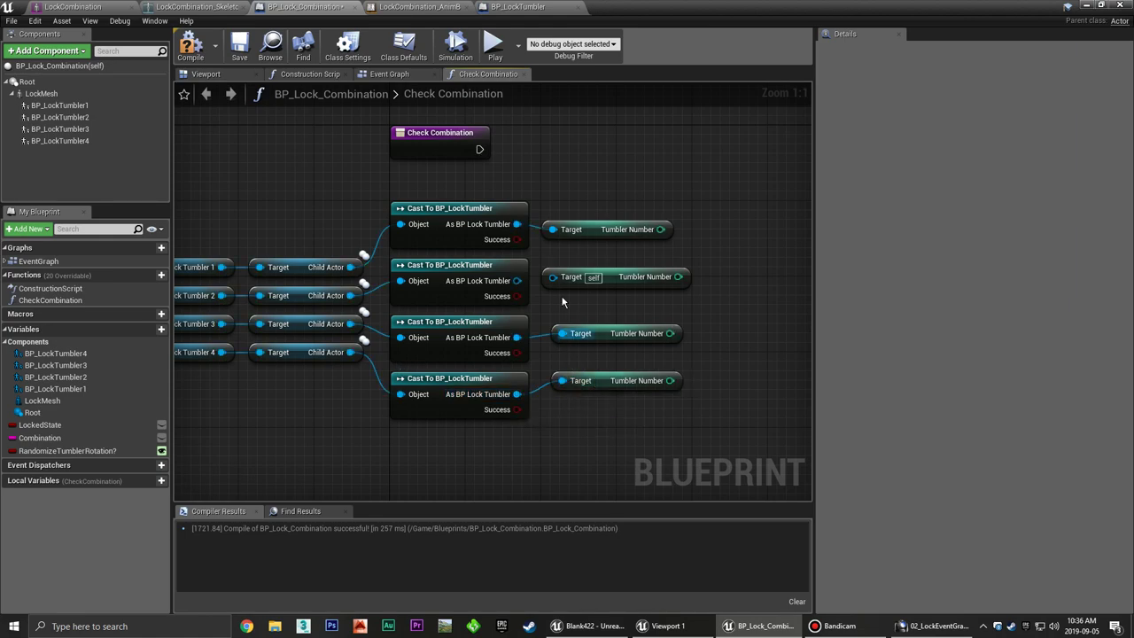
left_click_drag(516, 280, 553, 277)
mouse_move(726, 234)
right_mouse_down()
mouse_move(533, 240)
mouse_move(610, 209)
mouse_move(661, 297)
right_mouse_up()
scroll(610, 209, "down", 4)
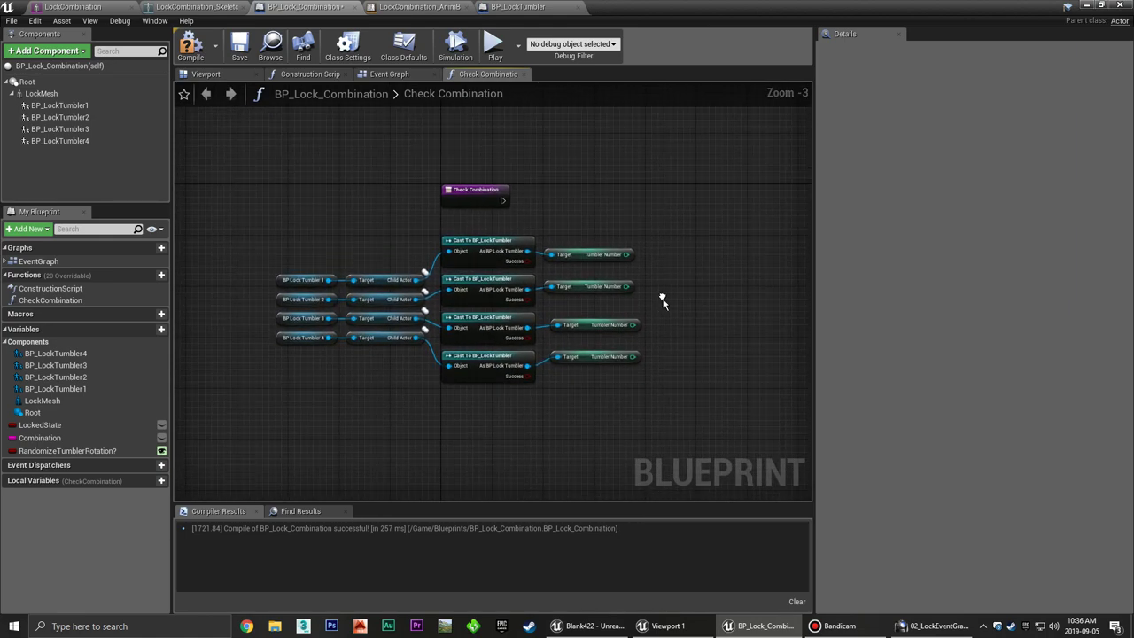
scroll(661, 298, "up", 4)
mouse_move(209, 270)
right_mouse_down()
mouse_move(391, 275)
mouse_move(297, 219)
right_mouse_up()
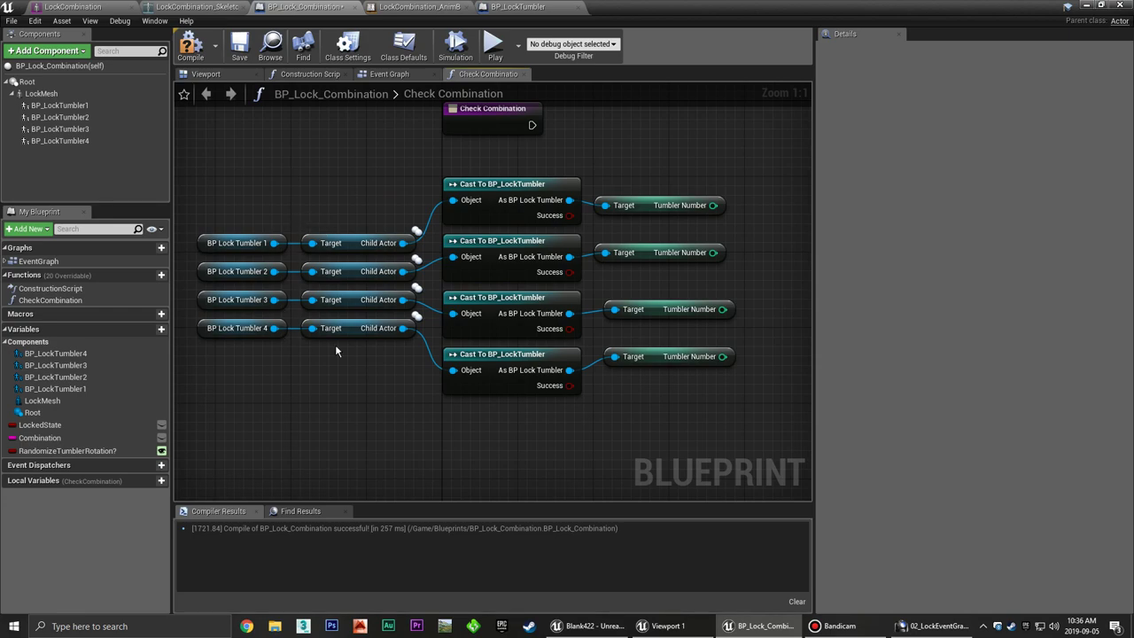
mouse_move(764, 256)
right_mouse_down()
mouse_move(557, 303)
mouse_move(567, 286)
right_mouse_up()
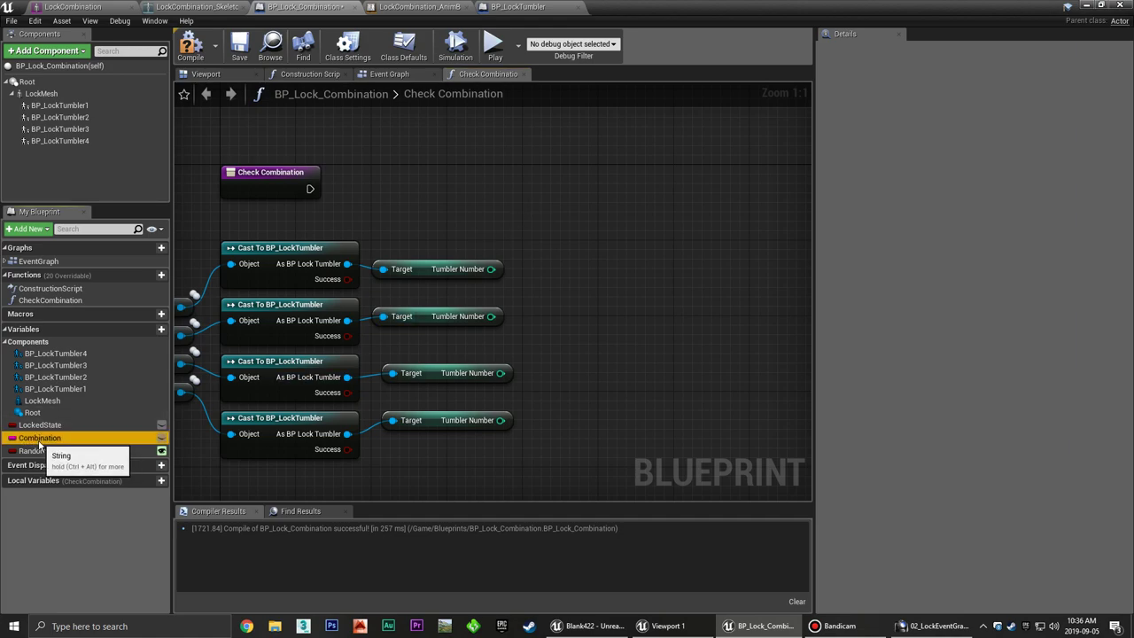
Add a Combination getter and wire it into a string Equal (==) node.
left_click_drag(40, 438, 602, 210)
left_click(627, 222)
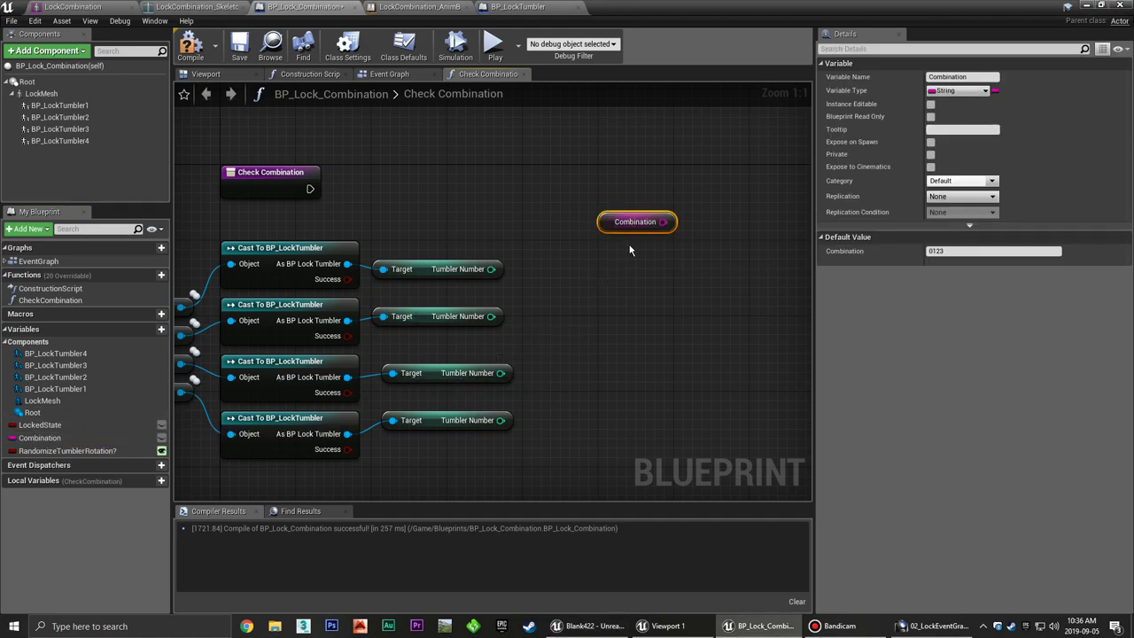
left_click_drag(629, 221, 535, 212)
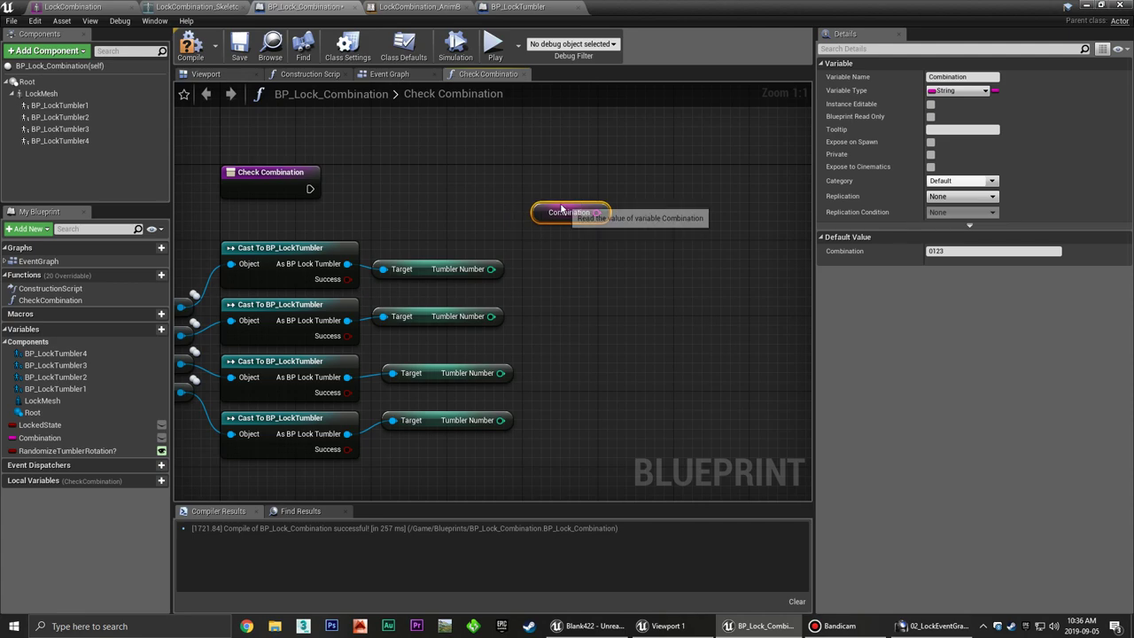
left_click(581, 223)
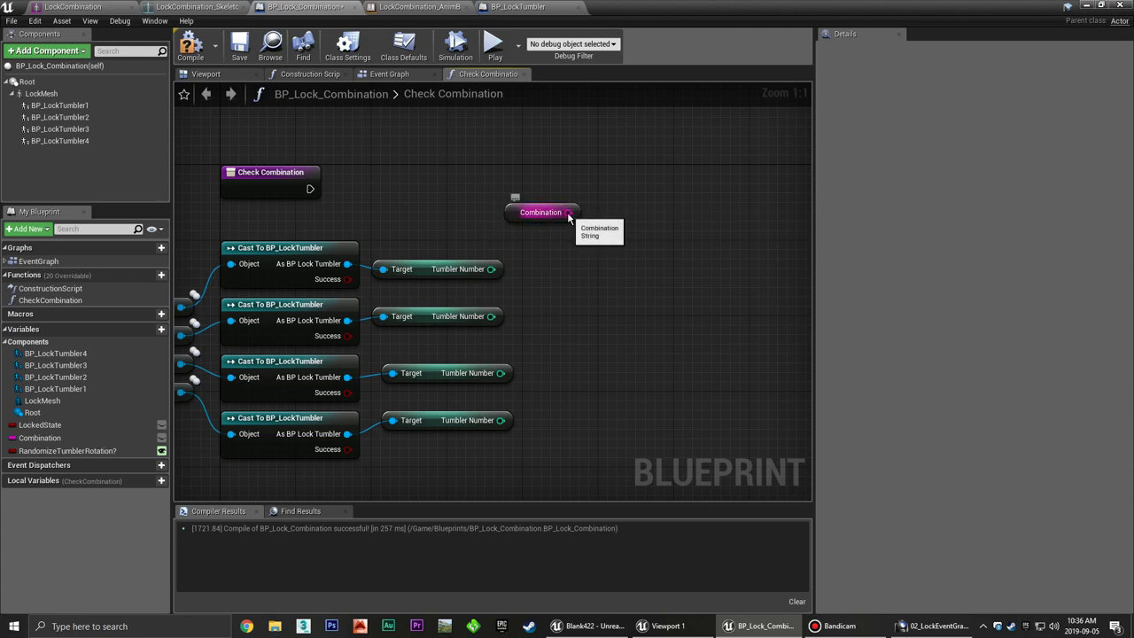
left_click_drag(569, 212, 652, 246)
type("==")
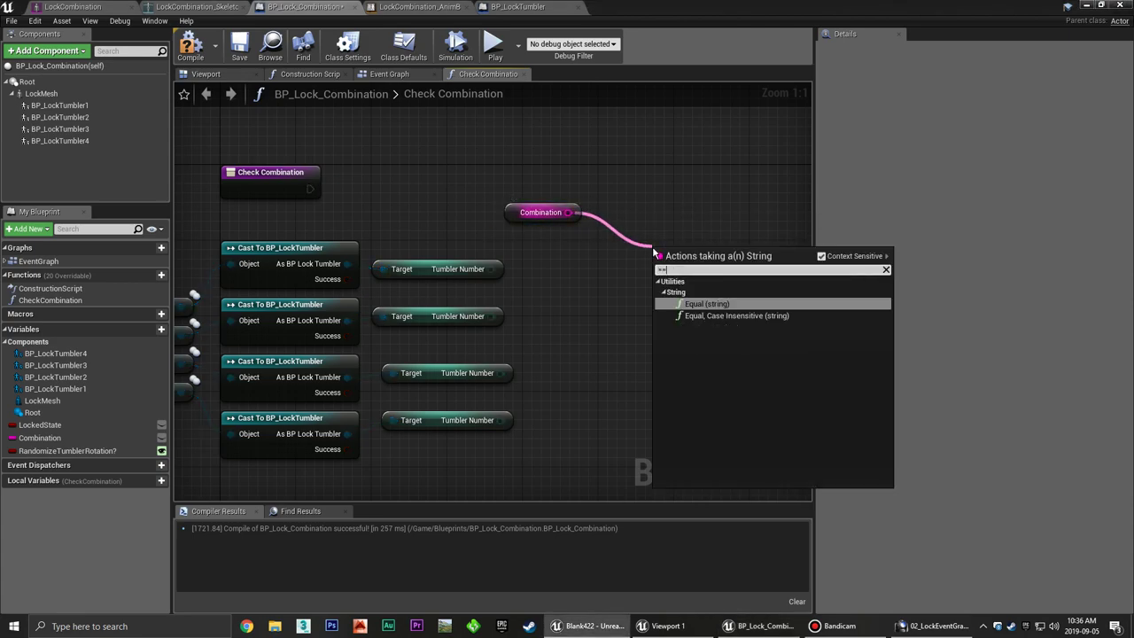
left_click(734, 304)
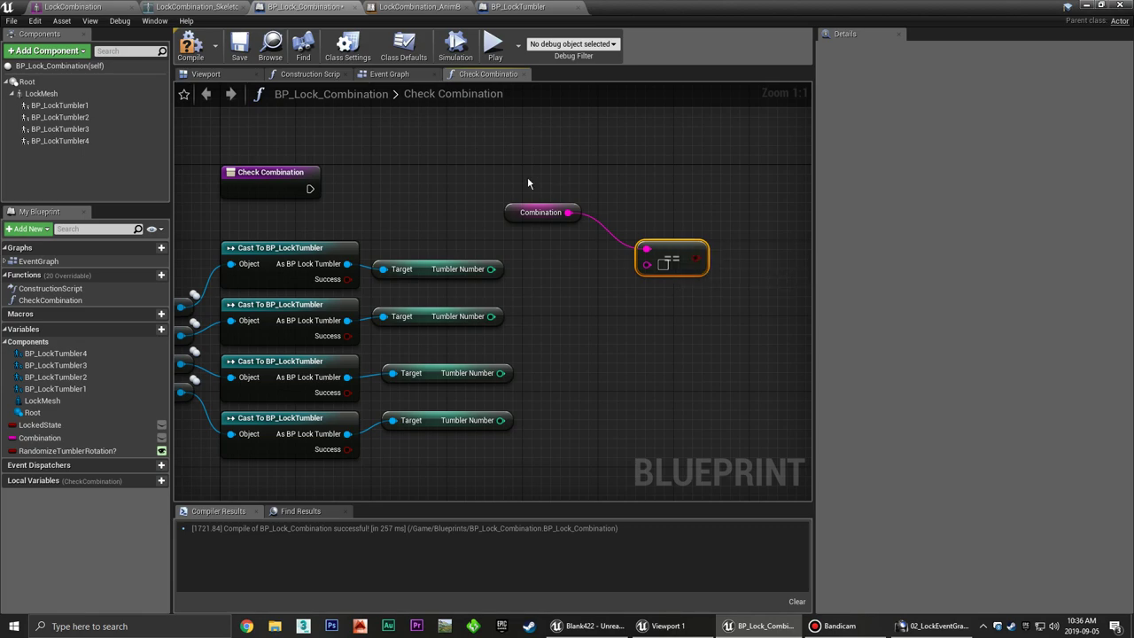
left_click_drag(663, 266, 701, 256)
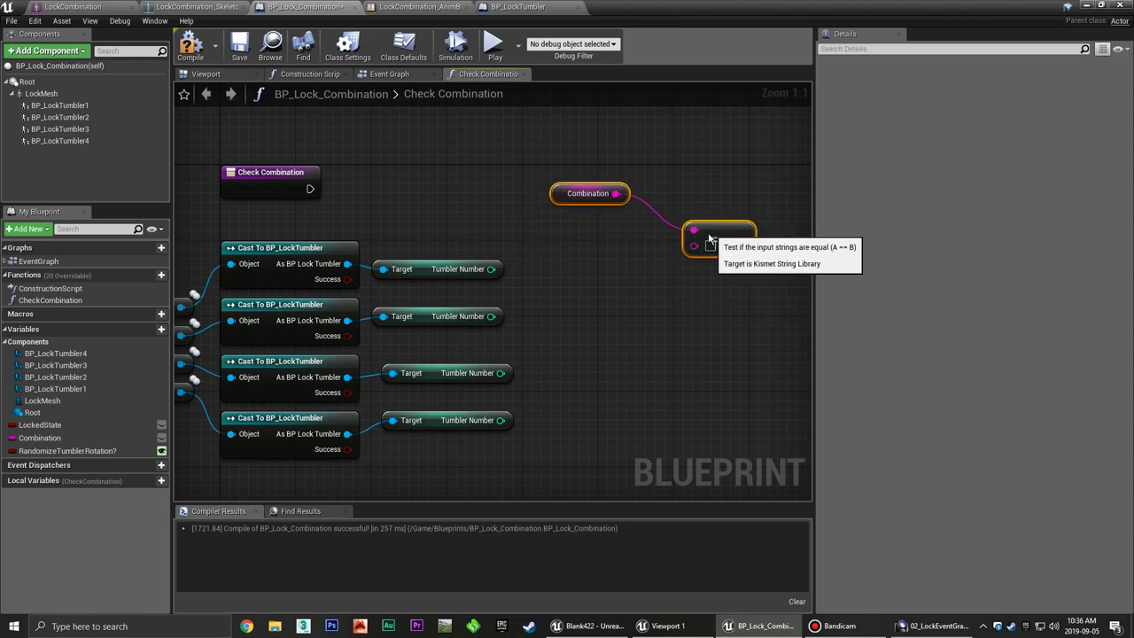
Feed the Equal node's B input from a new Append node with four inputs.
left_click(689, 319)
mouse_move(684, 255)
left_mouse_down()
mouse_move(648, 278)
mouse_move(620, 273)
left_mouse_up()
type("append")
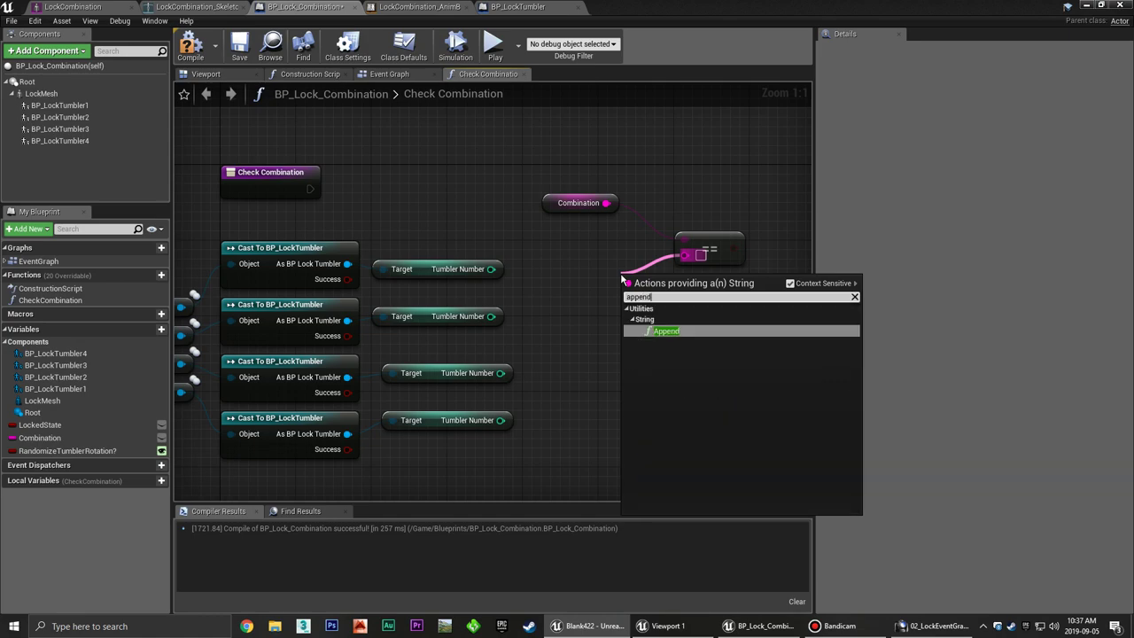
left_click(687, 332)
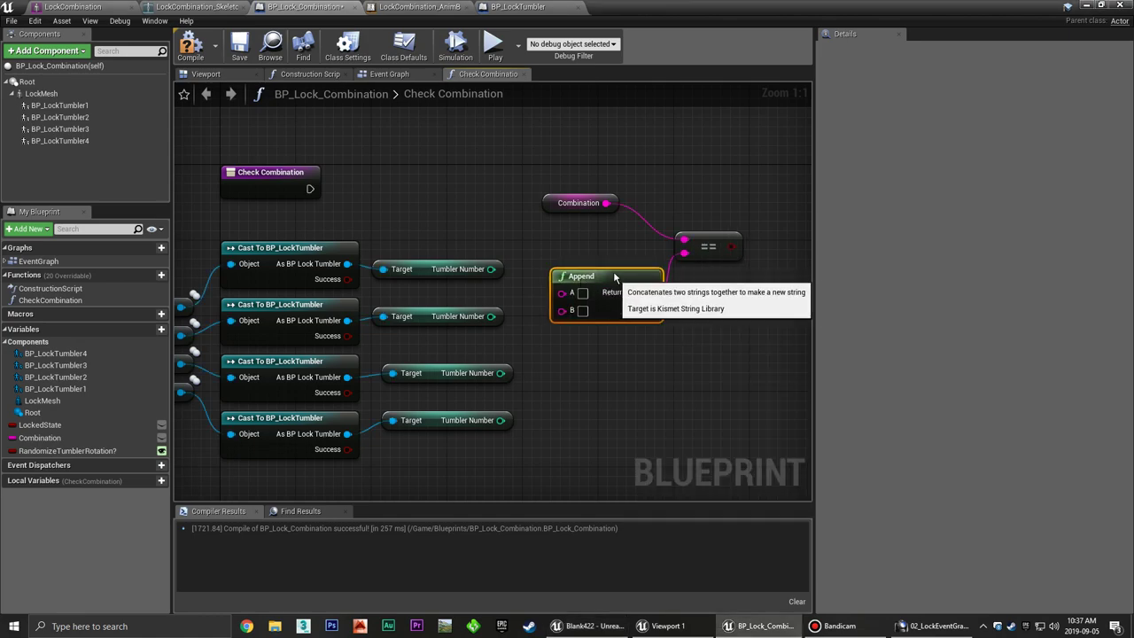
left_click(662, 302)
left_click(661, 302)
left_click(718, 343)
Shift the comparison nodes right beside the tumbler getters and select the Combination variable.
left_click_drag(542, 175, 685, 289)
left_click_drag(683, 239, 546, 277)
key("Escape")
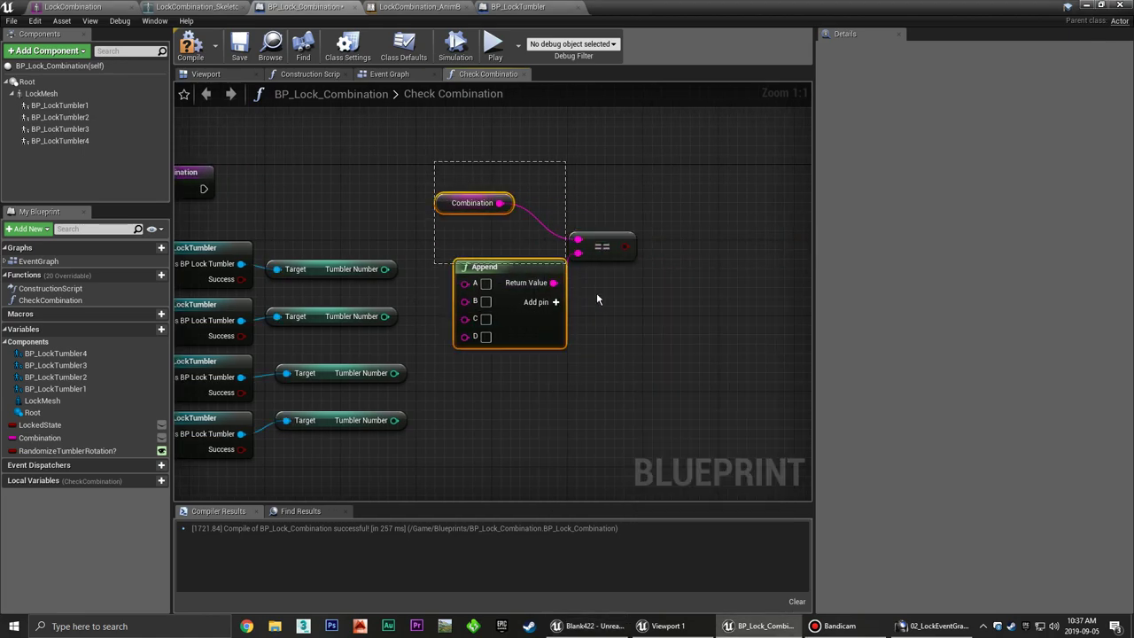
left_click_drag(527, 268, 679, 249)
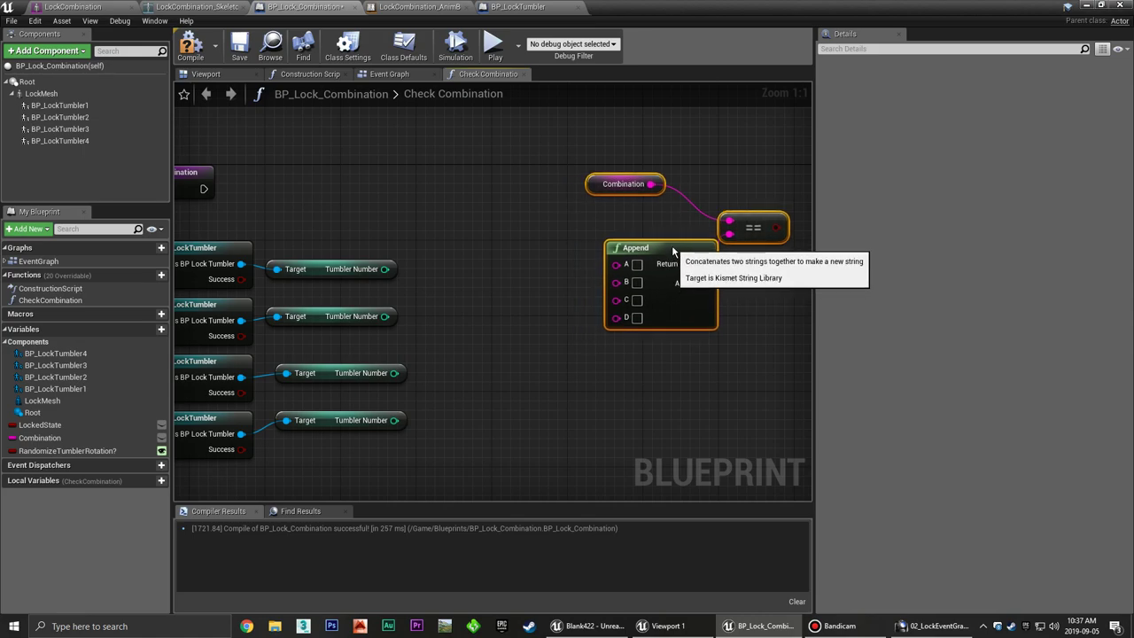
left_click(500, 291)
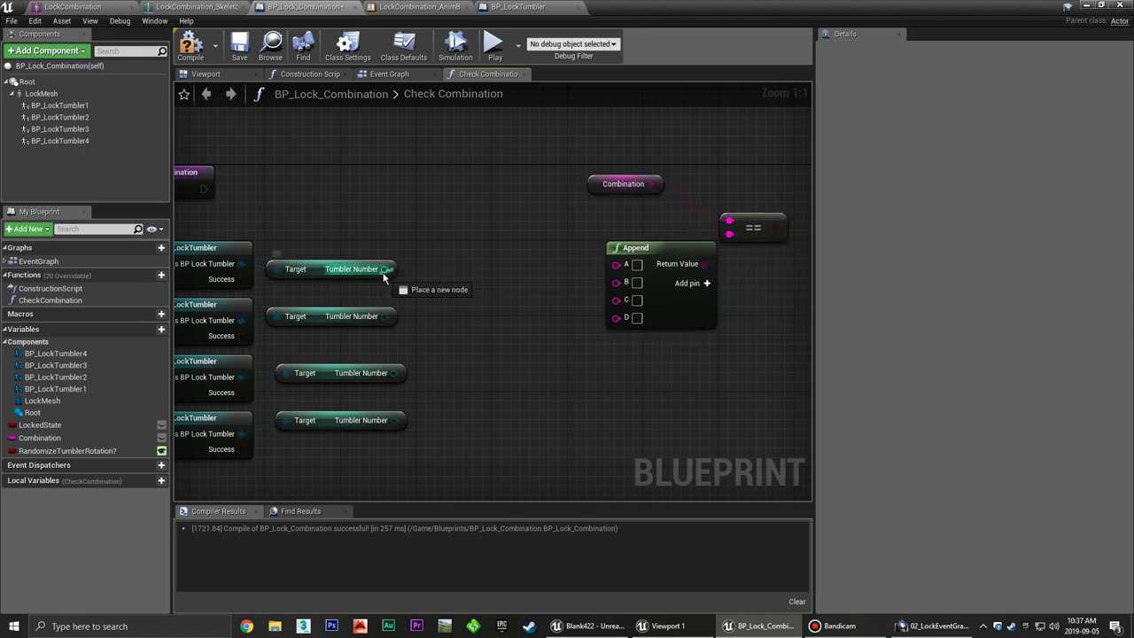
left_click_drag(385, 268, 577, 262)
mouse_move(433, 305)
right_mouse_down()
mouse_move(563, 315)
mouse_move(806, 267)
right_mouse_up()
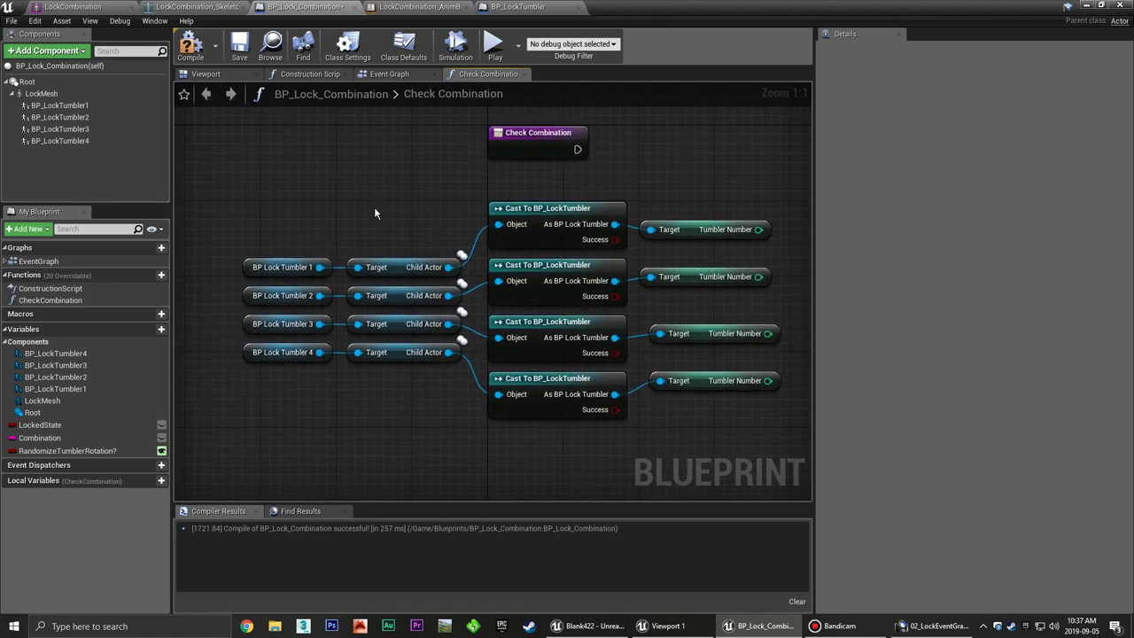
right_click_drag(388, 239, 350, 242)
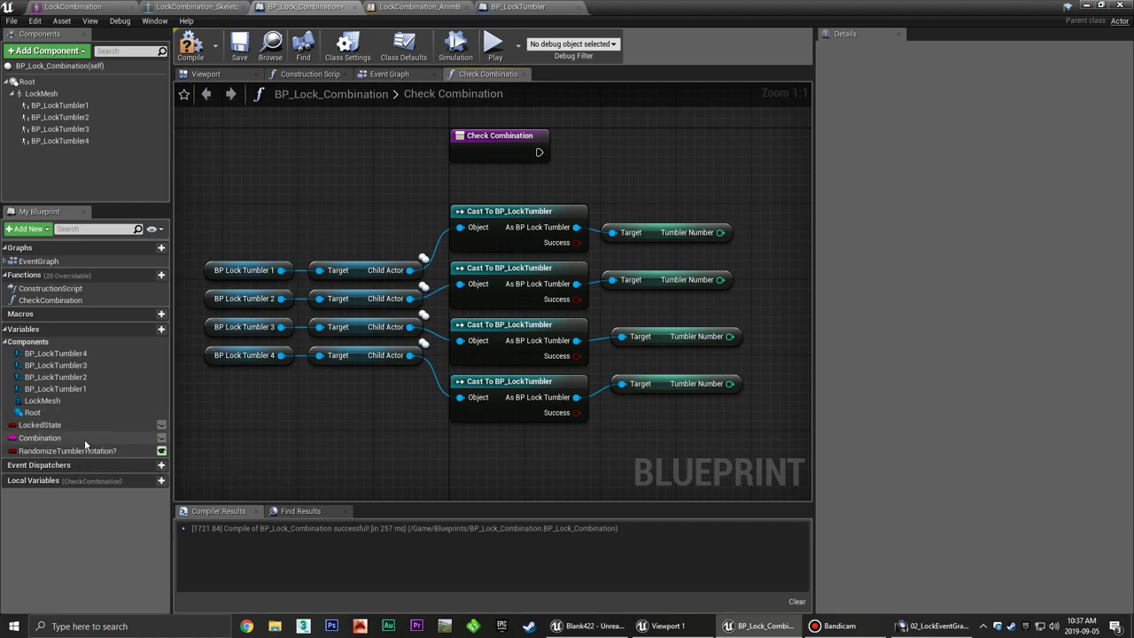
left_click(157, 438)
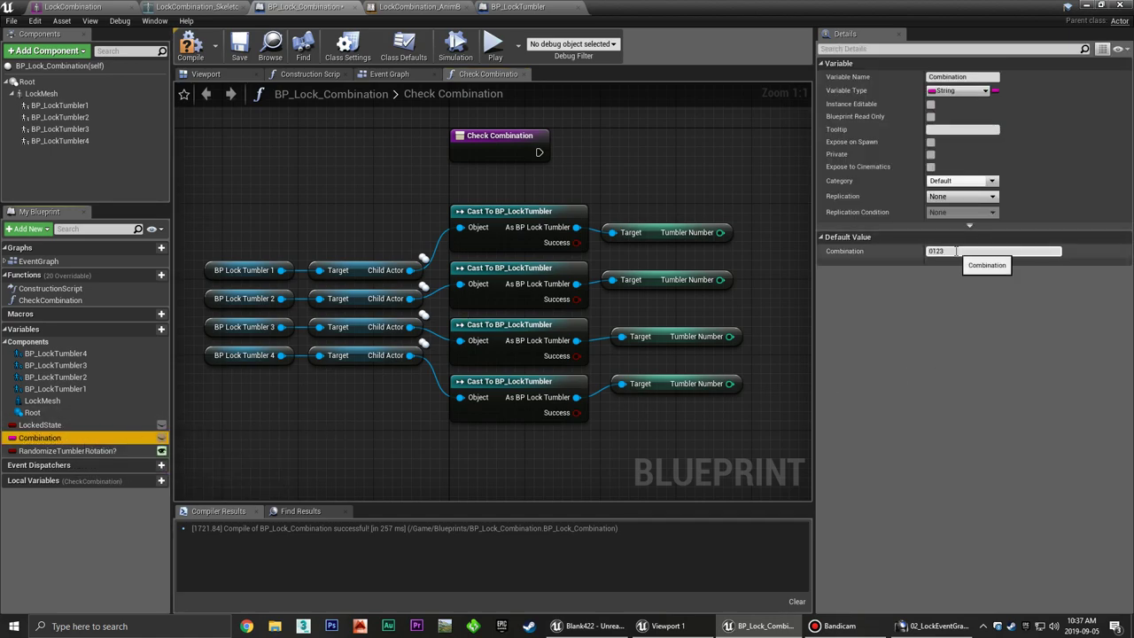
Wire the four Tumbler Numbers into Append inputs A–D through ToString (integer) conversions.
right_click_drag(721, 190, 532, 223)
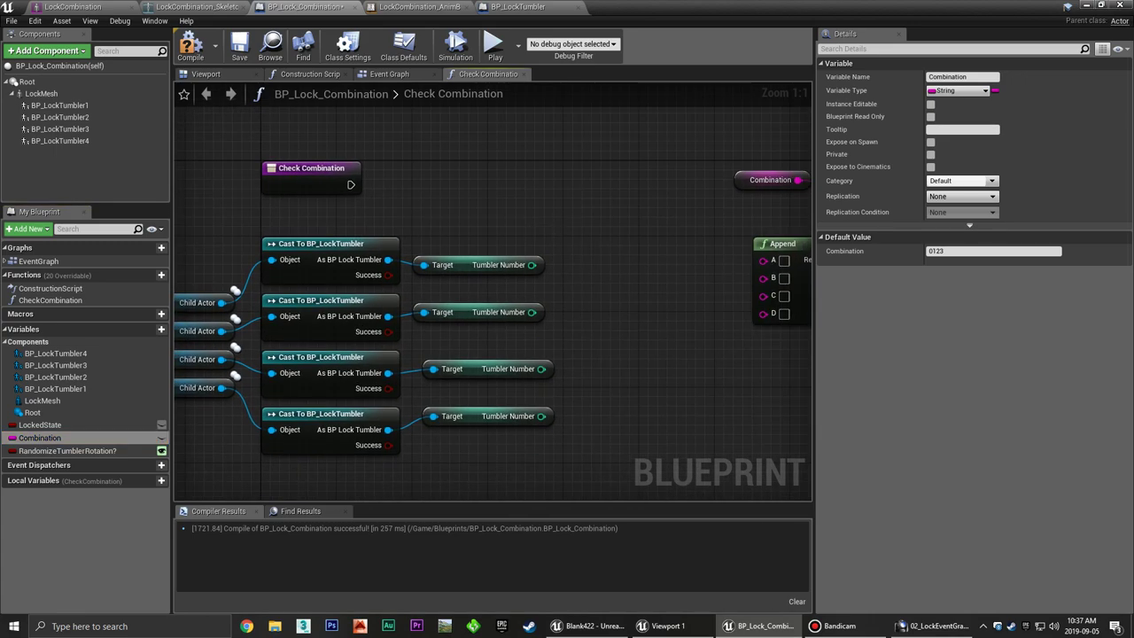
right_click_drag(572, 268, 515, 257)
left_click_drag(475, 254, 708, 249)
left_click_drag(475, 301, 708, 265)
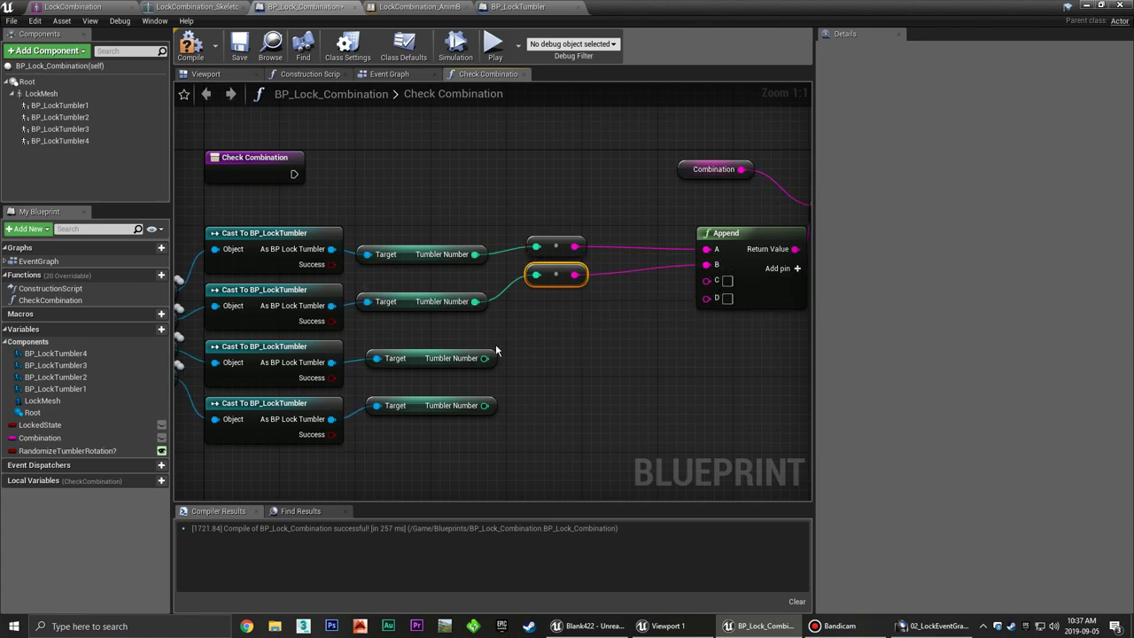
left_click_drag(485, 358, 708, 281)
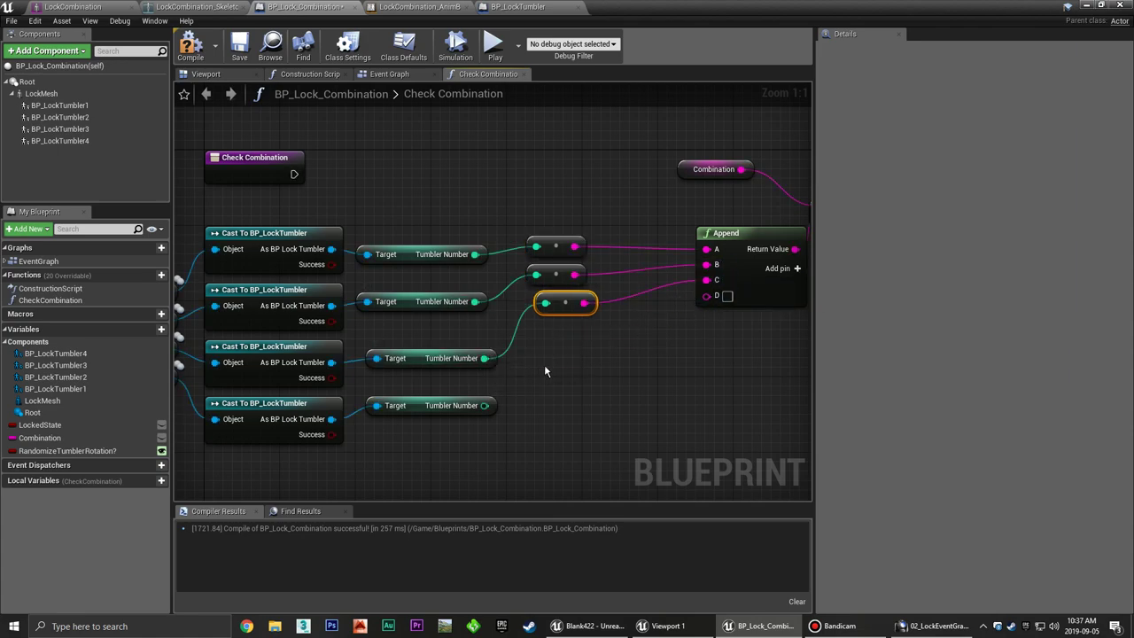
left_click_drag(484, 406, 707, 296)
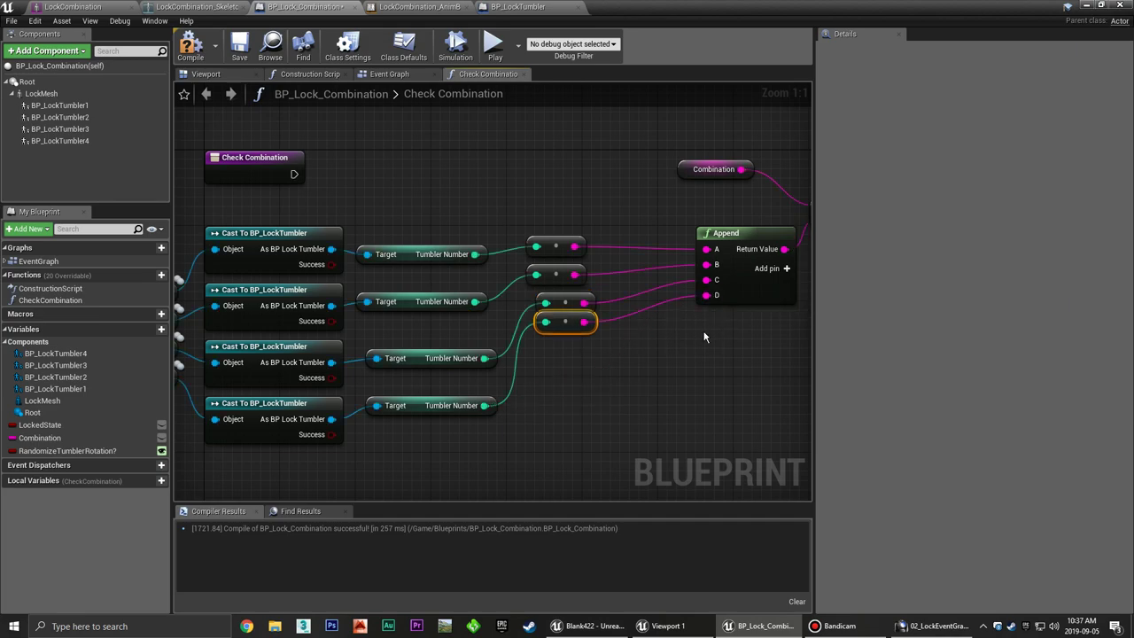
left_click_drag(571, 321, 572, 331)
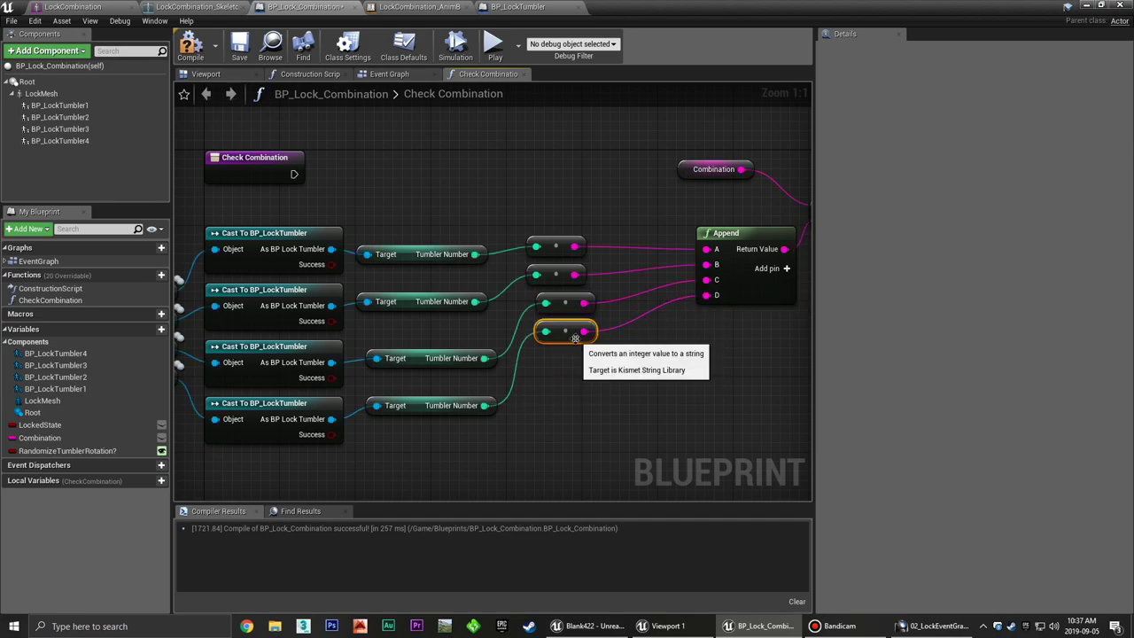
Move the Combination, Append and Equal nodes left to tidy the layout.
right_click_drag(641, 205, 544, 149)
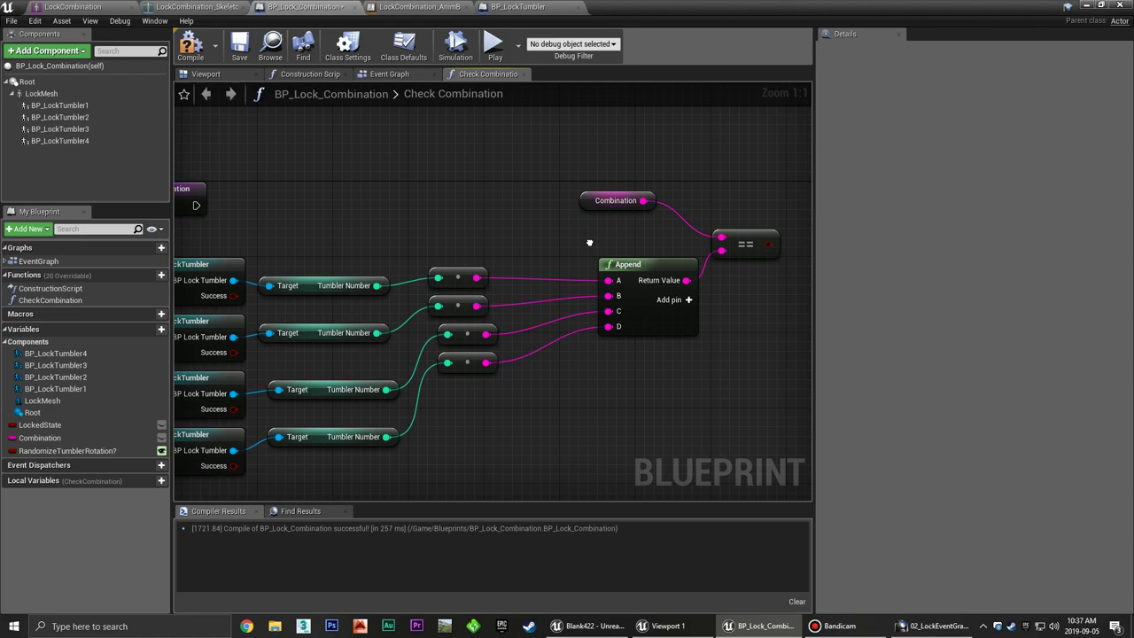
left_click_drag(594, 219, 707, 336)
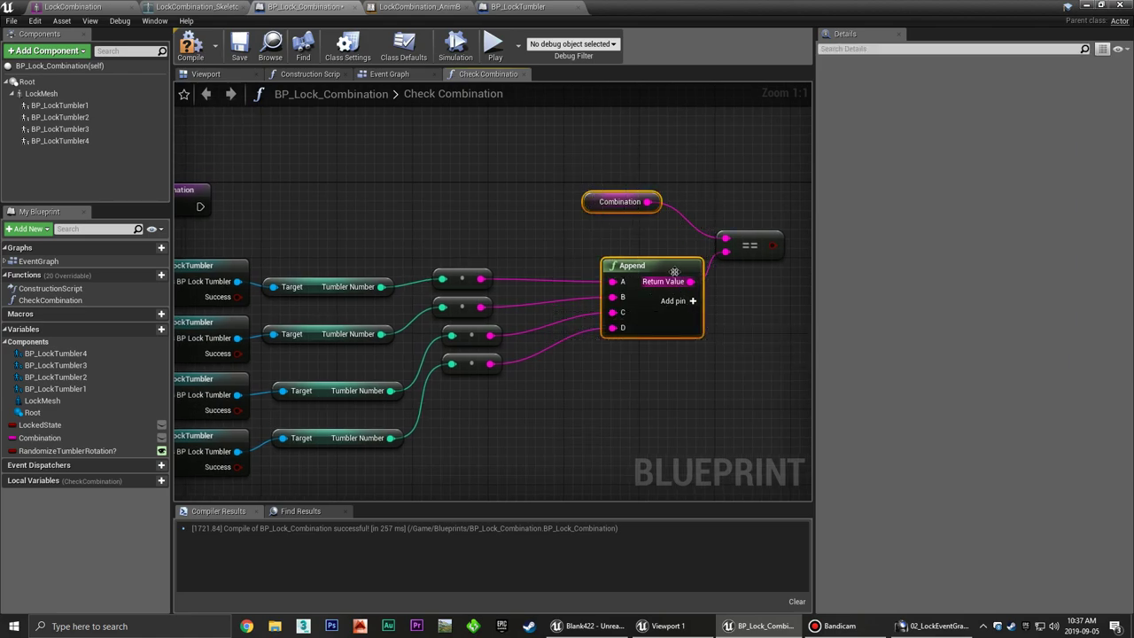
left_click_drag(668, 273, 582, 284)
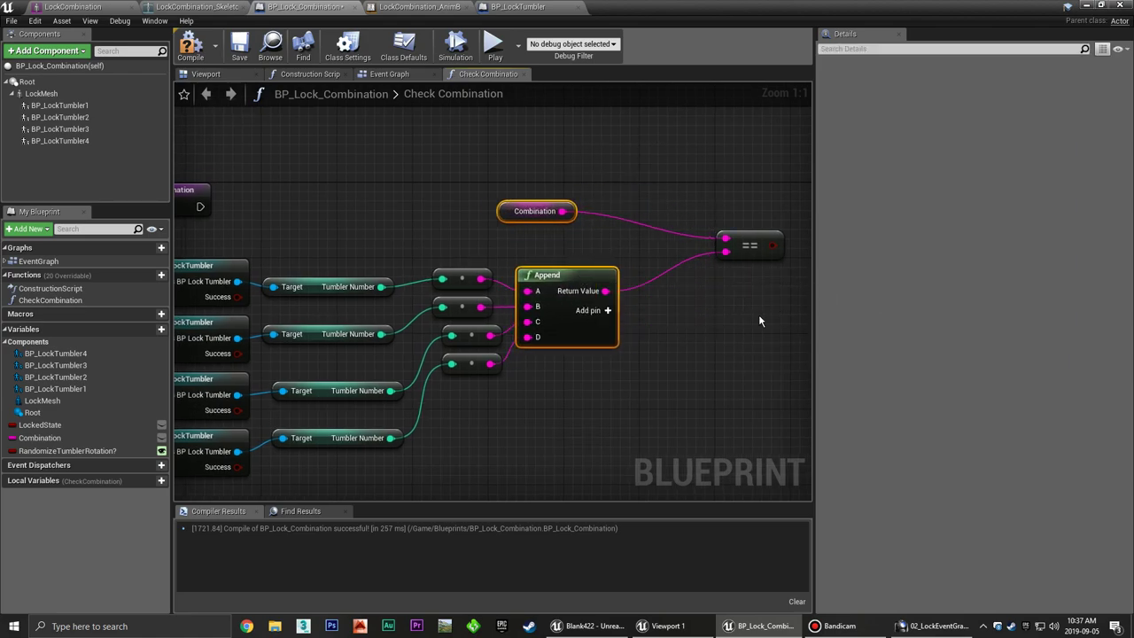
left_click(758, 314)
left_click_drag(752, 242, 668, 241)
left_click(640, 349)
right_click_drag(641, 349, 655, 317)
Recentre the graph on the comparison nodes and select the Combination getter.
right_click_drag(502, 360, 622, 361)
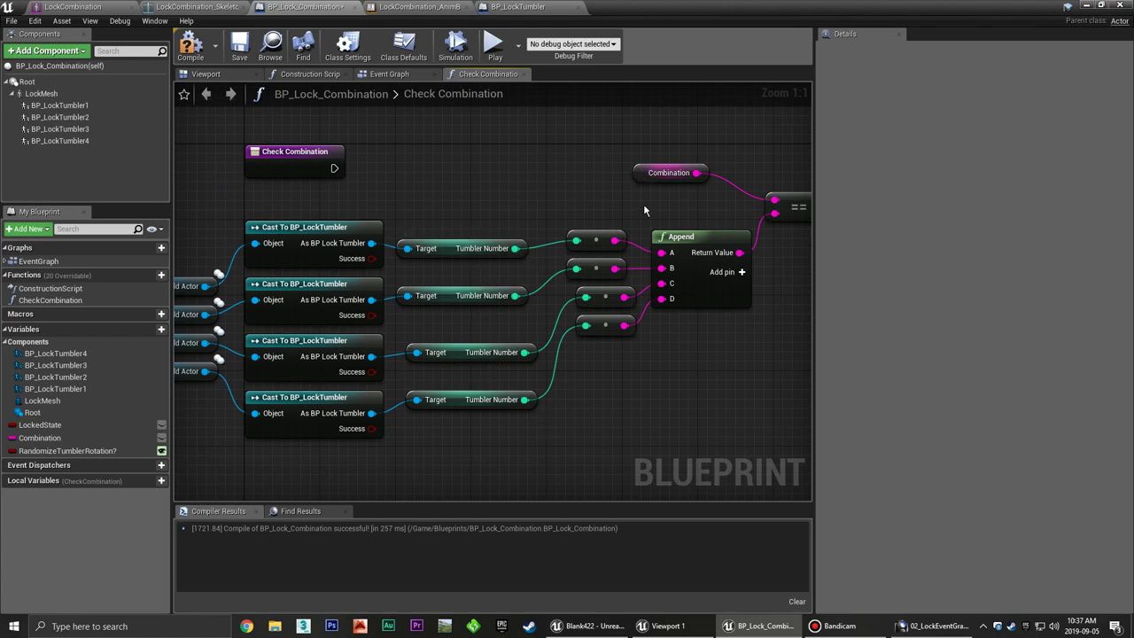
right_click_drag(644, 210, 513, 211)
left_click(542, 239)
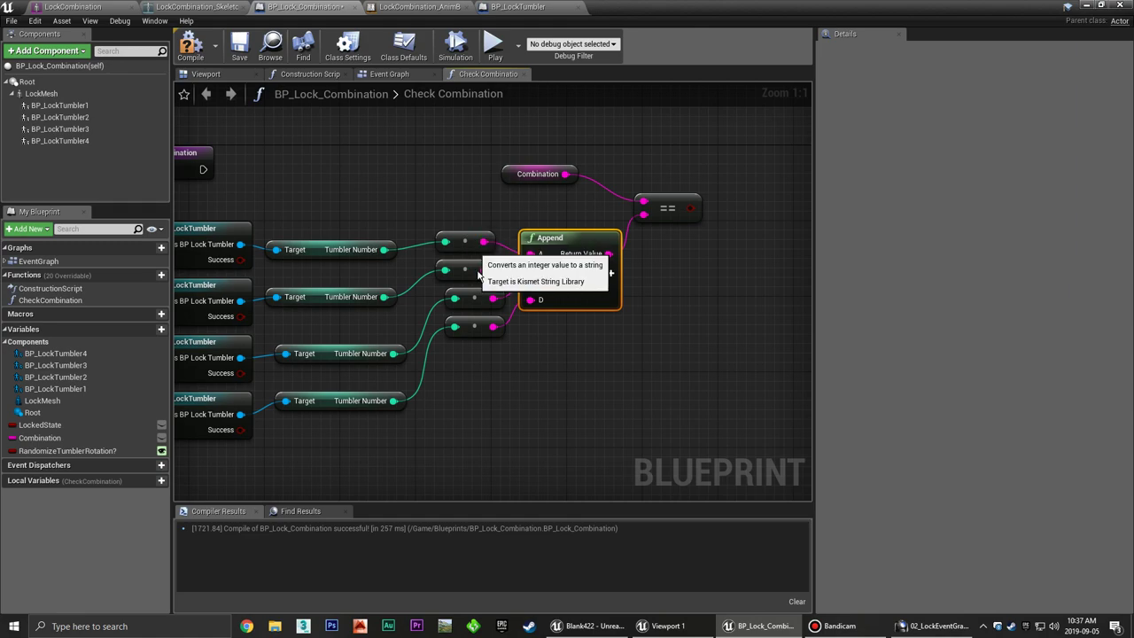
left_click(718, 248)
right_click_drag(722, 238, 666, 311)
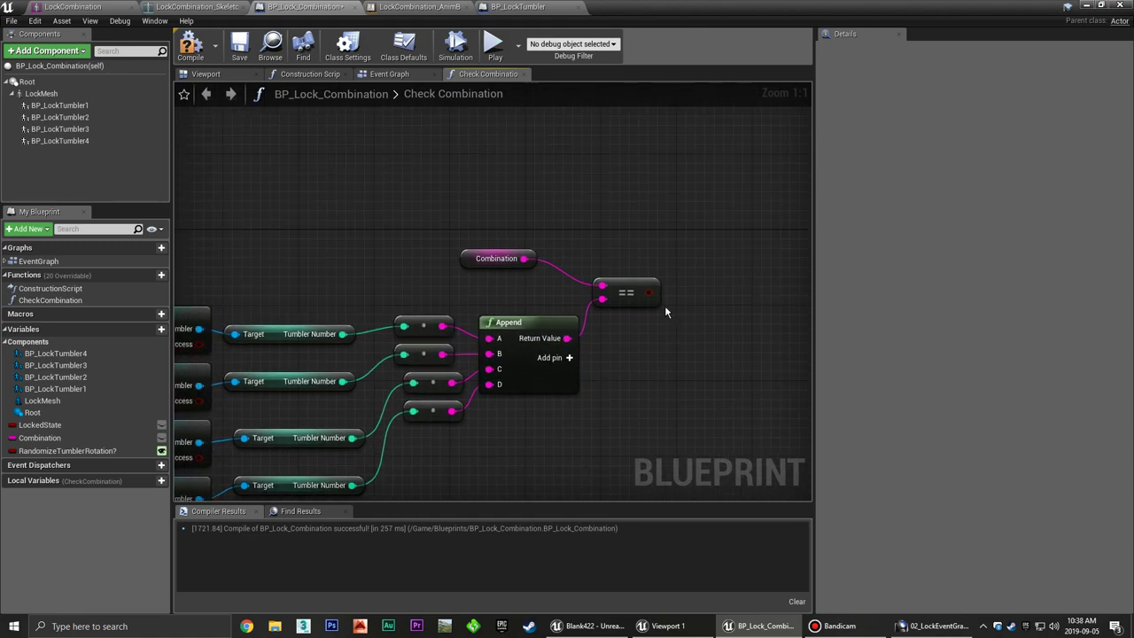
left_click_drag(502, 252, 530, 281)
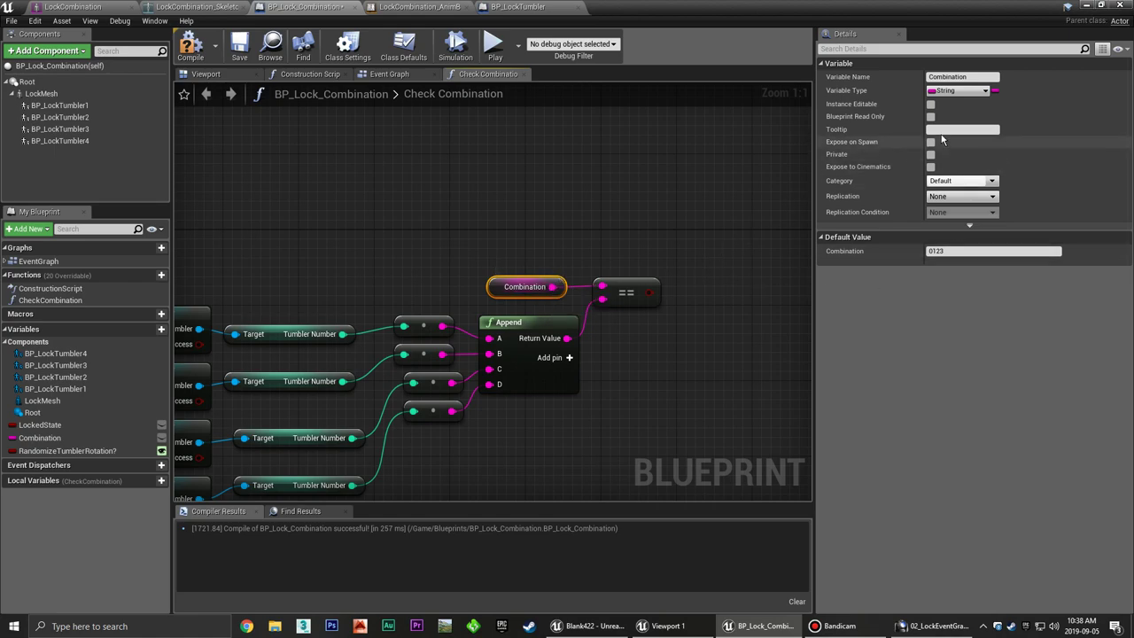
Tick Instance Editable for the Combination variable, then click into its Tooltip field.
left_click(931, 104)
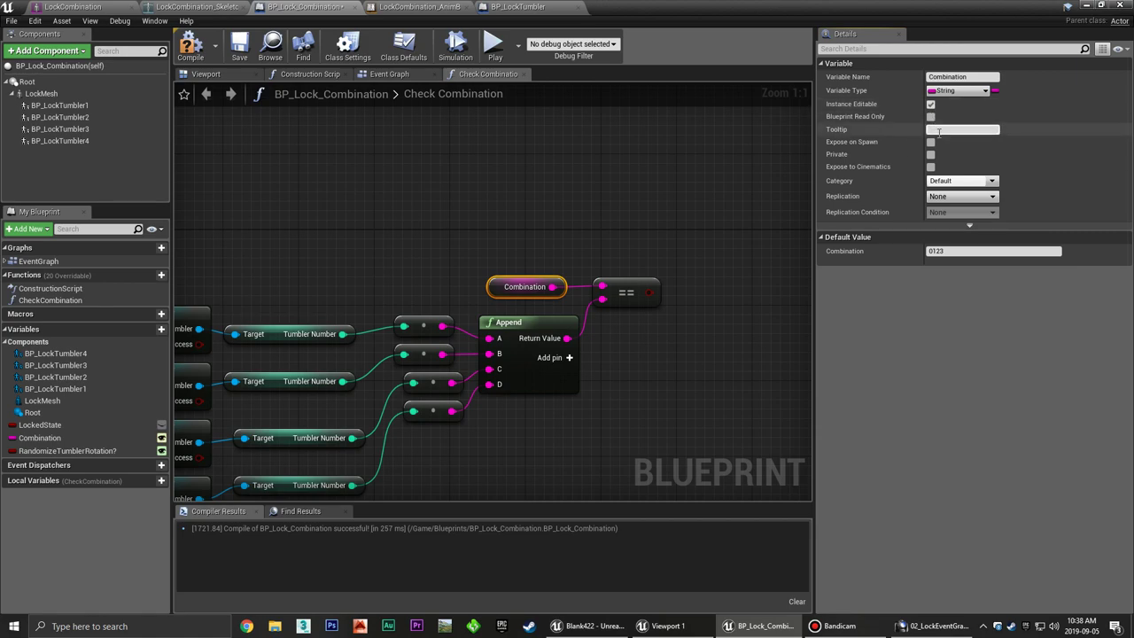
left_click(938, 129)
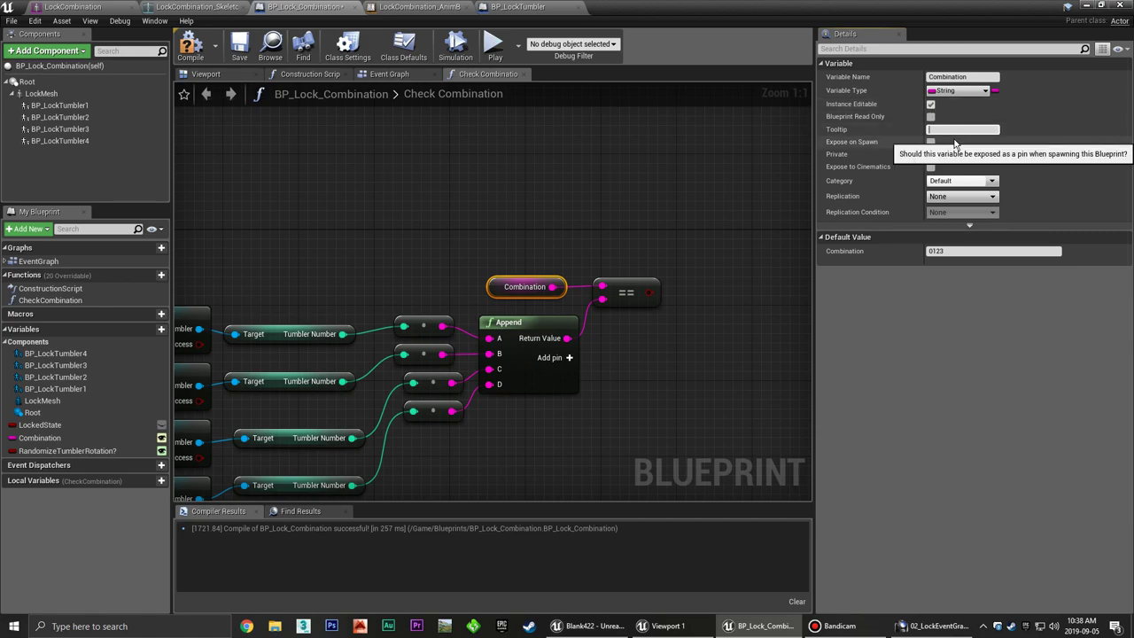
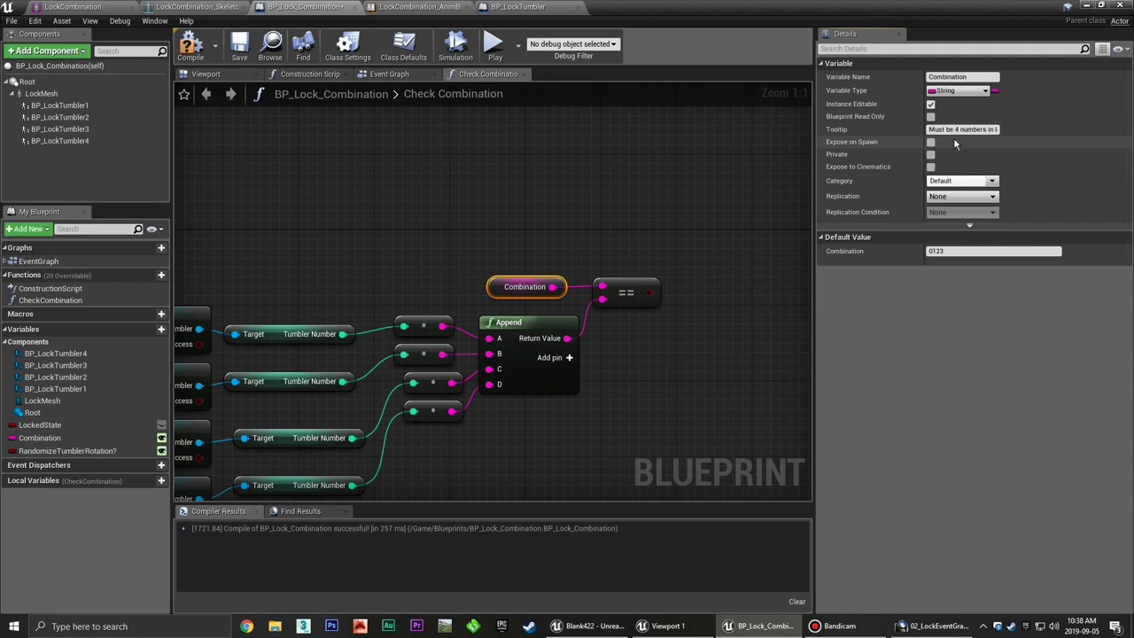
Add a Return Node to Check Combination, wired from the function entry.
left_click(611, 230)
right_click_drag(611, 234, 521, 236)
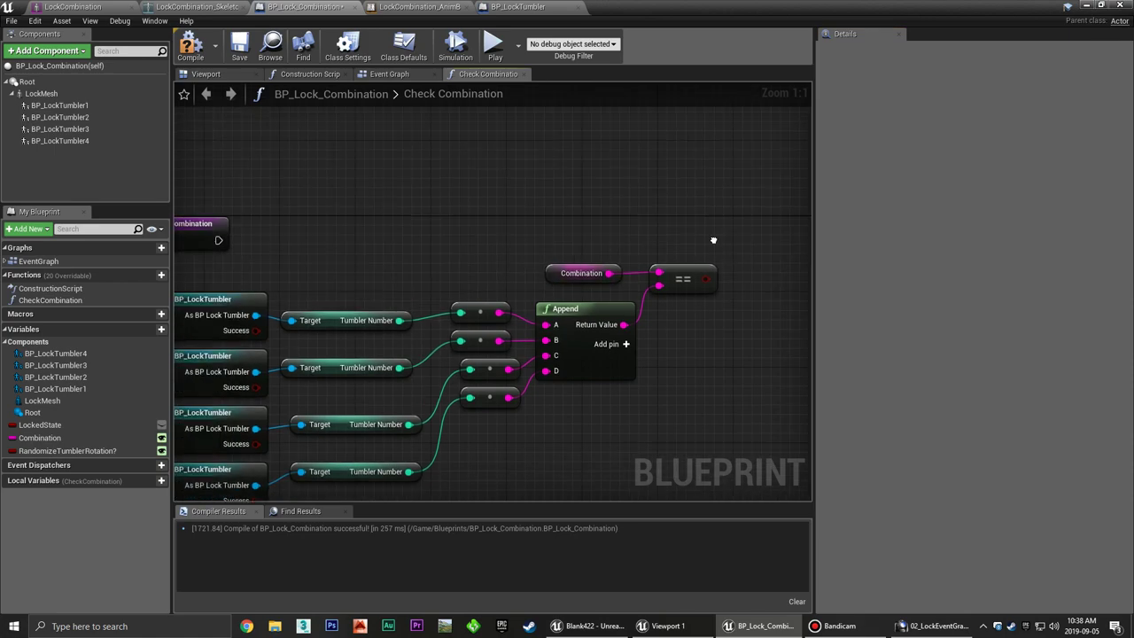
mouse_move(203, 227)
left_mouse_down()
mouse_move(216, 190)
mouse_move(372, 219)
mouse_move(482, 208)
left_mouse_up()
left_click(333, 220)
type("return")
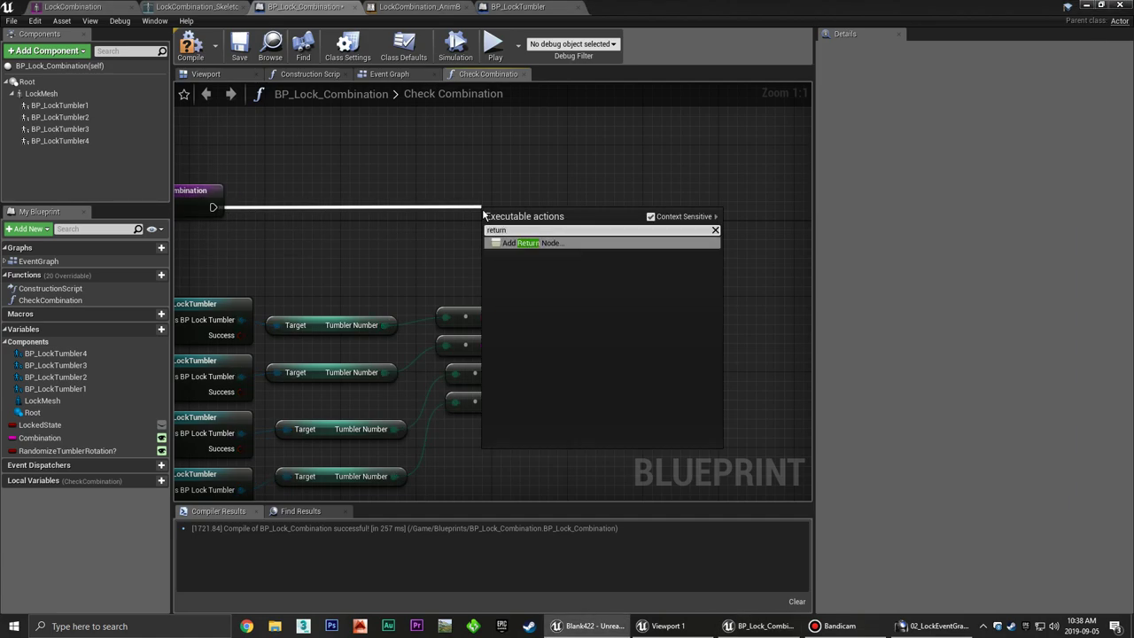
left_click(529, 243)
left_click_drag(525, 220, 766, 192)
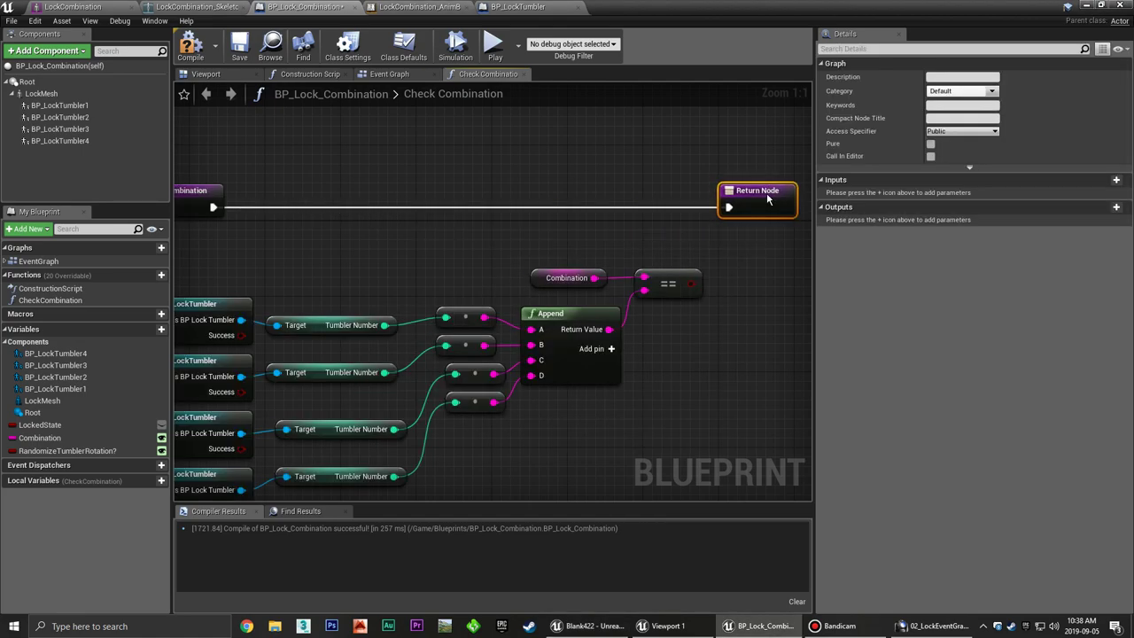
right_click_drag(777, 281, 598, 253)
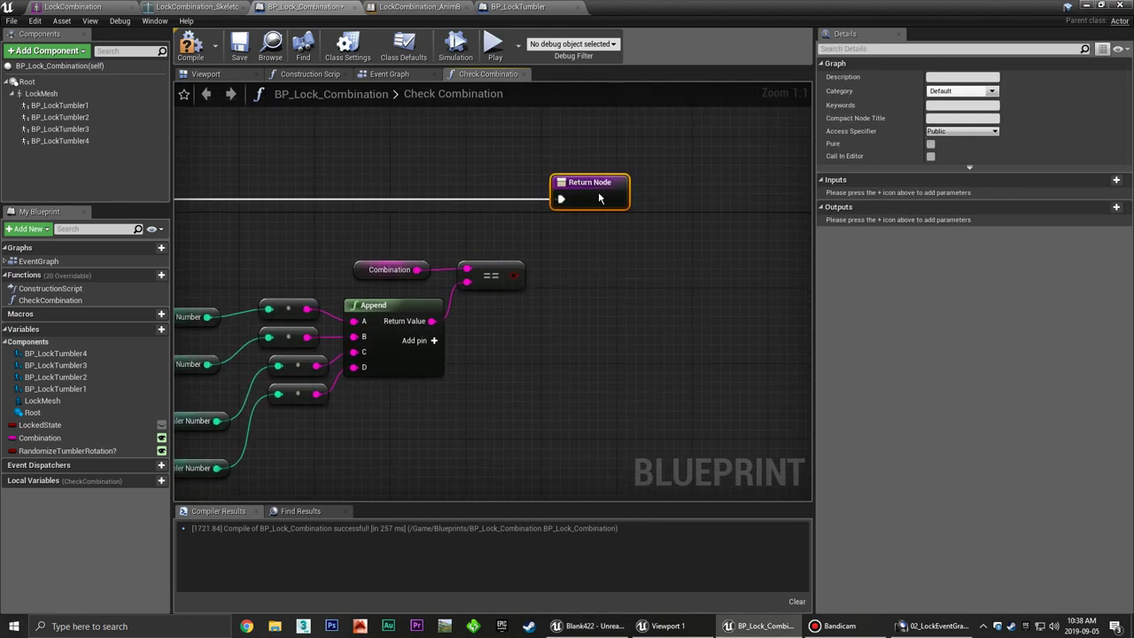
Add a Boolean output ComboMatch?, wire the == comparison into it, and compile.
left_click(1115, 207)
type("ComboMatch?")
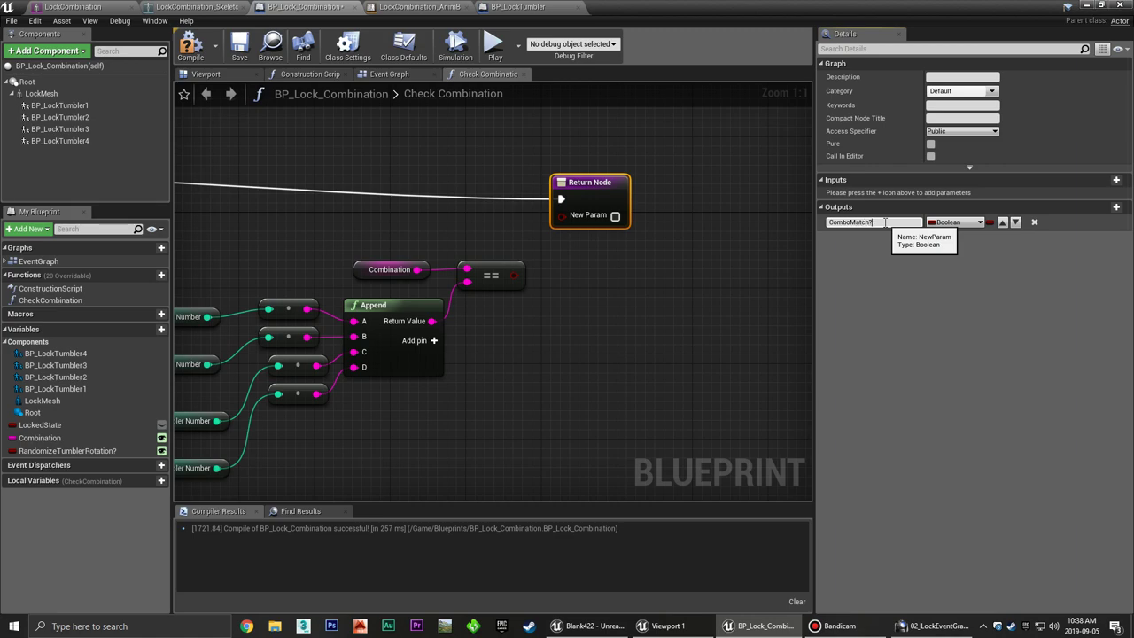
key("Return")
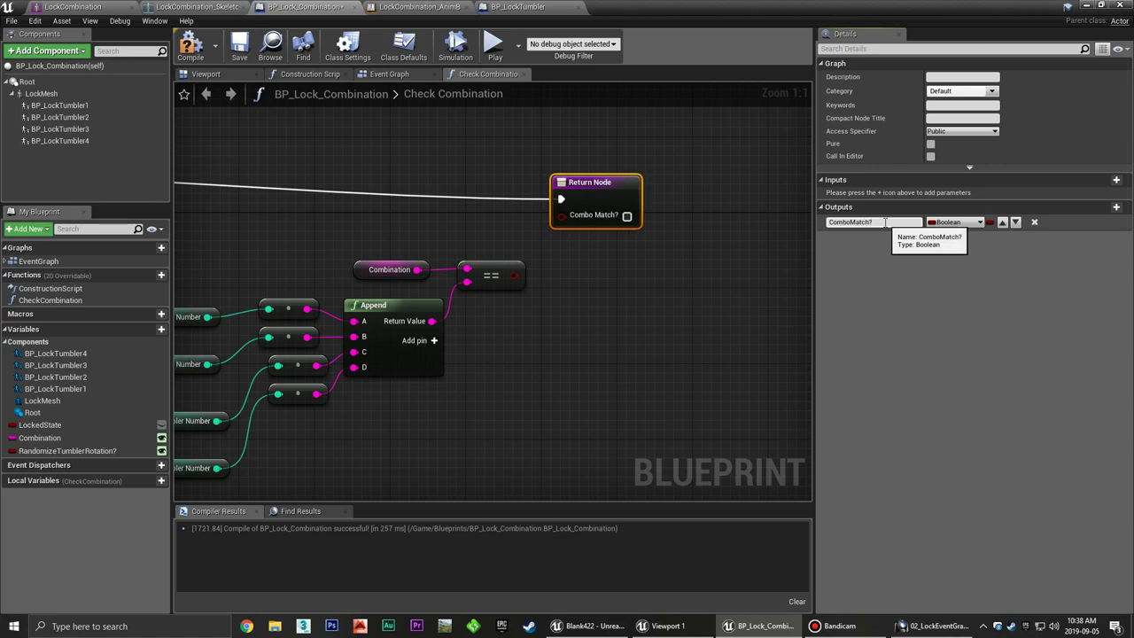
left_click(576, 262)
mouse_move(513, 276)
left_mouse_down()
mouse_move(544, 224)
mouse_move(566, 215)
mouse_move(587, 170)
left_mouse_up()
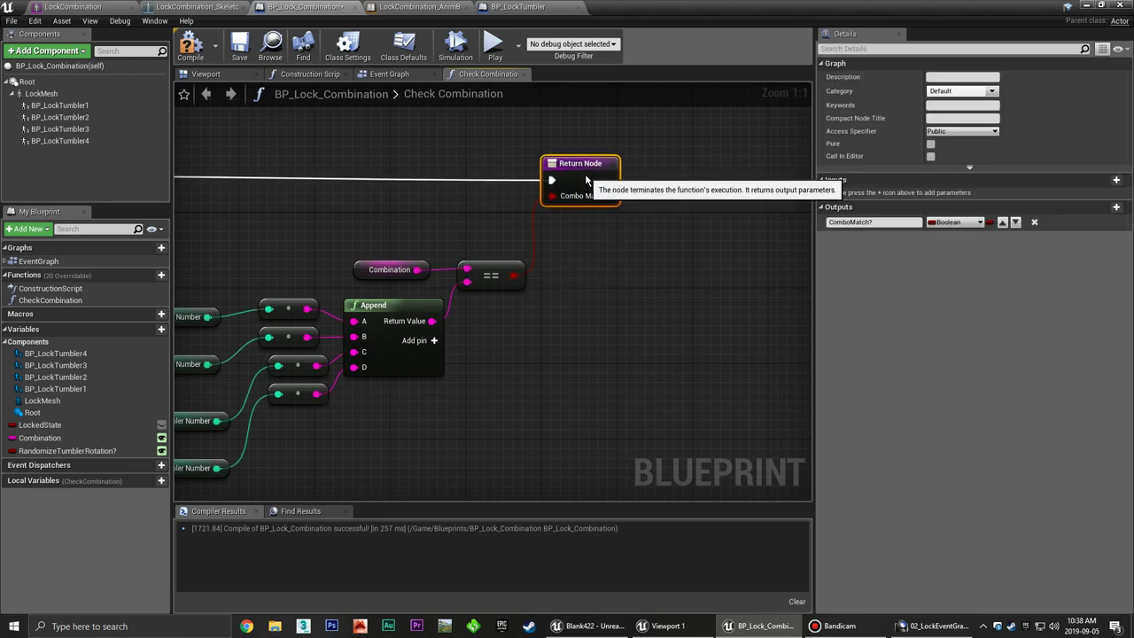
right_click_drag(582, 264, 647, 284)
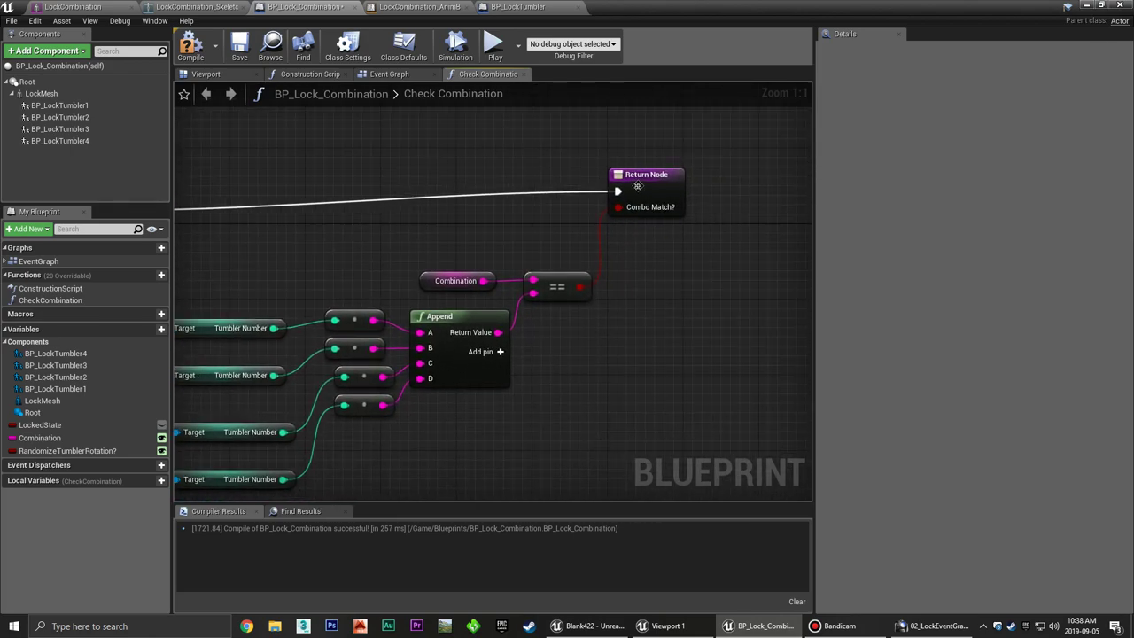
left_click(619, 297)
right_click_drag(619, 297, 714, 275)
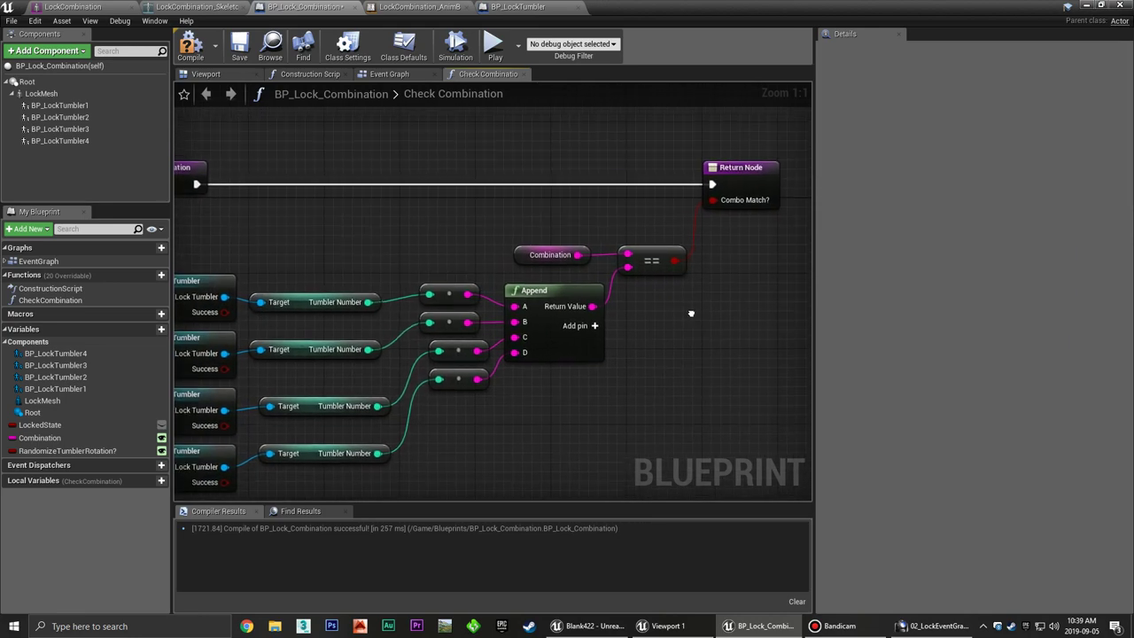
left_click(190, 44)
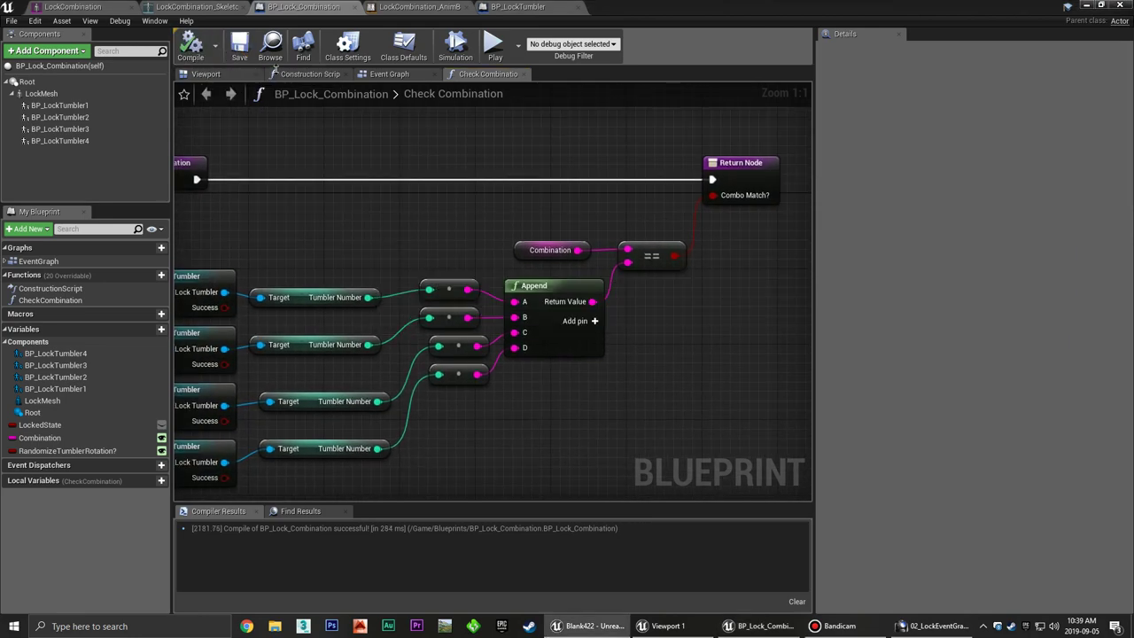
left_click(396, 72)
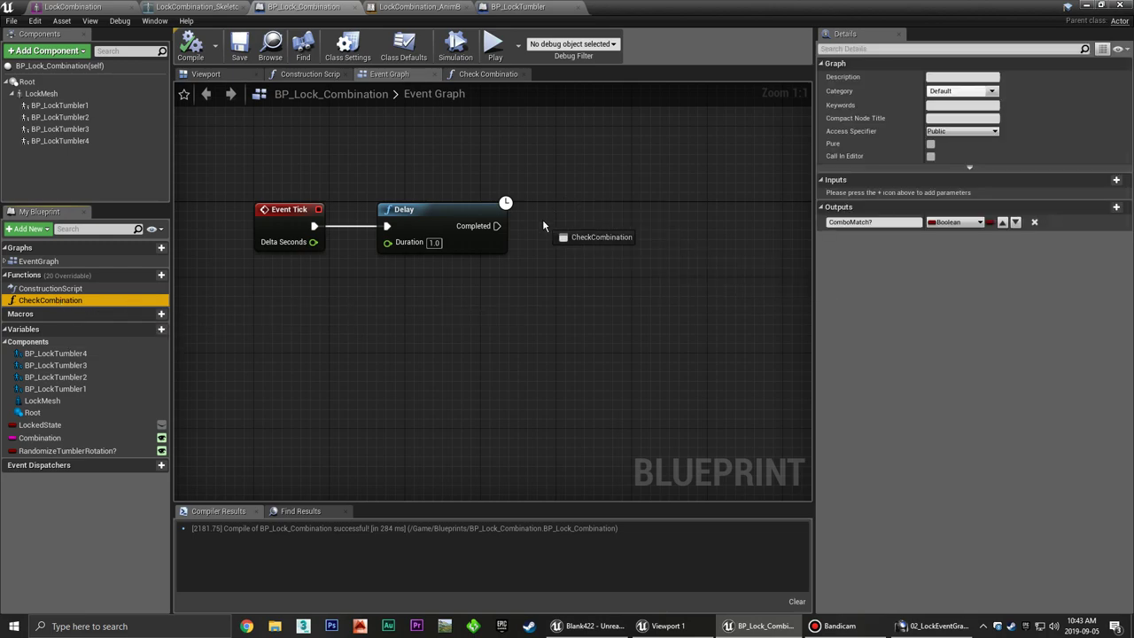
Call Check Combination after the Delay and branch on its Combo Match? result.
left_click_drag(543, 222, 535, 211)
left_click(602, 214)
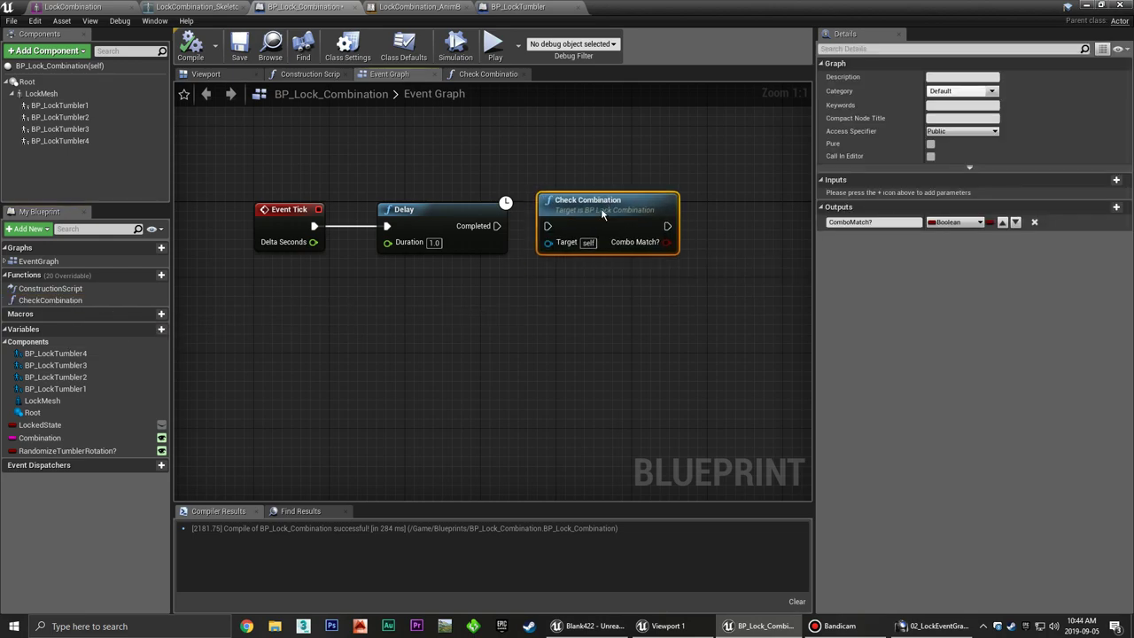
left_click_drag(496, 226, 549, 226)
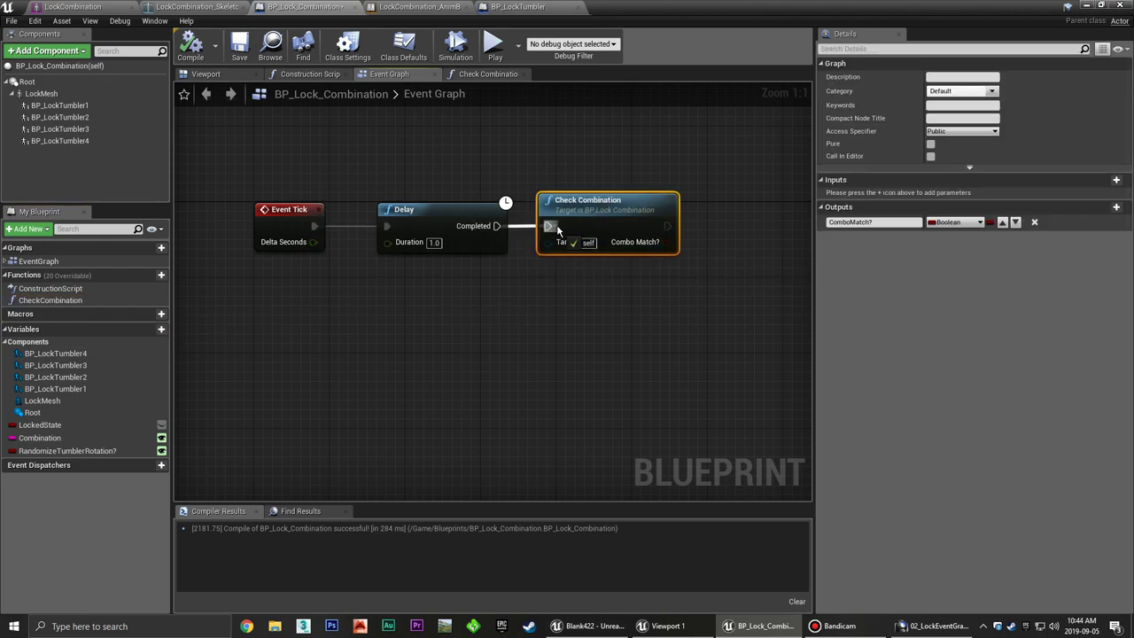
right_click_drag(679, 309, 498, 306)
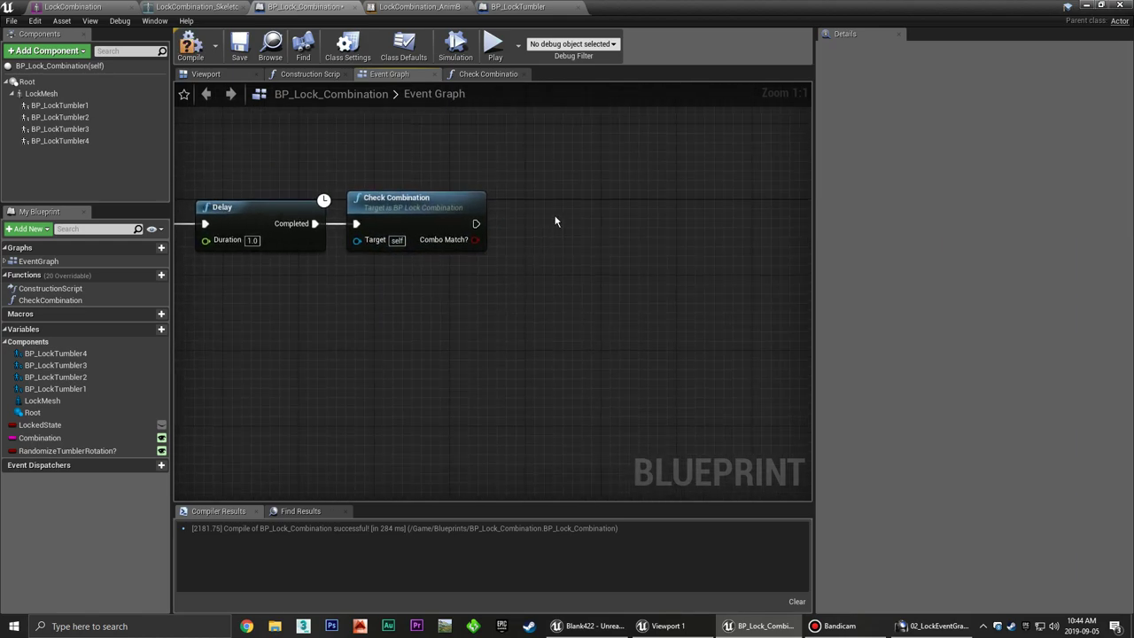
left_click(554, 216)
mouse_move(479, 245)
left_mouse_down()
mouse_move(567, 254)
mouse_move(568, 213)
left_mouse_up()
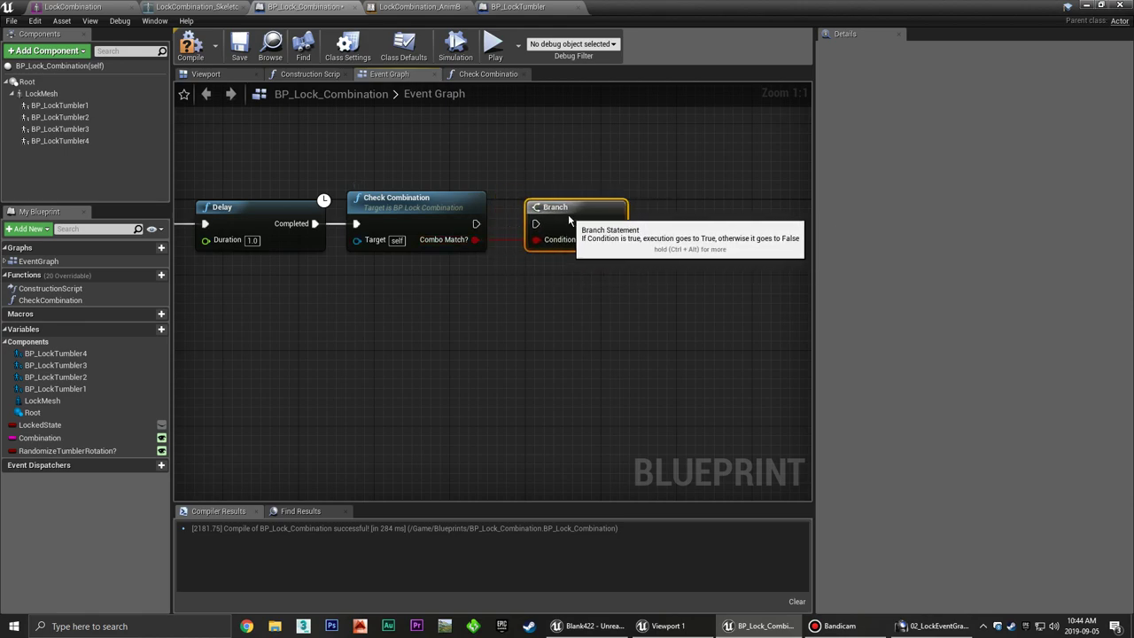
left_click_drag(480, 222, 549, 231)
mouse_move(556, 284)
right_mouse_down()
mouse_move(434, 289)
mouse_move(496, 299)
right_mouse_up()
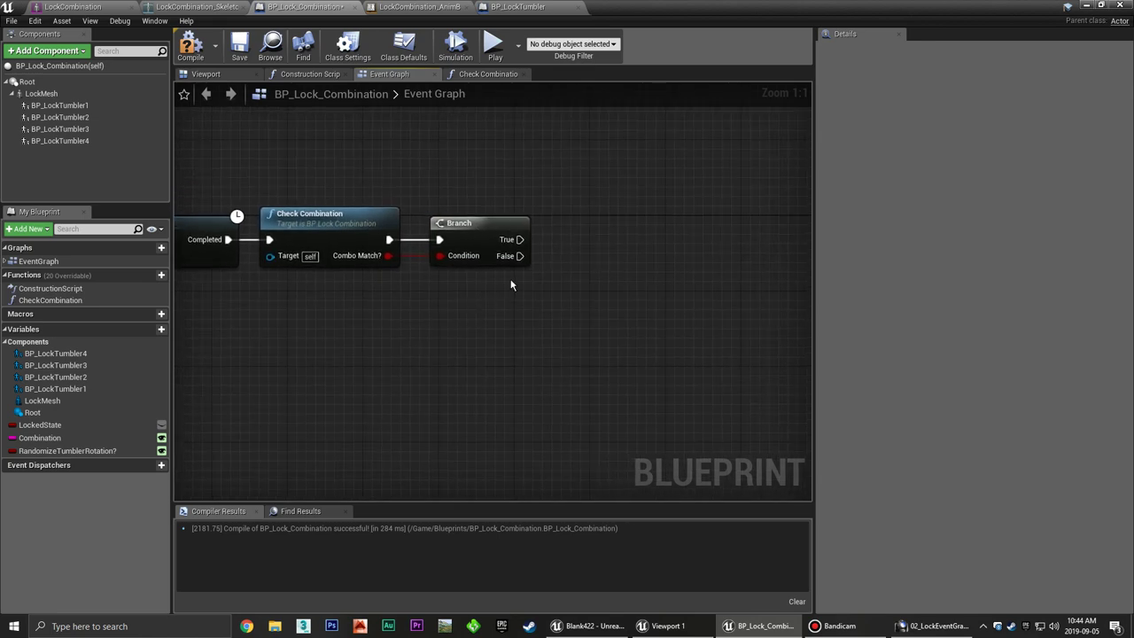
Add a Do Once node on the Branch's True output.
left_click_drag(520, 239, 578, 244)
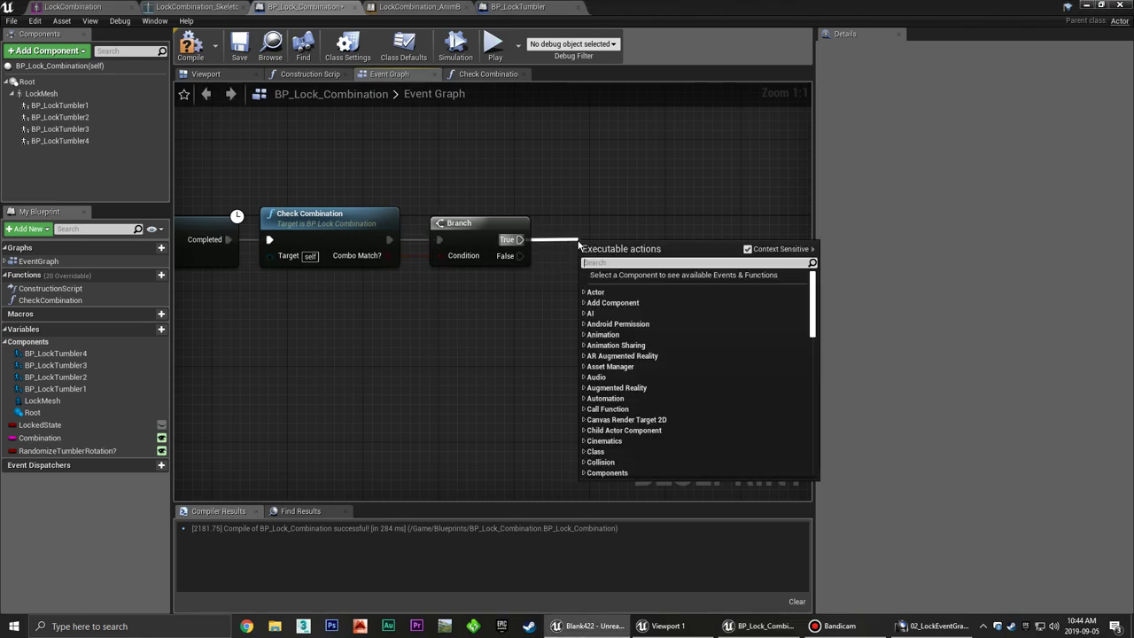
type("do")
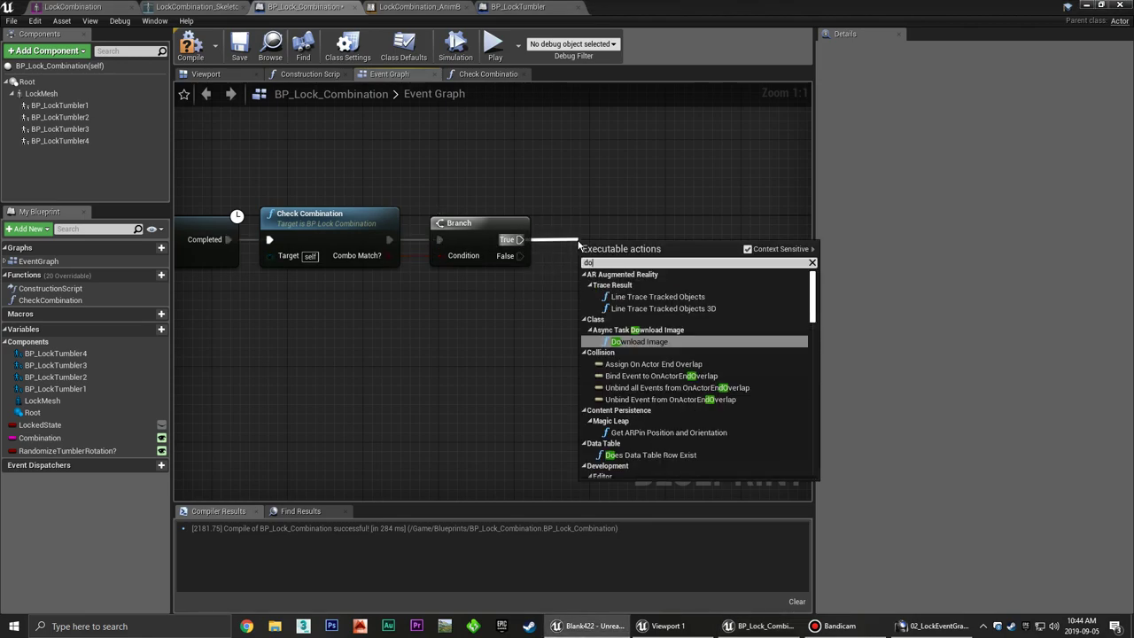
key("BackSpace")
key("BackSpace")
left_click(545, 213)
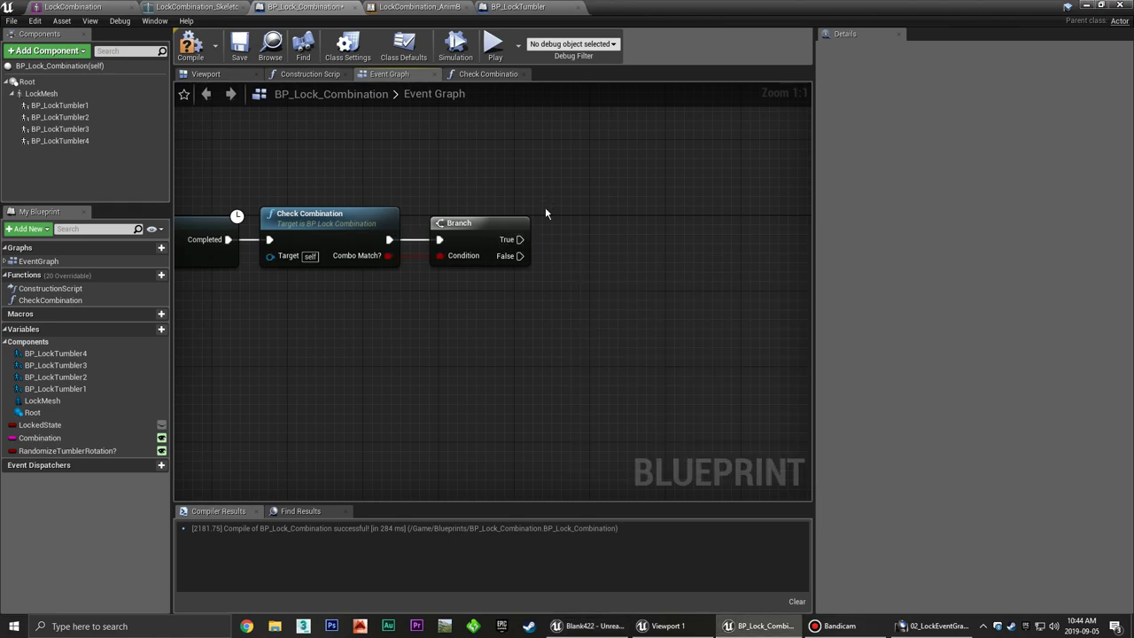
left_click_drag(519, 239, 565, 234)
type("once")
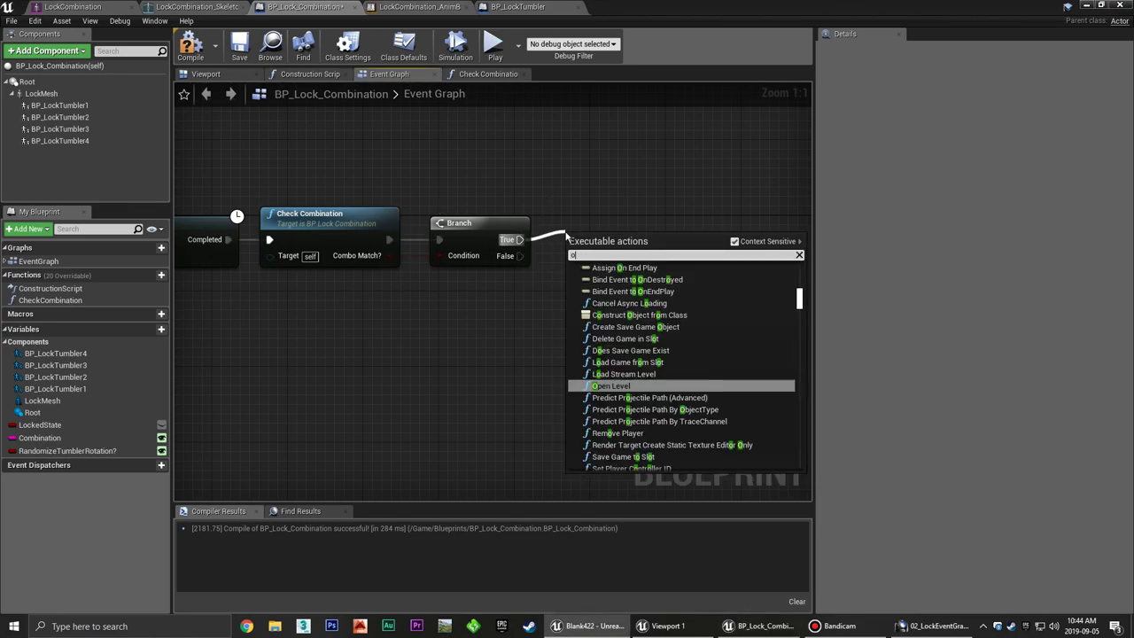
left_click(631, 327)
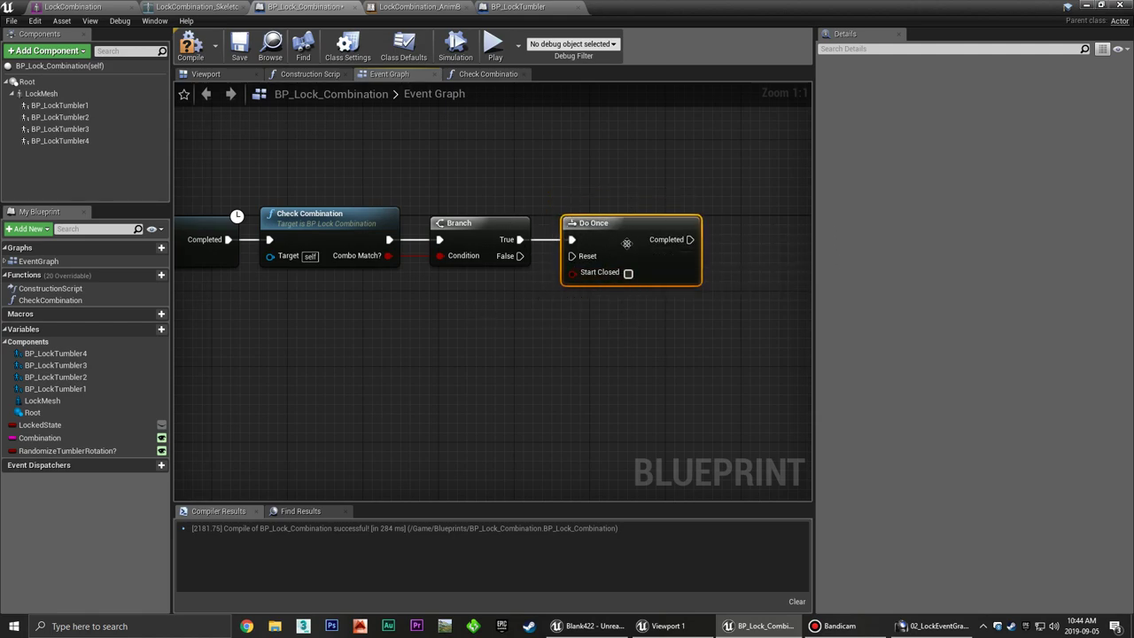
Set LockedState to false after Do Once completes.
right_click_drag(627, 243, 438, 334)
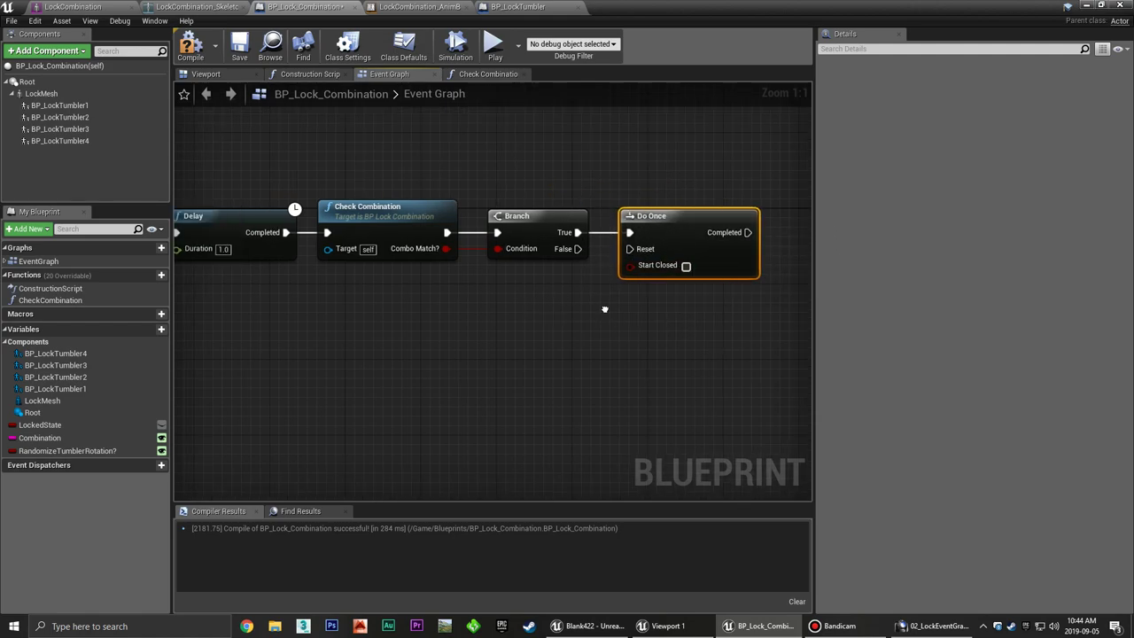
left_click(474, 344)
right_click_drag(474, 344, 418, 332)
mouse_move(39, 424)
left_mouse_down()
mouse_move(588, 287)
mouse_move(576, 257)
mouse_move(639, 247)
left_mouse_up()
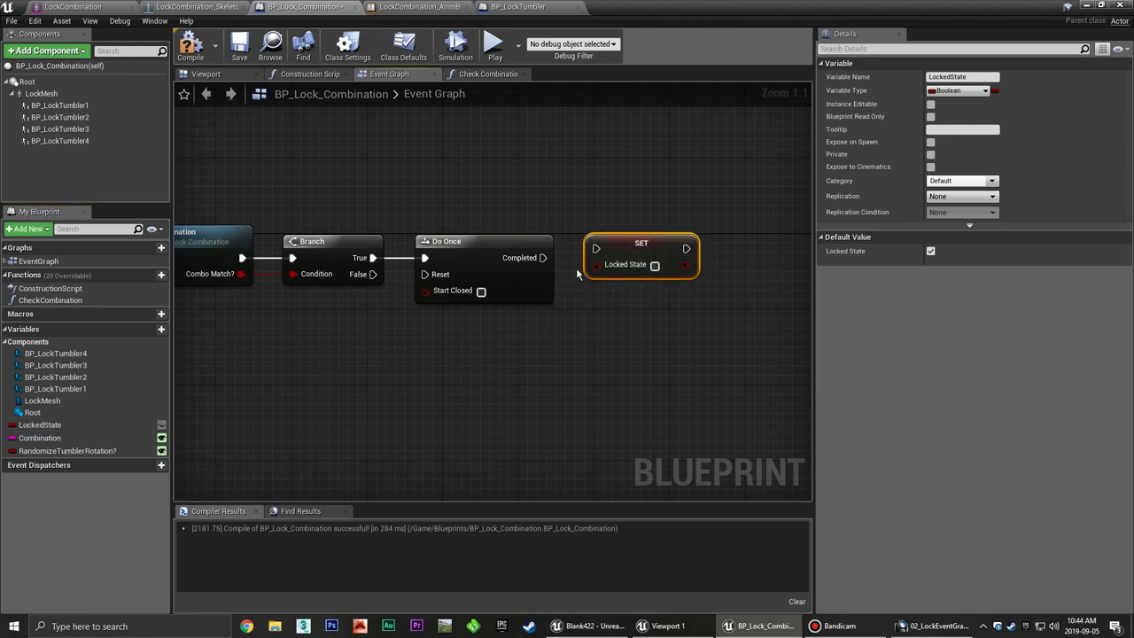
left_click_drag(542, 257, 619, 250)
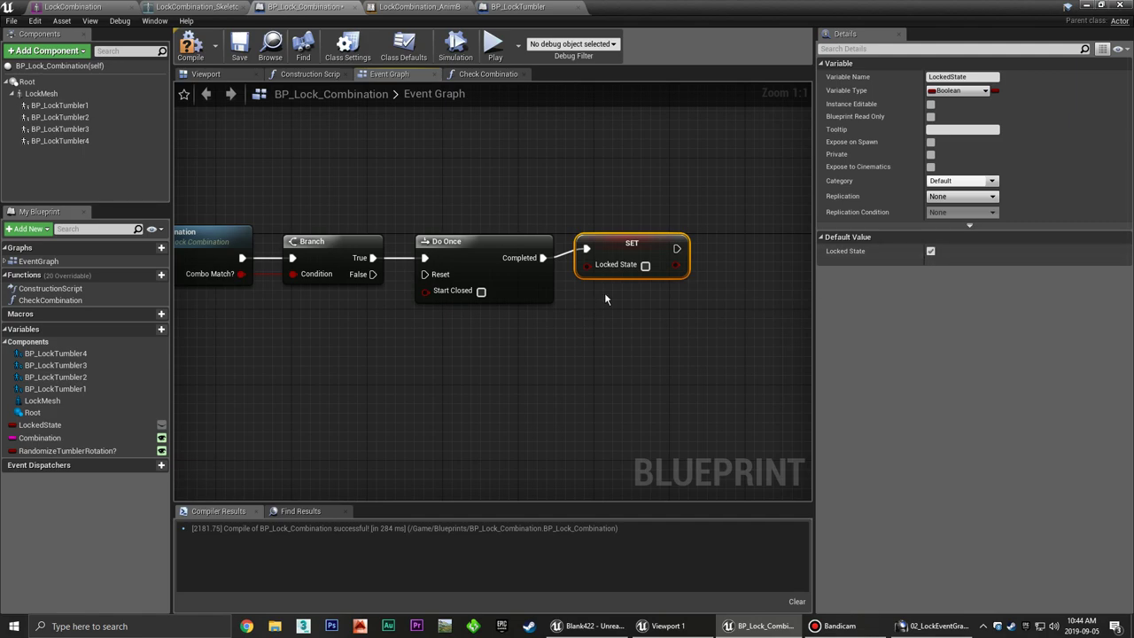
right_click_drag(604, 292, 538, 304)
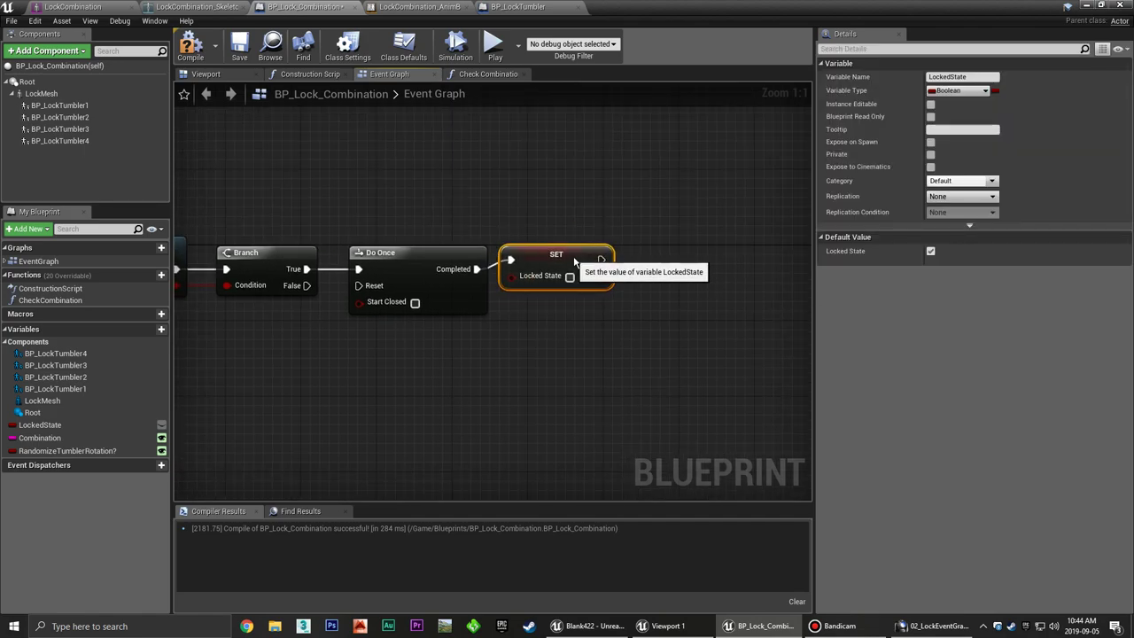
left_click(647, 258)
right_click_drag(648, 257, 602, 251)
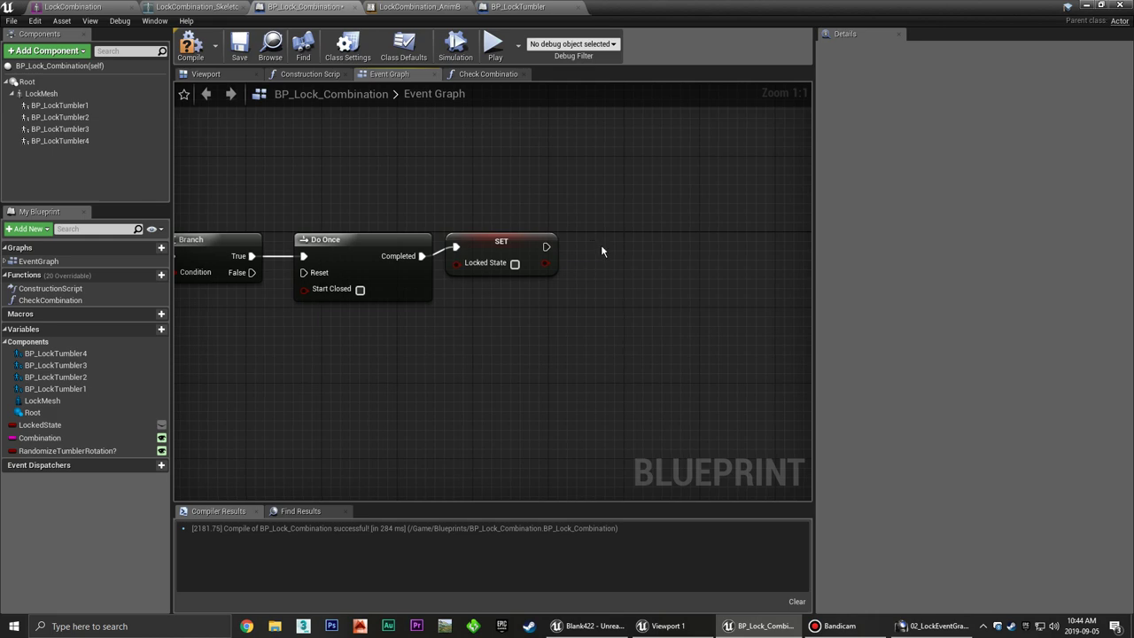
Add a 1.5-second Delay after the LockedState setter.
left_click_drag(549, 253, 592, 254)
type("delay")
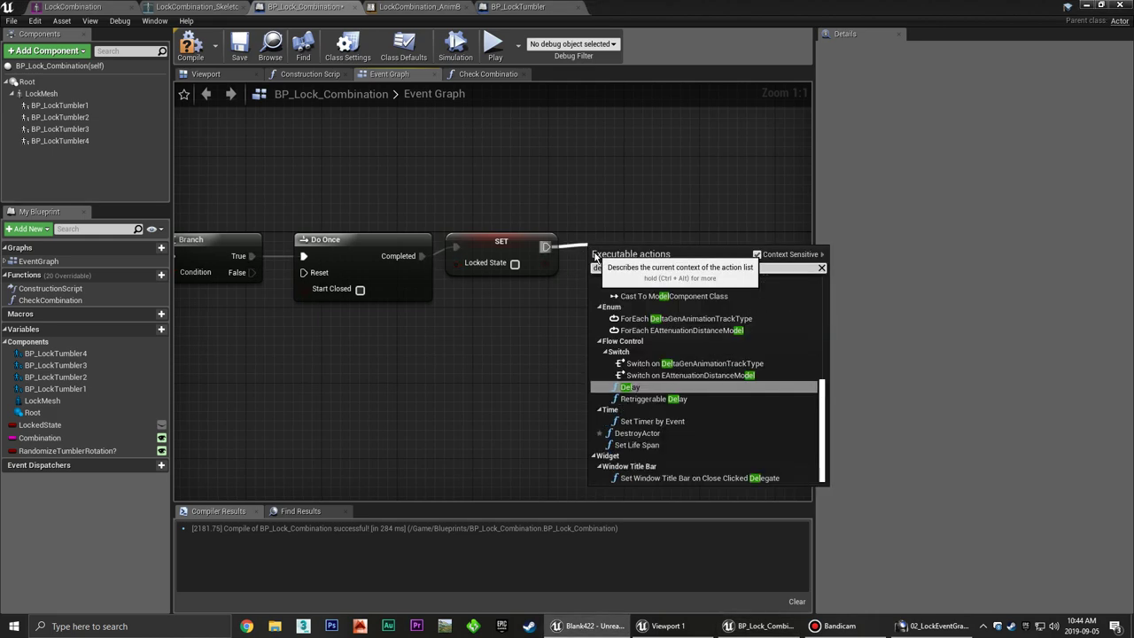
left_click(640, 354)
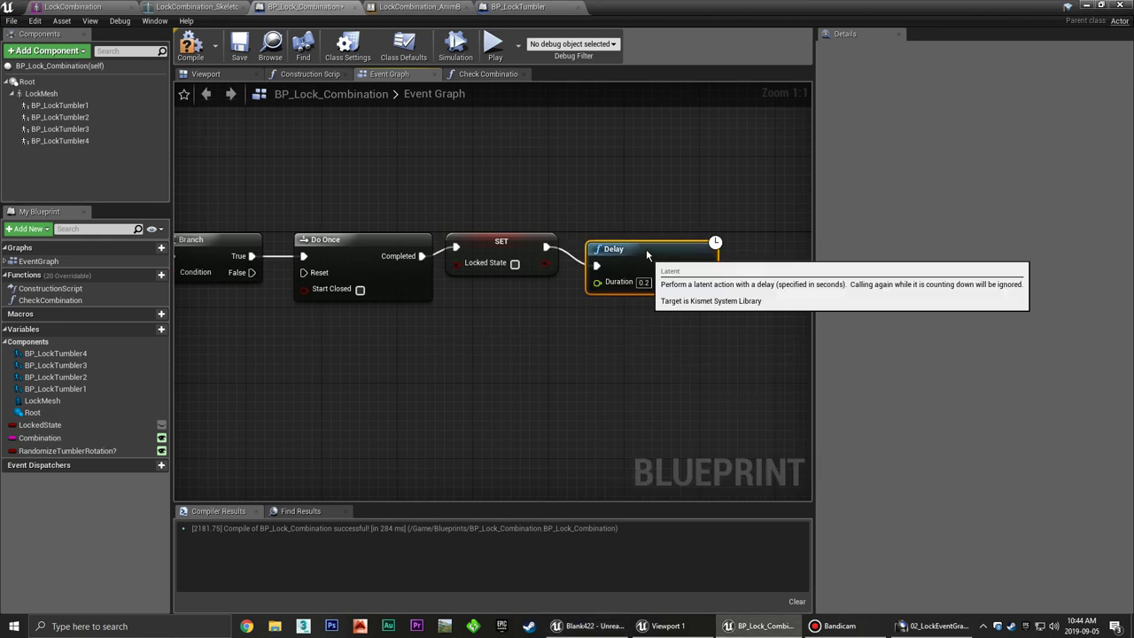
left_click_drag(645, 240, 644, 230)
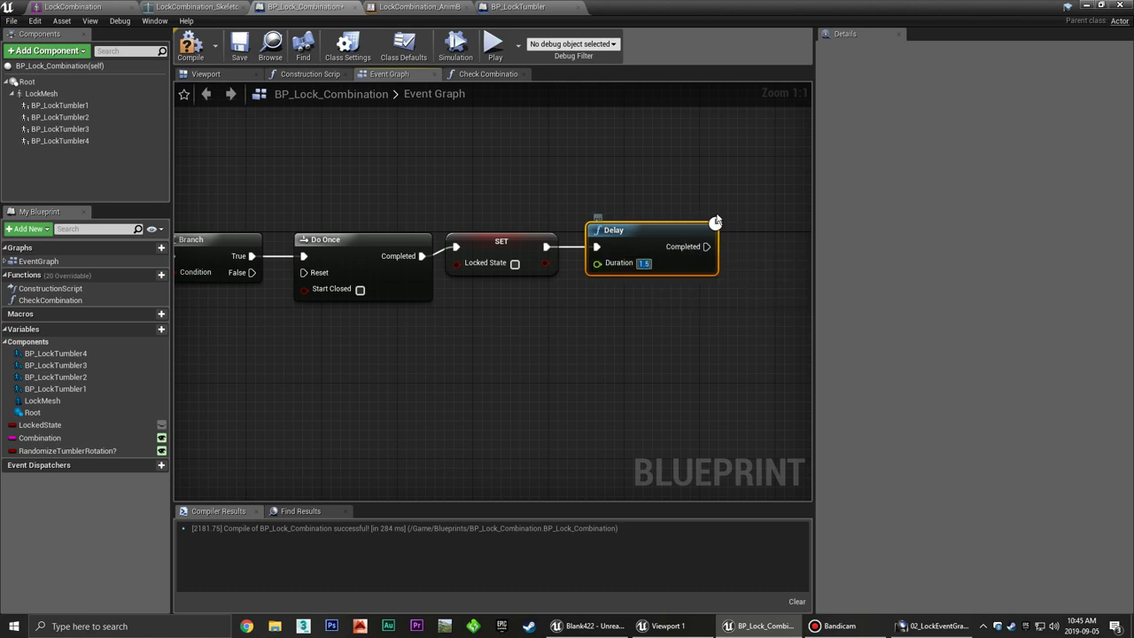
right_click_drag(651, 298, 560, 305)
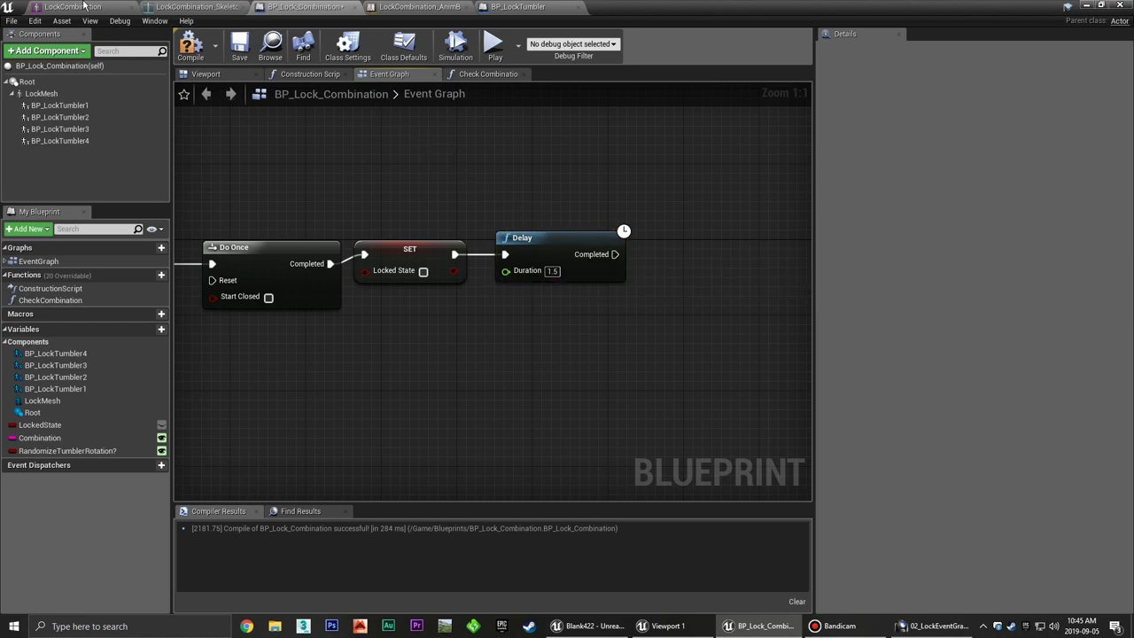
Preview the LockCombination_unlock animation, scrubbing and replaying it.
left_click(85, 7)
left_click(1026, 45)
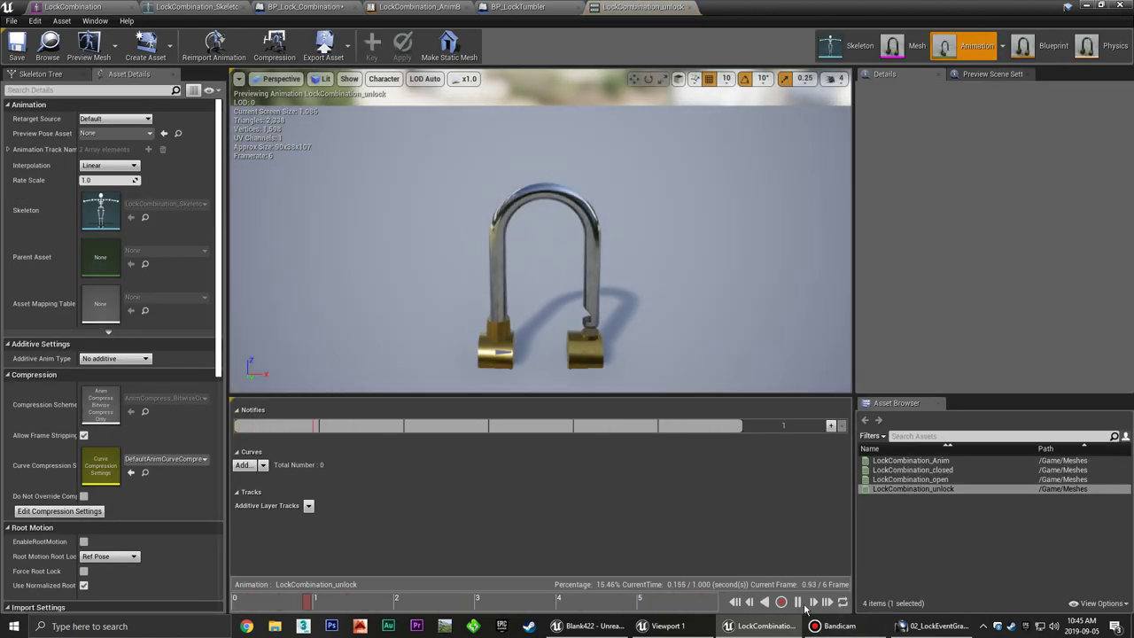
left_click(944, 489)
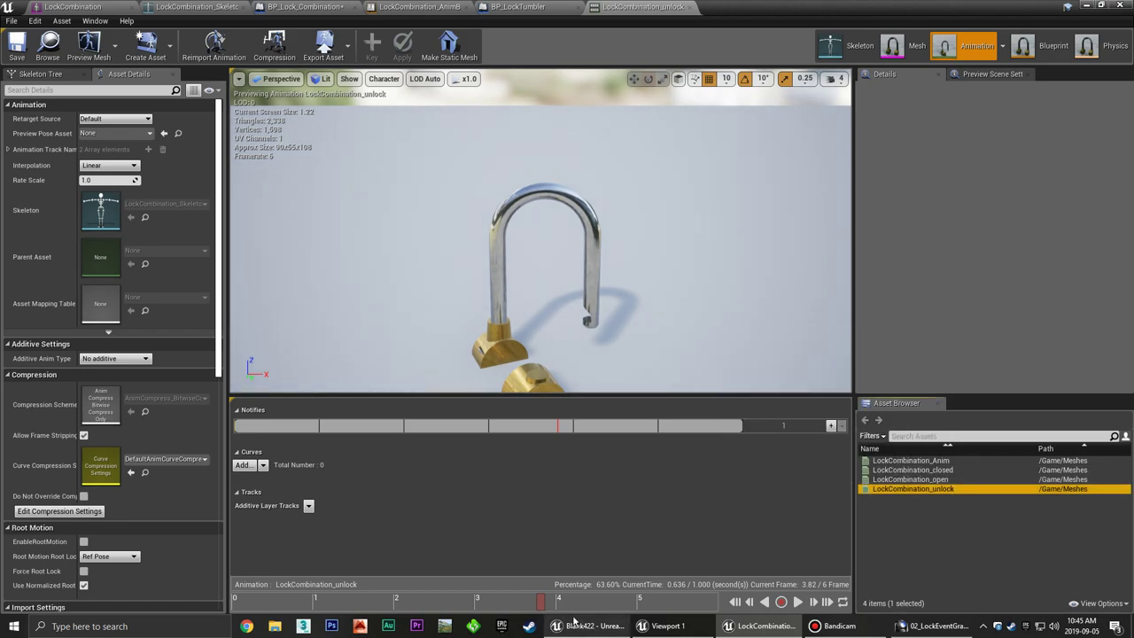
mouse_move(540, 602)
left_mouse_down()
mouse_move(371, 602)
mouse_move(716, 602)
left_mouse_up()
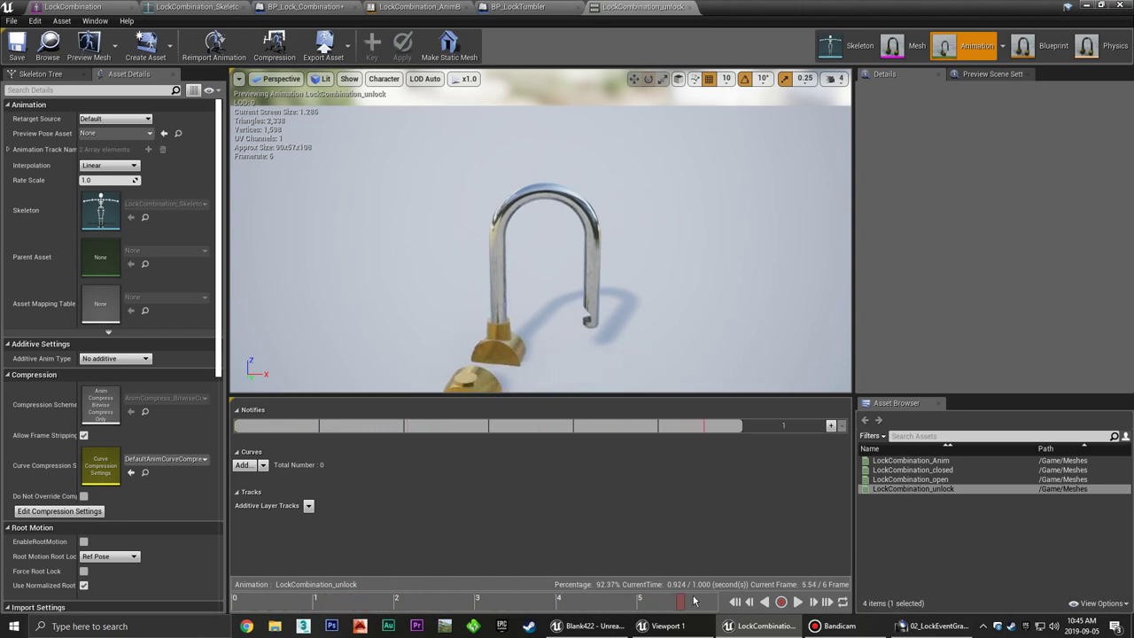
left_click(731, 603)
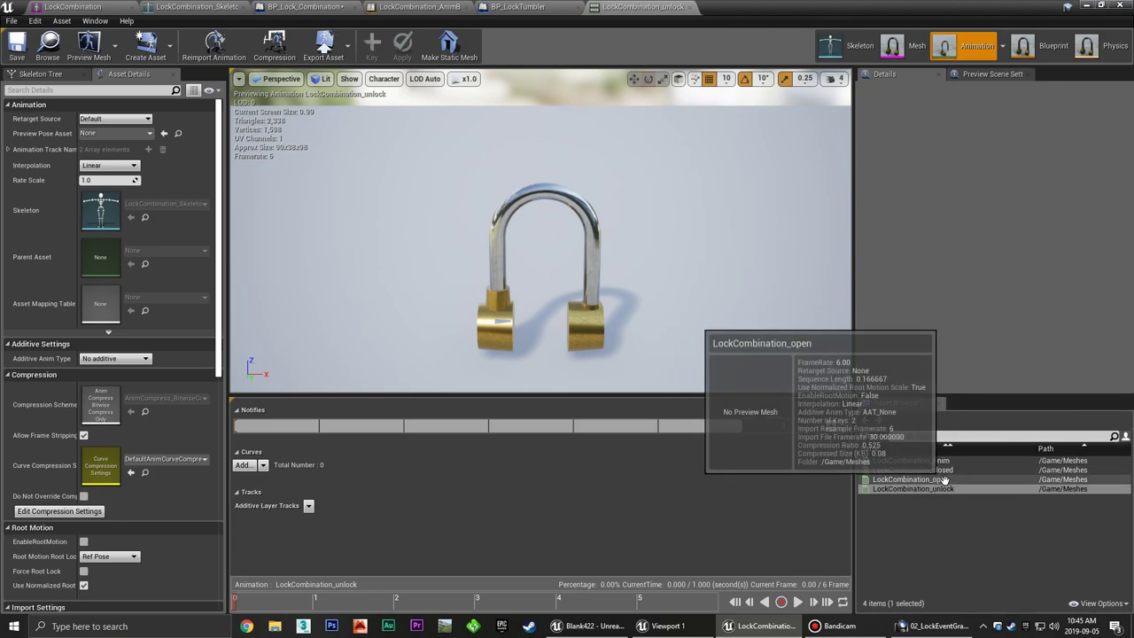
Preview the LockCombination_open animation, then close it.
left_click(944, 479)
double_click(944, 479)
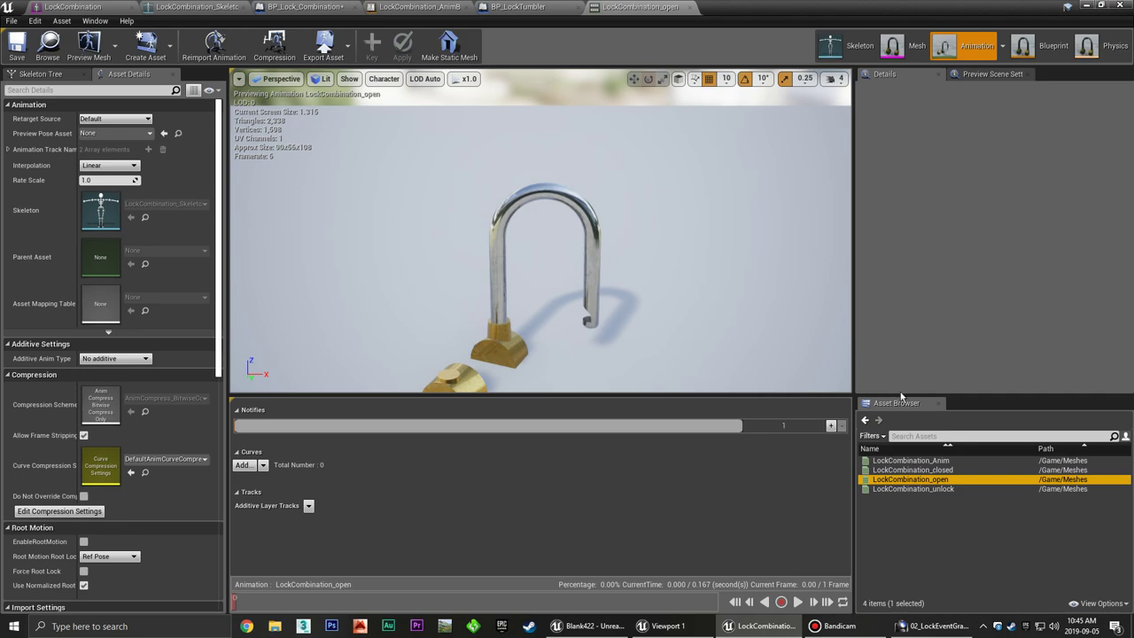
left_click(689, 7)
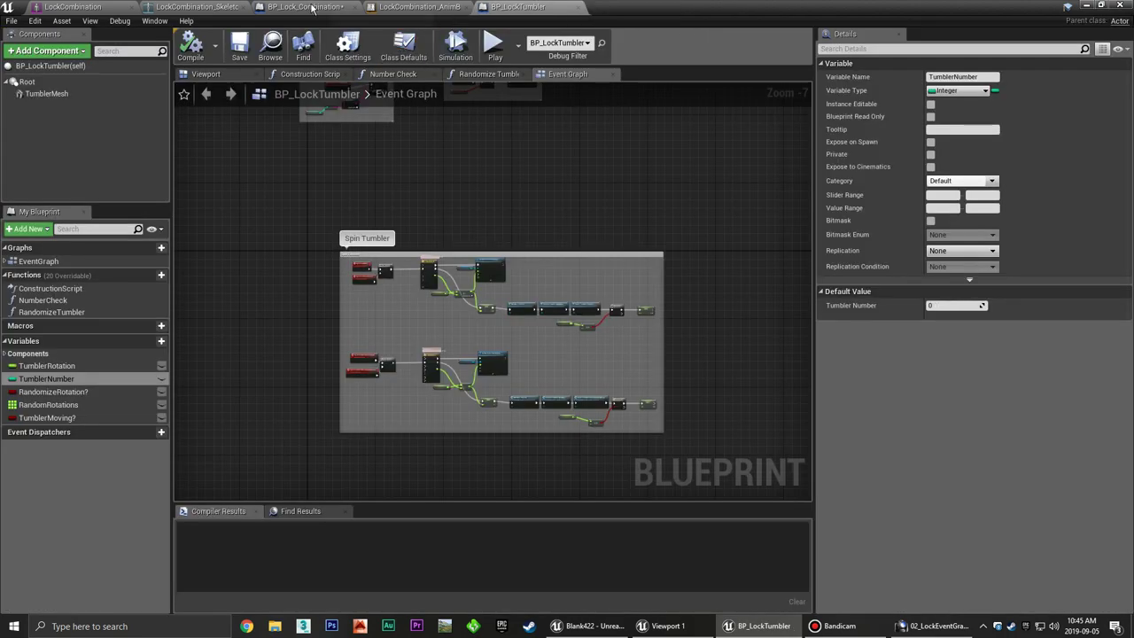
Place a Lock Mesh reference node below the Delay in BP_Lock_Combination's Event Graph.
left_click(300, 7)
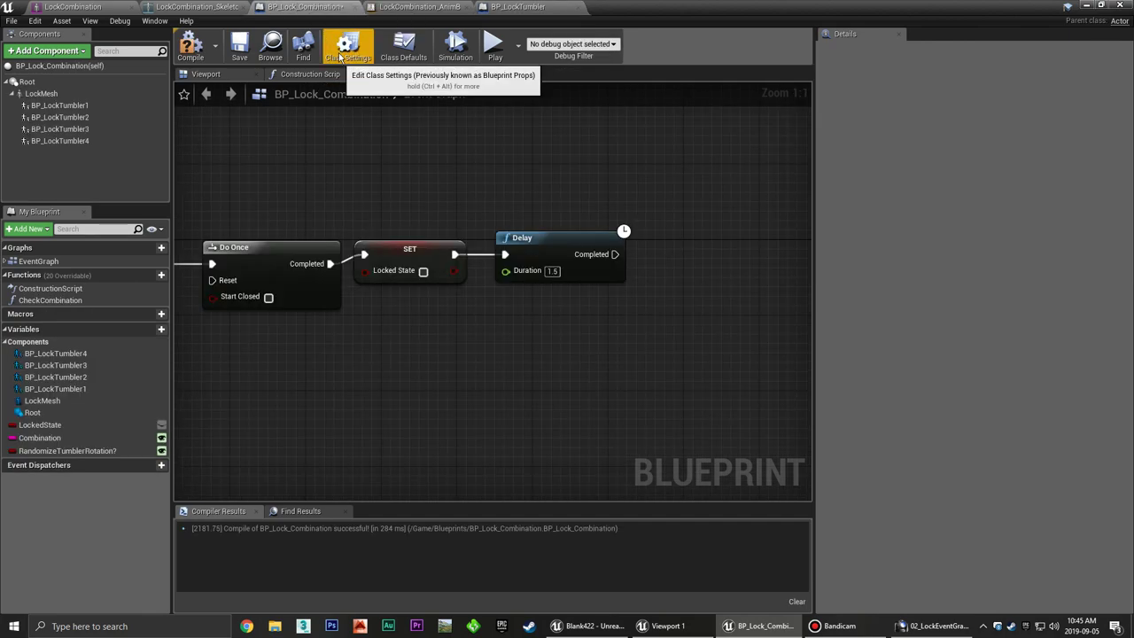
right_click_drag(554, 204, 545, 208)
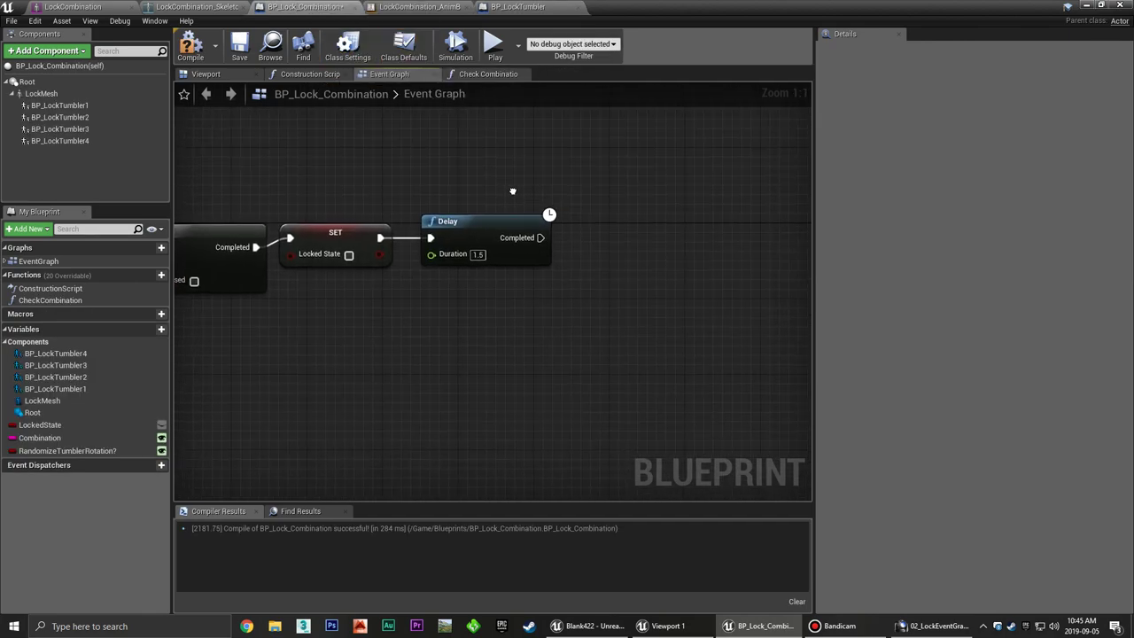
mouse_move(597, 237)
right_mouse_down()
mouse_move(563, 244)
mouse_move(624, 245)
right_mouse_up()
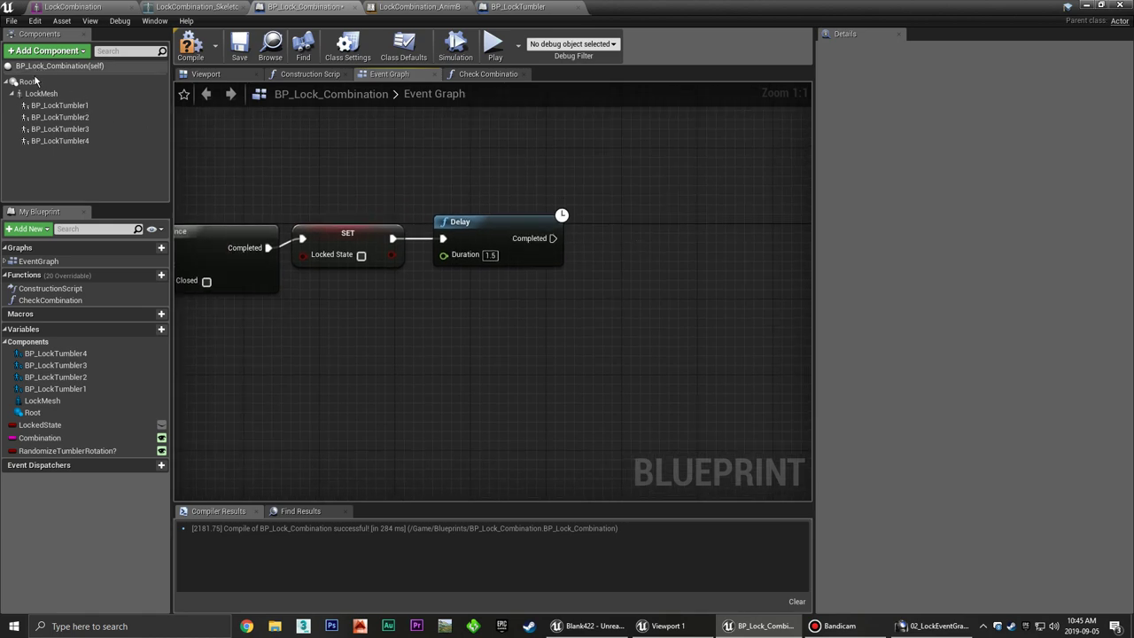
left_click_drag(41, 93, 306, 165)
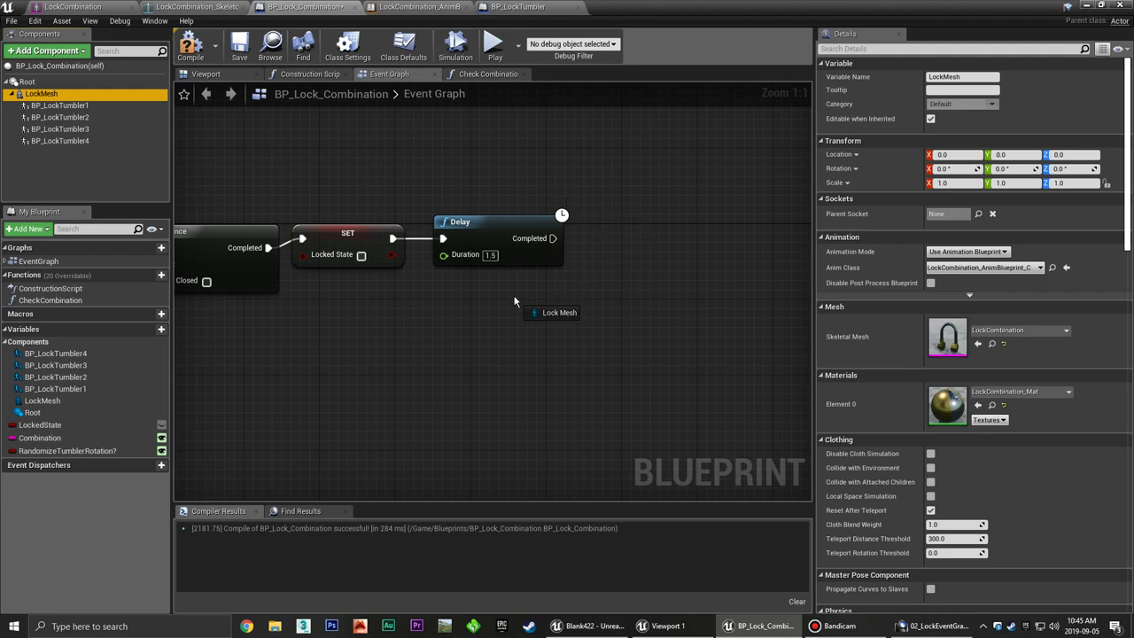
left_click_drag(574, 267, 521, 302)
right_click_drag(550, 301, 512, 317)
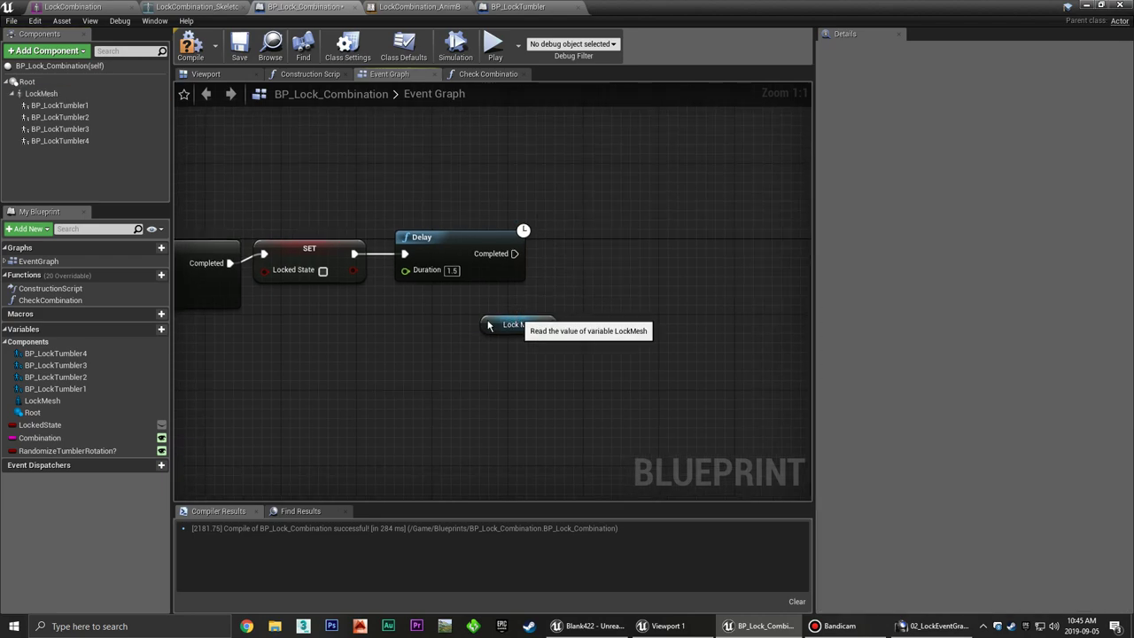
left_click_drag(523, 319, 494, 319)
left_click(584, 283)
right_click_drag(554, 306, 573, 294)
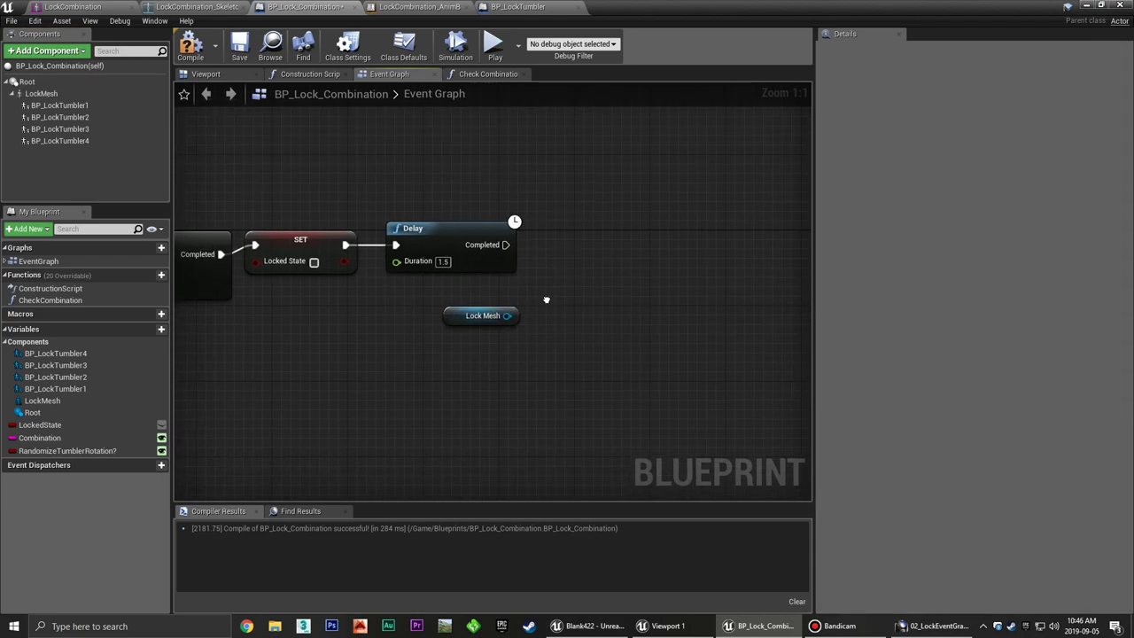
left_click(40, 93)
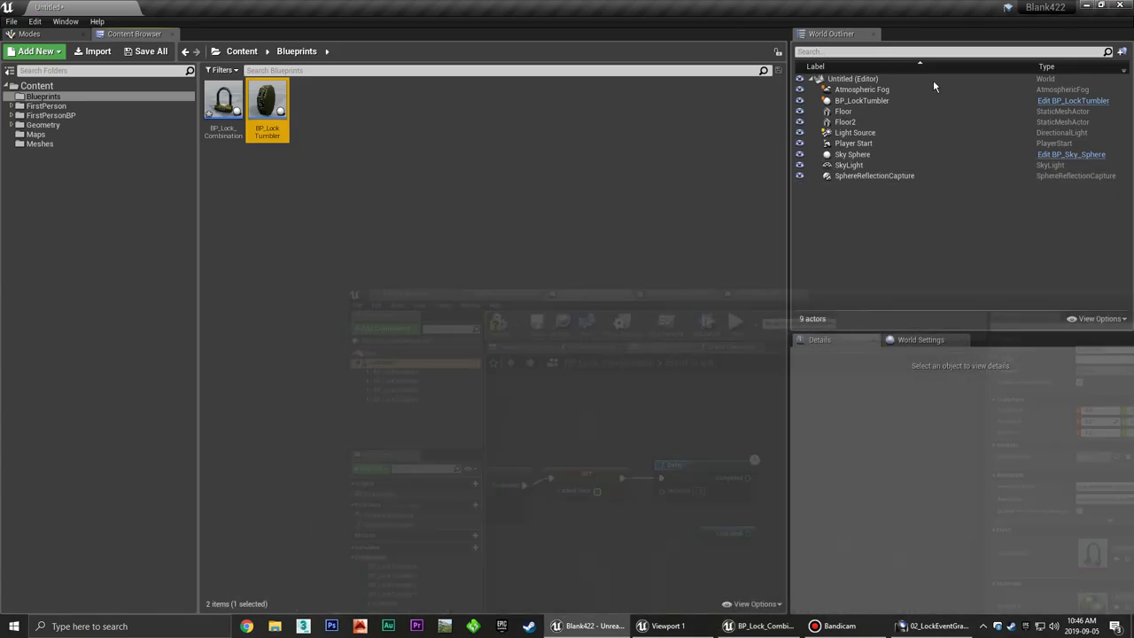
left_click(1086, 5)
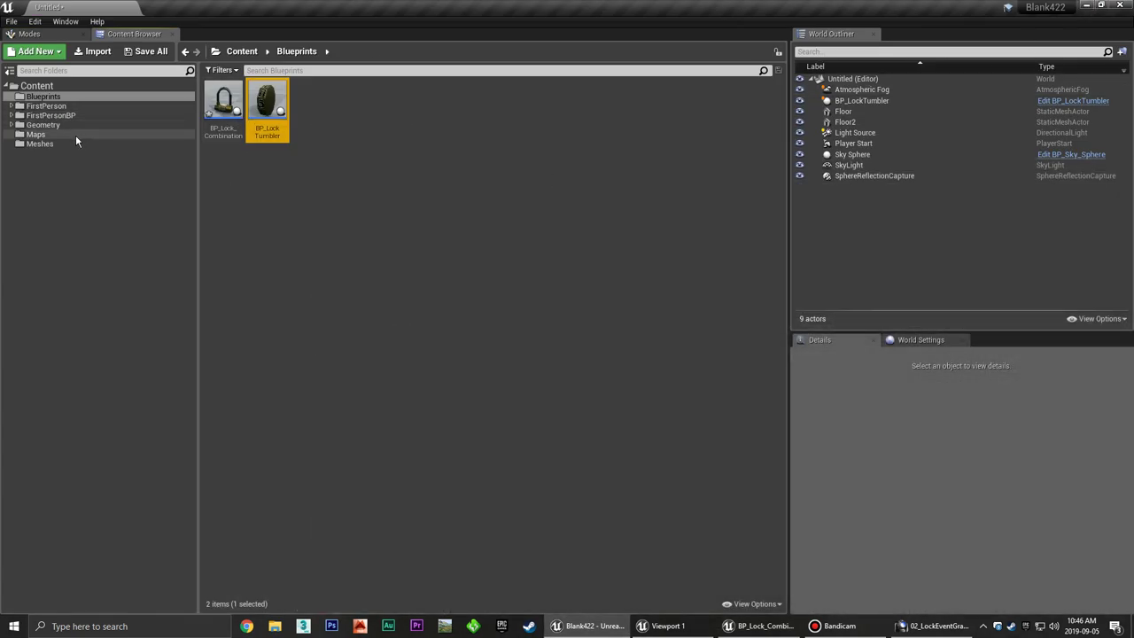
Open LockCombination_PhysicsAsset from the Meshes folder, simulate it, then close it.
left_click(49, 144)
left_click(443, 185)
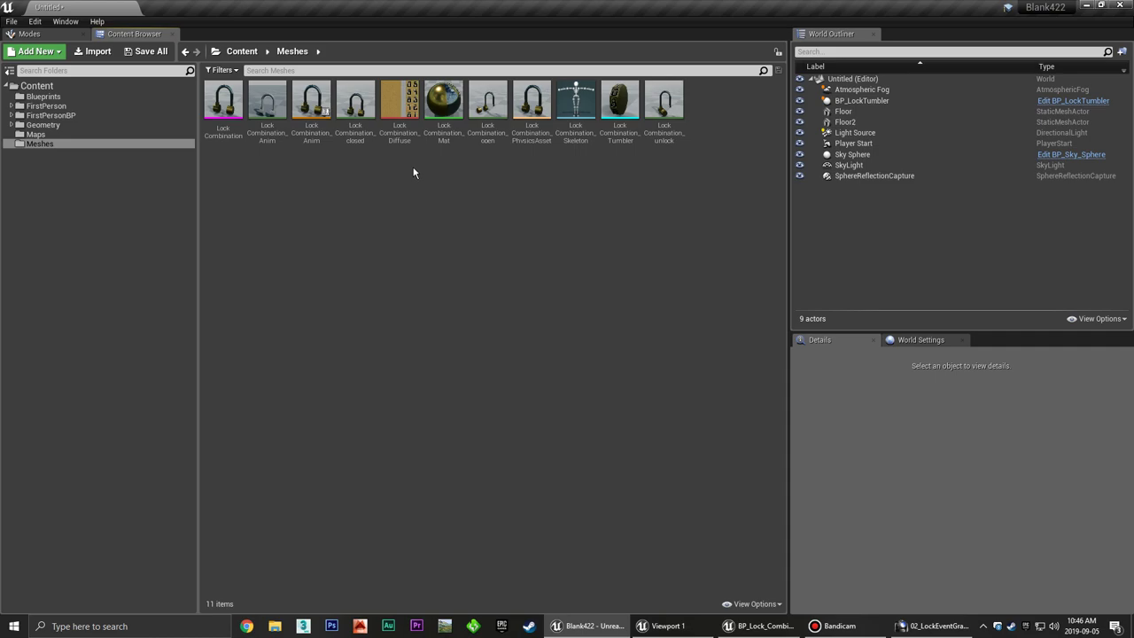
double_click(532, 100)
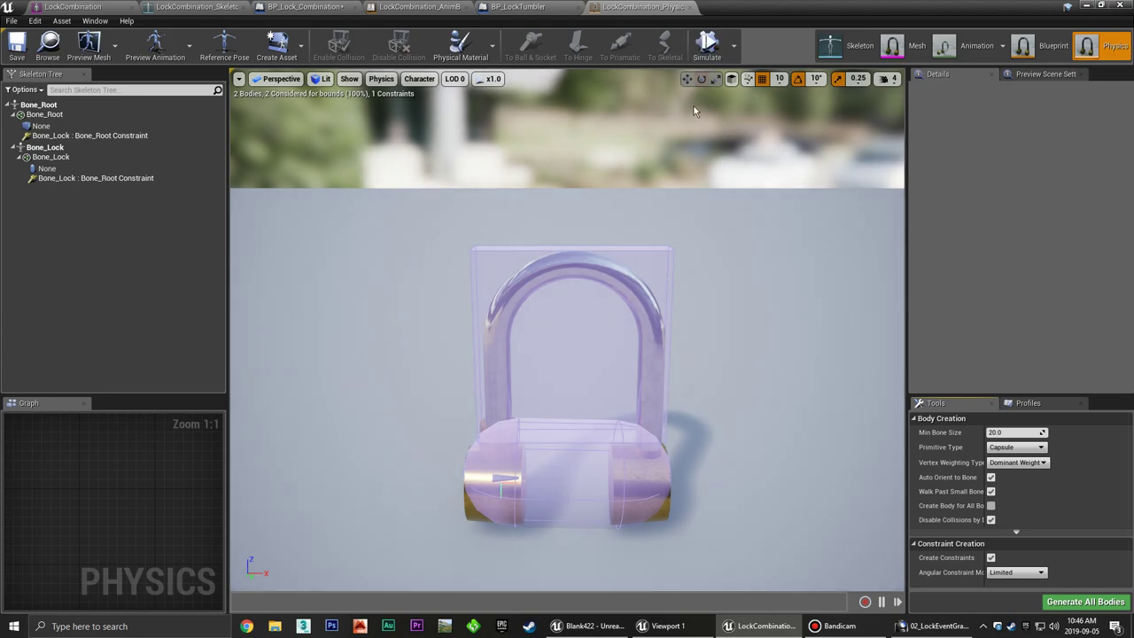
left_click(714, 49)
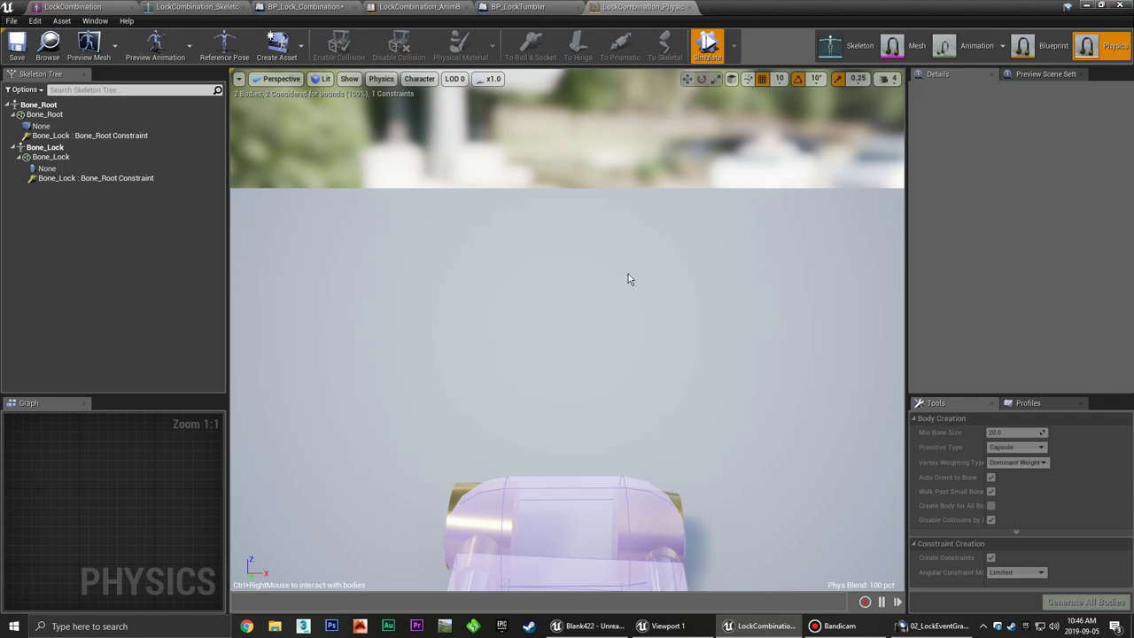
left_click(689, 9)
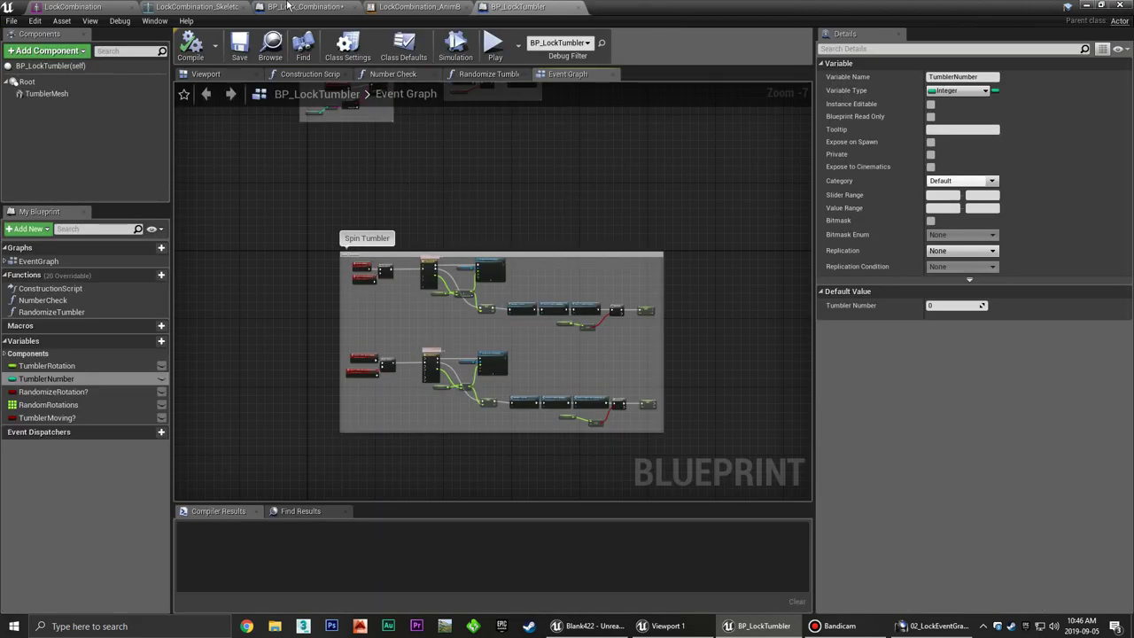
Switch LockMesh's collision preset to Custom in BP_Lock_Combination.
left_click(288, 6)
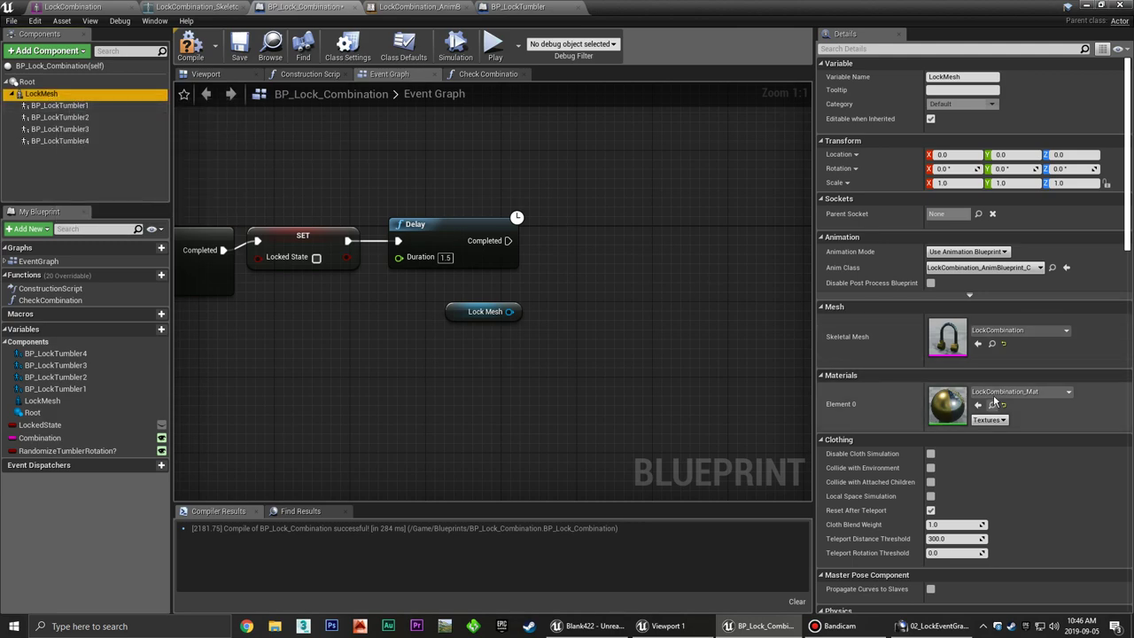
scroll(993, 402, "down", 2)
scroll(997, 394, "down", 2)
scroll(999, 390, "down", 2)
scroll(1003, 382, "down", 2)
scroll(1005, 383, "down", 3)
scroll(1005, 383, "down", 2)
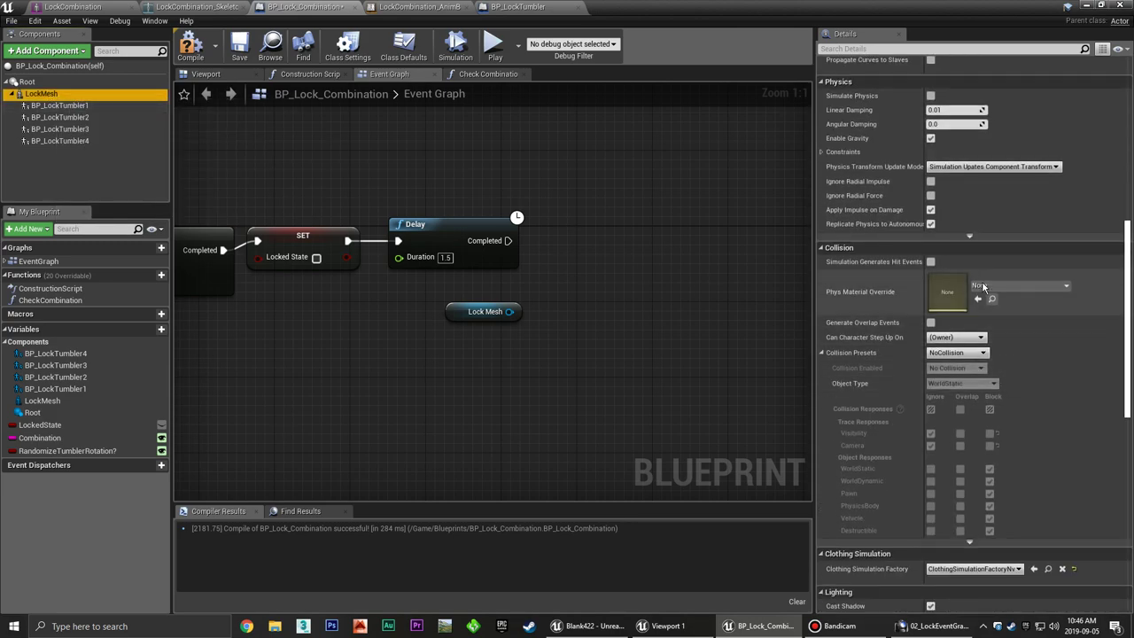
left_click(983, 353)
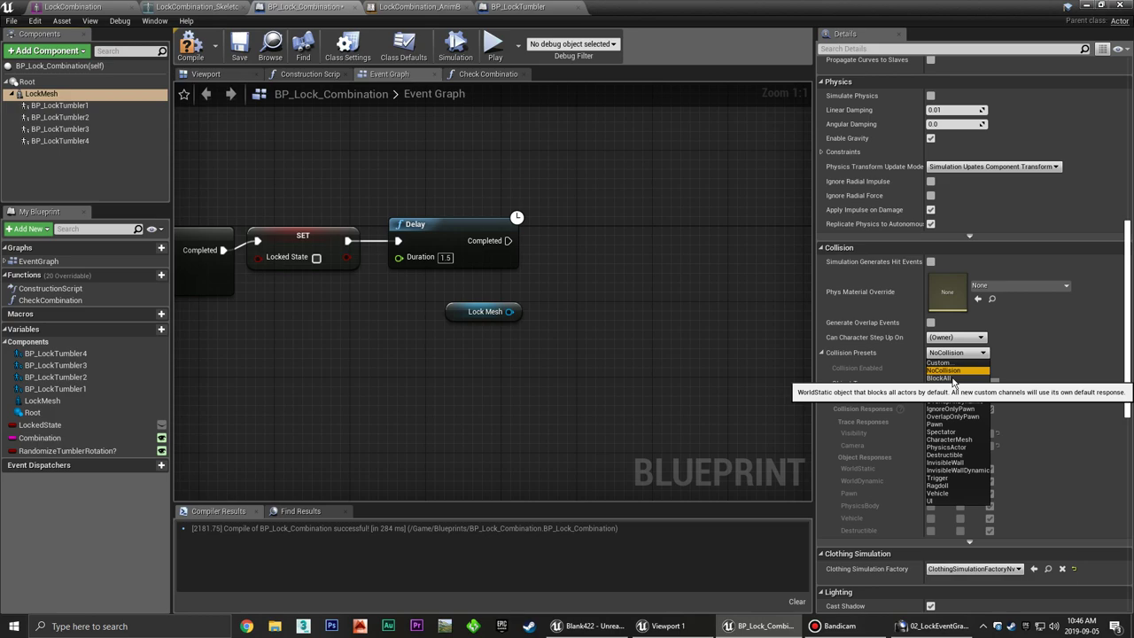
left_click(953, 380)
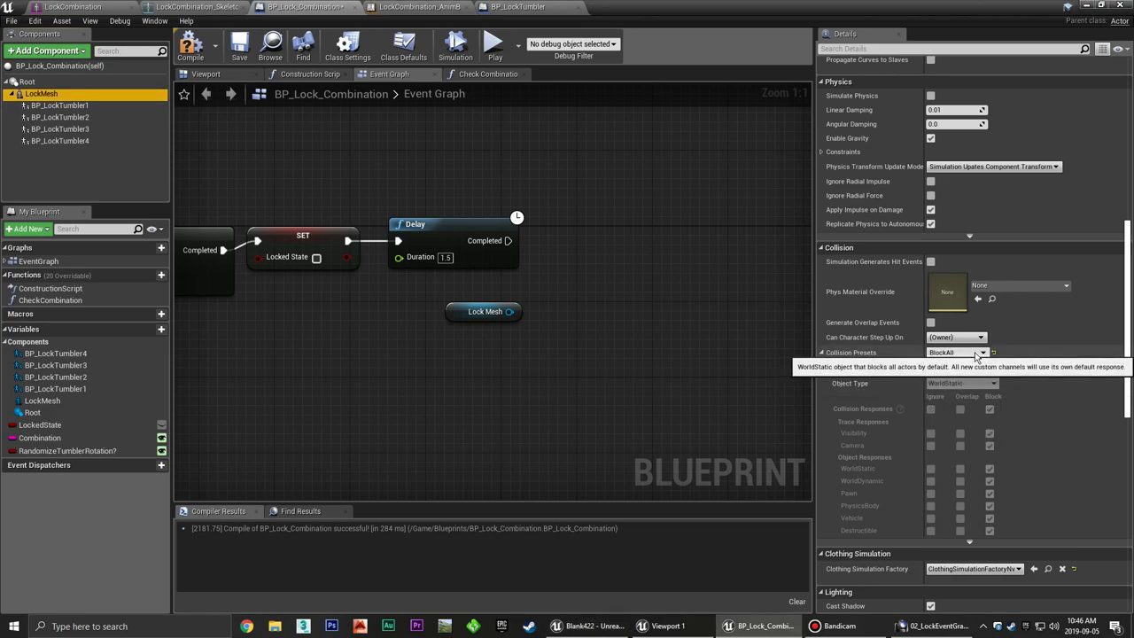
left_click(979, 353)
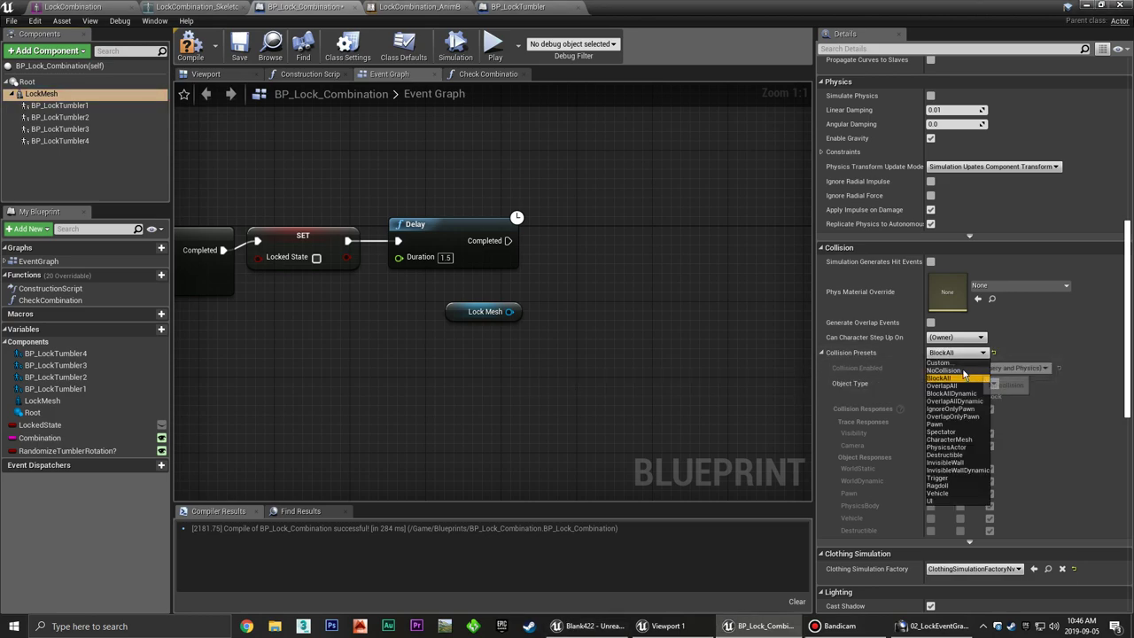
left_click(939, 363)
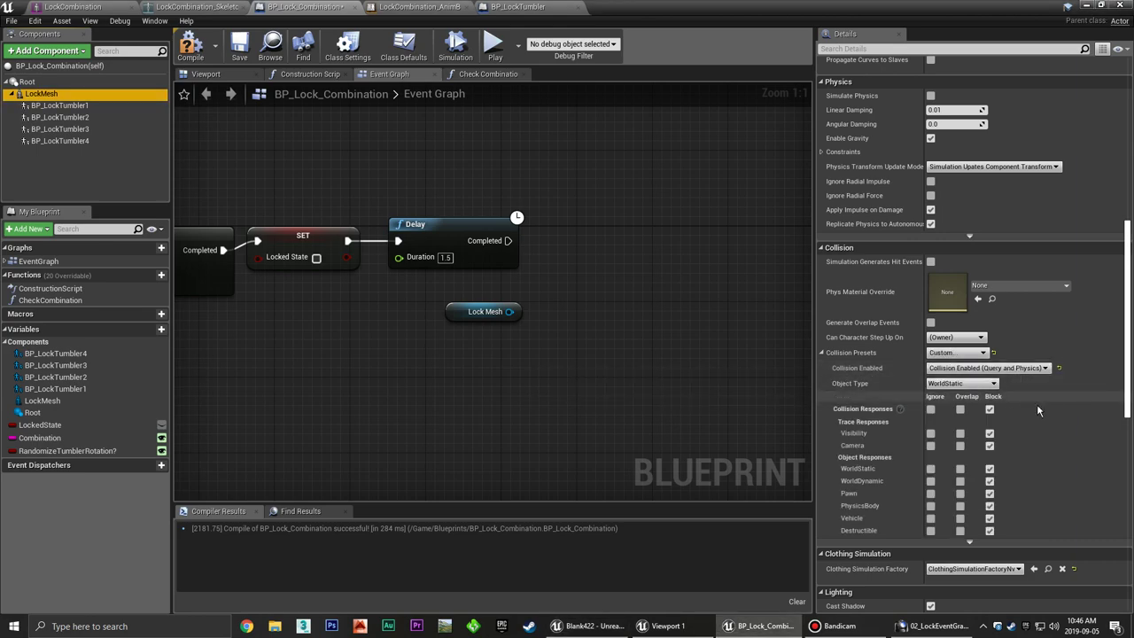
Set all collision responses to Ignore, with Block for WorldStatic.
scroll(1037, 405, "down", 3)
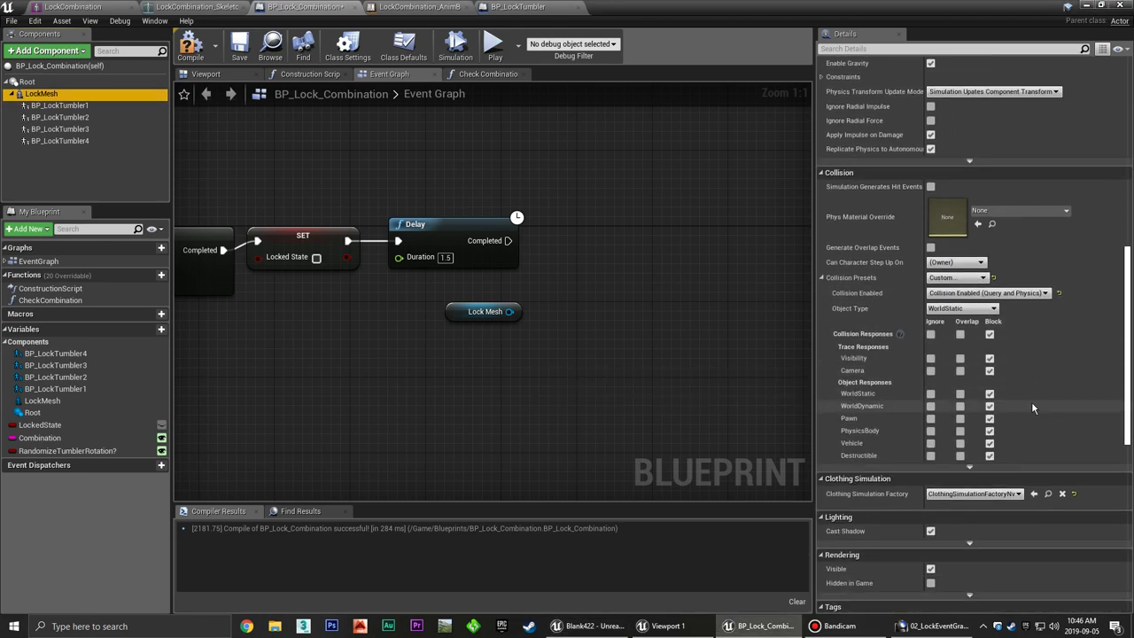
left_click(931, 335)
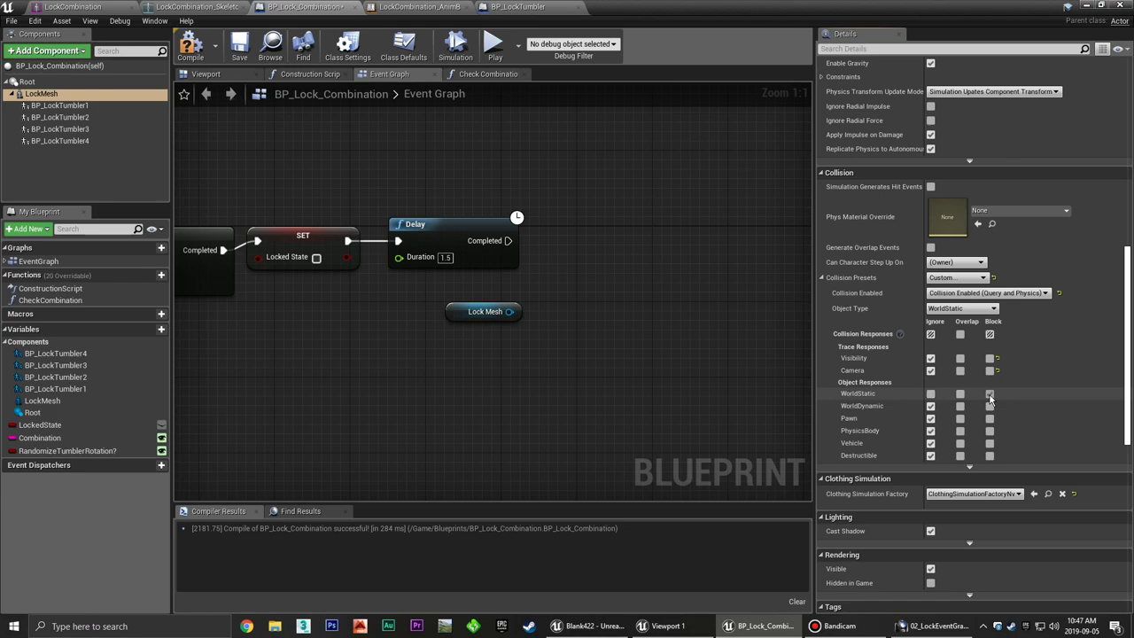
left_click(989, 395)
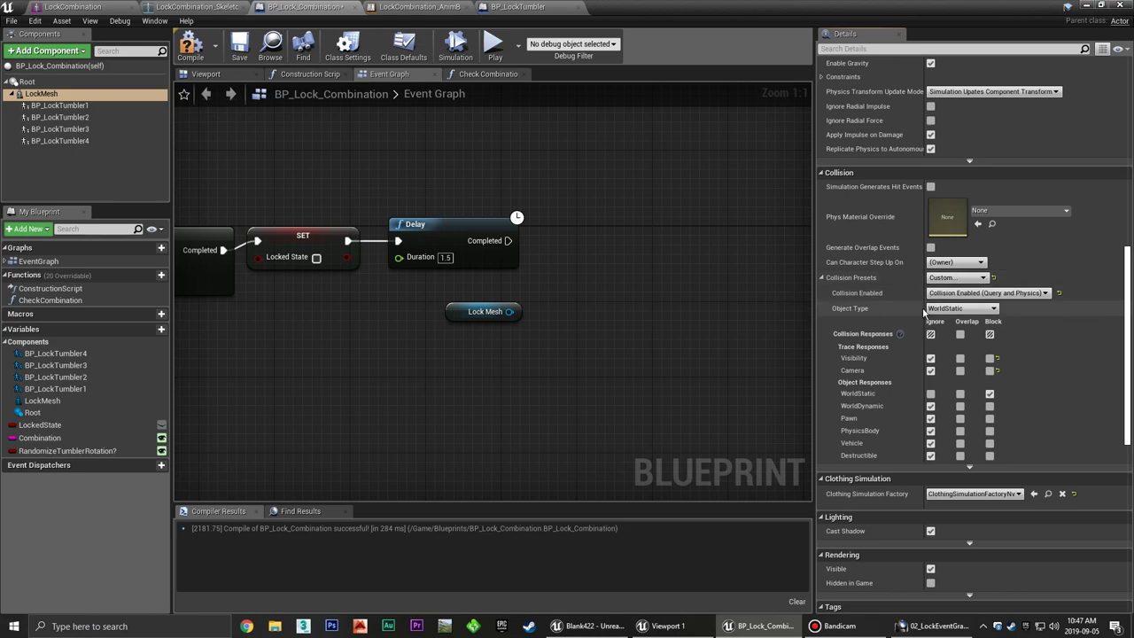
Compile, then add Set All Bodies Simulate Physics from Lock Mesh, deleting the extra reference node.
left_click(183, 53)
left_click(241, 58)
right_click_drag(558, 271, 497, 338)
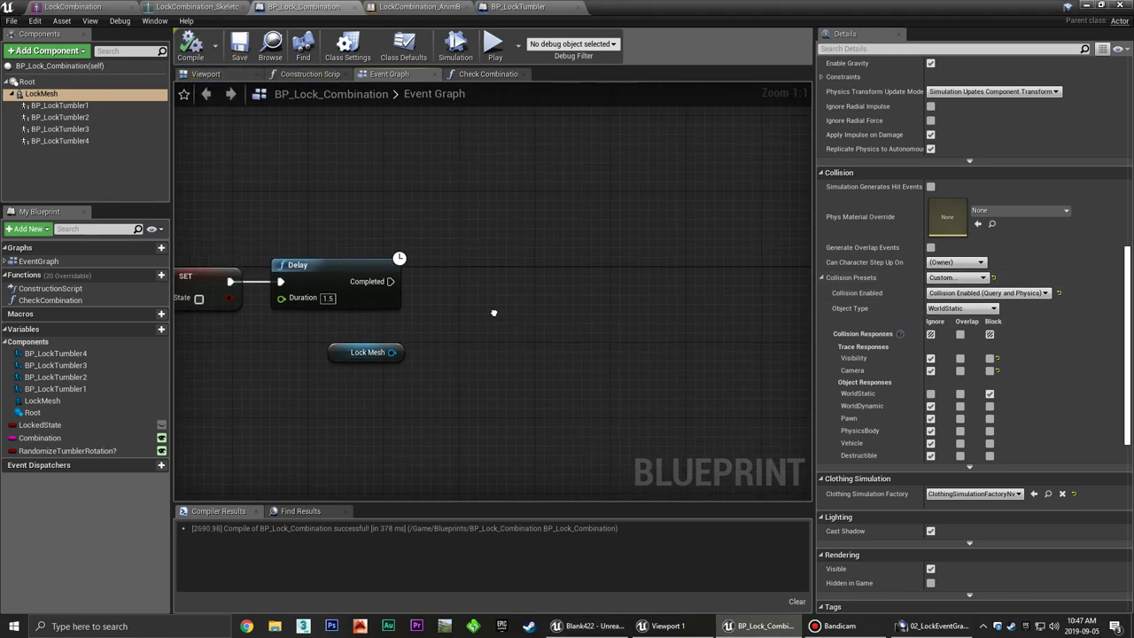
left_click_drag(460, 350, 526, 266)
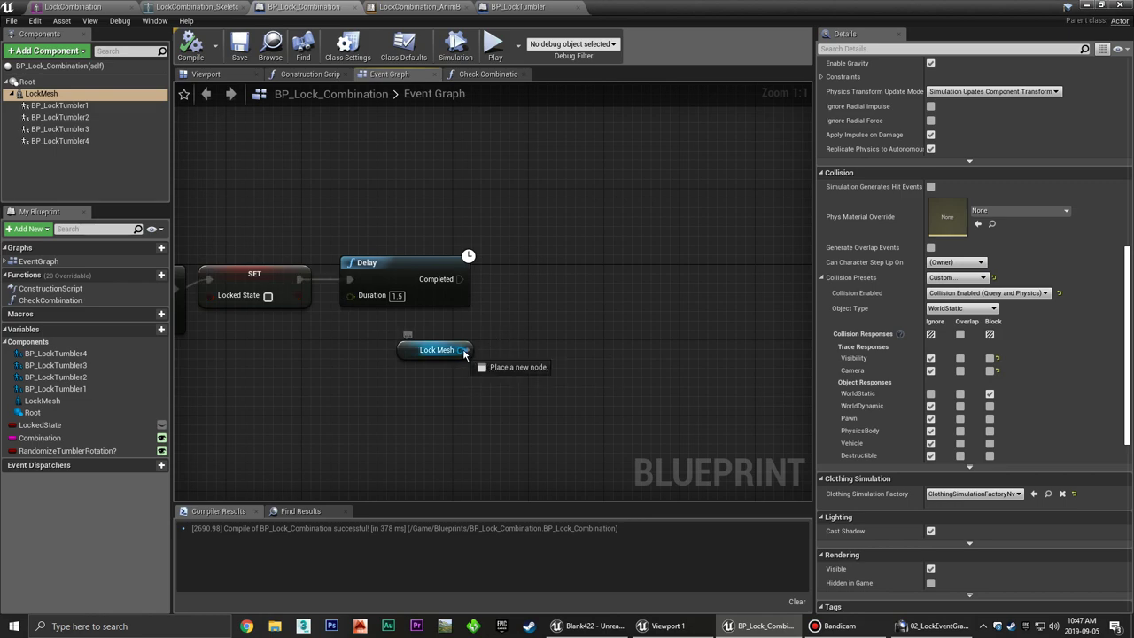
type("set")
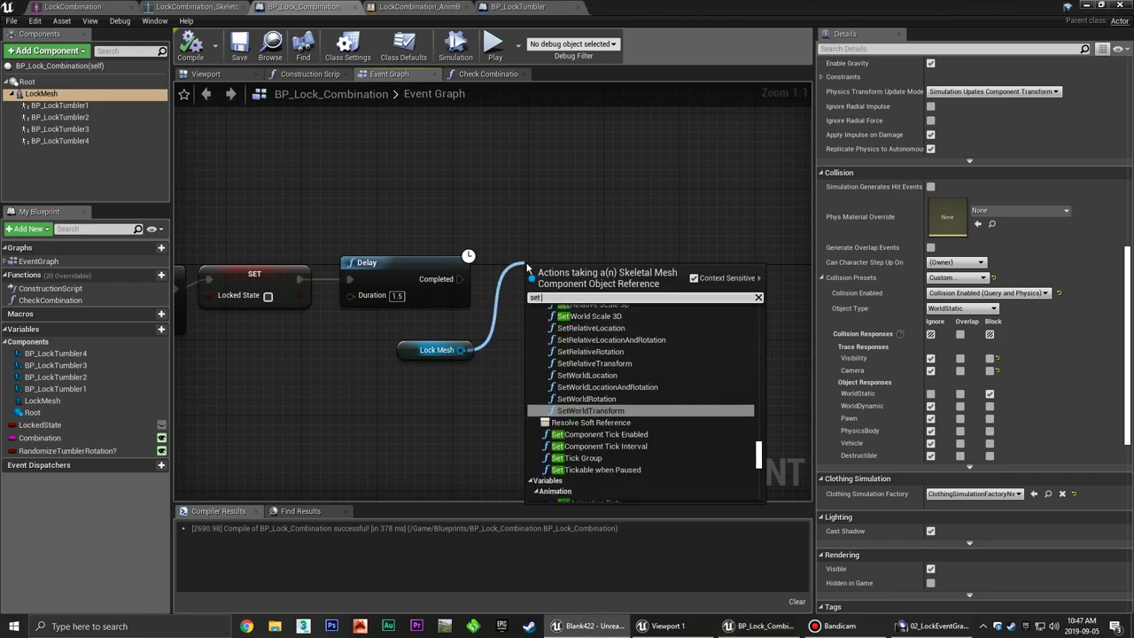
key("BackSpace")
key("BackSpace")
key("BackSpace")
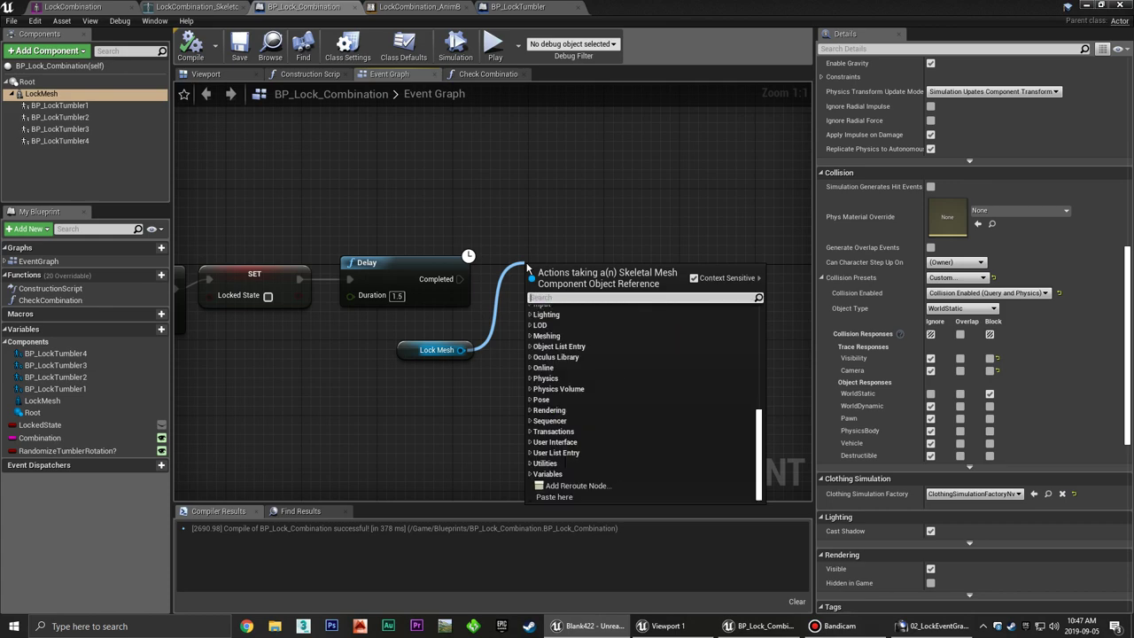
type("simul")
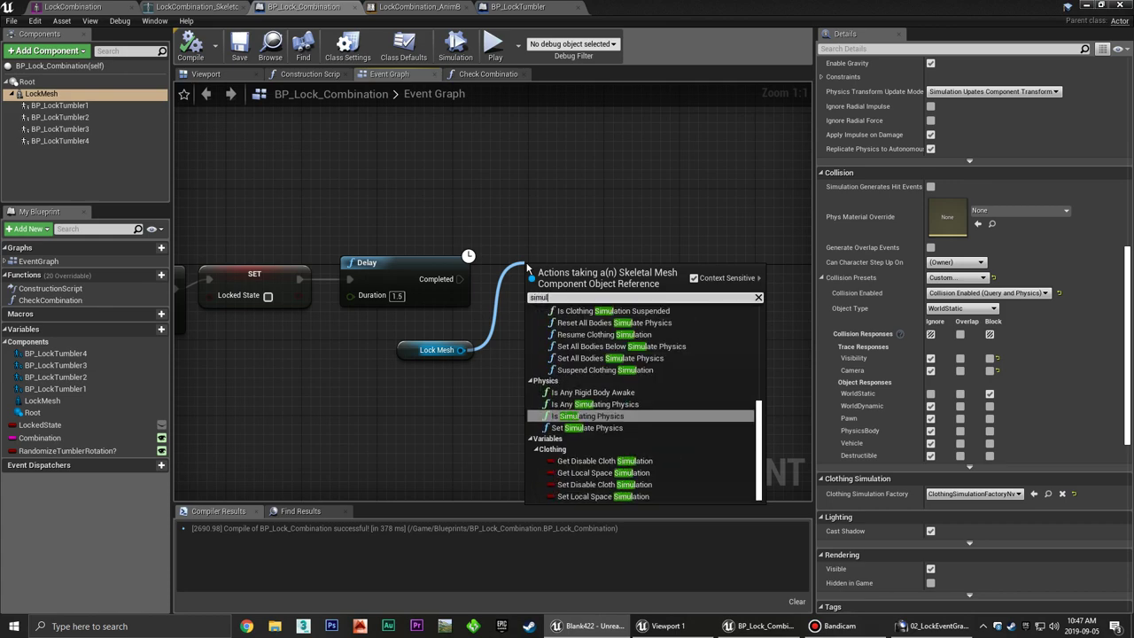
type("ate p")
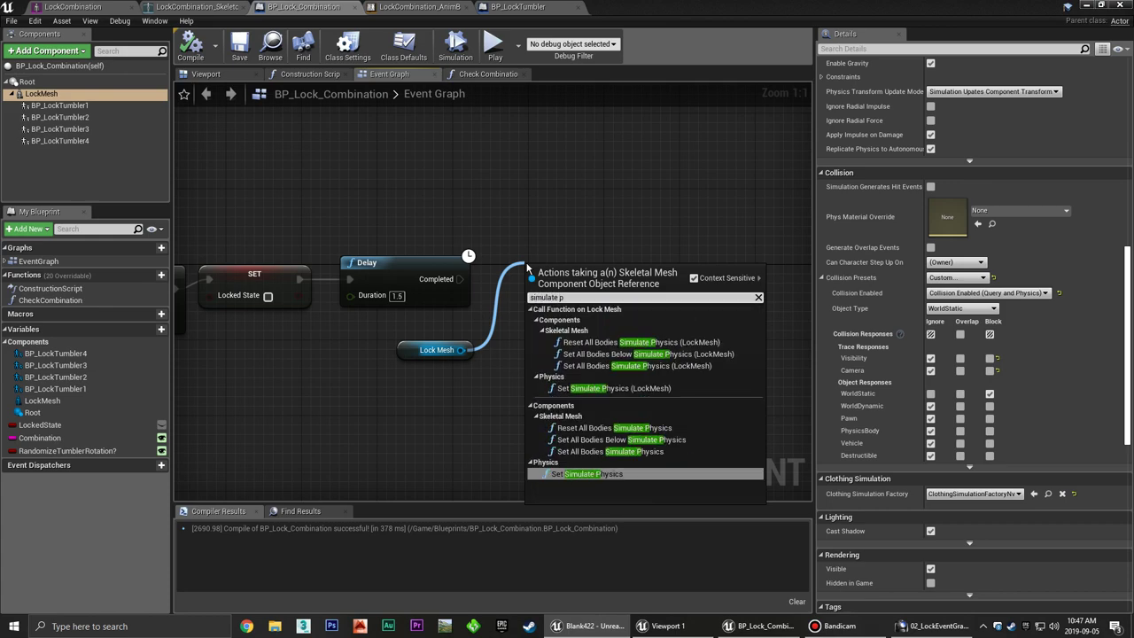
type("hysics")
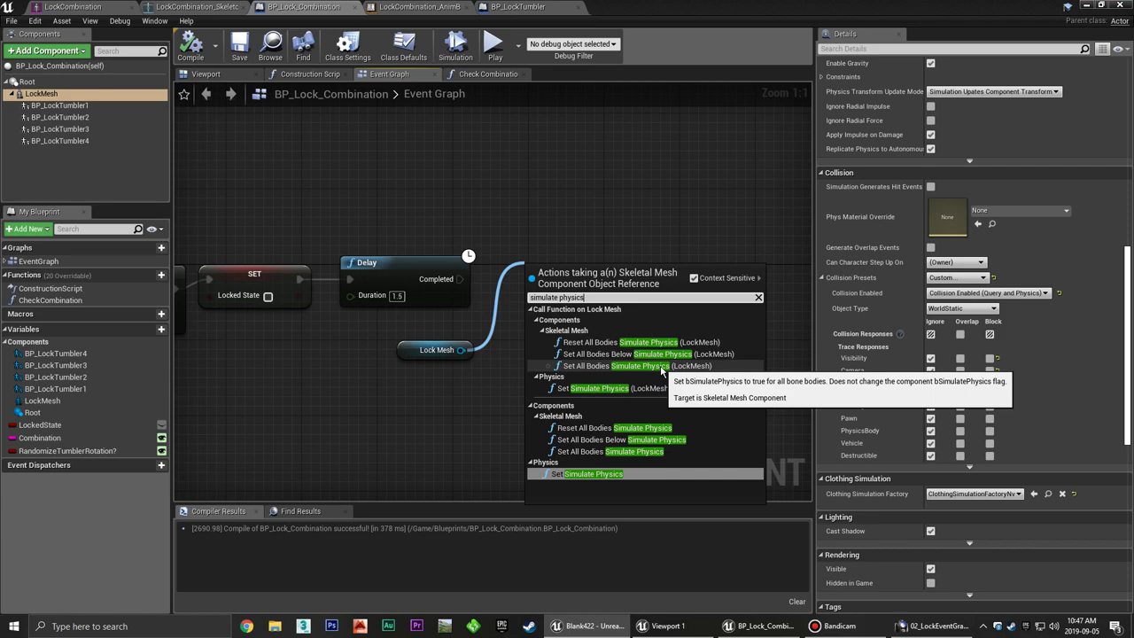
left_click(660, 367)
left_click(496, 211)
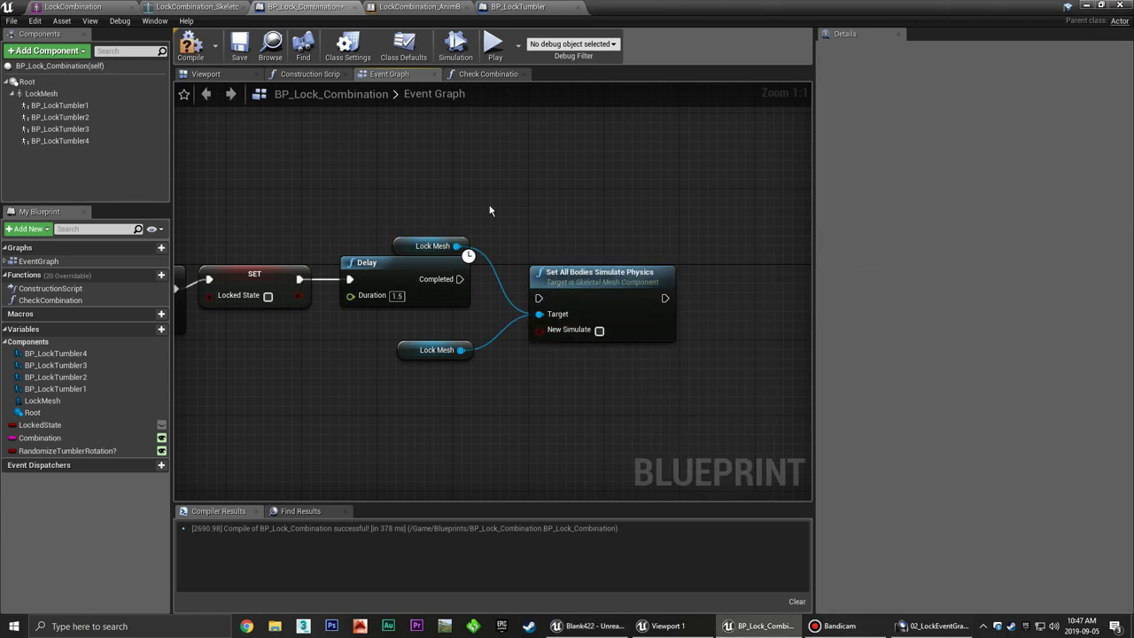
key("Delete")
Run the physics node after the 1.5 s Delay with New Simulate enabled.
left_click_drag(582, 309, 563, 290)
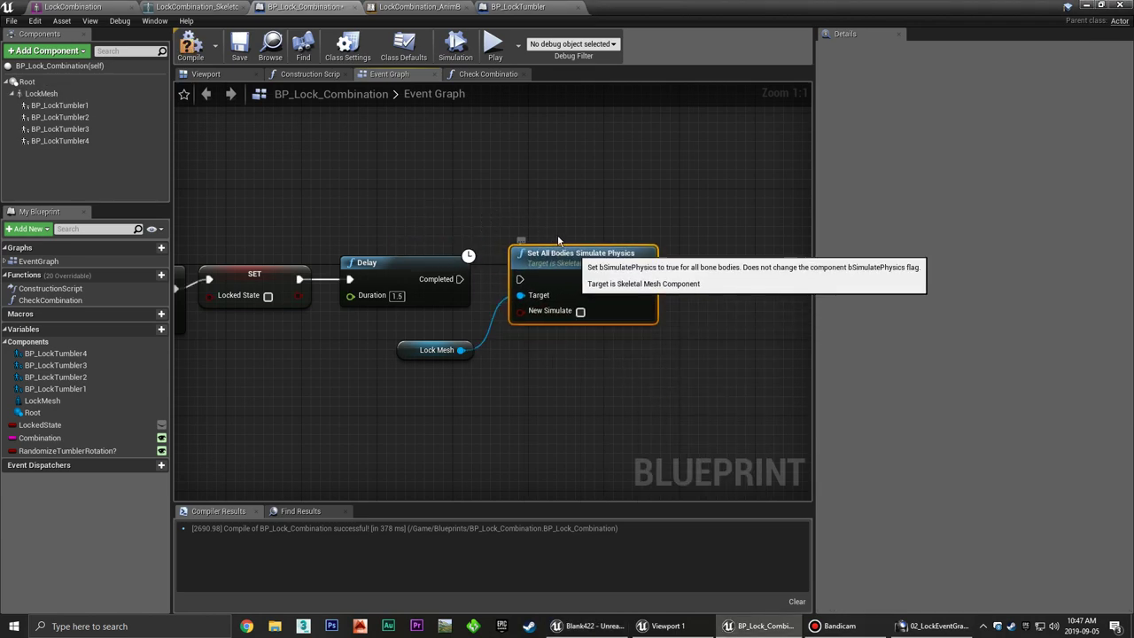
left_click_drag(460, 279, 535, 279)
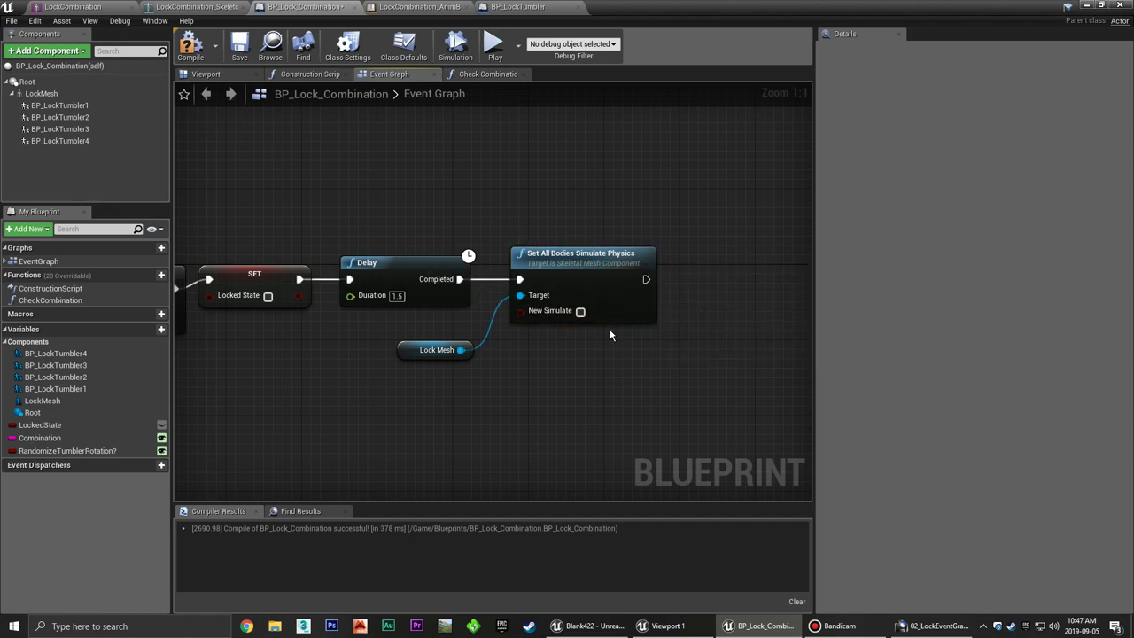
left_click(580, 313)
right_click_drag(587, 344, 606, 321)
left_click(595, 240)
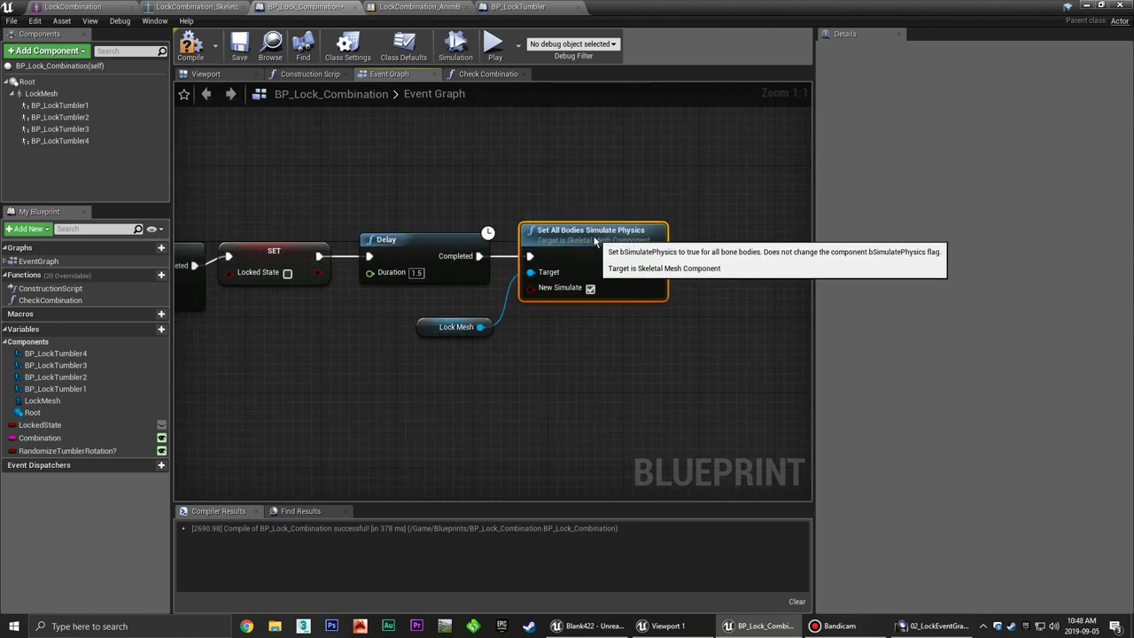
right_click_drag(625, 323, 540, 334)
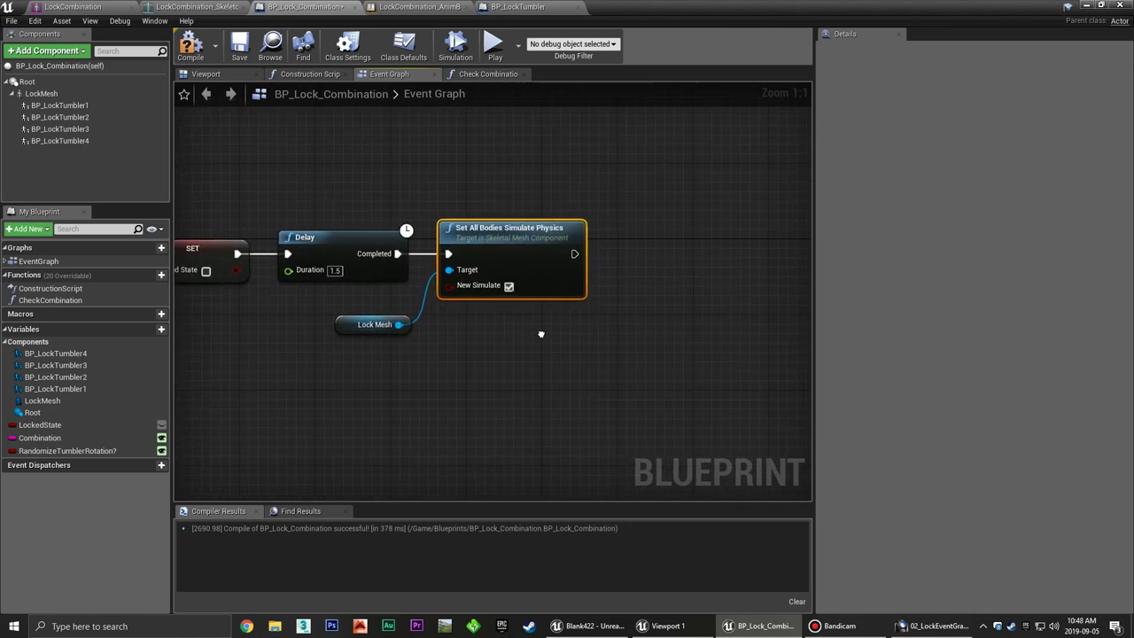
left_click(605, 267)
left_click_drag(570, 253, 616, 248)
type("delay")
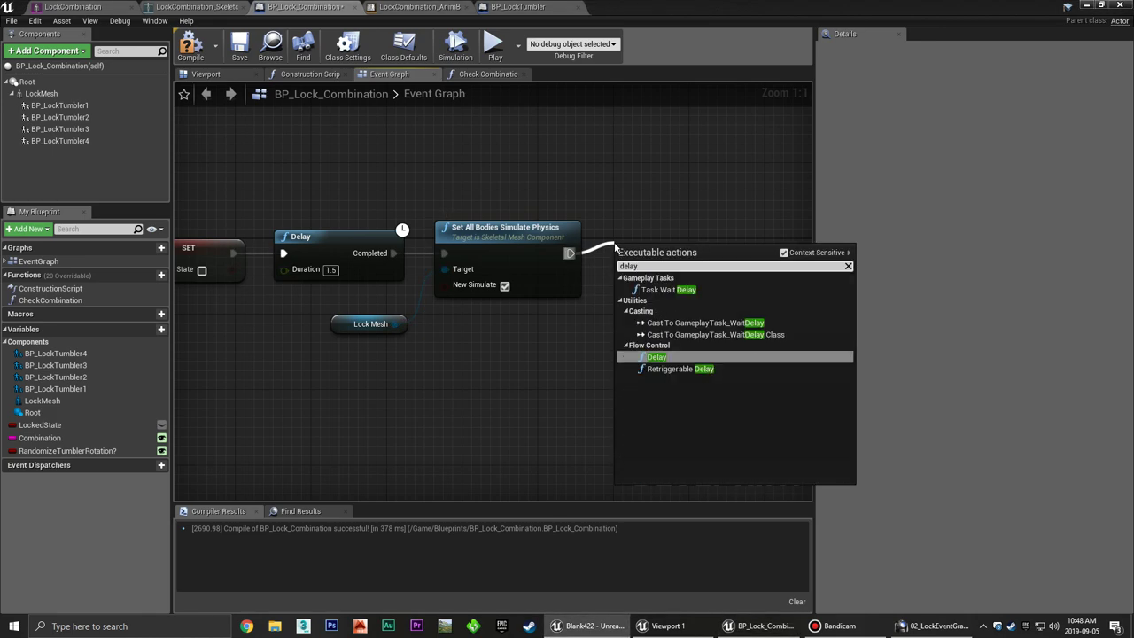
Add a 0.4-second Delay after the physics node and compile the blueprint.
left_click(660, 357)
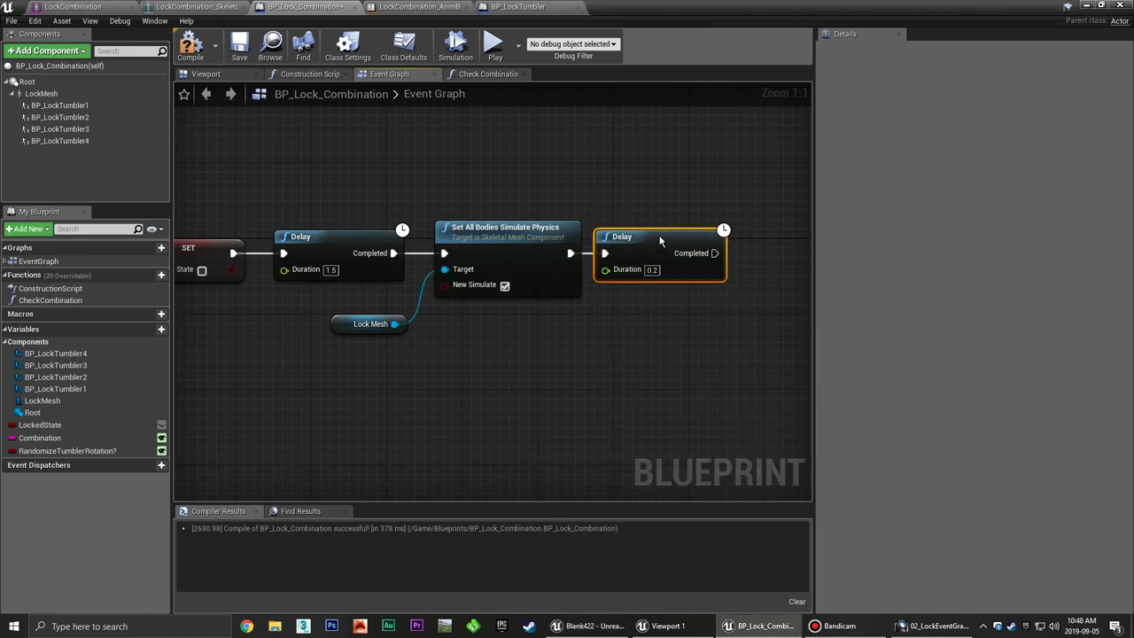
left_click(653, 270)
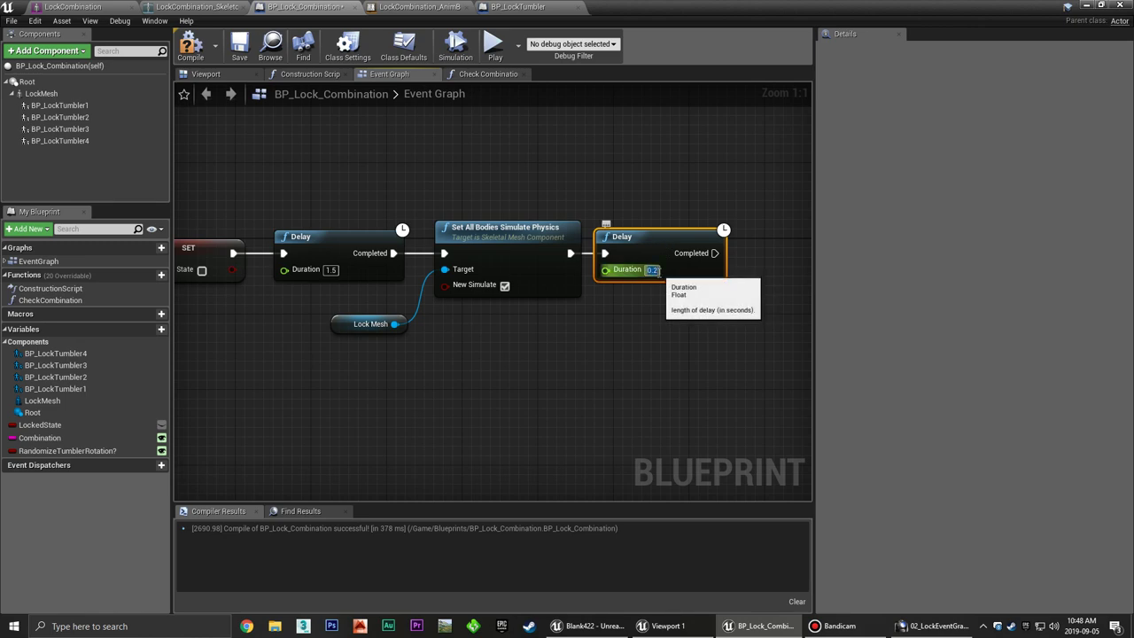
type("0.4")
left_click(644, 211)
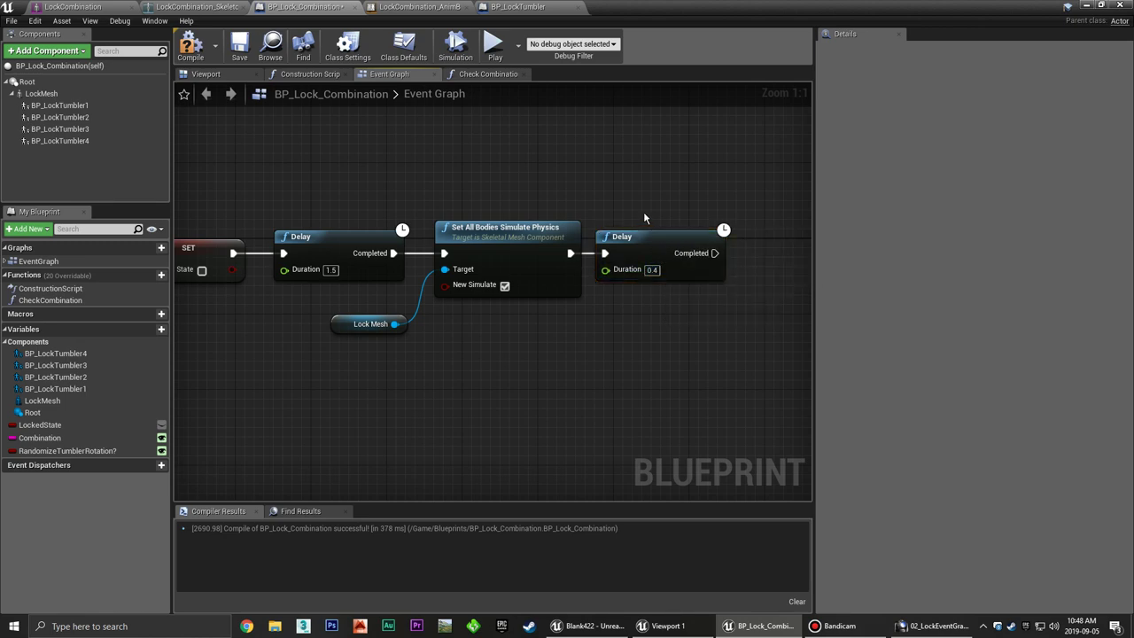
right_click_drag(643, 211, 515, 209)
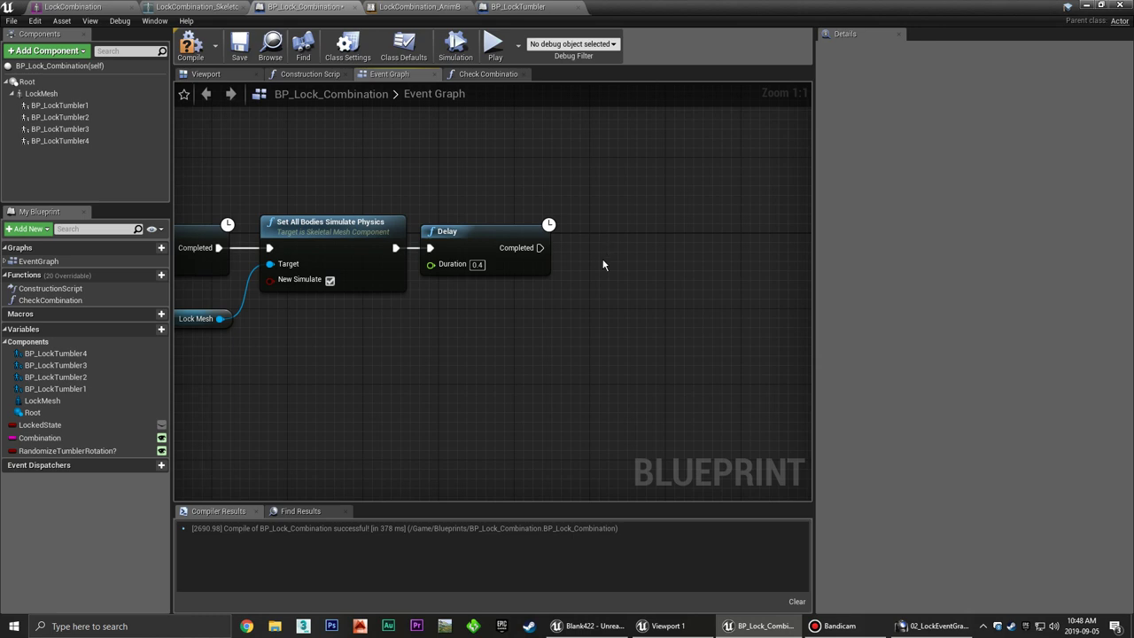
right_click_drag(534, 302, 532, 314)
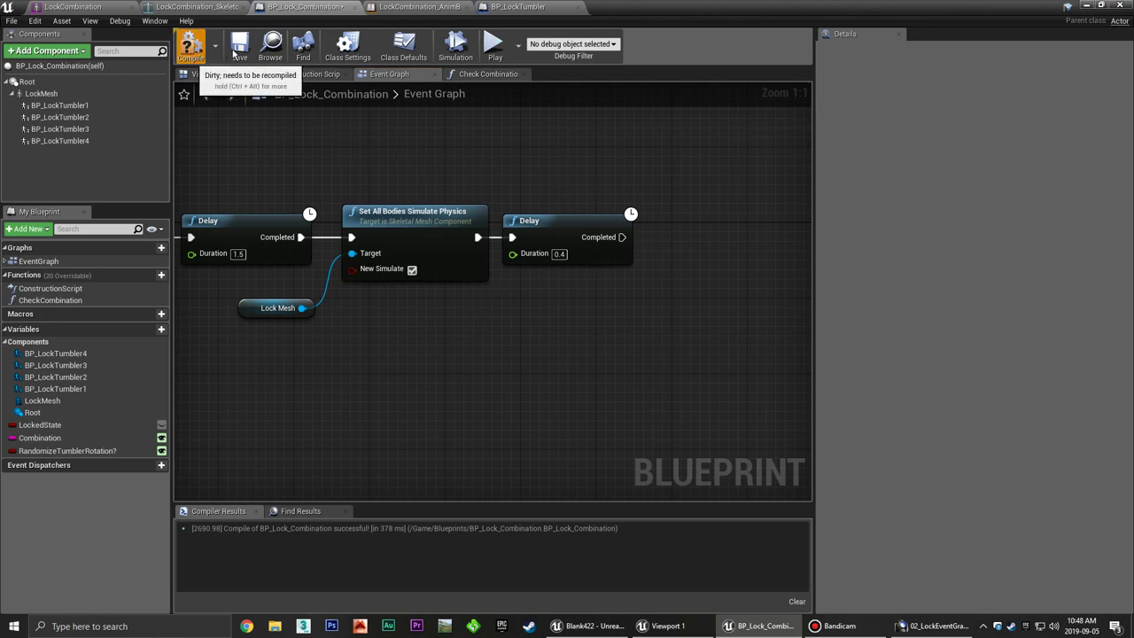
left_click(195, 52)
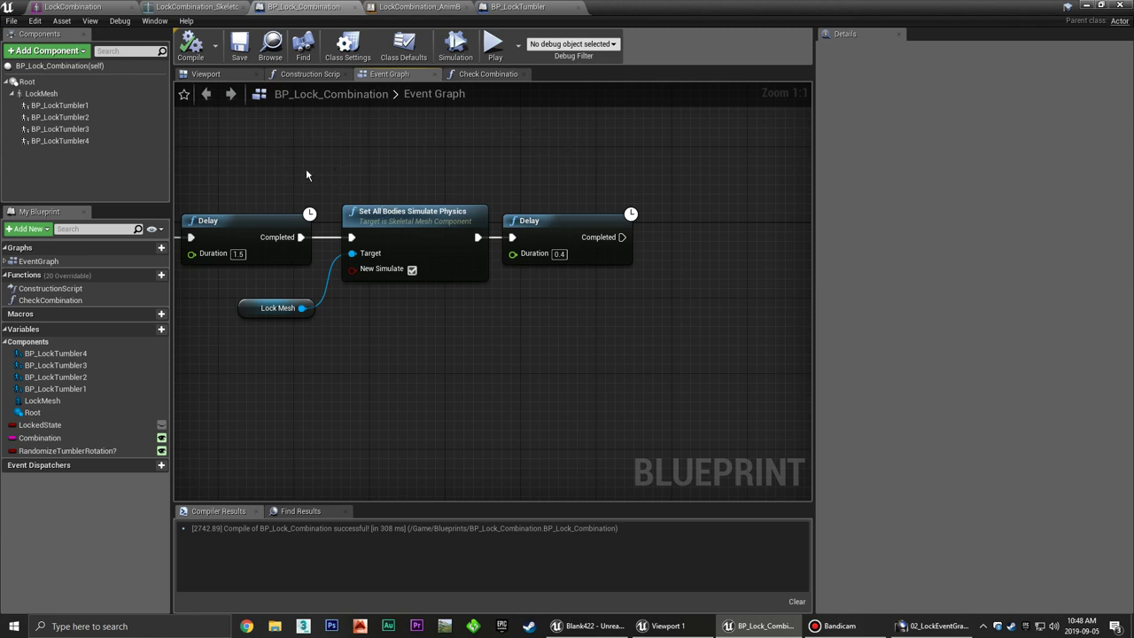
right_click_drag(306, 174, 443, 177)
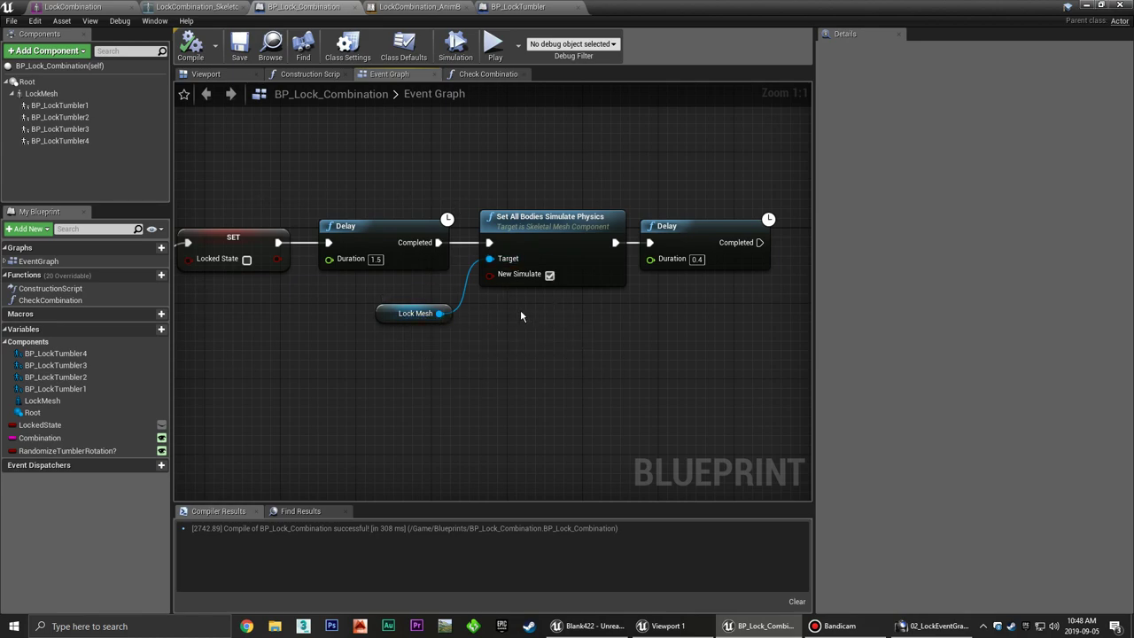
left_click(1085, 6)
Create an Actor Blueprint named BP_Unlockable in the Blueprints folder.
left_click(459, 259)
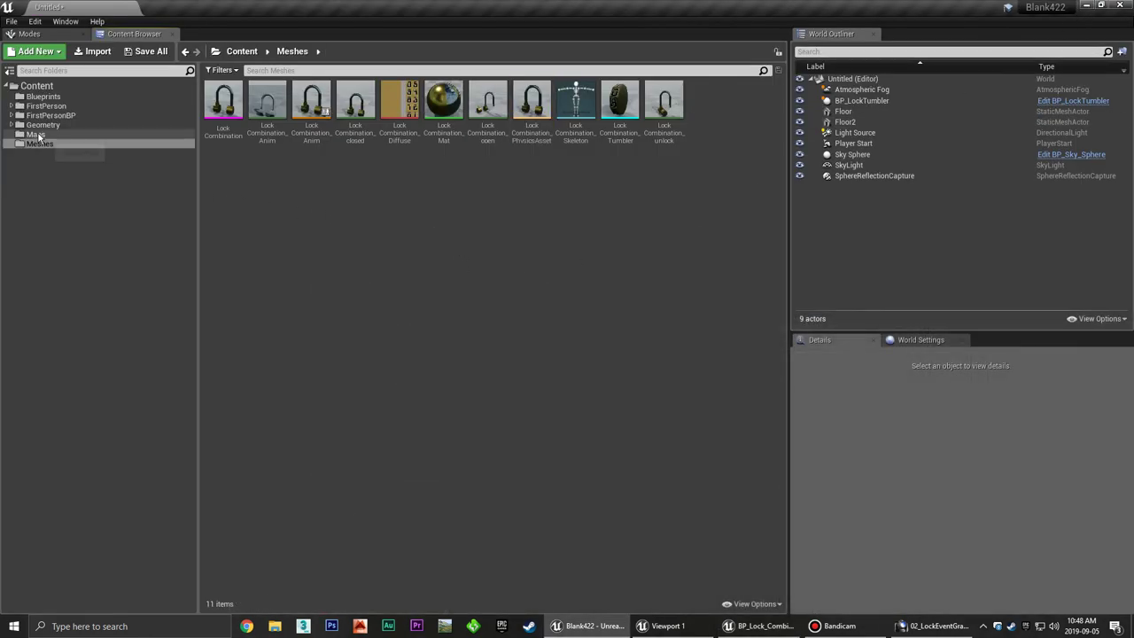
left_click(42, 95)
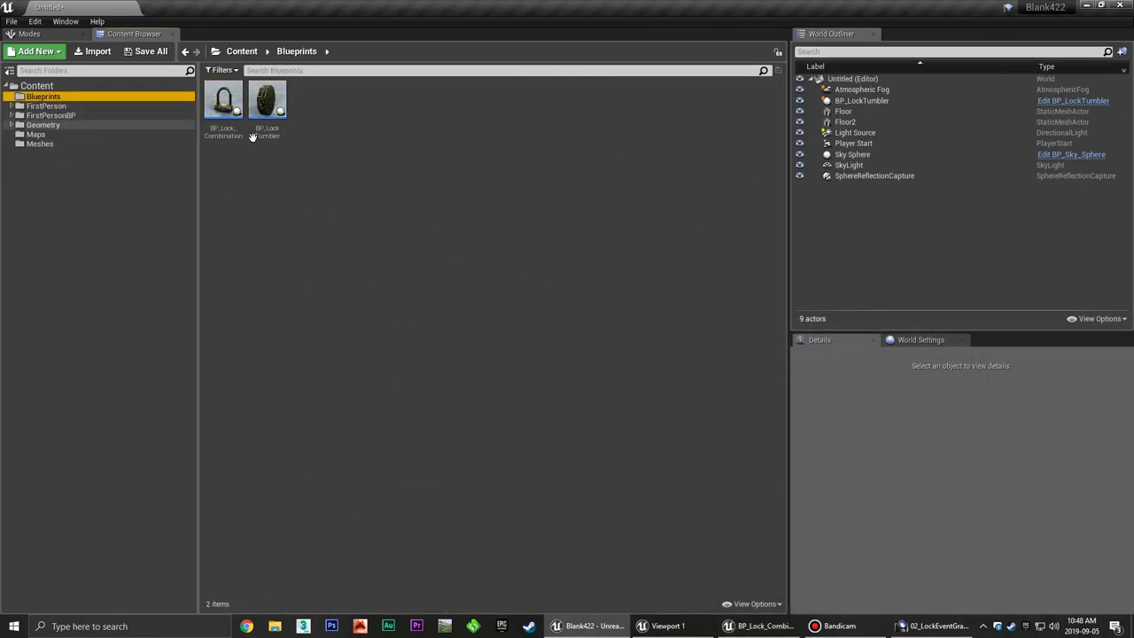
right_click(334, 107)
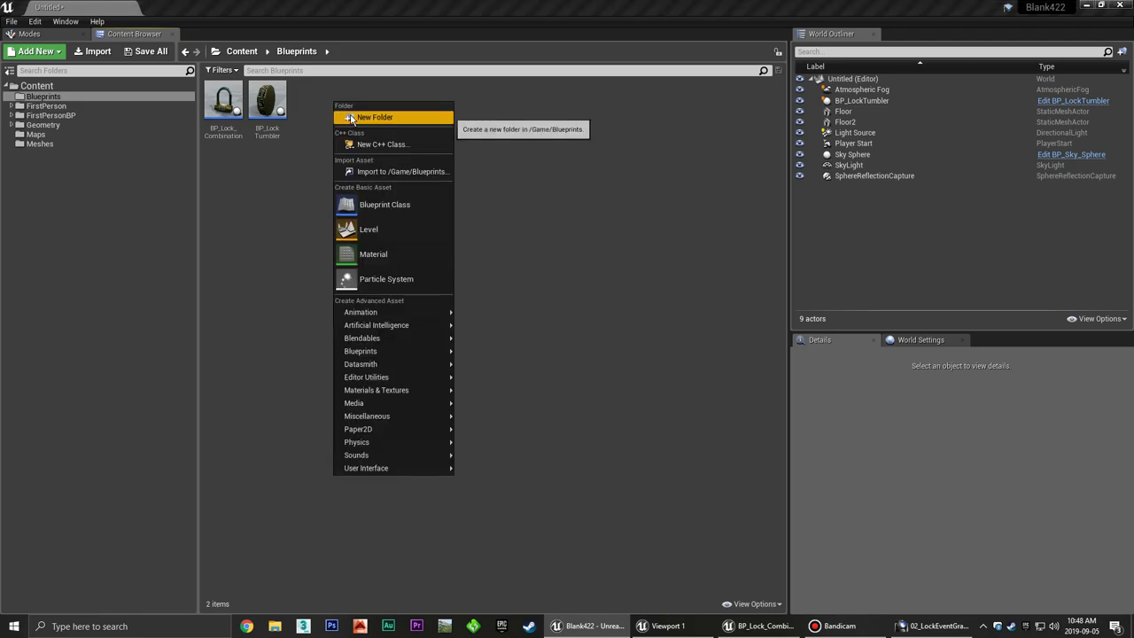
left_click(390, 213)
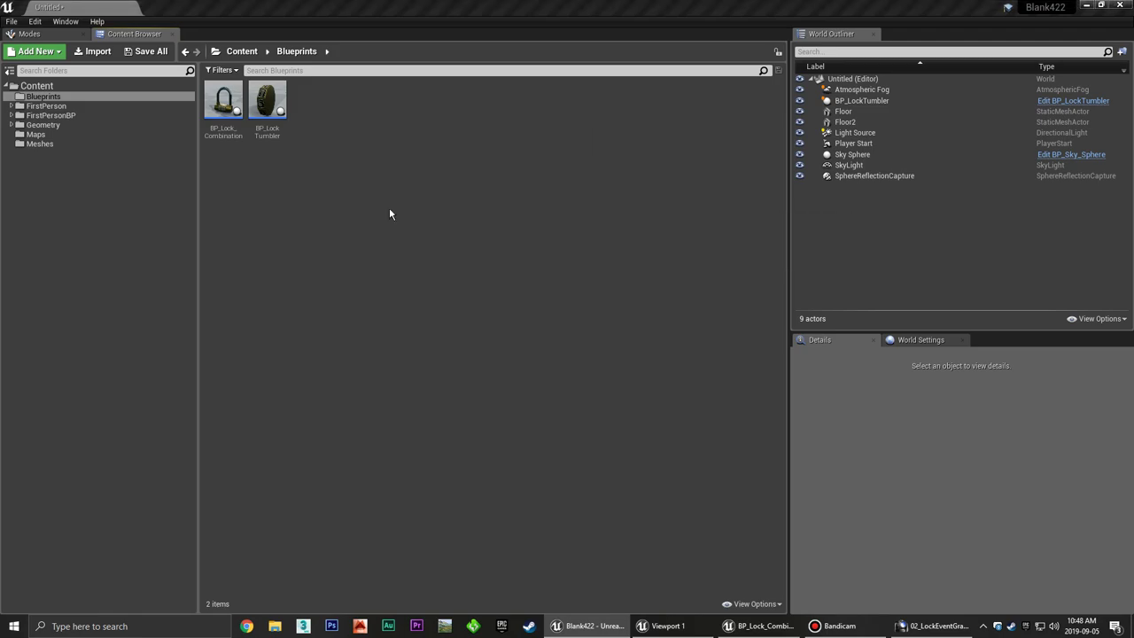
left_click(476, 216)
type("BP_Unlockabl")
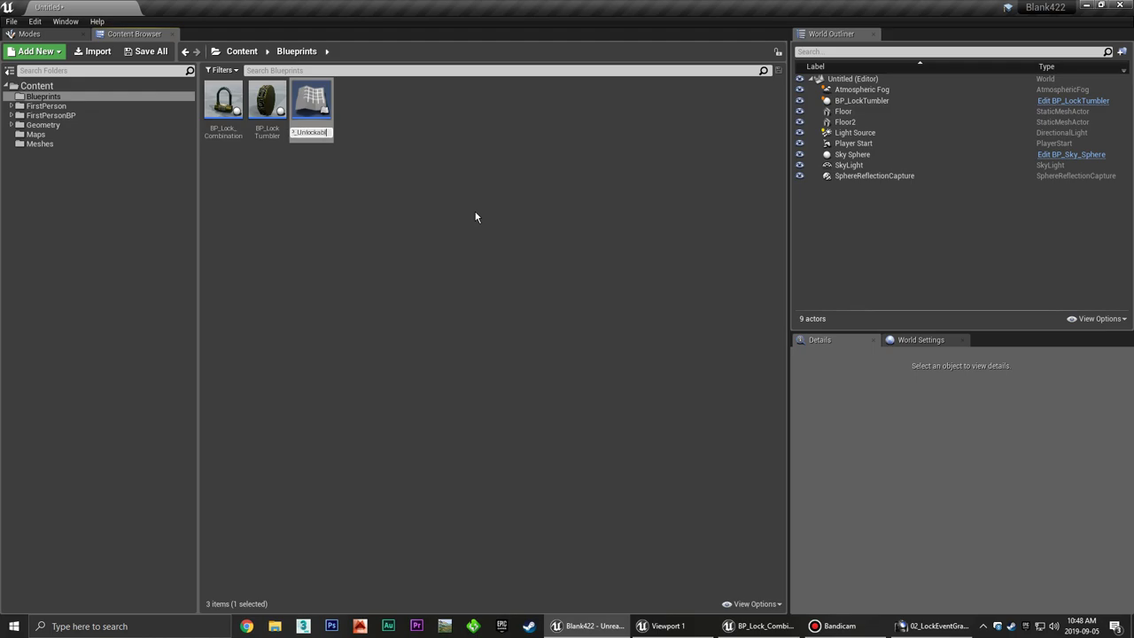
type("e")
key("Return")
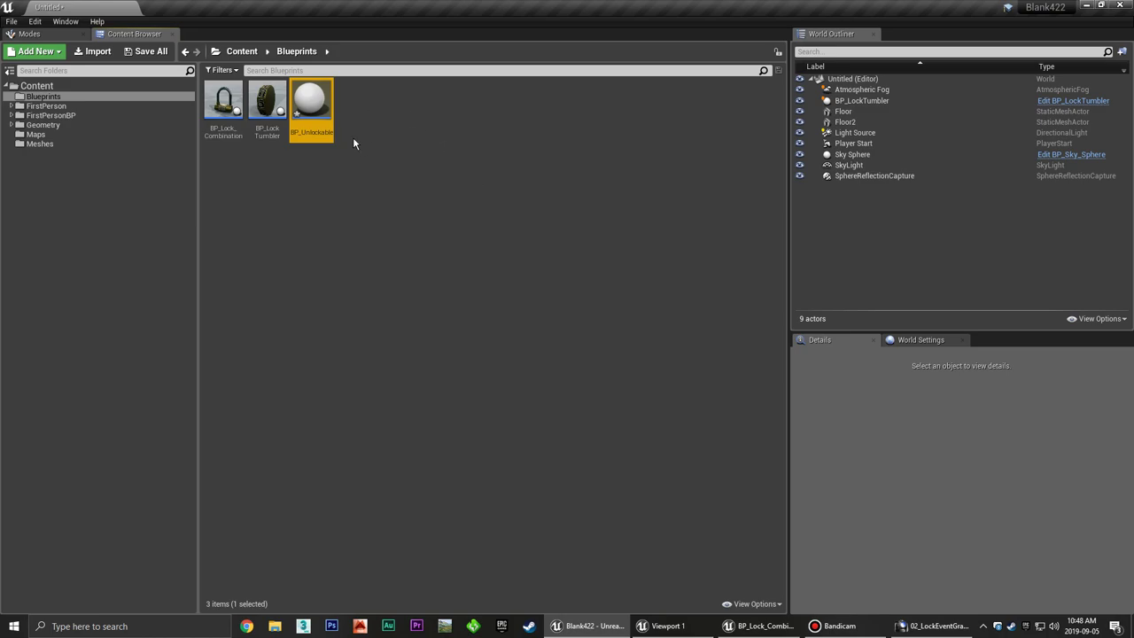
Open BP_Unlockable in the Blueprint Editor.
left_click(353, 138)
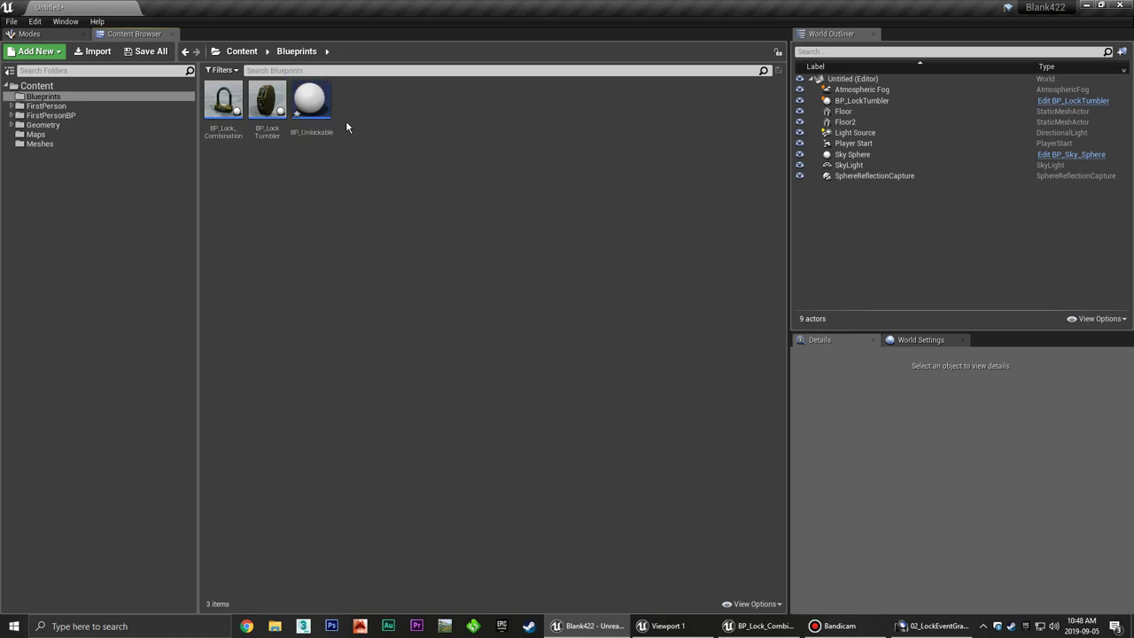
left_click(312, 102)
left_click(367, 139)
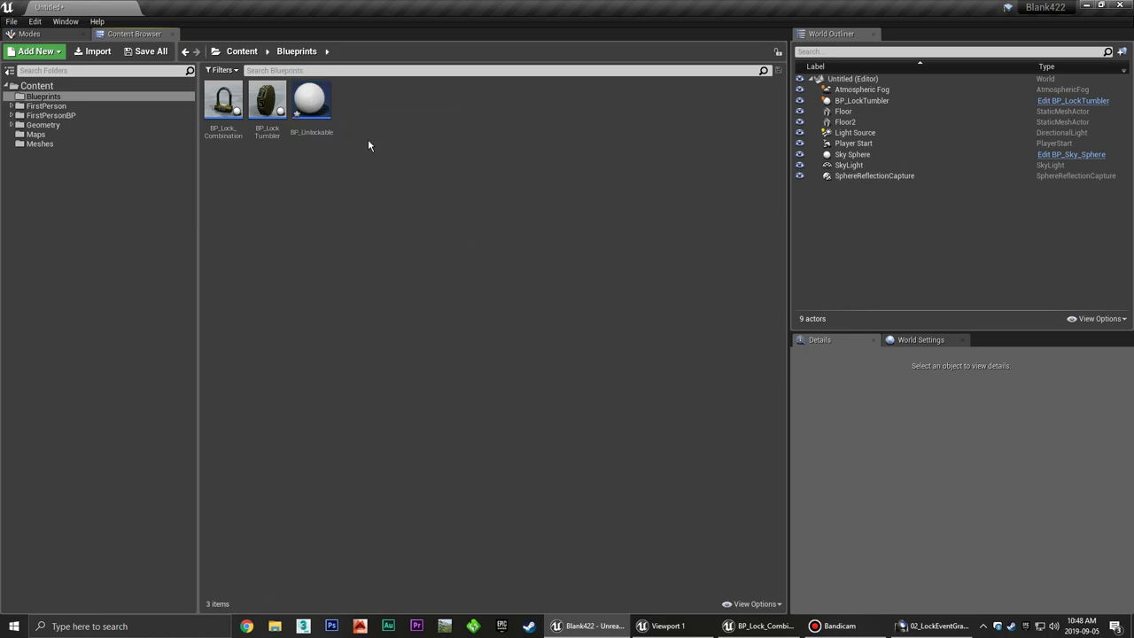
left_click(318, 101)
double_click(312, 105)
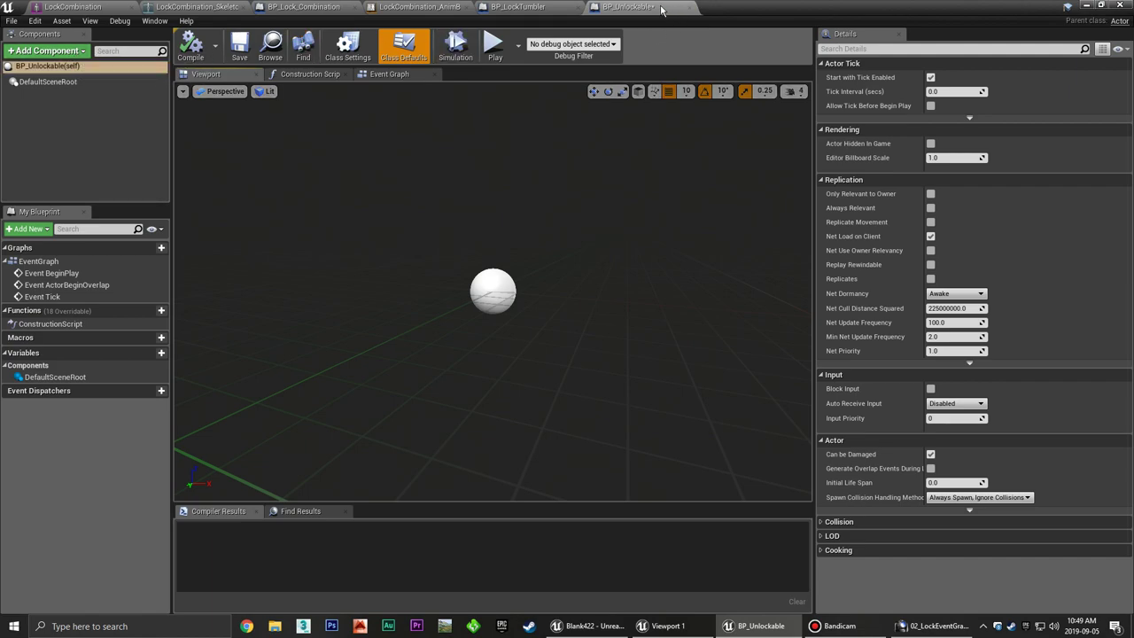
left_click(78, 53)
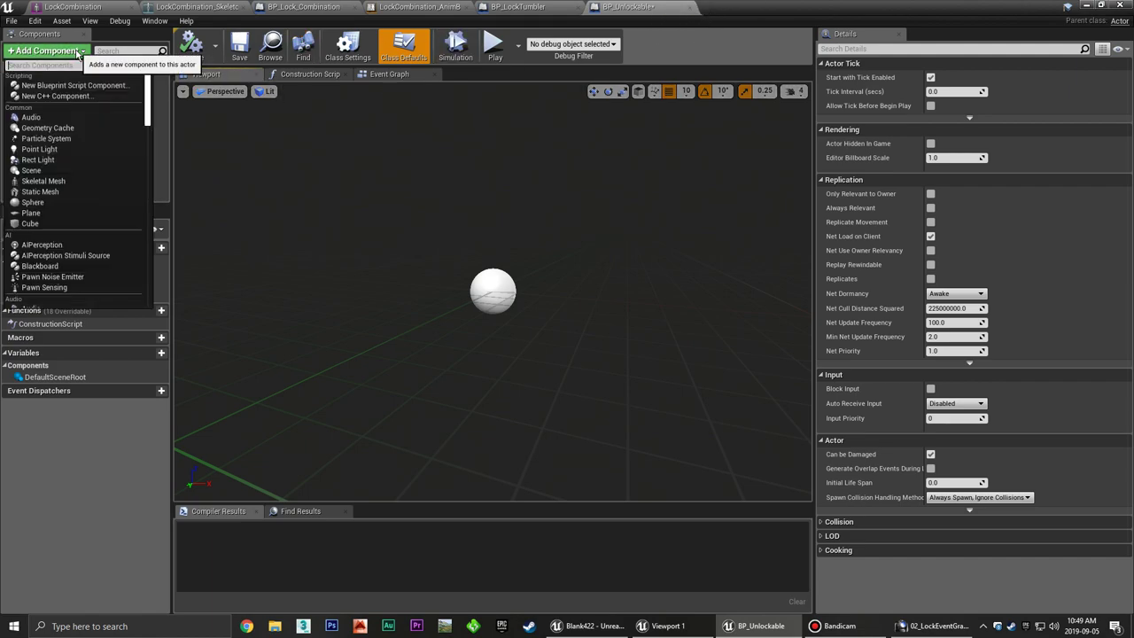
Add a Scene component named Root and make it the root component.
type("scene")
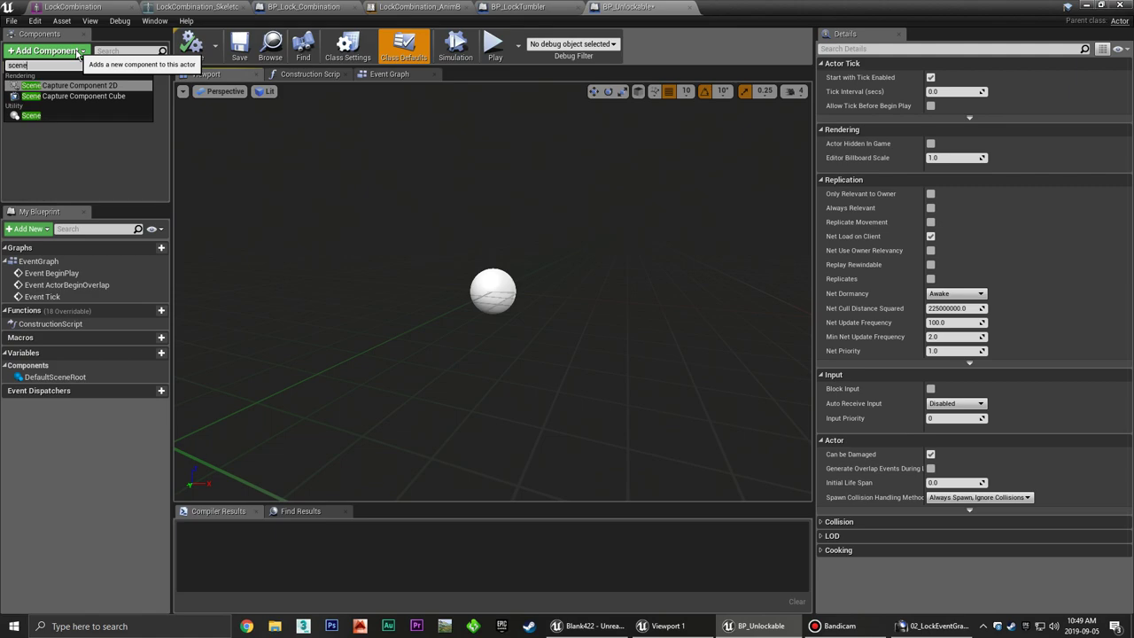
left_click(35, 115)
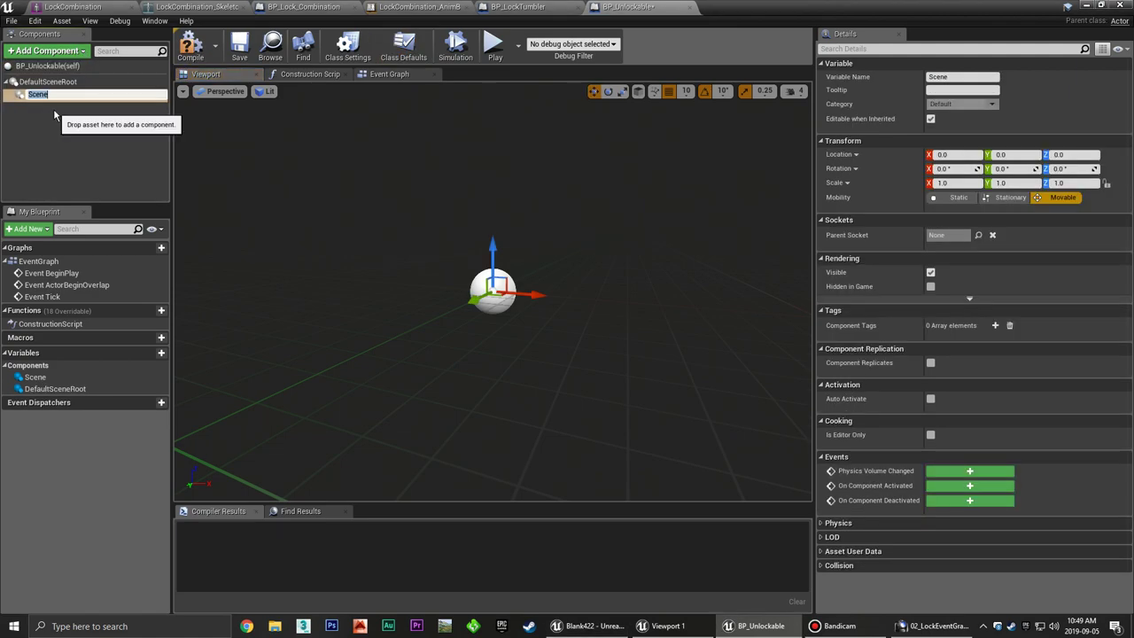
type("Root")
key("Return")
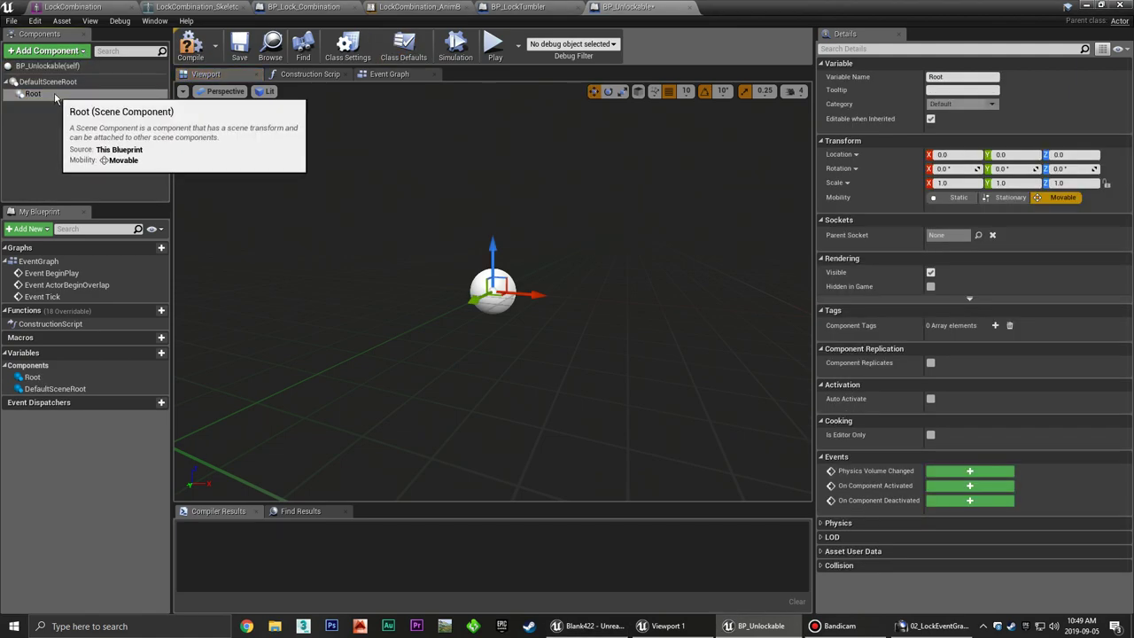
left_click_drag(33, 93, 54, 82)
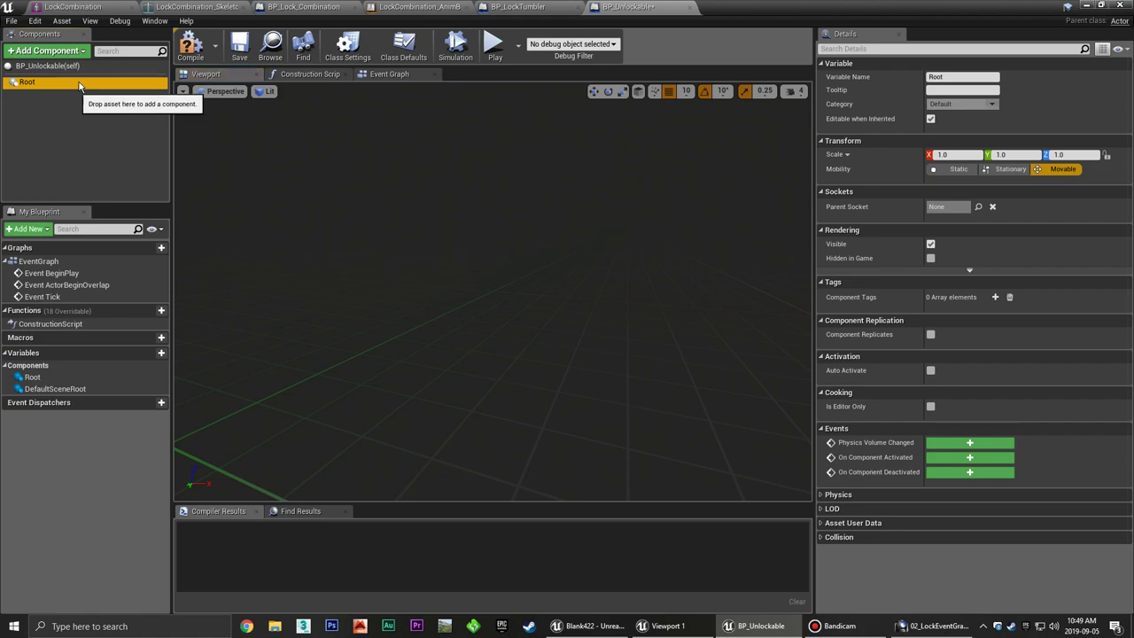
Add a Static Mesh component named UnlockableMesh under Root.
left_click(83, 55)
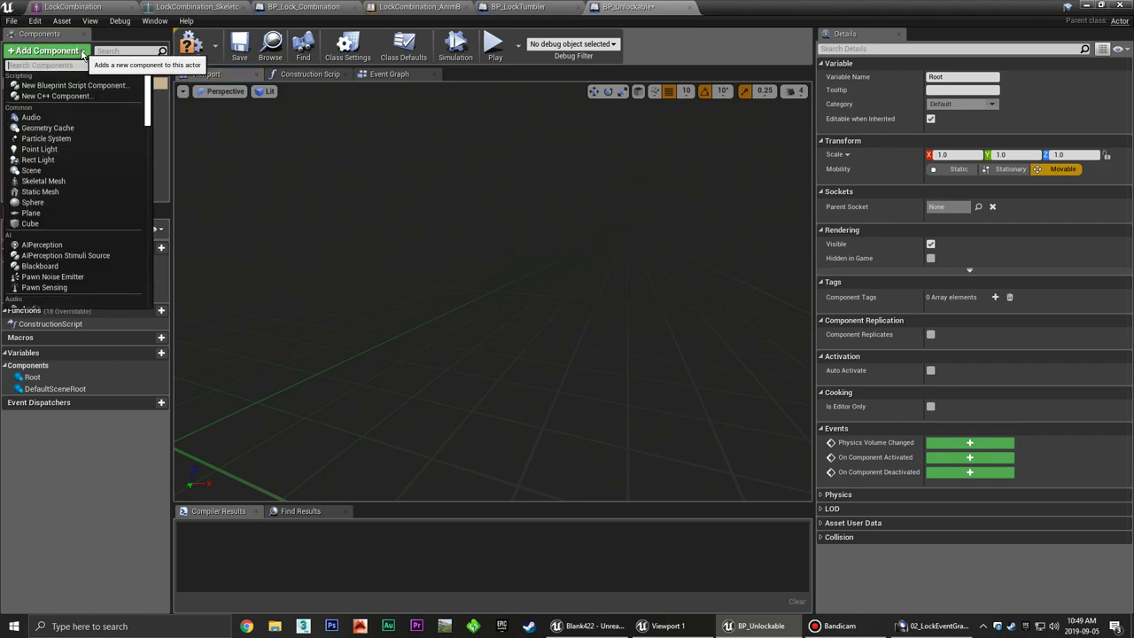
type("static")
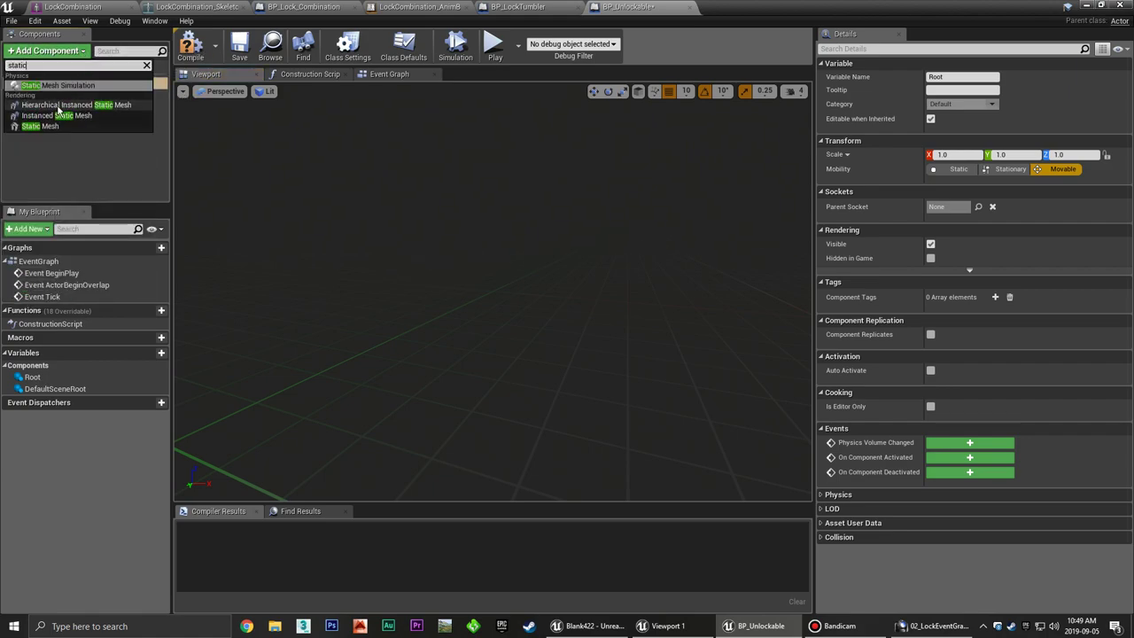
left_click(56, 126)
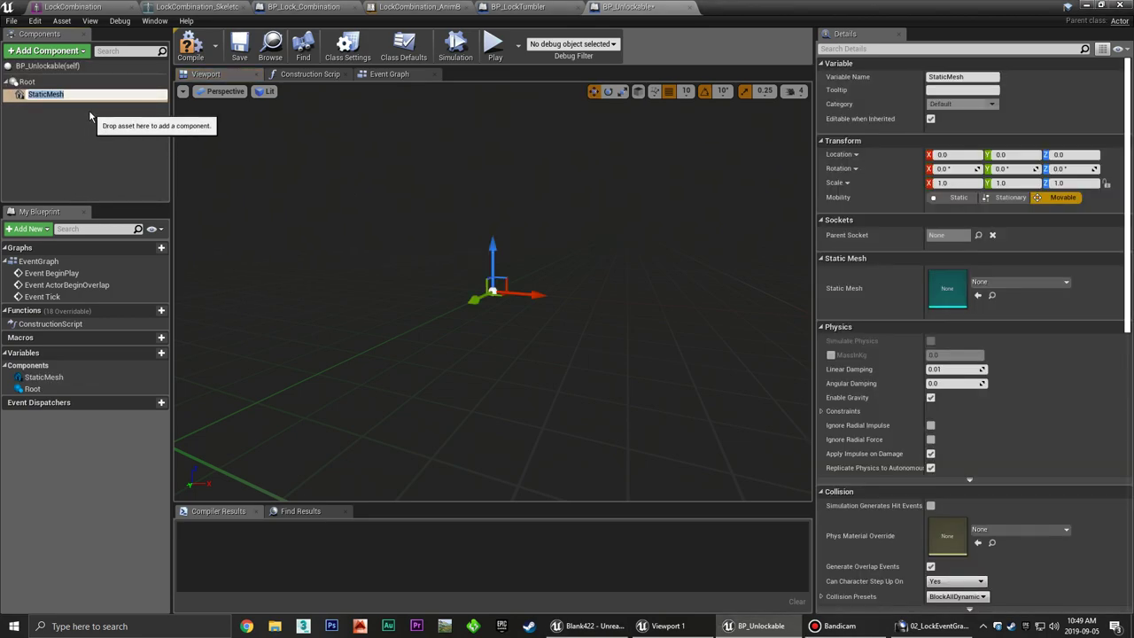
type("UnlockableMe")
type("sh")
key("Return")
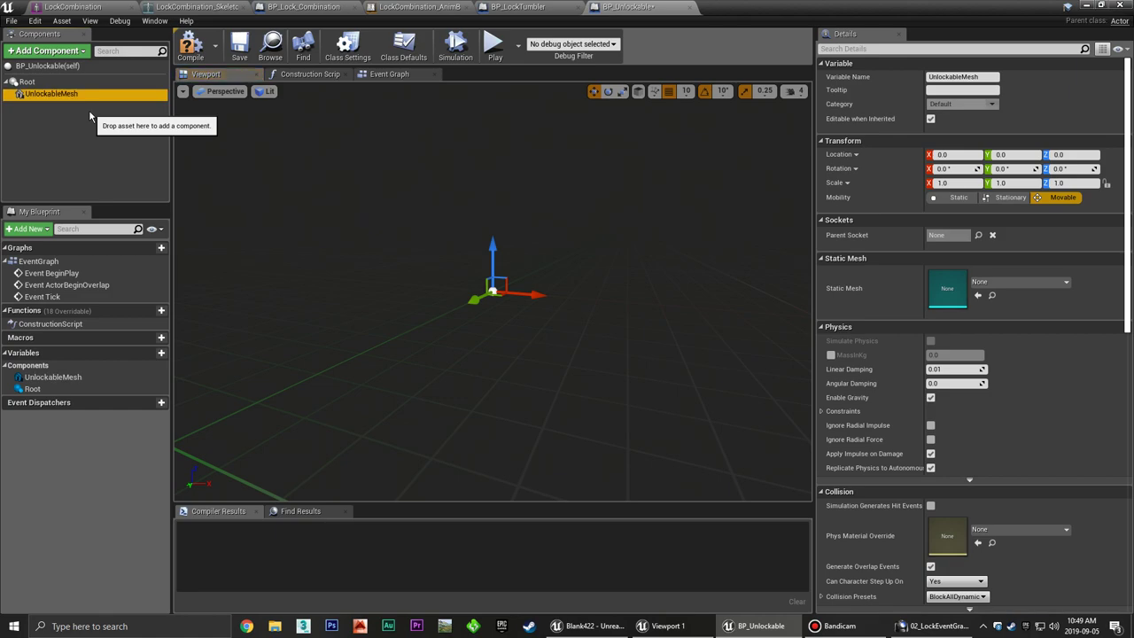
left_click(1086, 5)
left_click(235, 218)
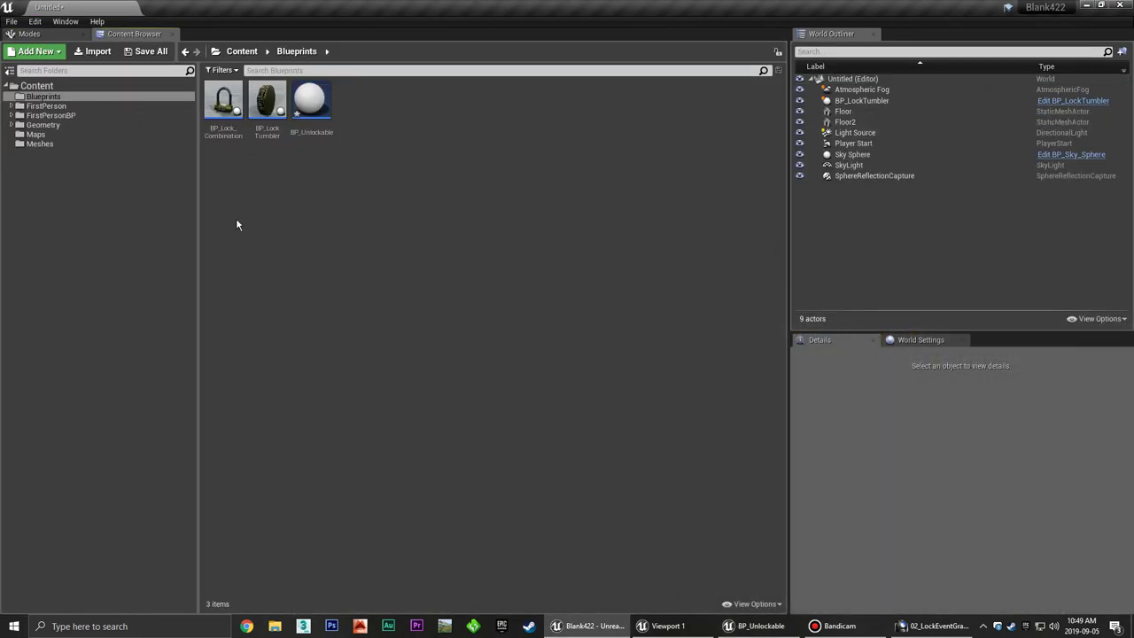
Add the Starter Content pack to the project from the content packs dialog.
left_click(56, 55)
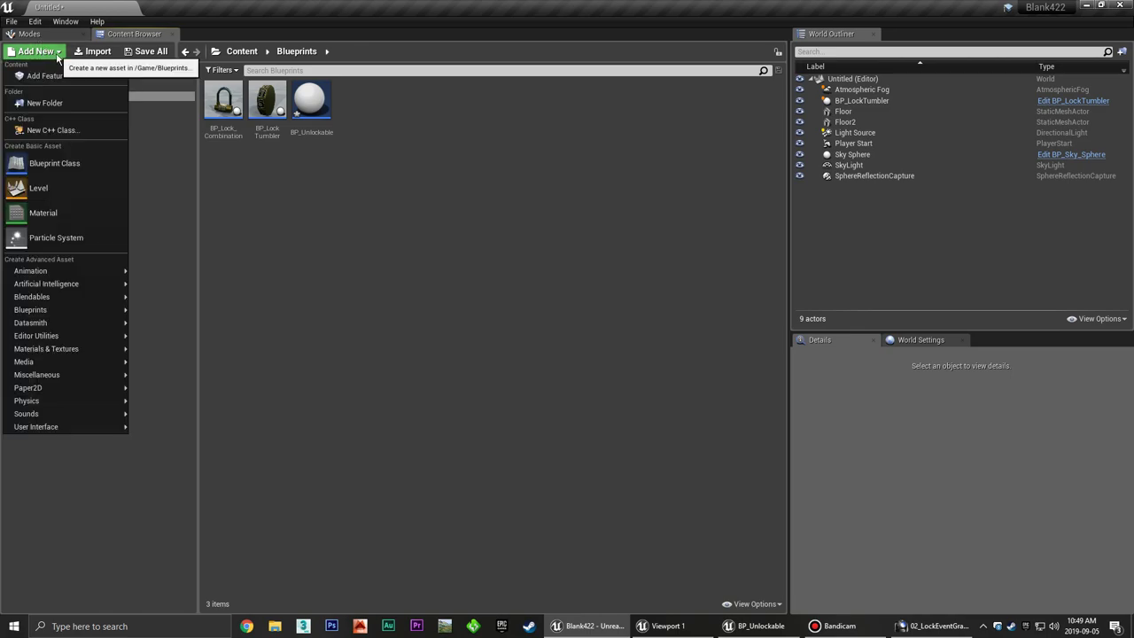
left_click(94, 79)
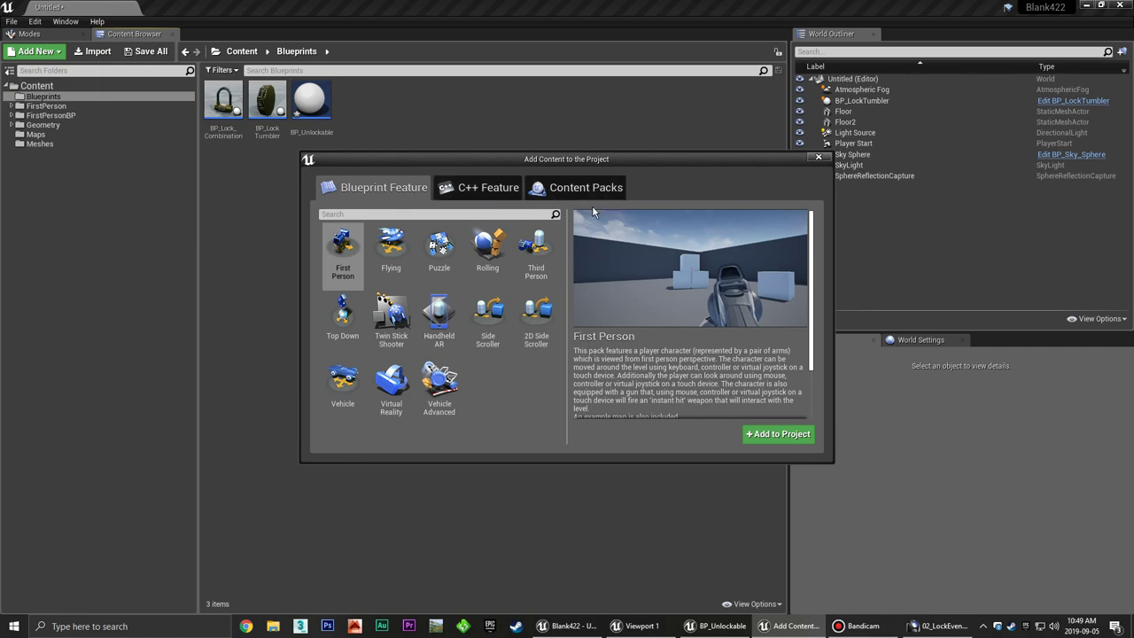
left_click(568, 195)
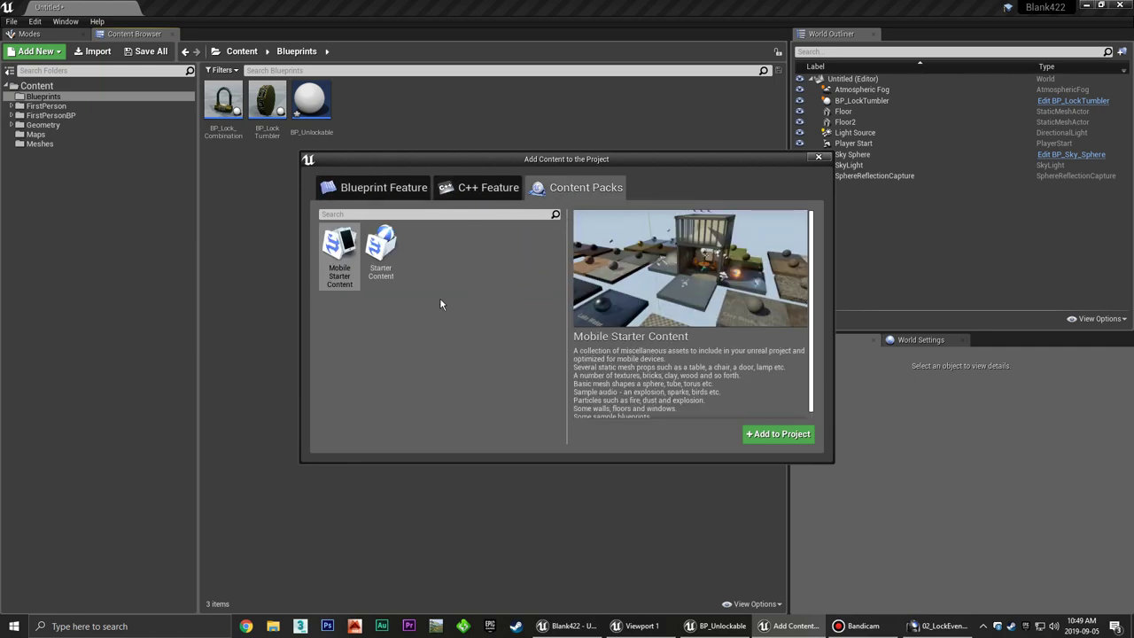
left_click(382, 270)
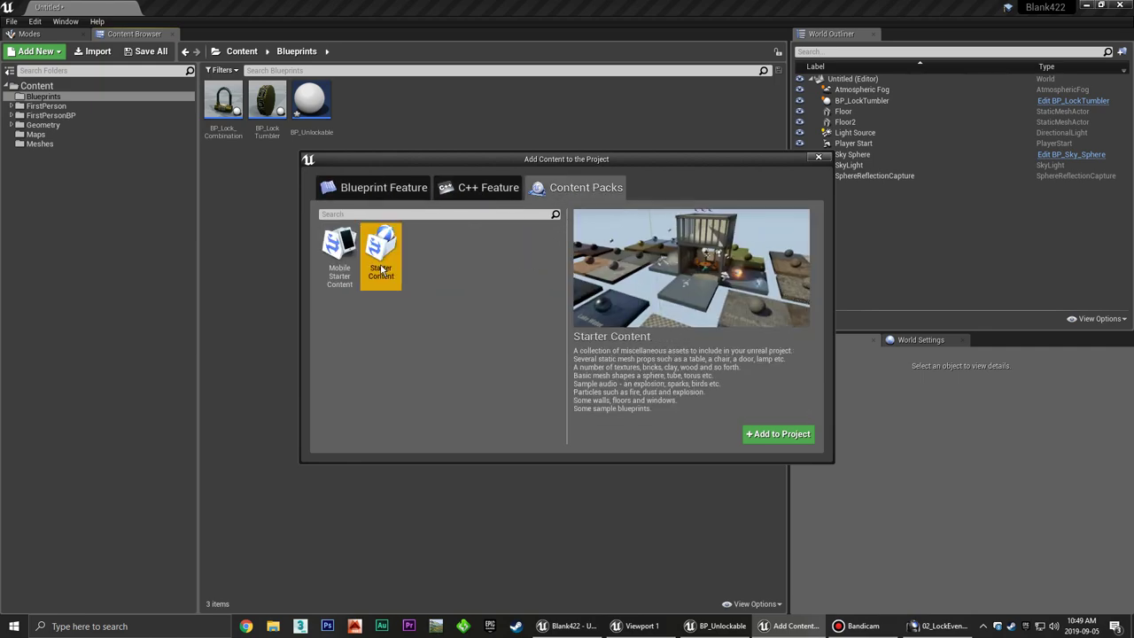
left_click(784, 438)
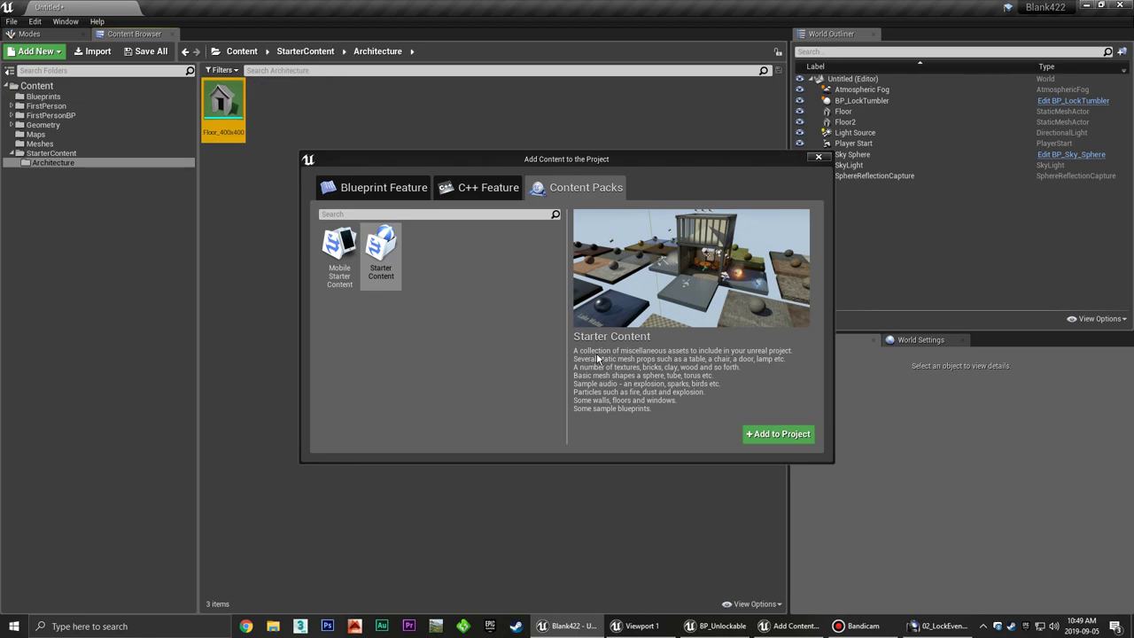
left_click(818, 160)
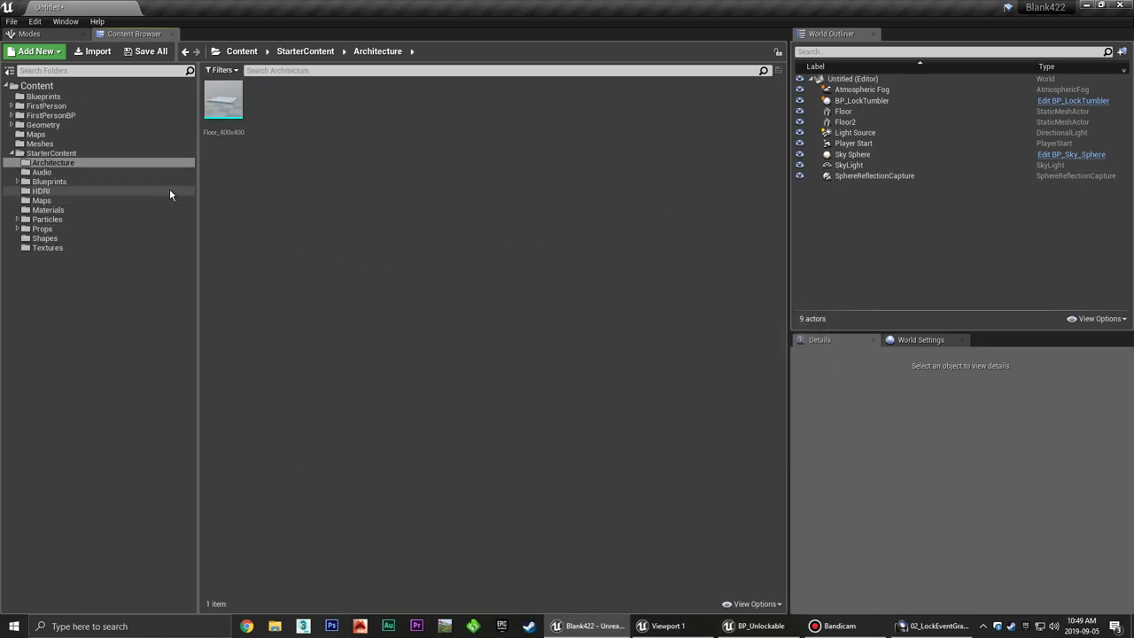
Open the SM_Door mesh from the StarterContent/Props folder.
left_click(61, 155)
left_click(51, 163)
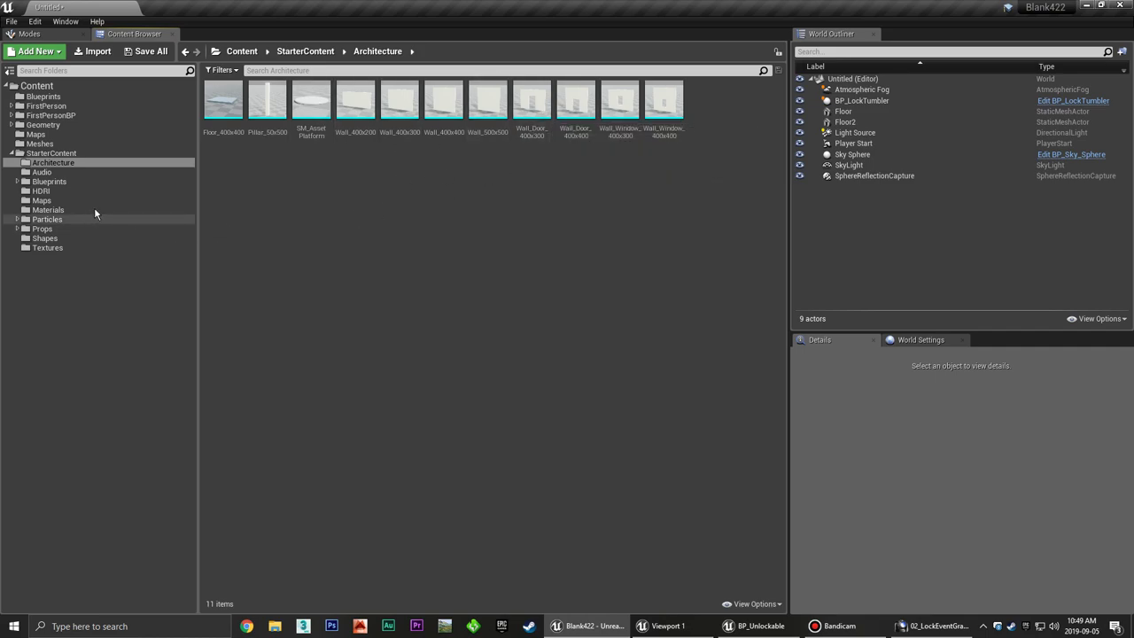
left_click(51, 230)
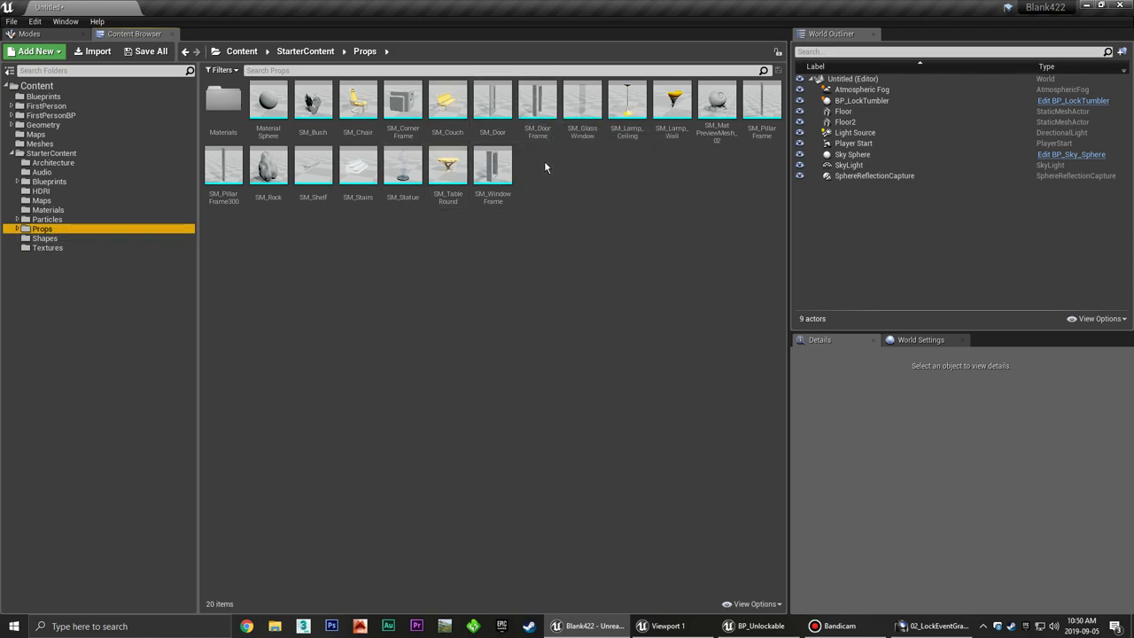
left_click(509, 118)
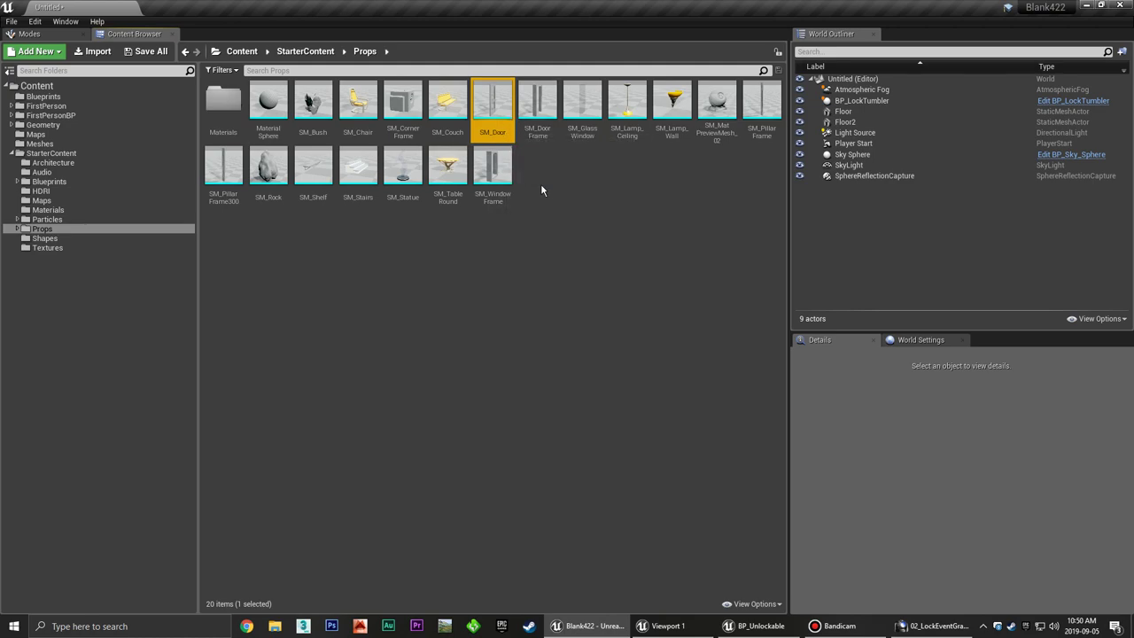
double_click(498, 113)
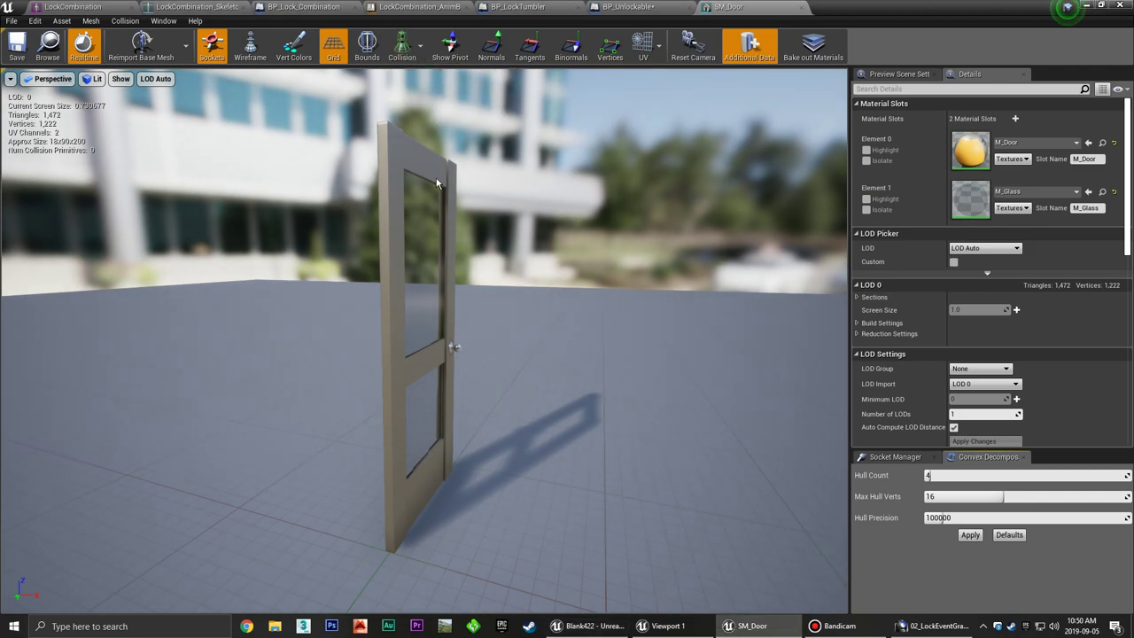
Add a box simplified collision to the SM_Door mesh.
left_click(125, 20)
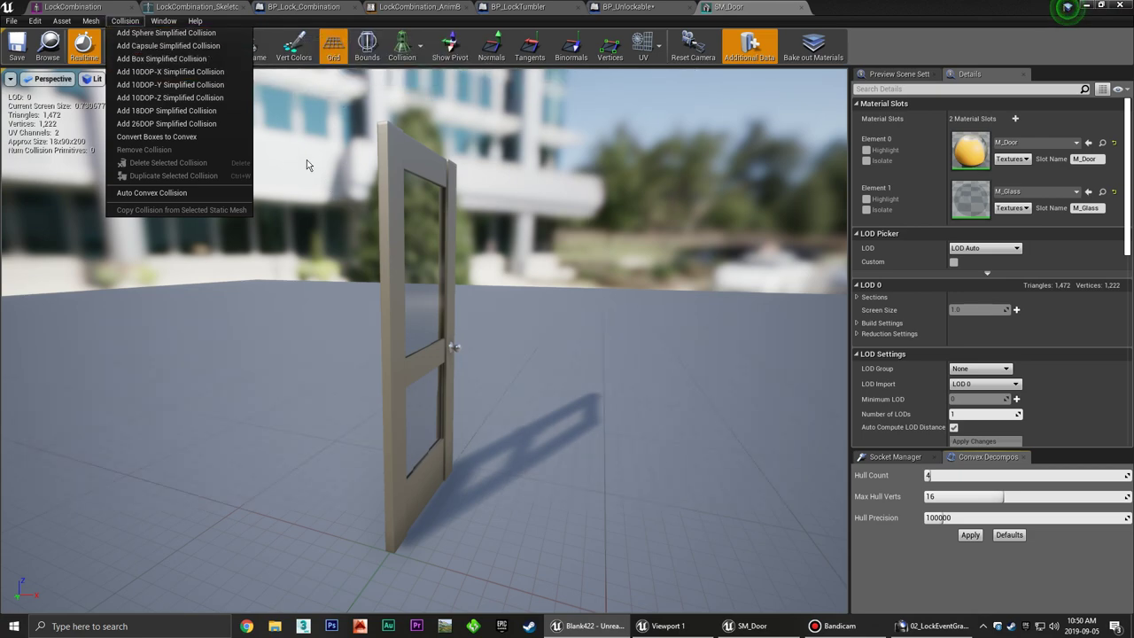
left_click(183, 58)
mouse_move(472, 180)
left_mouse_down()
mouse_move(496, 132)
mouse_move(458, 190)
mouse_move(381, 203)
mouse_move(426, 189)
left_mouse_up()
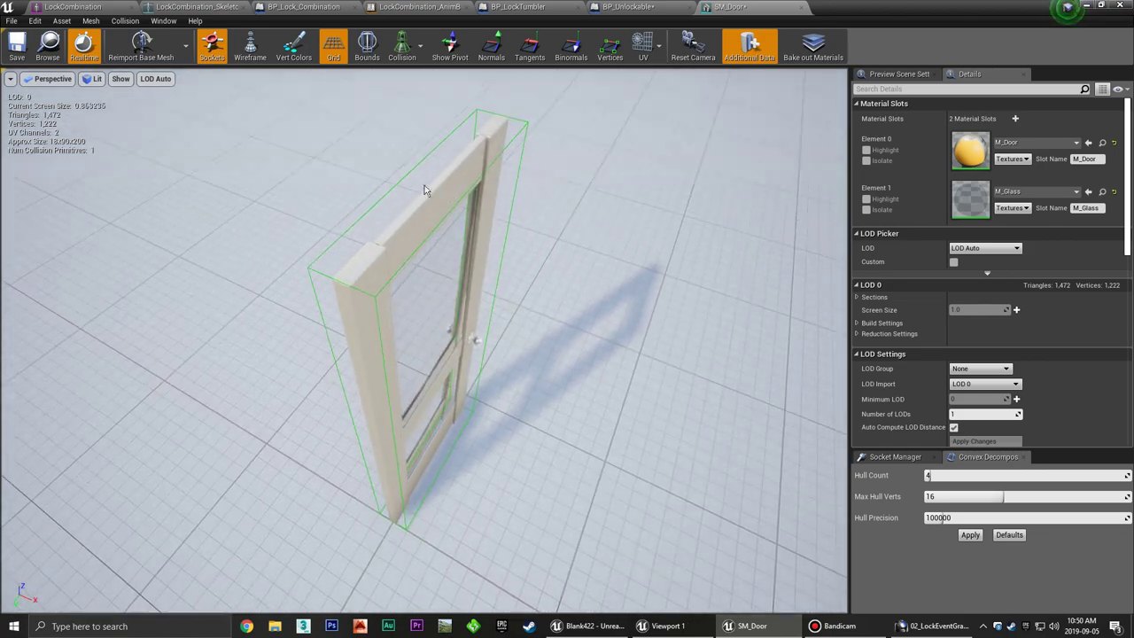
Save SM_Door and close its editor to return to BP_Unlockable.
left_click(125, 20)
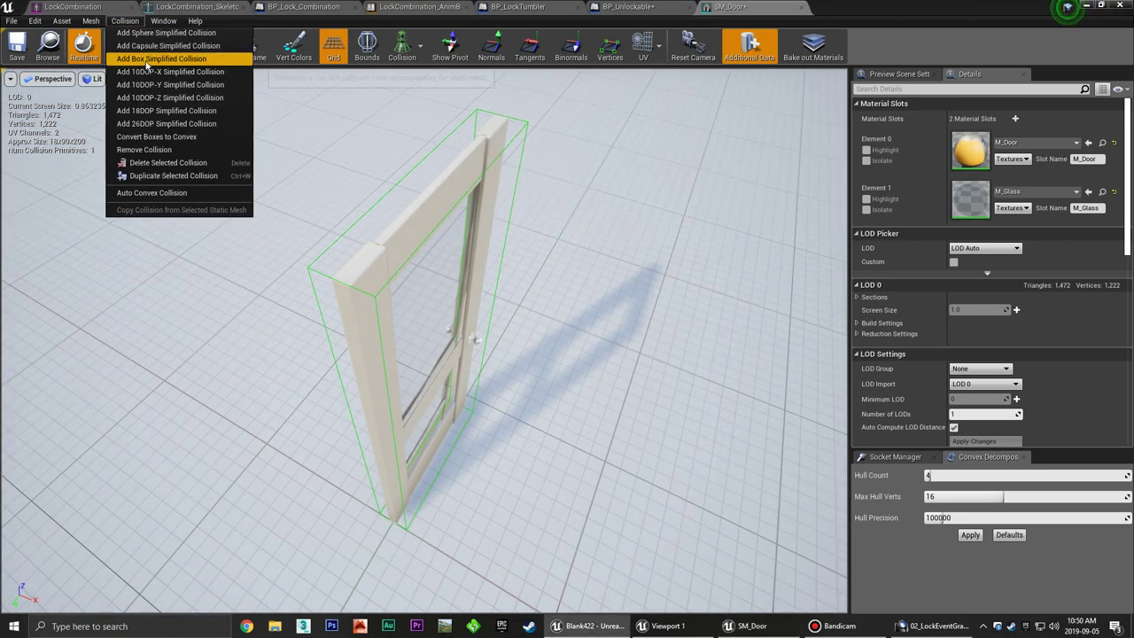
left_click(764, 8)
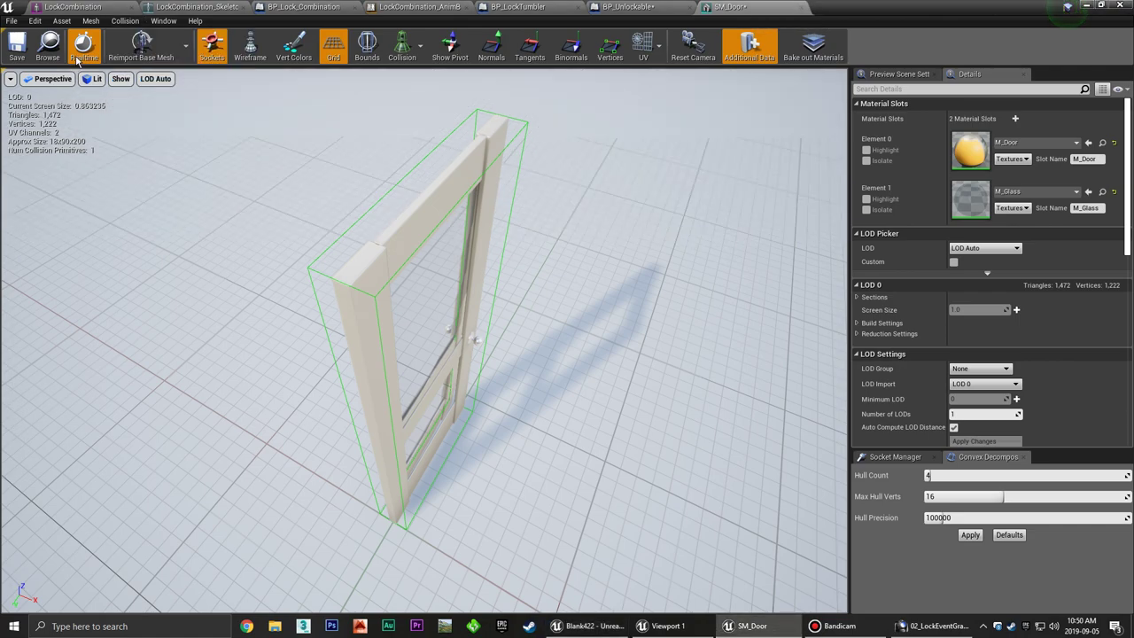
left_click(16, 44)
left_click(800, 8)
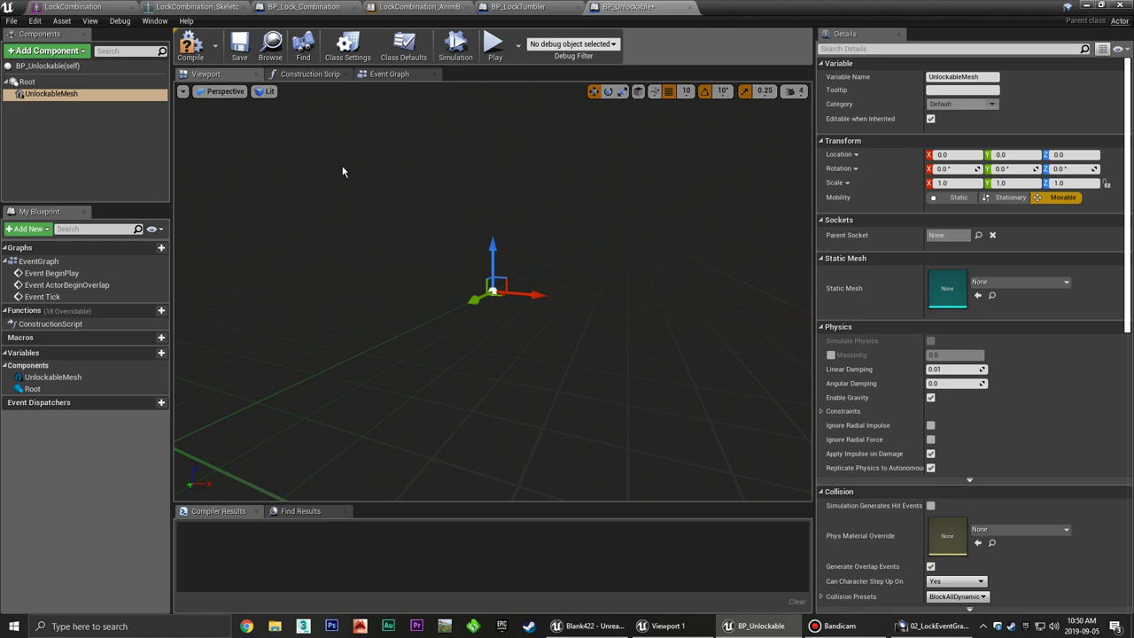
Set the UnlockableMesh component's Static Mesh to SM_Door.
left_click(53, 94)
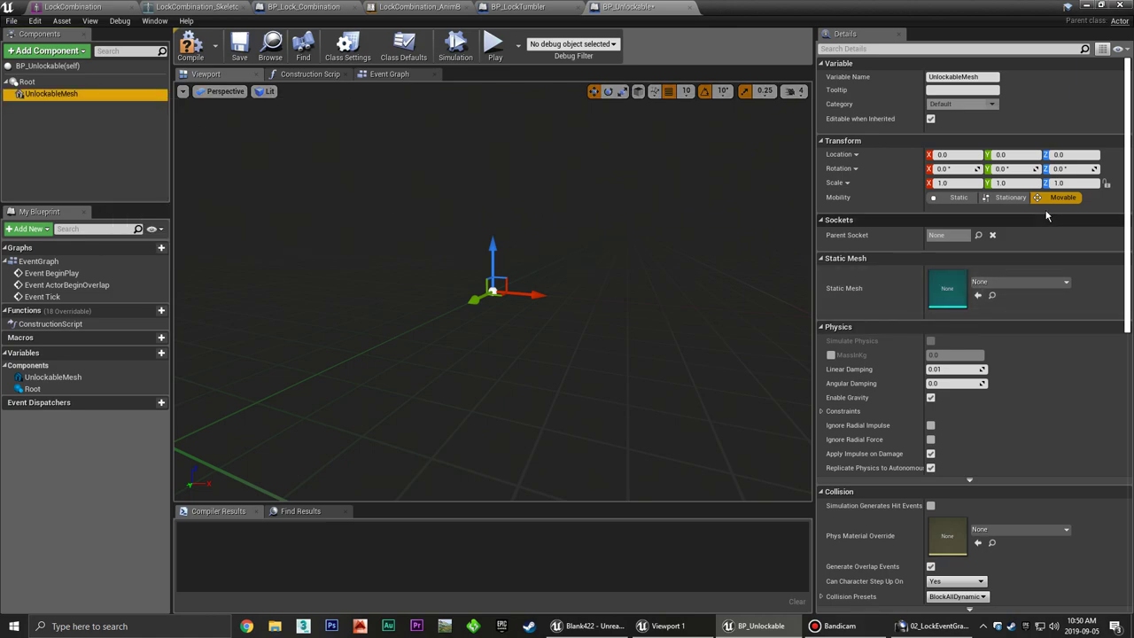
left_click(1047, 283)
type("door")
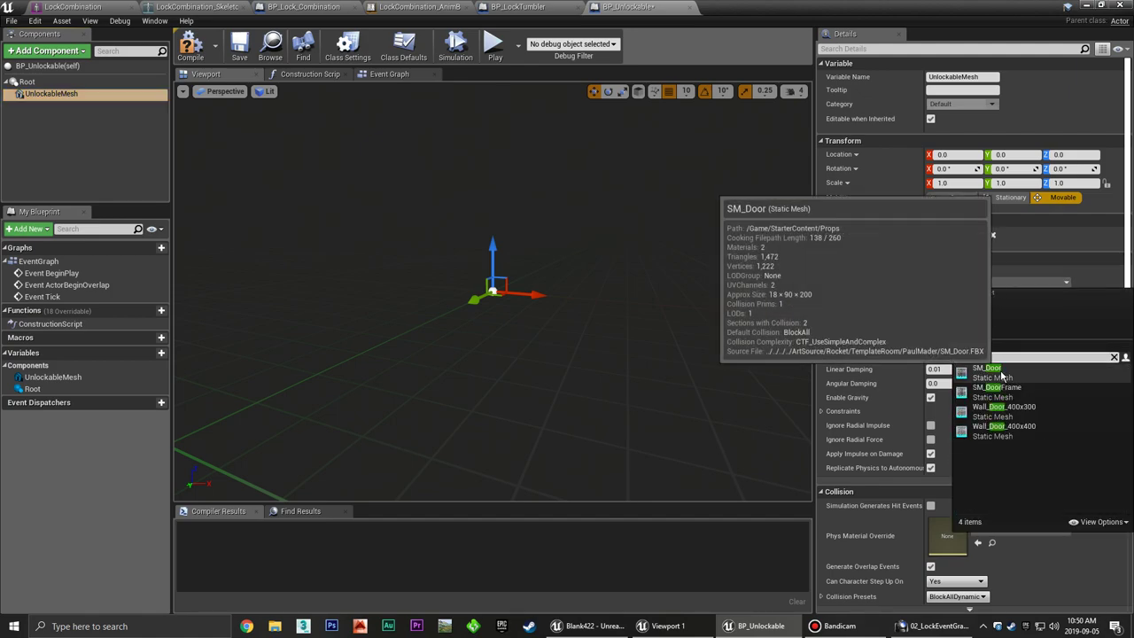
left_click(986, 370)
Check the door from several angles, then compile BP_Unlockable and open its Event Graph.
mouse_move(592, 227)
left_mouse_down()
mouse_move(532, 239)
mouse_move(509, 226)
left_mouse_up()
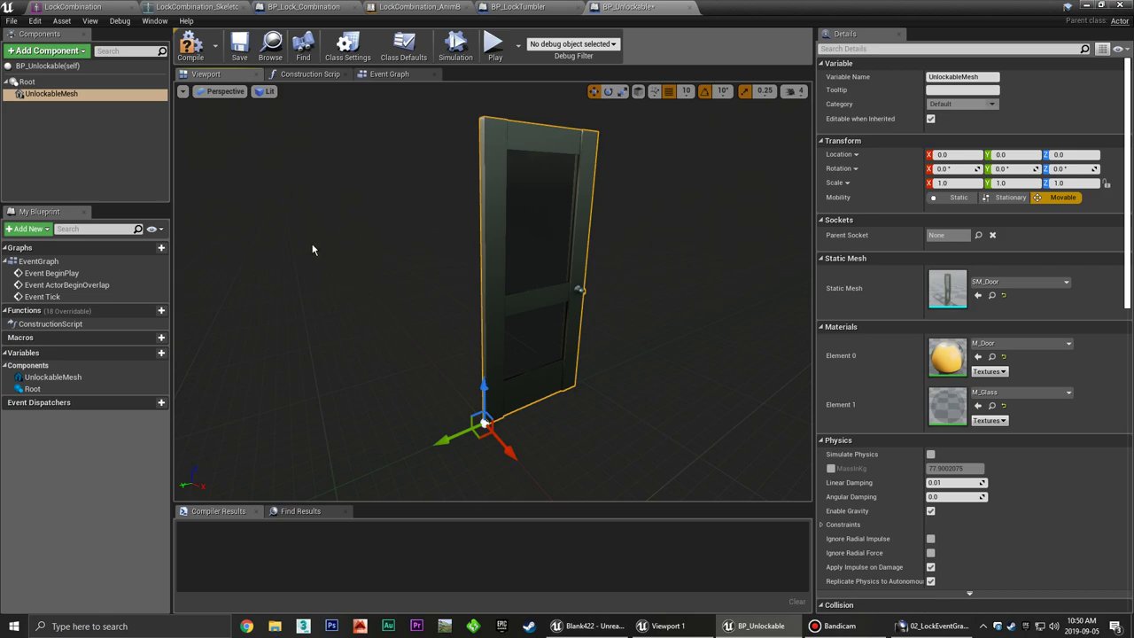
mouse_move(390, 275)
left_mouse_down()
mouse_move(443, 266)
mouse_move(416, 239)
mouse_move(399, 311)
left_mouse_up()
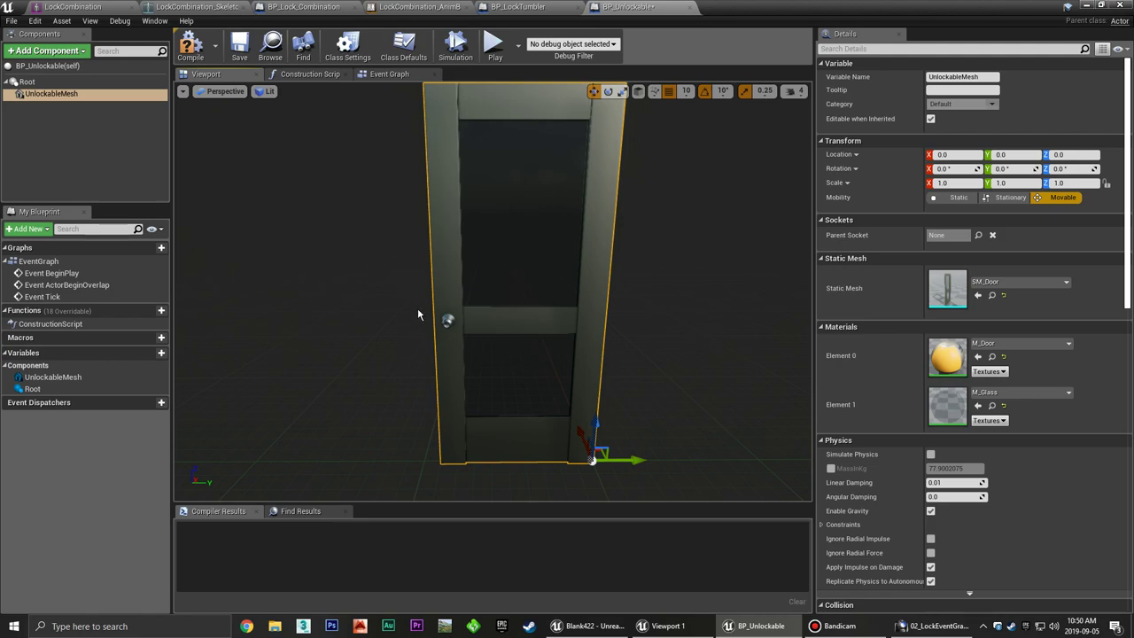
left_click_drag(414, 308, 443, 354)
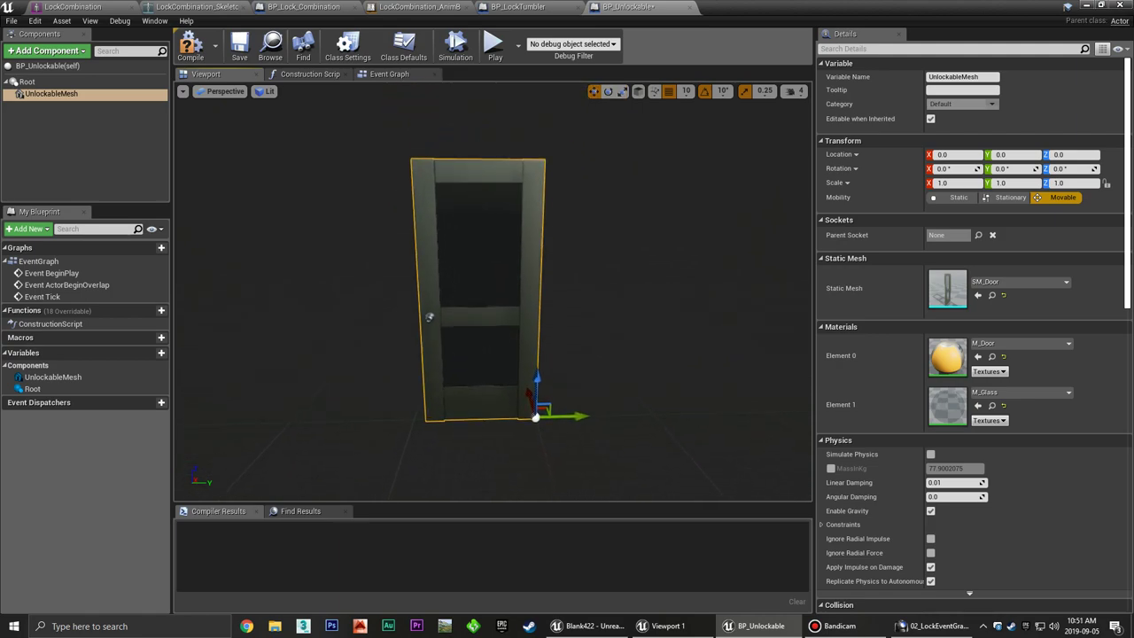
left_click_drag(382, 297, 382, 266)
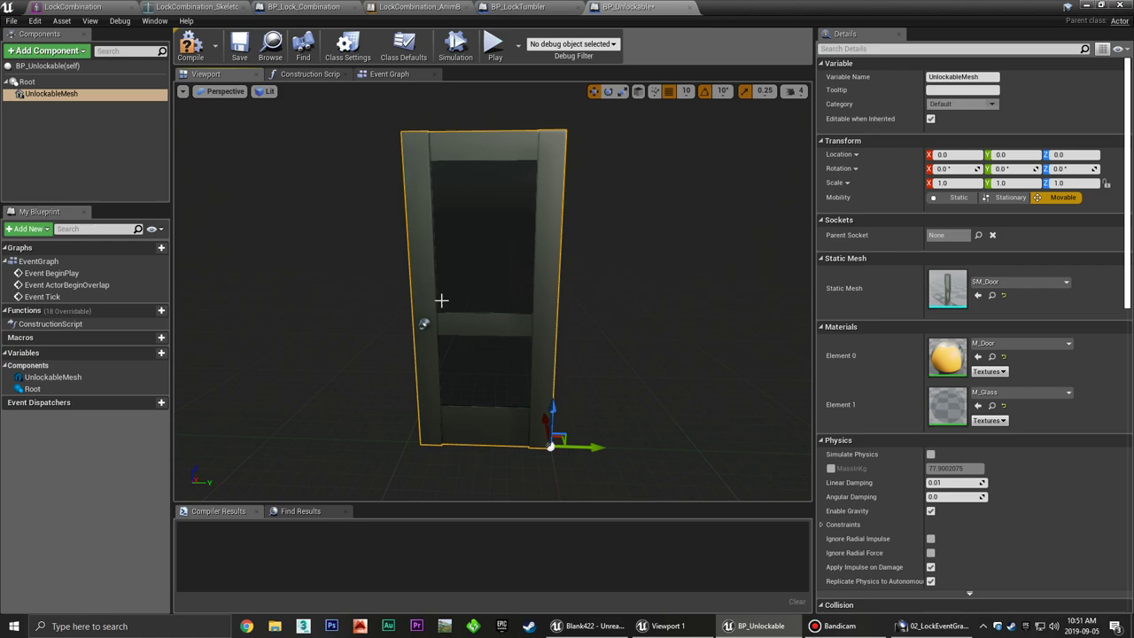
left_click(190, 45)
left_click(390, 75)
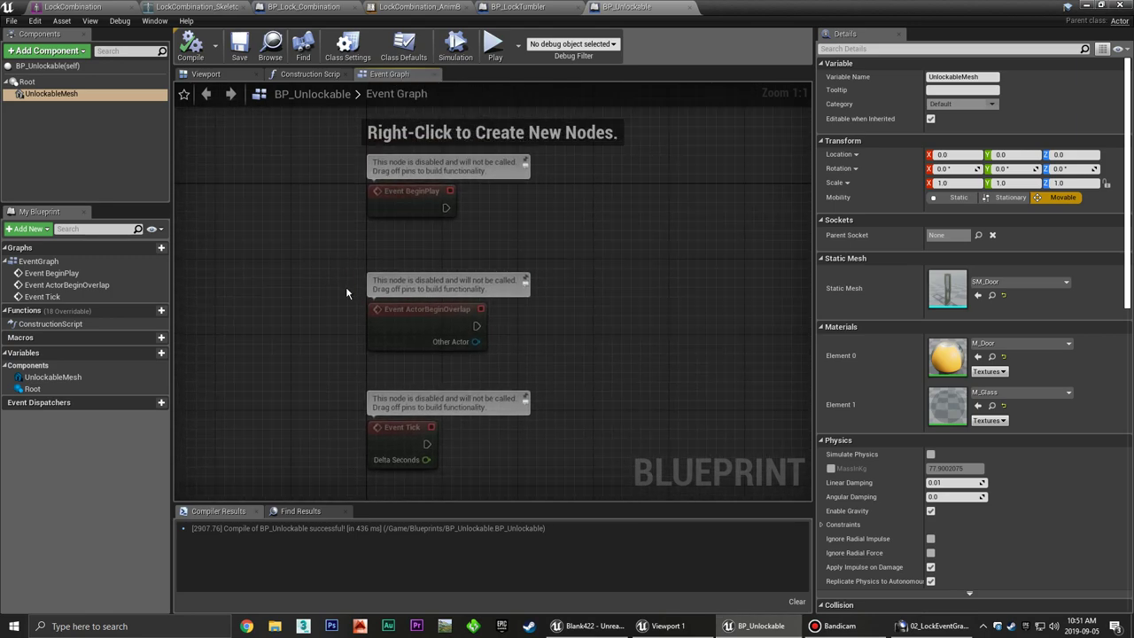
Delete the three disabled default event nodes from the Event Graph.
scroll(346, 292, "down", 3)
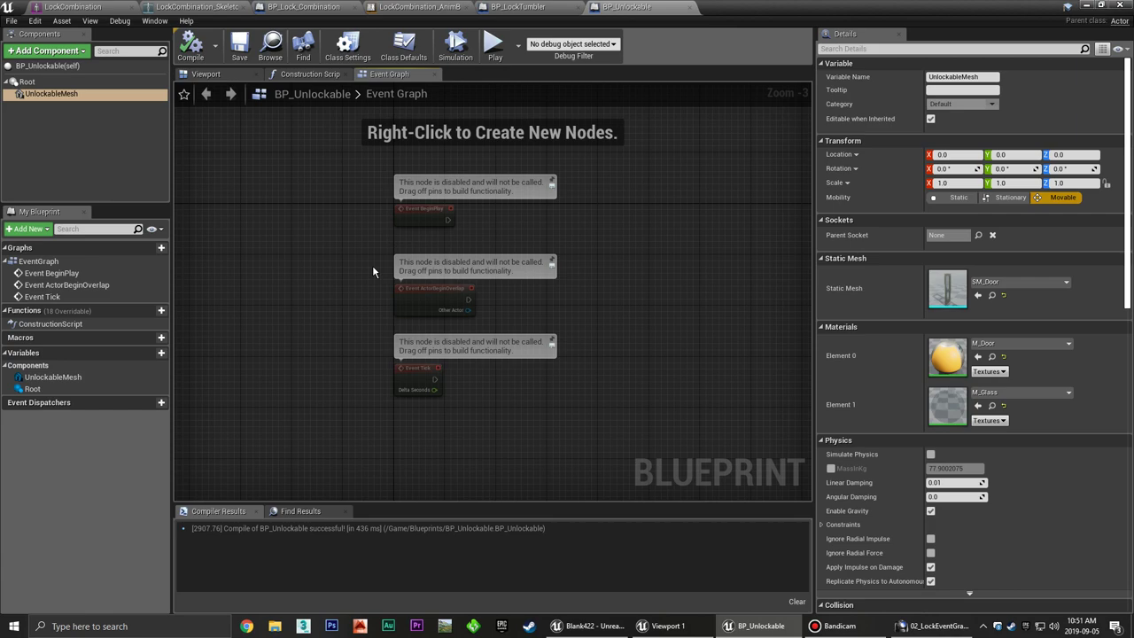
right_click_drag(372, 264, 324, 275)
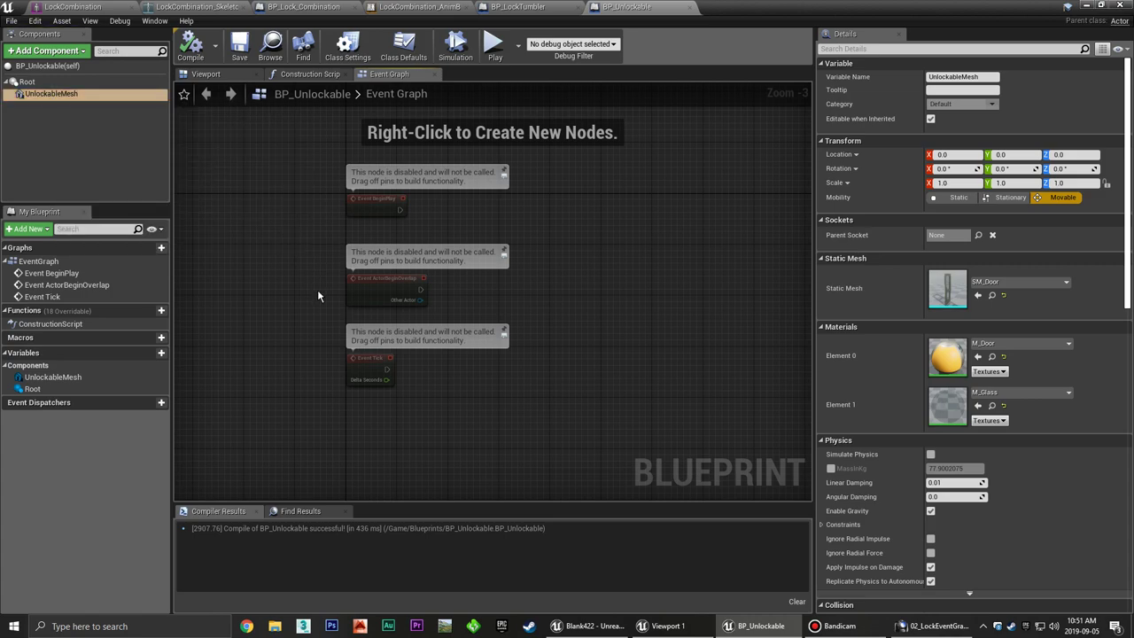
right_click_drag(294, 206, 337, 206)
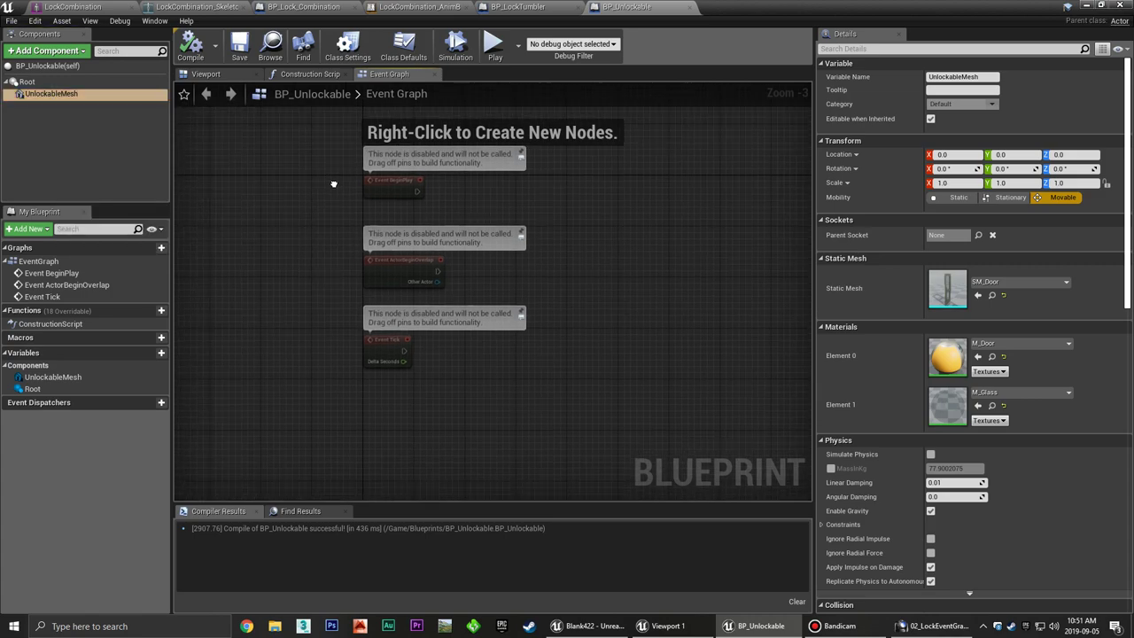
left_click_drag(410, 224, 501, 400)
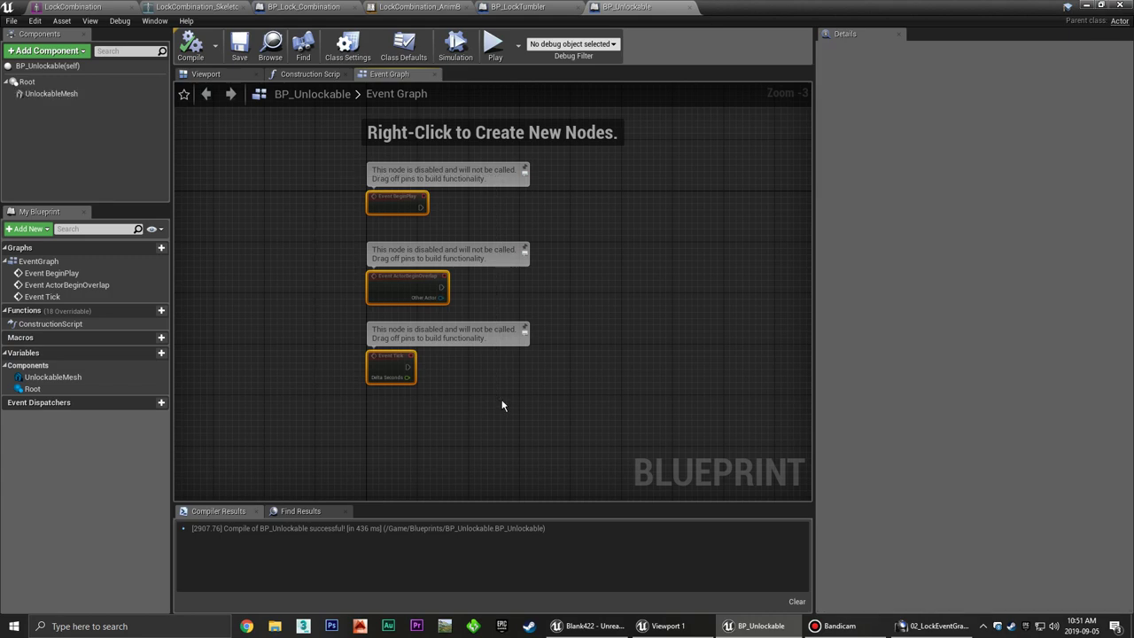
key("Delete")
Place an Unlockable Mesh reference node in the graph, then select UnlockableMesh in the Viewport.
scroll(344, 283, "up", 3)
right_click_drag(383, 205, 327, 211)
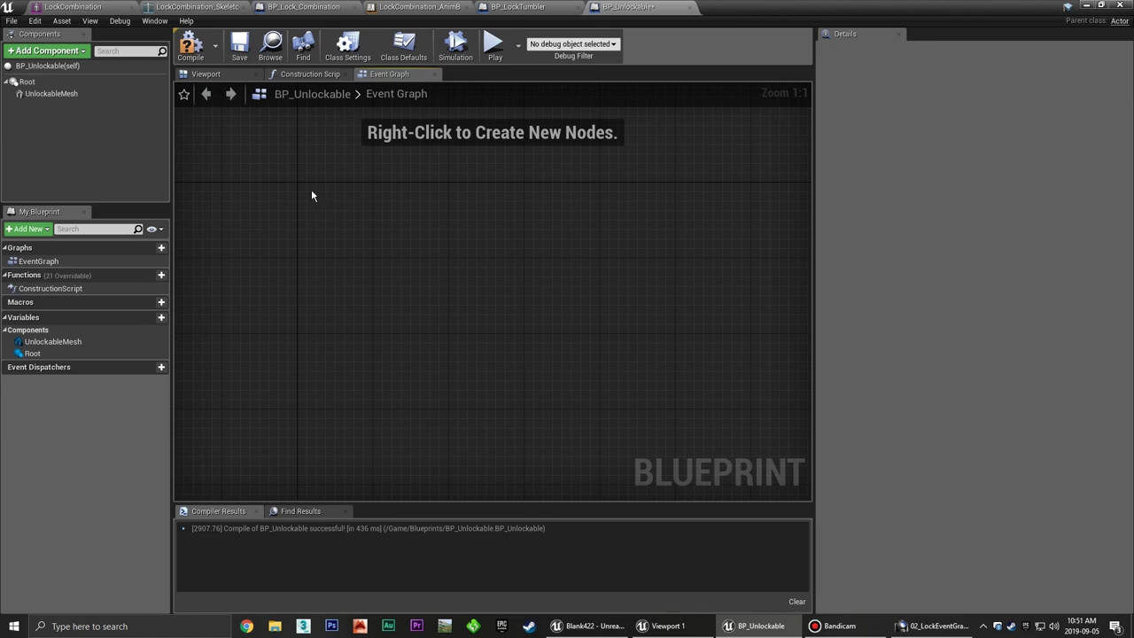
mouse_move(336, 214)
right_mouse_down()
mouse_move(290, 195)
mouse_move(333, 193)
right_mouse_up()
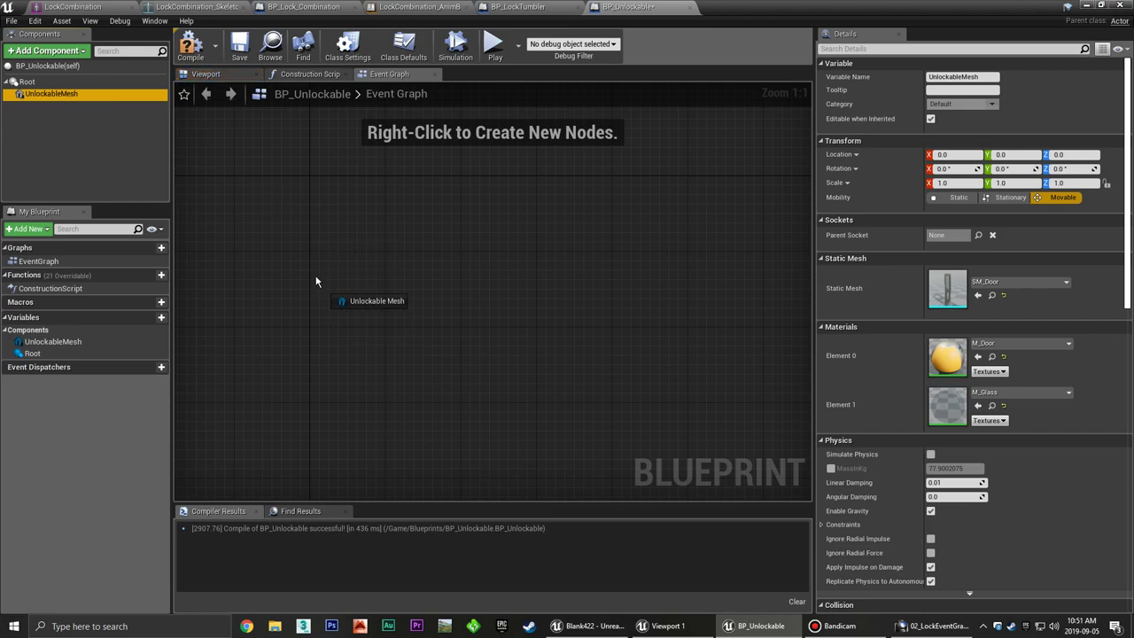
left_click_drag(50, 93, 323, 281)
right_click_drag(455, 239, 514, 288)
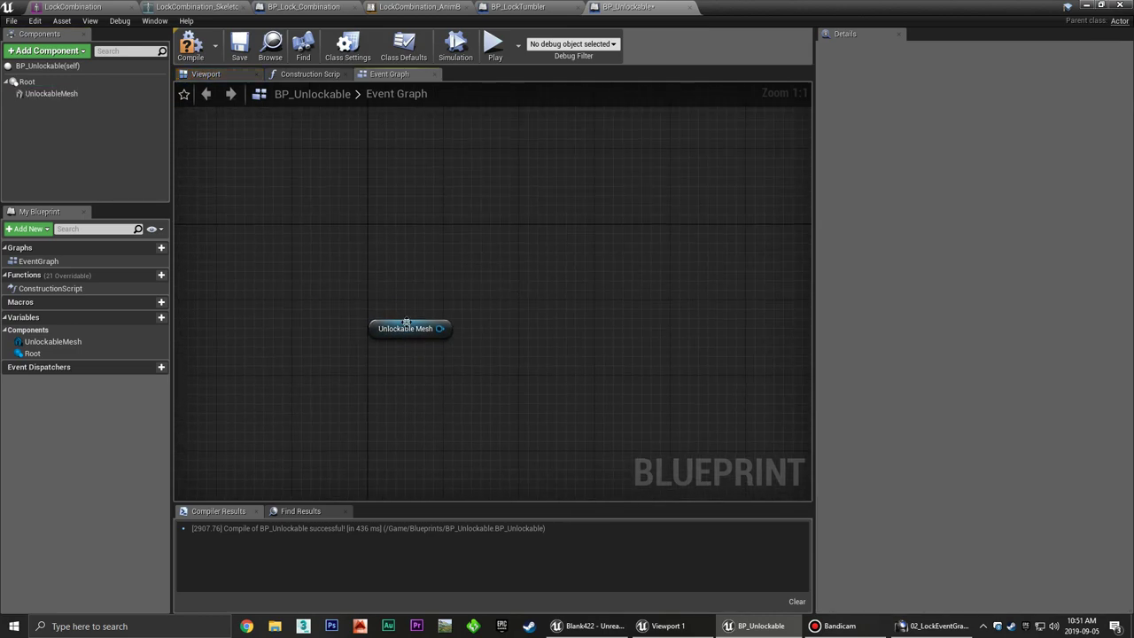
left_click(408, 324)
left_click_drag(407, 324, 399, 309)
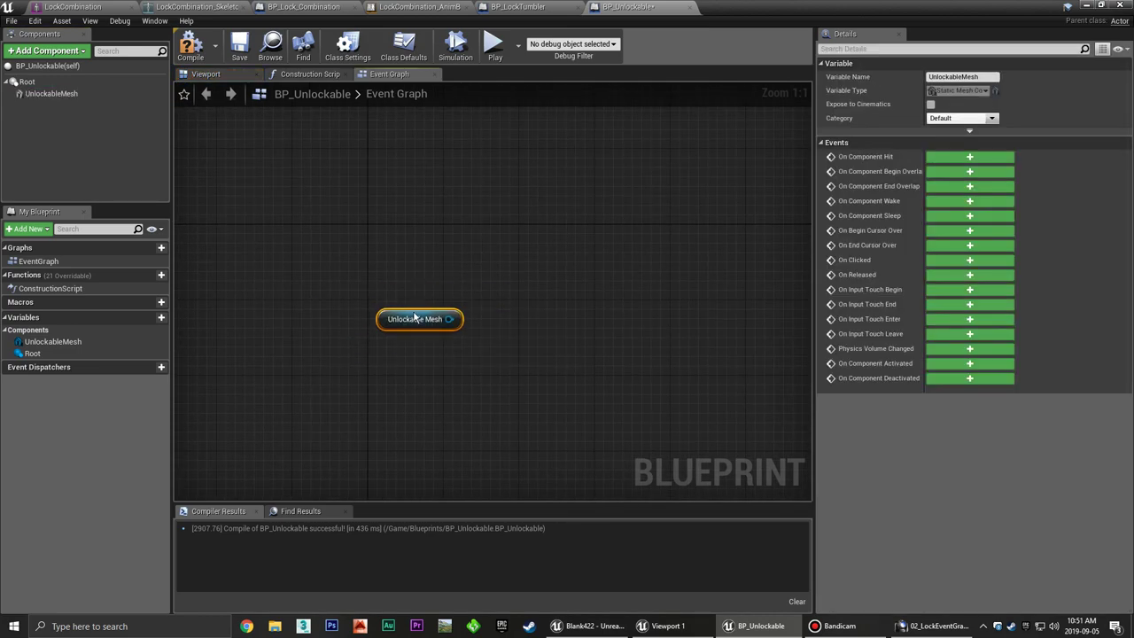
left_click(484, 265)
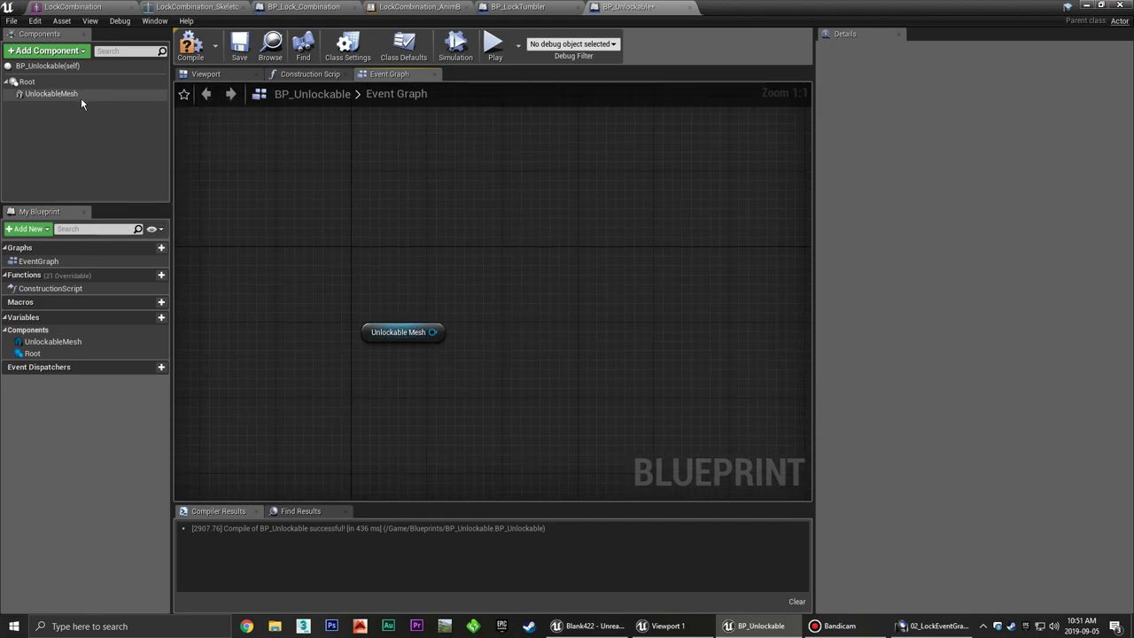
left_click(207, 74)
left_click(114, 95)
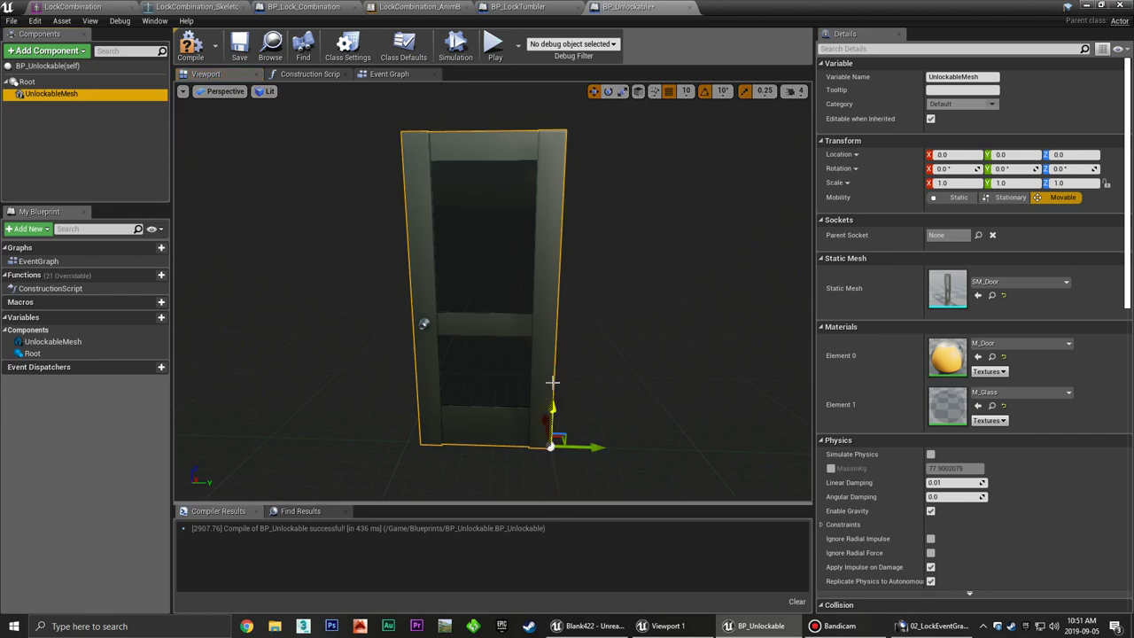
Test-rotate the door to 120° yaw on its hinge, then reset its rotation to 0.
middle_click_drag(552, 403, 592, 358)
key("e")
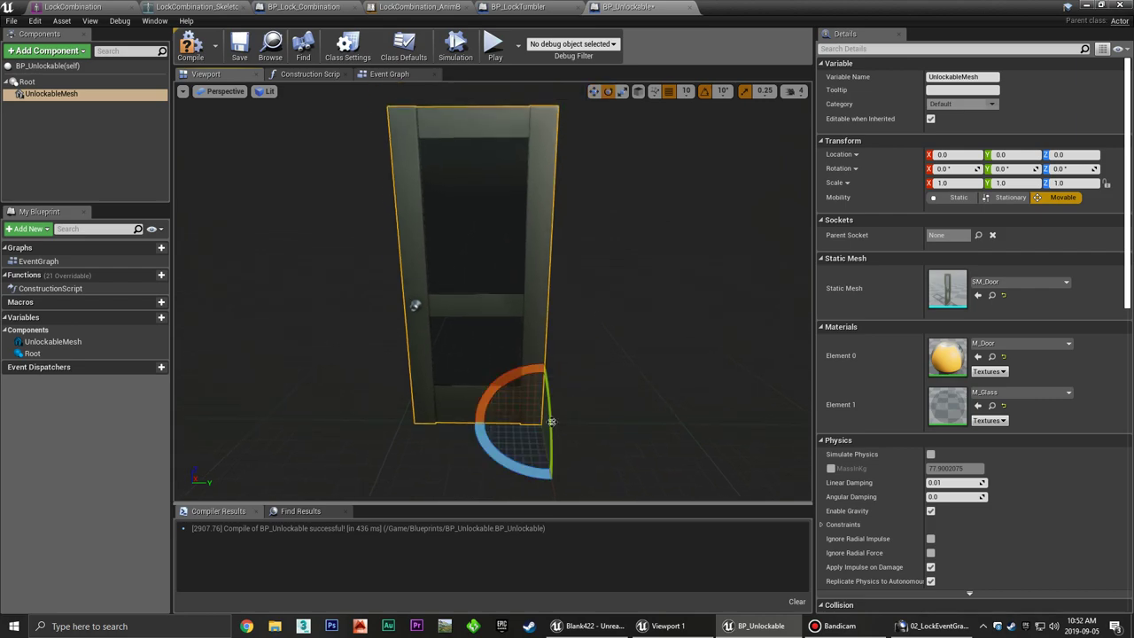
mouse_move(514, 468)
left_mouse_down()
mouse_move(620, 434)
mouse_move(614, 451)
left_mouse_up()
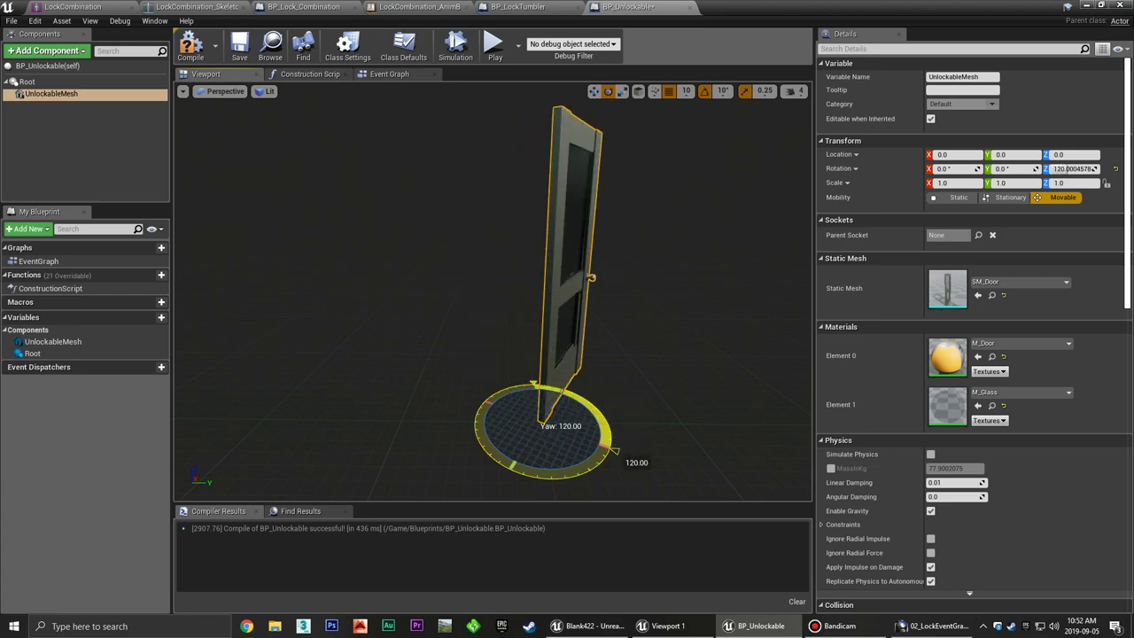
left_click_drag(614, 452, 614, 451)
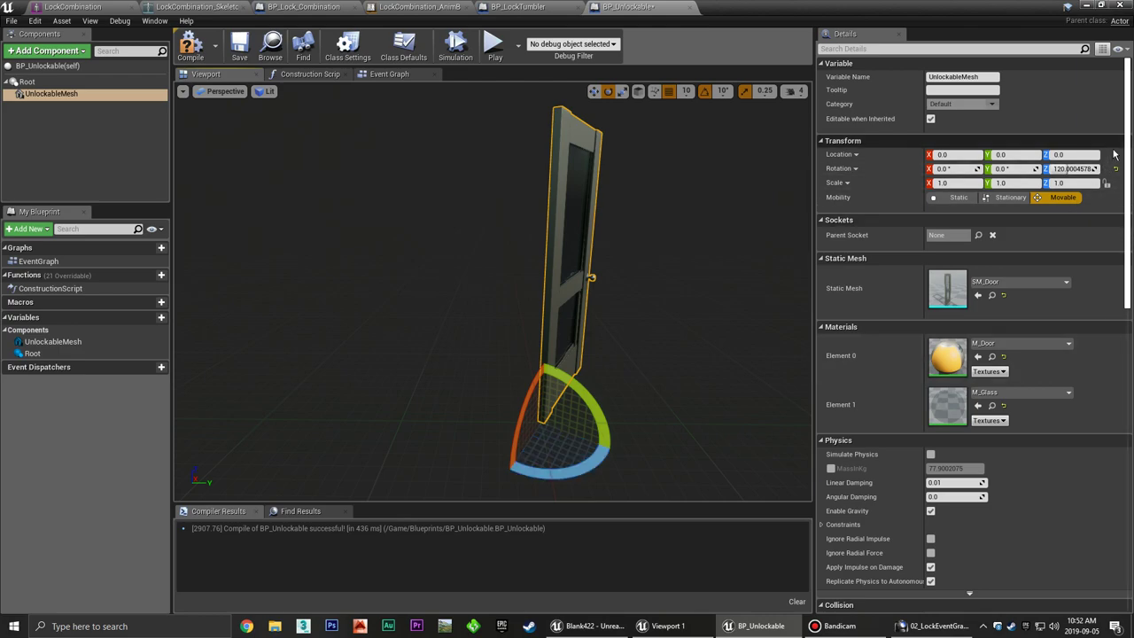
left_click(1118, 171)
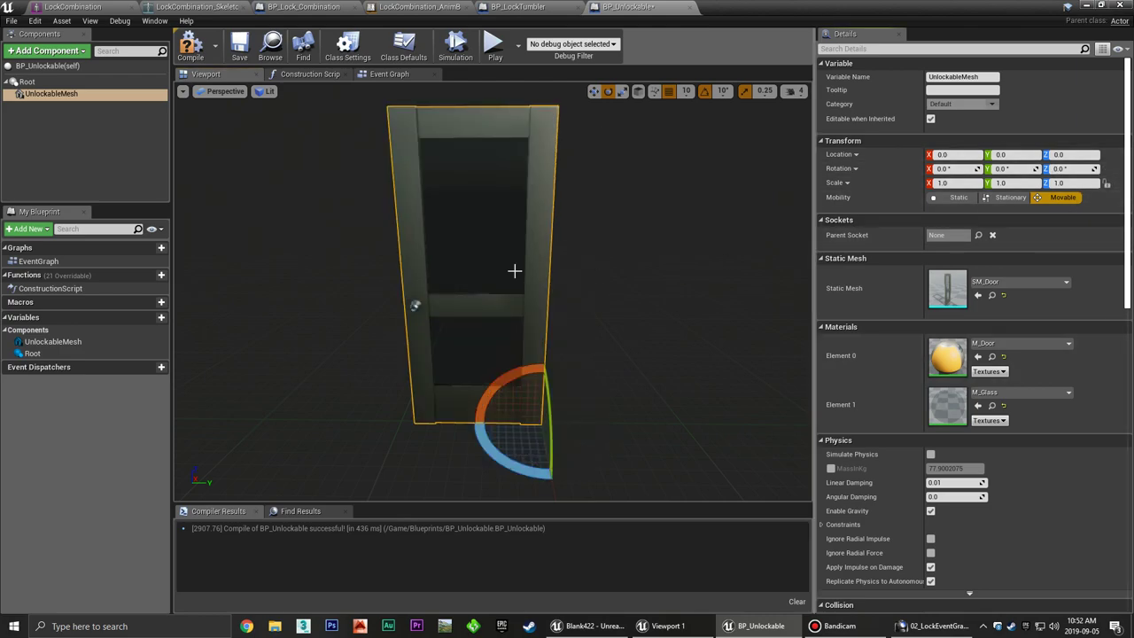
left_click(390, 73)
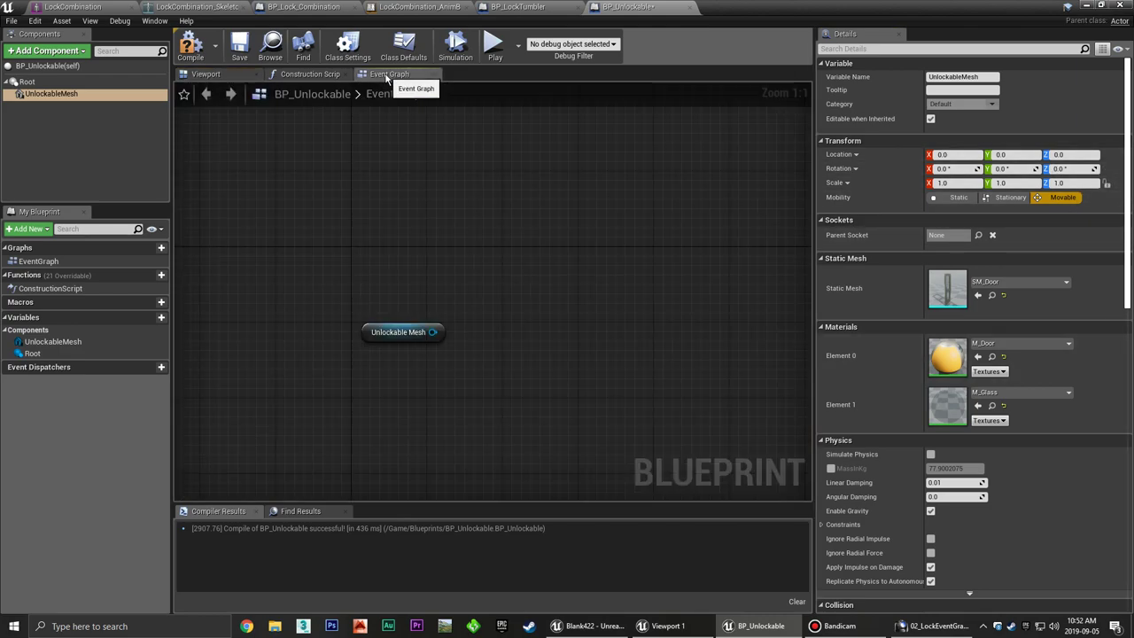
Add a custom event named Unlock to the Event Graph.
right_click_drag(501, 308, 458, 281)
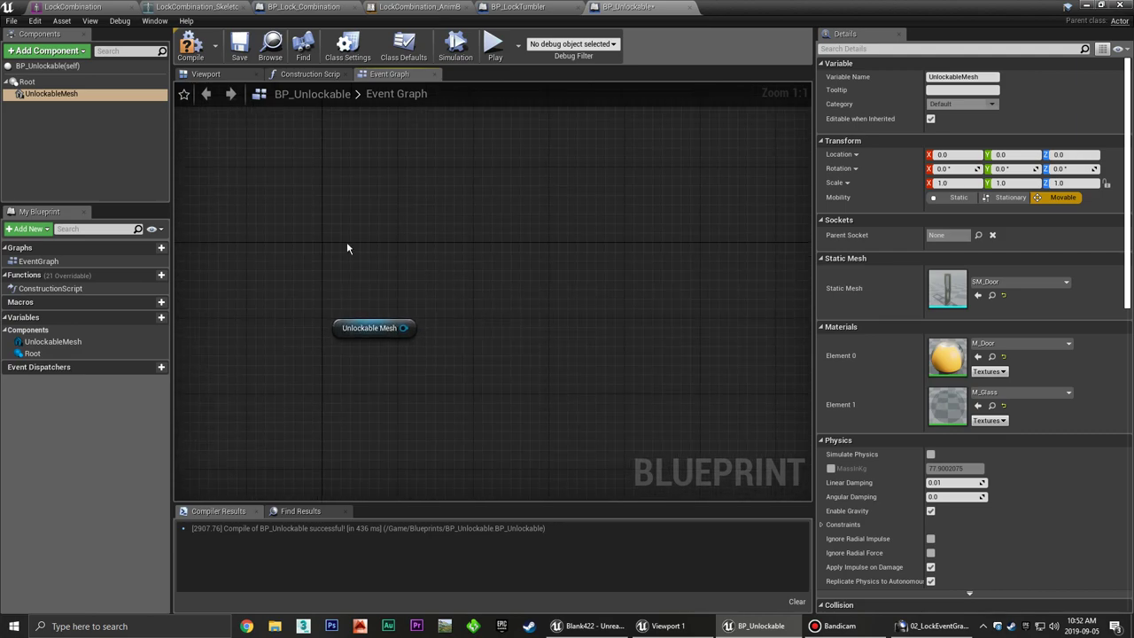
right_click(347, 249)
type("custom")
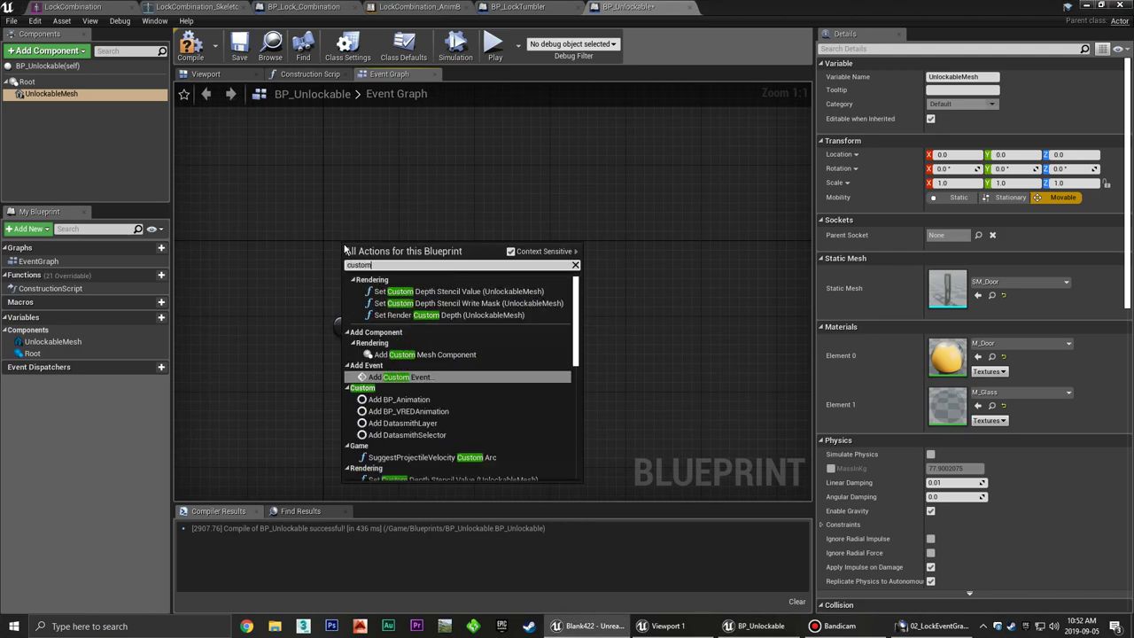
left_click(394, 376)
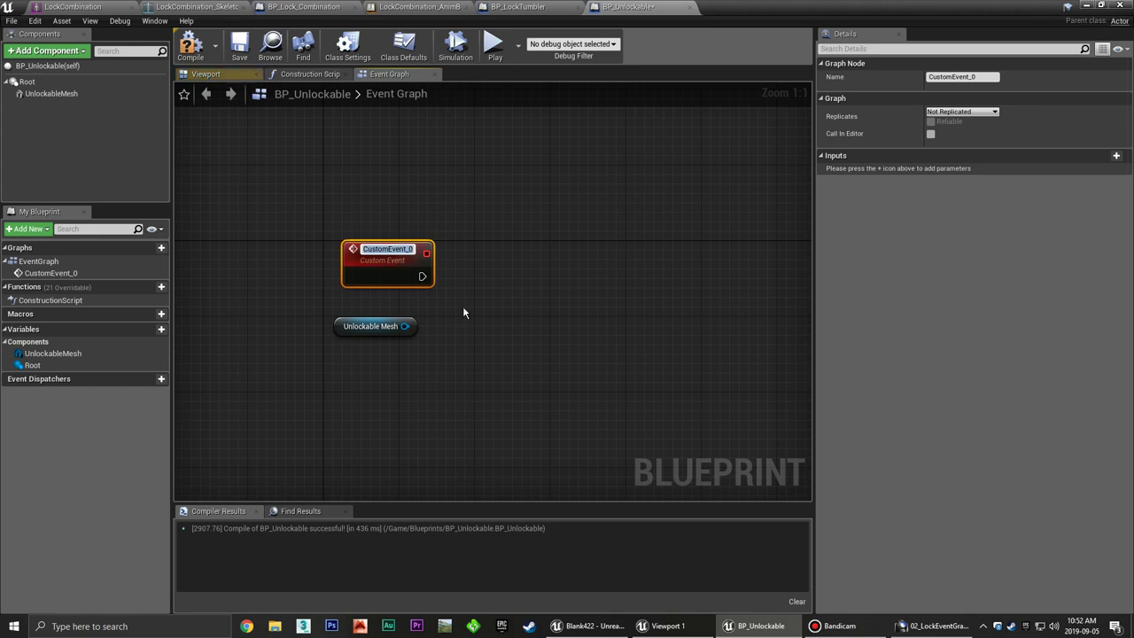
type("Unlock")
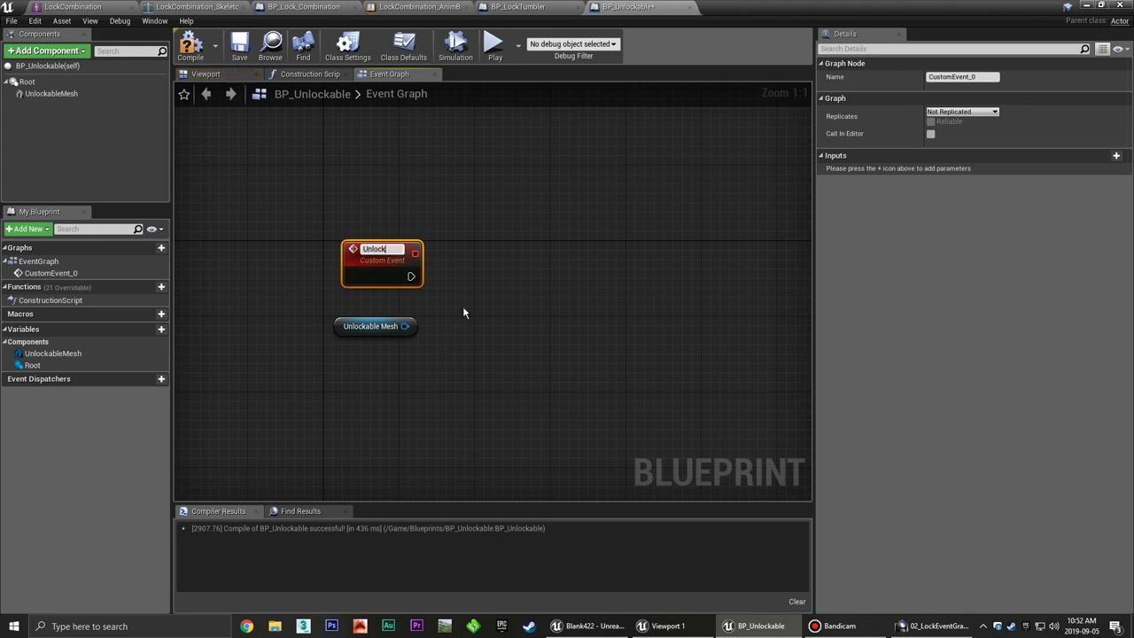
key("Return")
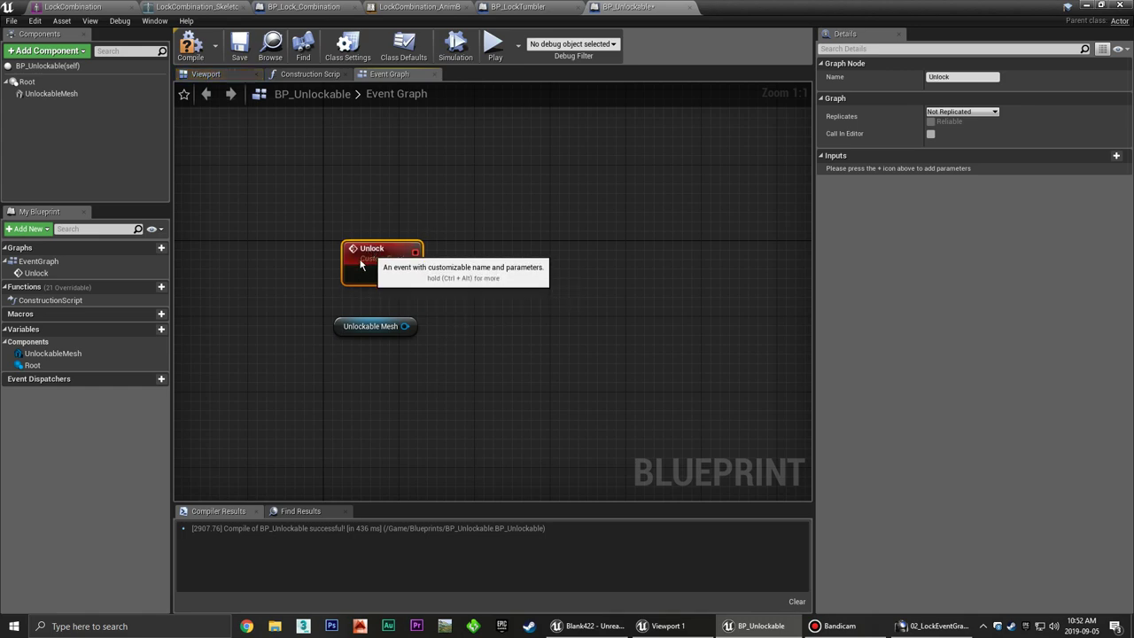
left_click_drag(371, 256, 352, 255)
left_click(451, 264)
Move the Unlockable Mesh node lower in the graph.
right_click_drag(442, 293, 410, 260)
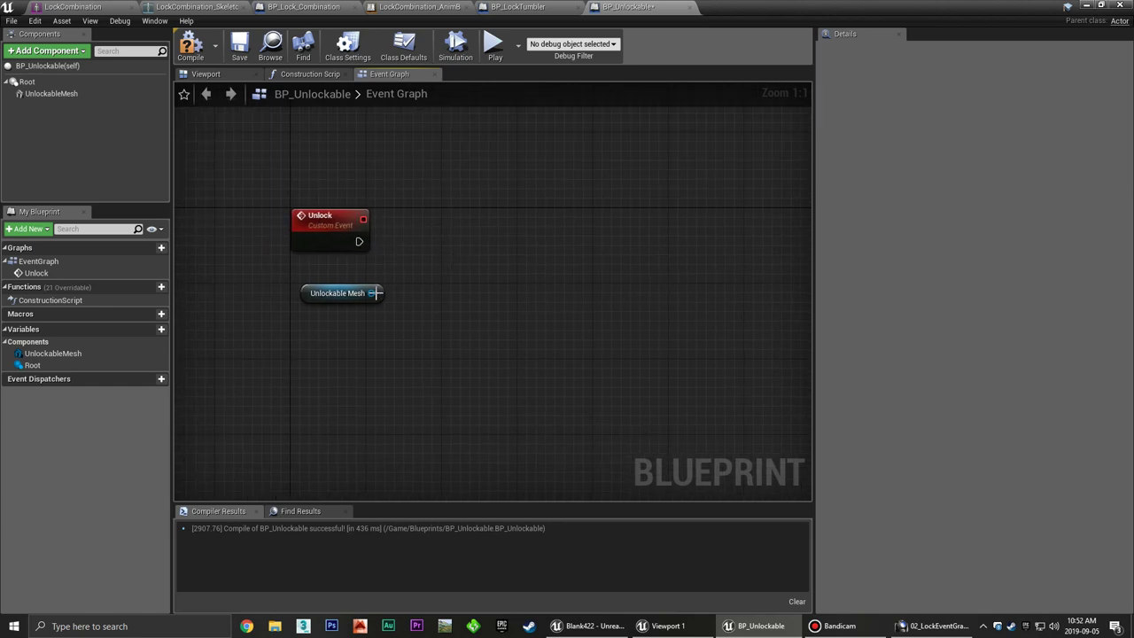
left_click(381, 293)
left_click_drag(381, 293, 428, 434)
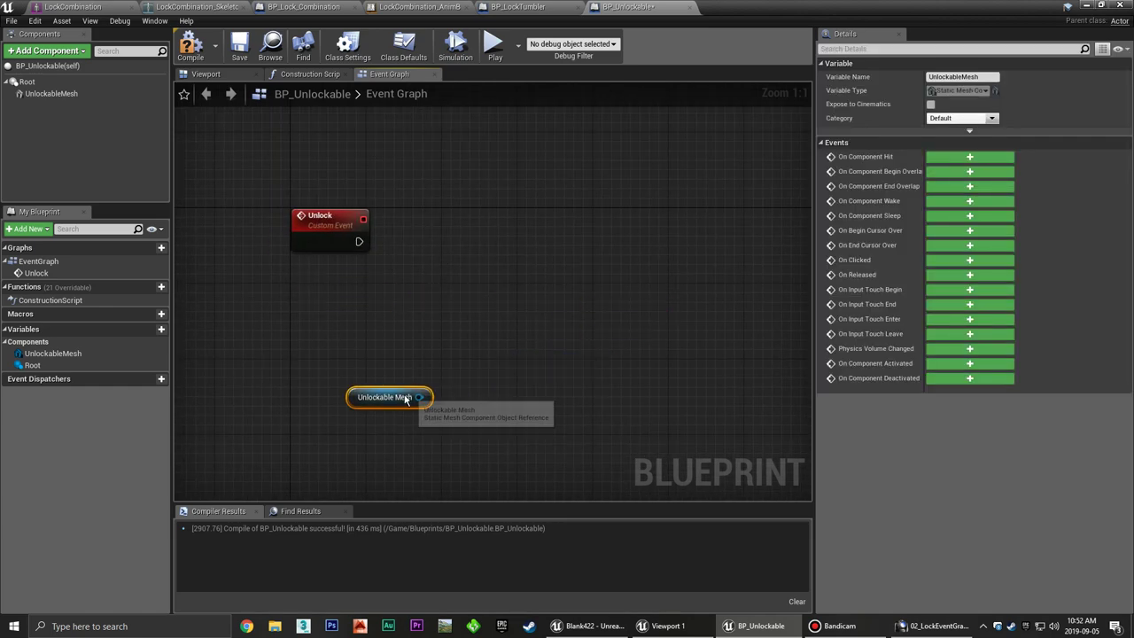
left_click(566, 335)
right_click_drag(566, 335, 490, 314)
Add a SetRelativeRotation node wired to Unlockable Mesh and arrange both nodes to the right.
left_click_drag(342, 412, 416, 339)
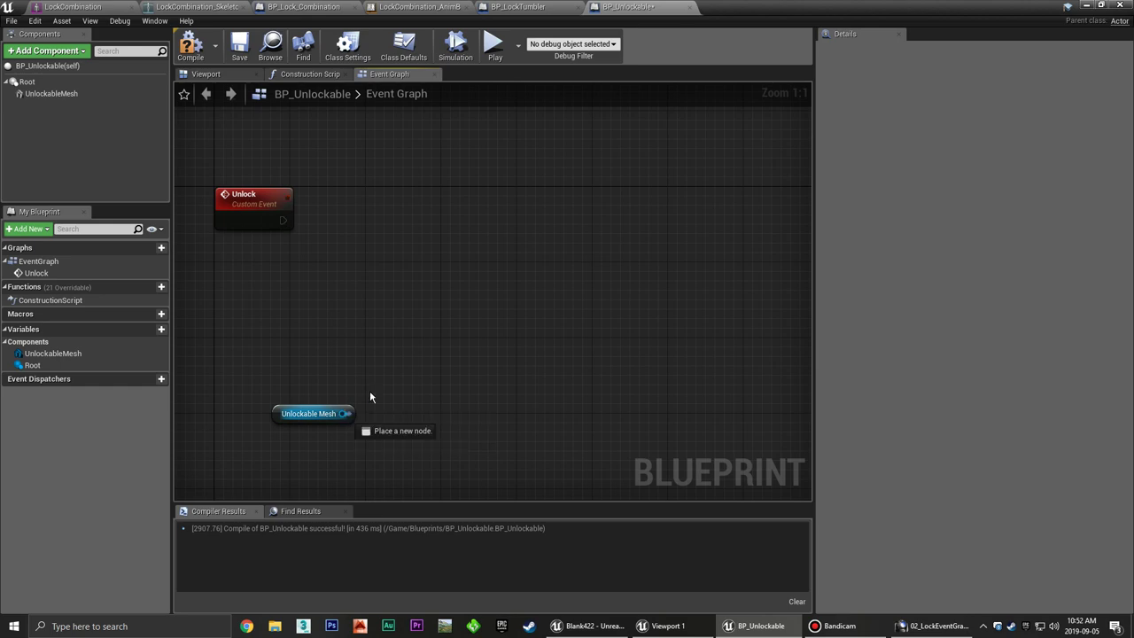
type("set")
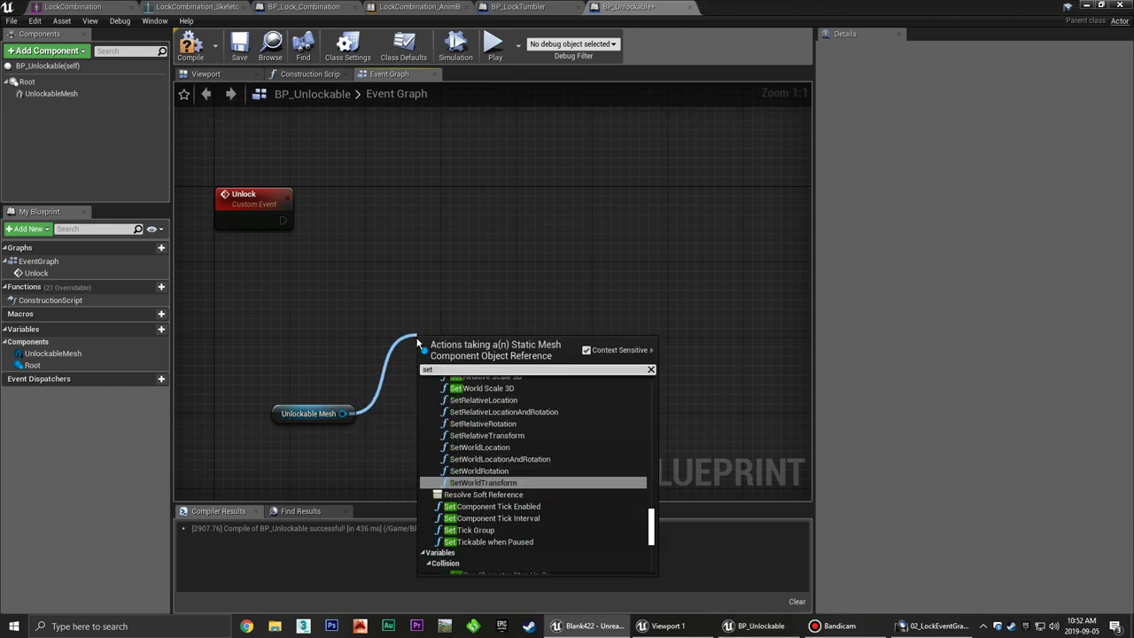
type(" rot")
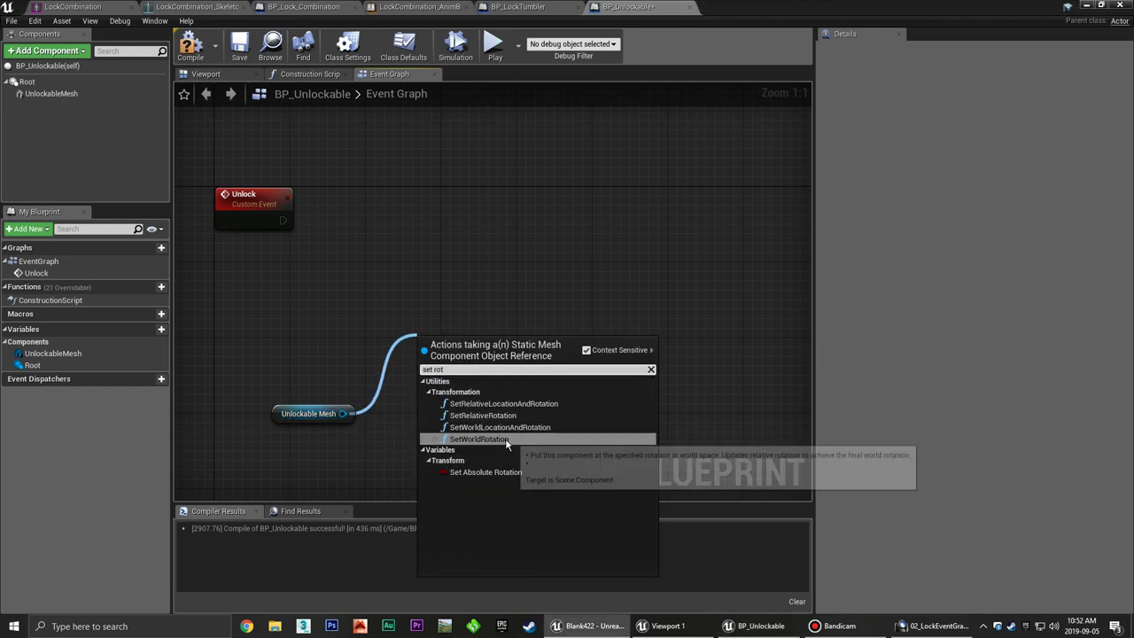
left_click(507, 417)
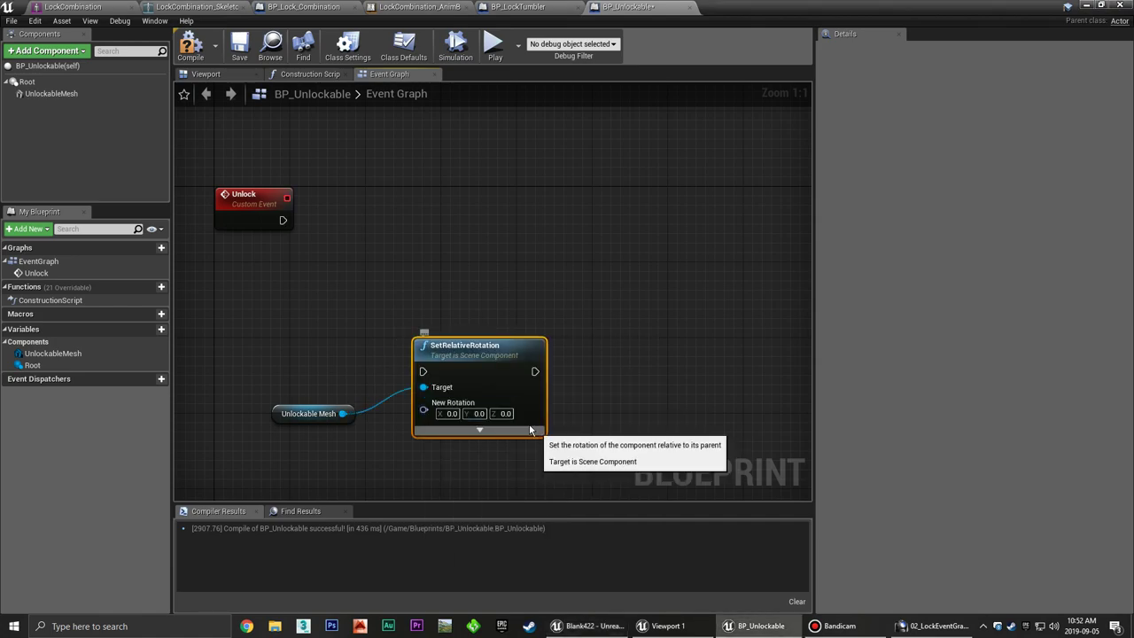
left_click_drag(479, 343, 583, 197)
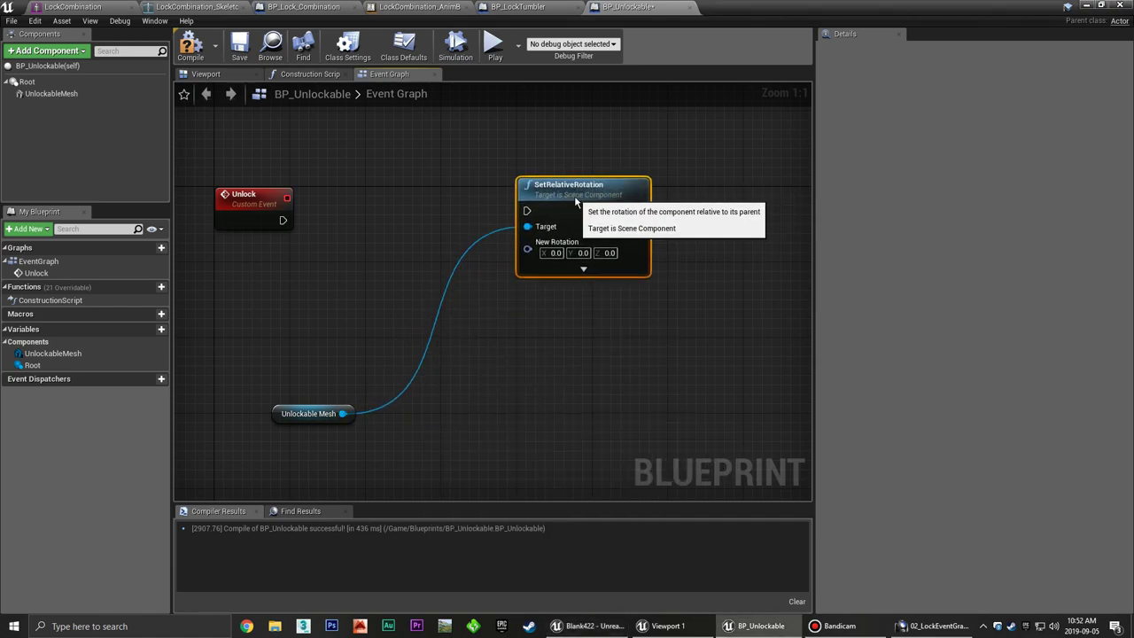
left_click(314, 407)
left_click_drag(314, 407, 467, 225)
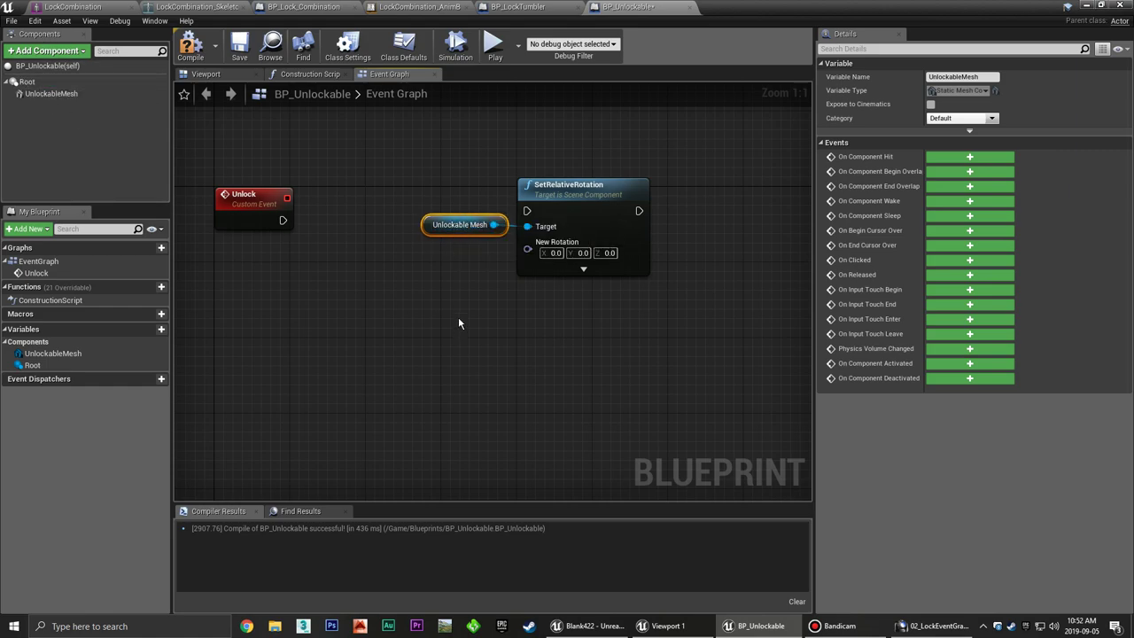
left_click_drag(404, 160, 567, 235)
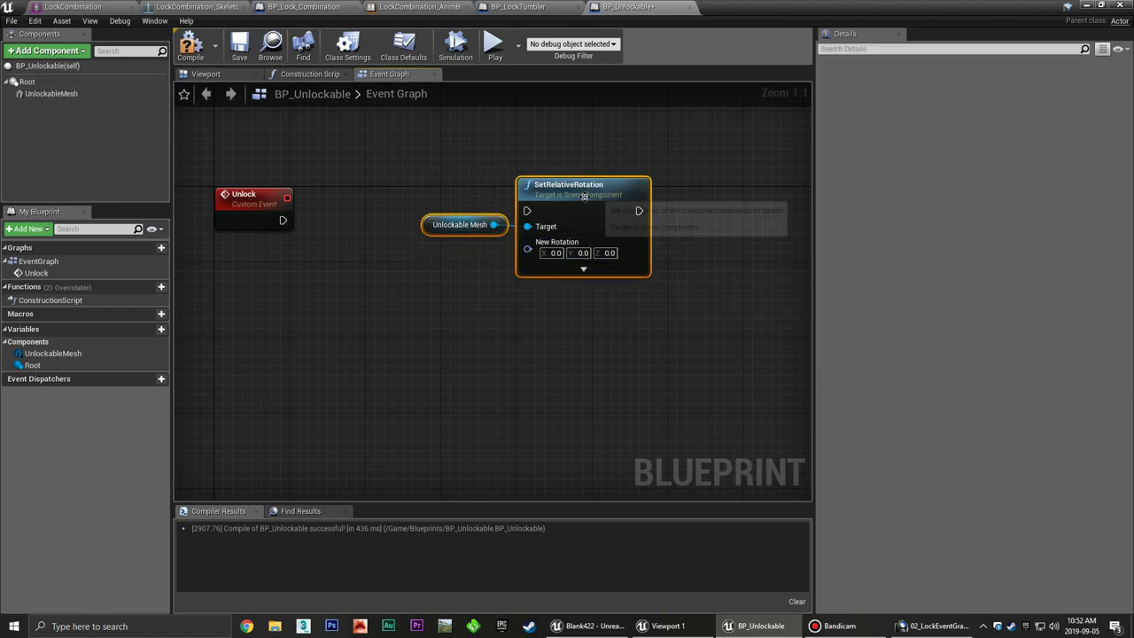
left_click_drag(586, 194, 737, 204)
left_click(368, 230)
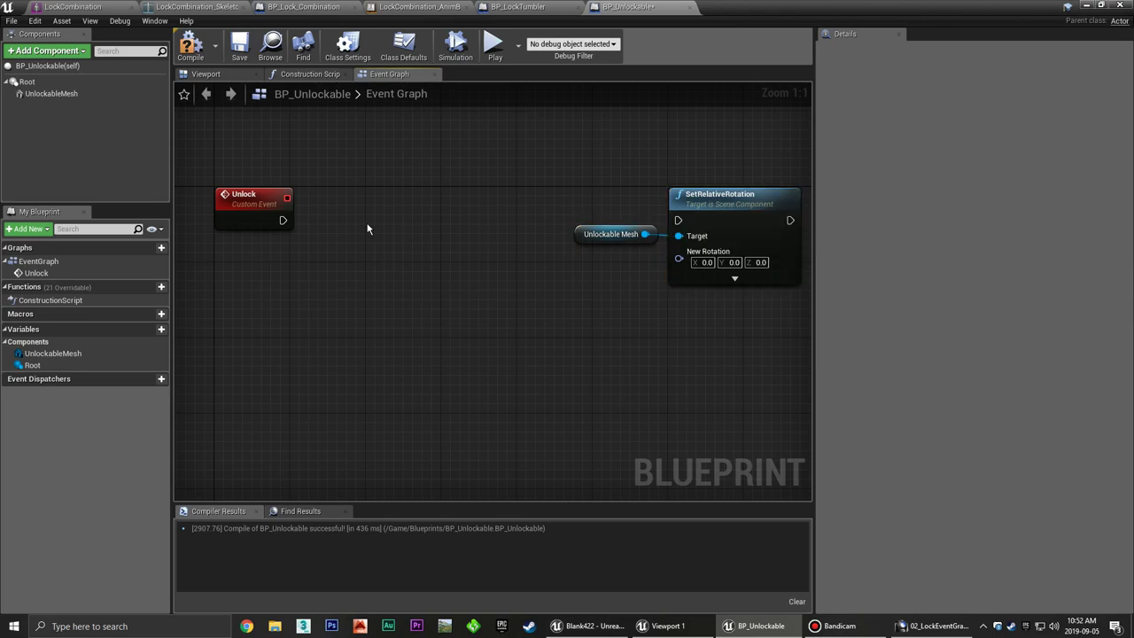
Add a Timeline_0 node beside the Unlock event.
right_click(368, 230)
type("timel")
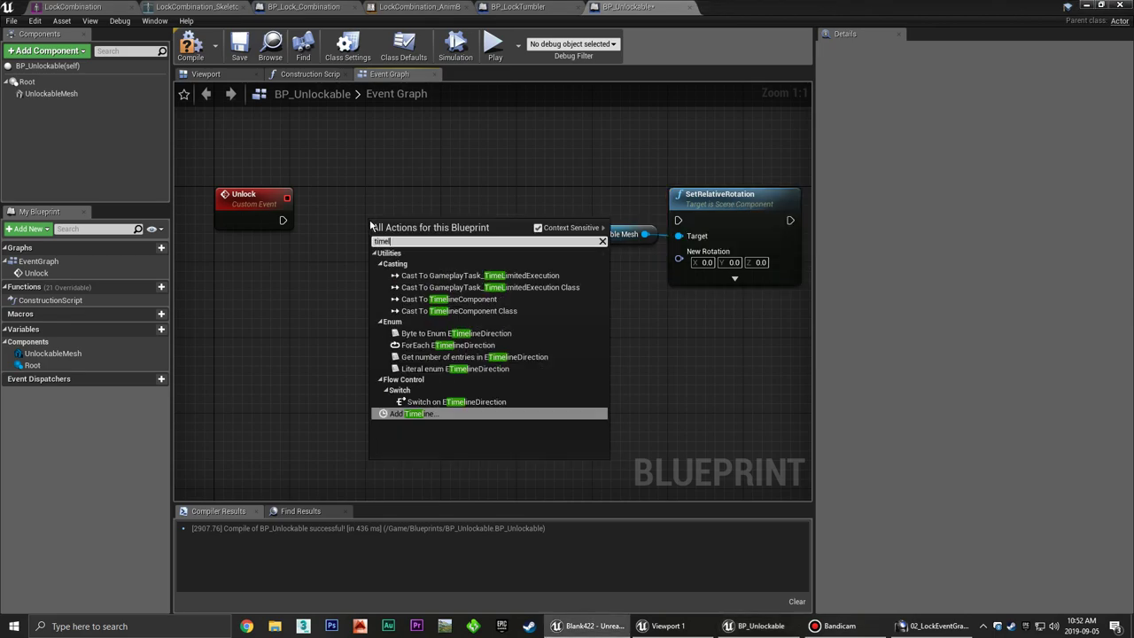
type("ine")
left_click(446, 390)
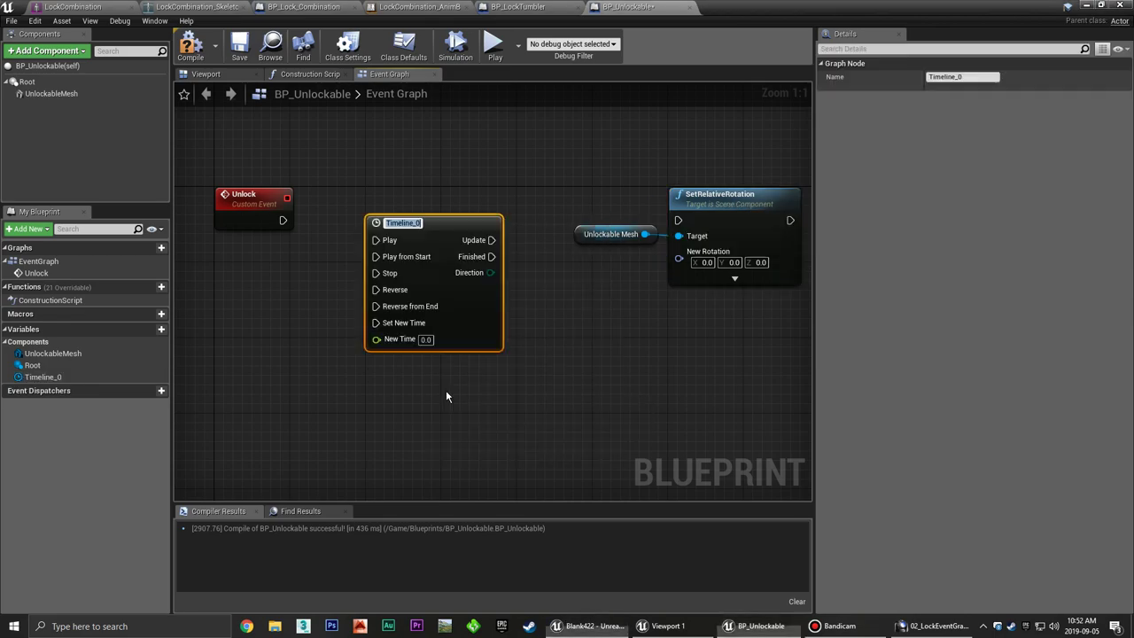
mouse_move(214, 186)
left_mouse_down()
mouse_move(499, 211)
mouse_move(484, 209)
left_mouse_up()
left_click(478, 209)
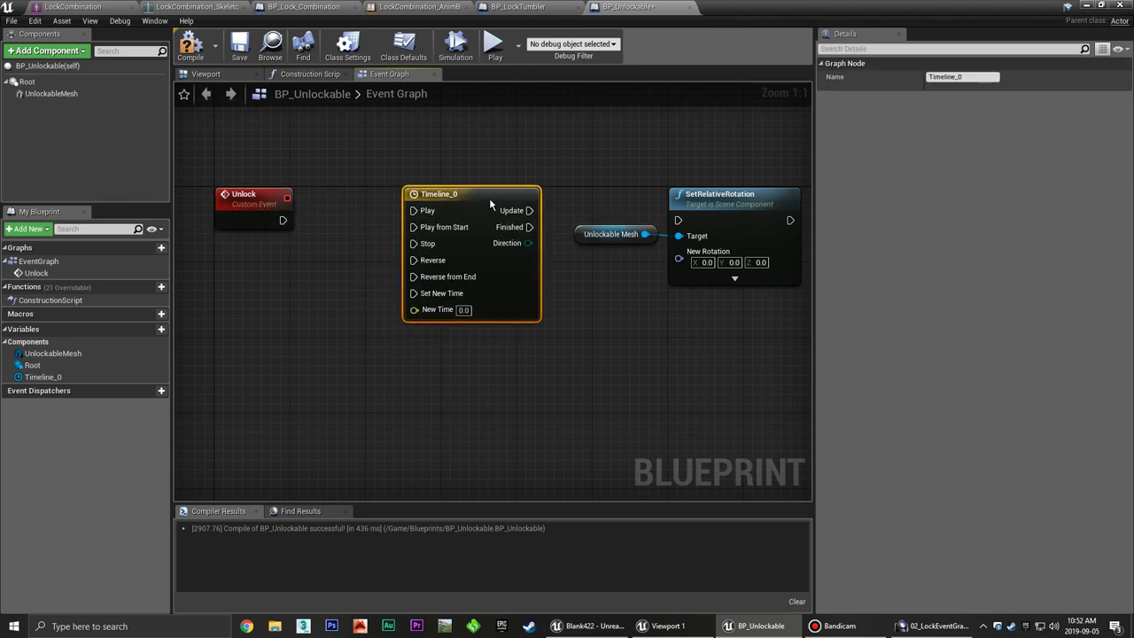
left_click(595, 309)
mouse_move(582, 319)
right_mouse_down()
mouse_move(556, 334)
mouse_move(526, 286)
right_mouse_up()
Wire Timeline_0's Update to SetRelativeRotation and split New Rotation into Roll, Pitch, Yaw.
mouse_move(489, 224)
left_mouse_down()
mouse_move(638, 234)
mouse_move(640, 250)
left_mouse_up()
left_click_drag(696, 218, 714, 208)
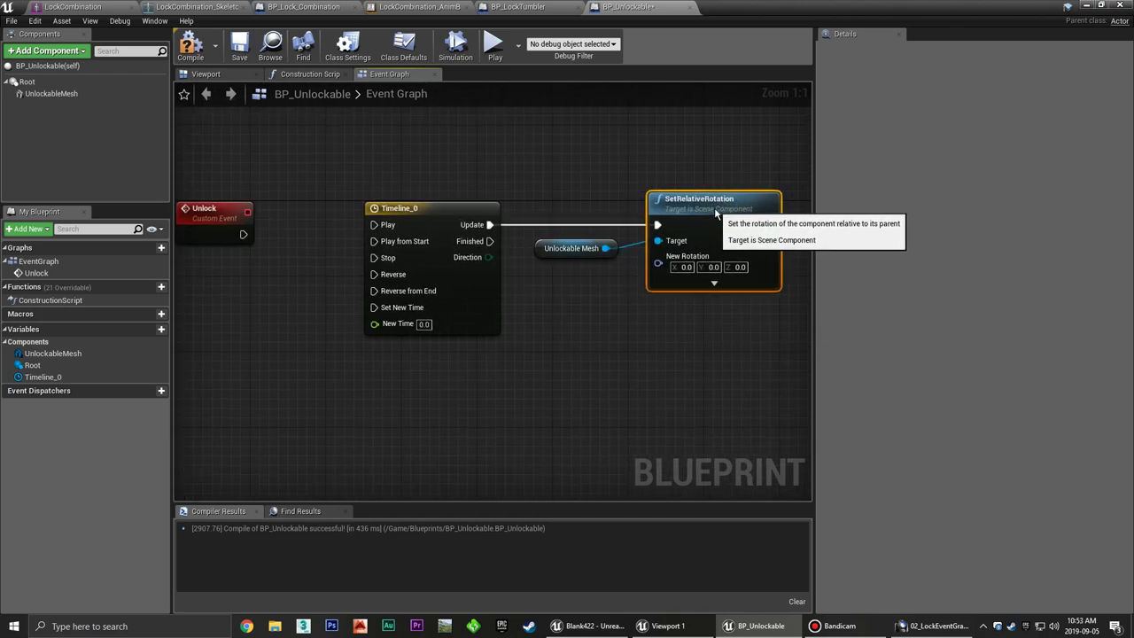
right_click(661, 263)
left_click(693, 297)
left_click(653, 373)
right_click_drag(653, 374, 599, 247)
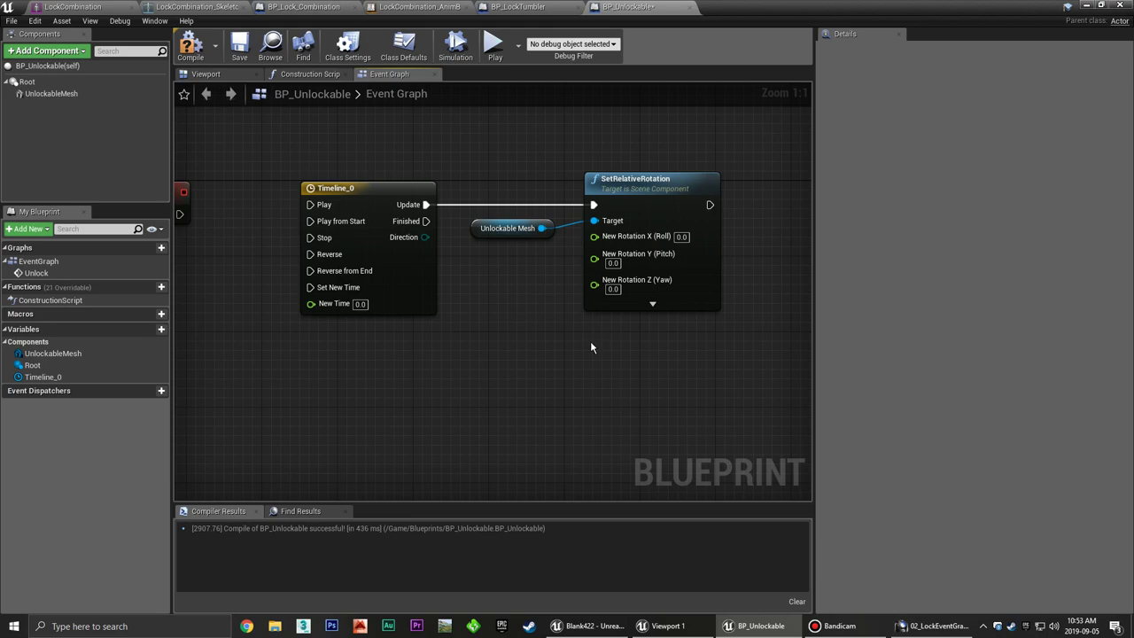
right_click_drag(556, 355, 621, 344)
double_click(454, 249)
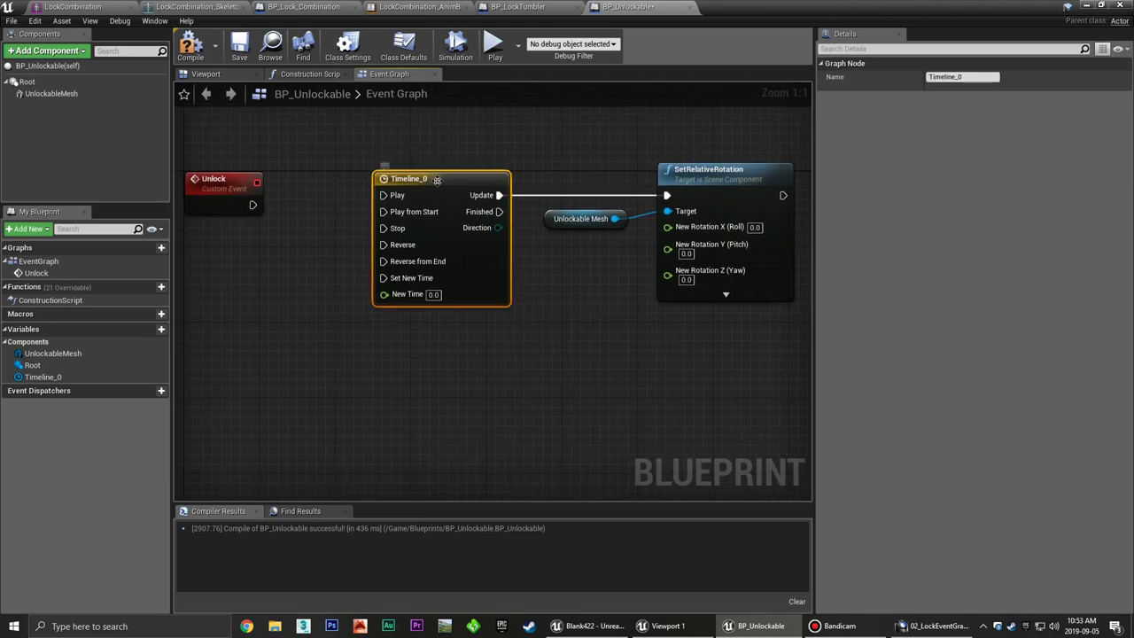
Add a float track named Alpha, set length 1.00, and enable Use Last Keyframe.
left_click(188, 107)
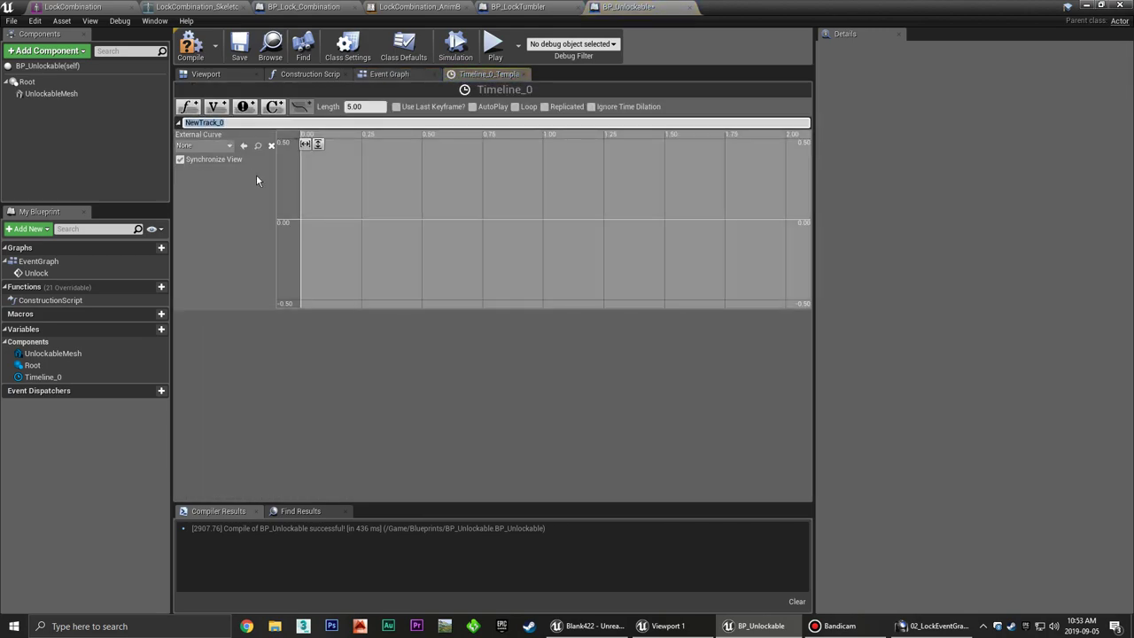
type("Alpha")
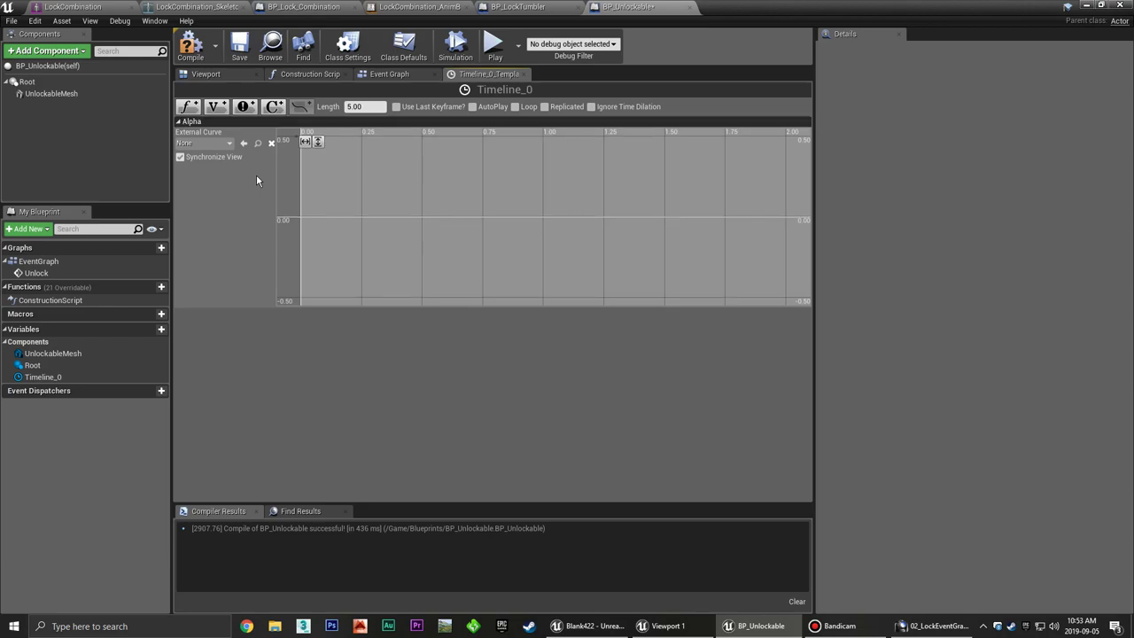
left_click(359, 106)
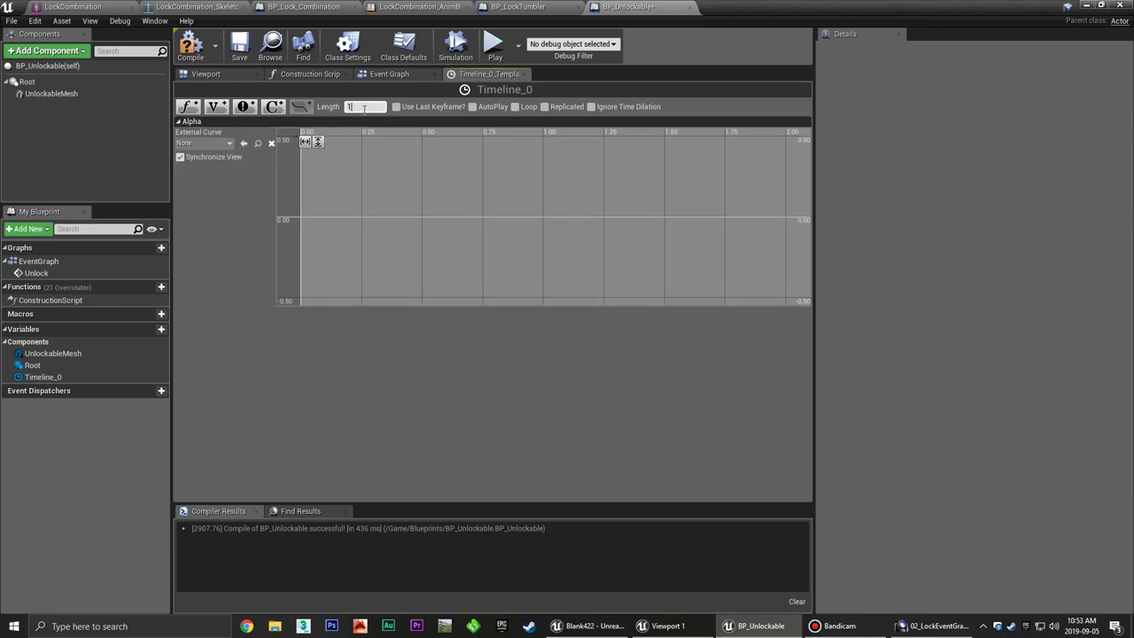
key("Return")
left_click(398, 108)
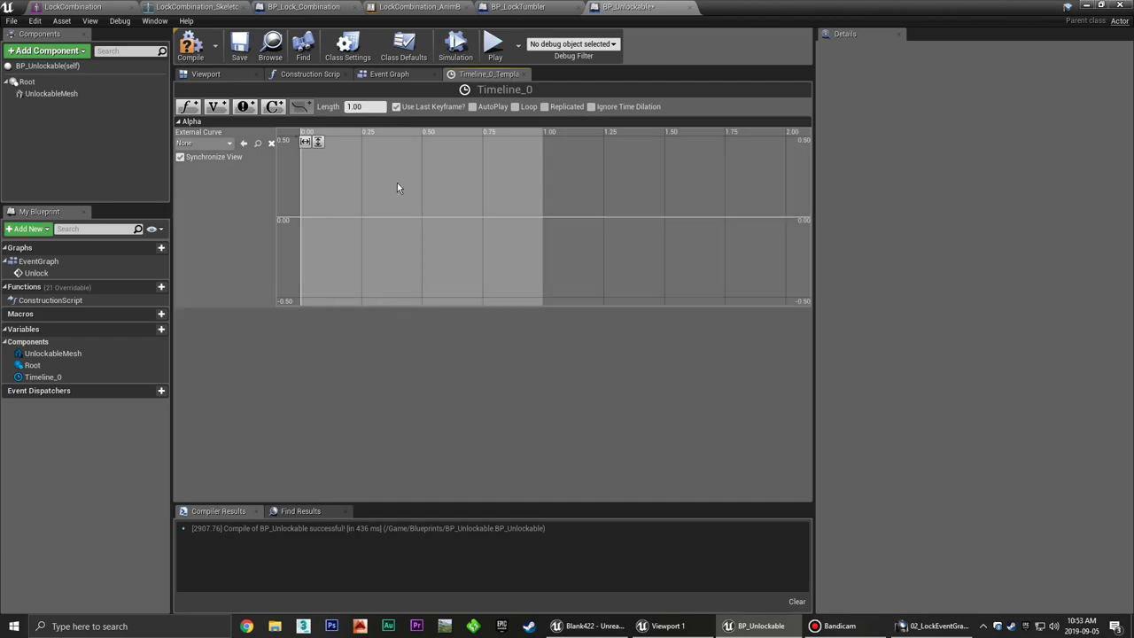
Key the Alpha curve at (0, 0) and (1, 1).
left_click(314, 220, "shift")
left_click_drag(314, 220, 376, 217)
left_click(314, 219, "shift")
type("0")
key("Return")
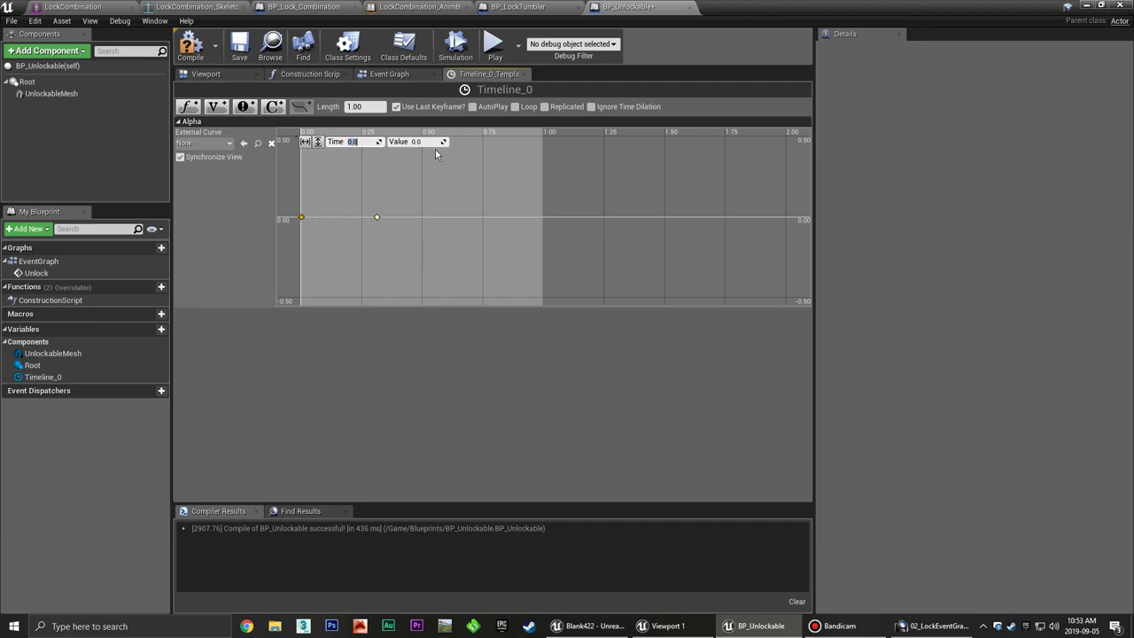
left_click(377, 217)
type("1")
key("Tab")
type("1")
key("Return")
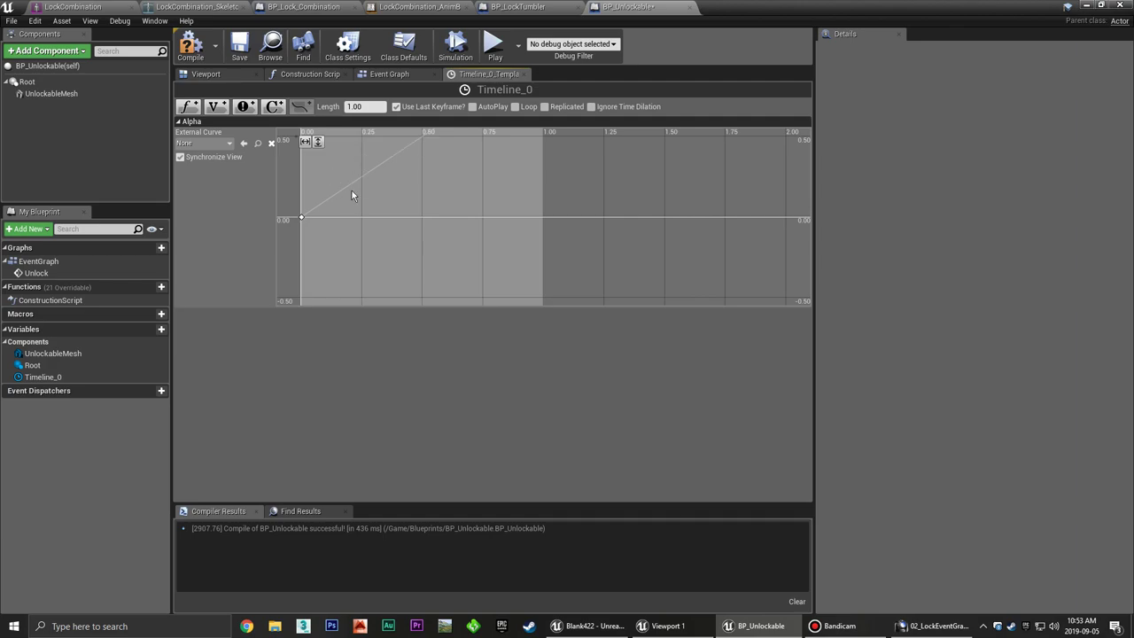
Fit the curve in view, give the first key smooth Auto interpolation, and close the timeline.
left_click(305, 142)
left_click(318, 141)
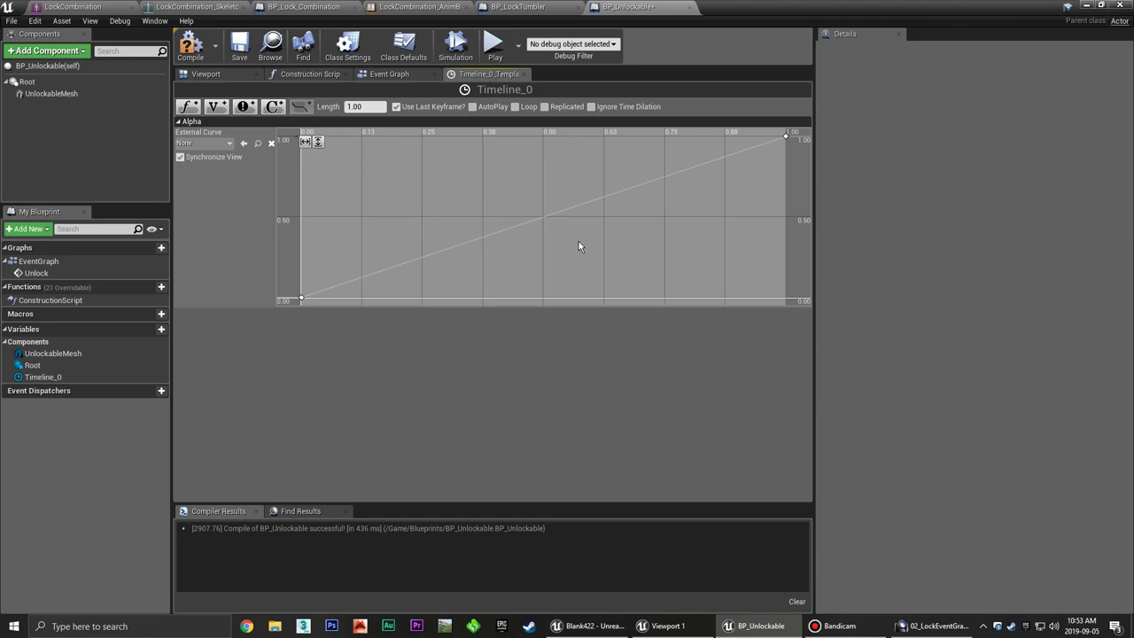
right_click(302, 299)
left_click(336, 309)
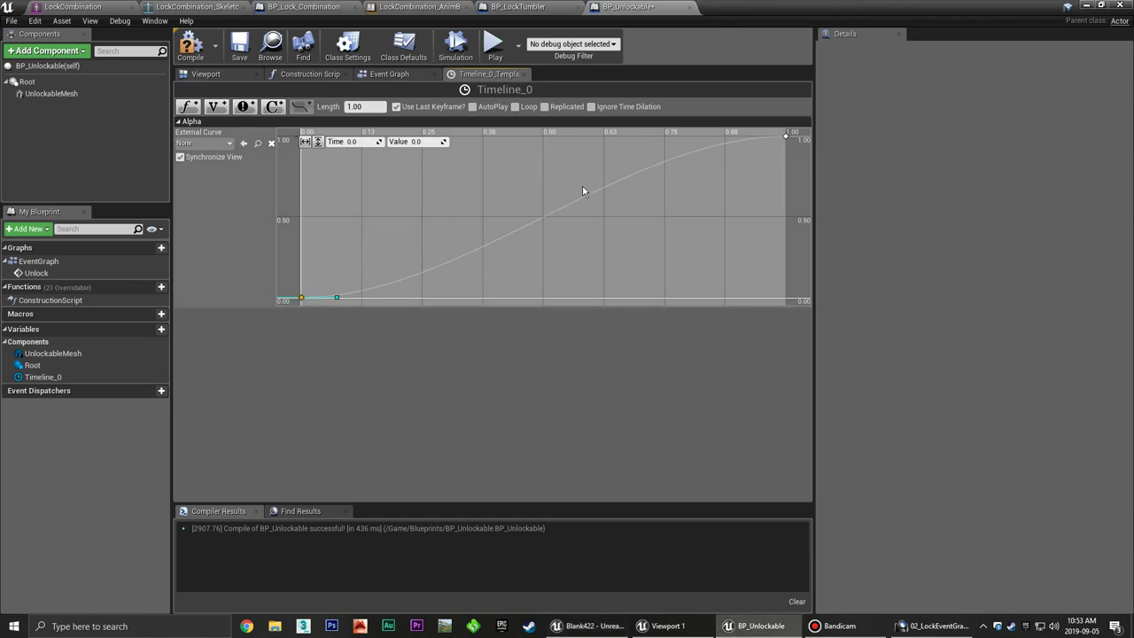
left_click(525, 74)
mouse_move(334, 248)
right_mouse_down()
mouse_move(374, 268)
mouse_move(344, 263)
right_mouse_up()
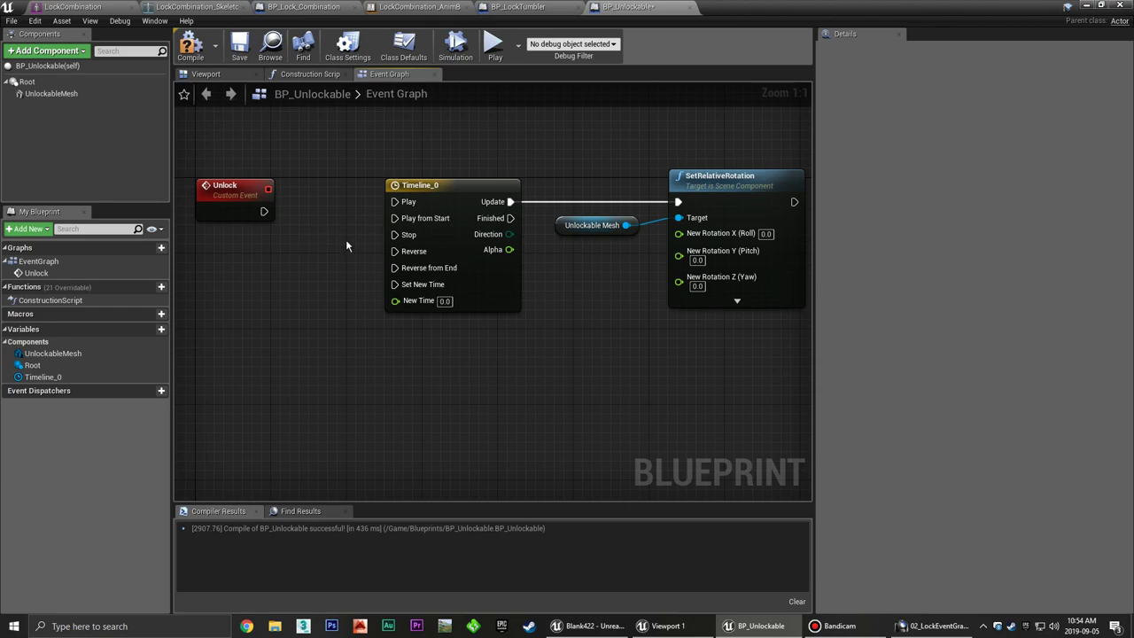
double_click(409, 219)
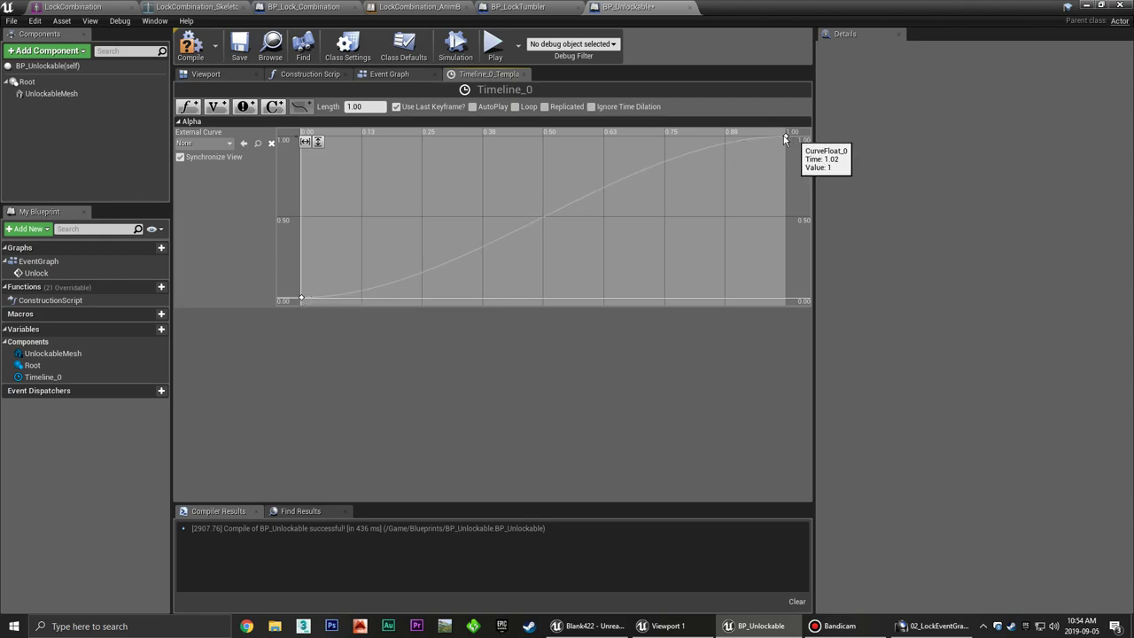
Drag the first Alpha key's tangent handle upward for a steeper start, then close the timeline.
mouse_move(779, 139)
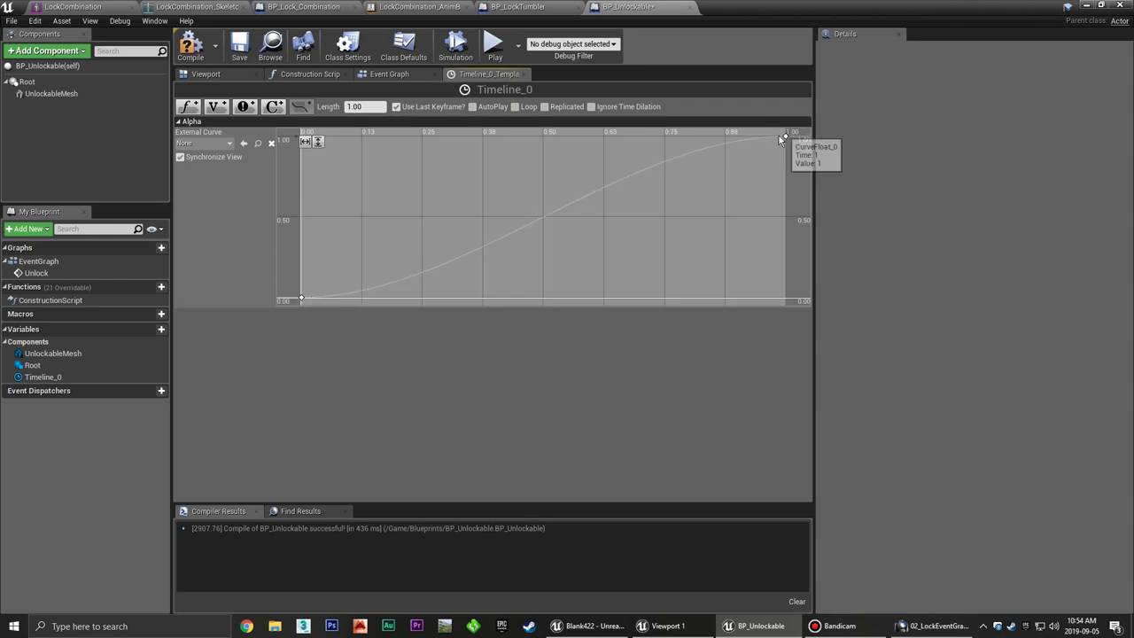
left_click(300, 299)
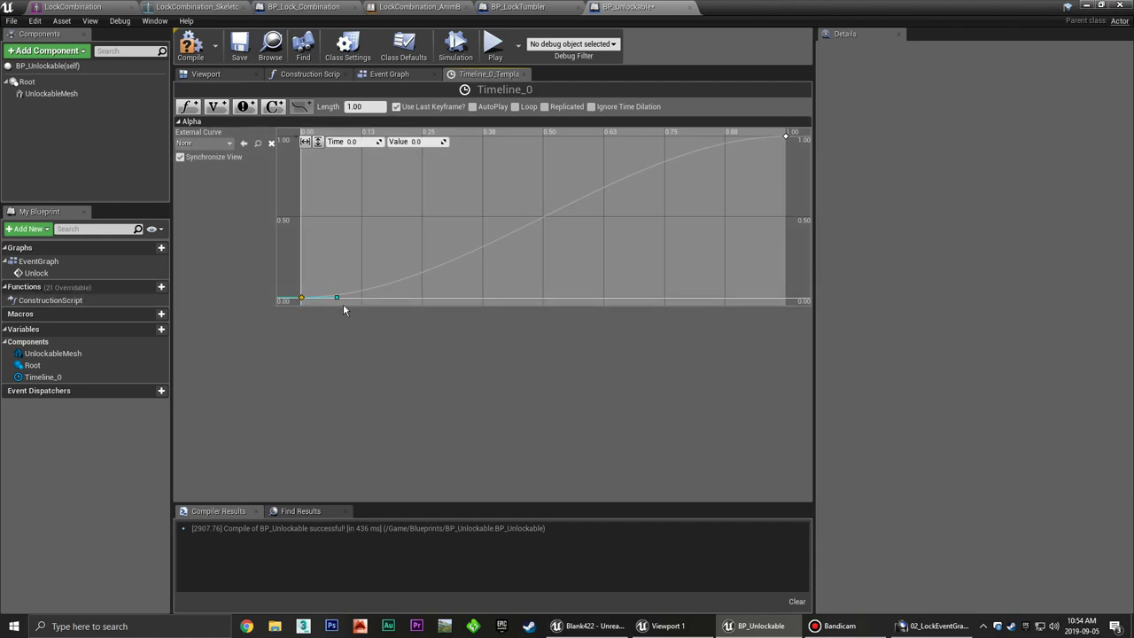
left_click_drag(337, 298, 342, 286)
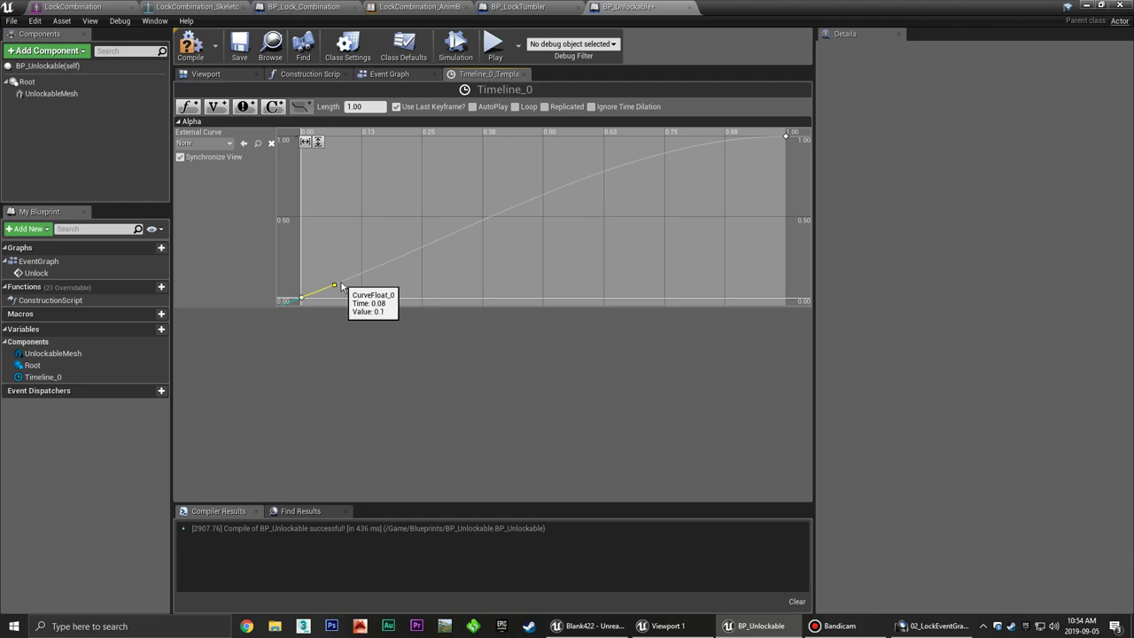
left_click_drag(342, 286, 342, 285)
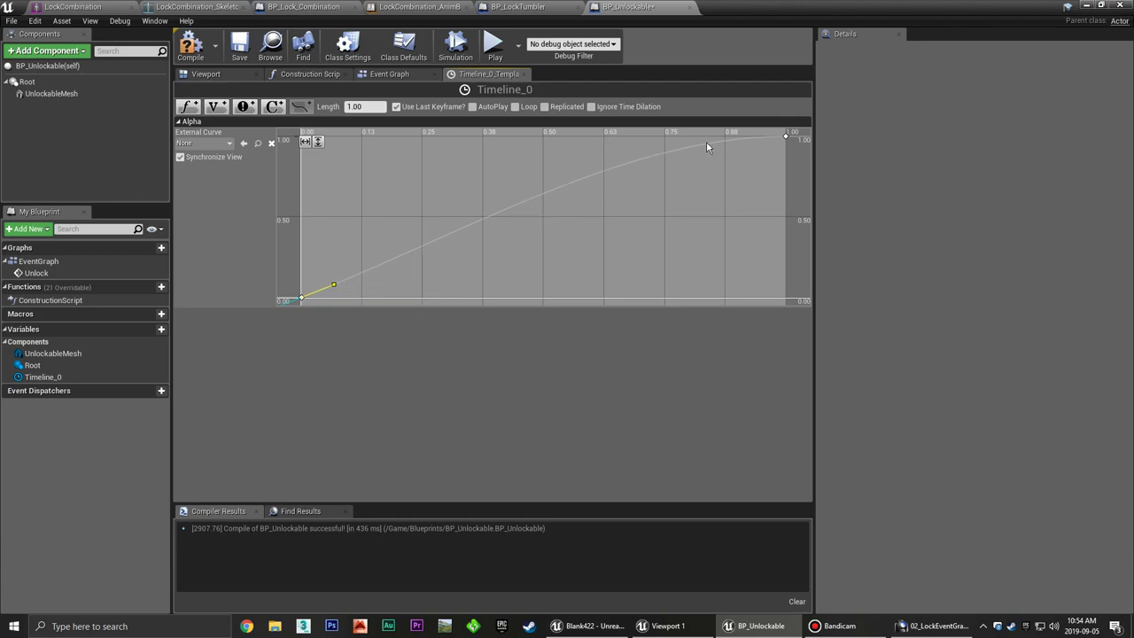
left_click(529, 74)
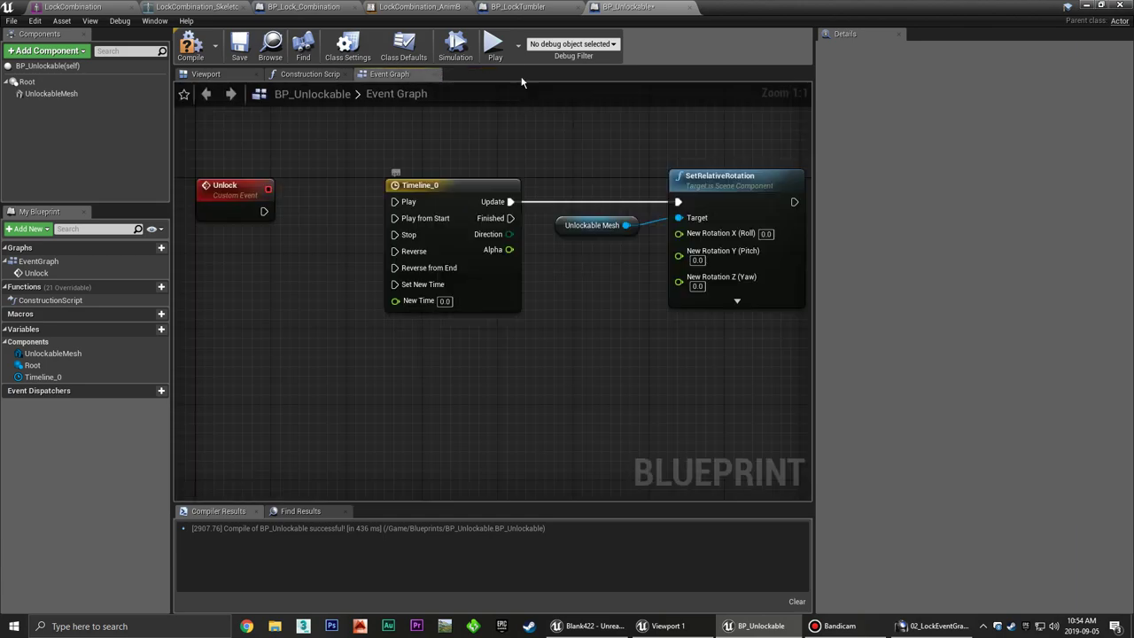
Wire the Unlock event into Timeline_0's Play input.
right_click_drag(285, 306, 395, 311)
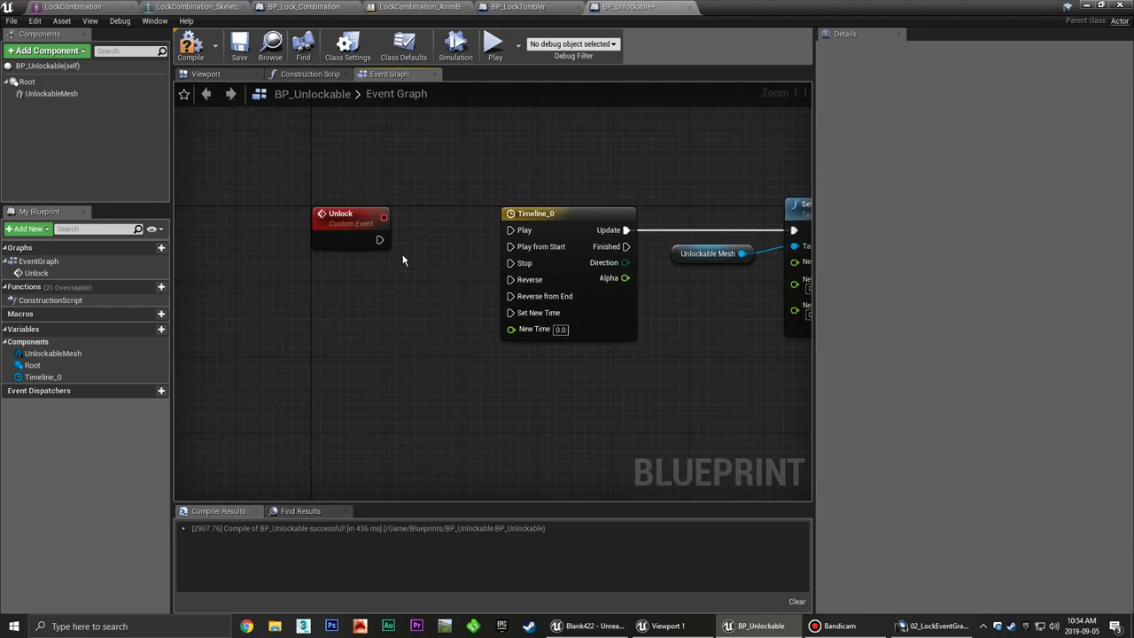
left_click(345, 215)
left_click(454, 241)
right_click_drag(454, 240, 357, 243)
left_click_drag(283, 243, 413, 233)
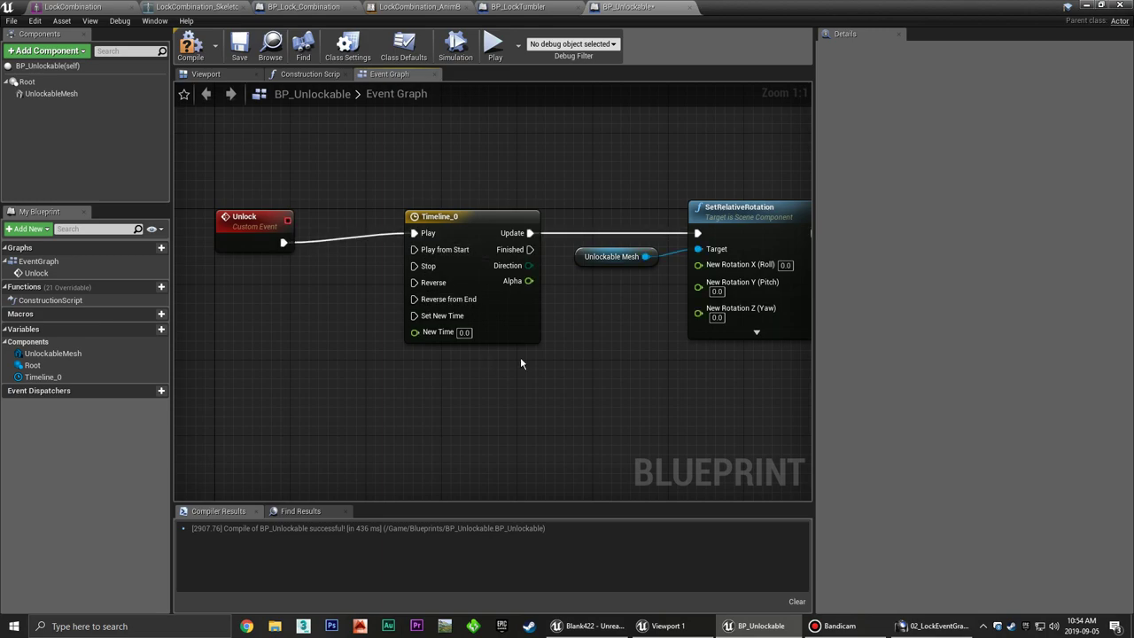
right_click_drag(610, 351, 539, 301)
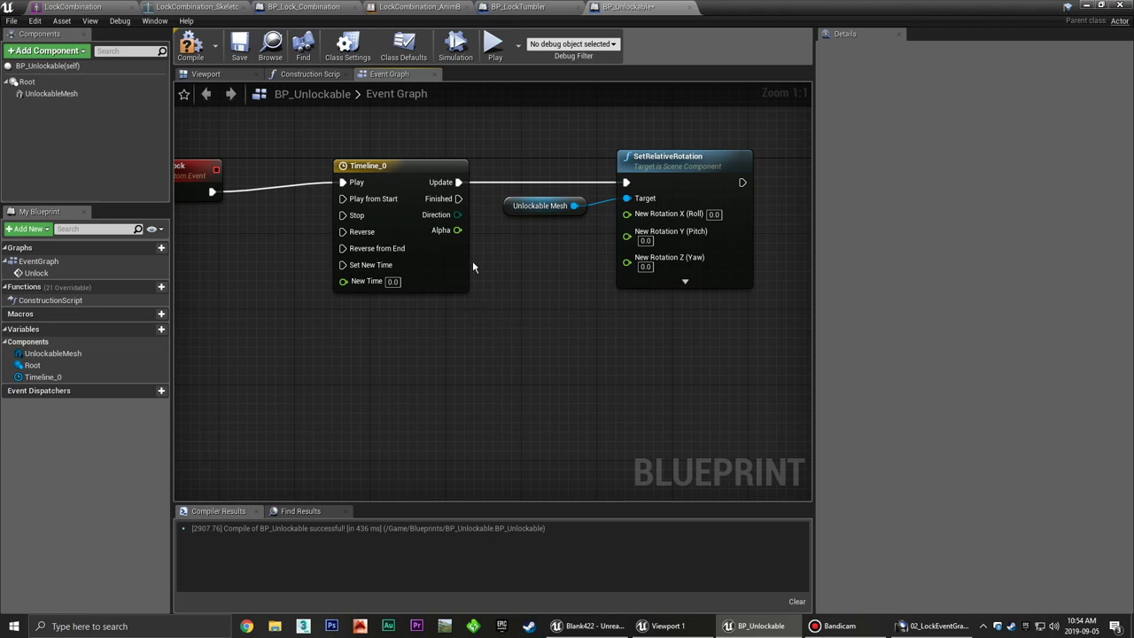
Multiply the timeline's Alpha by 120 with a float multiply node.
left_click_drag(457, 229, 506, 315)
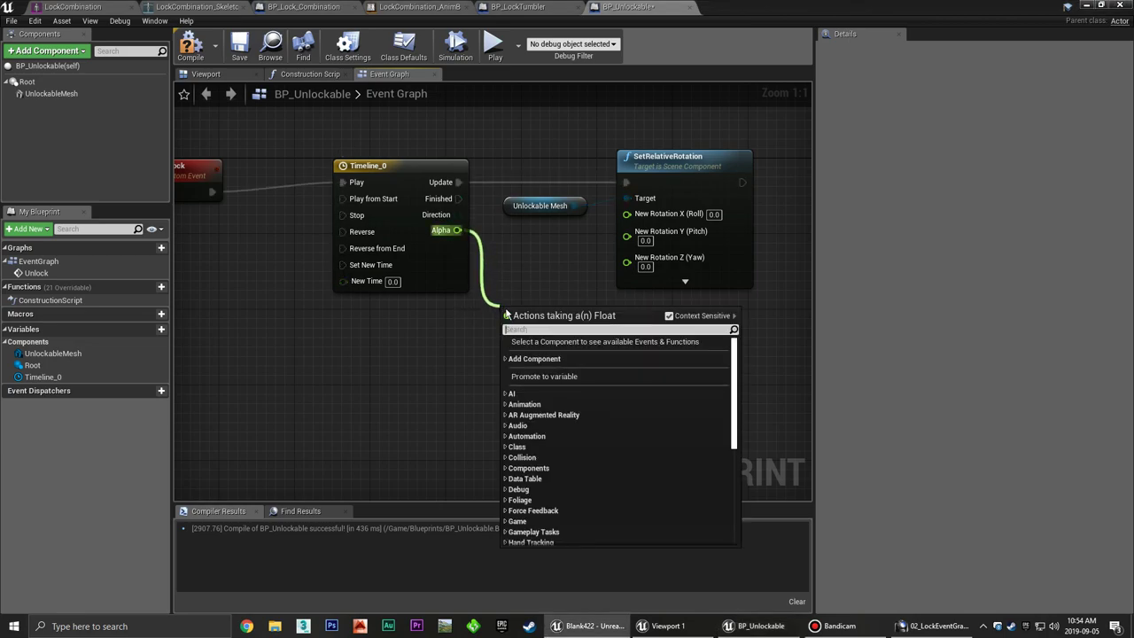
type("+")
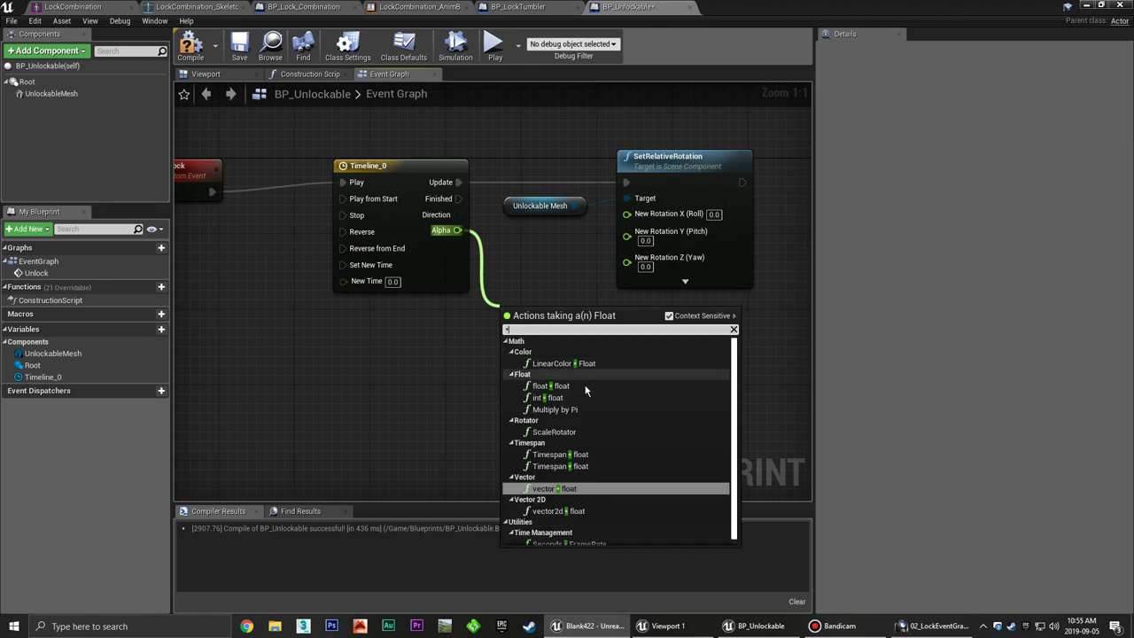
left_click(579, 387)
left_click_drag(542, 326, 532, 318)
type("1")
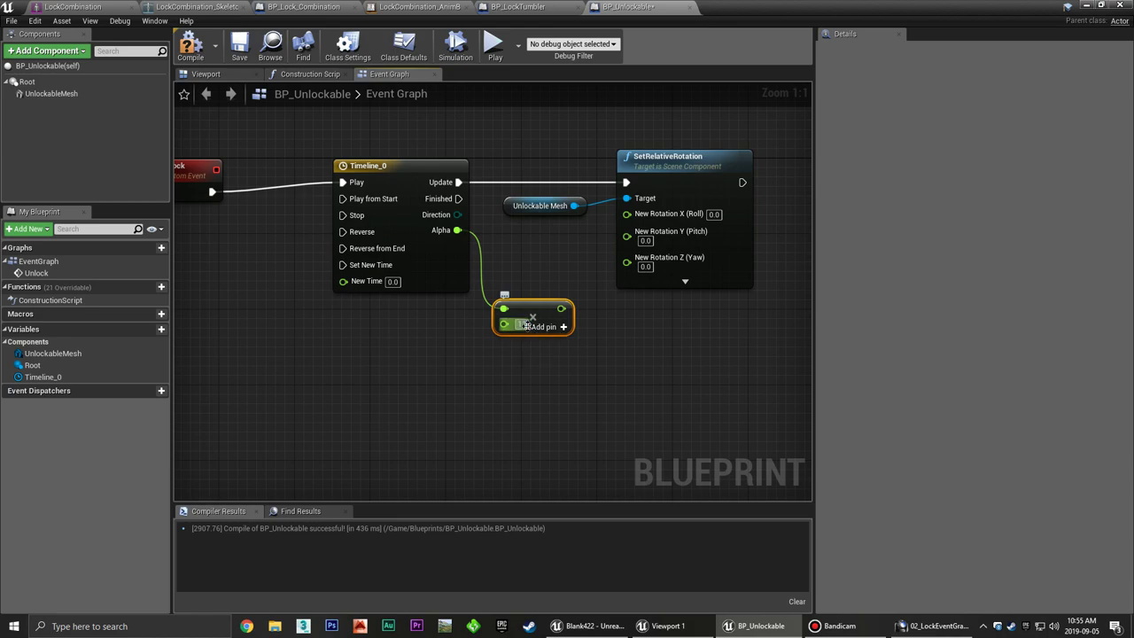
type("20")
key("Return")
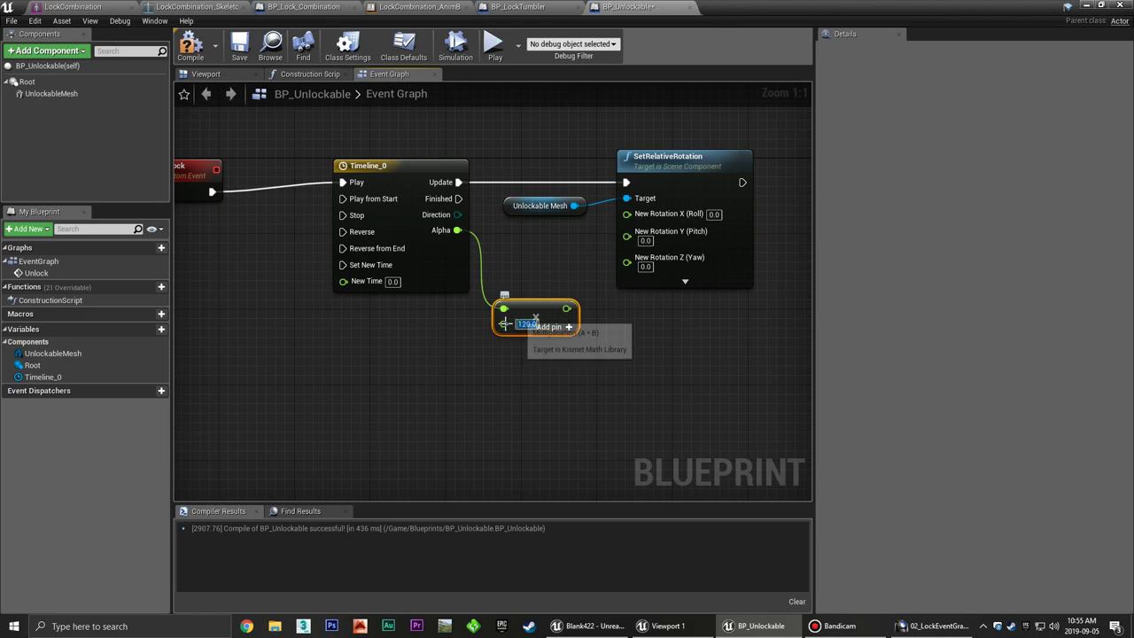
Promote the 120 multiplier to an instance-editable RotationAmount float variable with a tooltip.
right_click(505, 324)
left_click(532, 346)
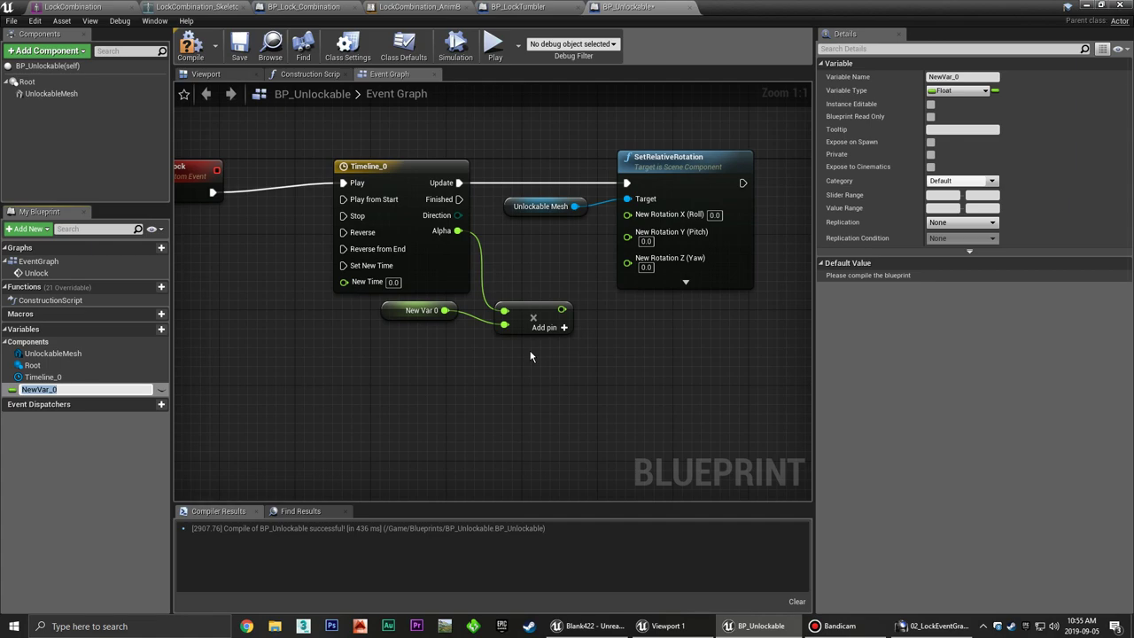
type("RotationAmount")
key("Return")
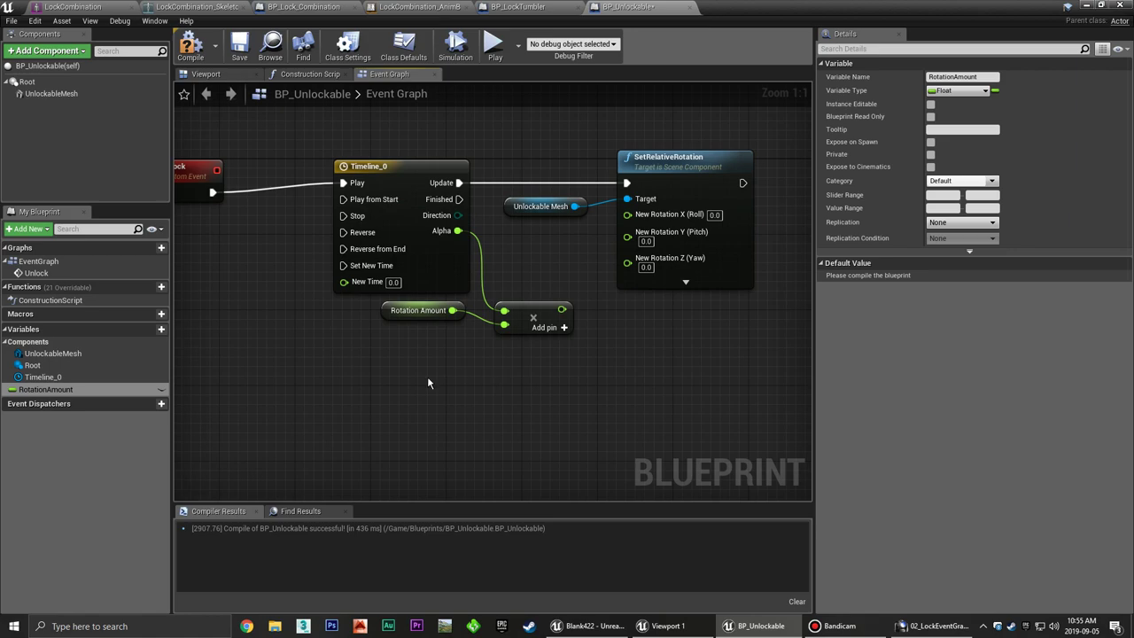
left_click(930, 104)
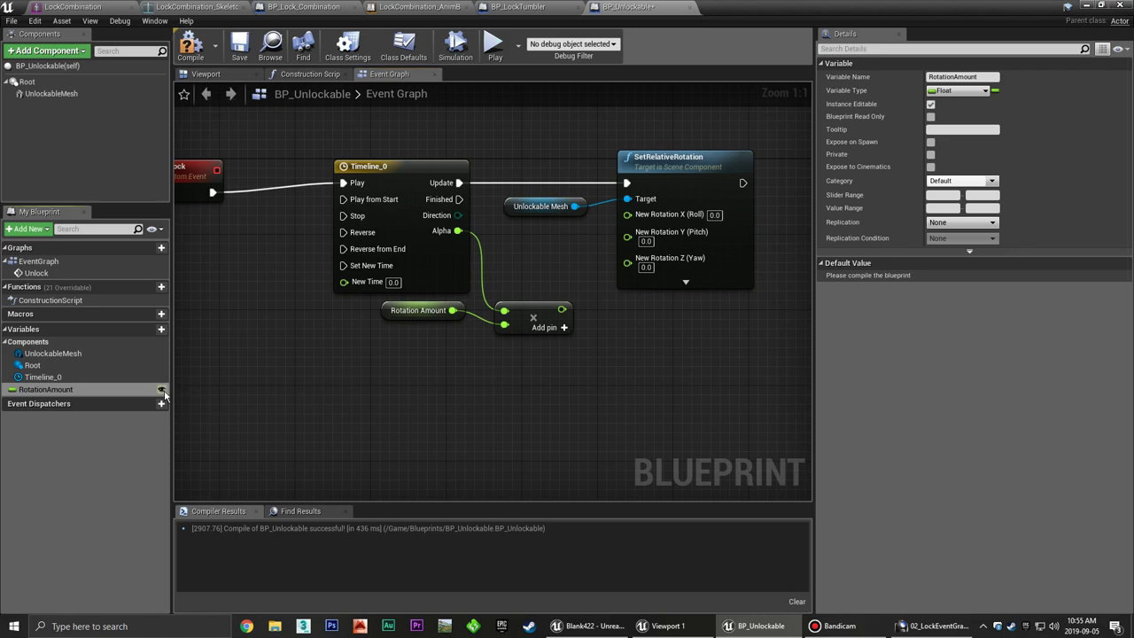
left_click(931, 130)
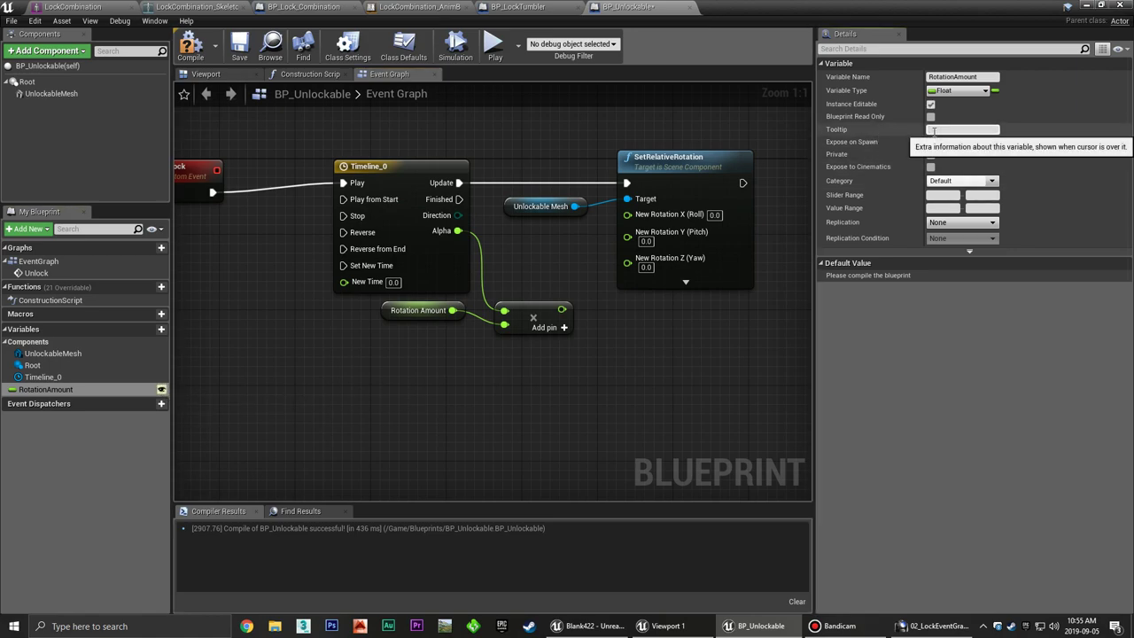
type("Howmuch")
key("BackSpace")
key("BackSpace")
key("BackSpace")
type("rotate")
key("Return")
Feed the product into SetRelativeRotation's Yaw and compile BP_Unlockable.
mouse_move(540, 318)
left_mouse_down()
mouse_move(540, 299)
mouse_move(639, 269)
left_mouse_up()
left_click(631, 290)
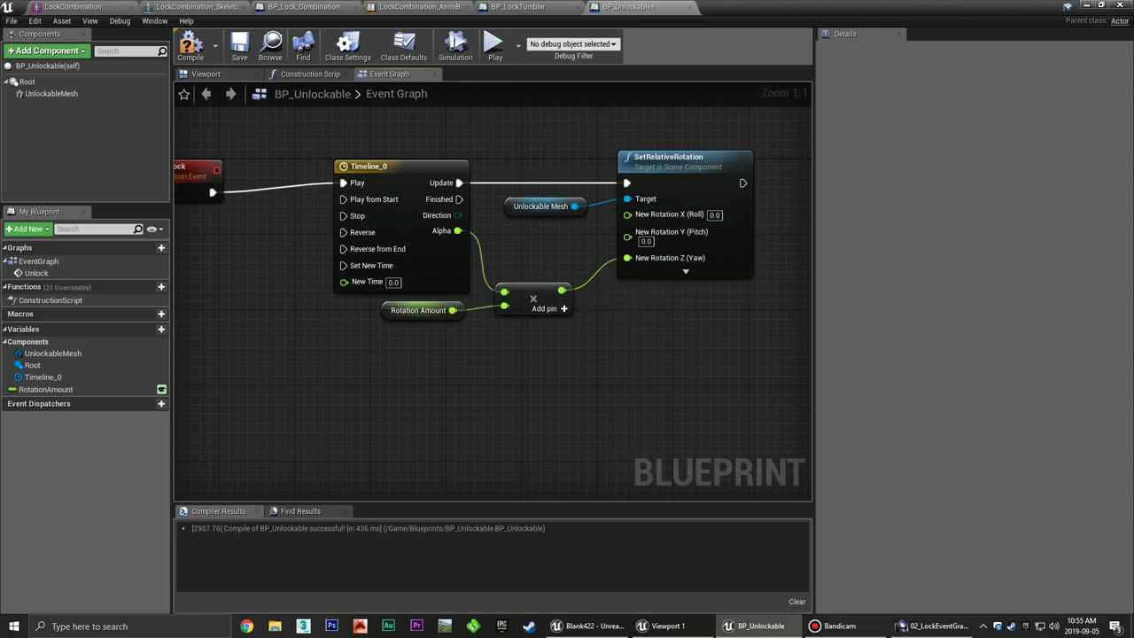
right_click_drag(252, 131, 296, 154)
left_click(237, 186)
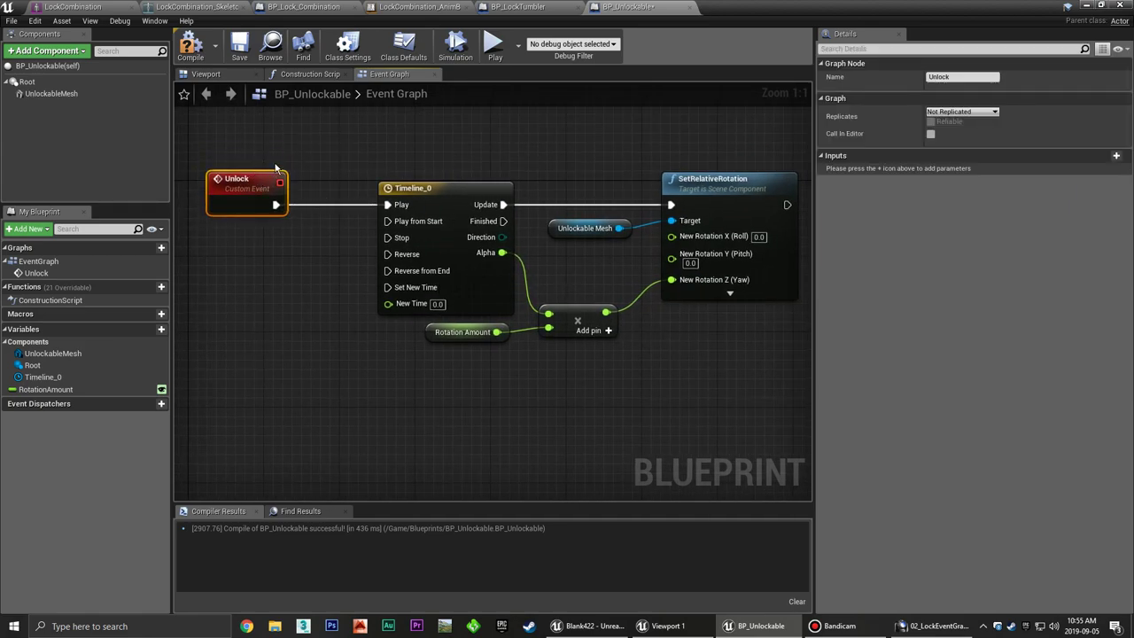
left_click(314, 152)
left_click(191, 47)
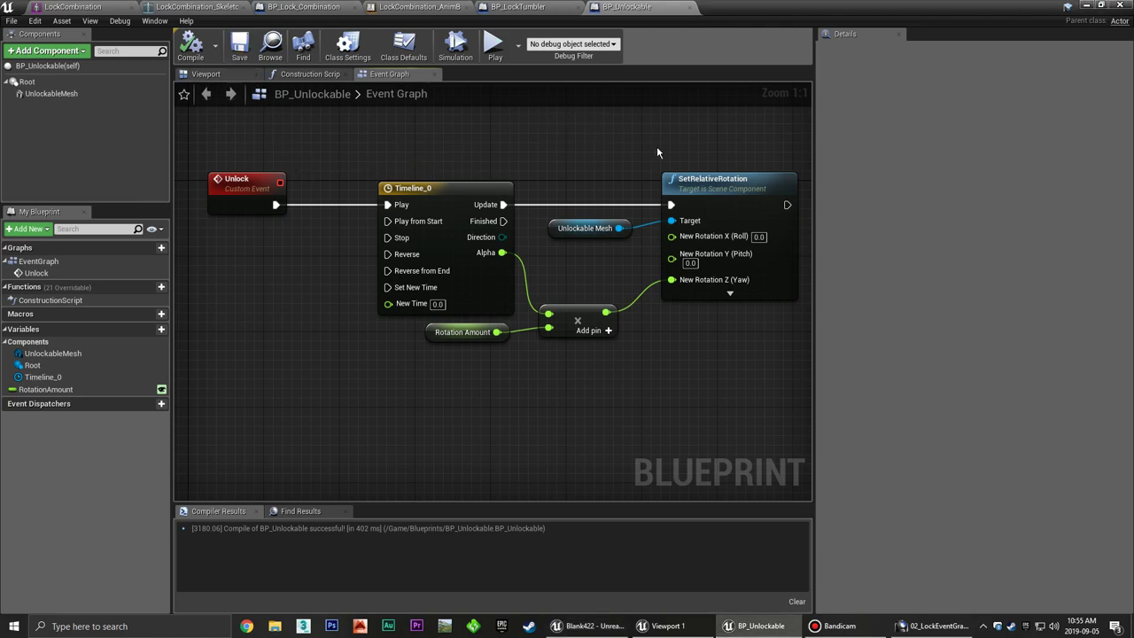
right_click_drag(656, 153, 631, 157)
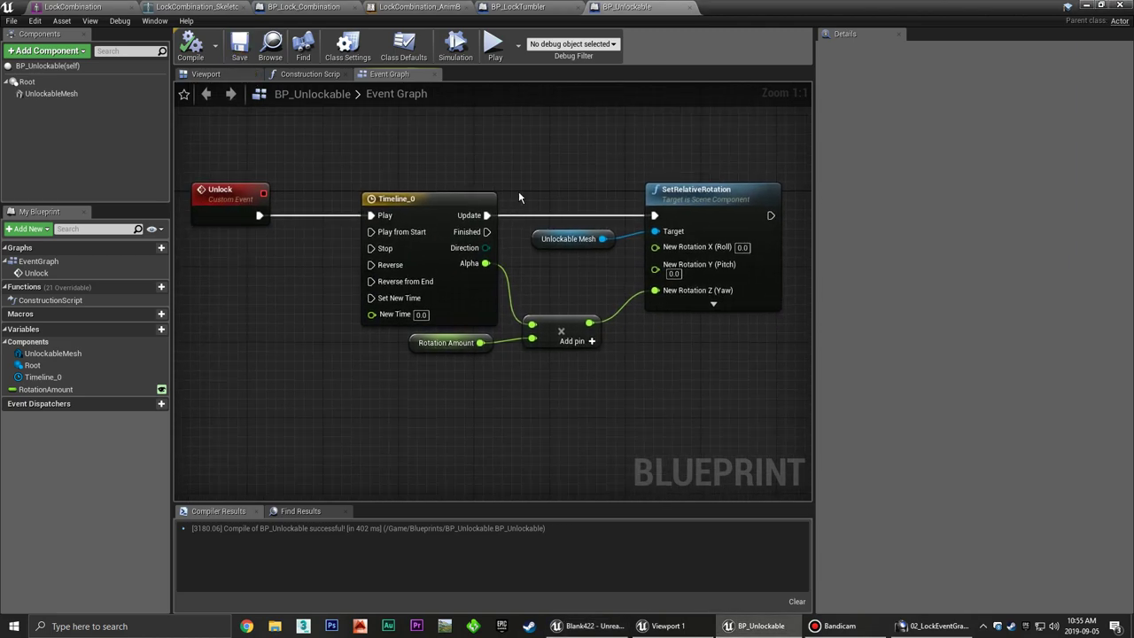
right_click_drag(518, 197, 538, 208)
scroll(540, 202, "down", 1)
scroll(555, 200, "down", 1)
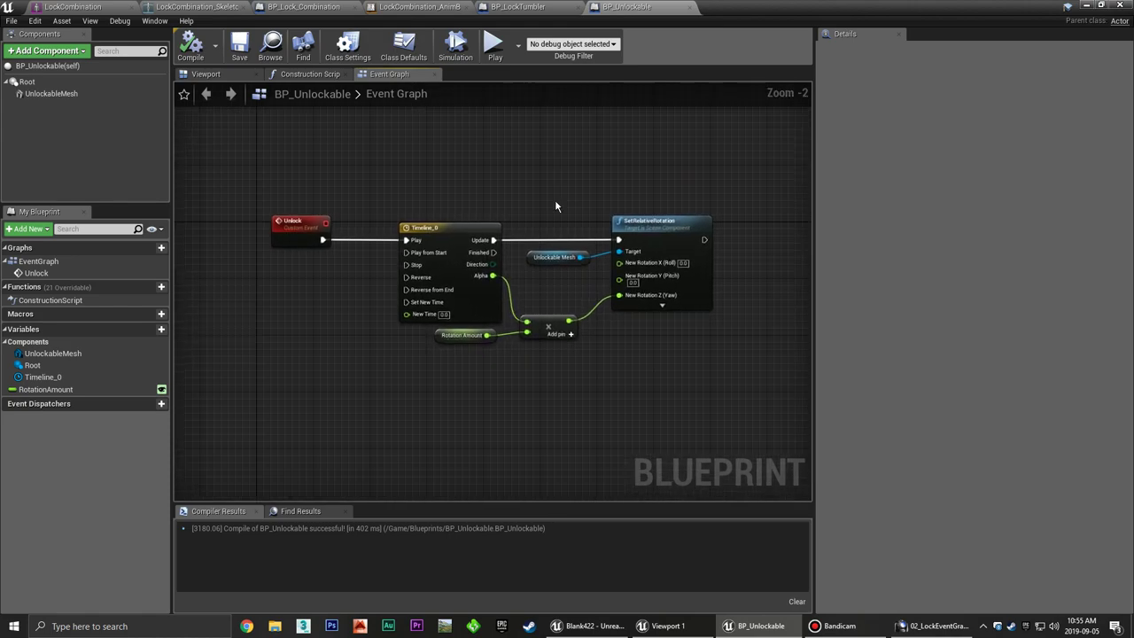
In BP_Lock_Combination, add a new variable named BP_Unlockable.
left_click(527, 7)
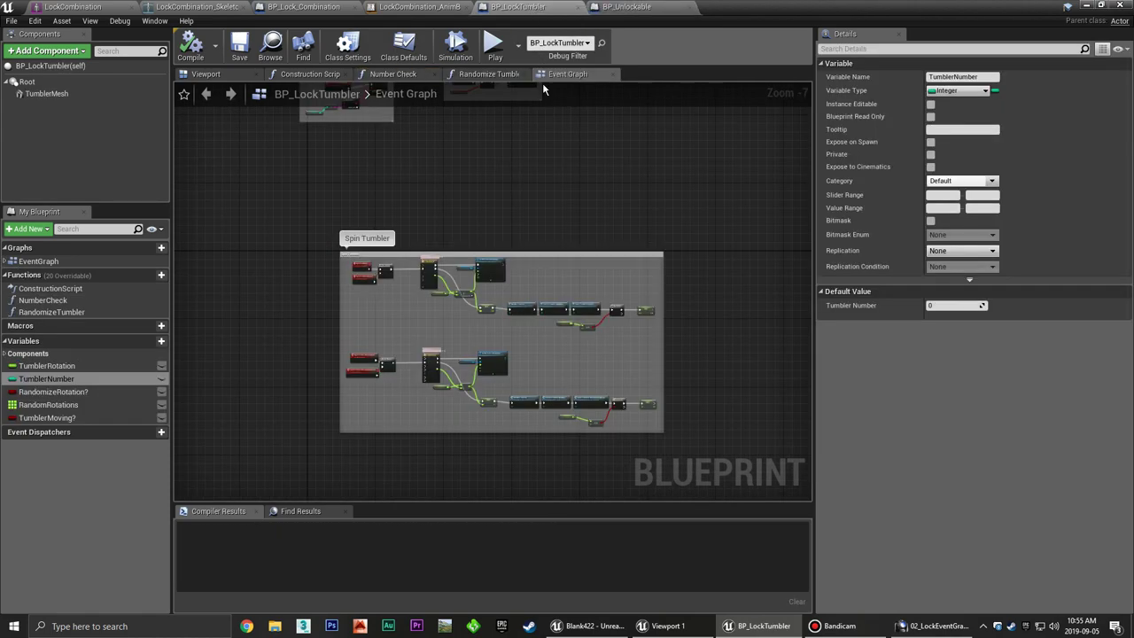
left_click(305, 7)
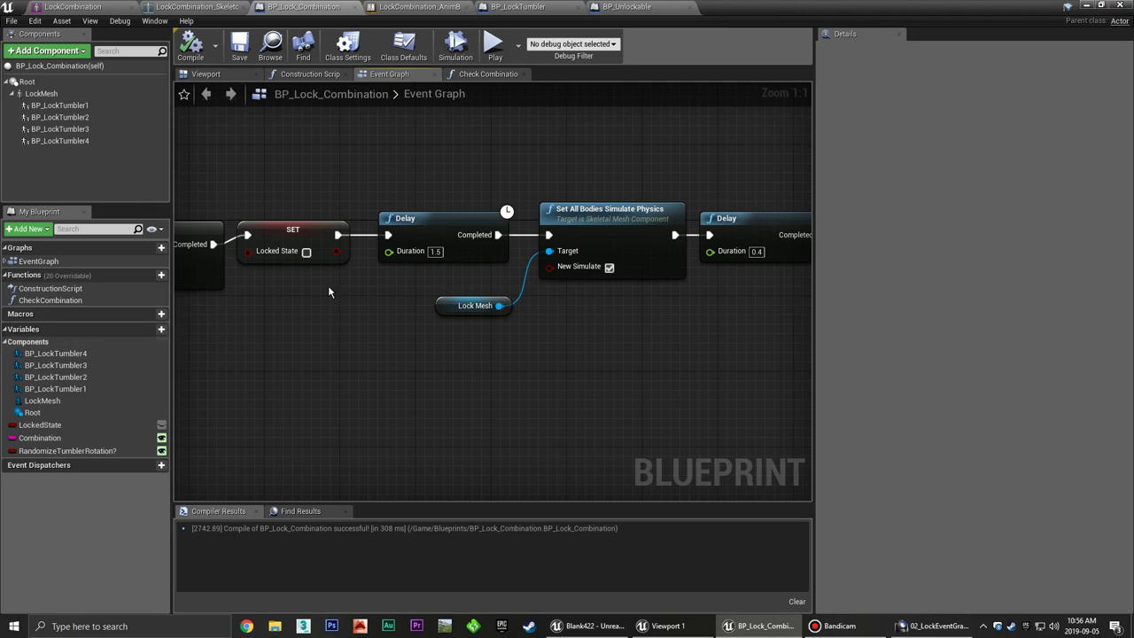
mouse_move(159, 330)
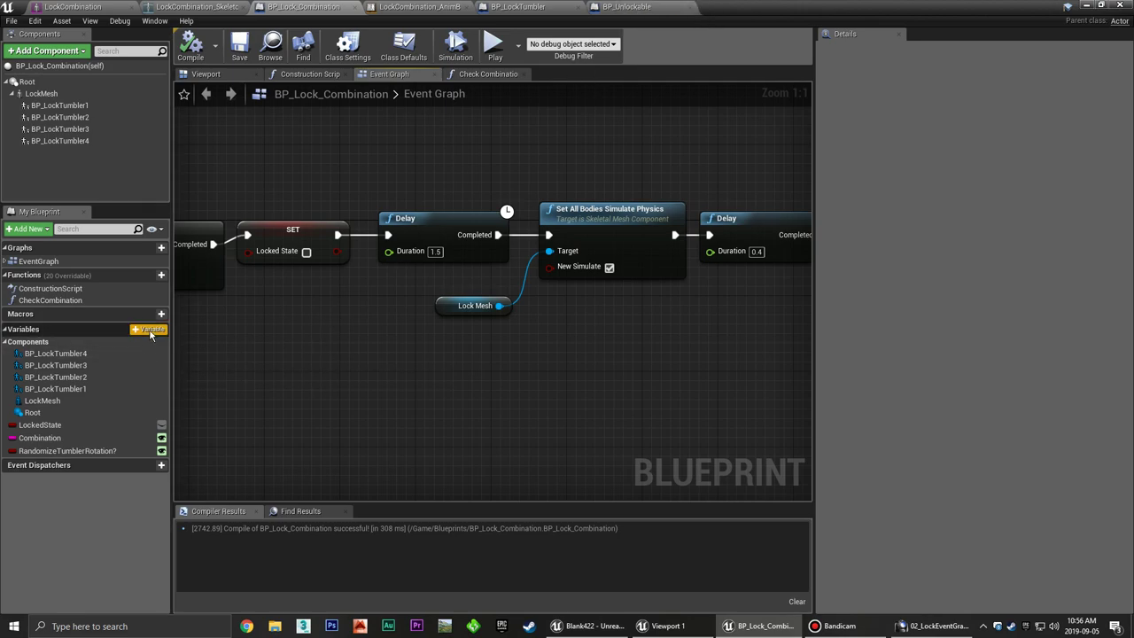
left_click(155, 332)
type("BP_Un")
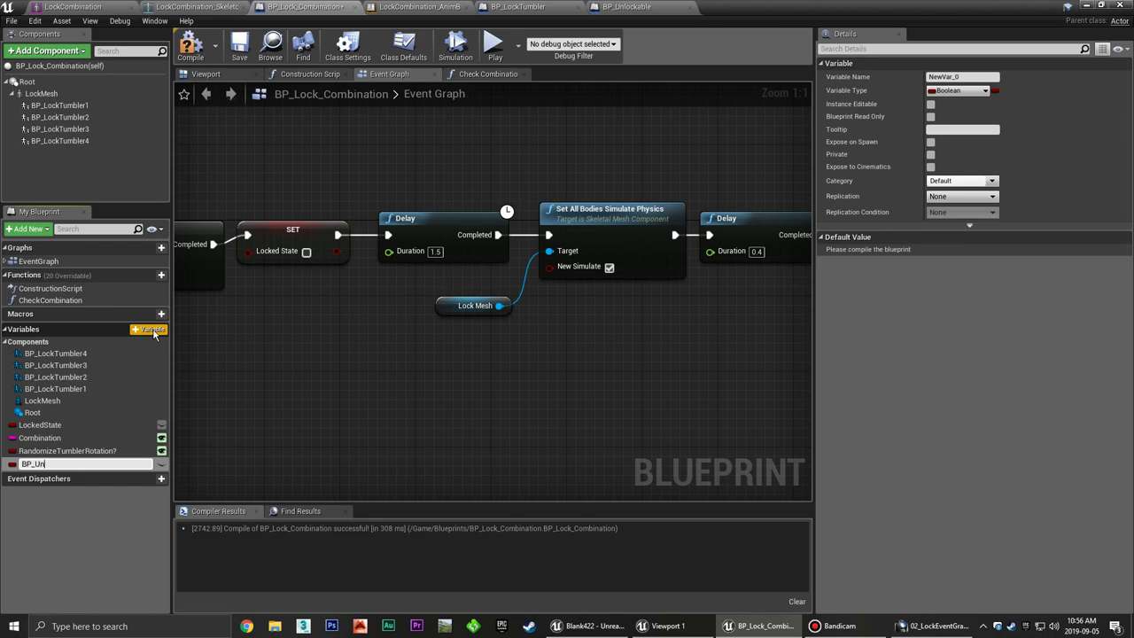
type("lockable")
key("Return")
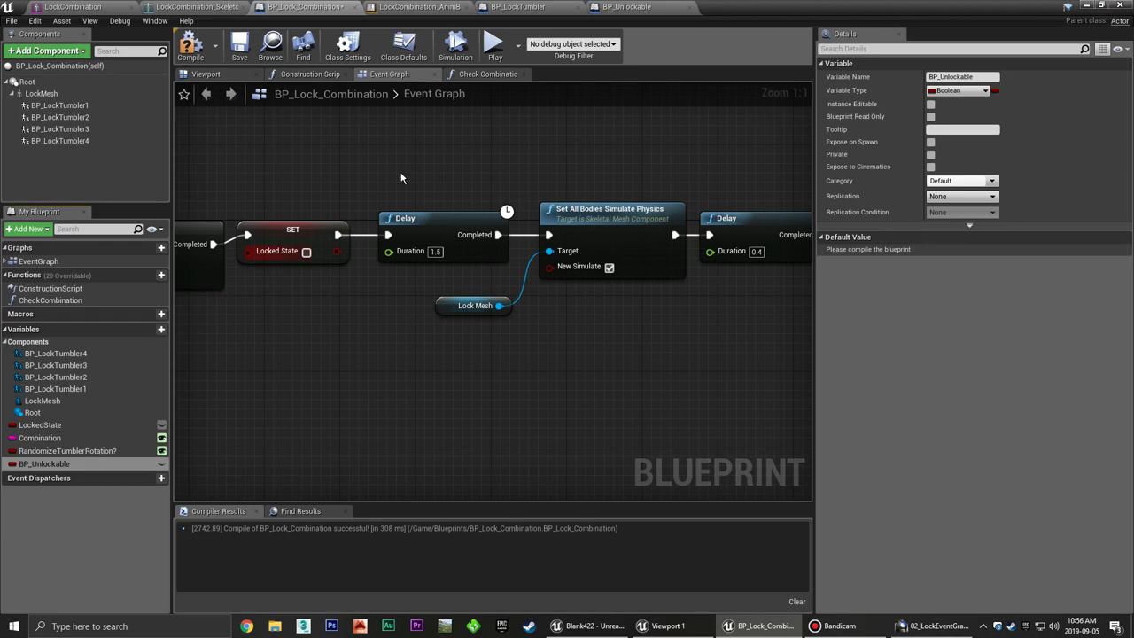
Set the variable's type to BP Unlockable Object Reference.
left_click(970, 96)
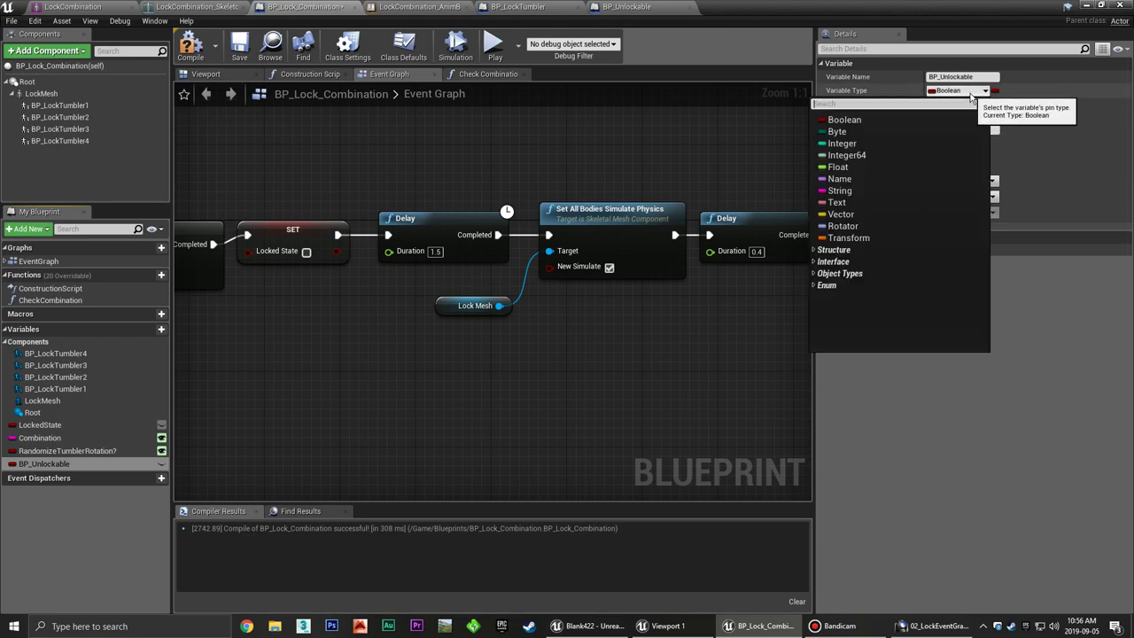
type("bp_")
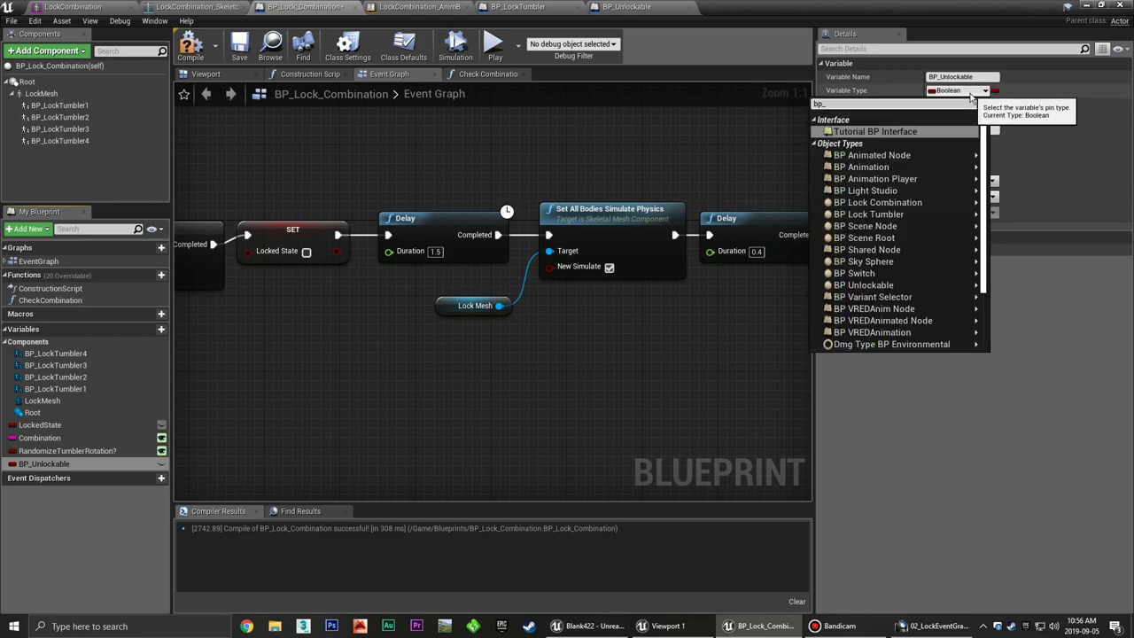
type("unl")
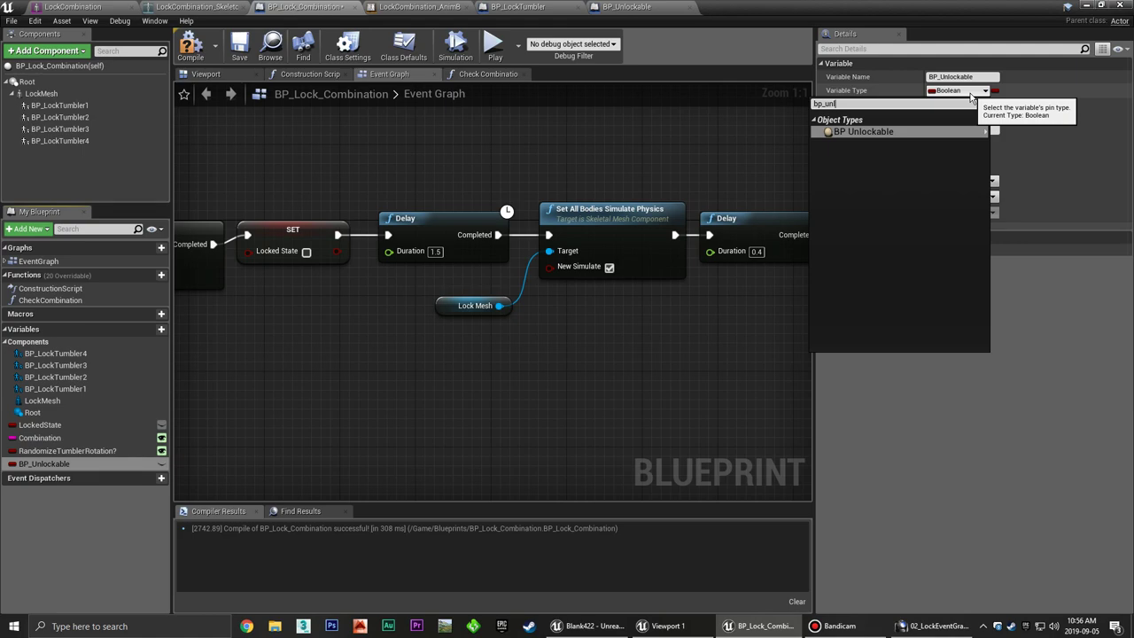
mouse_move(904, 134)
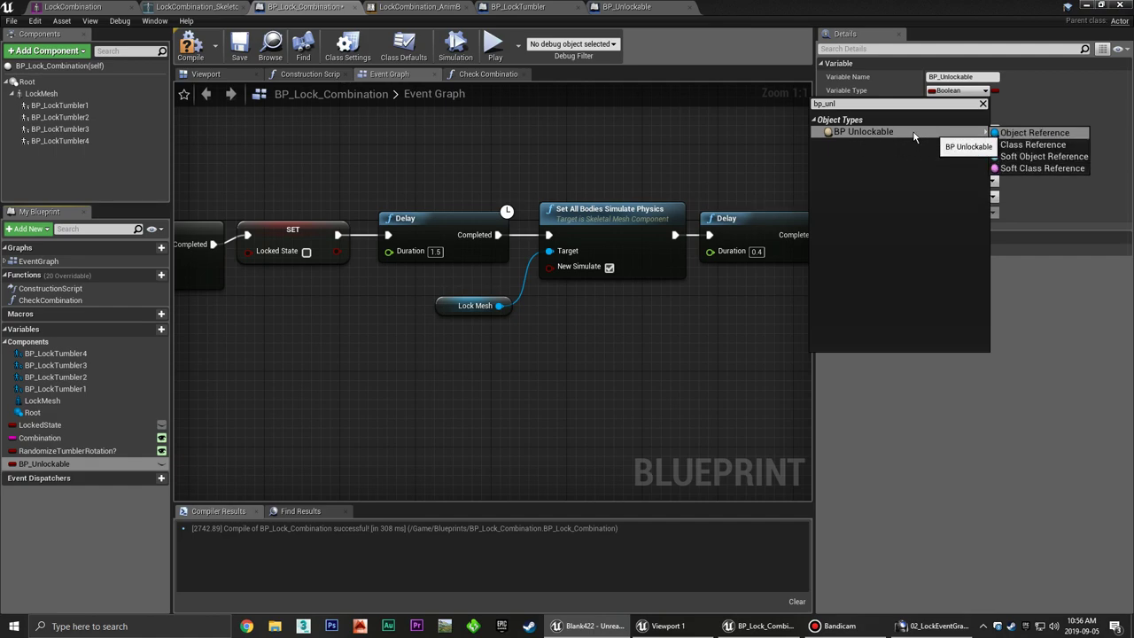
left_click(872, 131)
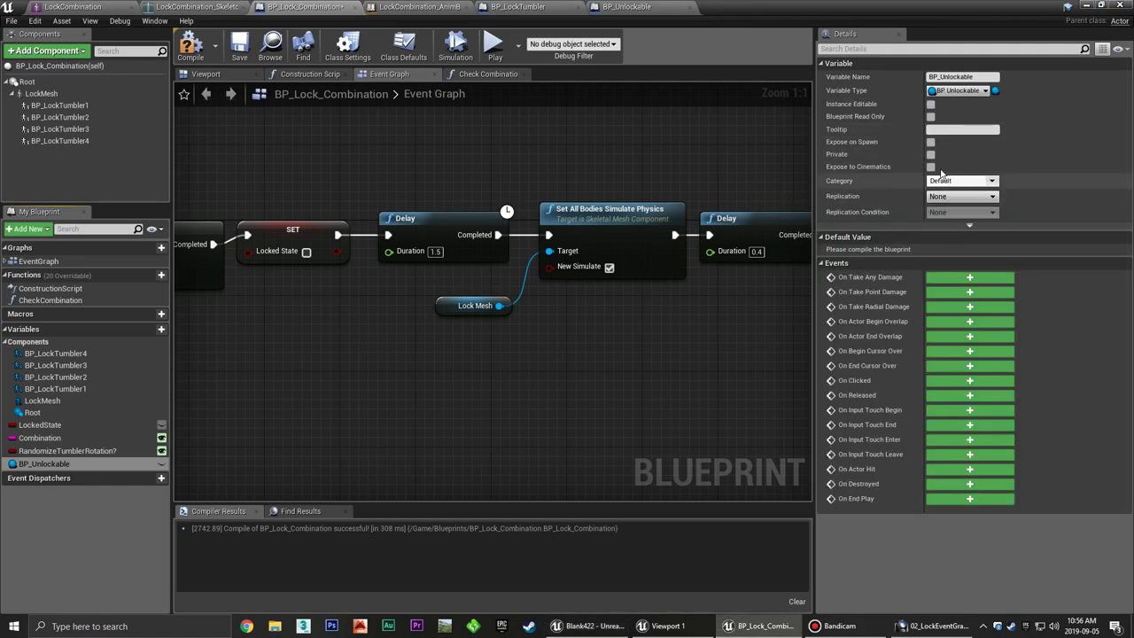
Make BP_Unlockable instance editable with the tooltip 'The specific unlockable to unlock'.
left_click(930, 105)
type("The specific unlockab")
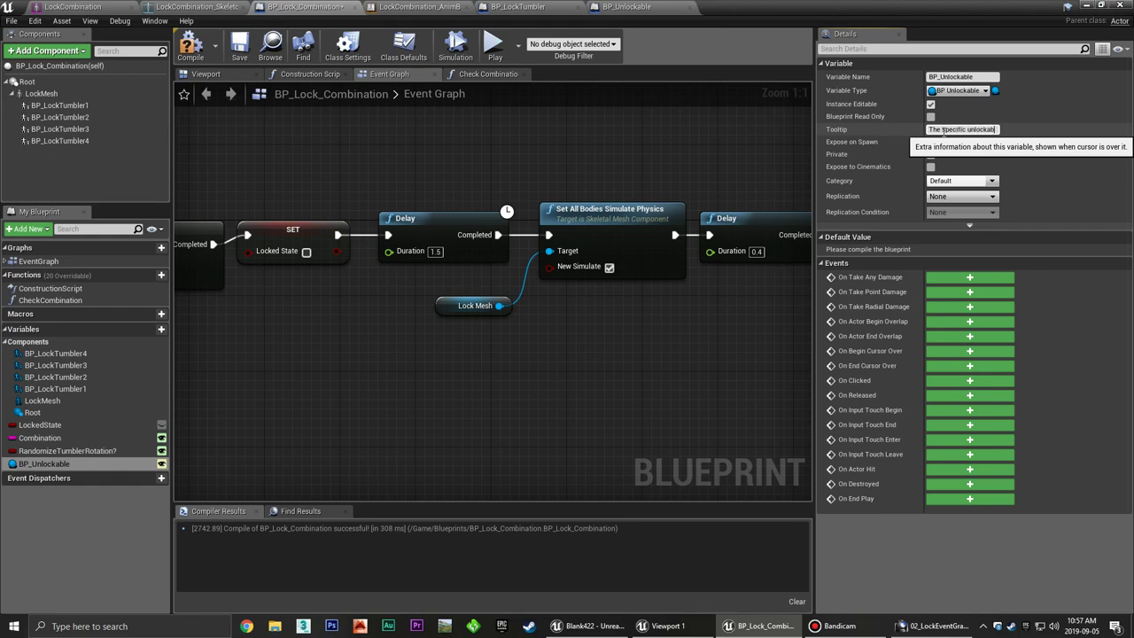
type("le to unlock")
key("Return")
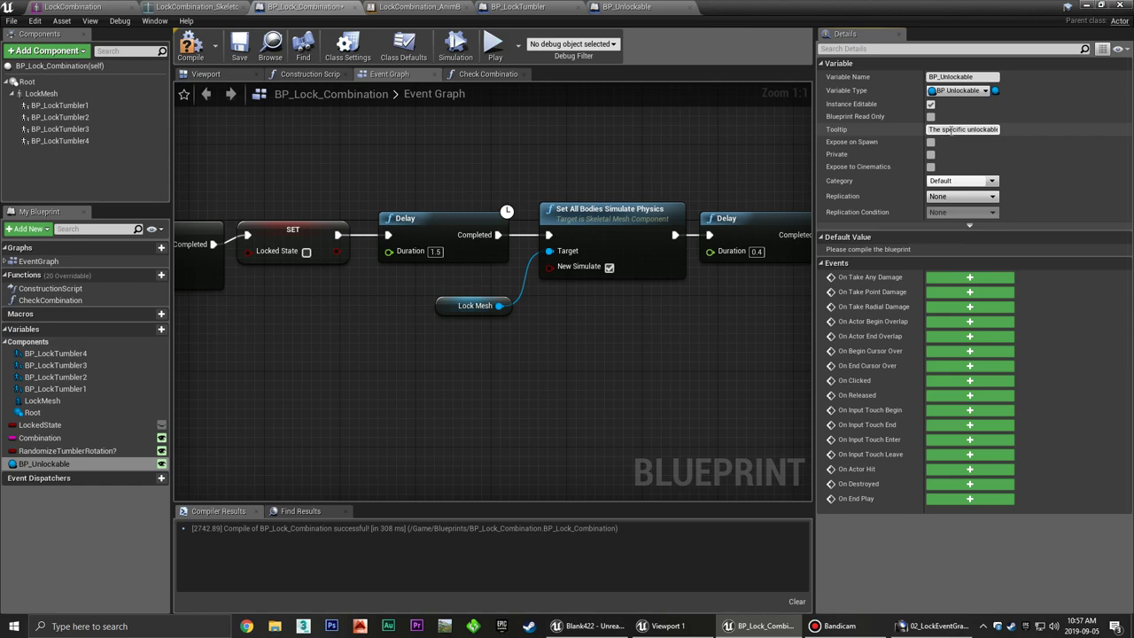
Compile BP_Lock_Combination and minimize the Blueprint editor to return to the level.
left_click(191, 44)
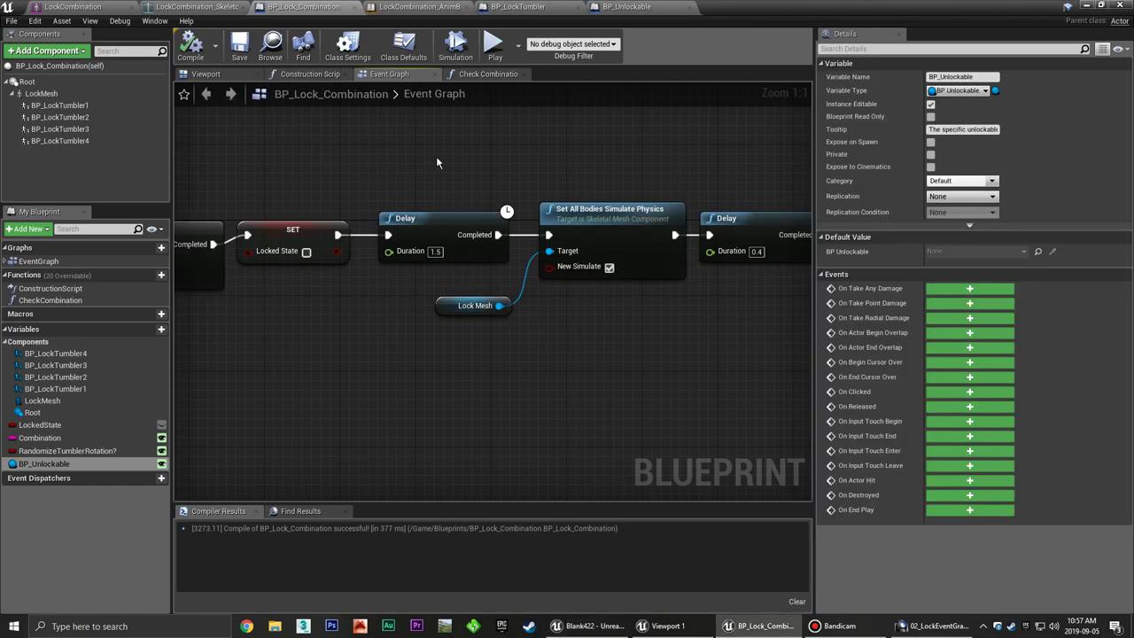
mouse_move(393, 160)
right_mouse_down()
mouse_move(371, 166)
mouse_move(421, 164)
right_mouse_up()
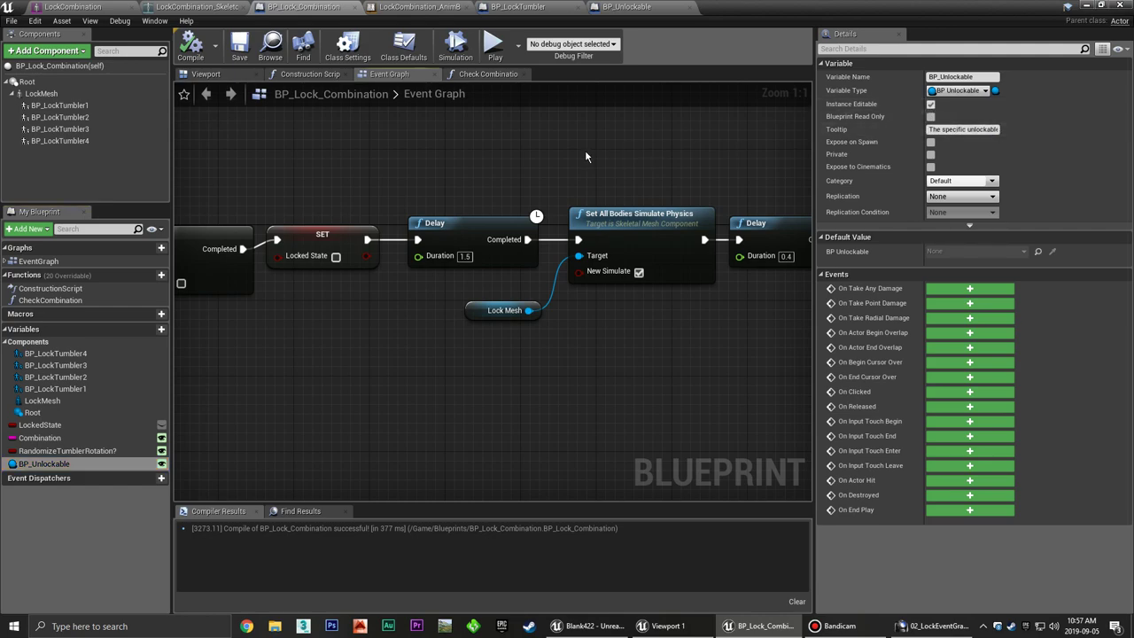
scroll(601, 332, "down", 2)
scroll(600, 332, "down", 2)
scroll(601, 332, "down", 2)
scroll(600, 332, "down", 2)
scroll(544, 304, "up", 7)
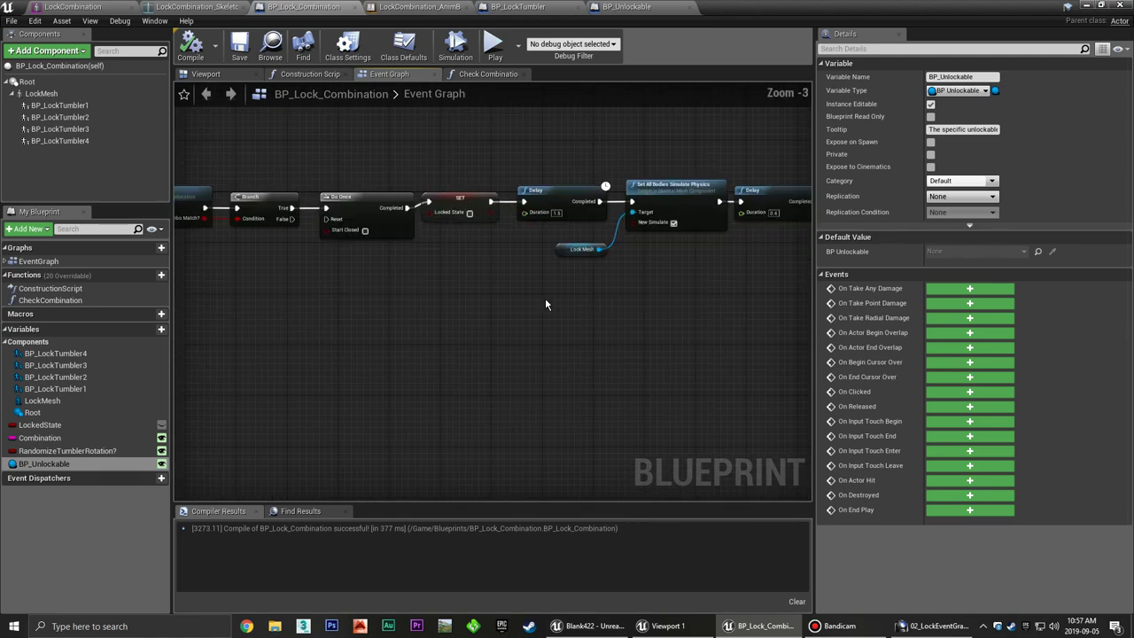
left_click(1085, 6)
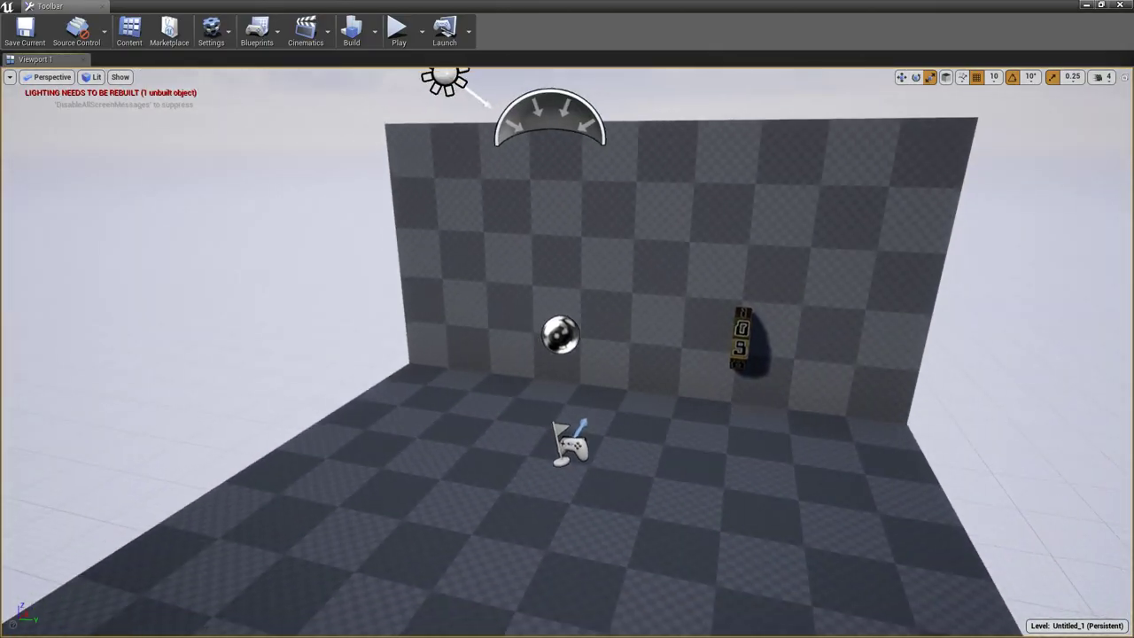
Place BP_Lock_Combination on the wall, rotated and lowered, then place a BP_Unlockable door beside it.
left_click_drag(849, 275, 849, 276)
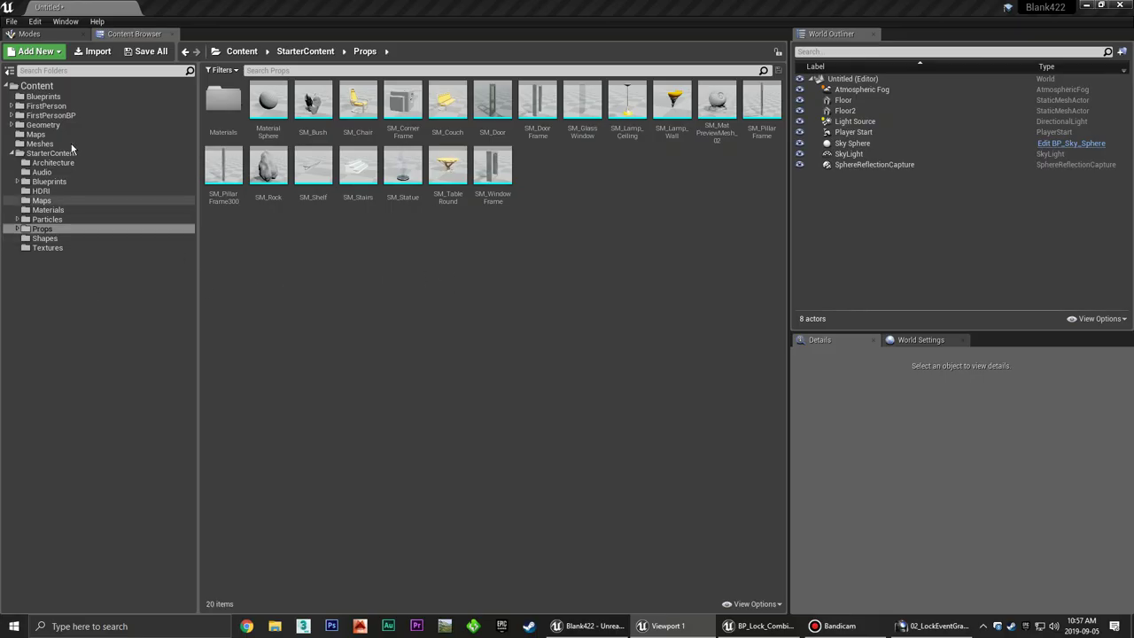
left_click(65, 95)
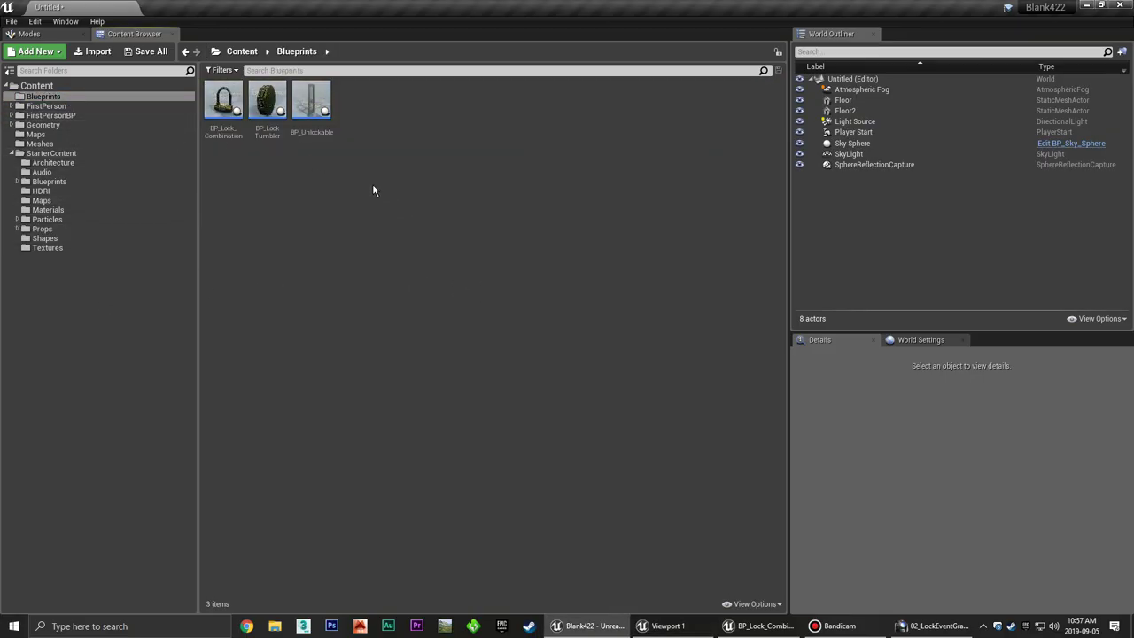
mouse_move(223, 100)
left_mouse_down()
mouse_move(650, 387)
mouse_move(726, 400)
left_mouse_up()
key("e")
key("w")
left_click_drag(652, 361, 651, 375)
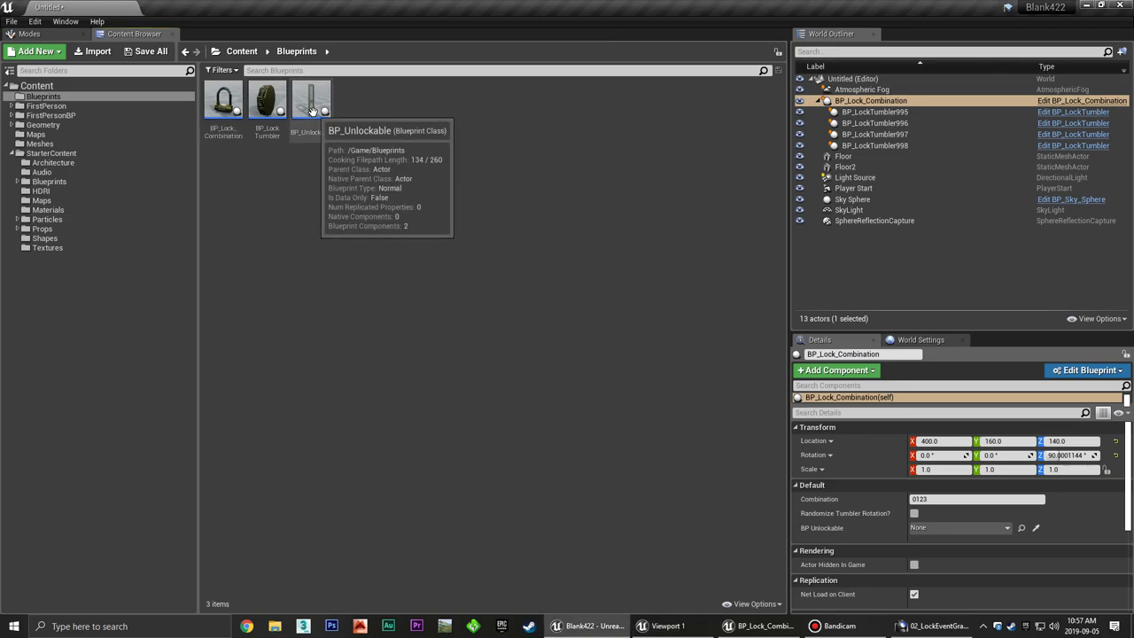
left_click_drag(311, 99, 563, 456)
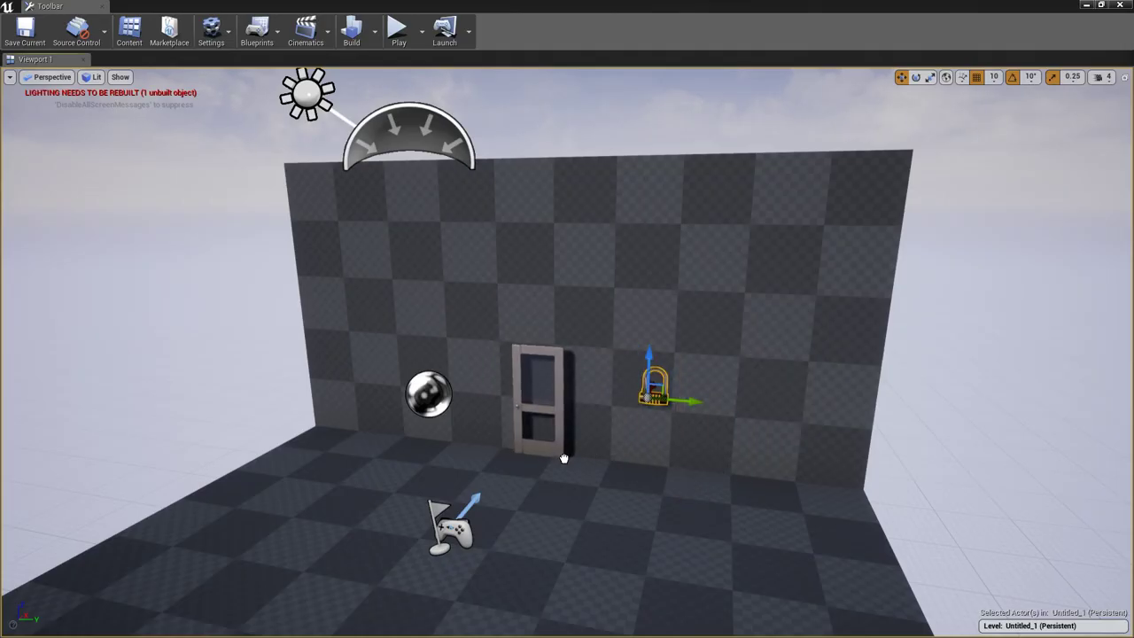
left_click(565, 455)
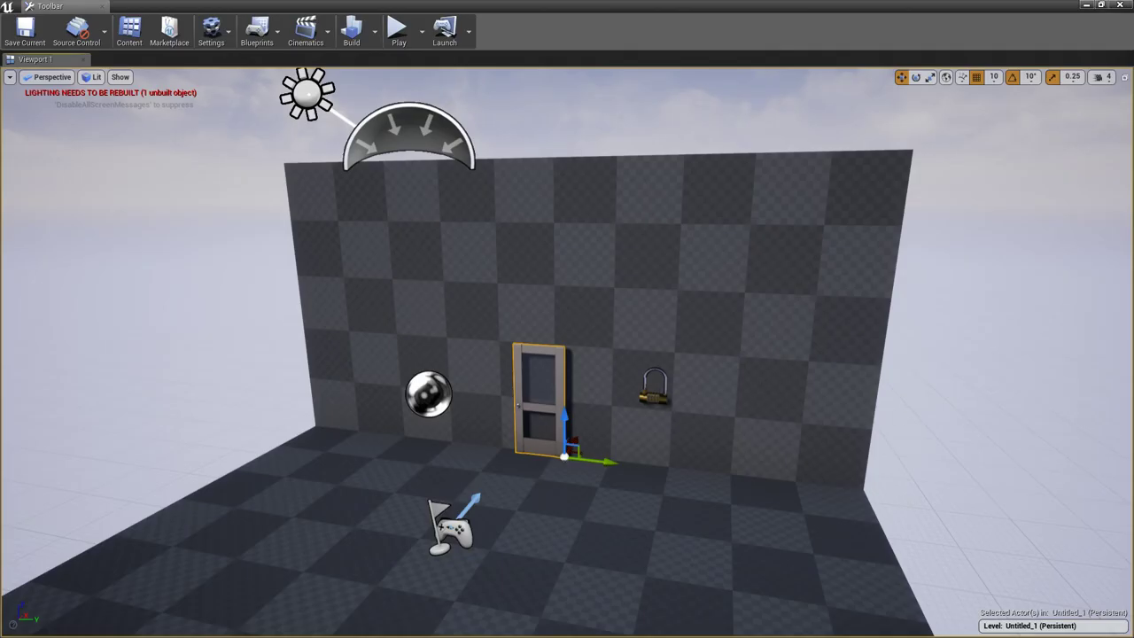
Select the padlock and activate the Pick Actor eyedropper next to its BP Unlockable property.
left_click(660, 398)
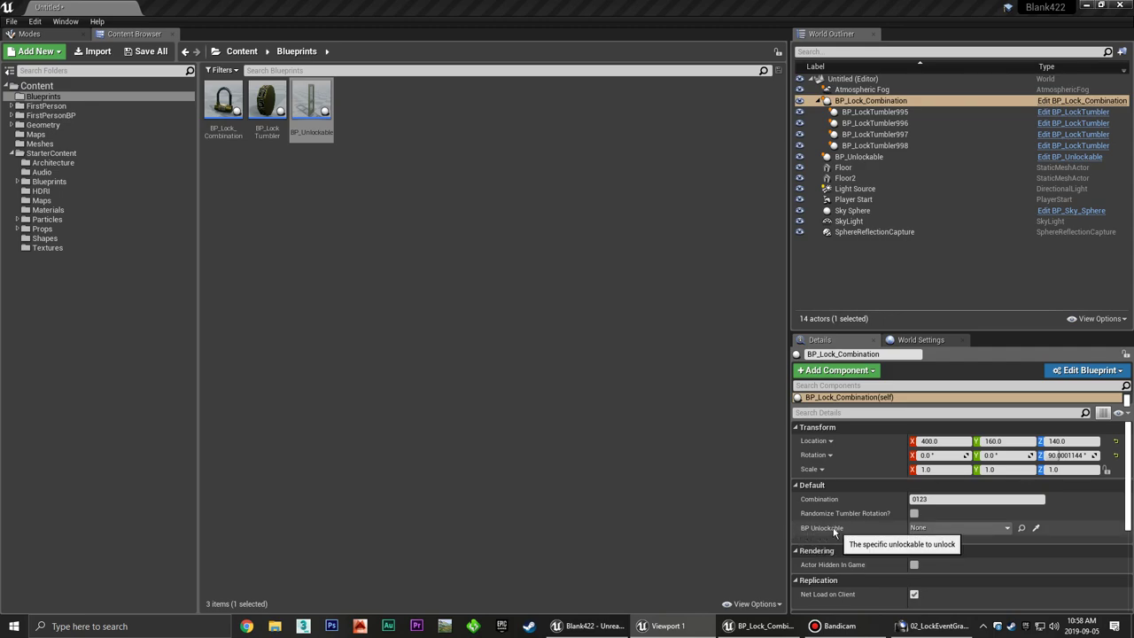
left_click(1037, 530)
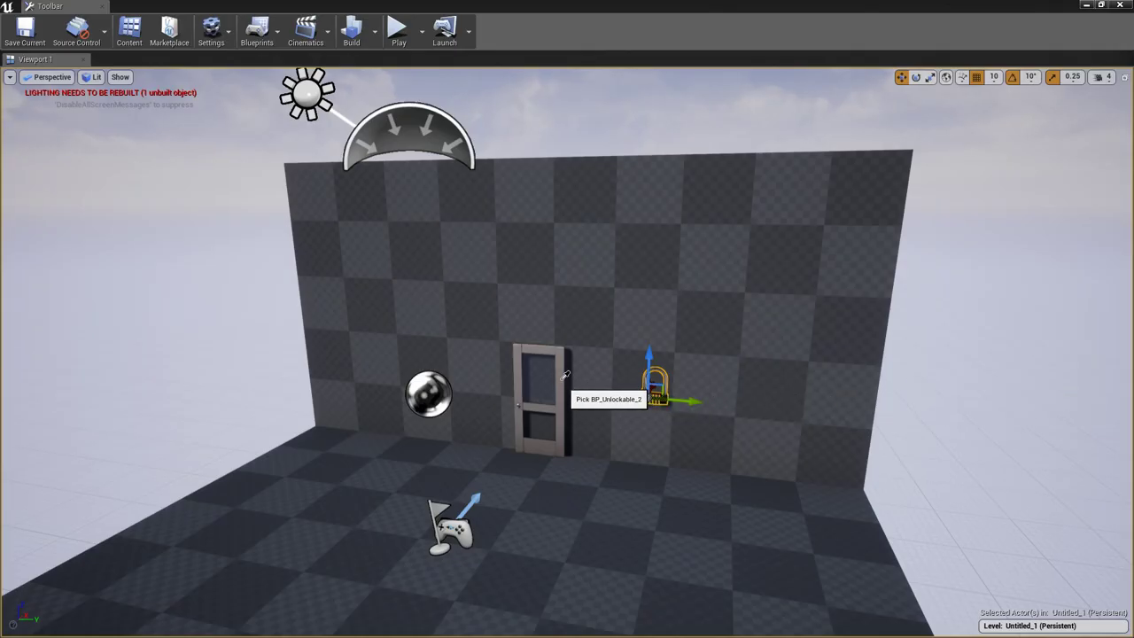
Pick the door as the padlock's BP Unlockable and slide the padlock along the wall.
left_click(564, 377)
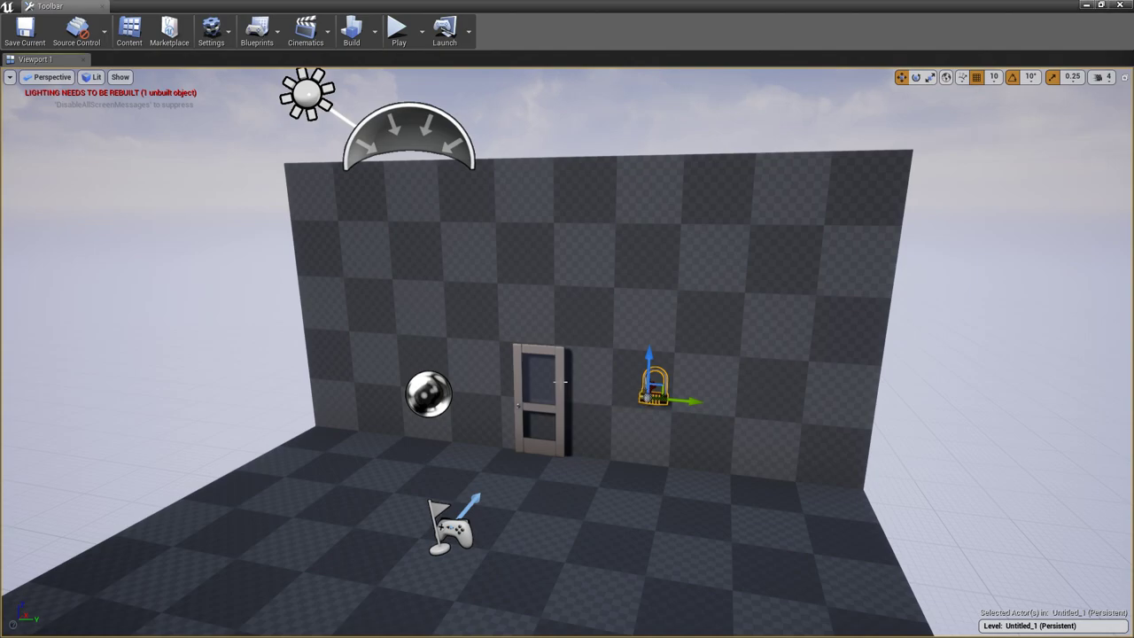
right_click_drag(602, 376, 603, 376)
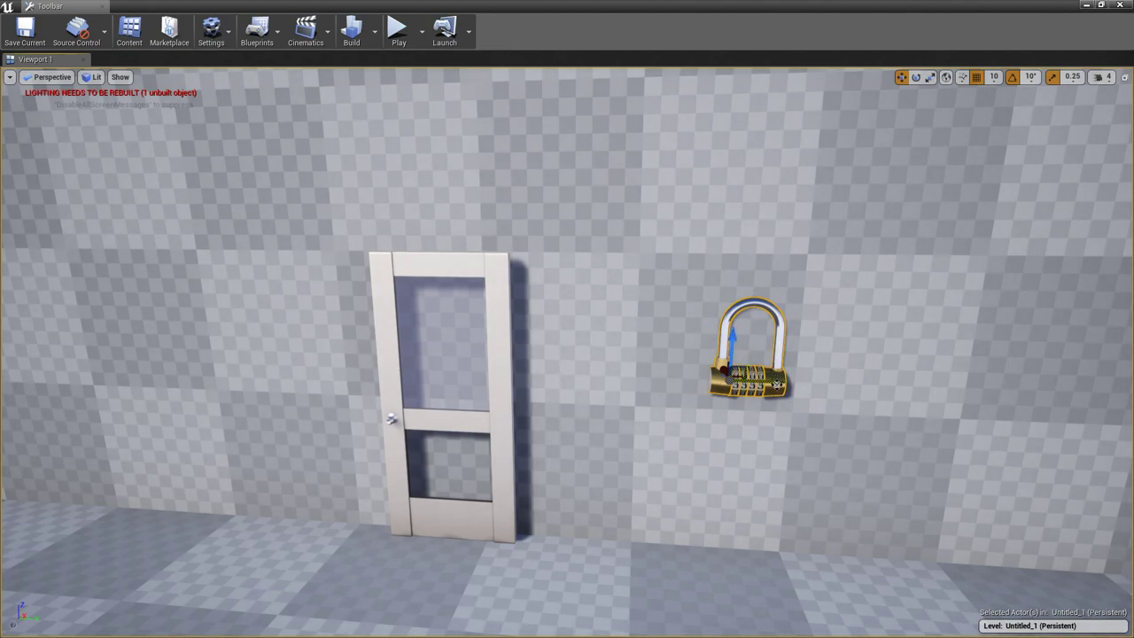
mouse_move(776, 383)
left_mouse_down()
mouse_move(682, 379)
mouse_move(749, 381)
left_mouse_up()
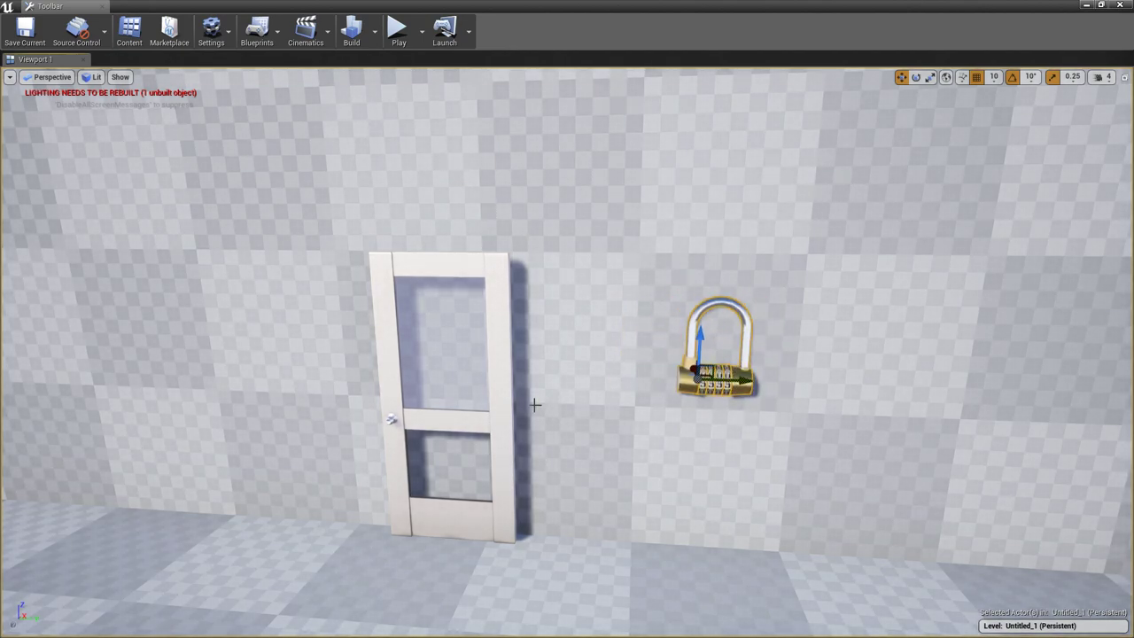
key("alt+Tab")
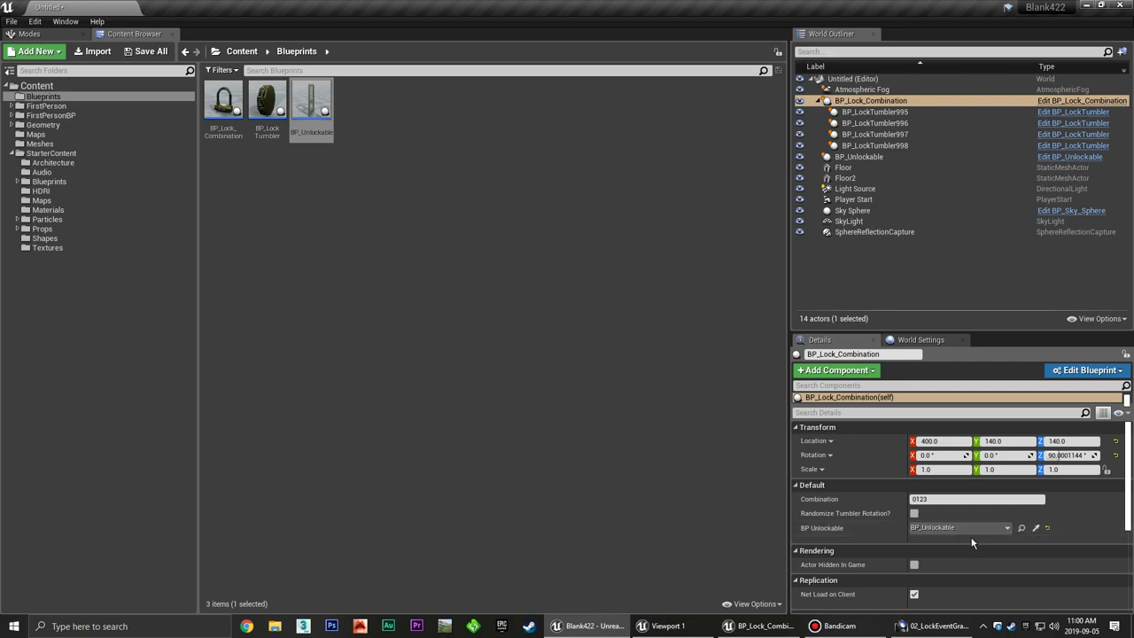
Rename the placed door actor in the World Outliner to BP_Unlockable_DoorToBedroom.
left_click(881, 157)
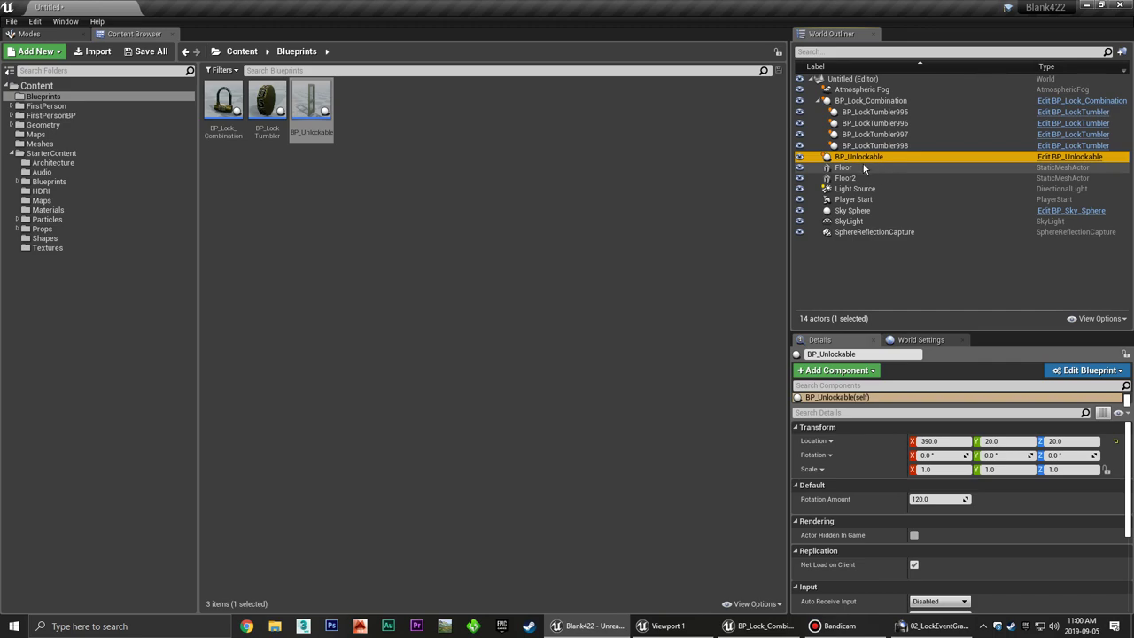
left_click(886, 157)
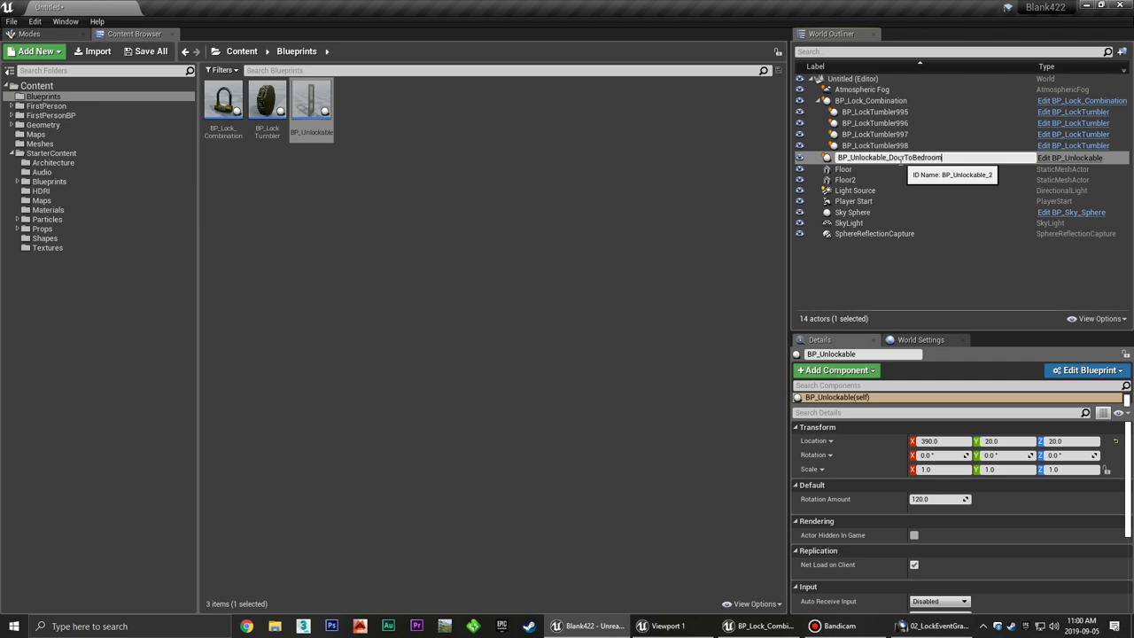
key("Return")
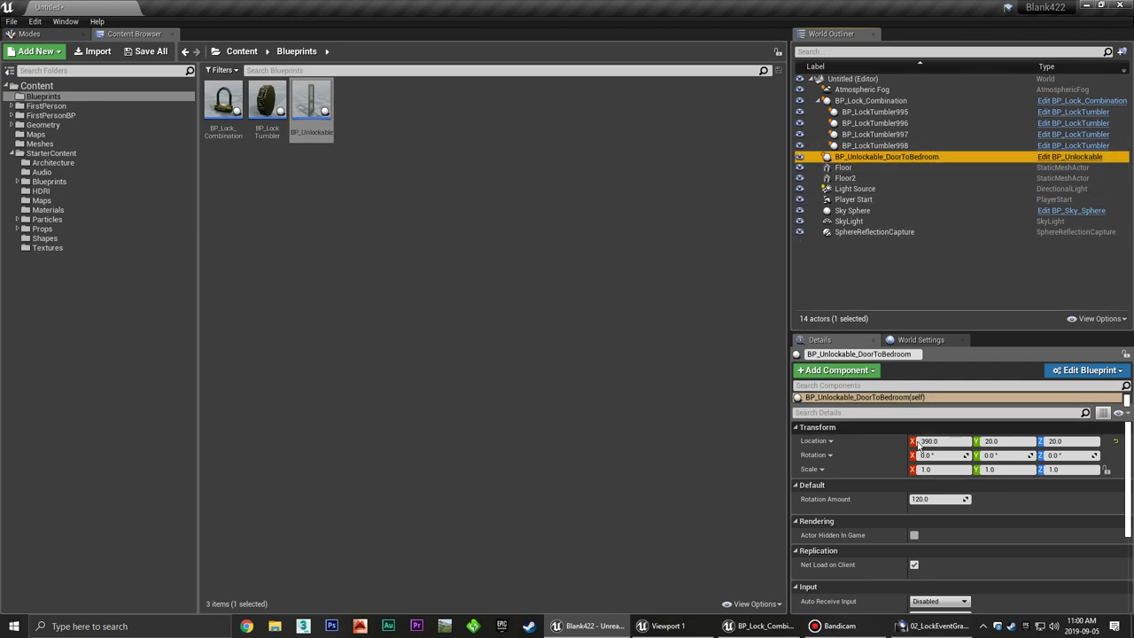
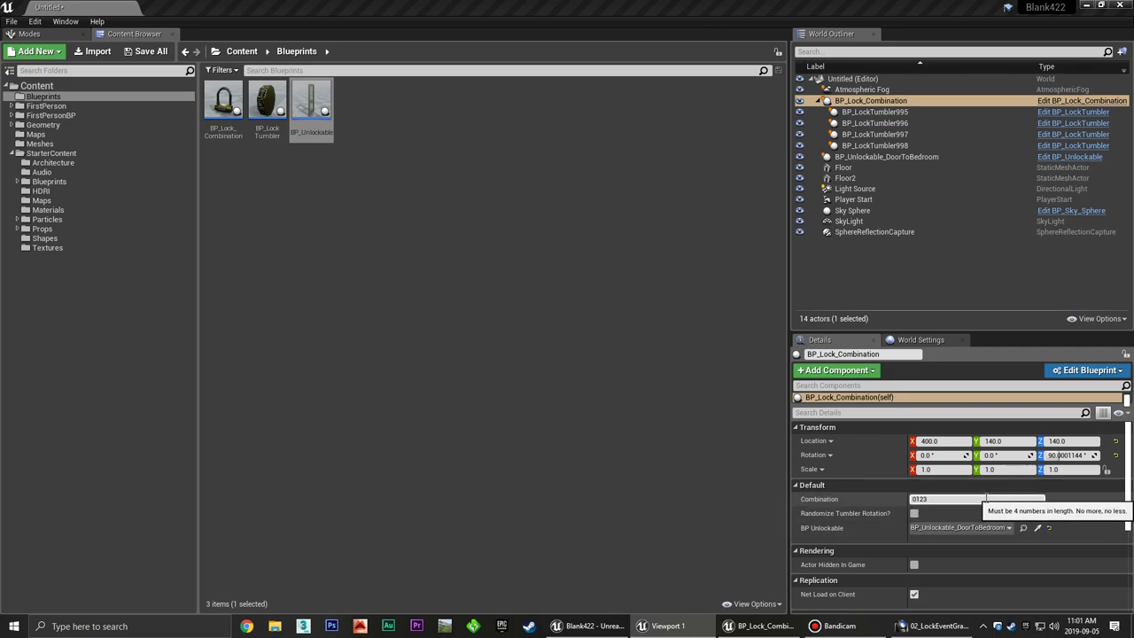
Open BP_Lock_Combination and frame its Delay node chain in the Event Graph.
double_click(223, 100)
right_click_drag(555, 289, 326, 359)
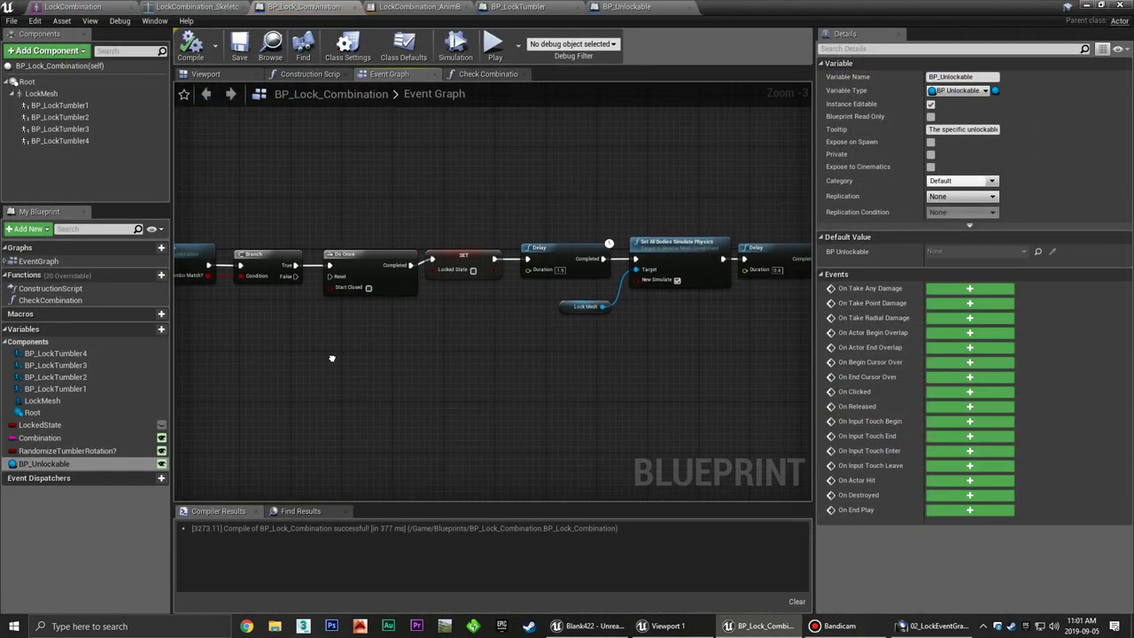
scroll(462, 316, "up", 2)
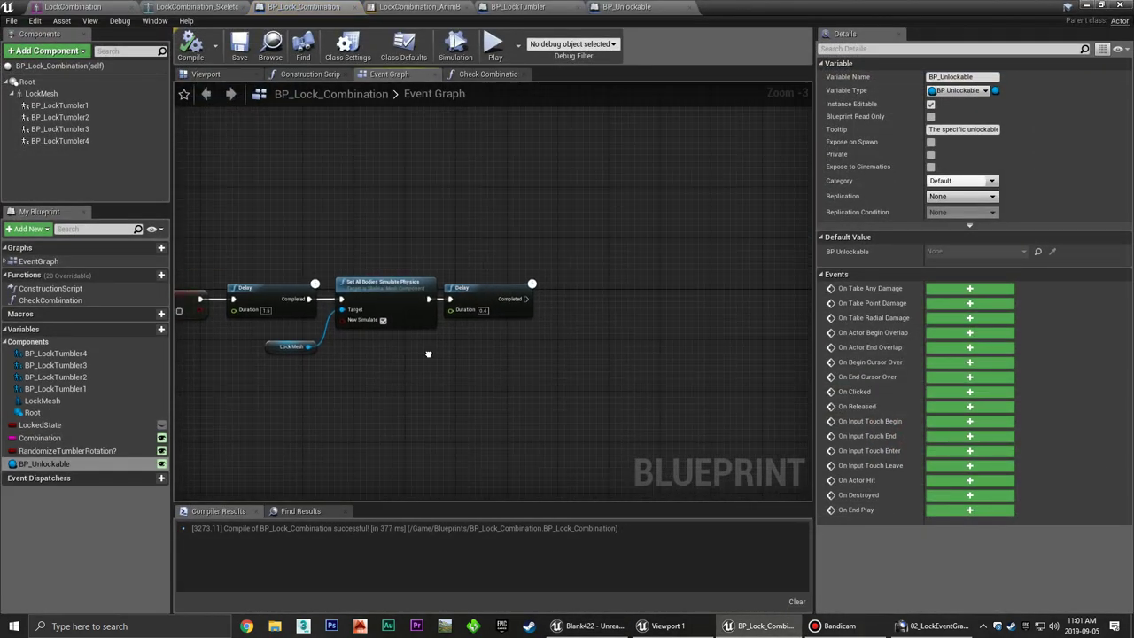
scroll(470, 347, "up", 1)
mouse_move(471, 353)
right_mouse_down()
mouse_move(559, 321)
mouse_move(436, 335)
right_mouse_up()
scroll(436, 334, "down", 2)
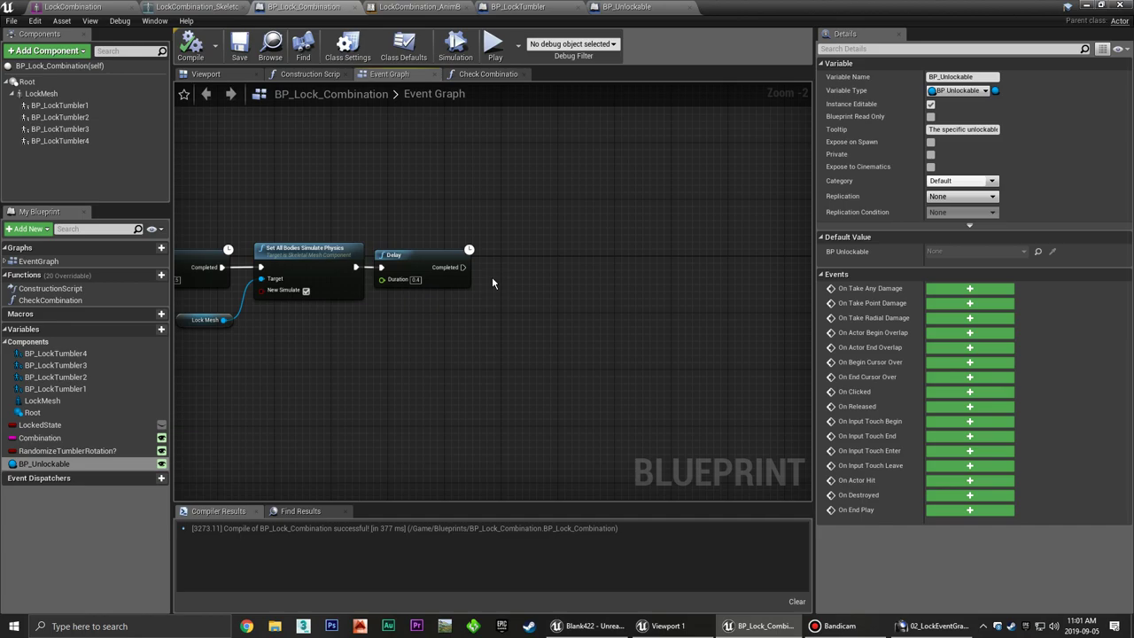
Return to the blueprint, centre on the final Delay, and drag in the BP_Unlockable variable.
left_click(1088, 5)
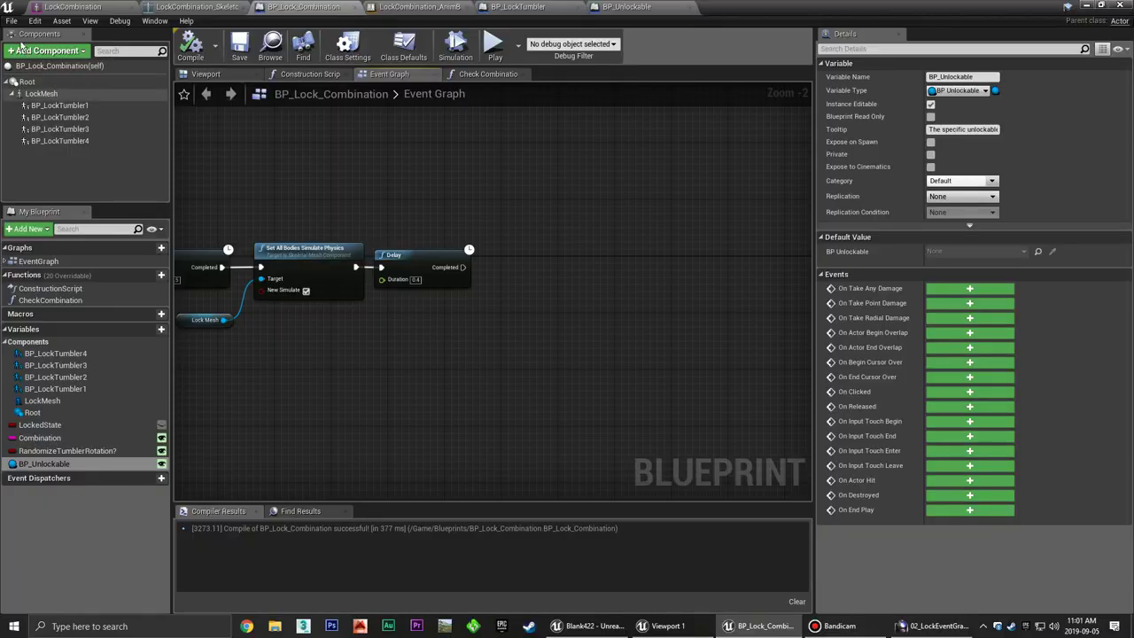
left_click(1088, 5)
mouse_move(531, 240)
right_mouse_down()
mouse_move(663, 324)
mouse_move(560, 349)
right_mouse_up()
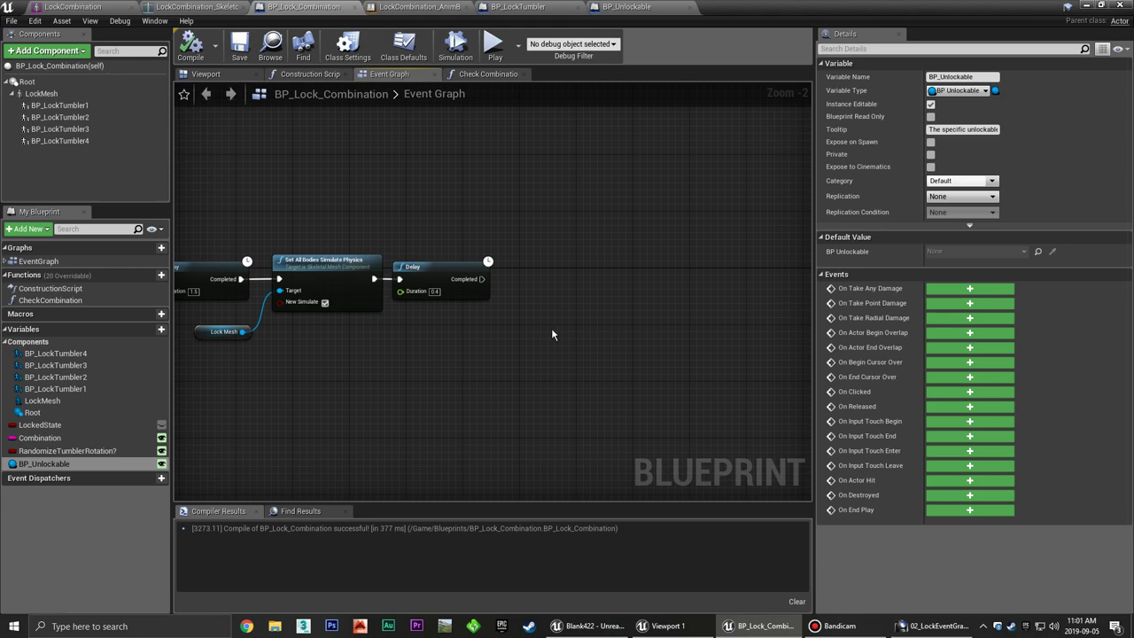
mouse_move(467, 320)
right_mouse_down()
mouse_move(502, 322)
mouse_move(466, 337)
right_mouse_up()
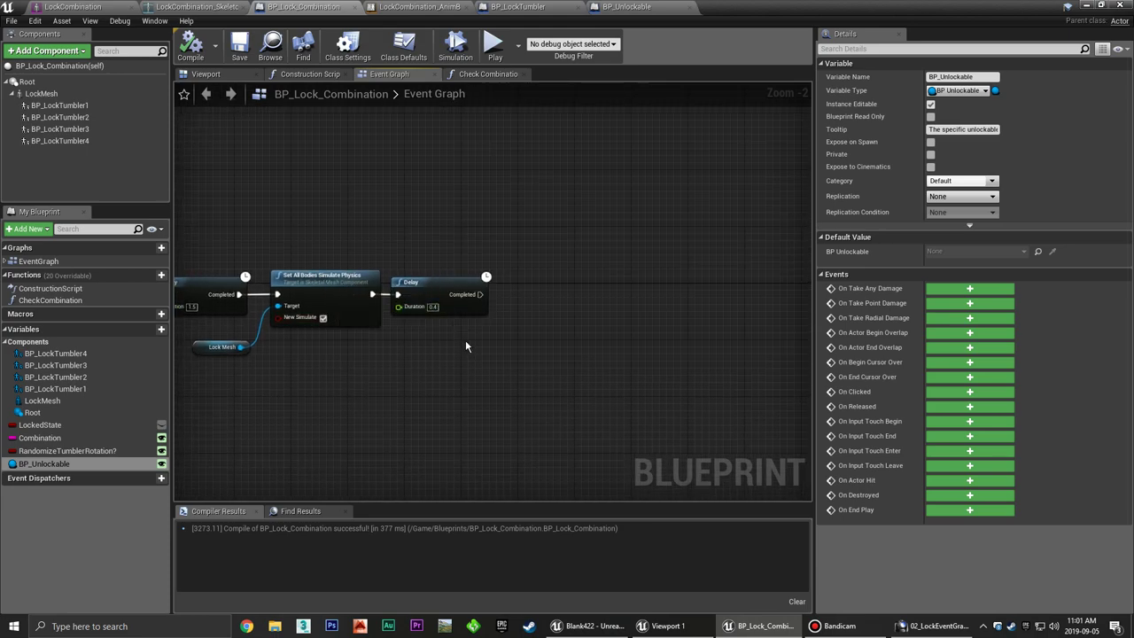
left_click(434, 290)
left_click(522, 311)
right_click_drag(546, 324, 511, 306)
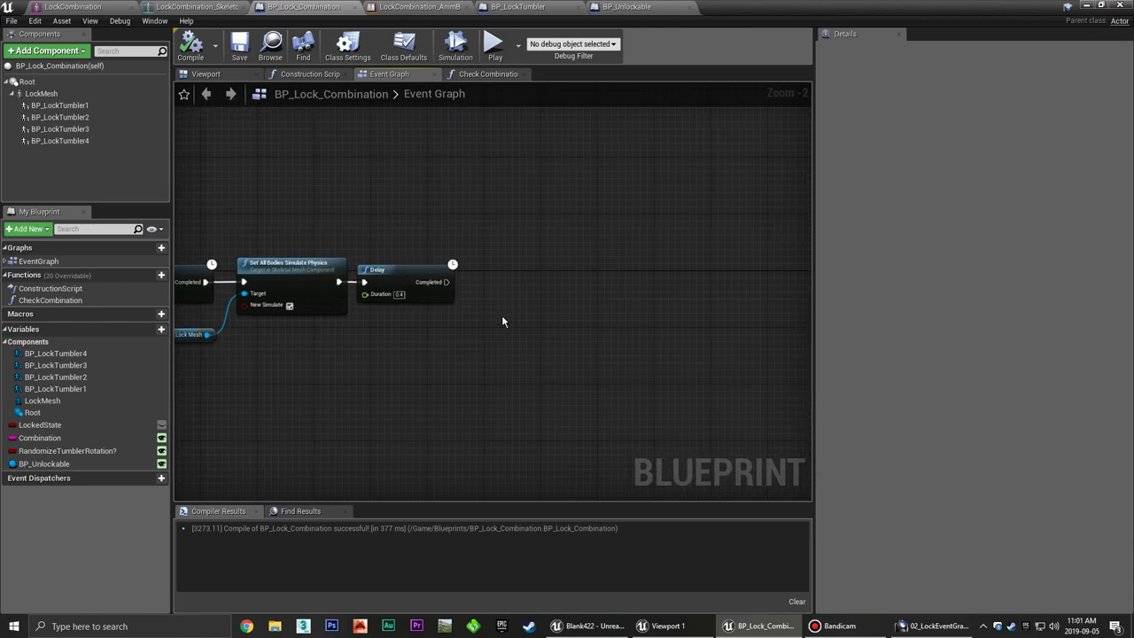
right_click_drag(439, 340, 427, 317)
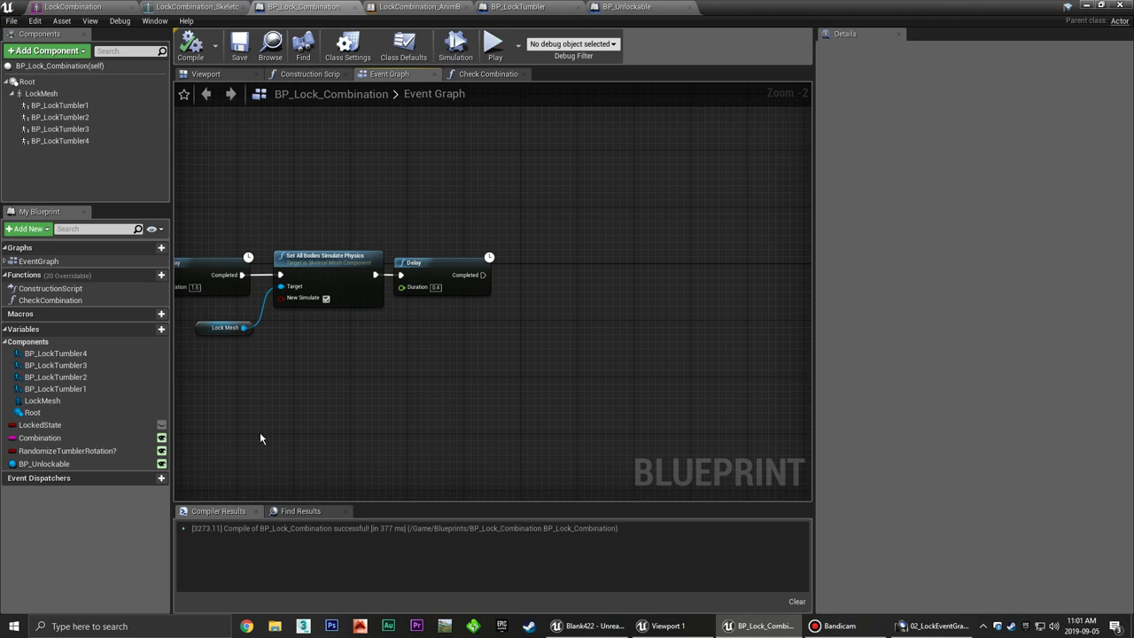
left_click_drag(44, 463, 399, 320)
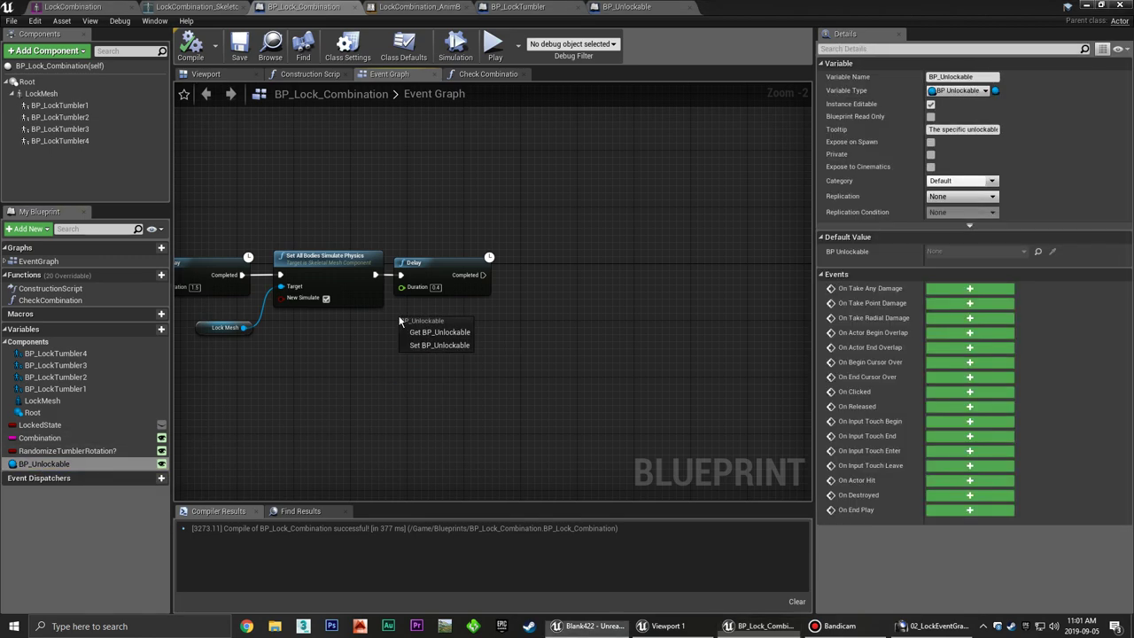
Place a Get BP_Unlockable node and wire the last Delay into its Unlock call.
left_click(427, 333)
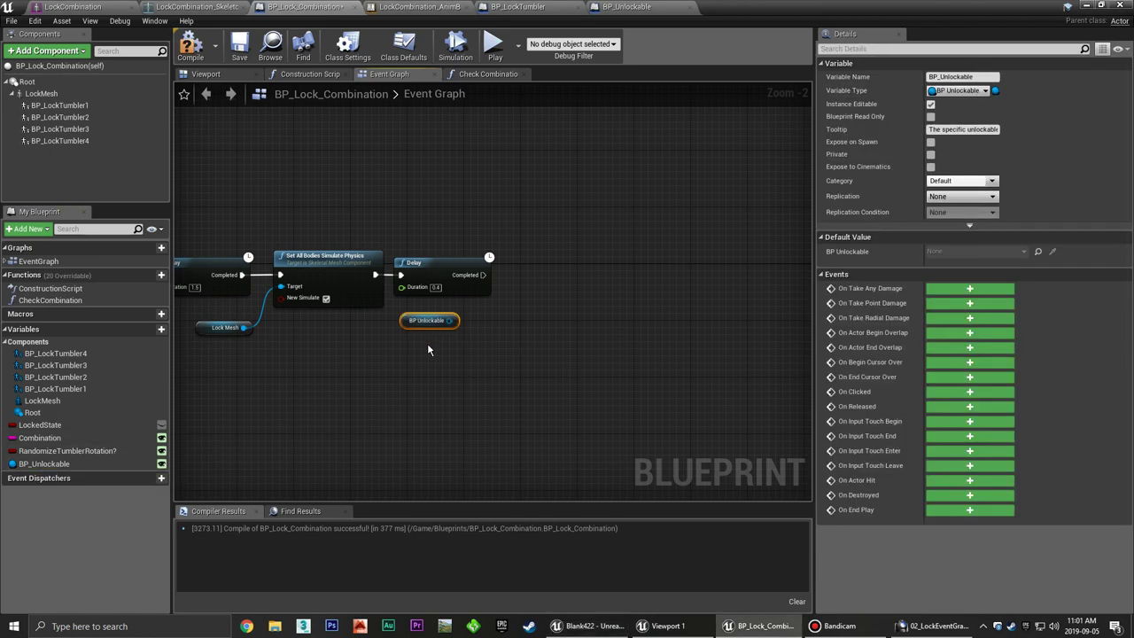
right_click_drag(500, 306, 422, 333)
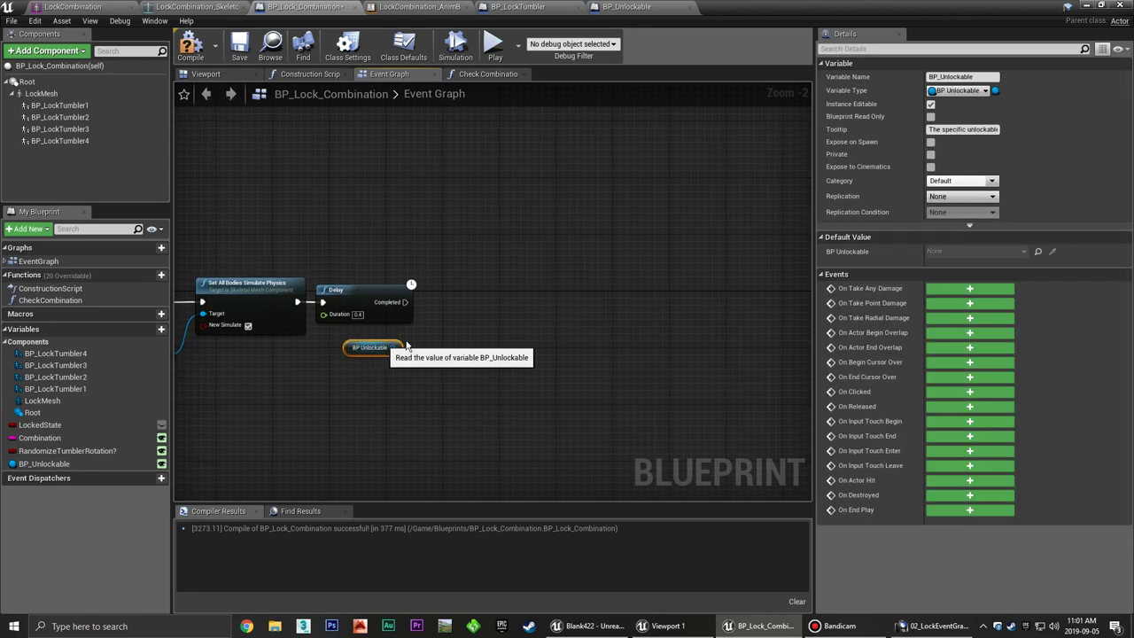
left_click_drag(400, 348, 447, 312)
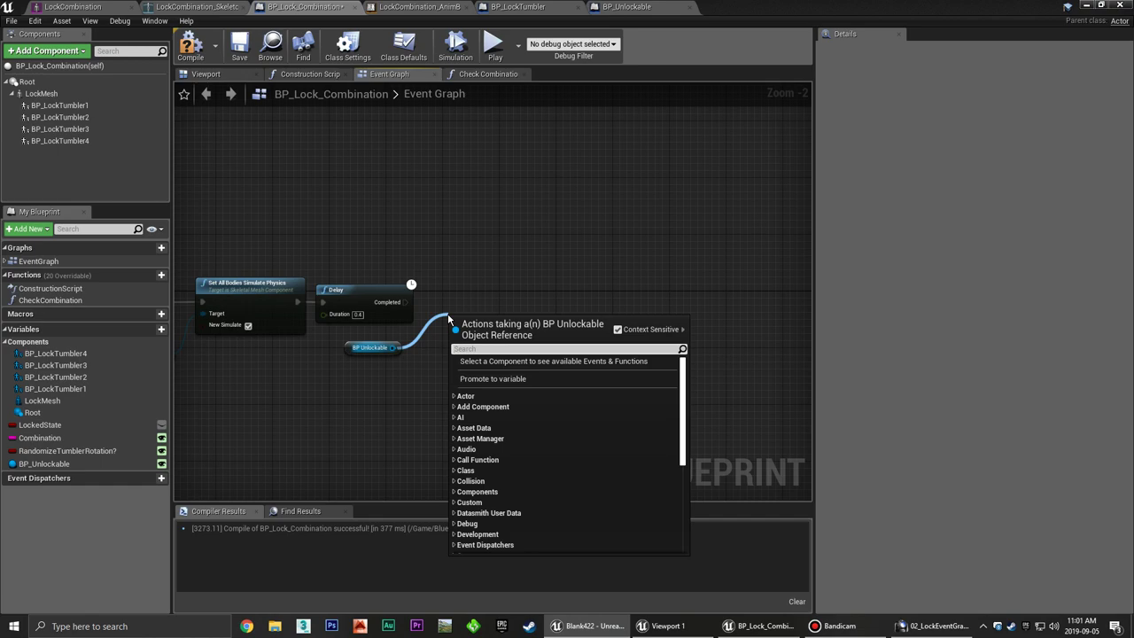
left_click(447, 312)
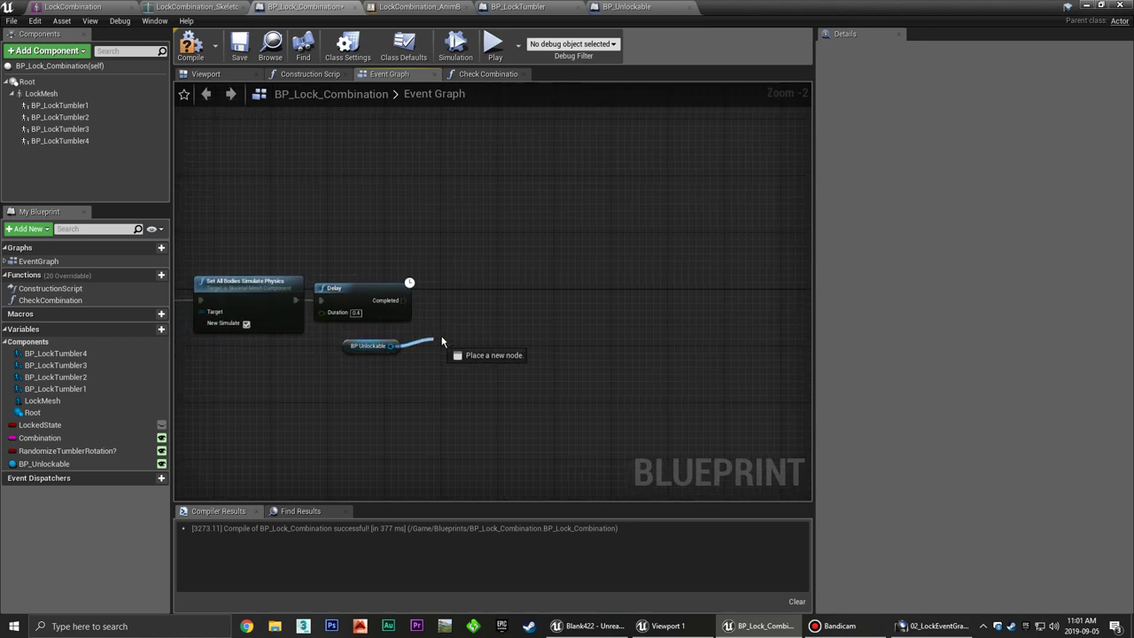
left_click_drag(393, 348, 434, 332)
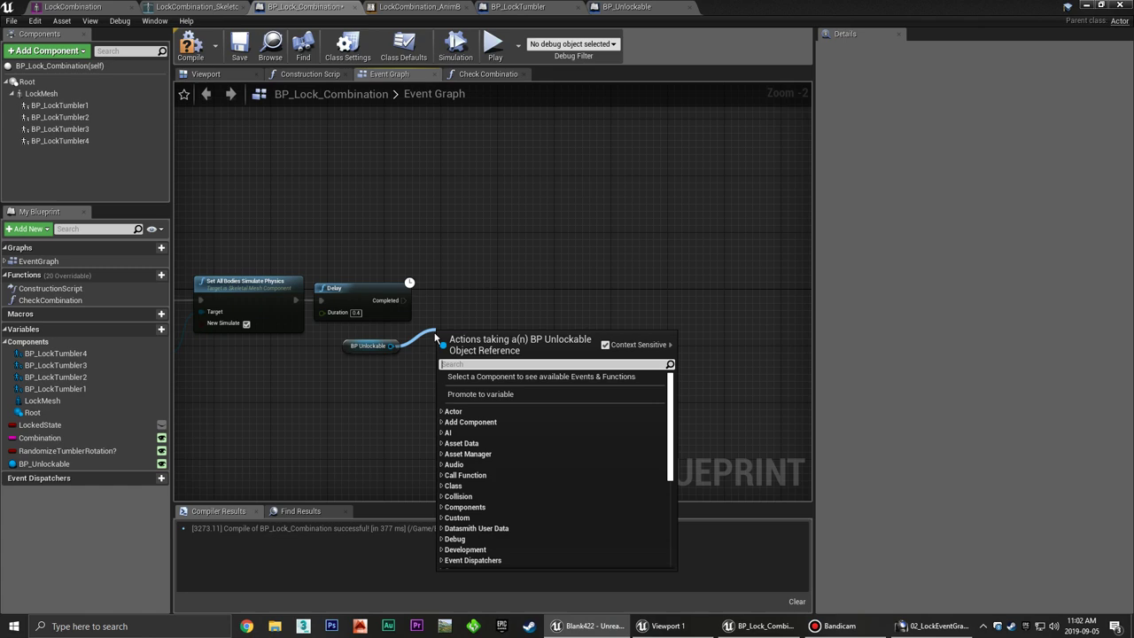
type("unlock")
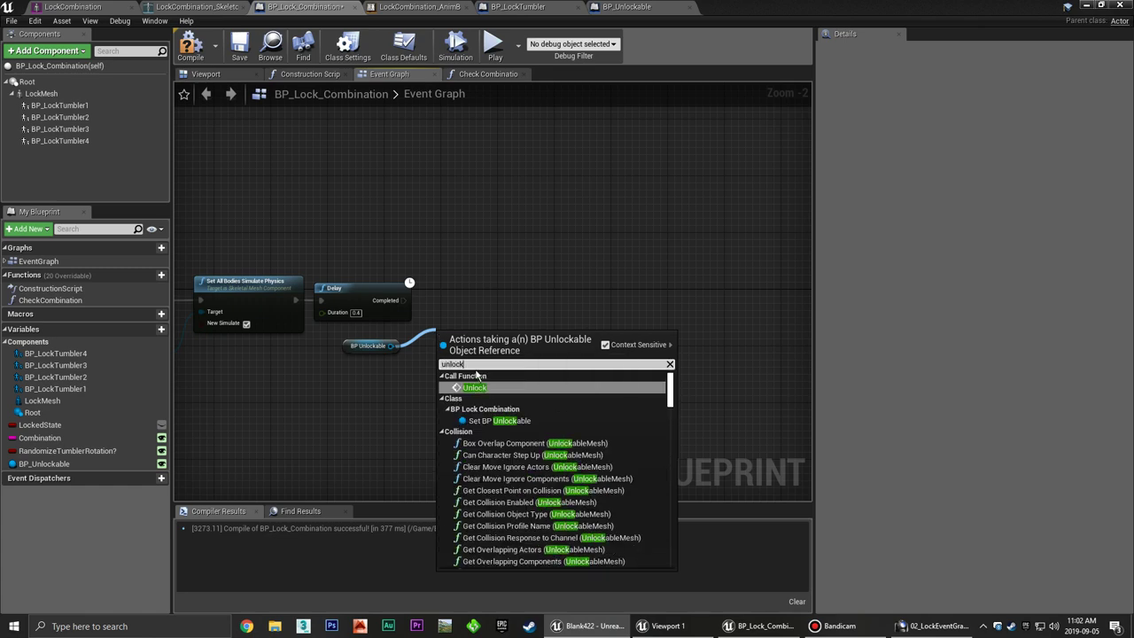
left_click(478, 388)
left_click_drag(484, 312, 469, 290)
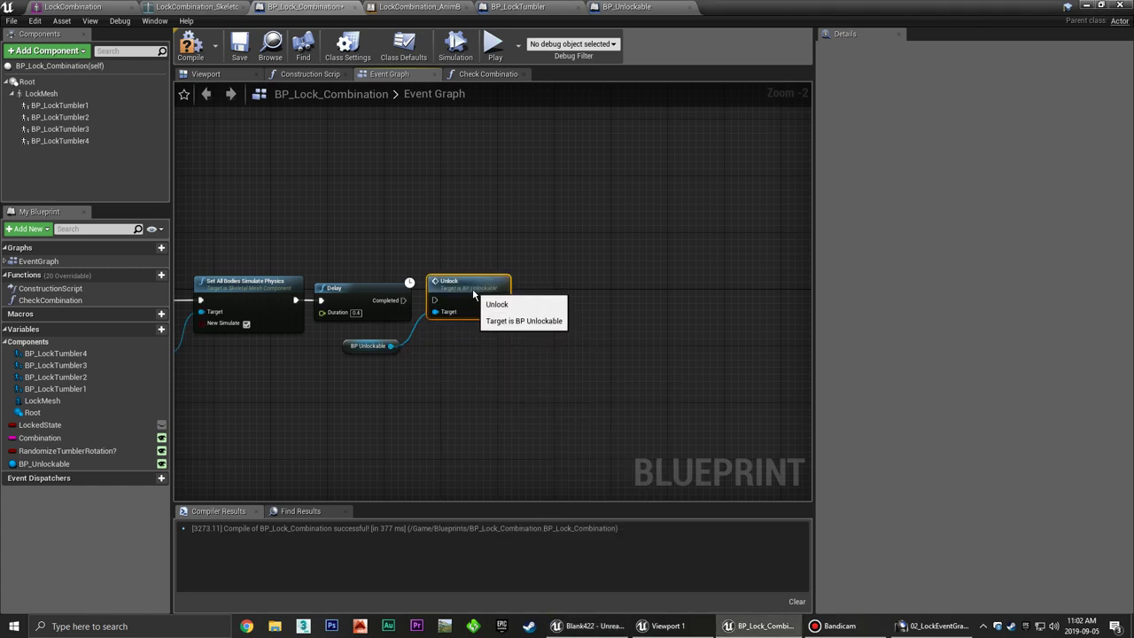
left_click_drag(403, 300, 441, 303)
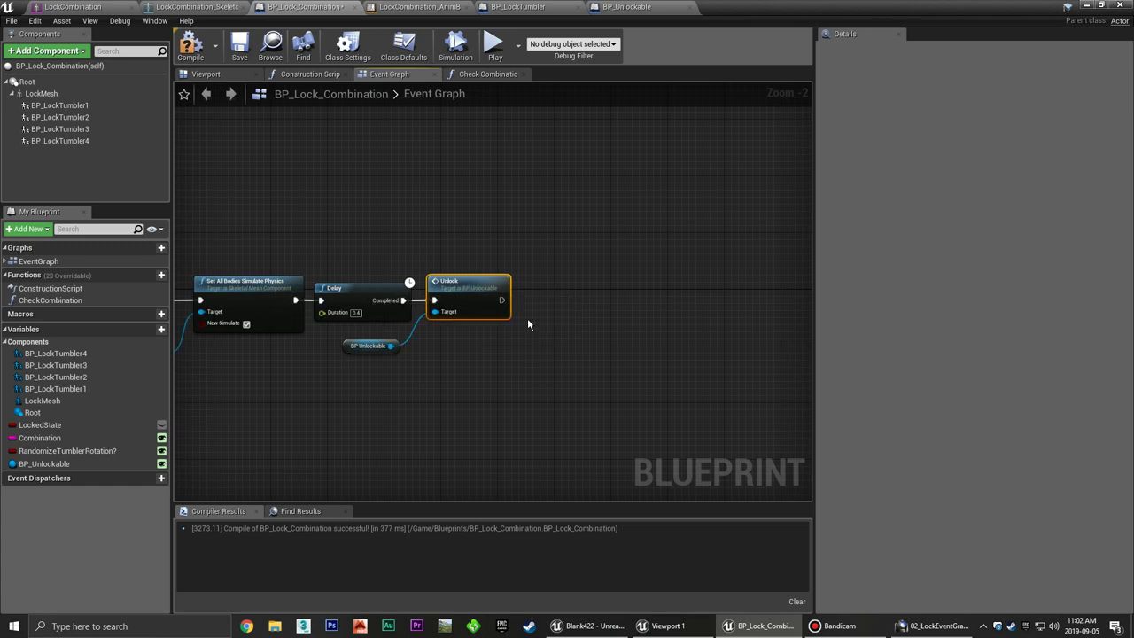
mouse_move(542, 331)
right_mouse_down()
mouse_move(469, 325)
mouse_move(461, 306)
right_mouse_up()
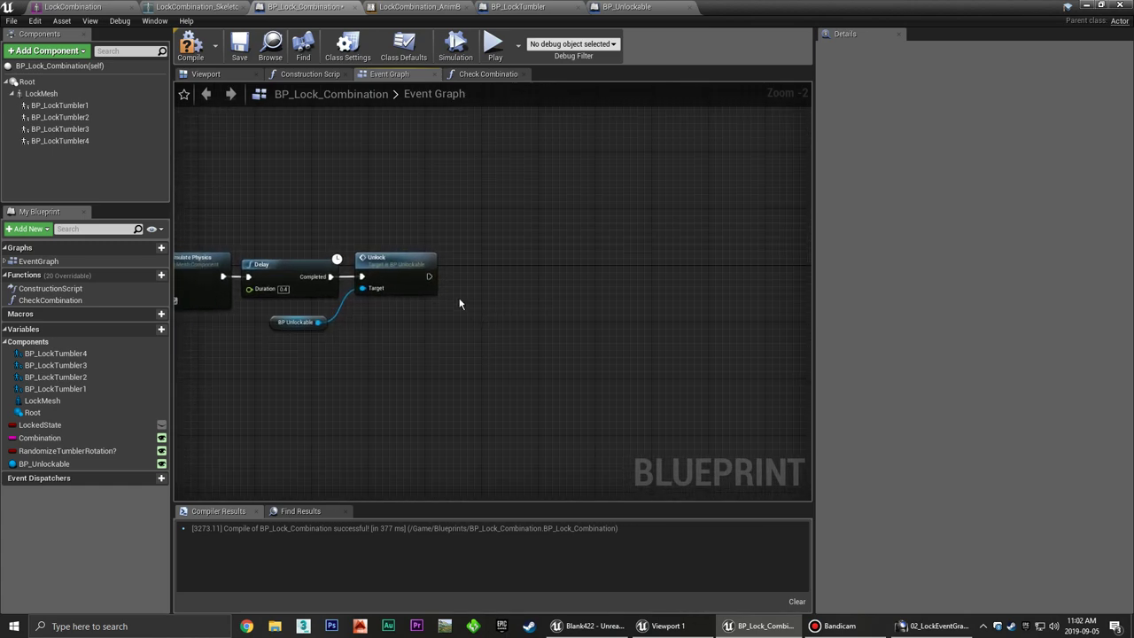
Append a new Delay node after Unlock and align it with the chain.
left_click_drag(429, 276, 469, 280)
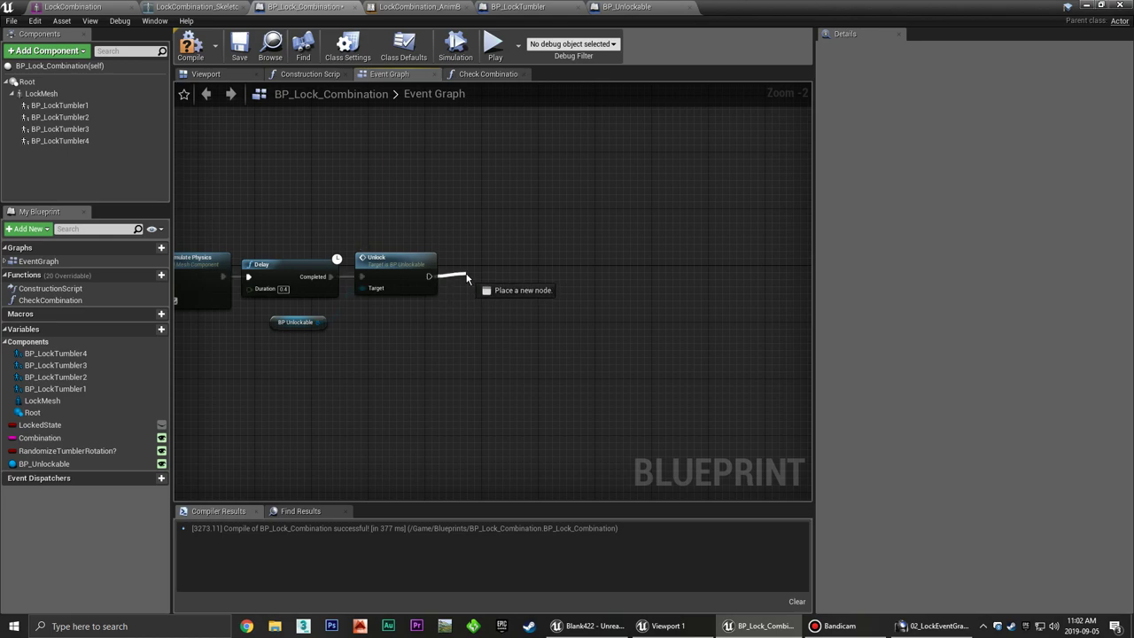
type("delay")
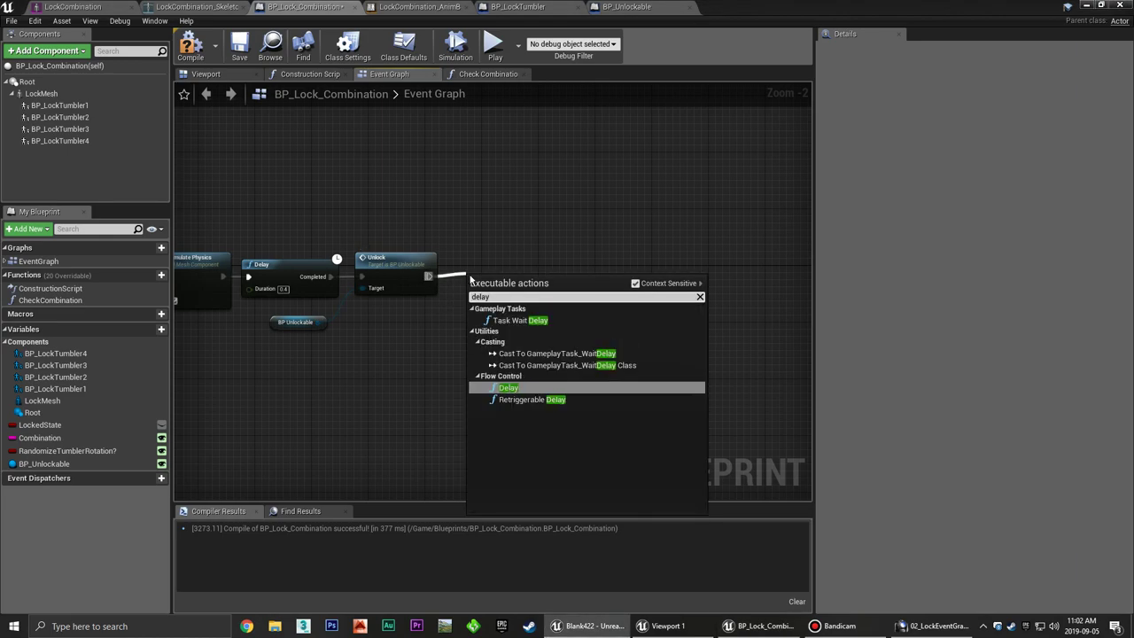
left_click(510, 387)
left_click_drag(527, 288, 520, 273)
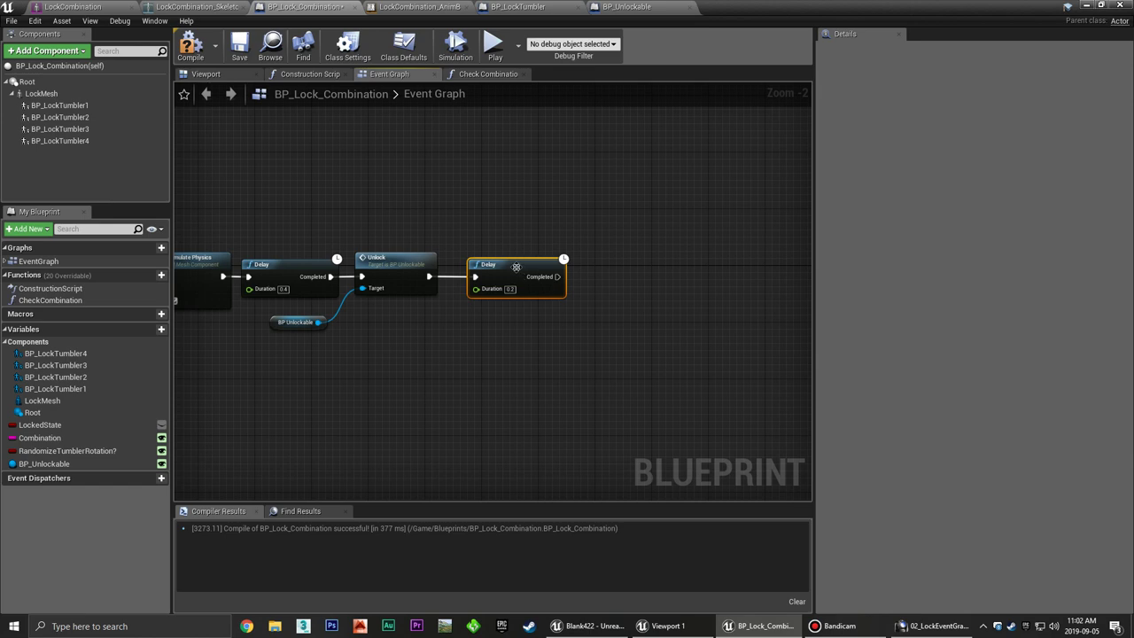
right_click_drag(419, 340, 720, 331)
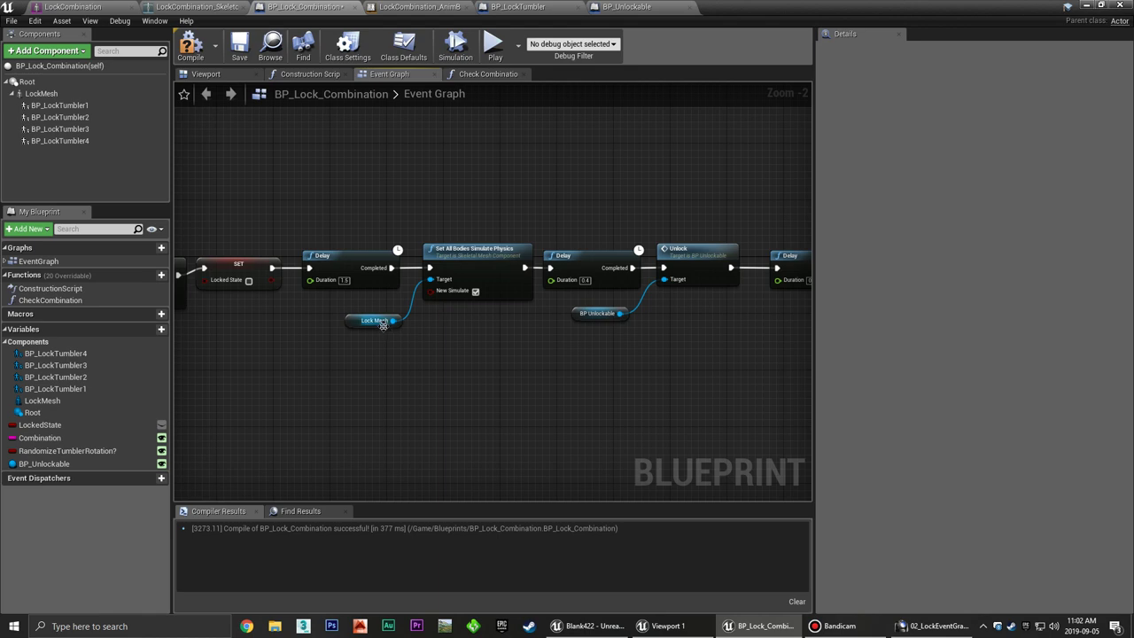
left_click(475, 251)
left_click(494, 349)
right_click_drag(509, 326, 389, 311)
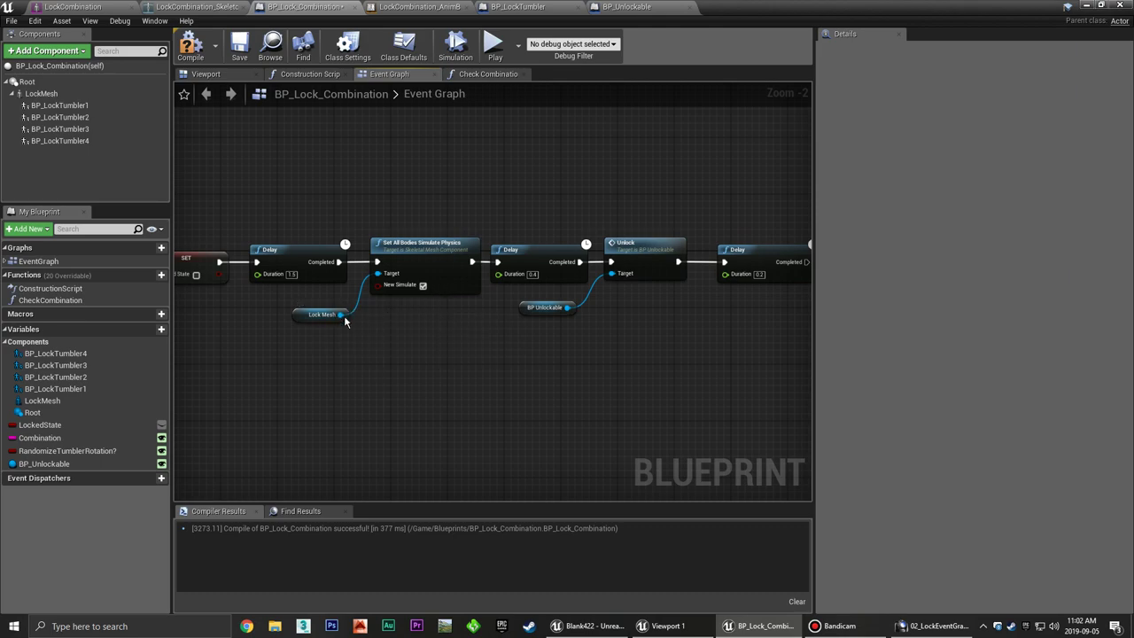
right_click_drag(506, 336, 423, 341)
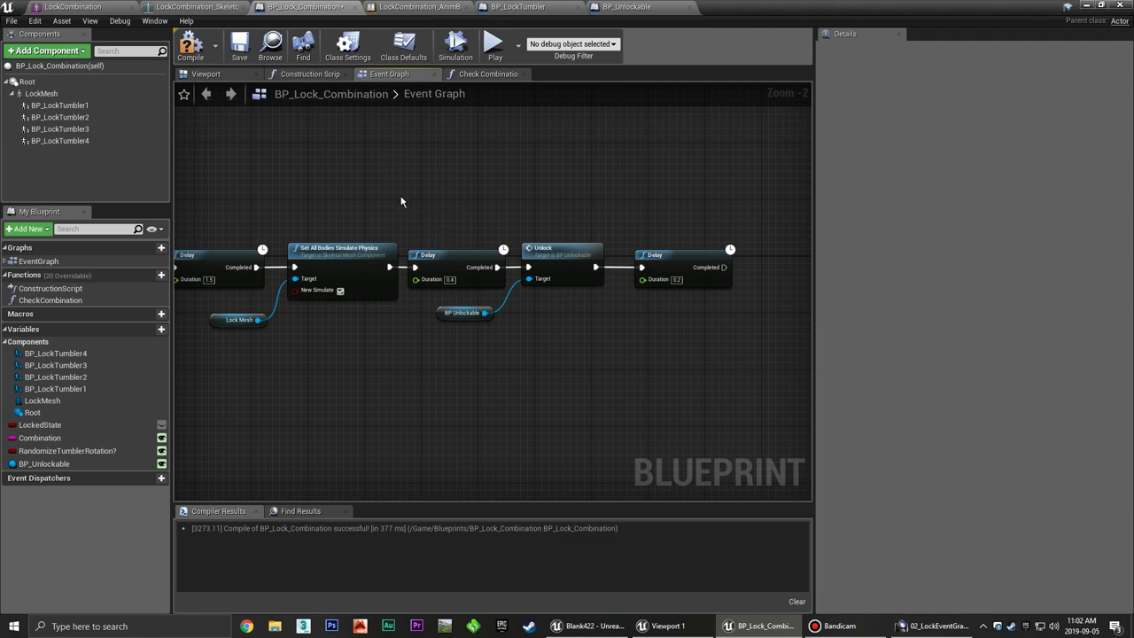
left_click(226, 75)
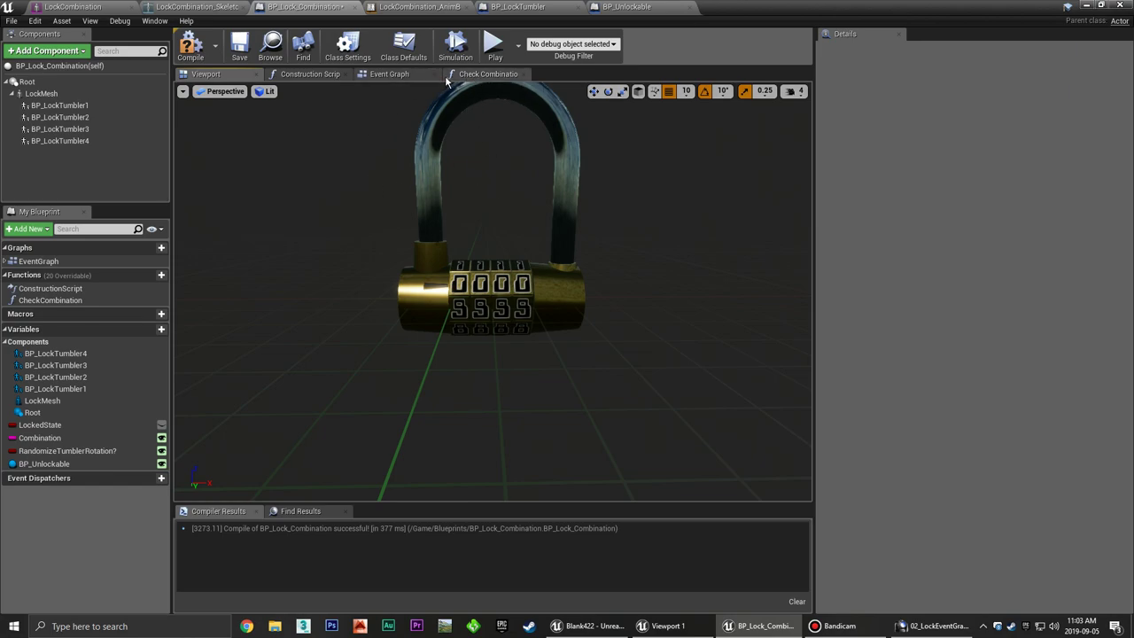
left_click(483, 76)
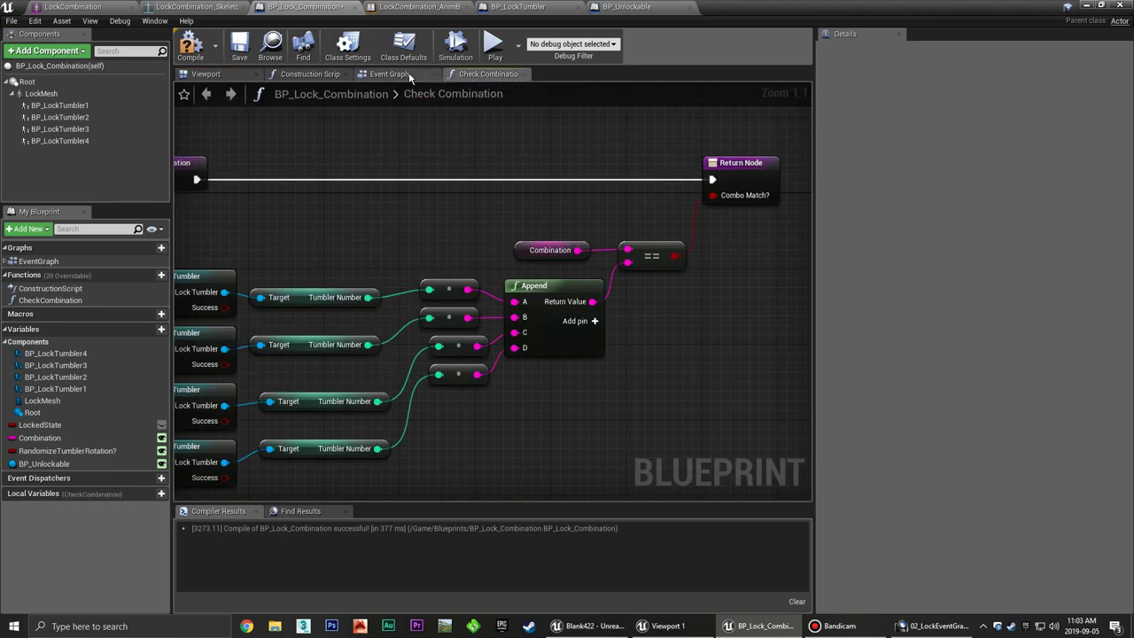
left_click(412, 76)
right_click_drag(649, 215, 506, 189)
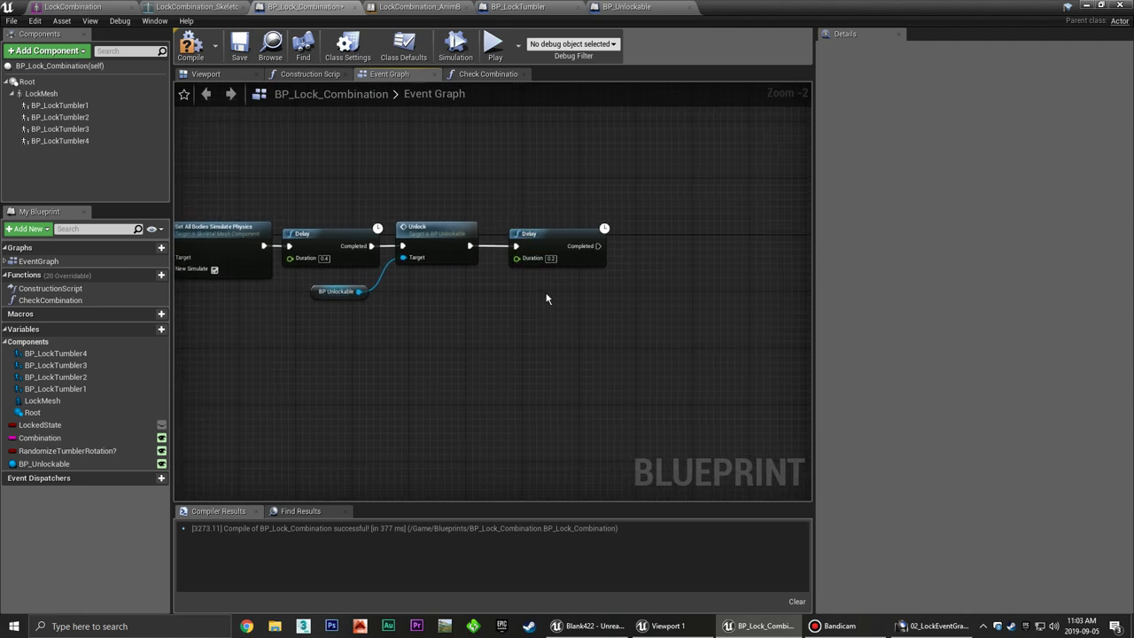
right_click_drag(544, 299, 511, 291)
right_click_drag(582, 280, 533, 280)
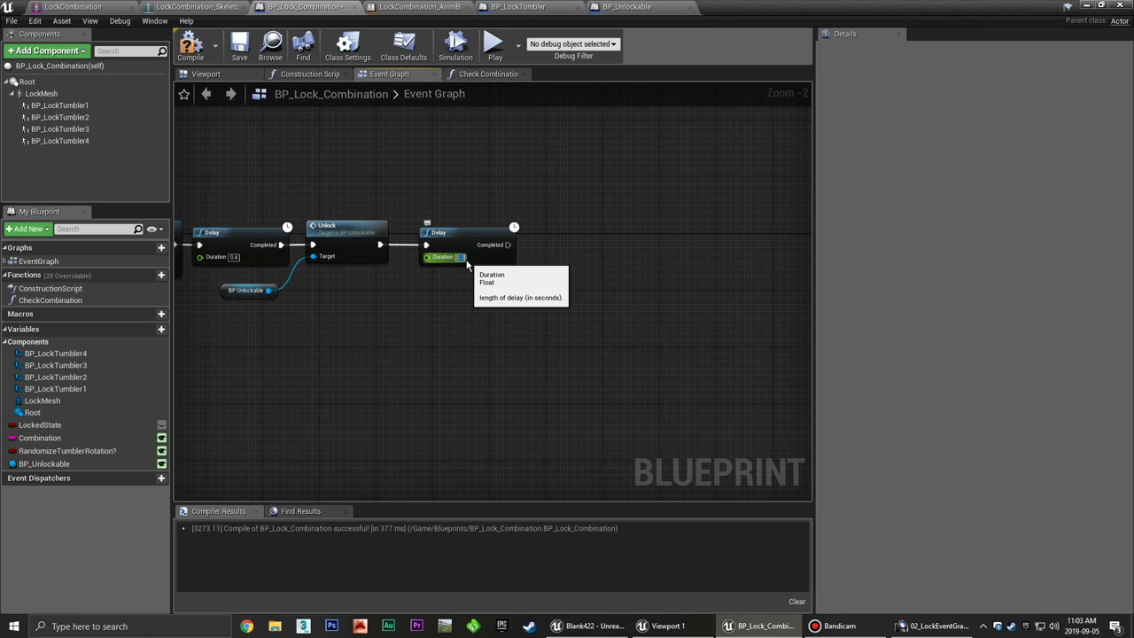
left_click(460, 257)
Set the new Delay's duration to 2 seconds and line it up with the chain.
type("2")
key("Return")
left_click_drag(456, 235, 441, 235)
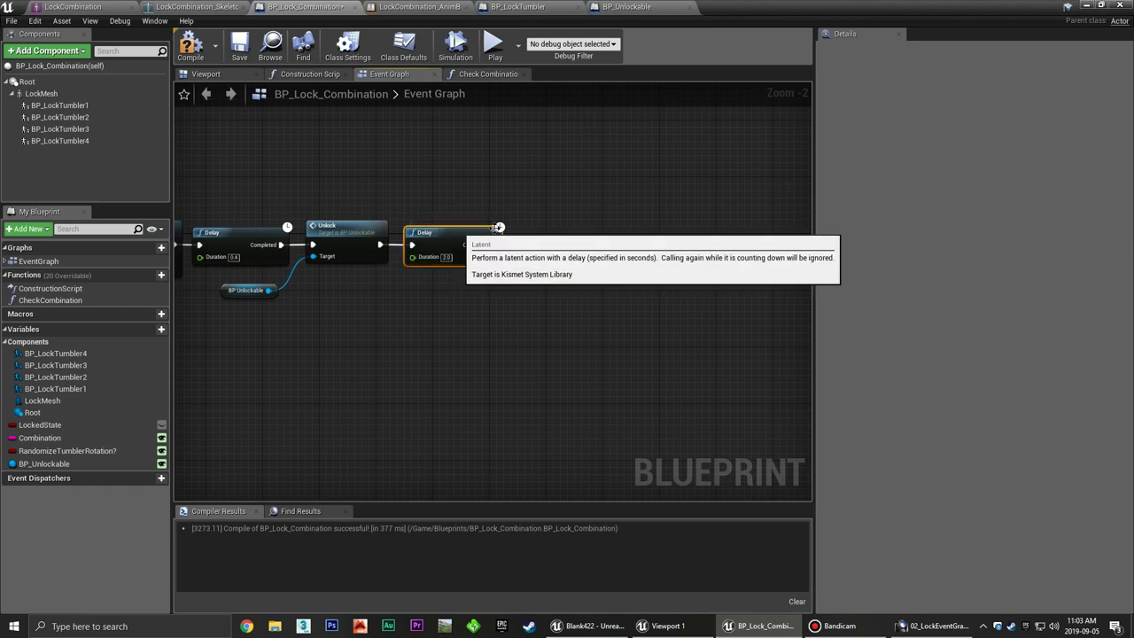
left_click(579, 253)
mouse_move(579, 253)
right_mouse_down()
mouse_move(567, 238)
mouse_move(546, 239)
right_mouse_up()
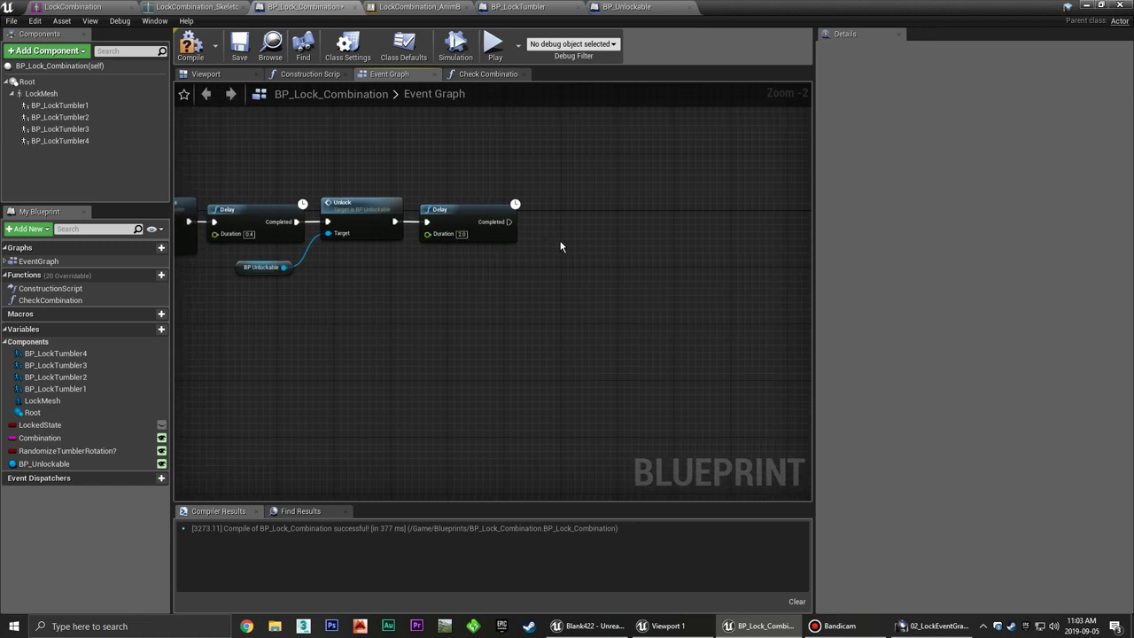
Move Set All Bodies Simulate Physics to run after the 2.0 Delay.
right_click_drag(348, 282, 493, 277)
left_click(292, 221)
key("ctrl+x")
key("ctrl+v")
right_click_drag(744, 278, 594, 289)
left_click_drag(345, 278, 584, 223)
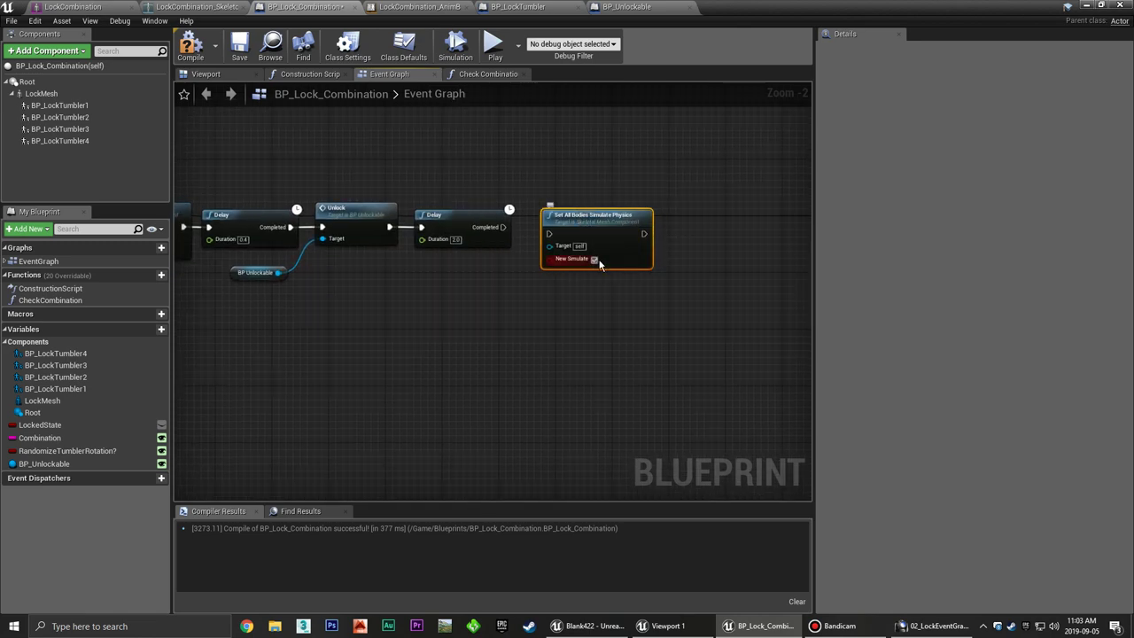
left_click(510, 248)
left_click_drag(502, 227, 582, 225)
left_click(512, 267)
right_click_drag(513, 267, 581, 258)
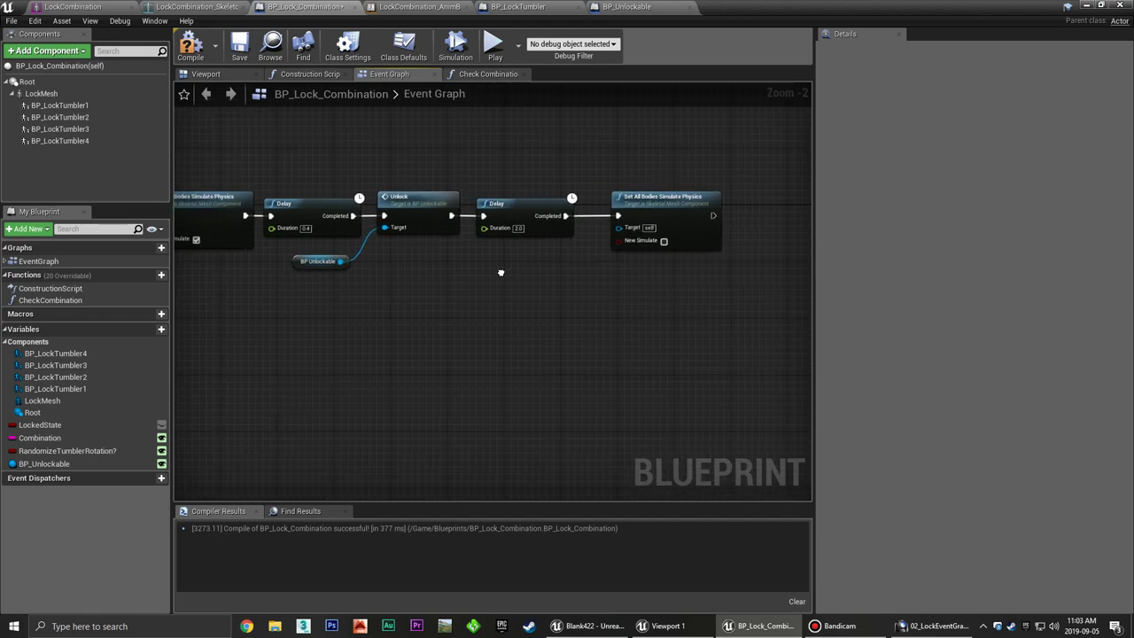
mouse_move(347, 262)
left_mouse_down()
mouse_move(573, 263)
mouse_move(624, 243)
left_mouse_up()
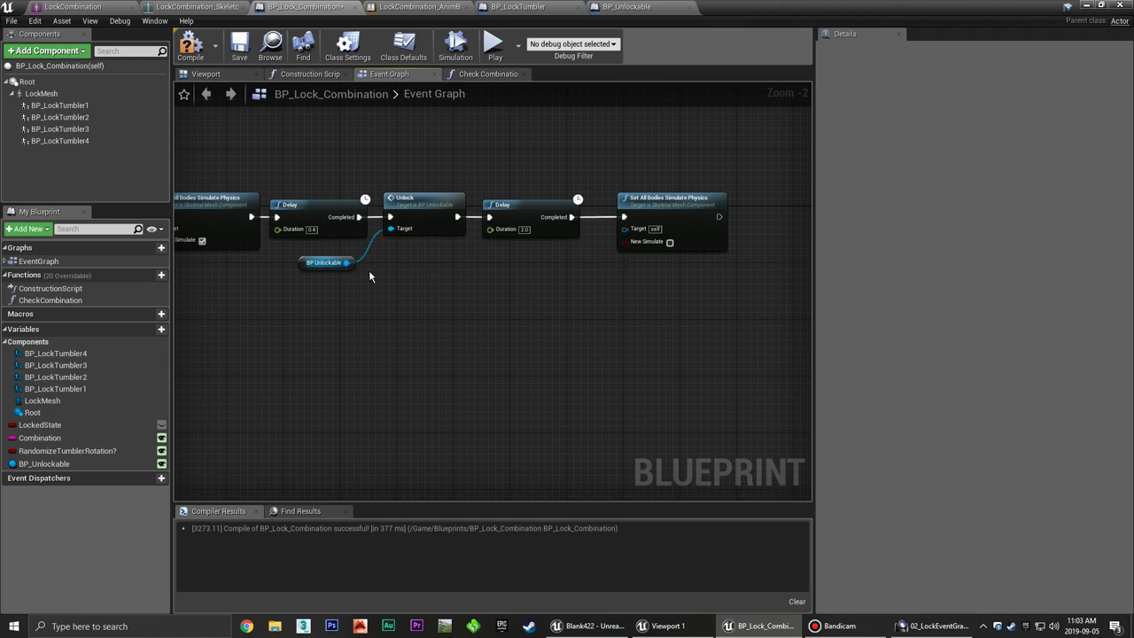
Wire Lock Mesh into the physics node's Target through a reroute point below the chain.
right_click_drag(208, 295, 355, 285)
left_click_drag(266, 260, 714, 222)
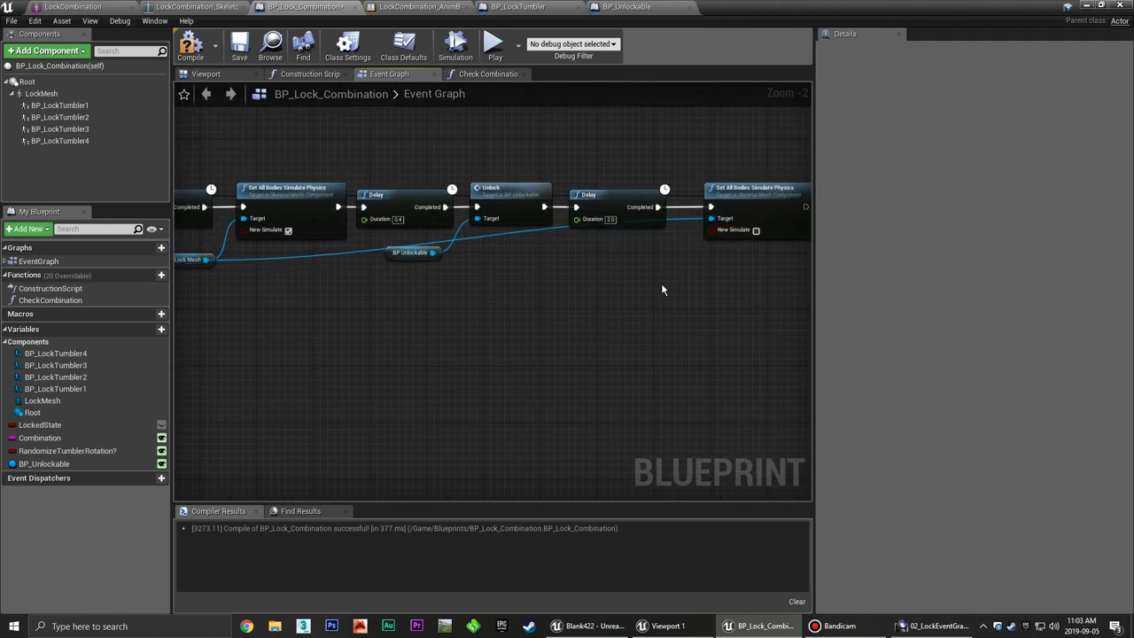
double_click(536, 230)
mouse_move(537, 228)
left_mouse_down()
mouse_move(638, 266)
mouse_move(678, 257)
left_mouse_up()
left_click(458, 283)
left_click_drag(415, 249, 423, 241)
left_click(507, 246)
right_click_drag(508, 246, 484, 274)
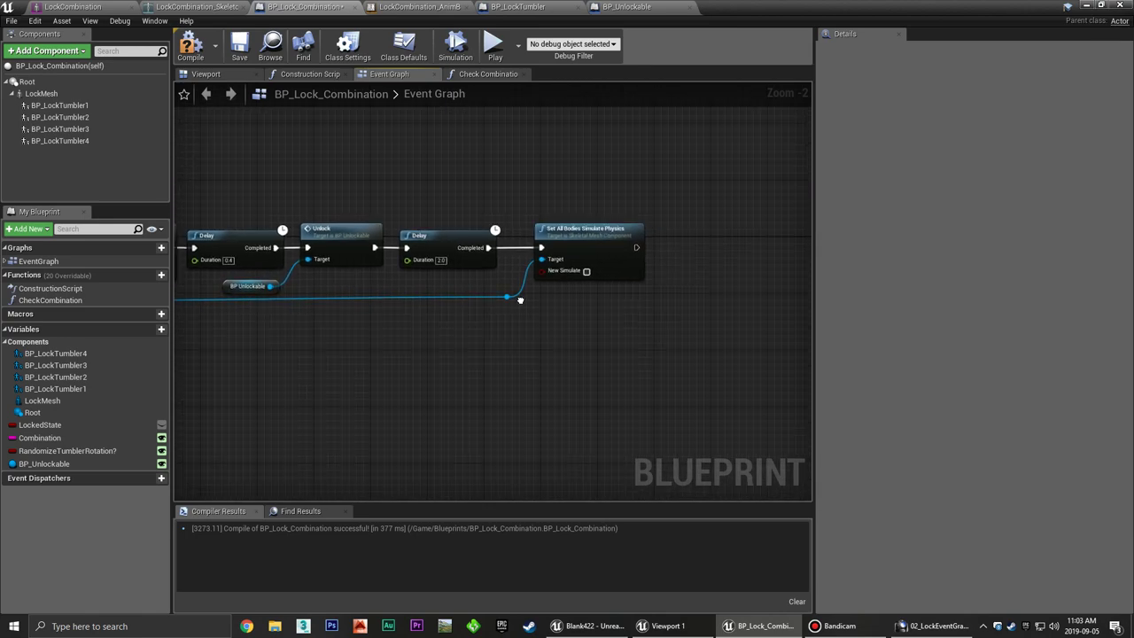
right_click_drag(572, 259, 479, 267)
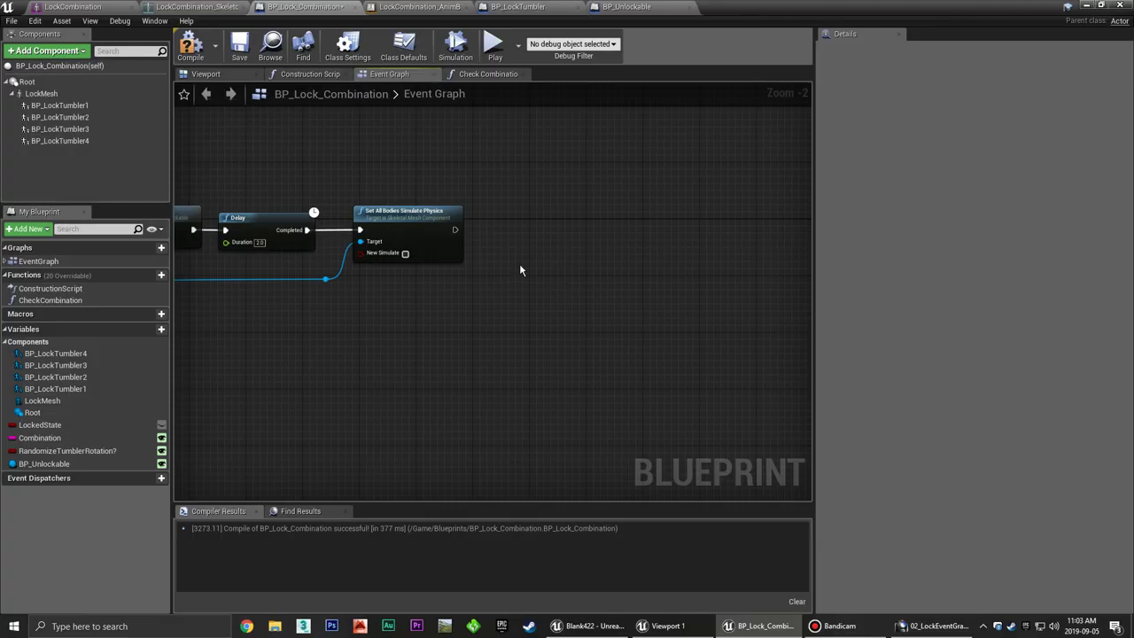
right_click_drag(520, 270, 556, 267)
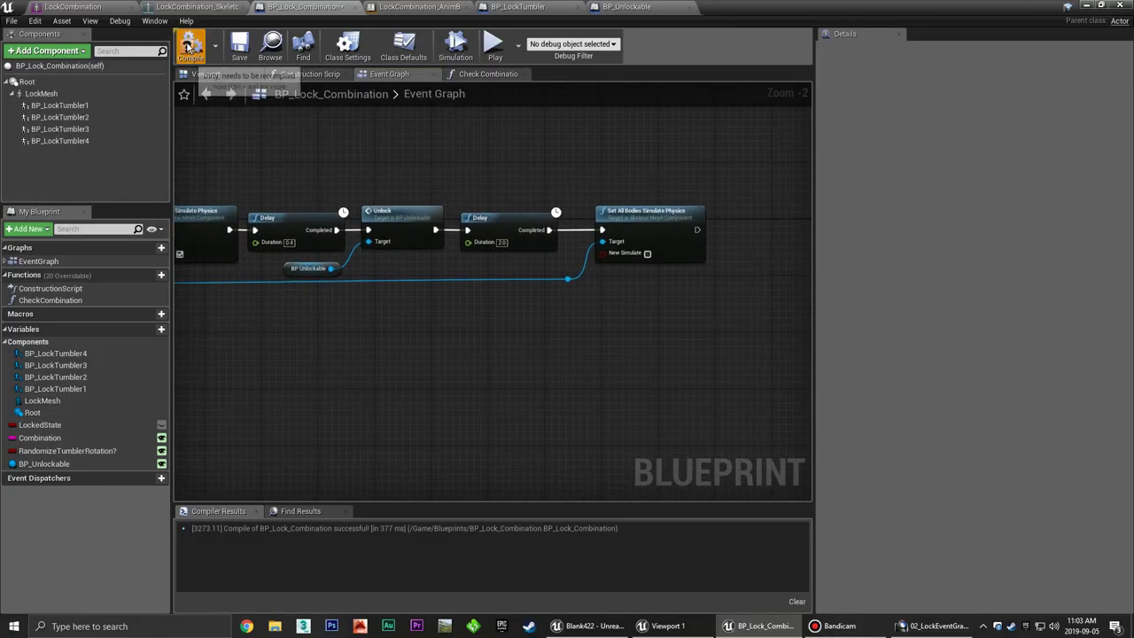
Select every node in the chain and wrap them in a 'Check for correct combination' comment.
right_click_drag(397, 327, 499, 318)
scroll(499, 319, "down", 7)
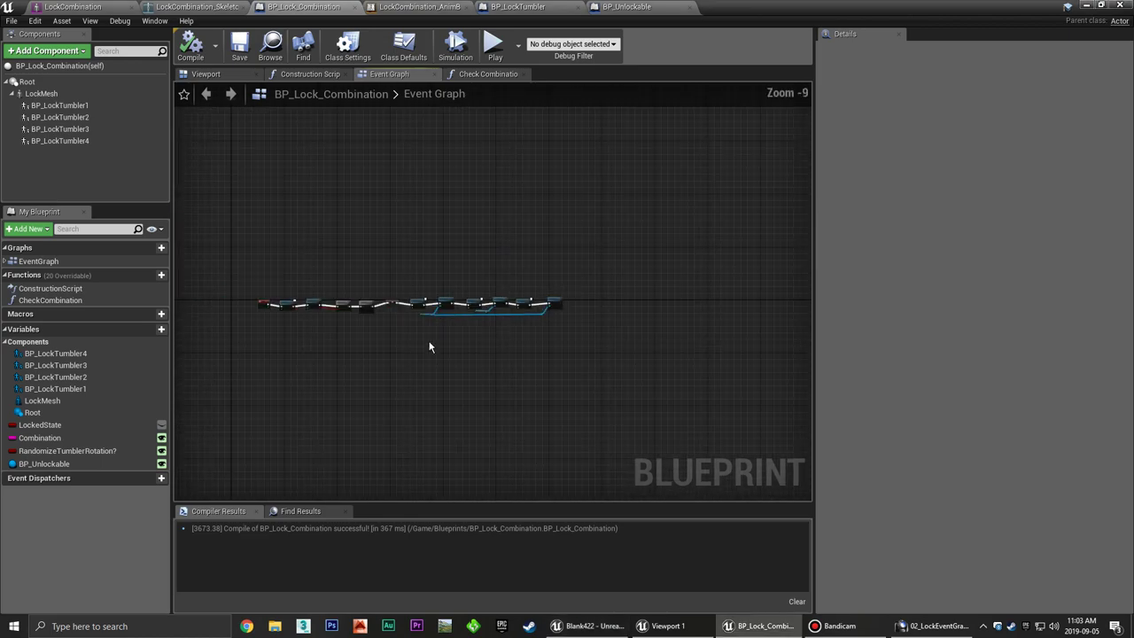
left_click_drag(303, 238, 708, 331)
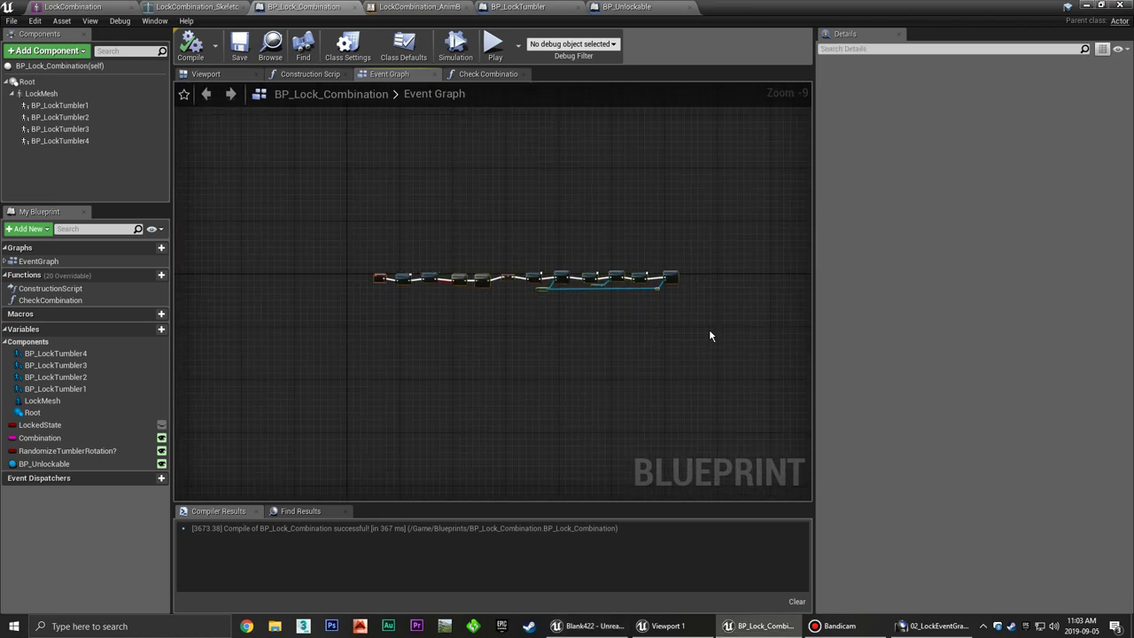
key("c")
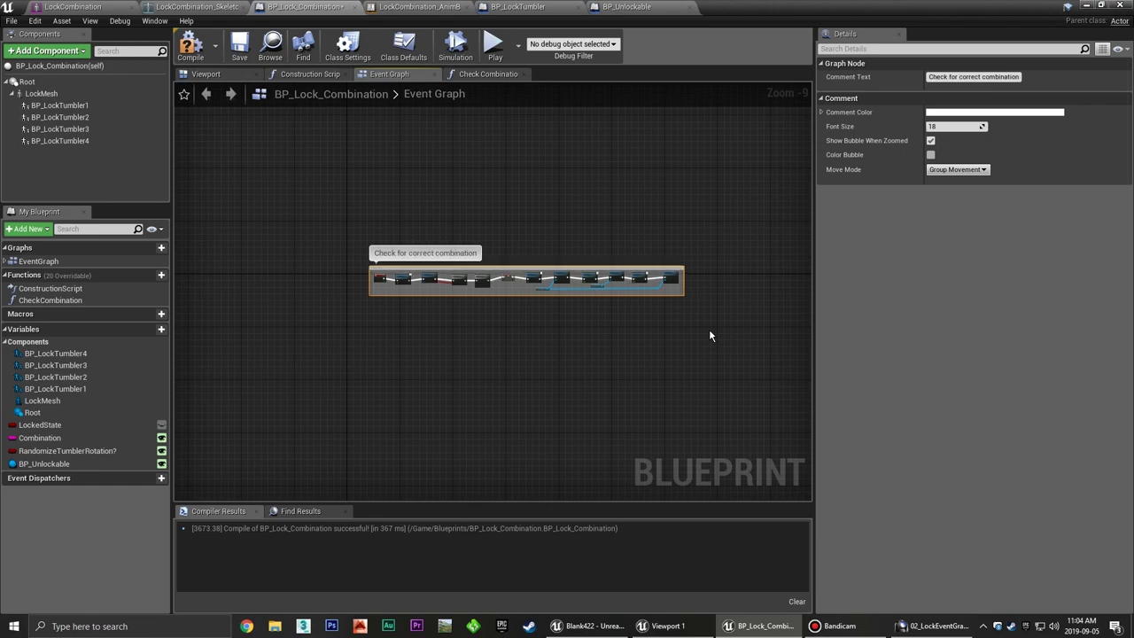
Review the commented chain from Event Tick to Branch, then switch to BP_LockTumbler.
scroll(489, 301, "up", 4)
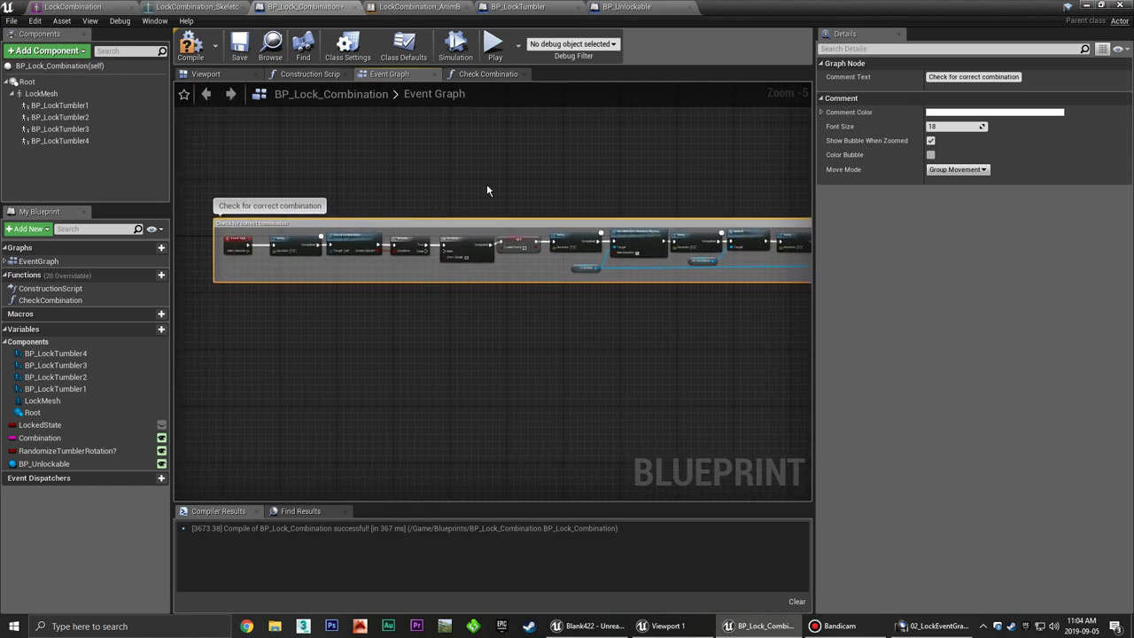
right_click_drag(486, 190, 445, 213)
mouse_move(393, 325)
right_mouse_down()
mouse_move(535, 315)
mouse_move(481, 294)
mouse_move(643, 328)
right_mouse_up()
scroll(430, 304, "up", 2)
scroll(572, 325, "up", 3)
mouse_move(572, 325)
right_mouse_down()
mouse_move(404, 319)
mouse_move(607, 357)
right_mouse_up()
right_click_drag(586, 317, 392, 319)
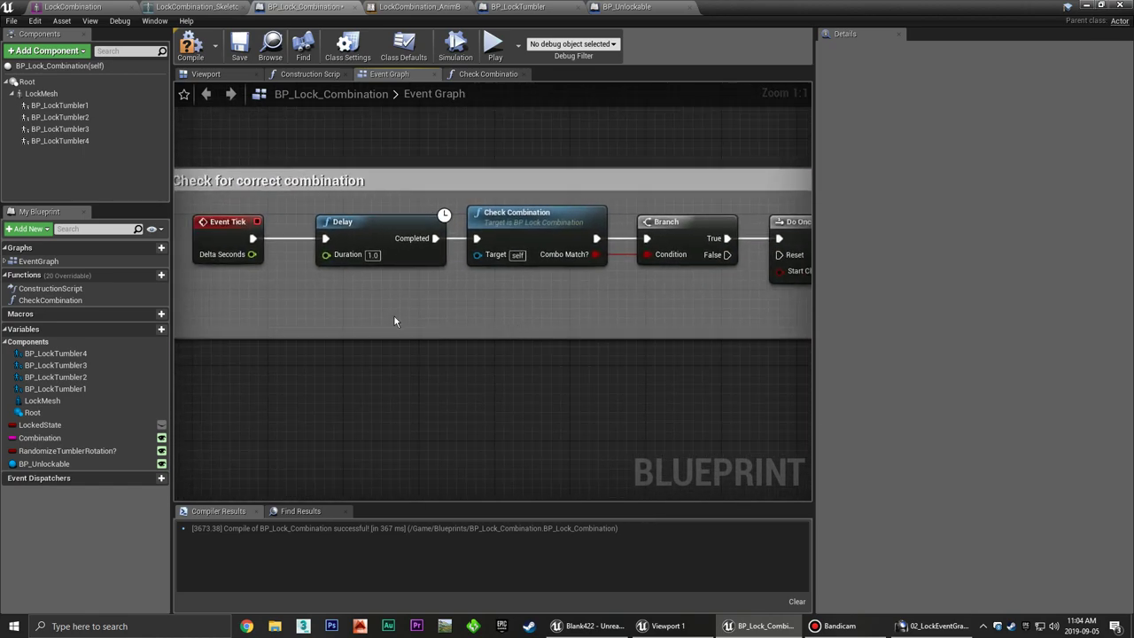
right_click_drag(305, 325, 464, 359)
right_click_drag(543, 341, 473, 340)
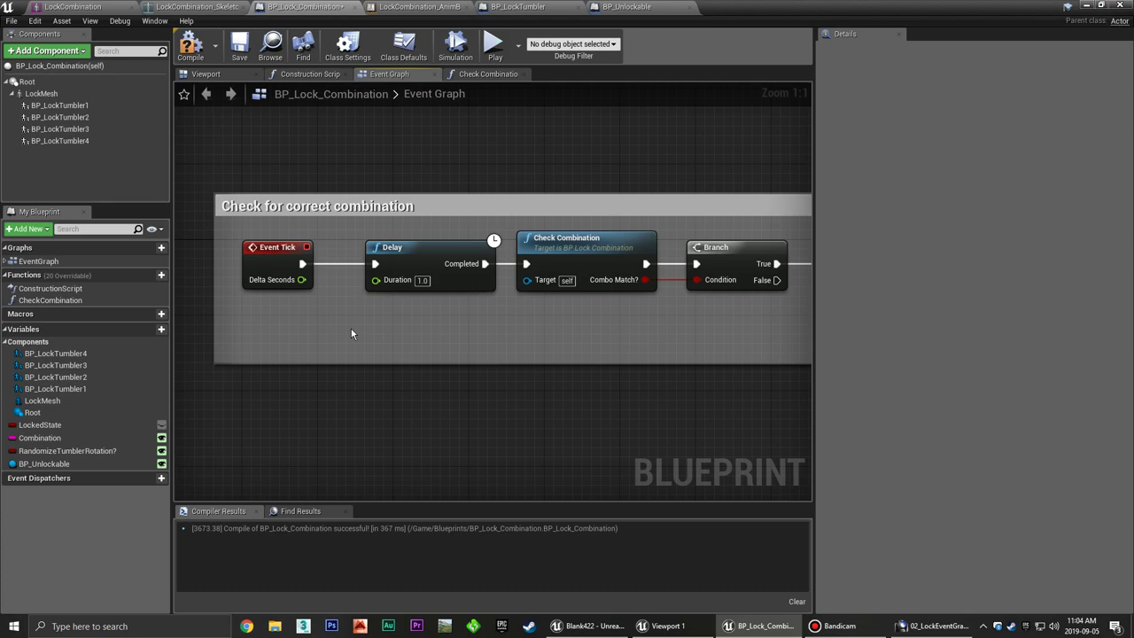
left_click(514, 6)
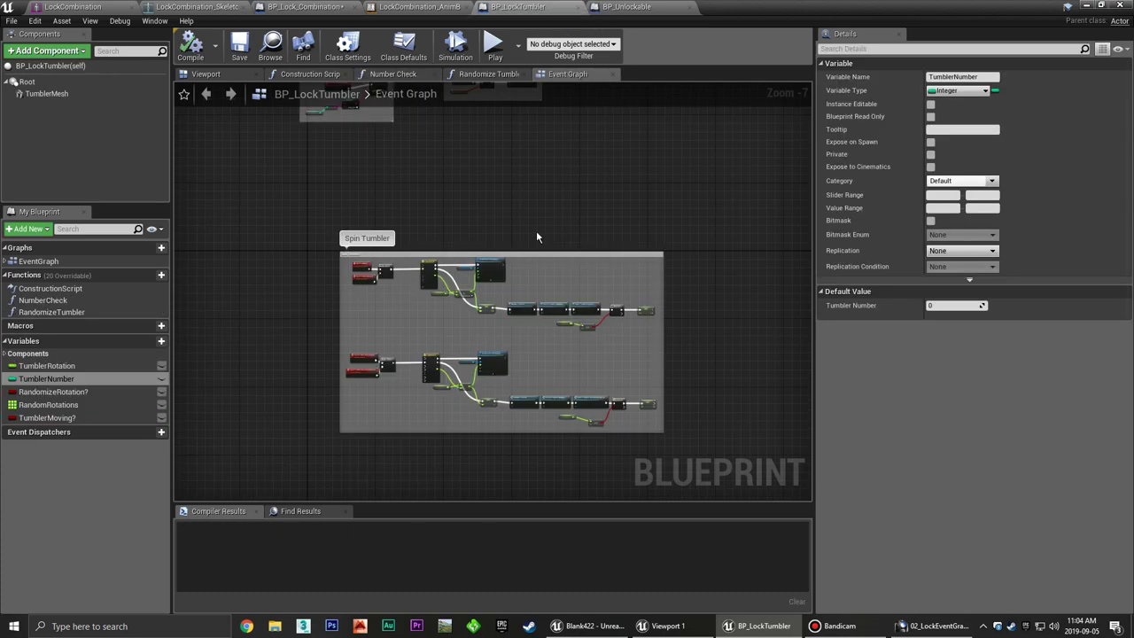
Zoom and pan across BP_LockTumbler's Spin Tumbler logic.
scroll(420, 314, "up", 6)
scroll(401, 293, "down", 1)
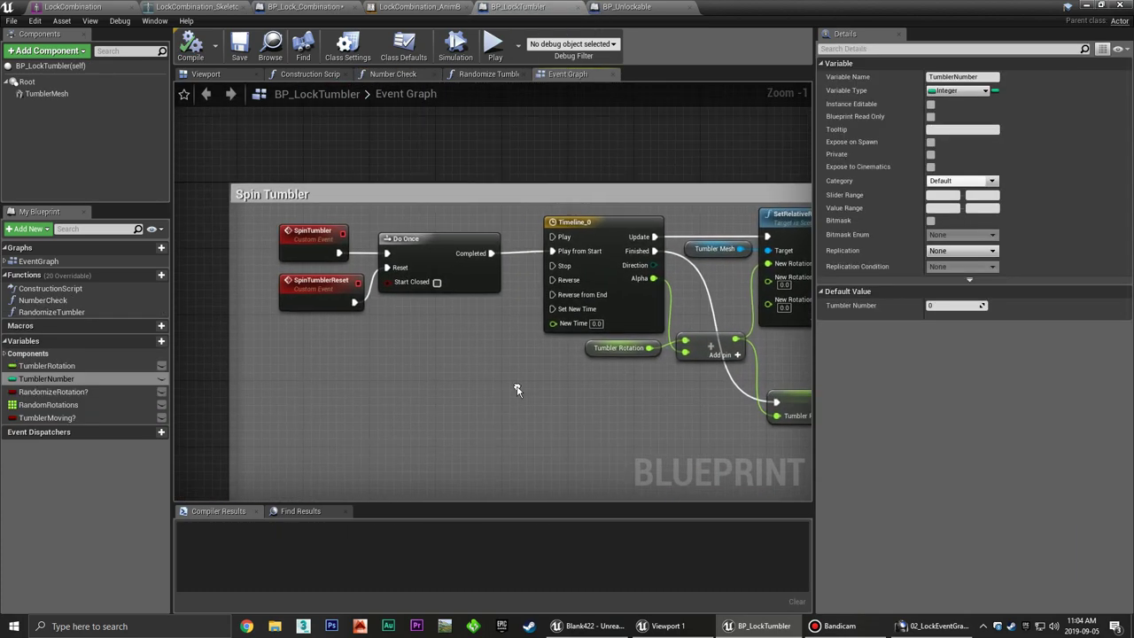
scroll(511, 380, "down", 1)
scroll(538, 338, "down", 1)
right_click_drag(538, 338, 474, 337)
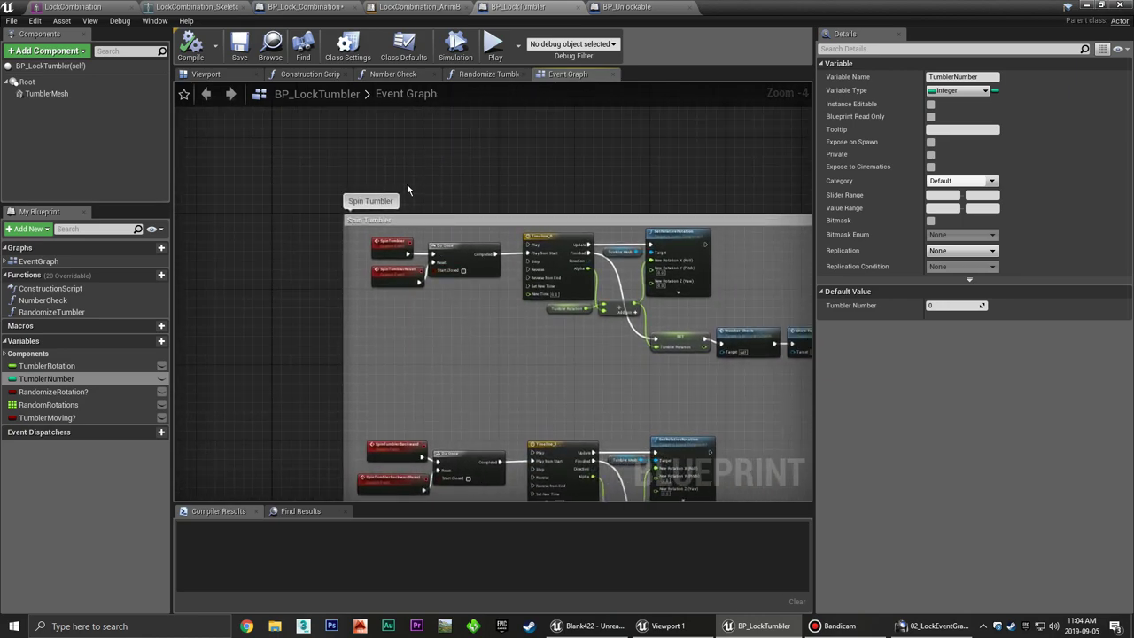
mouse_move(502, 333)
right_mouse_down()
mouse_move(484, 263)
mouse_move(722, 368)
mouse_move(503, 343)
right_mouse_up()
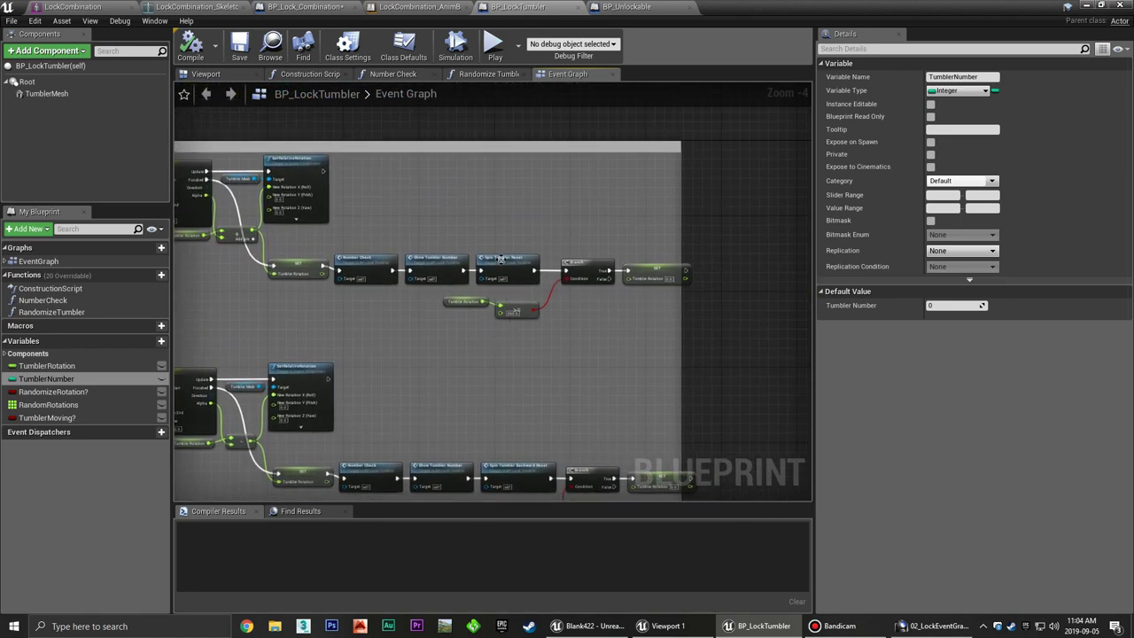
scroll(500, 259, "up", 4)
Inspect the Number Check and Show Tumbler Number nodes, then switch to BP_Unlockable.
left_click(412, 280)
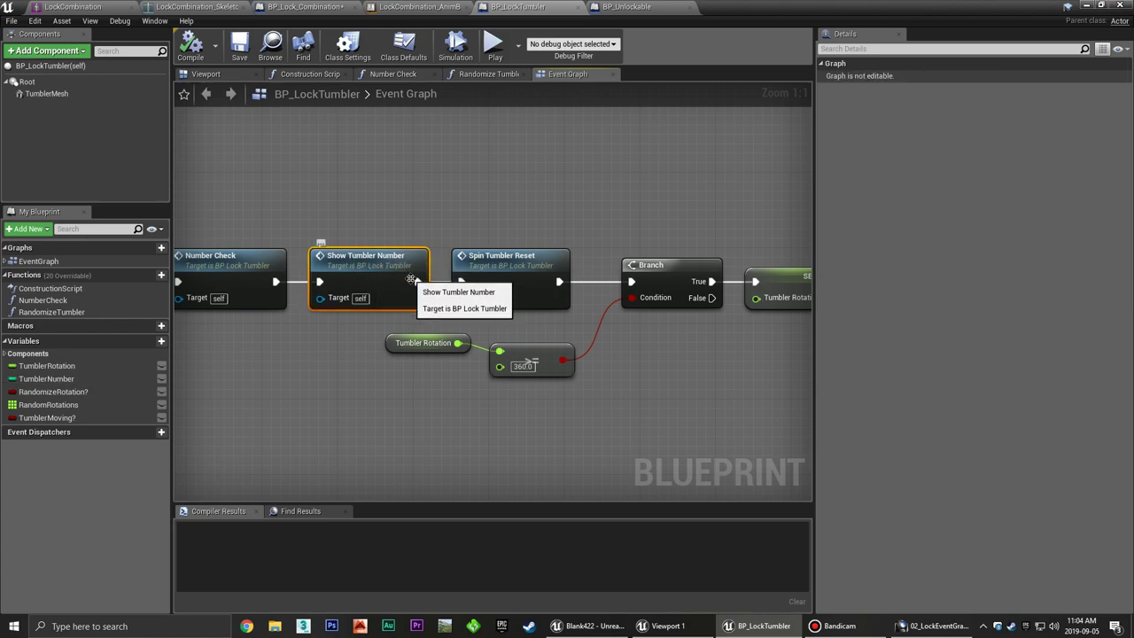
right_click_drag(412, 280, 553, 297)
left_click(360, 275)
left_click(495, 278)
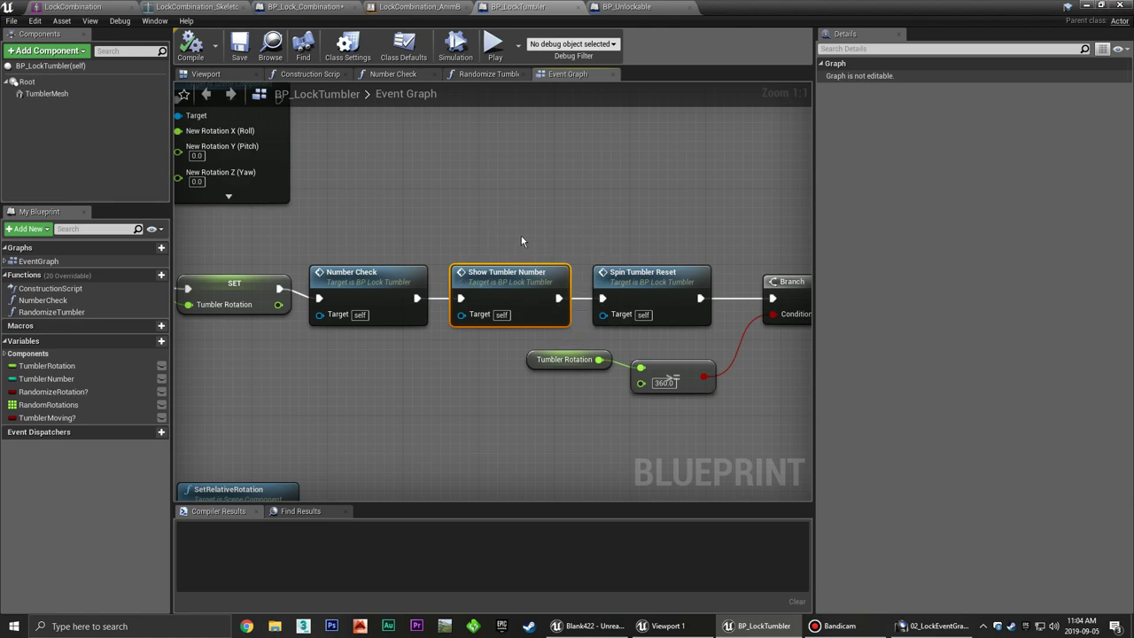
left_click(568, 238)
right_click_drag(560, 199, 536, 213)
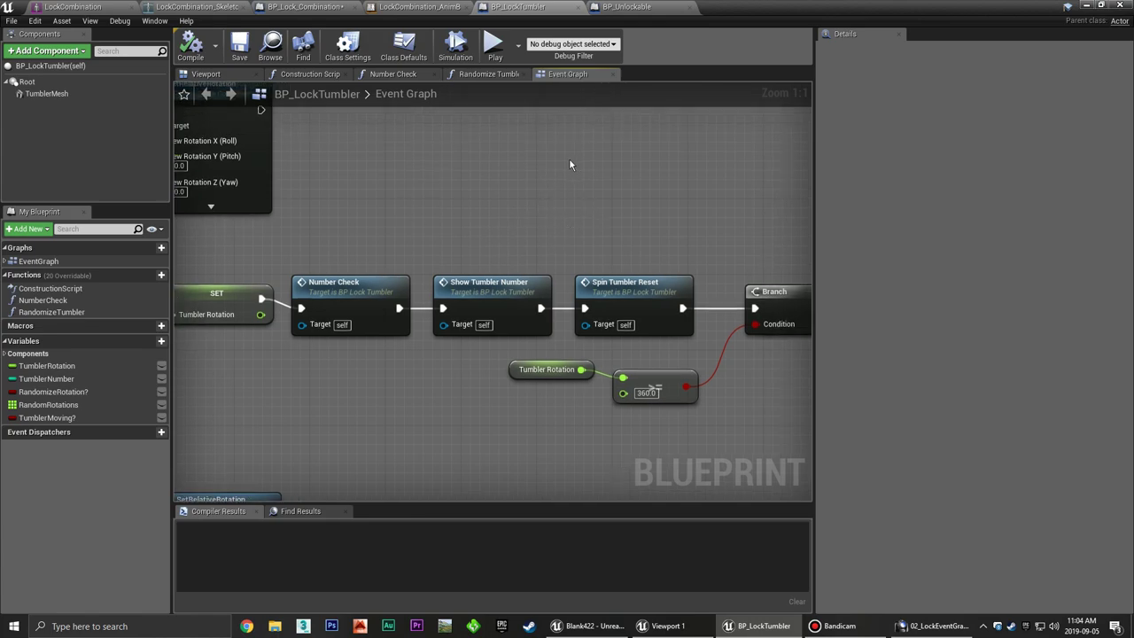
left_click(627, 7)
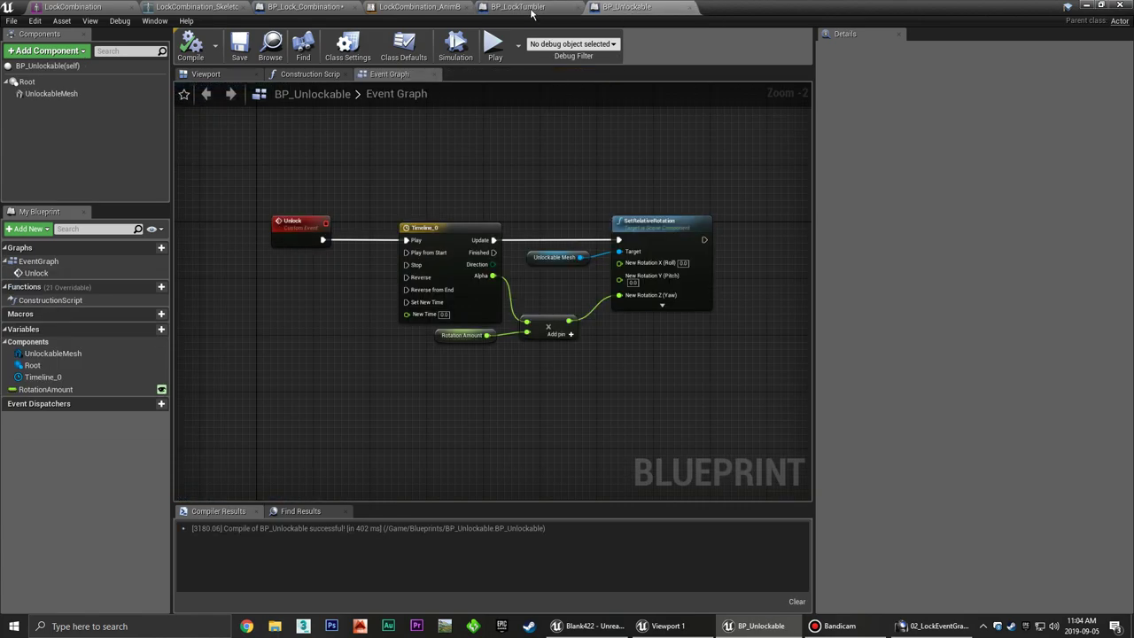
Back in BP_Lock_Combination, inspect the Delay nodes leading toward the Branch and Do Once.
left_click(305, 7)
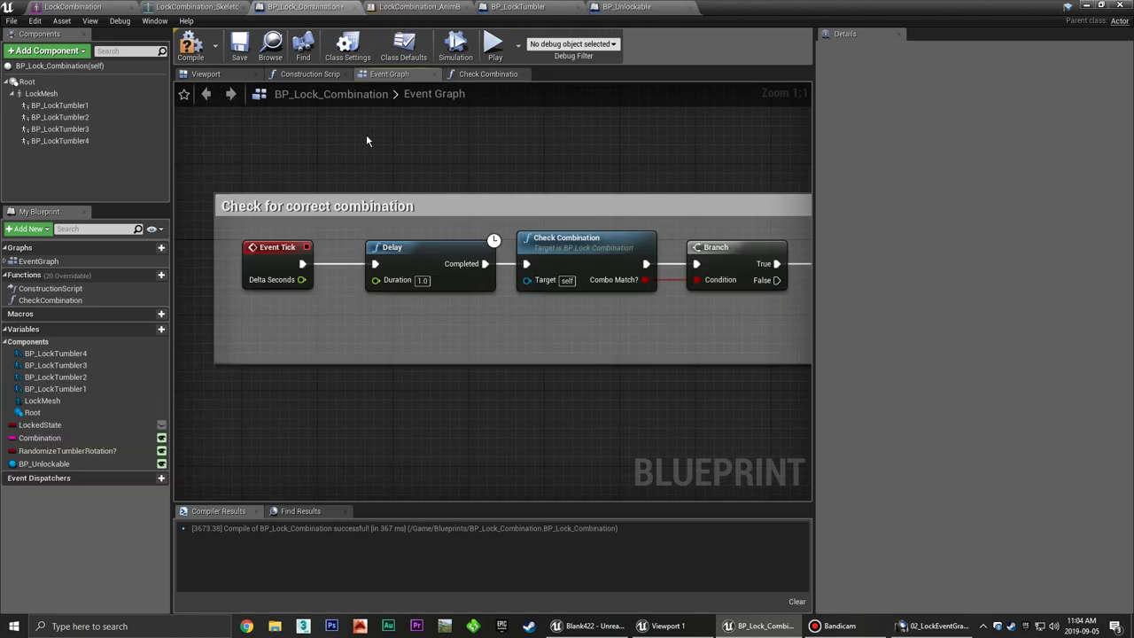
scroll(354, 265, "down", 1)
scroll(346, 293, "down", 2)
scroll(336, 309, "up", 3)
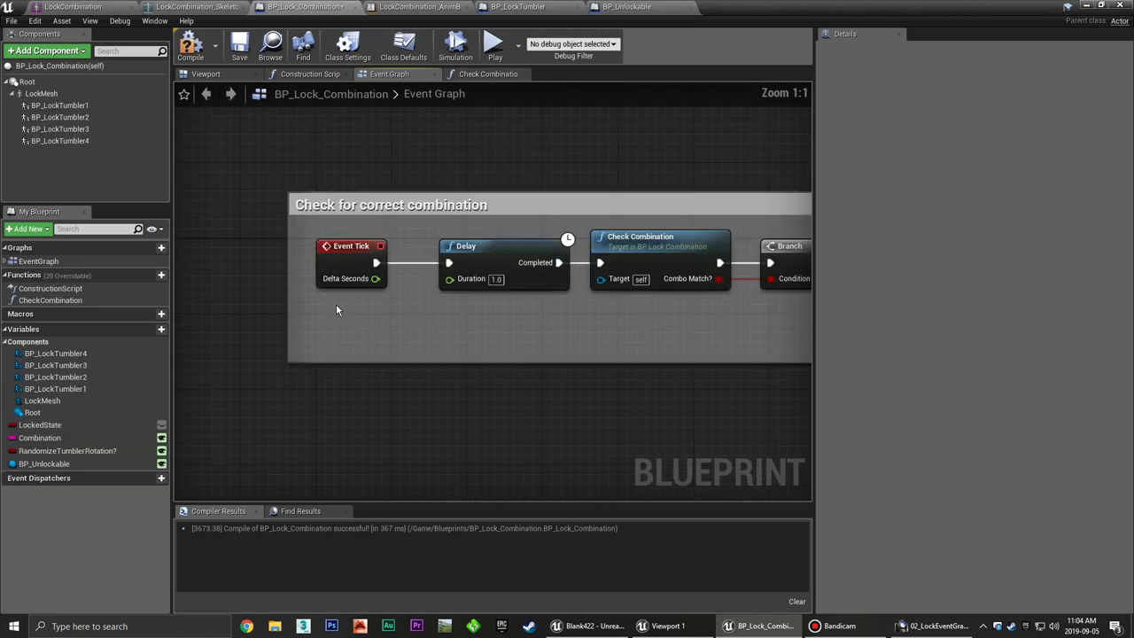
right_click_drag(336, 309, 317, 326)
left_click(402, 276)
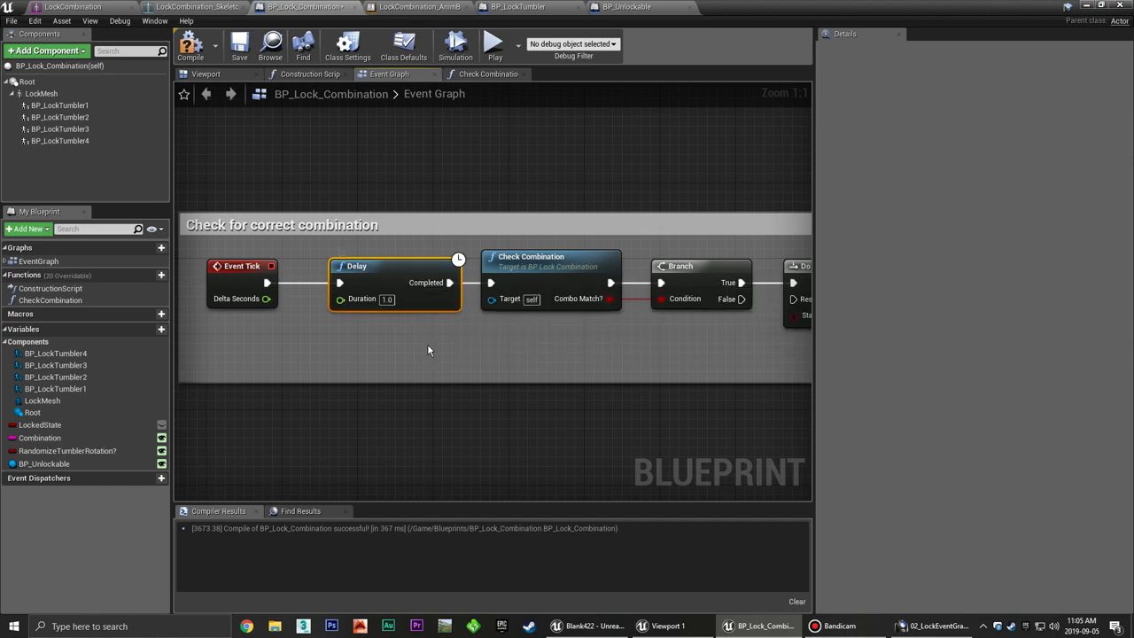
left_click(427, 350)
right_click_drag(426, 350, 468, 341)
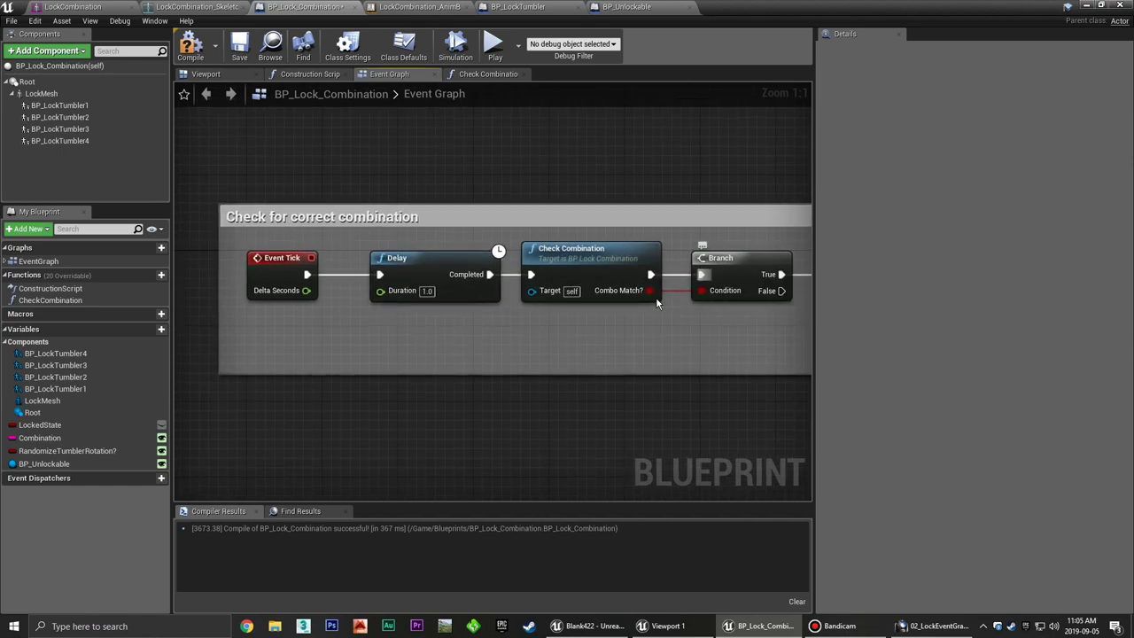
left_click(372, 290)
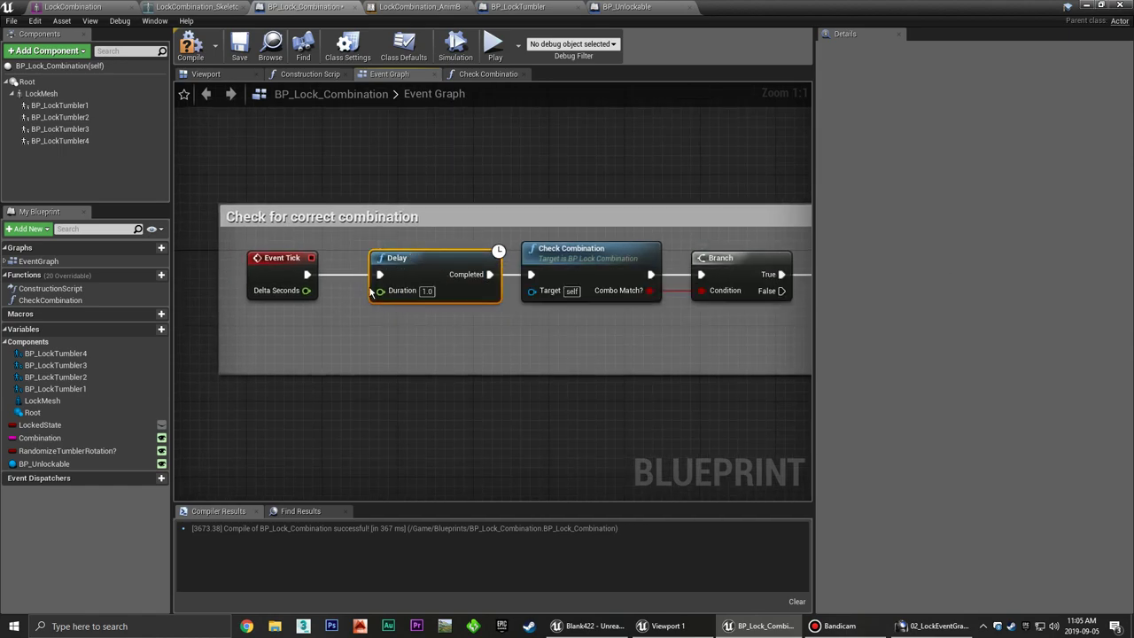
left_click(497, 339)
right_click_drag(546, 334, 386, 305)
Select the Event Tick through Branch nodes at the chain's start, then clear the selection.
left_click(527, 266)
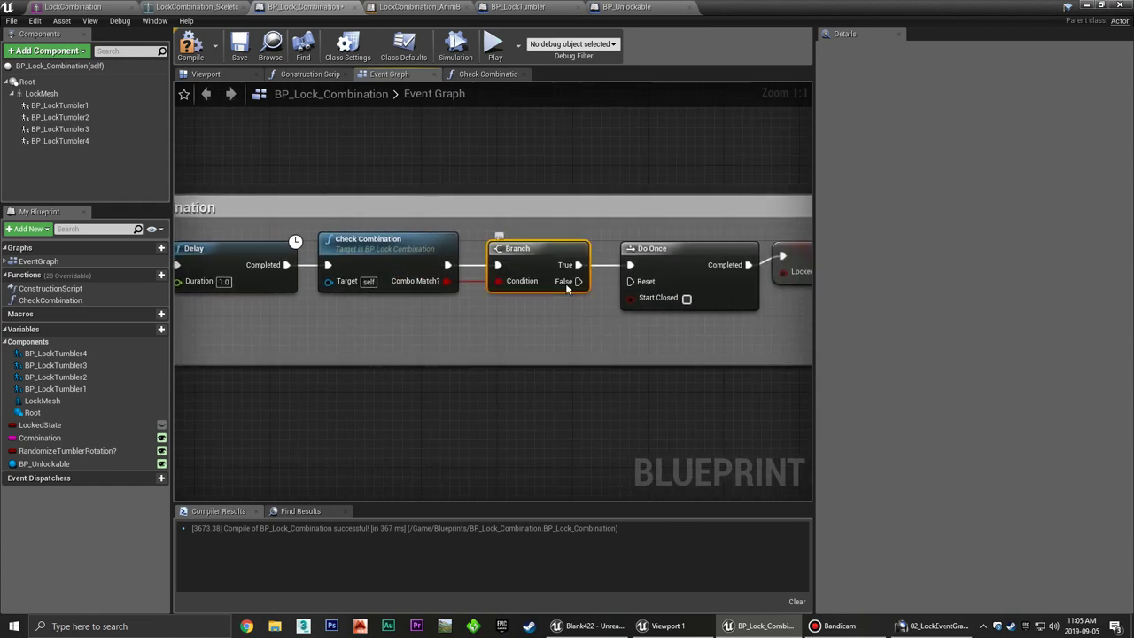
right_click_drag(659, 340, 476, 324)
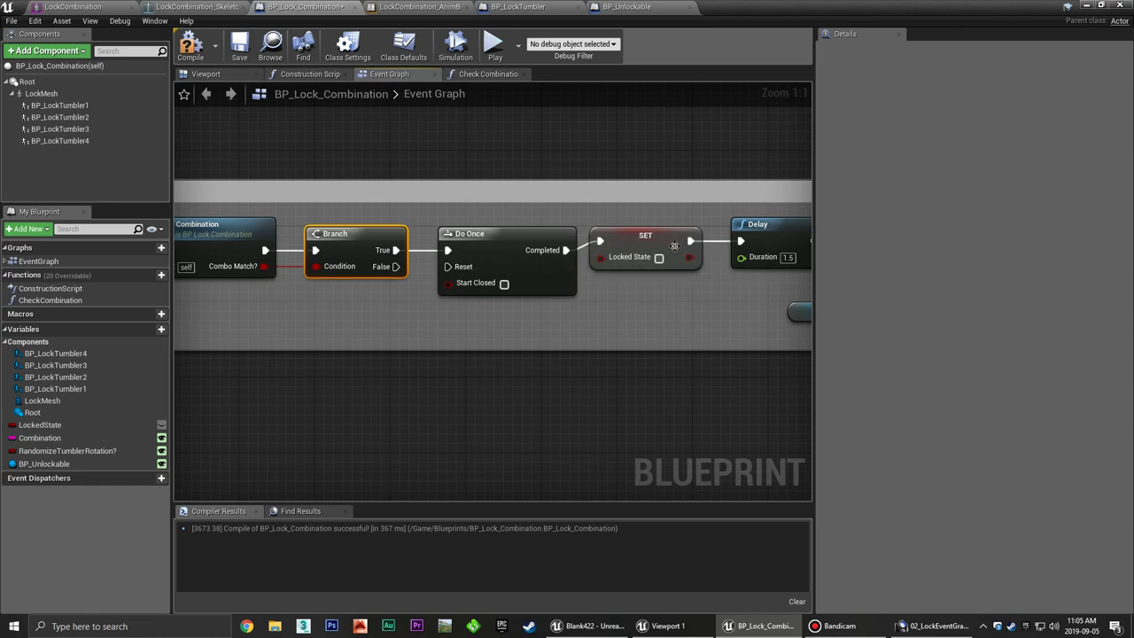
scroll(325, 308, "down", 3)
mouse_move(325, 308)
right_mouse_down()
mouse_move(678, 304)
mouse_move(547, 315)
right_mouse_up()
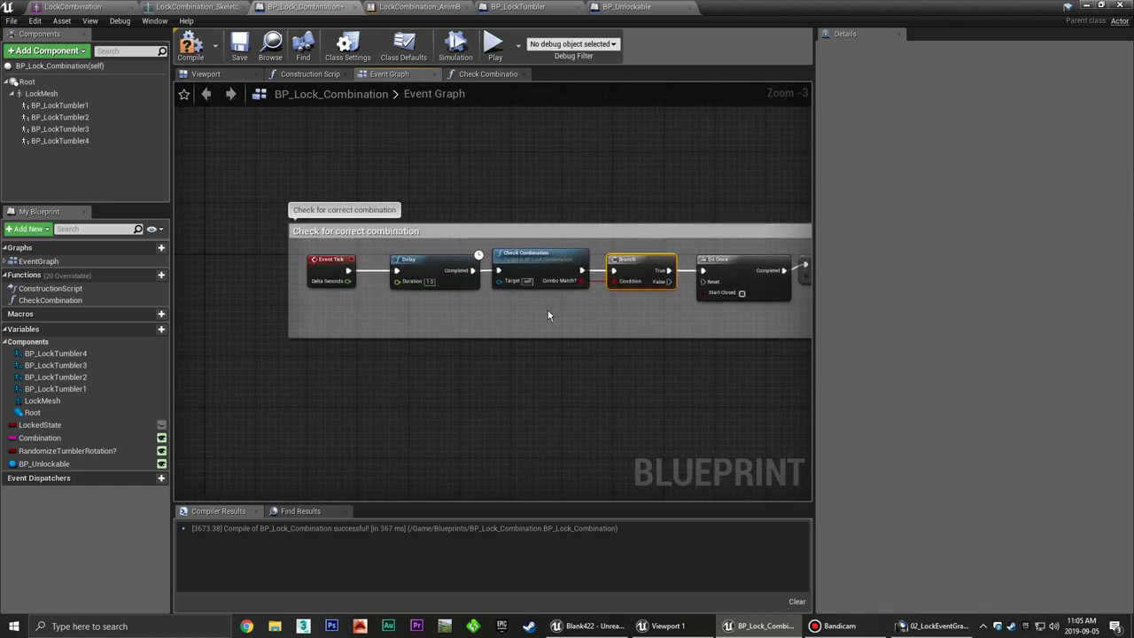
left_click_drag(564, 321, 332, 271, "shift")
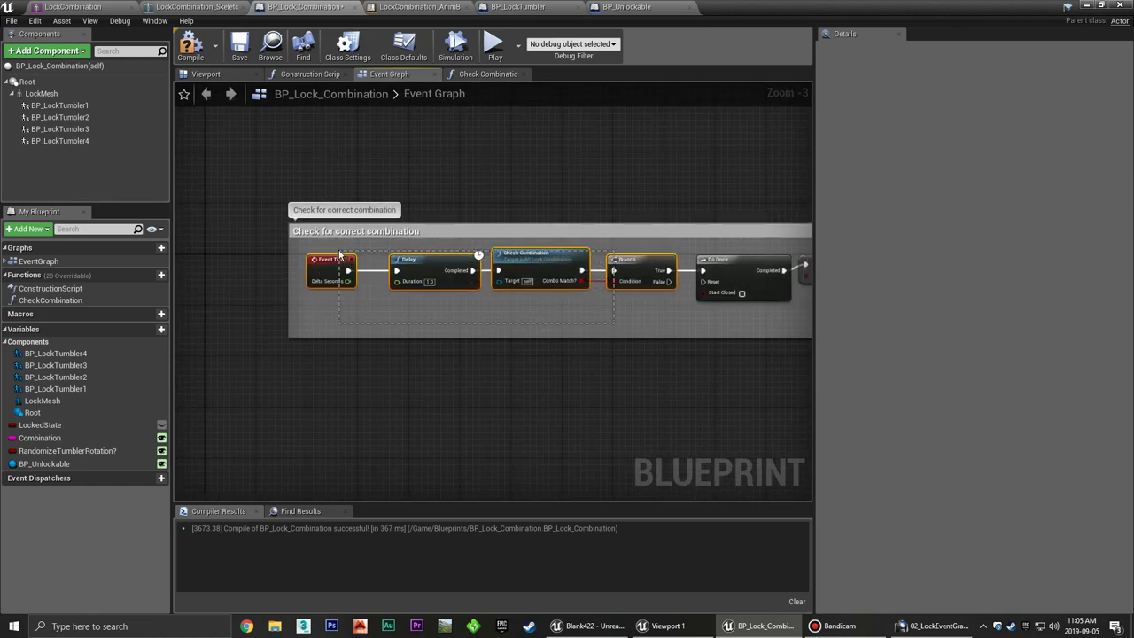
right_click_drag(432, 299, 418, 292)
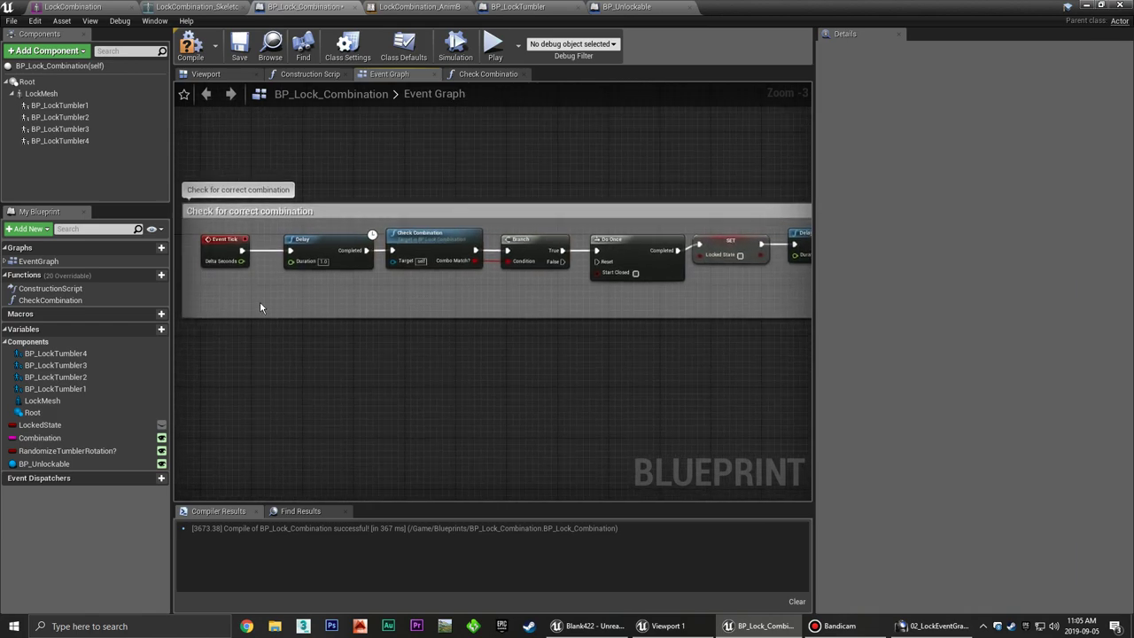
left_click_drag(310, 277, 574, 232)
left_click(408, 302)
Compile BP_Lock_Combination and look along the chain past the Do Once node.
left_click(191, 44)
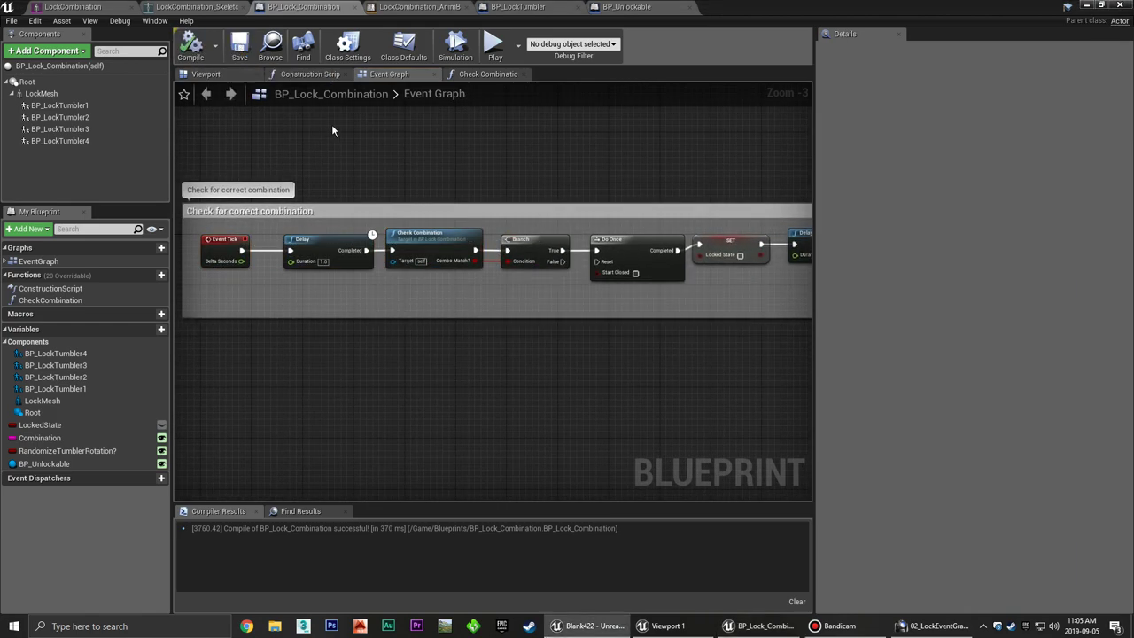
right_click_drag(517, 187, 544, 207)
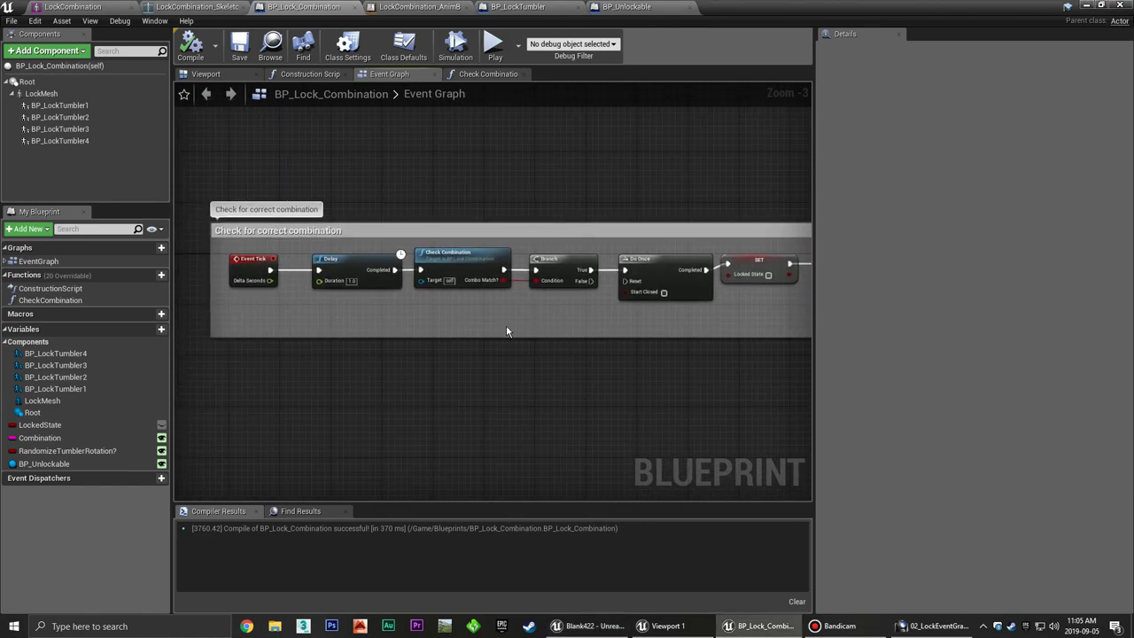
right_click_drag(506, 332, 400, 285)
left_click(564, 217)
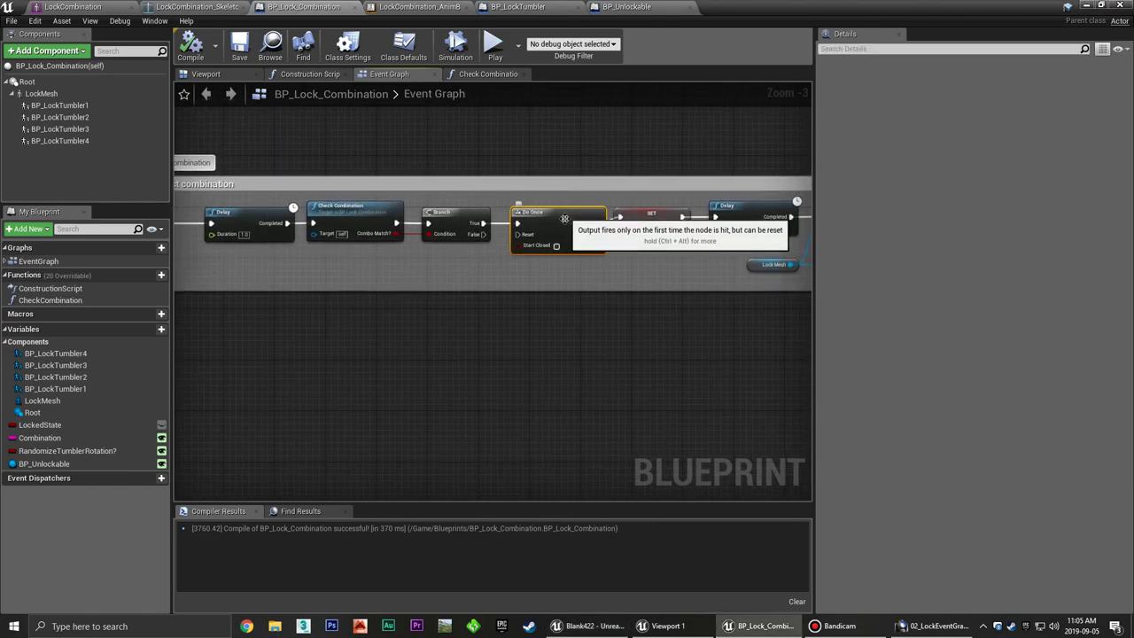
mouse_move(582, 264)
right_mouse_down()
mouse_move(451, 265)
mouse_move(678, 282)
right_mouse_up()
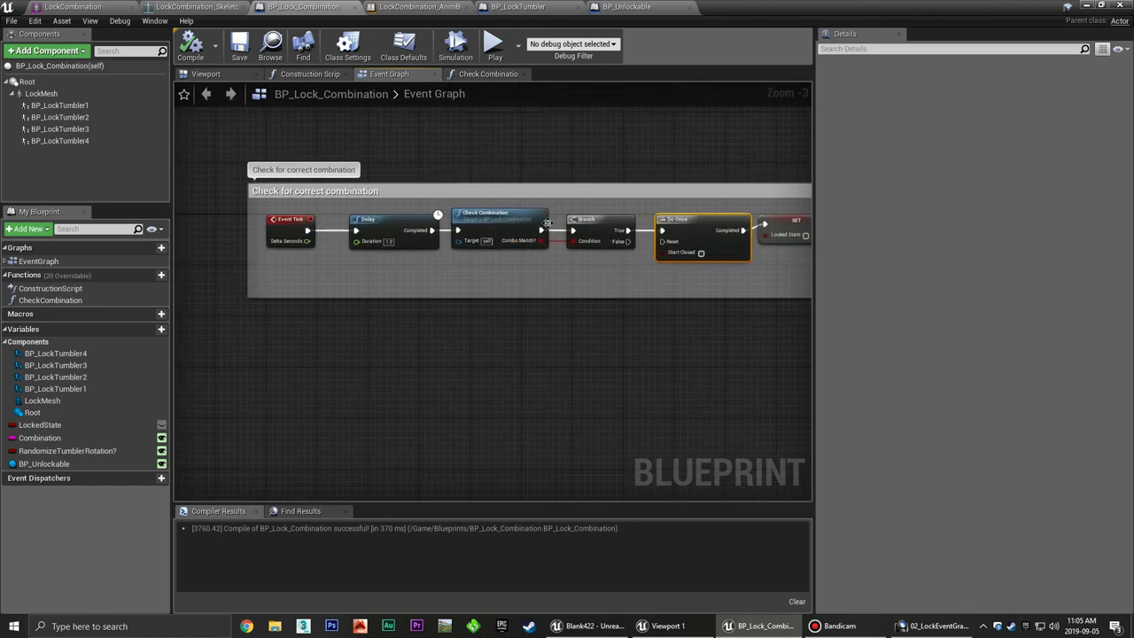
left_click(579, 281)
Zoom out to frame the whole Check for correct combination comment, then switch to BP_LockTumbler.
scroll(638, 284, "down", 1)
right_click_drag(679, 289, 436, 272)
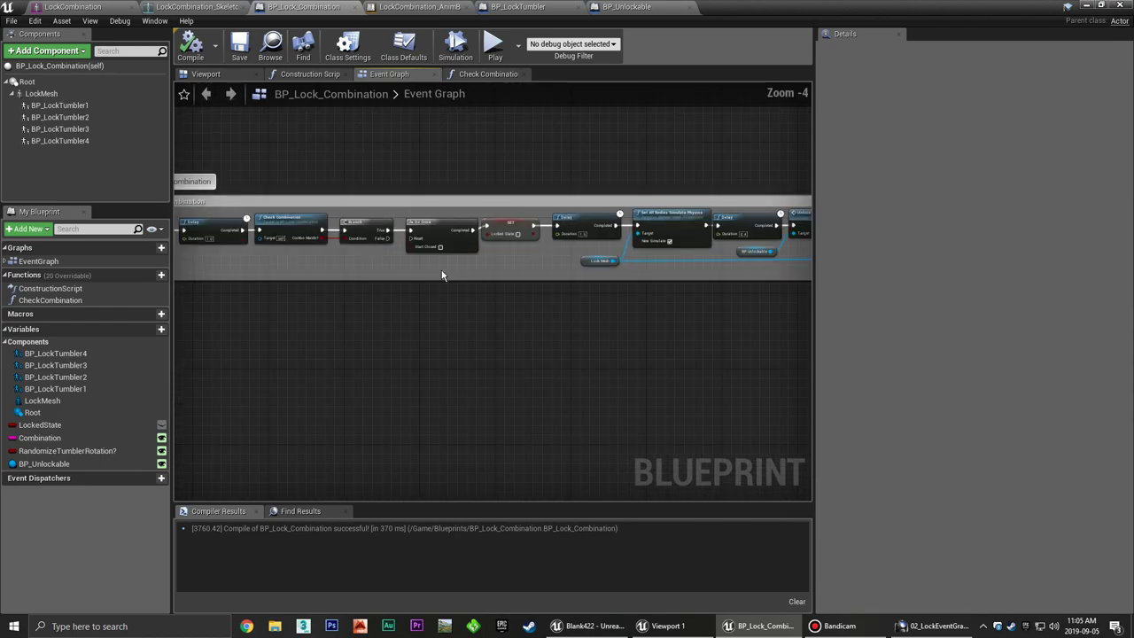
scroll(442, 275, "down", 1)
mouse_move(523, 260)
right_mouse_down()
mouse_move(393, 253)
mouse_move(430, 233)
mouse_move(418, 240)
right_mouse_up()
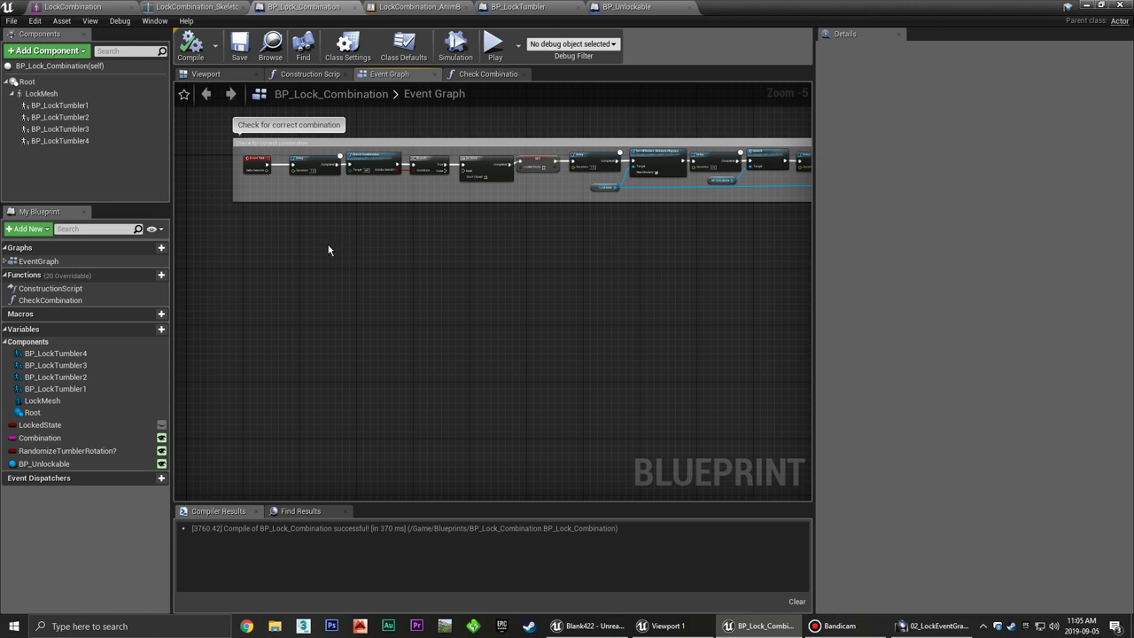
right_click_drag(329, 252, 377, 349)
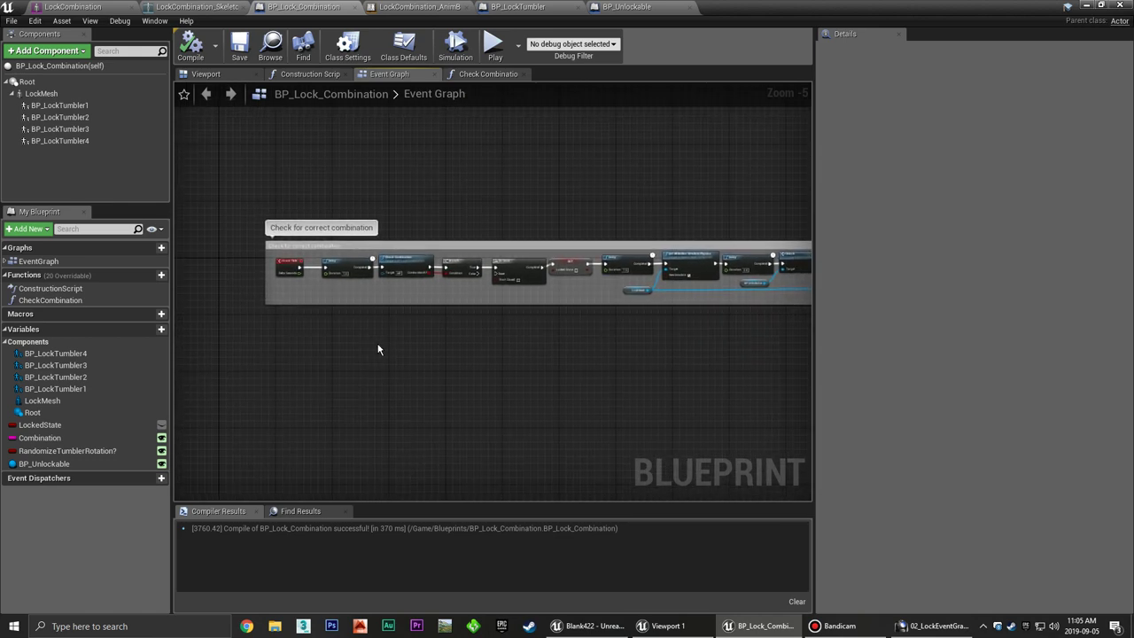
left_click(521, 7)
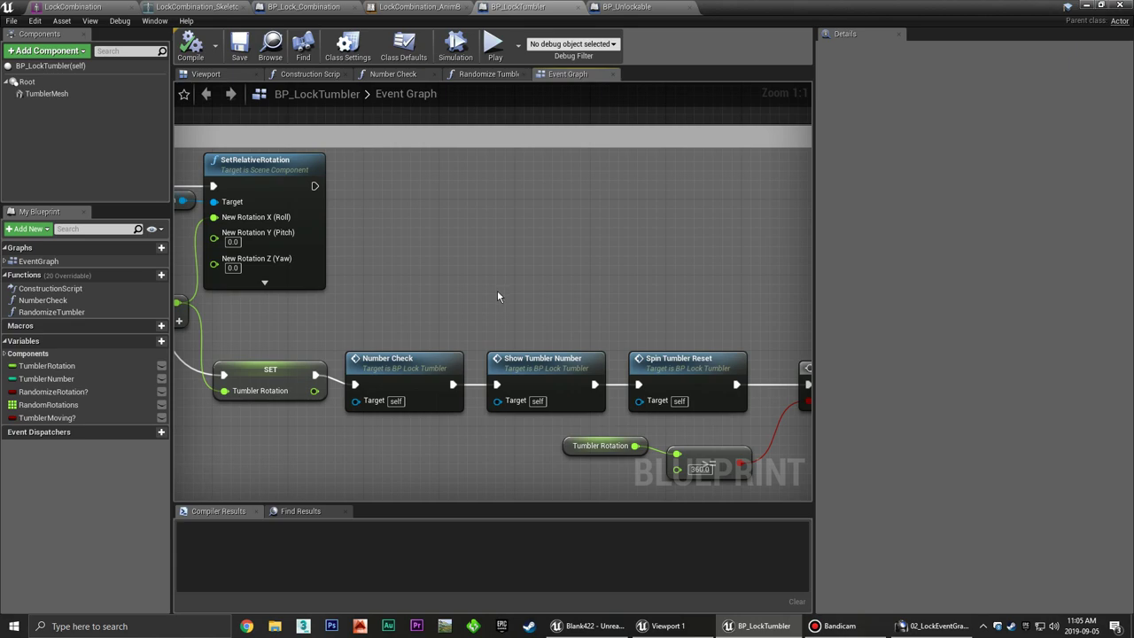
Zoom out to frame BP_LockTumbler's three comment sections together.
scroll(497, 289, "down", 4)
scroll(601, 304, "down", 3)
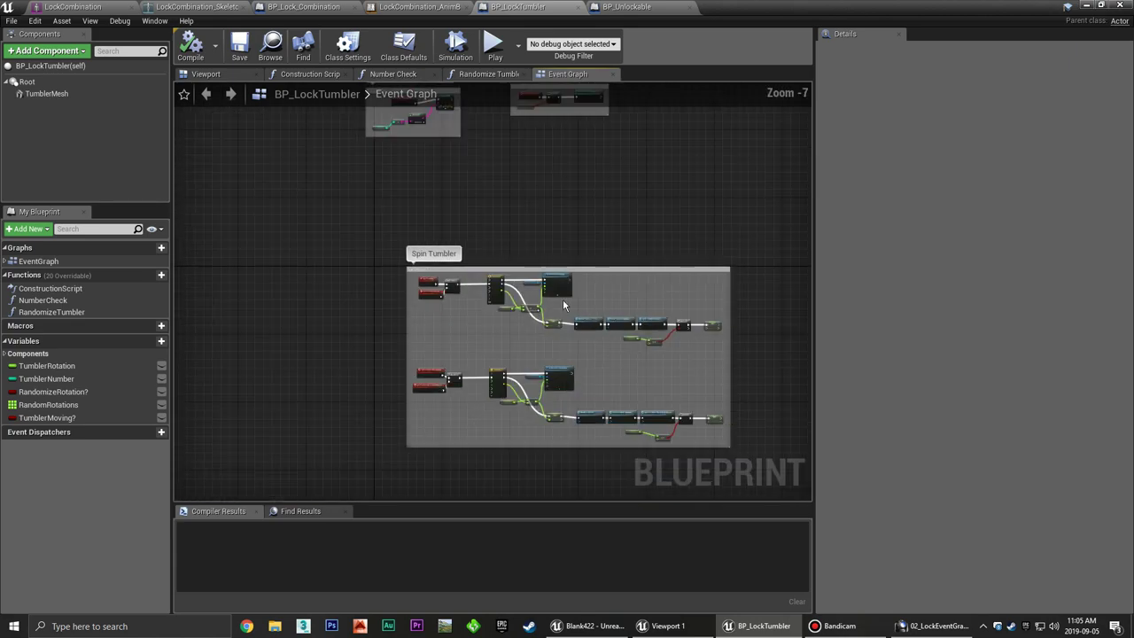
right_click_drag(565, 306, 506, 392)
right_click_drag(423, 358, 403, 275)
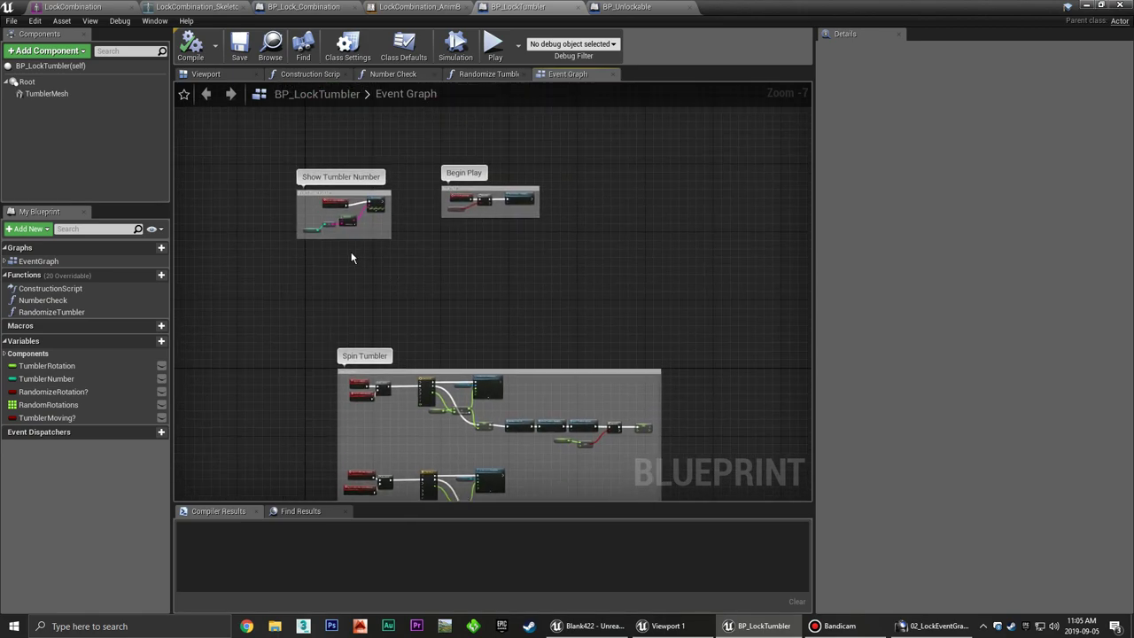
scroll(413, 283, "up", 7)
scroll(448, 443, "down", 2)
scroll(464, 448, "down", 2)
mouse_move(464, 448)
right_mouse_down()
mouse_move(445, 263)
mouse_move(398, 291)
right_mouse_up()
Pan between the Spin Tumbler, Show Tumbler Number and Begin Play sections to inspect each.
scroll(443, 275, "down", 3)
scroll(390, 279, "up", 5)
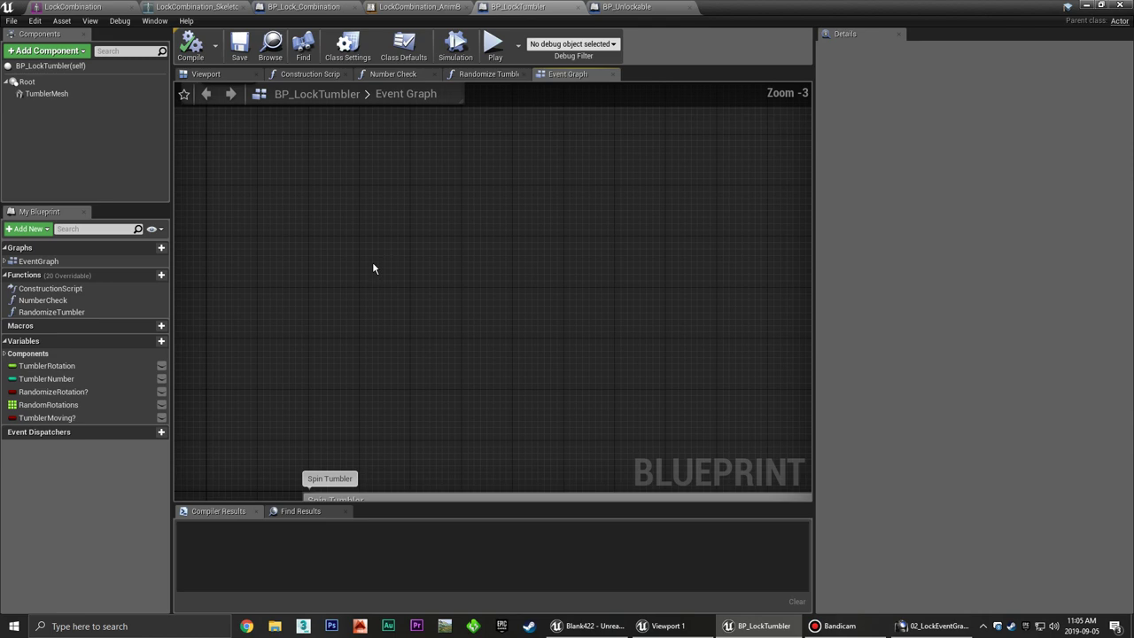
scroll(425, 326, "down", 4)
mouse_move(494, 348)
right_mouse_down()
mouse_move(429, 287)
mouse_move(368, 197)
right_mouse_up()
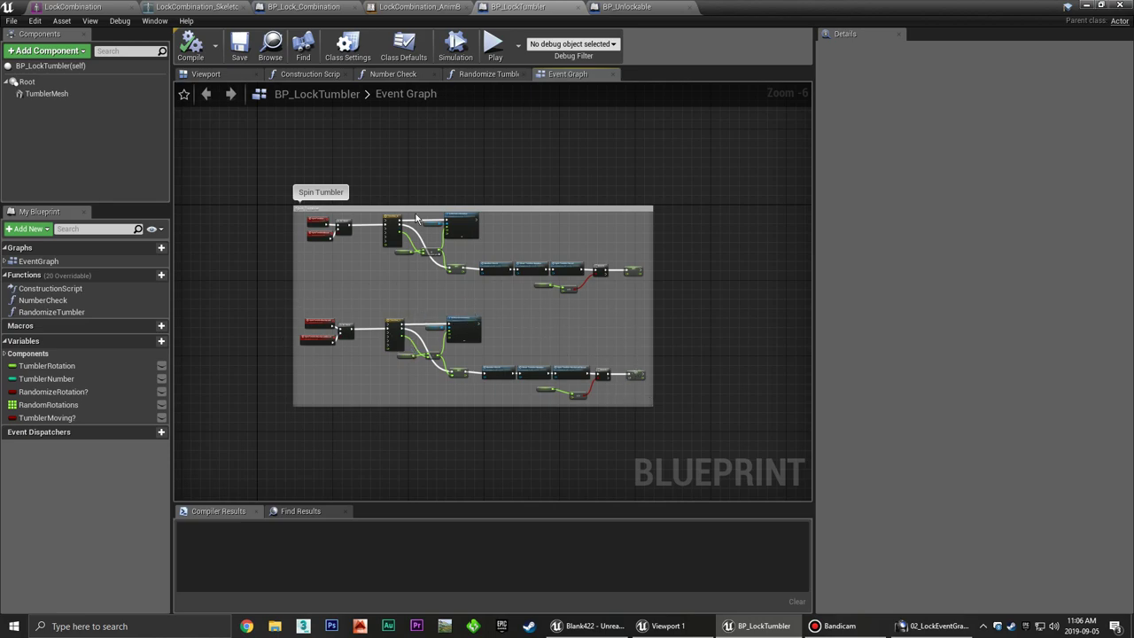
right_click_drag(448, 149, 483, 312)
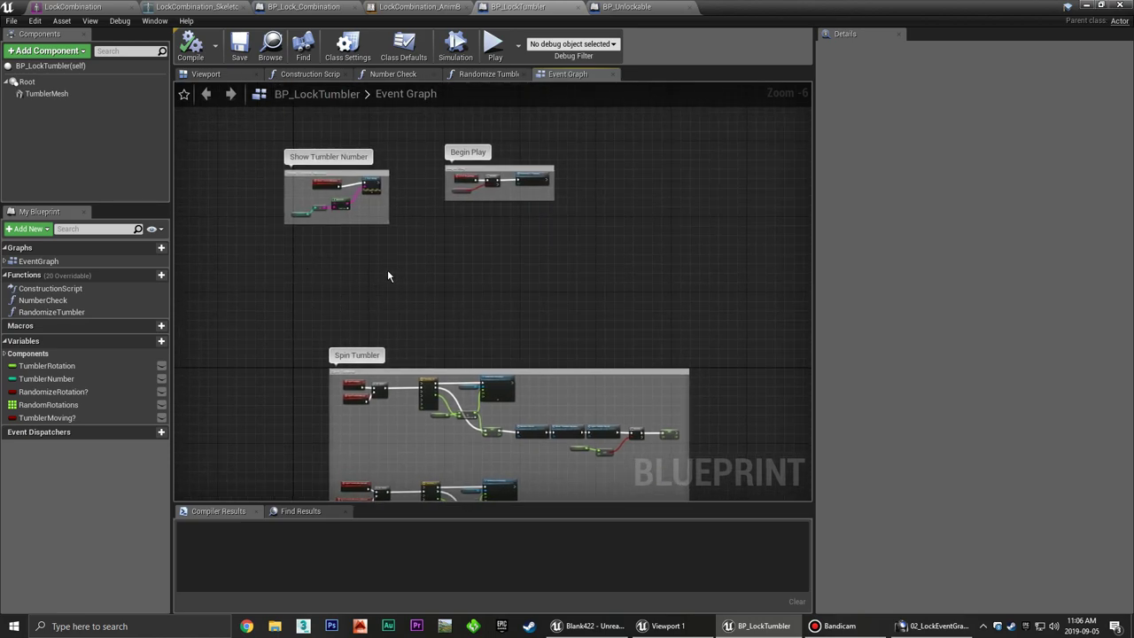
right_click_drag(387, 276, 350, 290)
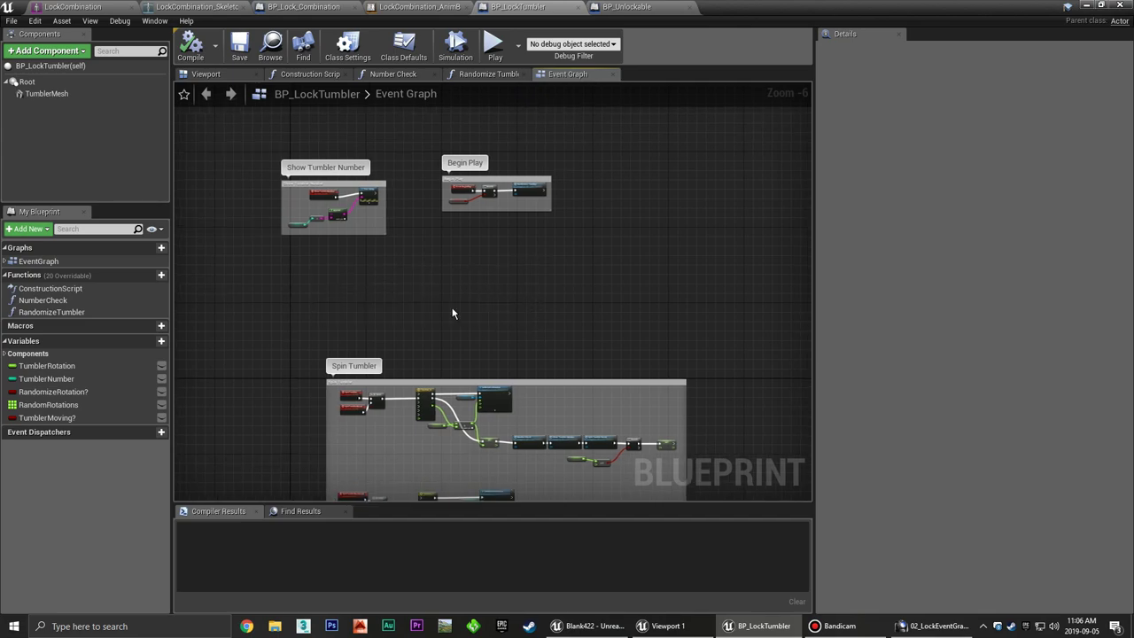
mouse_move(440, 301)
right_mouse_down()
mouse_move(412, 292)
mouse_move(460, 288)
mouse_move(455, 253)
right_mouse_up()
scroll(413, 293, "up", 1)
scroll(431, 278, "down", 1)
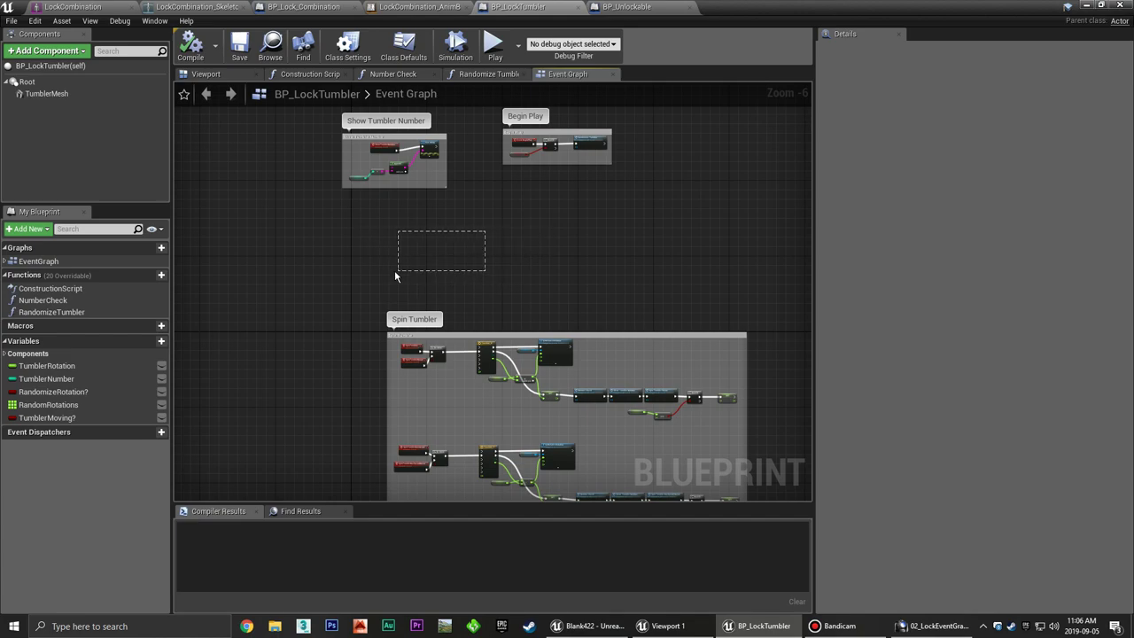
Delete the RandomizeRotation? variable from BP_LockTumbler, confirming the in-use warning.
left_click(82, 393)
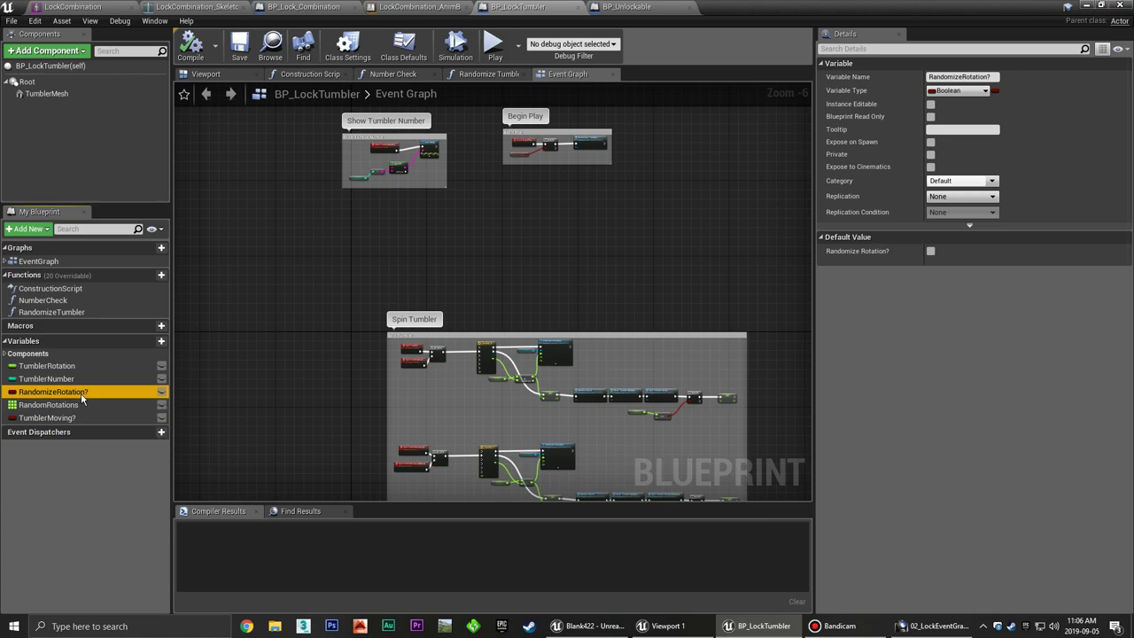
key("Delete")
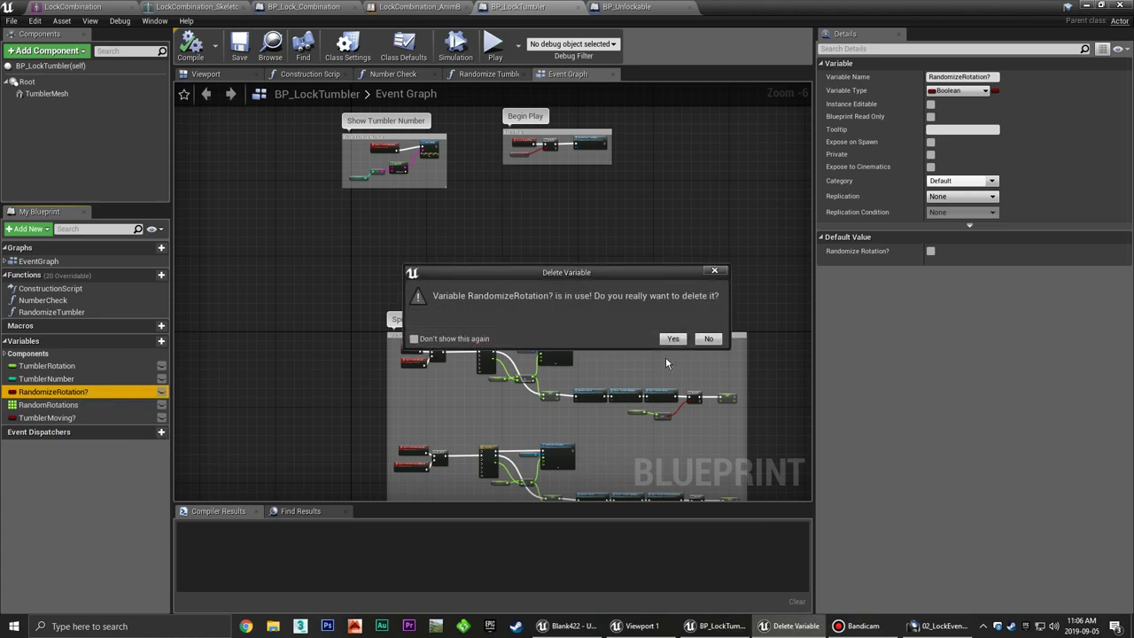
left_click(672, 339)
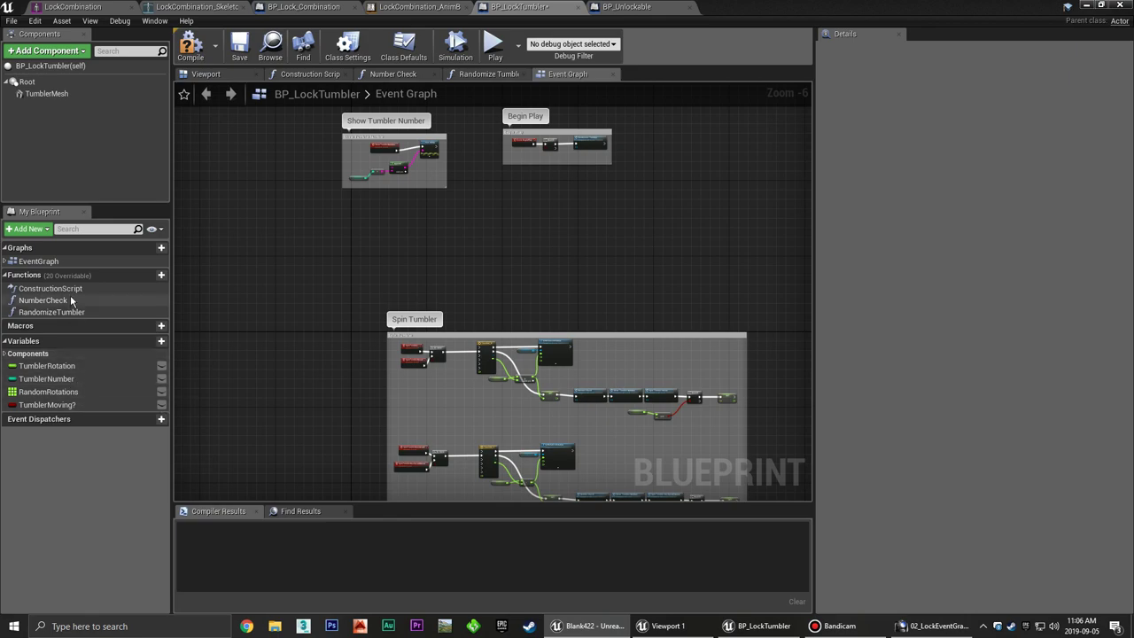
Open the RandomizeTumbler function graph and recompile BP_LockTumbler successfully.
double_click(77, 316)
scroll(446, 336, "down", 2)
scroll(453, 349, "down", 1)
mouse_move(454, 348)
right_mouse_down()
mouse_move(355, 322)
mouse_move(393, 318)
right_mouse_up()
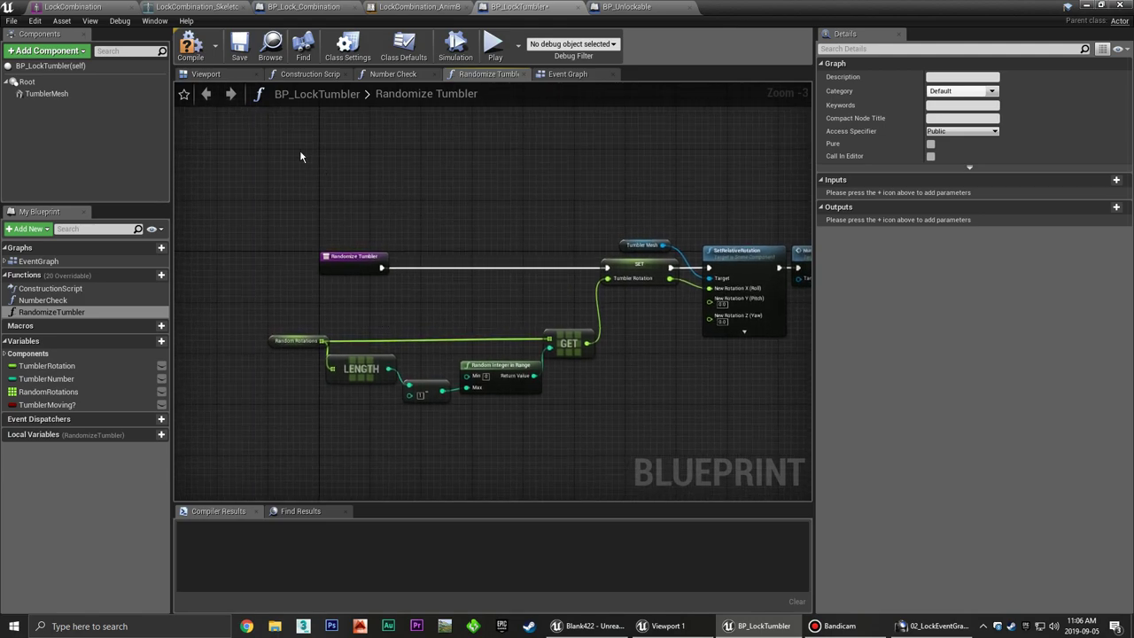
left_click(190, 46)
left_click(239, 47)
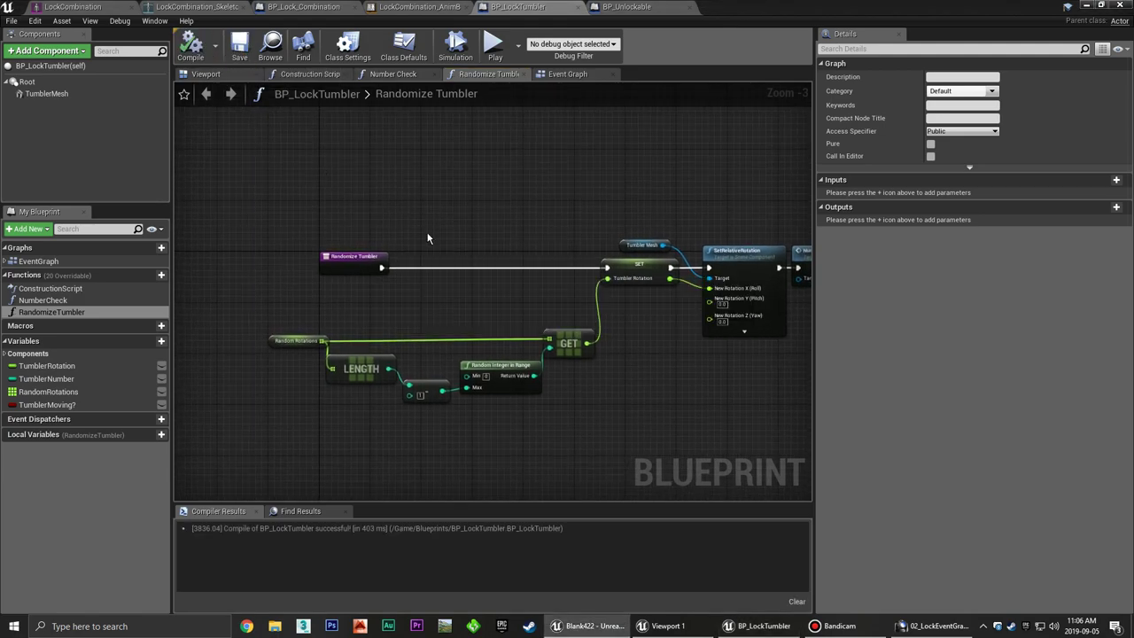
right_click_drag(427, 238, 352, 280)
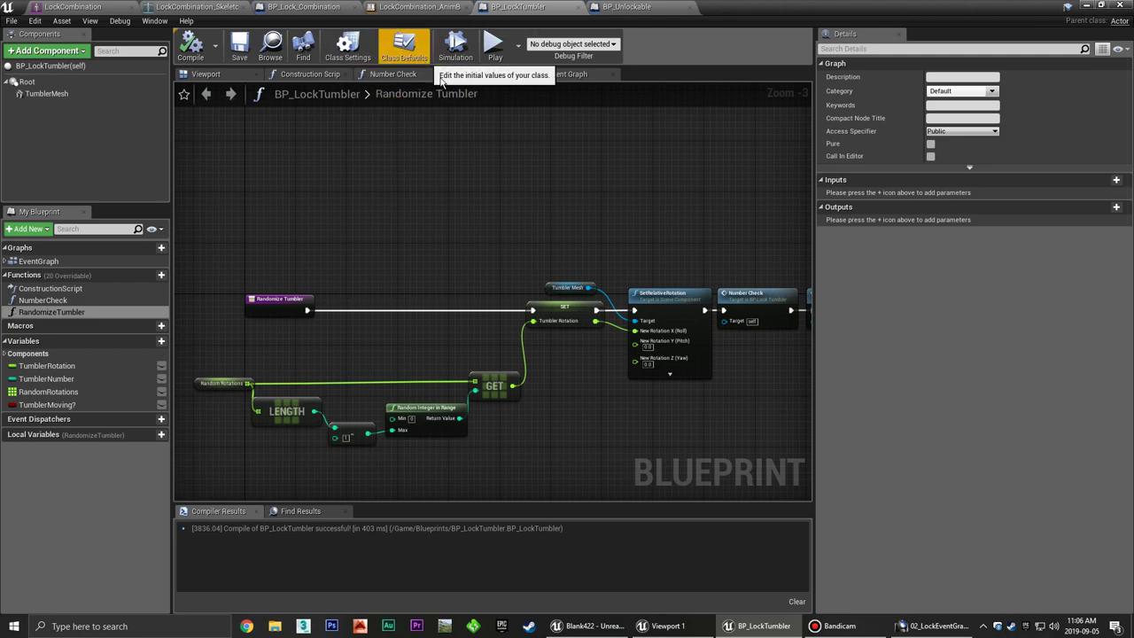
left_click(310, 6)
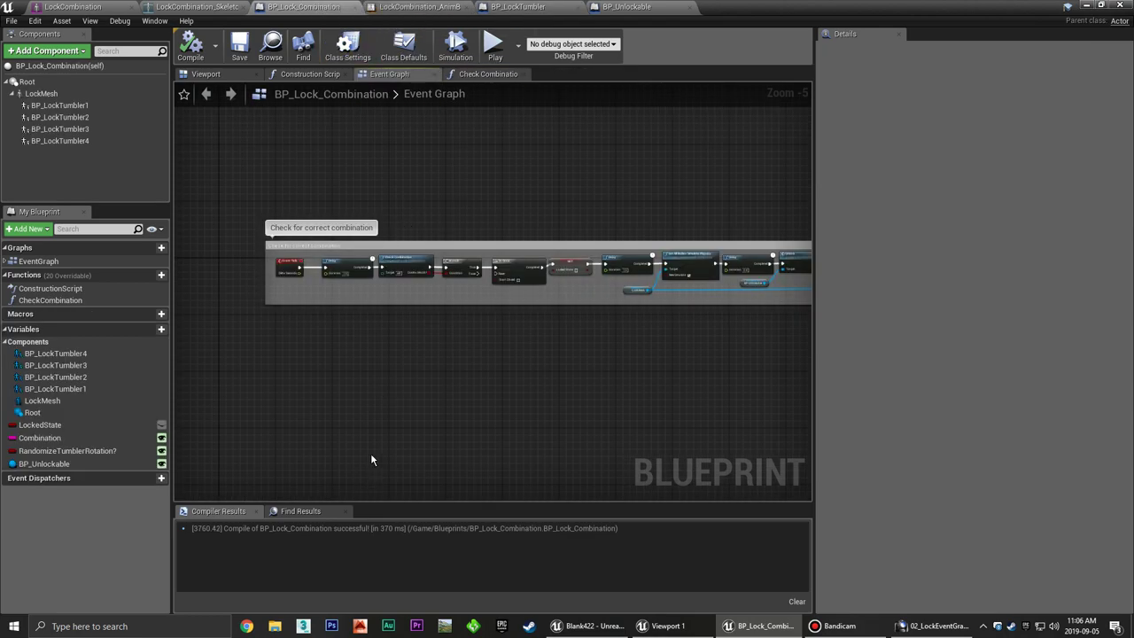
Add an Event BeginPlay node to the Event Graph below the combination-check comment.
right_click_drag(372, 457, 381, 312)
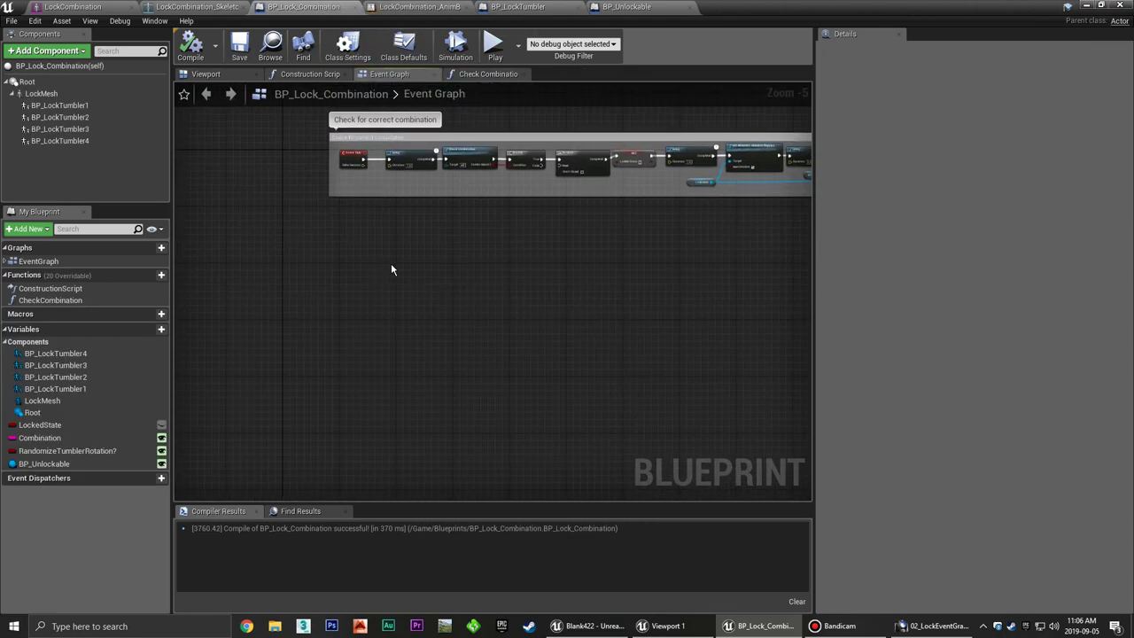
right_click_drag(403, 260, 410, 271)
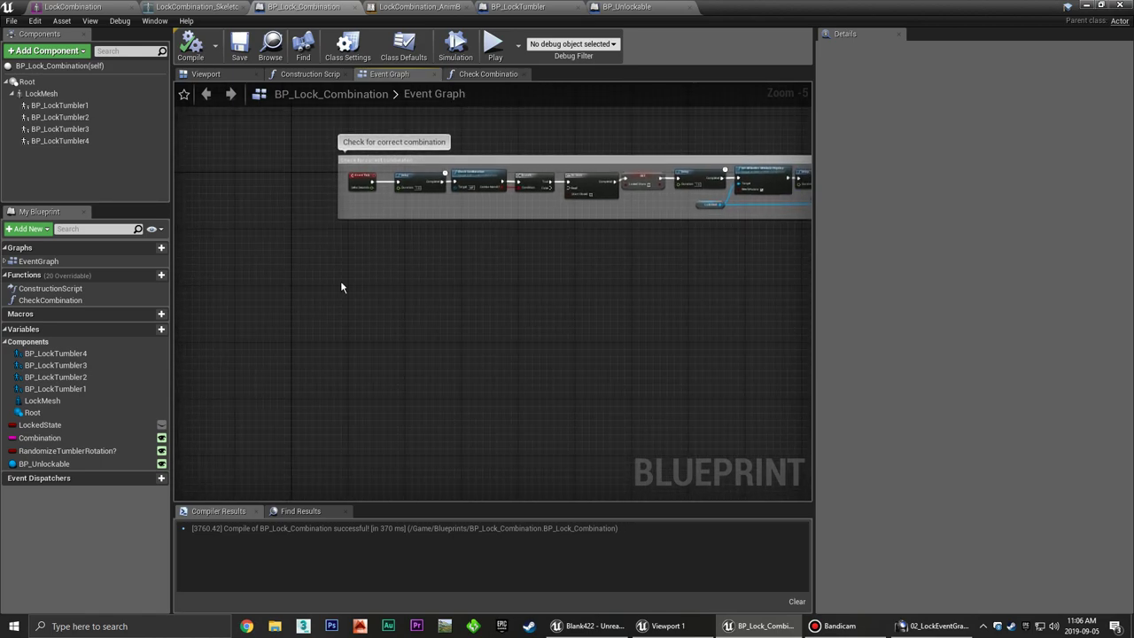
right_click(346, 295)
type("be")
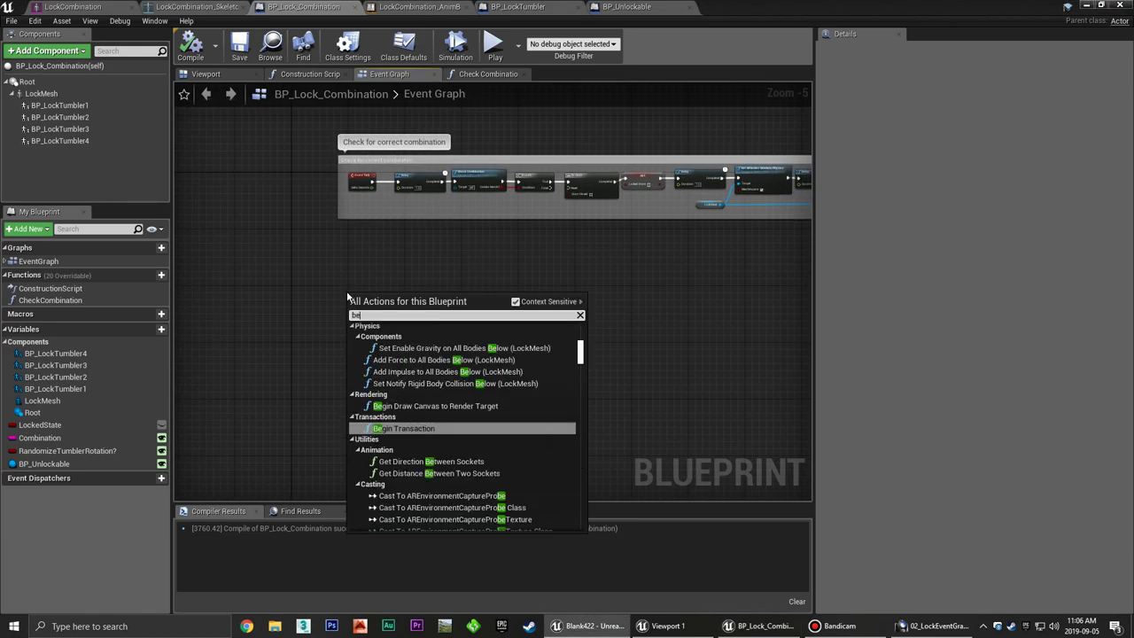
type("gin play")
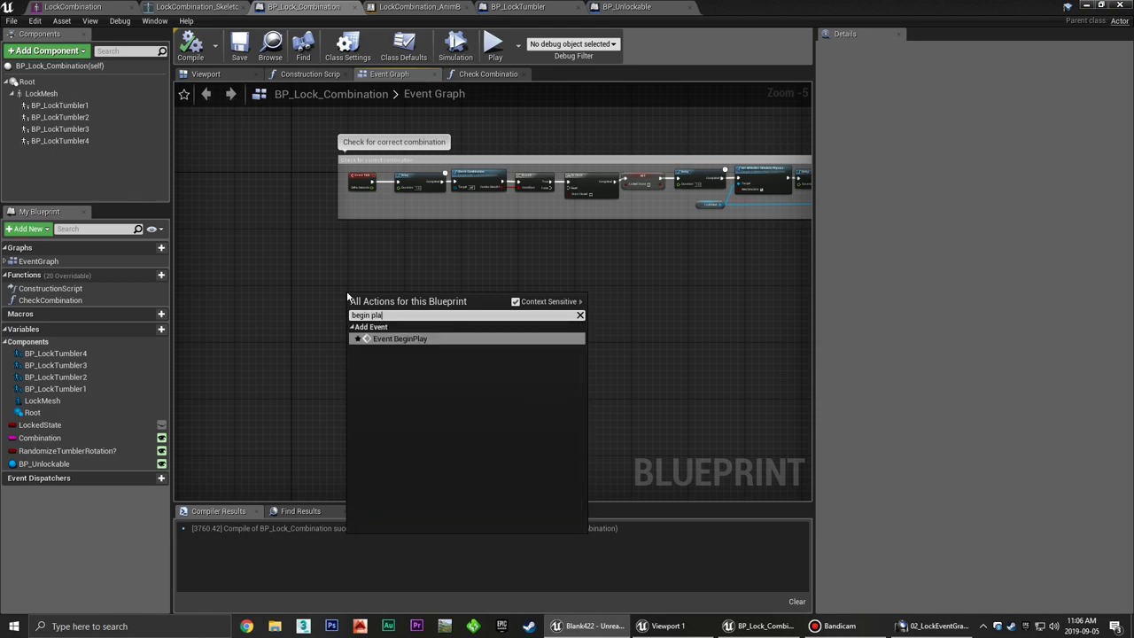
left_click(412, 336)
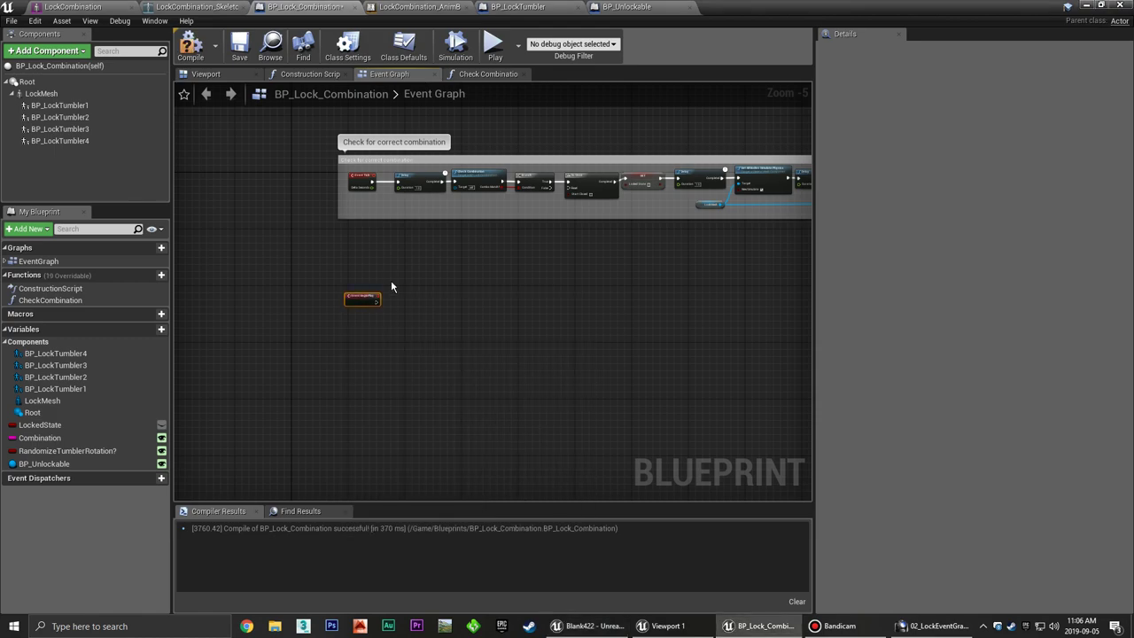
scroll(391, 286, "up", 3)
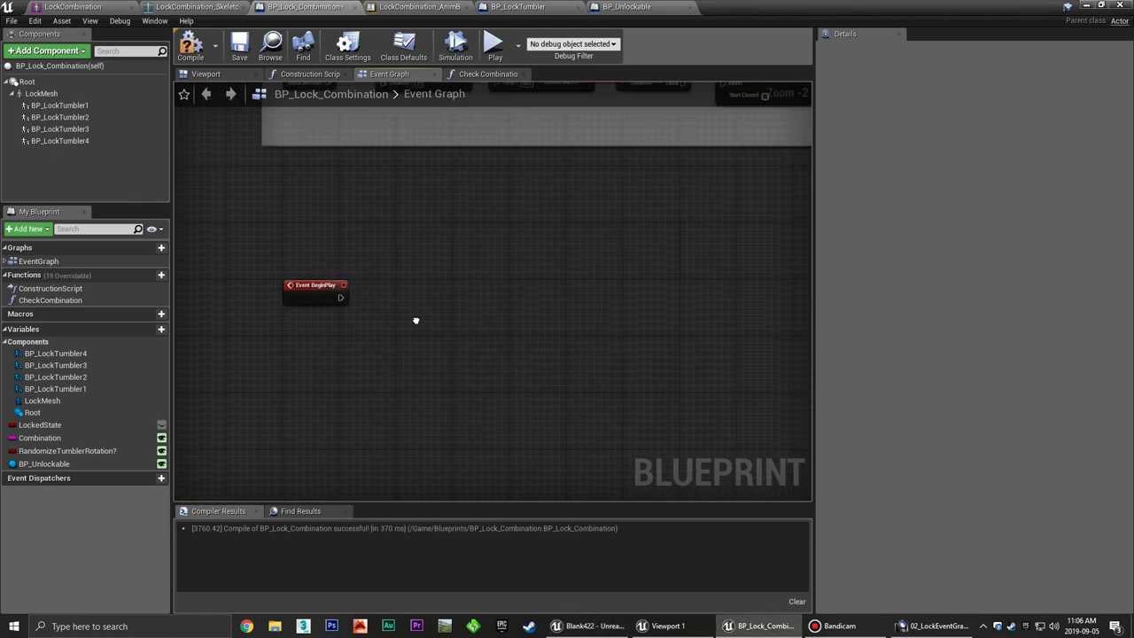
scroll(369, 286, "up", 2)
right_click_drag(389, 289, 474, 276)
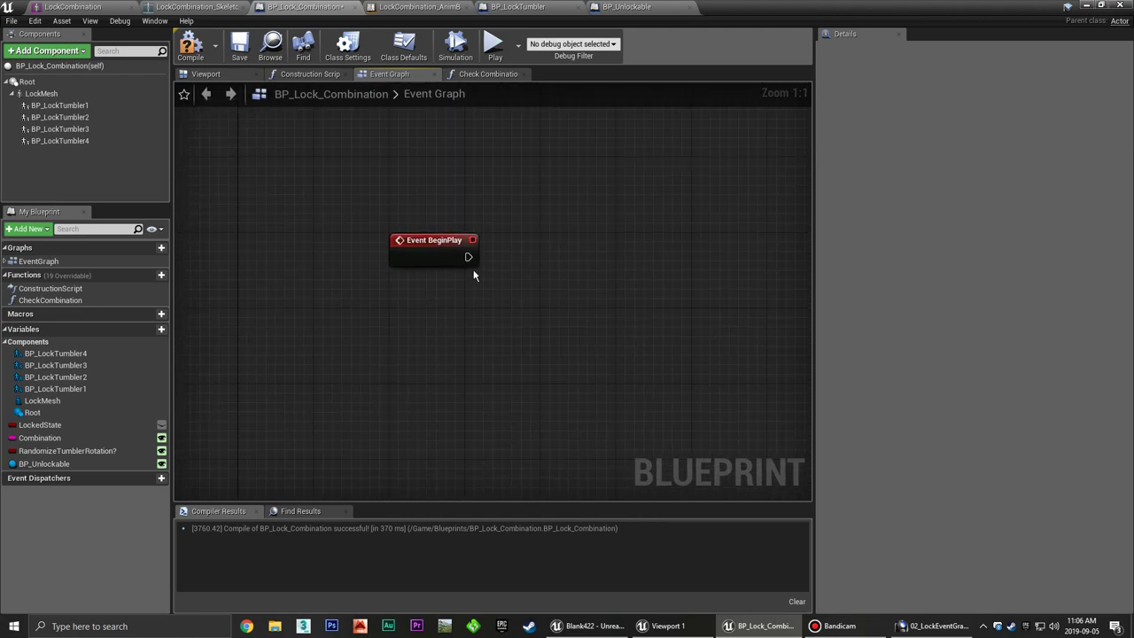
Select the four Child Actor and Cast To BP_LockTumbler rows in Check Combination, then return to the Event Graph.
left_click(492, 75)
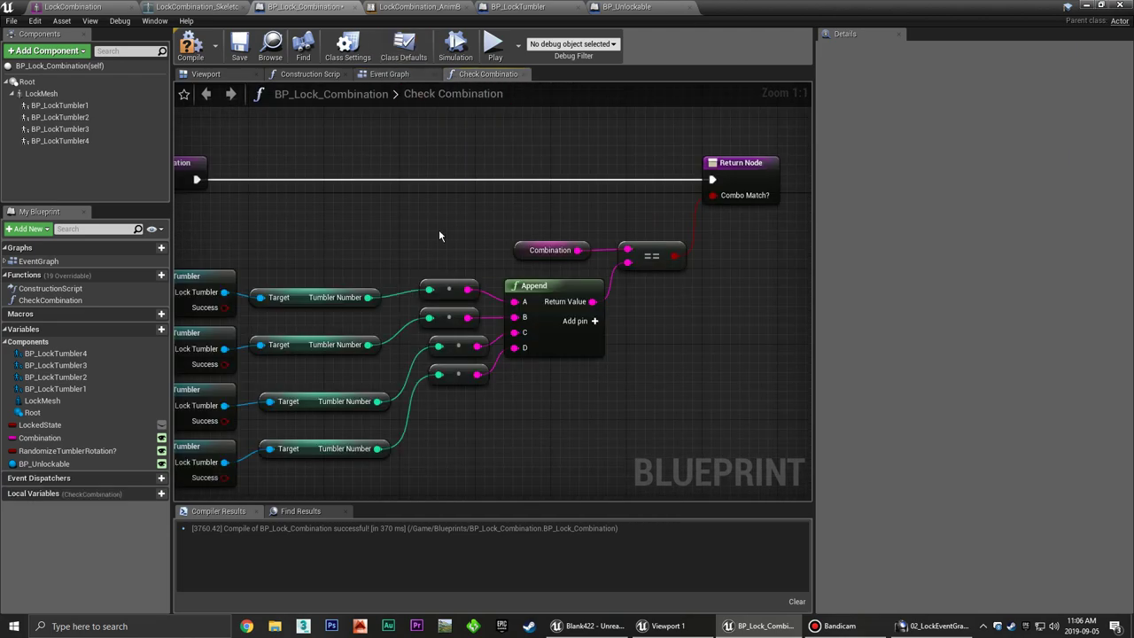
scroll(631, 220, "down", 2)
right_click_drag(630, 220, 724, 209)
mouse_move(688, 188)
left_mouse_down()
mouse_move(286, 382)
mouse_move(293, 397)
left_mouse_up()
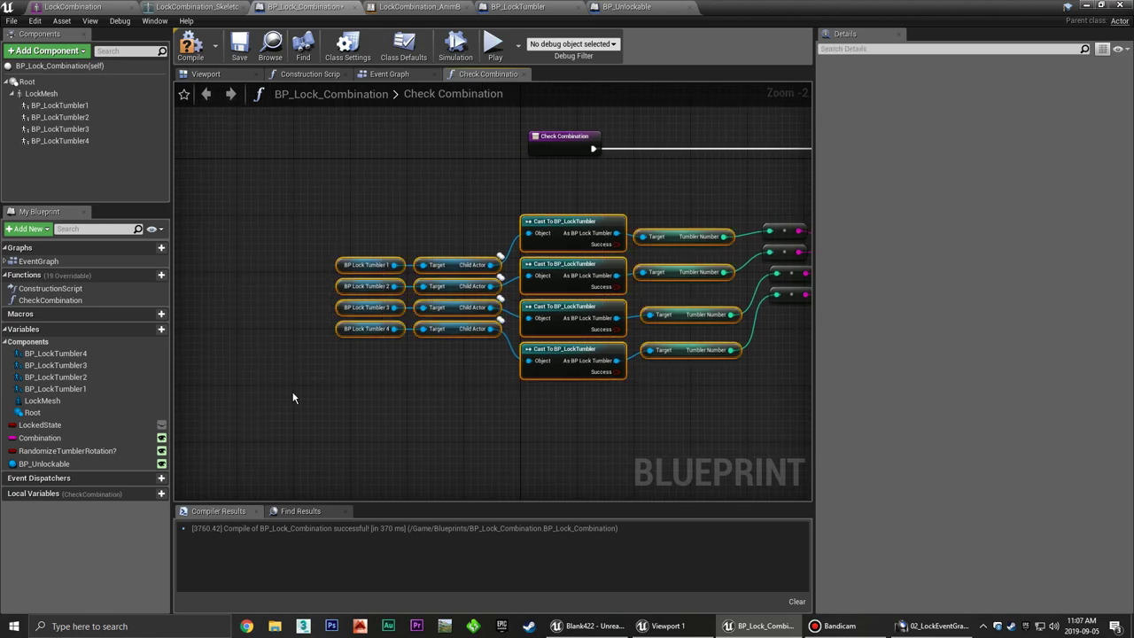
left_click(424, 140)
left_click(399, 75)
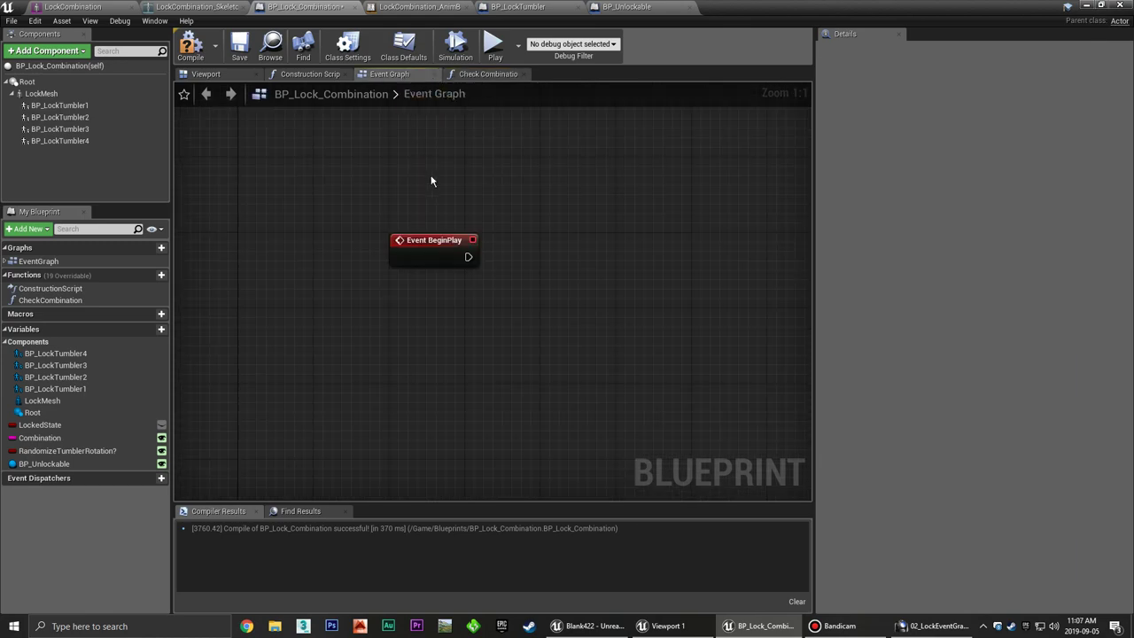
right_click_drag(549, 354, 519, 284)
Paste the Child Actor and Cast nodes left of BeginPlay and delete the four Tumbler Number nodes.
key("ctrl+v")
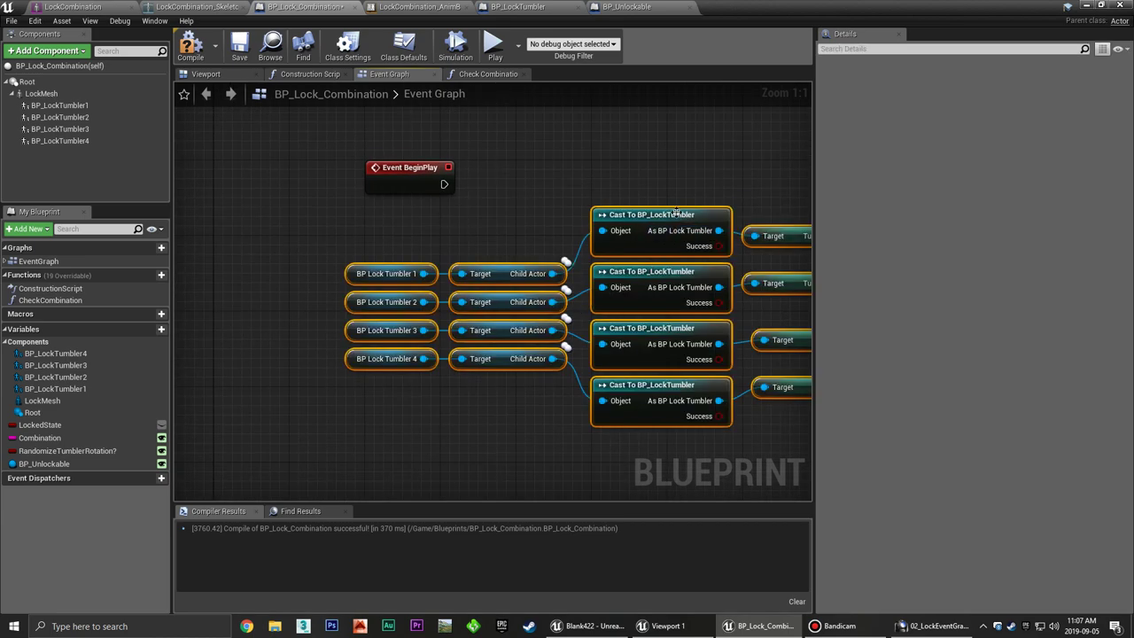
left_click_drag(676, 212, 288, 231)
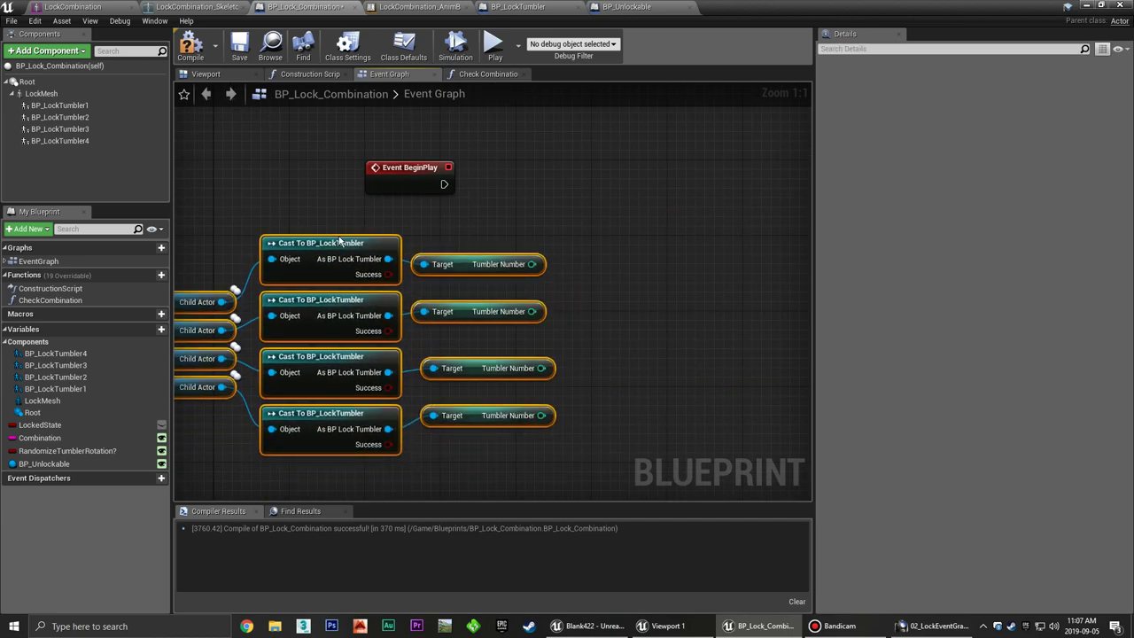
left_click(514, 244)
right_click_drag(515, 243, 512, 251)
left_click_drag(510, 232, 372, 420)
key("Delete")
mouse_move(349, 397)
right_mouse_down()
mouse_move(529, 378)
mouse_move(476, 380)
right_mouse_up()
mouse_move(458, 306)
right_mouse_down()
mouse_move(594, 294)
mouse_move(450, 309)
right_mouse_up()
Create a Randomize Tumbler call from the first cast and duplicate it into four stacked calls.
left_click_drag(403, 256, 481, 255)
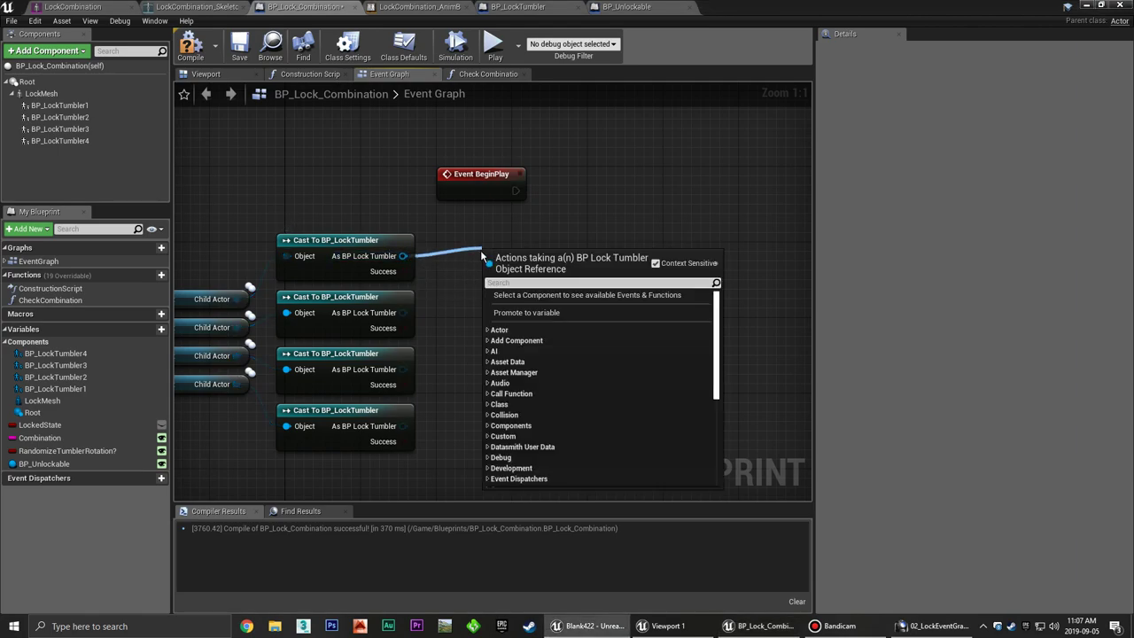
type("random")
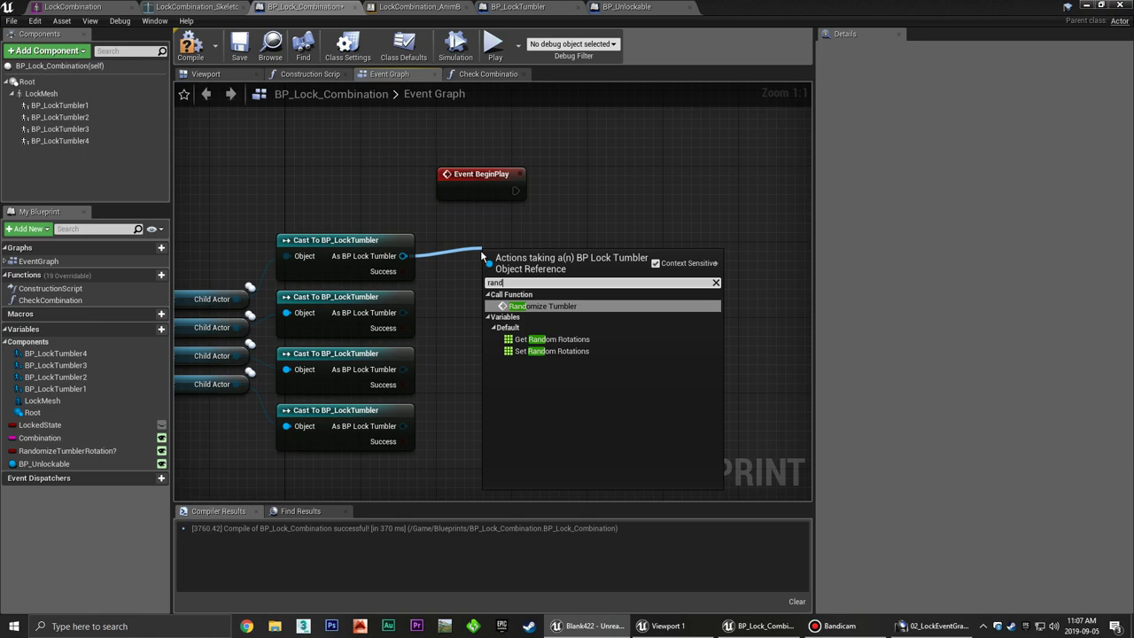
left_click(545, 306)
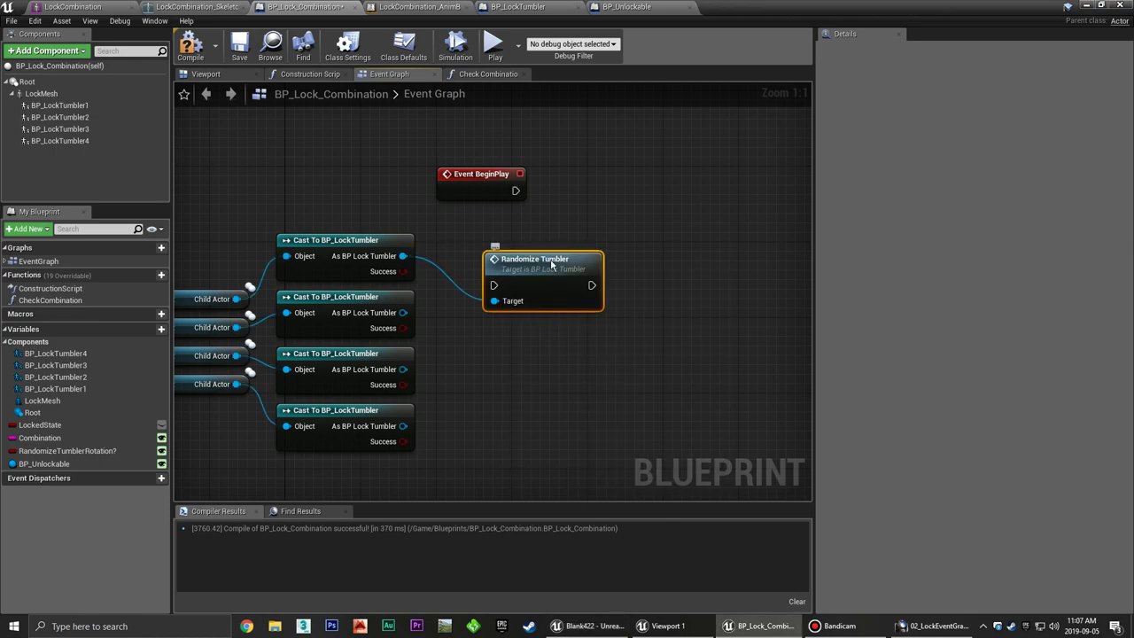
left_click_drag(549, 266, 549, 233)
key("ctrl+w")
left_click_drag(611, 281, 571, 289)
left_click_drag(691, 209, 478, 350)
key("ctrl+w")
mouse_move(686, 304)
left_mouse_down()
mouse_move(716, 326)
mouse_move(542, 353)
left_mouse_up()
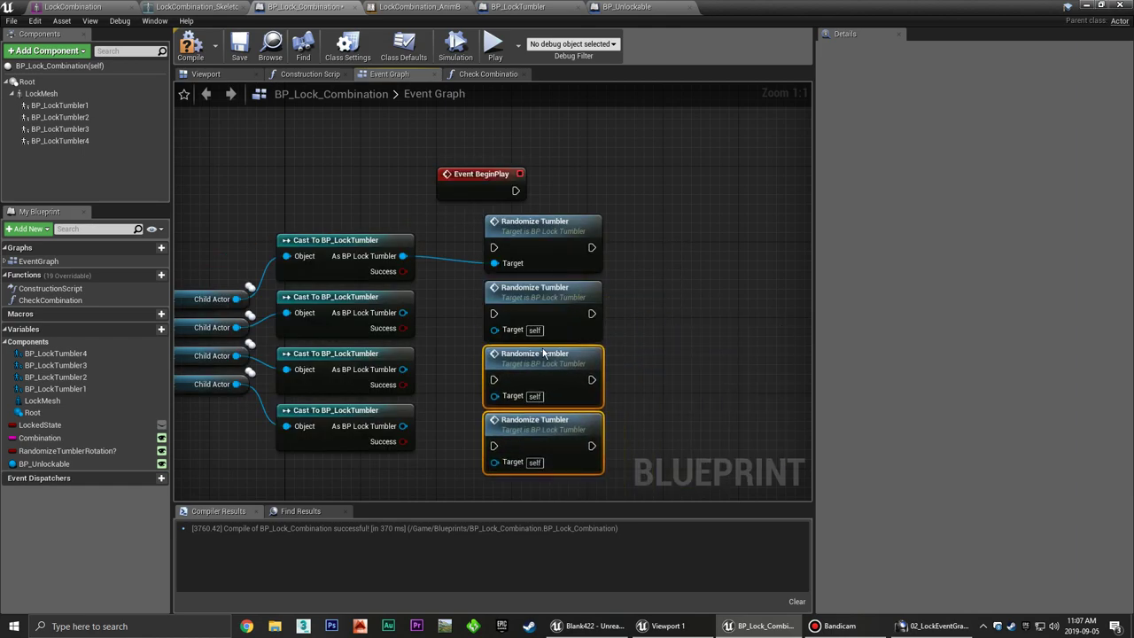
Wire the remaining cast outputs to their Randomize Tumbler targets and chain the first call into the second.
left_click_drag(403, 313, 494, 330)
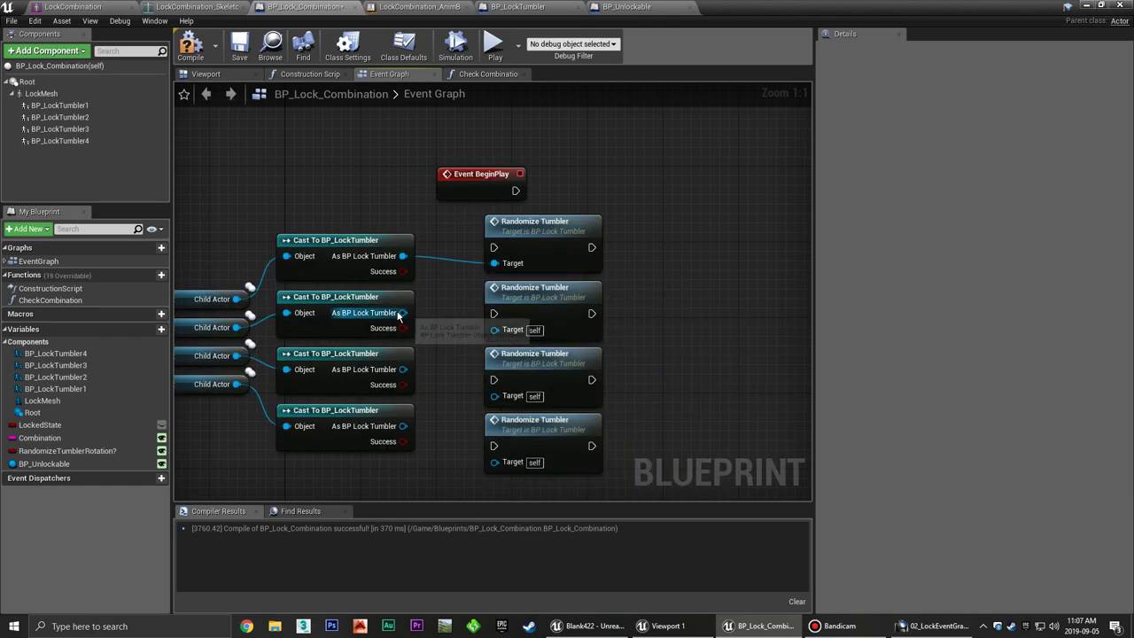
left_click_drag(403, 369, 494, 395)
left_click_drag(403, 426, 505, 466)
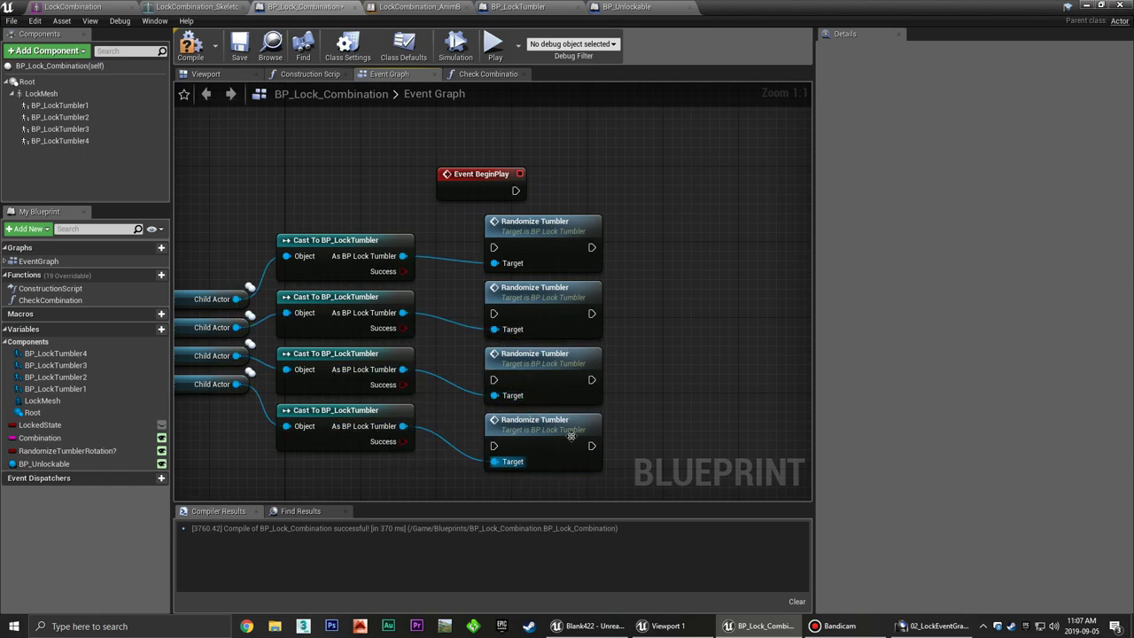
right_click_drag(655, 270, 643, 244)
left_click_drag(580, 221, 481, 287)
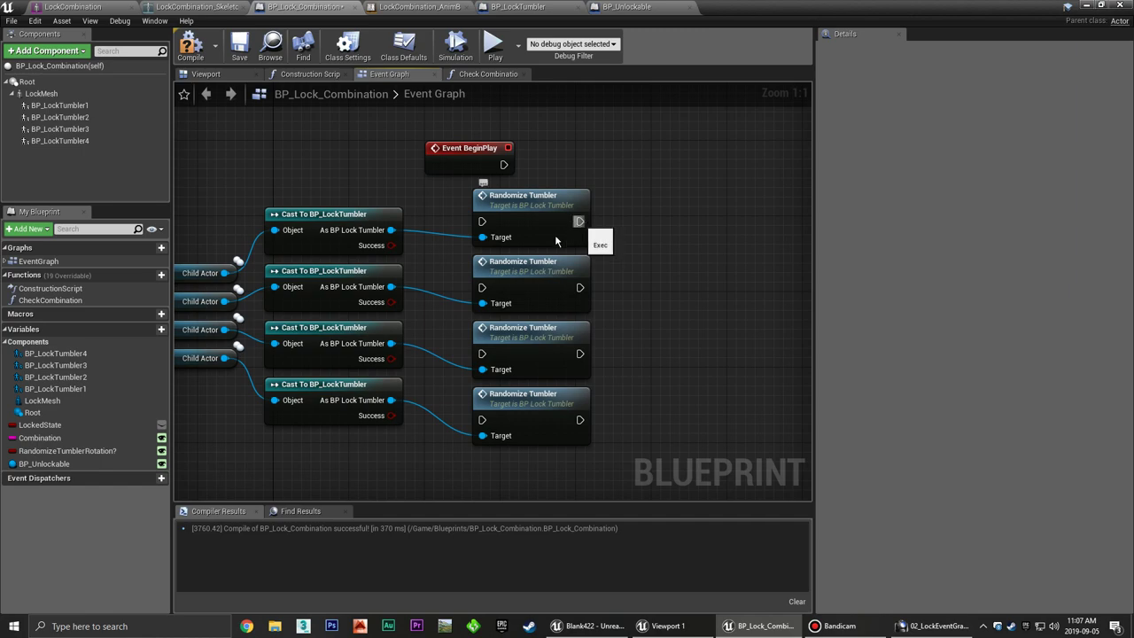
Chain the second, third and fourth Randomize Tumbler calls and shift all four right.
left_click_drag(577, 289, 481, 353)
left_click_drag(580, 353, 481, 420)
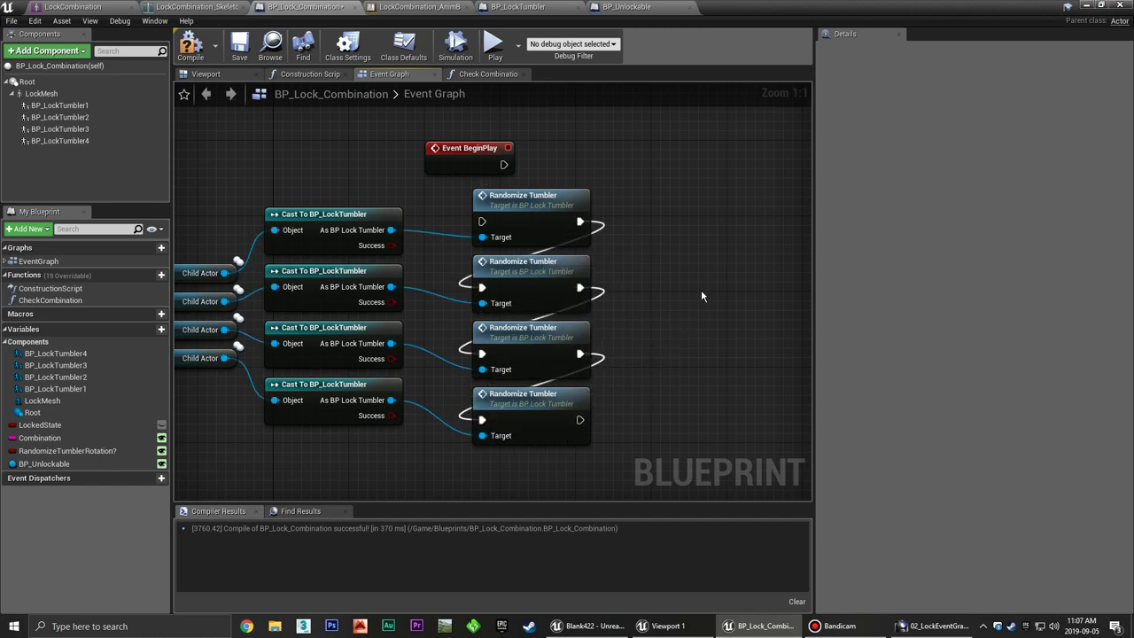
right_click_drag(698, 300, 647, 316)
left_click_drag(551, 200, 482, 469)
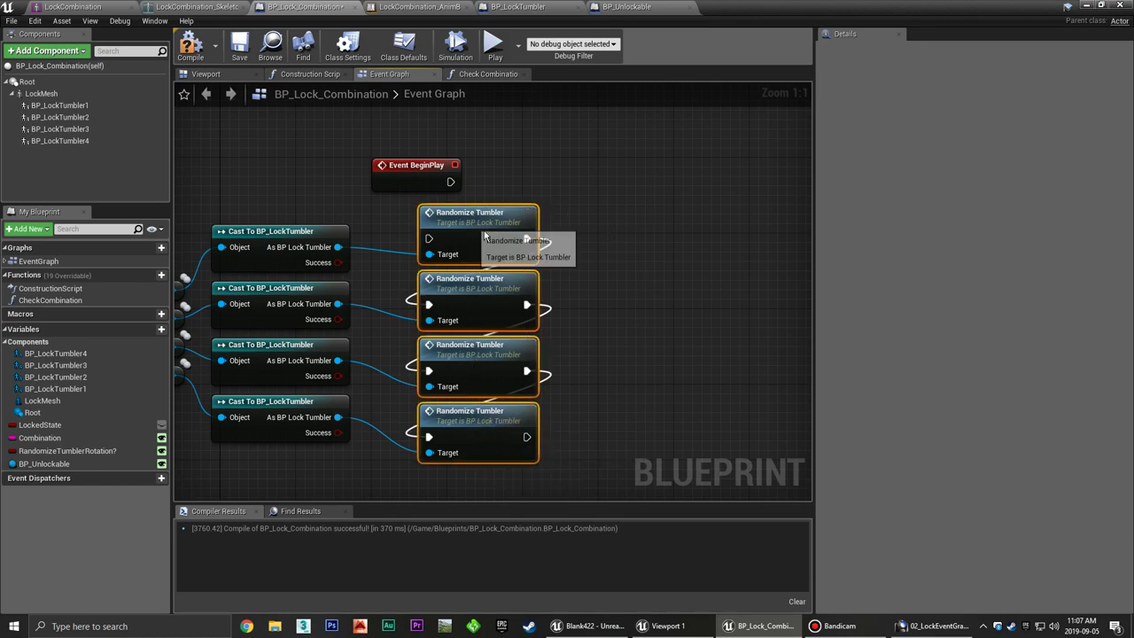
left_click_drag(478, 235, 793, 201)
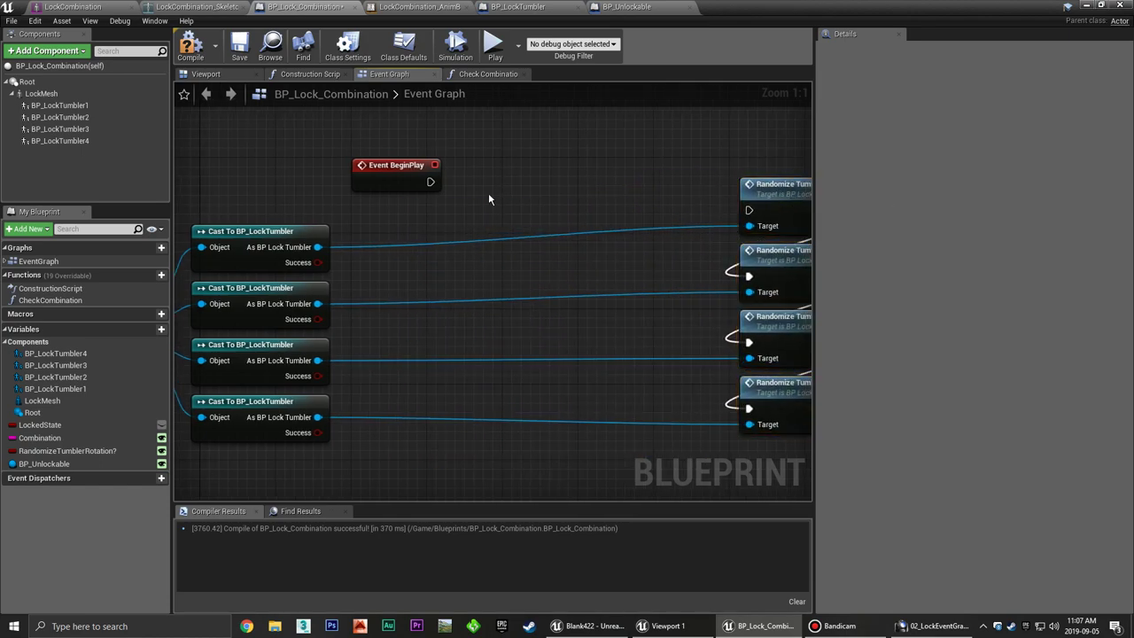
right_click_drag(488, 199, 562, 195)
Add a Branch on RandomizeTumblerRotation? between Event BeginPlay and the first Randomize Tumbler call.
left_click_drag(66, 450, 464, 215, "ctrl")
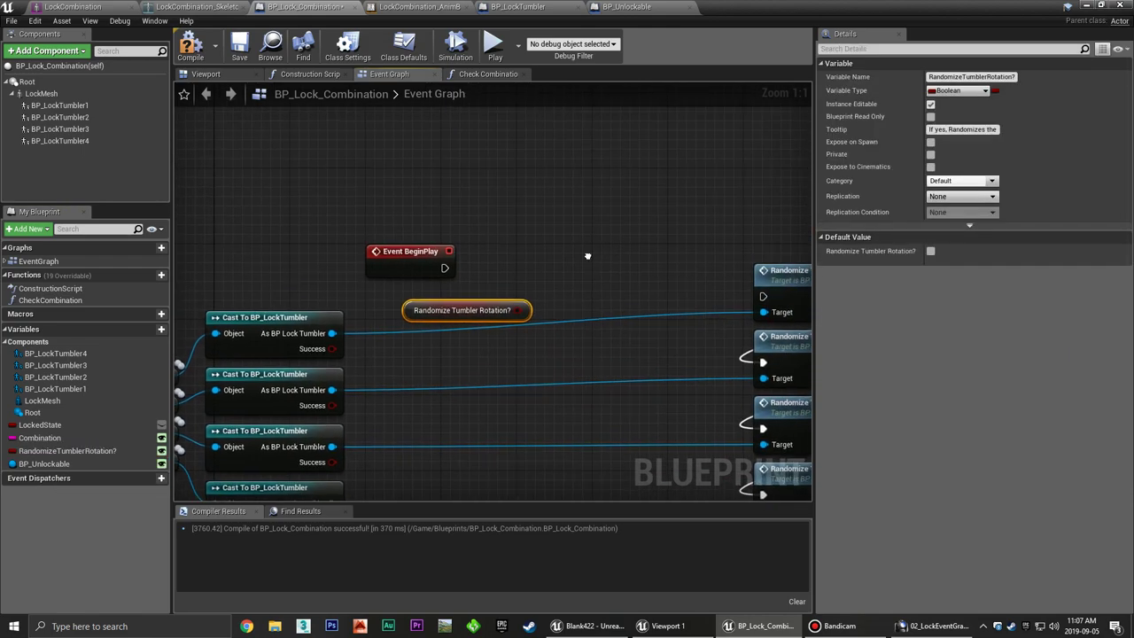
right_click_drag(638, 180, 563, 266)
left_click(568, 249)
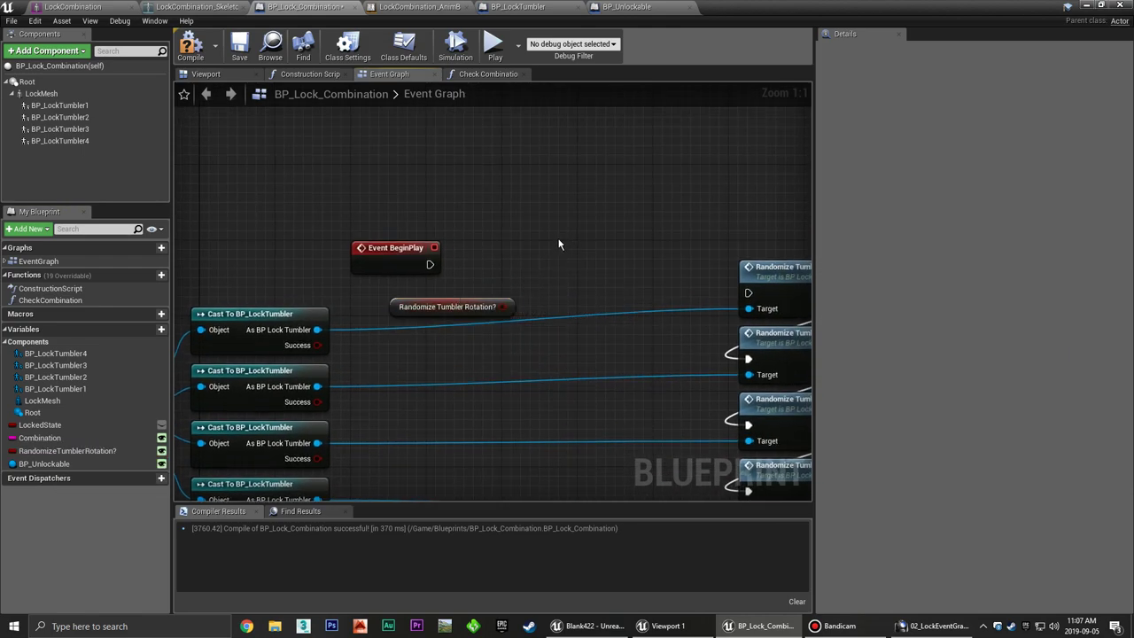
left_click(553, 251)
mouse_move(503, 307)
left_mouse_down()
mouse_move(564, 291)
mouse_move(559, 239)
left_mouse_up()
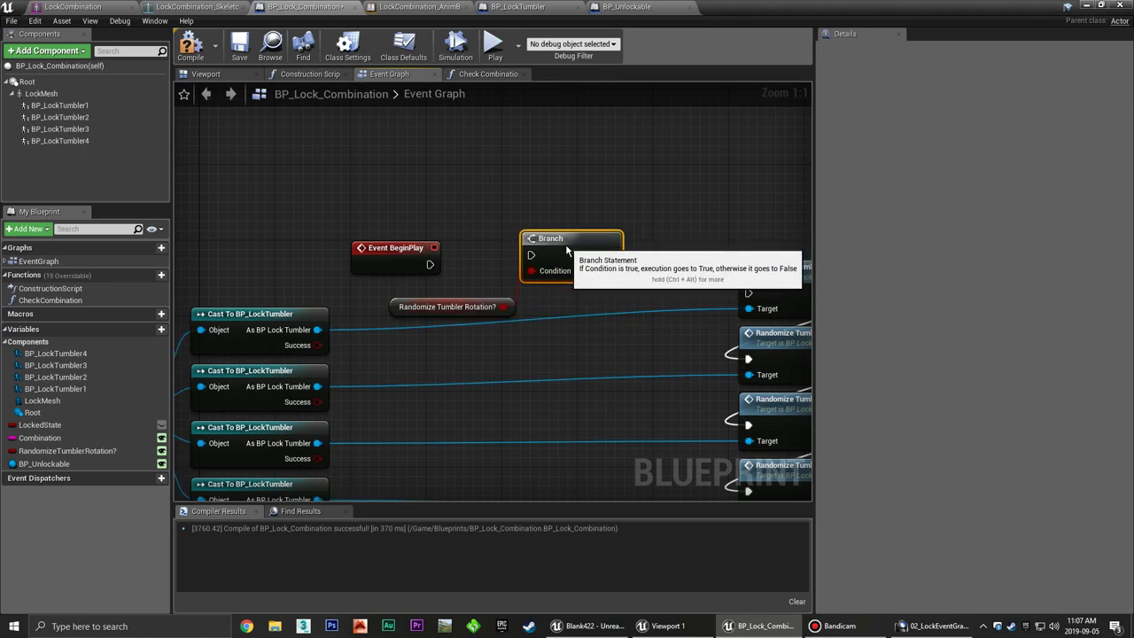
left_click_drag(428, 264, 557, 248)
right_click_drag(637, 255, 477, 232)
left_click_drag(443, 240, 590, 269)
Move the four calls closer to the Branch, then compile and save the blueprint.
scroll(723, 218, "down", 2)
left_click_drag(717, 157, 599, 377)
left_click_drag(637, 188, 559, 195)
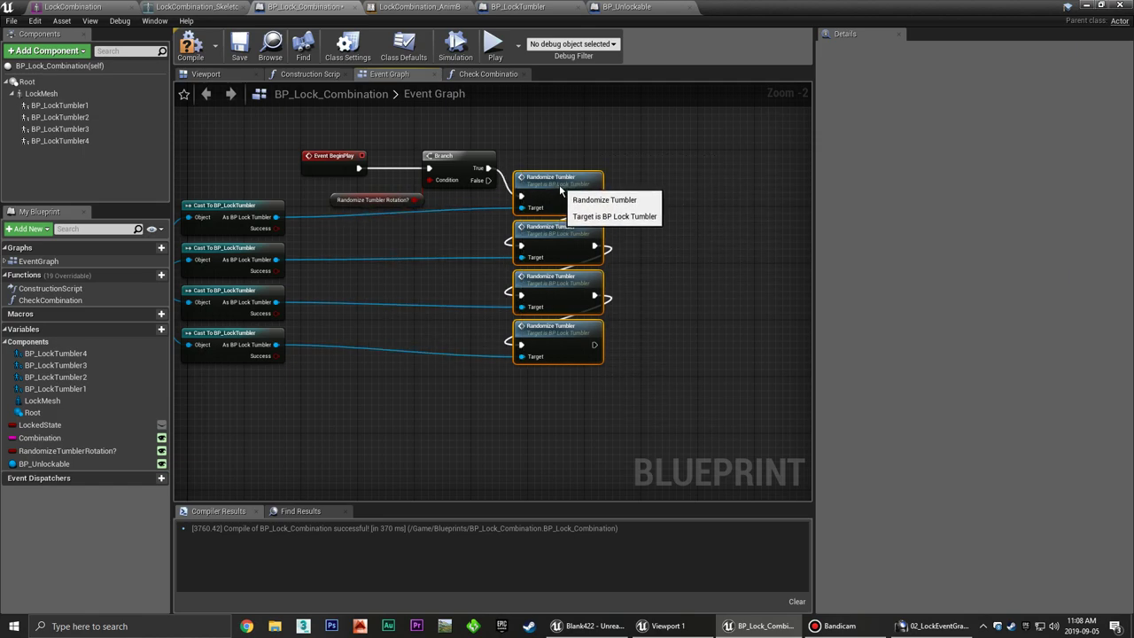
left_click(628, 193)
right_click_drag(627, 193, 668, 233)
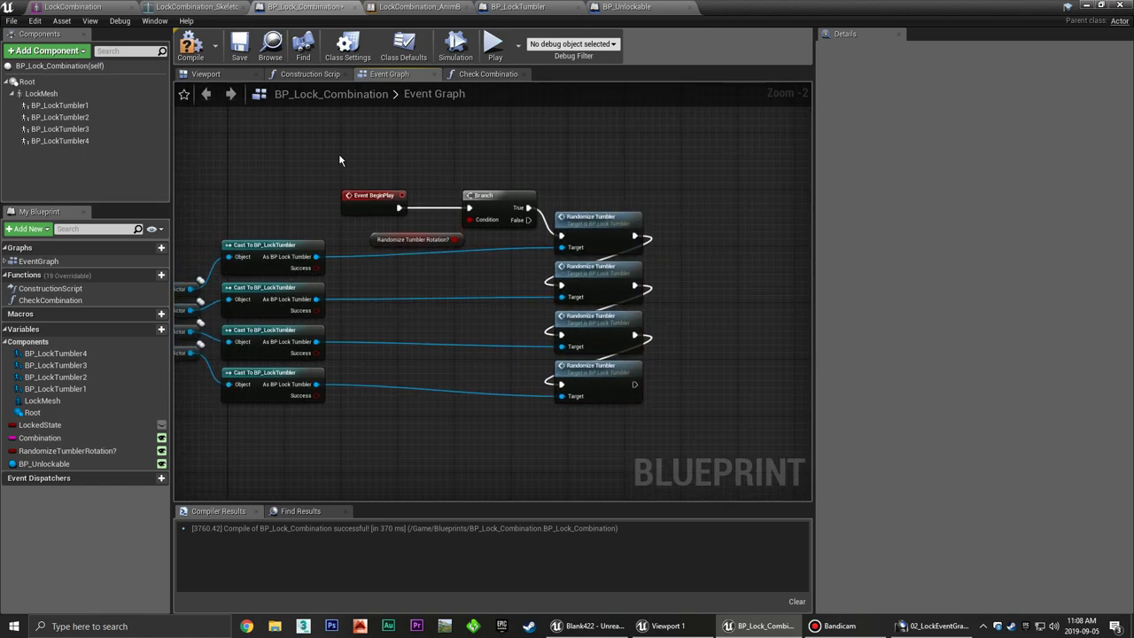
left_click(190, 46)
left_click(239, 46)
right_click_drag(578, 162, 651, 138)
scroll(645, 170, "down", 2)
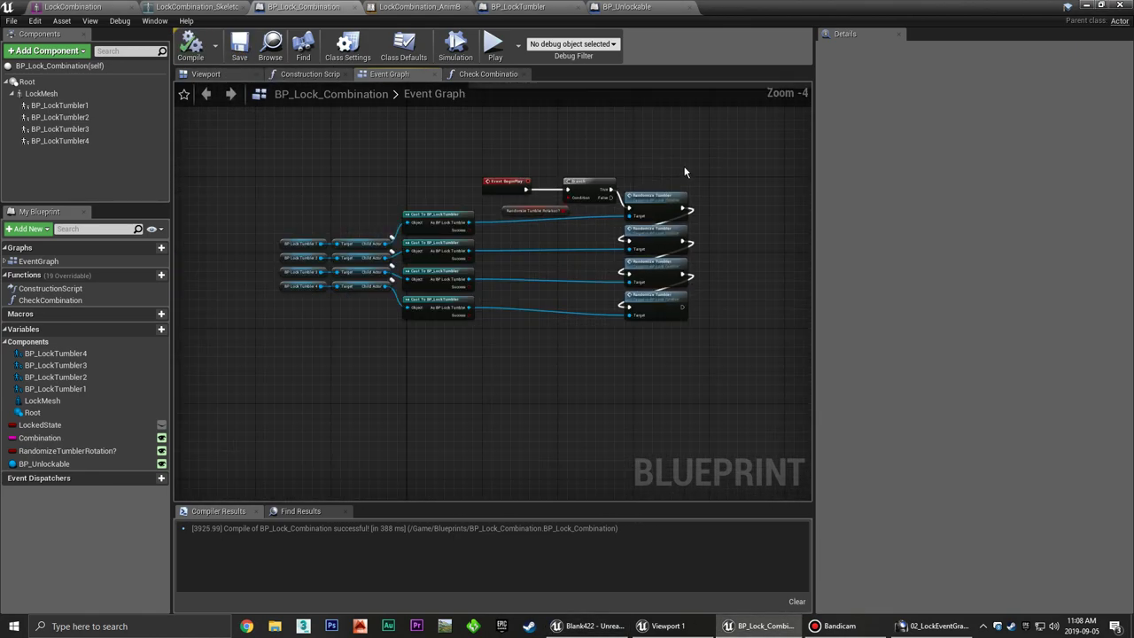
scroll(600, 227, "down", 3)
left_click_drag(643, 210, 357, 342)
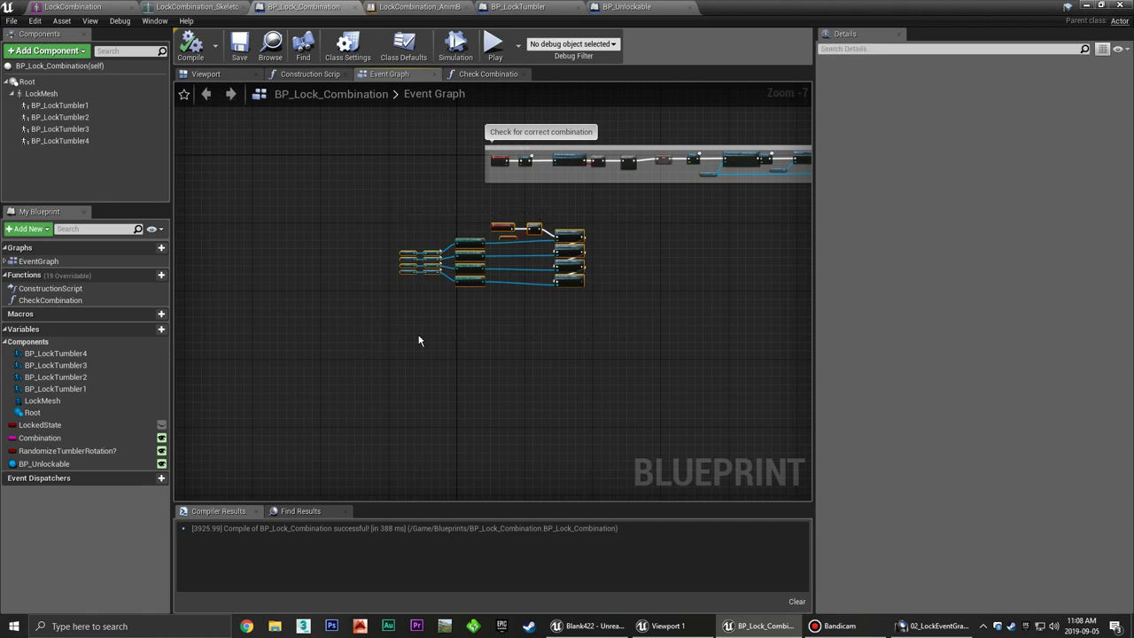
Wrap the BeginPlay logic in a 'Randomize Tumblers?' comment placed below the combination check.
key("c")
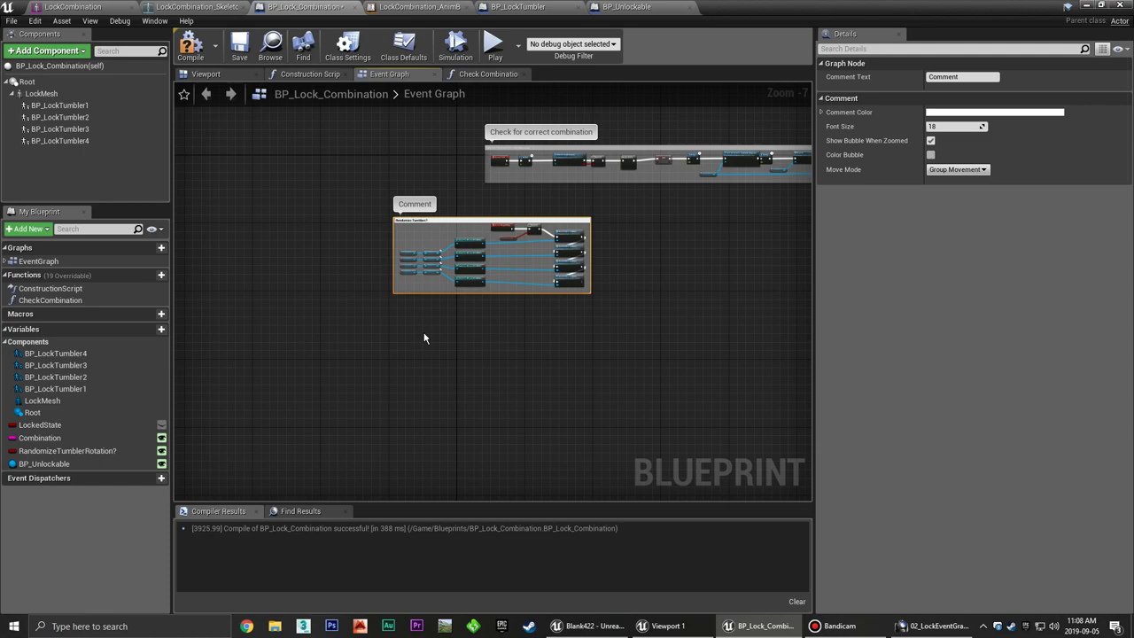
key("Return")
left_click(503, 216)
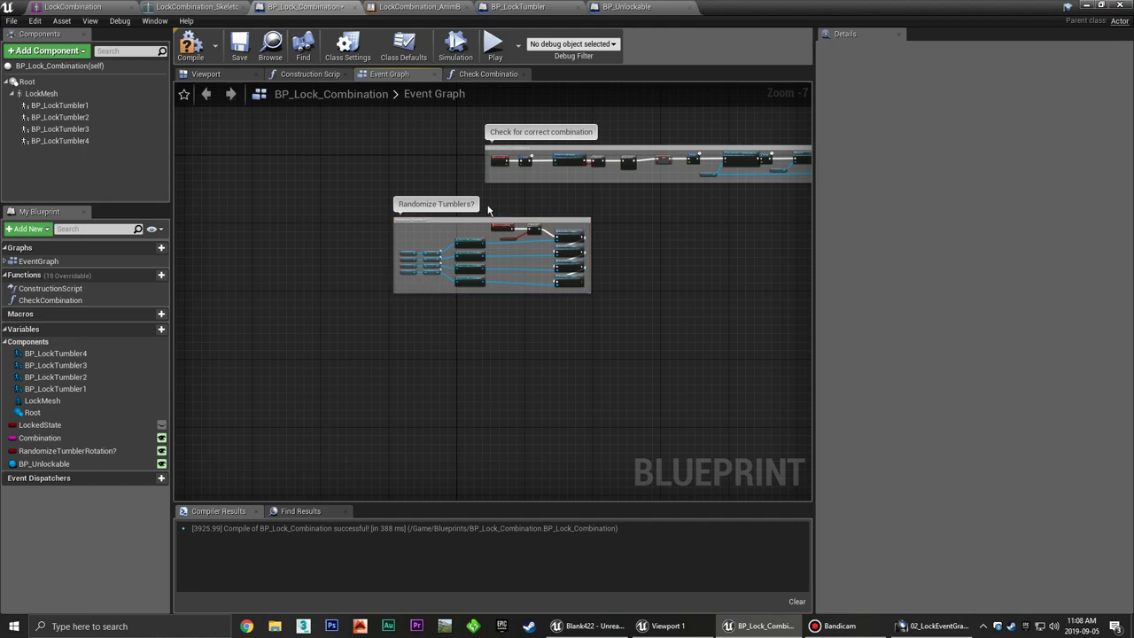
left_click(465, 221)
left_click_drag(465, 221, 556, 227)
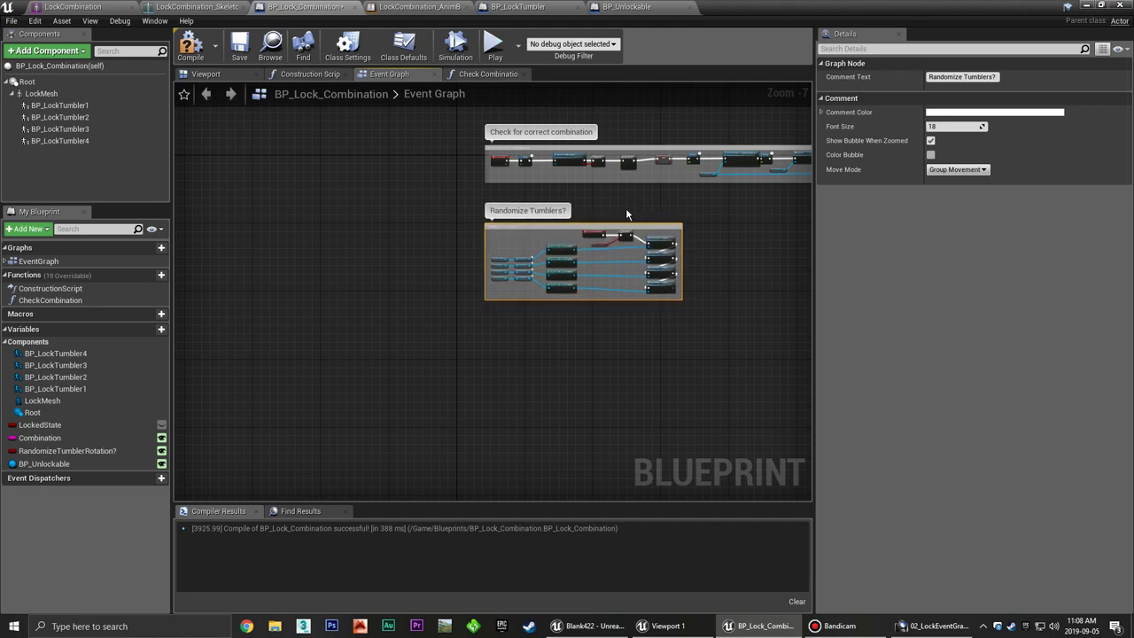
left_click_drag(549, 234, 518, 296)
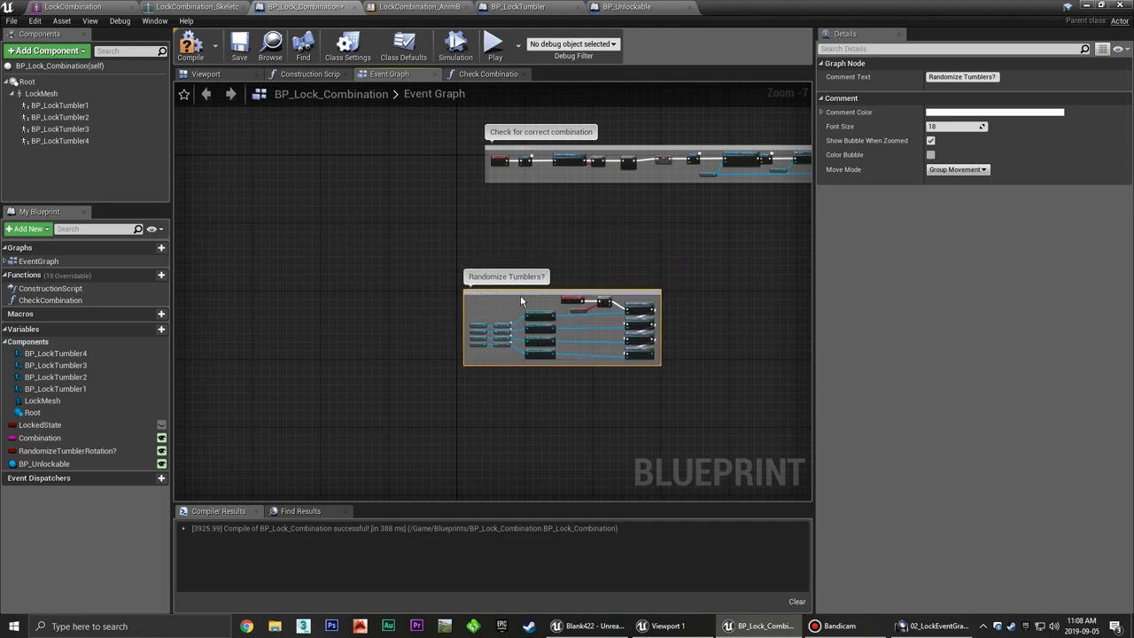
left_click(526, 230)
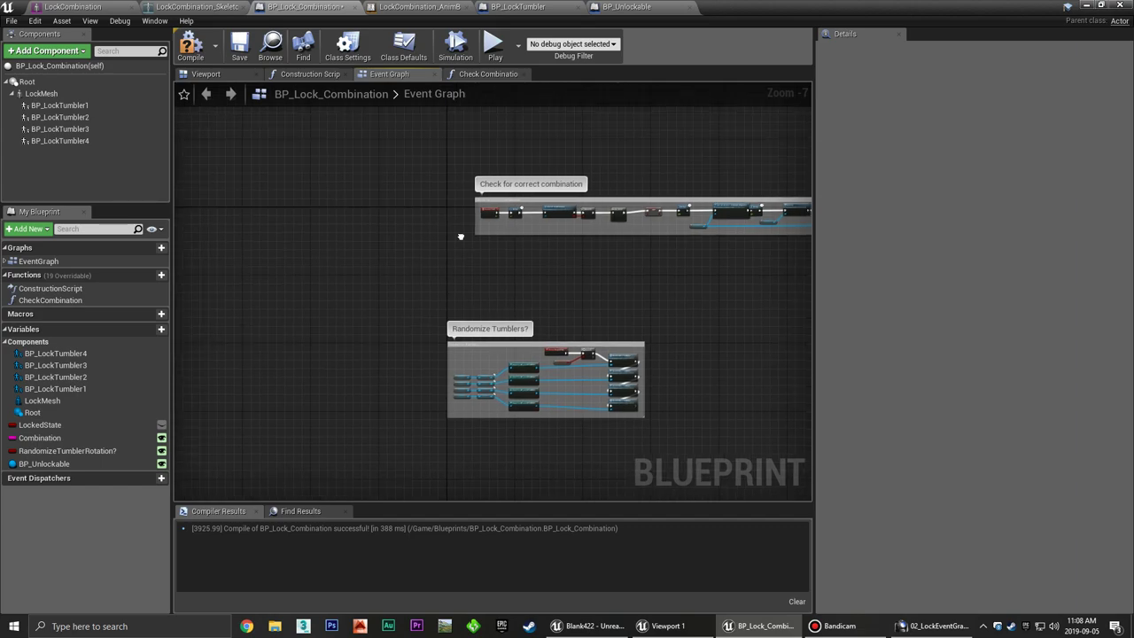
Rearrange the Check for correct combination and Randomize Tumblers? comment boxes.
right_click_drag(498, 158, 483, 240)
mouse_move(482, 239)
left_mouse_down()
mouse_move(535, 207)
mouse_move(461, 207)
left_mouse_up()
left_click(499, 285)
scroll(500, 292, "down", 5)
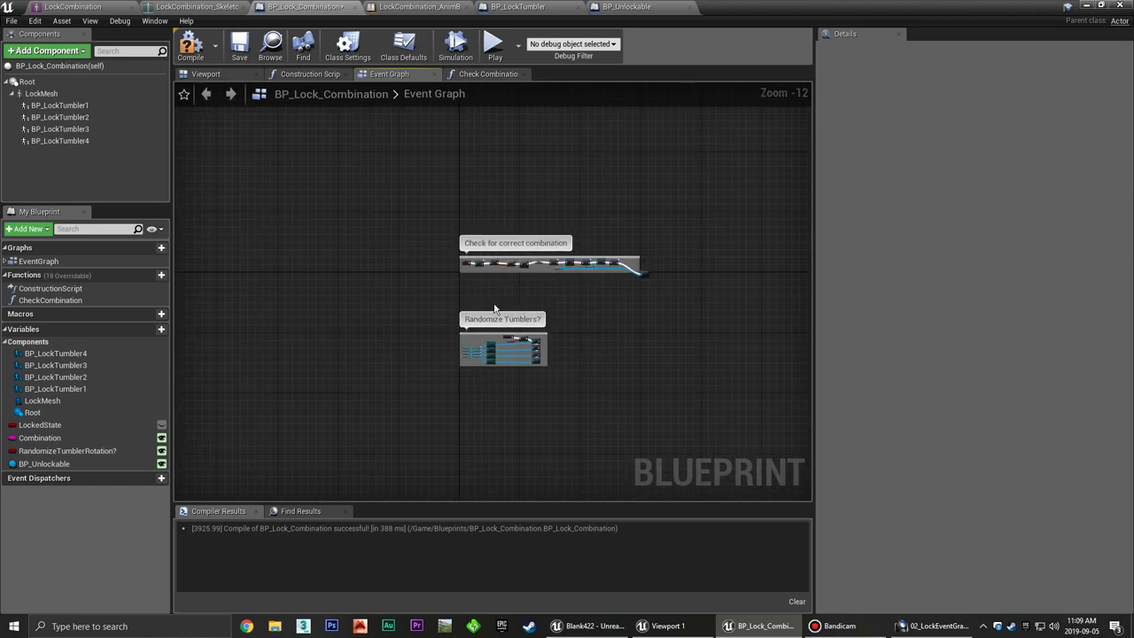
scroll(515, 318, "up", 10)
scroll(511, 324, "down", 4)
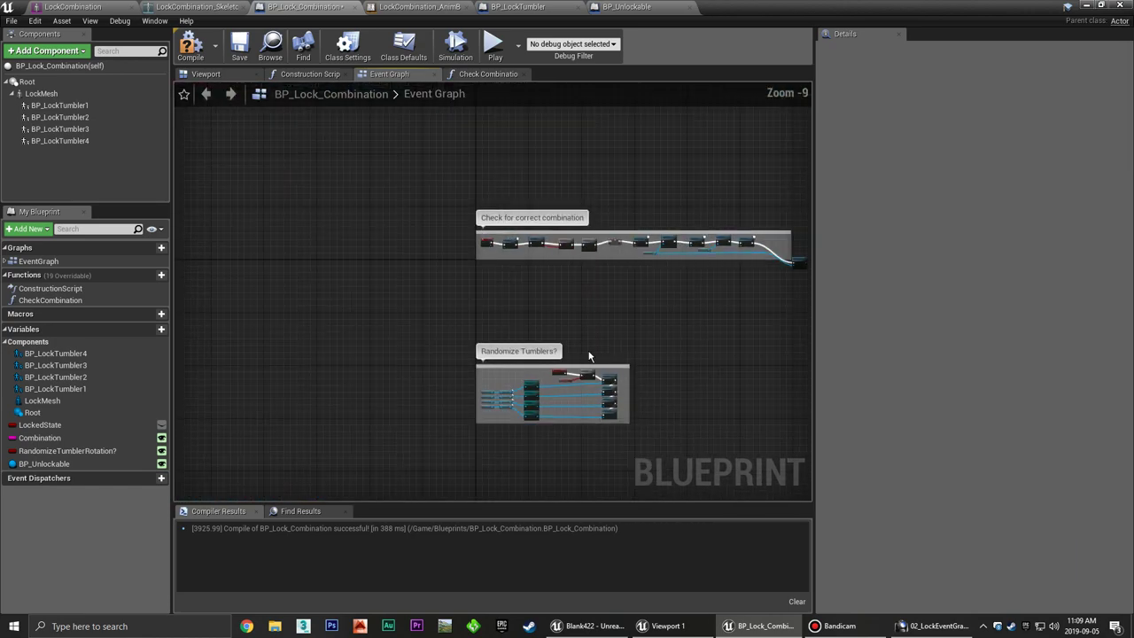
left_click_drag(533, 379, 534, 304)
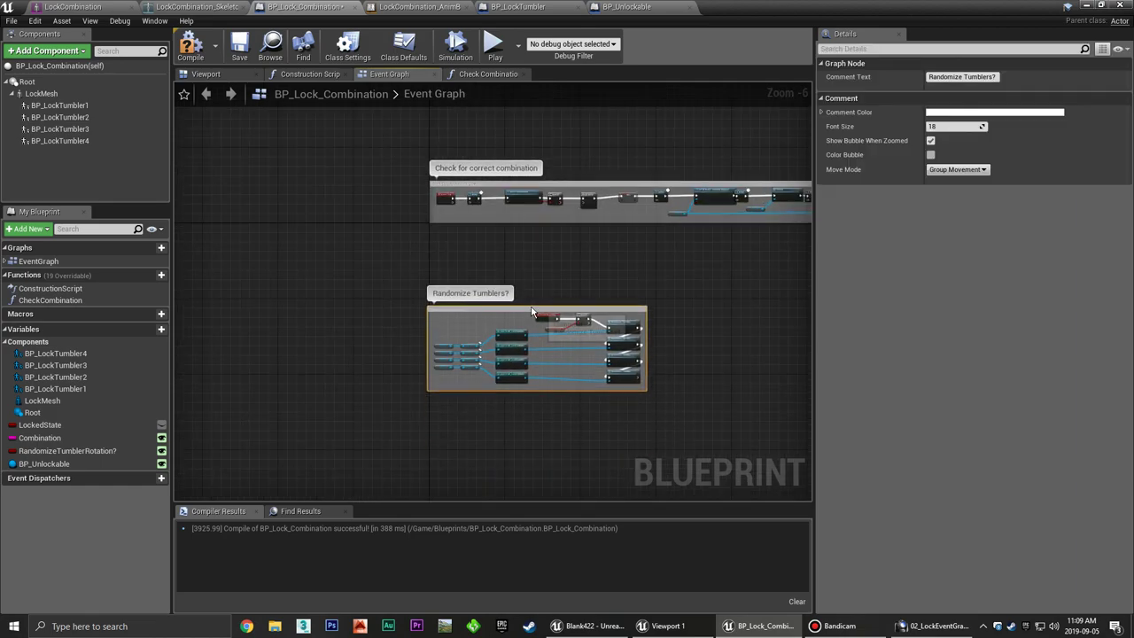
left_click(658, 282)
Move Set All Bodies Simulate Physics beside the Delay node and widen its comment to fit.
scroll(581, 343, "down", 6)
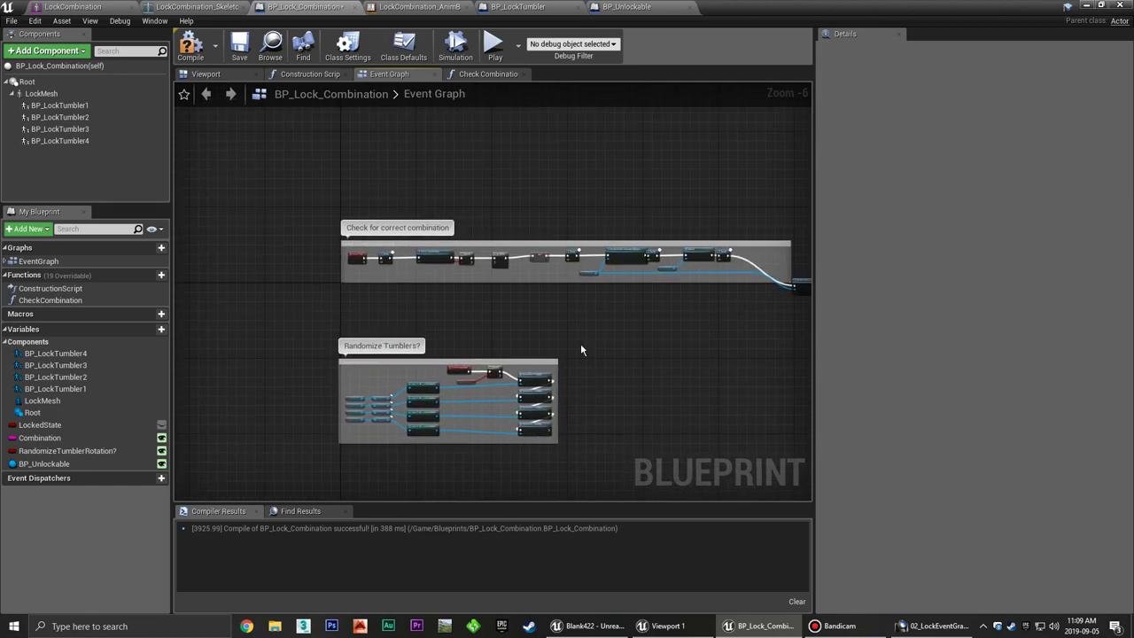
scroll(630, 365, "up", 2)
scroll(536, 331, "up", 4)
scroll(526, 355, "up", 4)
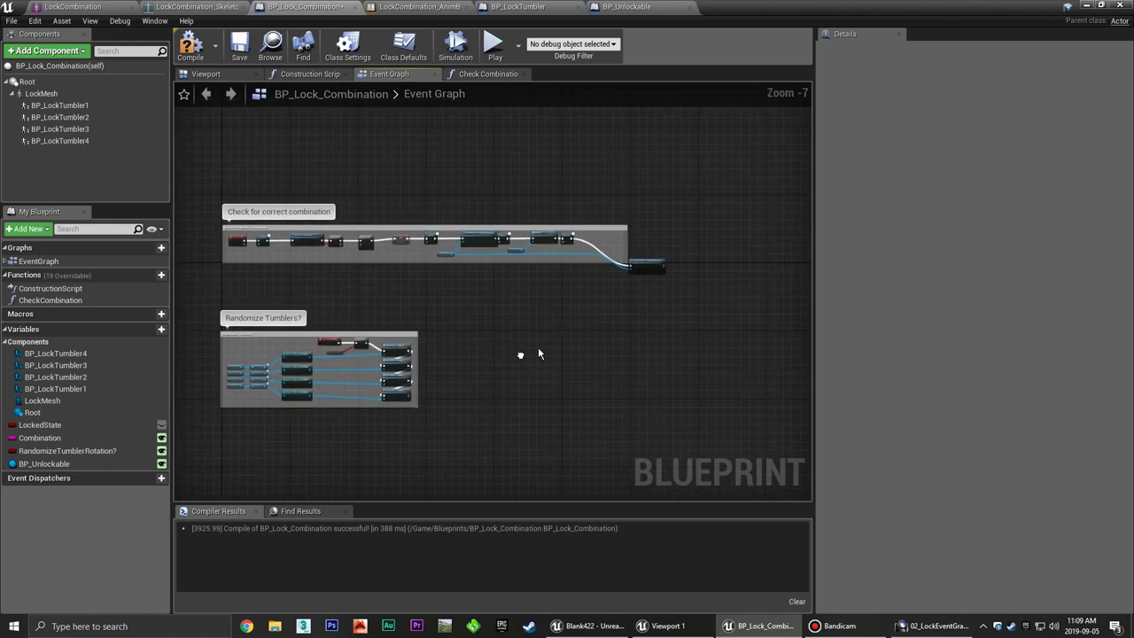
scroll(646, 262, "up", 3)
left_click_drag(665, 329, 512, 206)
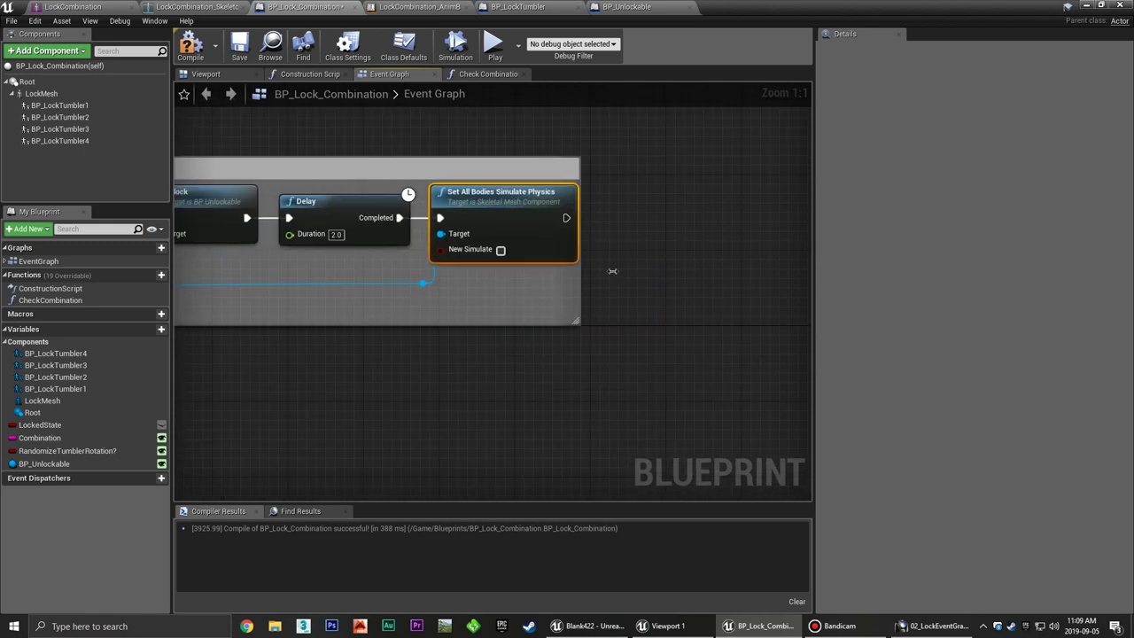
left_click_drag(580, 270, 624, 268)
left_click(693, 276)
Frame both comment groups and recompile BP_Lock_Combination successfully.
scroll(693, 276, "down", 7)
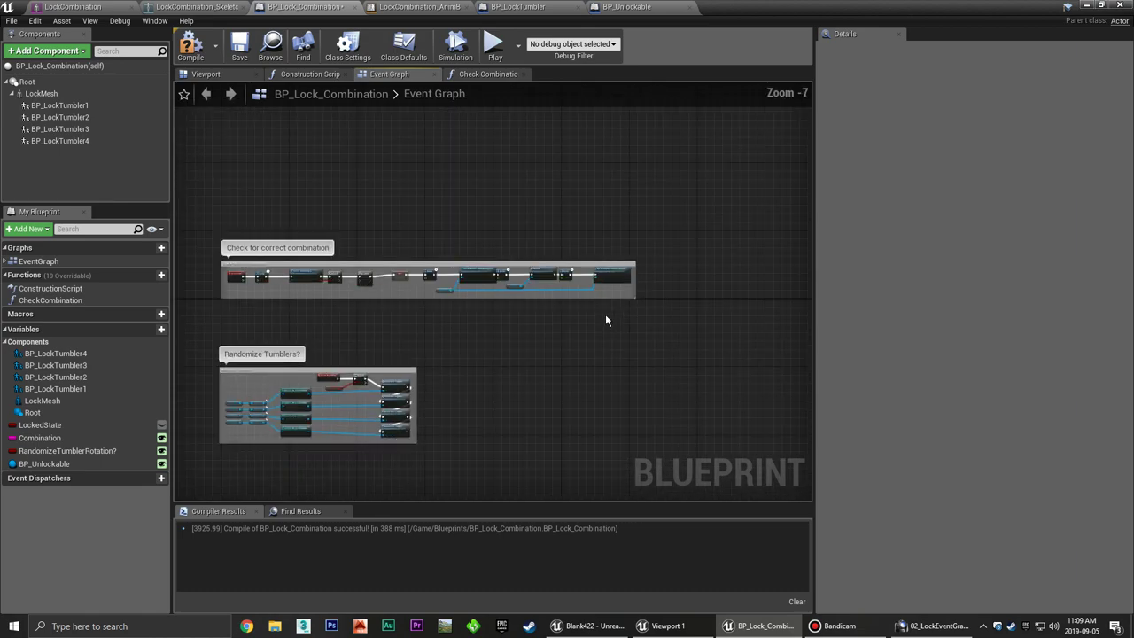
mouse_move(496, 310)
right_mouse_down()
mouse_move(584, 253)
mouse_move(536, 263)
right_mouse_up()
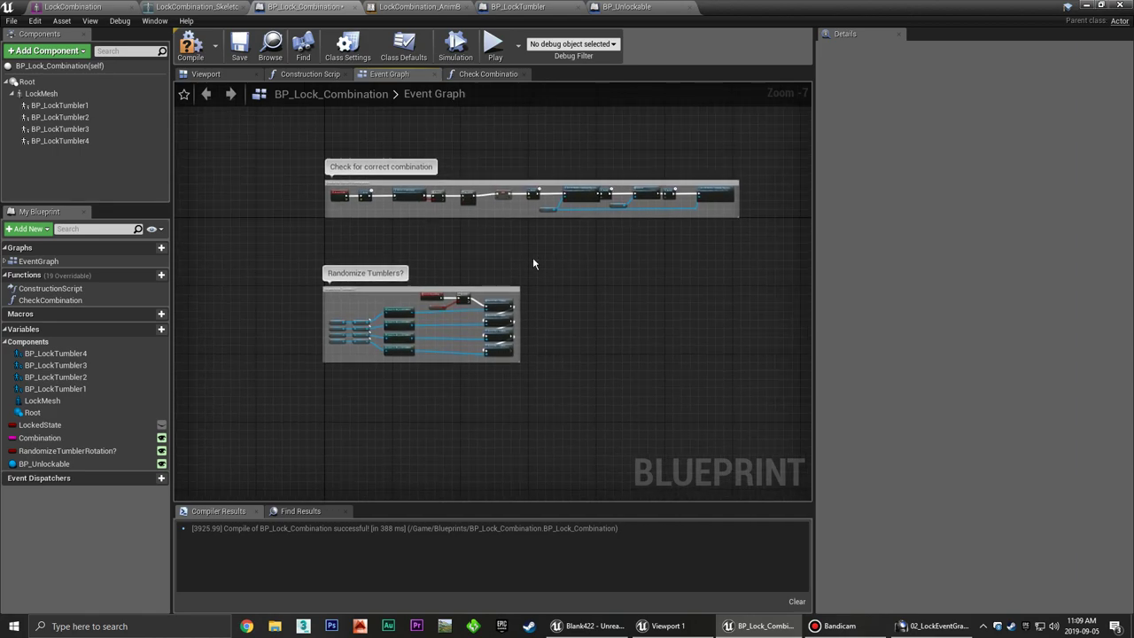
left_click(191, 45)
left_click(1087, 7)
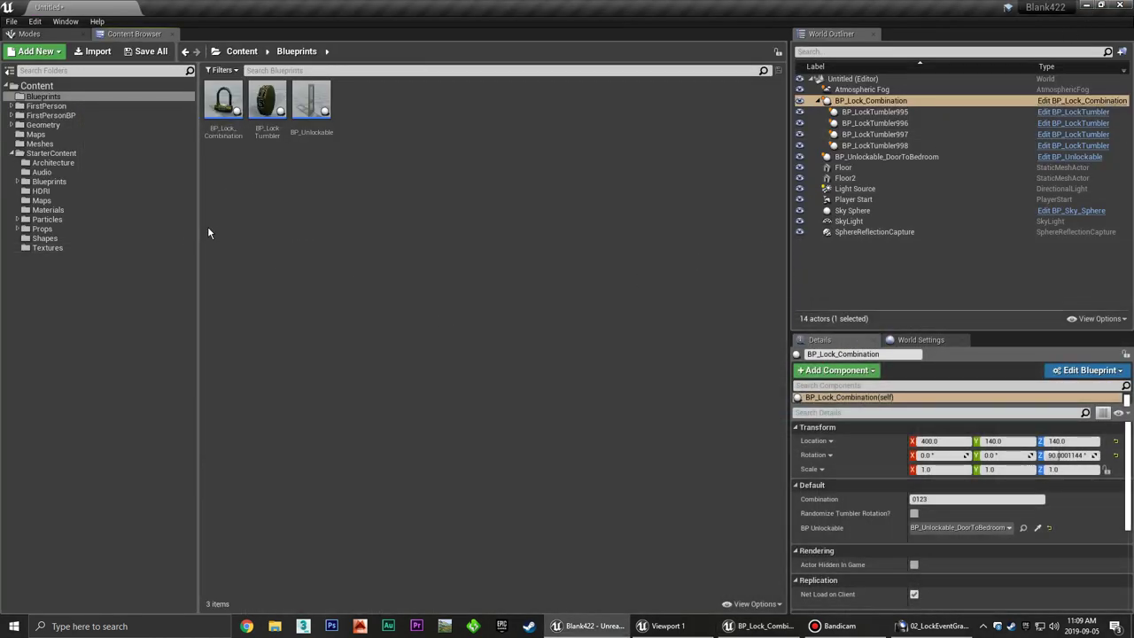
Browse to FirstPersonBP > Blueprints in the Content Browser and open FirstPersonCharacter.
left_click(67, 116)
left_click(212, 103)
double_click(212, 103)
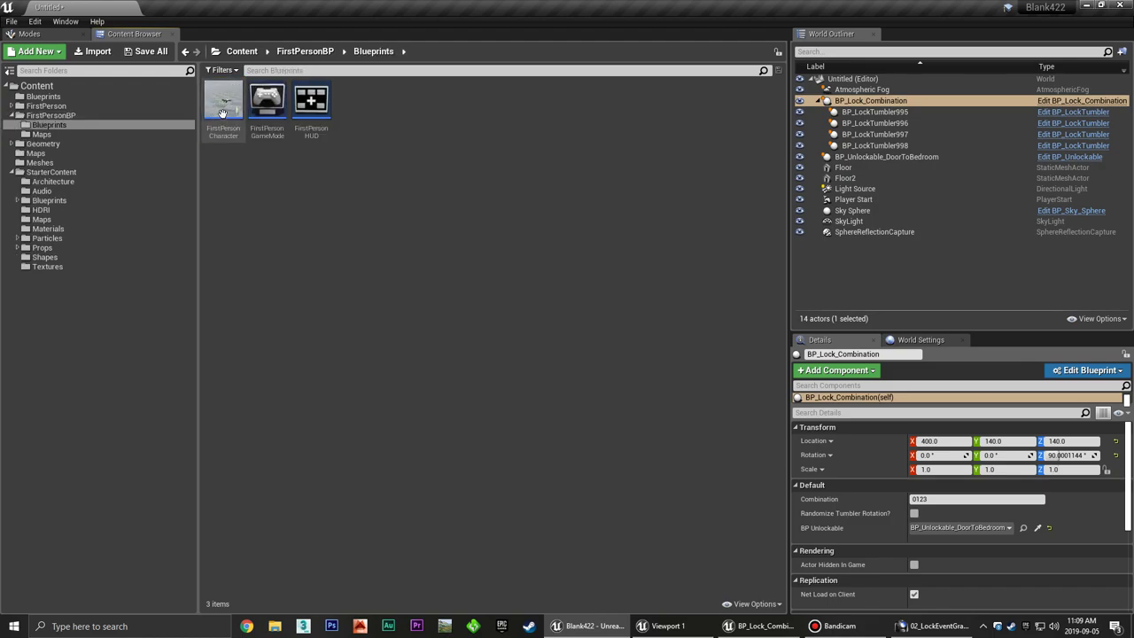
double_click(222, 113)
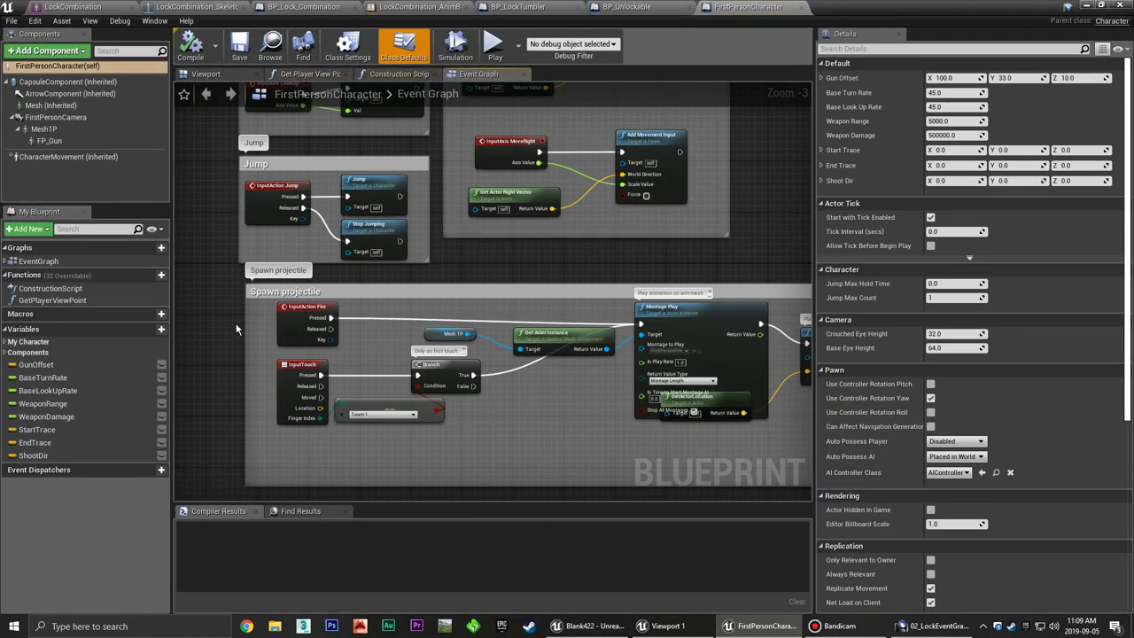
Inspect the Spawn projectile graph and the InputAction Fire node's details, then minimize the editor.
right_click_drag(277, 380, 379, 337)
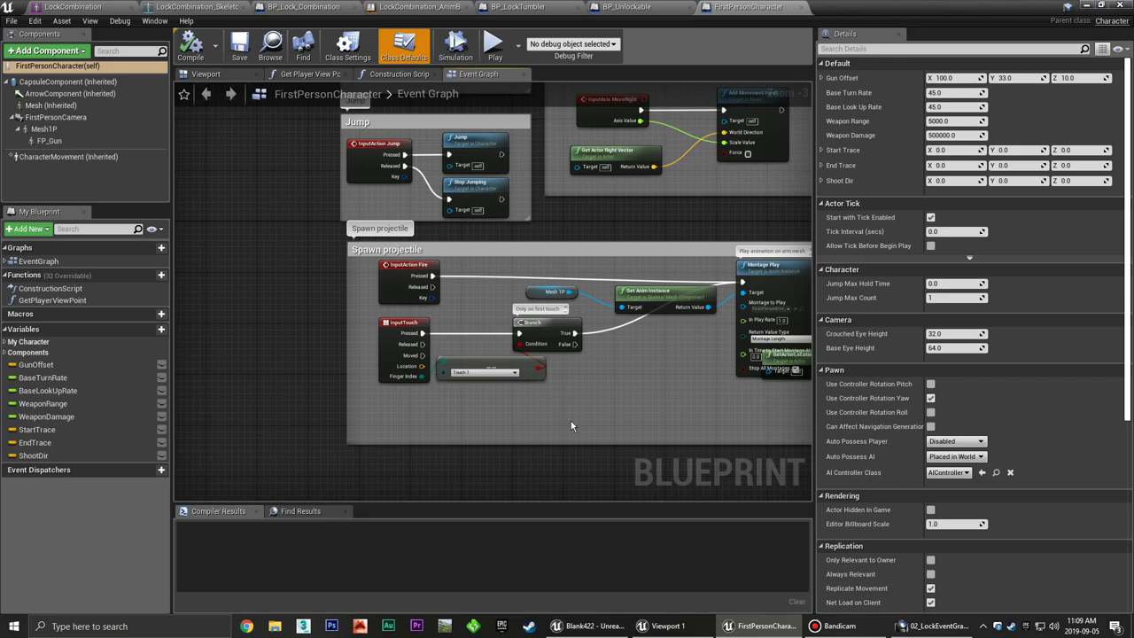
right_click_drag(562, 423, 464, 409)
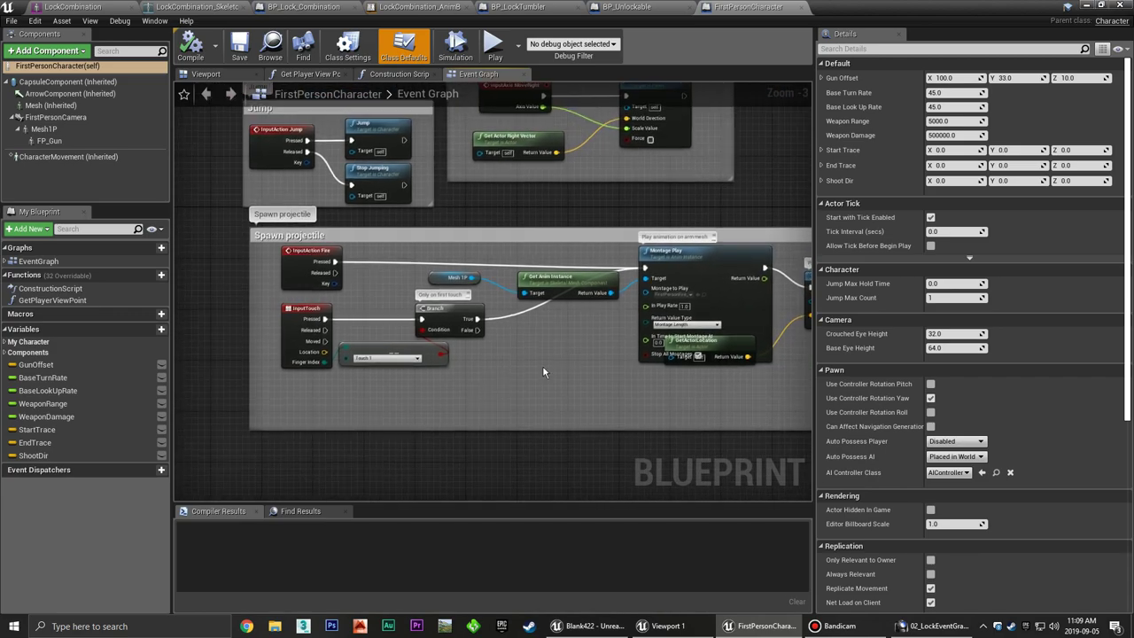
right_click_drag(543, 372, 590, 361)
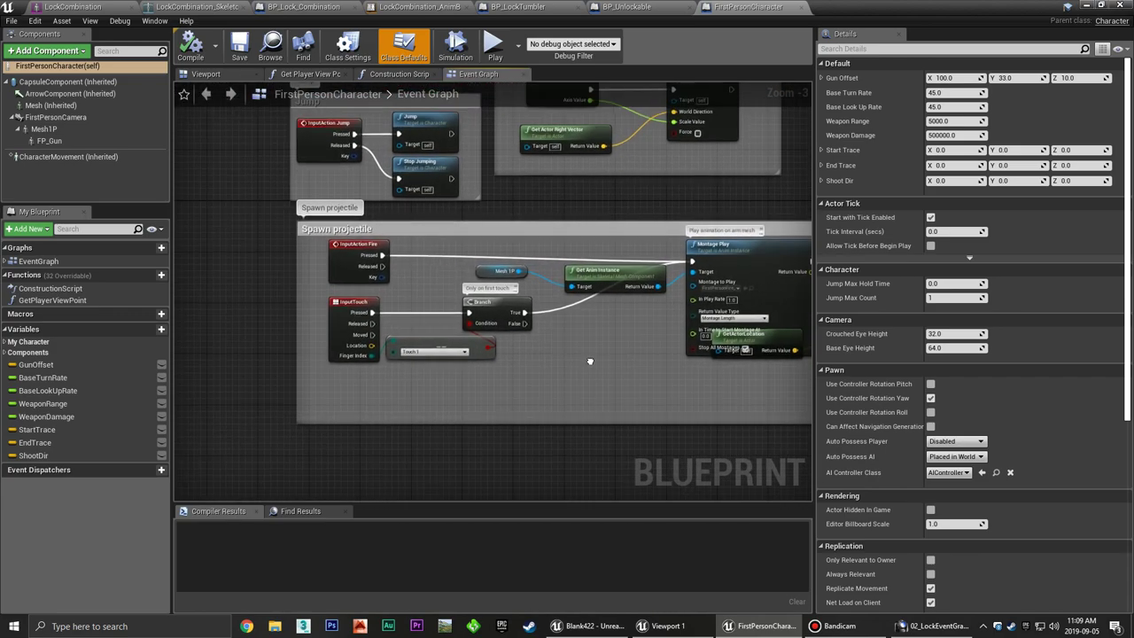
left_click(363, 251)
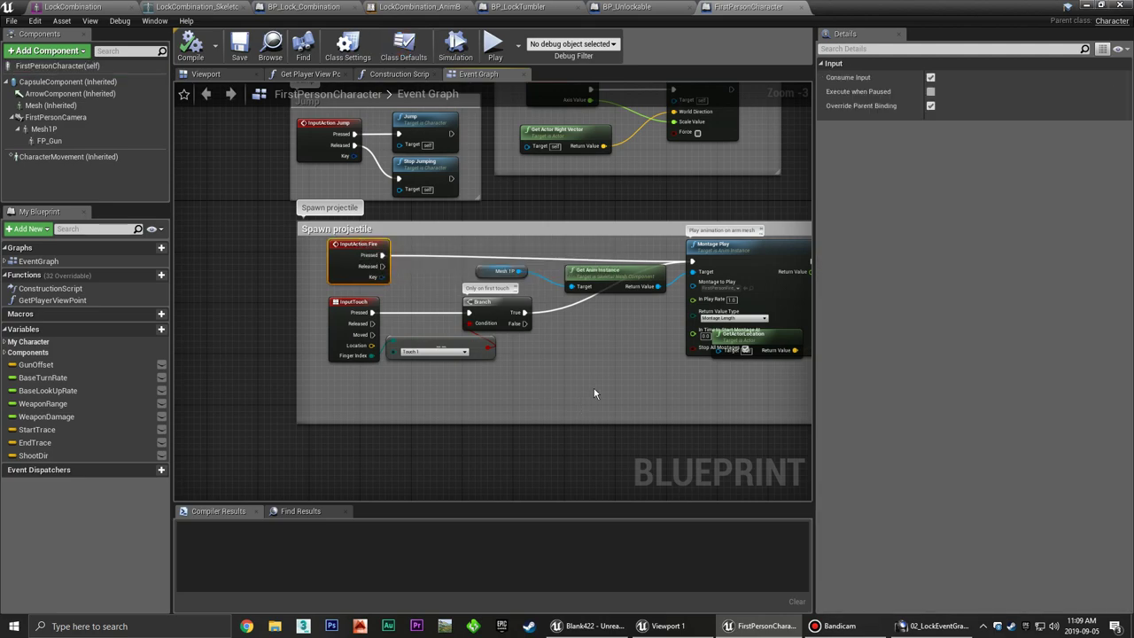
left_click(627, 370)
mouse_move(628, 370)
right_mouse_down()
mouse_move(409, 366)
mouse_move(293, 382)
mouse_move(716, 382)
mouse_move(566, 370)
mouse_move(555, 391)
right_mouse_up()
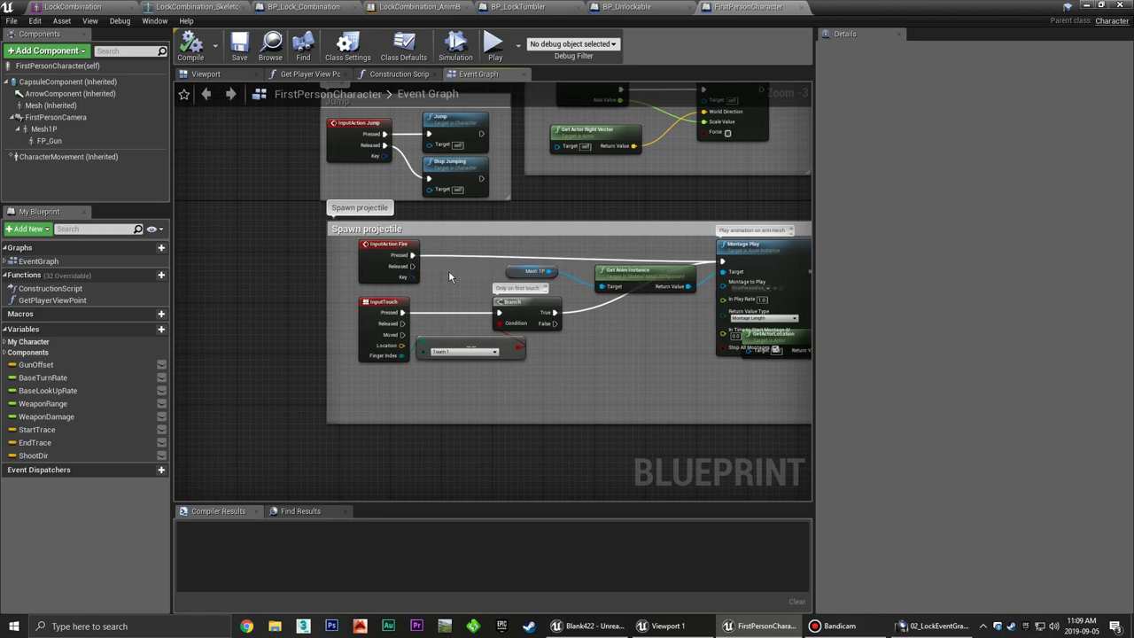
left_click(391, 249)
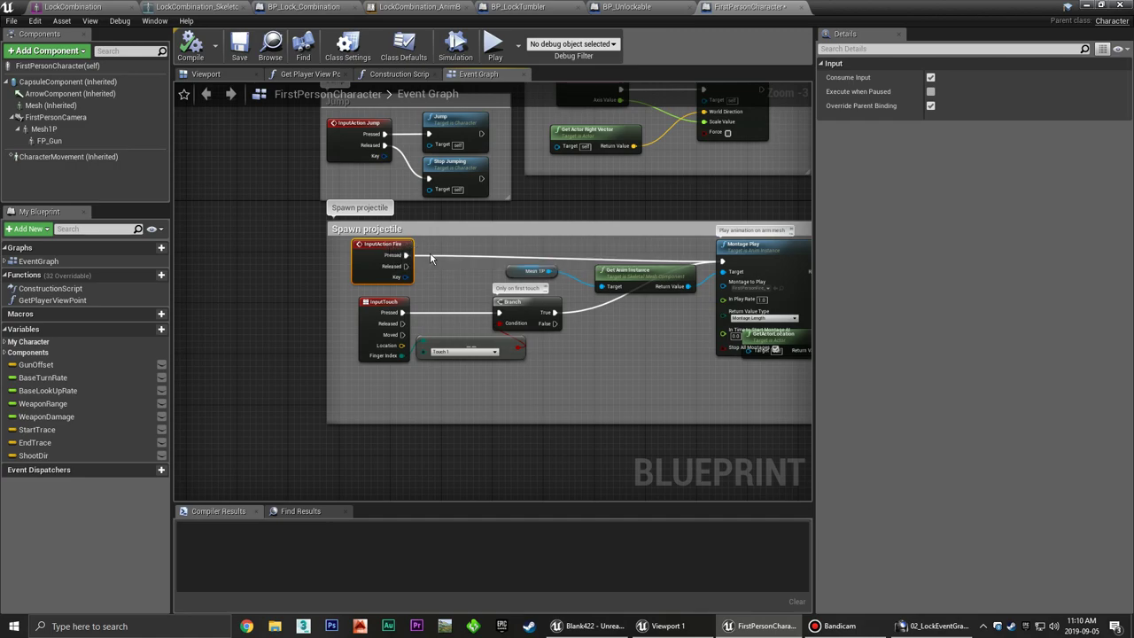
right_click_drag(431, 257, 467, 257)
left_click(1087, 7)
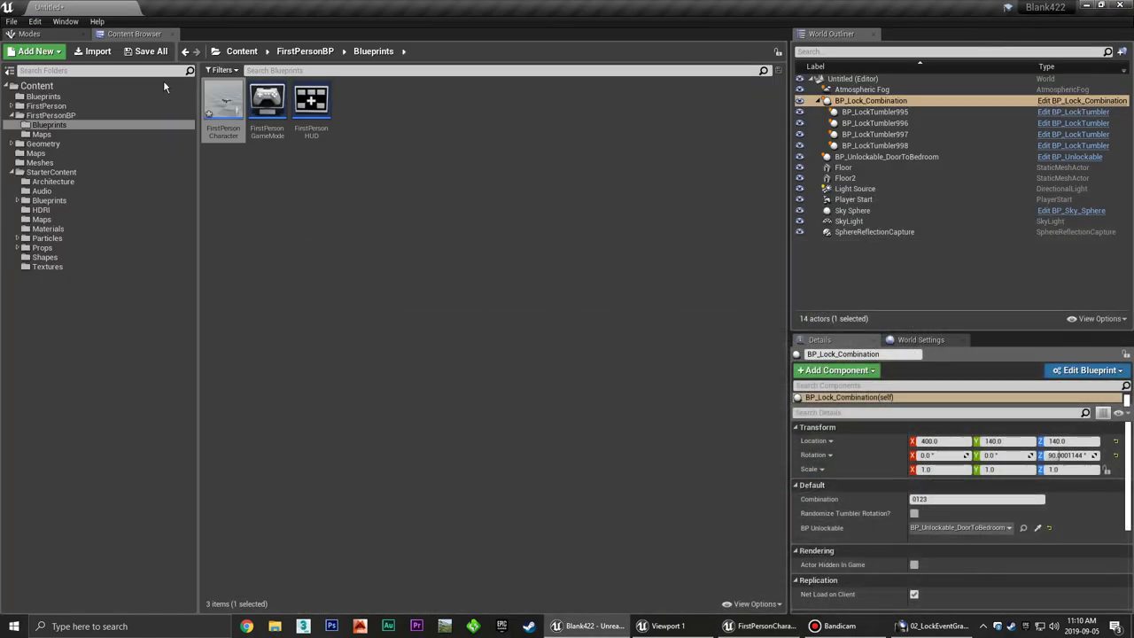
Create a new action mapping named AlternateFire in Project Settings > Input.
left_click(34, 22)
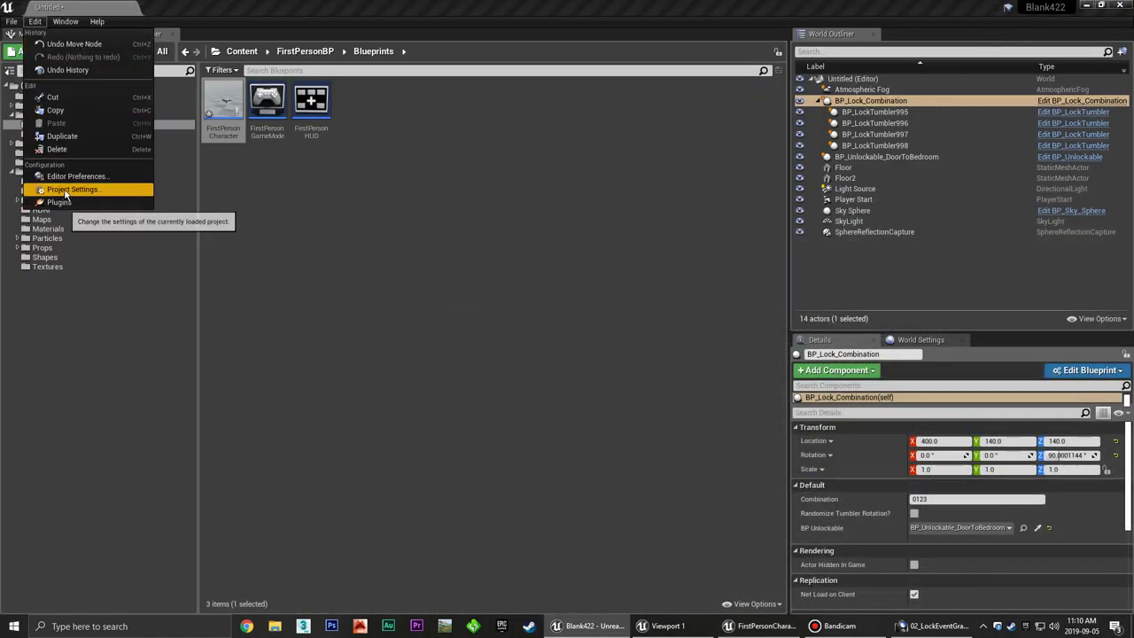
left_click(66, 186)
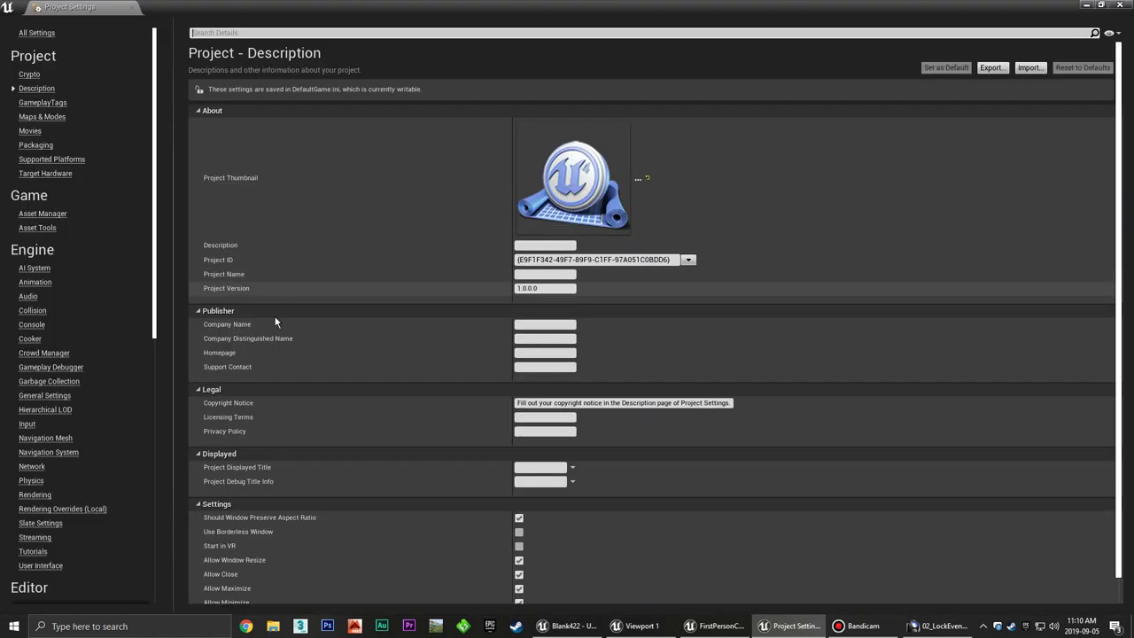
left_click(29, 426)
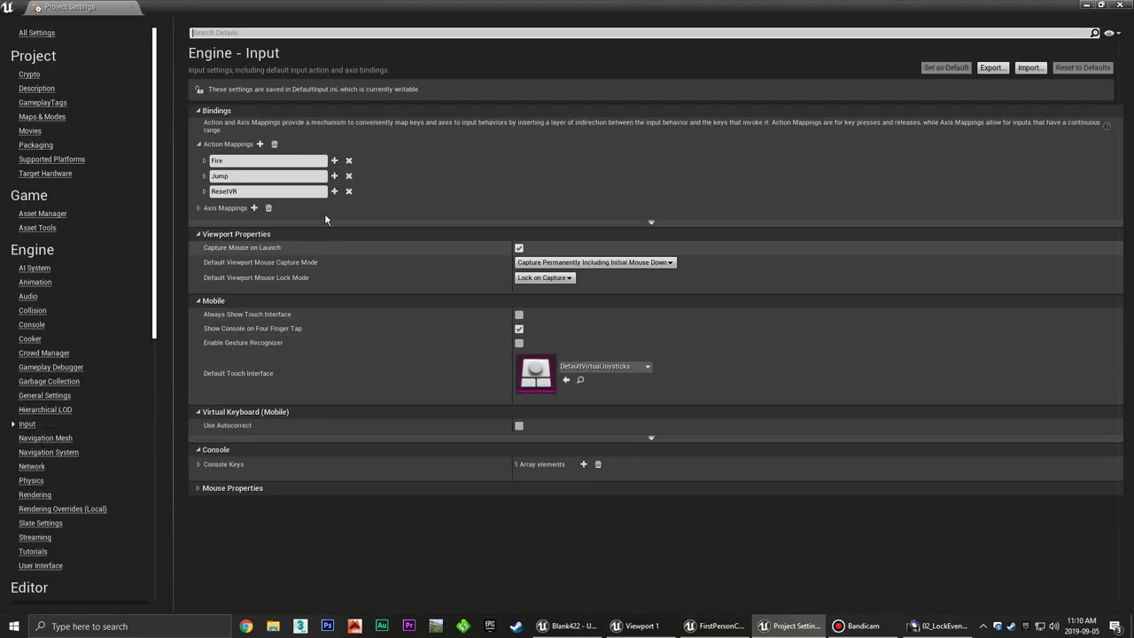
left_click(259, 144)
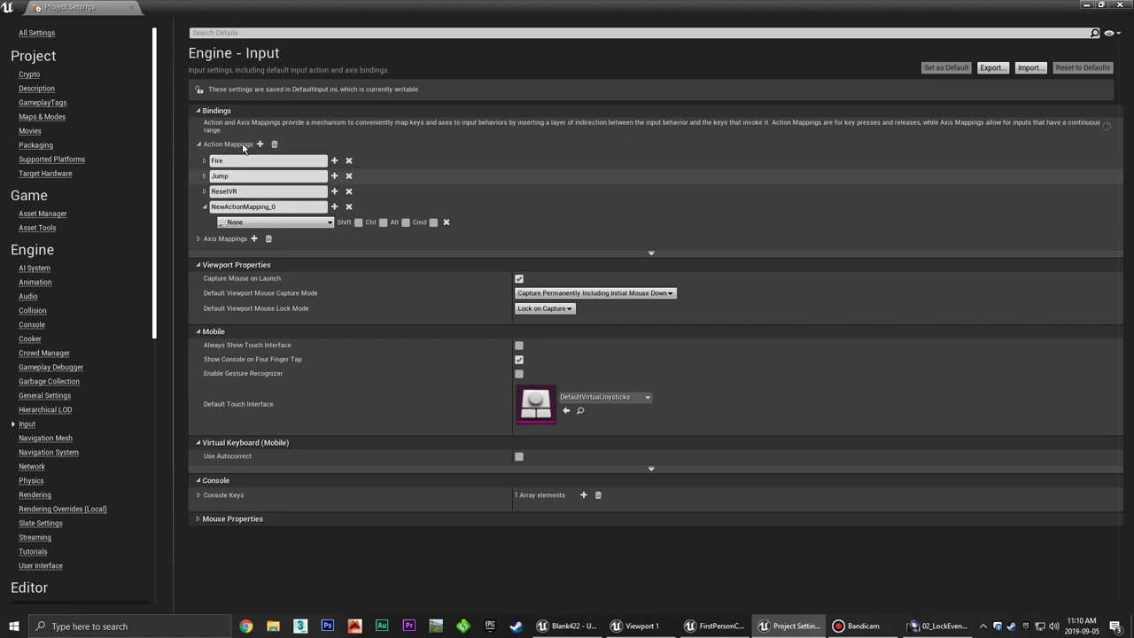
left_click(266, 207)
type("Alternat")
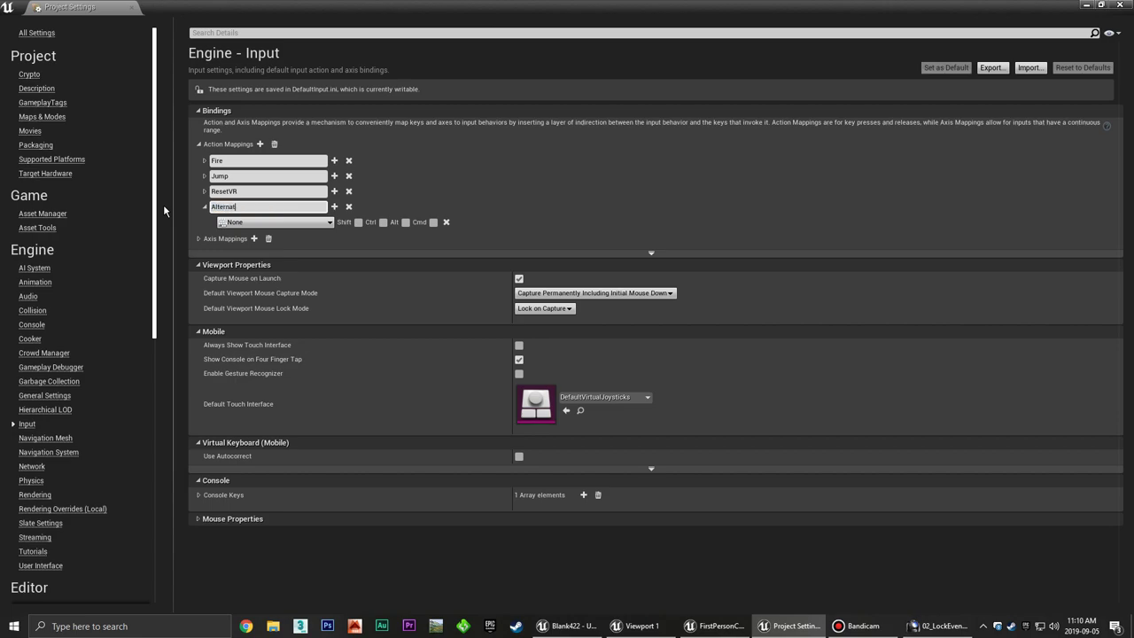
type("eFire")
key("Return")
Bind Right Mouse Button as AlternateFire's first key.
left_click(297, 222)
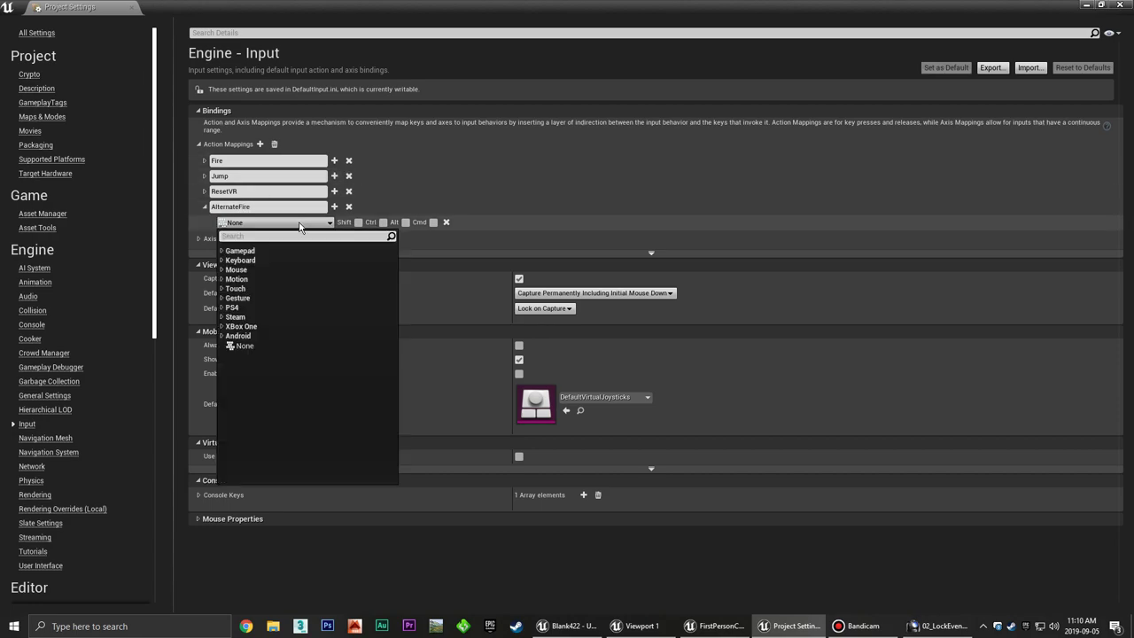
type("right mouy")
key("BackSpace")
key("BackSpace")
key("BackSpace")
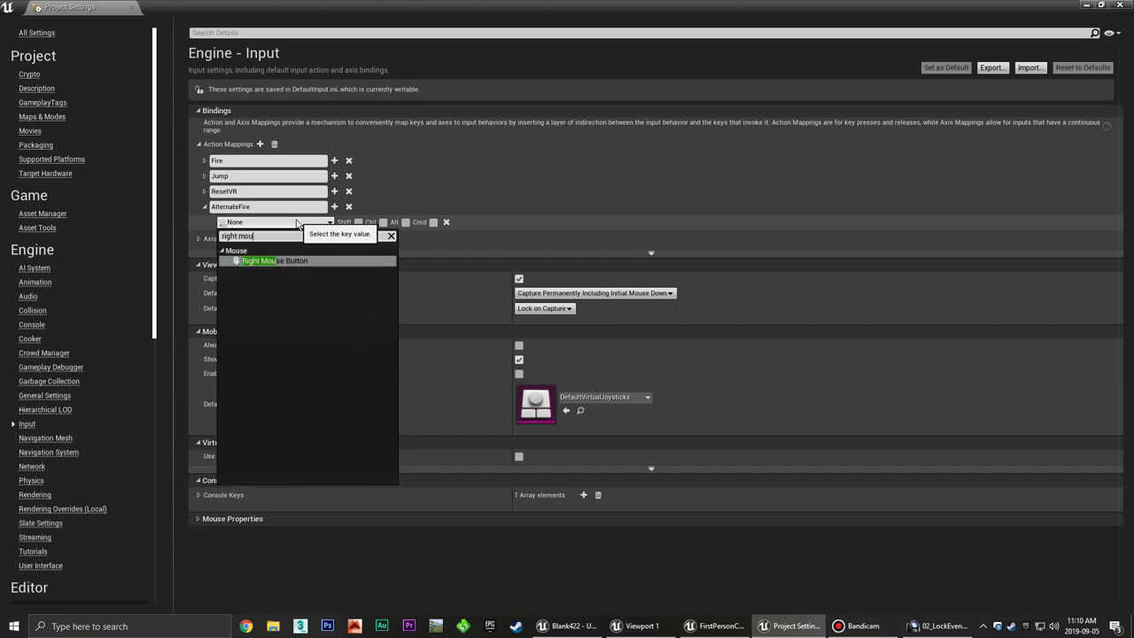
left_click(297, 258)
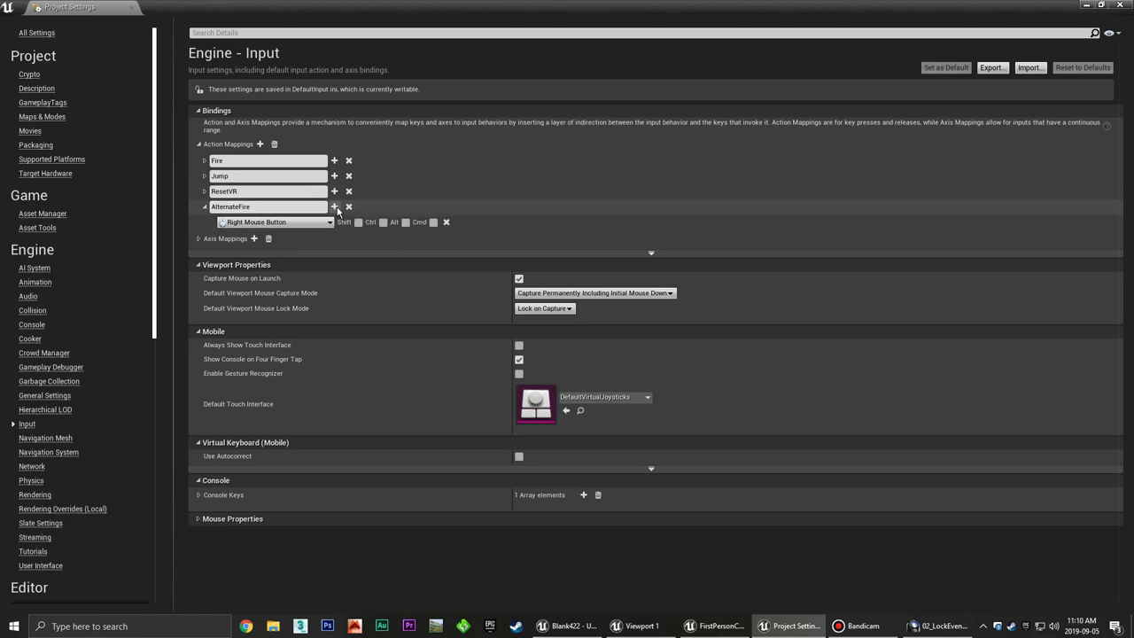
Add Gamepad Left Trigger as AlternateFire's second key and close Project Settings.
left_click(334, 206)
left_click(300, 239)
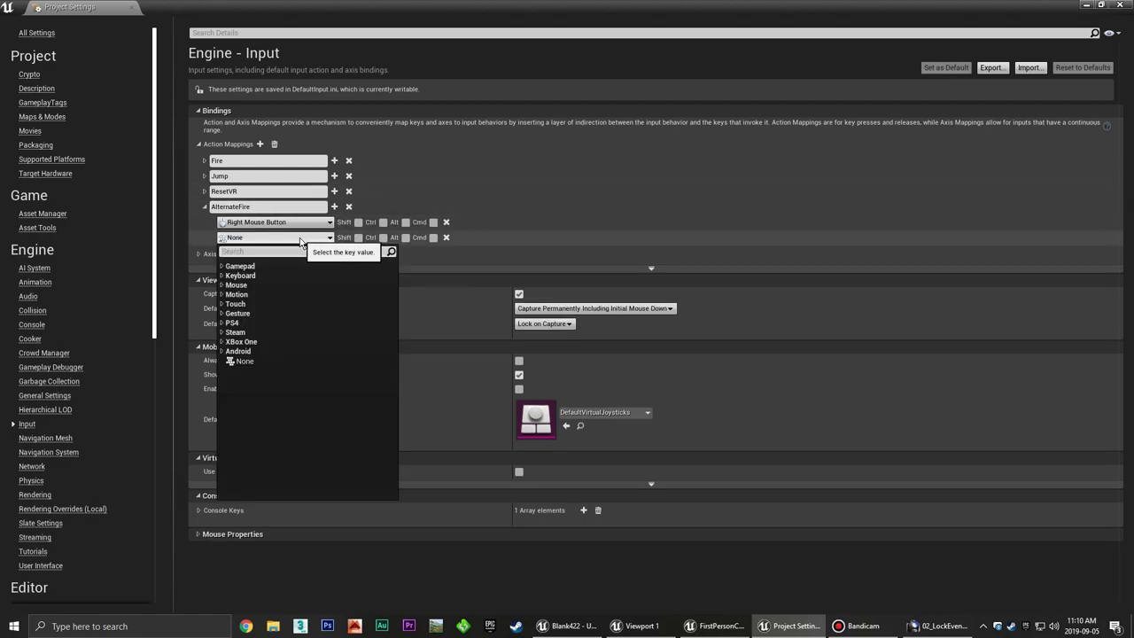
left_click(205, 161)
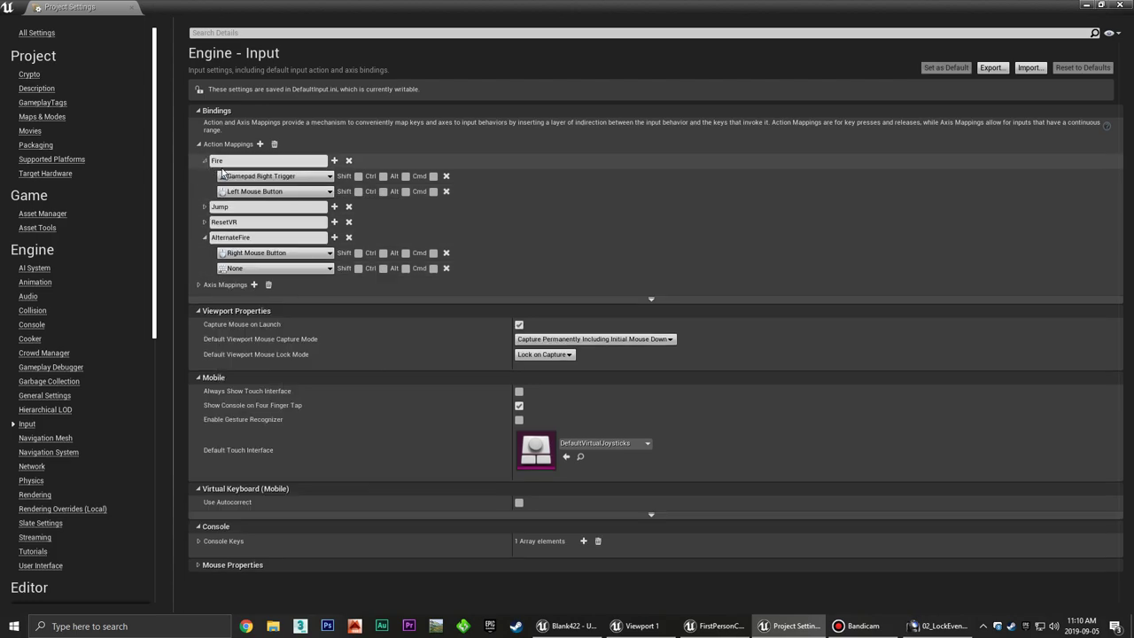
left_click(205, 162)
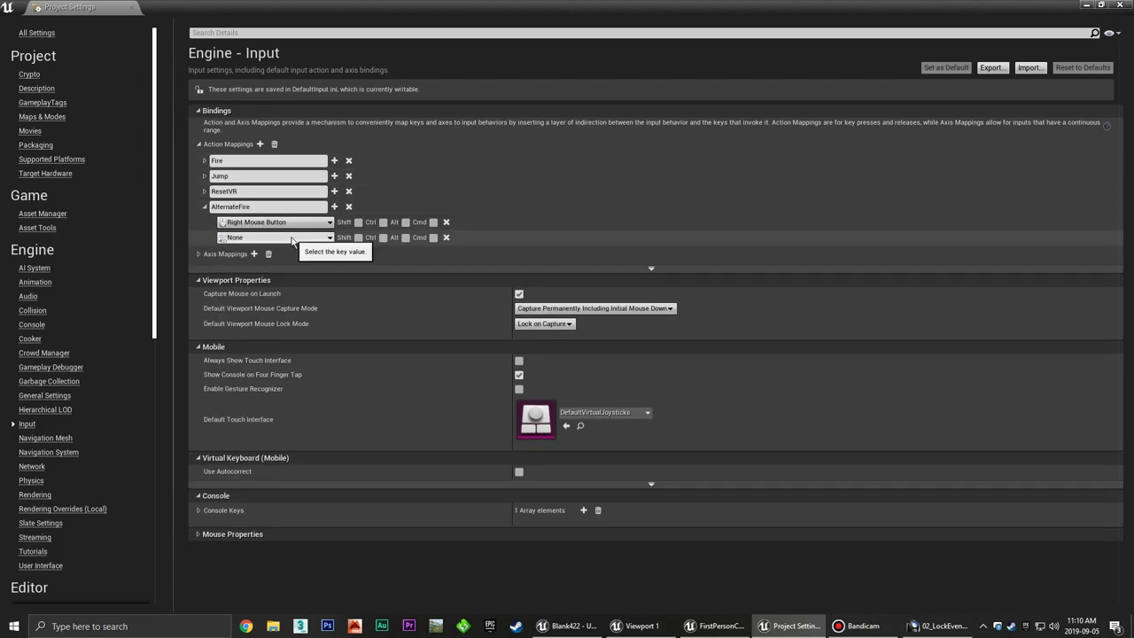
left_click(289, 239)
type("left trigg")
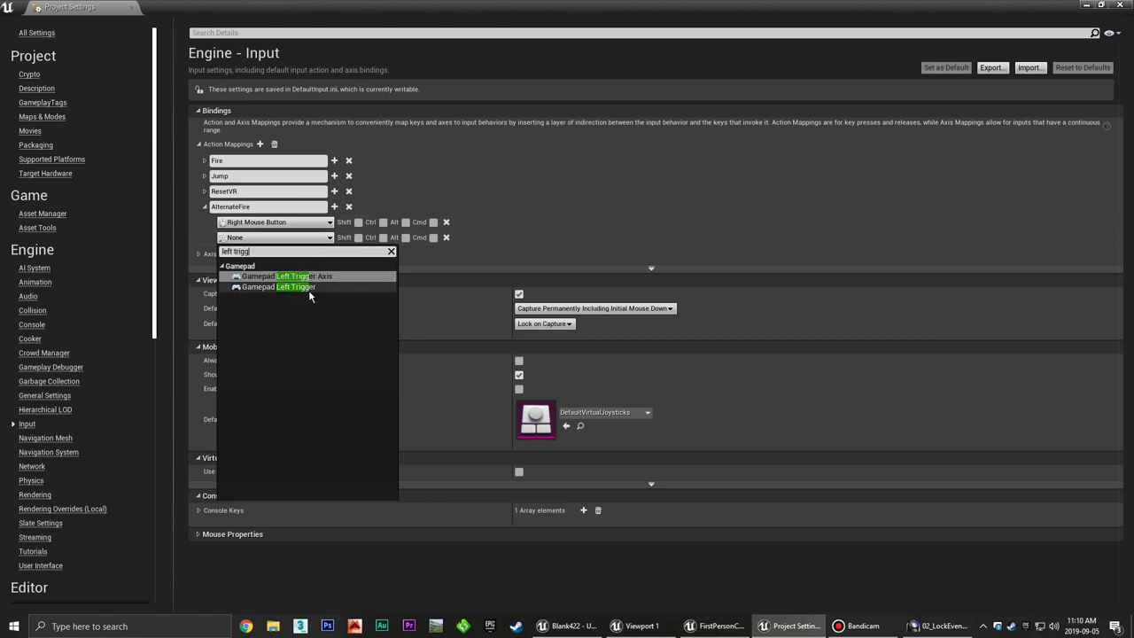
left_click(281, 287)
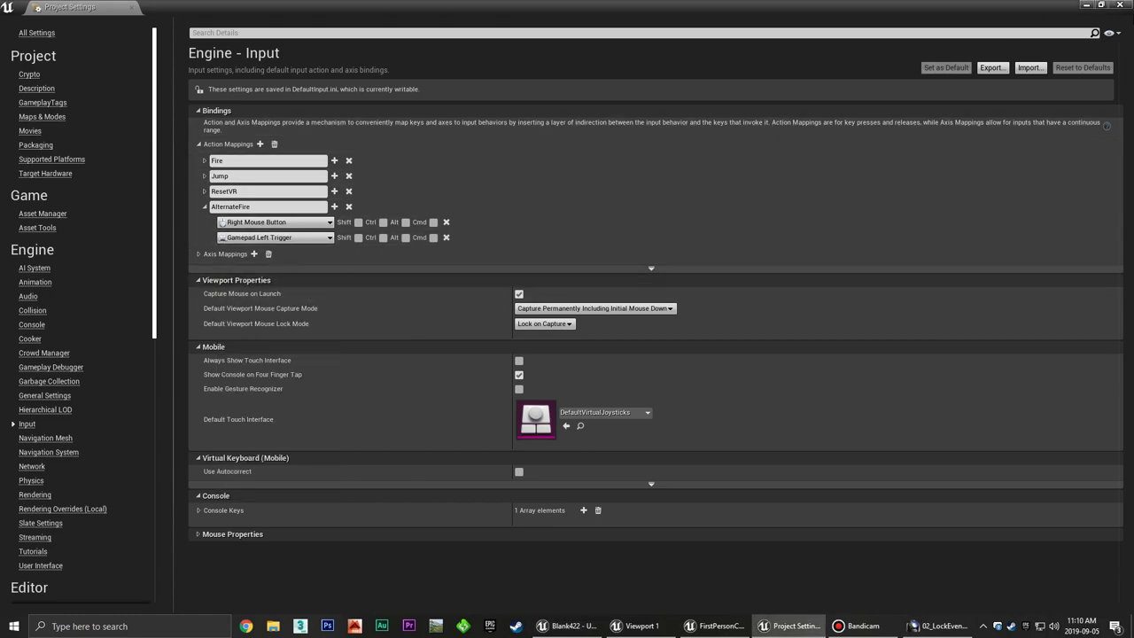
left_click(1120, 6)
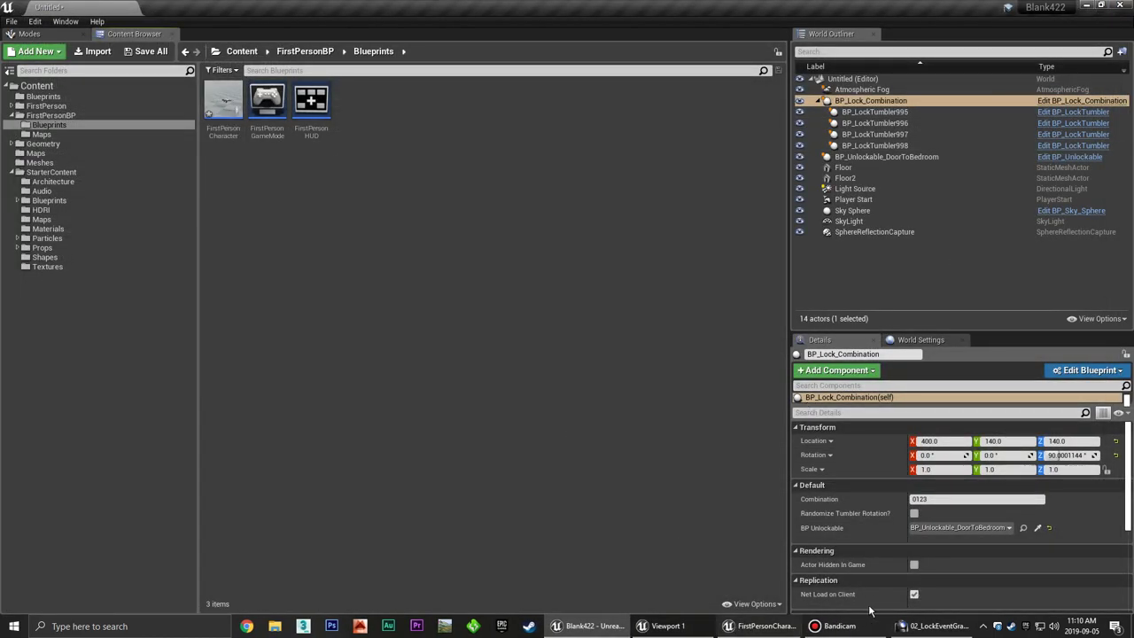
Add a FireGun custom event and wire it to drive the Montage Play node.
left_click(760, 625)
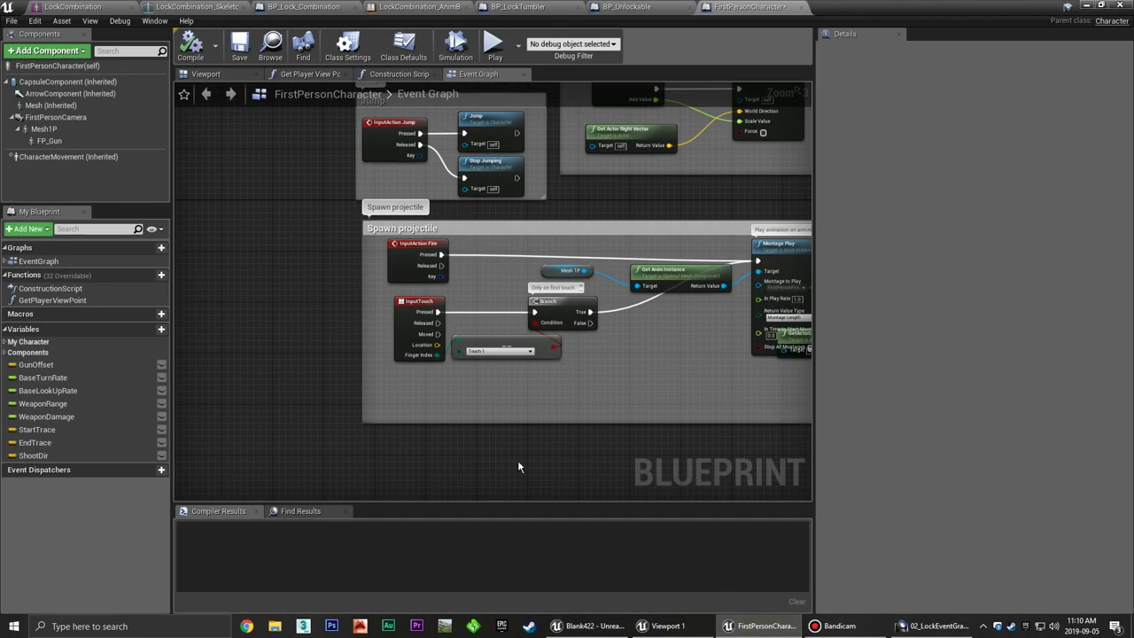
scroll(413, 333, "up", 2)
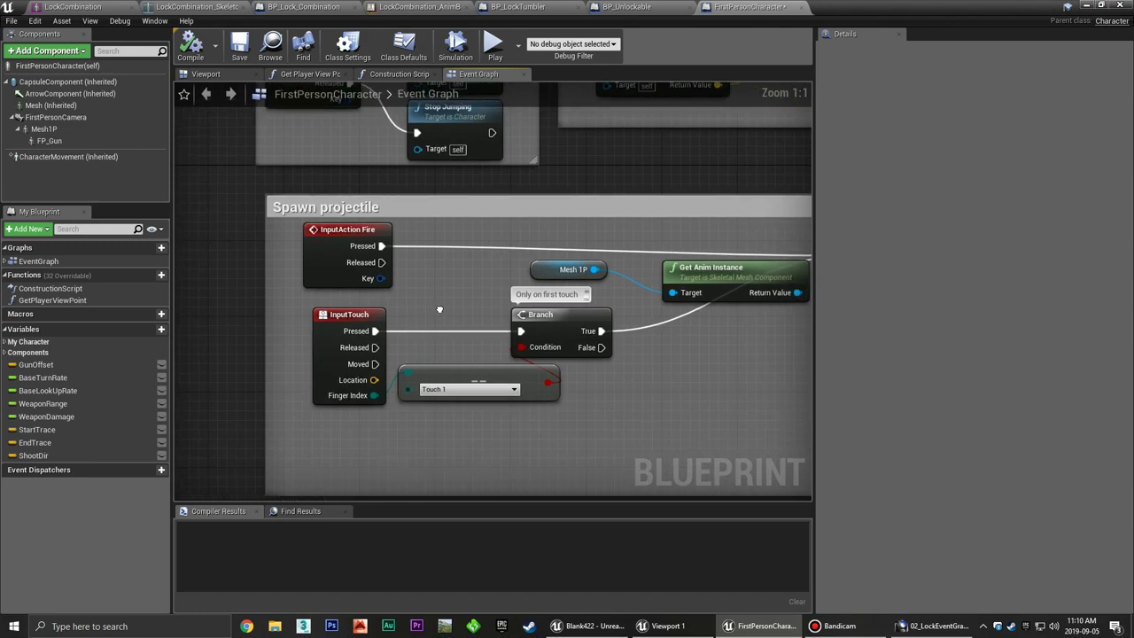
scroll(414, 333, "down", 1)
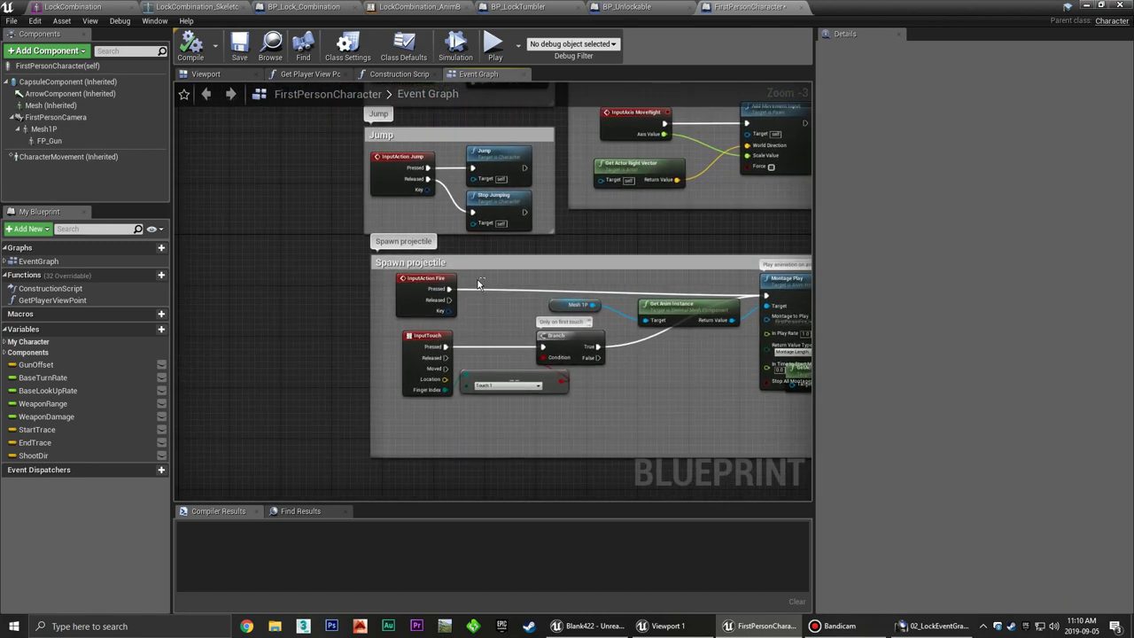
scroll(474, 288, "up", 1)
scroll(452, 314, "down", 1)
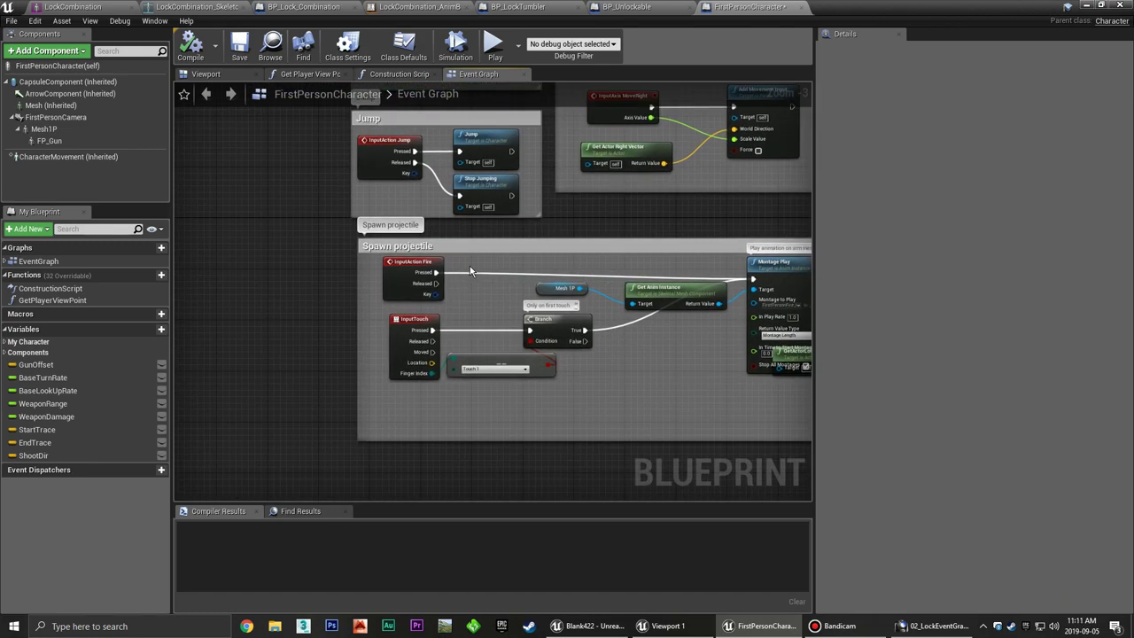
right_click(469, 271)
type("custom")
left_click(542, 346)
type("FireGun")
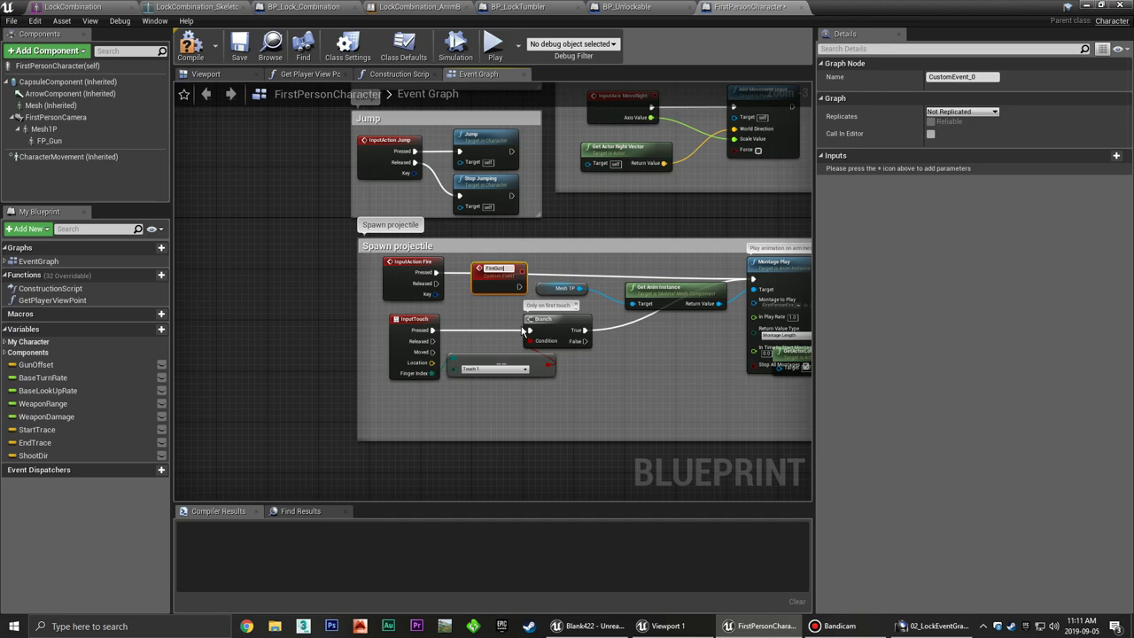
mouse_move(499, 278)
left_mouse_down()
mouse_move(474, 272)
mouse_move(490, 314)
mouse_move(494, 278)
left_mouse_up()
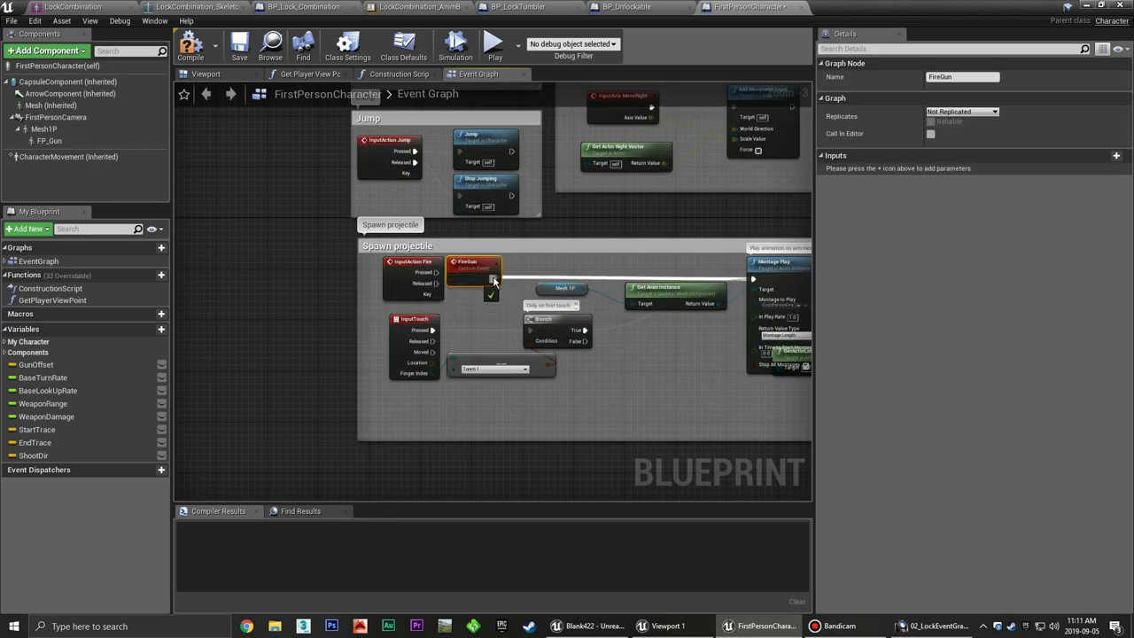
left_click(486, 320)
Drag the InputAction Fire node away from the FireGun event.
left_click_drag(423, 286, 252, 452)
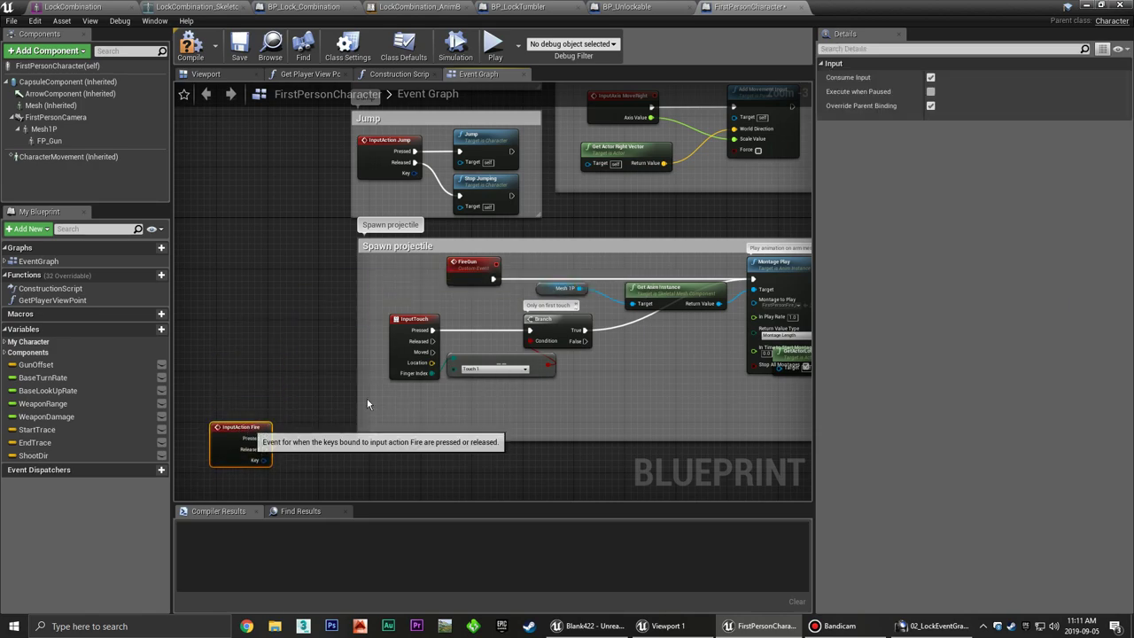
left_click(384, 259)
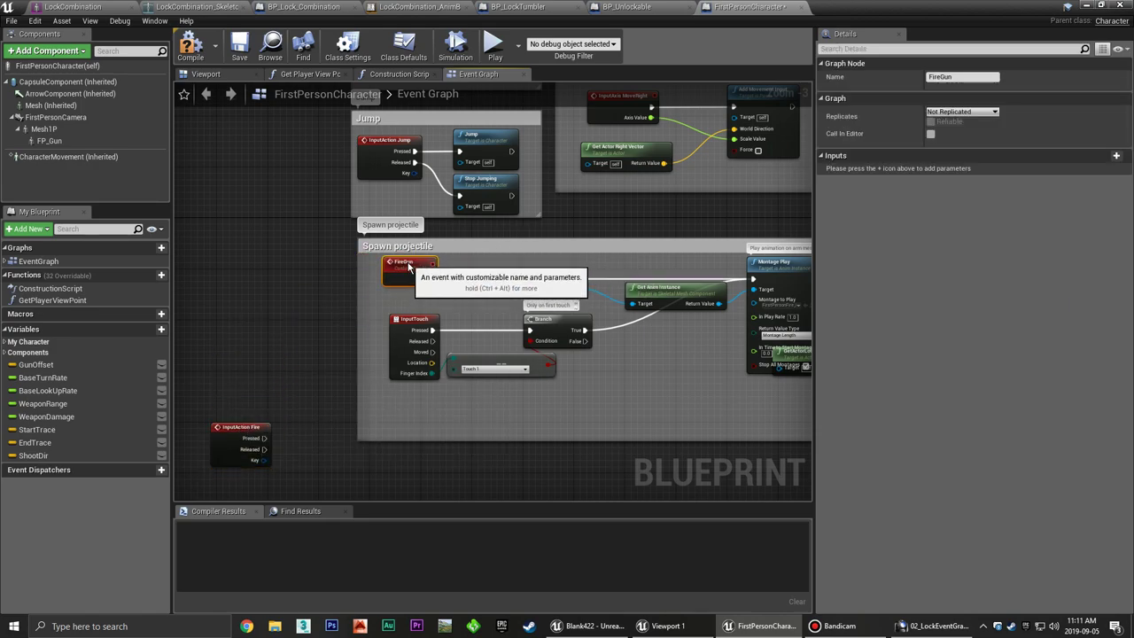
left_click(478, 310)
right_click_drag(478, 310, 478, 301)
scroll(479, 302, "down", 2)
scroll(470, 284, "up", 1)
scroll(456, 264, "up", 3)
right_click_drag(456, 264, 415, 254)
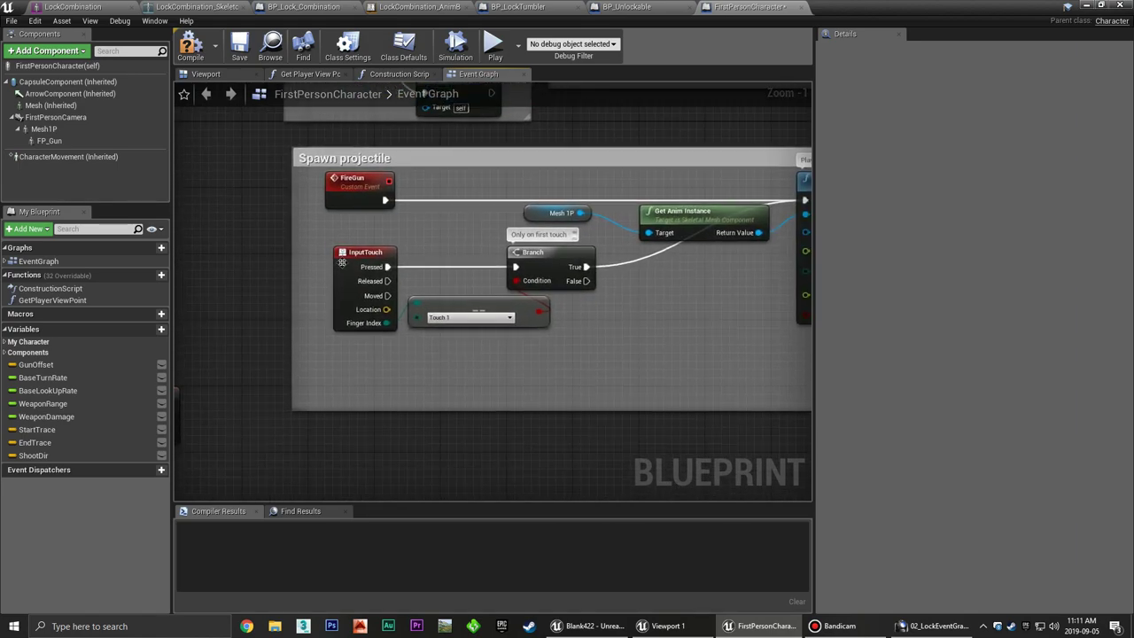
left_click_drag(468, 289, 436, 293)
left_click_drag(555, 301, 421, 251)
right_click_drag(464, 263, 481, 254)
scroll(451, 325, "down", 1)
scroll(443, 324, "down", 2)
scroll(436, 323, "down", 2)
scroll(433, 322, "down", 1)
scroll(432, 322, "up", 1)
scroll(416, 317, "up", 1)
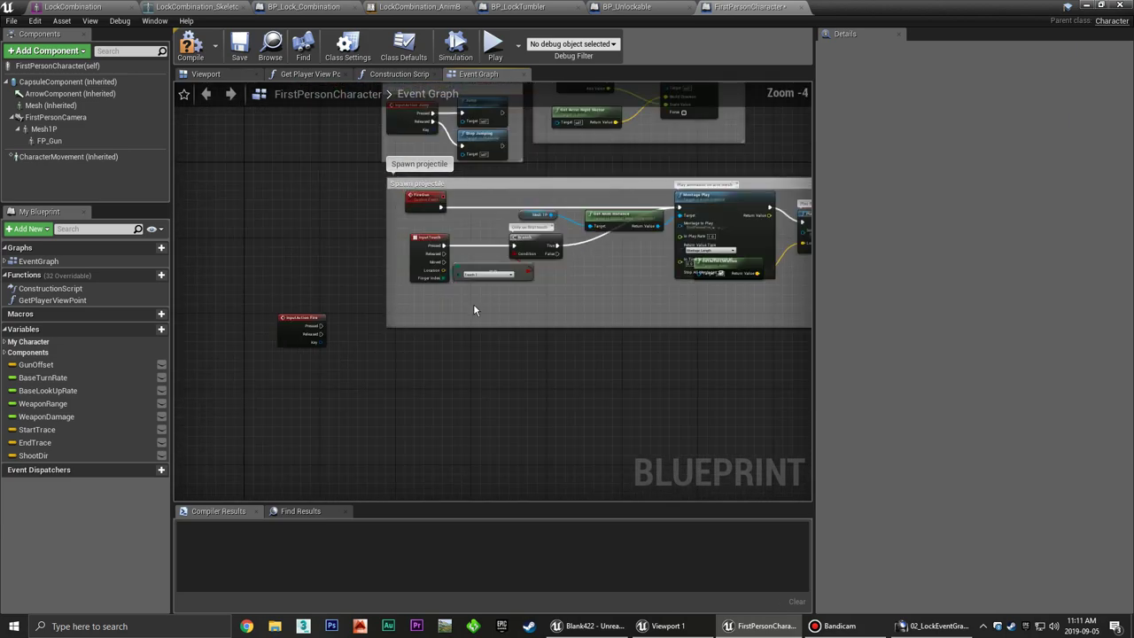
scroll(398, 312, "up", 1)
Park InputAction Fire below the Spawn projectile group, then switch to BP_Lock_Combination.
right_click_drag(395, 312, 450, 344)
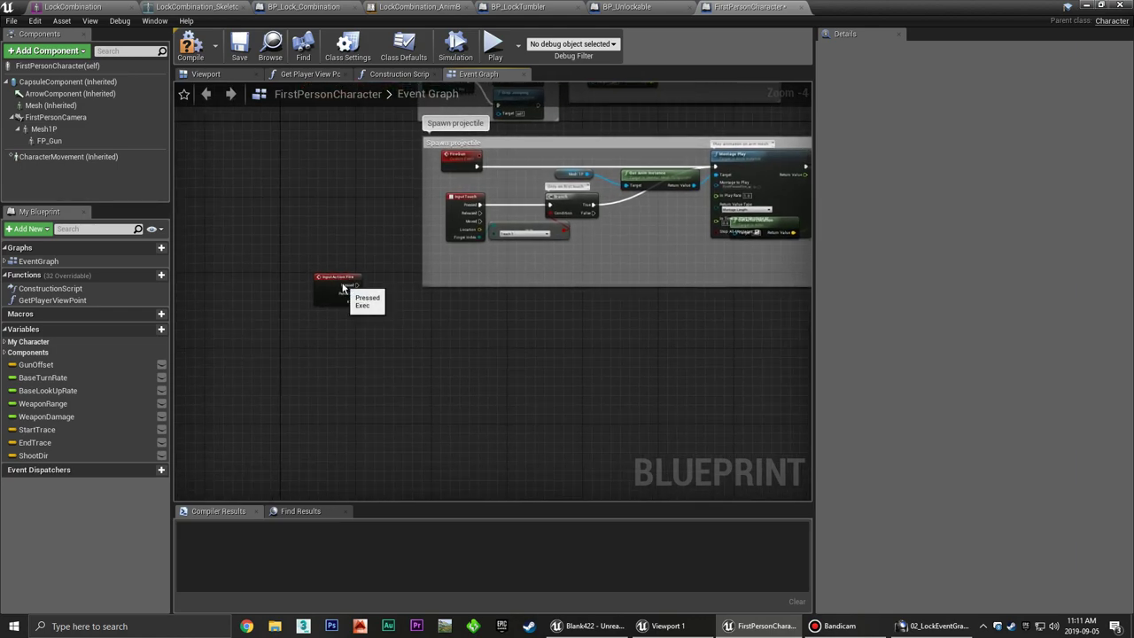
left_click_drag(343, 287, 445, 364)
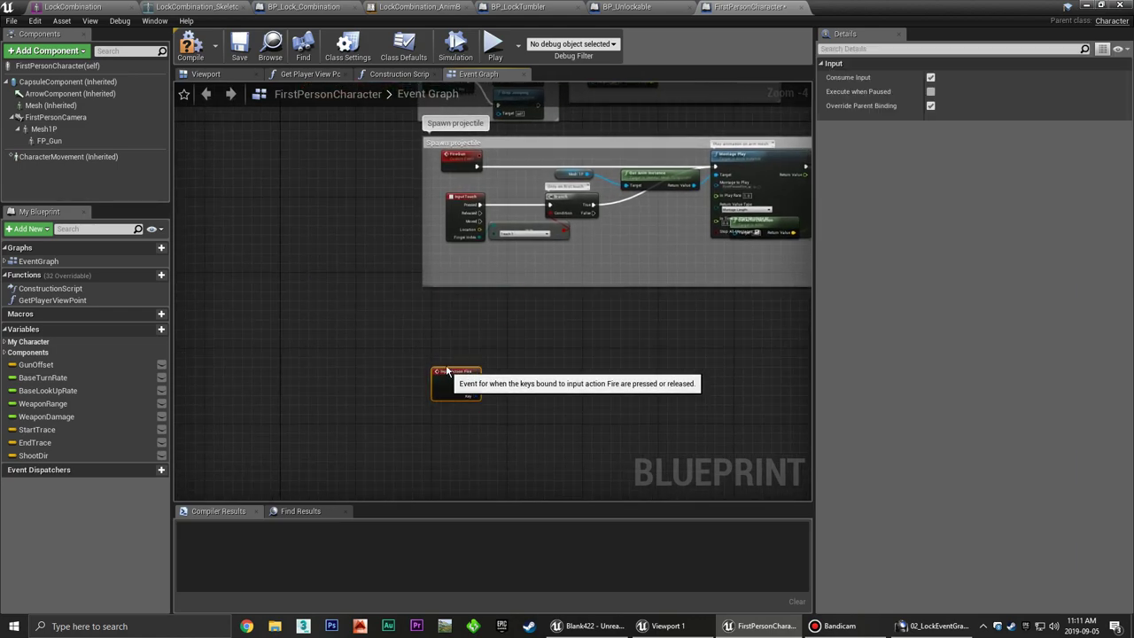
right_click_drag(543, 369, 493, 275)
mouse_move(447, 269)
left_mouse_down()
mouse_move(453, 303)
mouse_move(454, 269)
left_mouse_up()
left_click(531, 290)
mouse_move(531, 291)
right_mouse_down()
mouse_move(505, 325)
mouse_move(413, 304)
mouse_move(502, 324)
right_mouse_up()
scroll(437, 290, "up", 4)
scroll(413, 301, "down", 2)
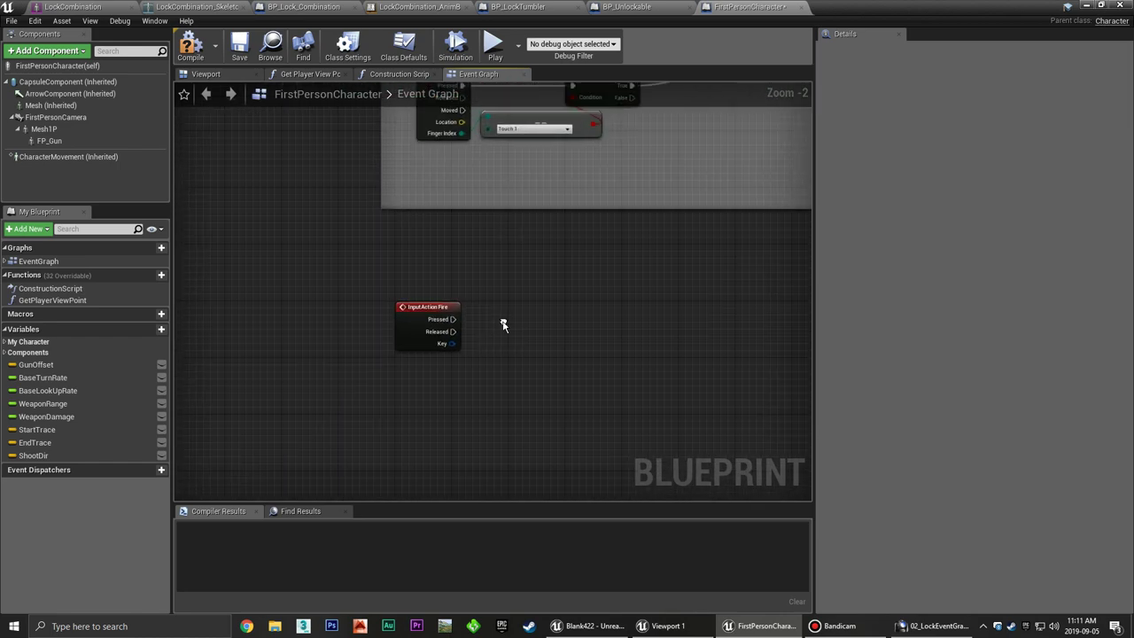
left_click(431, 316)
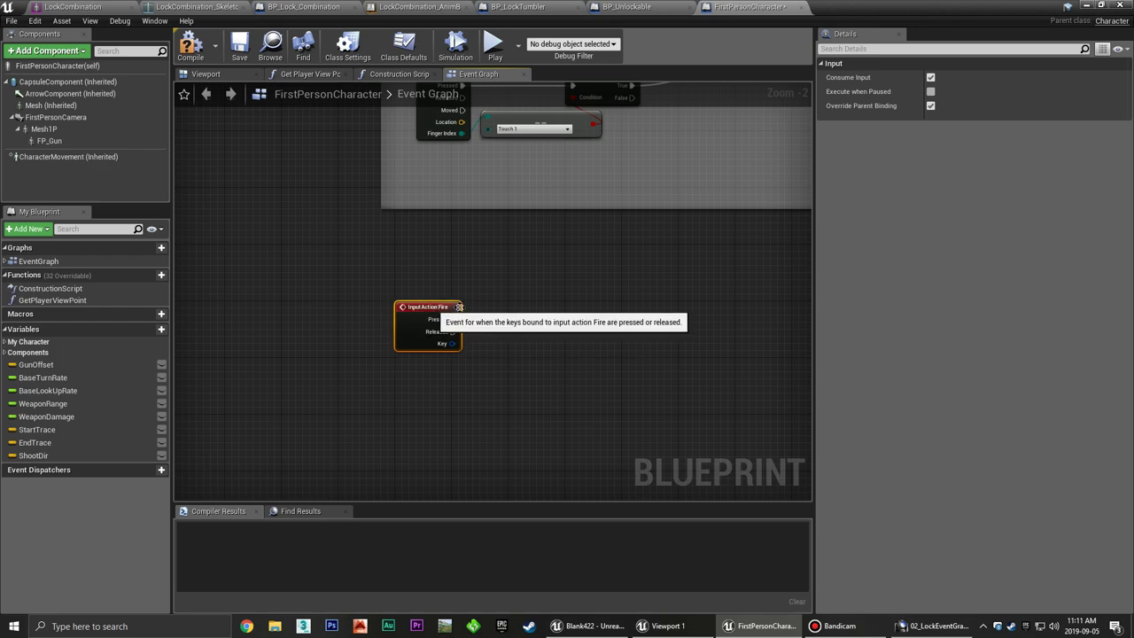
left_click(526, 330)
right_click_drag(526, 330, 495, 317)
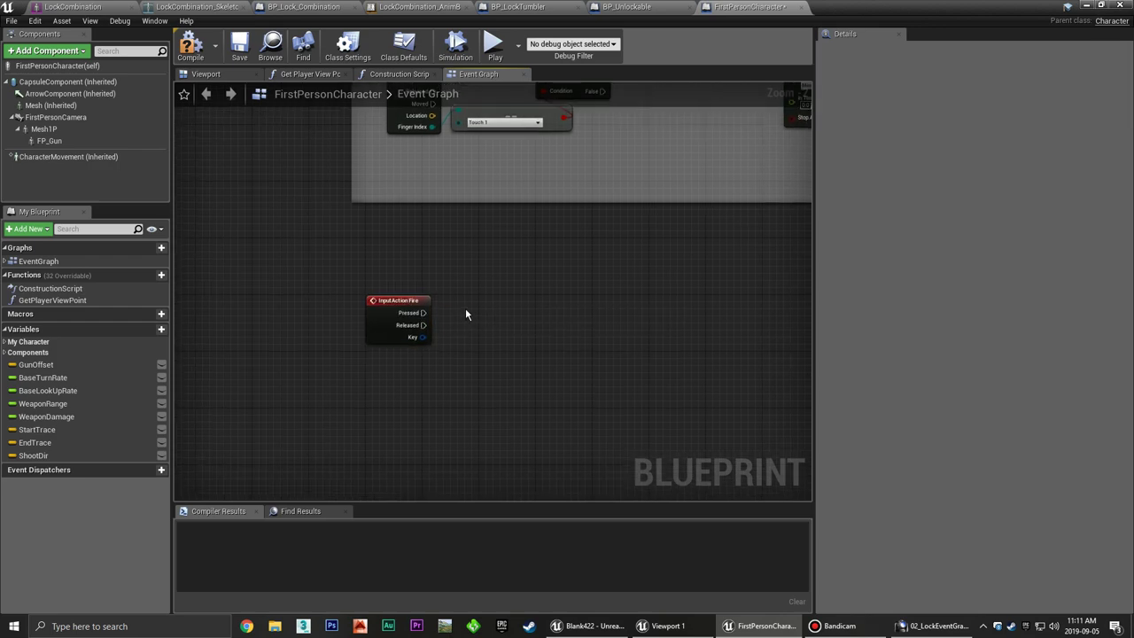
right_click_drag(477, 298, 470, 298)
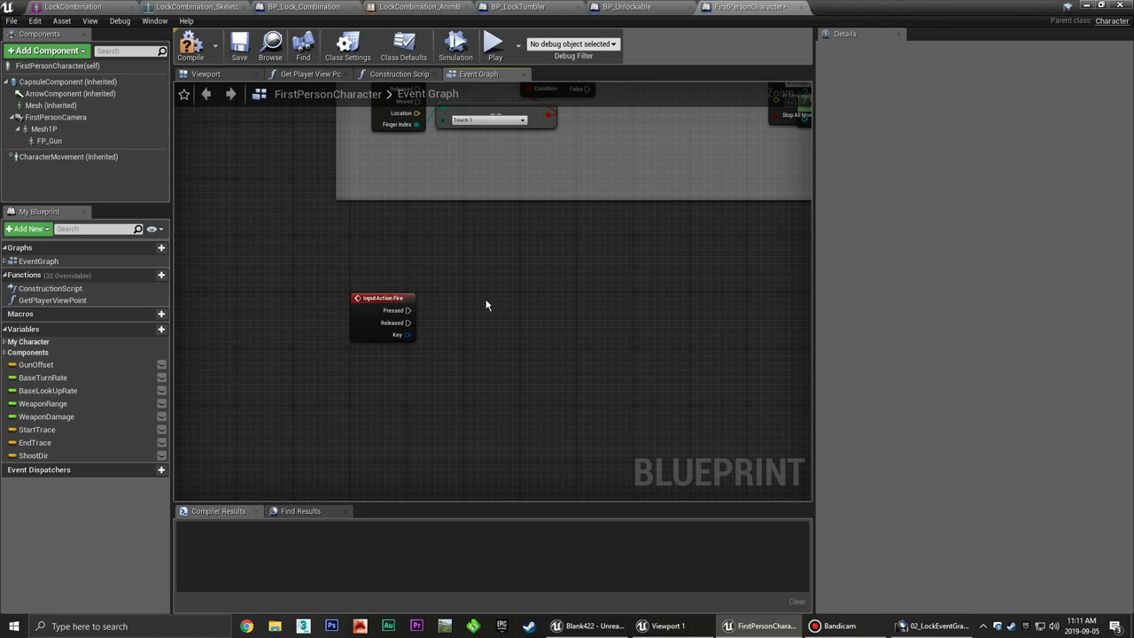
left_click(336, 6)
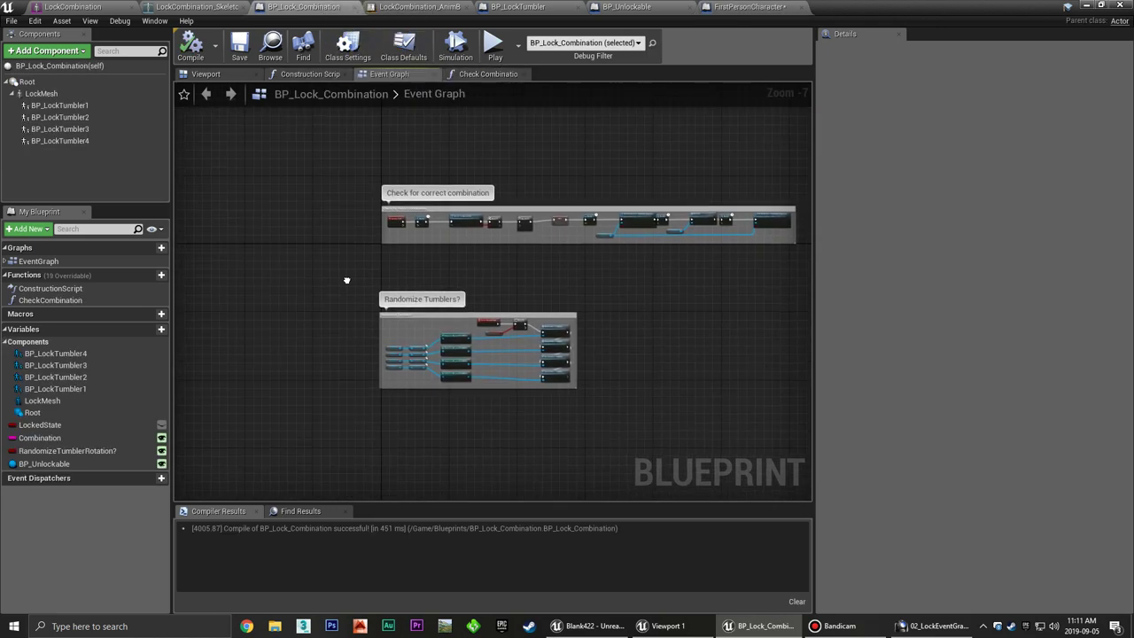
Add a Box Collision component named LockTrigger around the lock in the Viewport.
mouse_move(346, 280)
right_mouse_down()
mouse_move(295, 281)
mouse_move(343, 252)
mouse_move(329, 254)
right_mouse_up()
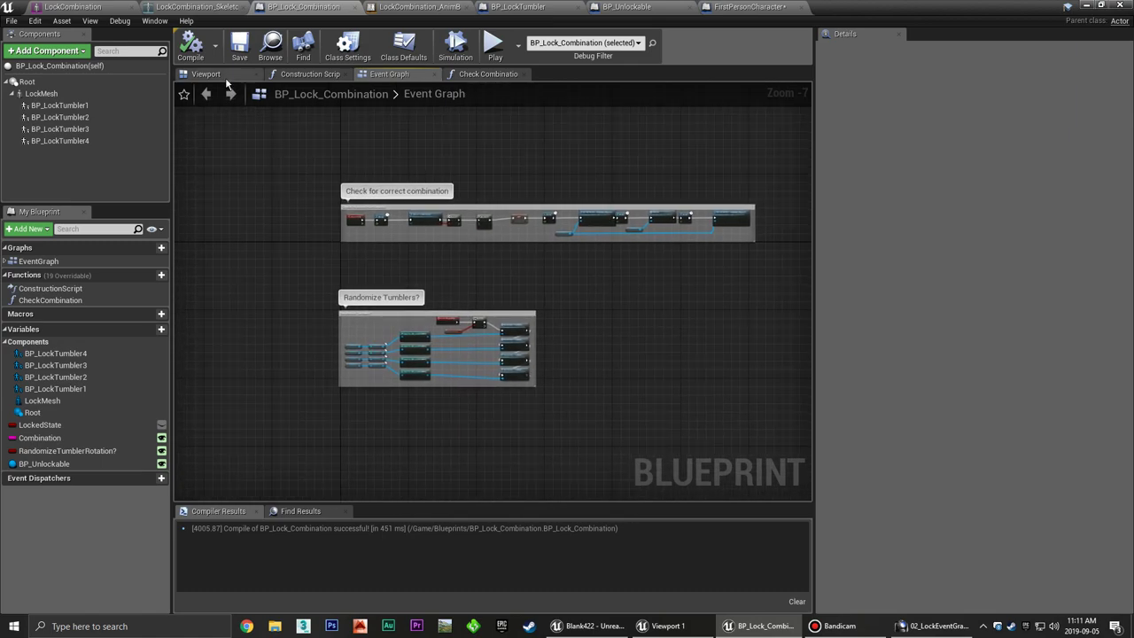
left_click(225, 77)
scroll(342, 208, "down", 5)
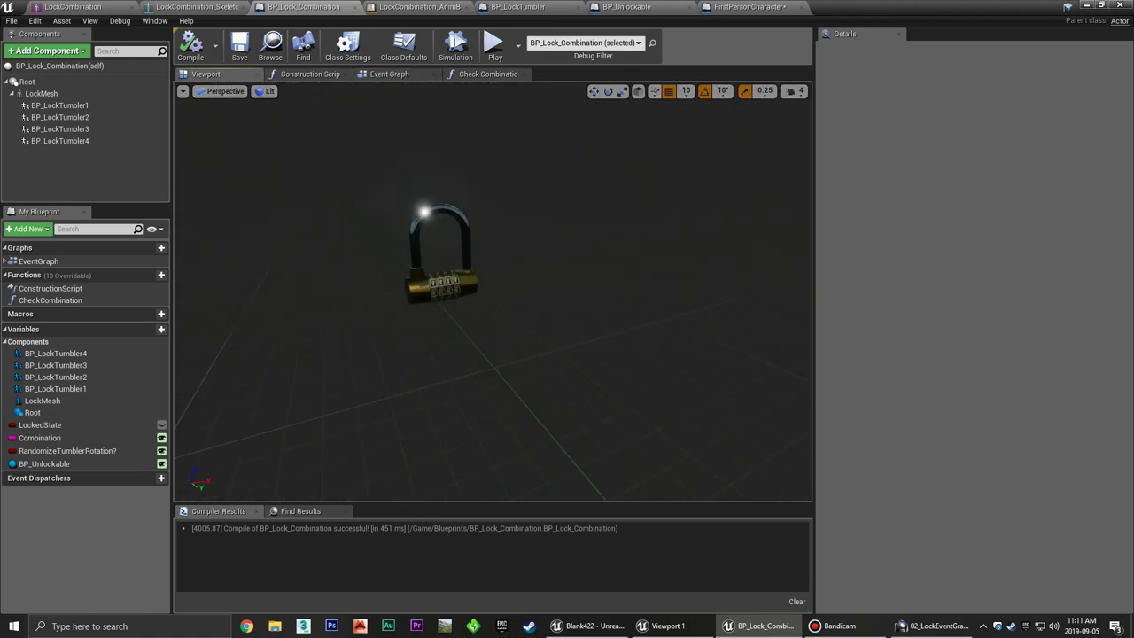
left_click_drag(402, 218, 390, 204)
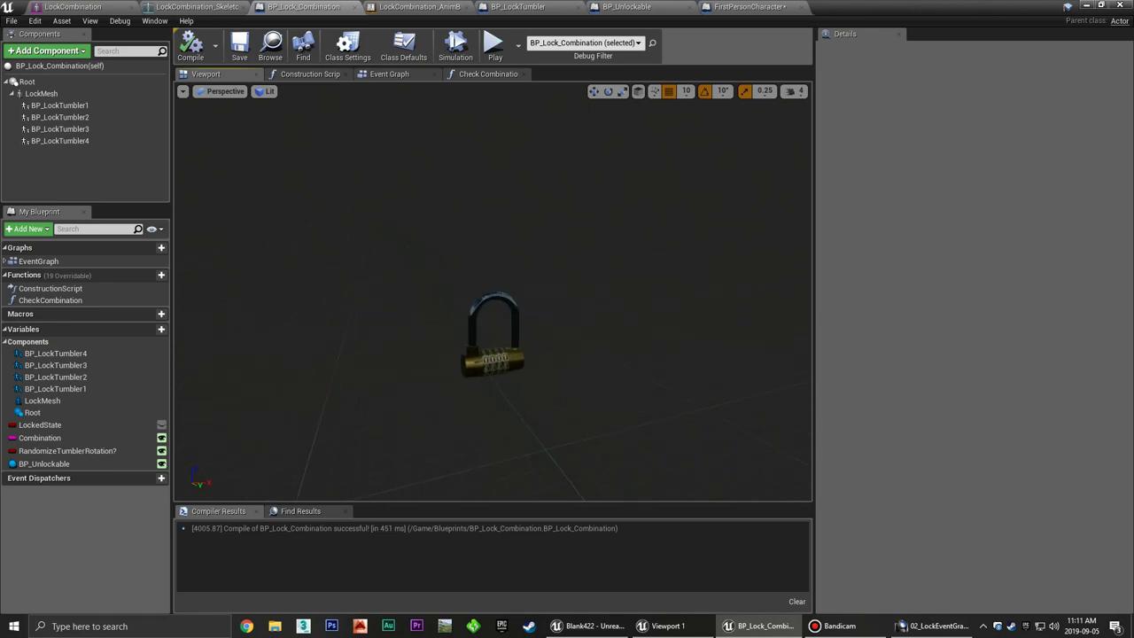
left_click(84, 51)
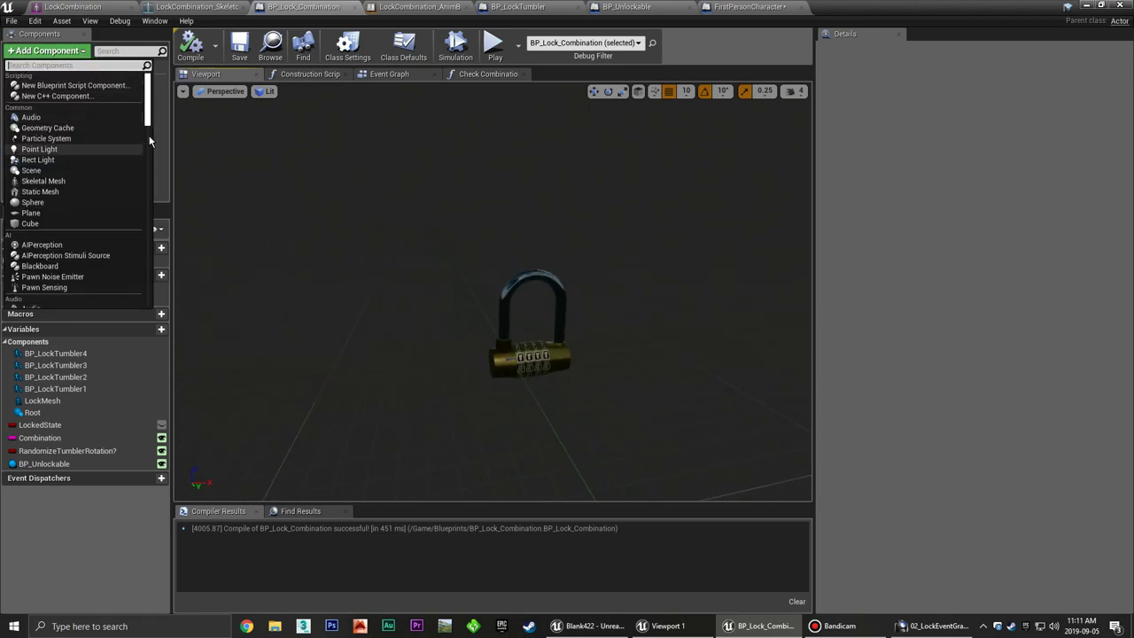
left_click_drag(148, 106, 159, 149)
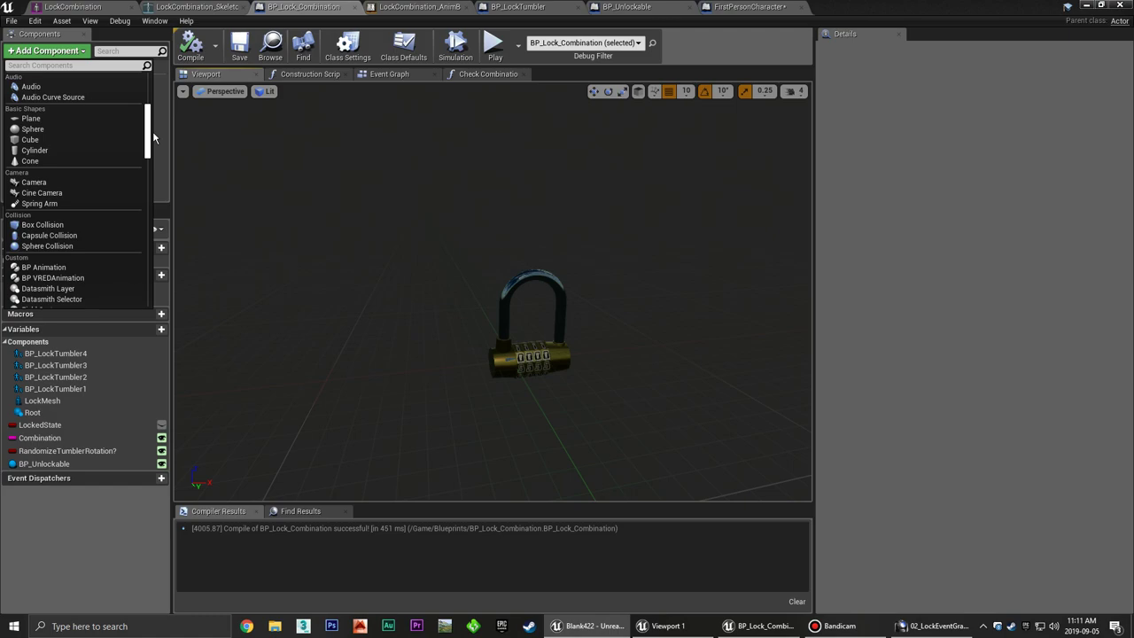
left_click(91, 141)
type("LockTrigger")
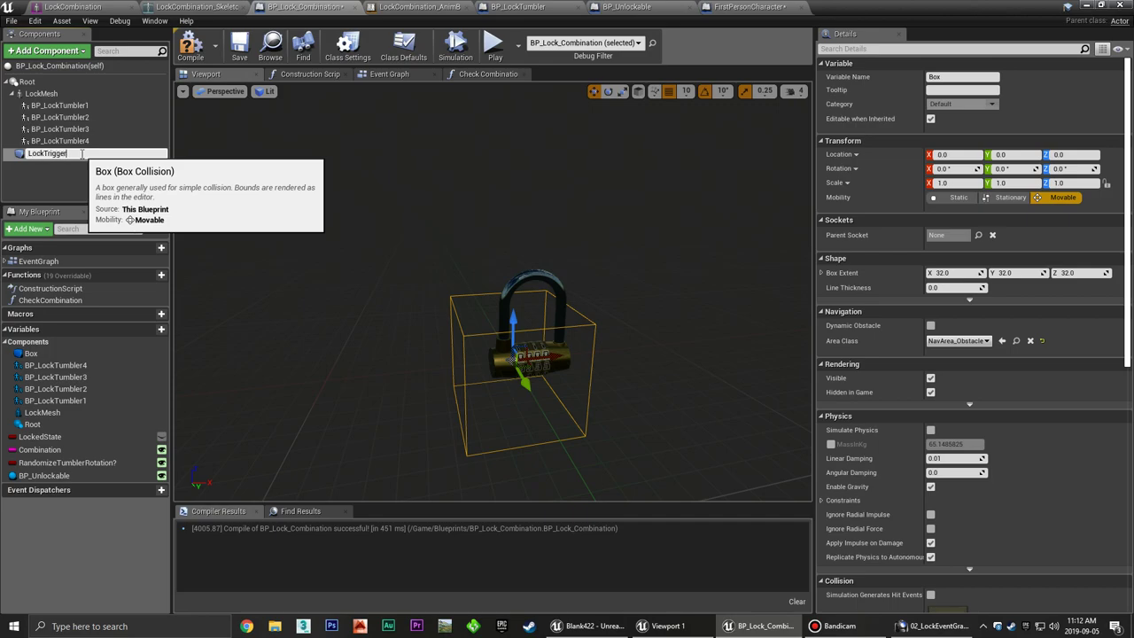
key("Return")
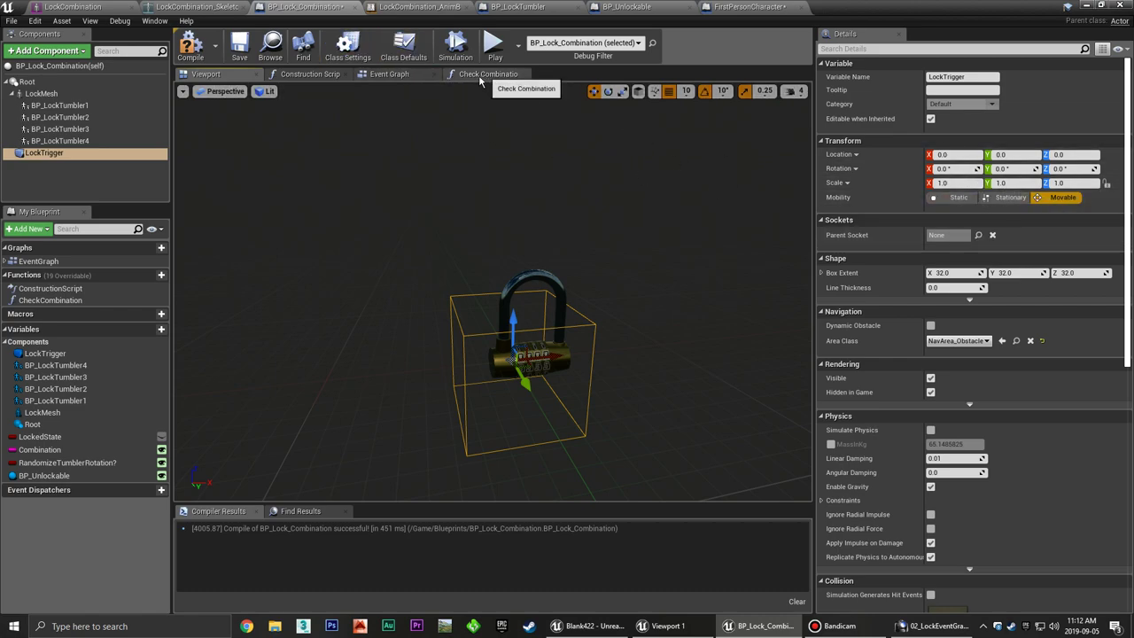
left_click(310, 73)
Place a Lock Trigger reference and a Set Relative Scale 3D node wired to Construction Script.
mouse_move(479, 326)
right_mouse_down()
mouse_move(470, 230)
mouse_move(400, 232)
right_mouse_up()
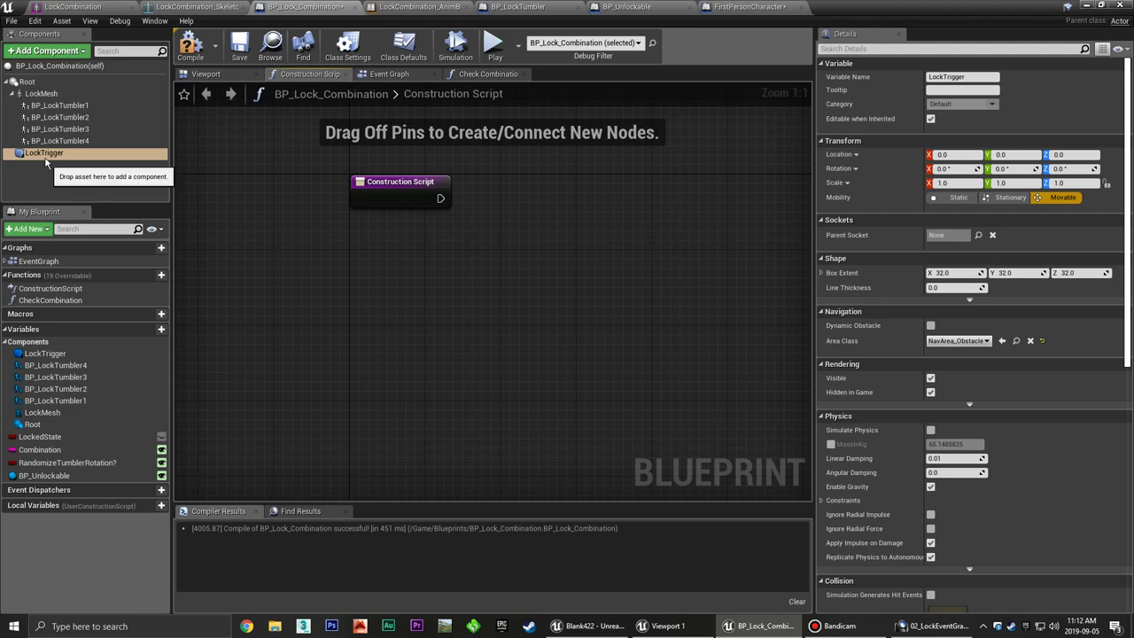
left_click(152, 179)
left_click_drag(365, 239, 365, 239)
left_click(531, 245)
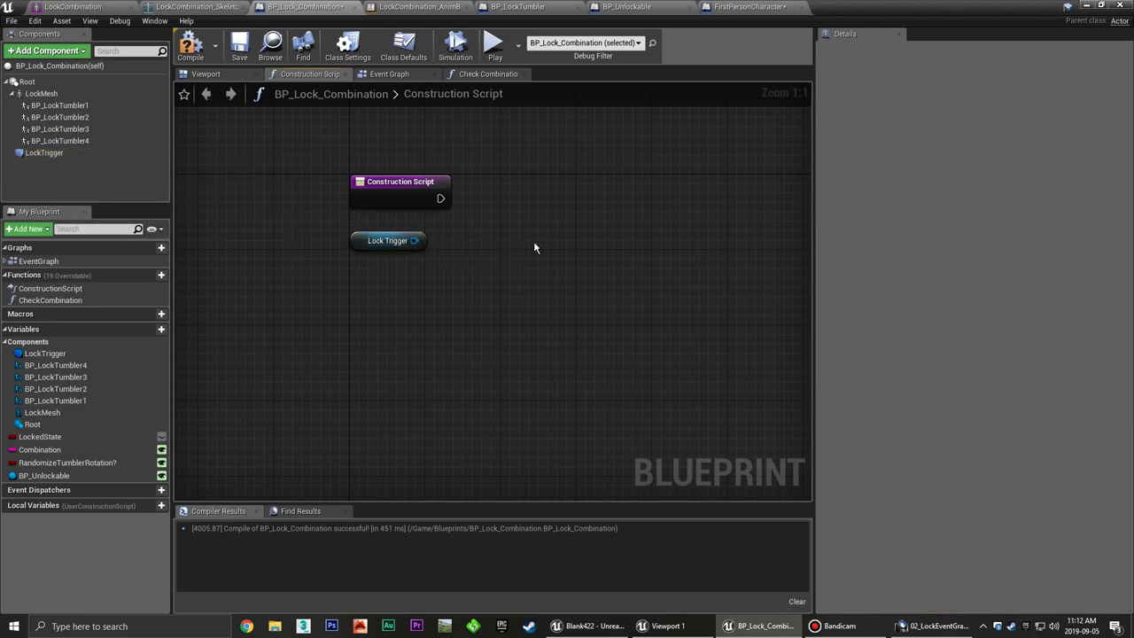
right_click_drag(485, 237, 372, 245)
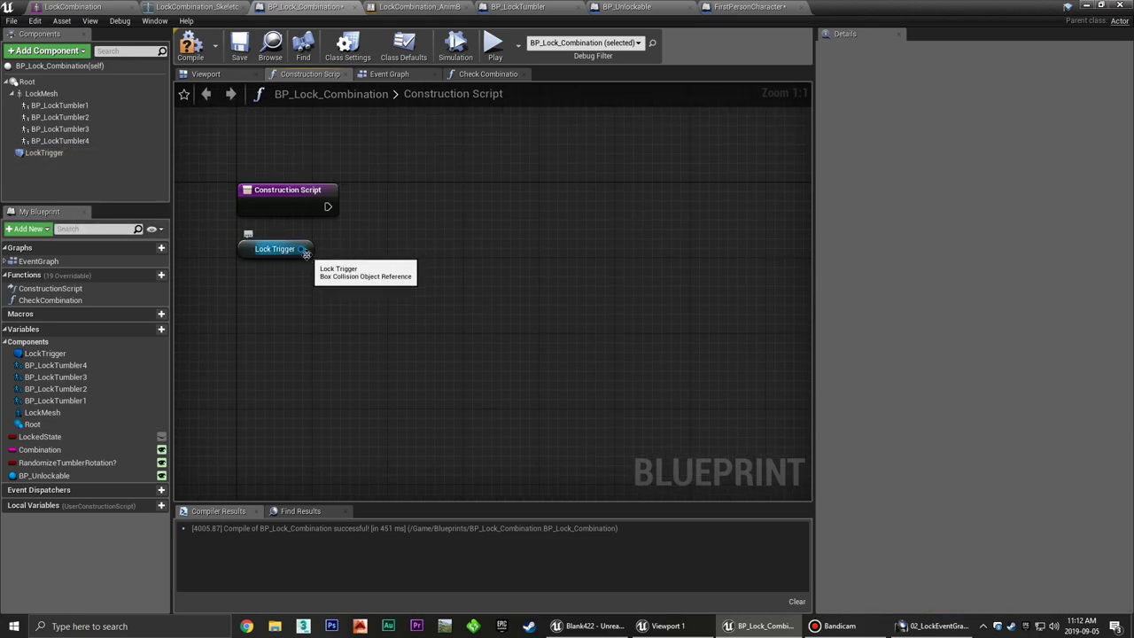
left_click_drag(301, 248, 383, 237)
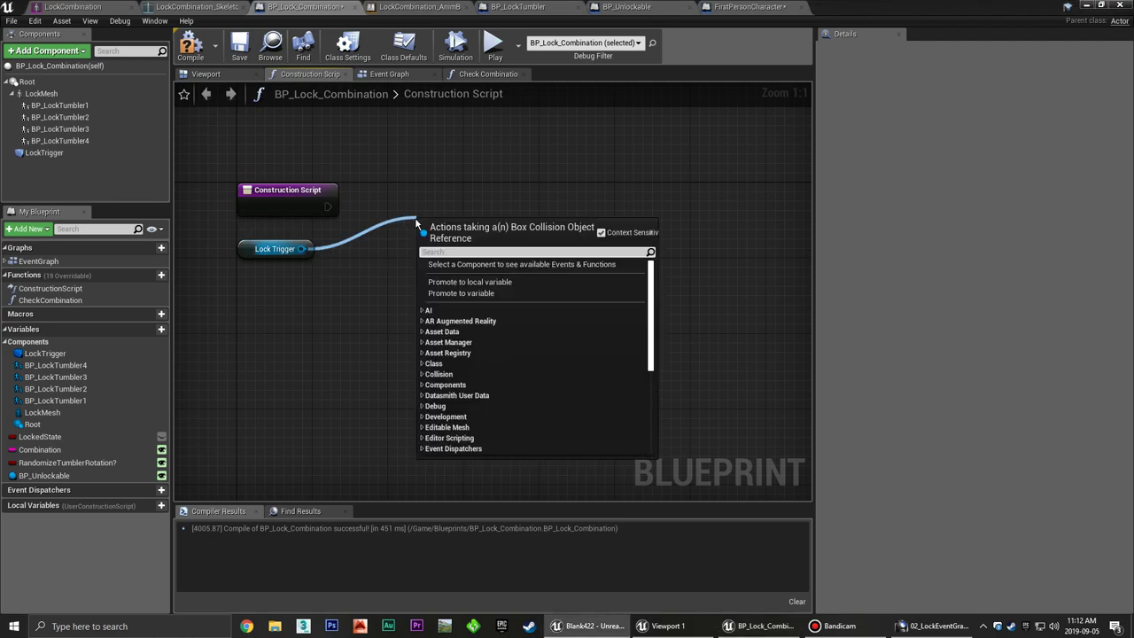
type("set scale")
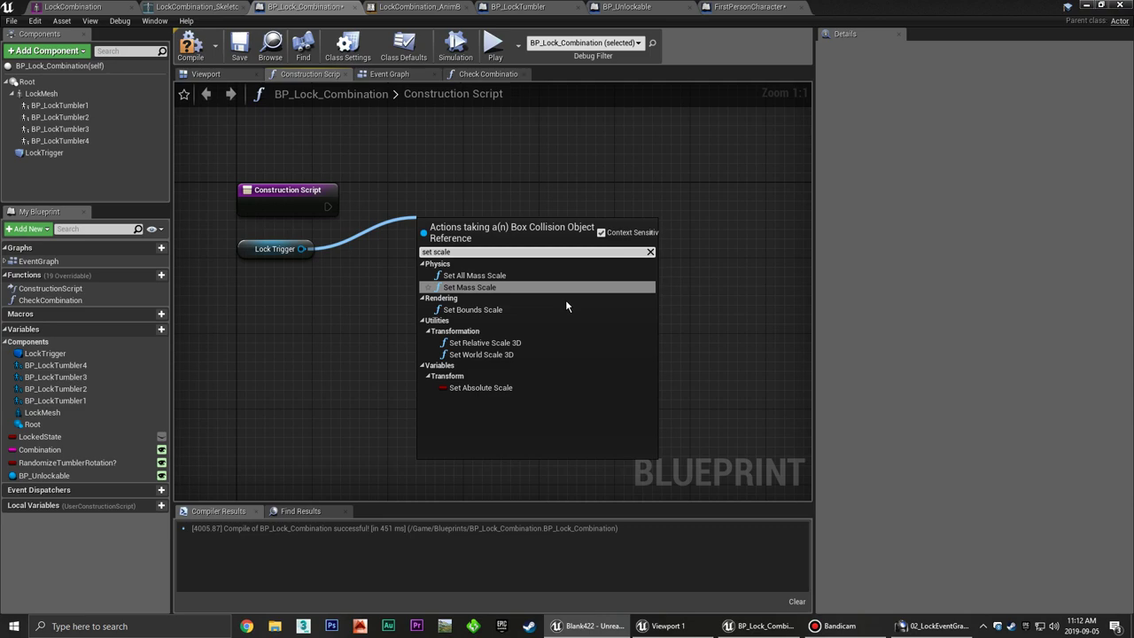
left_click(524, 345)
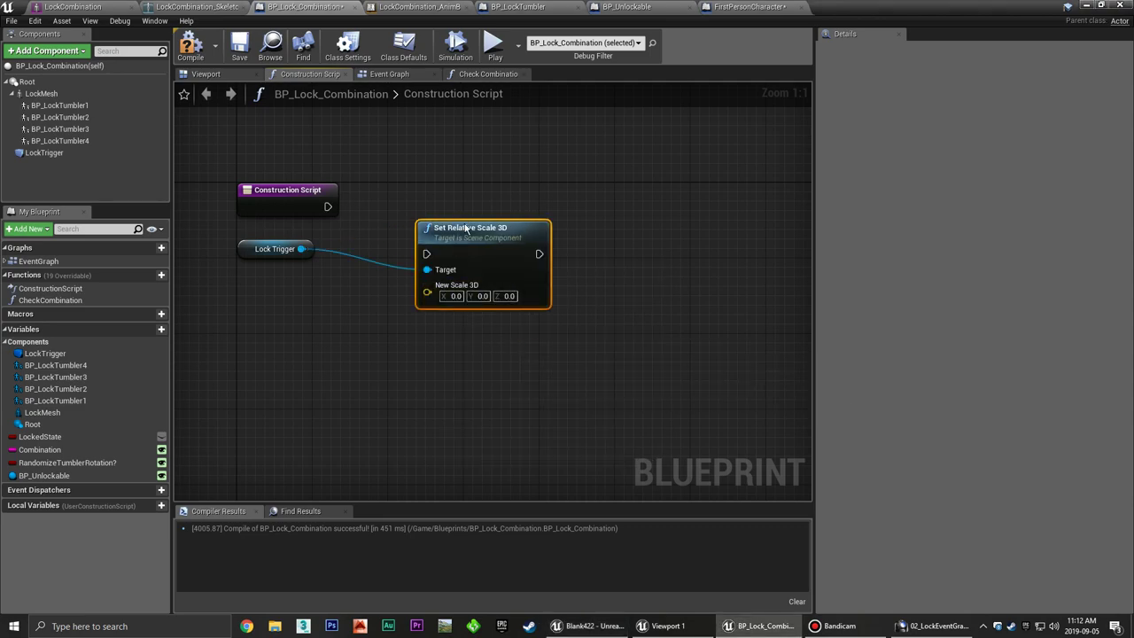
left_click_drag(467, 230, 467, 192)
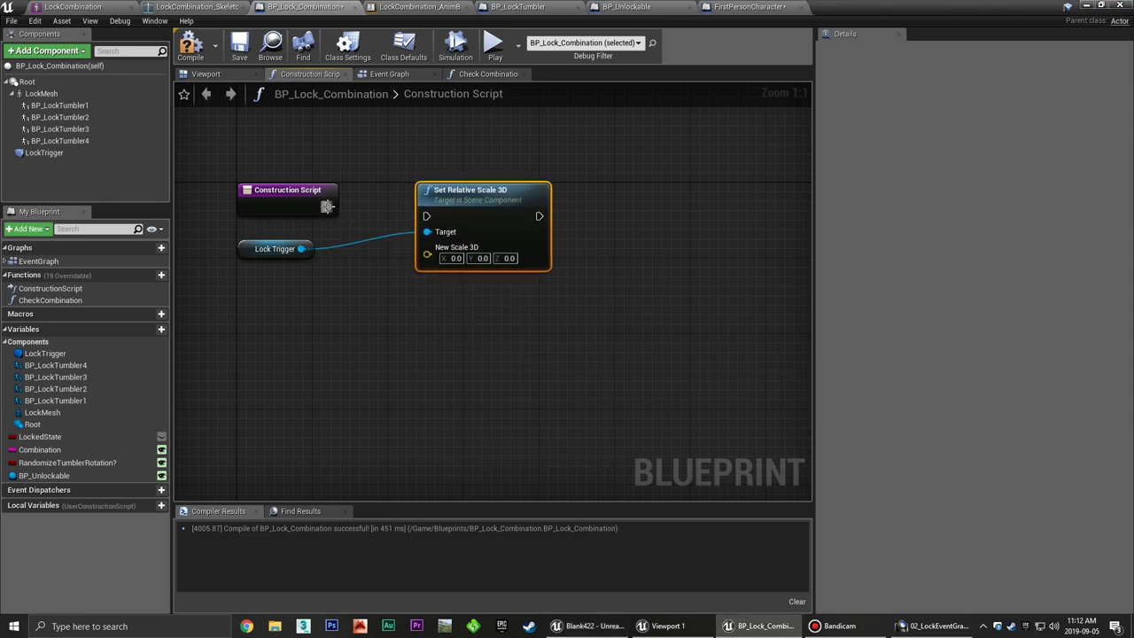
mouse_move(327, 206)
left_mouse_down()
mouse_move(426, 216)
mouse_move(471, 189)
left_mouse_up()
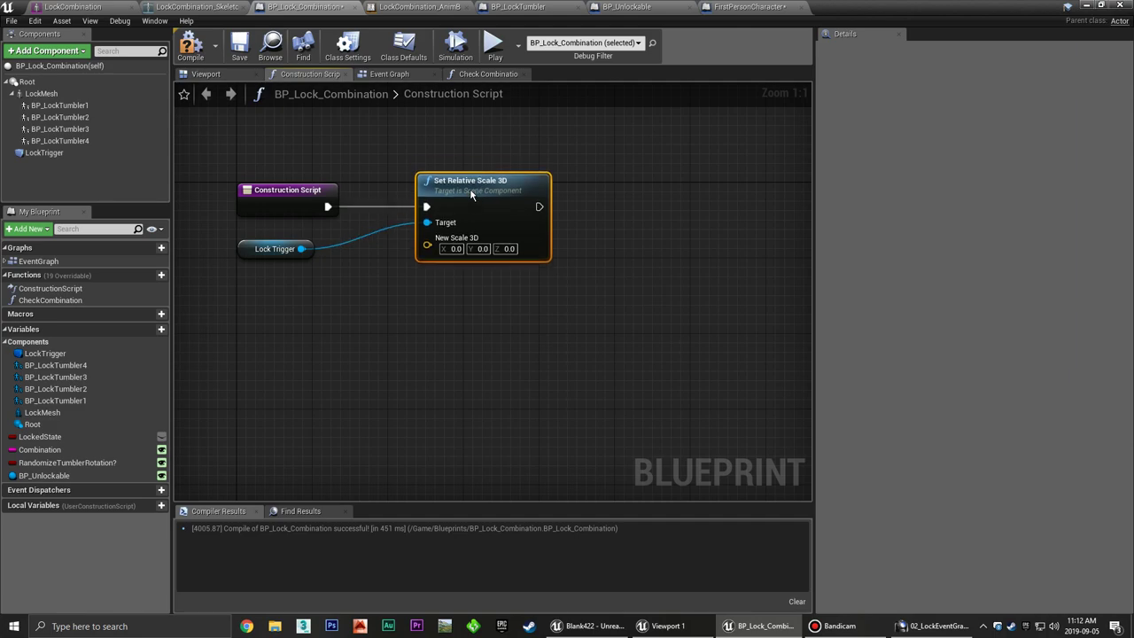
Enter New Scale 3D as 1, 5, 100.0 and promote it to a variable.
left_click_drag(281, 250, 320, 259)
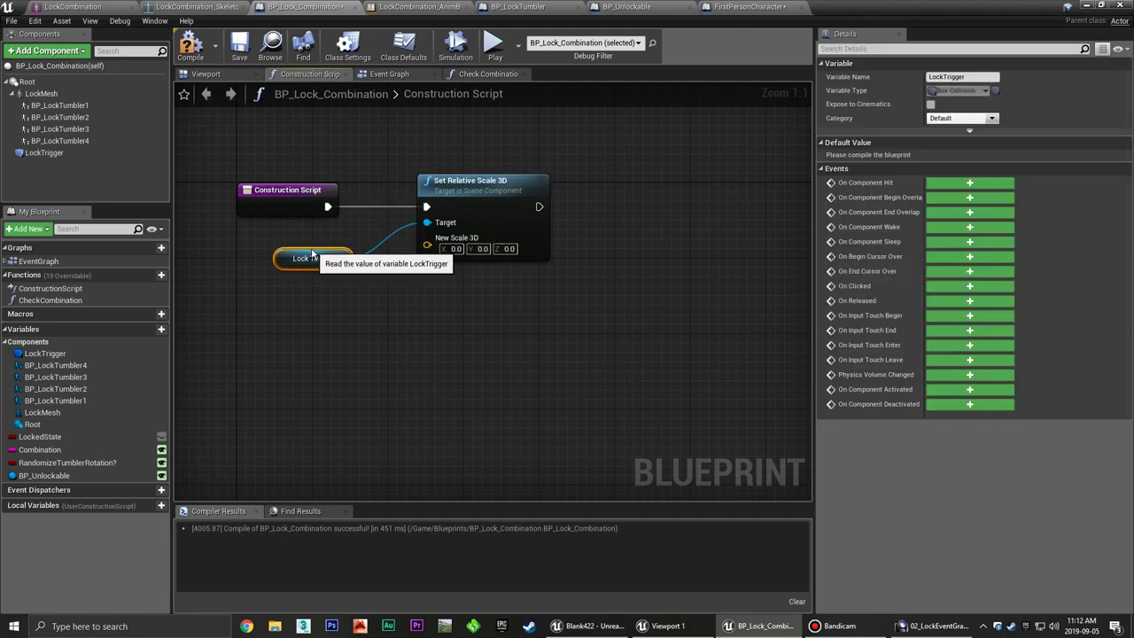
left_click(470, 294)
left_click(455, 249)
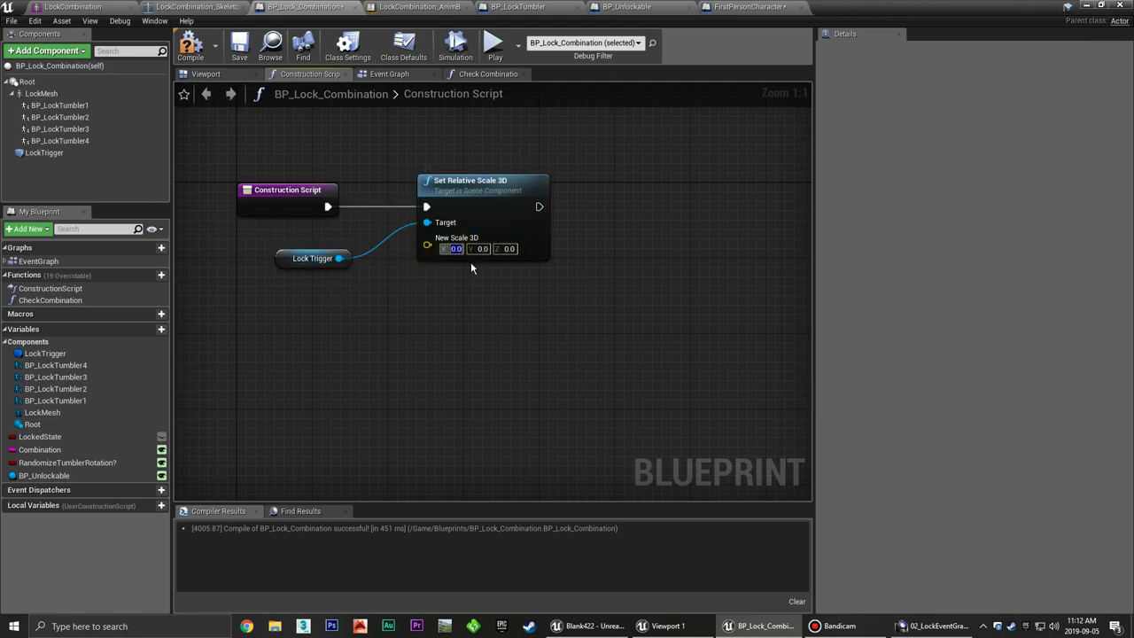
type("1")
key("Tab")
type("5")
key("Tab")
type("100.0")
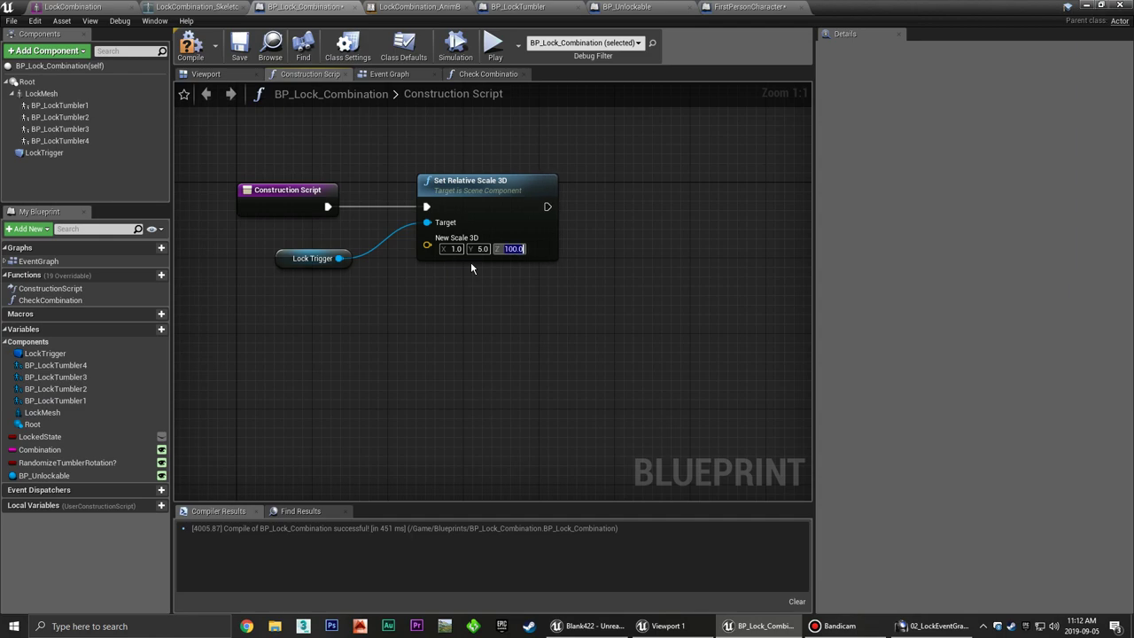
key("Return")
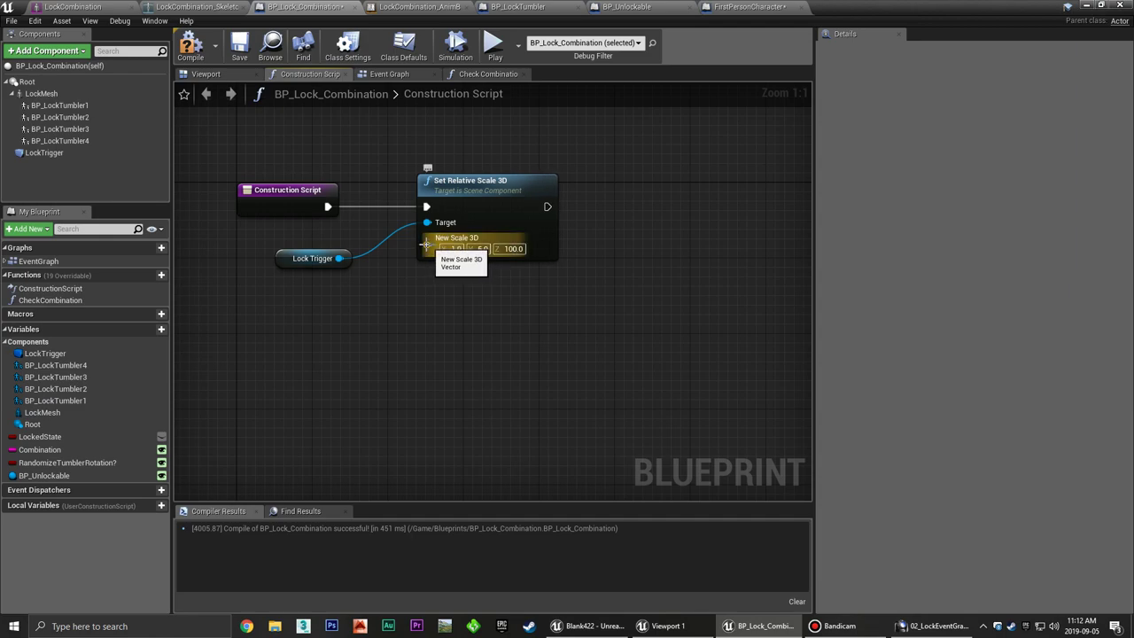
right_click(427, 246)
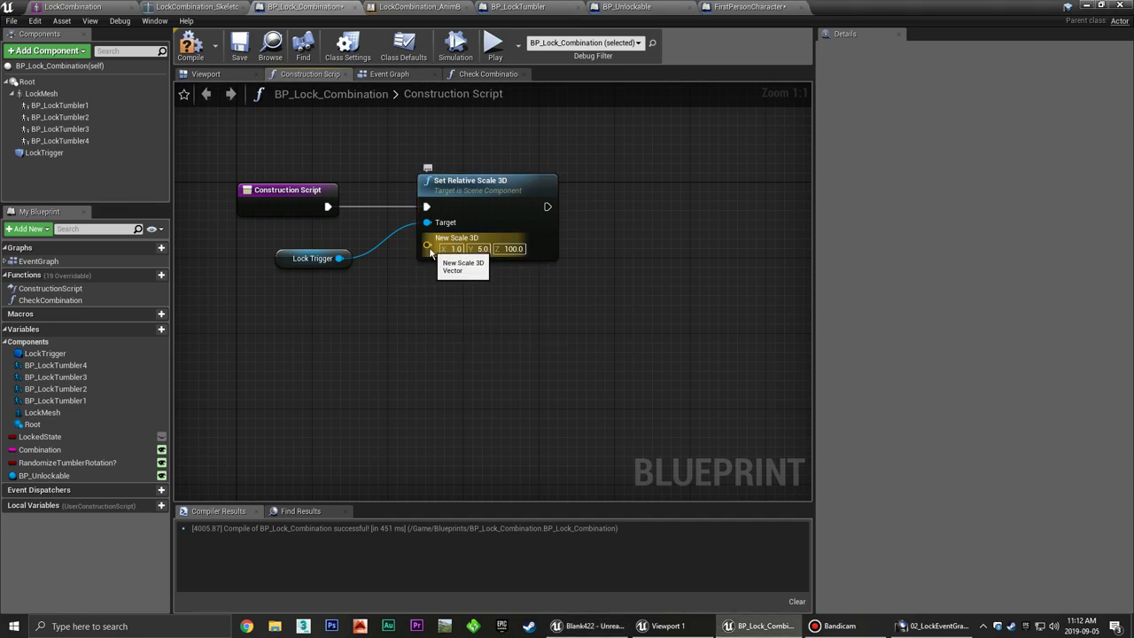
right_click(431, 248)
left_click(462, 258)
type("LockTrigg")
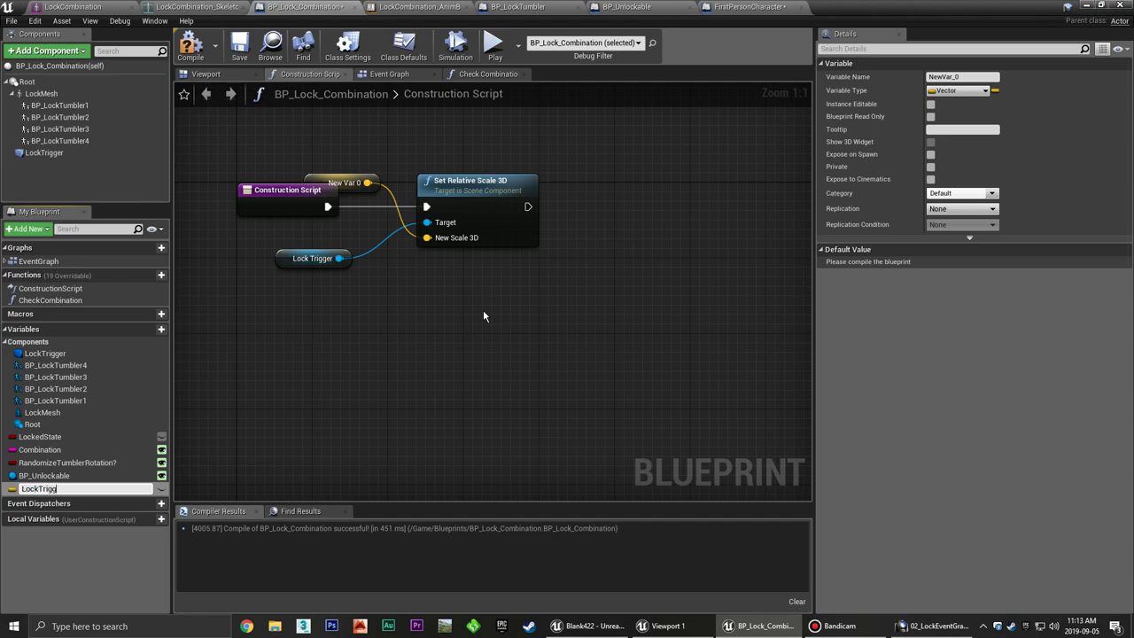
Rename NewVar_0 to LockTriggerScale, mark it Instance Editable, and move its getter under Lock Trigger.
type("erScal")
type("e")
key("Return")
left_click(162, 490)
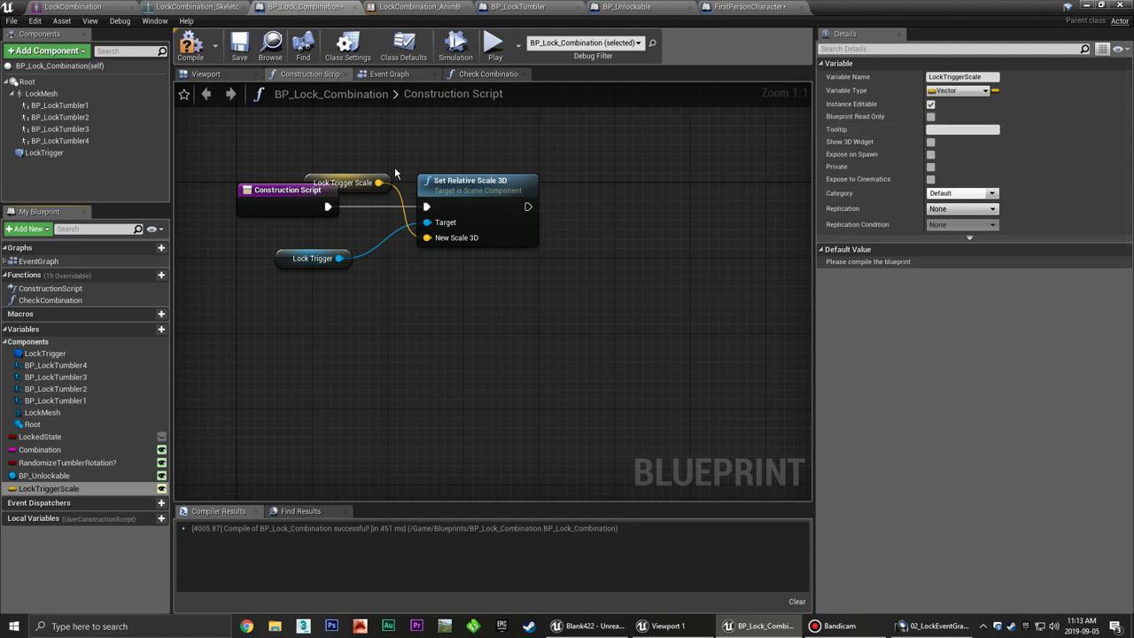
mouse_move(351, 188)
left_mouse_down()
mouse_move(333, 326)
mouse_move(324, 297)
left_mouse_up()
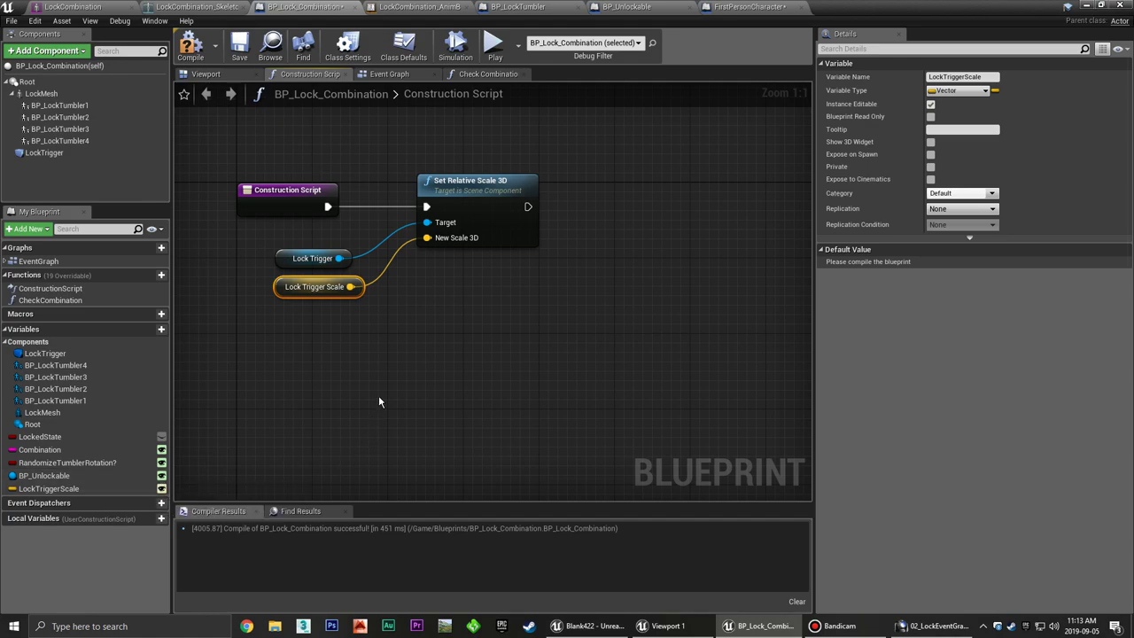
left_click(396, 340)
right_click_drag(396, 340, 474, 334)
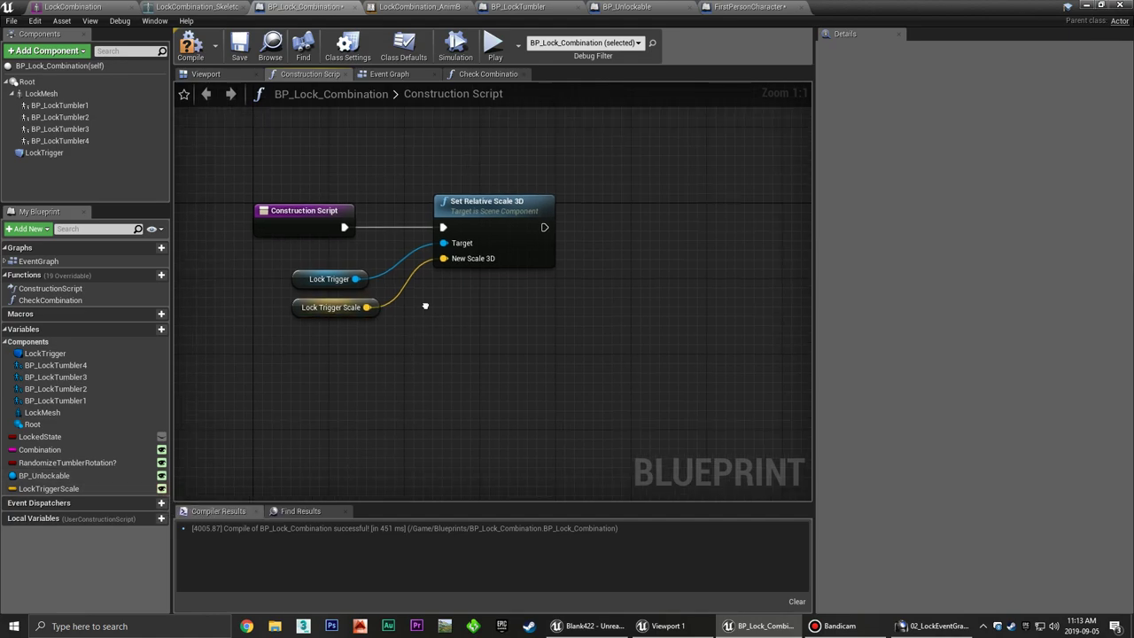
Add a SetRelativeLocation node on Lock Trigger executing after Set Relative Scale 3D, then preview the Viewport.
left_click(542, 230)
left_click(417, 322)
right_click_drag(417, 323, 338, 309)
left_click_drag(314, 287, 446, 306)
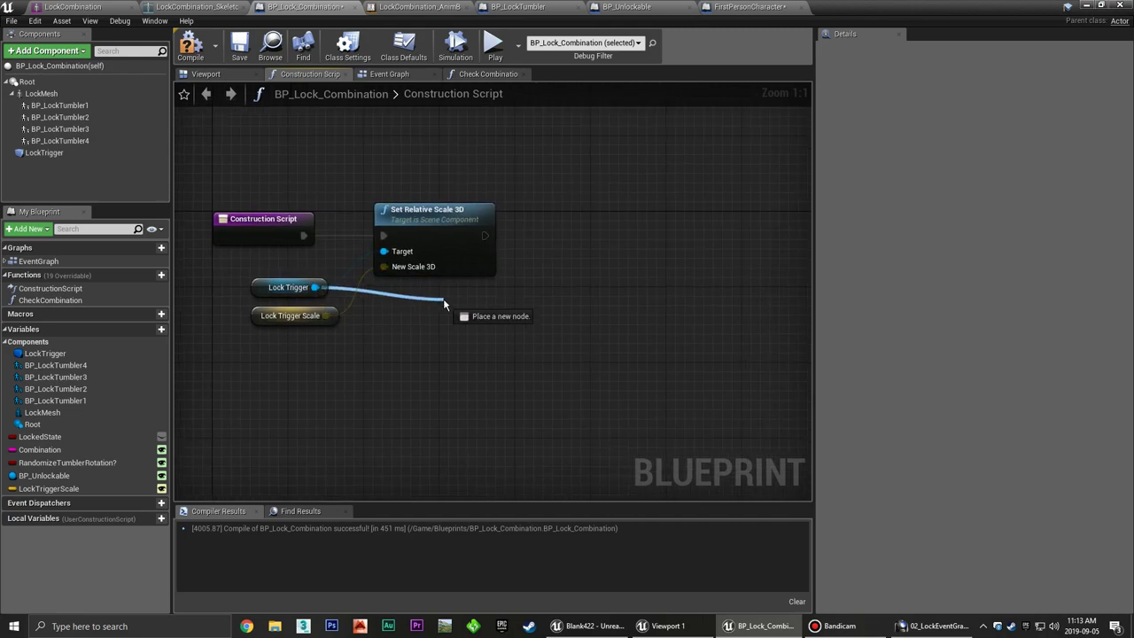
type("set")
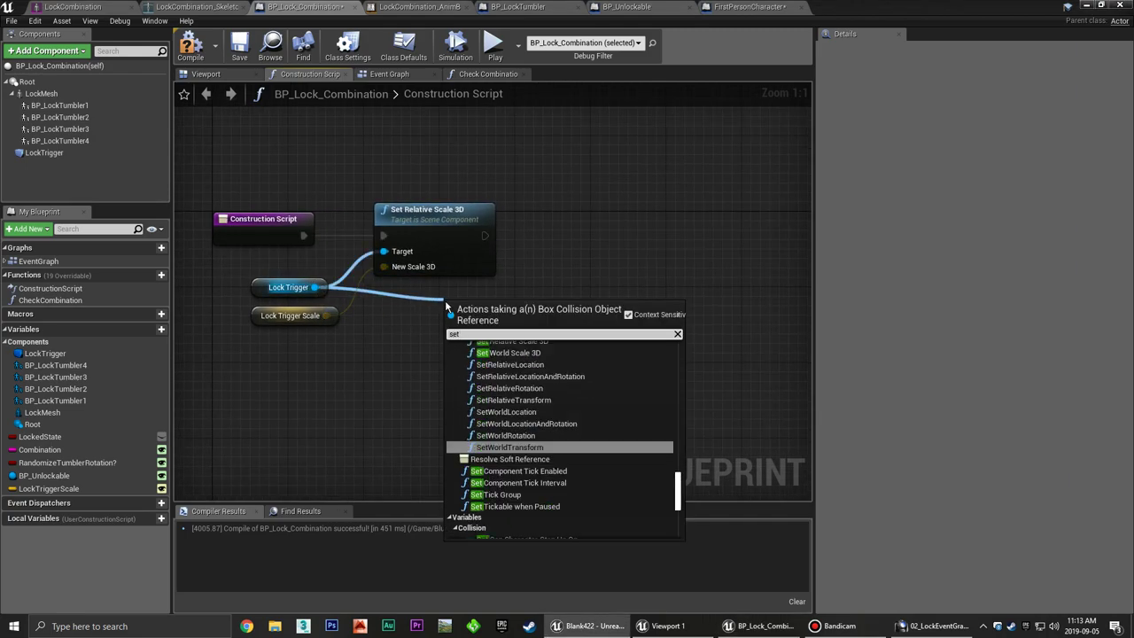
type(" loc")
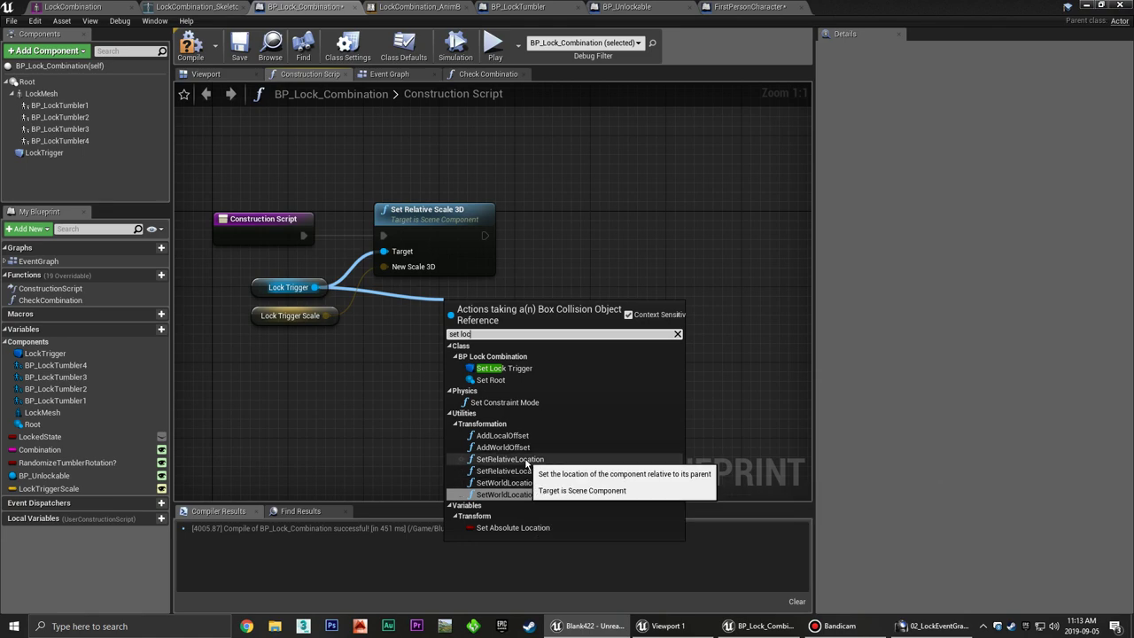
left_click(509, 459)
left_click_drag(522, 310, 635, 213)
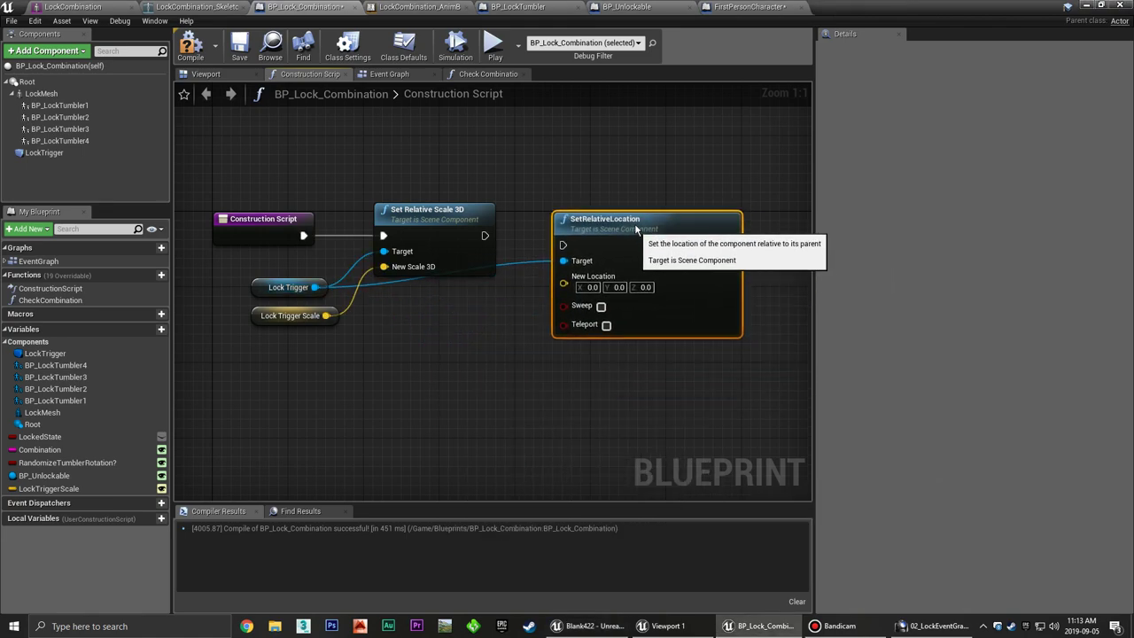
left_click_drag(484, 236, 562, 226)
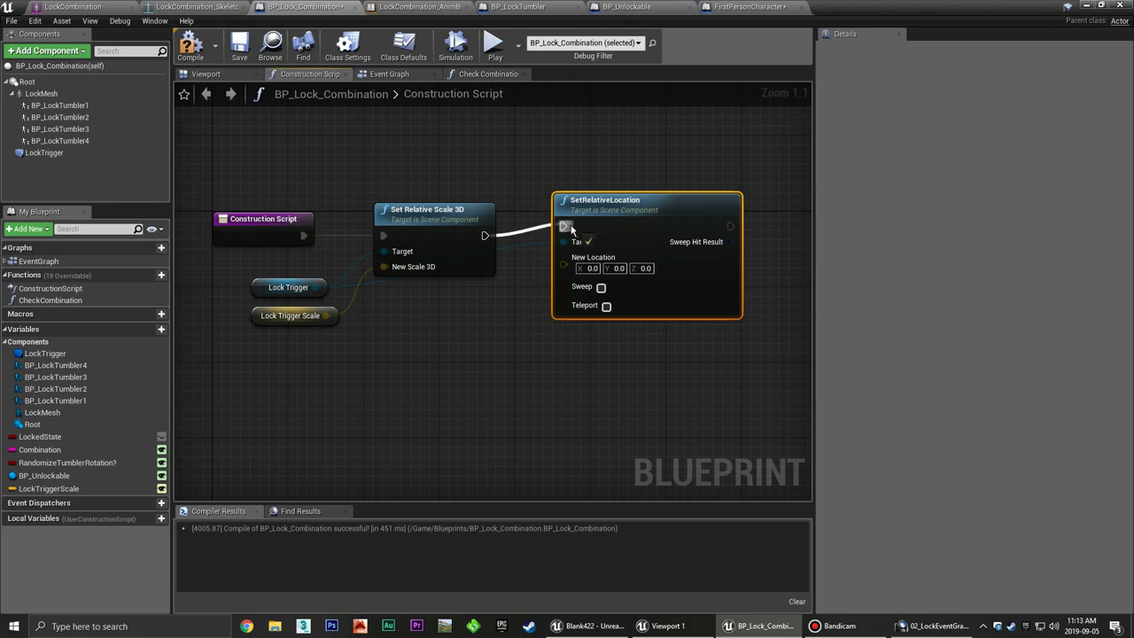
left_click_drag(618, 202, 607, 211)
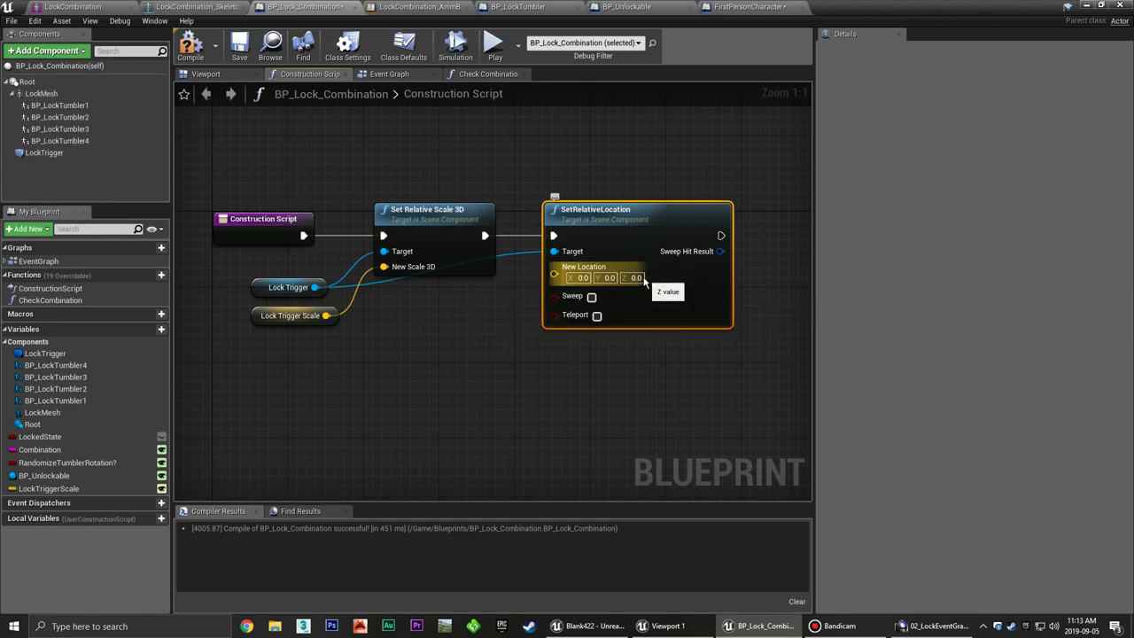
left_click(205, 74)
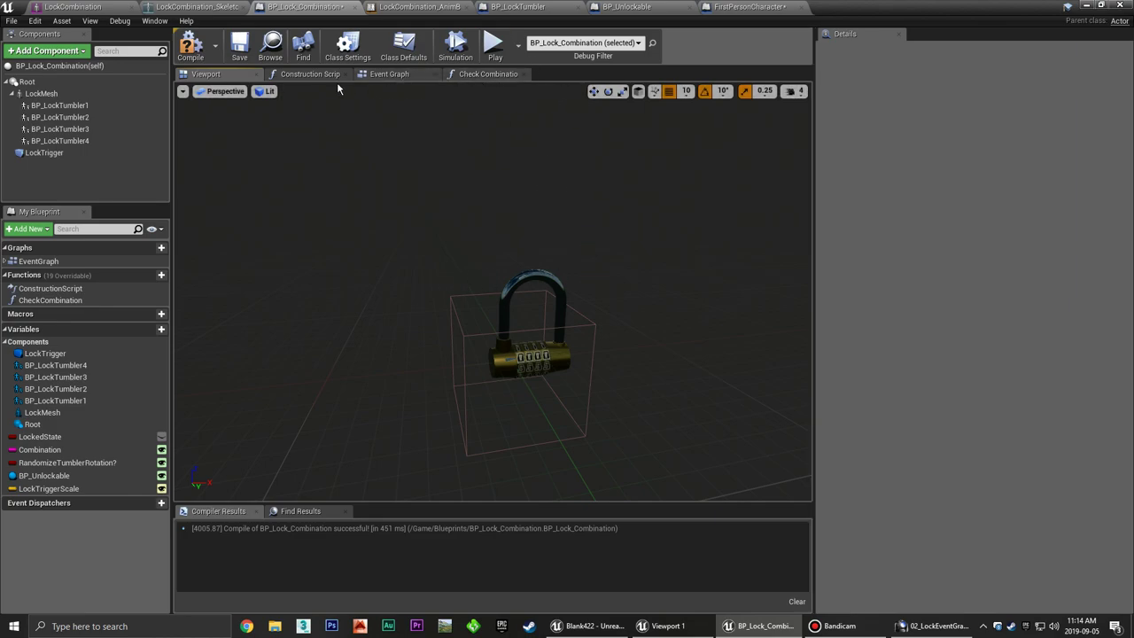
Set the LockTrigger component's scale to 1, 5, 50 and check the stretched box in 3D.
left_click(310, 74)
left_click(538, 385)
right_click_drag(550, 297, 556, 293)
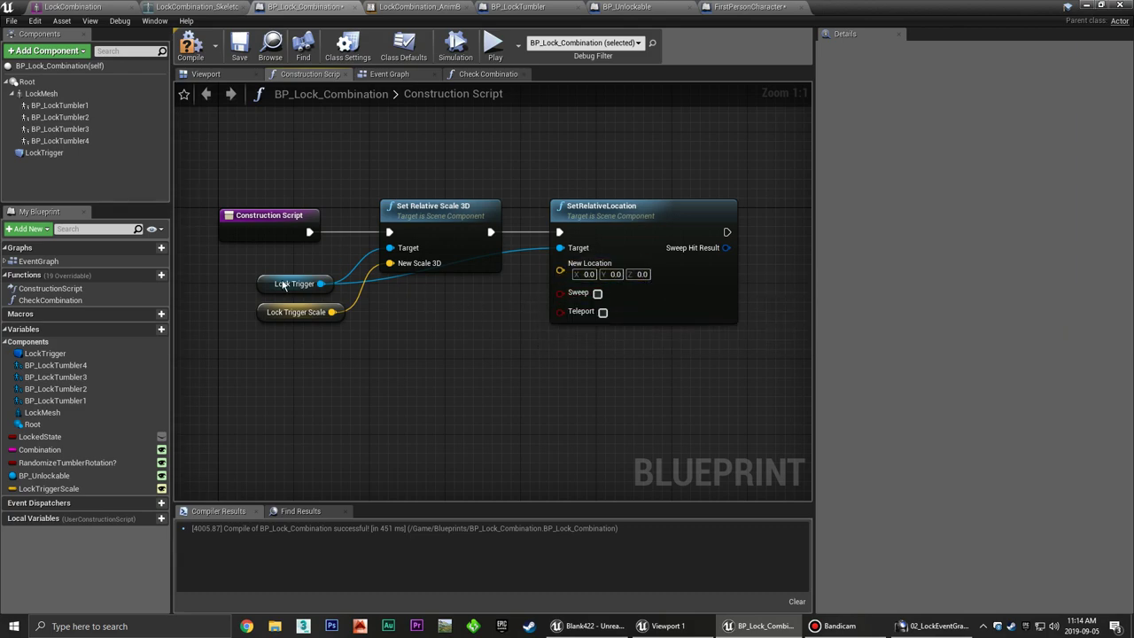
left_click(315, 309)
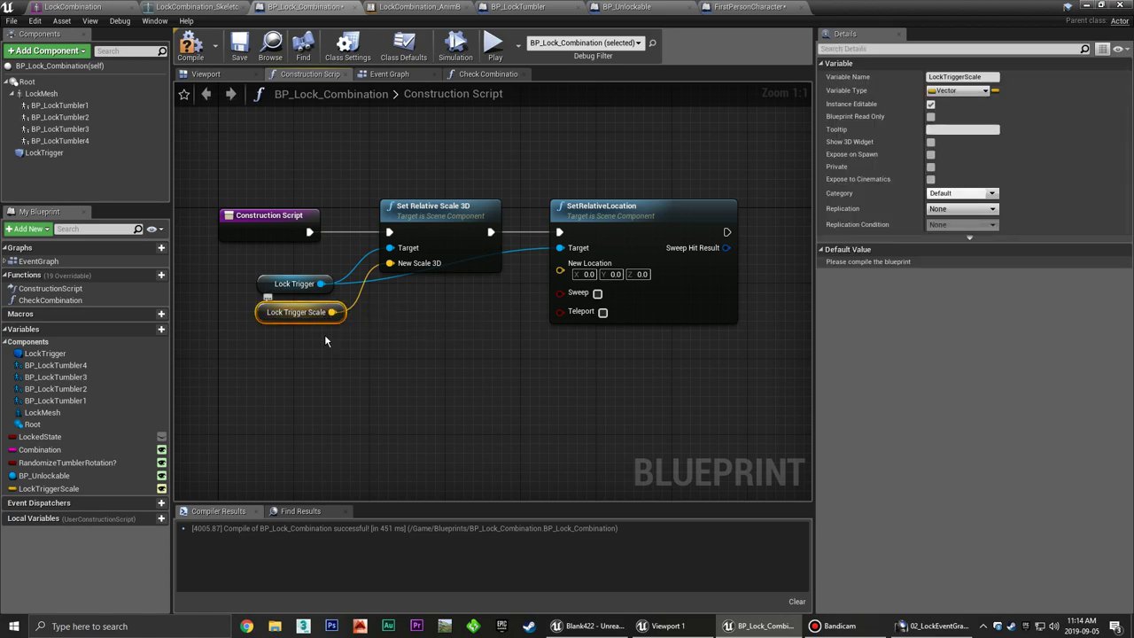
left_click(218, 148)
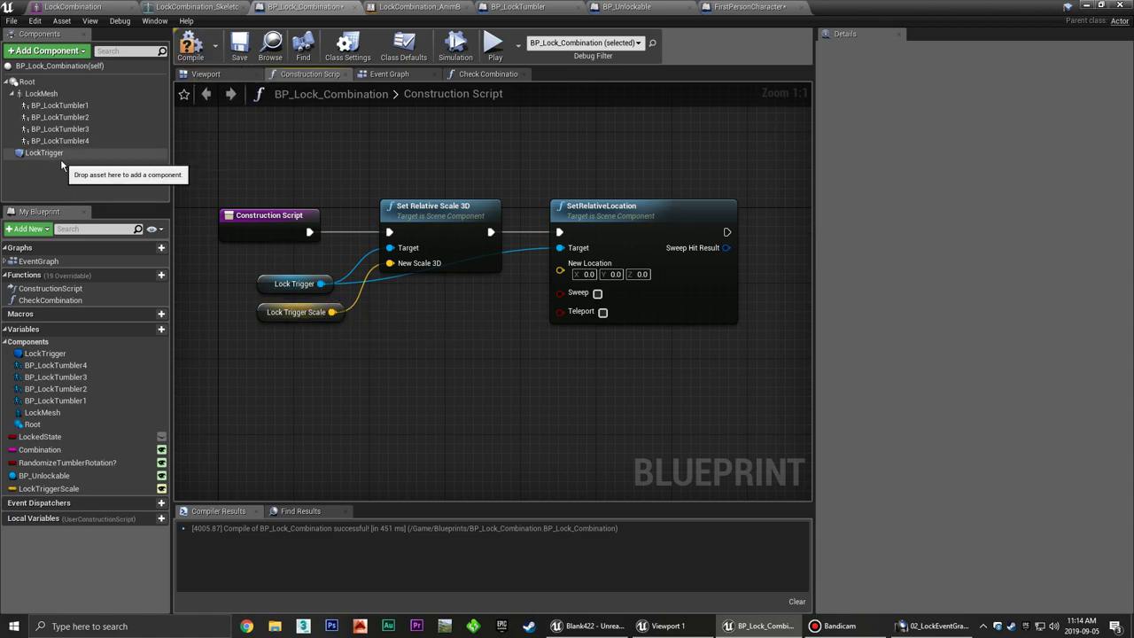
left_click(53, 155)
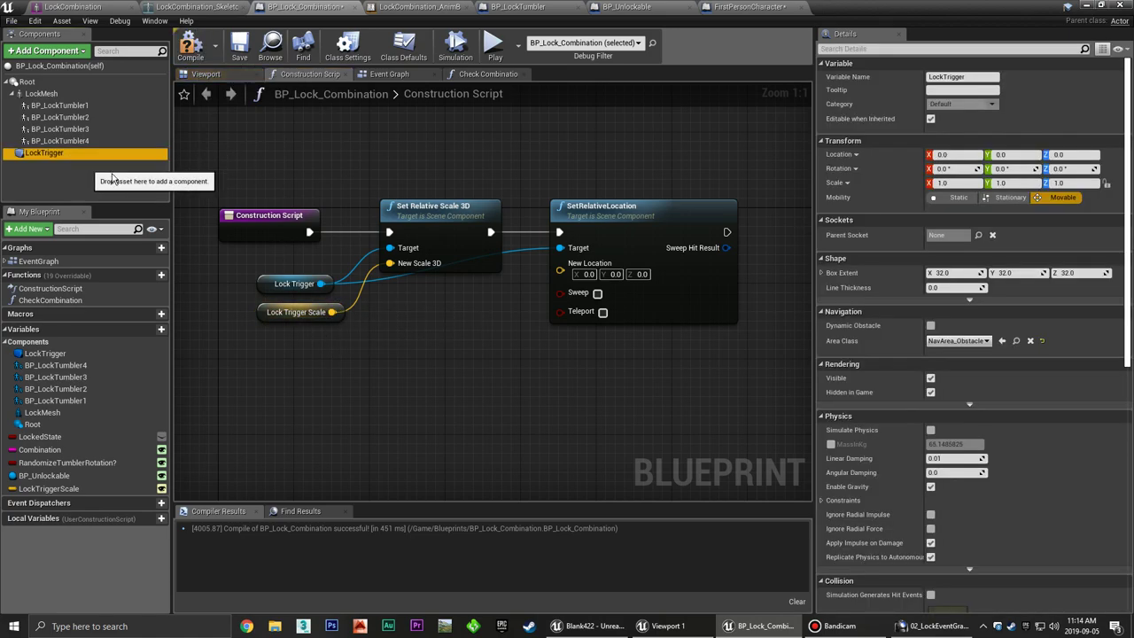
left_click(959, 183)
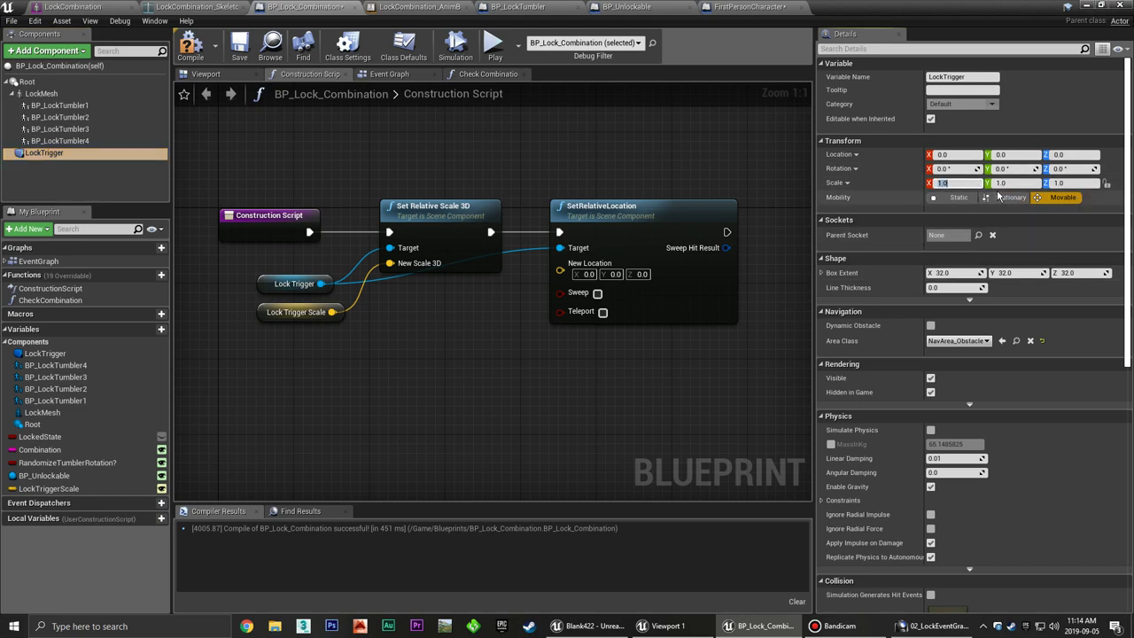
key("Tab")
key("Tab")
type("1")
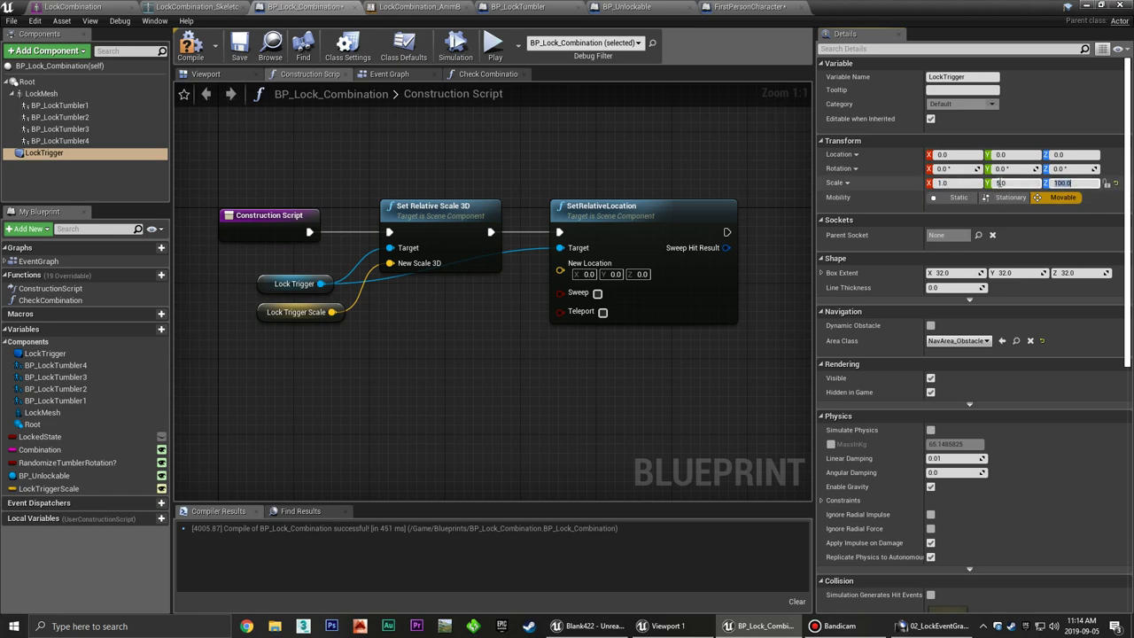
left_click(205, 75)
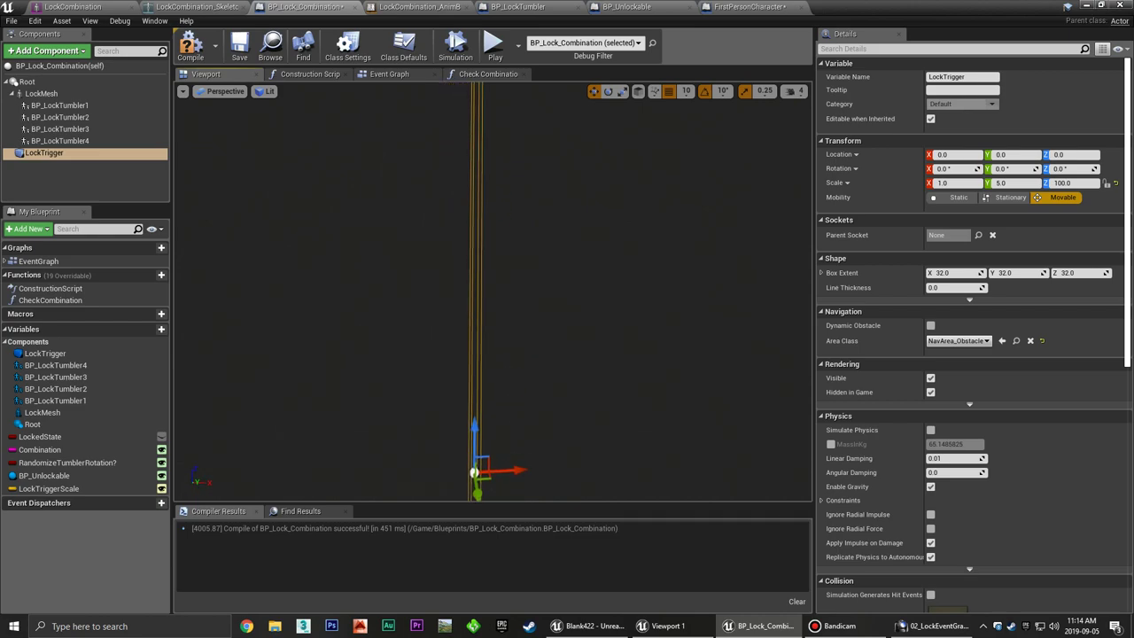
right_click_drag(542, 260, 542, 260)
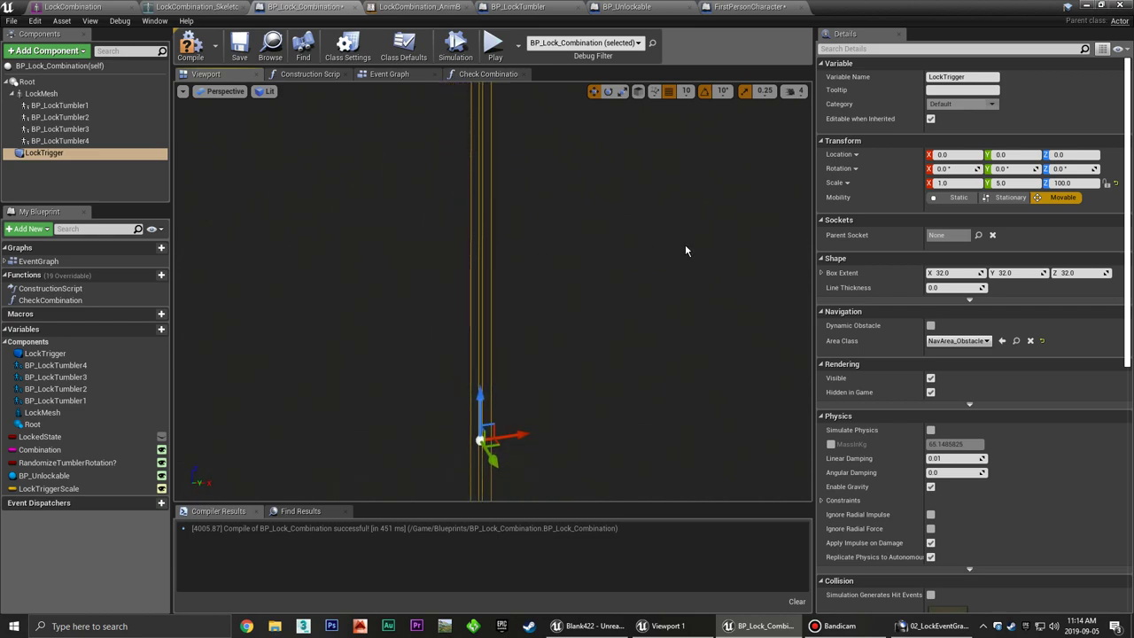
left_click(1077, 182)
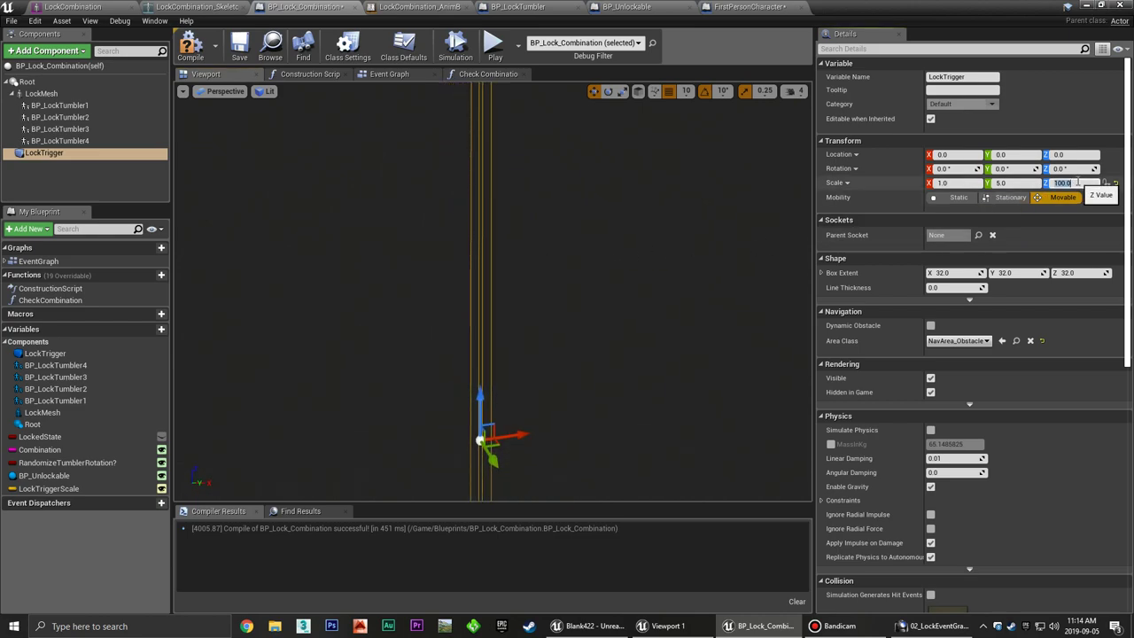
type("50")
key("Return")
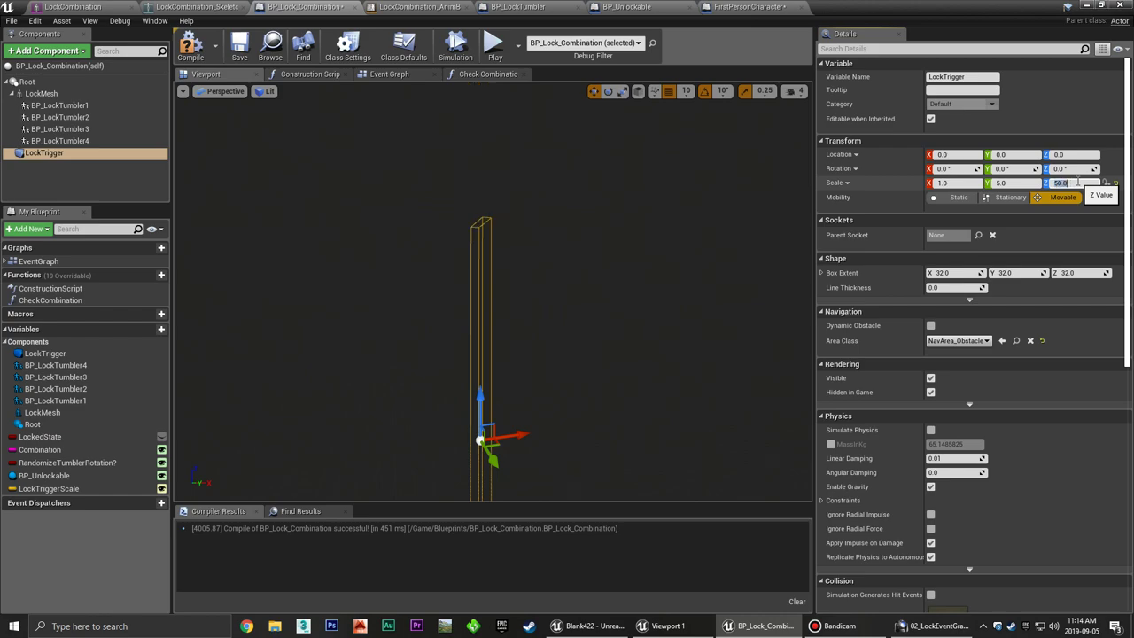
right_click_drag(439, 218, 420, 157)
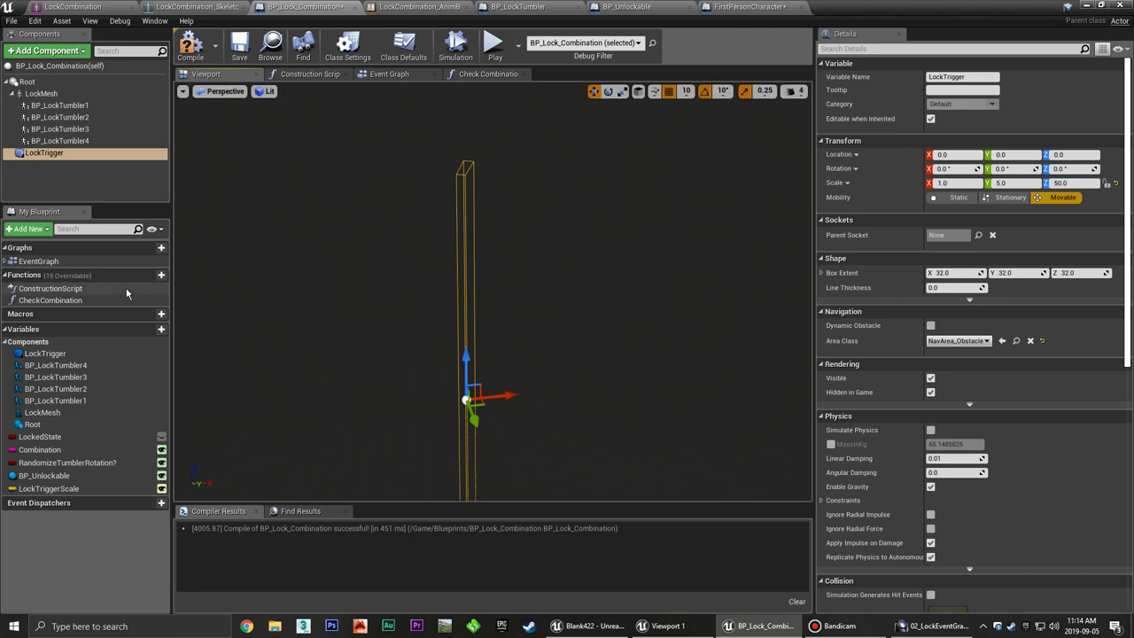
Compile and set LockTriggerScale's default value to 1, 5, 50.
left_click(48, 488)
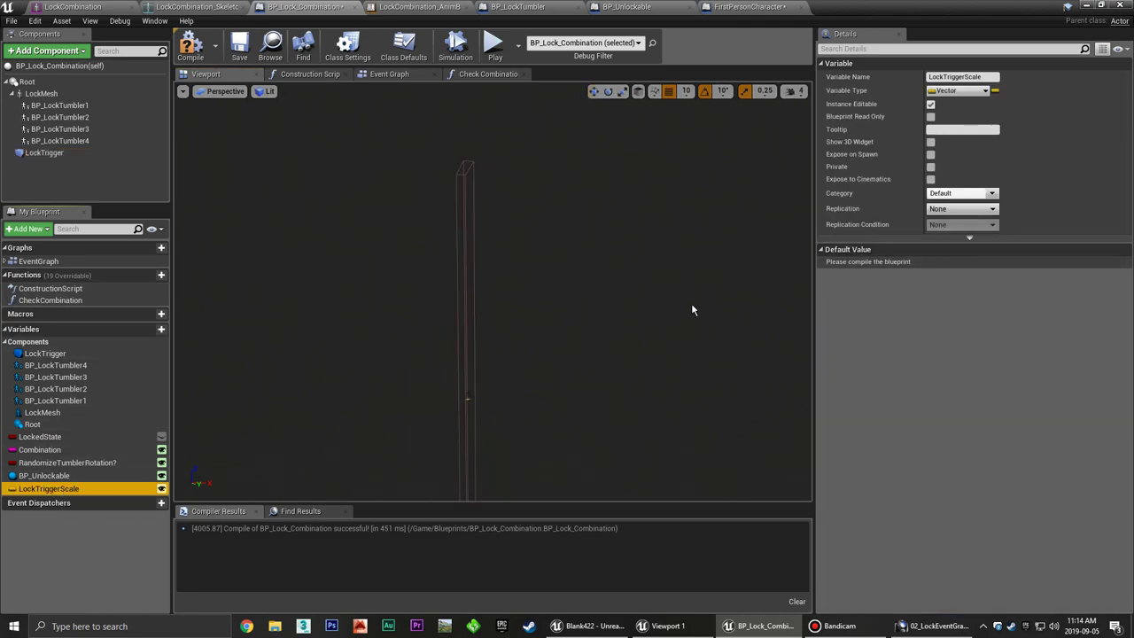
left_click(197, 44)
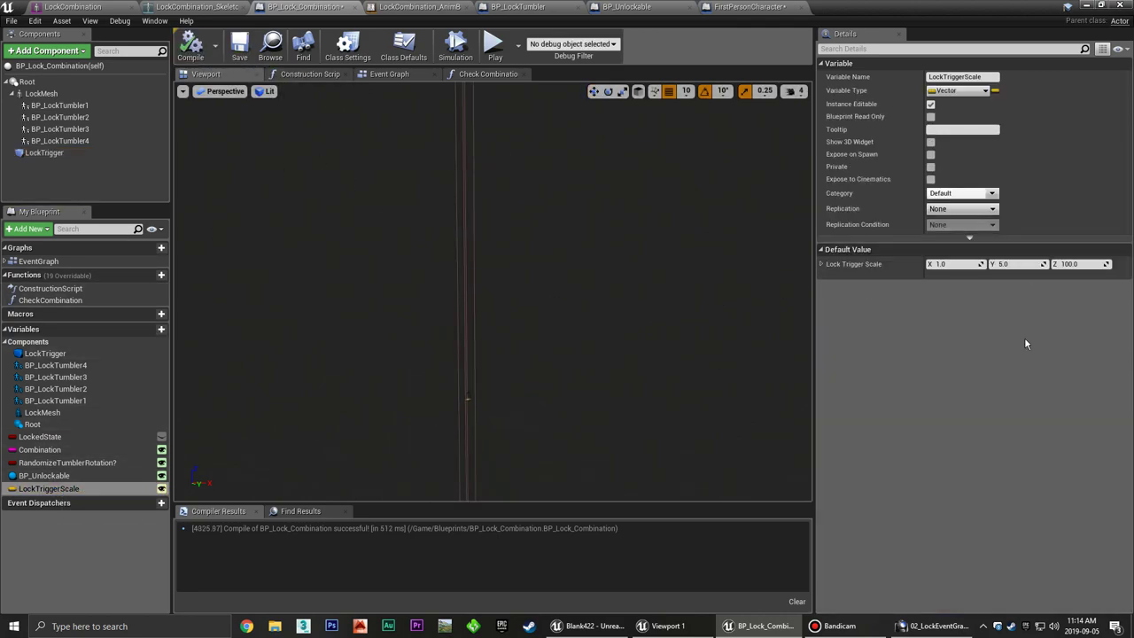
left_click(1088, 264)
type("50")
key("Return")
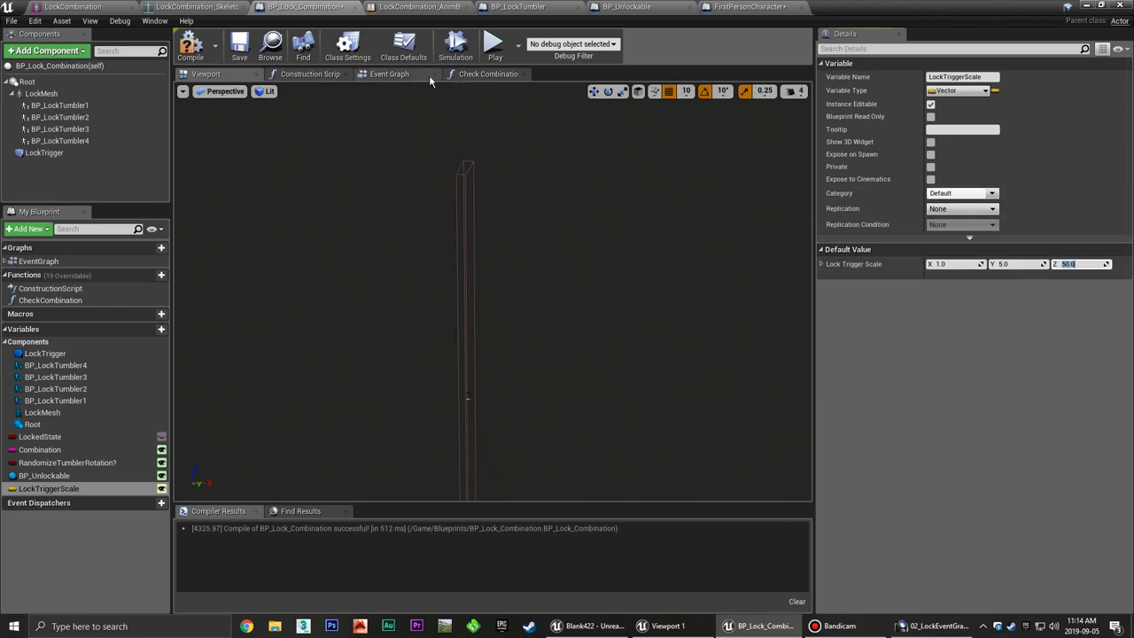
left_click(310, 74)
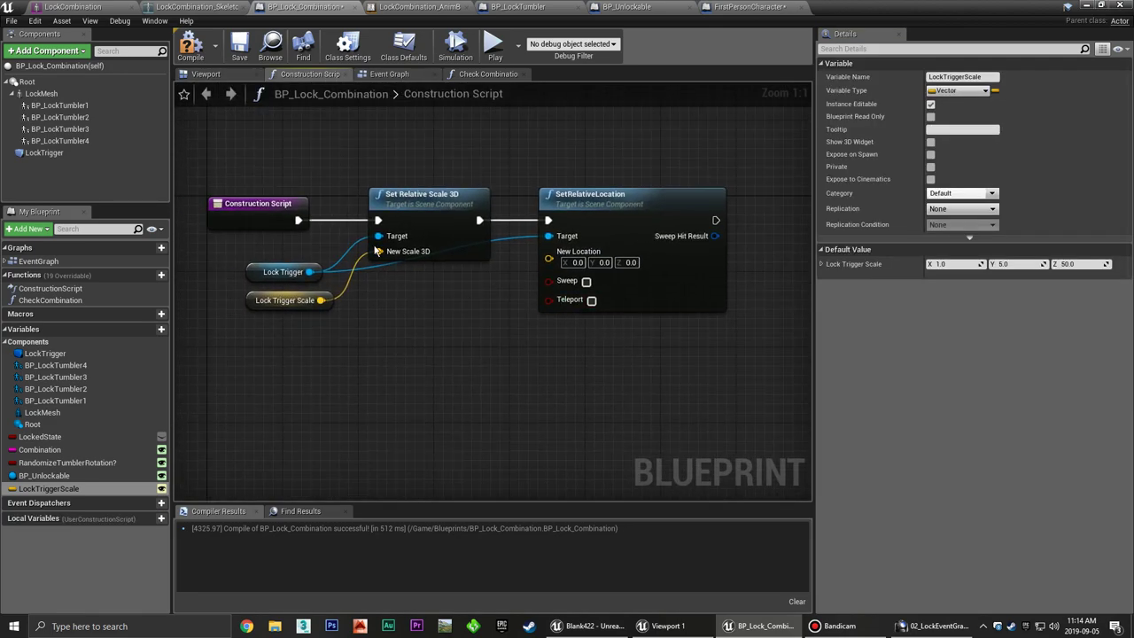
Set SetRelativeLocation's New Location Z value to 50.
left_click(629, 263)
type("50")
key("Return")
right_click_drag(642, 265, 653, 279)
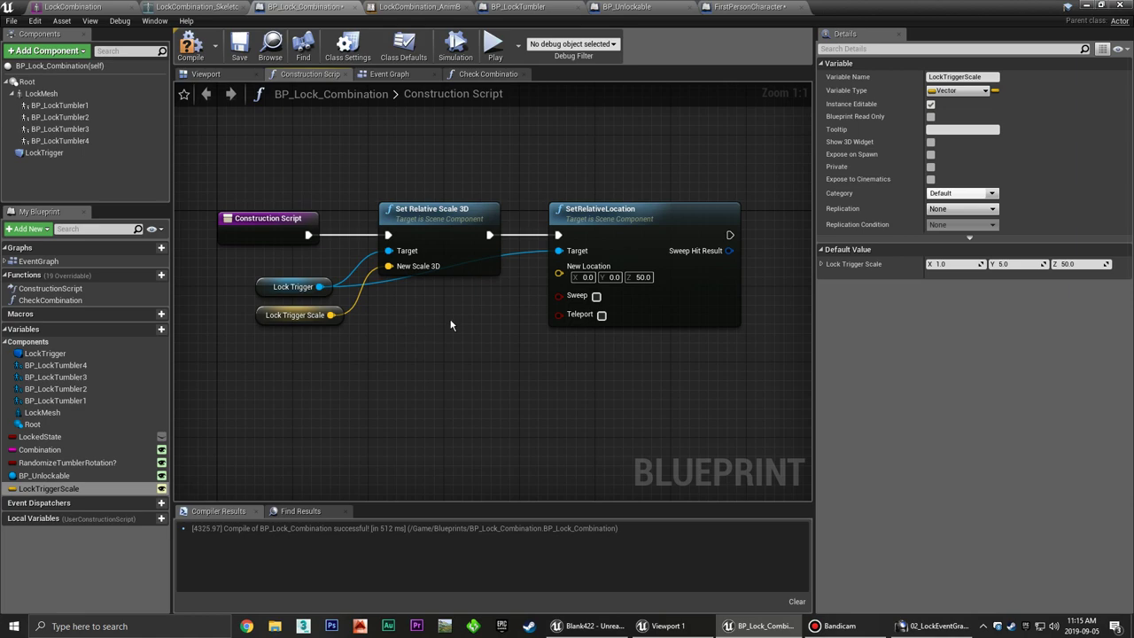
right_click_drag(454, 314, 508, 311)
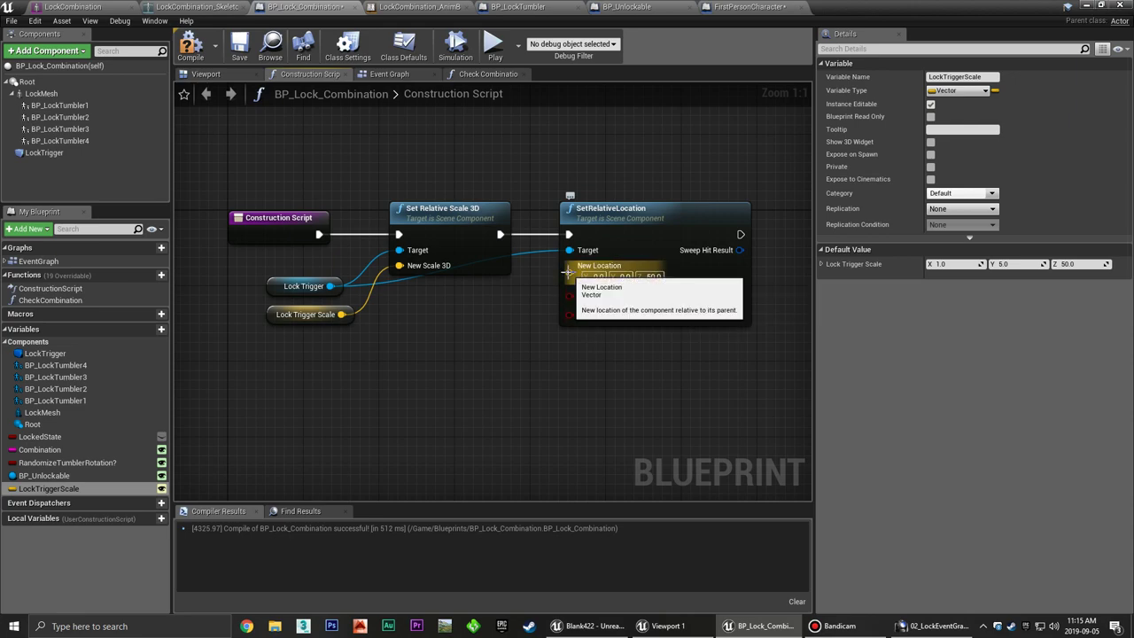
Promote New Location to an Instance Editable variable named LockTriggerLocation, placed below the nodes.
right_click(568, 272)
left_click(600, 289)
type("LockTrigge")
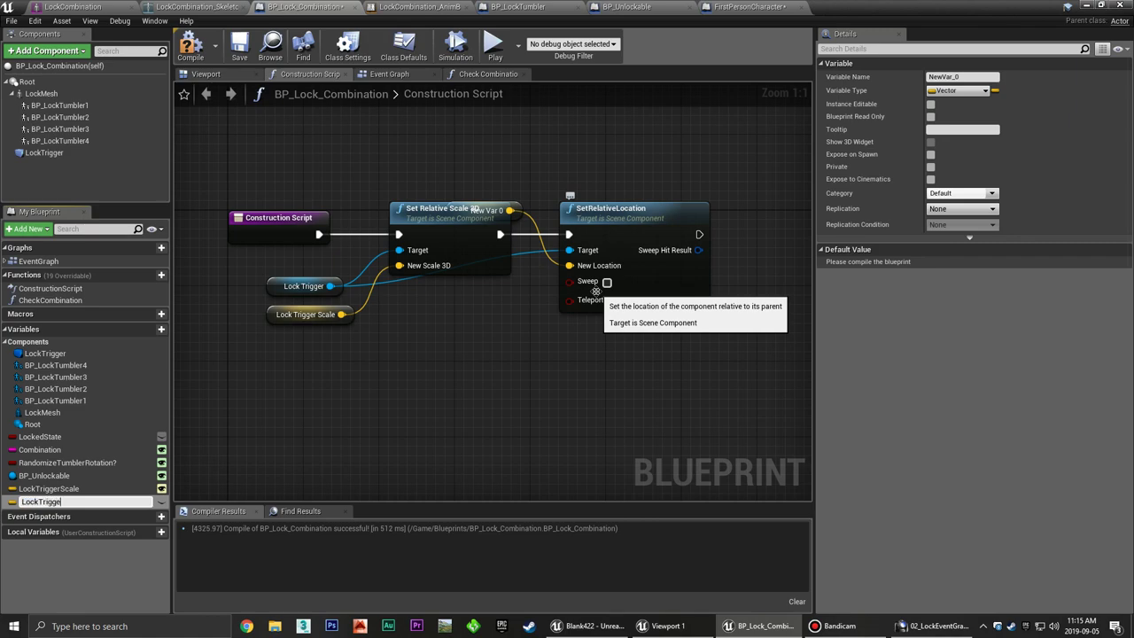
type("rLocation")
key("Return")
left_click(161, 502)
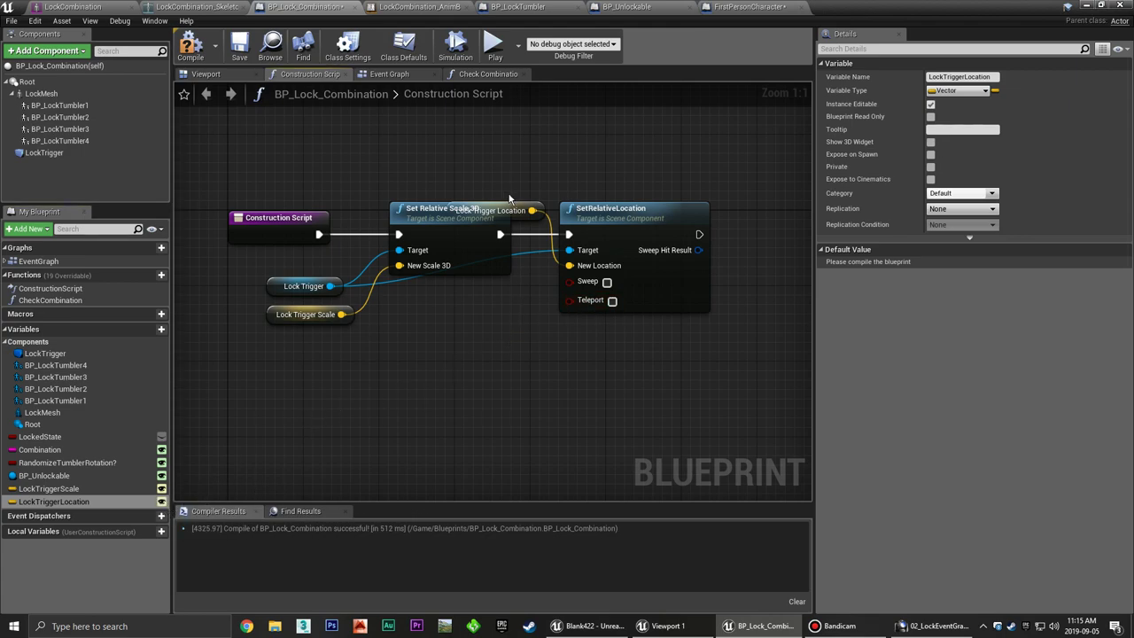
left_click_drag(505, 210, 478, 315)
left_click(571, 355)
right_click_drag(571, 356, 526, 337)
Compile and save the BP_Lock_Combination blueprint.
left_click(190, 45)
left_click(239, 45)
right_click_drag(417, 405, 444, 376)
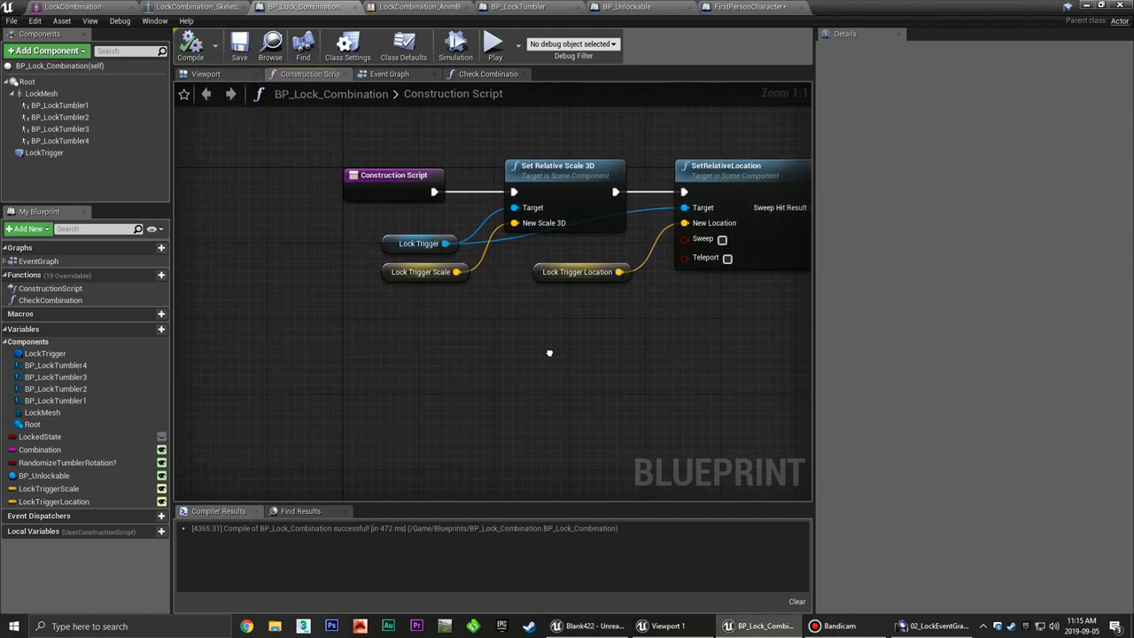
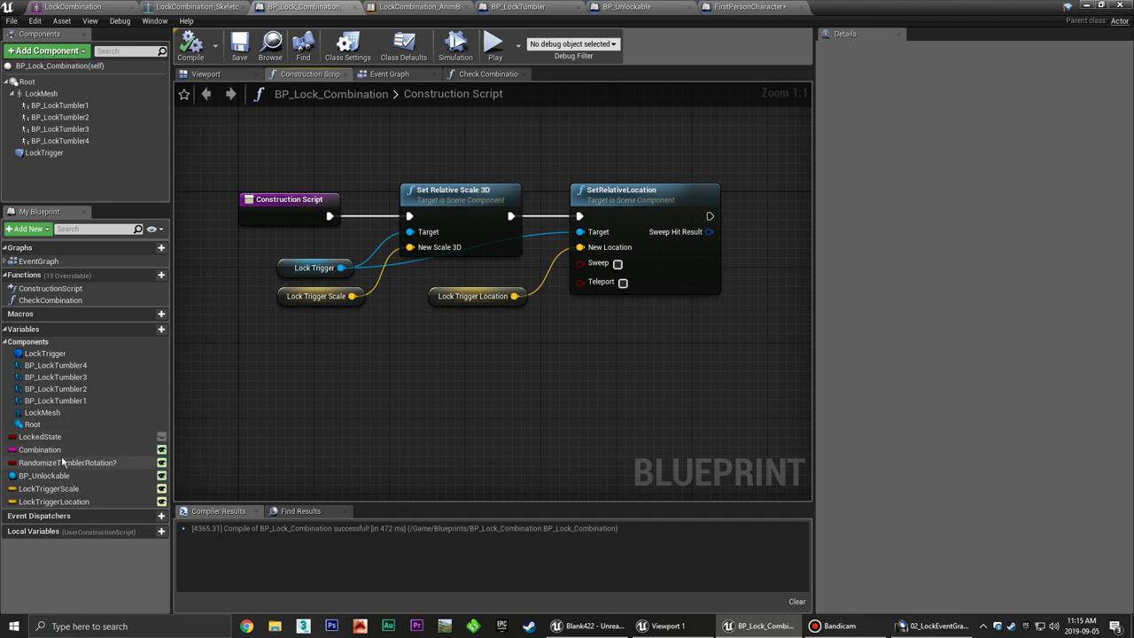
Set the Combination variable's Category to LockSettings.
left_click(52, 450)
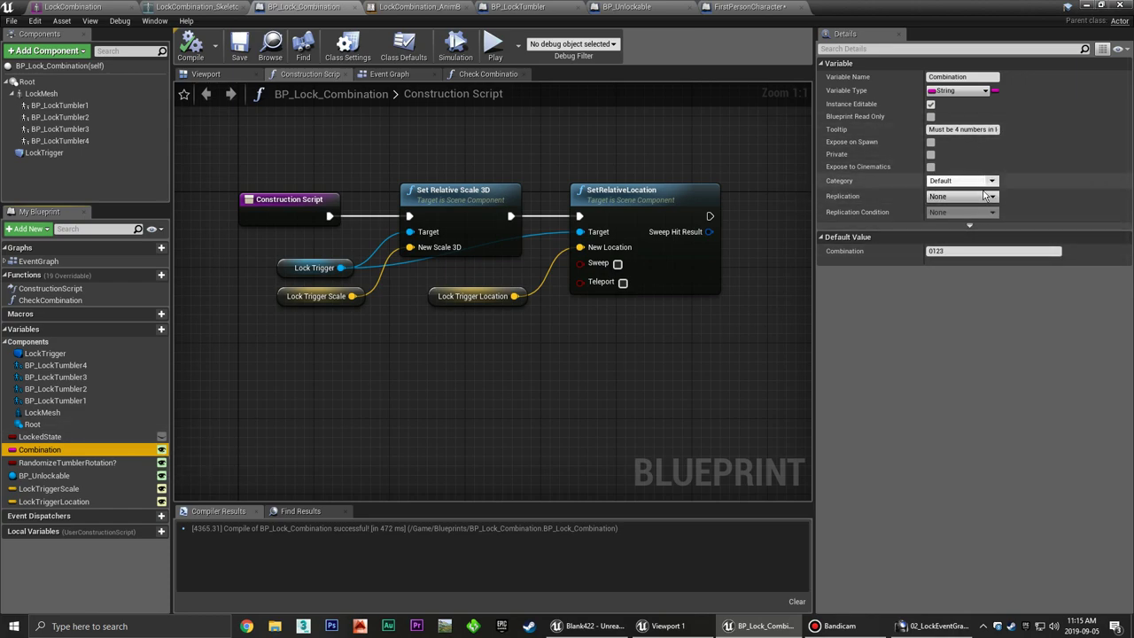
left_click(971, 181)
type("LockSetting")
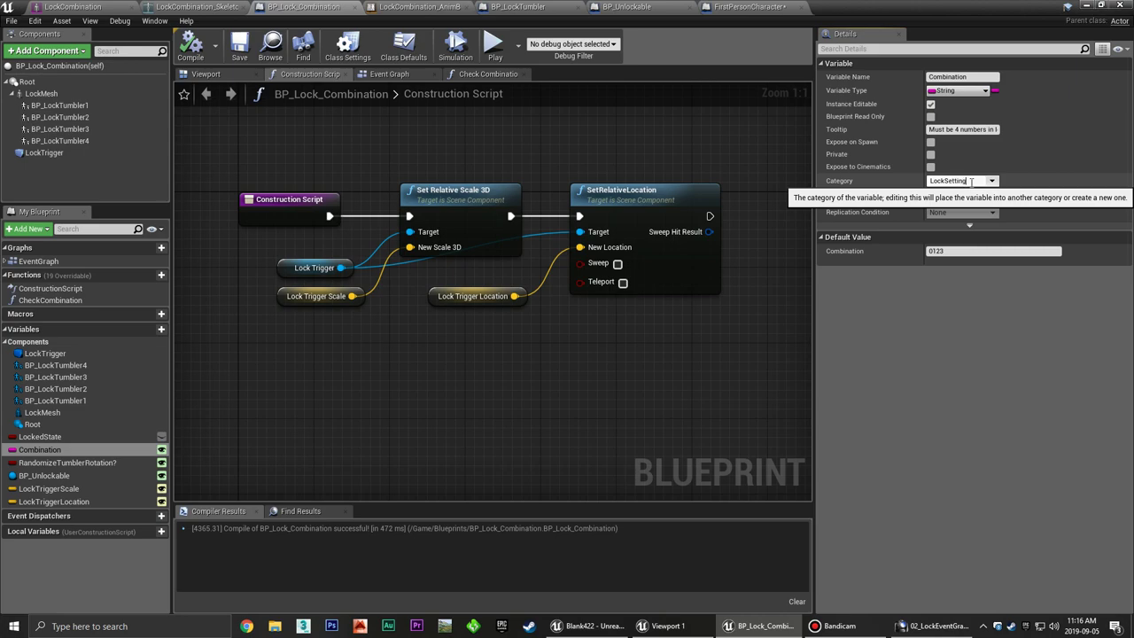
type("s")
key("Return")
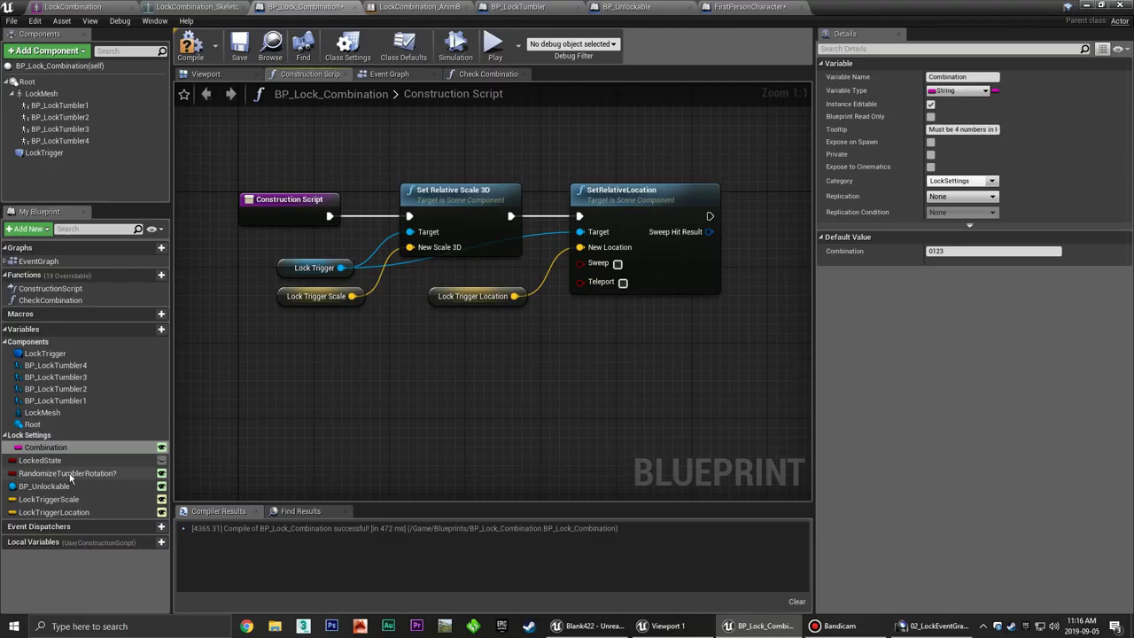
Order Lock Settings as BP_Unlockable, Combination, RandomizeTumblerRotation?, then the LockTrigger variables.
left_click(80, 511)
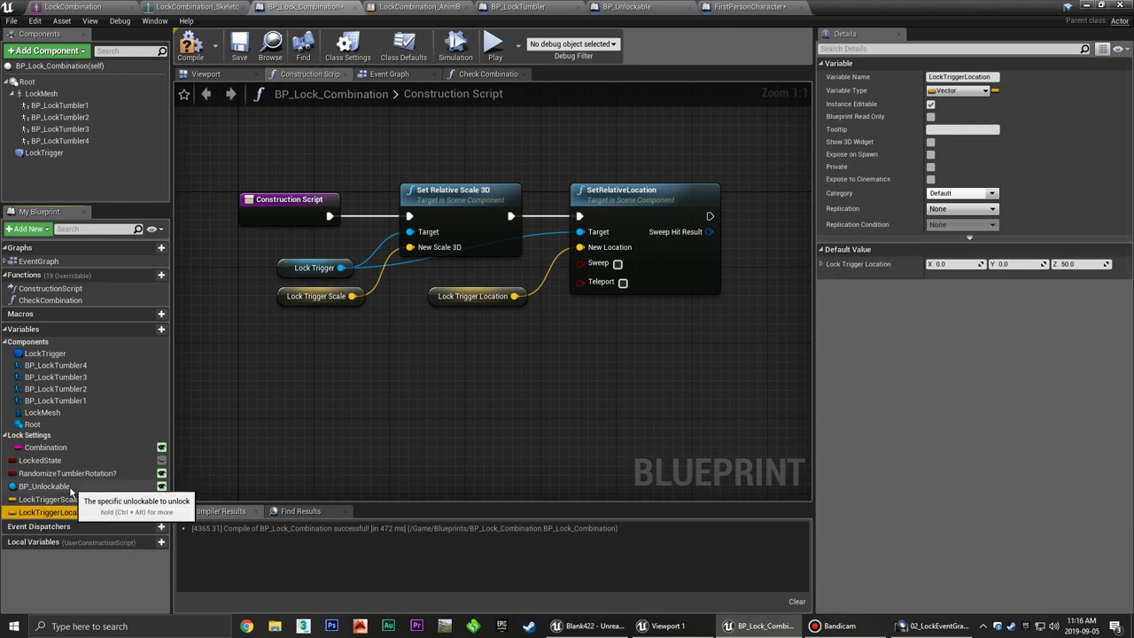
left_click(92, 487)
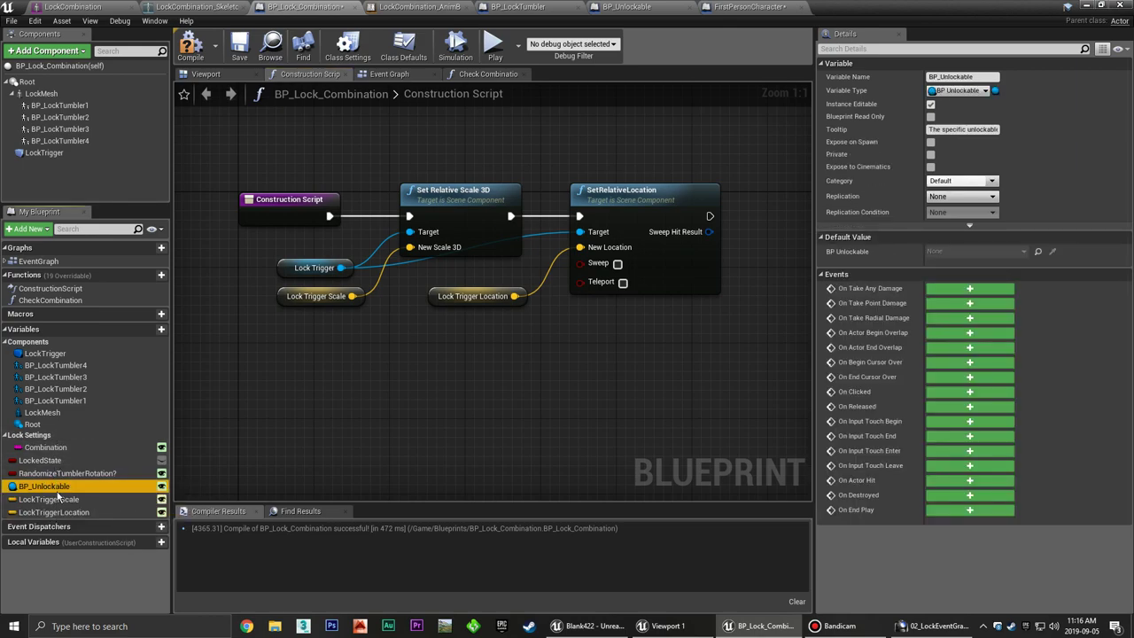
left_click_drag(55, 486, 51, 455)
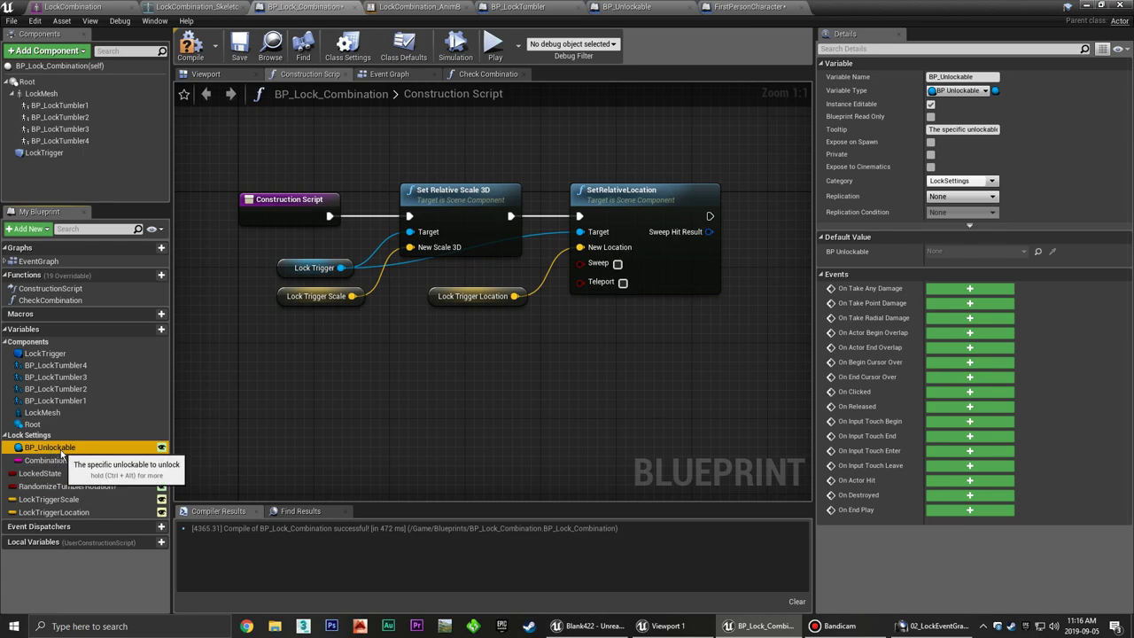
left_click(49, 459)
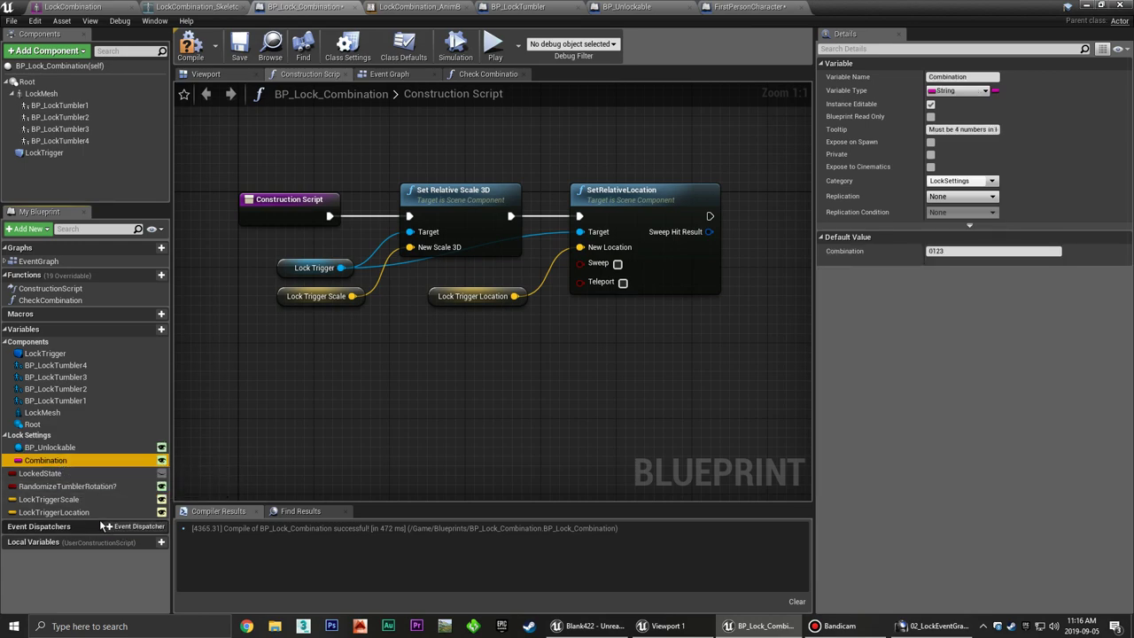
left_click(87, 487)
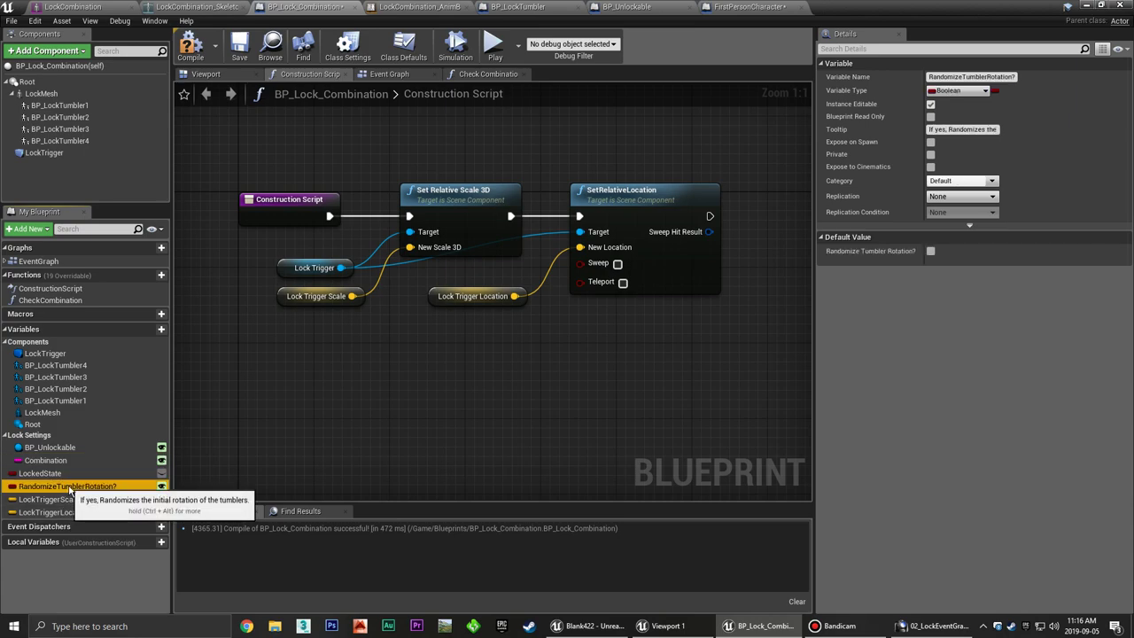
mouse_move(88, 493)
left_mouse_down()
mouse_move(55, 467)
mouse_move(62, 486)
left_mouse_up()
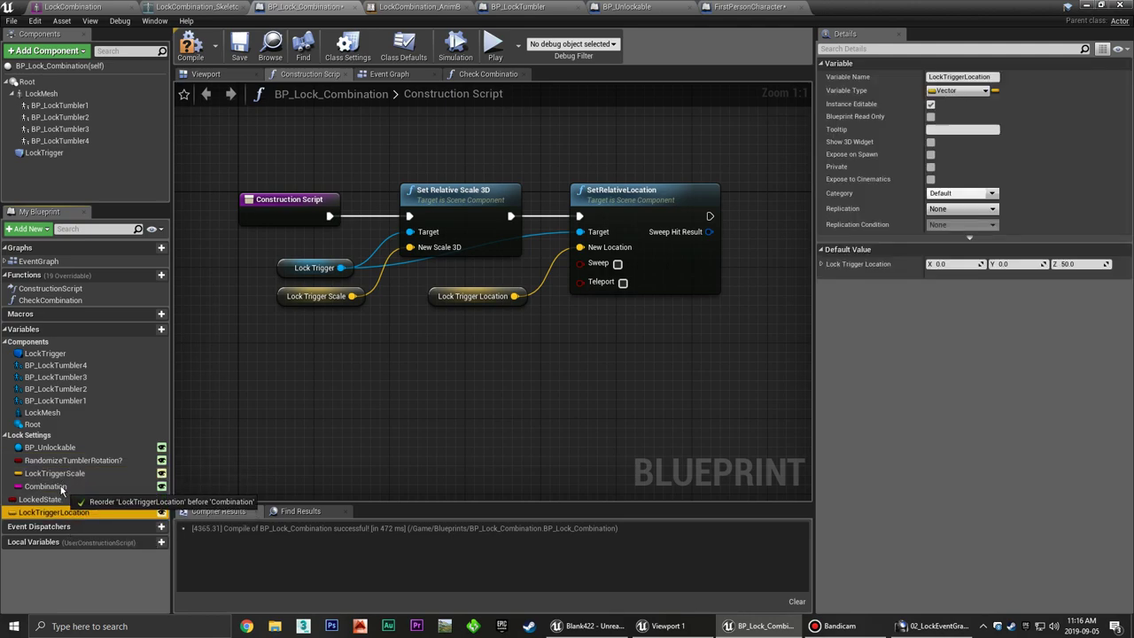
left_click(37, 500)
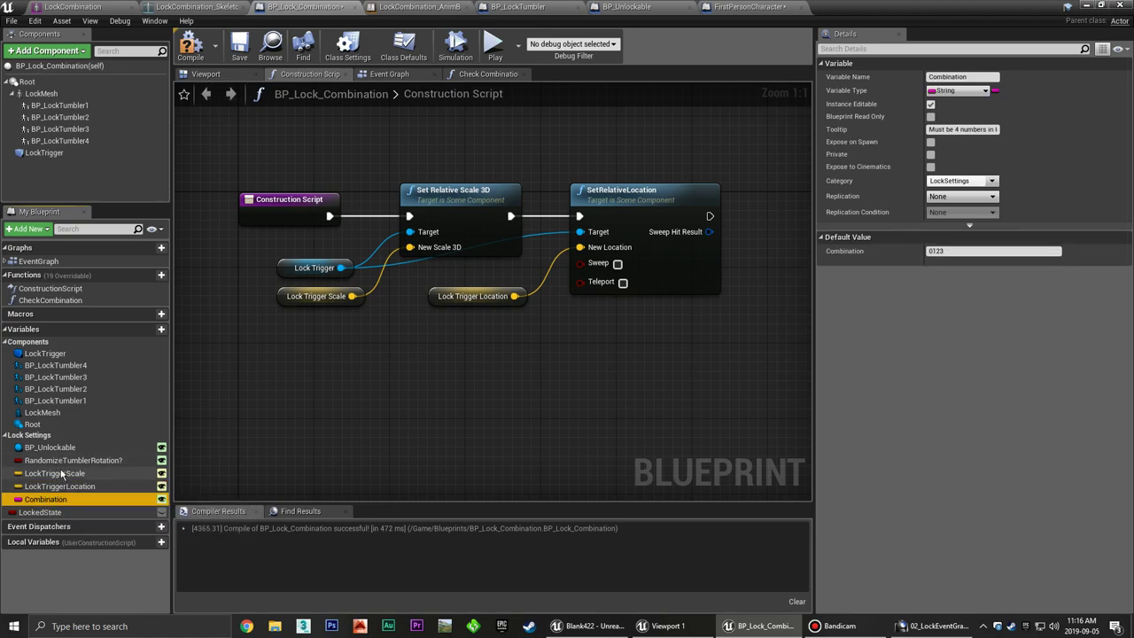
mouse_move(53, 501)
left_mouse_down()
mouse_move(54, 449)
mouse_move(53, 463)
left_mouse_up()
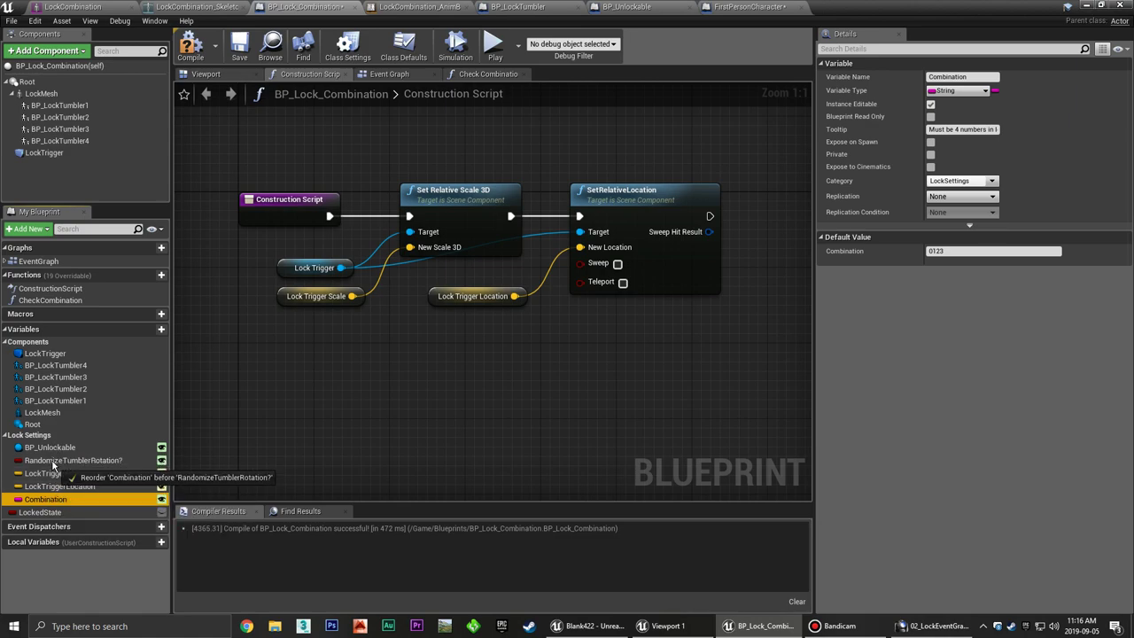
left_click_drag(53, 463, 53, 462)
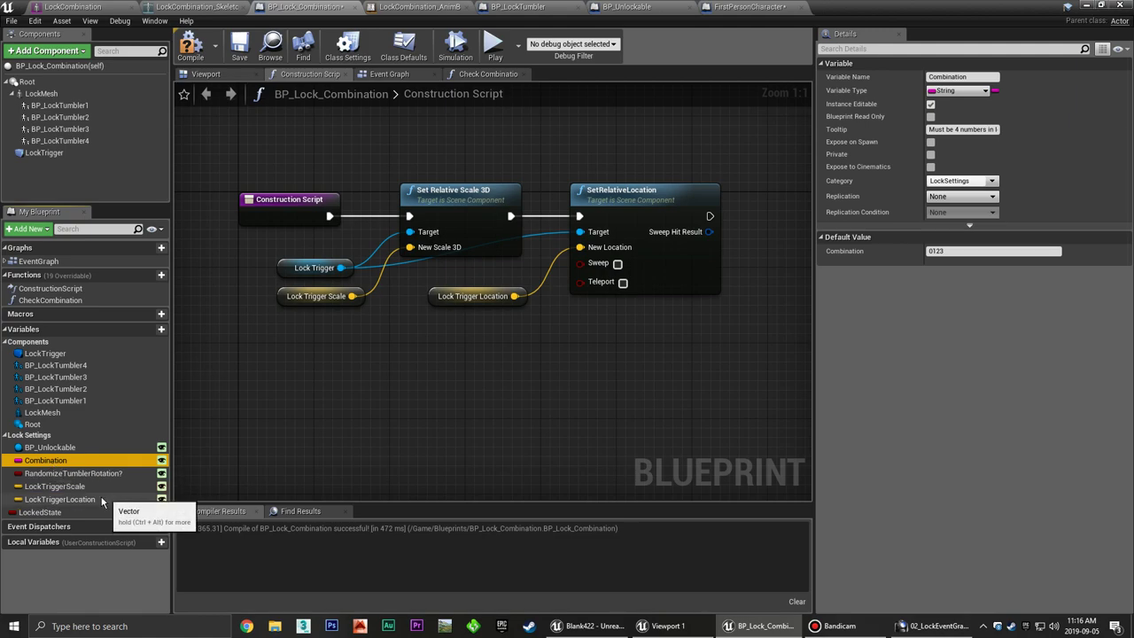
Review each Lock Settings variable's details, then collapse and re-expand the category.
left_click(53, 448)
left_click(53, 460)
left_click(53, 473)
left_click(54, 486)
left_click(55, 498)
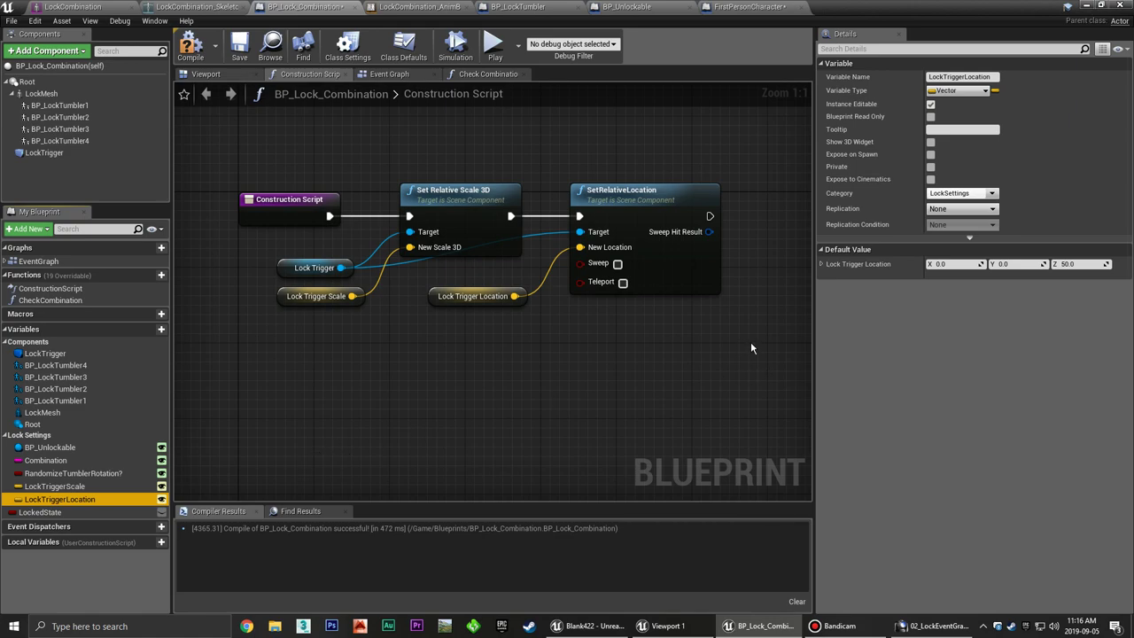
left_click(6, 435)
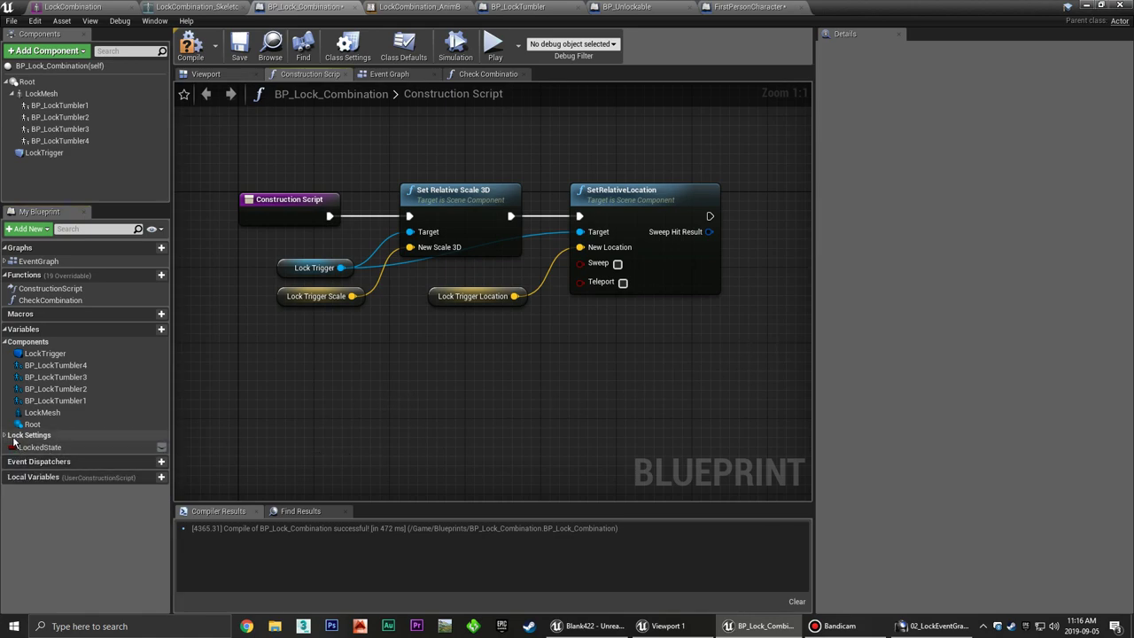
double_click(53, 435)
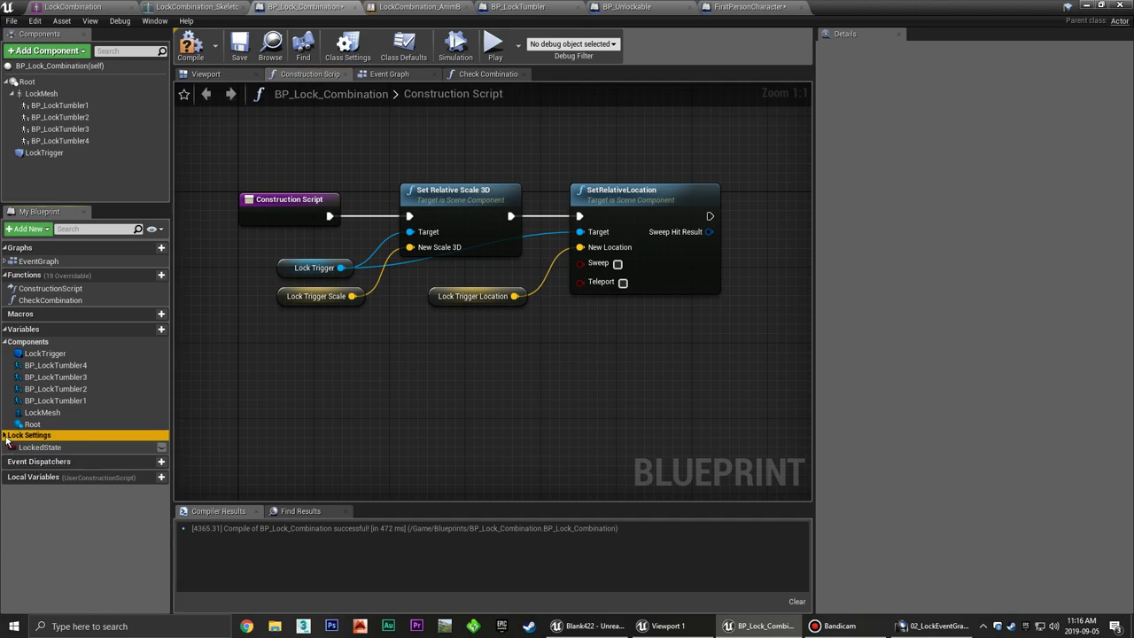
right_click_drag(524, 394, 483, 413)
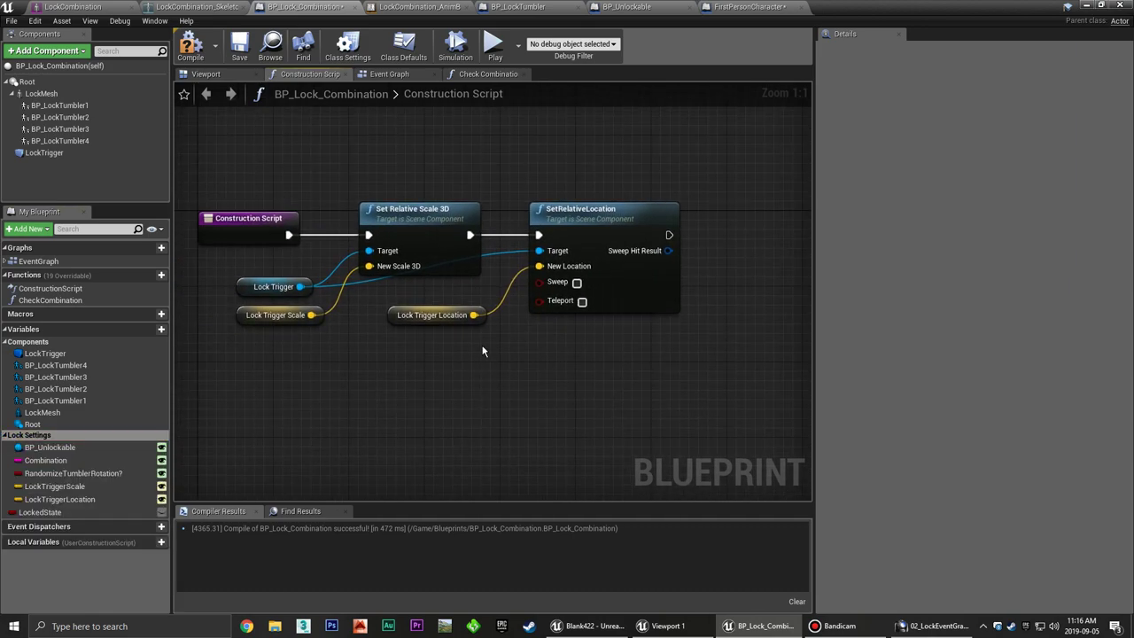
Add a Boolean UsingLock? variable to FirstPersonCharacter, compile and save, then return to BP_Lock_Combination.
left_click(399, 77)
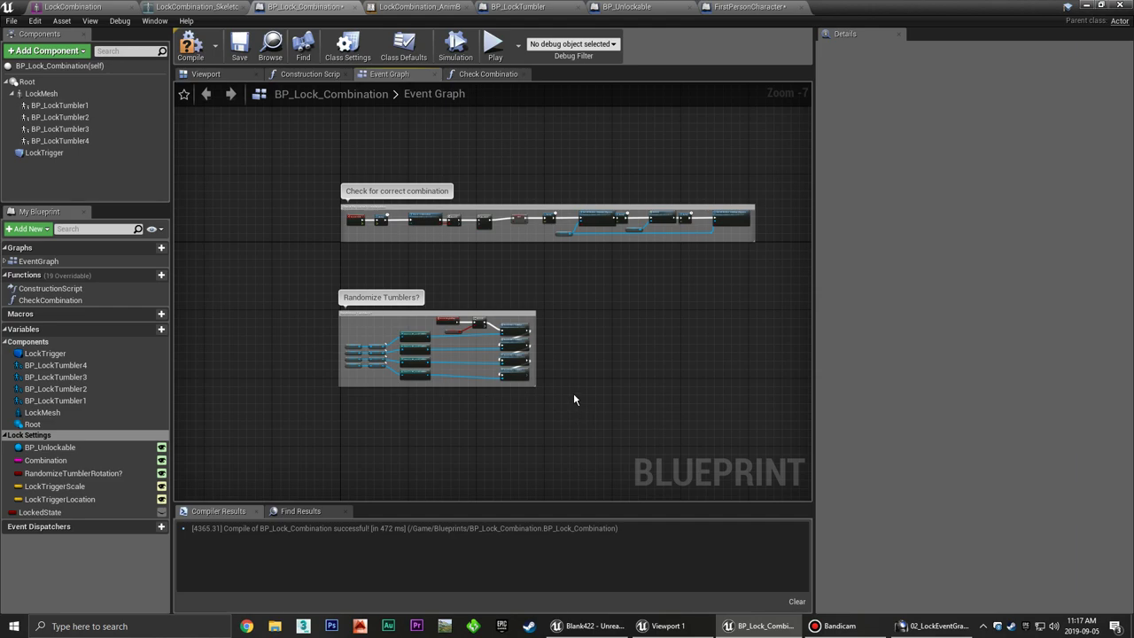
right_click_drag(573, 400, 567, 319)
scroll(480, 322, "up", 2)
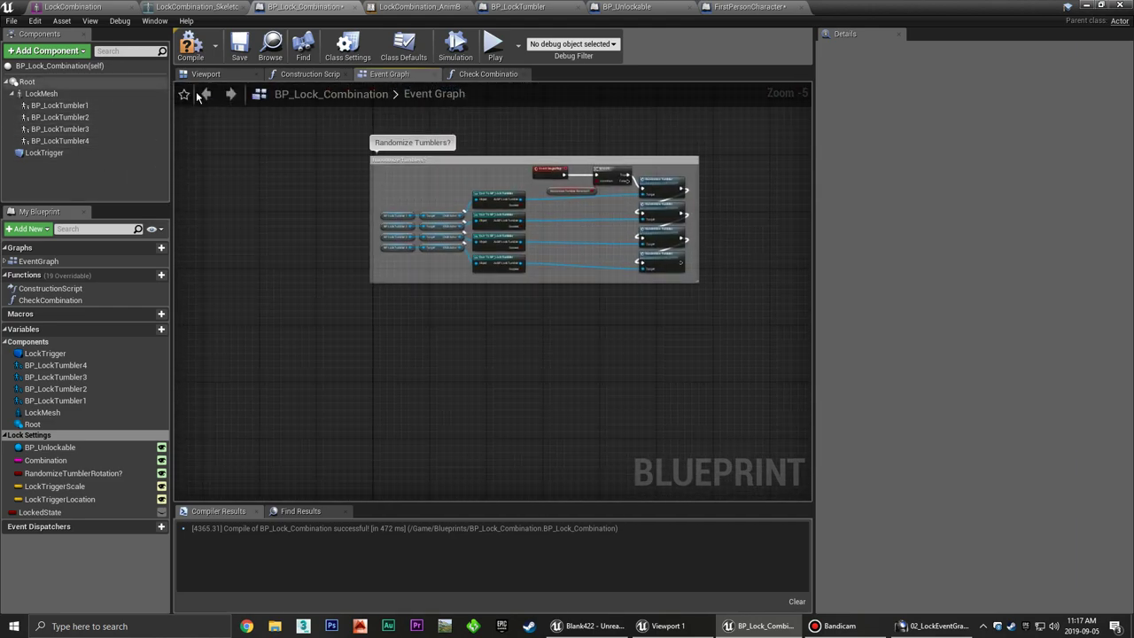
left_click(742, 7)
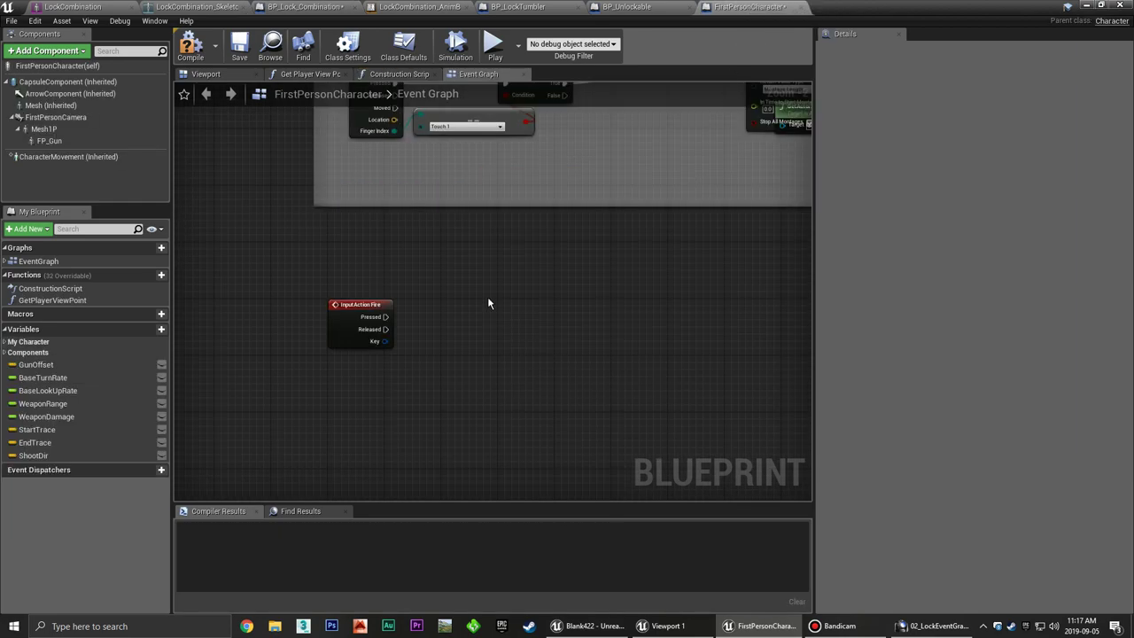
left_click(152, 329)
type("UsingLock?")
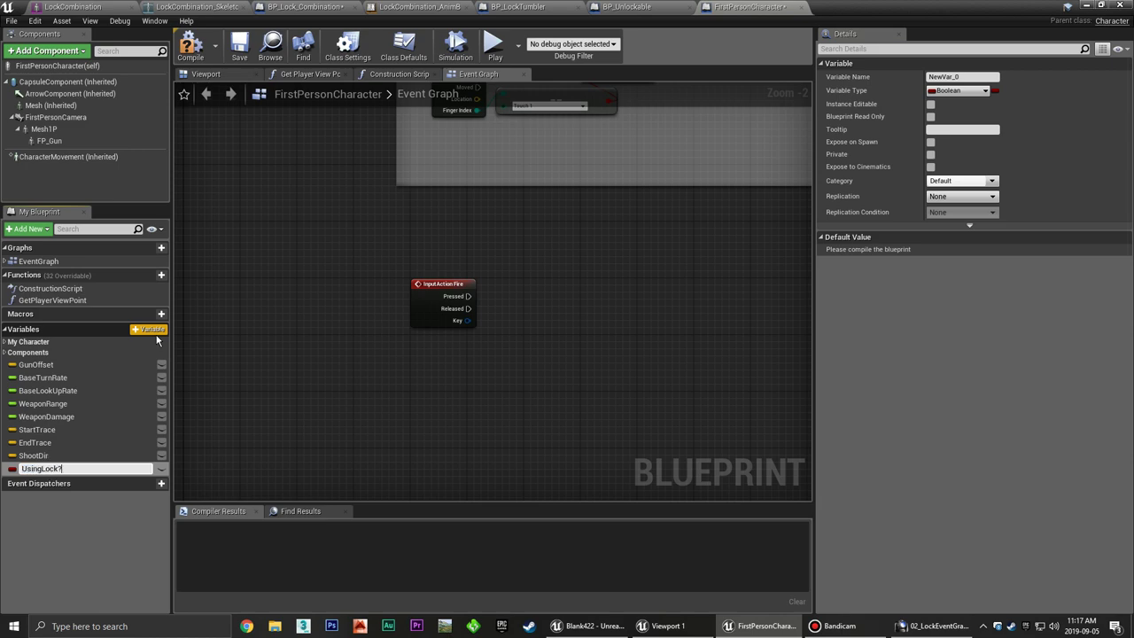
key("Return")
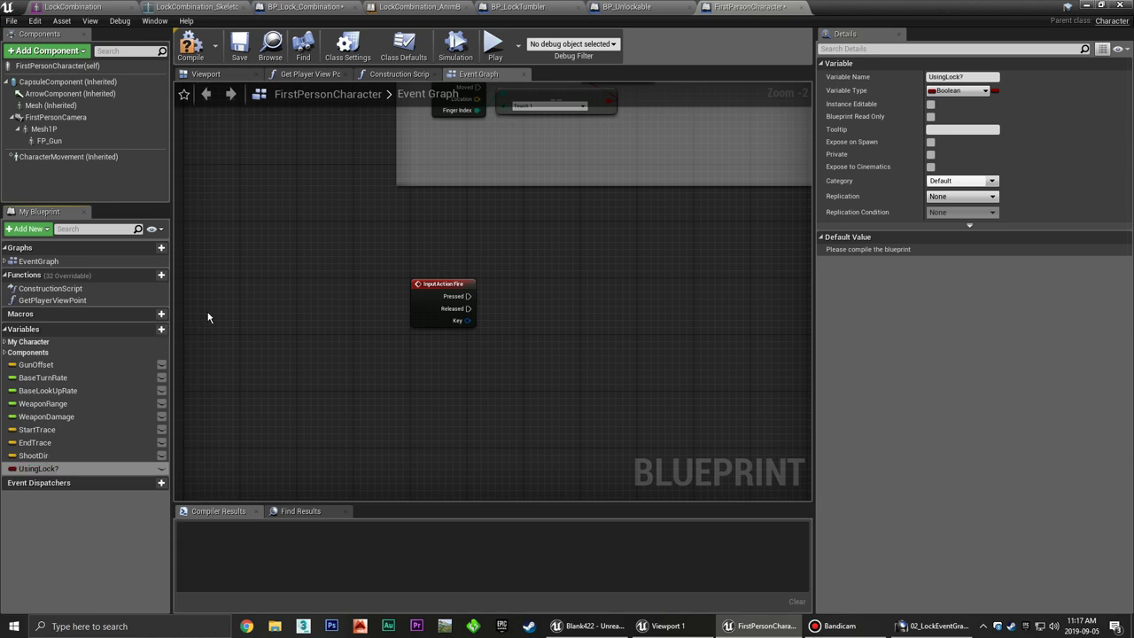
left_click(190, 44)
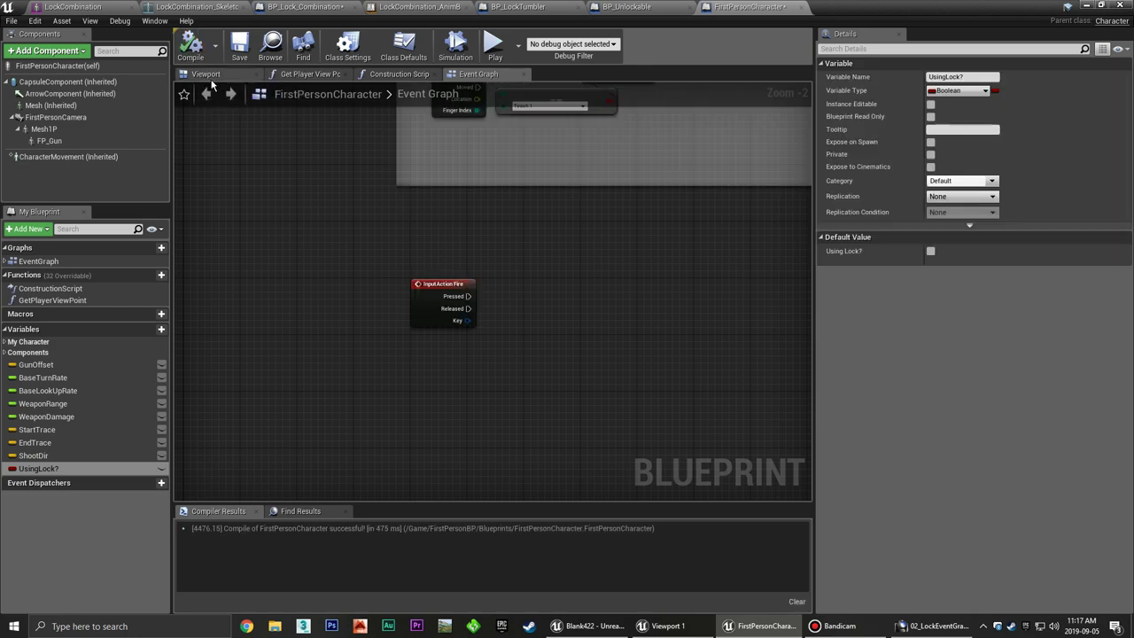
left_click(239, 46)
left_click(305, 7)
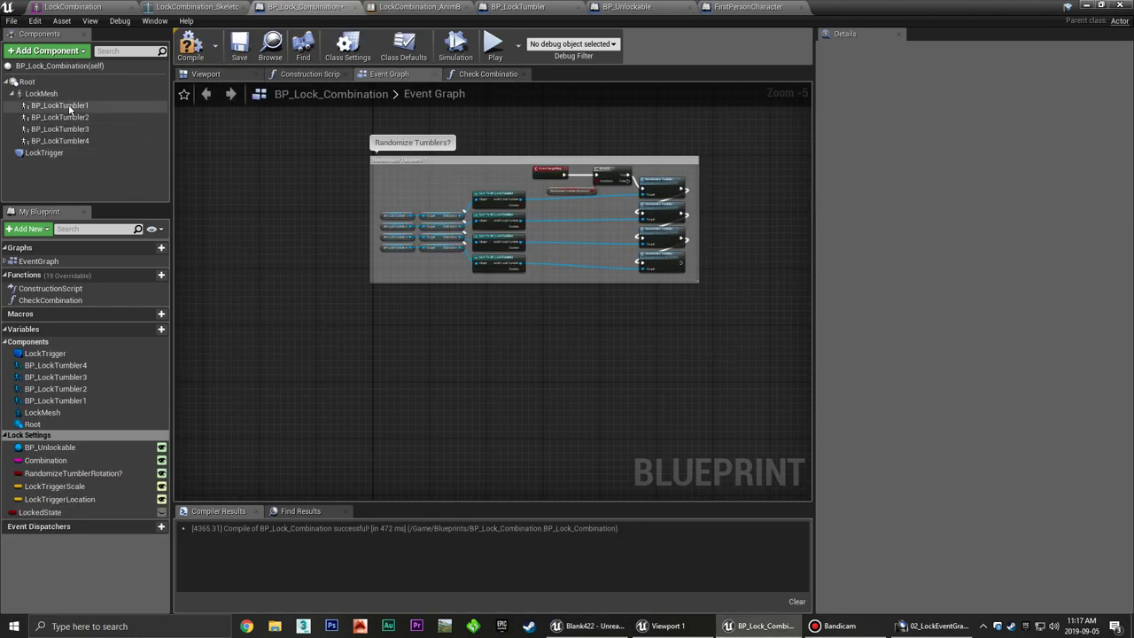
left_click(62, 152)
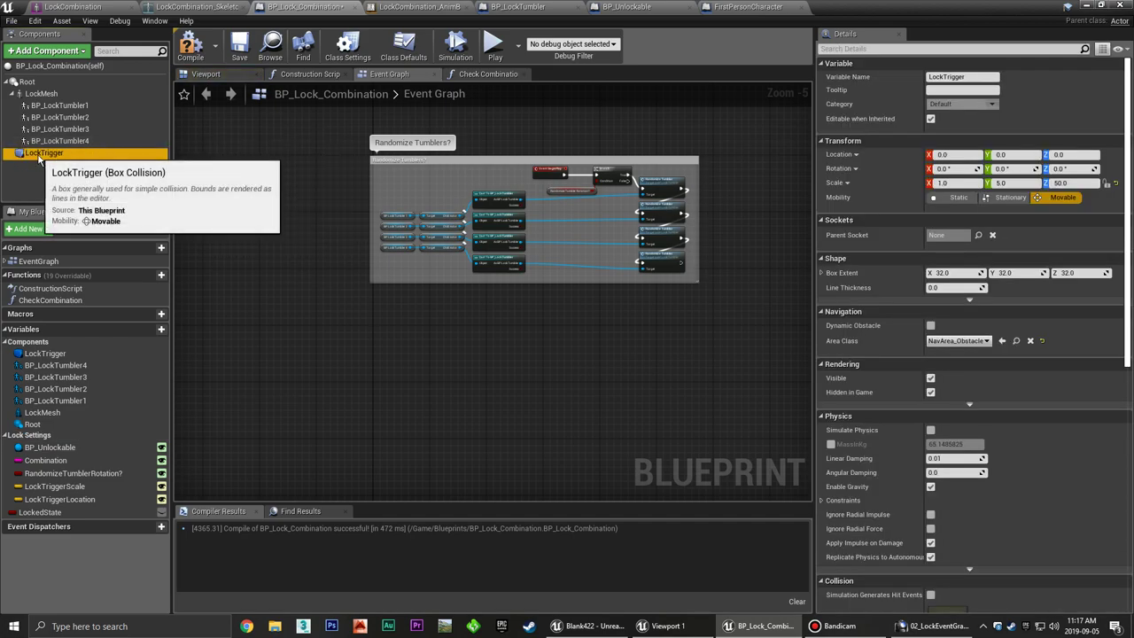
Add On Component Begin Overlap and On Component End Overlap events for LockTrigger.
right_click(156, 155)
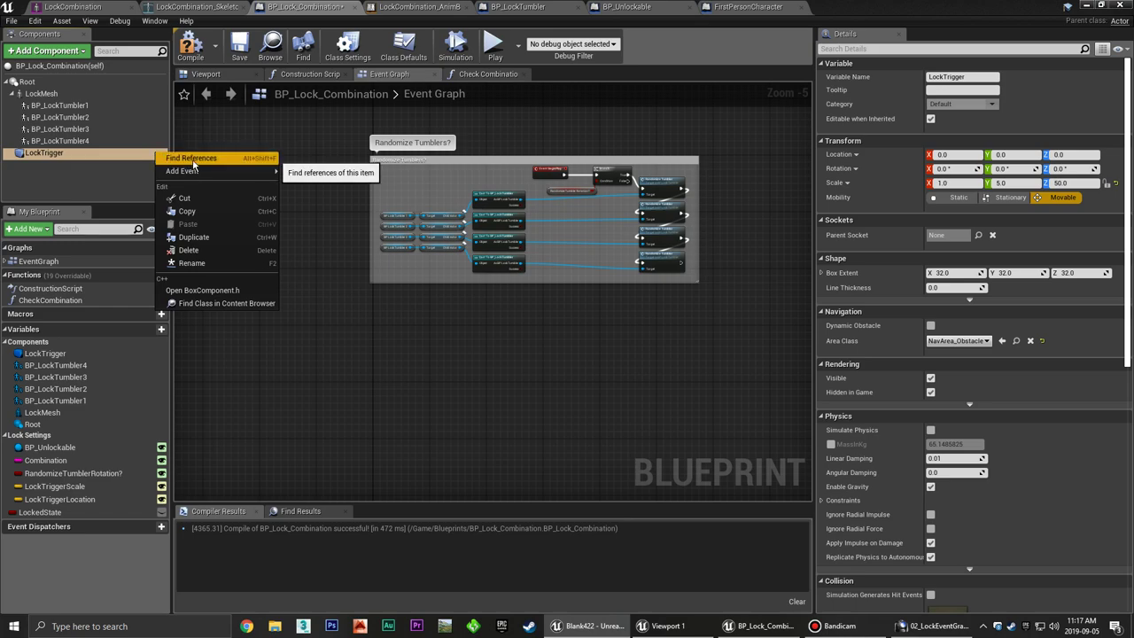
mouse_move(215, 174)
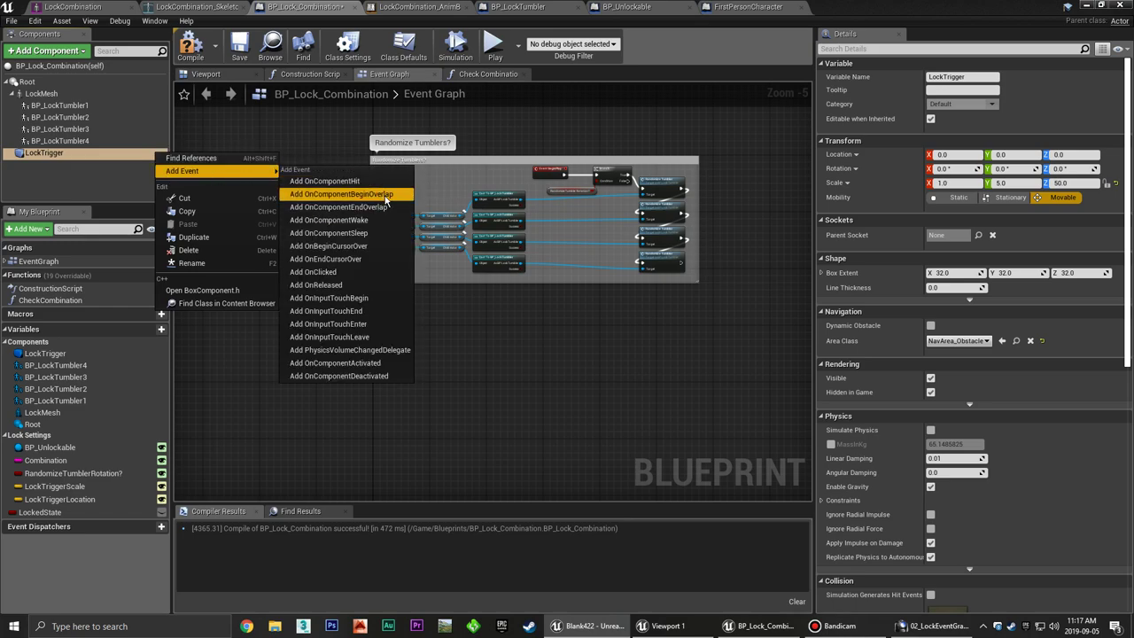
left_click(387, 194)
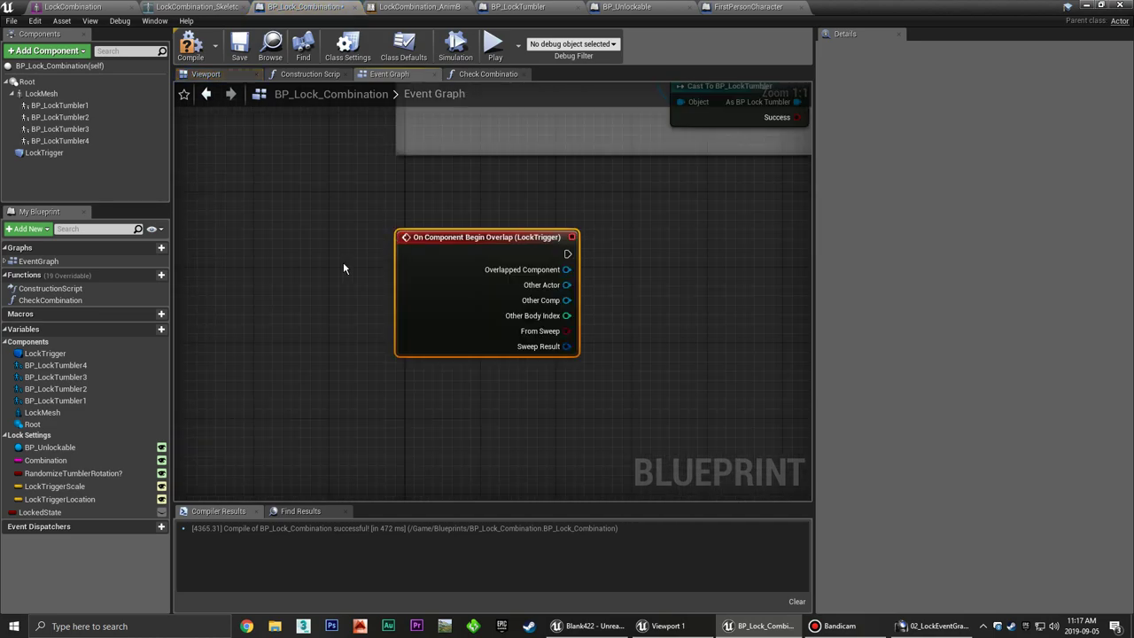
left_click(57, 154)
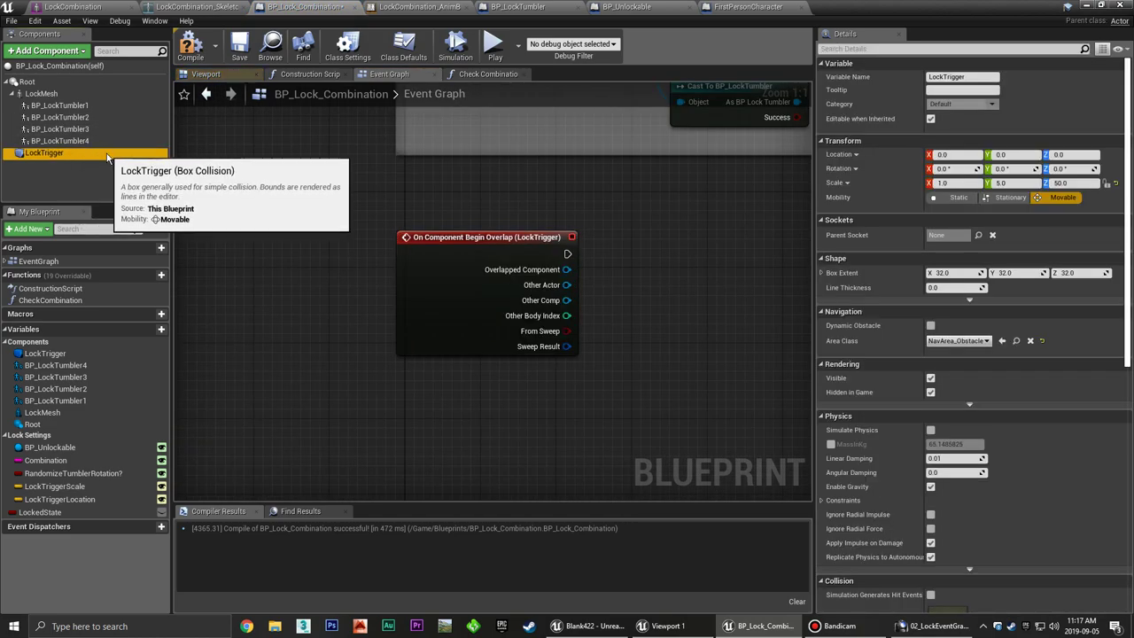
right_click(108, 152)
mouse_move(171, 173)
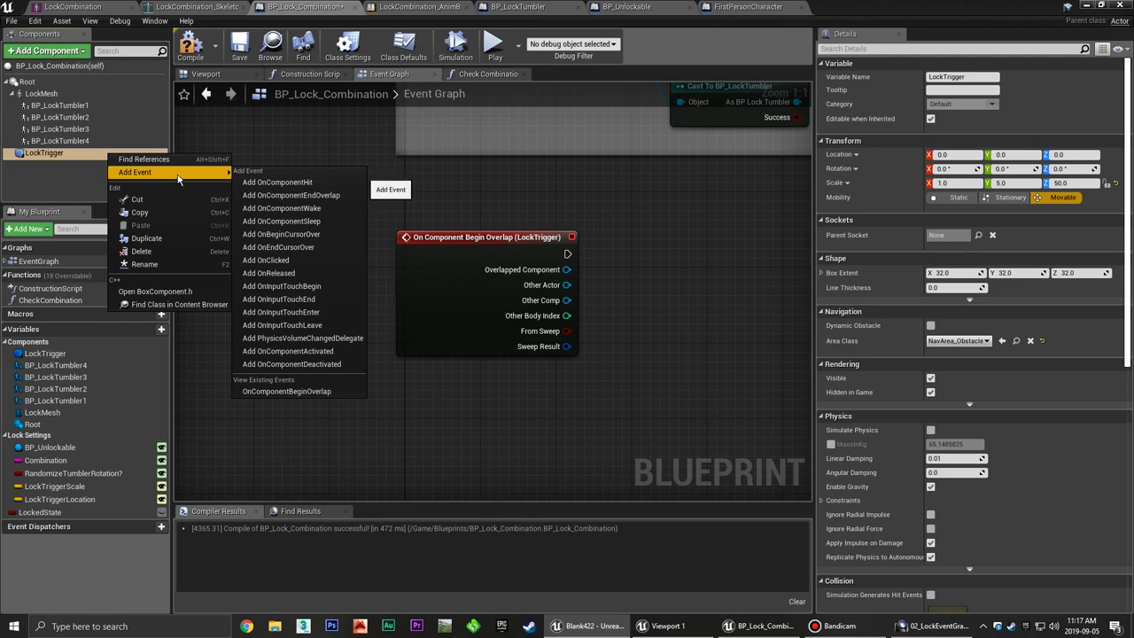
left_click(335, 196)
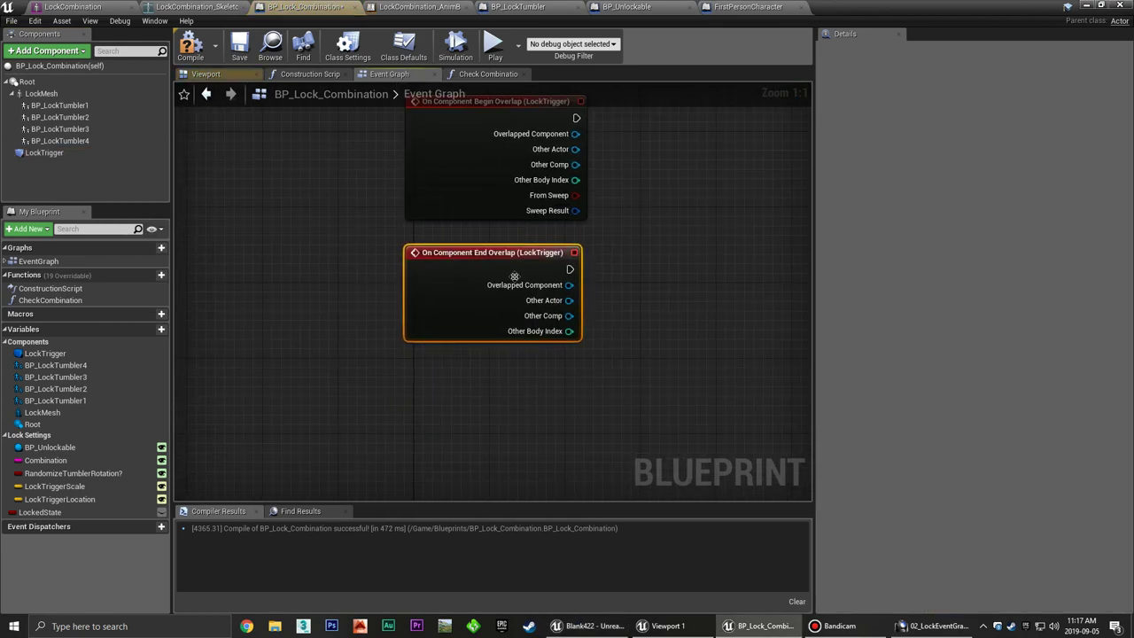
left_click(543, 285)
right_click_drag(543, 285, 449, 274)
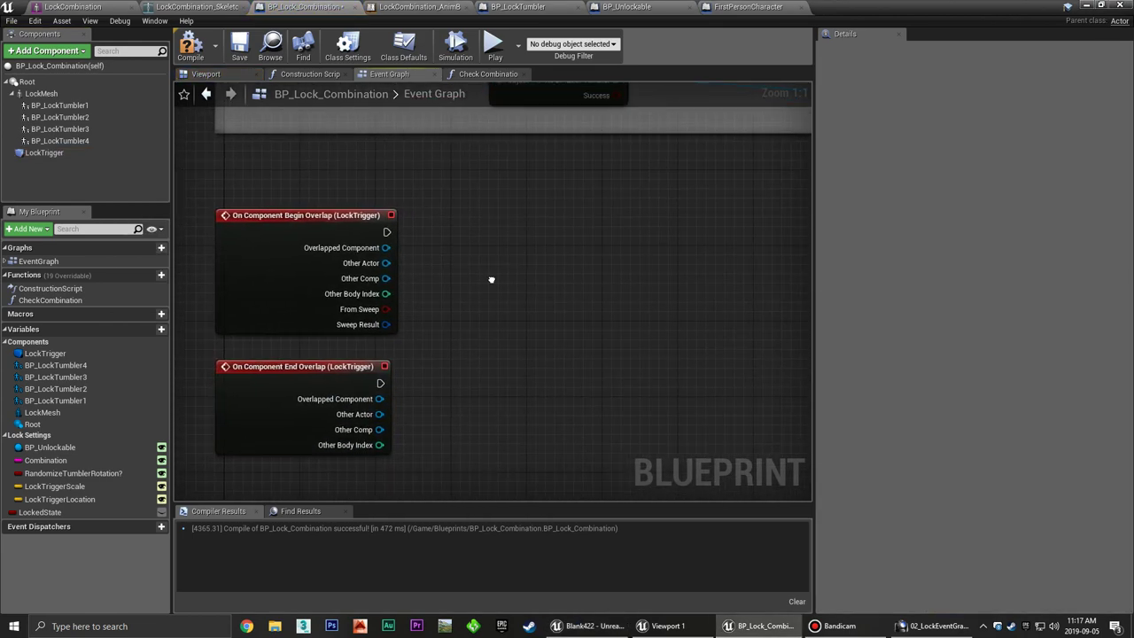
Compile, then cast Begin Overlap's Other Actor to FirstPersonCharacter.
left_click(184, 44)
left_click(239, 44)
mouse_move(424, 292)
right_mouse_down()
mouse_move(456, 274)
mouse_move(422, 265)
right_mouse_up()
left_click_drag(354, 237, 436, 228)
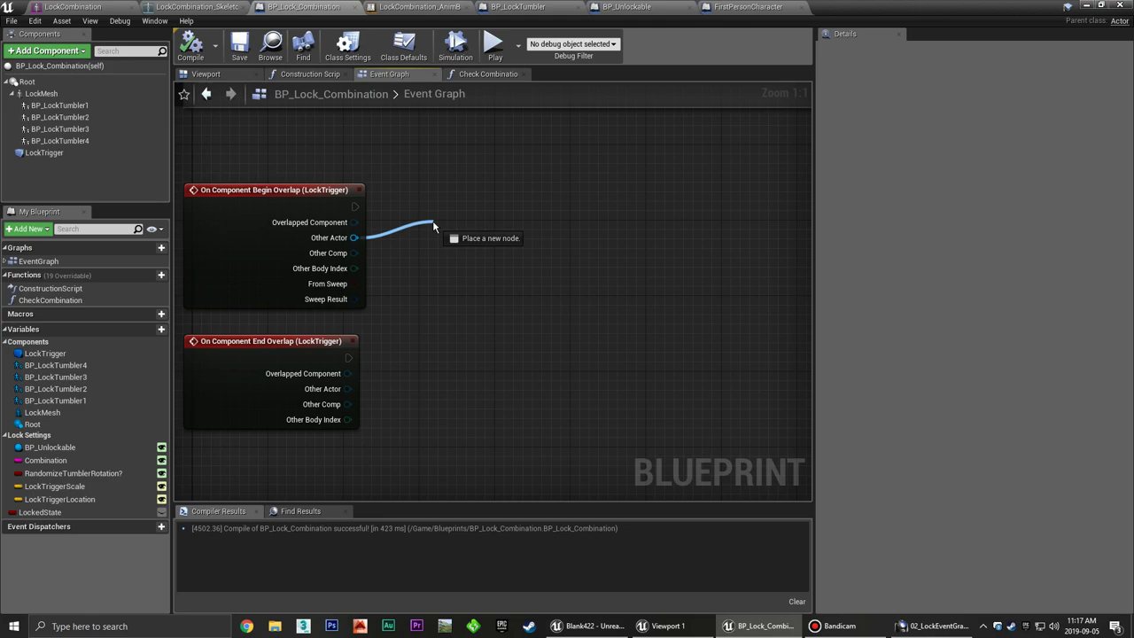
type("cast to ")
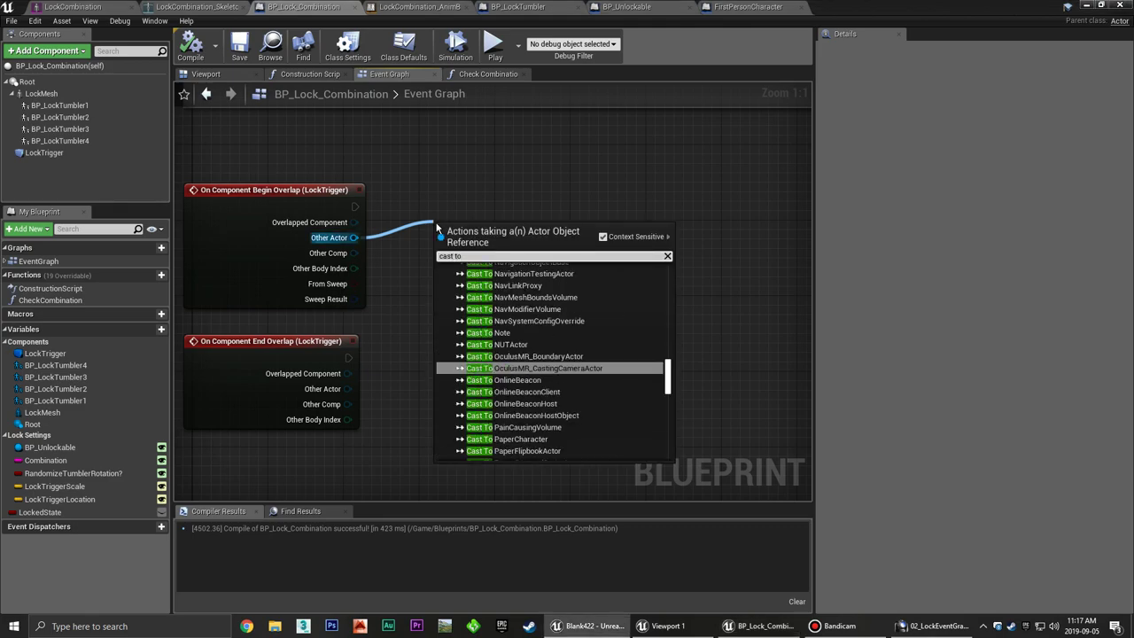
type("first")
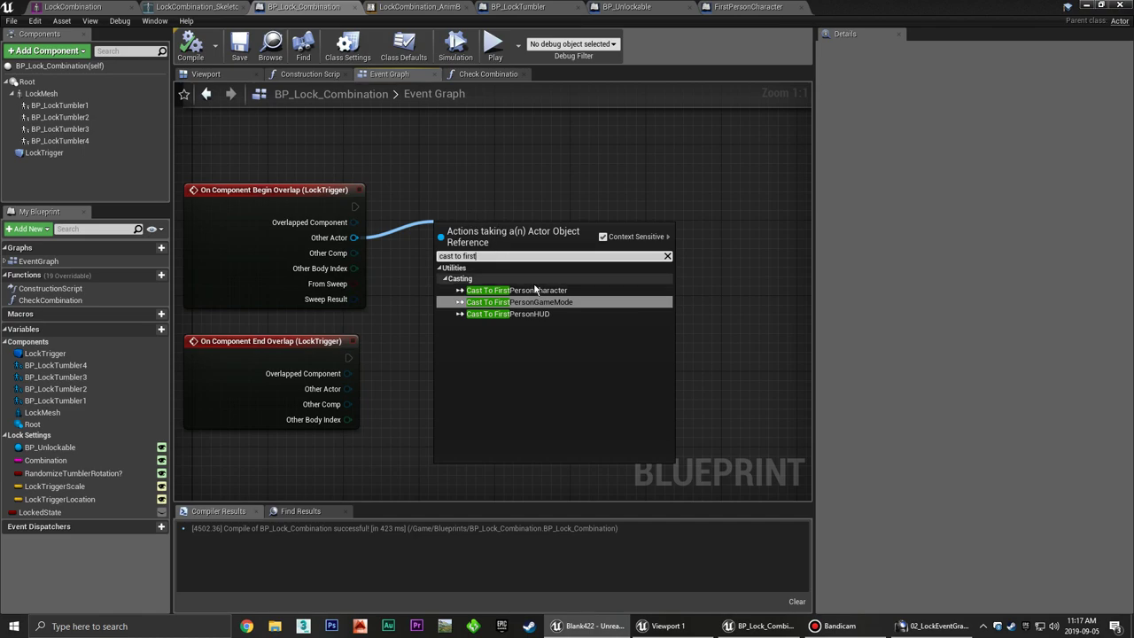
left_click(536, 291)
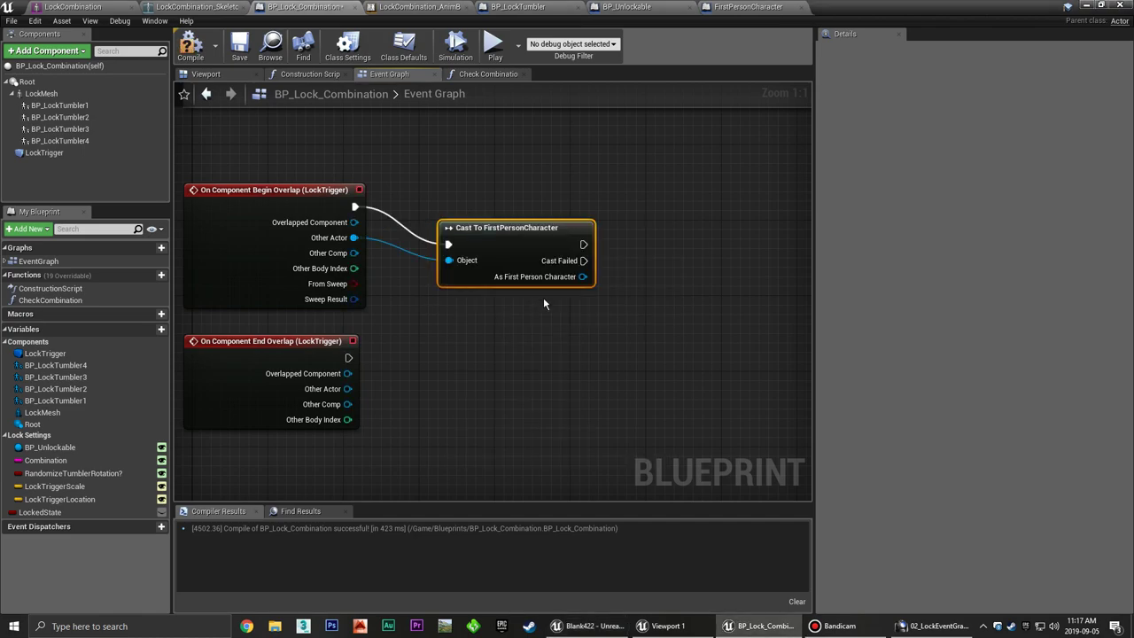
left_click_drag(491, 244, 442, 205)
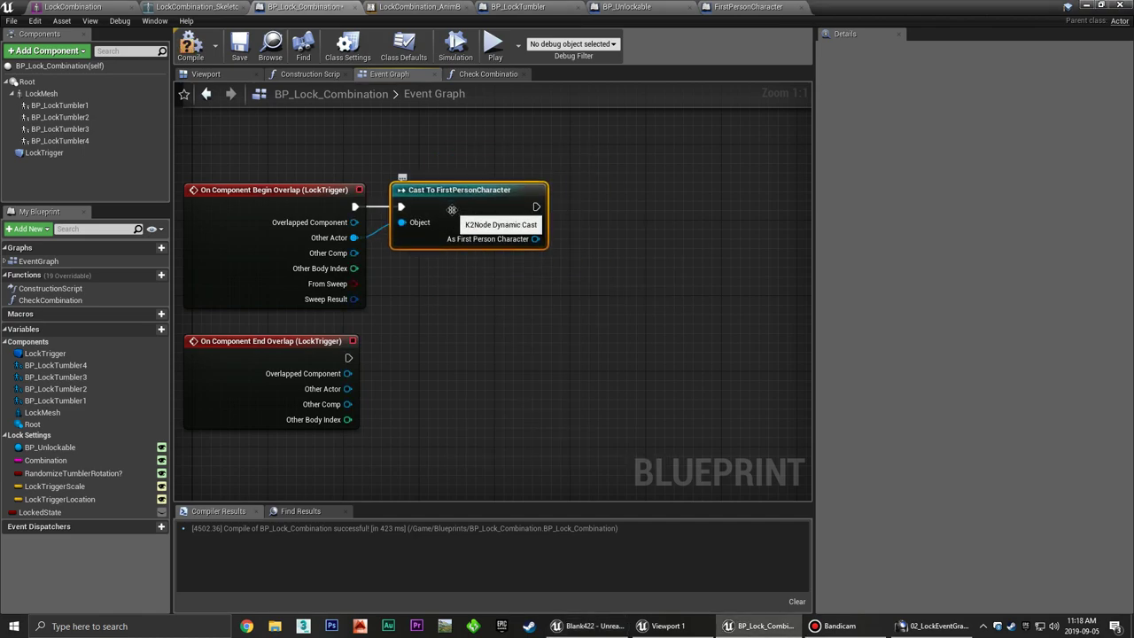
right_click_drag(599, 244, 497, 248)
Add a SET Using Lock? node wired after the cast.
left_click_drag(430, 243, 487, 229)
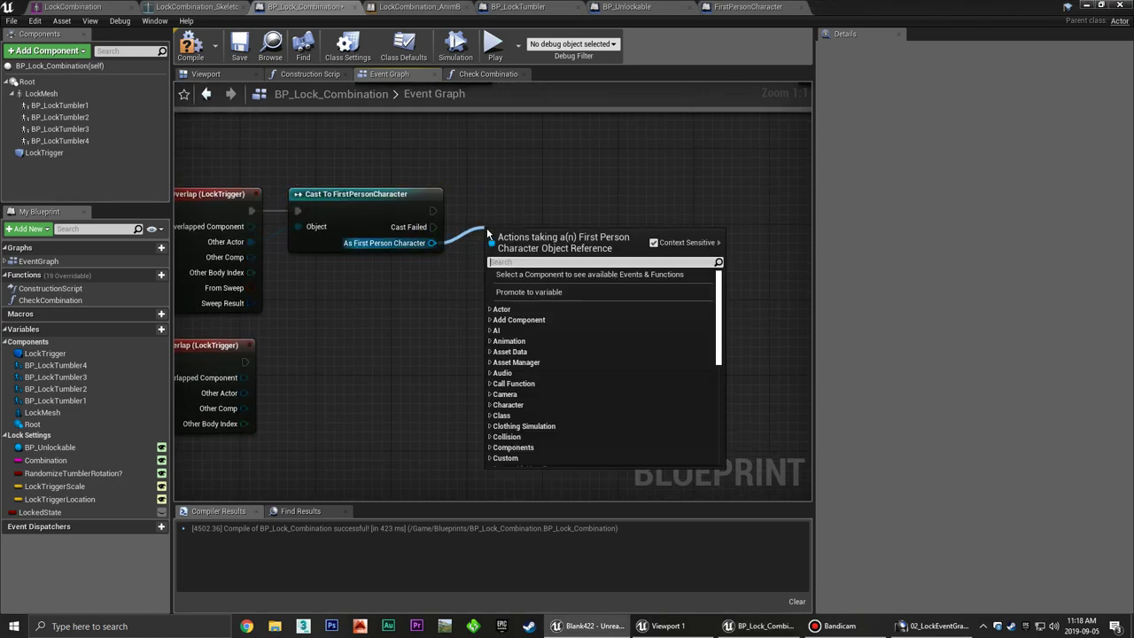
type("set unl")
key("BackSpace")
key("BackSpace")
key("BackSpace")
type("using")
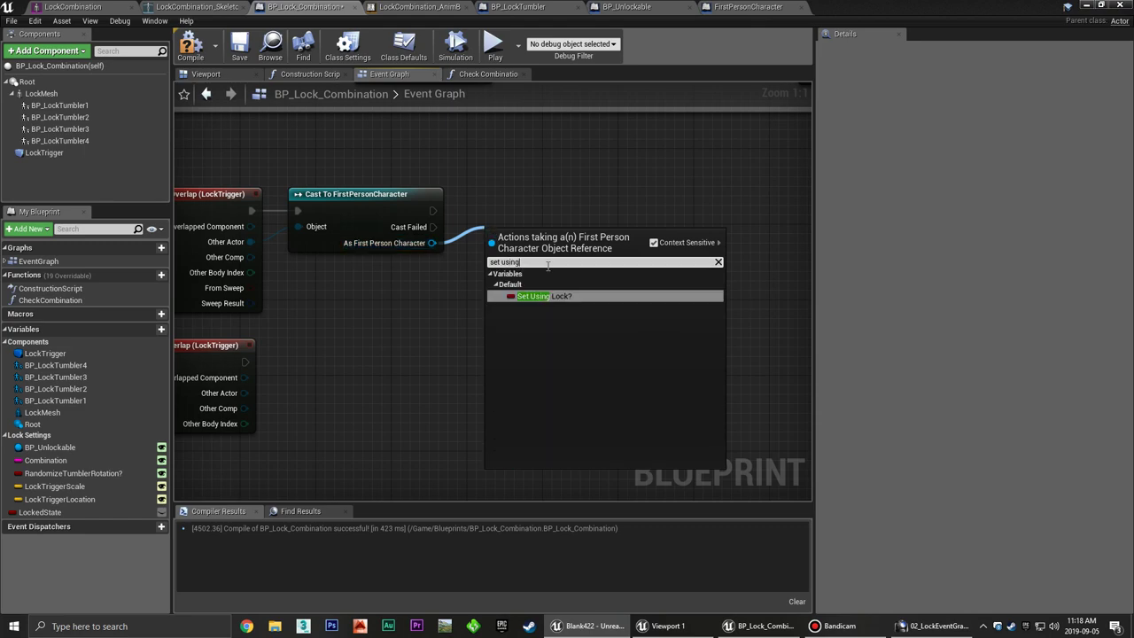
left_click(557, 297)
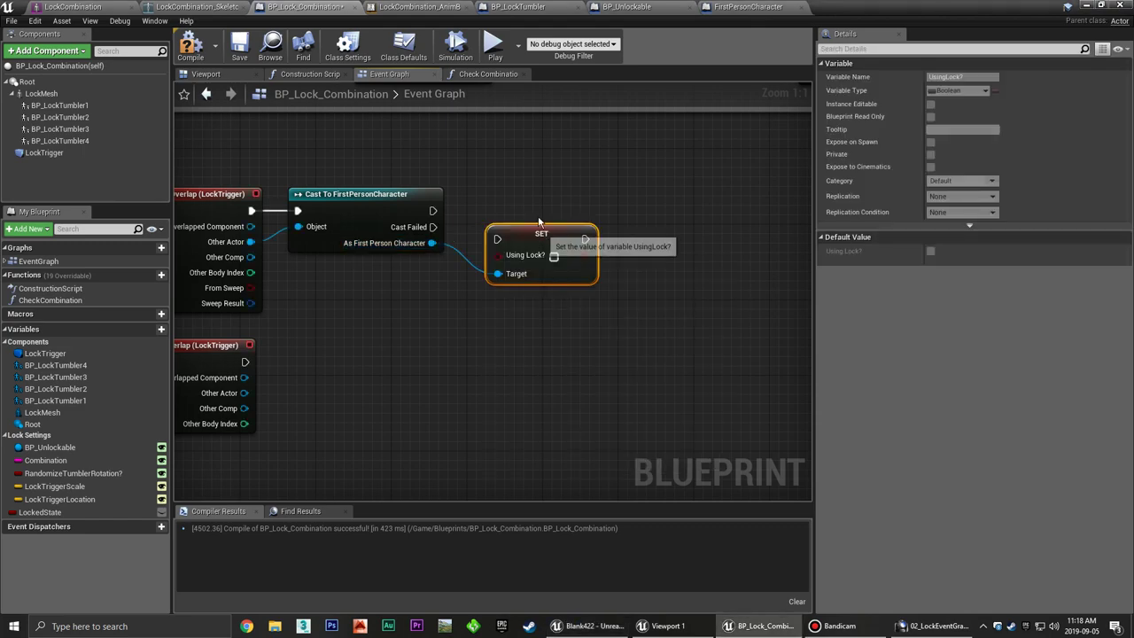
mouse_move(542, 238)
left_mouse_down()
mouse_move(532, 196)
mouse_move(433, 211)
left_mouse_up()
left_click_drag(532, 195, 523, 204)
Duplicate the cast and SET nodes and wire them to the End Overlap event.
left_click_drag(574, 168, 347, 275)
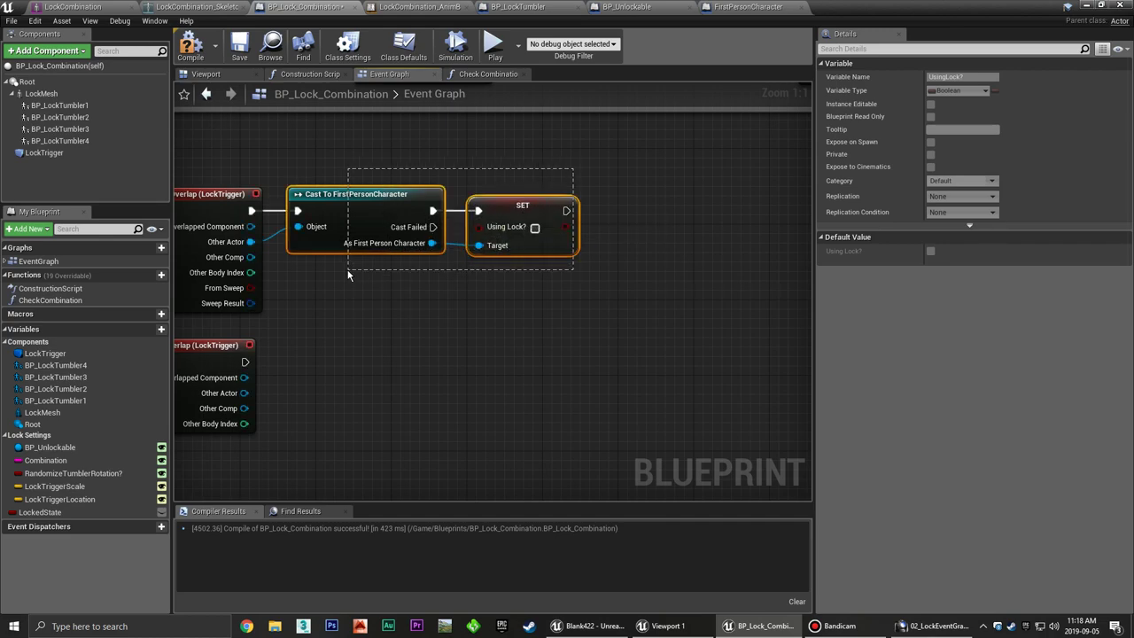
key("ctrl+v")
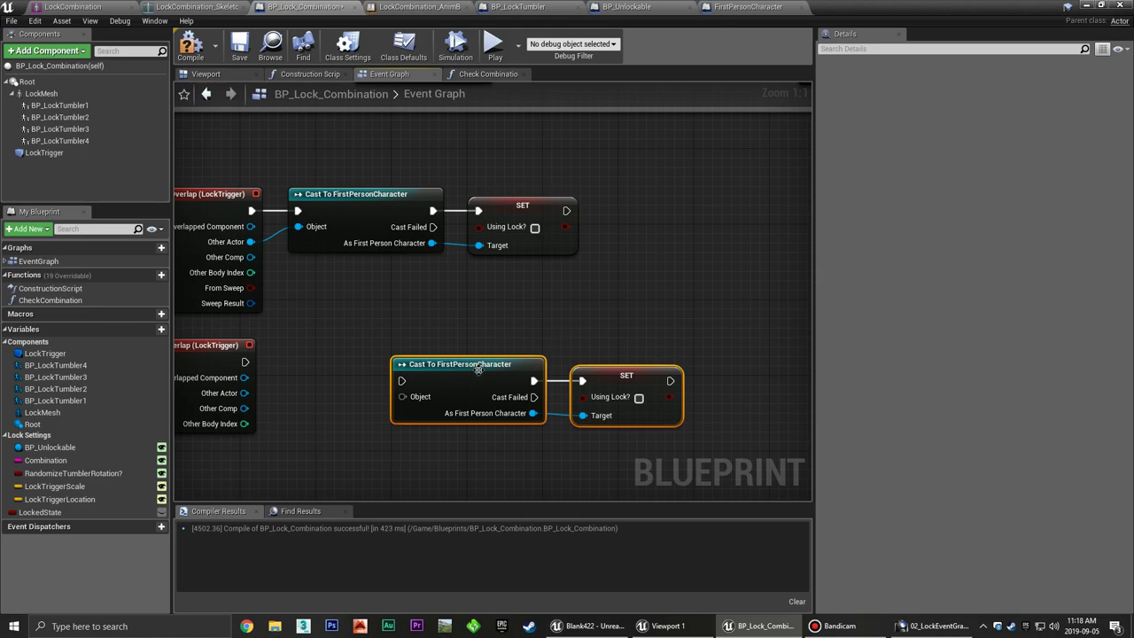
left_click_drag(478, 368, 375, 350)
mouse_move(244, 392)
left_mouse_down()
mouse_move(298, 377)
mouse_move(262, 363)
mouse_move(302, 361)
left_mouse_up()
left_click(528, 303)
right_click_drag(528, 303, 616, 301)
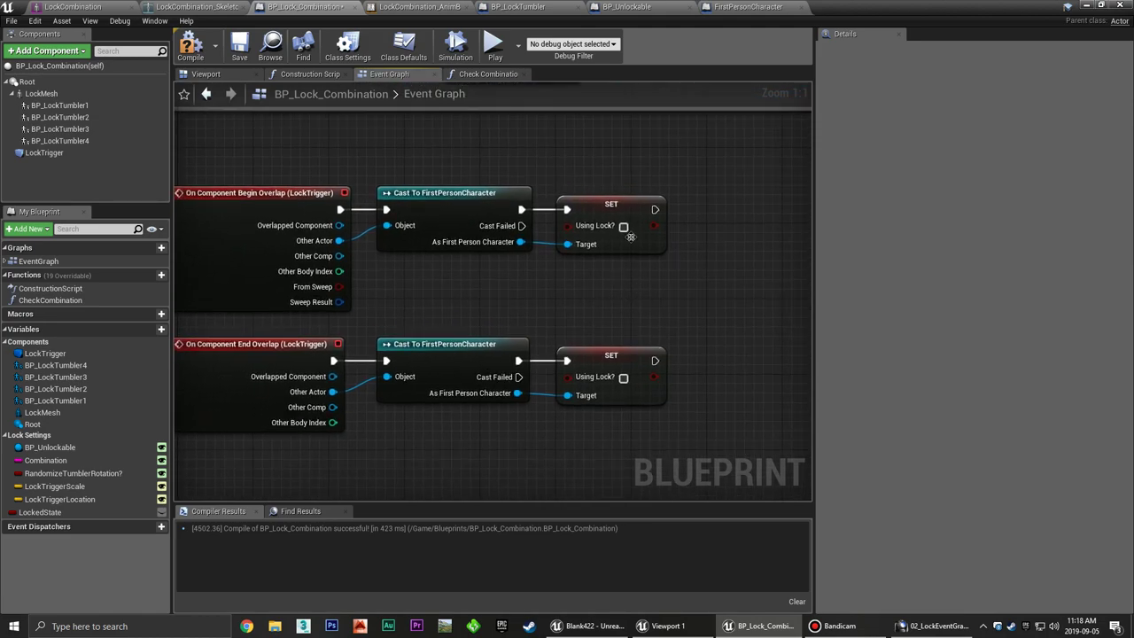
Tick Using Lock? to true on the Begin Overlap SET node.
left_click(622, 226)
mouse_move(558, 310)
right_mouse_down()
mouse_move(625, 303)
mouse_move(556, 308)
right_mouse_up()
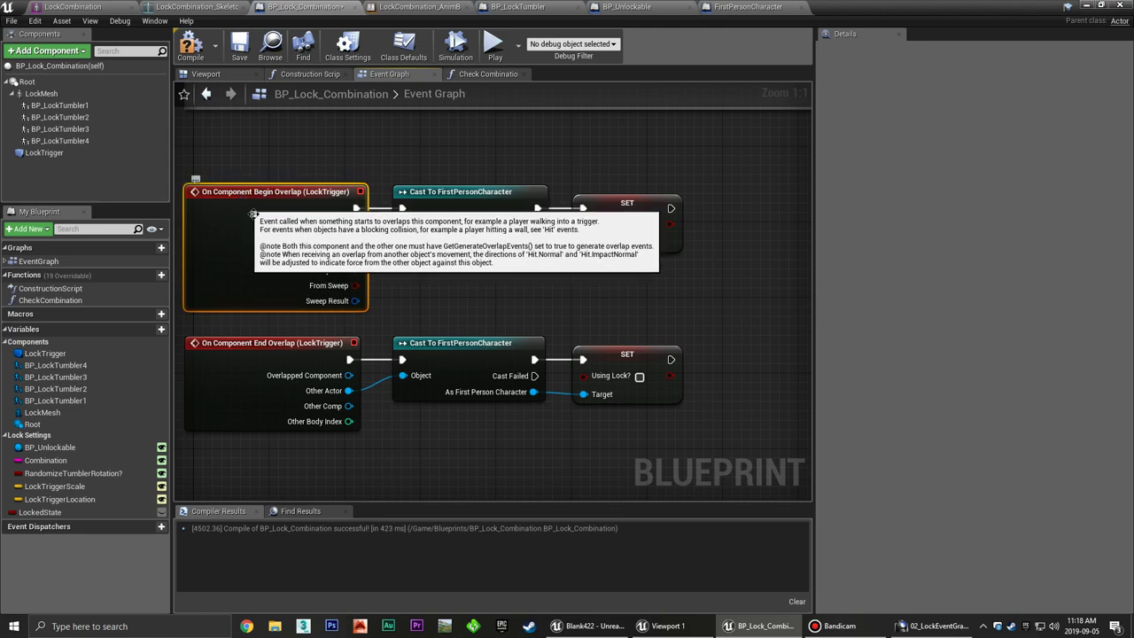
left_click(309, 232)
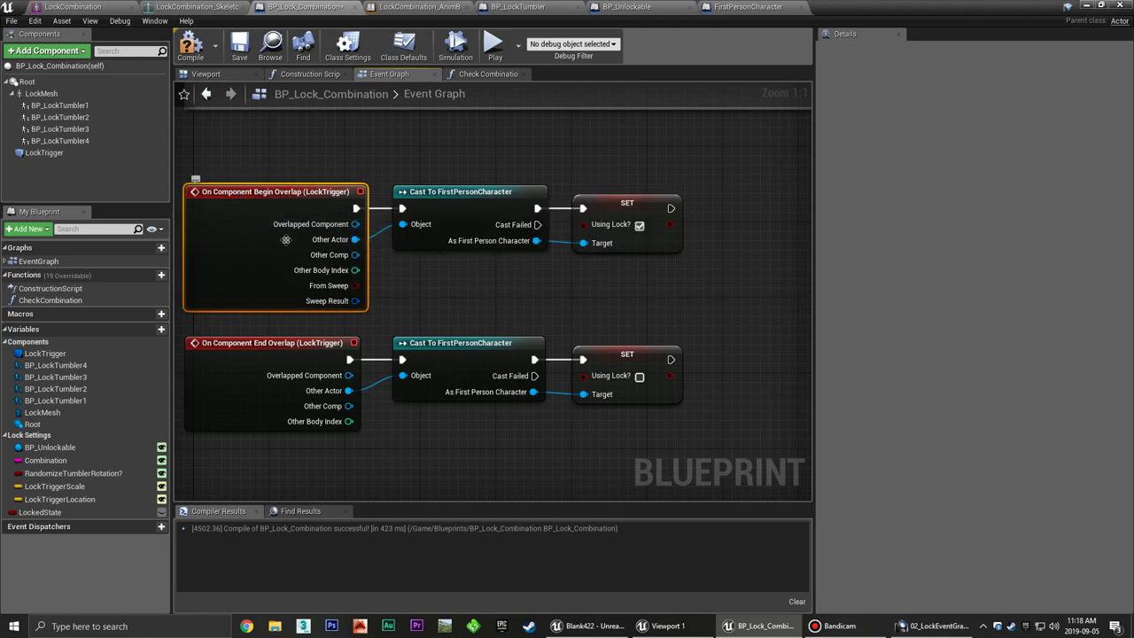
left_click(492, 195)
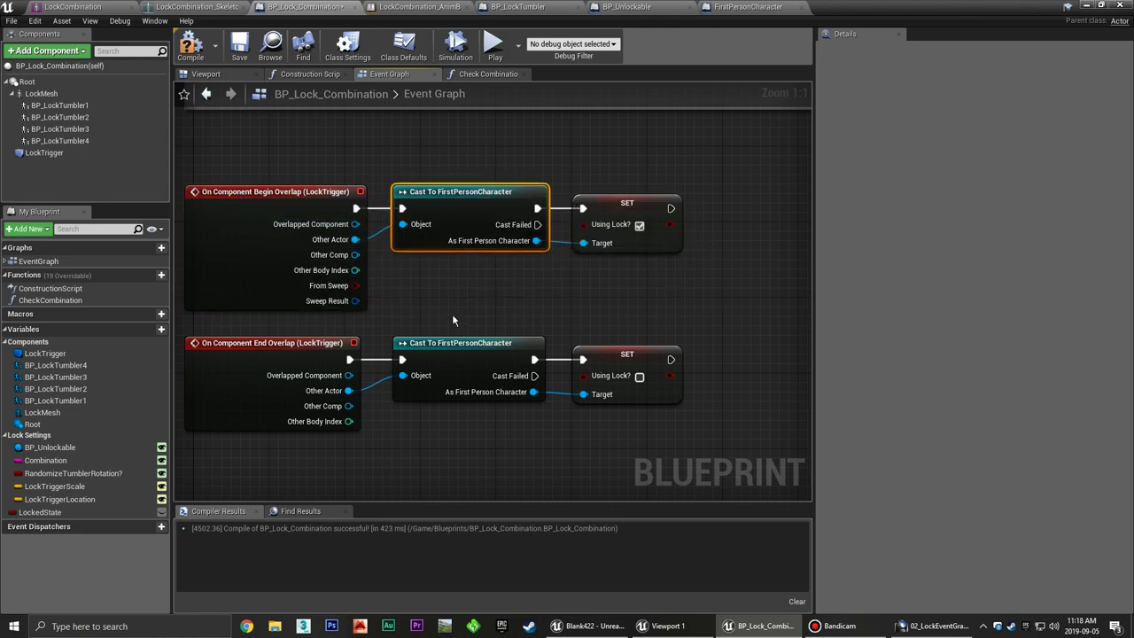
mouse_move(452, 282)
right_mouse_down()
mouse_move(401, 295)
mouse_move(454, 279)
right_mouse_up()
left_click(454, 279)
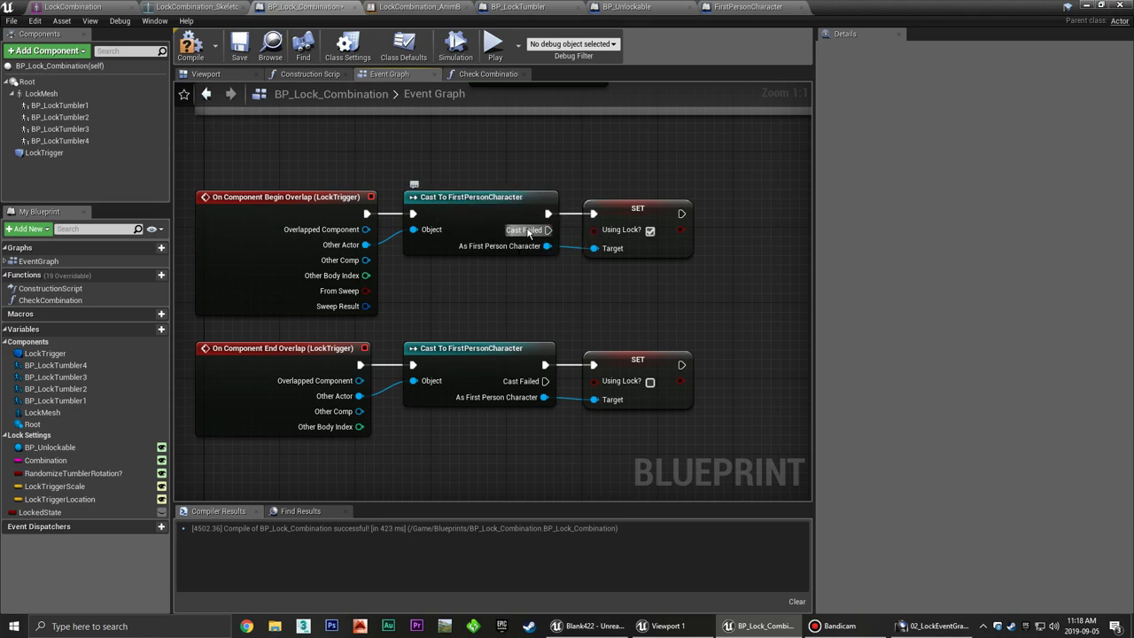
left_click(435, 200)
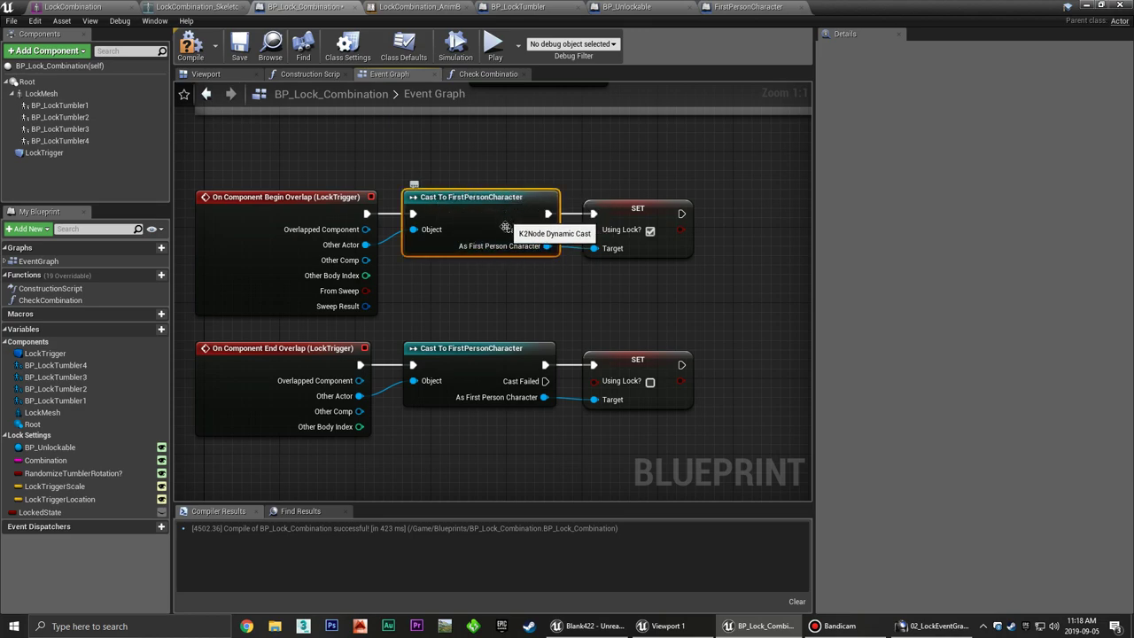
left_click(507, 266)
right_click_drag(458, 276, 382, 270)
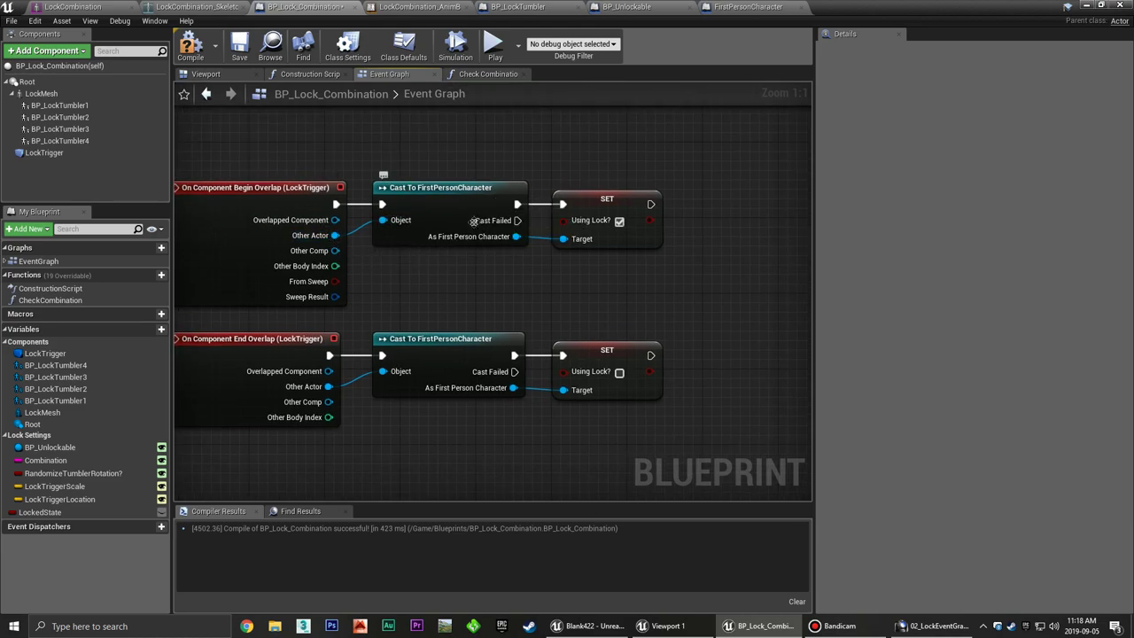
right_click_drag(433, 265, 434, 286)
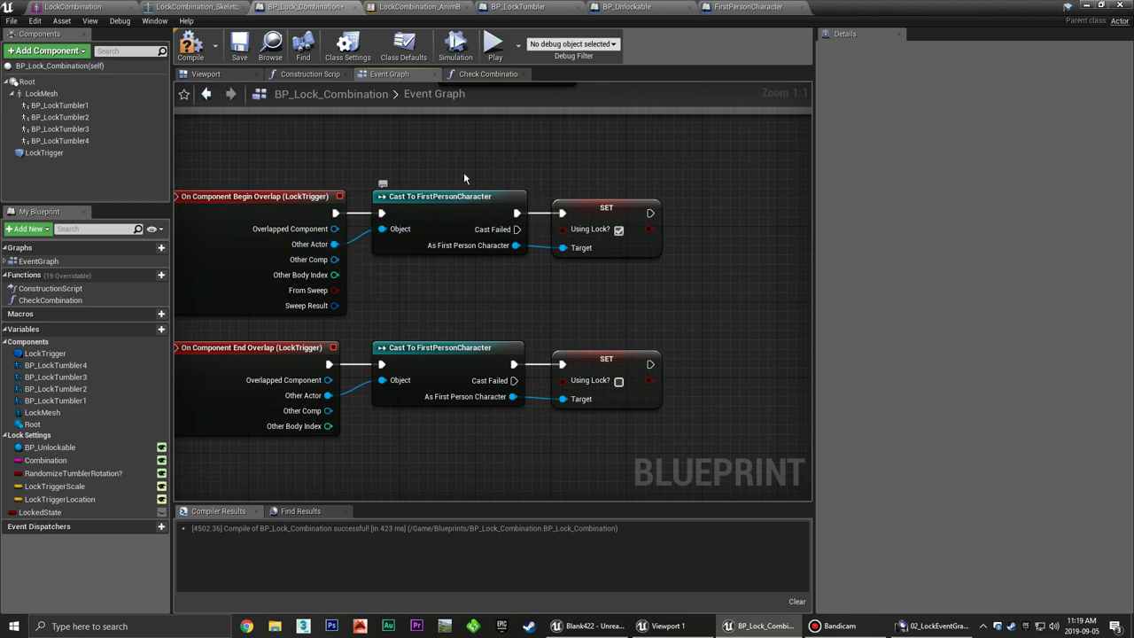
Select and inspect the paired cast and SET nodes of both overlap events.
left_click_drag(464, 172, 479, 340)
left_click(428, 289)
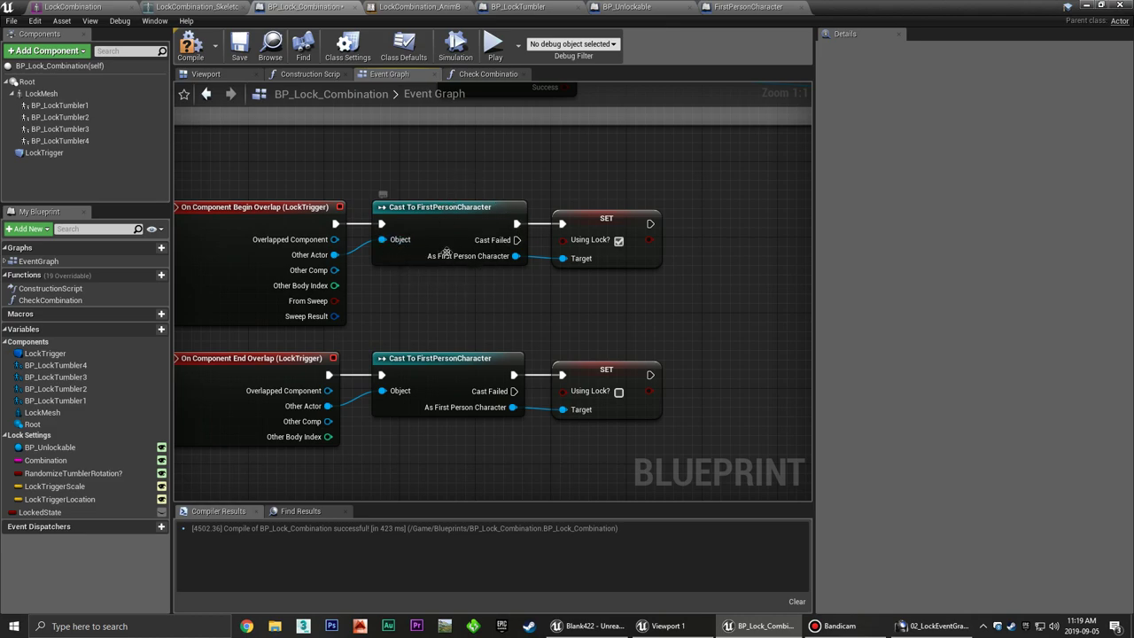
left_click_drag(457, 172, 451, 430)
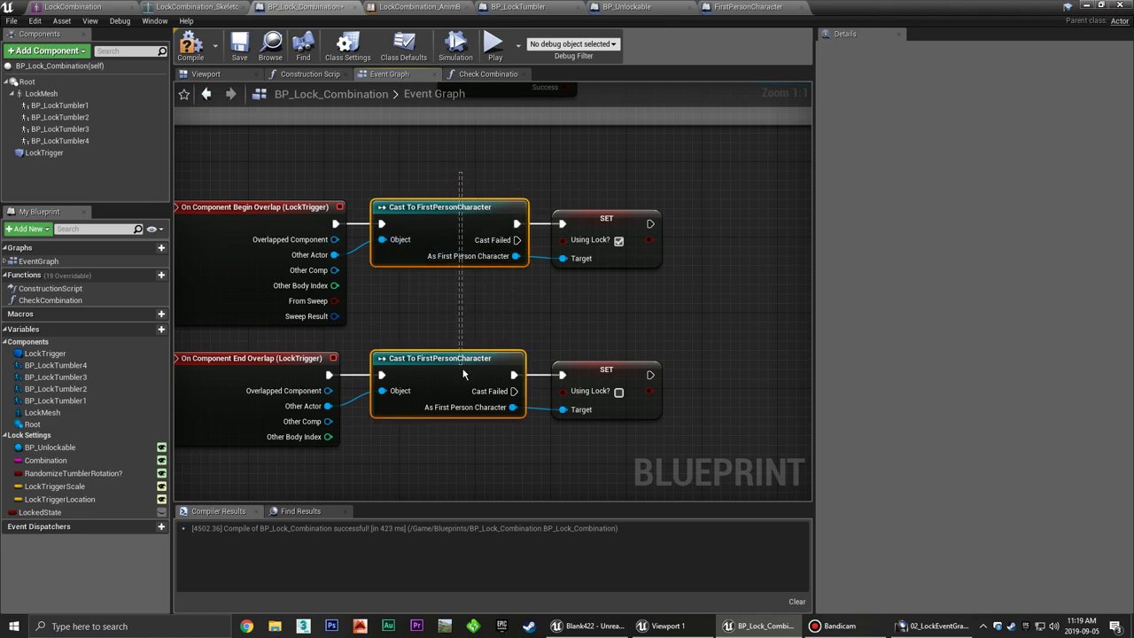
left_click_drag(449, 381, 449, 290)
left_click(417, 307)
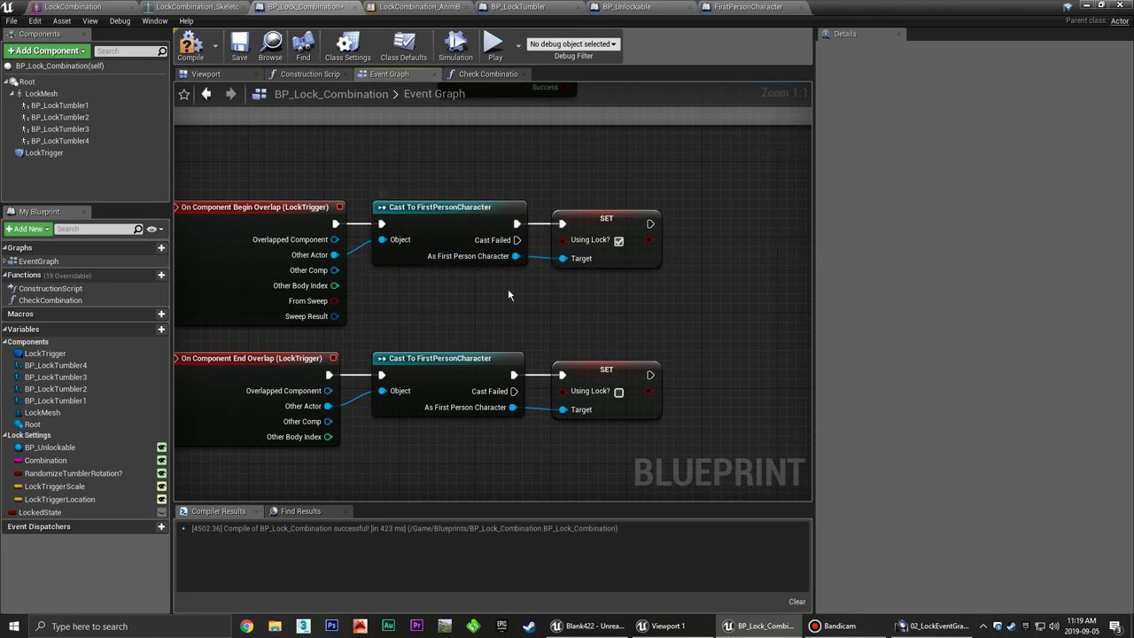
left_click_drag(626, 179, 631, 411)
right_click_drag(472, 312, 468, 304)
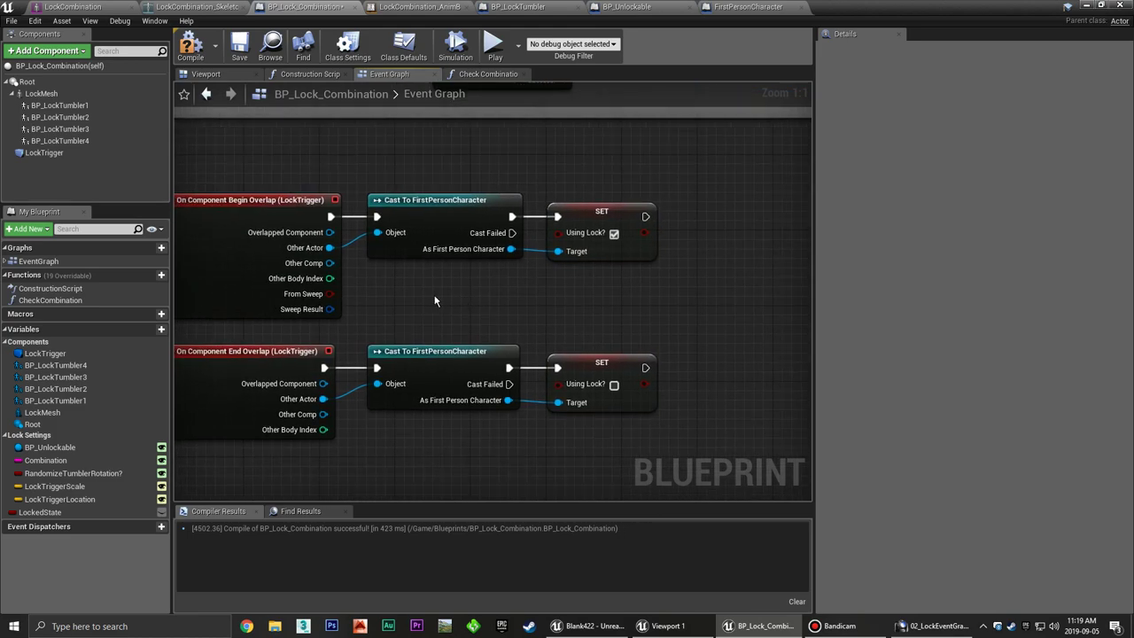
left_click_drag(453, 168, 461, 434)
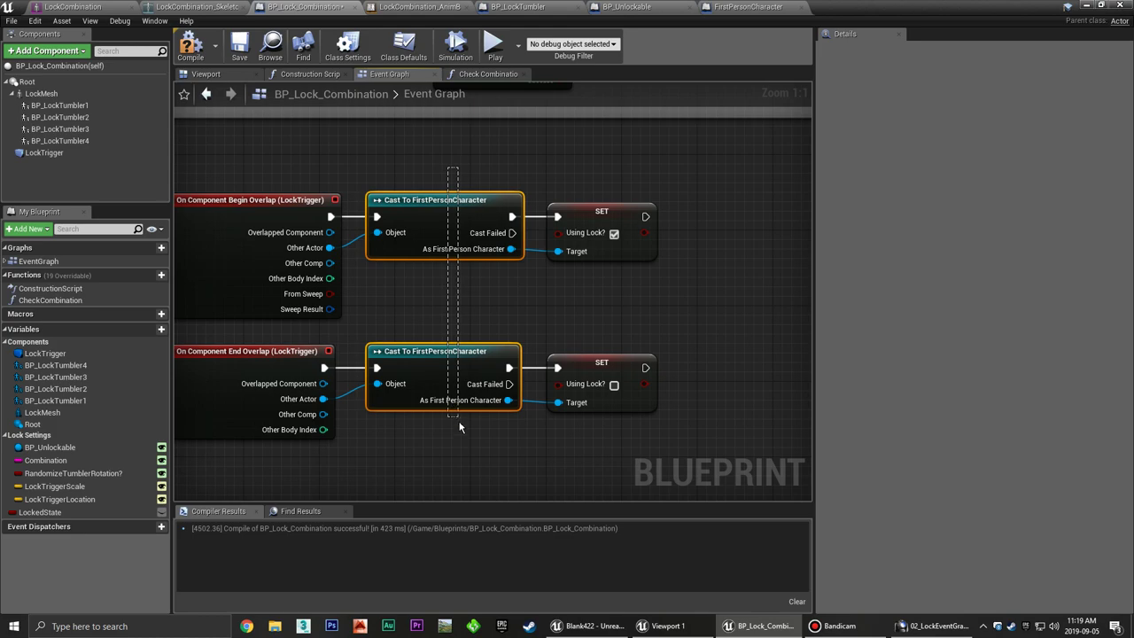
left_click_drag(445, 171, 452, 424)
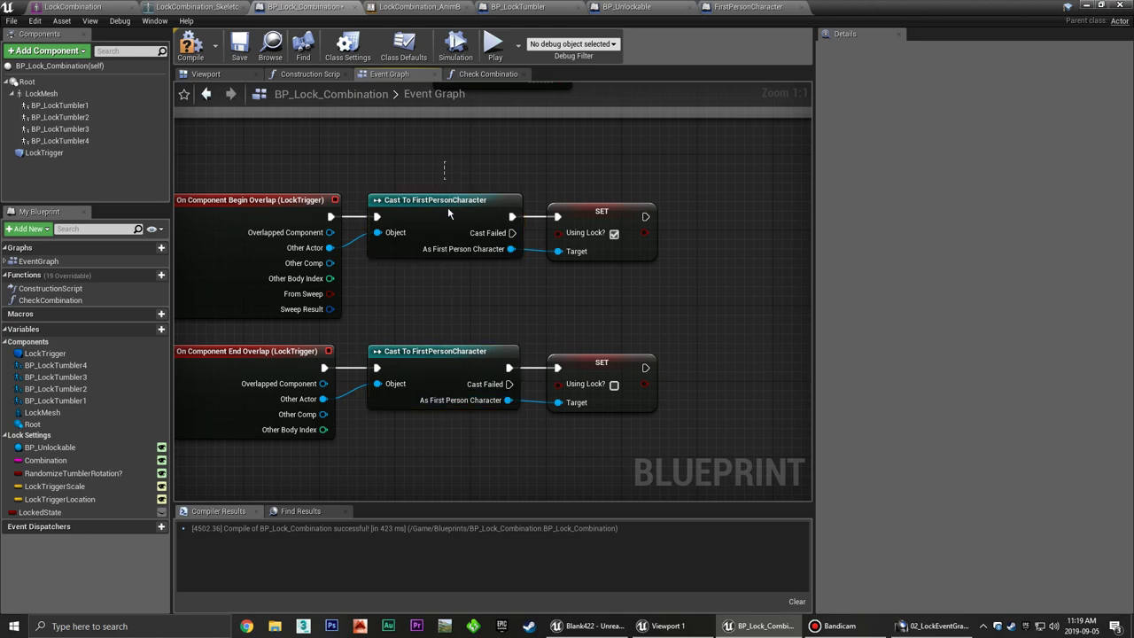
left_click(448, 305)
right_click_drag(448, 305, 420, 295)
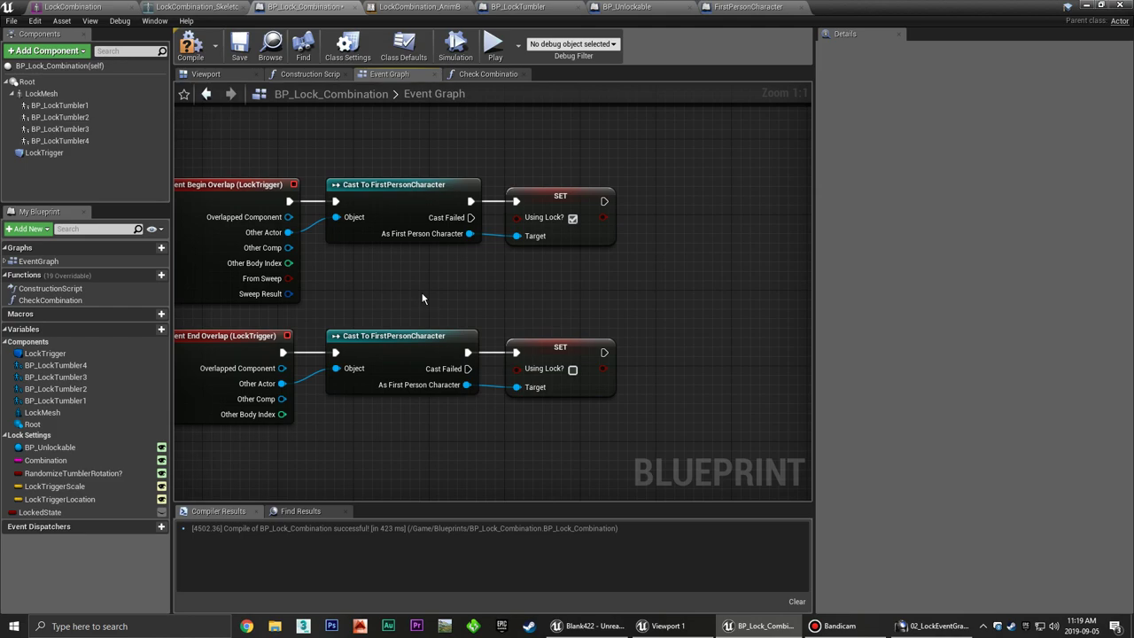
right_click_drag(378, 284, 457, 259)
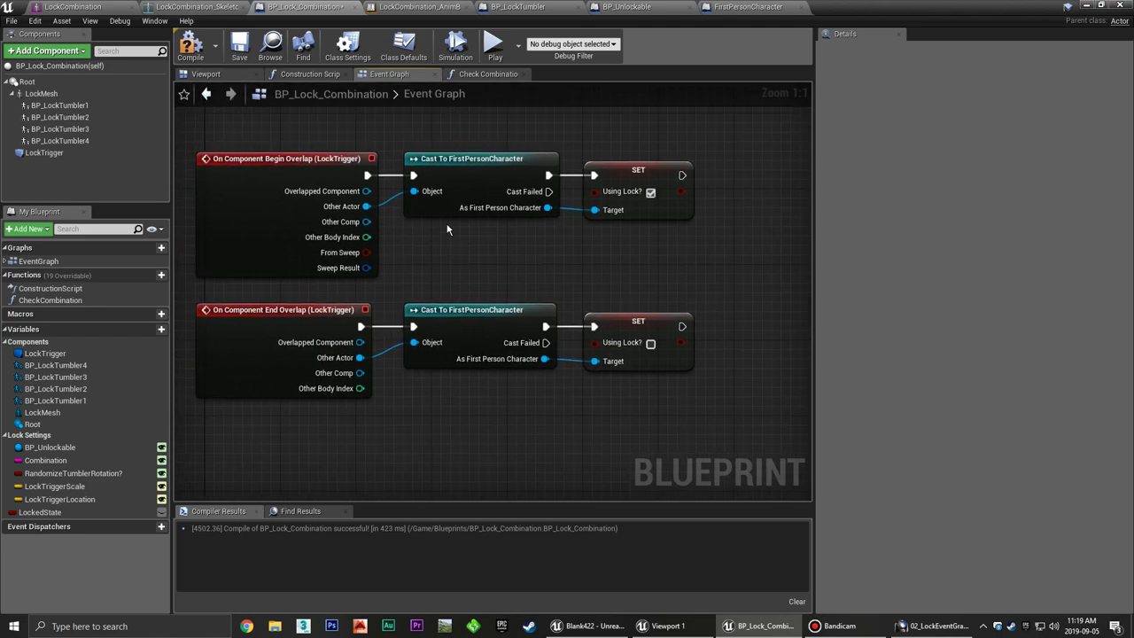
Check the overlap events and SET nodes, leaving End Overlap false, and compile.
left_click(304, 165)
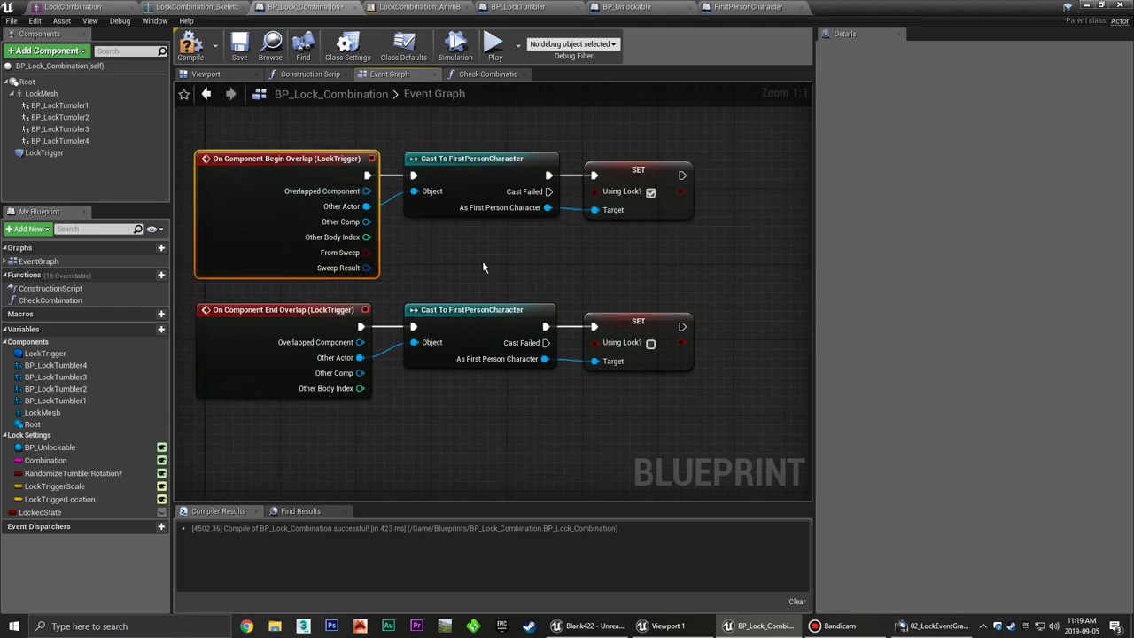
left_click(631, 177)
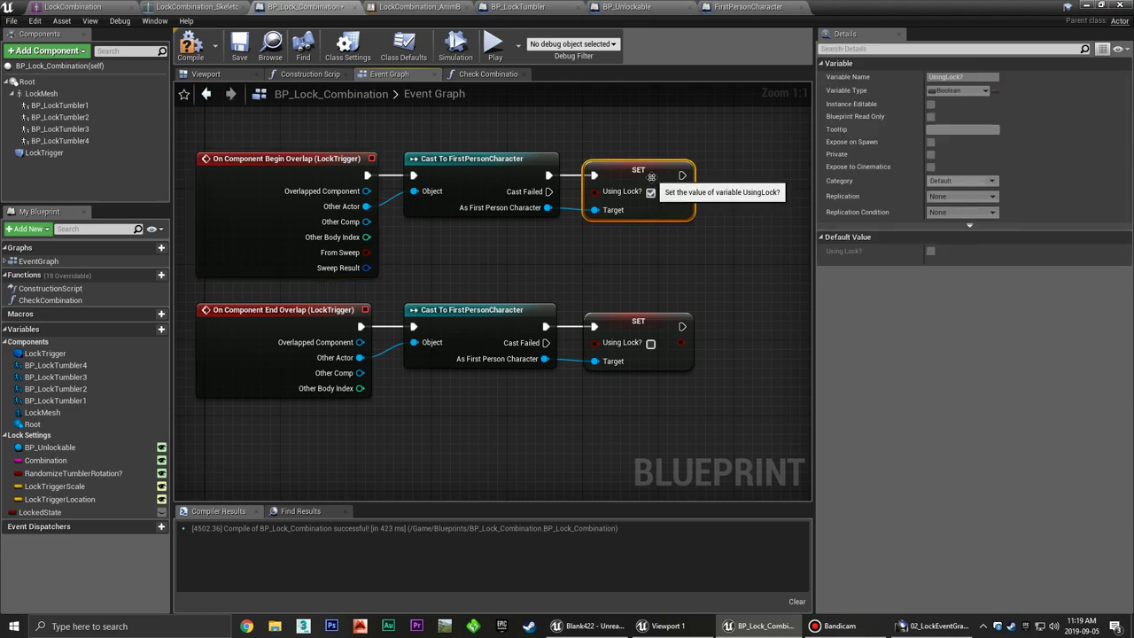
left_click(617, 278)
left_click(303, 310)
left_click(475, 289)
left_click(638, 329)
left_click(636, 275)
left_click(190, 46)
left_click(205, 74)
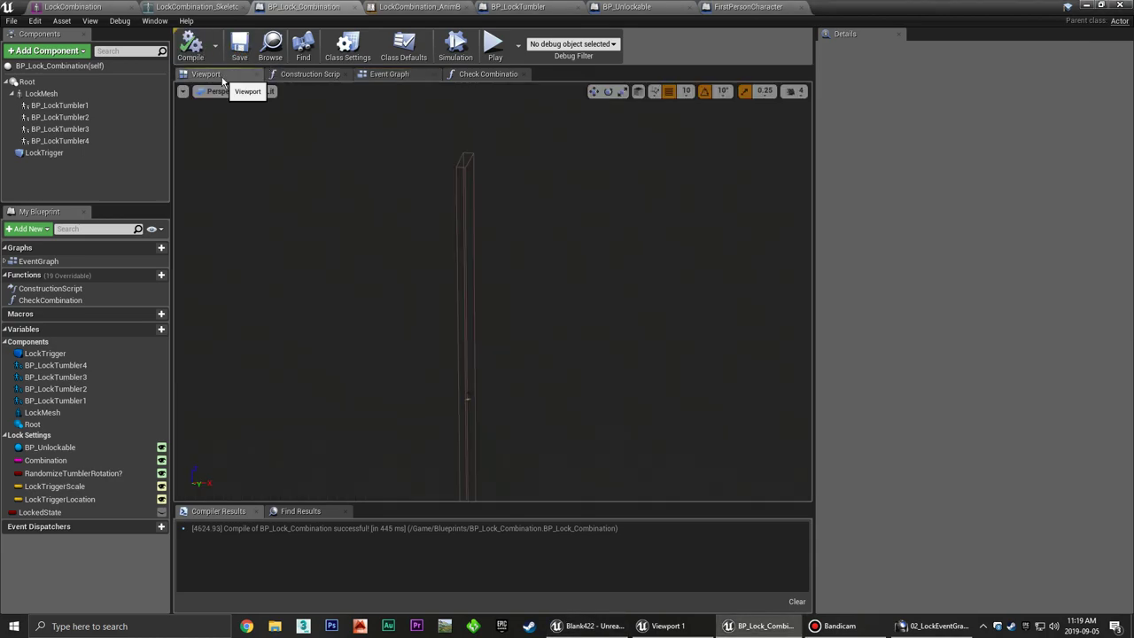
Orbit the Viewport to the padlock mesh and select the LockTrigger component.
mouse_move(450, 227)
right_mouse_down()
mouse_move(478, 292)
mouse_move(466, 256)
right_mouse_up()
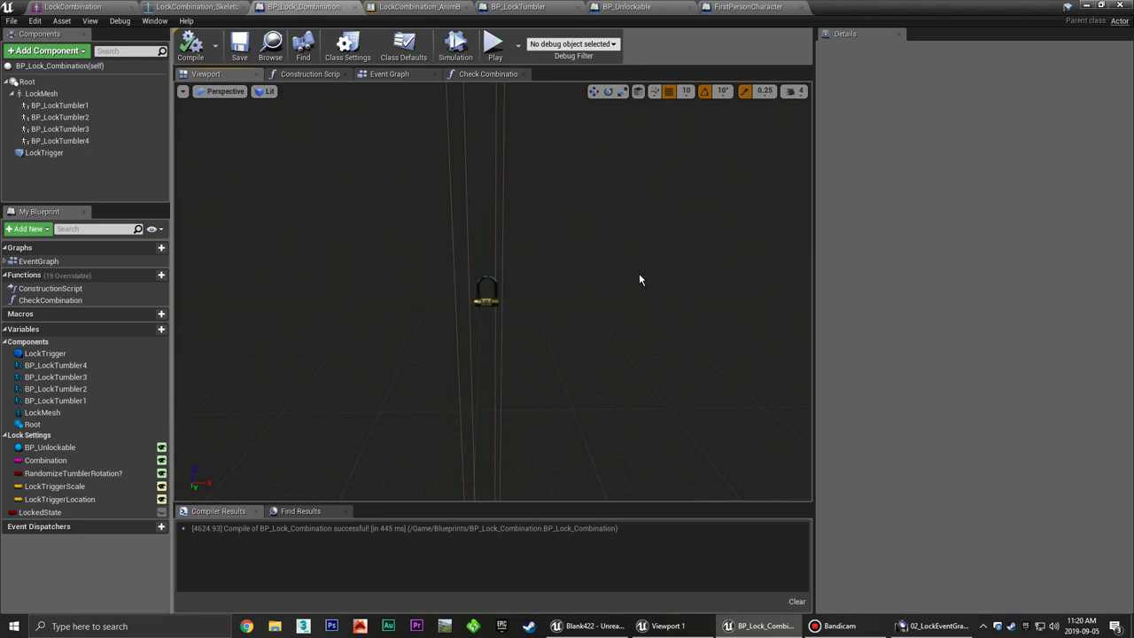
left_click(44, 153)
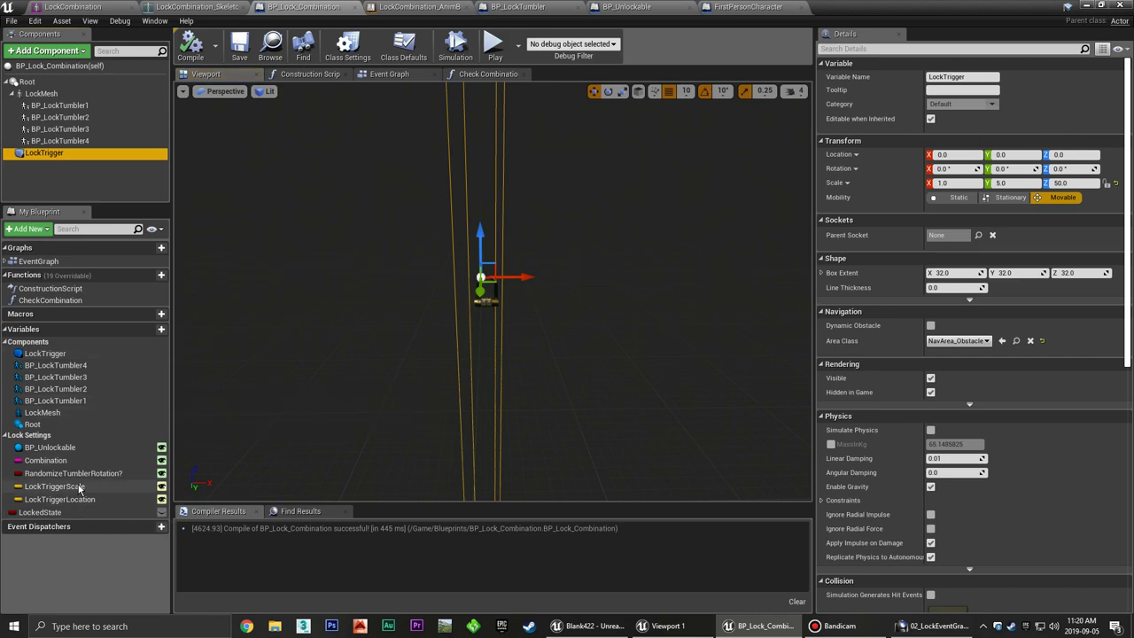
Set LockTriggerScale's default X to 0.5 and check the resized trigger.
left_click(80, 486)
left_click(952, 264)
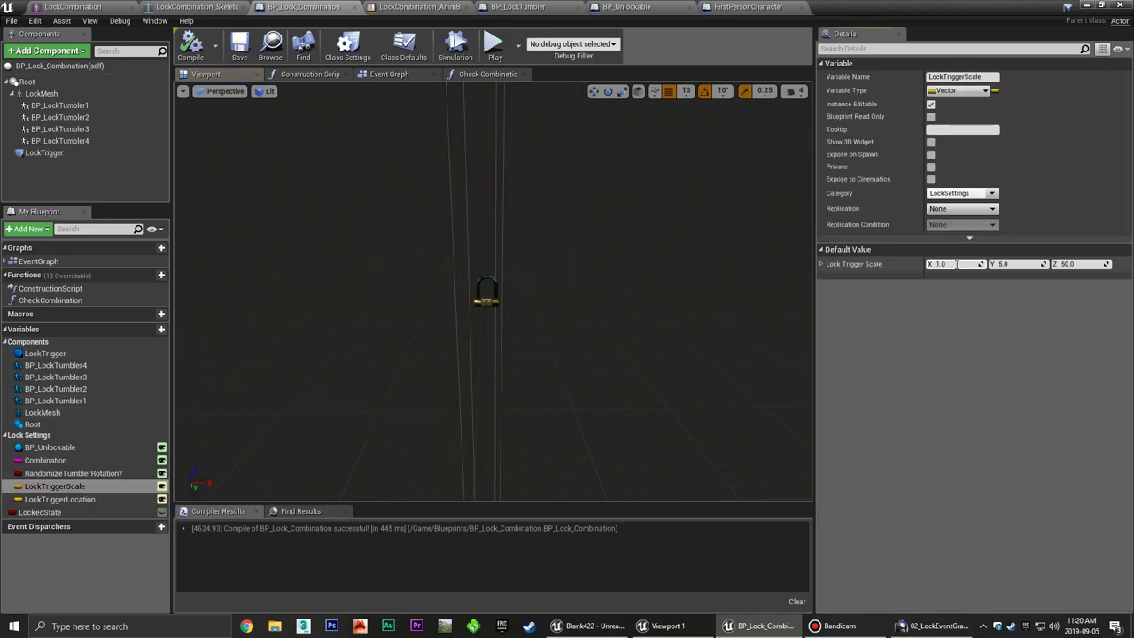
type("0.5")
key("Return")
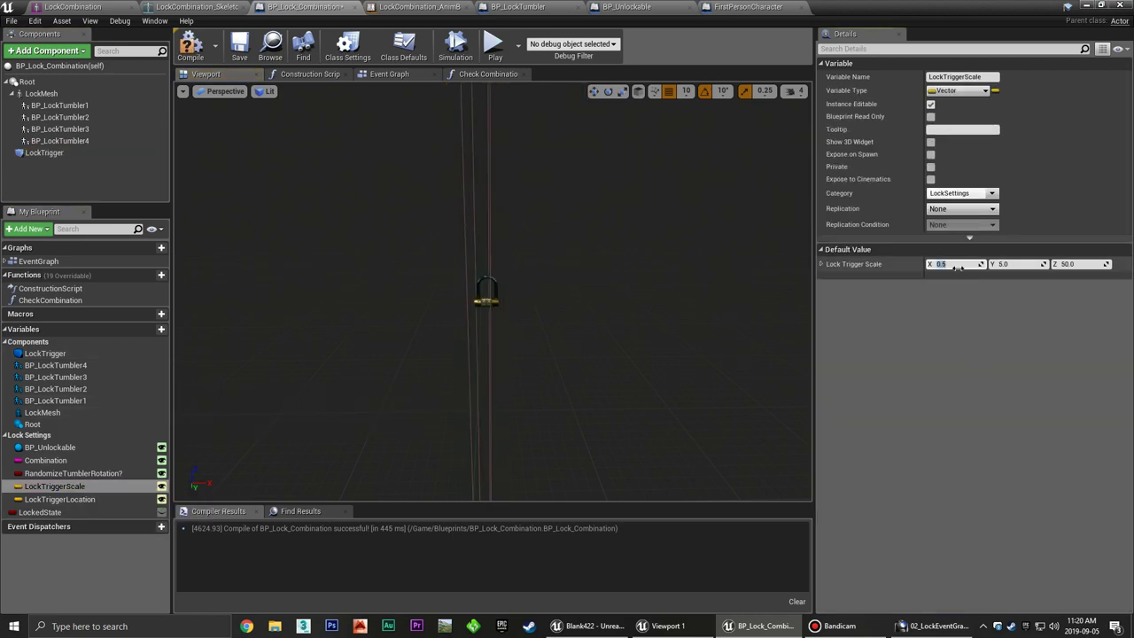
mouse_move(534, 322)
left_mouse_down()
mouse_move(483, 283)
mouse_move(487, 296)
mouse_move(492, 266)
left_mouse_up()
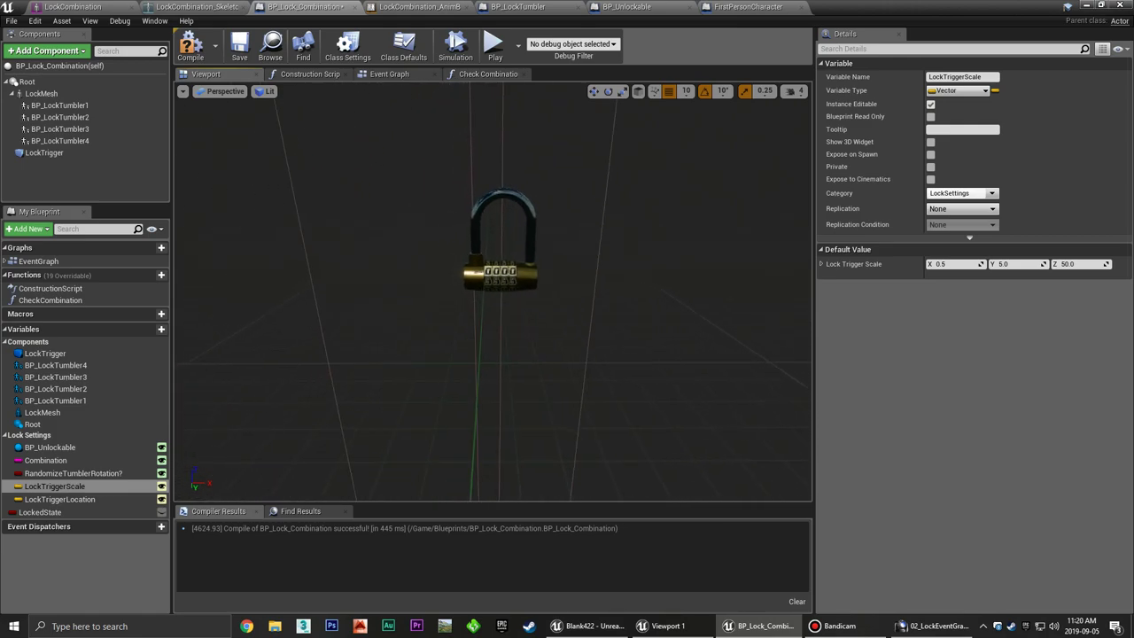
left_click_drag(492, 266, 505, 359)
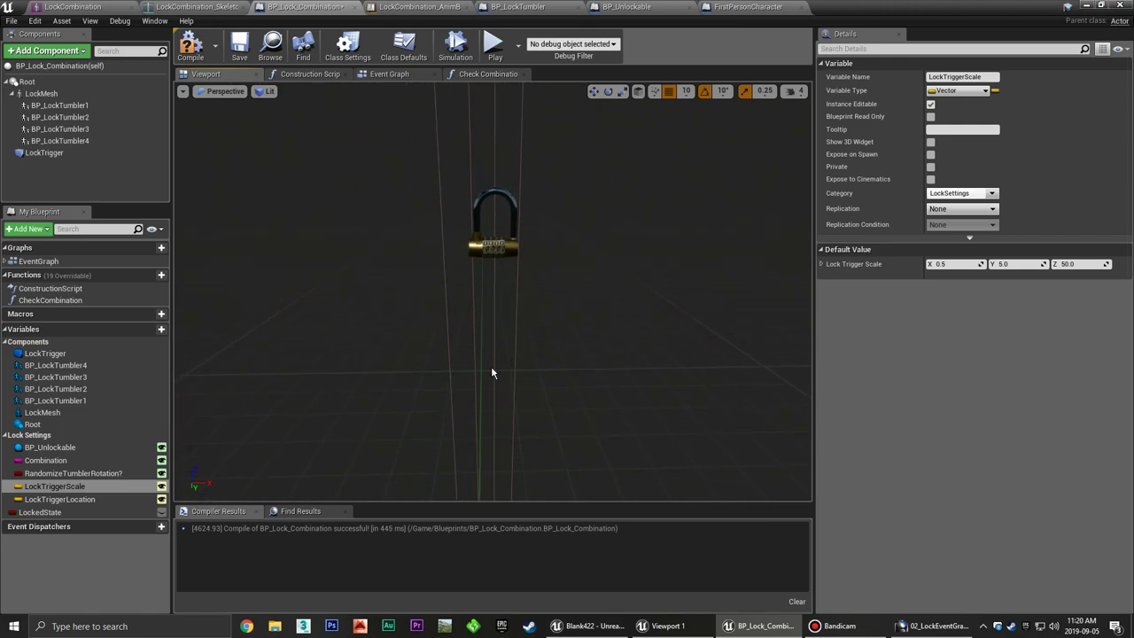
Set LockTriggerLocation's default X to 5.0 and recompile the lock blueprint.
left_click(59, 499)
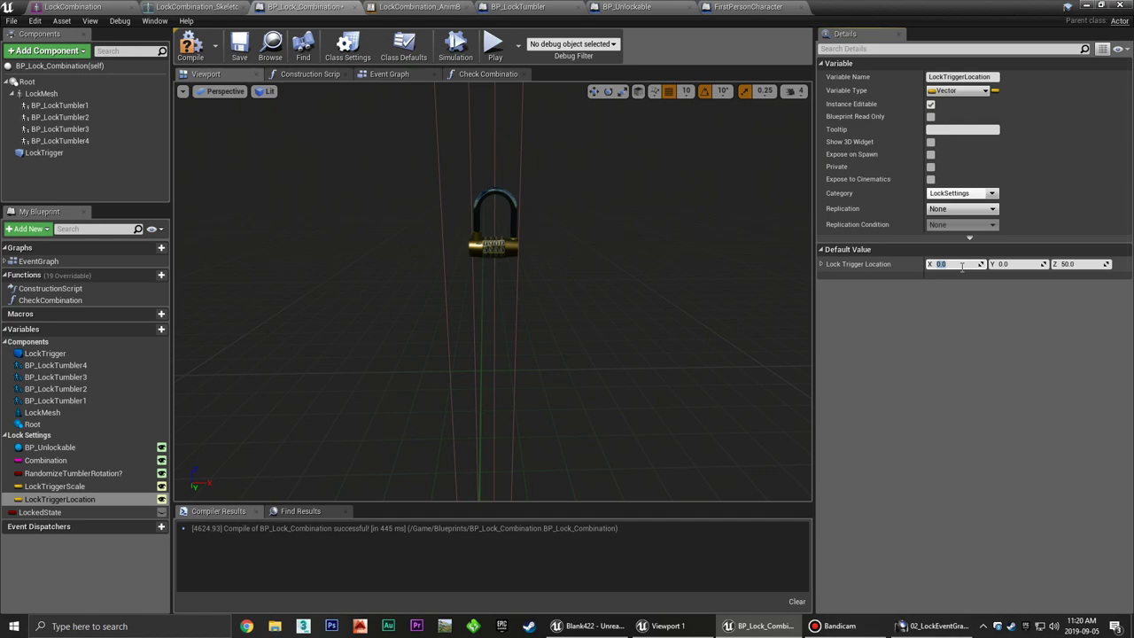
type("4")
key("Return")
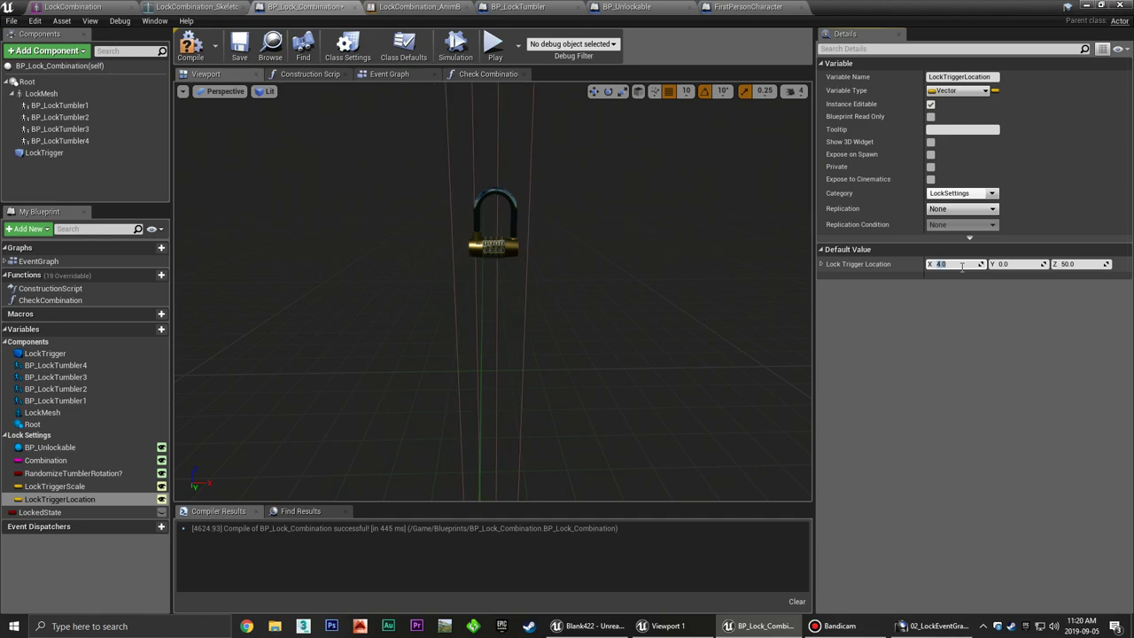
mouse_move(635, 311)
left_mouse_down()
mouse_move(655, 337)
mouse_move(646, 329)
left_mouse_up()
left_click(953, 264)
type("5")
key("Return")
mouse_move(620, 310)
left_mouse_down()
mouse_move(638, 319)
mouse_move(620, 301)
left_mouse_up()
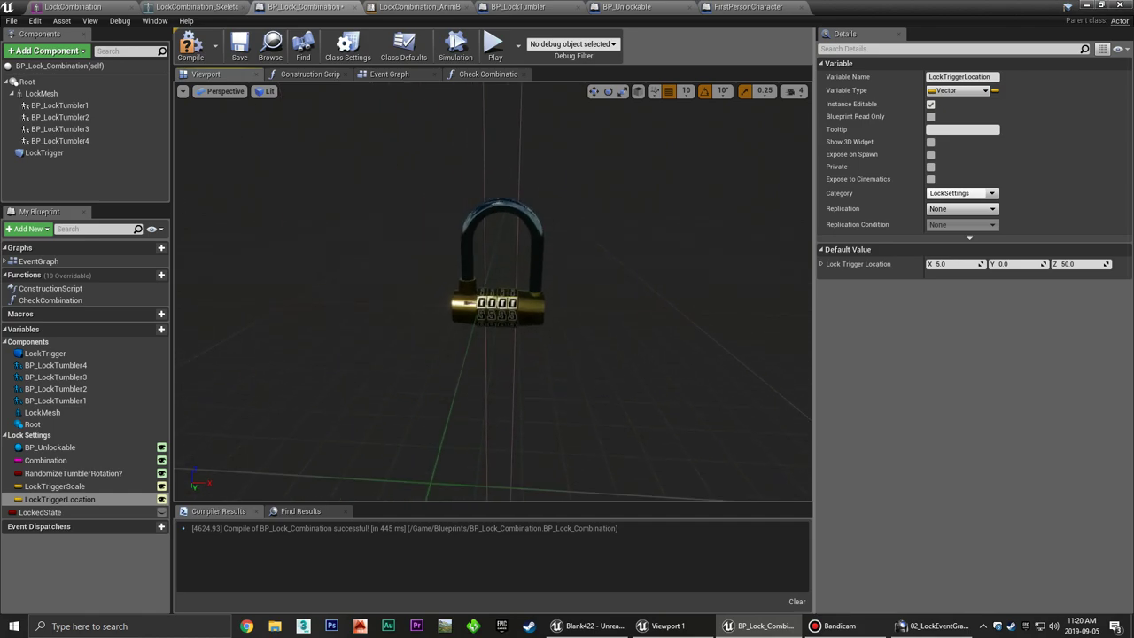
left_click_drag(445, 298, 445, 298)
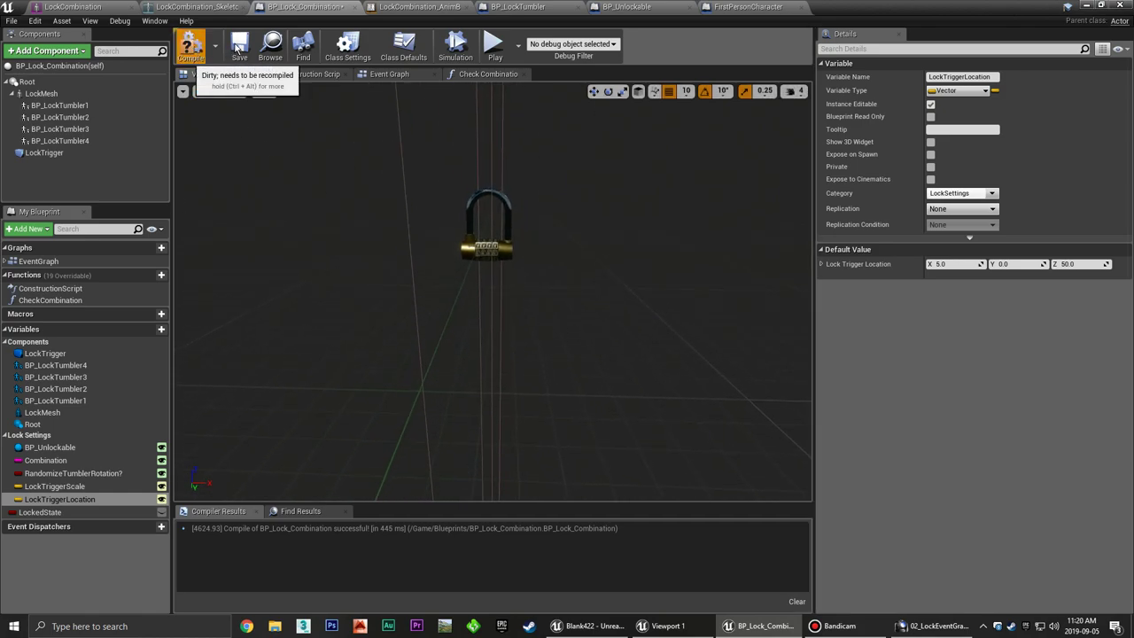
left_click(236, 43)
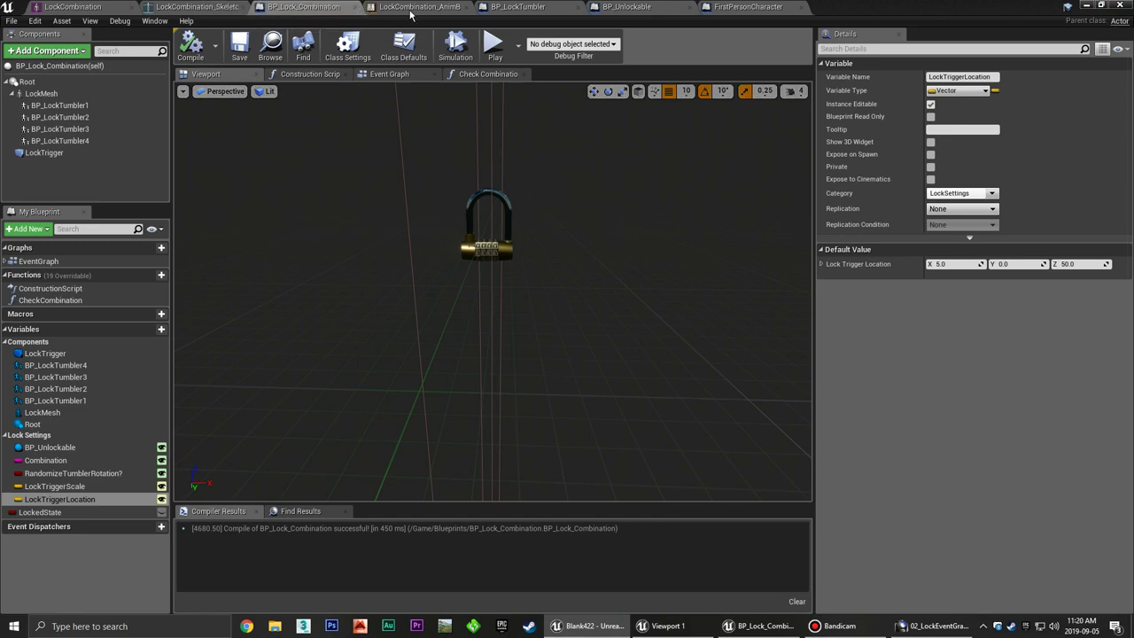
left_click(753, 8)
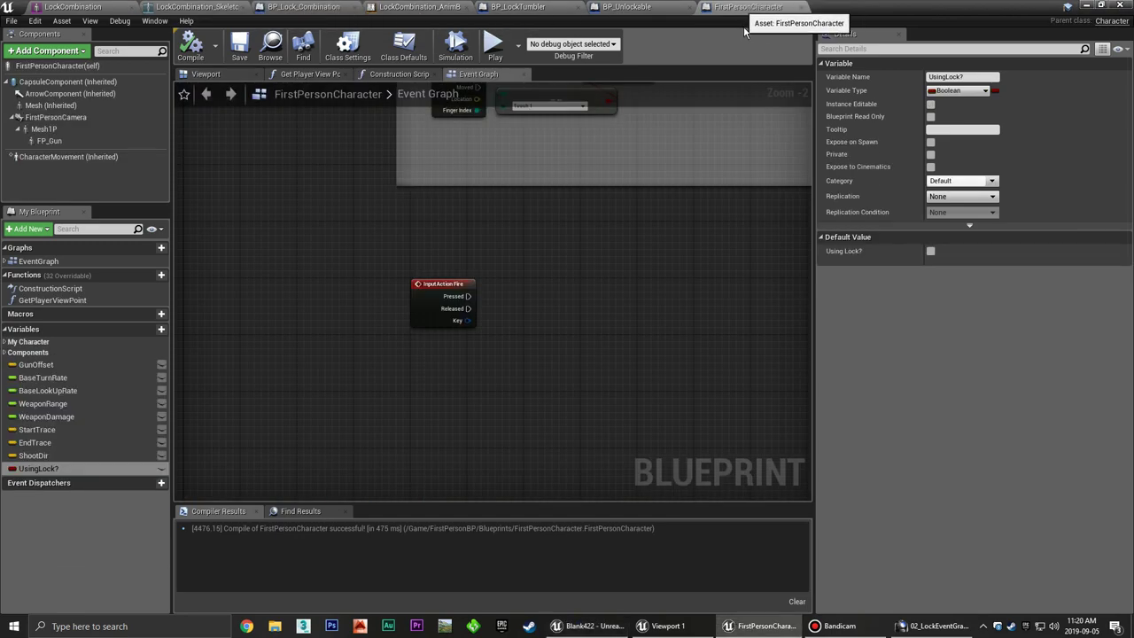
Place a Get Using Lock? node near the Fire input event.
right_click_drag(536, 308, 481, 288)
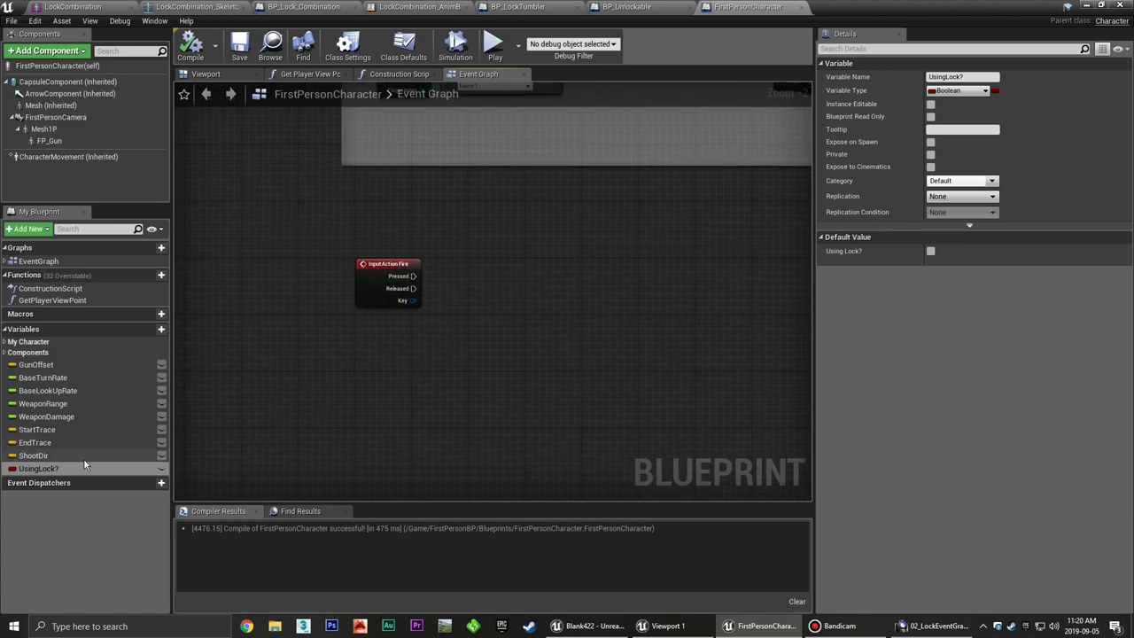
left_click(44, 470)
left_click_drag(44, 470, 381, 323)
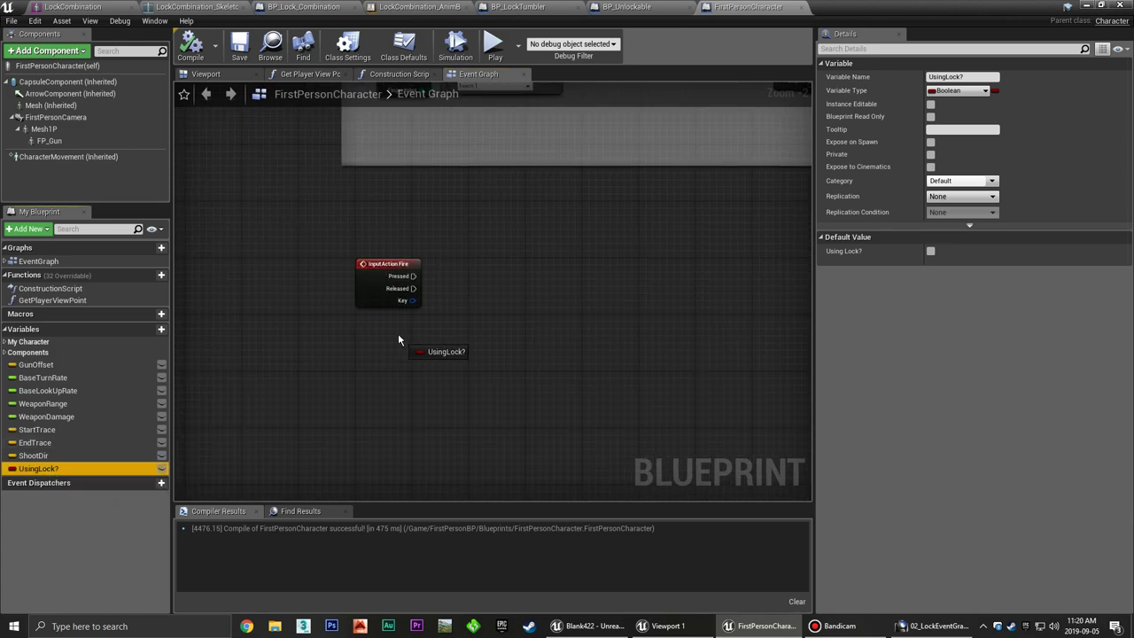
left_click(407, 335)
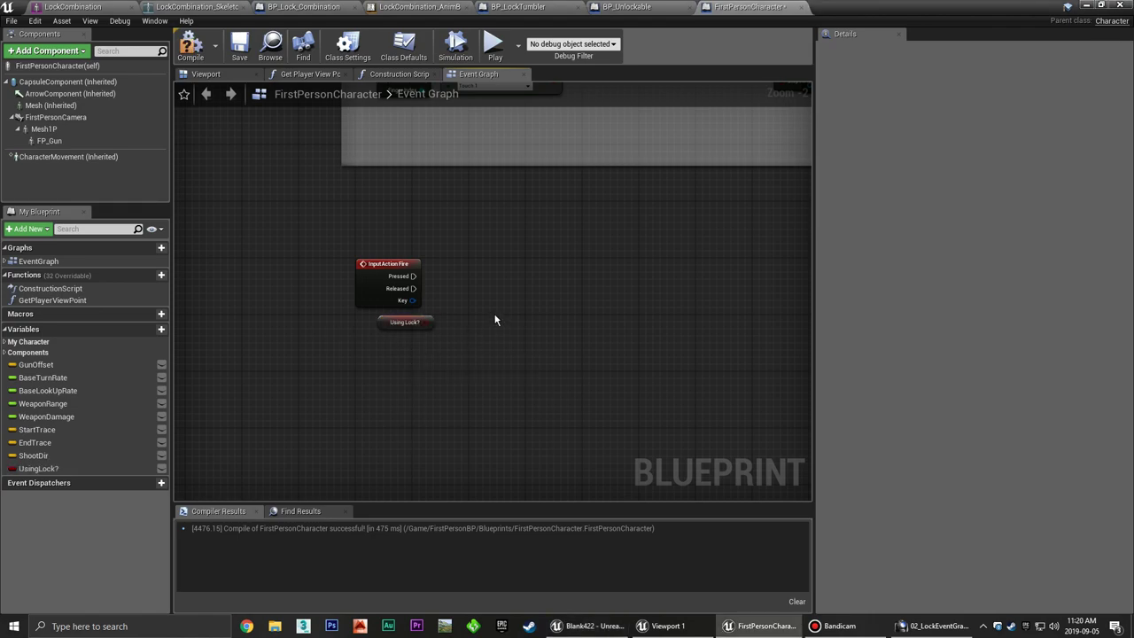
scroll(494, 319, "up", 1)
scroll(492, 310, "up", 1)
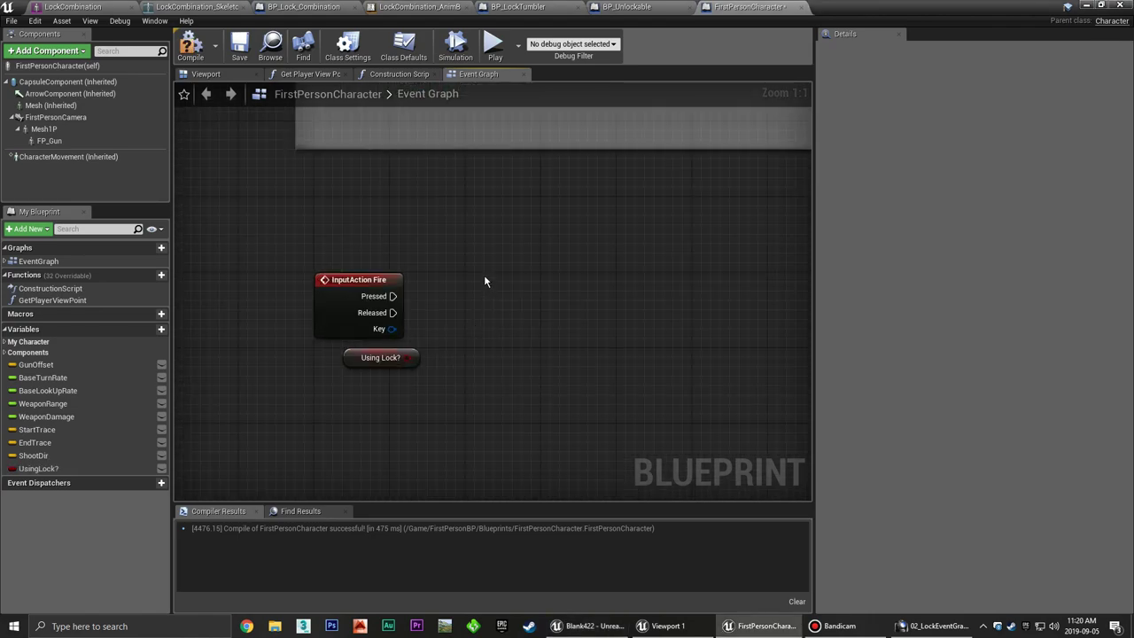
Add a Branch fed by Fire Pressed, with Using Lock? as its condition.
left_click(483, 275)
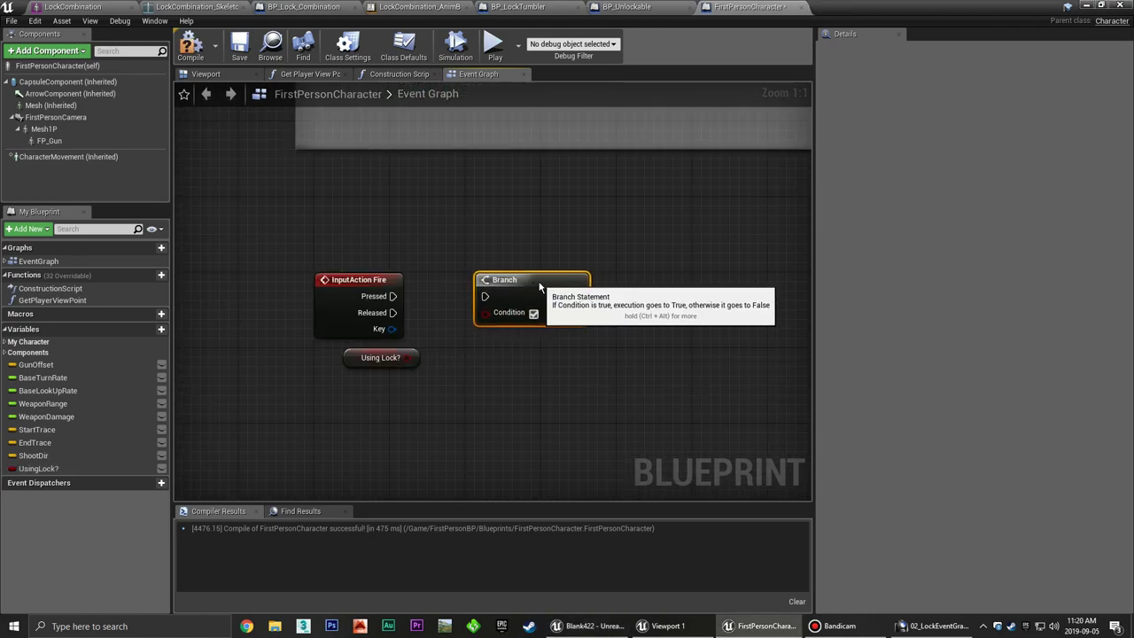
left_click_drag(541, 281, 531, 281)
mouse_move(392, 350)
left_mouse_down()
mouse_move(367, 366)
mouse_move(485, 313)
left_mouse_up()
left_click(458, 351)
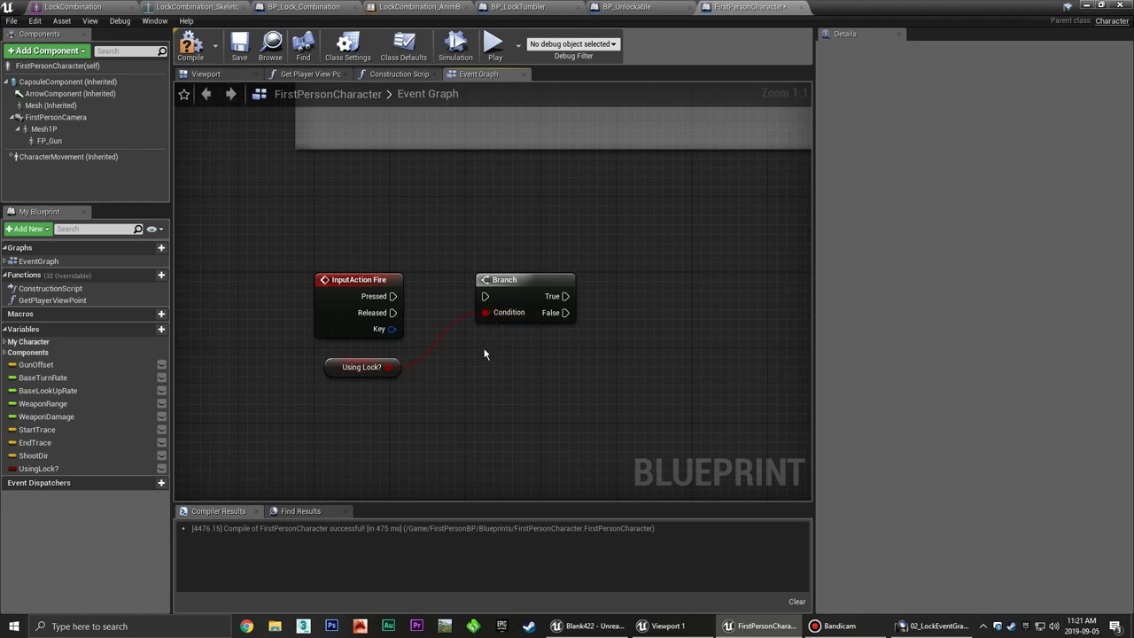
left_click_drag(392, 296, 484, 296)
left_click(529, 283)
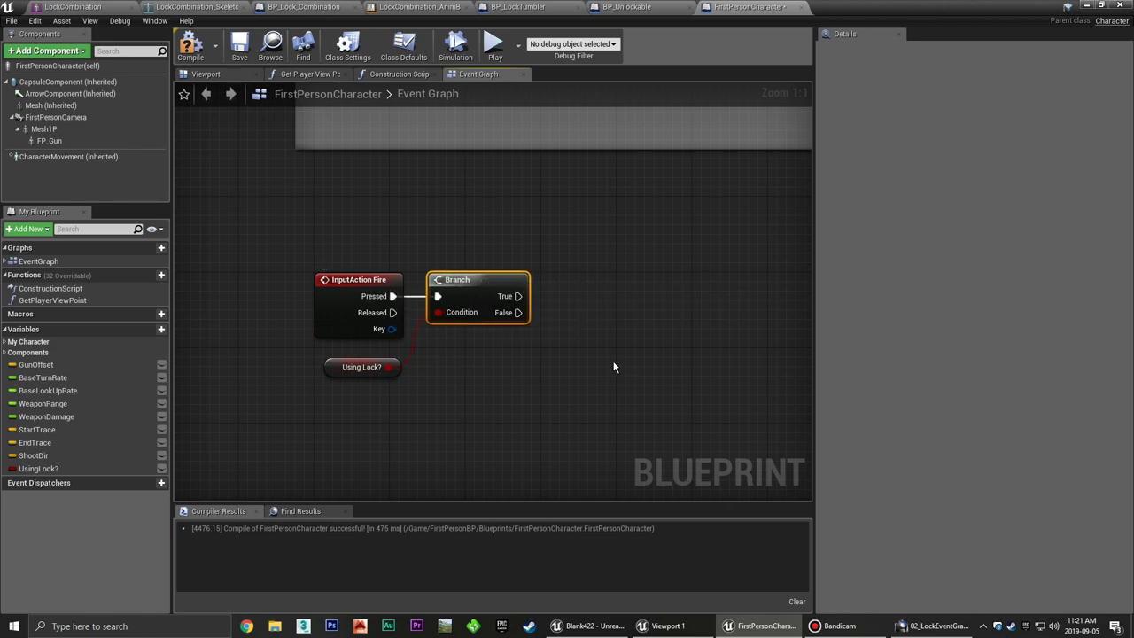
right_click_drag(593, 316, 561, 333)
scroll(549, 329, "down", 1)
scroll(545, 341, "down", 1)
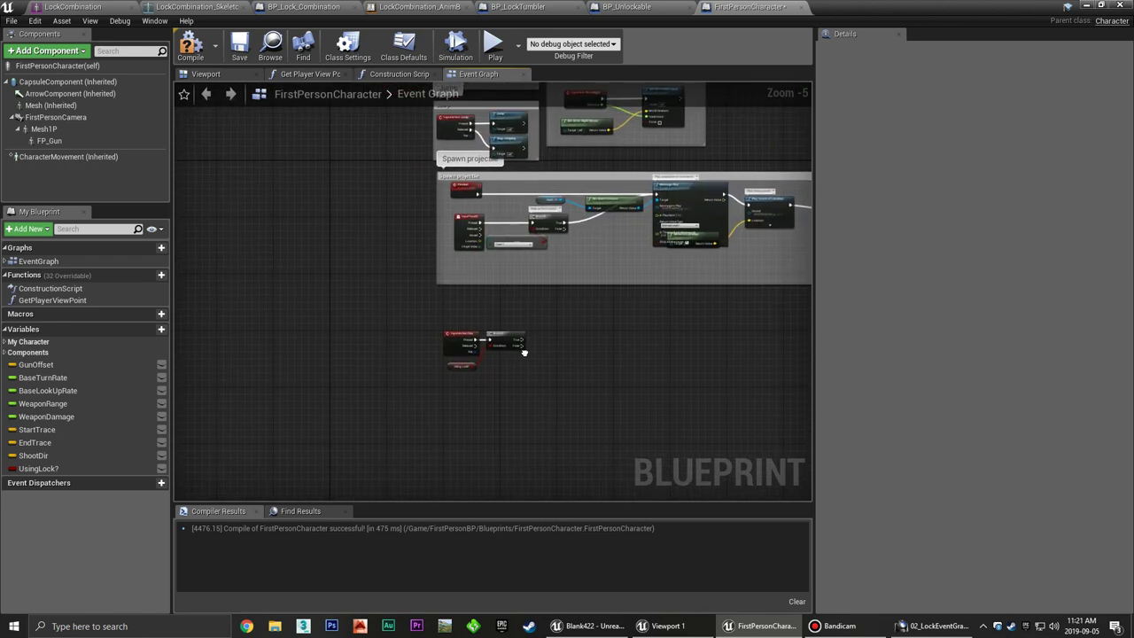
right_click_drag(527, 355, 514, 322)
Connect a Fire Gun call to the Branch's False output.
left_click_drag(496, 327, 528, 332)
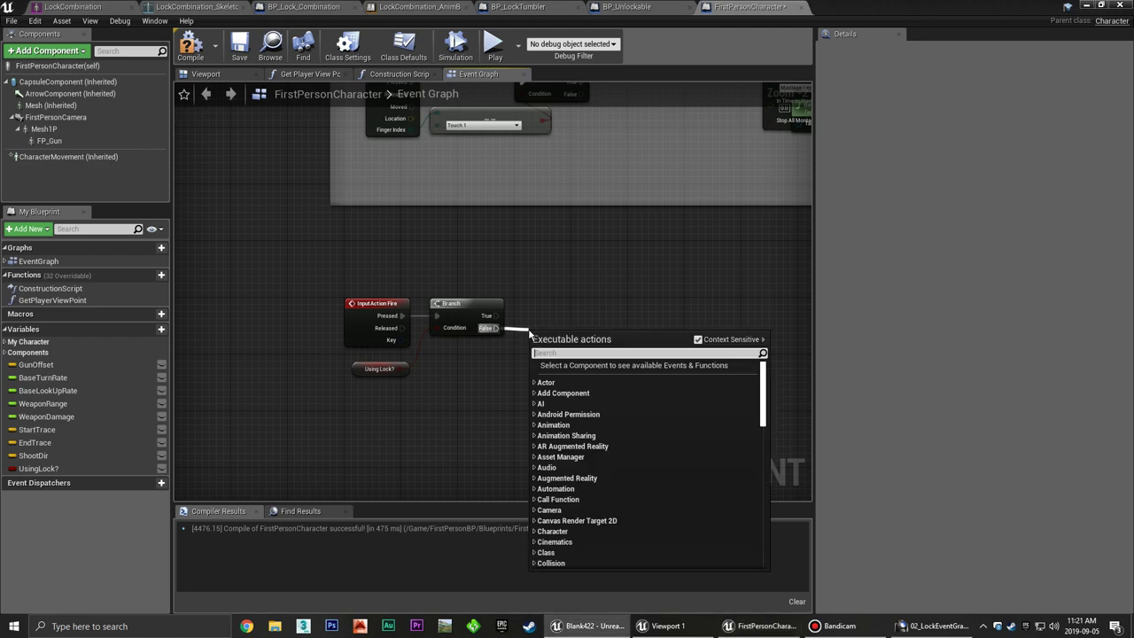
type("lock")
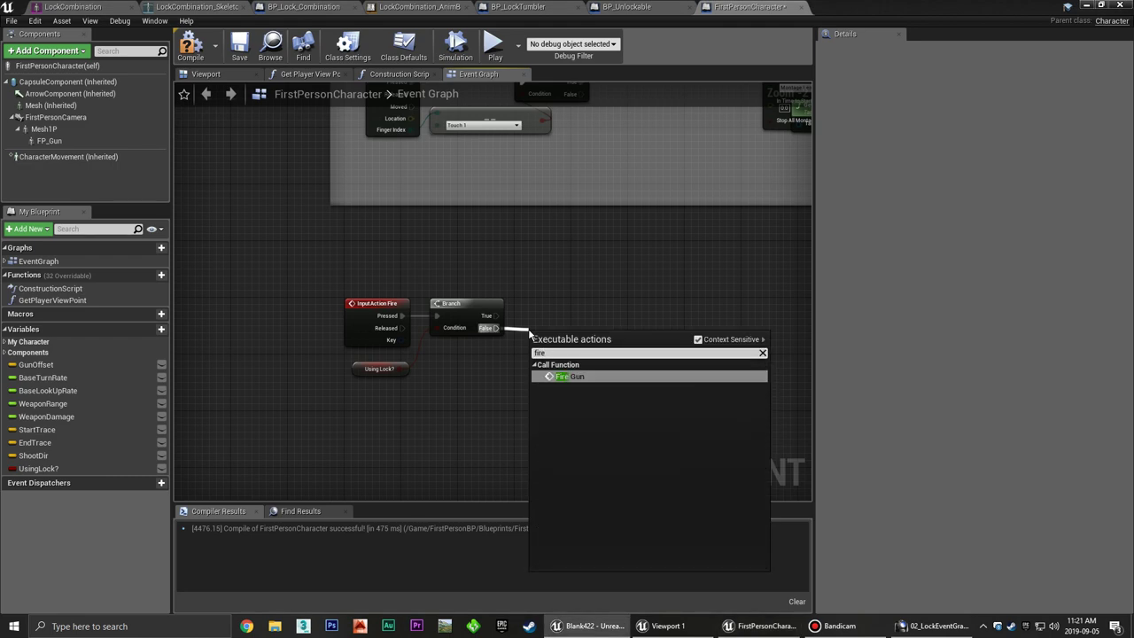
left_click(580, 383)
left_click_drag(575, 334, 565, 351)
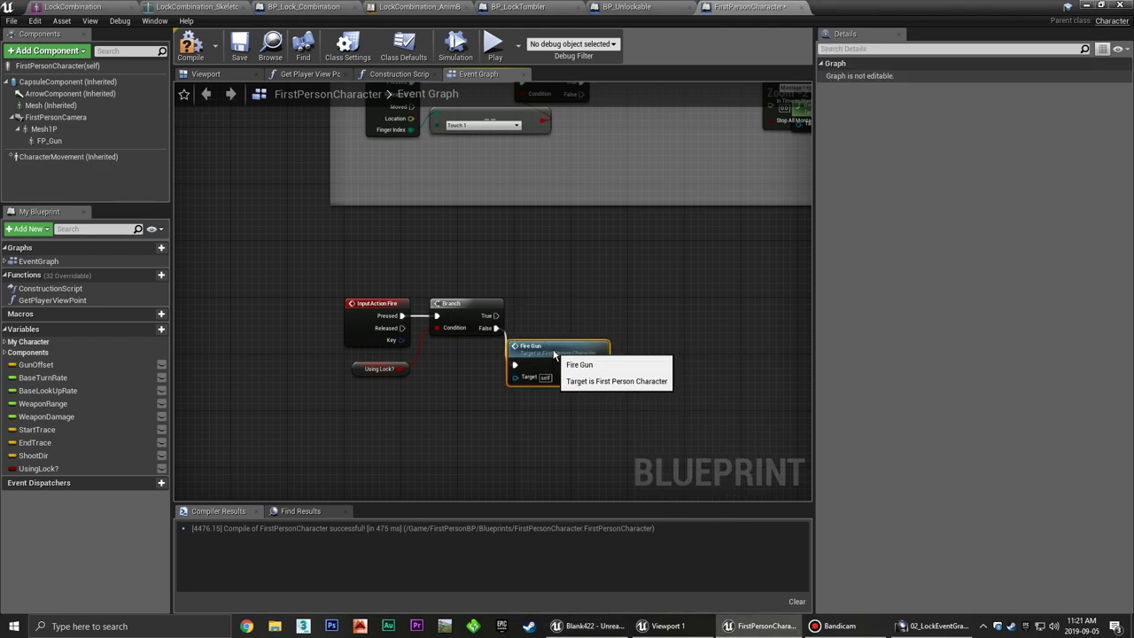
left_click(574, 273)
Select the Fire, Branch and Using Lock? nodes and move them beside the other input groups.
right_click_drag(573, 273, 587, 333)
scroll(589, 336, "down", 3)
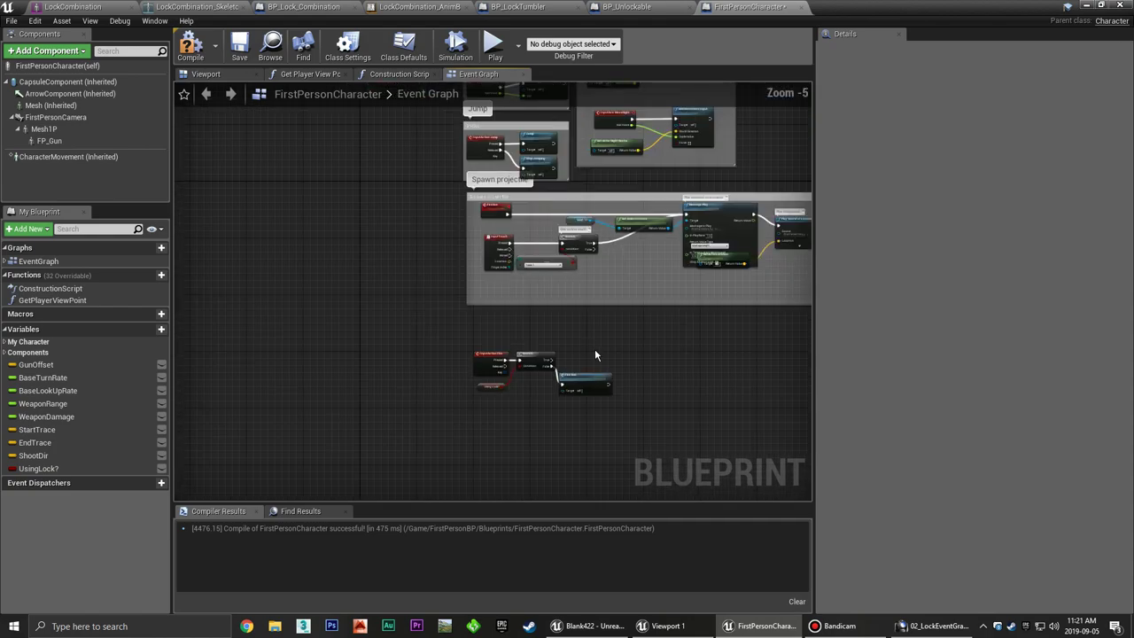
scroll(587, 371, "down", 2)
right_click_drag(629, 378, 595, 368)
left_click_drag(606, 361, 448, 417)
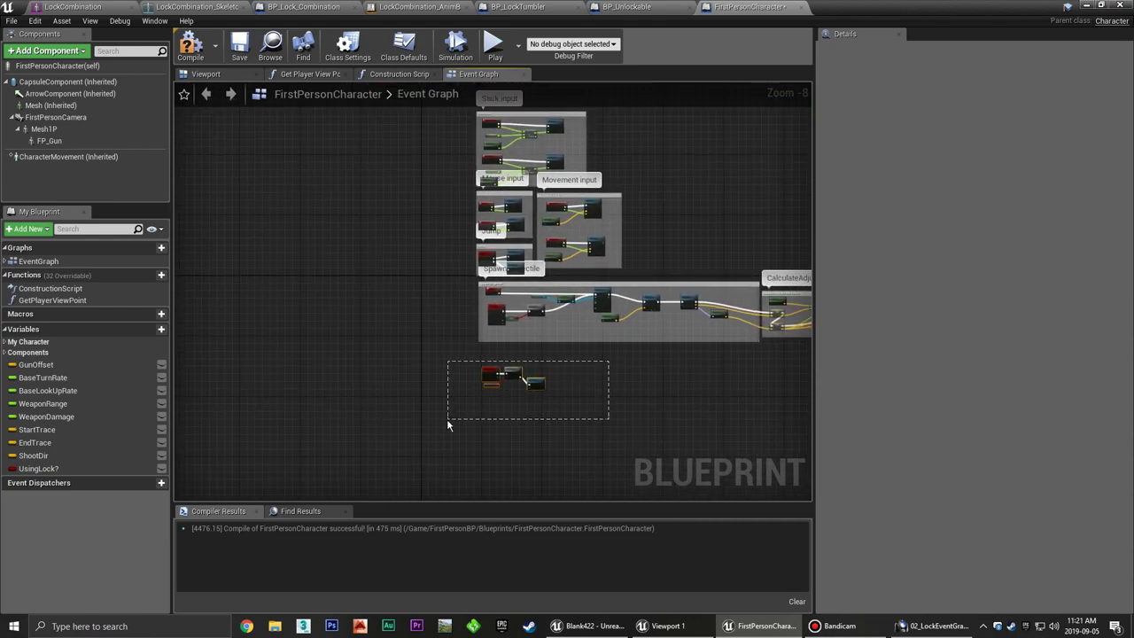
left_click_drag(505, 377, 291, 208)
mouse_move(331, 113)
left_mouse_down()
mouse_move(788, 297)
mouse_move(363, 295)
left_mouse_up()
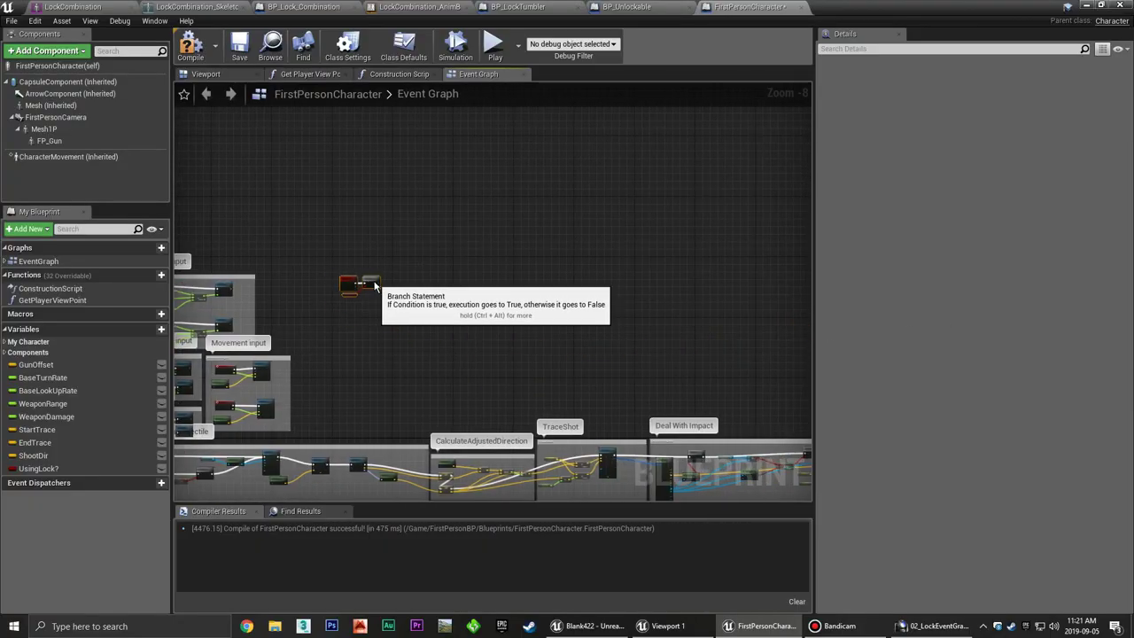
right_click_drag(385, 348, 491, 301)
Wrap the selected nodes in a comment titled Interaction Controls.
key("c")
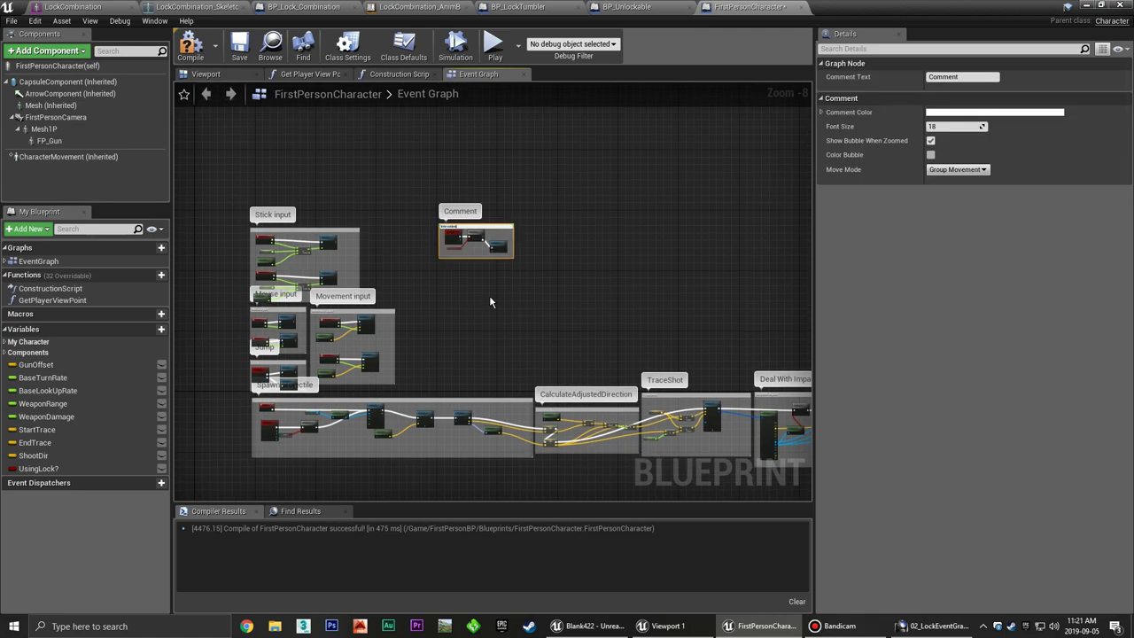
key("Return")
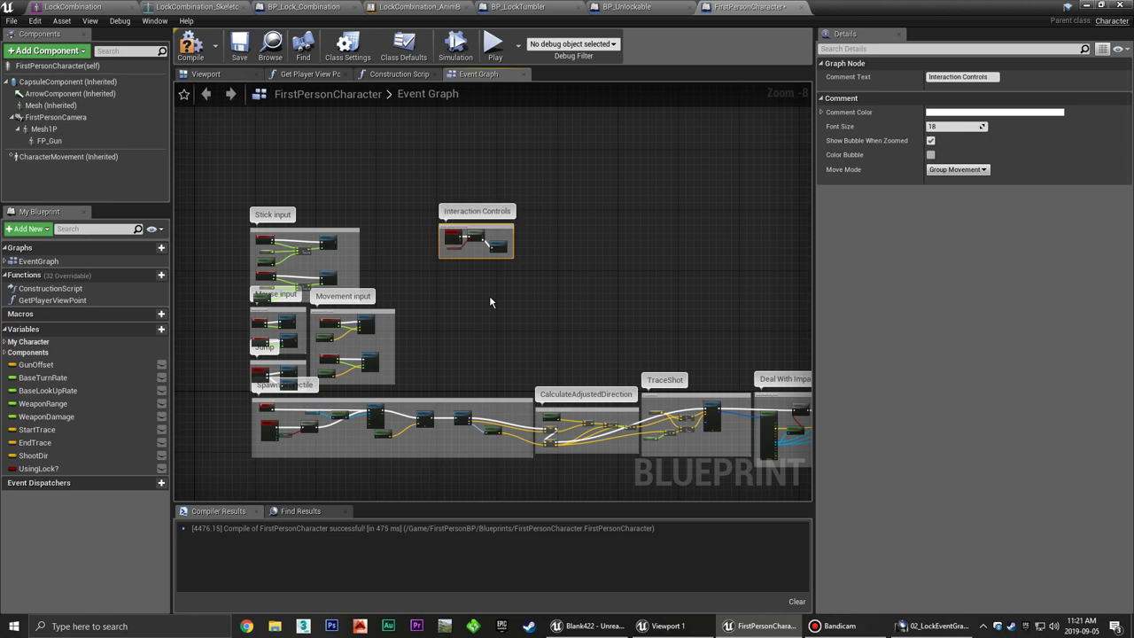
left_click(513, 282)
right_click_drag(512, 282, 551, 151)
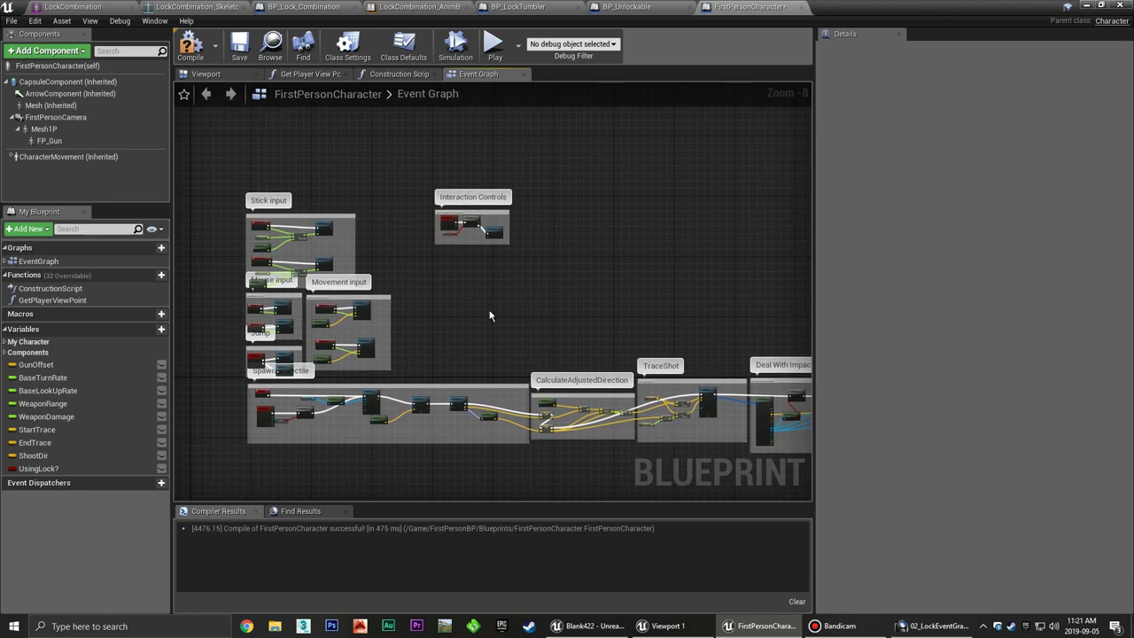
scroll(447, 341, "up", 2)
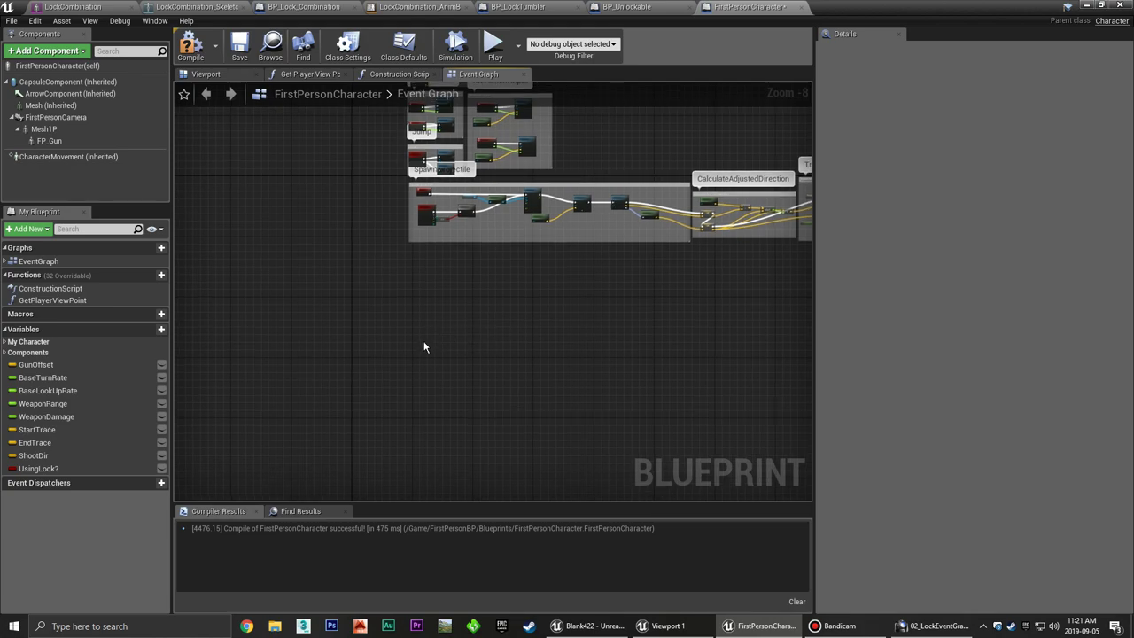
scroll(427, 323, "up", 1)
right_click_drag(405, 328, 405, 358)
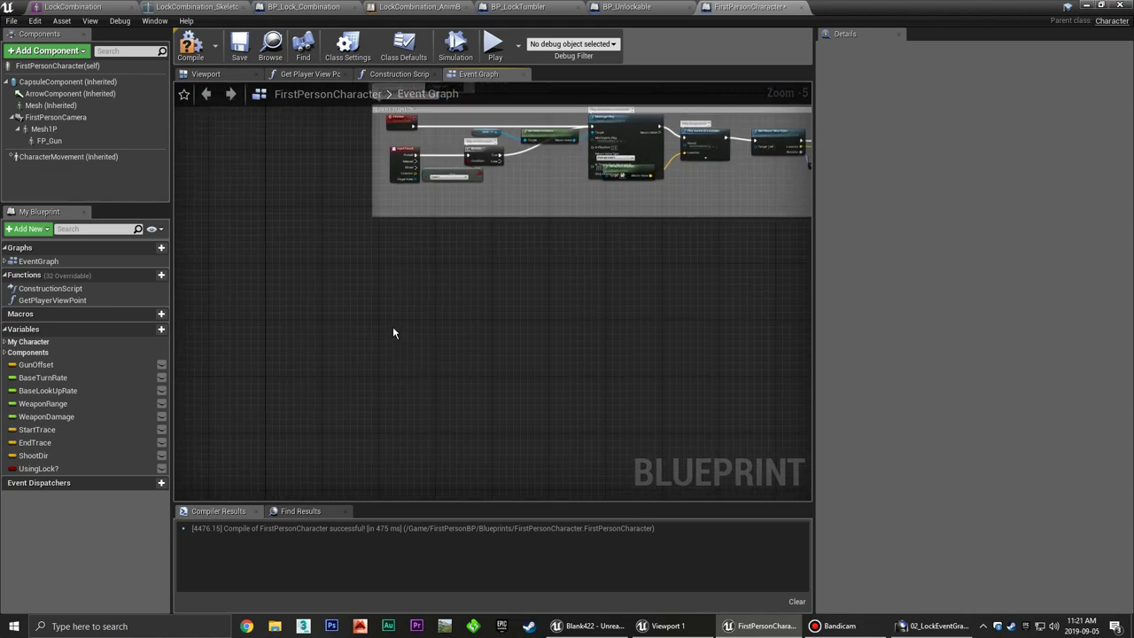
right_click(392, 334)
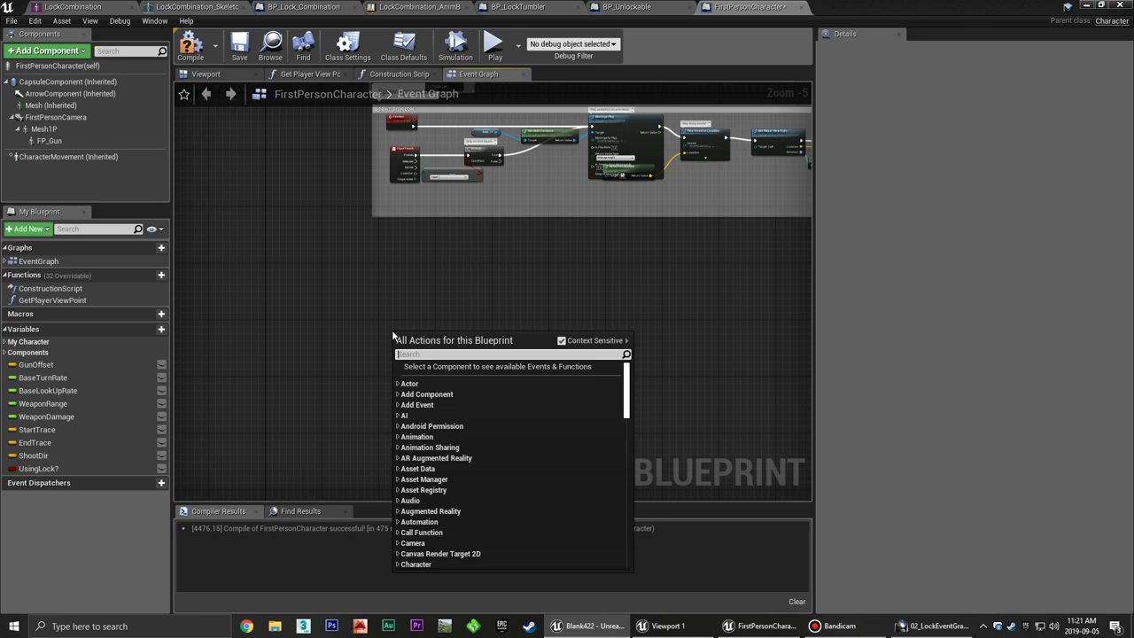
left_click(495, 302)
right_click_drag(567, 295, 447, 418)
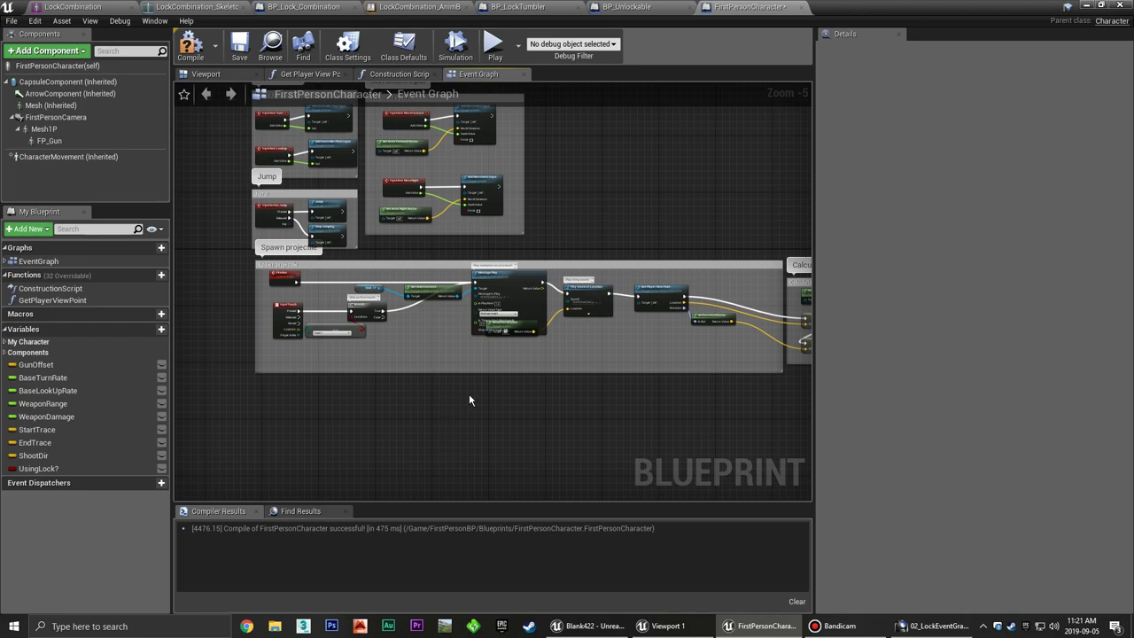
right_click_drag(570, 401, 372, 371)
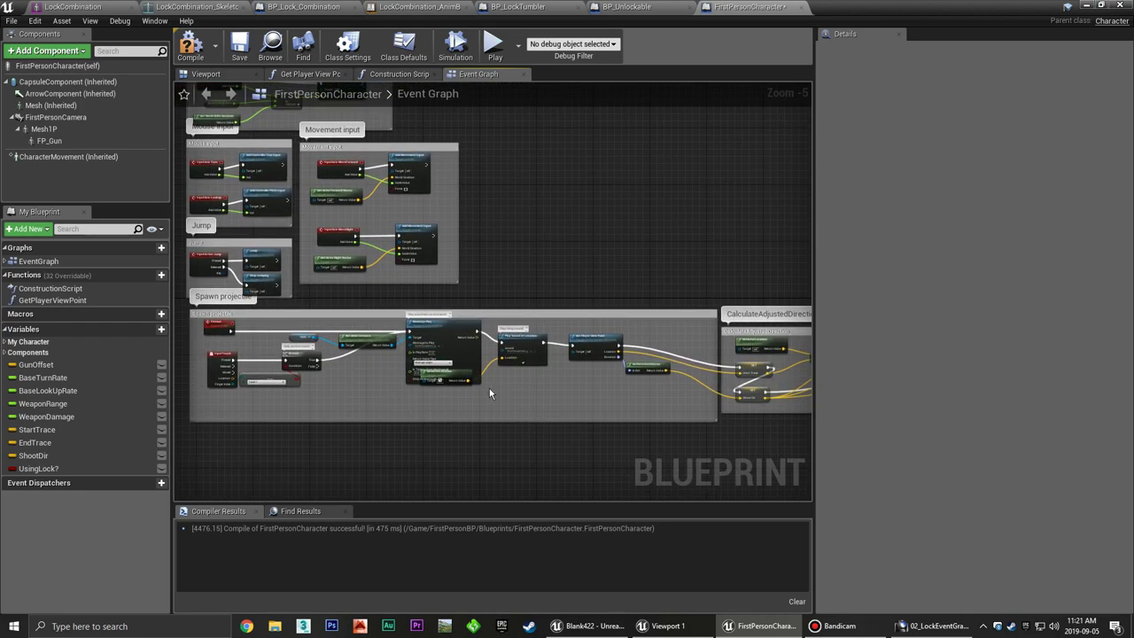
right_click_drag(708, 441, 651, 359)
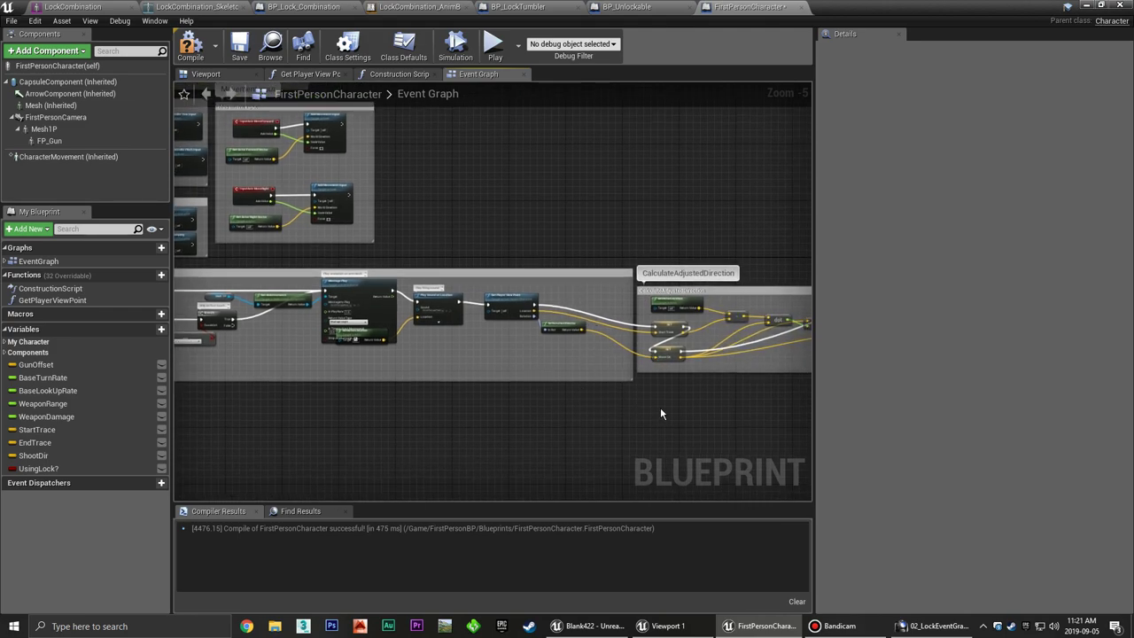
mouse_move(513, 383)
right_mouse_down()
mouse_move(575, 355)
mouse_move(453, 366)
right_mouse_up()
right_click_drag(600, 381, 473, 390)
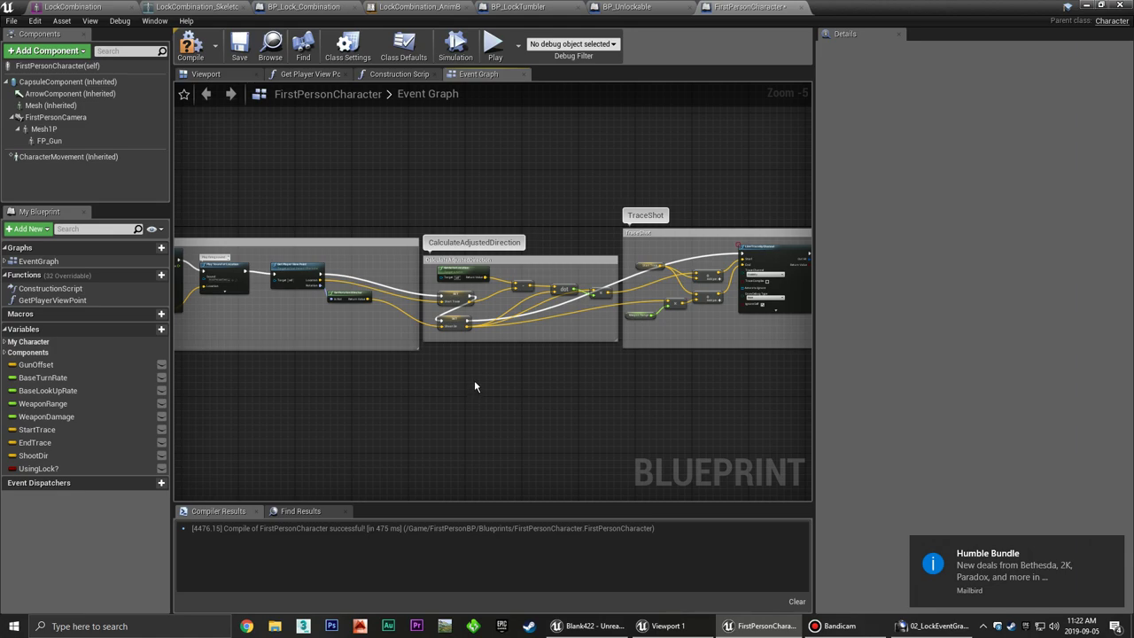
right_click_drag(519, 384, 185, 415)
mouse_move(289, 425)
right_mouse_down()
mouse_move(405, 400)
mouse_move(309, 393)
mouse_move(590, 398)
mouse_move(311, 385)
right_mouse_up()
mouse_move(522, 420)
right_mouse_down()
mouse_move(360, 396)
mouse_move(469, 410)
mouse_move(686, 390)
mouse_move(434, 400)
right_mouse_up()
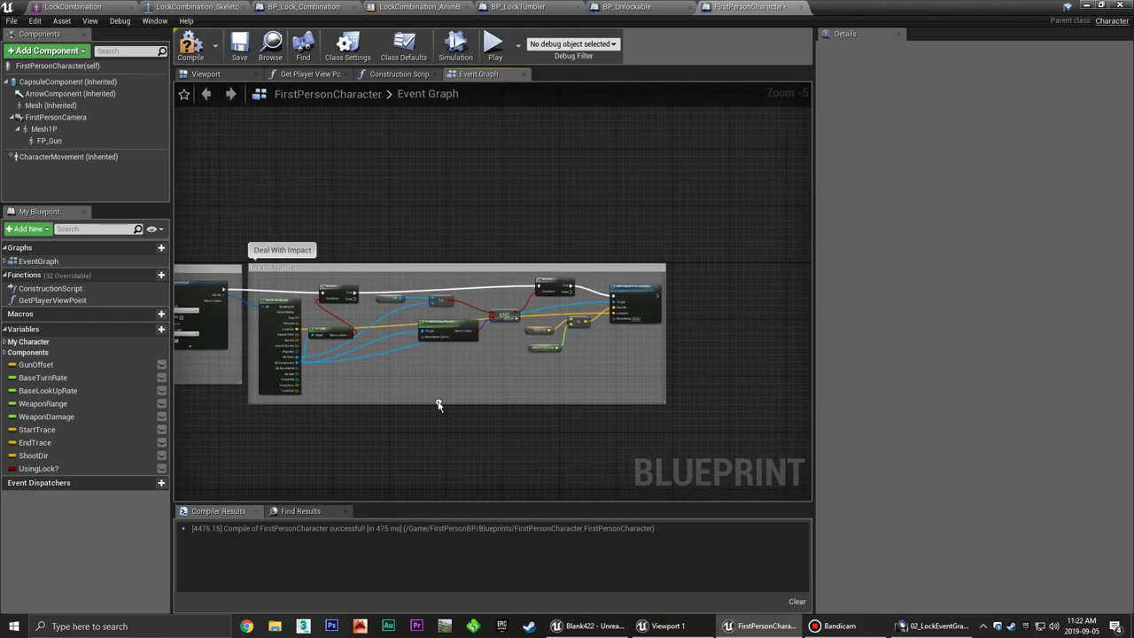
scroll(323, 415, "up", 2)
right_click_drag(329, 417, 604, 437)
scroll(604, 438, "down", 2)
mouse_move(473, 431)
right_mouse_down()
mouse_move(647, 396)
mouse_move(498, 387)
mouse_move(821, 396)
right_mouse_up()
mouse_move(488, 389)
right_mouse_down()
mouse_move(800, 384)
mouse_move(451, 384)
mouse_move(780, 387)
mouse_move(528, 402)
right_mouse_up()
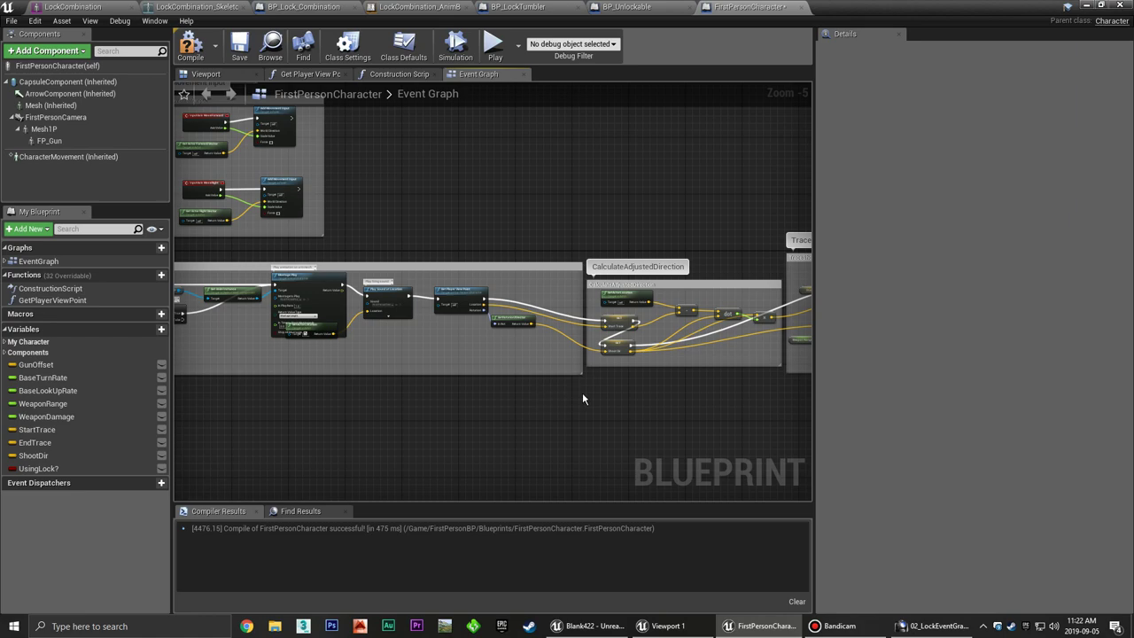
mouse_move(587, 398)
right_mouse_down()
mouse_move(208, 416)
mouse_move(752, 398)
mouse_move(256, 395)
mouse_move(187, 406)
right_mouse_up()
mouse_move(481, 405)
right_mouse_down()
mouse_move(293, 396)
mouse_move(362, 387)
mouse_move(723, 397)
mouse_move(461, 392)
mouse_move(641, 224)
right_mouse_up()
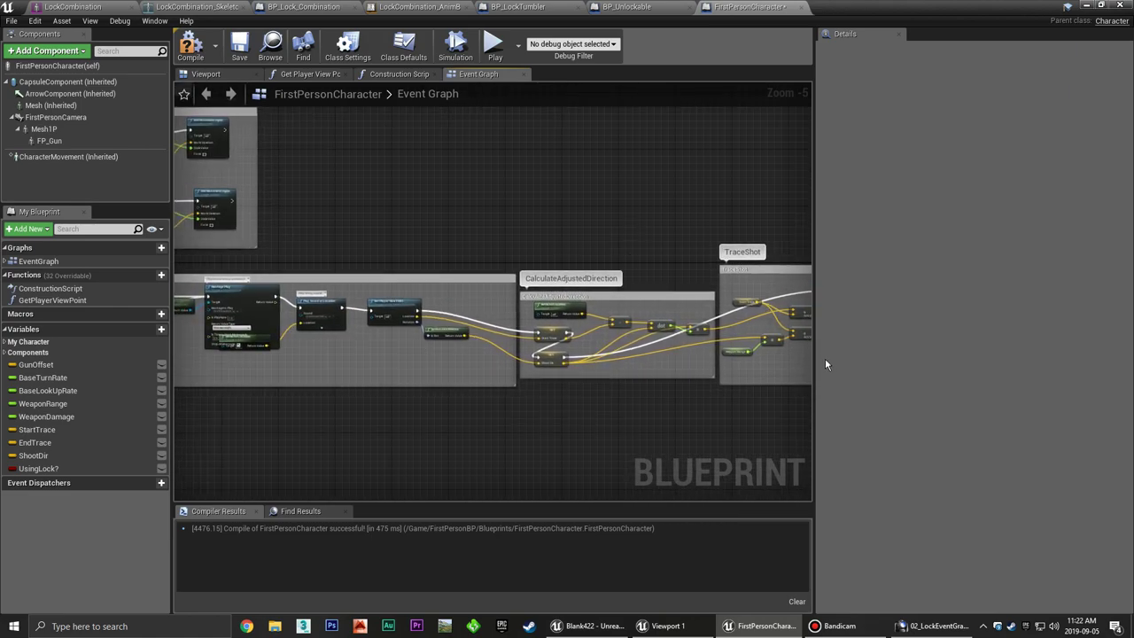
right_click_drag(333, 374, 726, 367)
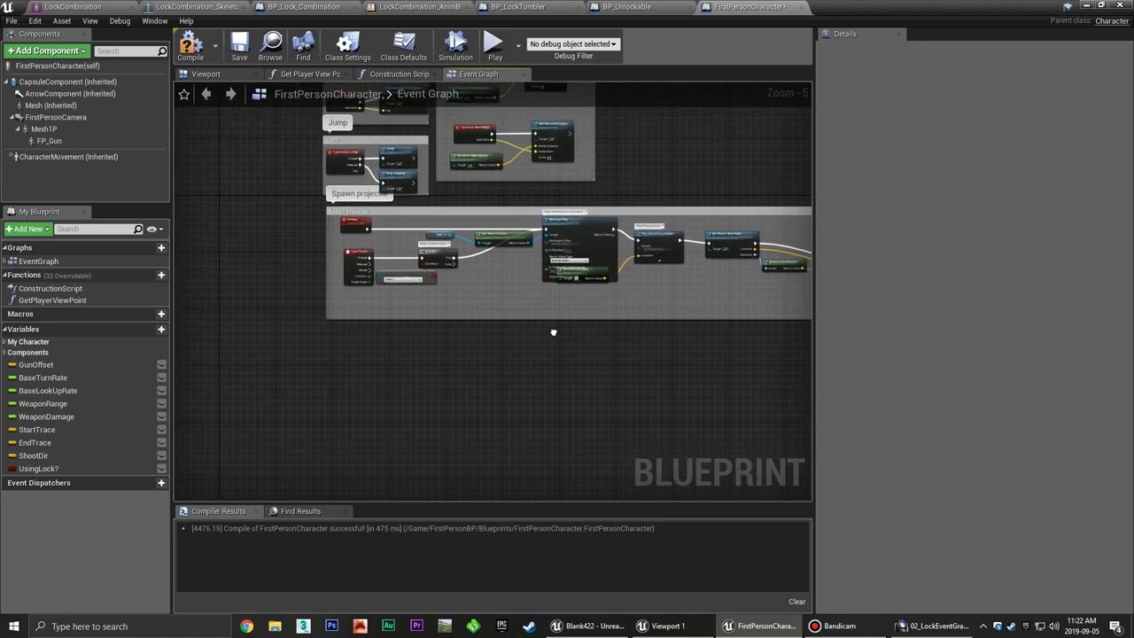
right_click_drag(522, 414, 593, 254)
right_click_drag(501, 310, 311, 298)
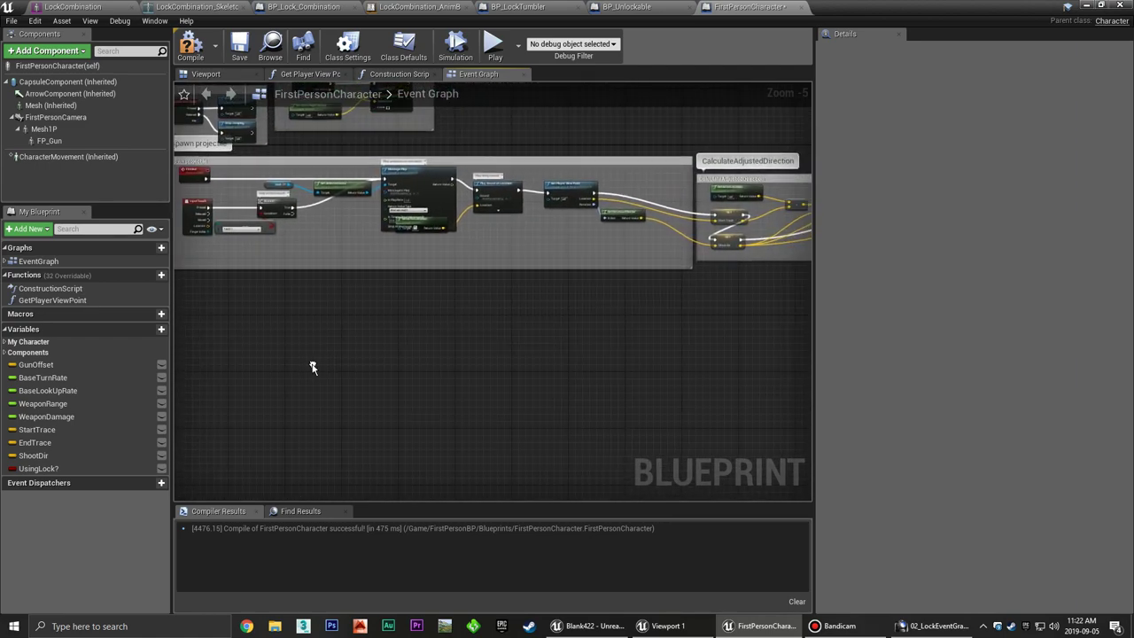
right_click_drag(634, 321, 772, 413)
mouse_move(518, 344)
right_mouse_down()
mouse_move(505, 372)
mouse_move(390, 332)
right_mouse_up()
right_click_drag(641, 361, 710, 384)
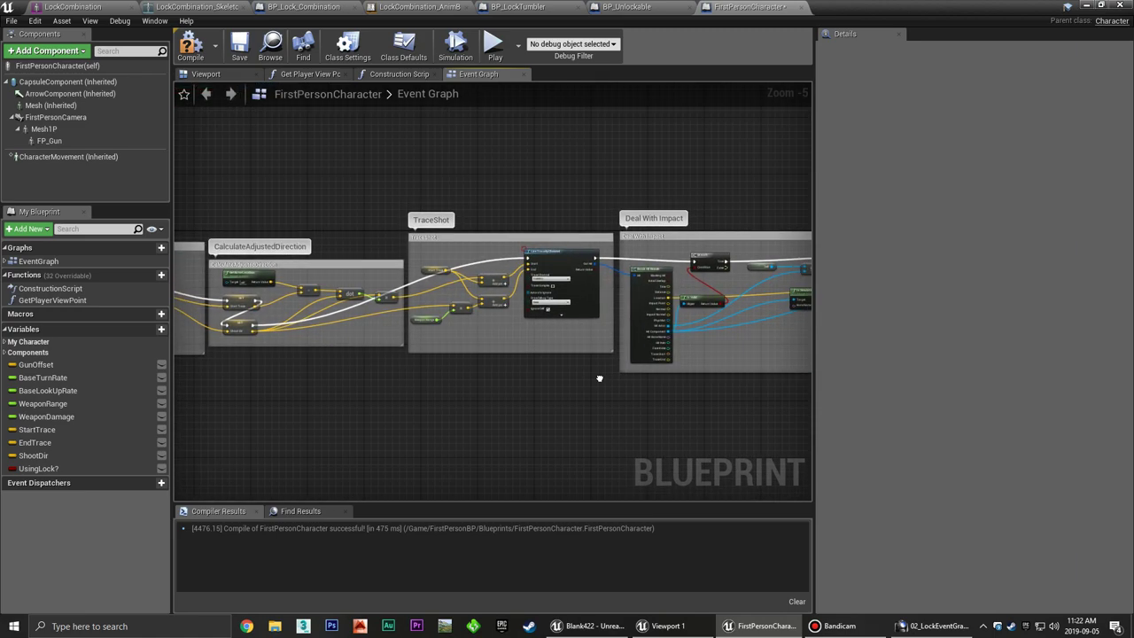
scroll(363, 257, "up", 3)
scroll(363, 257, "down", 6)
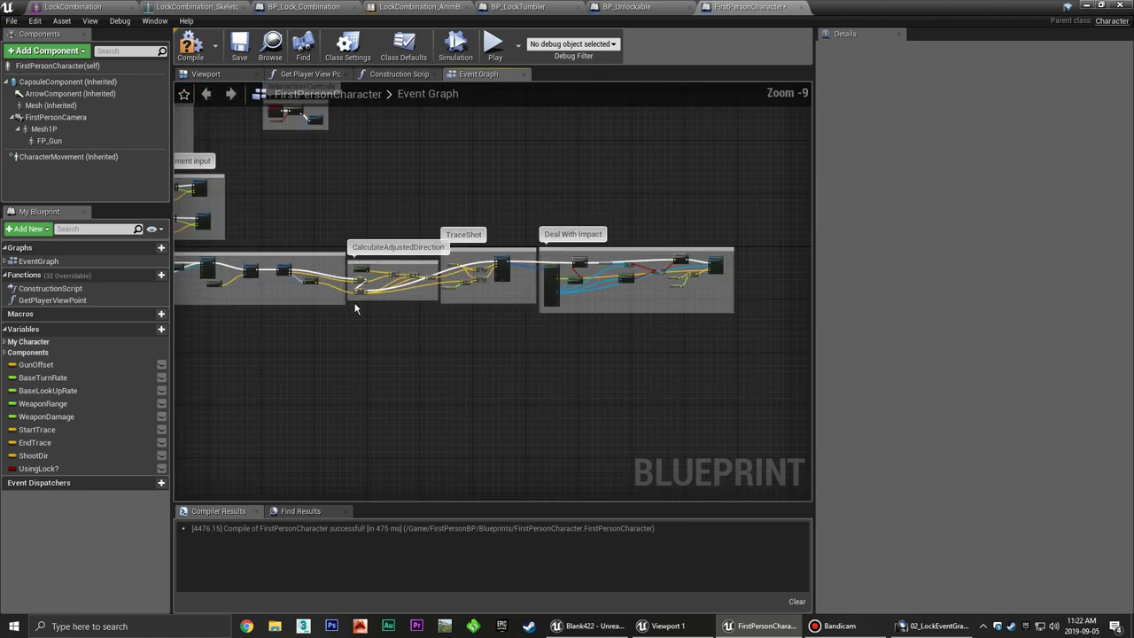
right_click_drag(354, 304, 394, 317)
scroll(394, 317, "up", 3)
right_click_drag(410, 398, 429, 321)
scroll(427, 310, "up", 3)
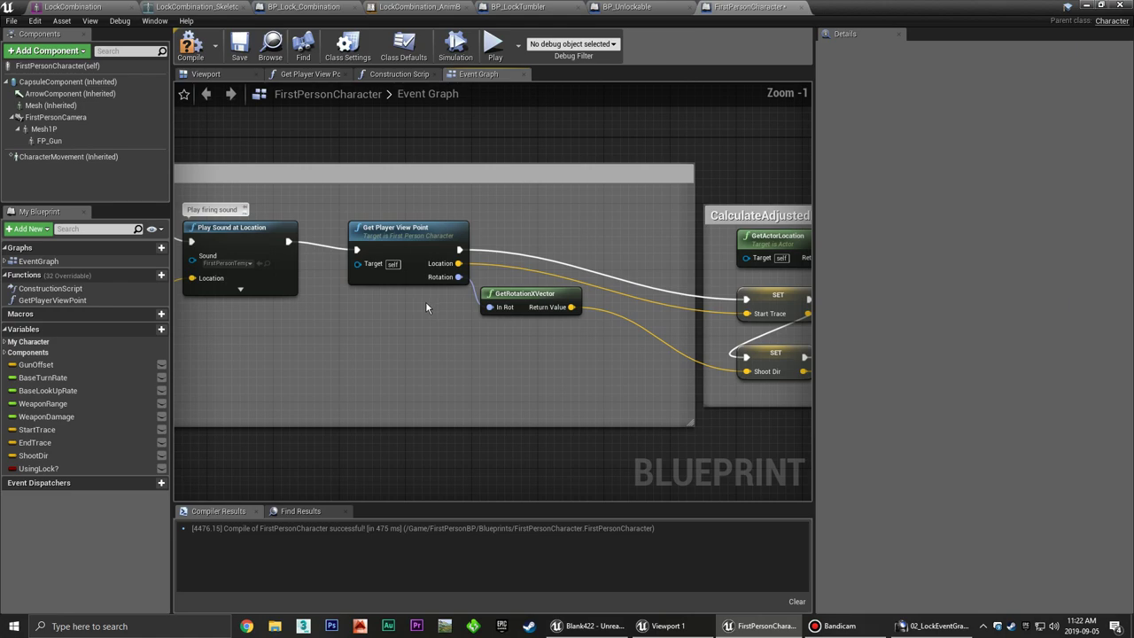
scroll(510, 278, "down", 4)
right_click_drag(510, 279, 443, 324)
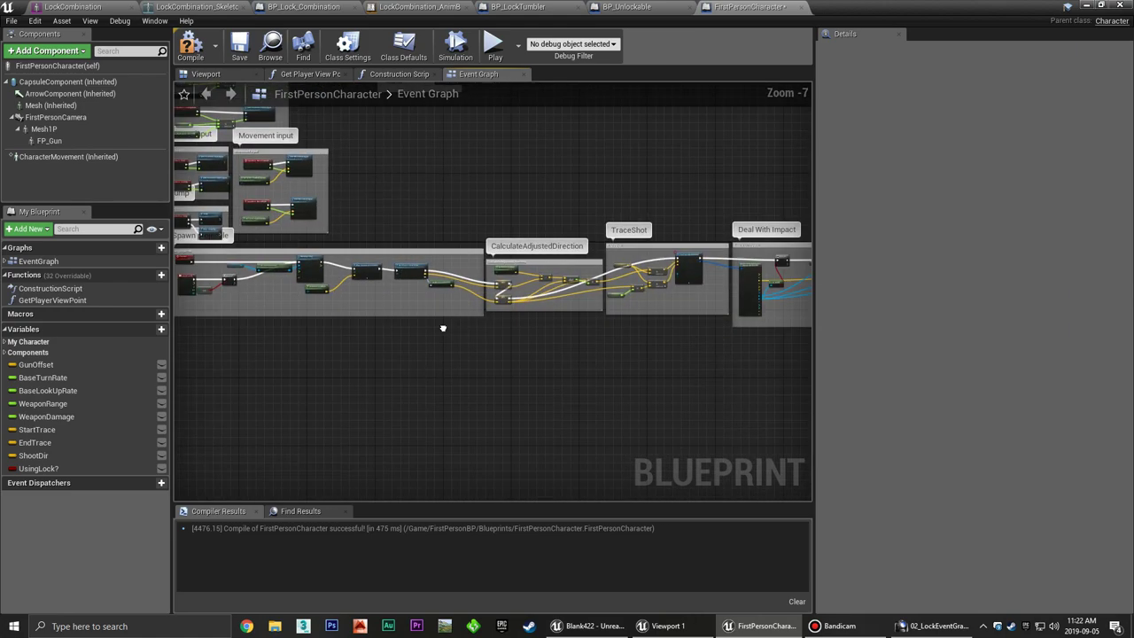
scroll(432, 268, "up", 5)
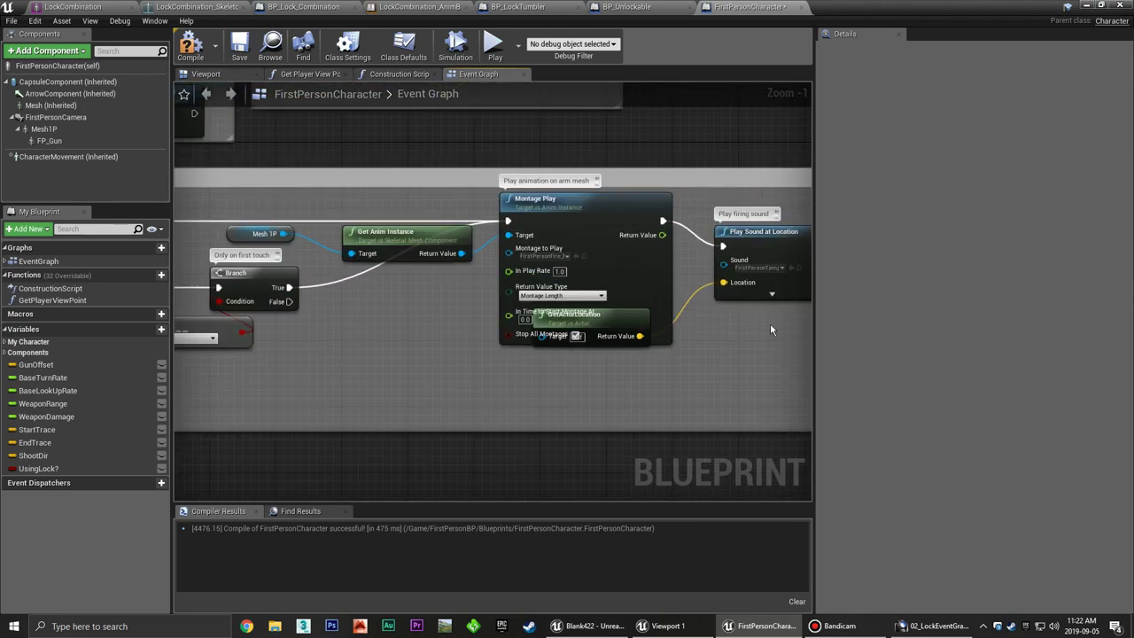
right_click_drag(775, 322, 624, 310)
scroll(576, 301, "down", 5)
right_click_drag(526, 310, 368, 280)
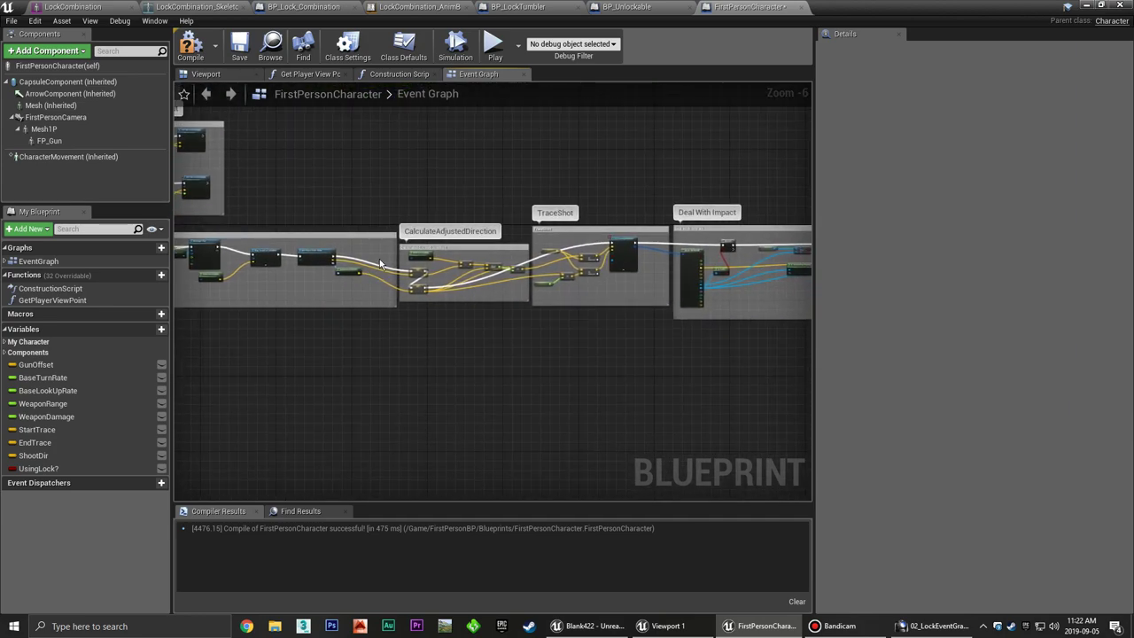
mouse_move(311, 163)
left_mouse_down()
mouse_move(473, 372)
mouse_move(508, 352)
left_mouse_up()
scroll(509, 351, "down", 4)
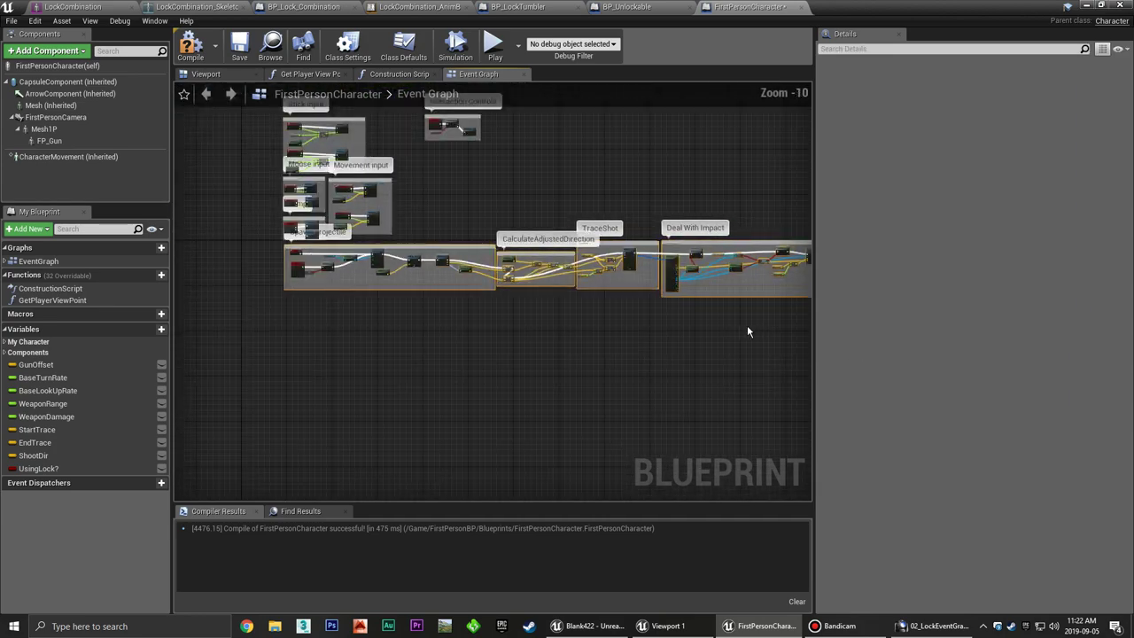
Duplicate the selected firing trace nodes and place the copy beneath the original row.
right_click_drag(754, 325, 607, 258)
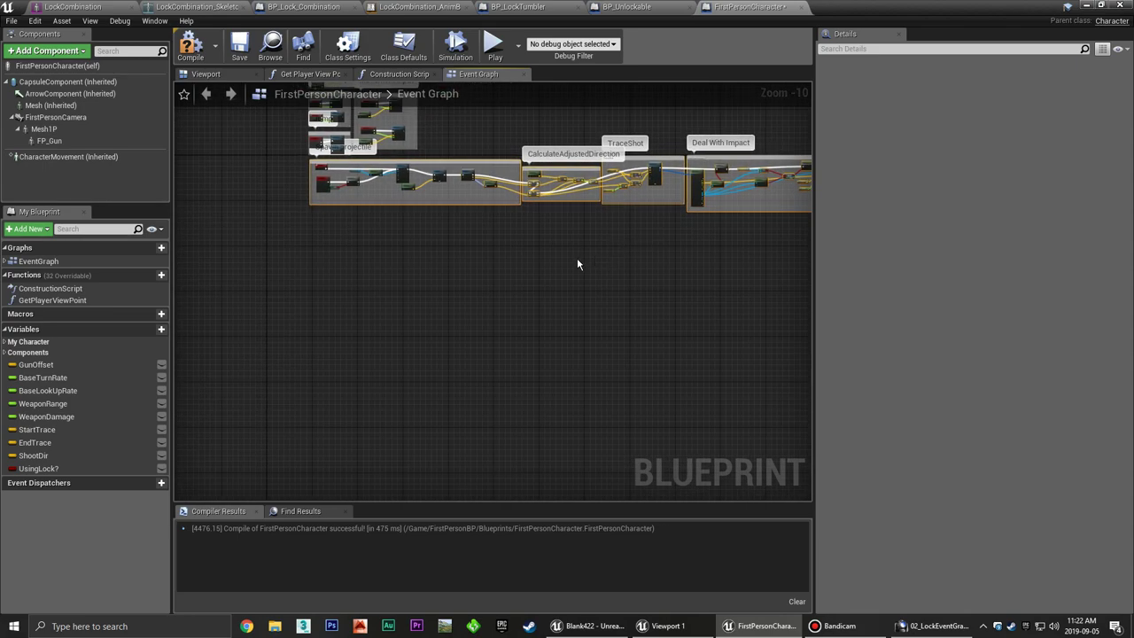
key("Delete")
key("ctrl+z")
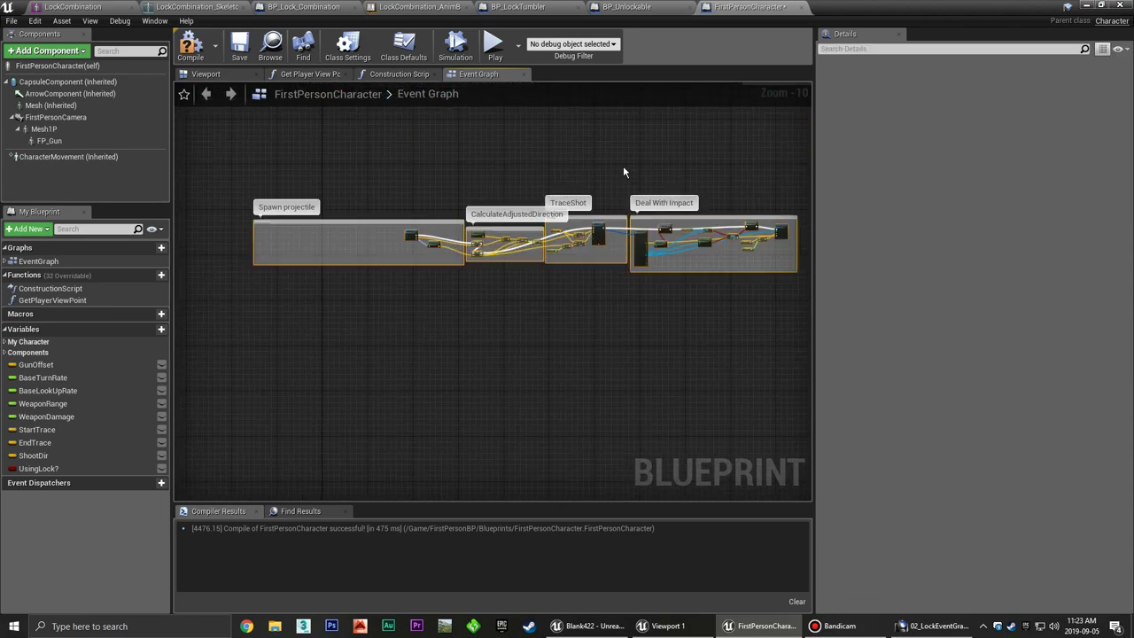
key("ctrl+v")
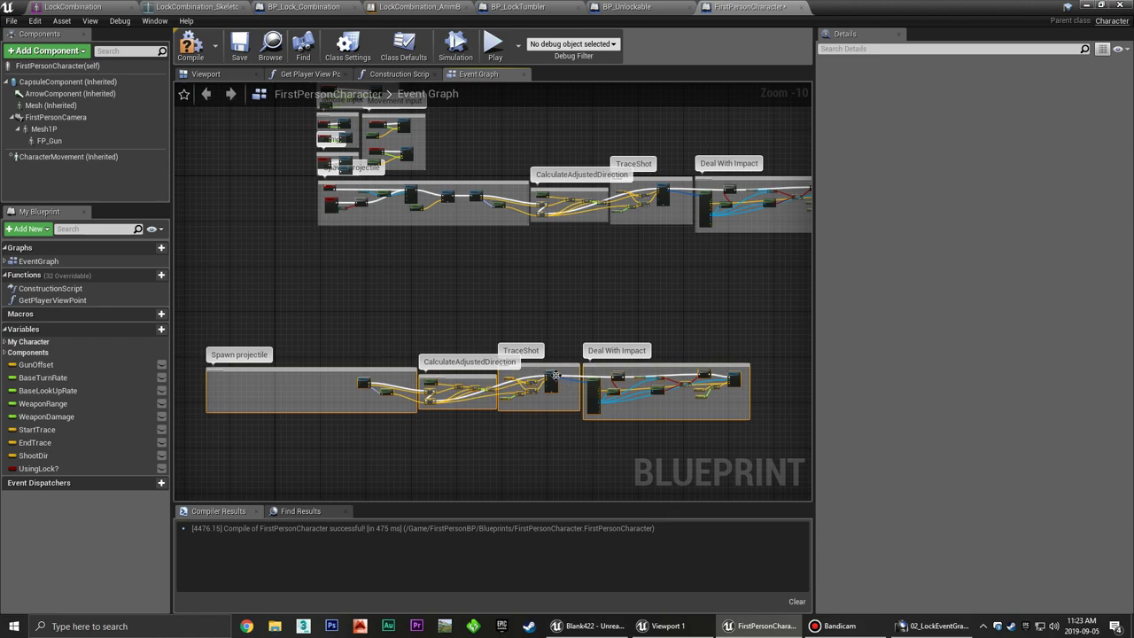
left_click_drag(555, 376, 668, 317)
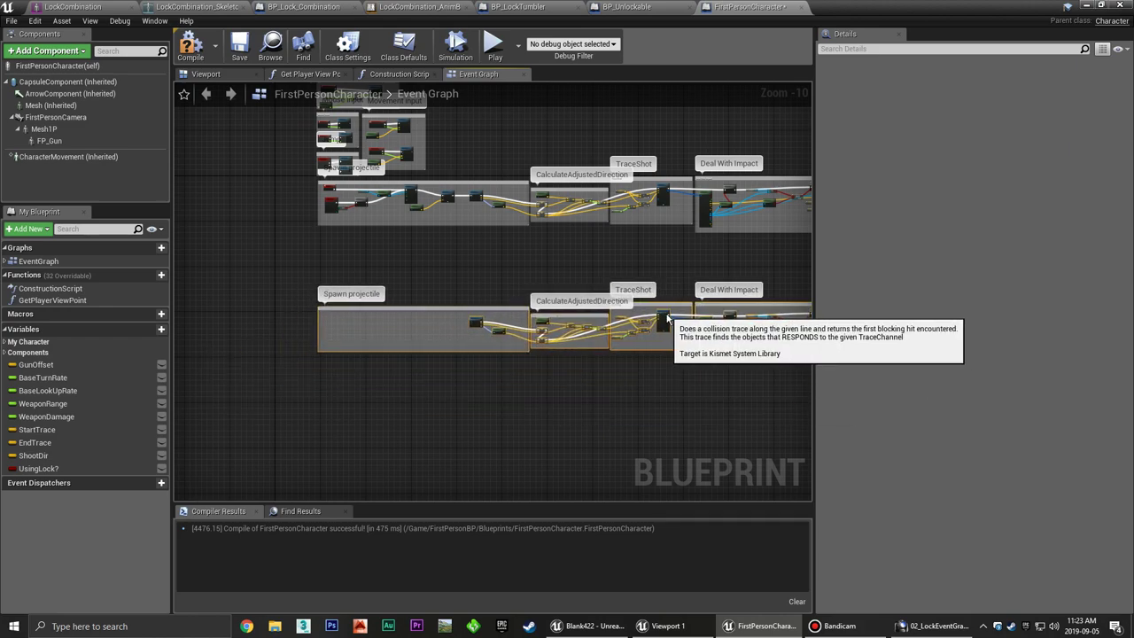
Delete the Spawn projectile section from the copied row.
left_click(407, 262)
left_click(409, 292)
key("Delete")
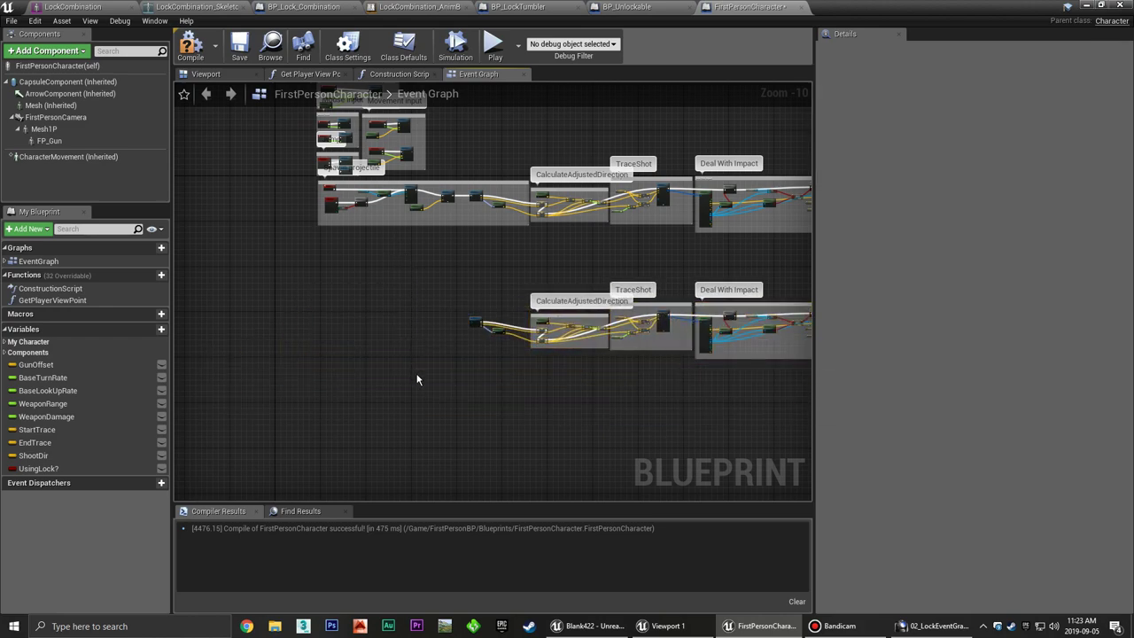
scroll(516, 333, "up", 4)
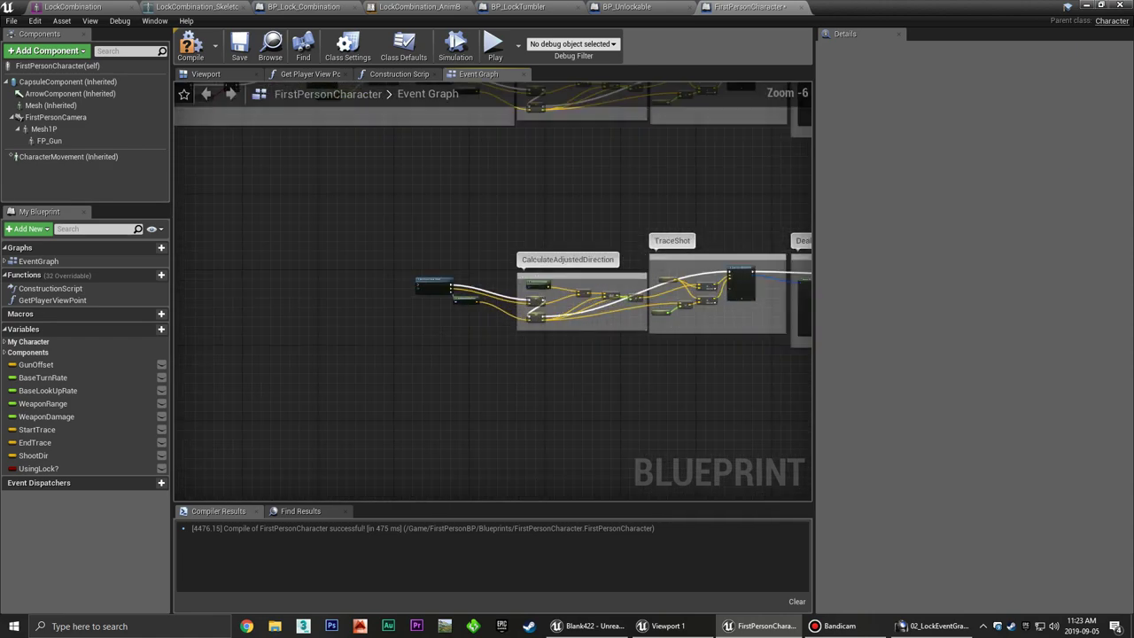
scroll(516, 333, "up", 5)
right_click_drag(584, 342, 689, 362)
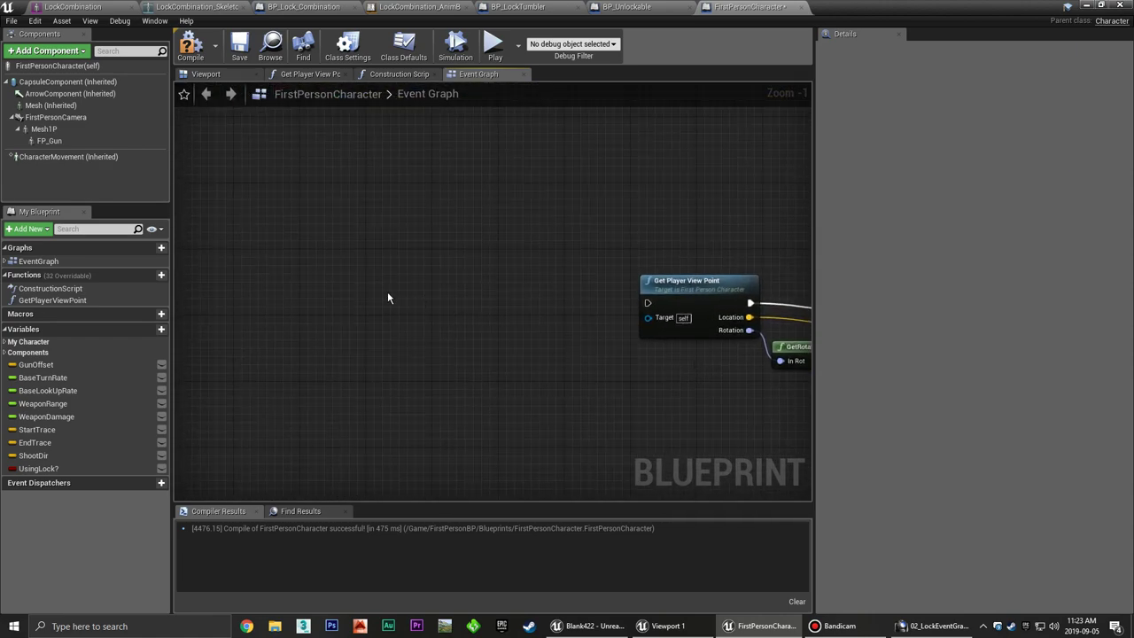
Add a custom event named TraceForLock in front of the copied Get Player View Point node.
right_click(387, 296)
type("custome")
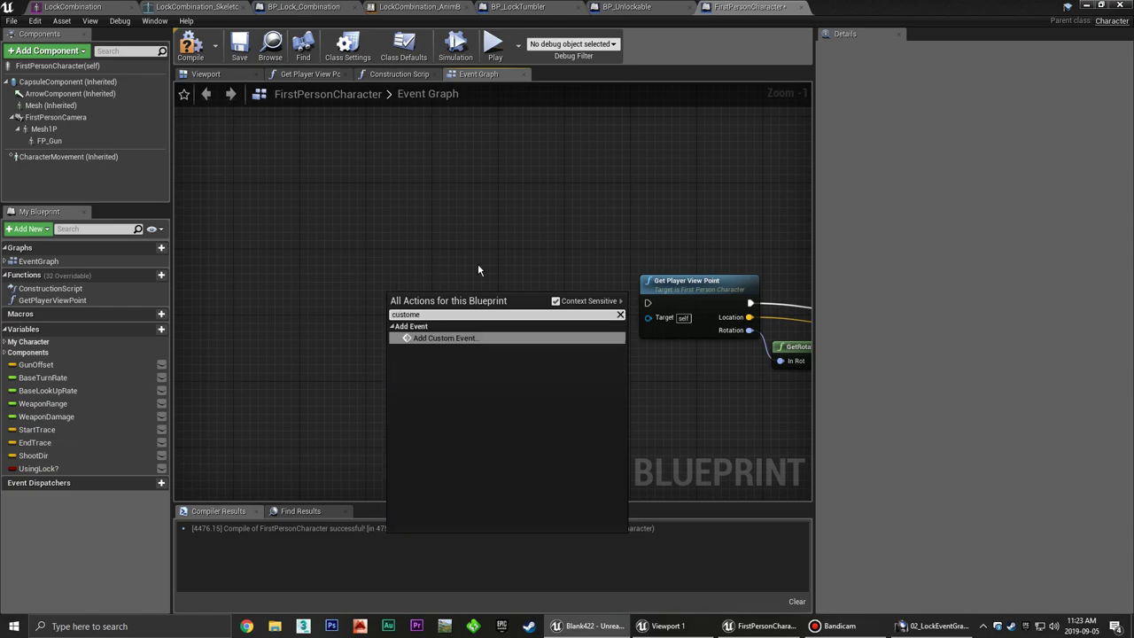
left_click(471, 341)
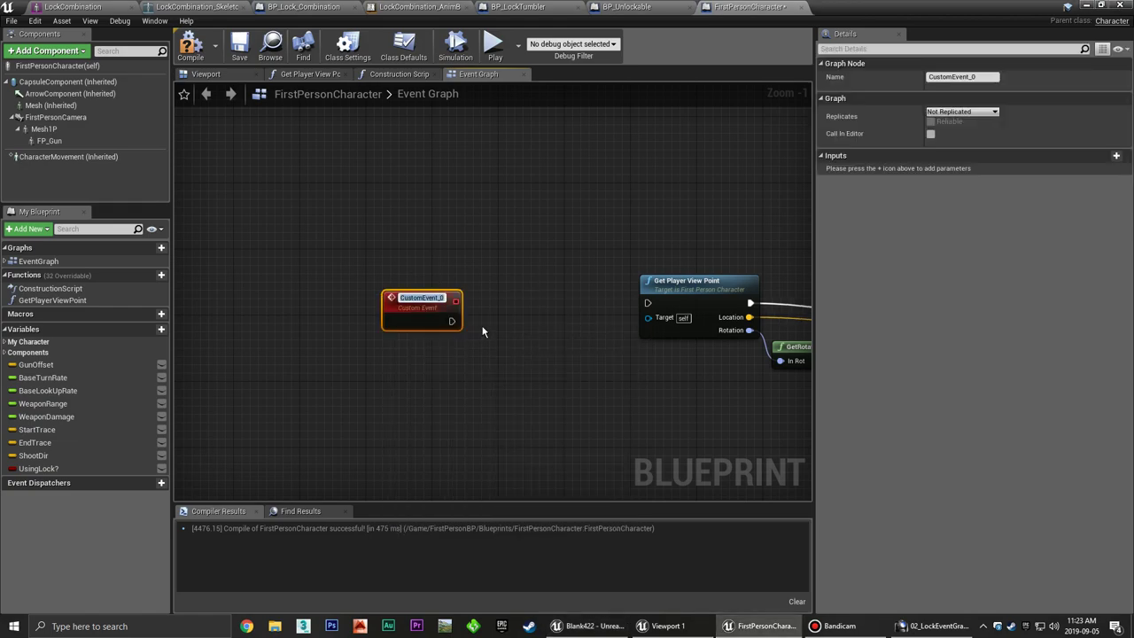
type("I")
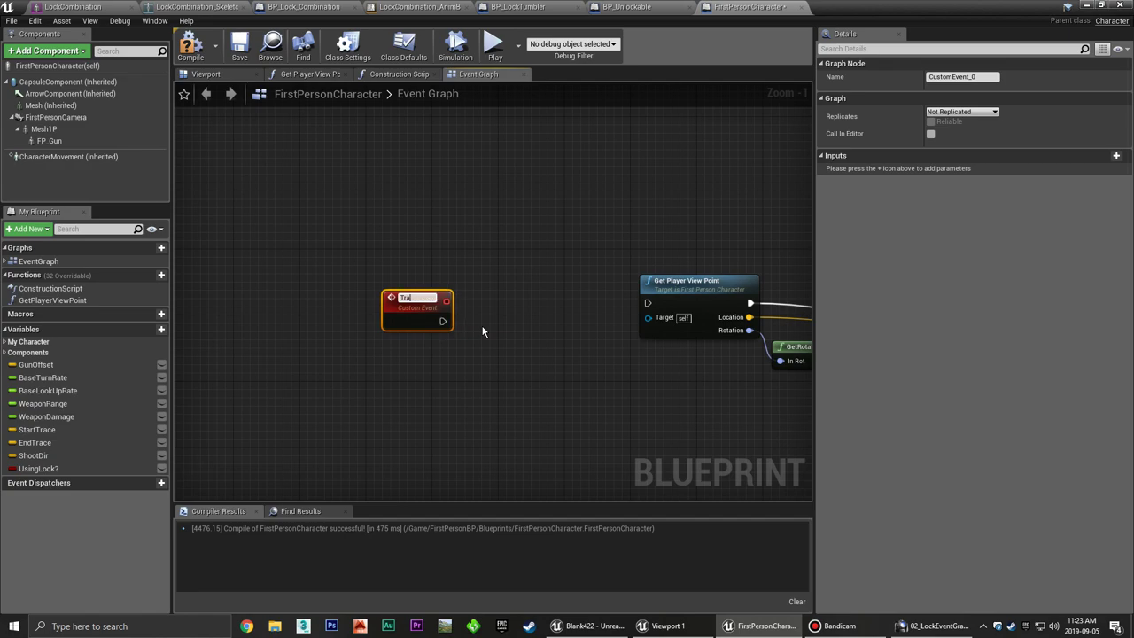
type("ock")
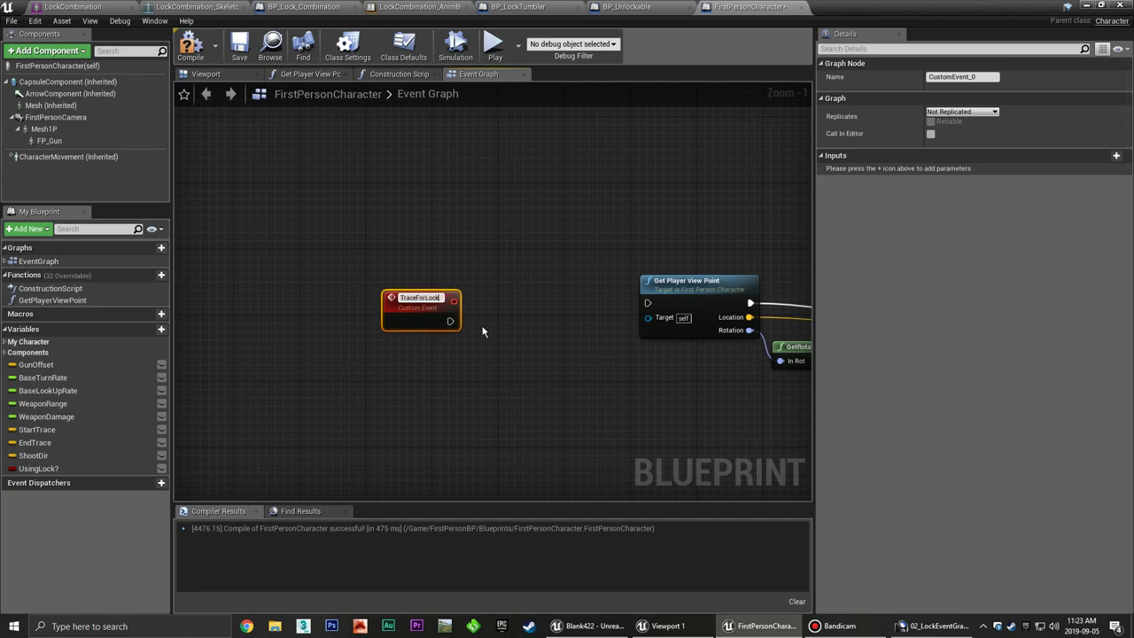
key("Return")
mouse_move(416, 298)
left_mouse_down()
mouse_move(507, 288)
mouse_move(533, 313)
mouse_move(648, 303)
left_mouse_up()
left_click_drag(503, 300, 511, 292)
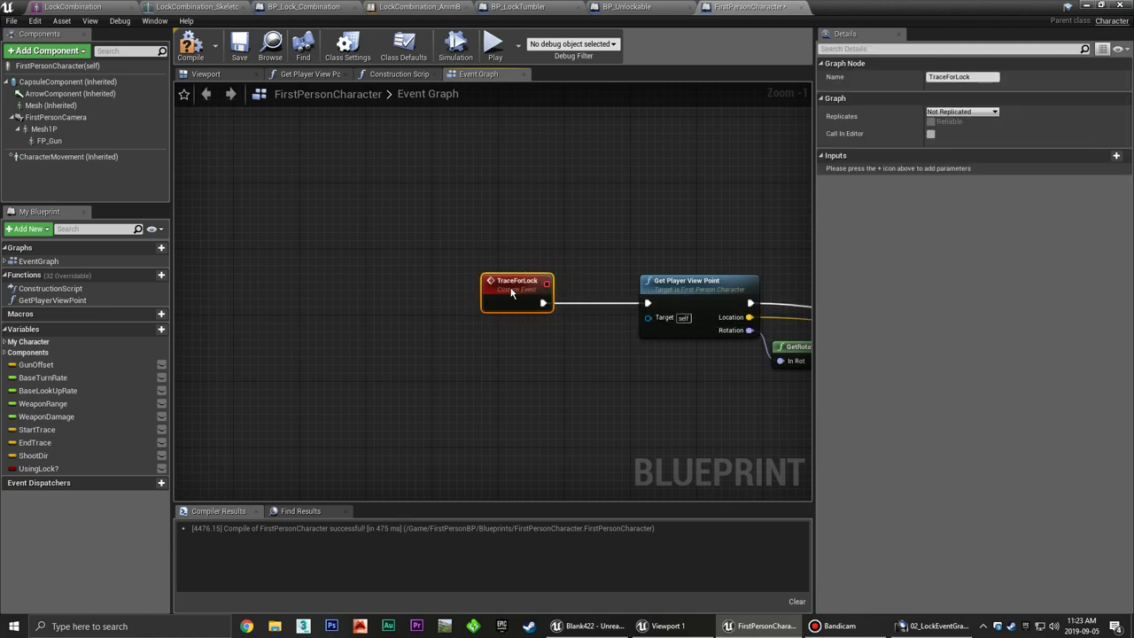
Reposition the TraceForLock start nodes and stretch the CalculateAdjustedDirection comment over them.
left_click(605, 365)
right_click_drag(605, 364, 366, 339)
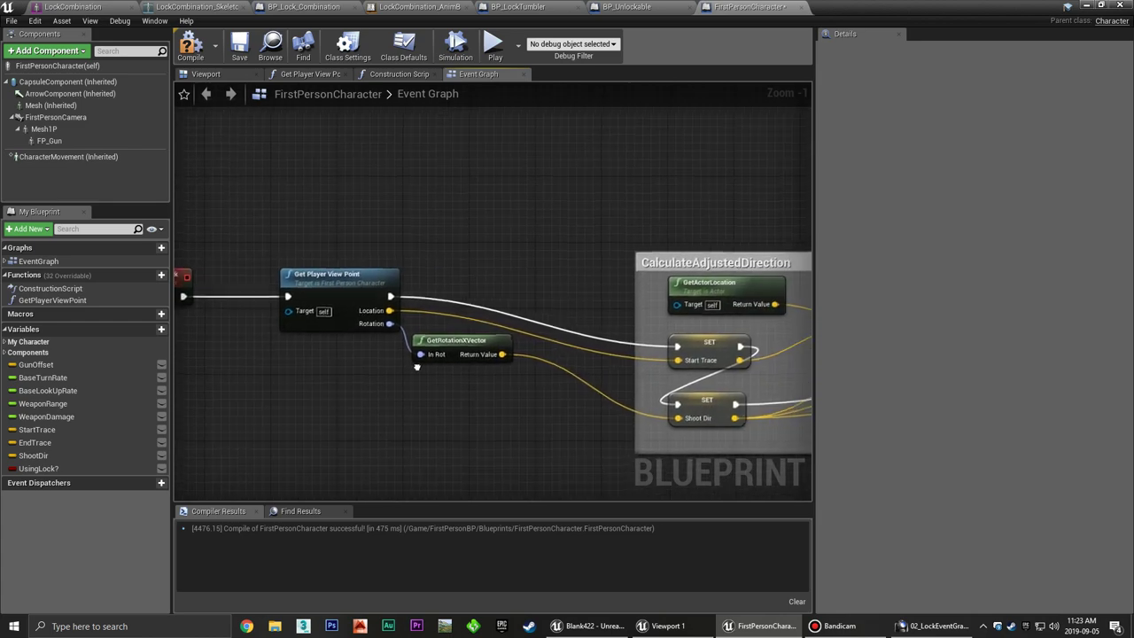
scroll(365, 339, "down", 1)
scroll(372, 332, "down", 3)
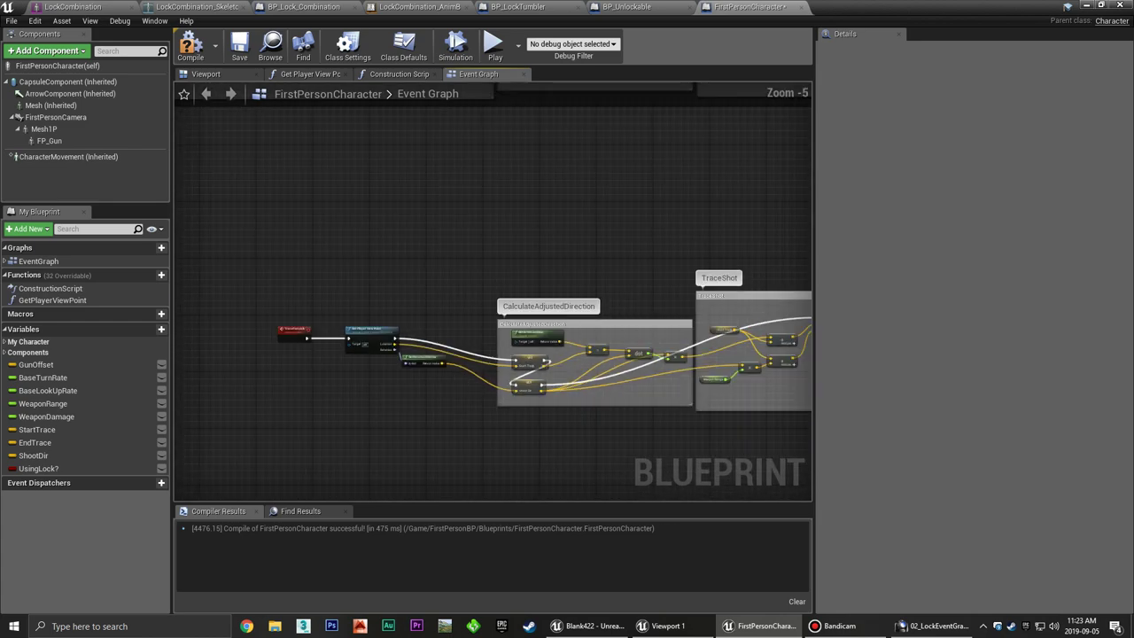
scroll(358, 277, "up", 2)
mouse_move(286, 210)
left_mouse_down()
mouse_move(574, 295)
mouse_move(660, 336)
left_mouse_up()
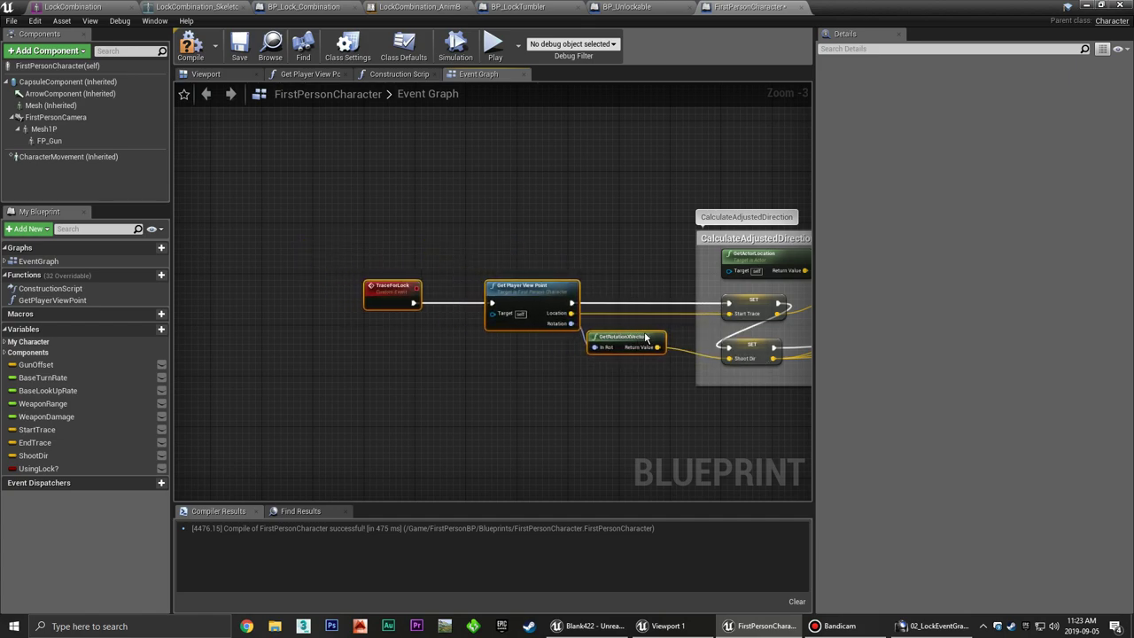
left_click(697, 407)
mouse_move(698, 406)
right_mouse_down()
mouse_move(404, 367)
mouse_move(616, 257)
right_mouse_up()
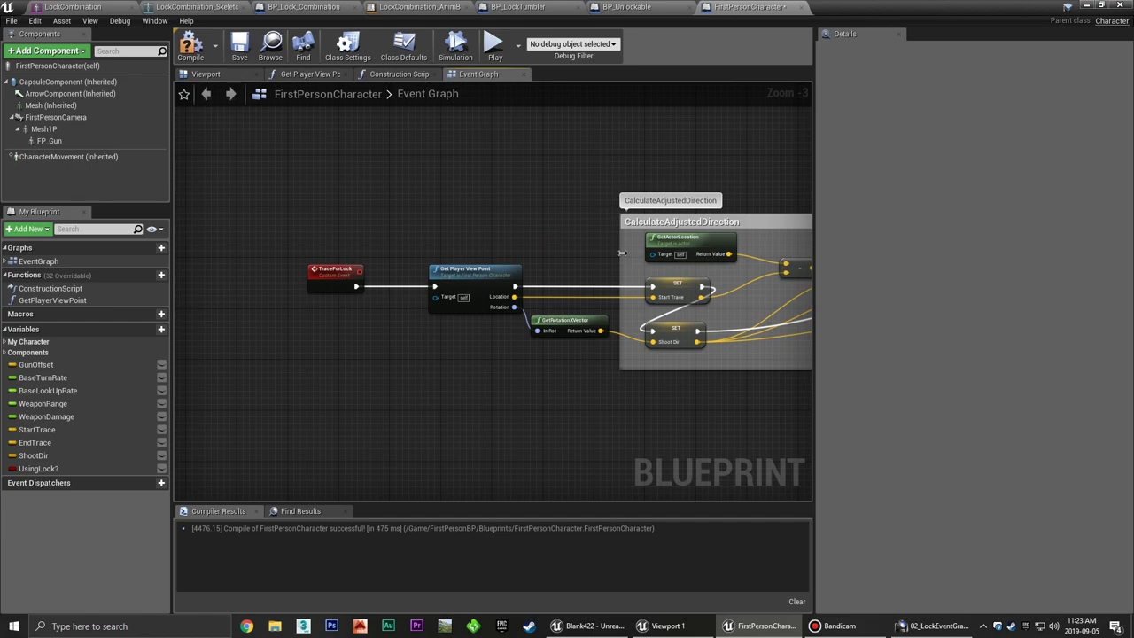
left_click_drag(623, 253, 297, 299)
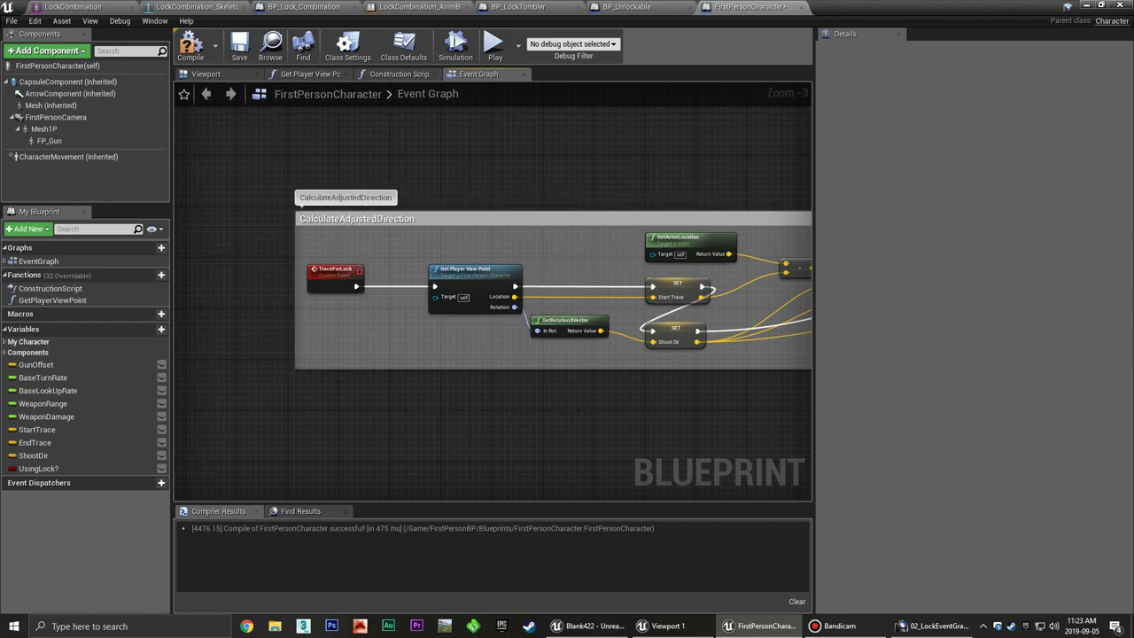
scroll(364, 400, "down", 4)
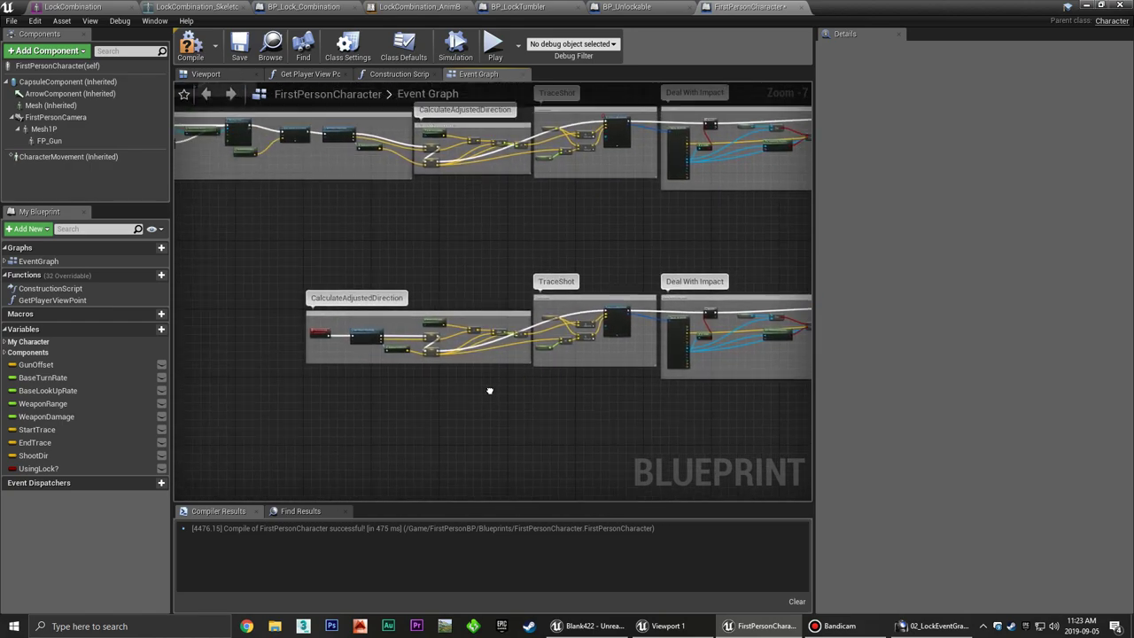
Delete the Branch, AND, Is Simulating Physics and Add Impulse nodes from the copied Deal With Impact section.
scroll(489, 391, "up", 6)
right_click_drag(587, 380, 440, 349)
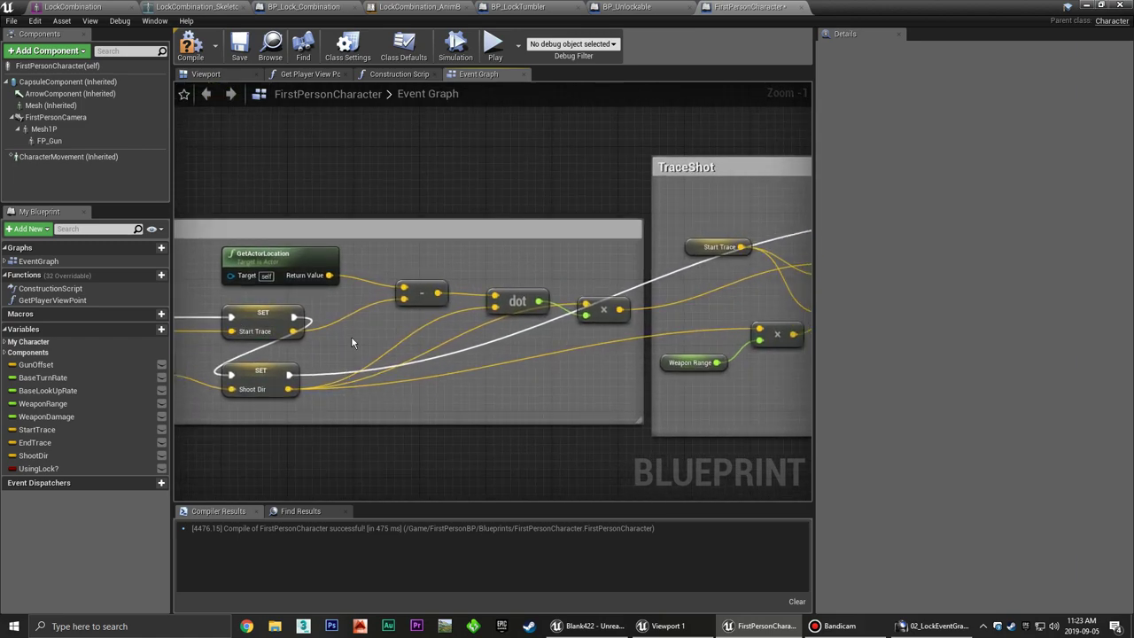
right_click_drag(569, 401, 424, 395)
scroll(424, 395, "down", 6)
right_click_drag(534, 389, 444, 388)
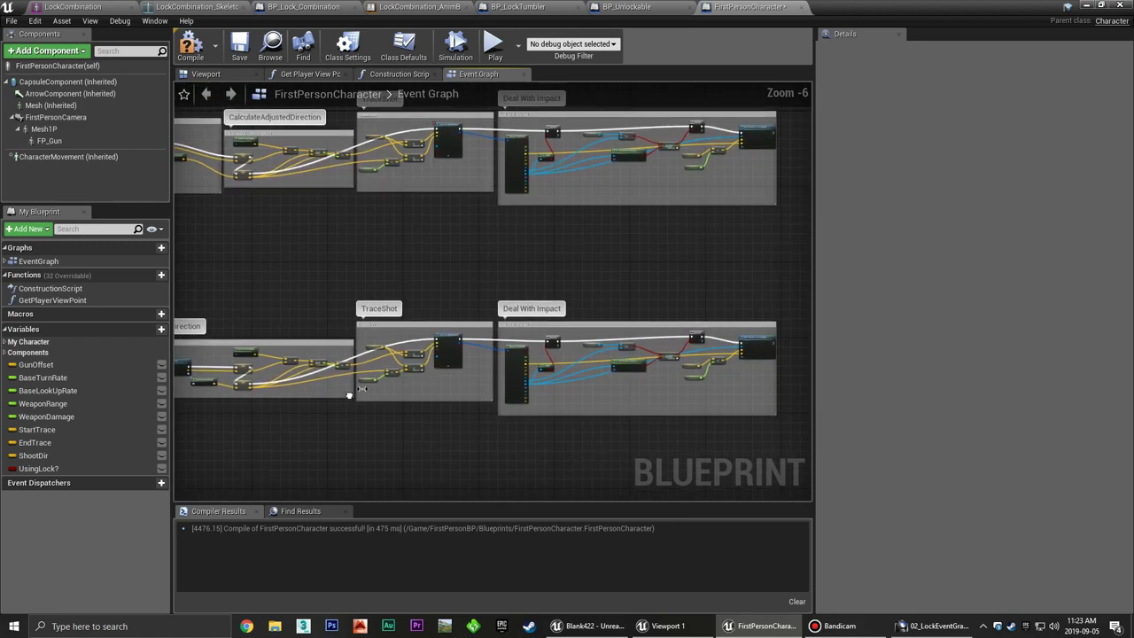
scroll(444, 389, "up", 2)
scroll(444, 384, "up", 1)
right_click_drag(119, 350, 452, 349)
scroll(453, 348, "up", 1)
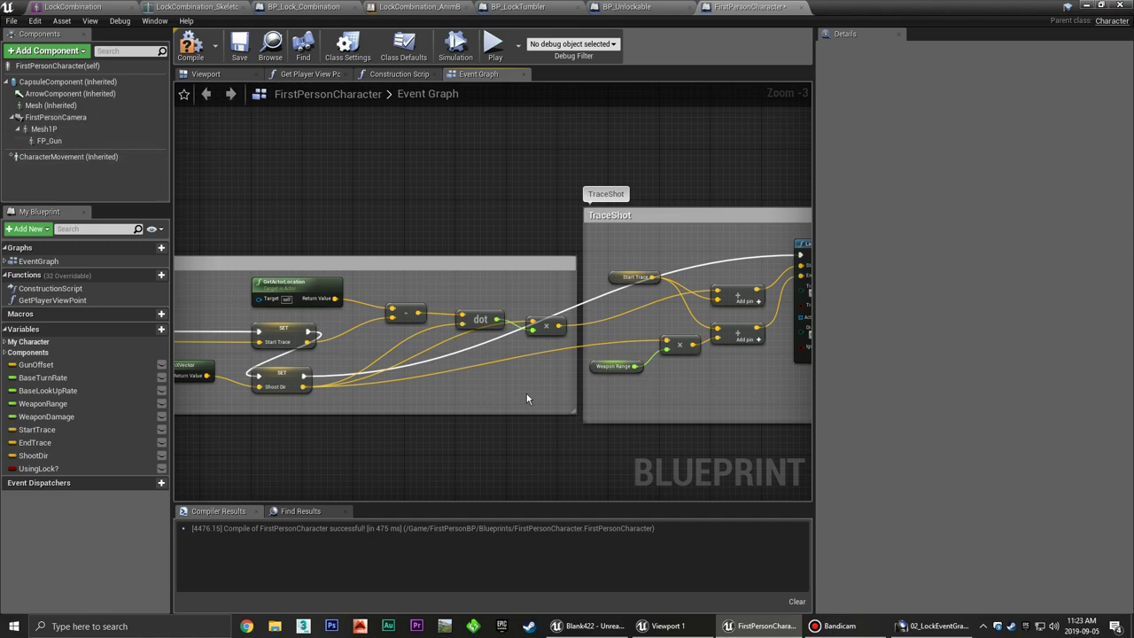
mouse_move(526, 393)
right_mouse_down()
mouse_move(579, 382)
mouse_move(315, 398)
right_mouse_up()
right_click_drag(663, 392, 379, 390)
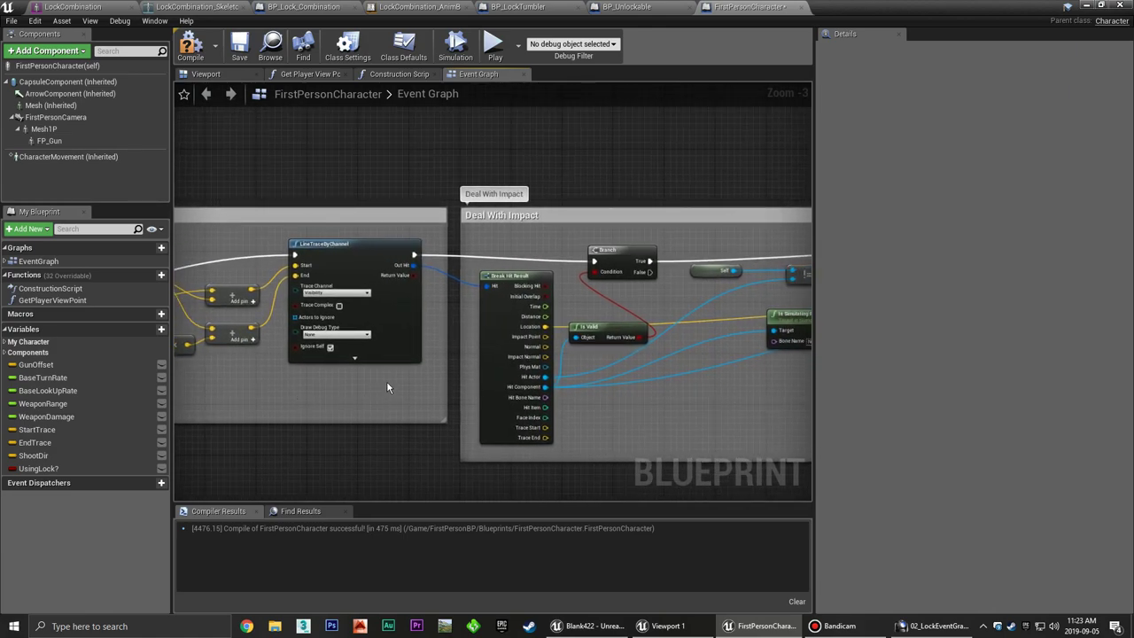
right_click_drag(520, 371, 343, 358)
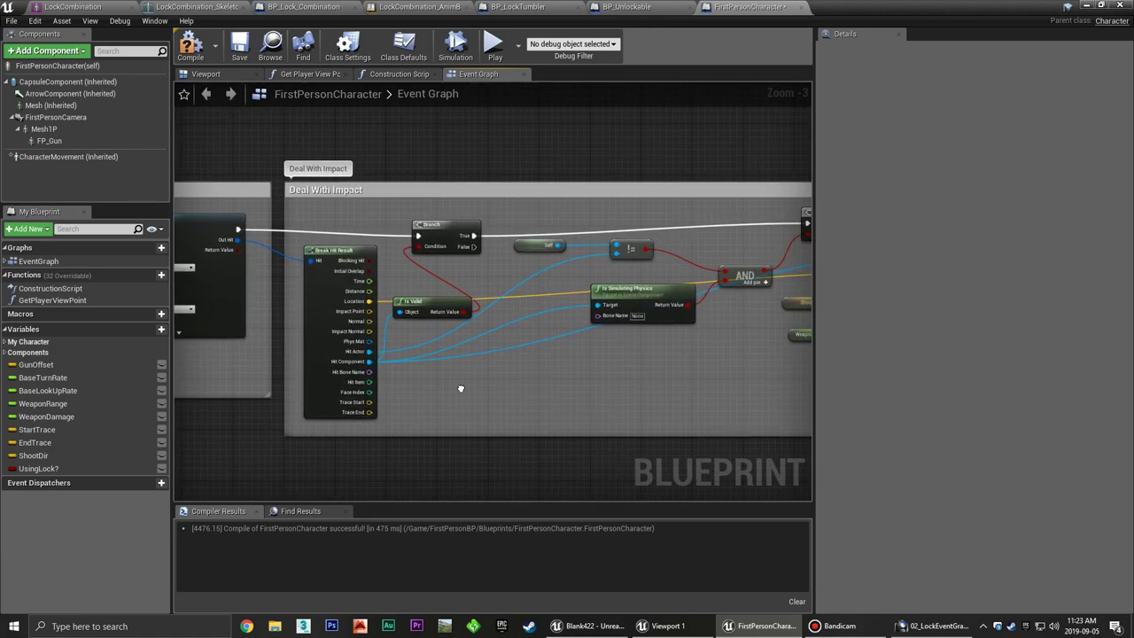
right_click_drag(520, 371, 471, 366)
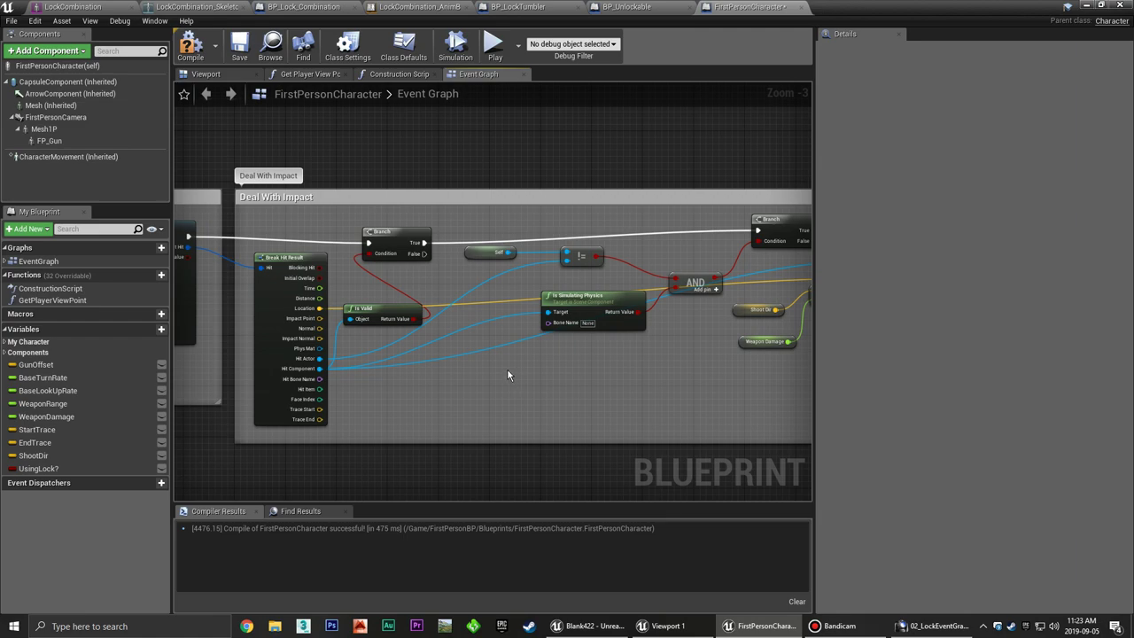
right_click_drag(588, 371, 443, 381)
mouse_move(543, 371)
right_mouse_down()
mouse_move(473, 361)
mouse_move(590, 386)
right_mouse_up()
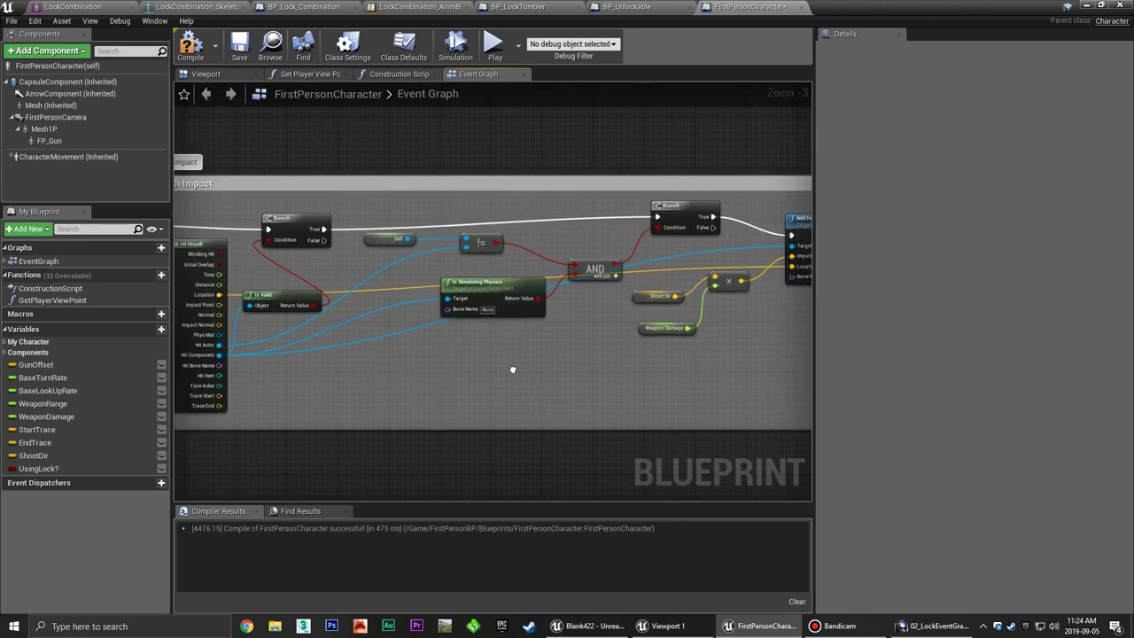
left_click_drag(381, 209, 674, 386)
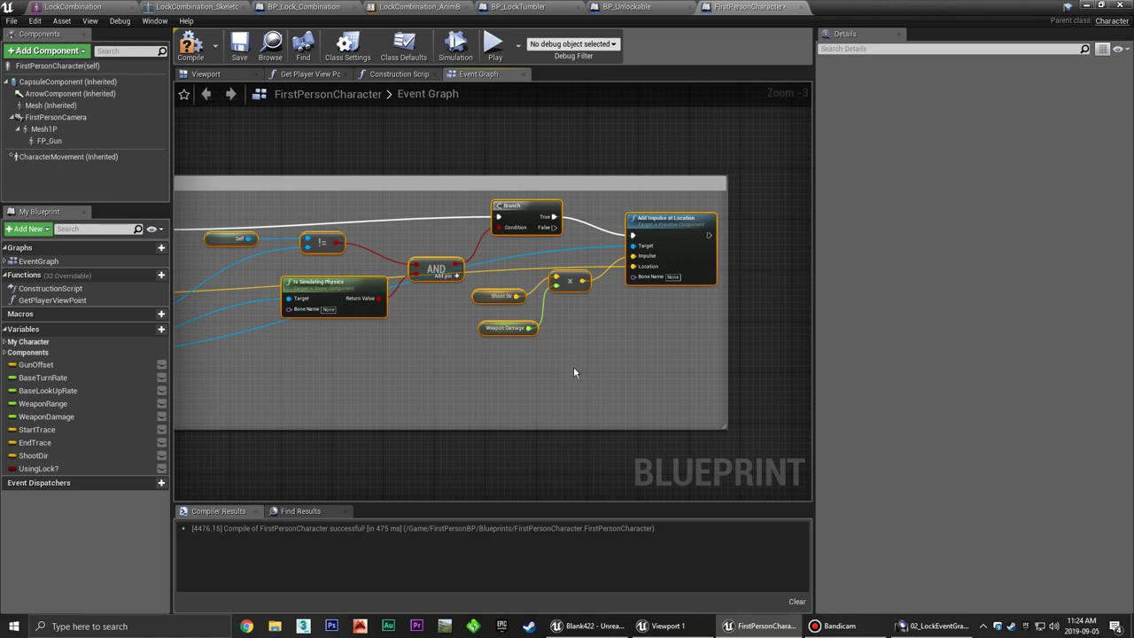
key("Delete")
Rewire Is Valid to check Hit Actor, then select the Branch and Is Valid nodes.
right_click_drag(445, 360, 528, 330)
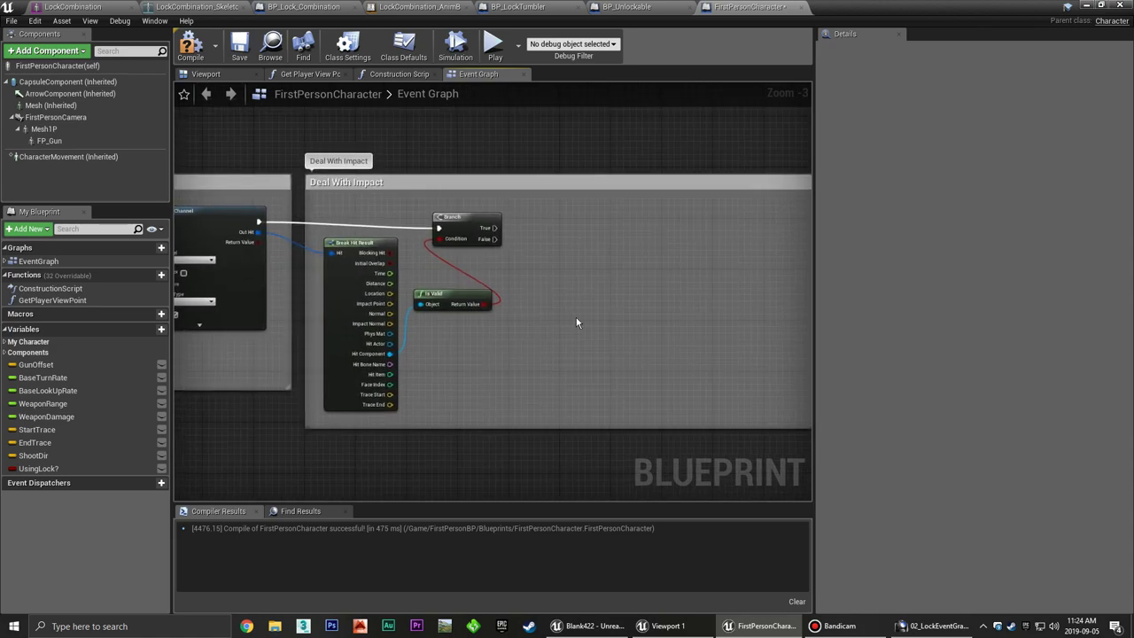
mouse_move(547, 214)
left_mouse_down()
mouse_move(465, 318)
mouse_move(523, 249)
left_mouse_up()
left_click_drag(391, 354, 390, 345, "ctrl")
right_click_drag(448, 347, 506, 335)
right_click_drag(599, 258, 514, 275)
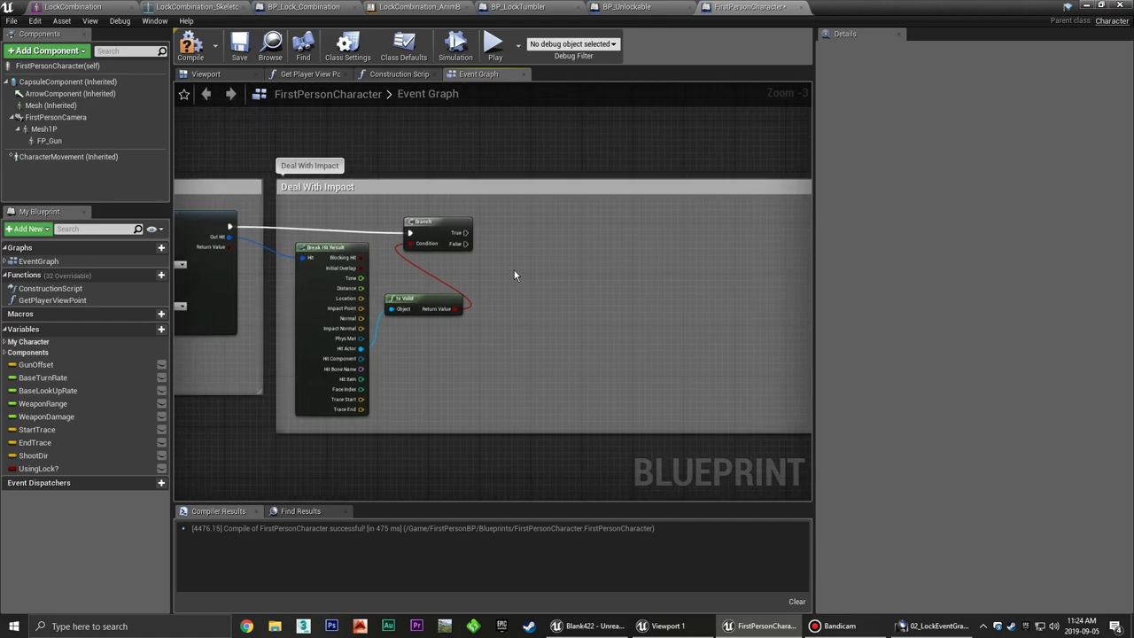
scroll(480, 287, "up", 2)
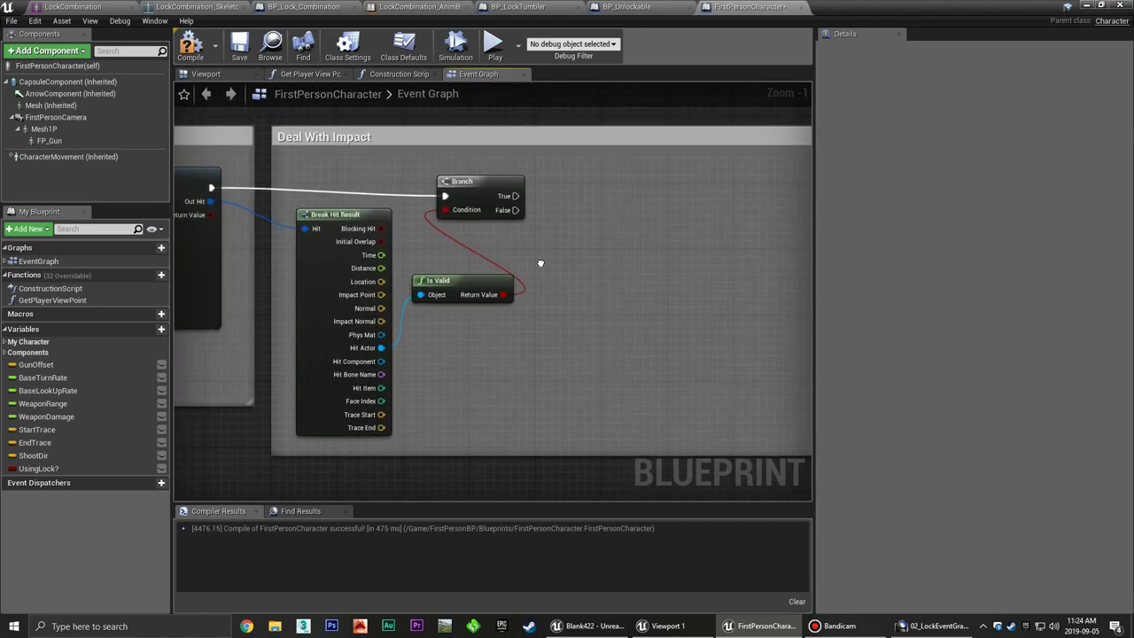
left_click_drag(577, 181, 408, 318)
Delete the Branch and Is Valid nodes, then undo to restore them.
key("Delete")
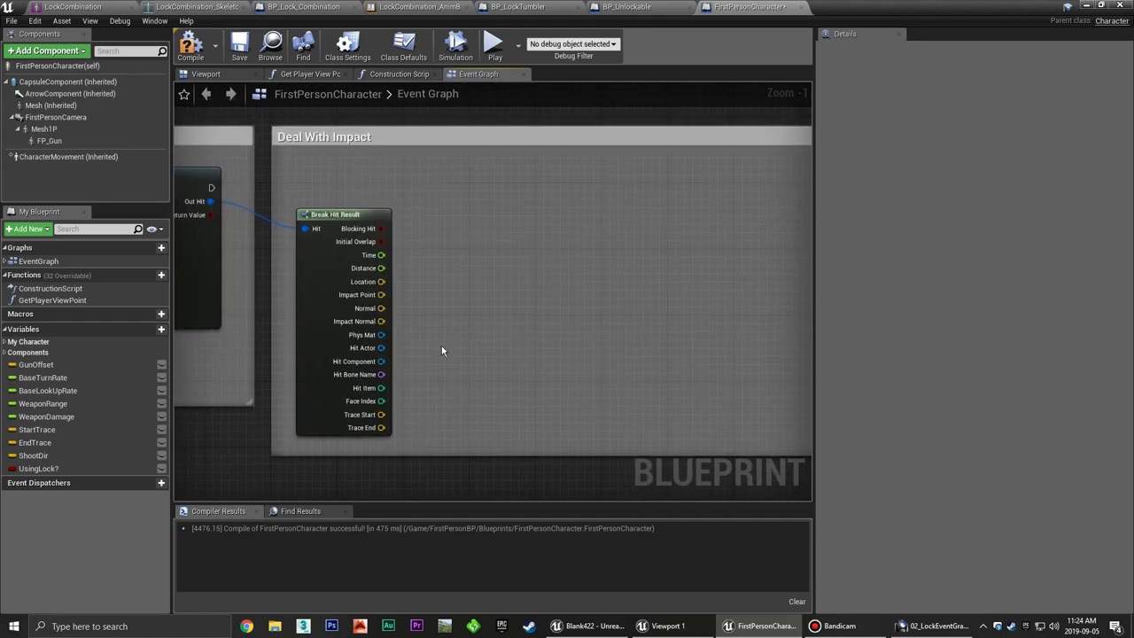
right_click_drag(437, 345, 482, 331)
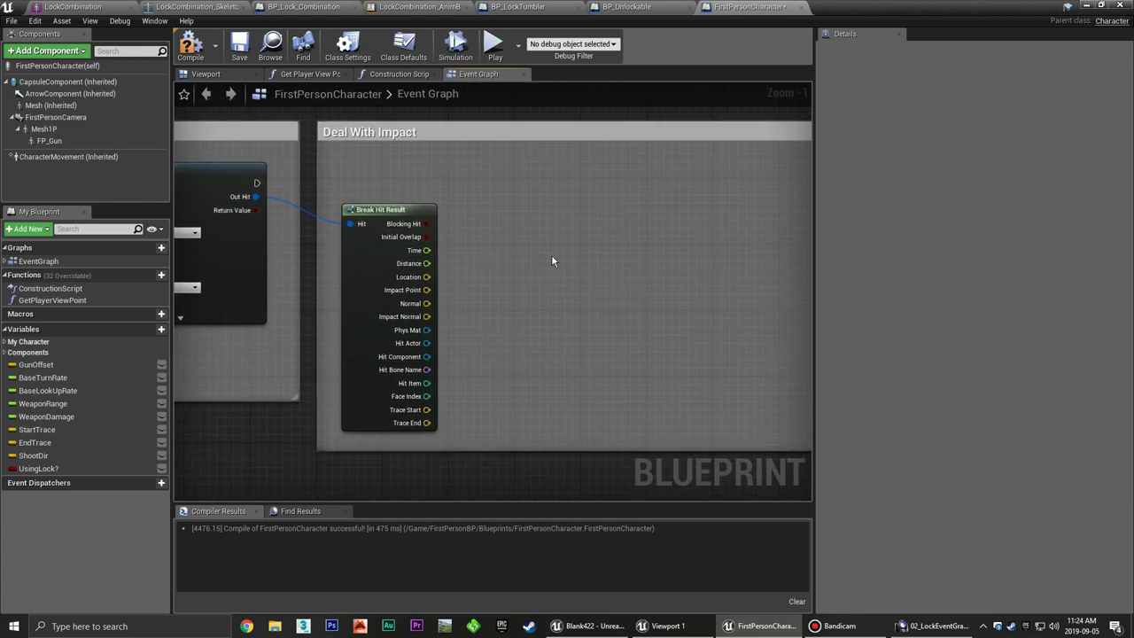
key("ctrl+z")
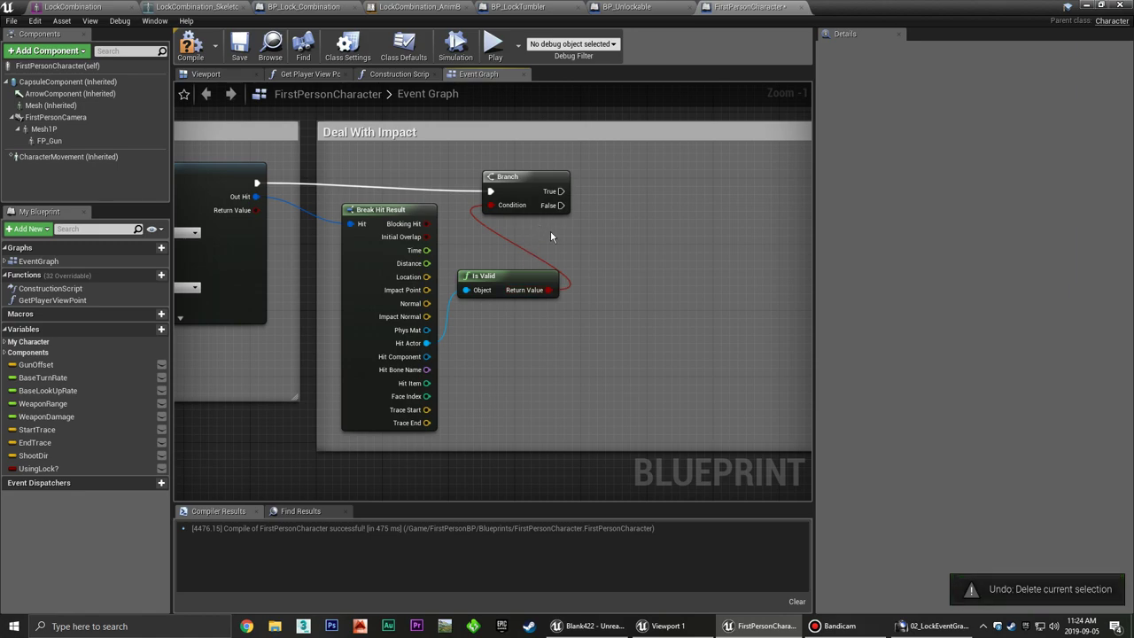
right_click_drag(583, 245, 496, 255)
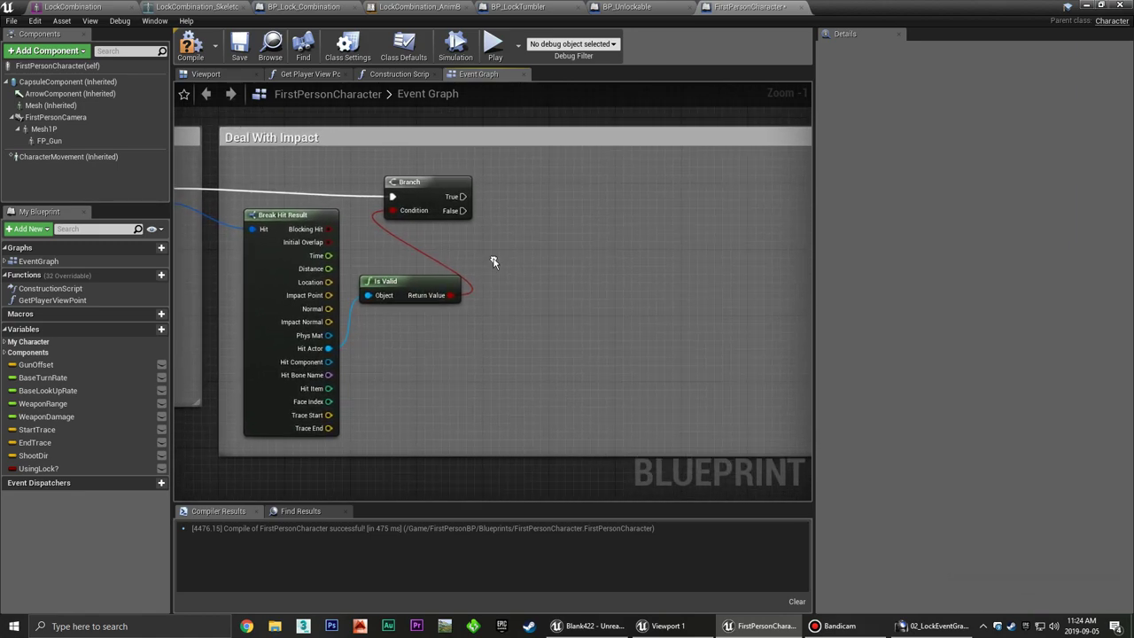
Compile and save FirstPersonCharacter, and straighten the Branch's execution wire.
left_click(234, 47)
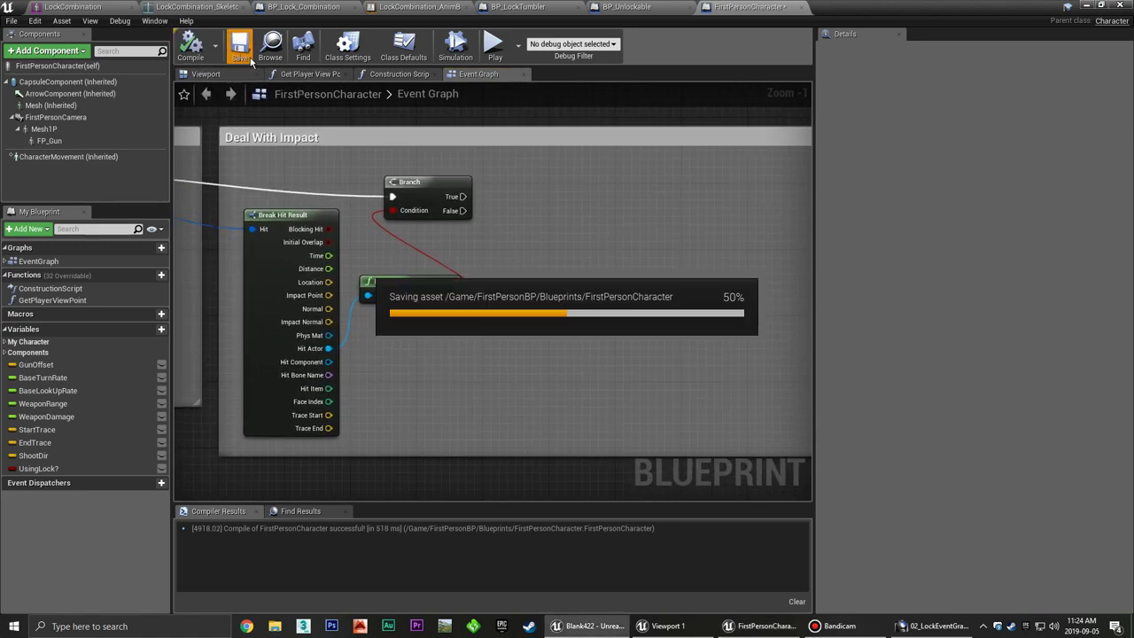
right_click_drag(475, 275, 504, 278)
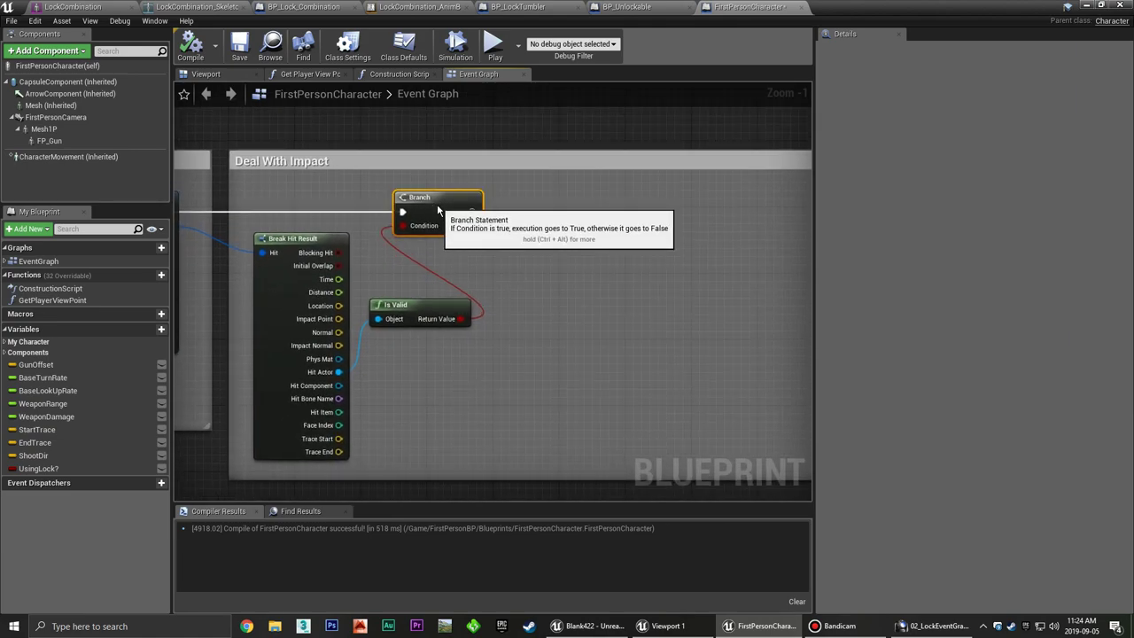
mouse_move(497, 261)
right_mouse_down()
mouse_move(560, 291)
mouse_move(546, 275)
right_mouse_up()
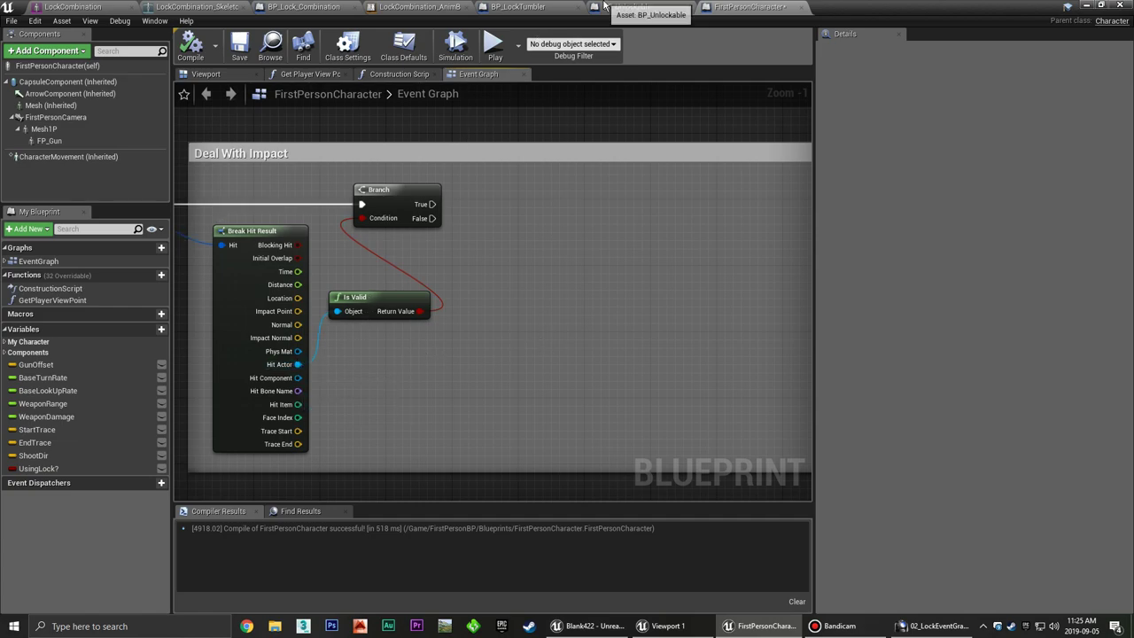
Open BP_LockTumbler's class defaults and filter the Details panel for 'tag'.
left_click(549, 7)
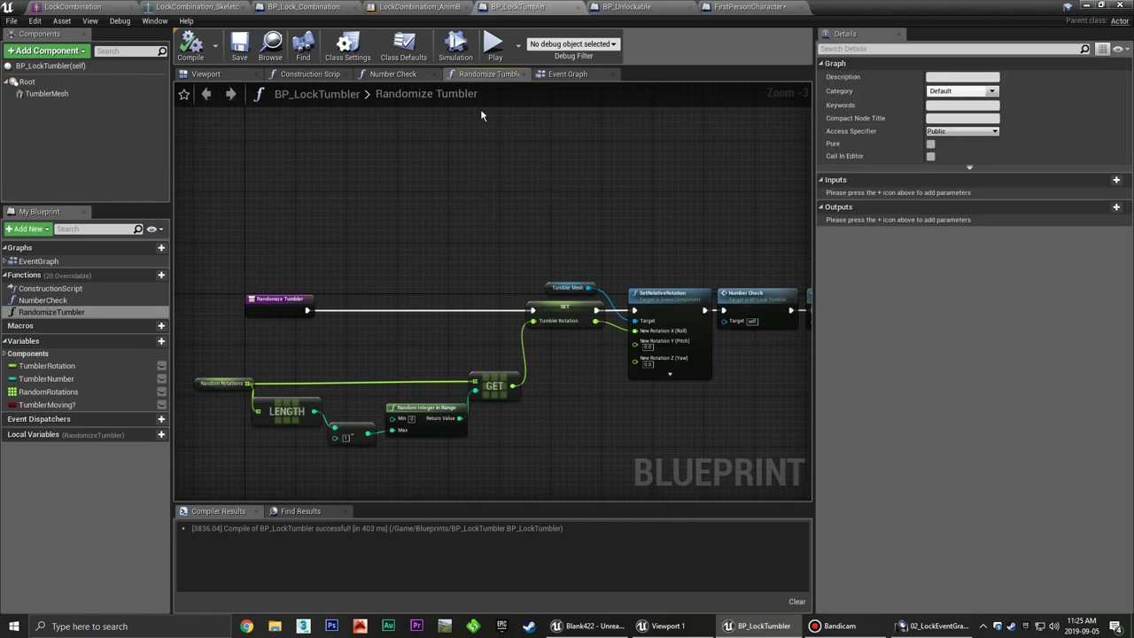
left_click(567, 75)
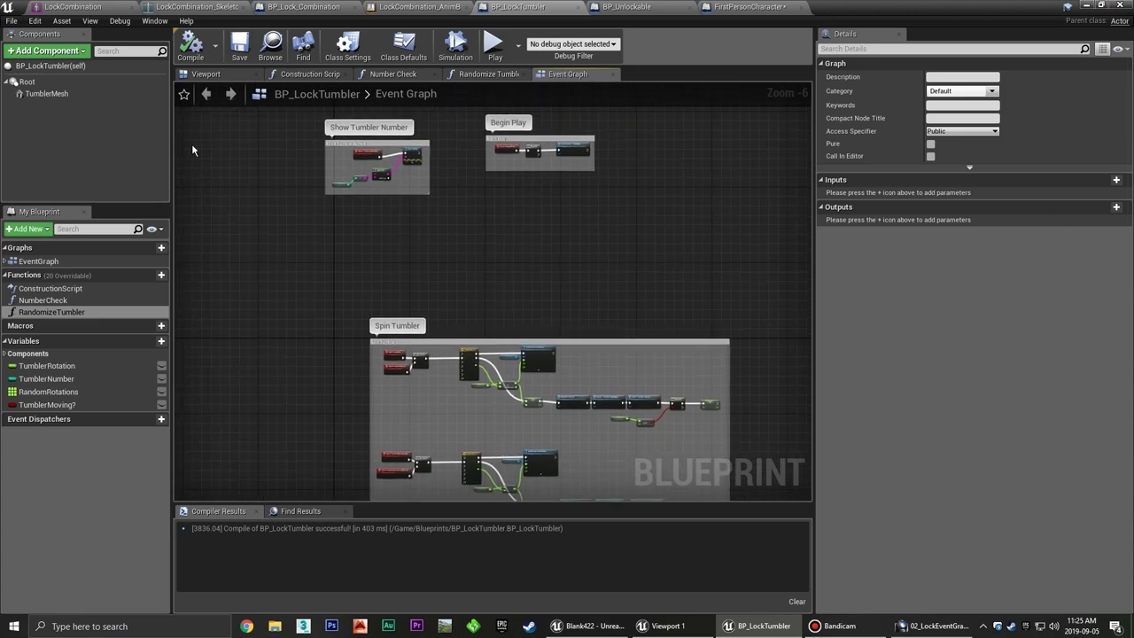
left_click(84, 68)
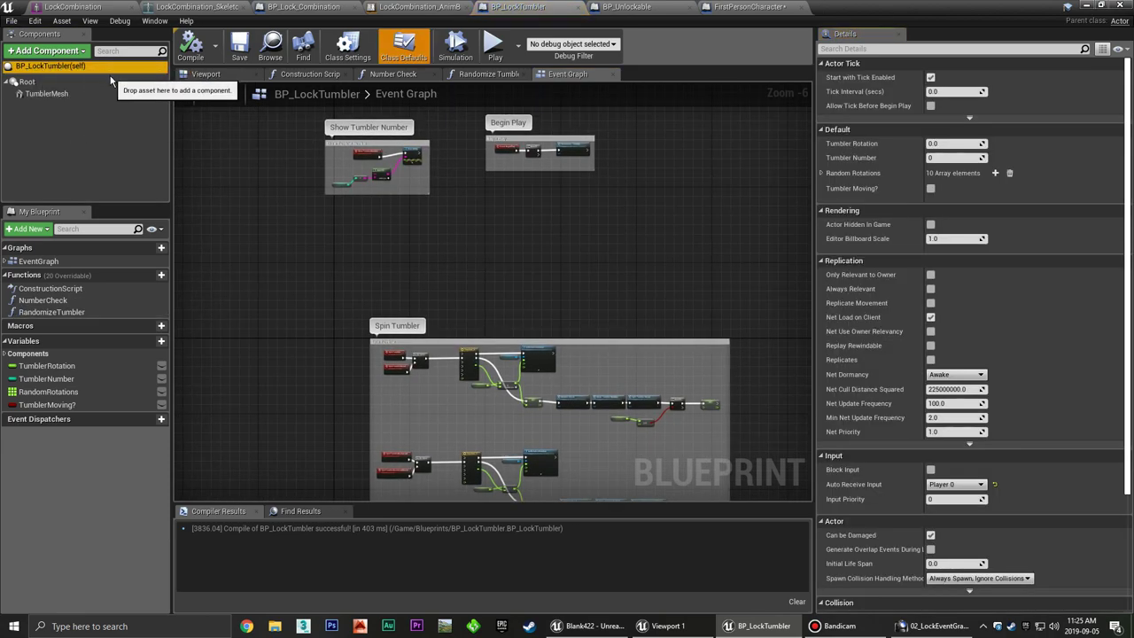
left_click(855, 48)
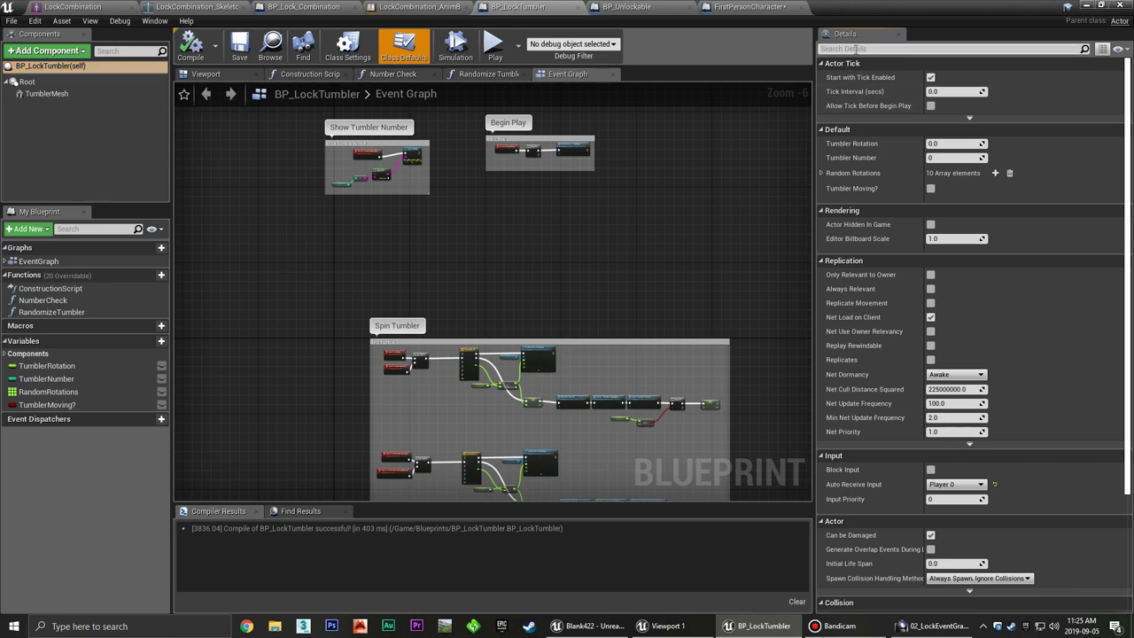
type("tag")
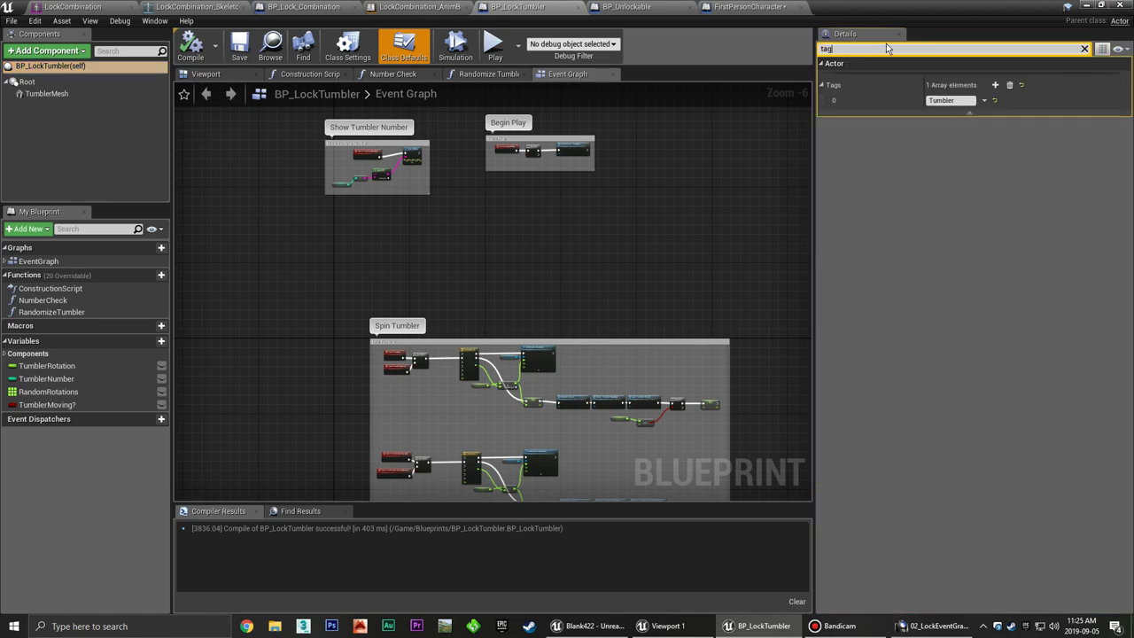
Clear the Tags array and add a single Tumbler tag entry.
left_click(971, 100)
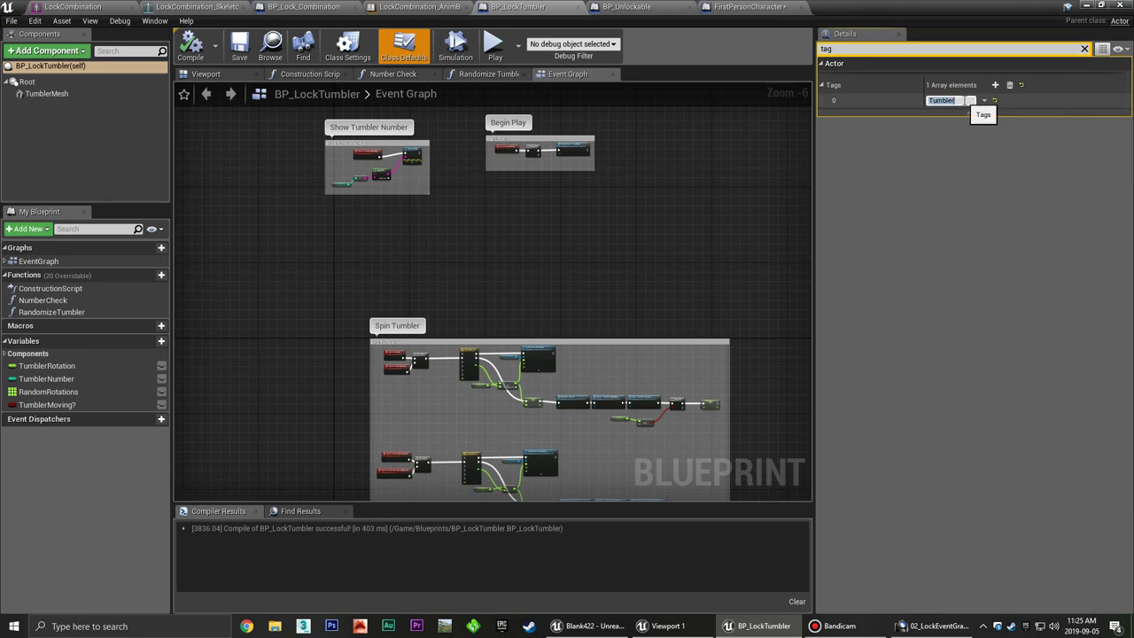
left_click(1009, 86)
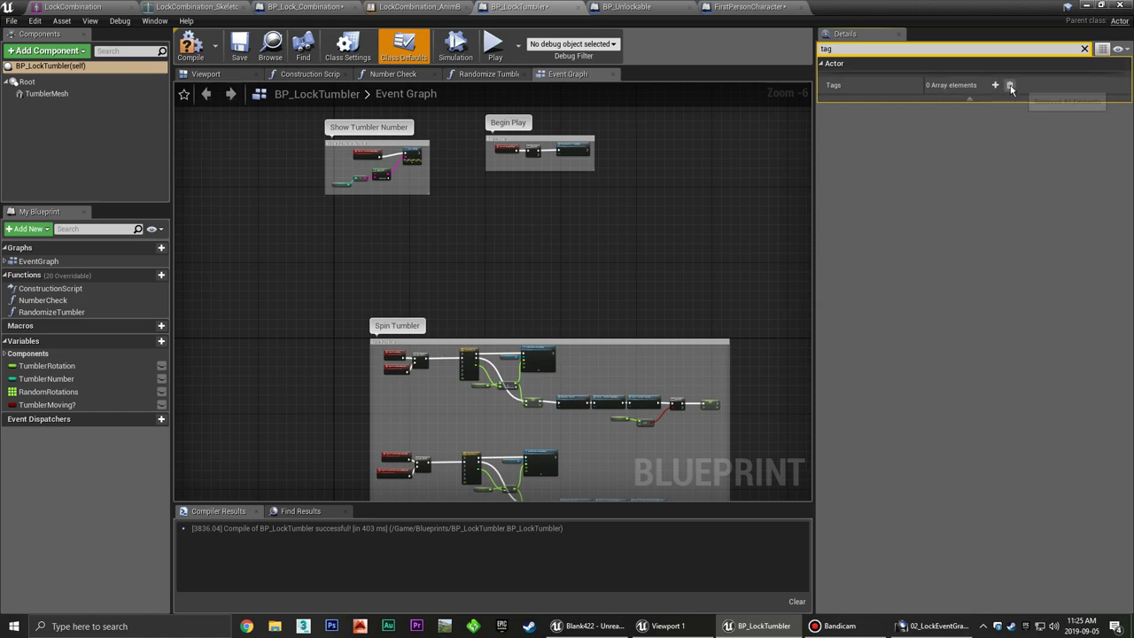
left_click(995, 85)
left_click(953, 100)
type("Tumbler")
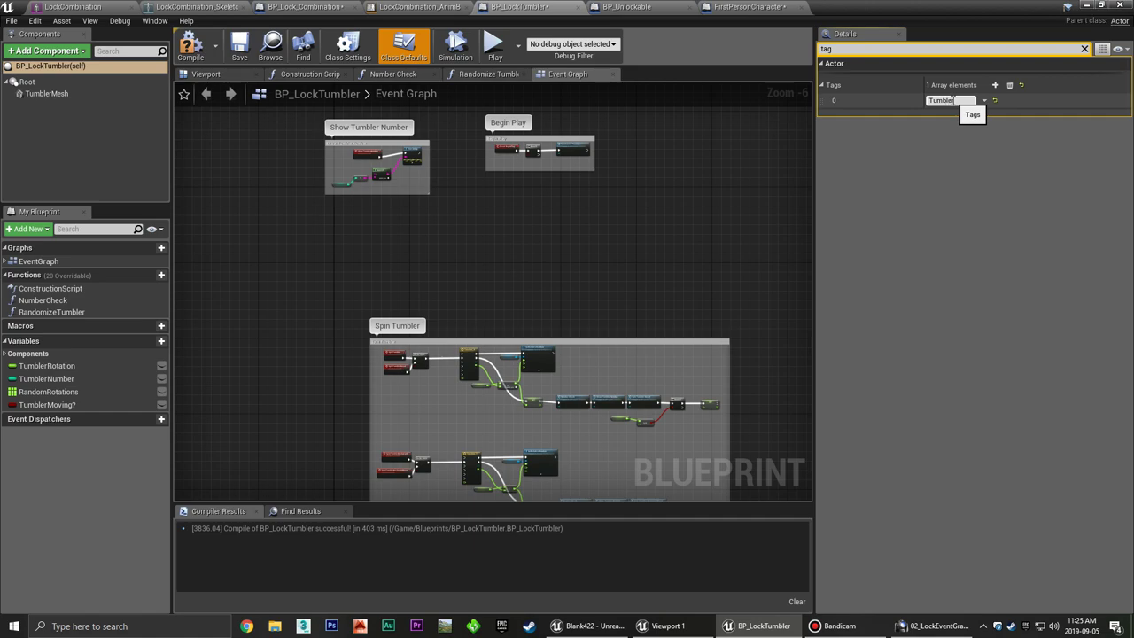
double_click(953, 100)
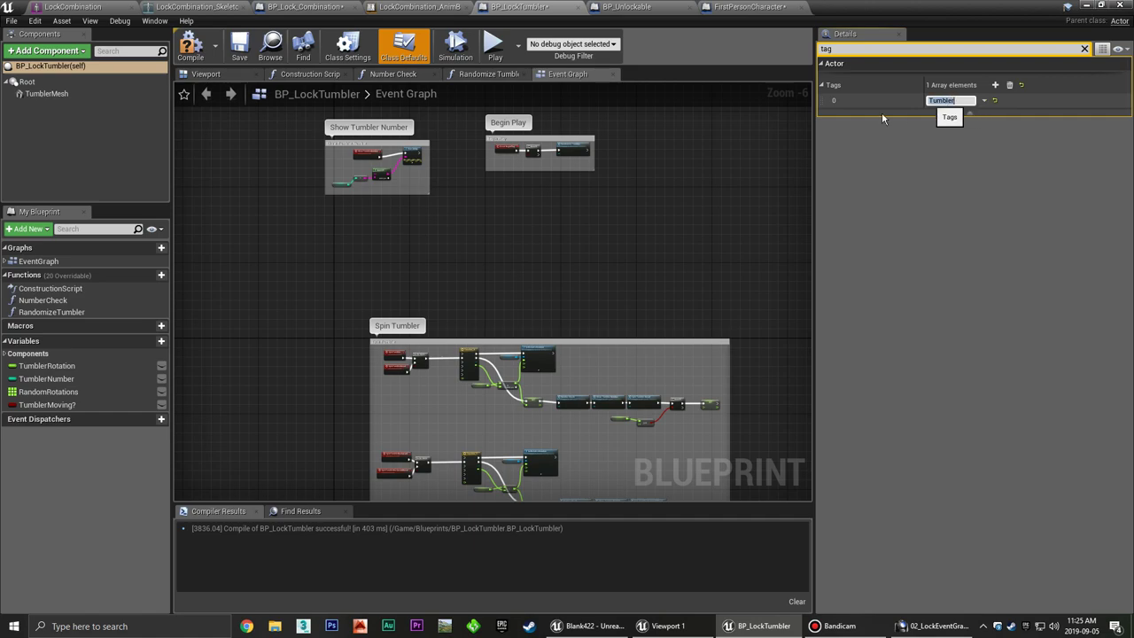
left_click(651, 197)
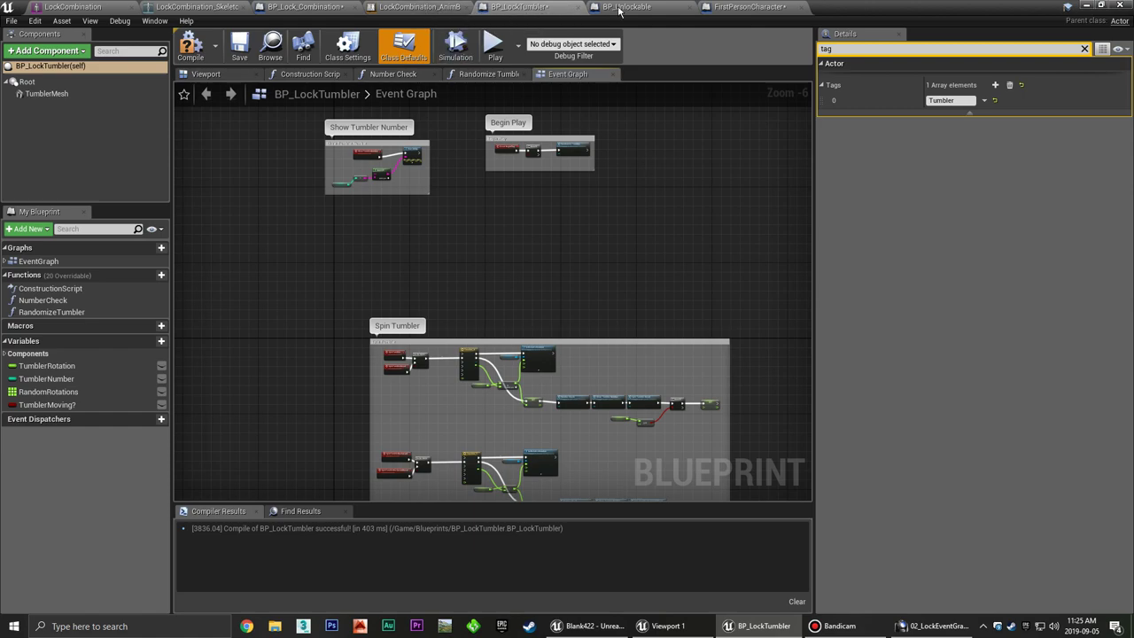
left_click(749, 7)
right_click_drag(479, 304, 472, 290)
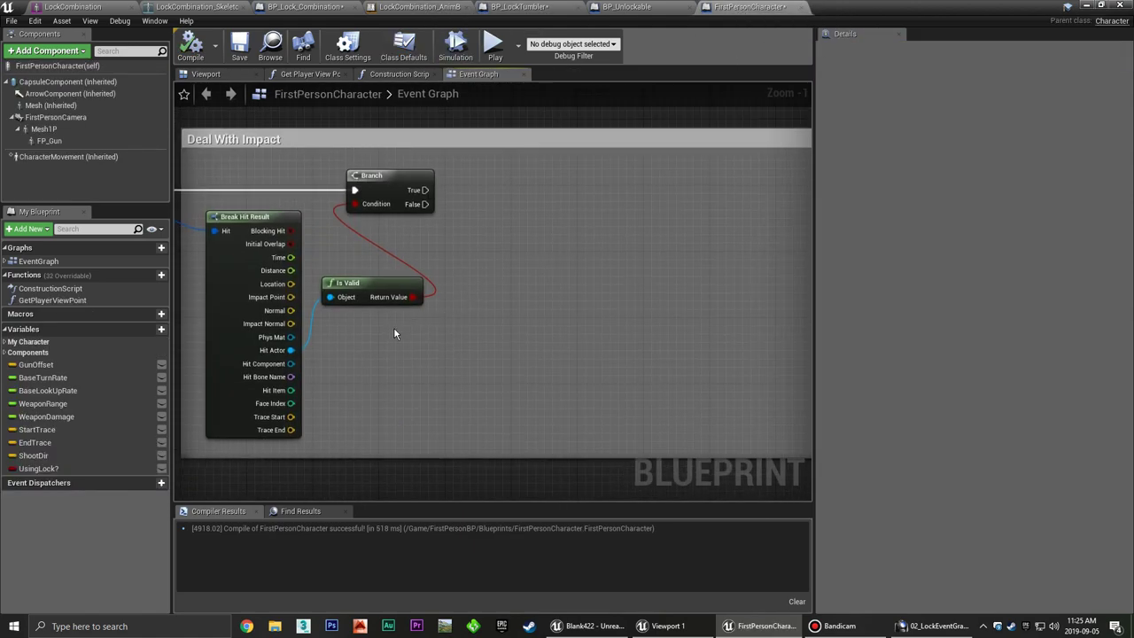
Add an Actor Has Tag node on Hit Actor checking for the tag 'Tumbler'.
left_click_drag(291, 349, 472, 313)
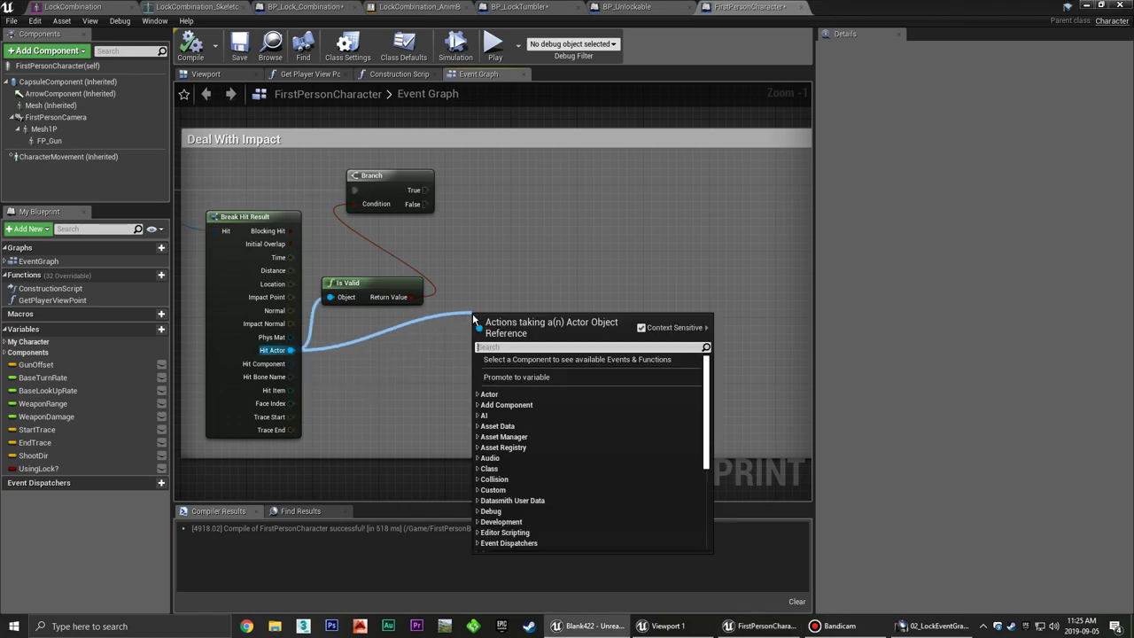
type("tag")
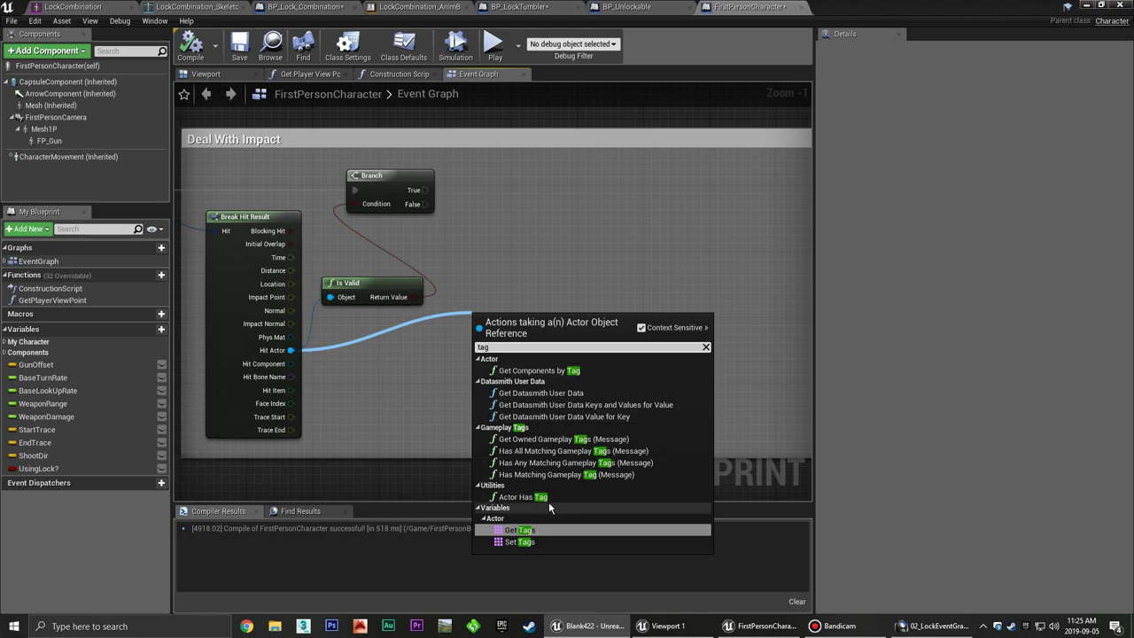
left_click(522, 497)
left_click_drag(556, 258, 547, 274)
left_click(534, 311)
type("Tumbler")
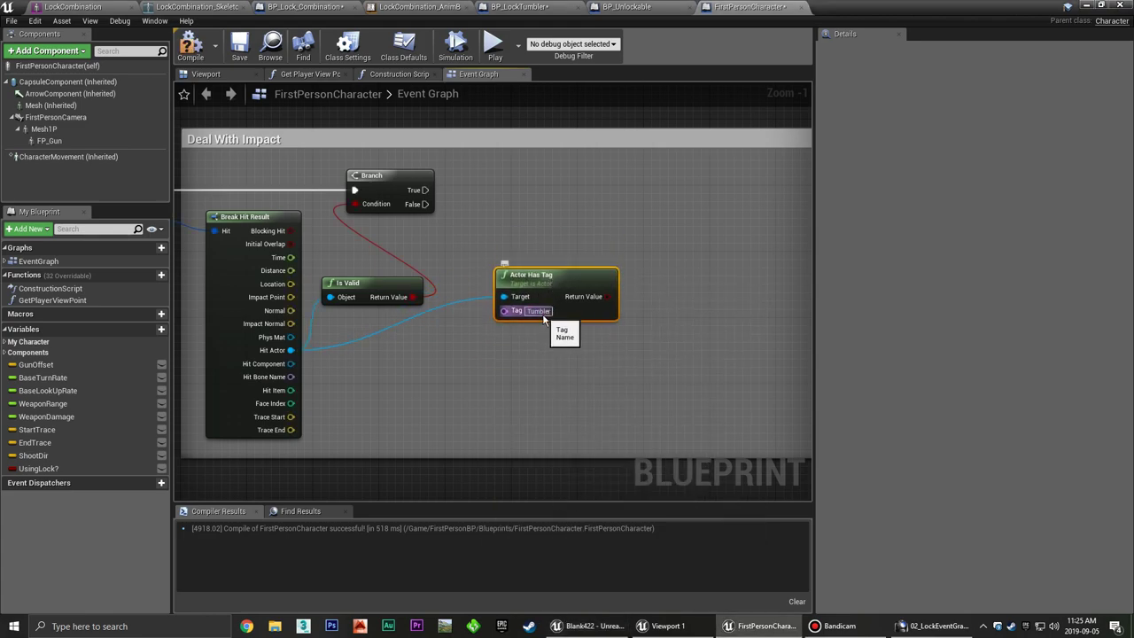
left_click_drag(549, 277, 477, 328)
left_click(547, 237)
Add a second Branch after the first Branch's True output, conditioned on the tag check result.
left_click(531, 198)
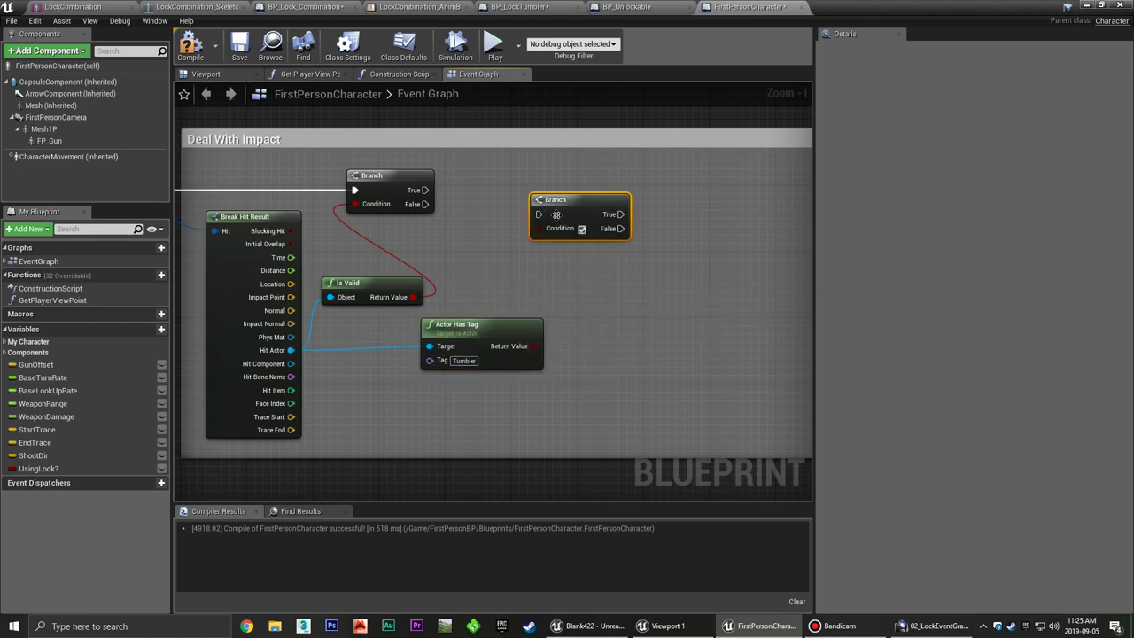
mouse_move(426, 190)
left_mouse_down()
mouse_move(537, 213)
mouse_move(575, 186)
left_mouse_up()
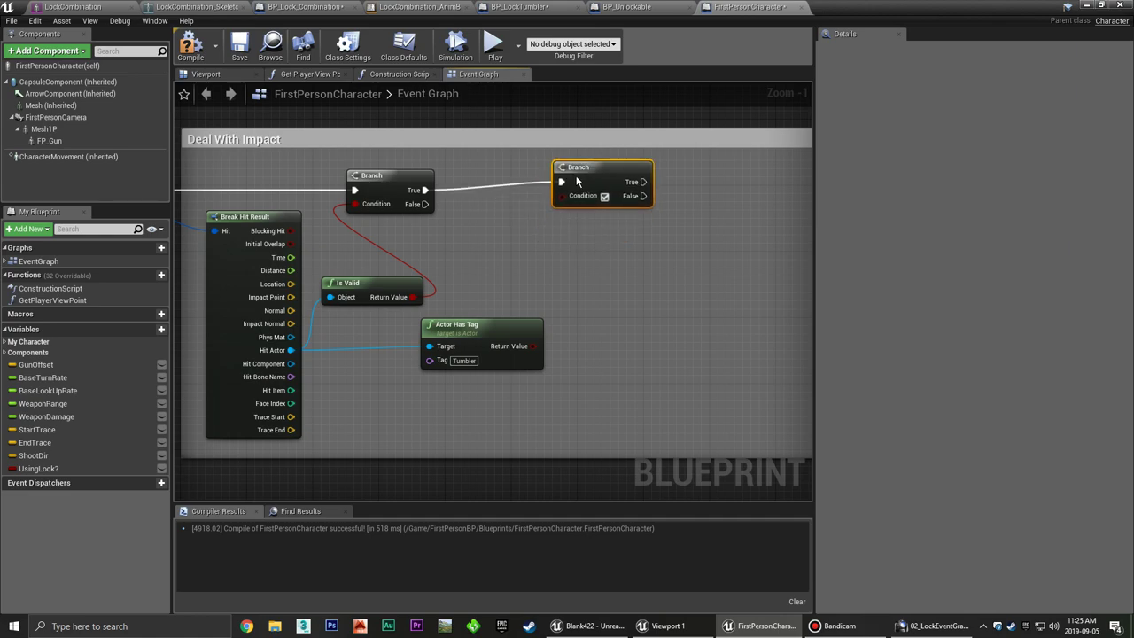
left_click(574, 295)
left_click_drag(533, 345, 563, 204)
right_click_drag(639, 266, 509, 296)
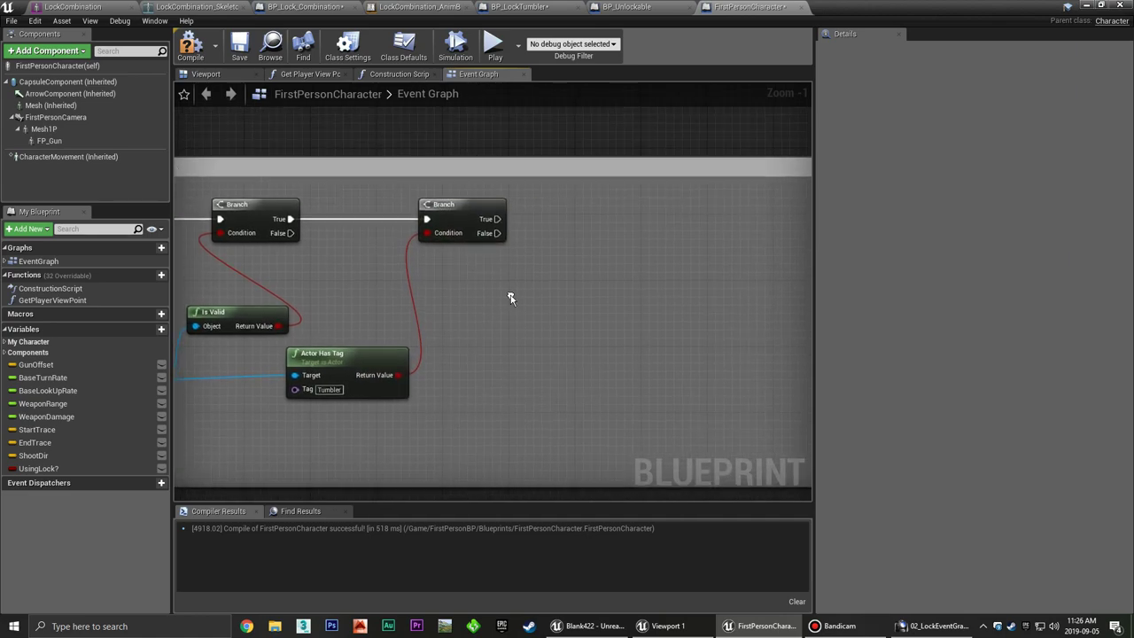
left_click(458, 215)
right_click_drag(495, 276, 456, 284)
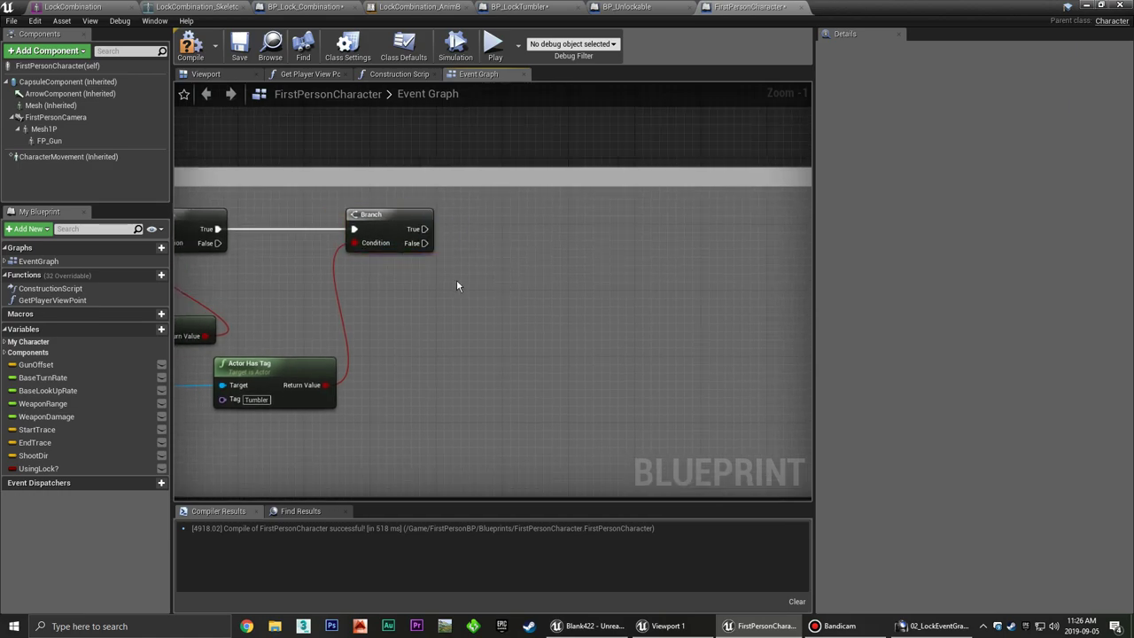
Look over the CalculateAdjustedDirection logic, then pan back to the Branch and tag check nodes.
scroll(573, 292, "down", 2)
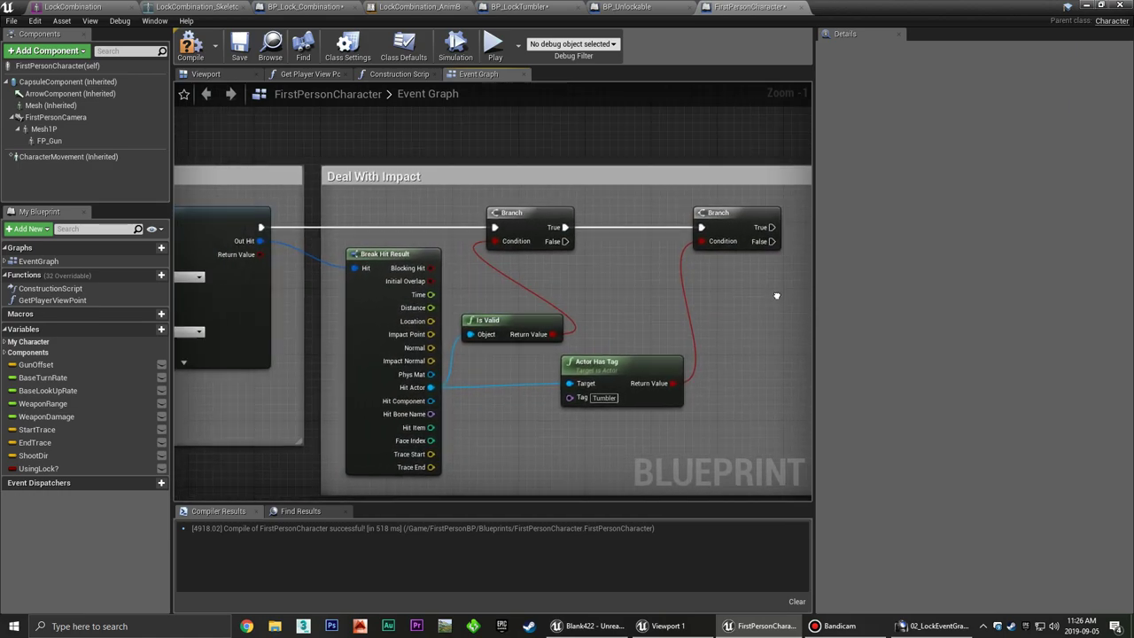
scroll(632, 308, "down", 1)
right_click_drag(633, 308, 678, 354)
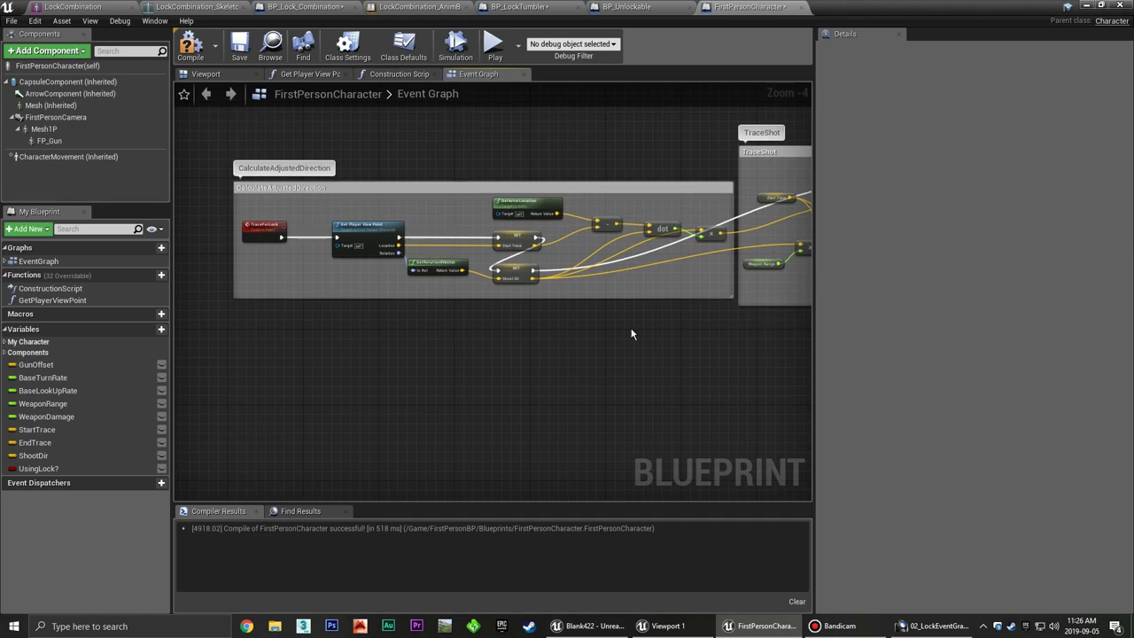
scroll(496, 266, "up", 4)
right_click_drag(533, 310, 389, 344)
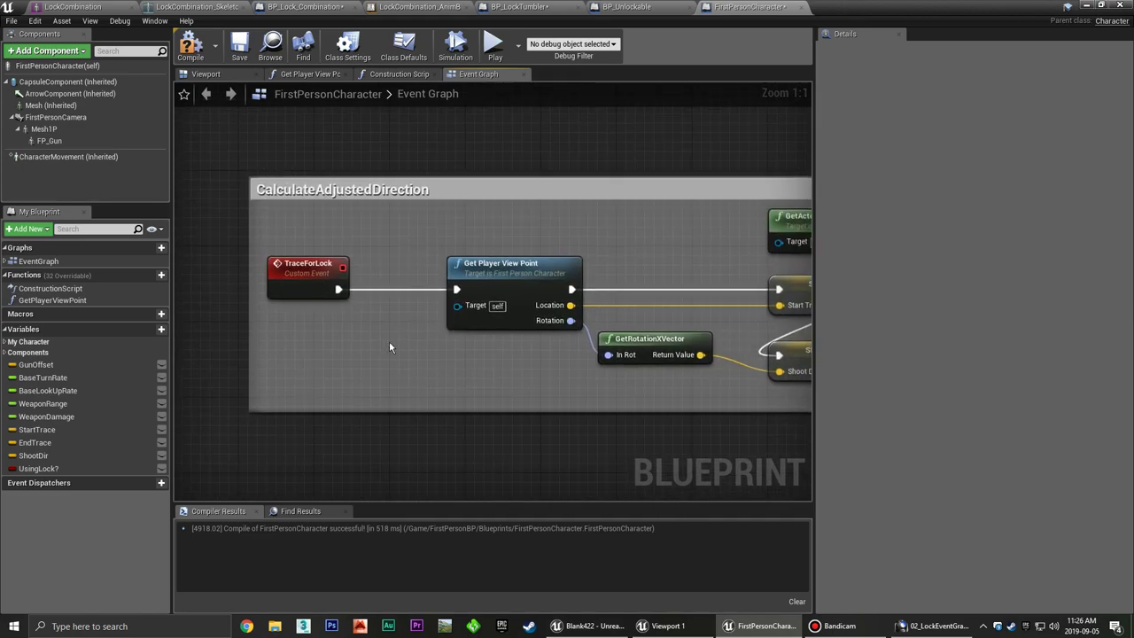
scroll(531, 372, "down", 4)
right_click_drag(662, 395, 527, 353)
right_click_drag(691, 346, 531, 327)
right_click_drag(689, 306, 493, 308)
scroll(501, 312, "up", 2)
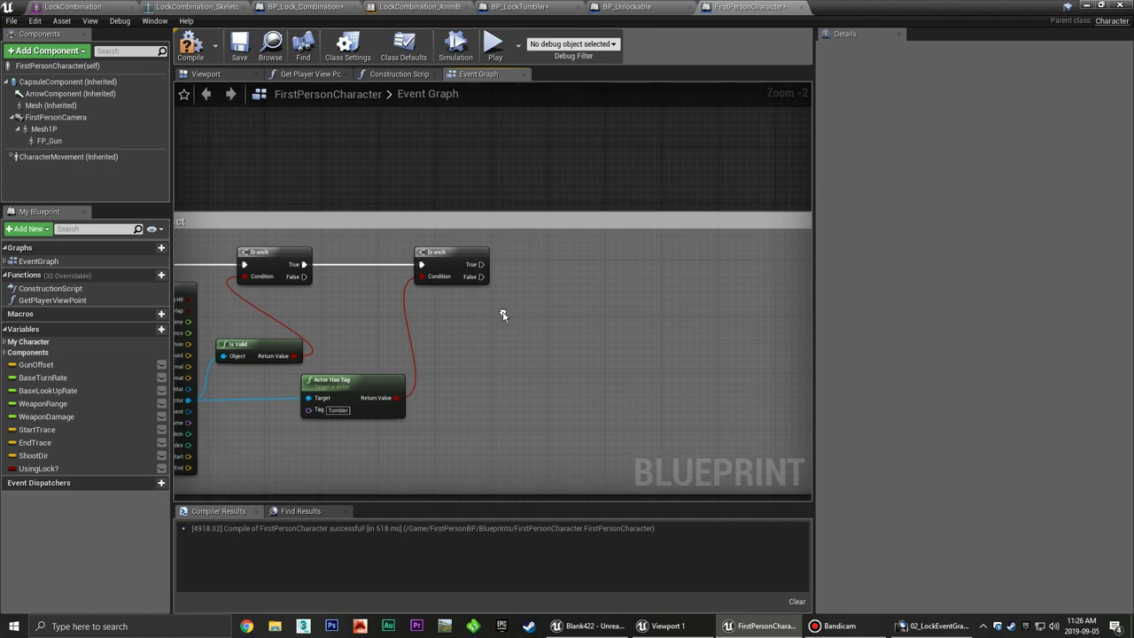
scroll(492, 307, "up", 1)
mouse_move(493, 308)
right_mouse_down()
mouse_move(434, 289)
mouse_move(408, 309)
mouse_move(445, 283)
right_mouse_up()
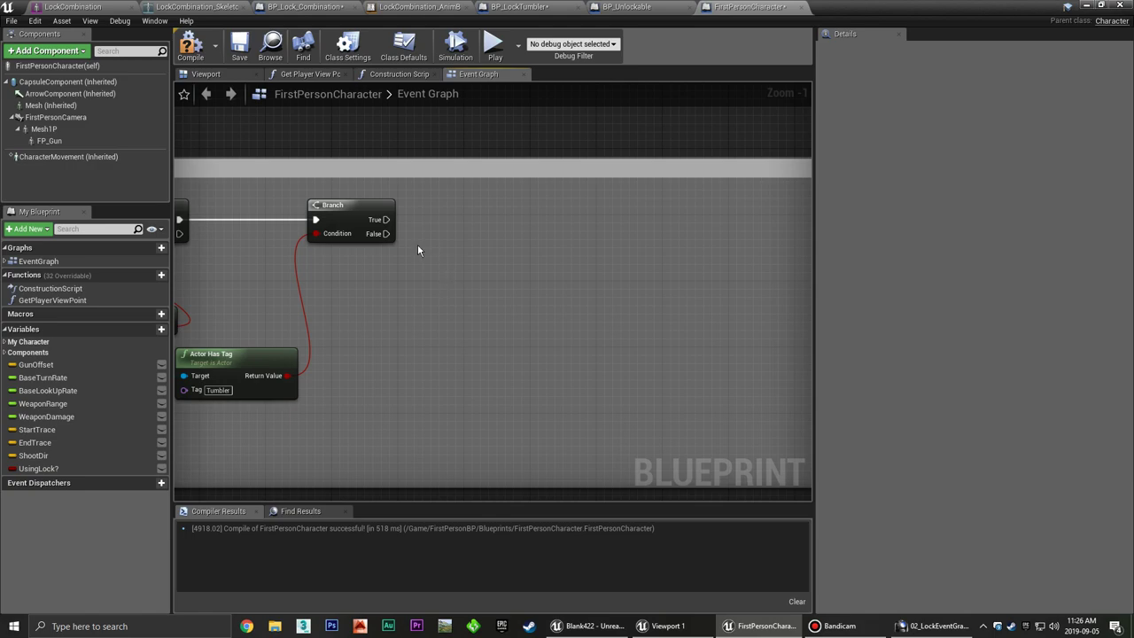
right_click_drag(416, 271, 437, 293)
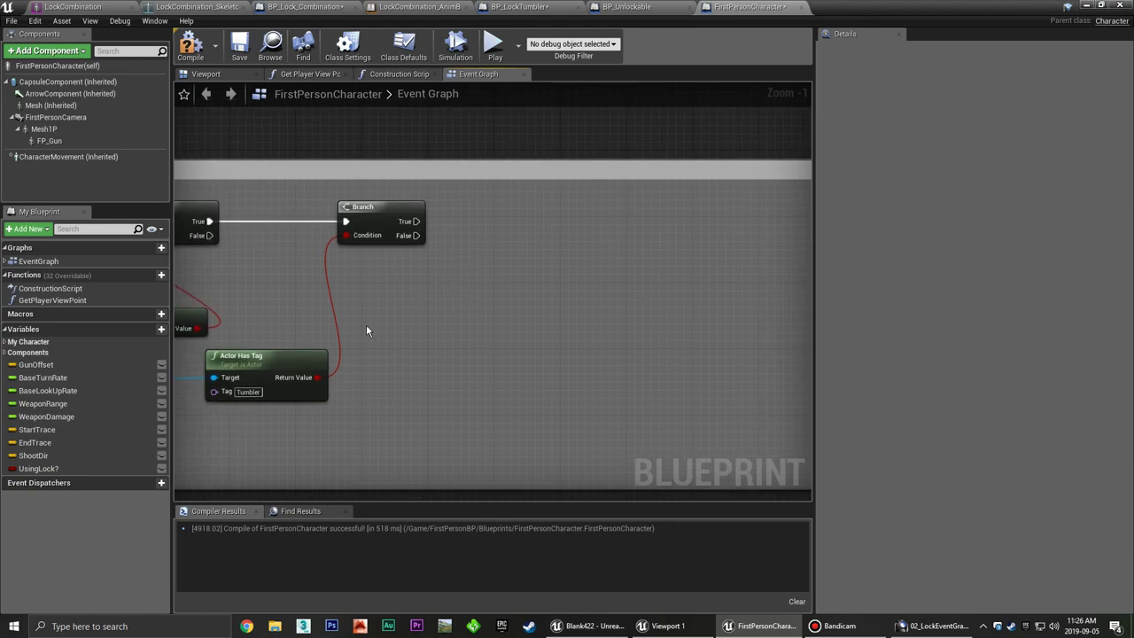
Add a Boolean variable SecondaryInput? and place its getter beside the second Branch.
left_click(163, 331)
type("Secondary")
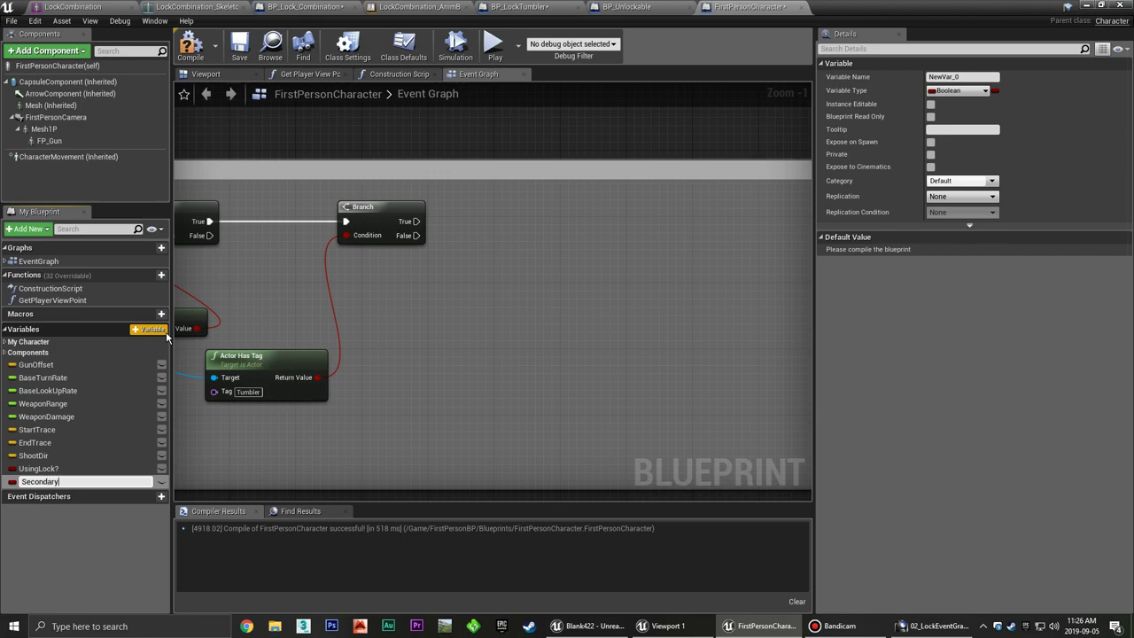
type("Input?")
key("Return")
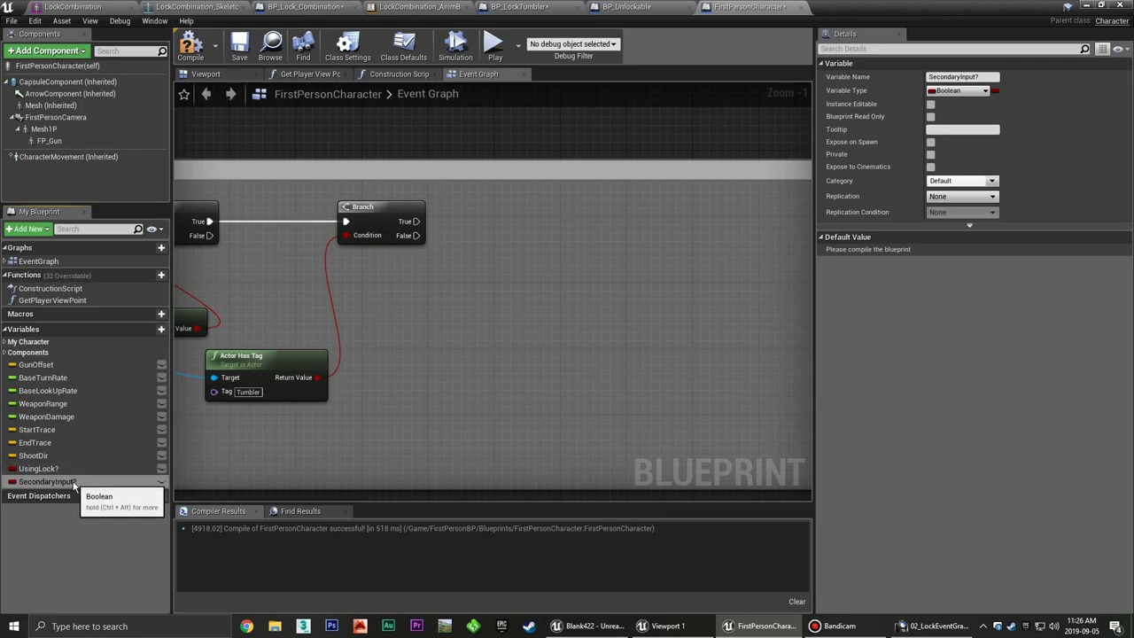
mouse_move(73, 484)
left_mouse_down()
mouse_move(426, 249)
mouse_move(421, 289)
left_mouse_up()
left_click(515, 278)
right_click_drag(515, 277, 467, 276)
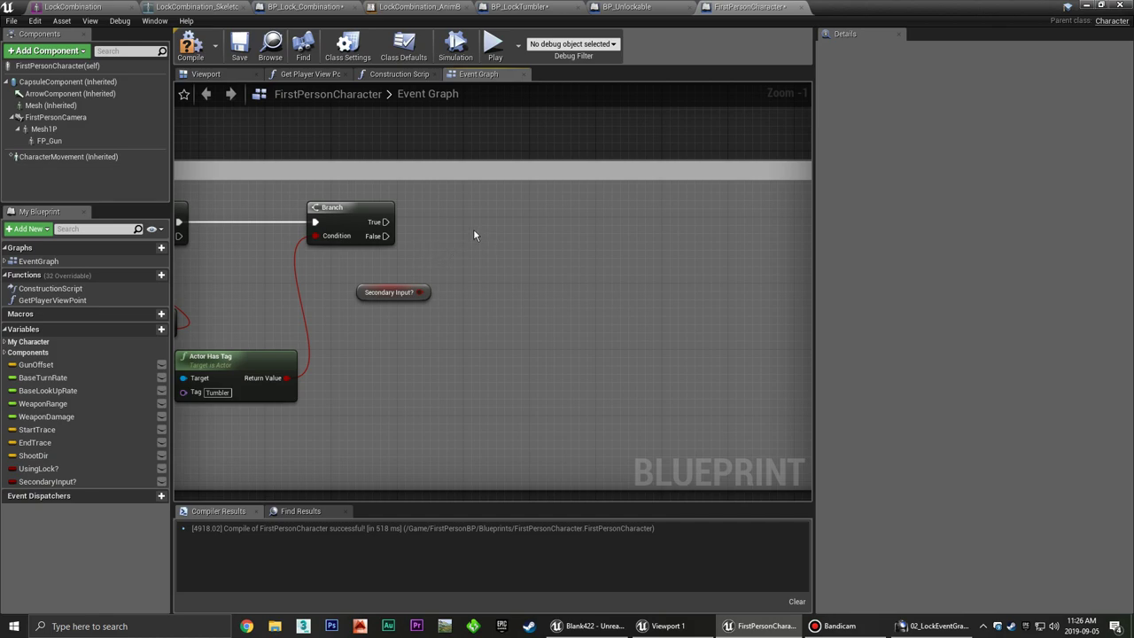
Add a third Branch testing Secondary Input?, fed from the tag Branch's True output.
left_click(474, 235)
left_click_drag(506, 260, 490, 250)
left_click_drag(418, 291, 469, 252)
left_click_drag(385, 222, 484, 243)
left_click(549, 320)
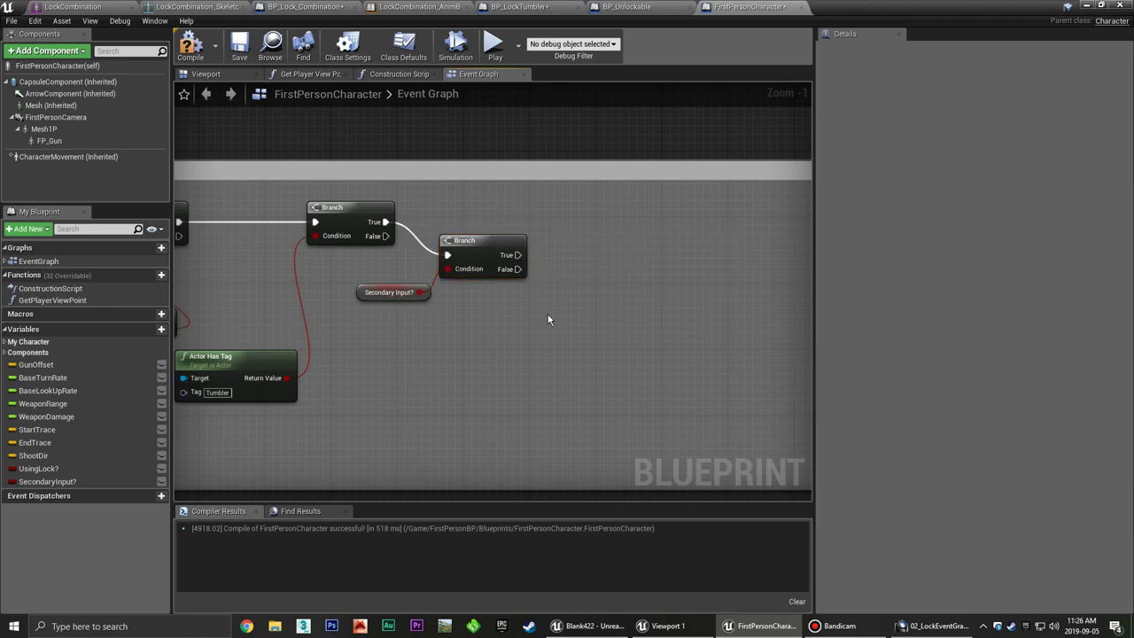
mouse_move(548, 320)
right_mouse_down()
mouse_move(445, 332)
mouse_move(438, 293)
right_mouse_up()
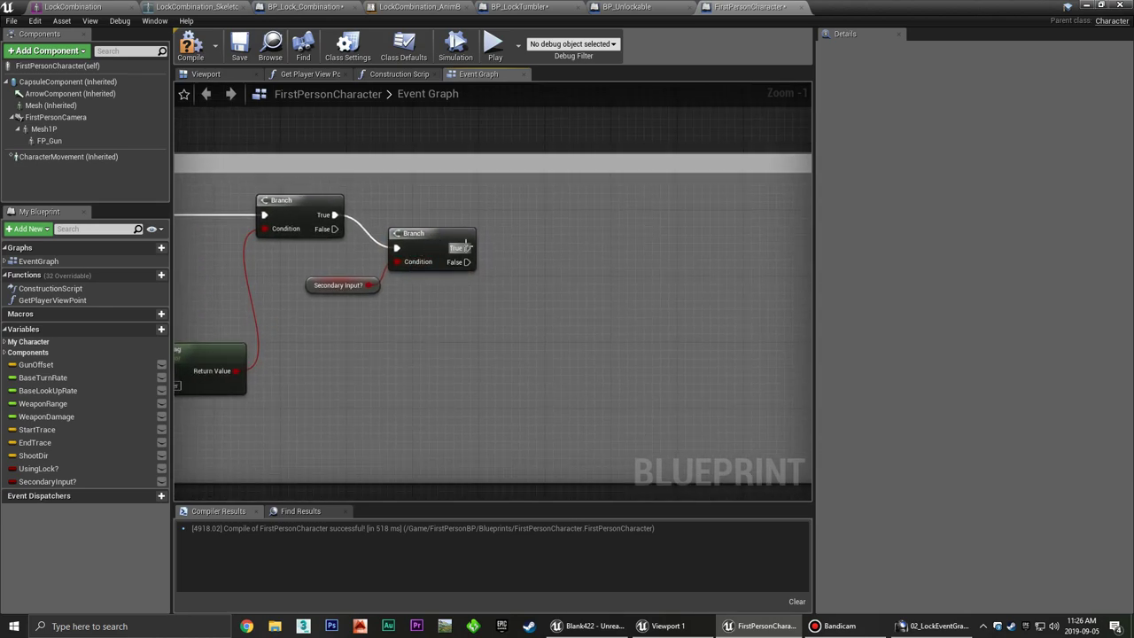
left_click_drag(463, 248, 534, 203)
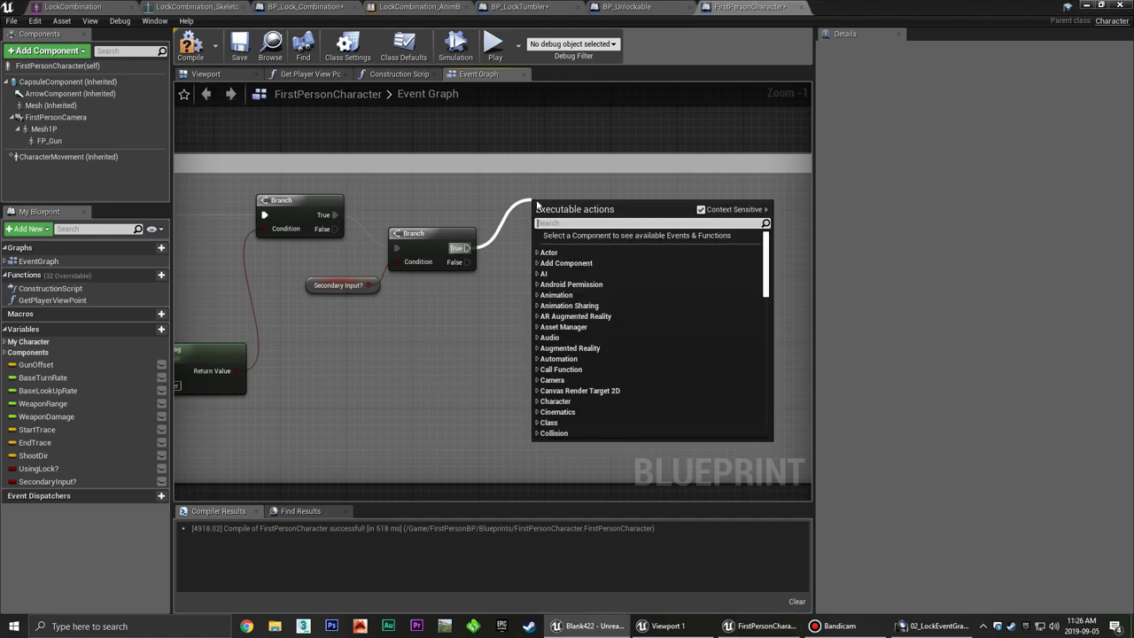
Cast the hit actor to BP_LockTumbler and wire the new Branch's False output into it.
mouse_move(327, 362)
right_mouse_down()
mouse_move(589, 331)
mouse_move(522, 342)
right_mouse_up()
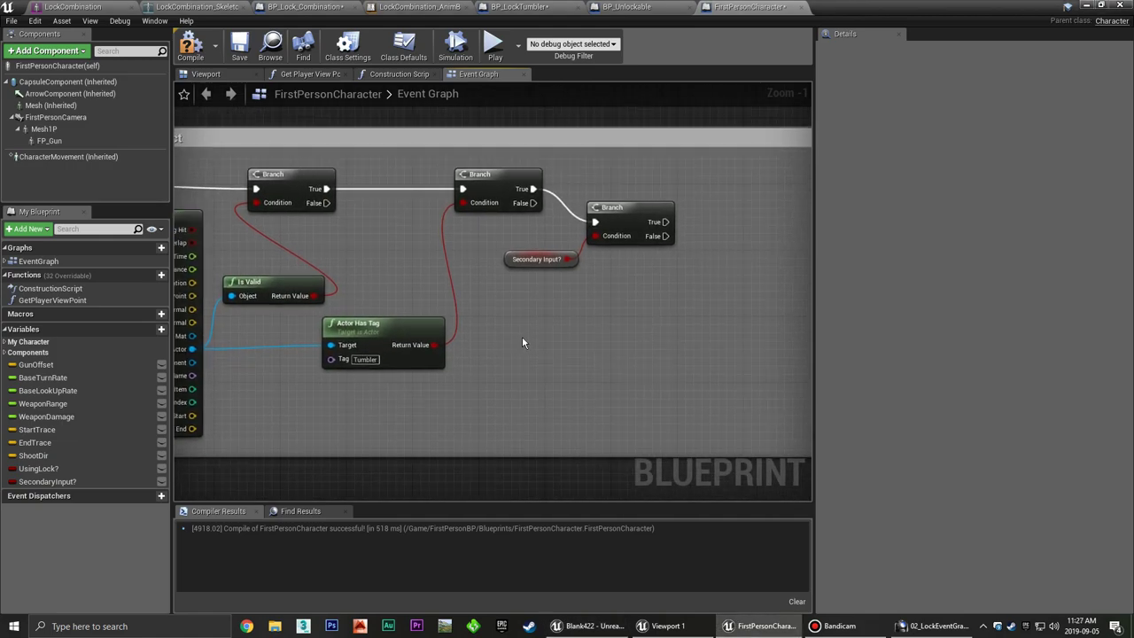
right_click_drag(273, 322, 295, 318)
left_click_drag(226, 343, 587, 328)
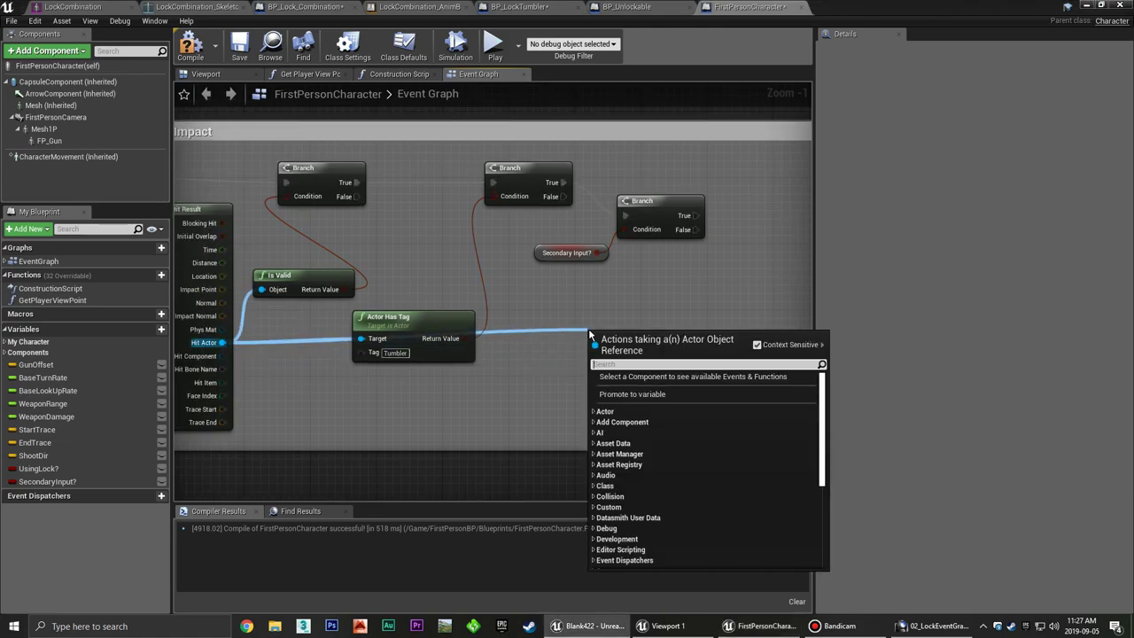
type("cast to tu")
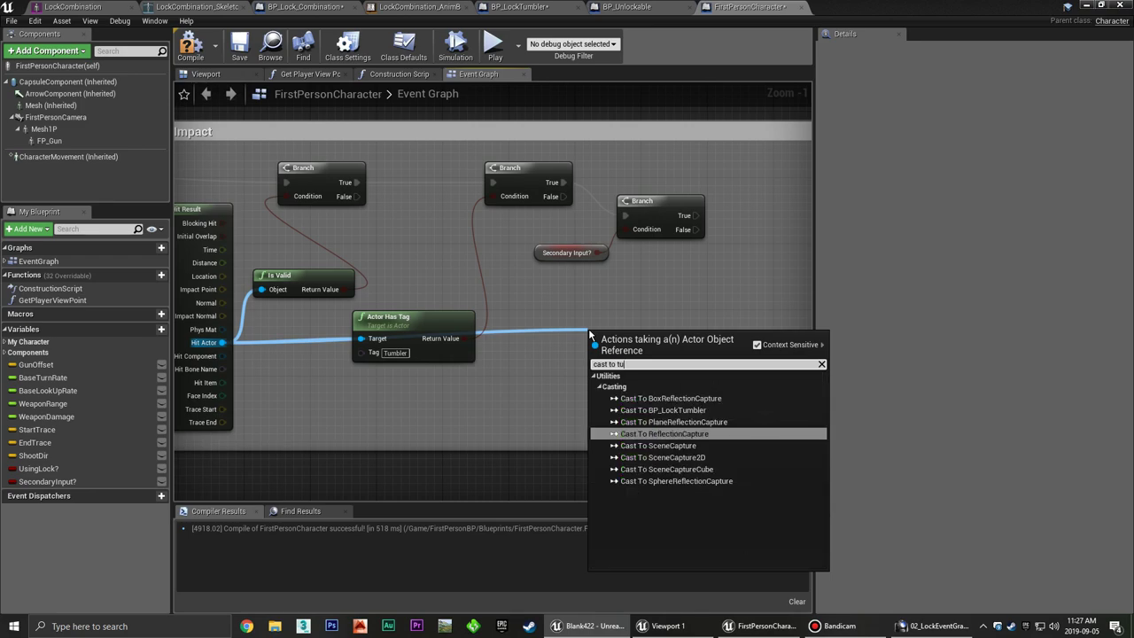
type("mbler")
left_click(659, 396)
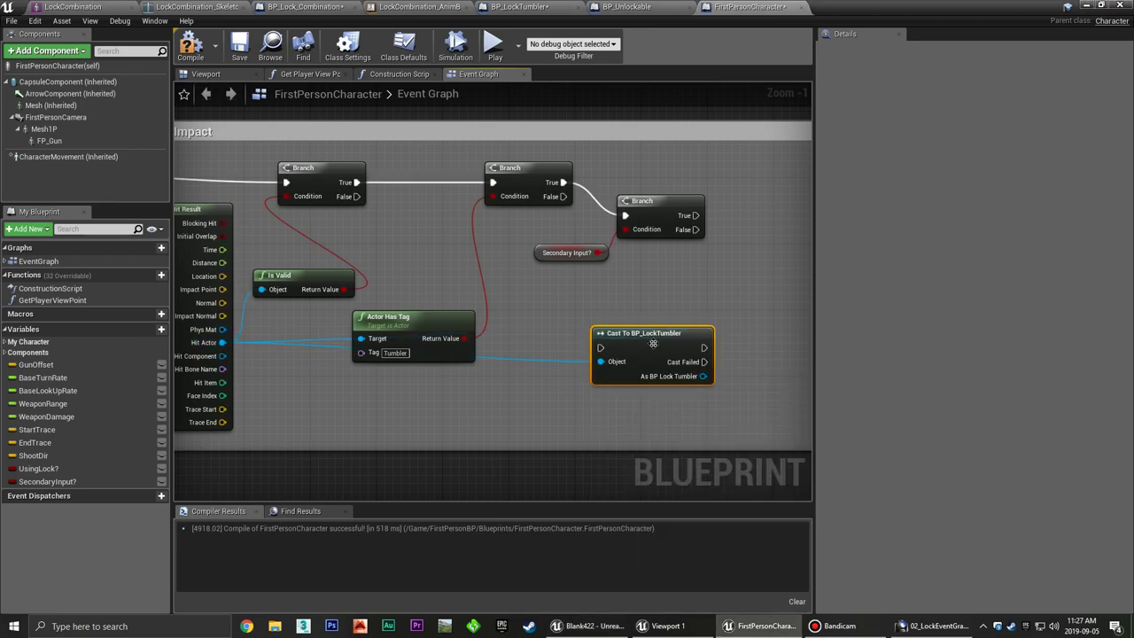
right_click_drag(748, 300, 540, 301)
left_click_drag(540, 301, 568, 295)
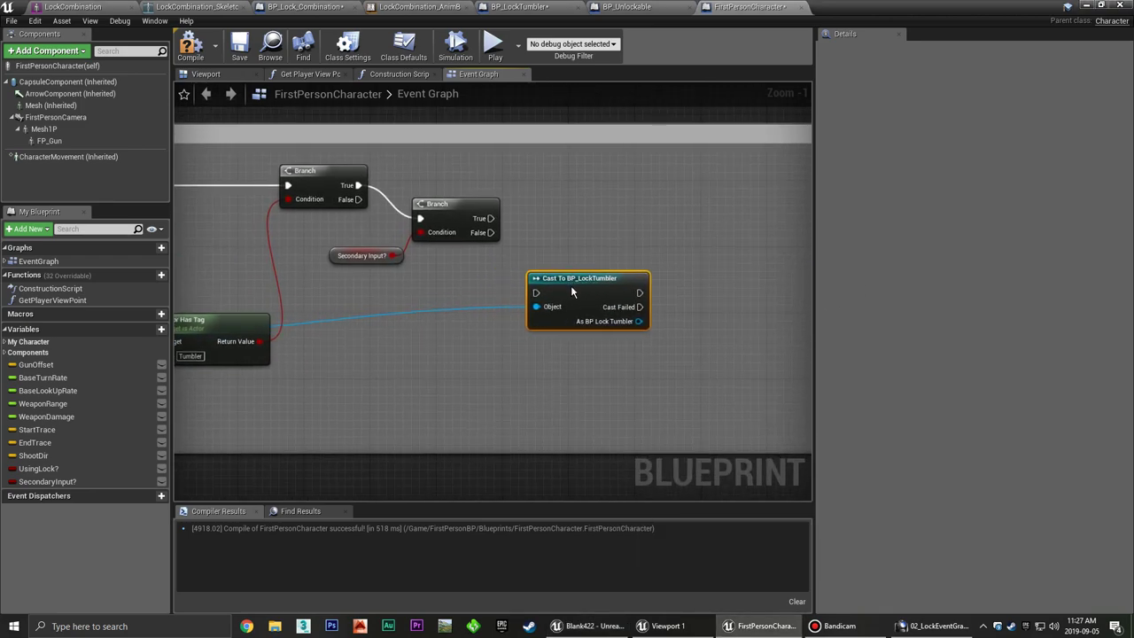
left_click(534, 239)
left_click_drag(490, 232, 536, 301)
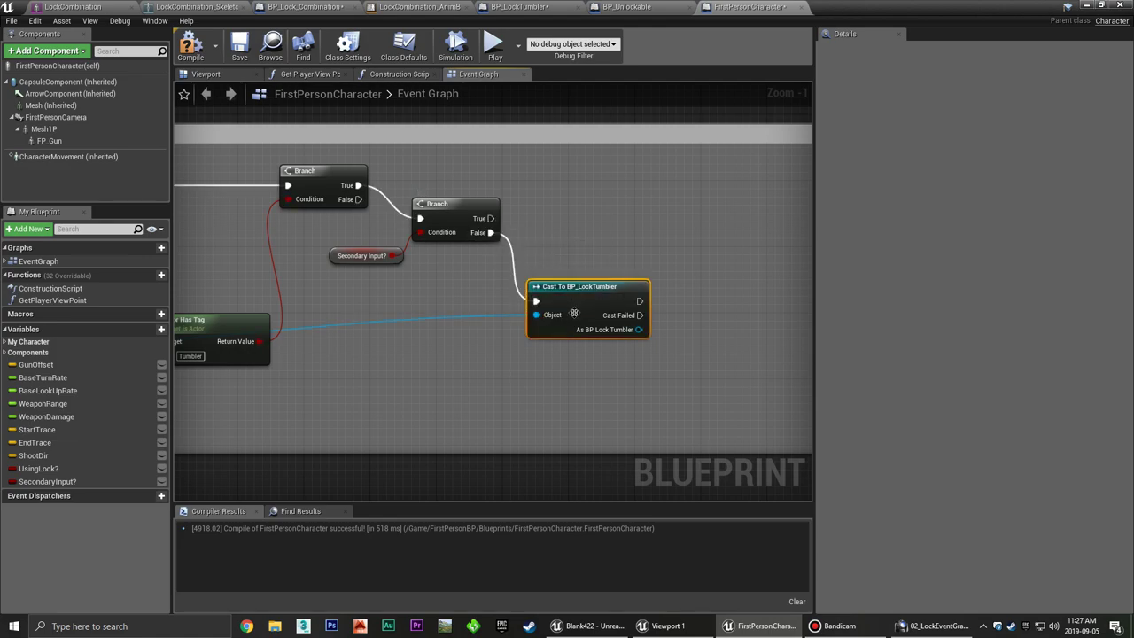
Duplicate the cast with Ctrl+W and wire the Branch's True output into the upper copy.
key("ctrl+w")
left_click_drag(699, 320, 603, 187)
left_click_drag(491, 218, 549, 195)
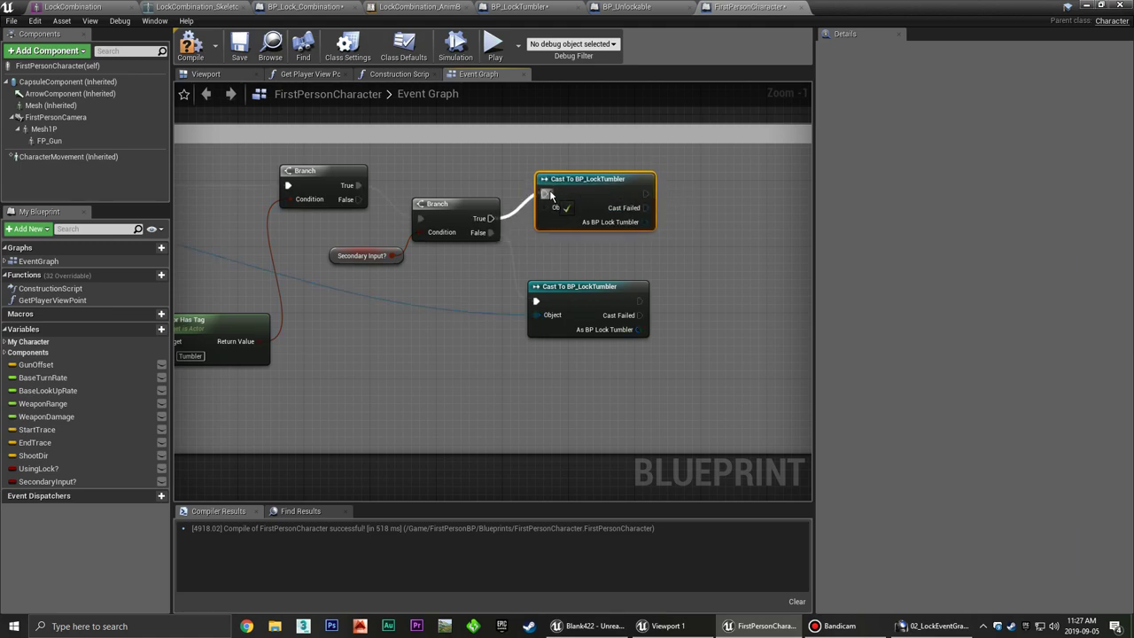
right_click_drag(538, 230, 679, 181)
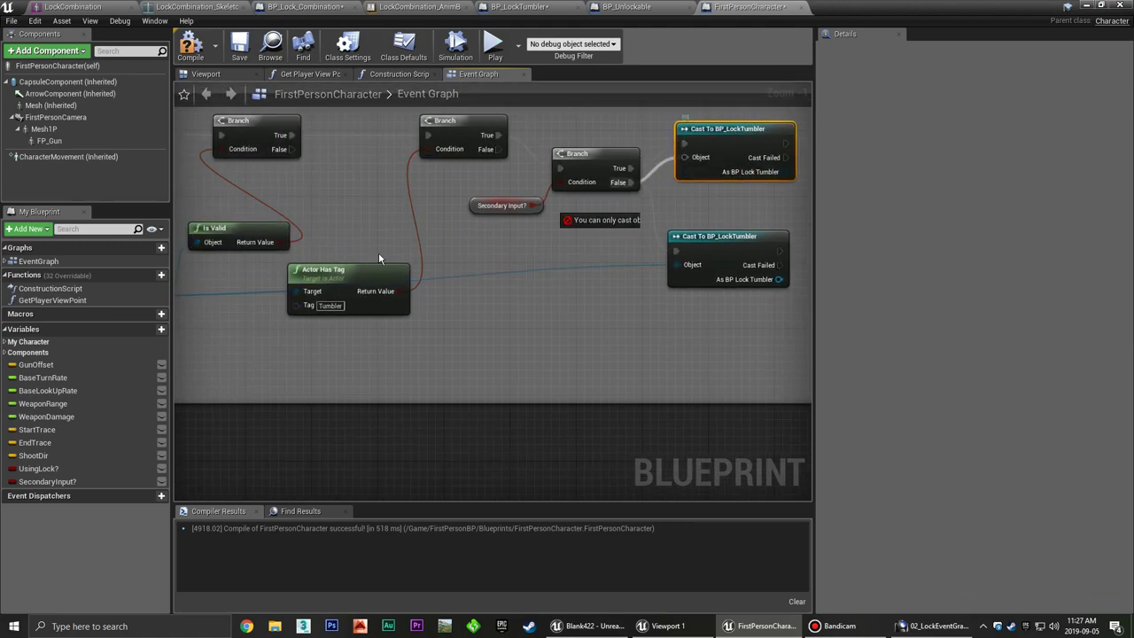
right_click_drag(378, 251, 623, 257)
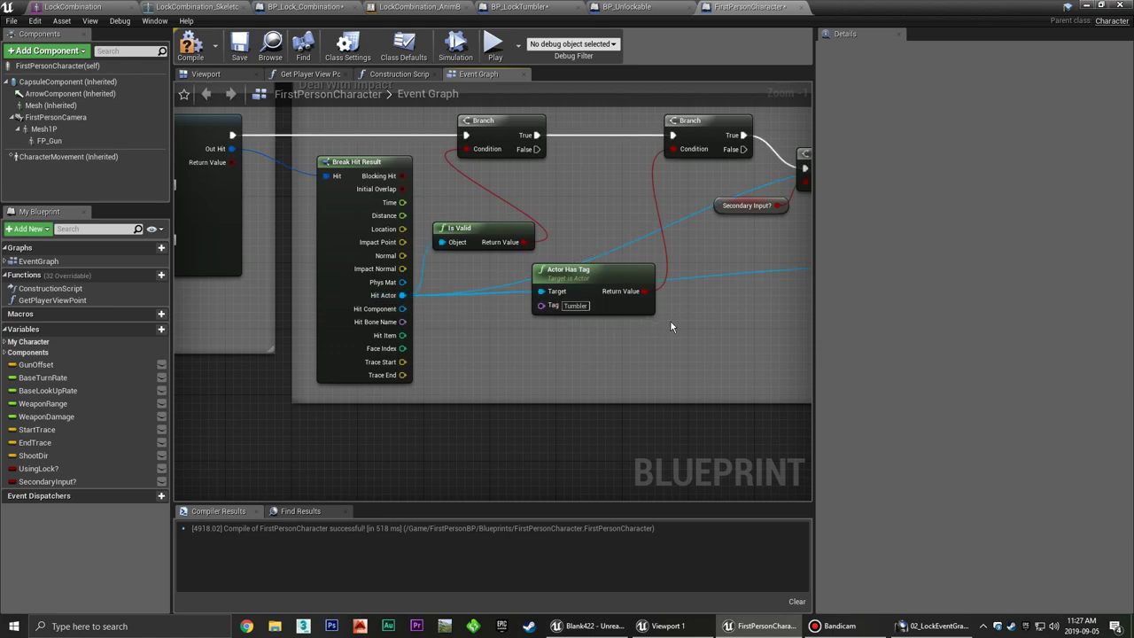
right_click_drag(783, 265, 532, 266)
Add reroute points on the Hit Actor wire to tidy its path.
double_click(546, 269)
left_click_drag(547, 270, 447, 315)
left_click(549, 283)
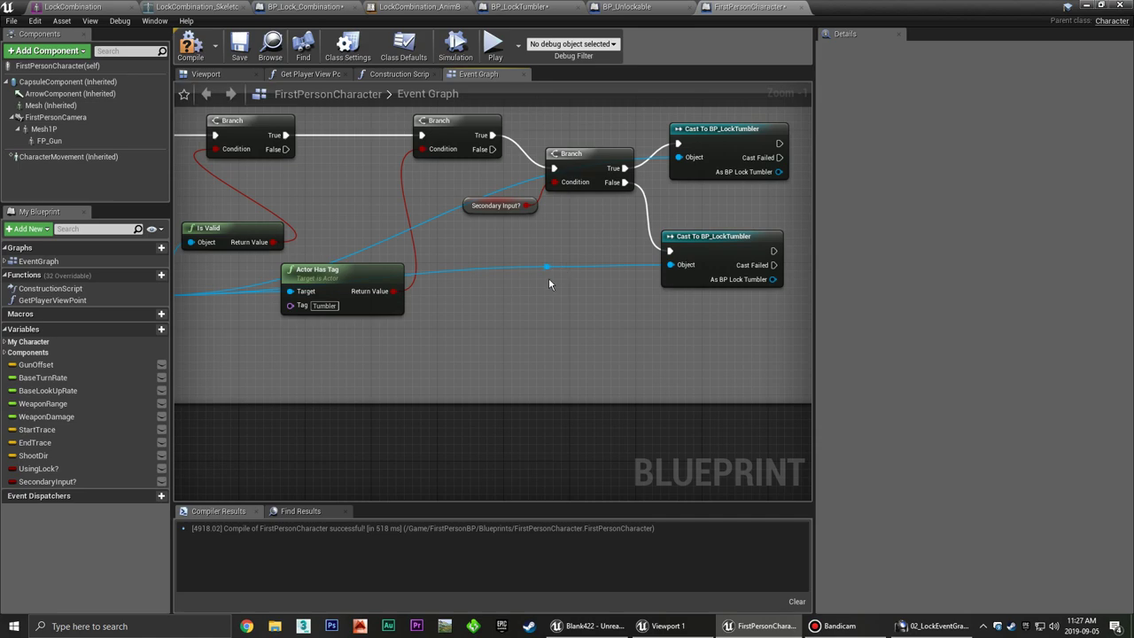
left_click_drag(545, 302, 276, 343)
double_click(621, 269)
left_click_drag(627, 329, 629, 334)
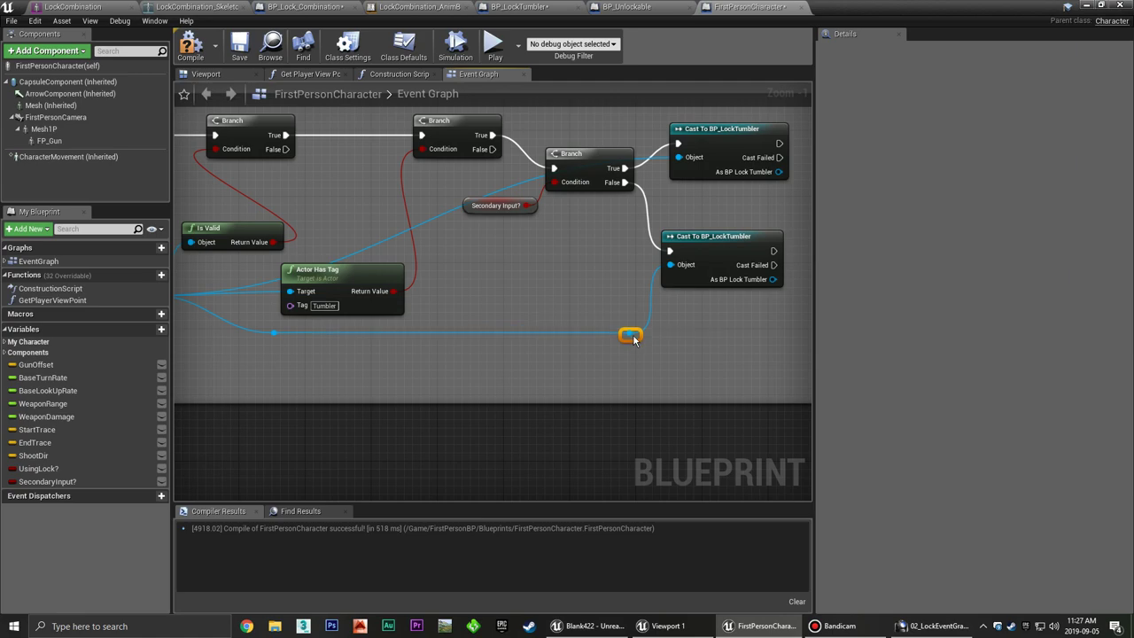
right_click_drag(606, 301, 588, 315)
Route the blue object wire through a reroute beside the lower Cast To BP_LockTumbler.
double_click(375, 251)
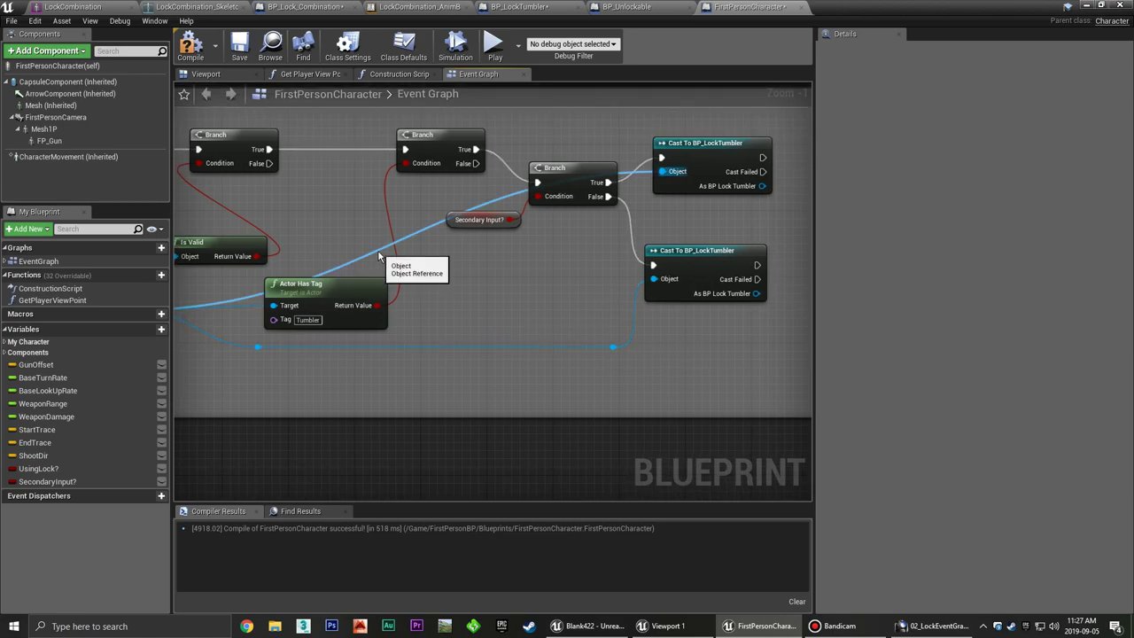
left_click_drag(376, 252, 616, 253)
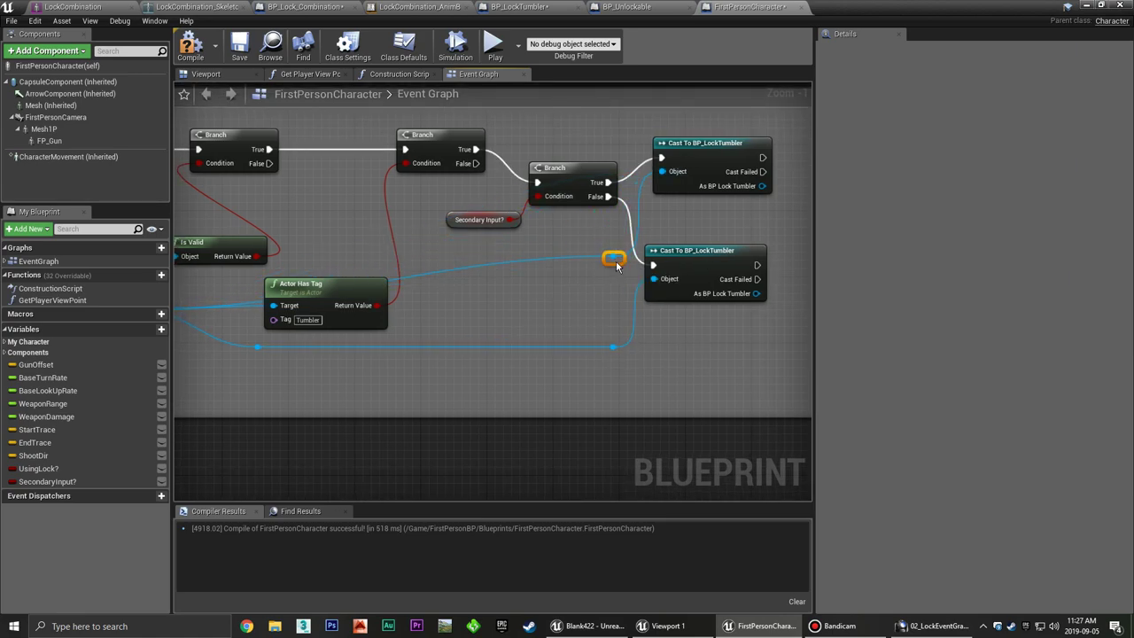
mouse_move(615, 253)
left_mouse_down()
mouse_move(326, 261)
mouse_move(255, 280)
left_mouse_up()
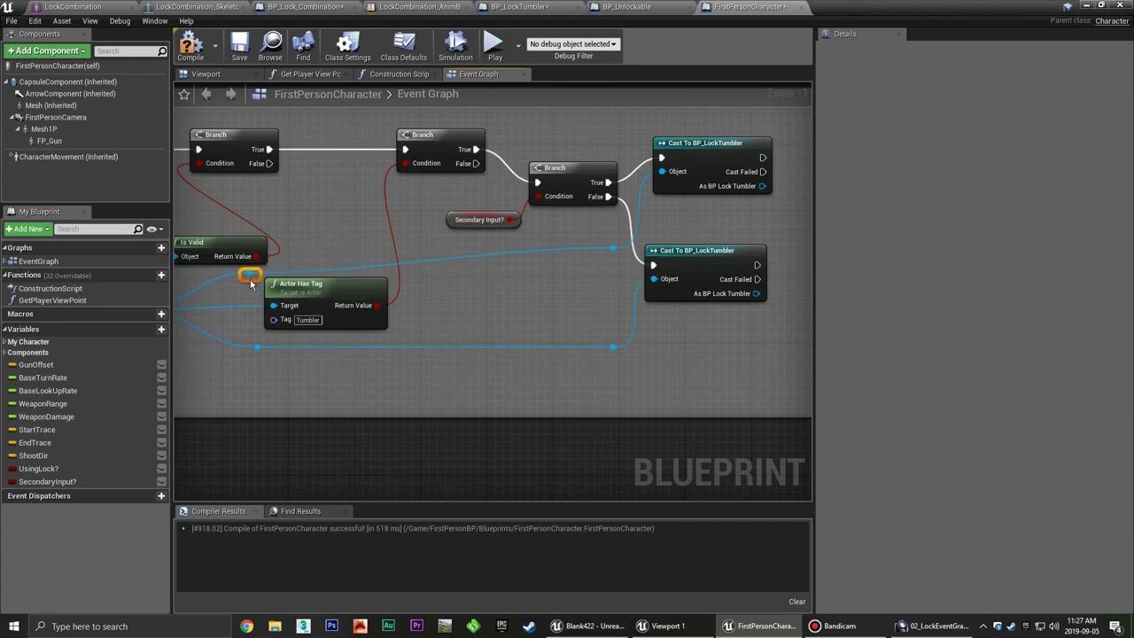
left_click_drag(623, 250, 602, 281)
right_click_drag(601, 255, 381, 296)
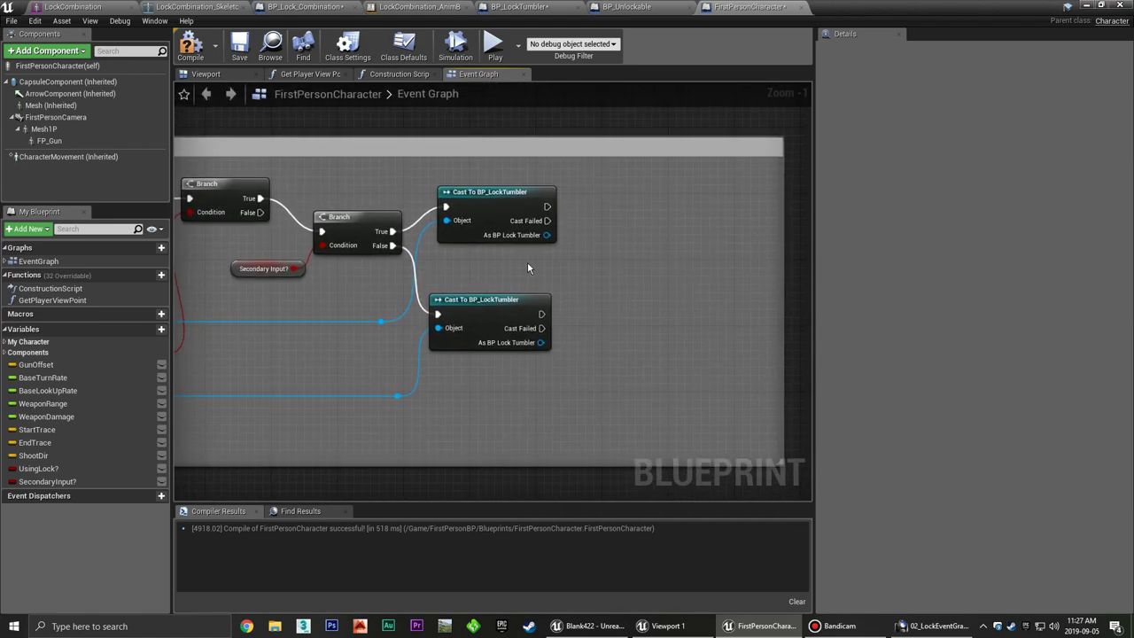
scroll(527, 268, "up", 1)
mouse_move(527, 268)
right_mouse_down()
mouse_move(499, 302)
mouse_move(529, 274)
right_mouse_up()
Call Spin Tumbler Backward from the top cast's As BP Lock Tumbler output.
left_click_drag(536, 246, 584, 228)
type("spin tumbler")
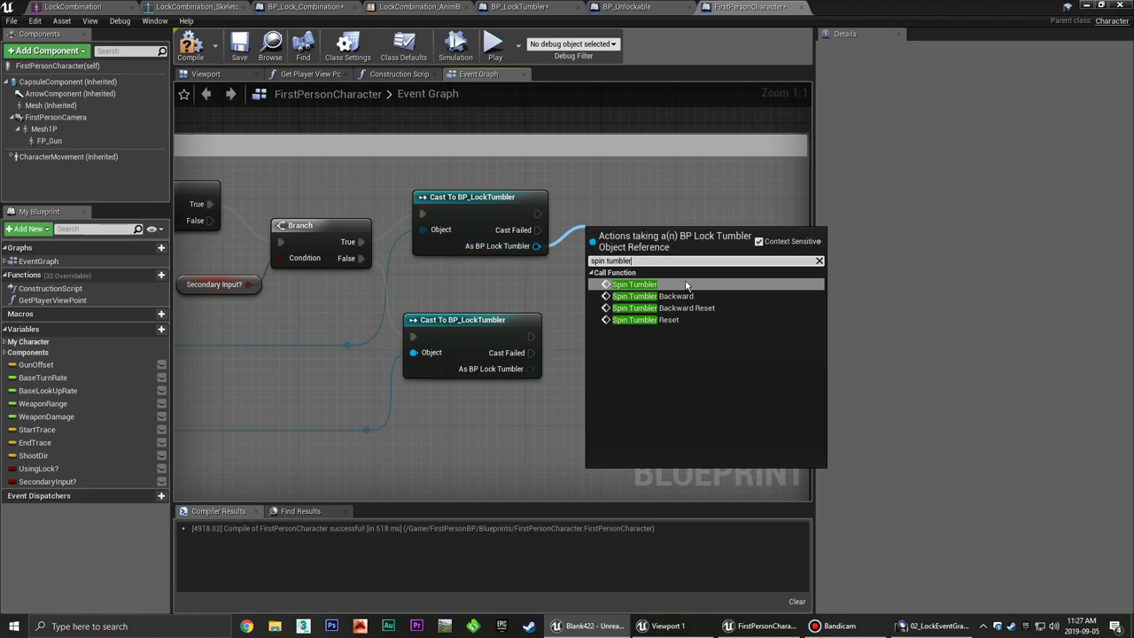
left_click(652, 295)
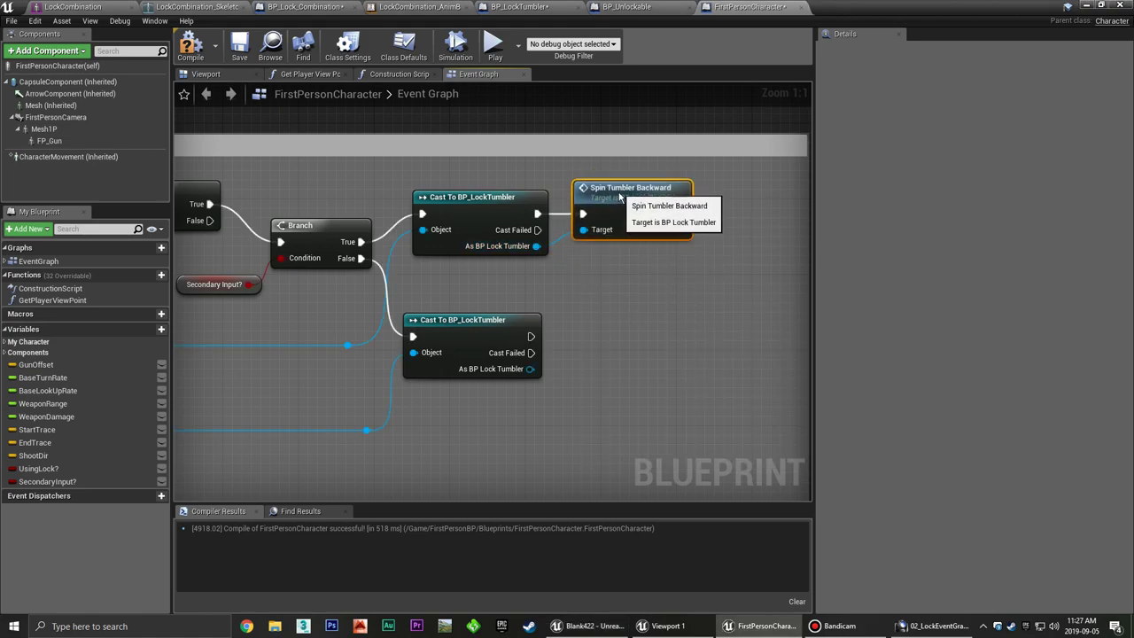
left_click_drag(627, 205, 619, 197)
left_click(576, 292)
Call Spin Tumbler from the lower cast, then compile the character blueprint.
left_click_drag(530, 369, 590, 344)
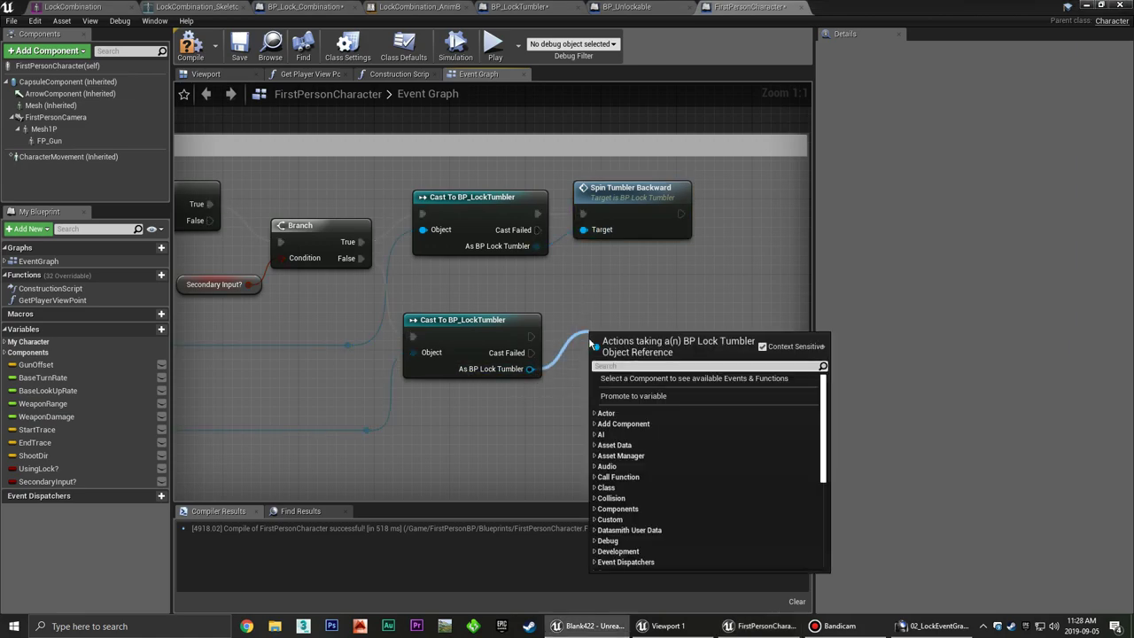
type("sp")
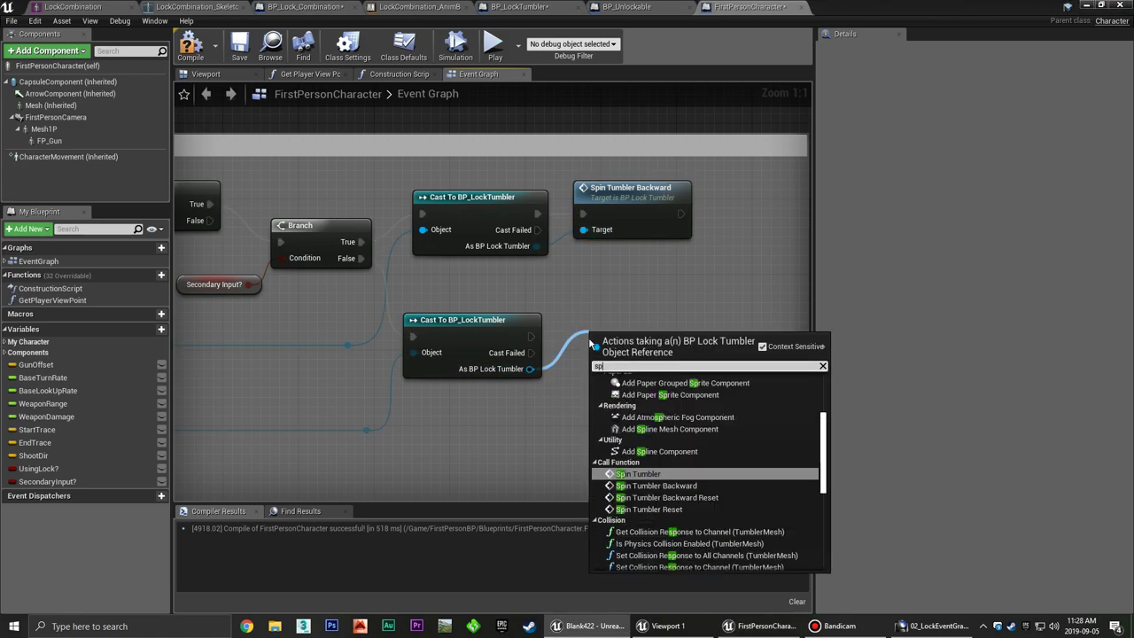
type("in")
left_click(636, 390)
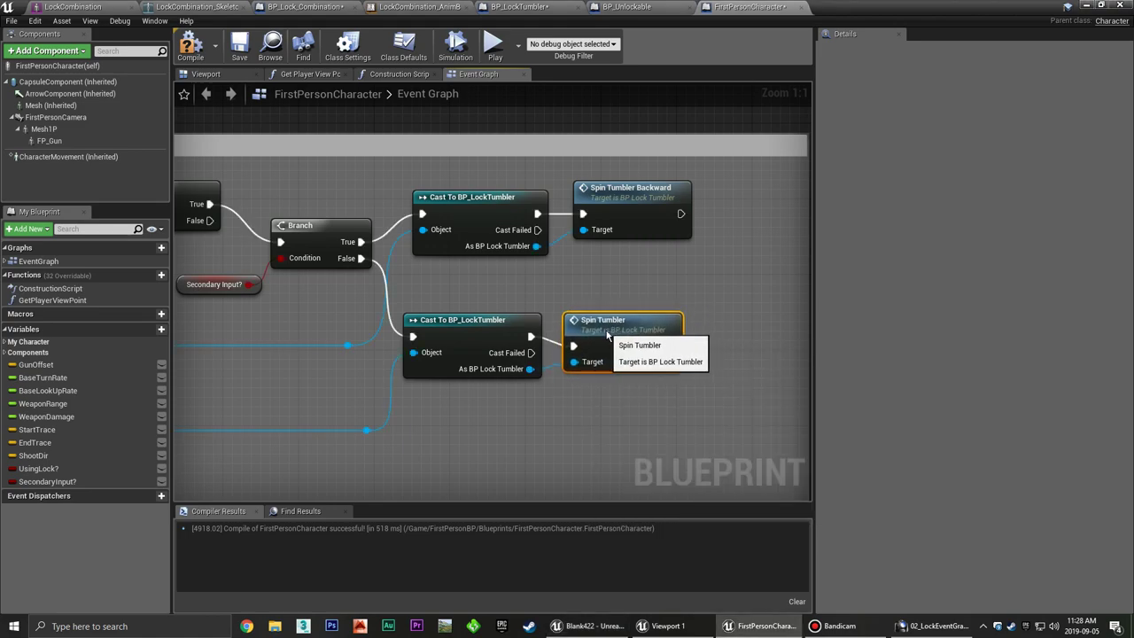
left_click(592, 301)
mouse_move(551, 289)
right_mouse_down()
mouse_move(659, 306)
mouse_move(616, 309)
right_mouse_up()
left_click(191, 52)
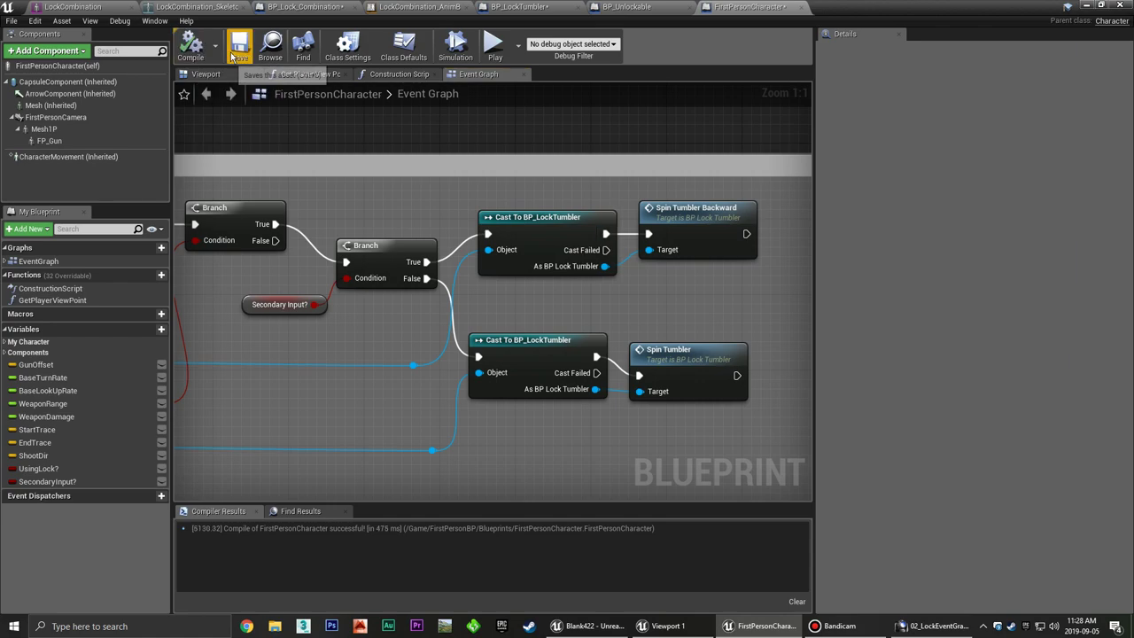
right_click_drag(398, 210, 497, 325)
scroll(497, 325, "down", 7)
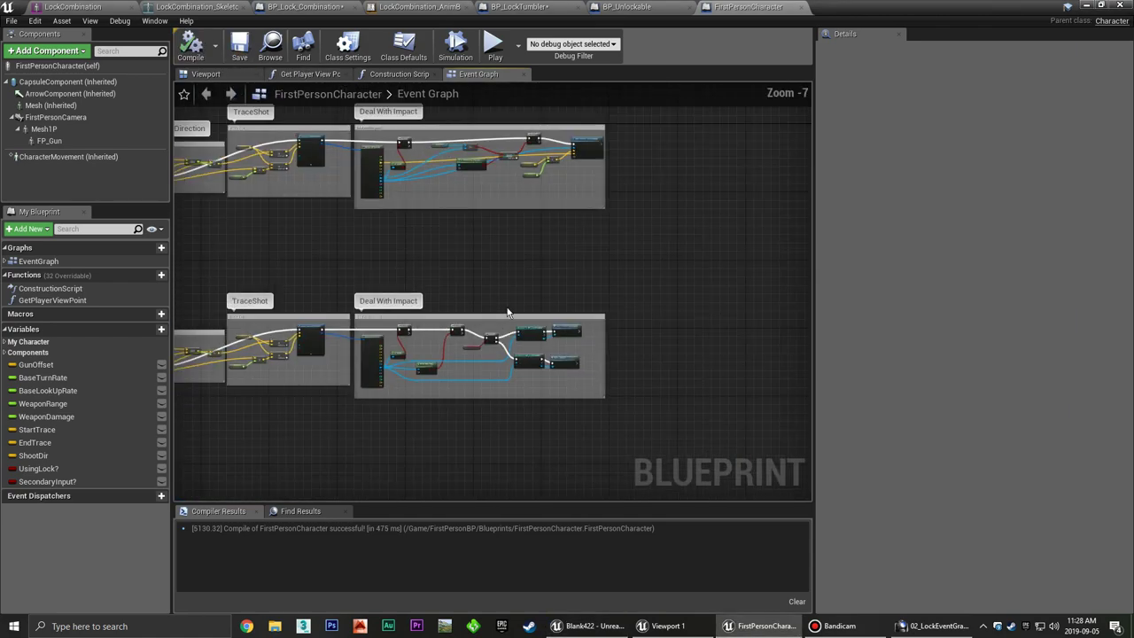
Widen the Interaction Controls comment box.
right_click_drag(568, 348, 718, 393)
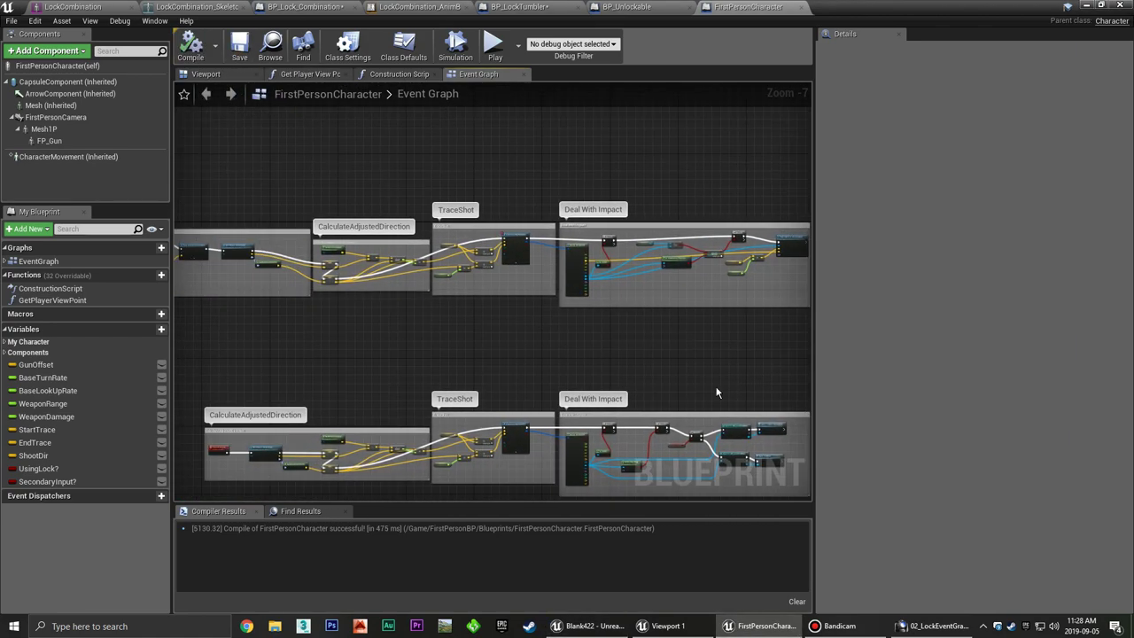
right_click_drag(514, 368, 549, 224)
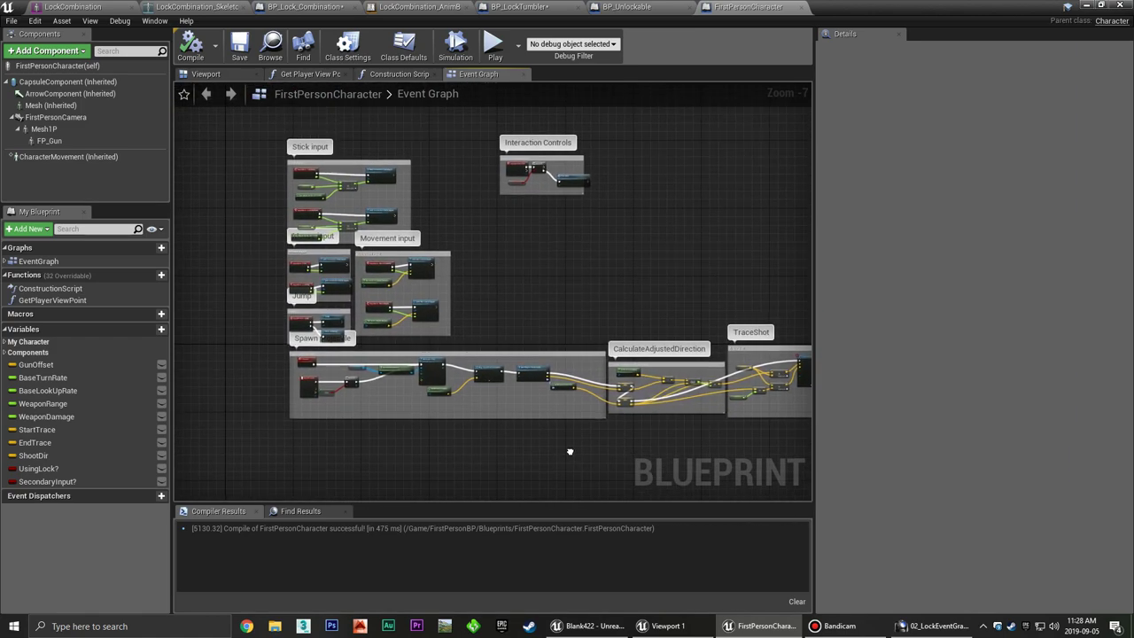
scroll(549, 224, "up", 7)
mouse_move(477, 216)
right_mouse_down()
mouse_move(531, 351)
mouse_move(401, 333)
right_mouse_up()
left_click_drag(526, 239, 811, 238)
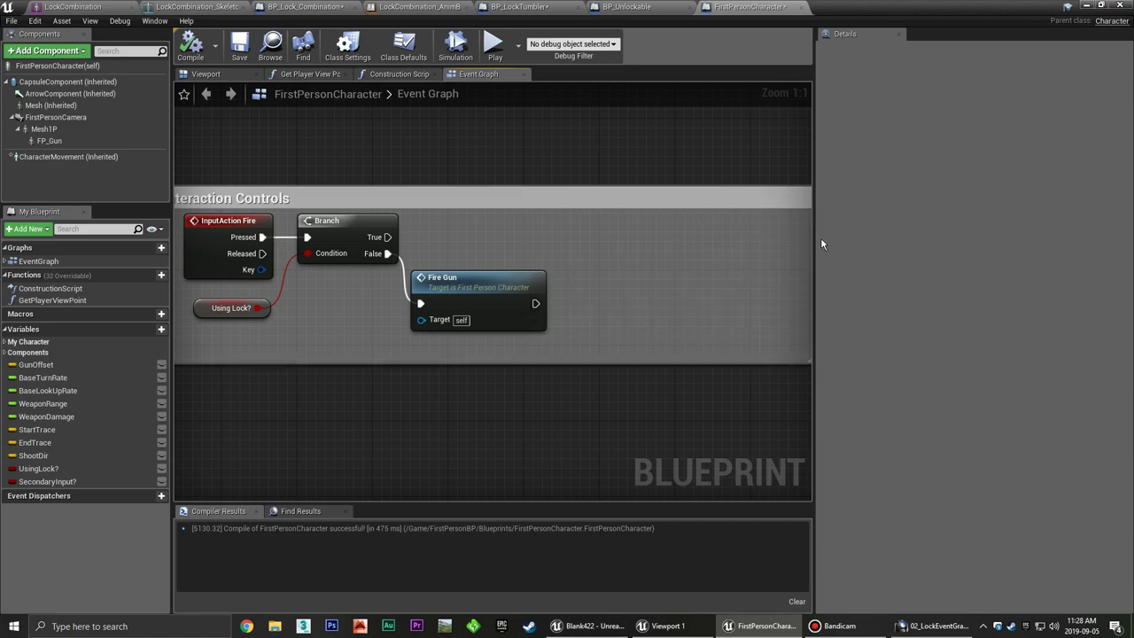
right_click_drag(618, 269, 682, 245)
Shift Branch, Using Lock? and Fire Gun right and drop in a SET Secondary Input? node.
right_click_drag(375, 304, 358, 323)
left_click_drag(305, 321, 510, 289)
left_click(390, 212, "ctrl")
left_click_drag(390, 212, 568, 212)
left_click(309, 304)
right_click_drag(310, 304, 347, 295)
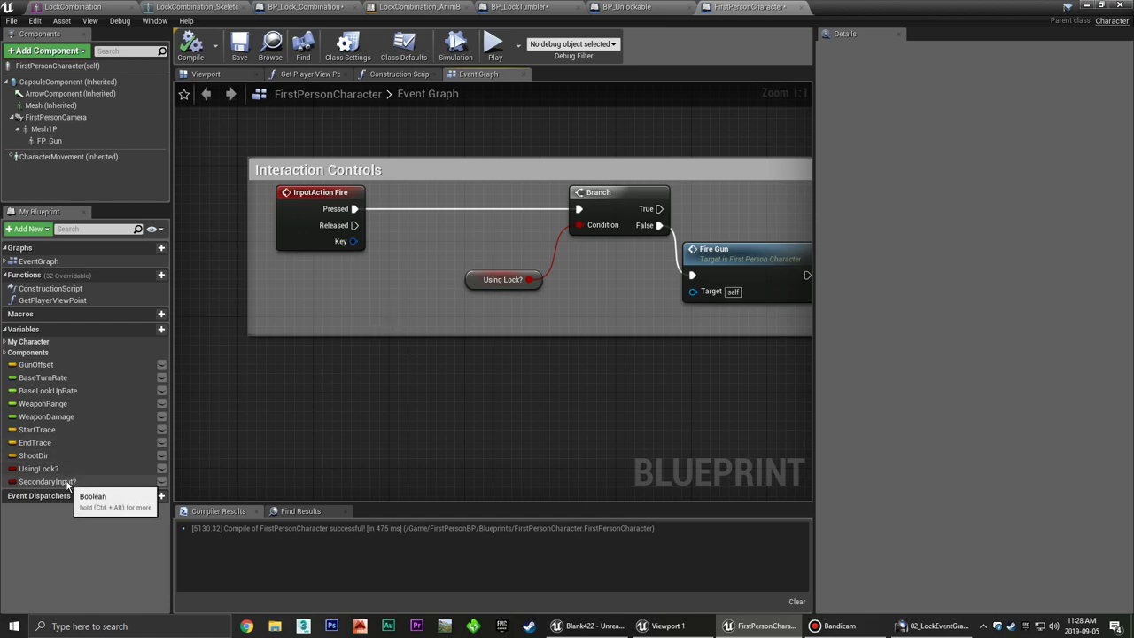
left_click_drag(67, 479, 408, 213, "alt")
Insert the SET Secondary Input? node between InputAction Fire and the Branch.
left_click_drag(425, 254, 425, 235)
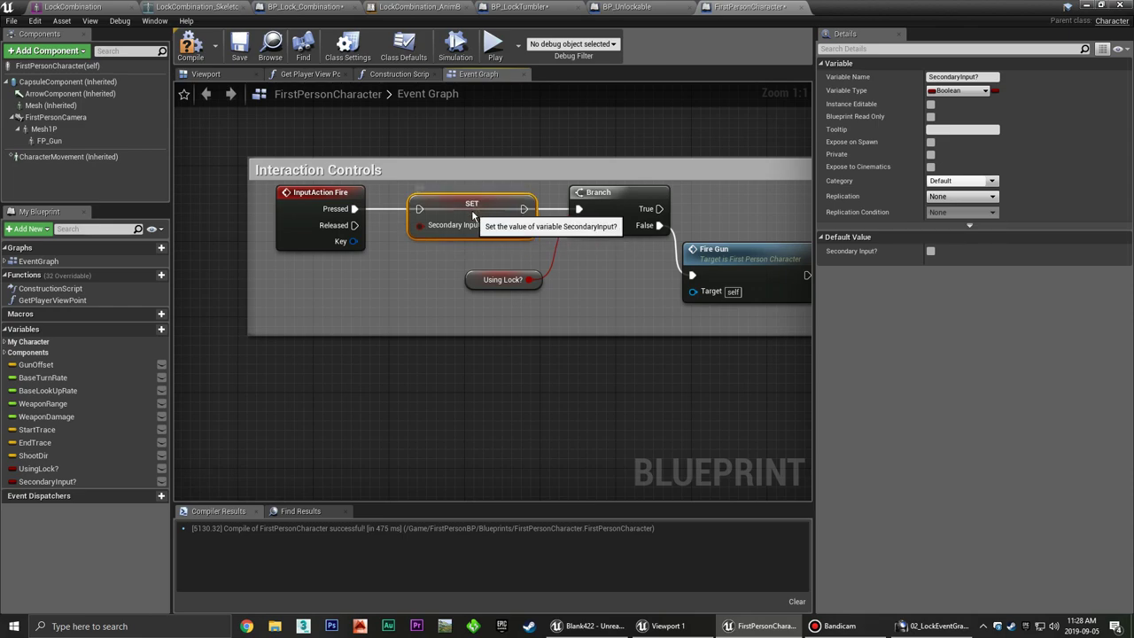
left_click_drag(355, 208, 524, 225, "ctrl")
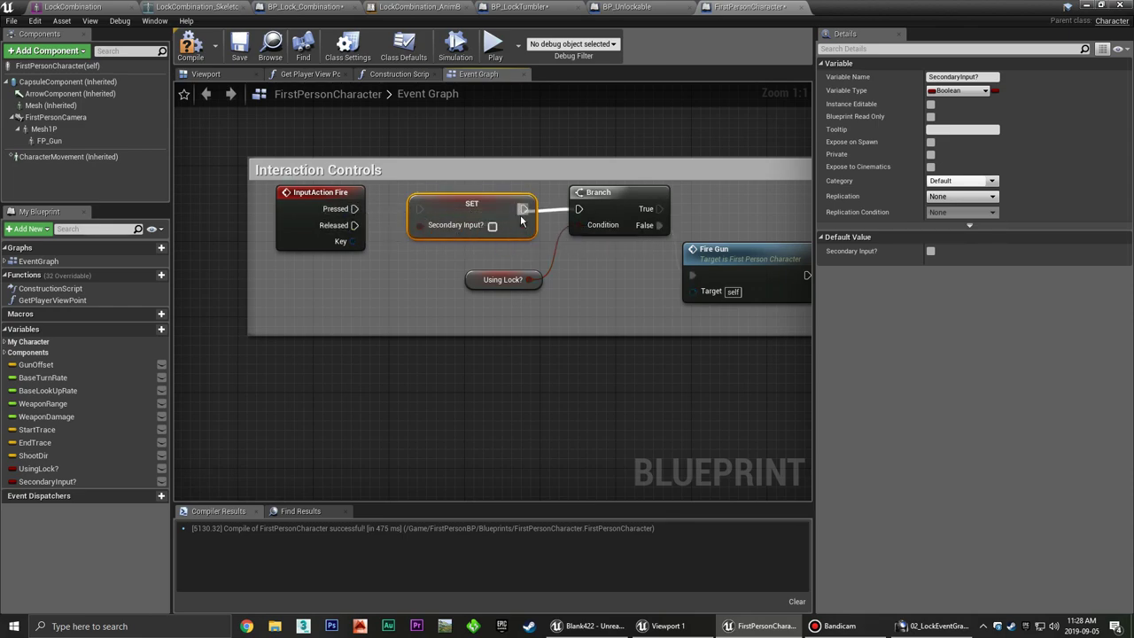
left_click_drag(418, 209, 352, 211)
left_click_drag(578, 208, 523, 209)
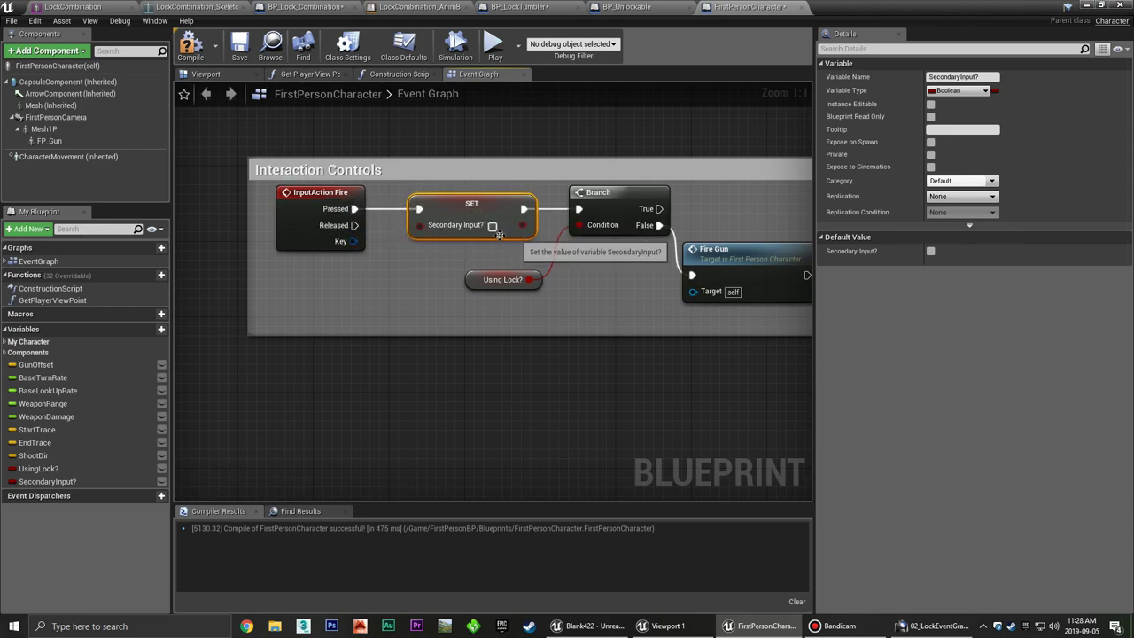
left_click(428, 289)
right_click_drag(425, 303, 430, 269)
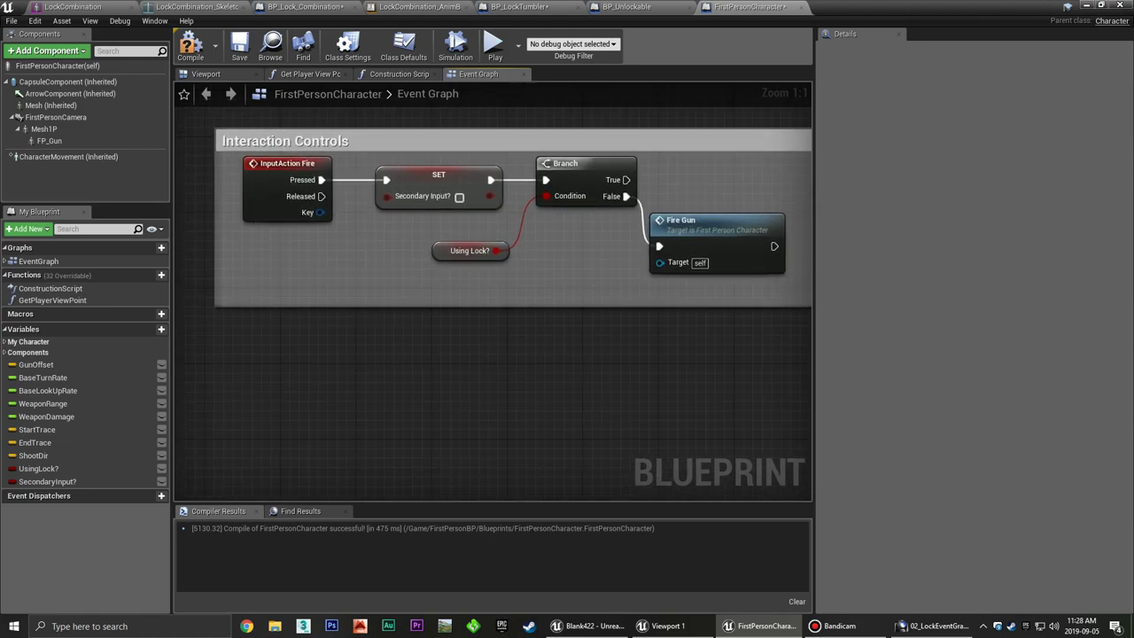
right_click_drag(417, 352, 436, 278)
Add an InputAction AlternateFire event that sets Secondary Input? to true.
right_click(326, 291)
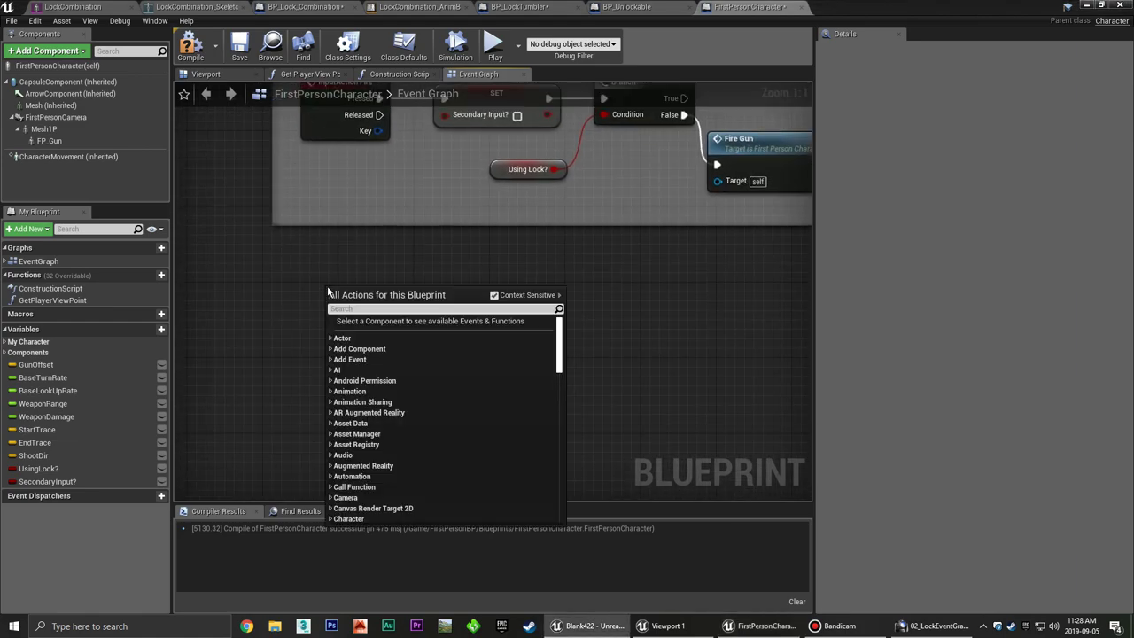
type("secondary")
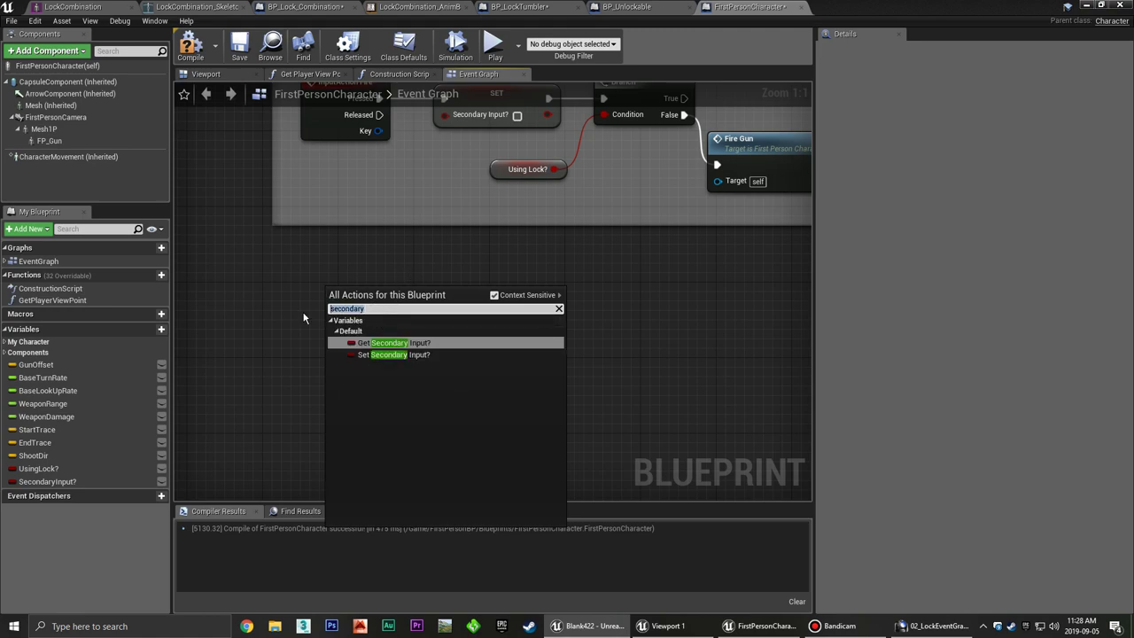
type("altern")
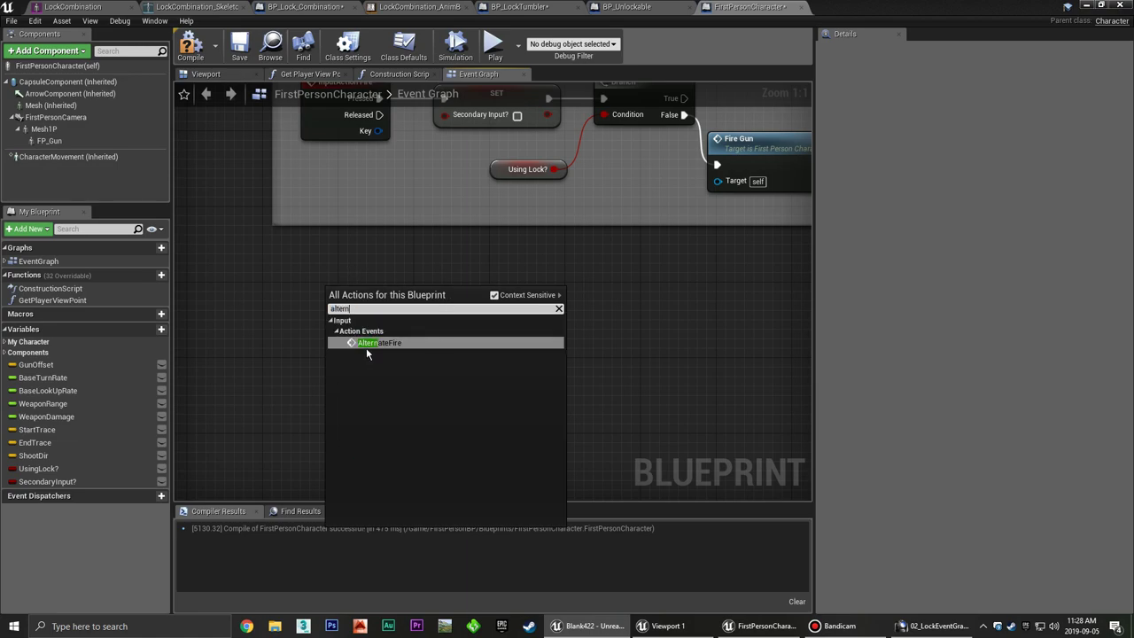
left_click(368, 344)
left_click_drag(342, 292, 296, 281)
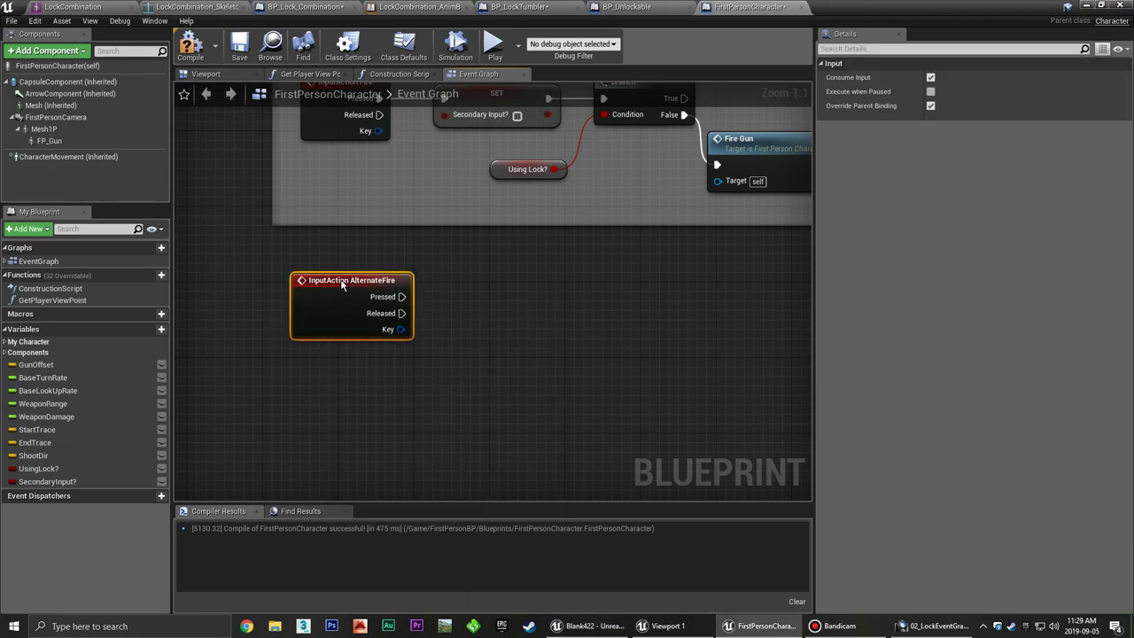
left_click(498, 300)
mouse_move(37, 483)
left_mouse_down("alt")
mouse_move(458, 304)
mouse_move(434, 297)
left_mouse_up("alt")
left_click(485, 293)
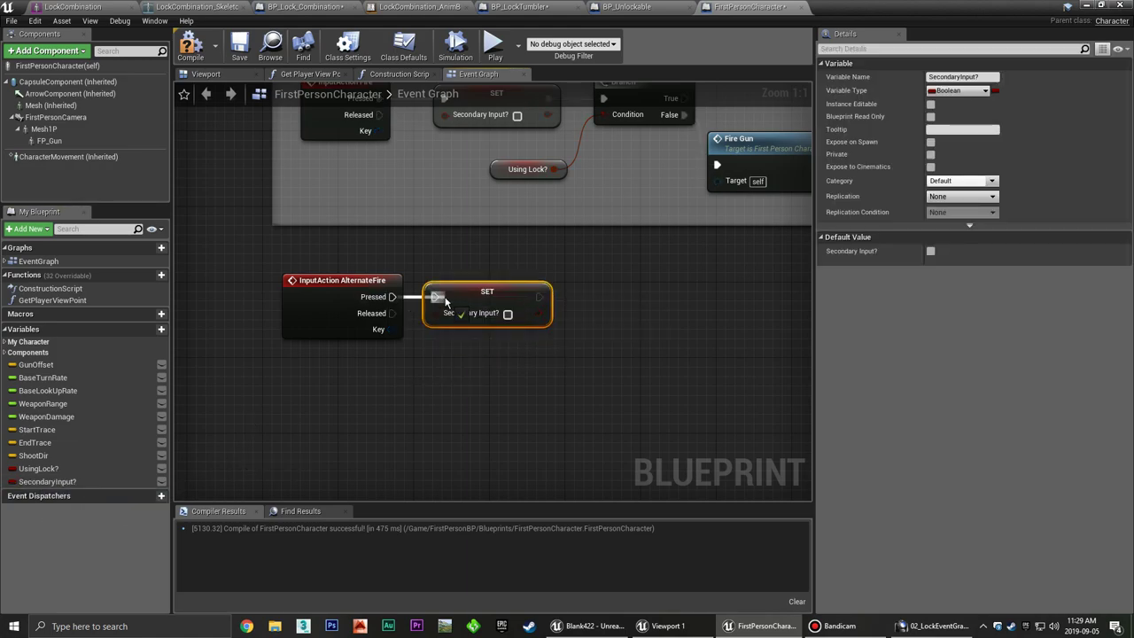
left_click(508, 315)
left_click(604, 322)
mouse_move(632, 317)
right_mouse_down()
mouse_move(494, 393)
mouse_move(522, 356)
mouse_move(460, 376)
right_mouse_up()
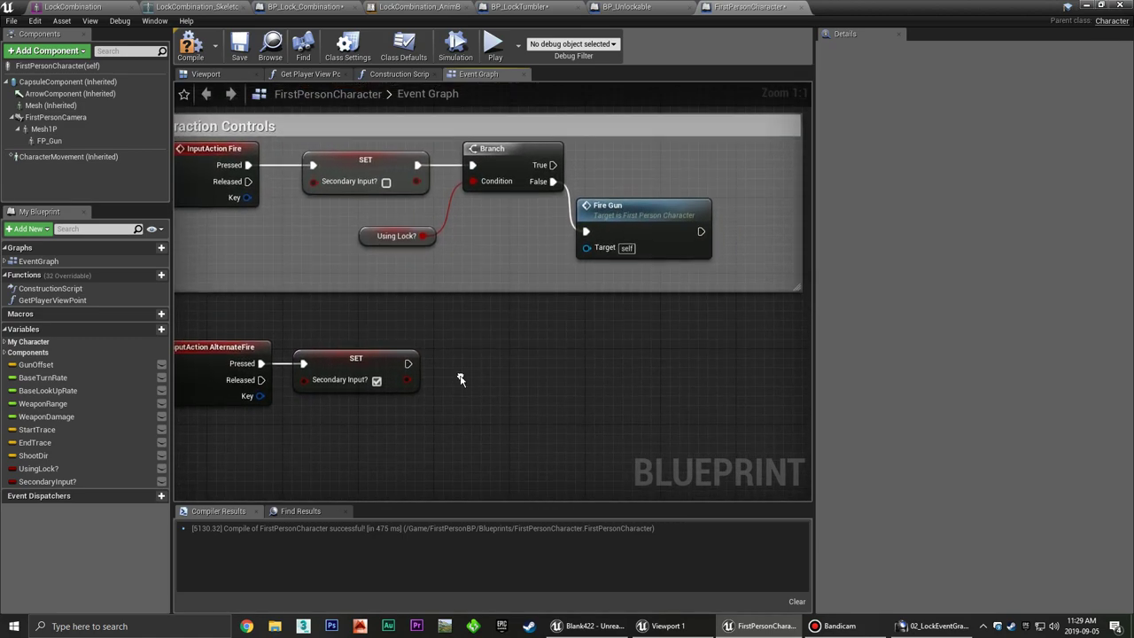
Copy the Branch and Using Lock? nodes and connect the copy after the AlternateFire SET.
left_click(395, 236)
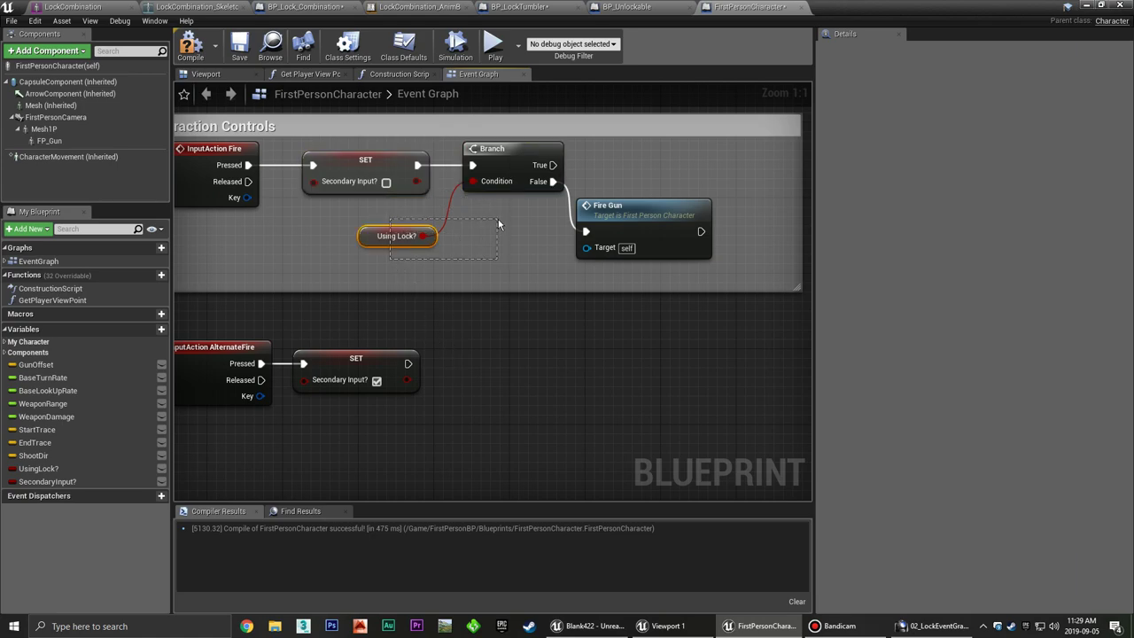
left_click(507, 181, "shift")
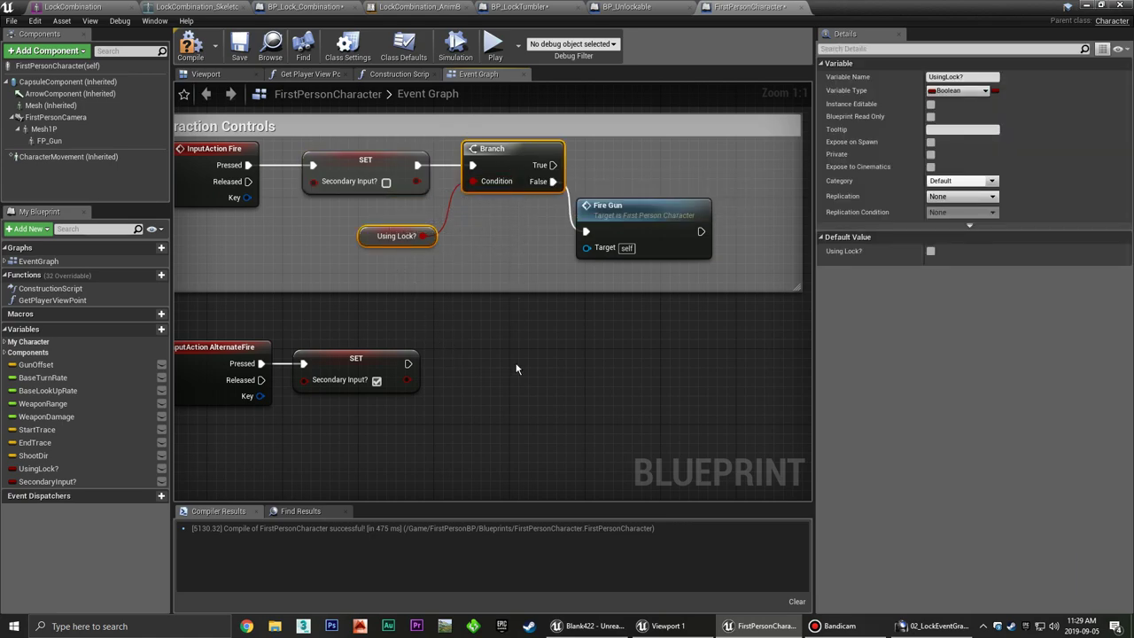
key("ctrl+c")
key("ctrl+v")
left_click_drag(664, 341, 505, 360)
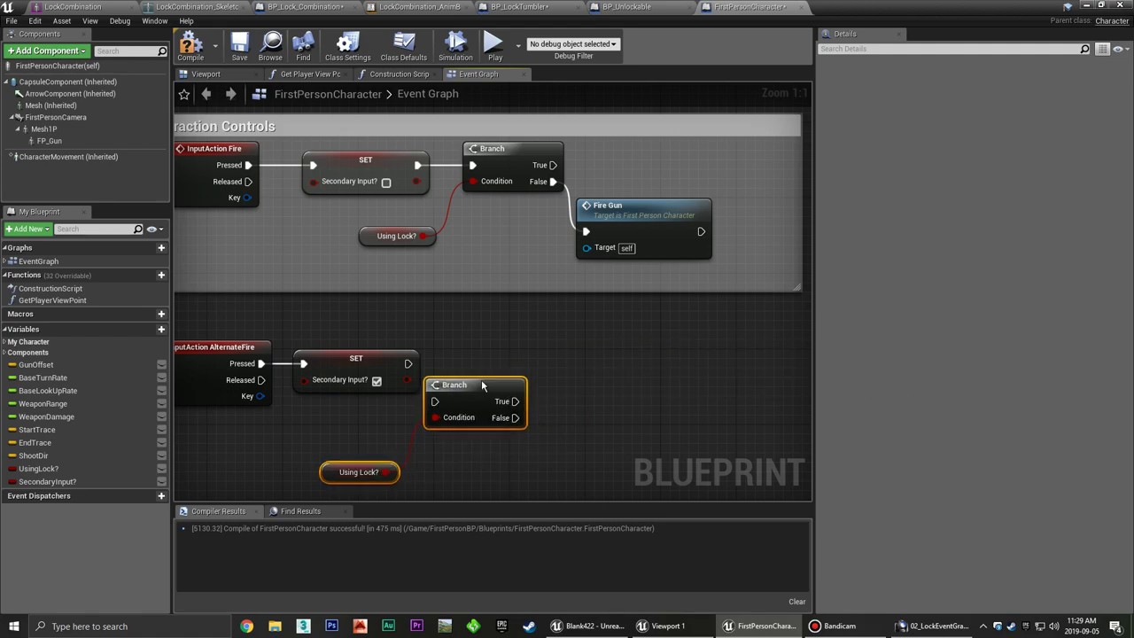
left_click_drag(407, 363, 463, 373)
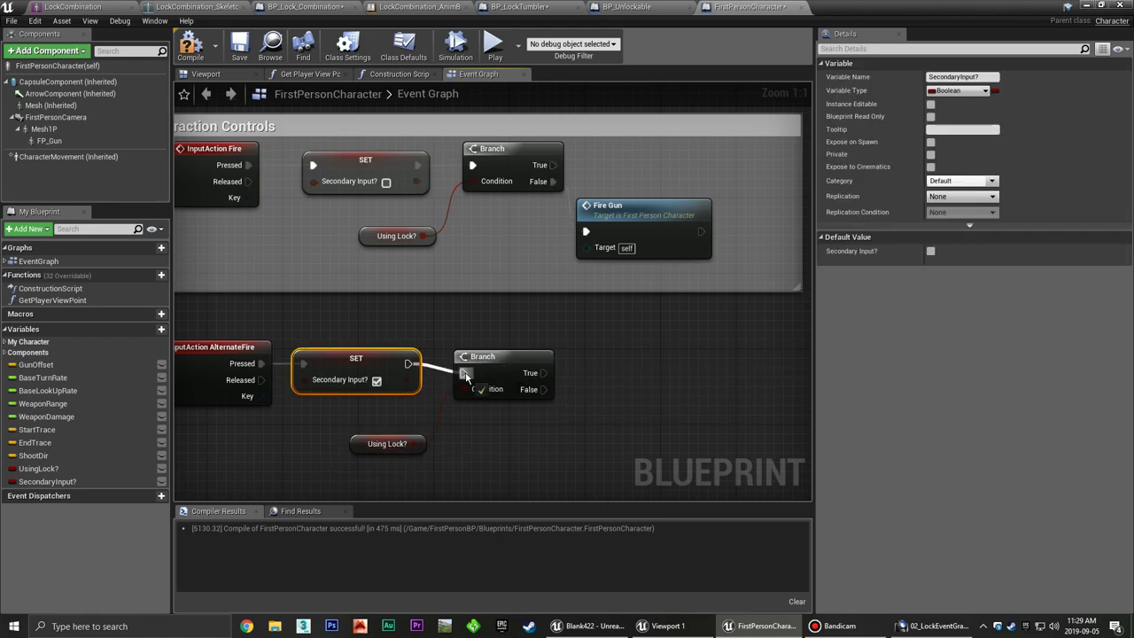
right_click_drag(460, 434, 450, 376)
left_click_drag(483, 298, 473, 289)
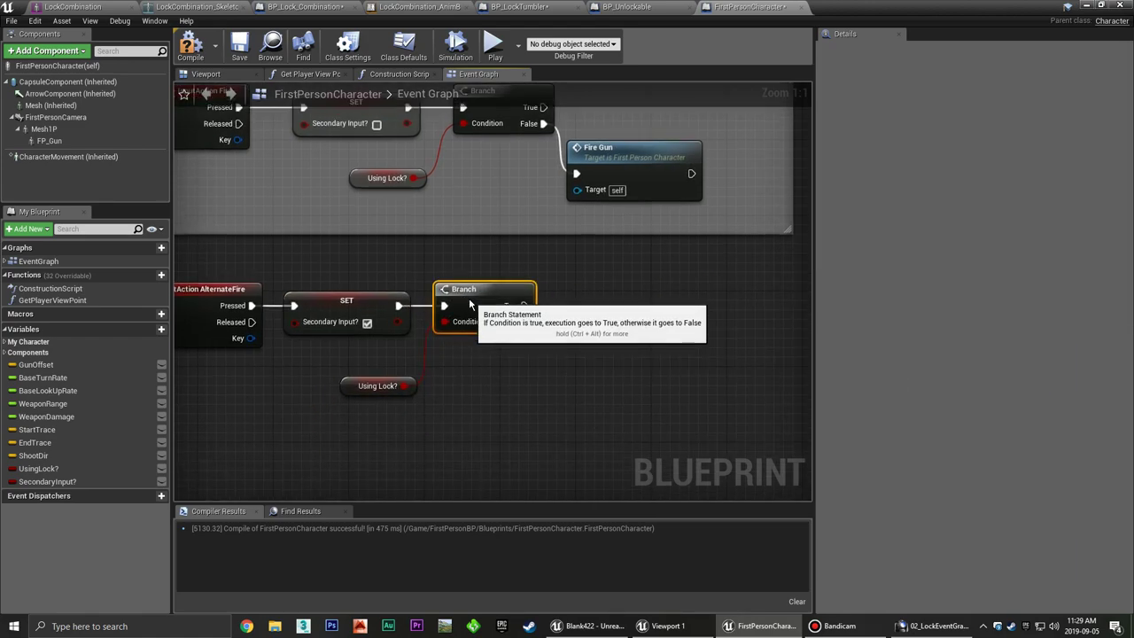
left_click(606, 330)
right_click_drag(606, 329, 541, 368)
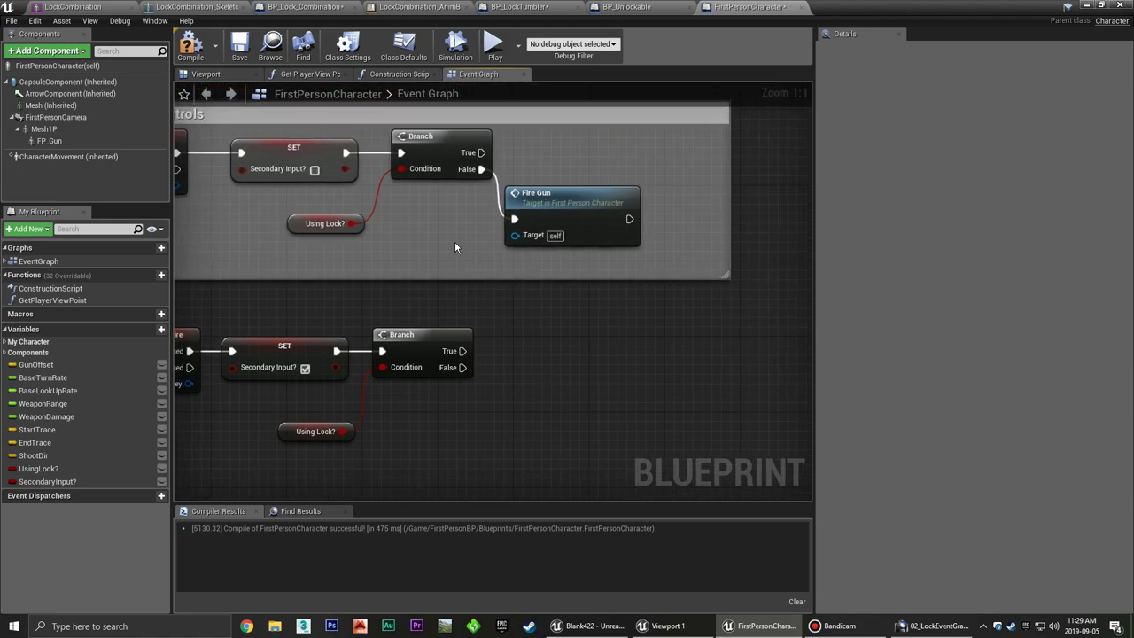
right_click_drag(454, 245, 459, 276)
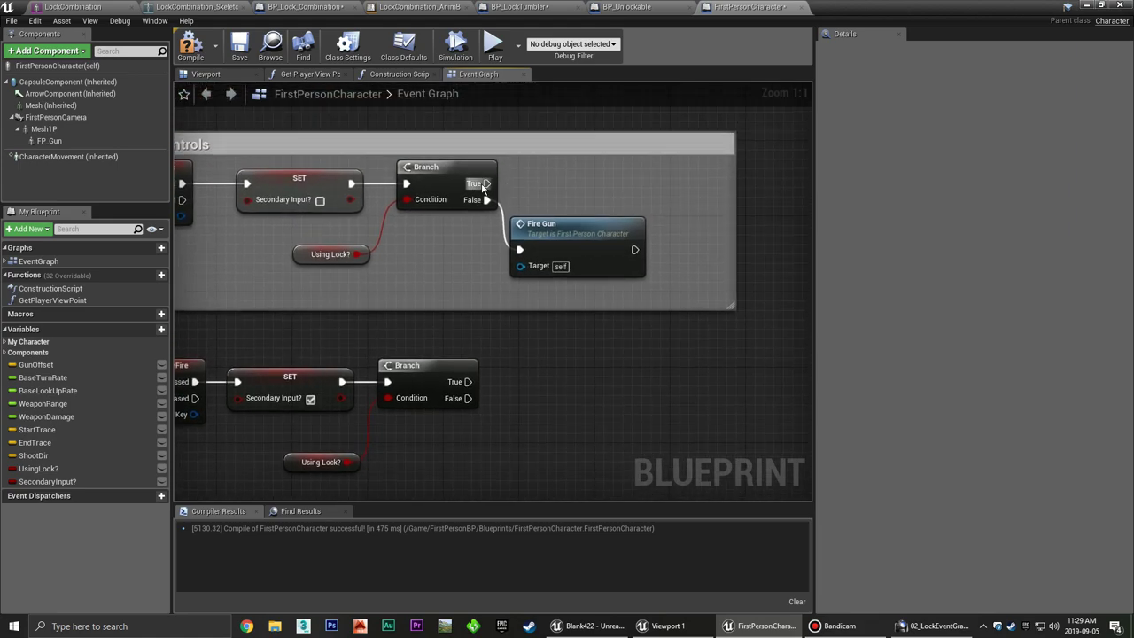
Add Trace for Lock calls on the True outputs of both Fire and AlternateFire branches.
left_click_drag(485, 185, 534, 158)
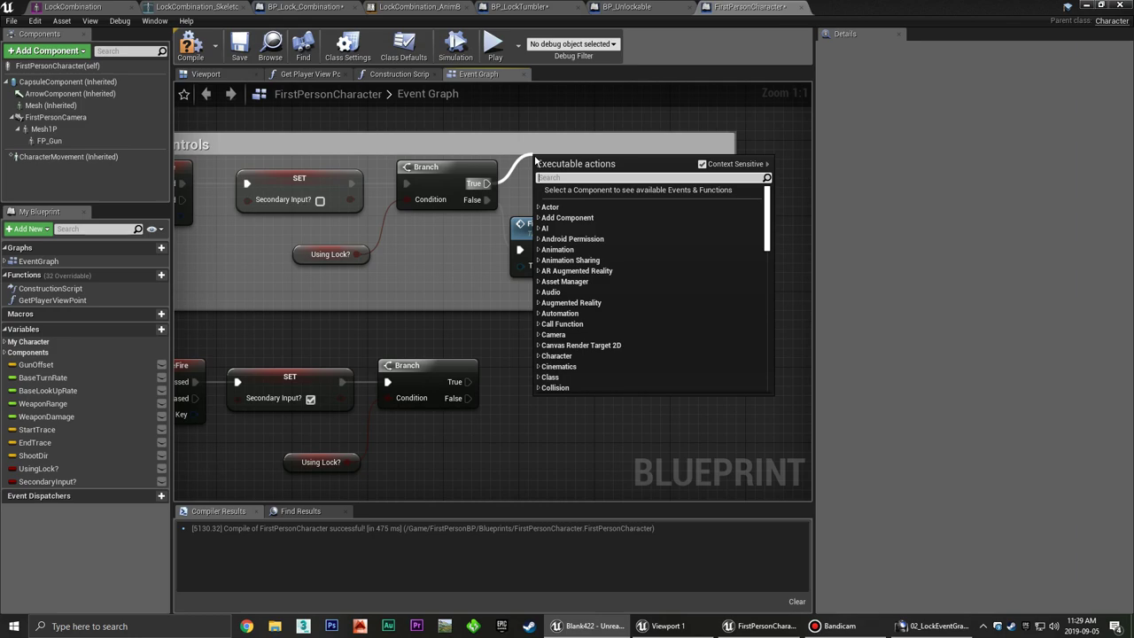
type("trace")
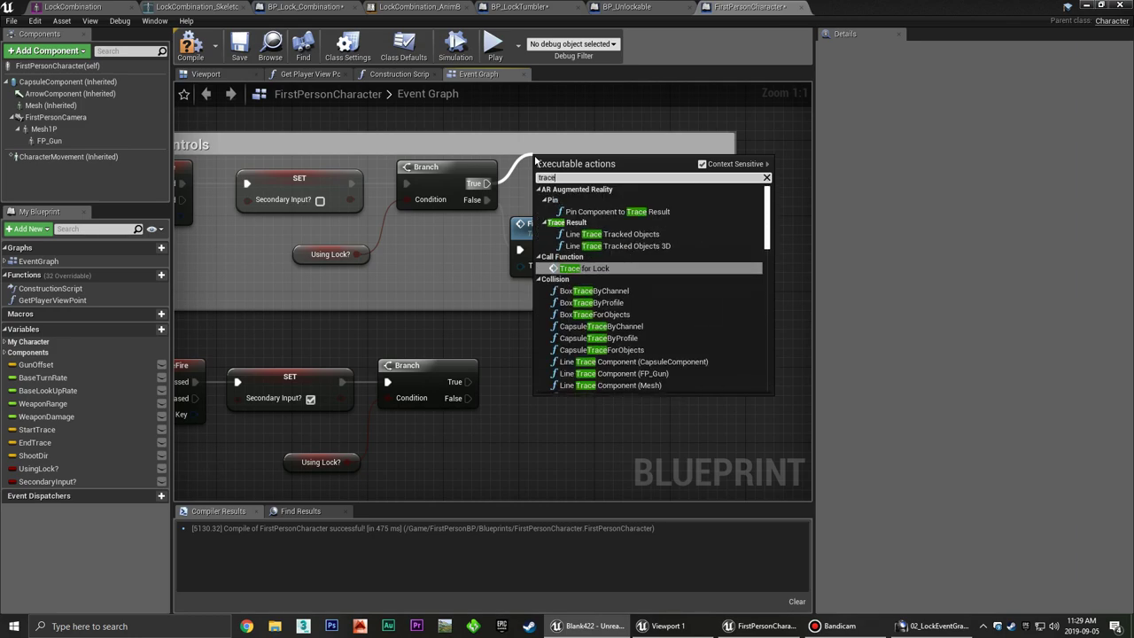
left_click(599, 268)
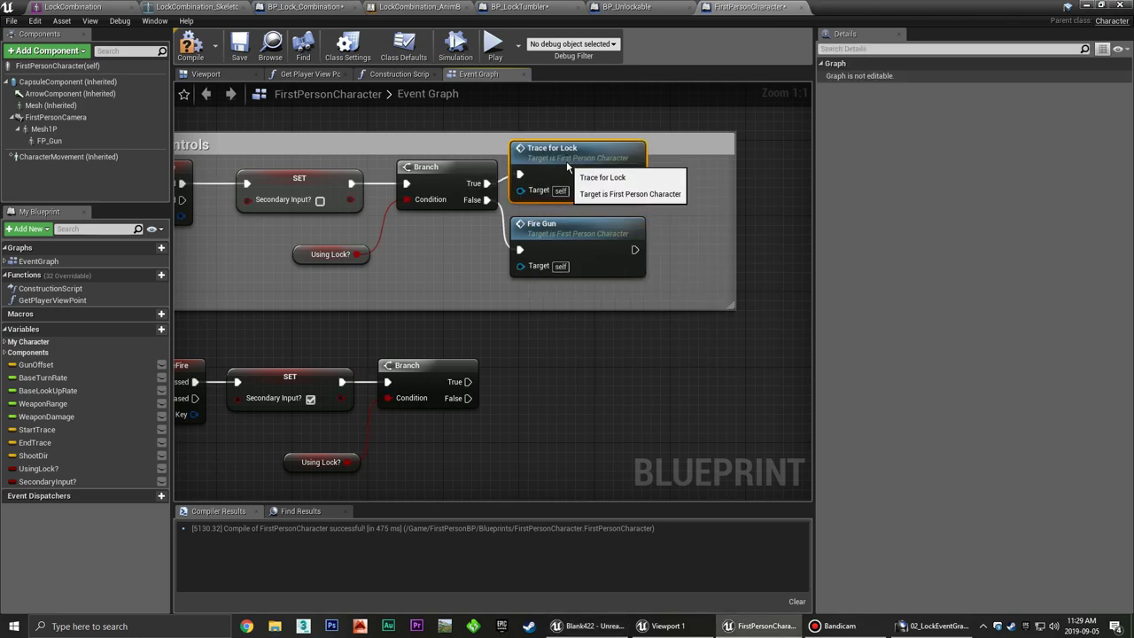
left_click(523, 424)
right_click_drag(522, 425, 535, 356)
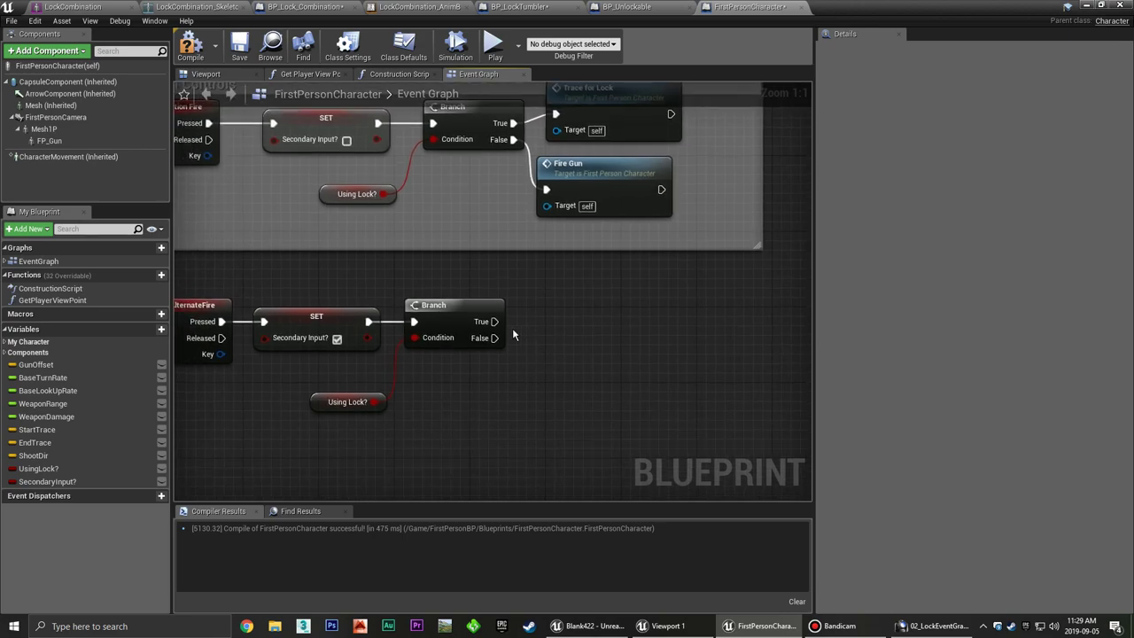
left_click_drag(494, 322, 541, 322)
type("trace")
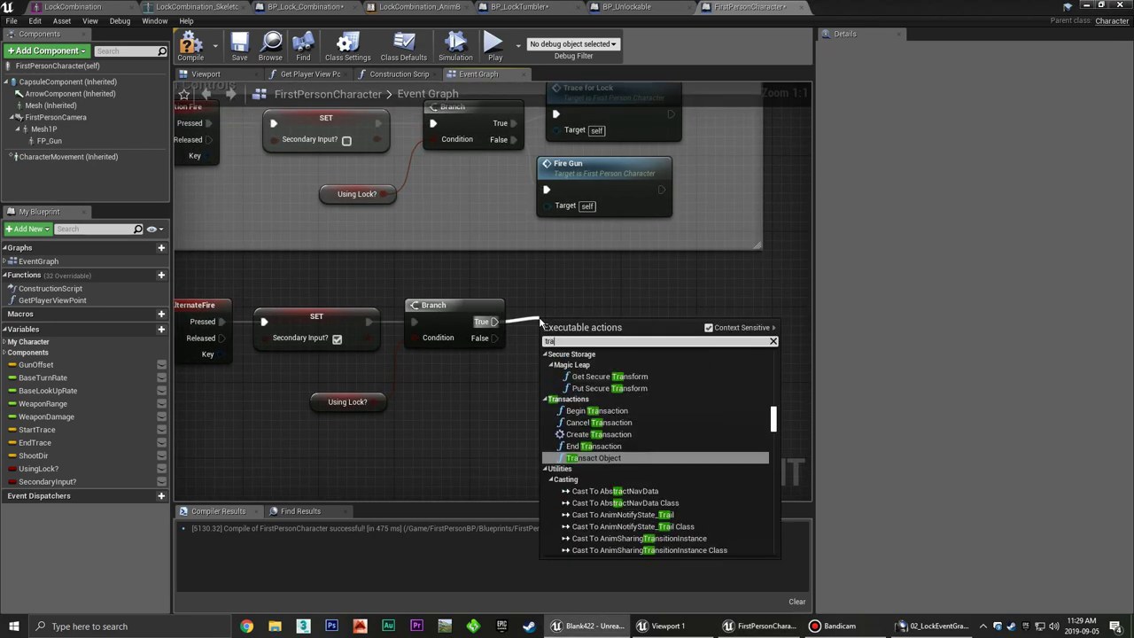
left_click(611, 432)
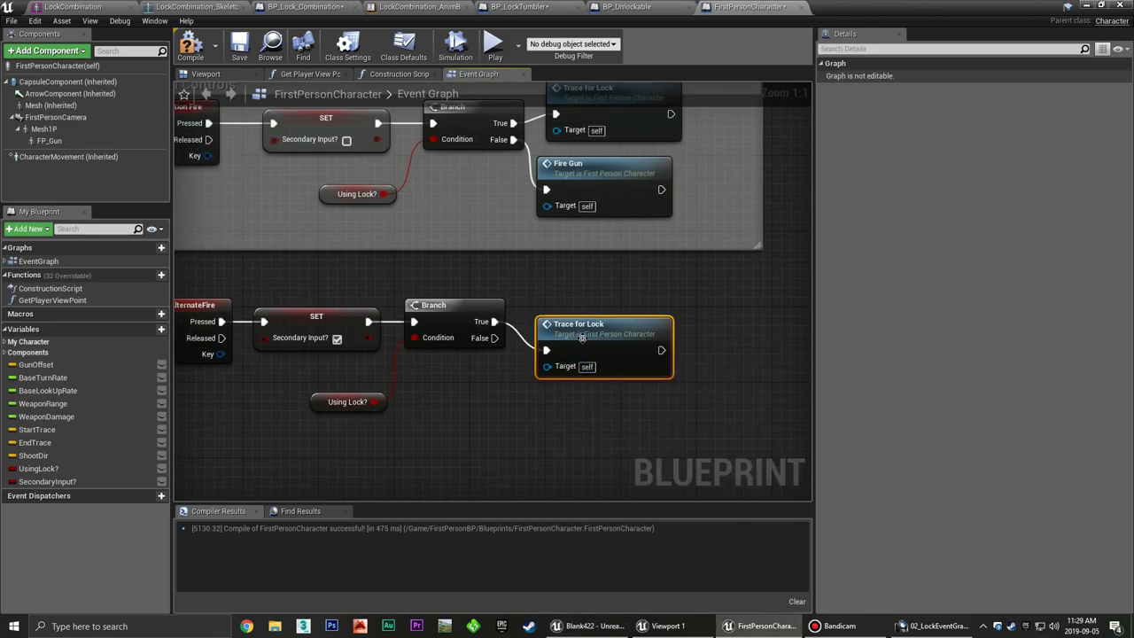
right_click_drag(570, 384, 589, 376)
scroll(558, 294, "down", 3)
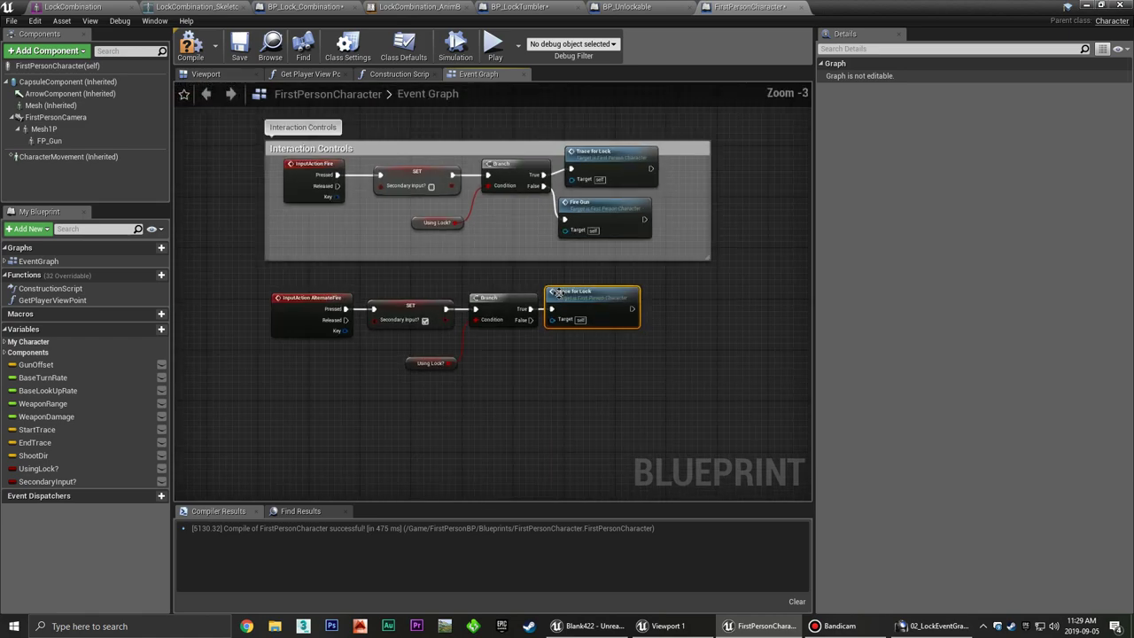
Extend the Interaction Controls comment over the AlternateFire row and save the blueprint.
left_click_drag(530, 260, 529, 427)
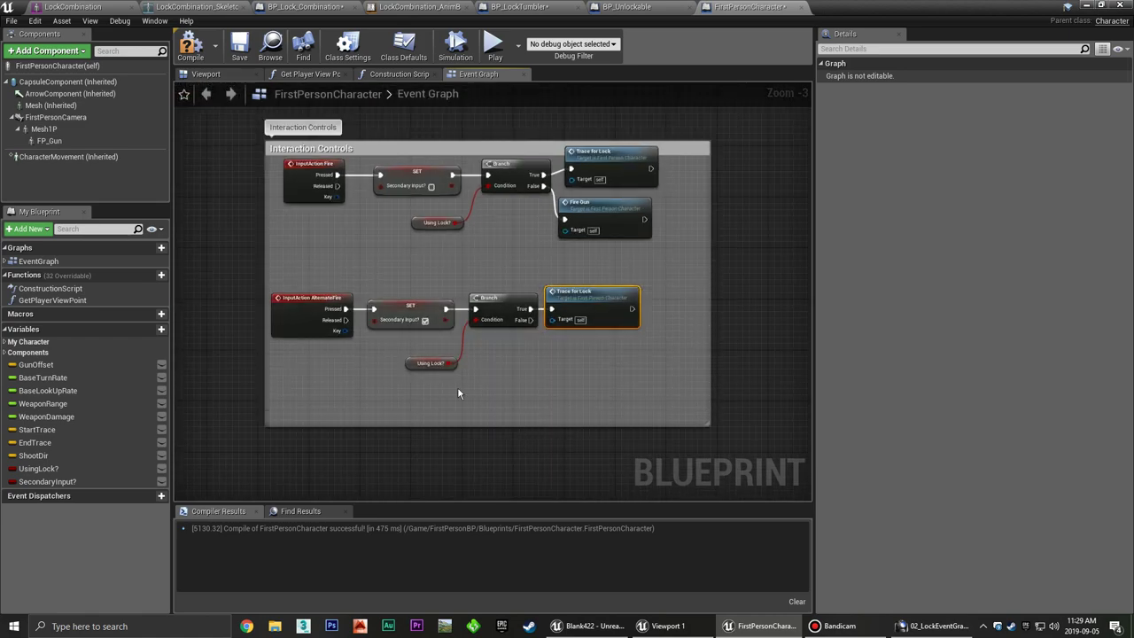
left_click_drag(290, 280, 666, 398)
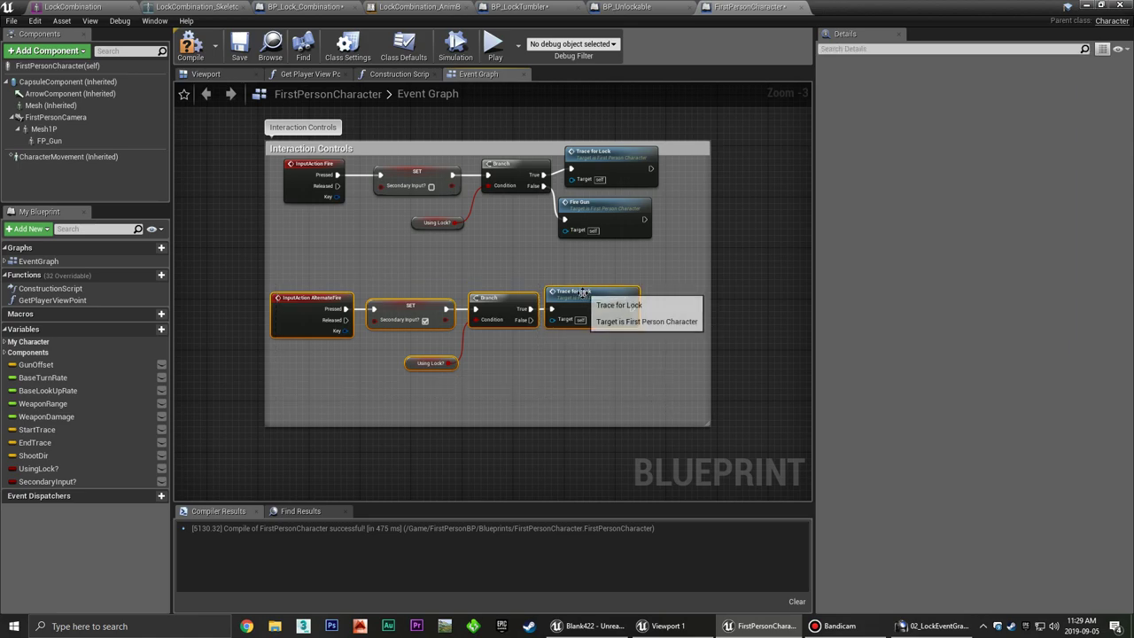
left_click_drag(577, 301, 608, 301)
left_click(601, 424)
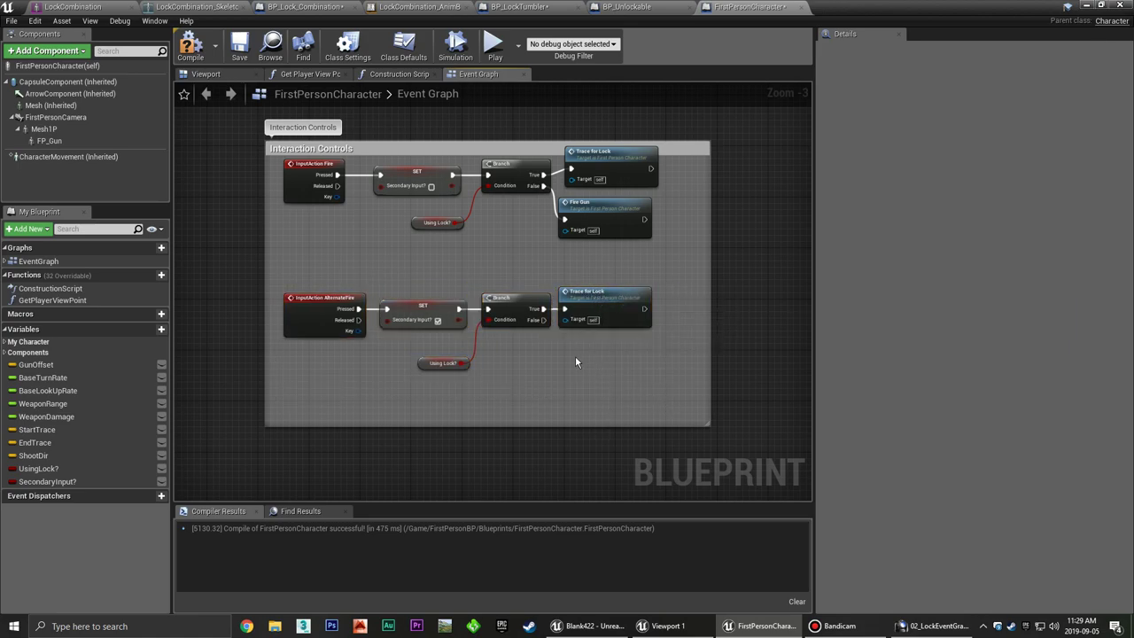
right_click_drag(575, 355, 538, 344)
left_click(239, 46)
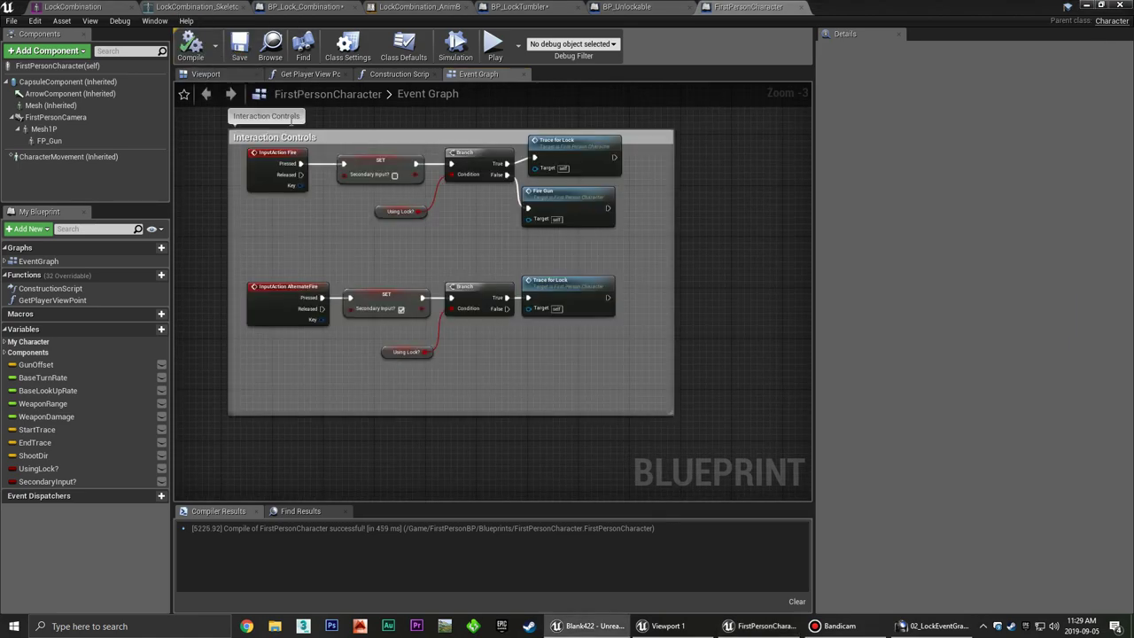
Set LineTraceByChannel's Draw Debug Type to For Duration and compile.
right_click_drag(532, 271, 461, 230)
scroll(461, 229, "down", 8)
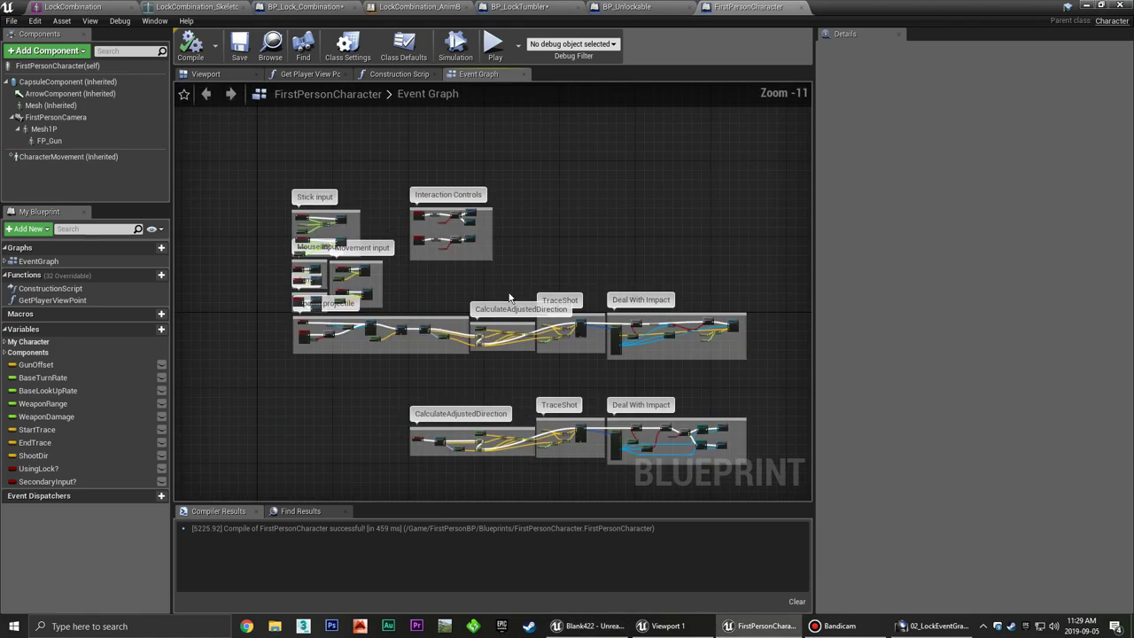
right_click_drag(488, 376, 463, 230)
scroll(463, 230, "up", 3)
scroll(713, 316, "up", 3)
right_click_drag(713, 316, 451, 280)
scroll(577, 289, "up", 5)
left_click(452, 281)
left_click(445, 312)
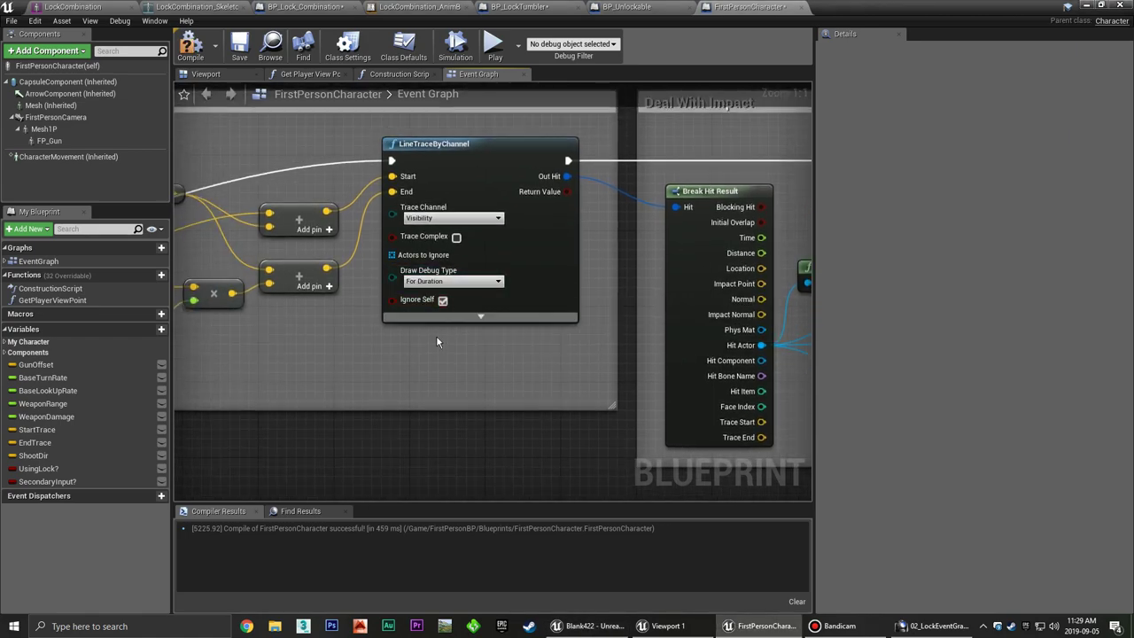
left_click(242, 54)
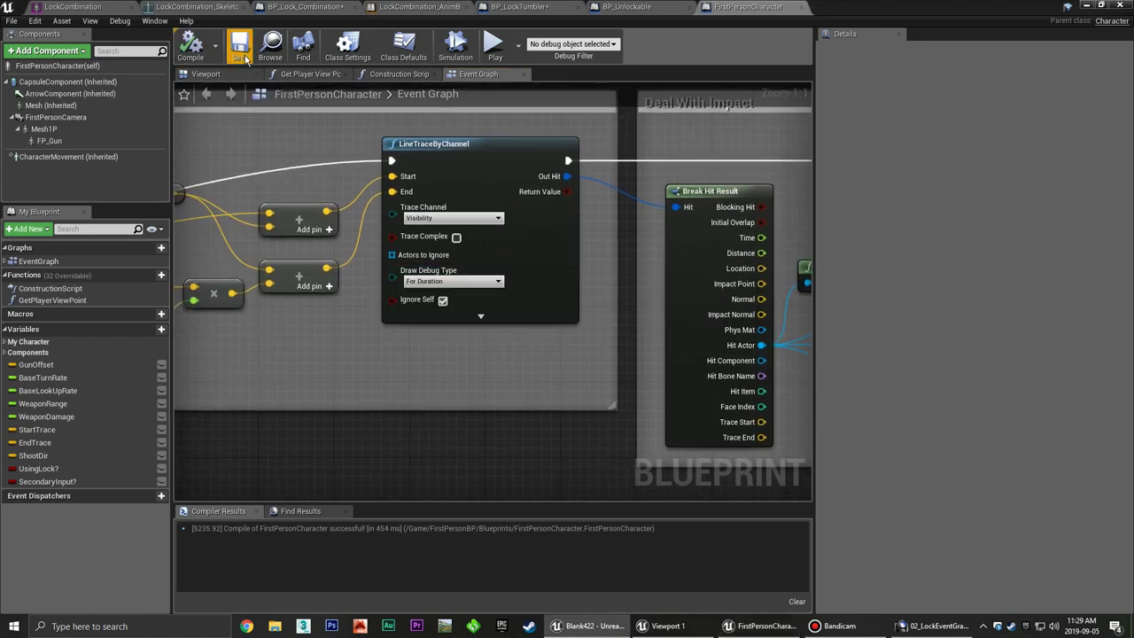
left_click(669, 625)
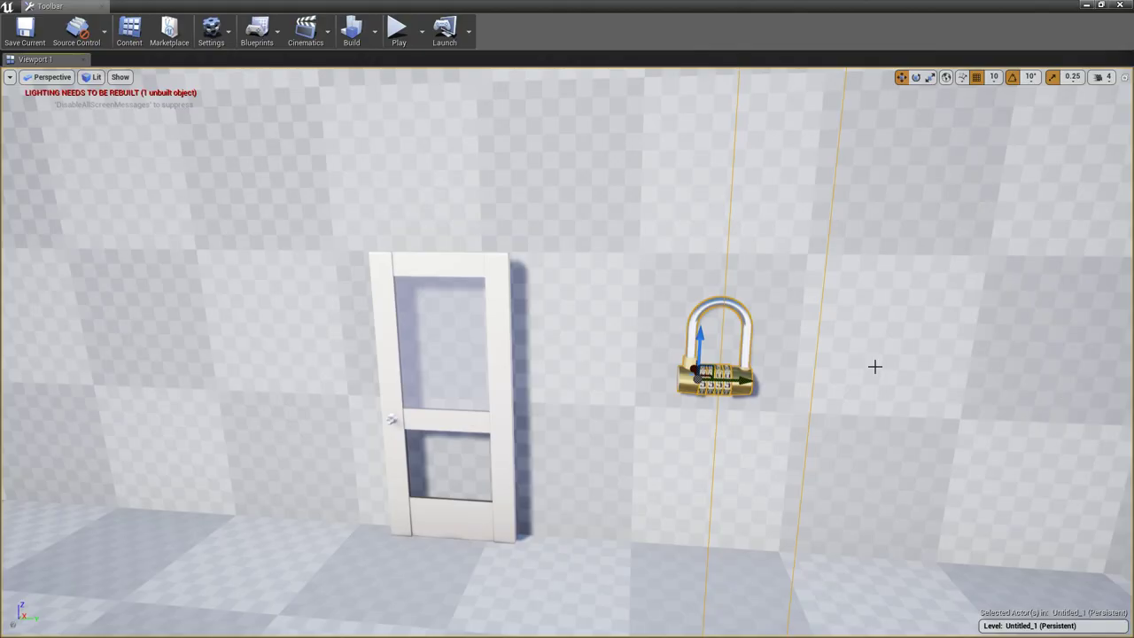
Orbit the viewport and focus on the padlock mounted beside the door.
right_click_drag(217, 498, 217, 425)
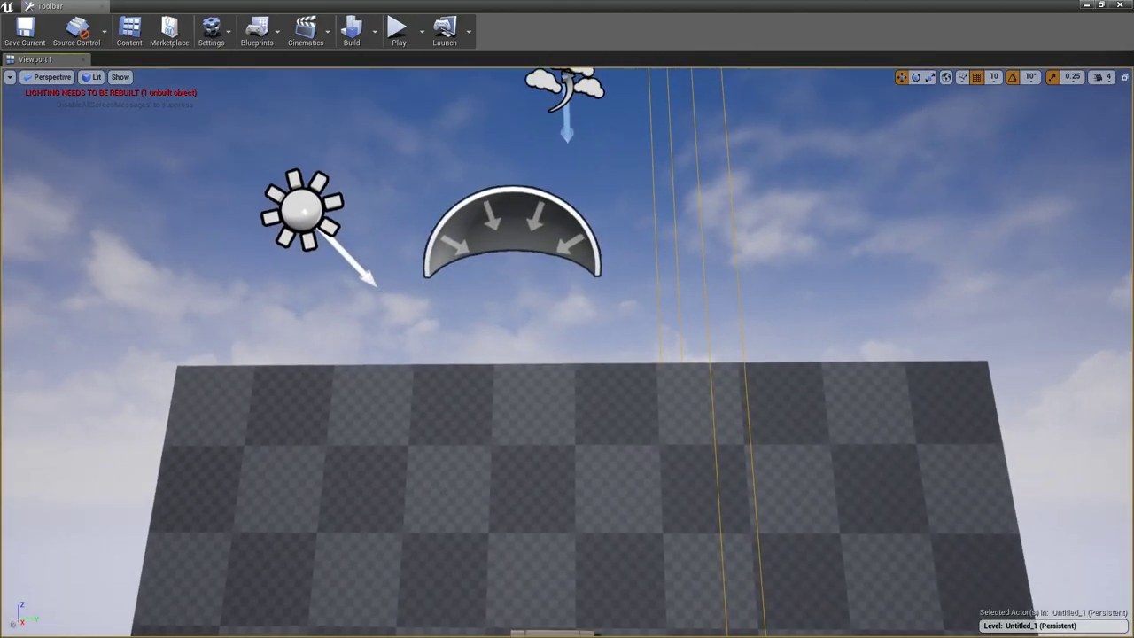
key("f")
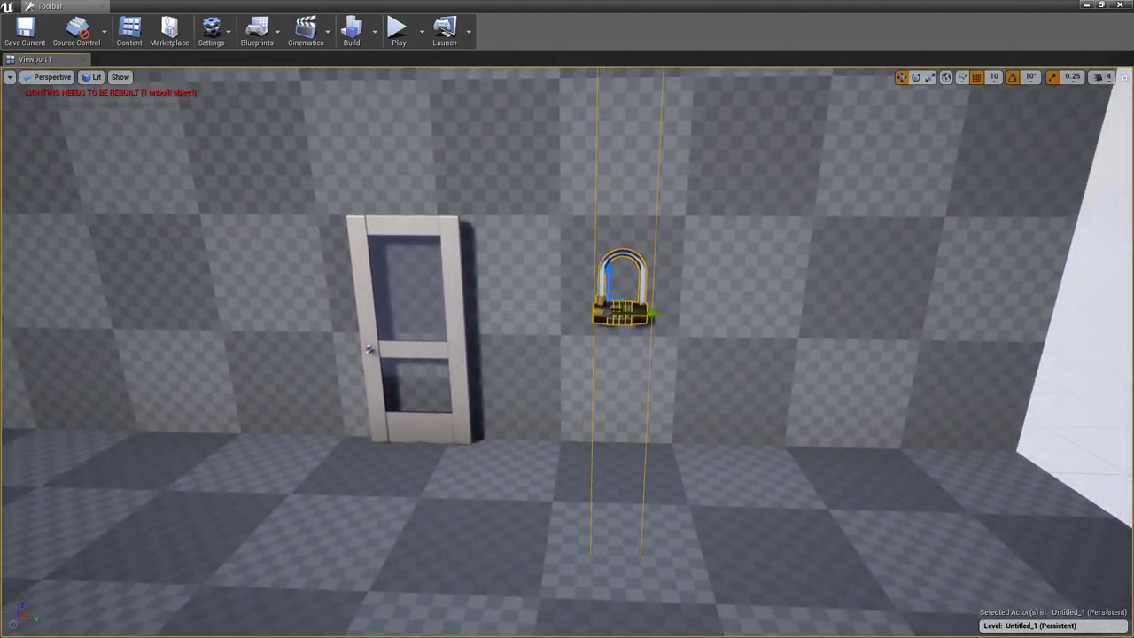
mouse_move(567, 354)
right_mouse_down()
mouse_move(531, 363)
mouse_move(567, 337)
right_mouse_up()
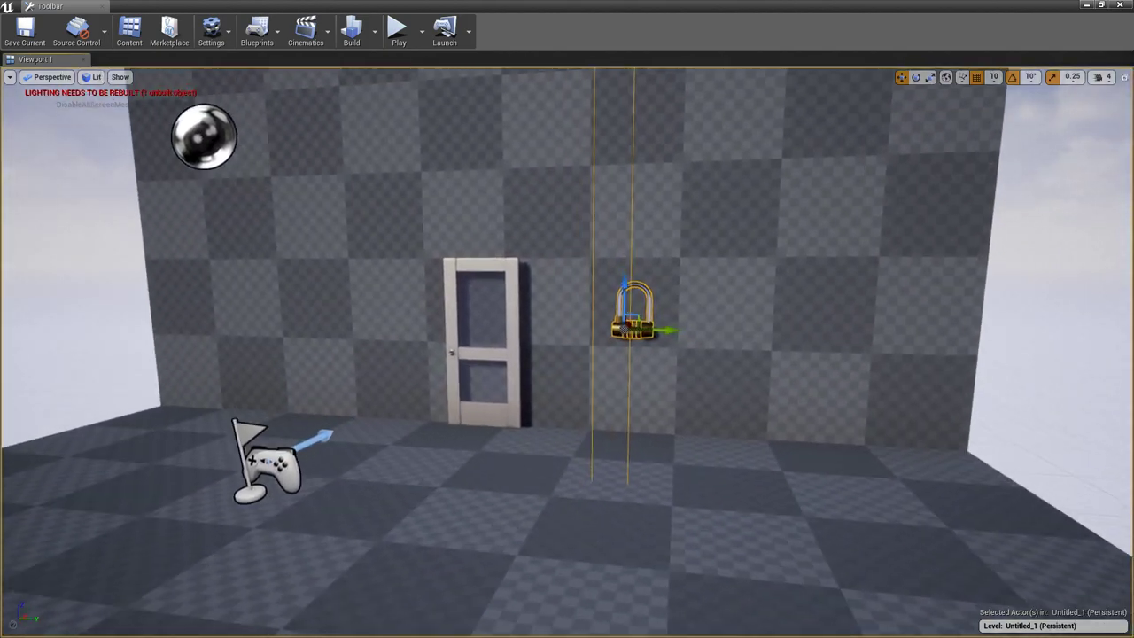
right_click_drag(653, 253, 709, 253)
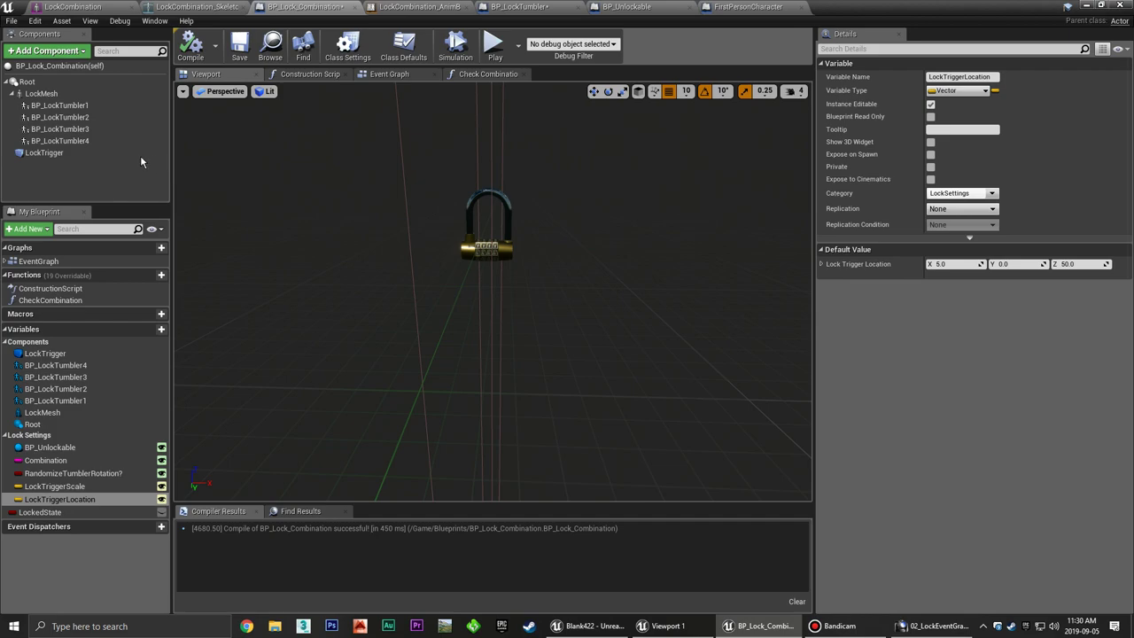
Set the Root component's scale to 0.2 on X, Y and Z, and compile.
left_click(29, 82)
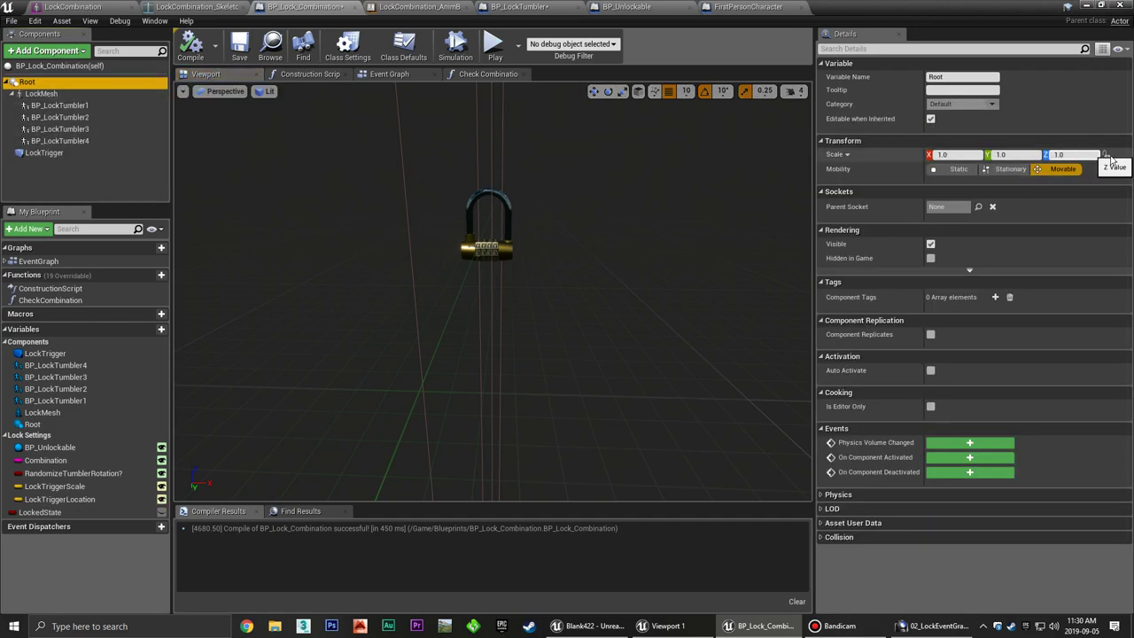
left_click(1106, 164)
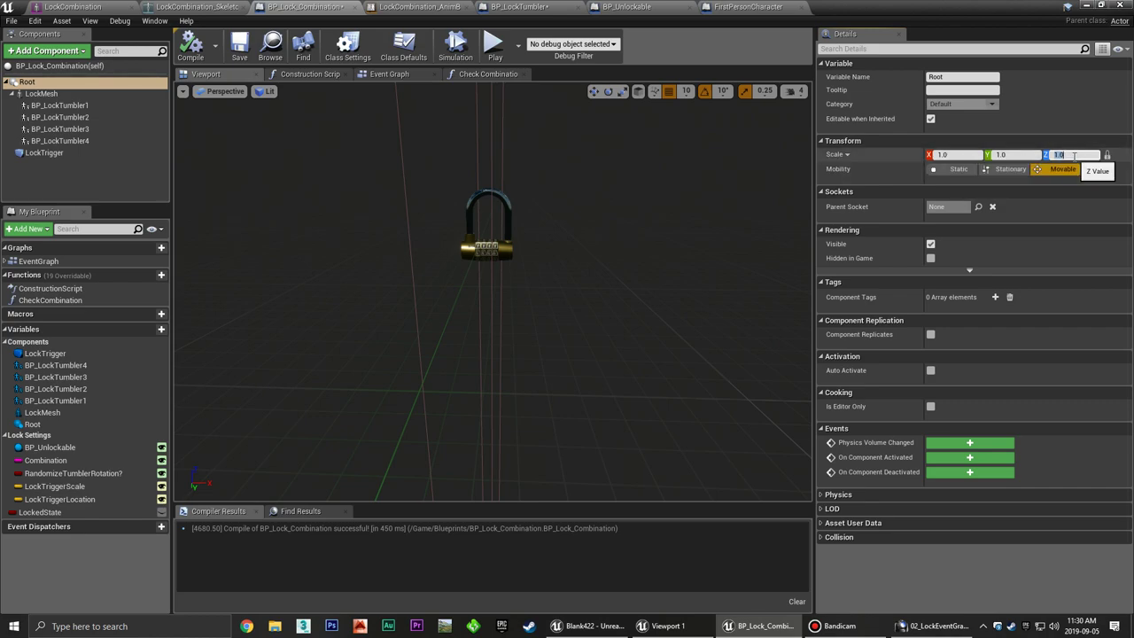
type("2")
type("0.2")
key("Return")
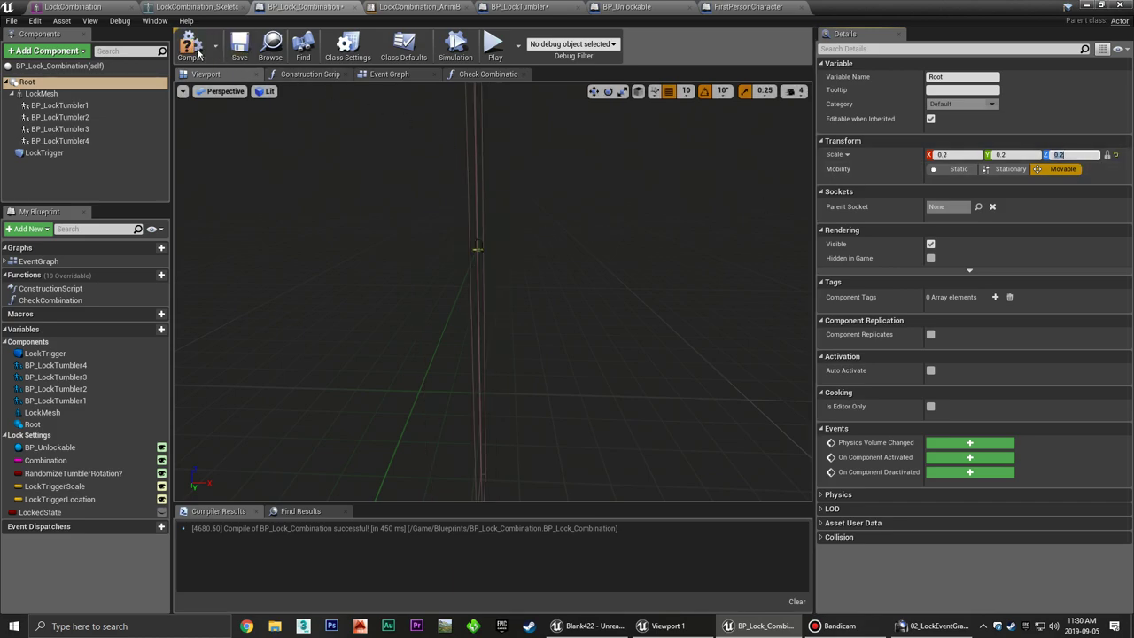
left_click(239, 46)
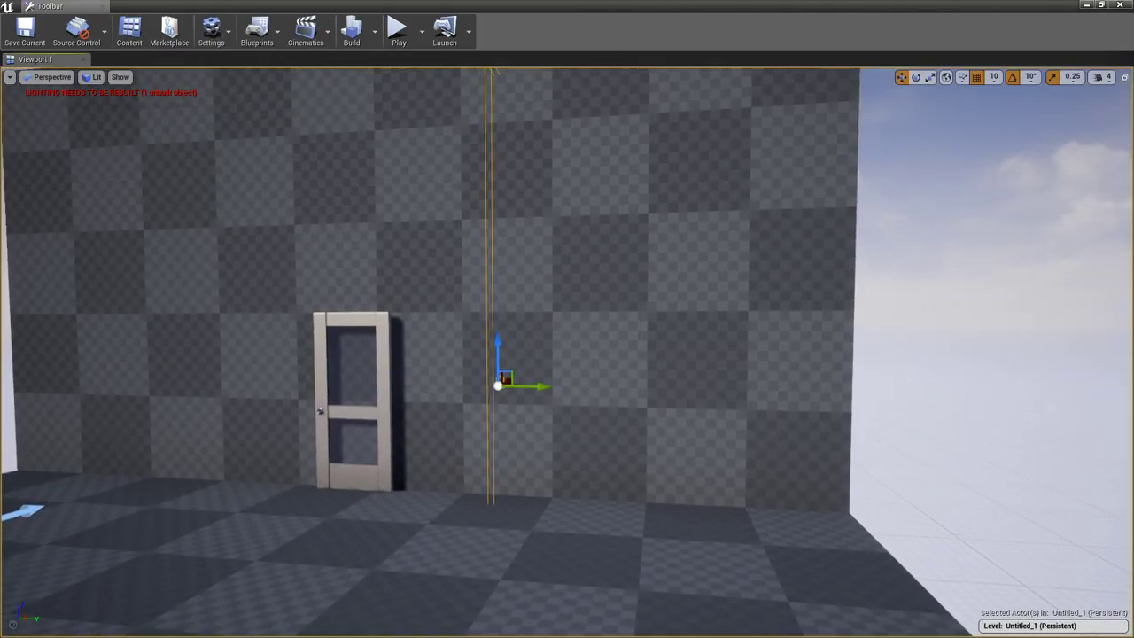
Lower the padlock and slide it along the door until it rests beside the doorknob.
right_click_drag(567, 319, 567, 319)
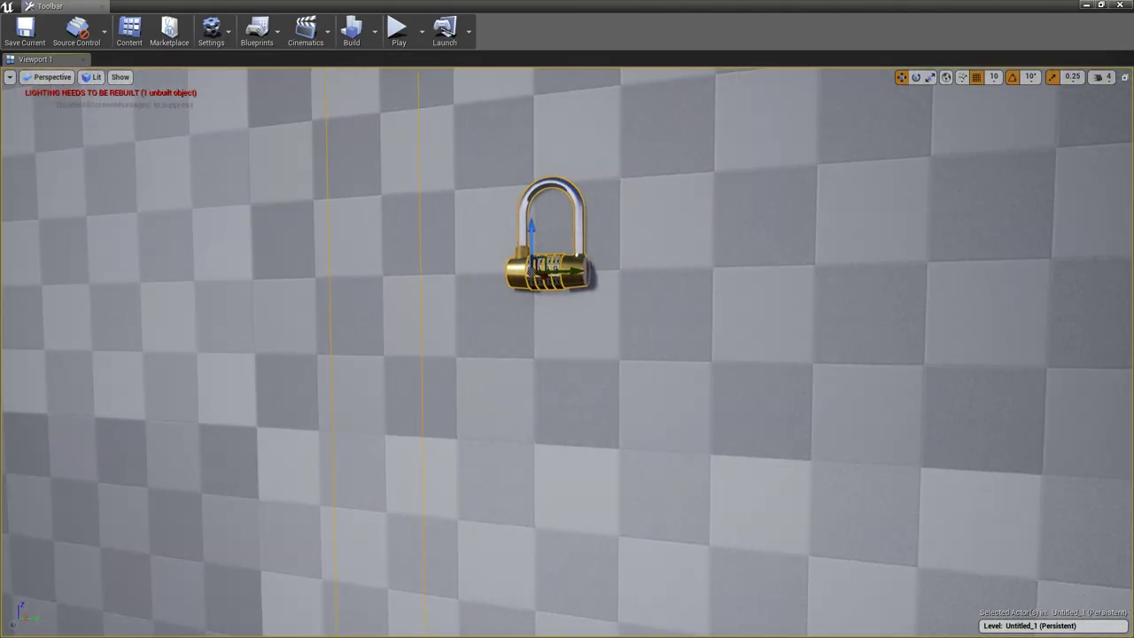
right_click_drag(696, 284, 695, 284)
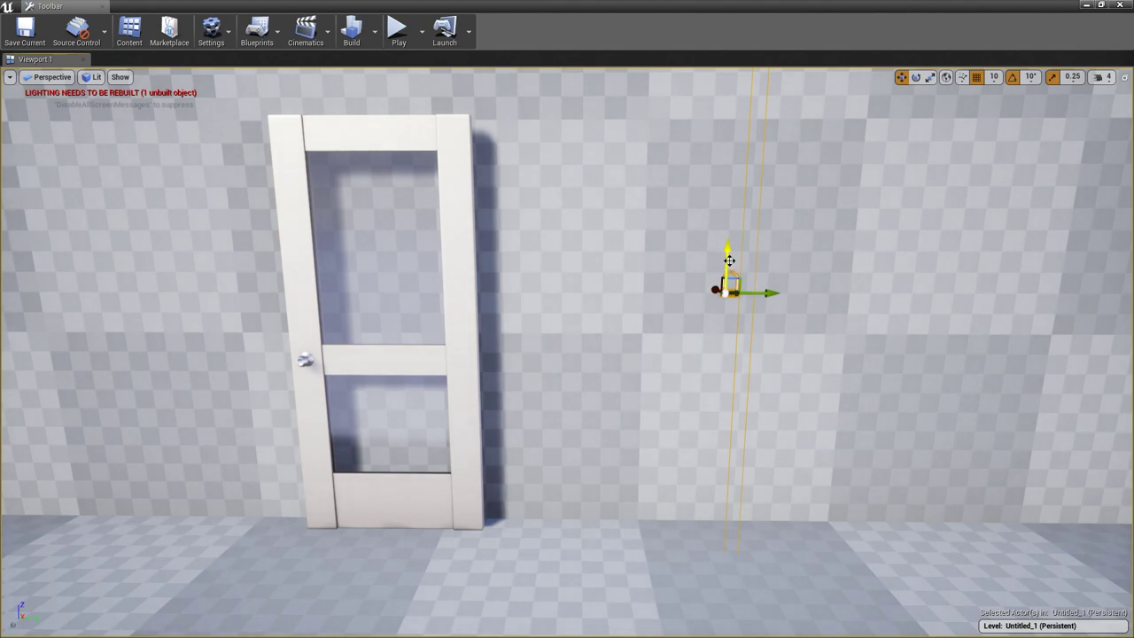
left_click_drag(728, 261, 725, 333)
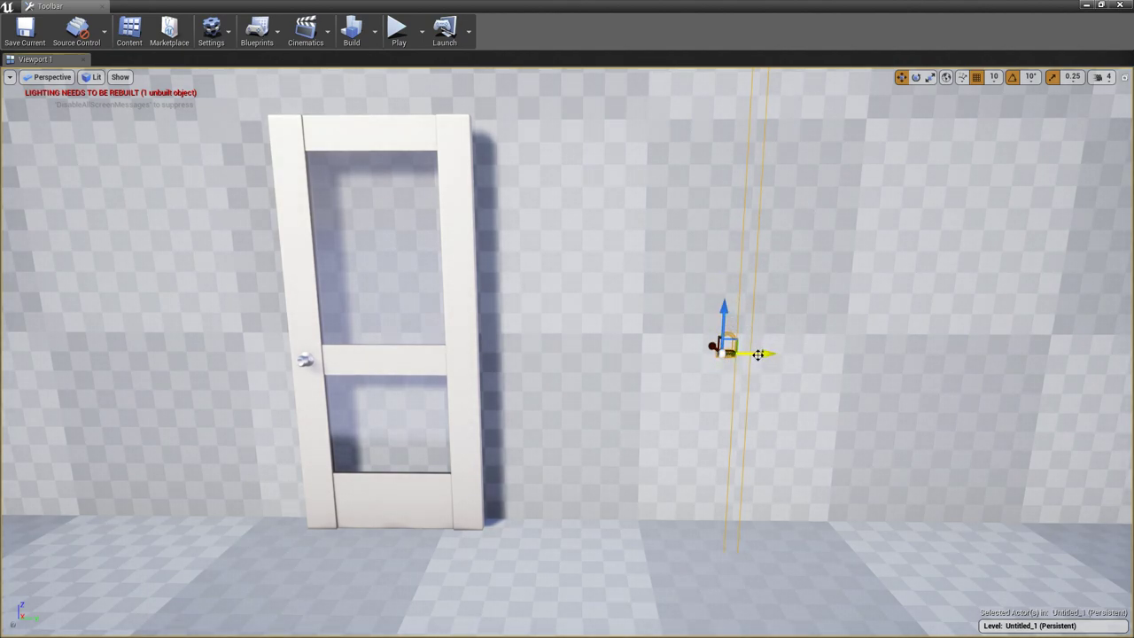
left_click_drag(758, 354, 241, 387)
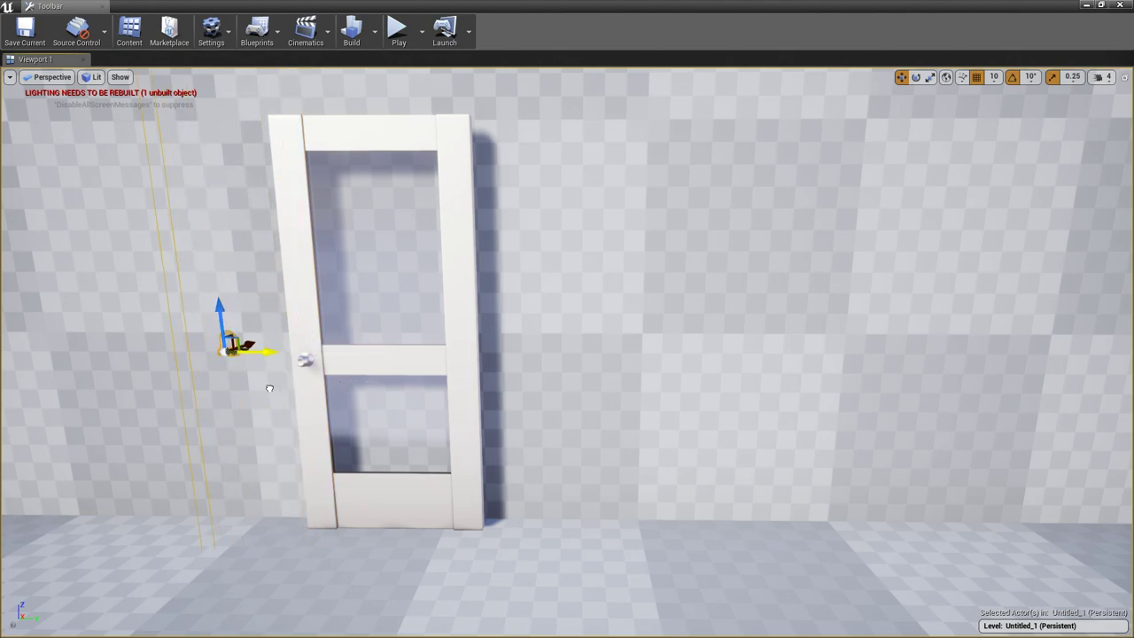
right_click_drag(251, 386, 252, 386)
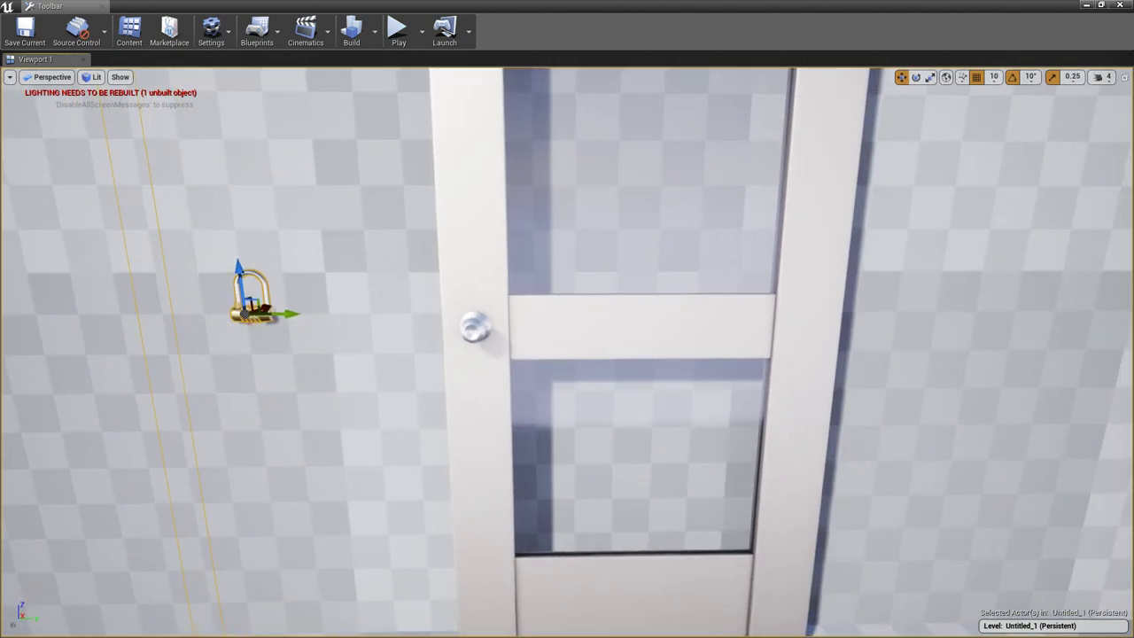
left_click_drag(275, 315, 485, 322)
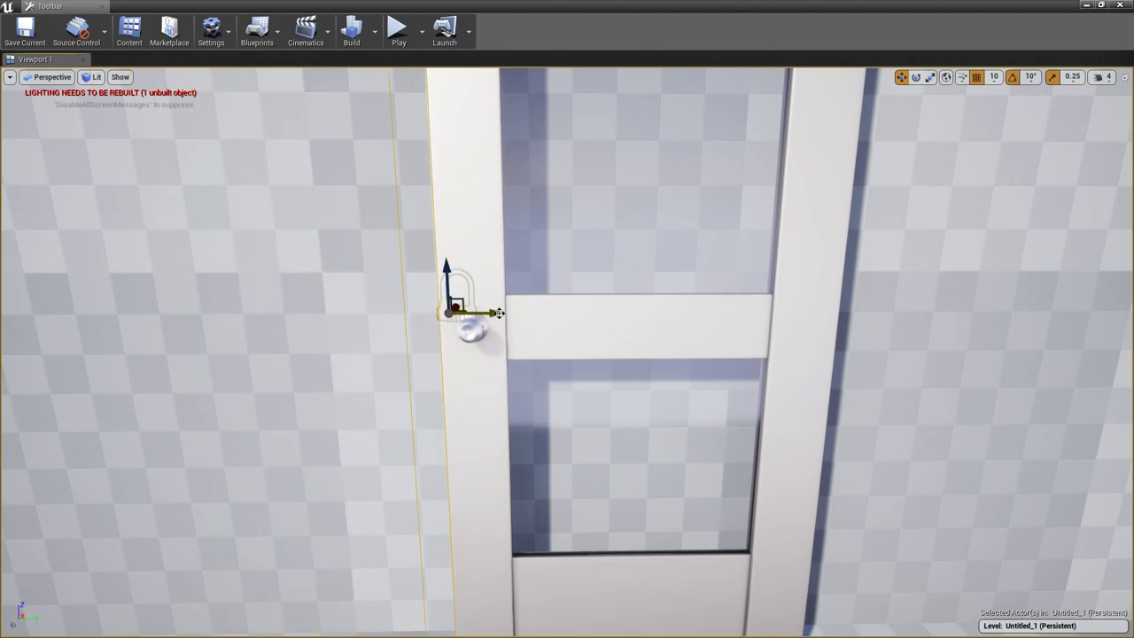
right_click_drag(542, 320, 542, 320)
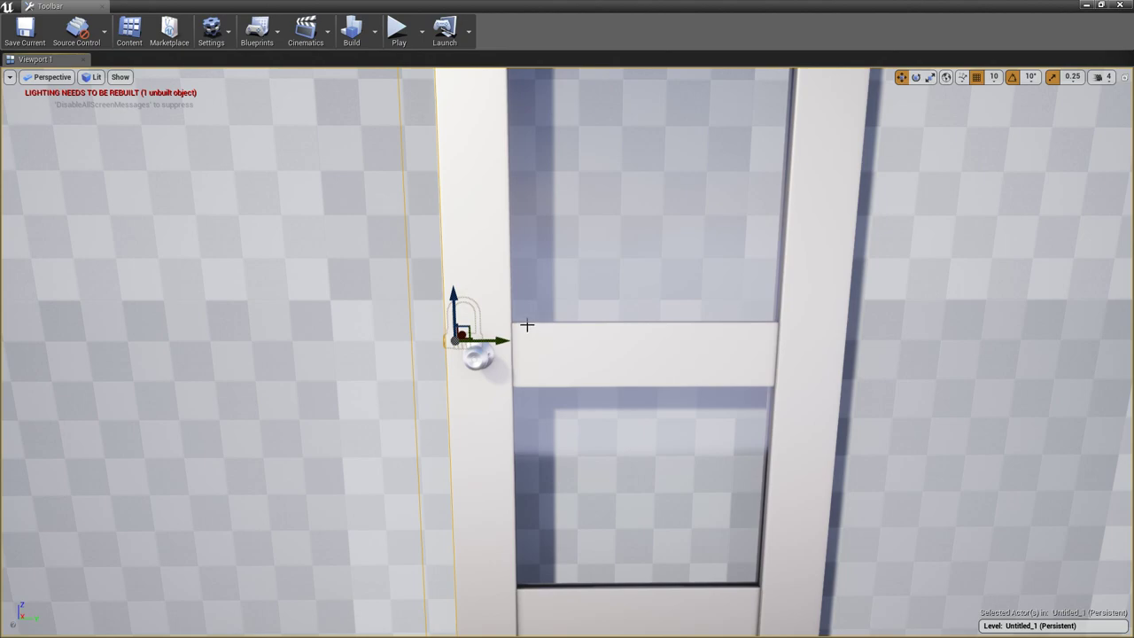
middle_click_drag(554, 290, 554, 326)
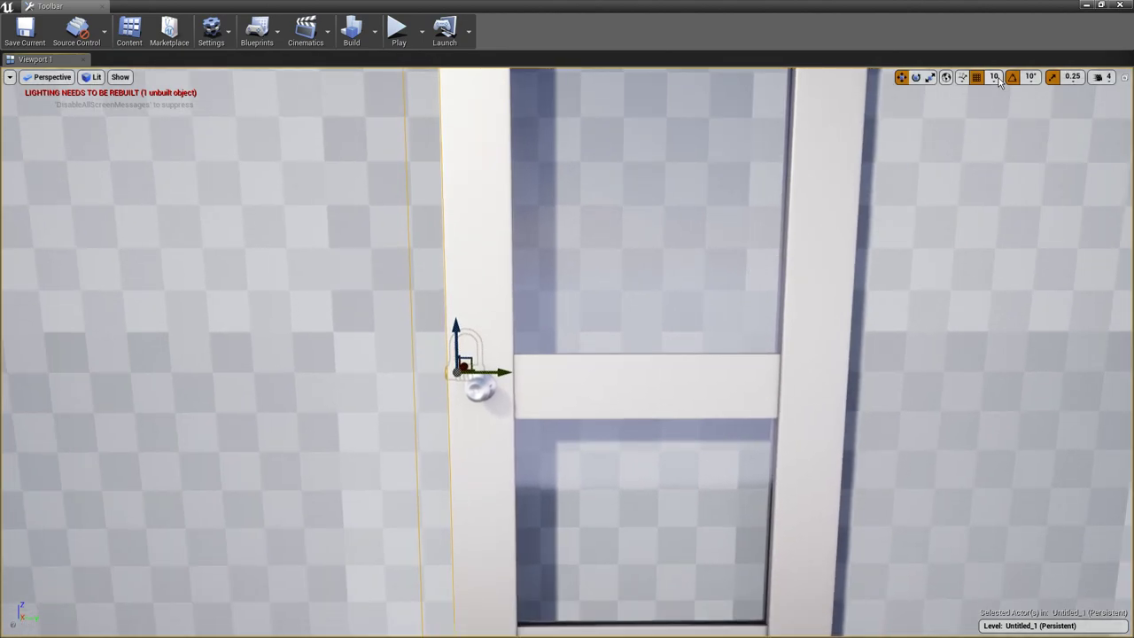
middle_click_drag(789, 275, 798, 263)
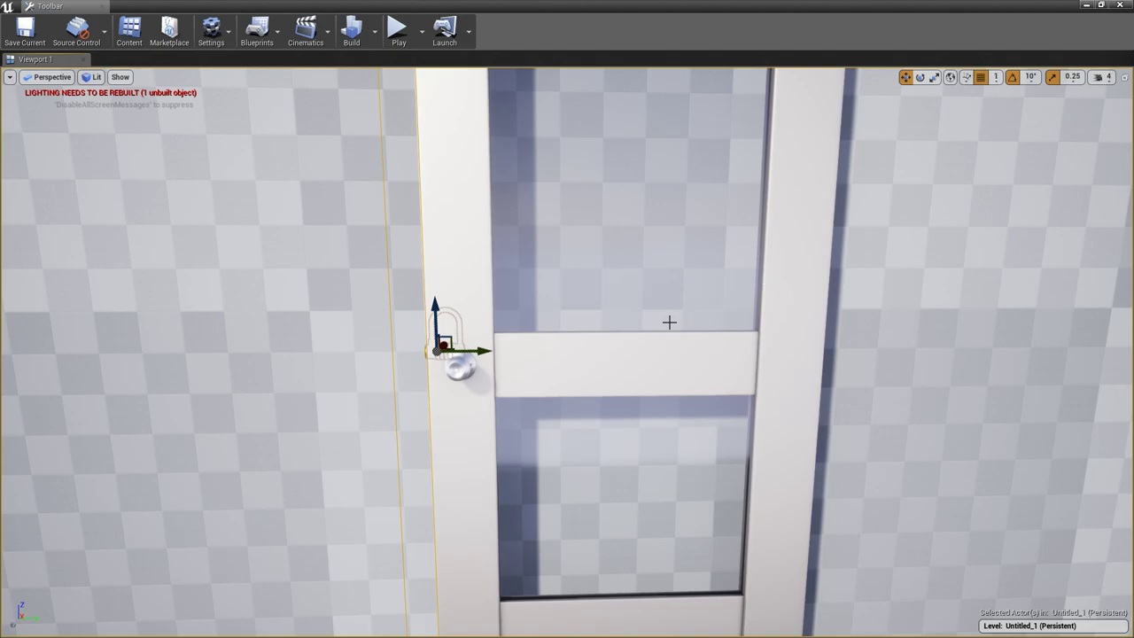
left_click_drag(475, 350, 491, 351)
right_click_drag(492, 351, 492, 350)
left_click_drag(705, 302, 599, 309)
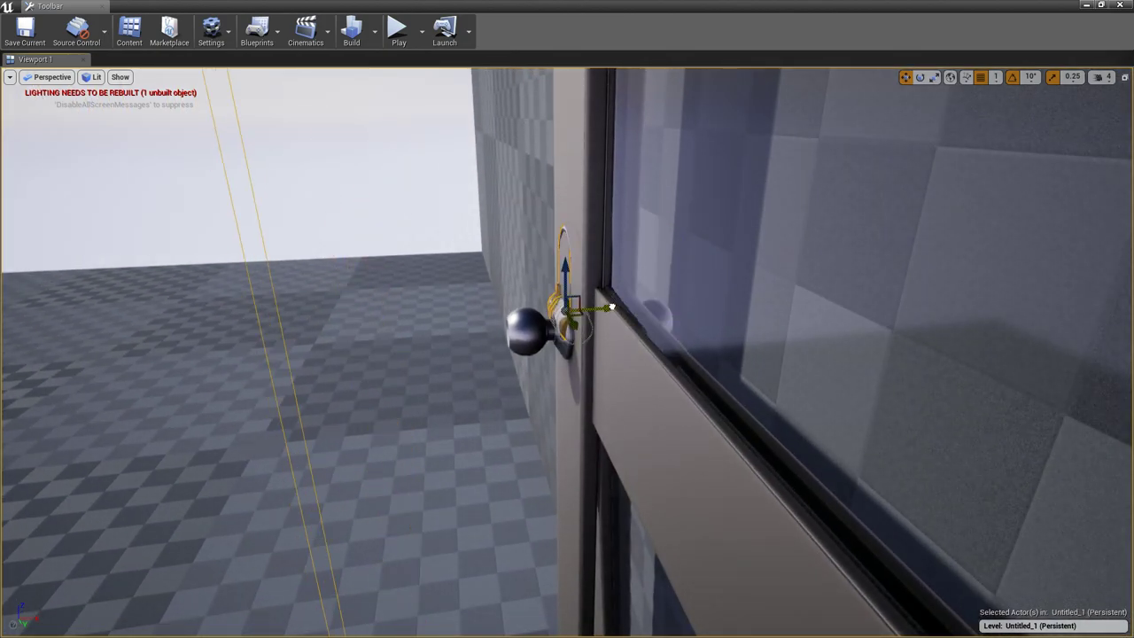
Nudge the padlock slightly right and orbit the view in close to the door handle.
right_click_drag(544, 406, 545, 406)
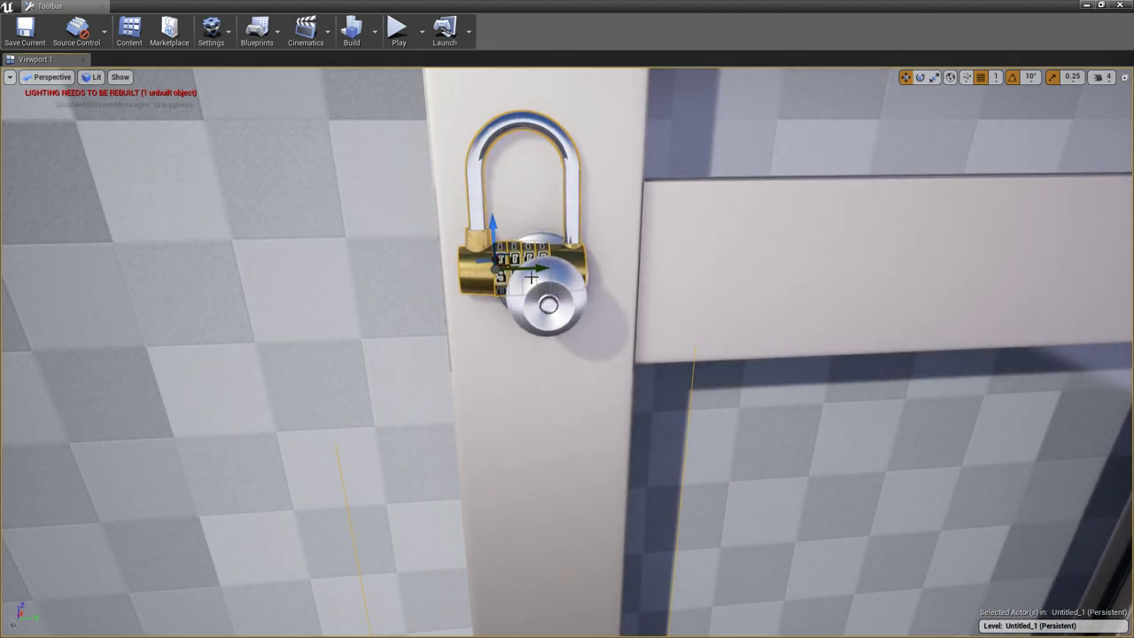
left_click_drag(531, 267, 536, 270)
right_click_drag(625, 319, 626, 319)
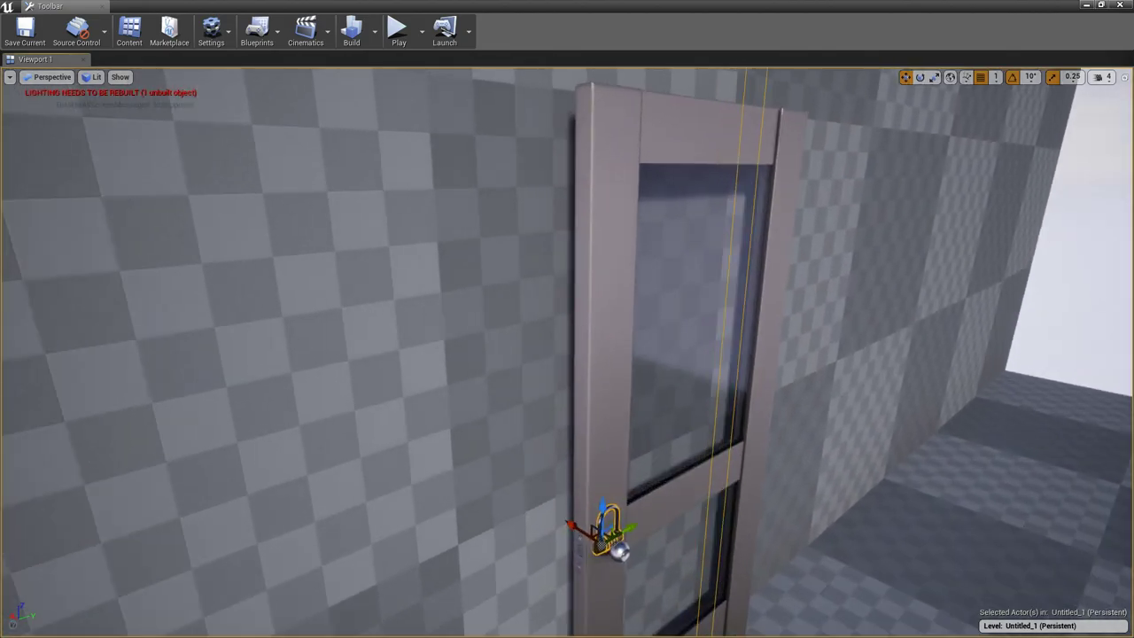
right_click_drag(682, 265, 682, 266)
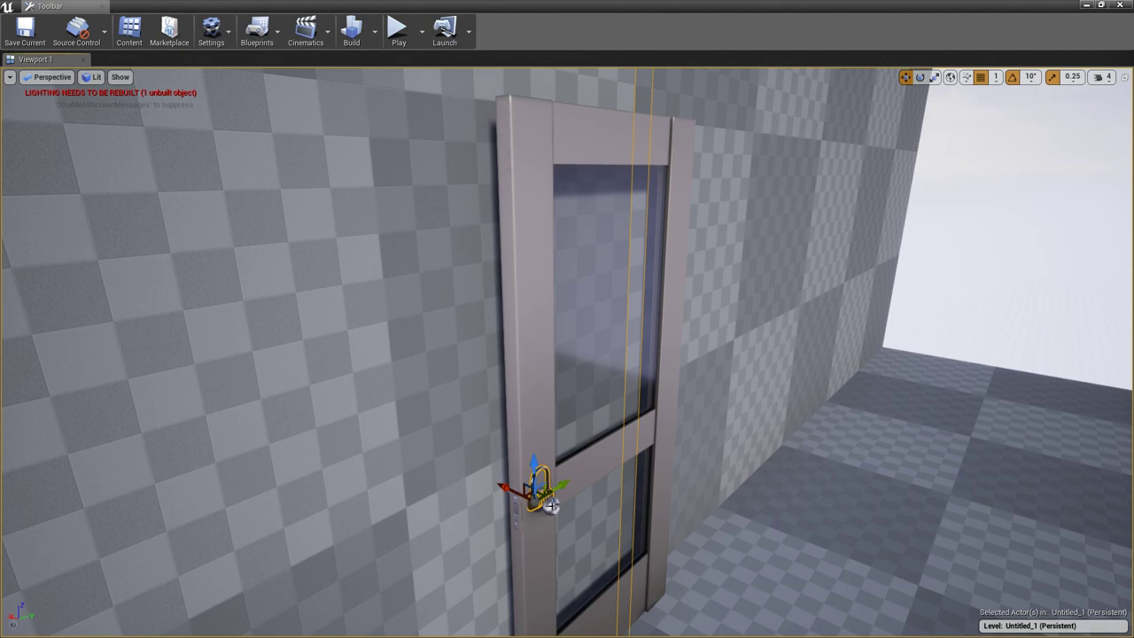
right_click_drag(682, 266, 682, 266)
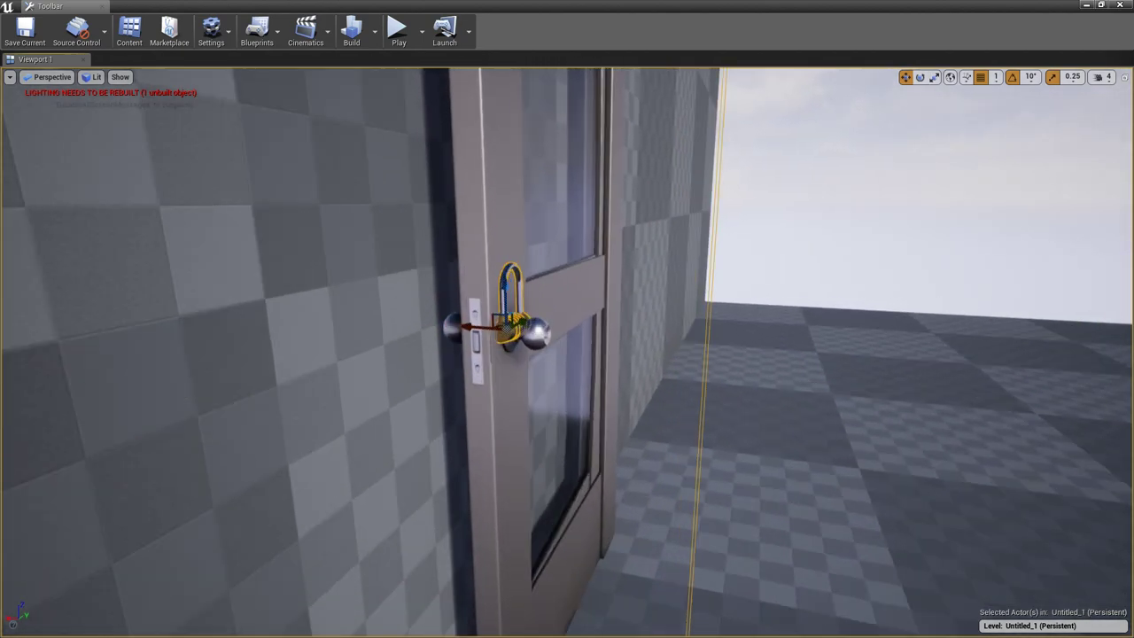
right_click_drag(567, 319, 566, 318)
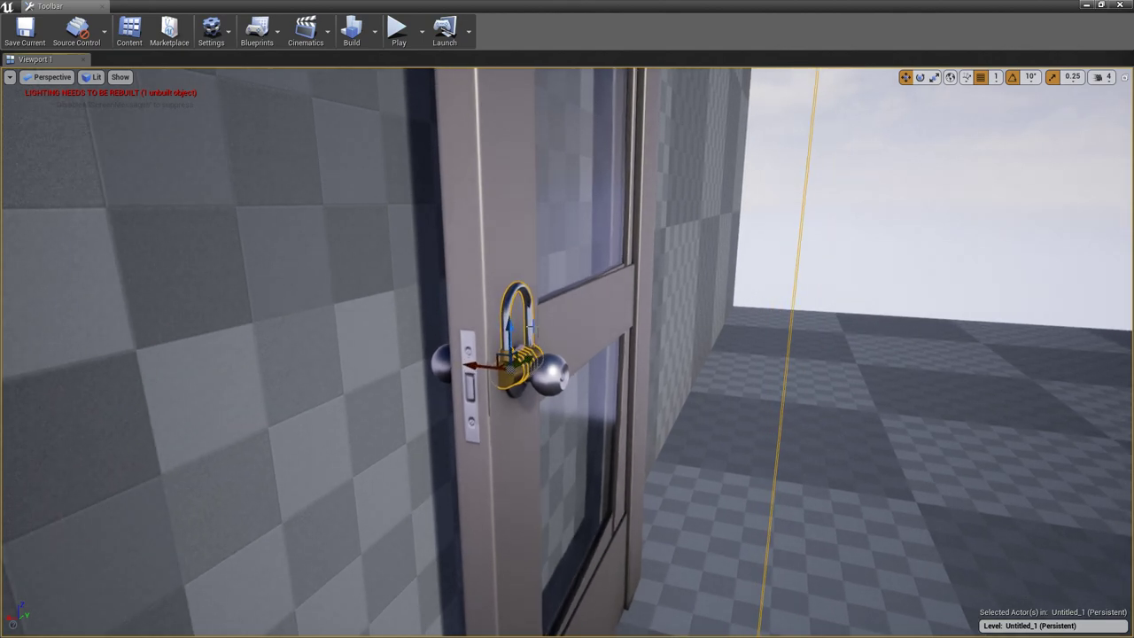
Lower the padlock and slide it along the door beside the handle, then start a play-test.
left_click_drag(512, 321, 529, 390)
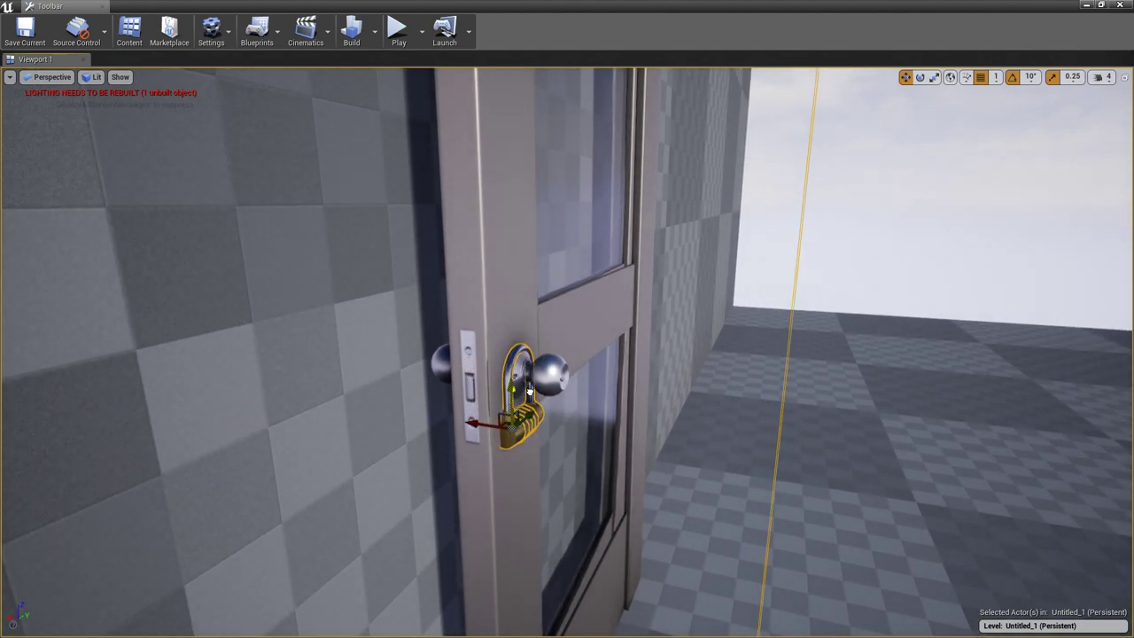
left_click_drag(486, 422, 499, 418)
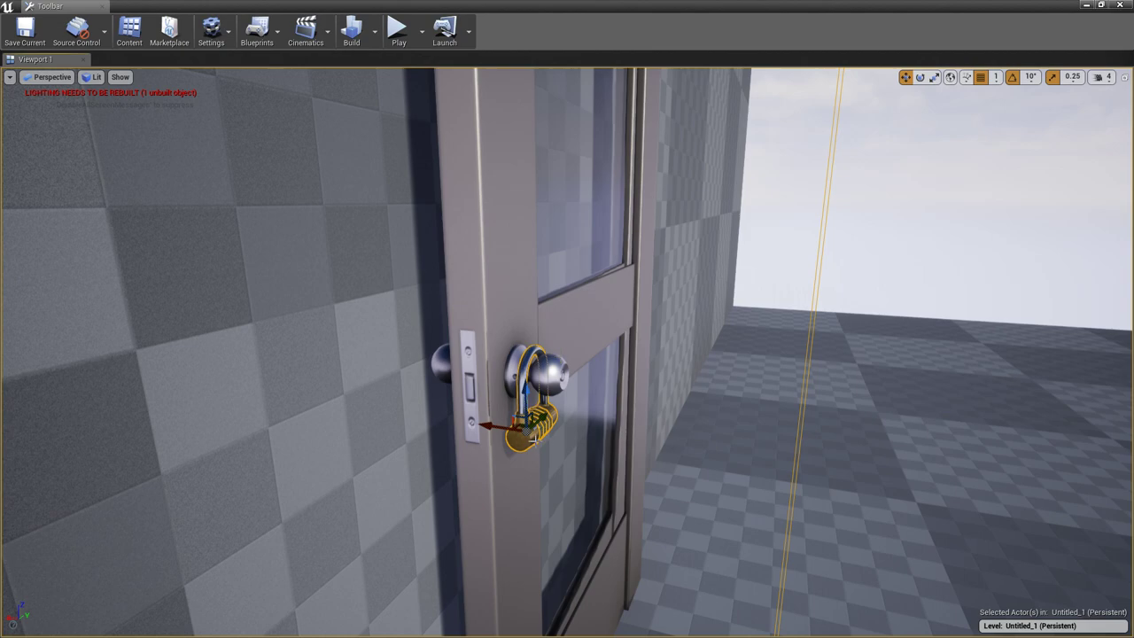
left_click_drag(485, 424, 543, 425)
right_click_drag(557, 433, 739, 370)
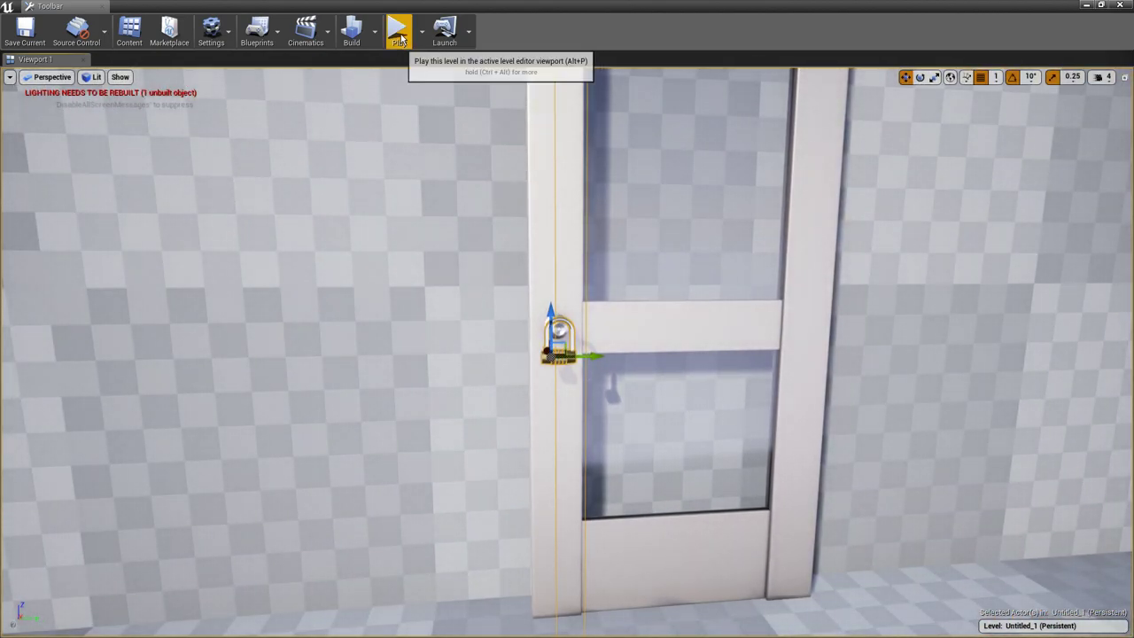
left_click(398, 31)
Walk toward the padlocked door in the play-test, then stop it and return to editing.
key("w")
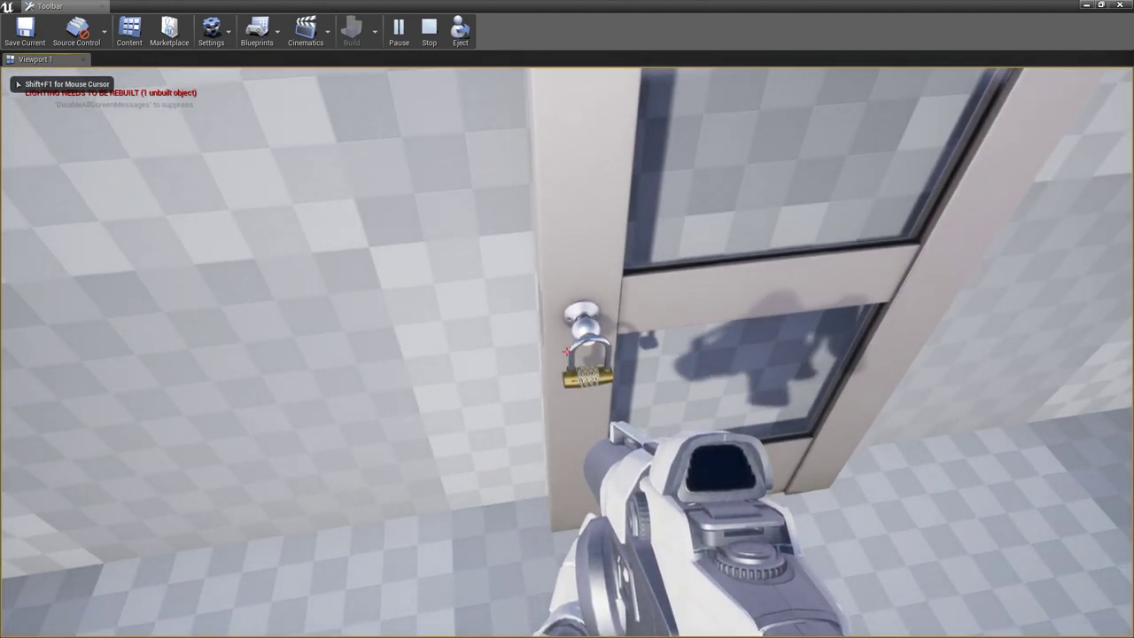
key("shift+F1")
key("Escape")
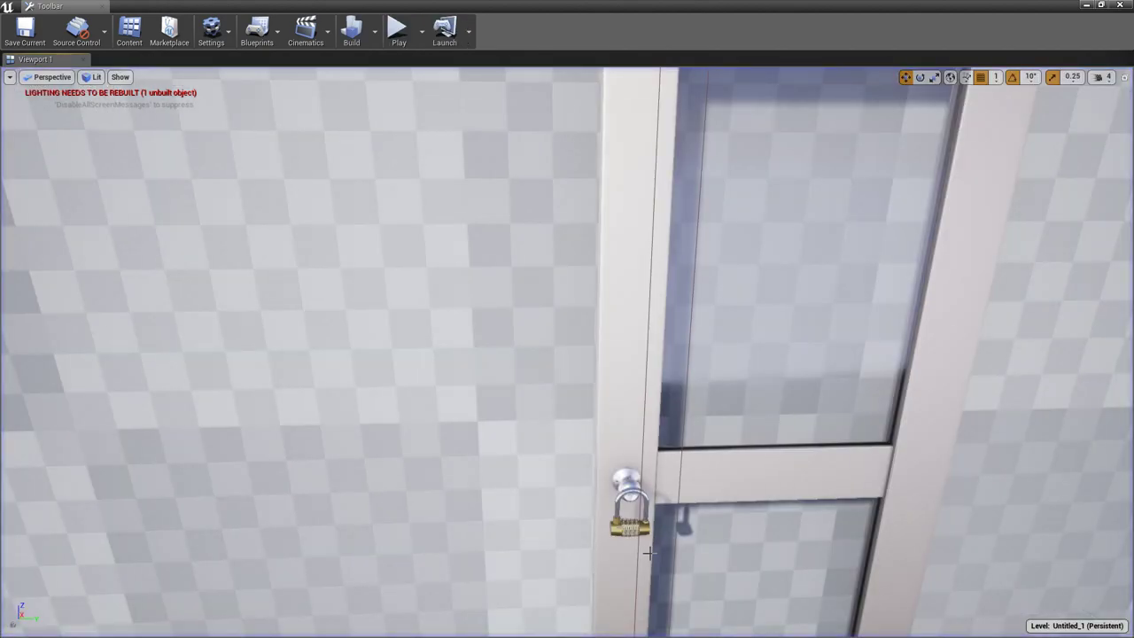
Move the padlock left off the door onto the wall and start another play-test.
left_click(638, 529)
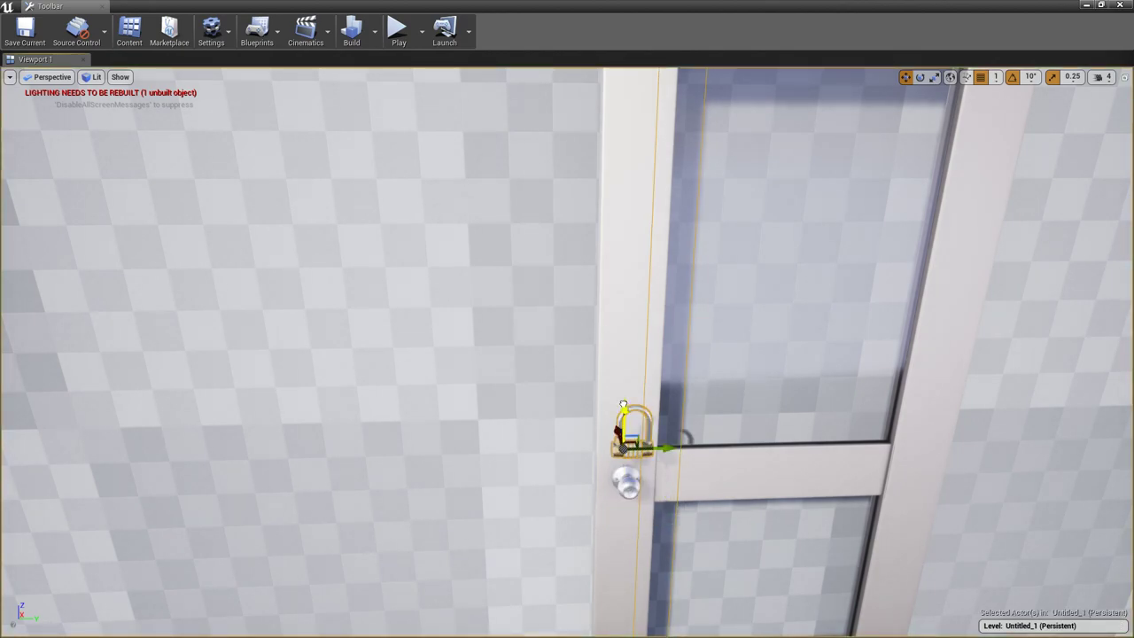
left_click_drag(664, 329, 527, 326)
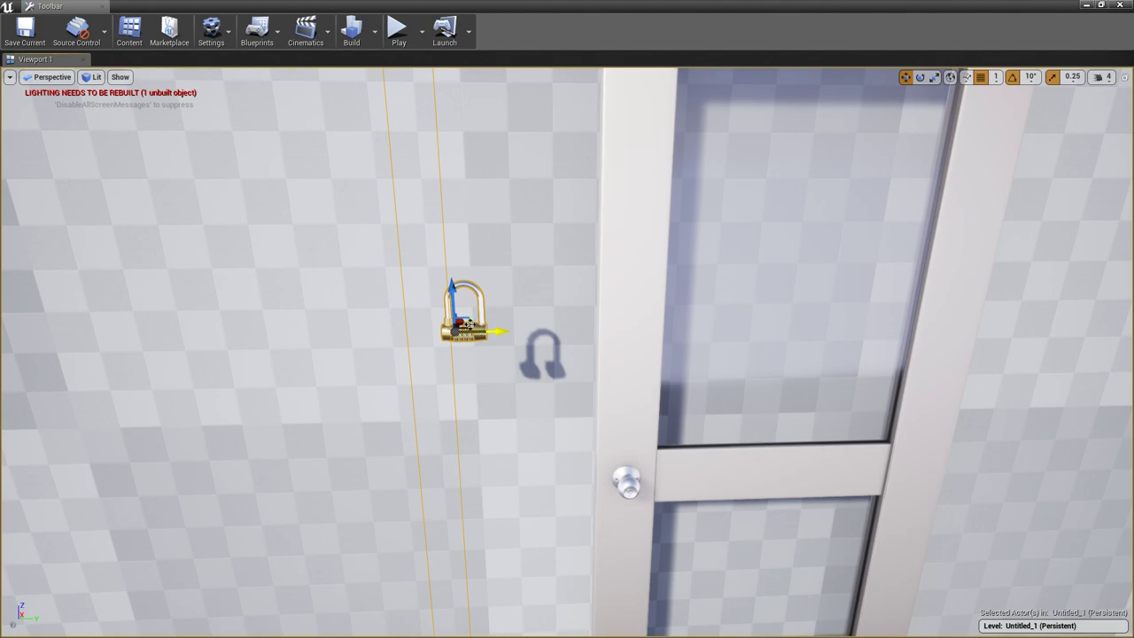
right_click_drag(502, 330, 567, 327)
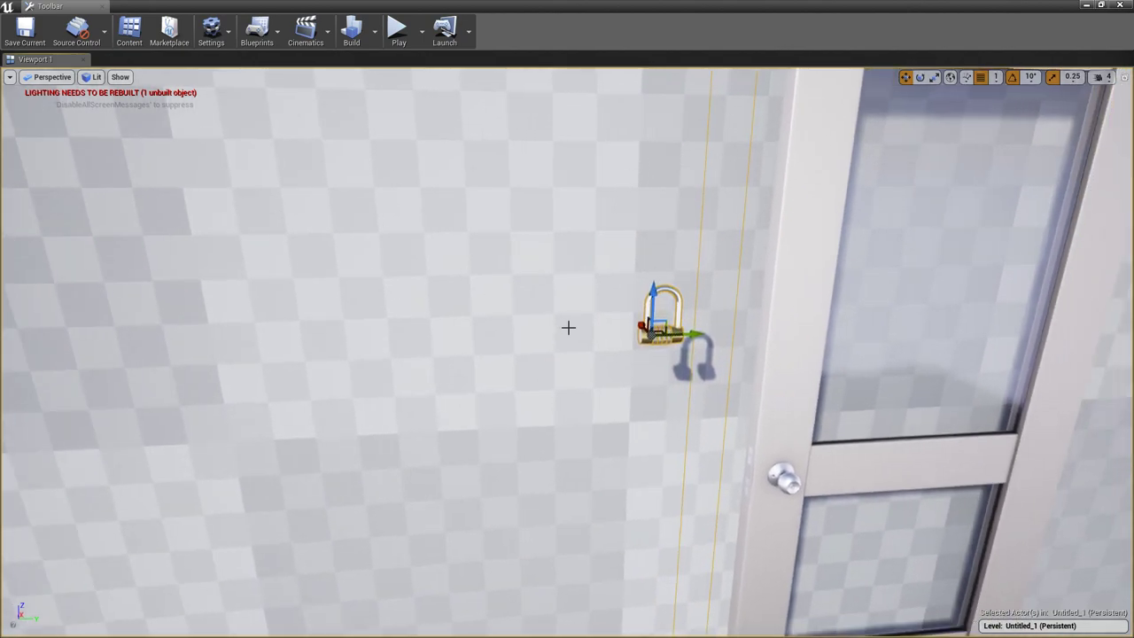
left_click_drag(676, 336, 591, 335)
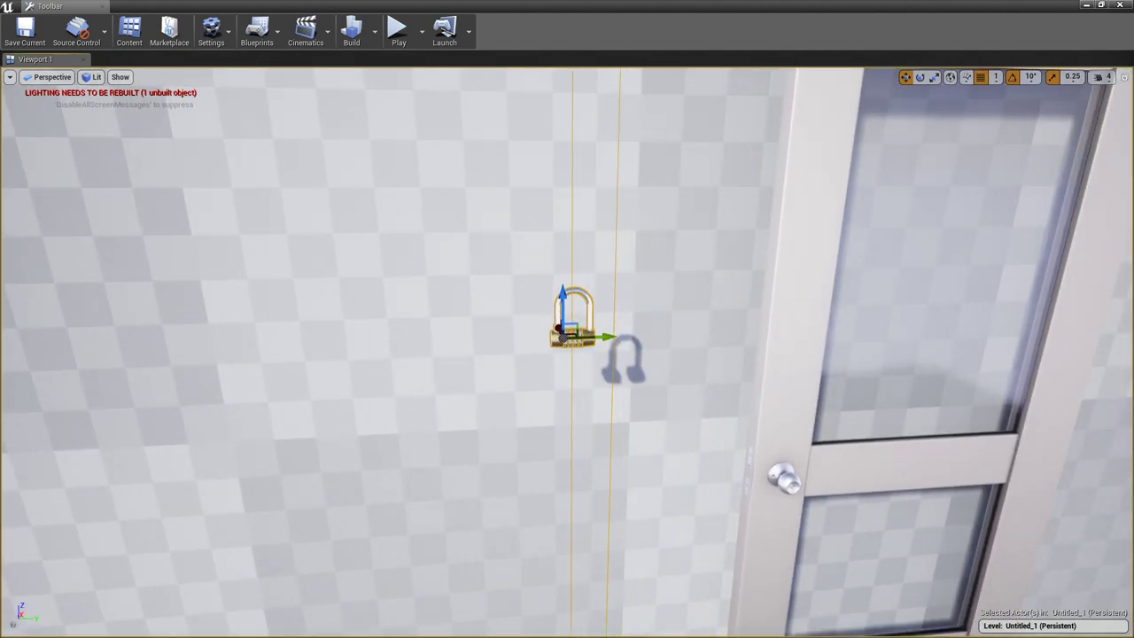
right_click_drag(673, 344, 674, 344)
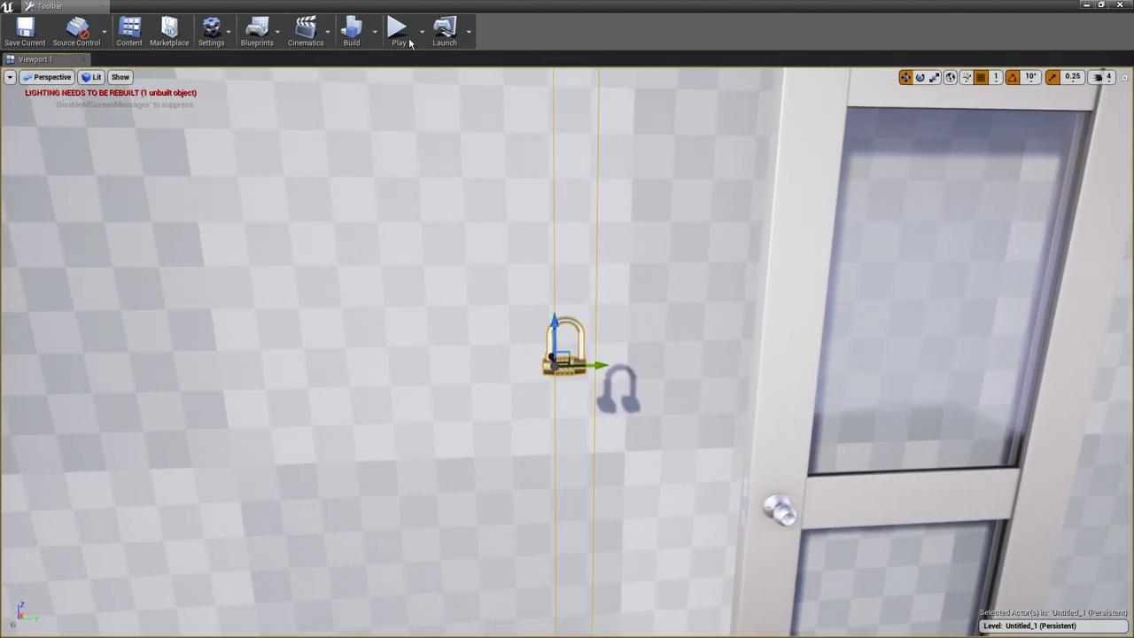
left_click(398, 31)
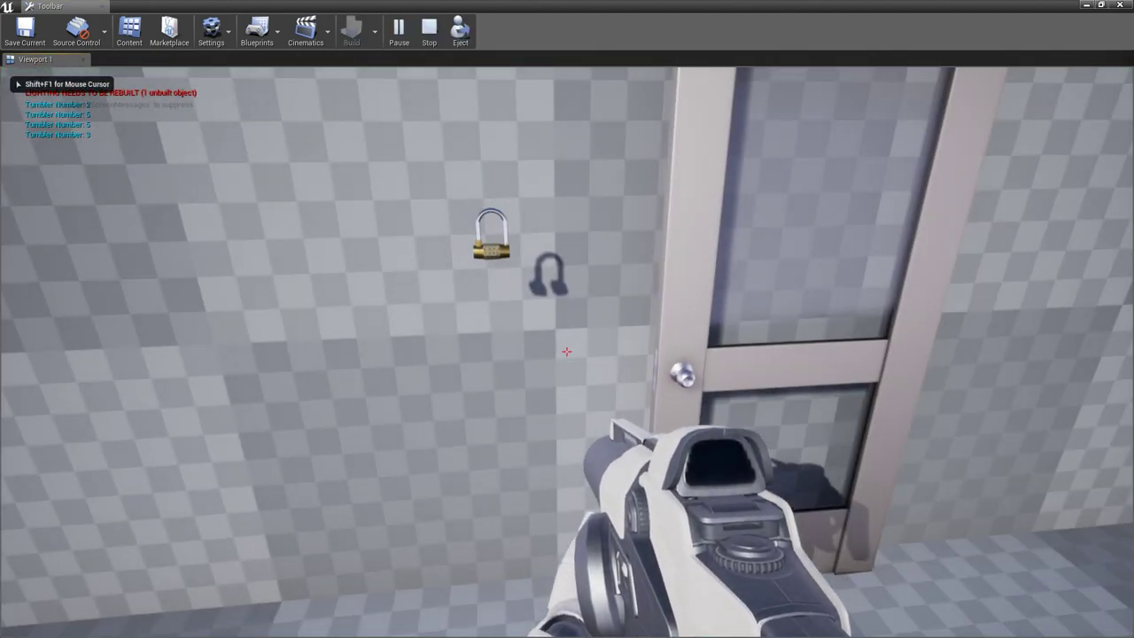
Walk around the level and up close to the wall-mounted padlock.
key("w")
key("s")
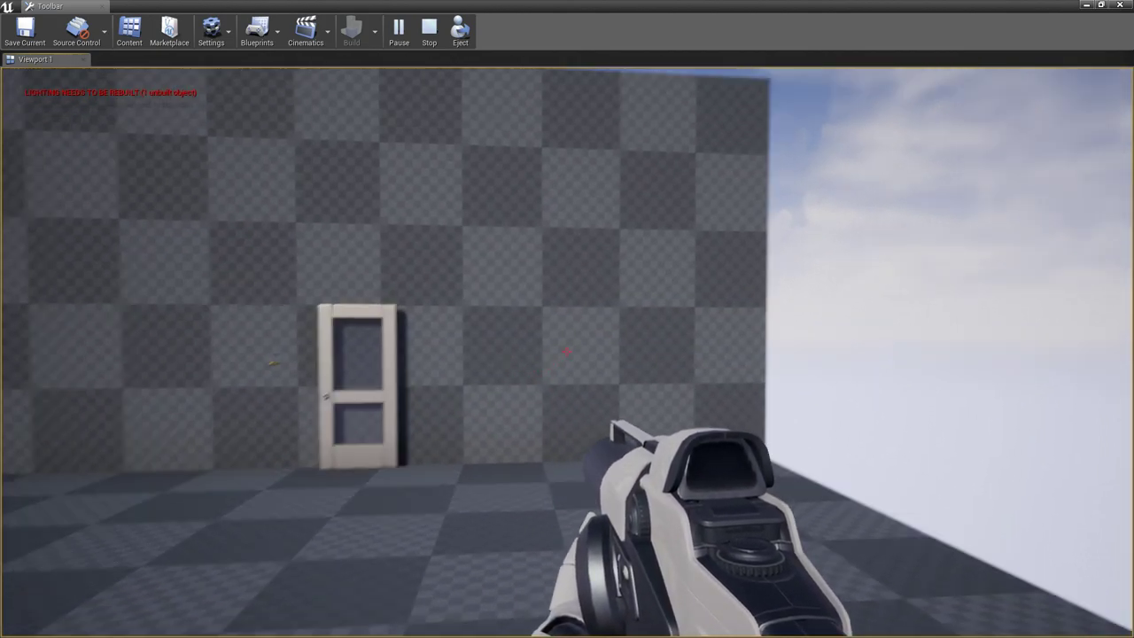
key("s")
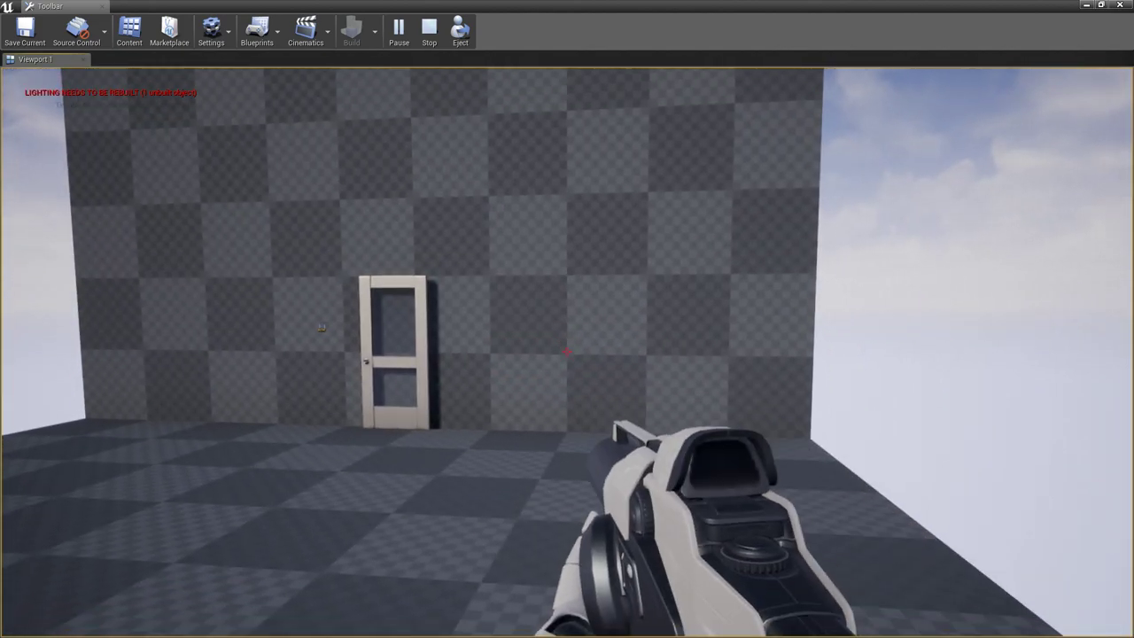
key("w")
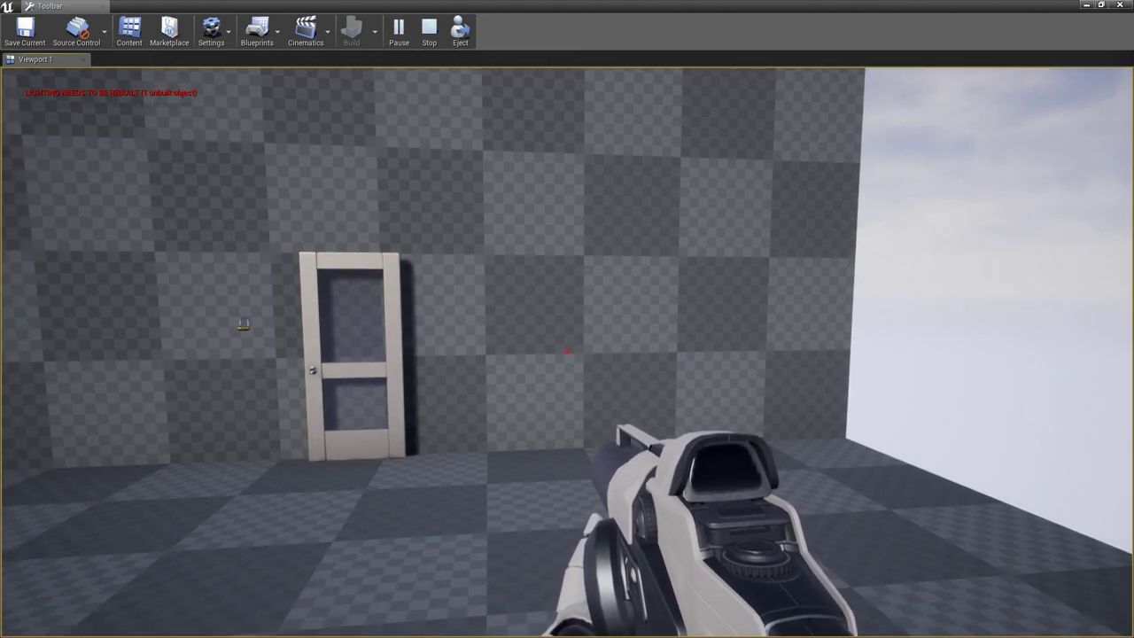
key("w")
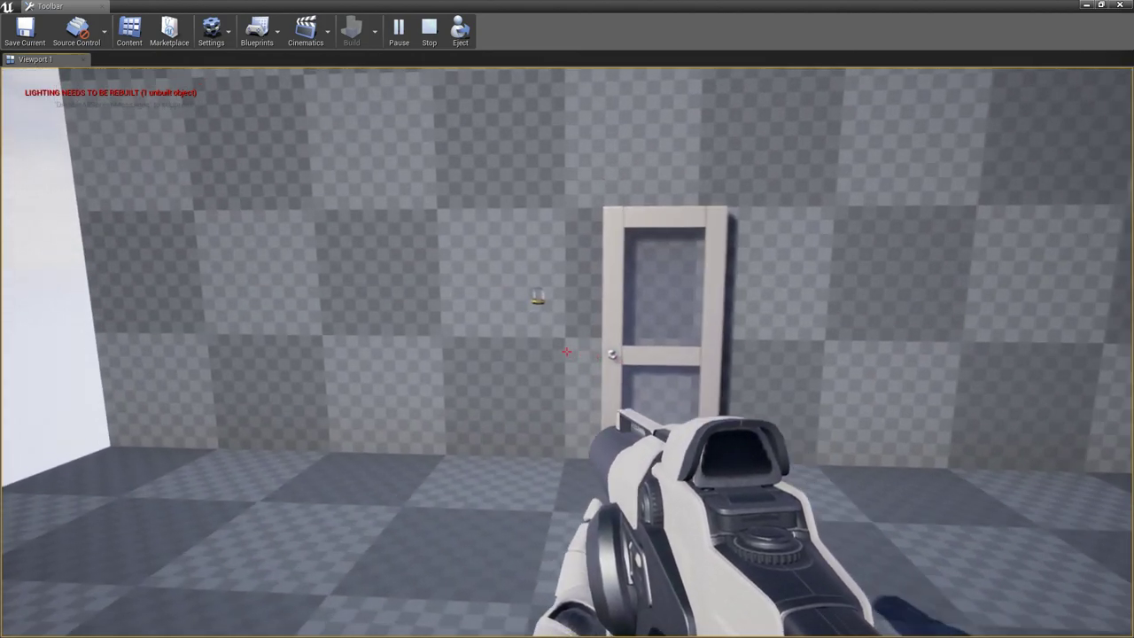
key("w")
Fire three red traces at the wall beside the padlock, then back off toward the door.
left_click(567, 352)
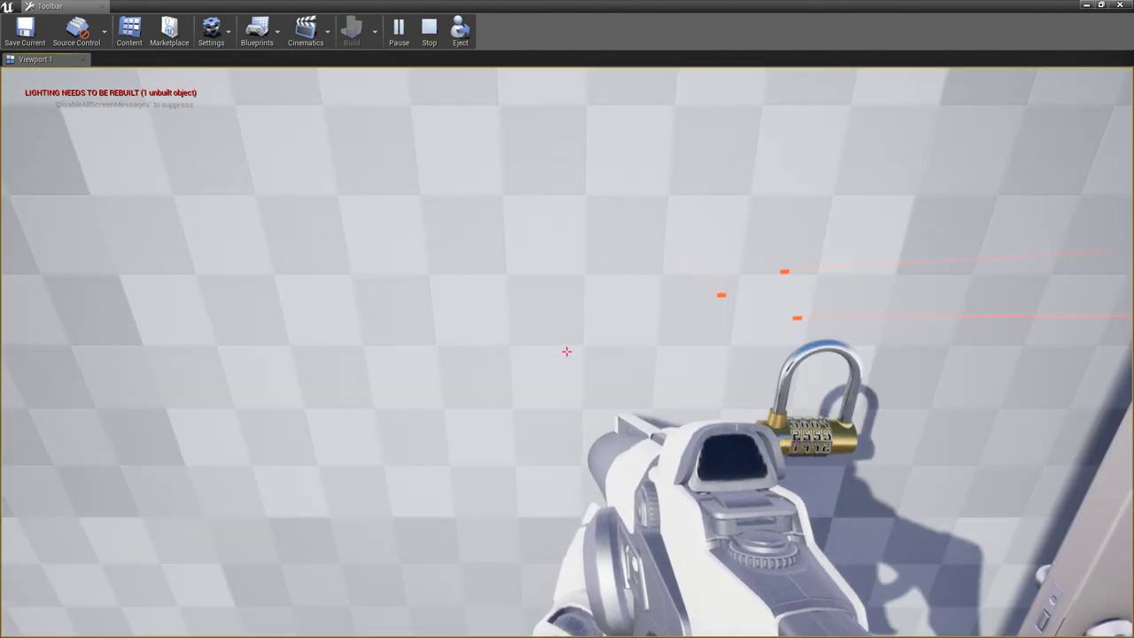
left_click(567, 352)
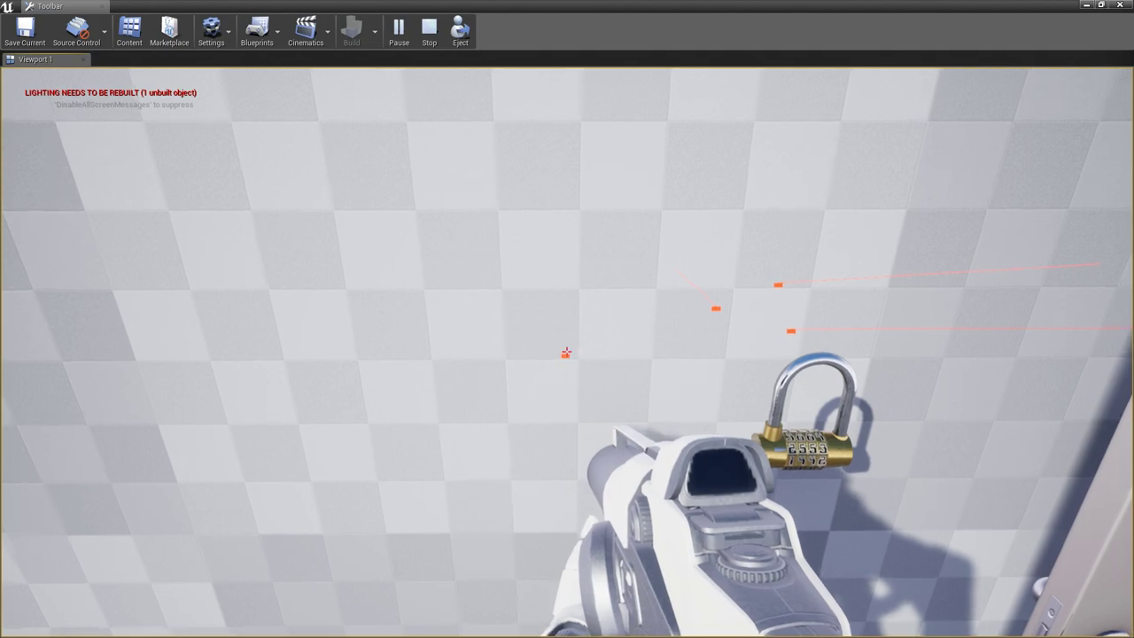
left_click(567, 352)
key("s")
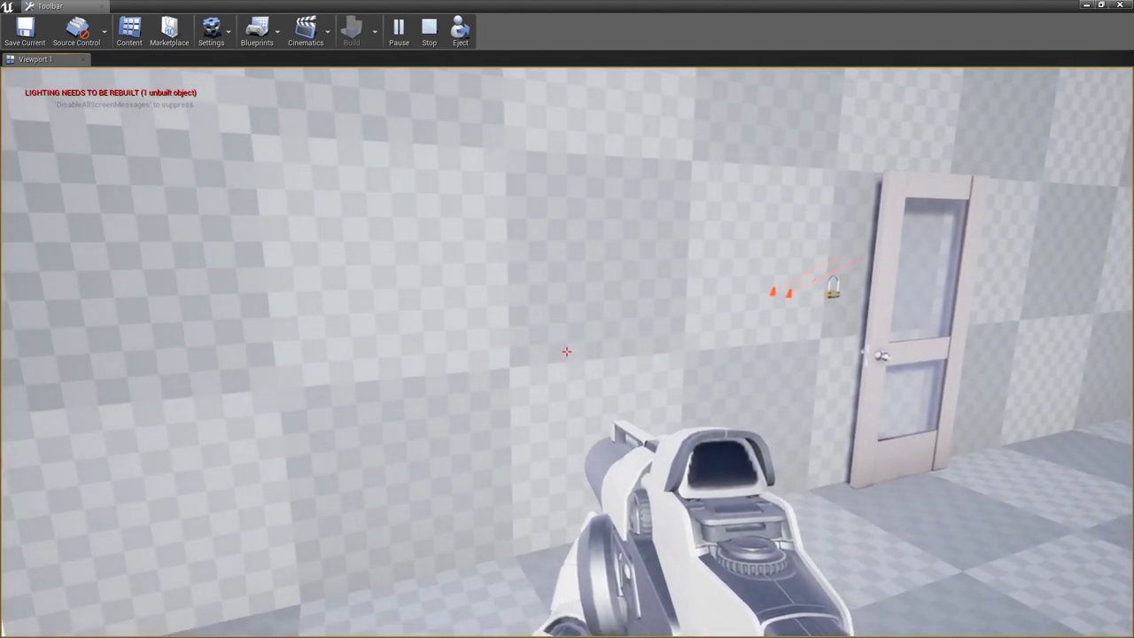
key("w")
key("w")
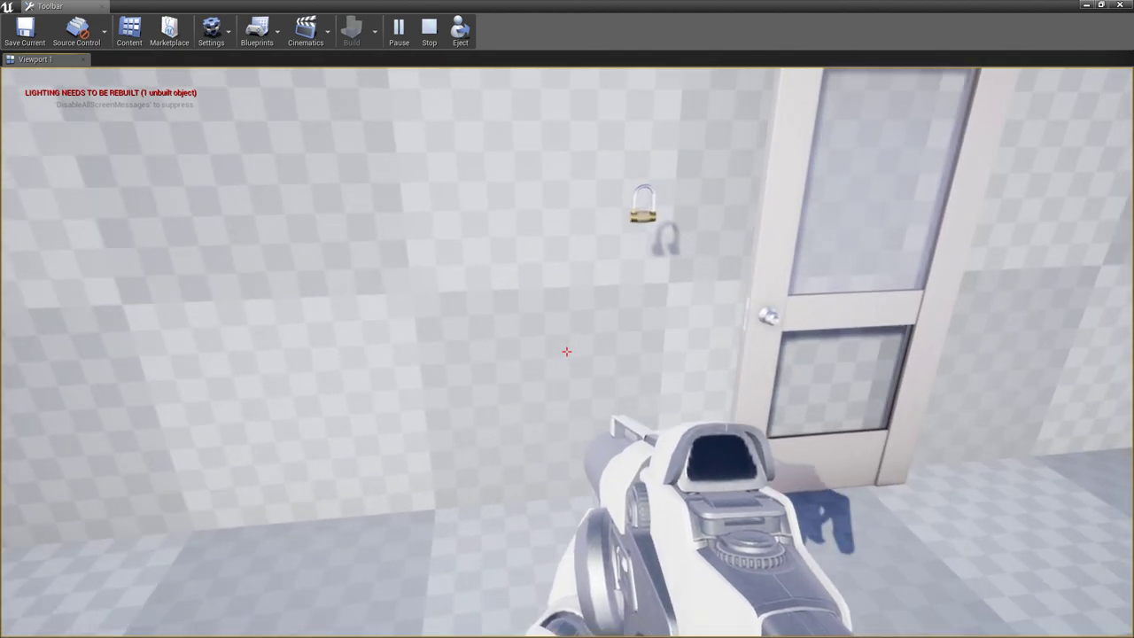
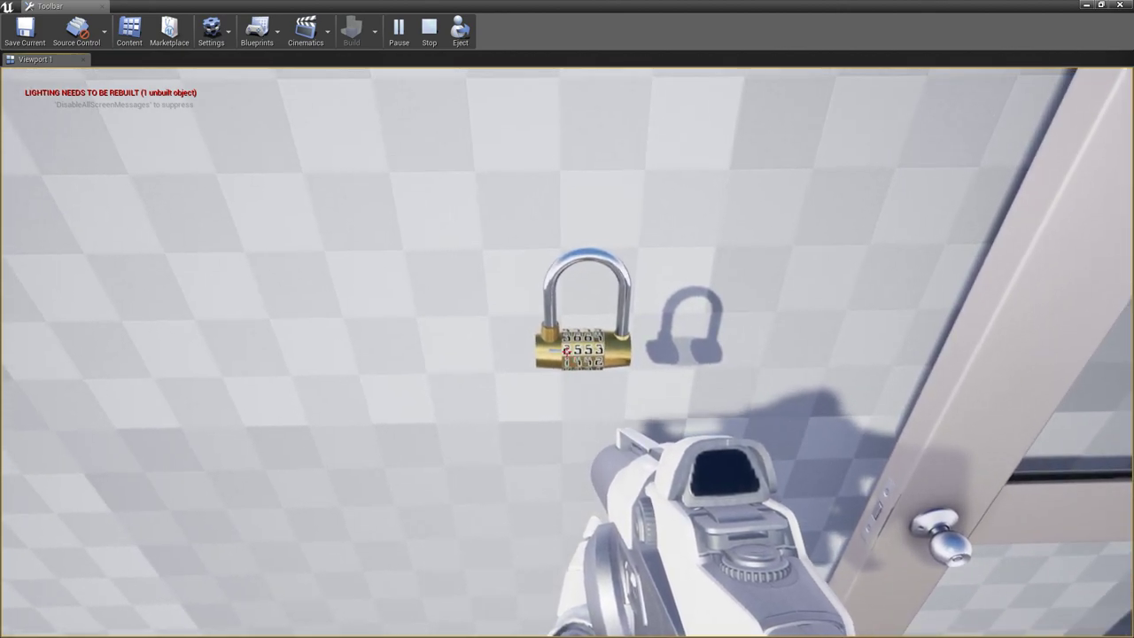
Spin the first padlock tumbler in the running game, then stop Play-In-Editor with Esc.
scroll(567, 319, "up", 1)
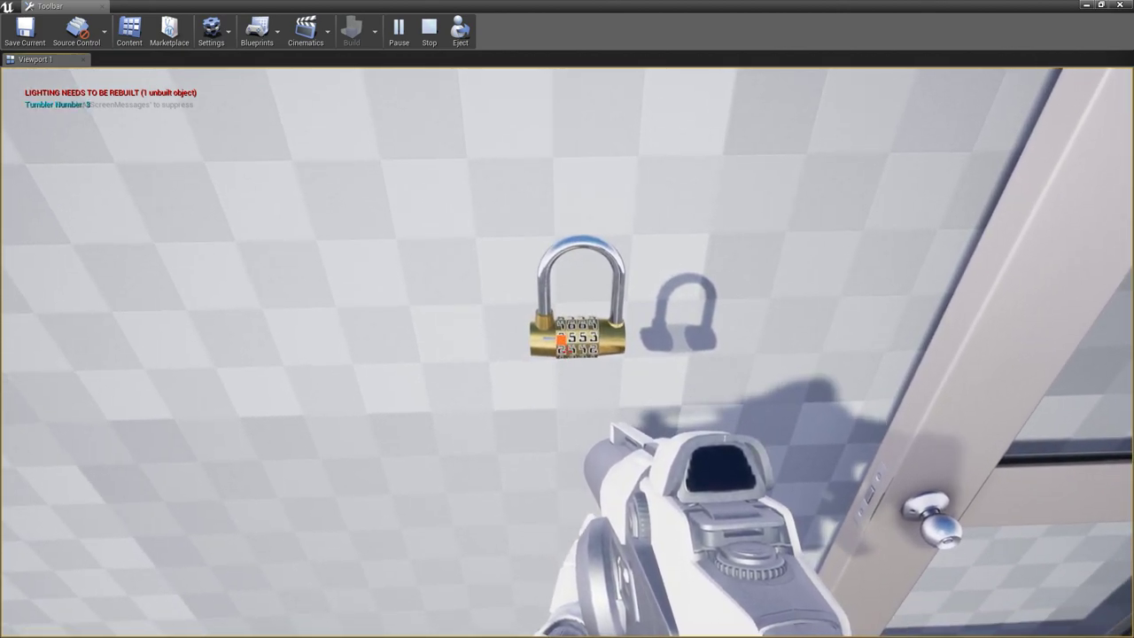
scroll(567, 319, "up", 1)
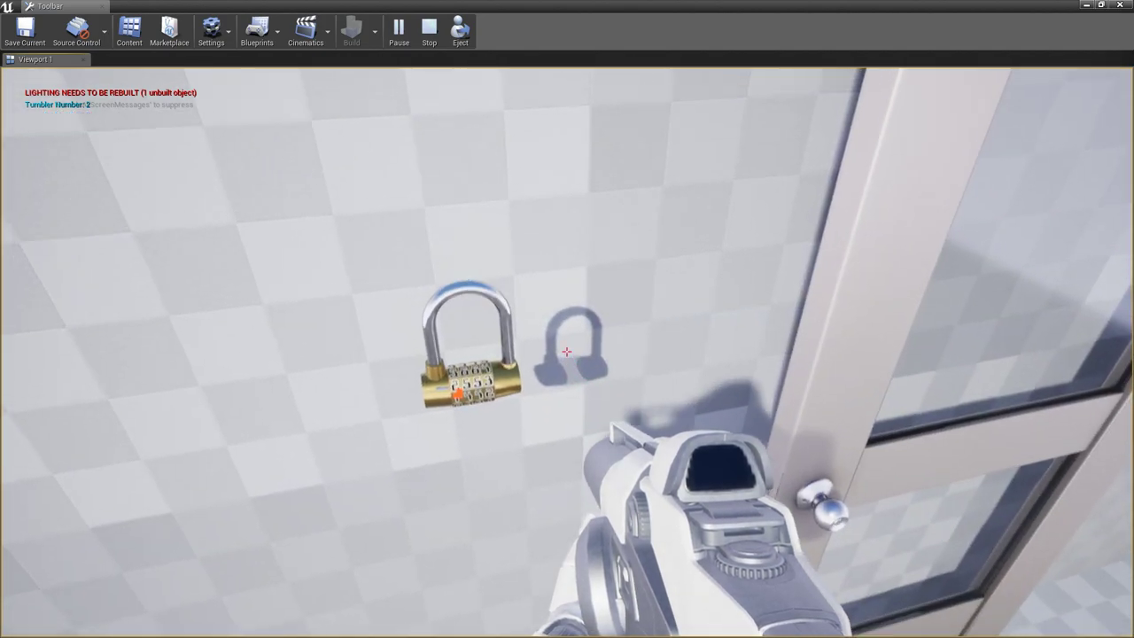
key("Escape")
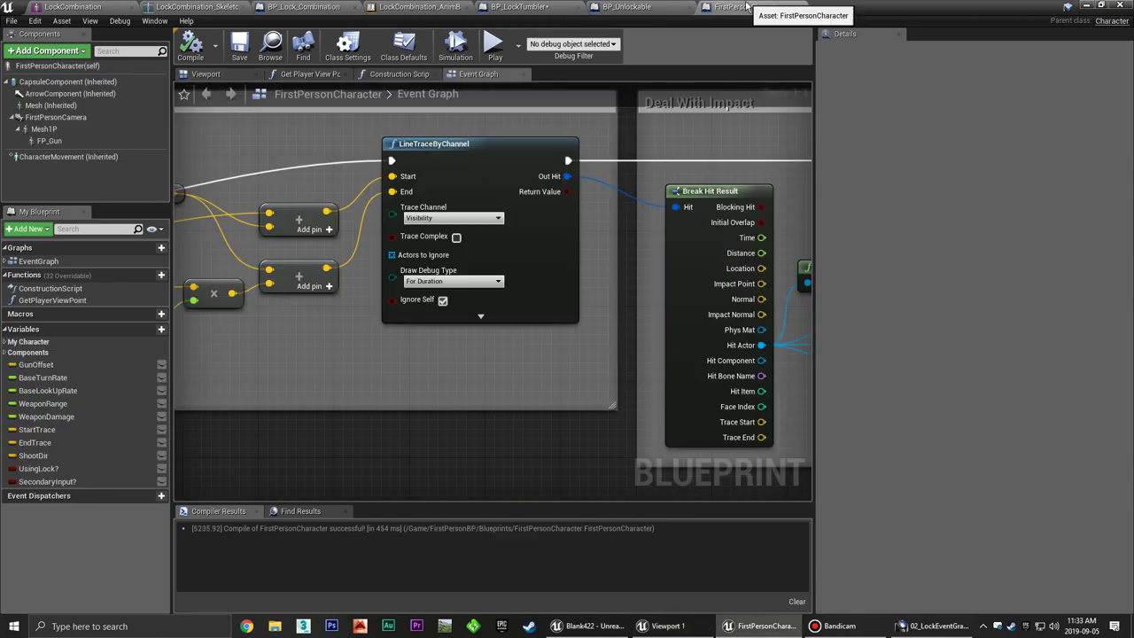
Set the FirstPersonCharacter LineTraceByChannel Draw Debug Type to None and recompile.
left_click(746, 7)
left_click(452, 281)
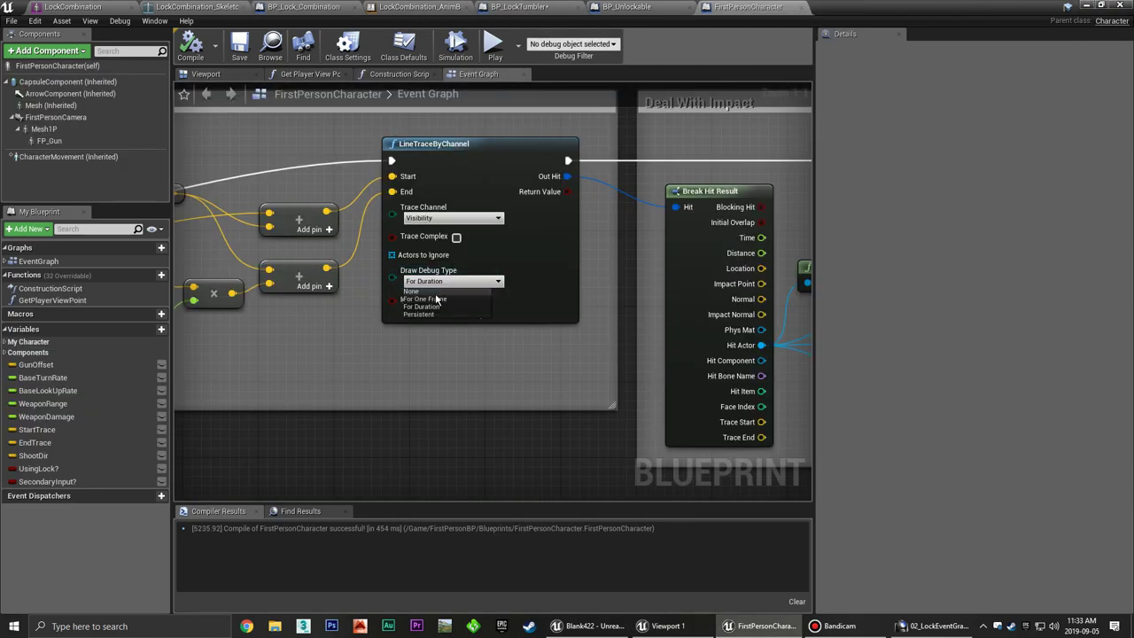
left_click(436, 300)
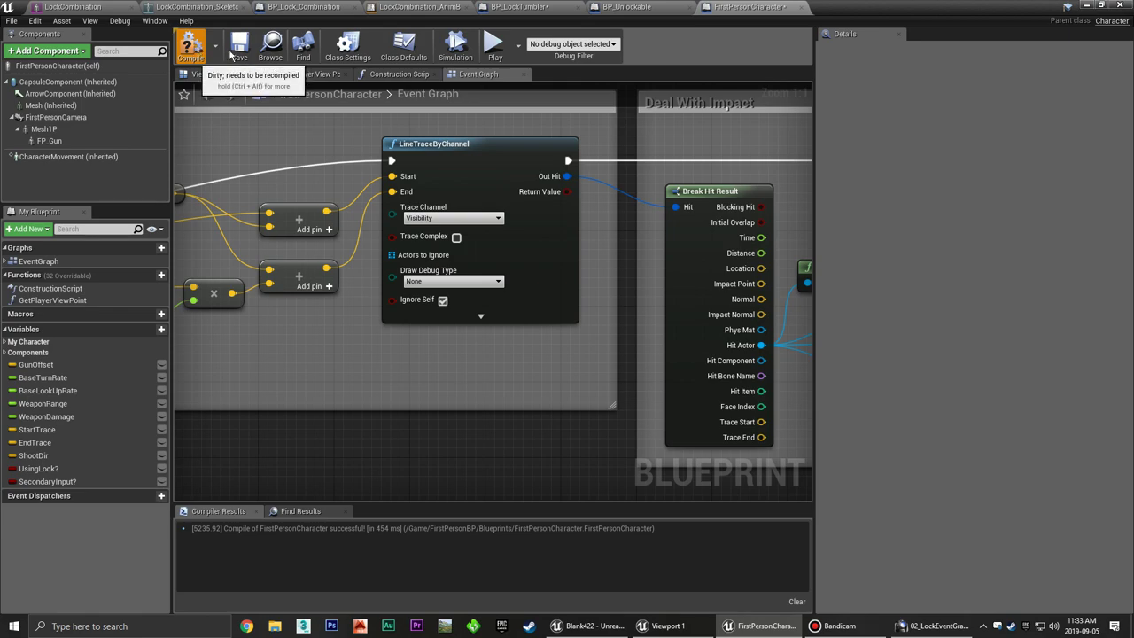
left_click(190, 46)
key("alt+Tab")
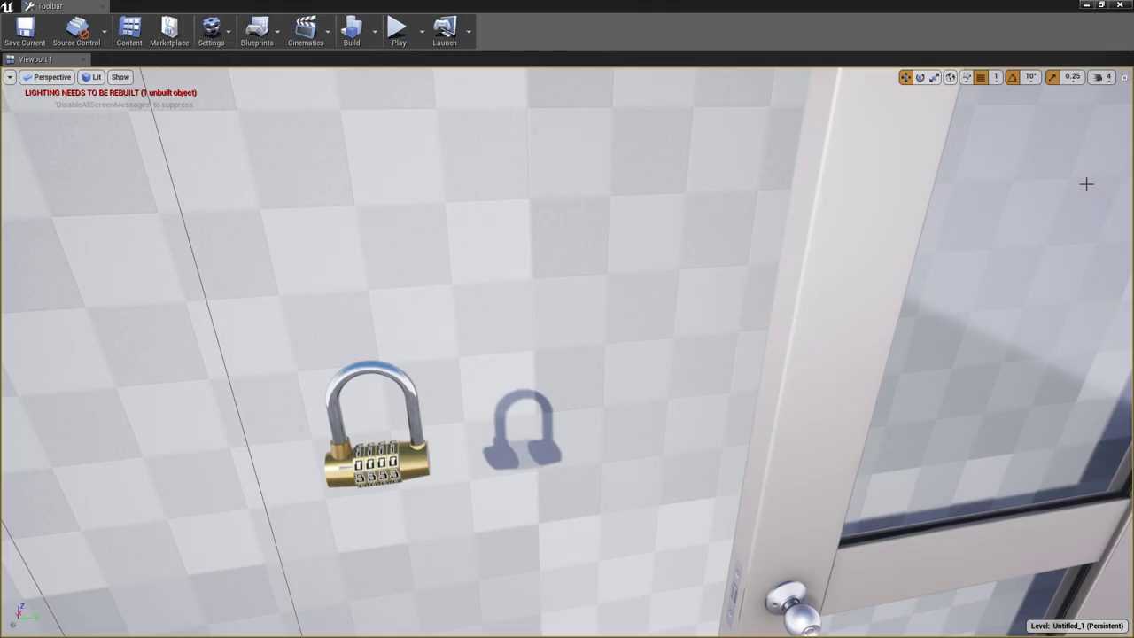
Play the level, walk to the padlock, and spin several tumblers with the arrow keys.
left_click(399, 31)
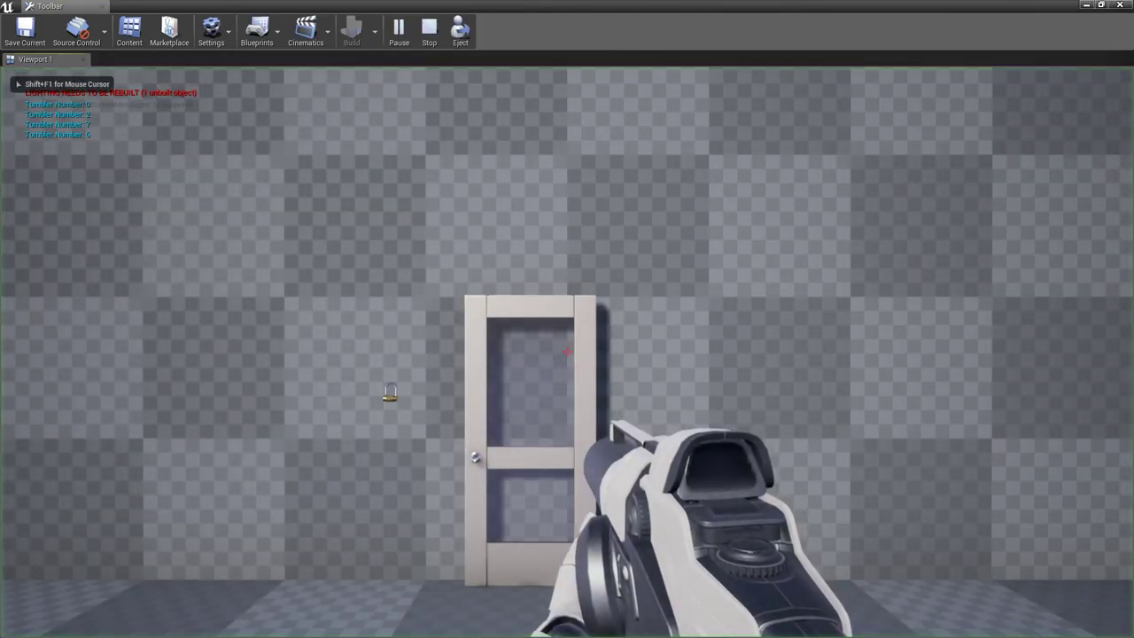
key("w")
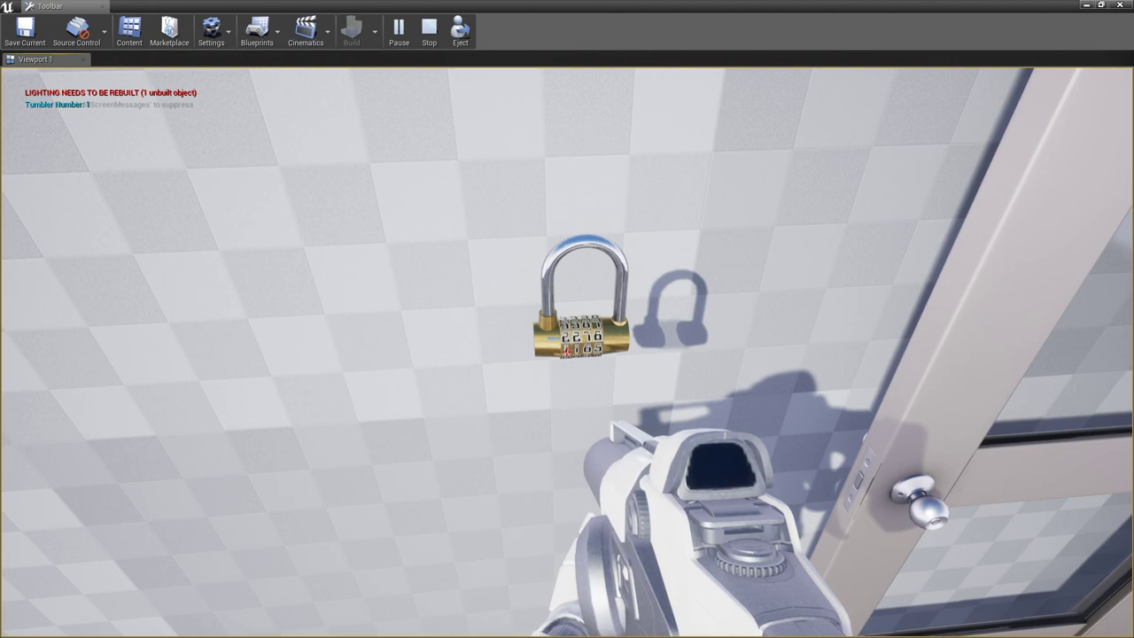
key("Right")
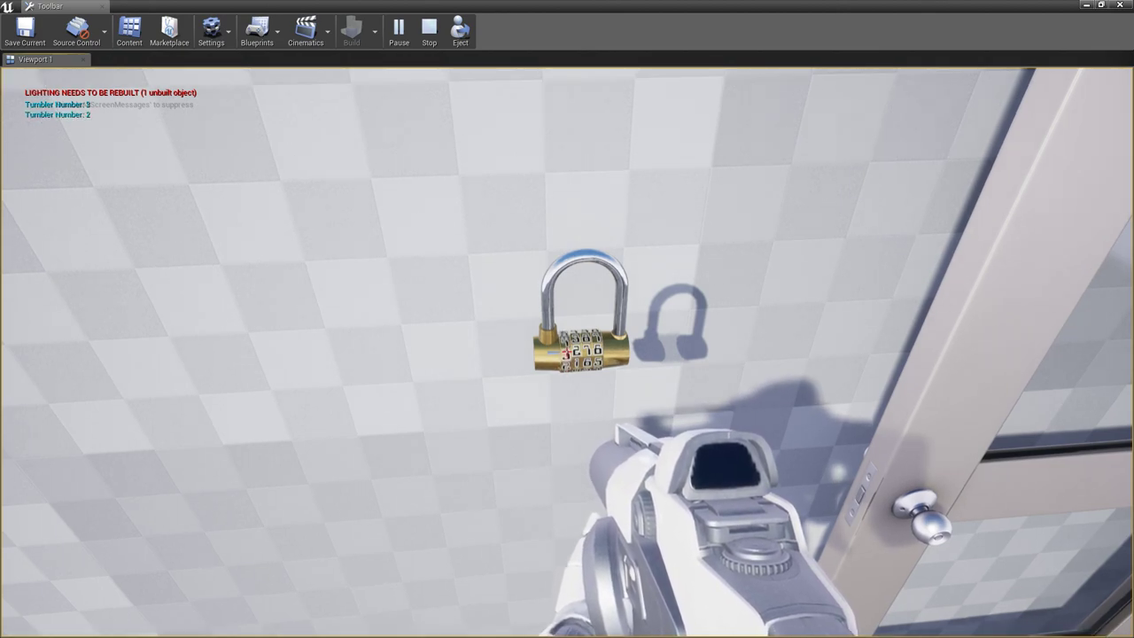
key("Up")
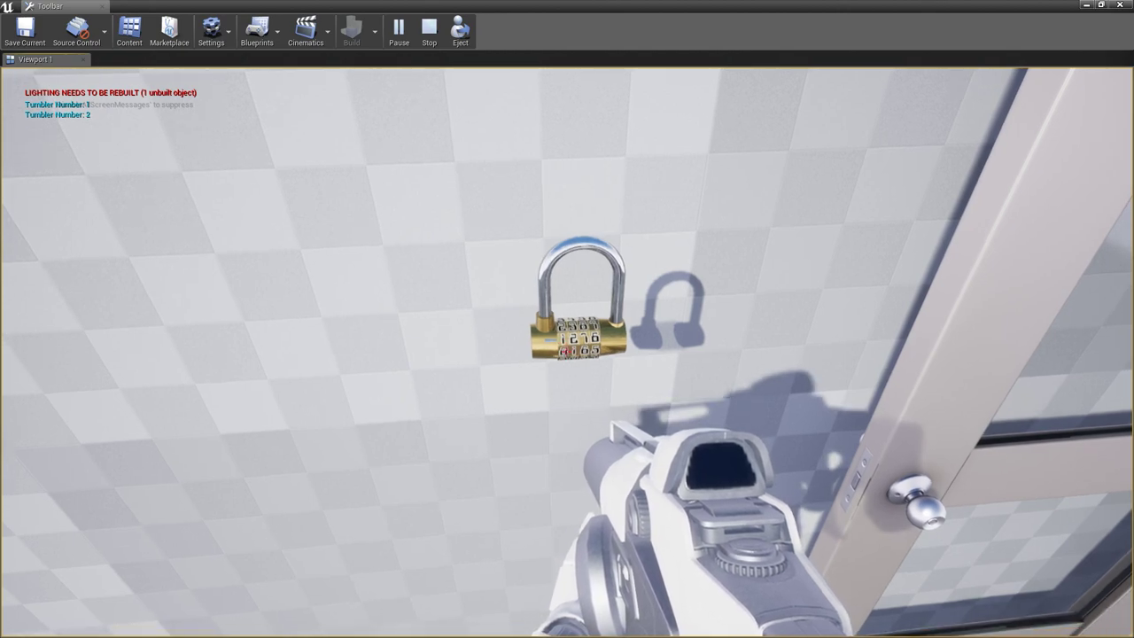
key("Left")
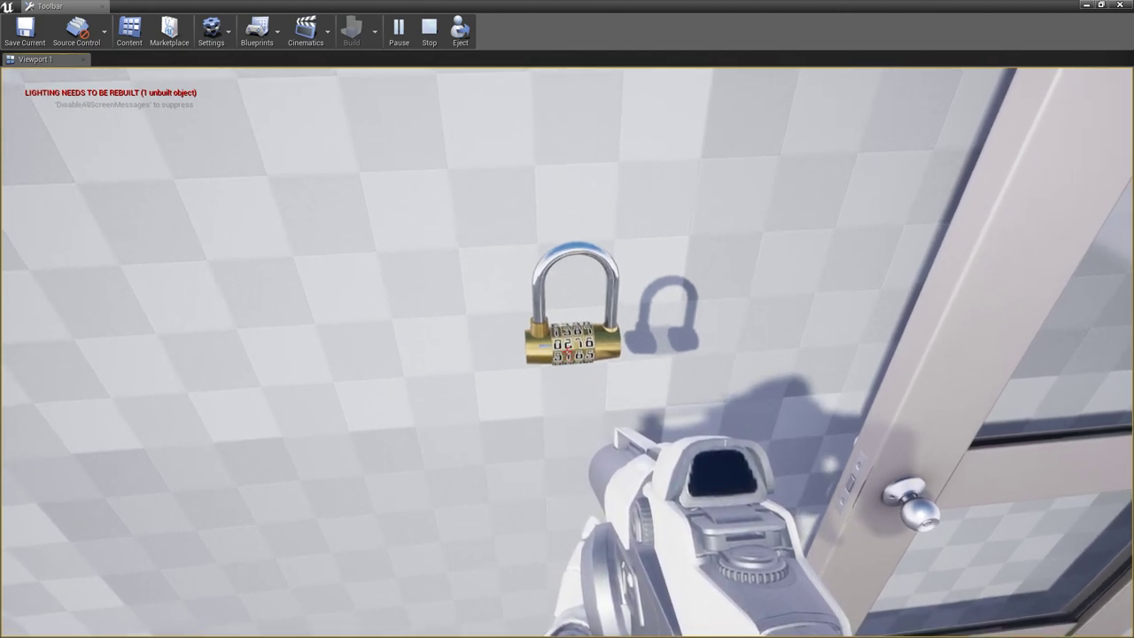
key("Right")
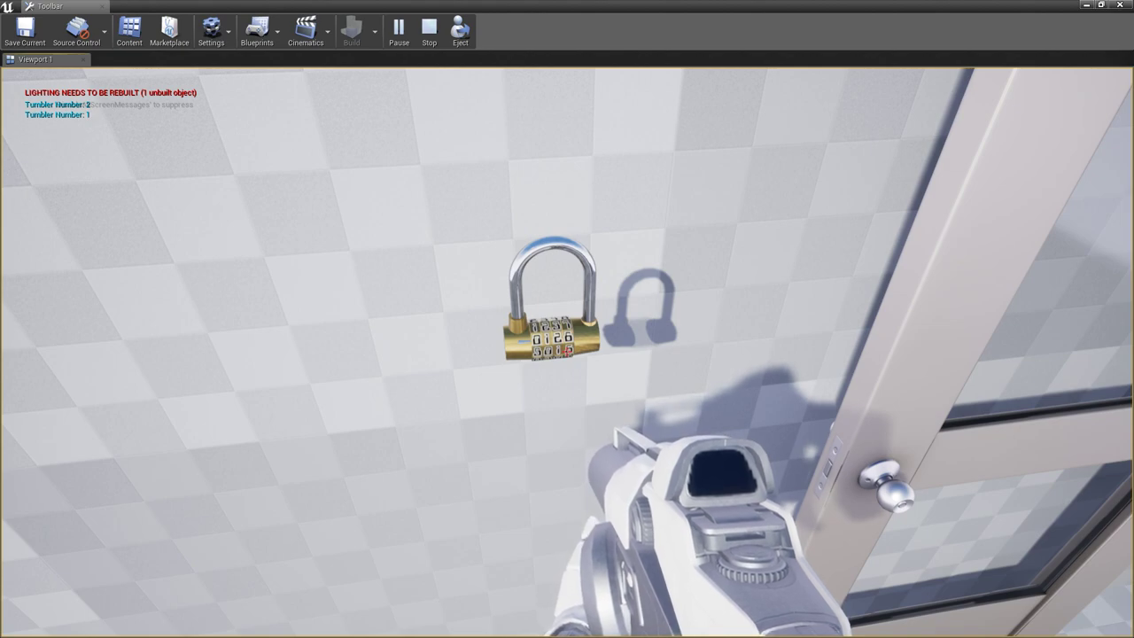
key("Left")
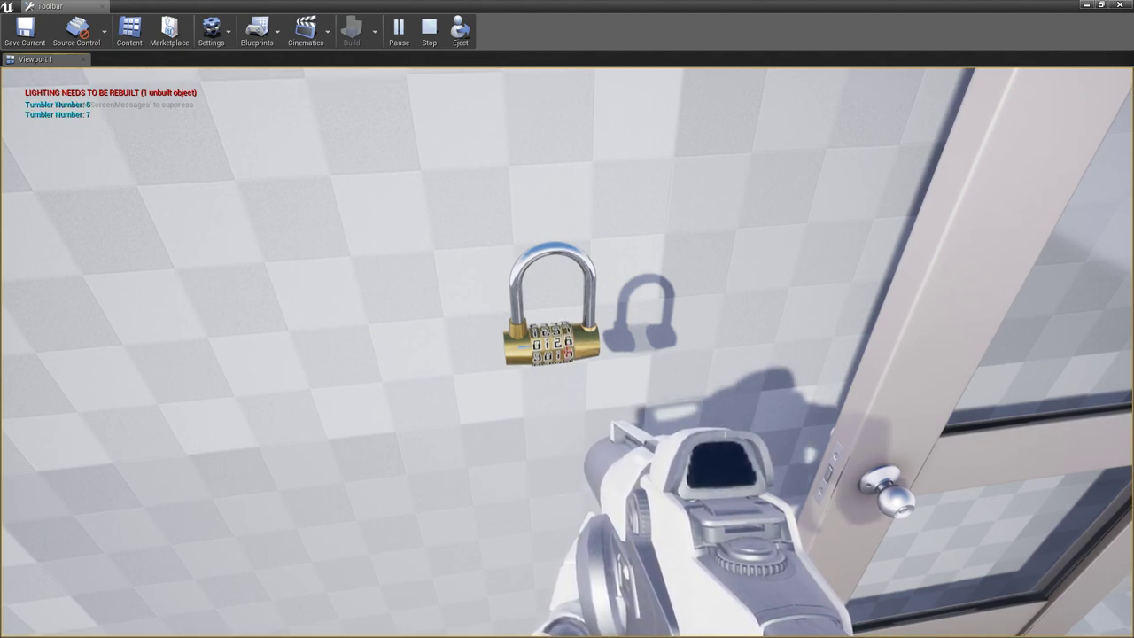
key("Left")
key("Left")
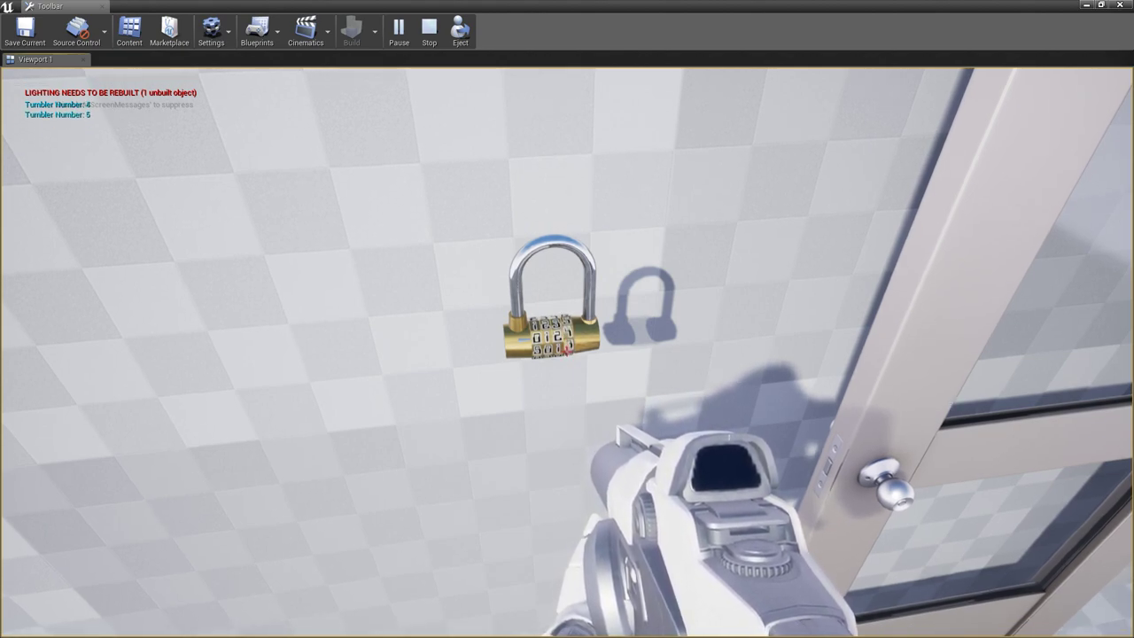
key("Left")
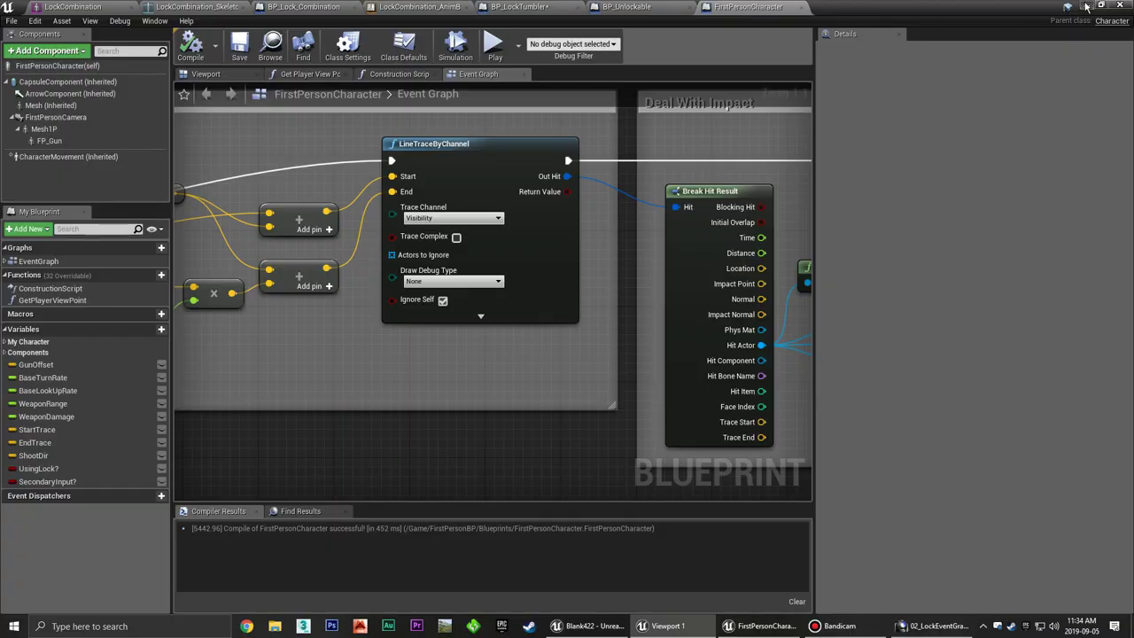
Select the bedroom door, run a brief play test, then return to the BP_LockTumbler Blueprint.
left_click(1088, 6)
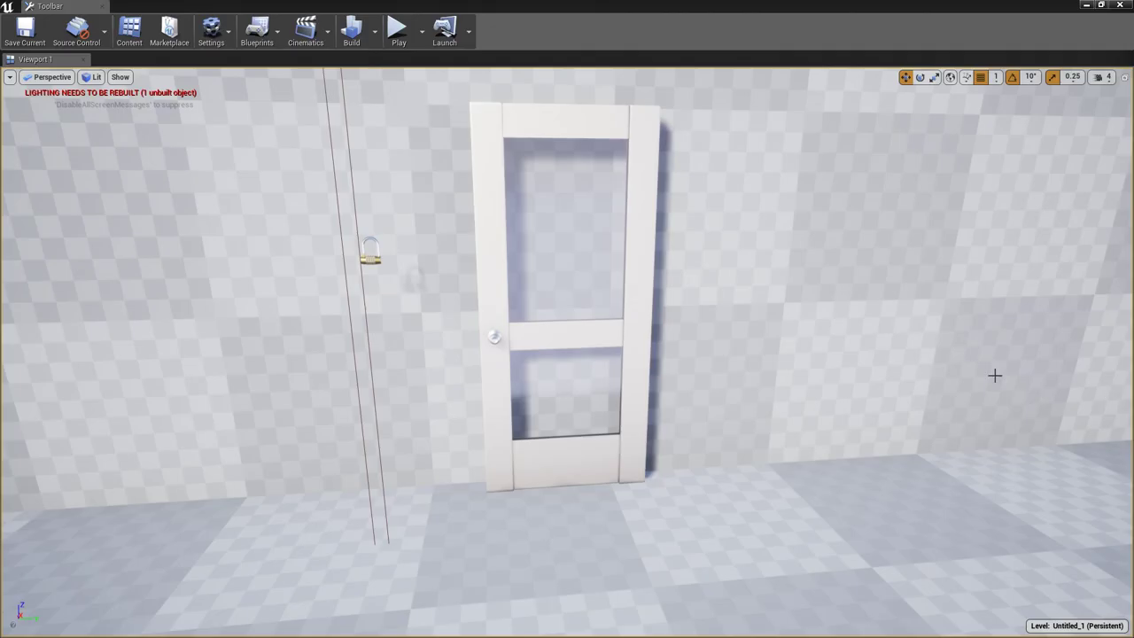
left_click(641, 251)
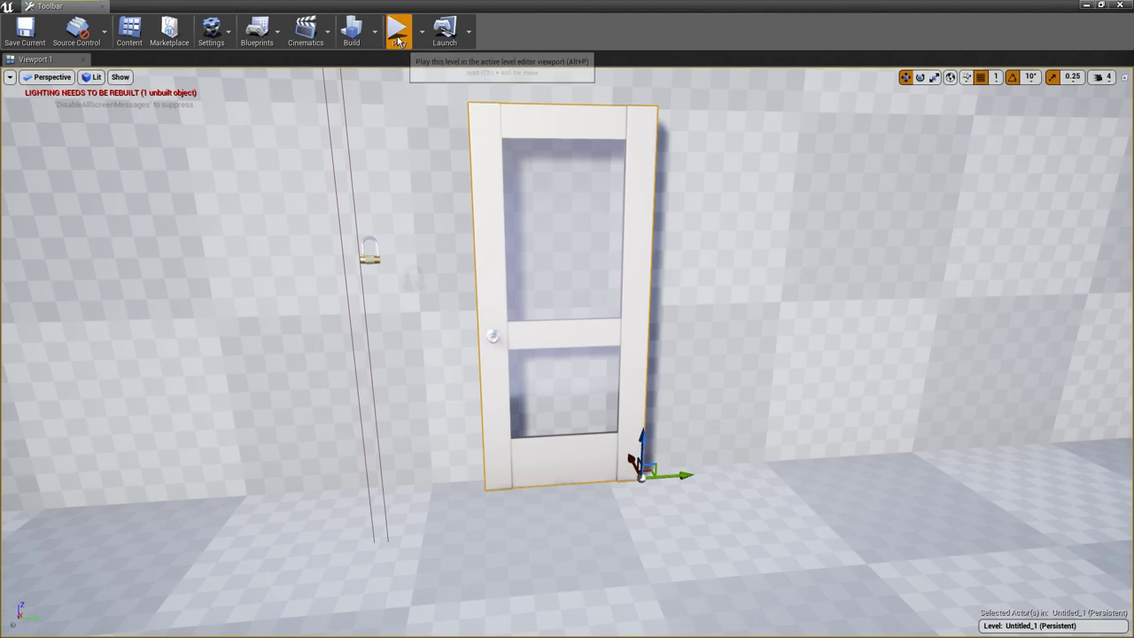
left_click(397, 29)
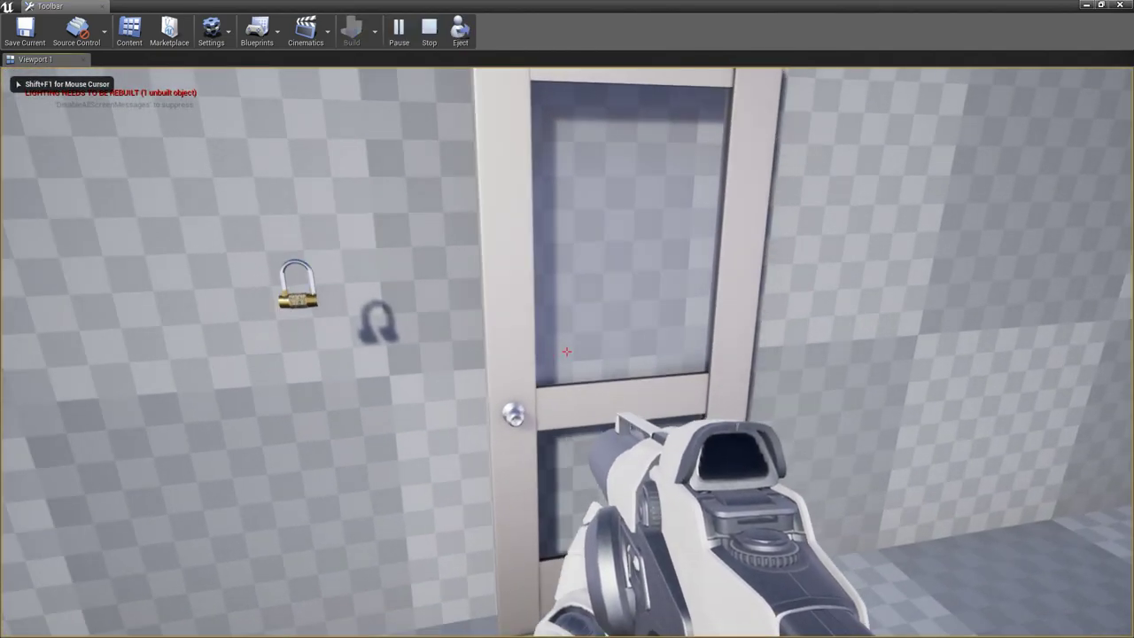
key("Escape")
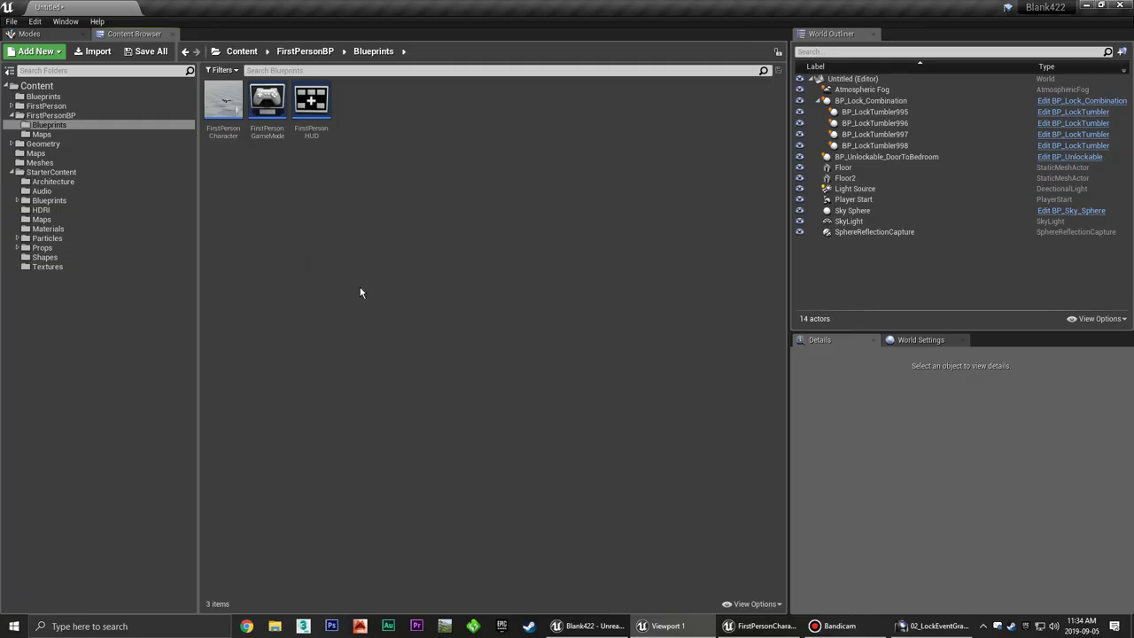
left_click(754, 625)
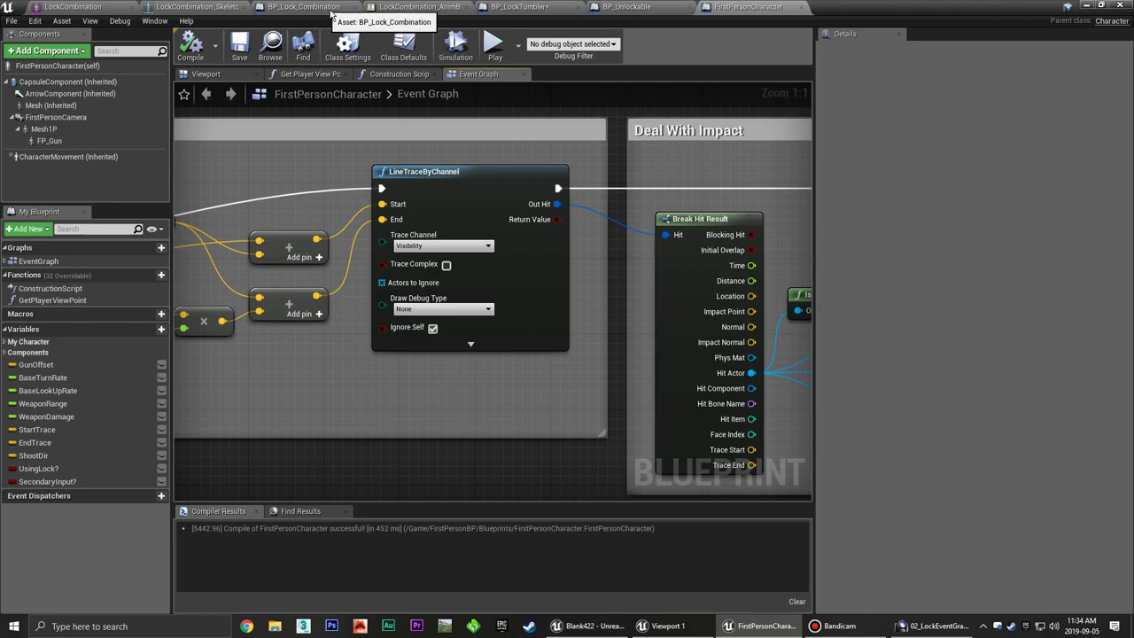
left_click(514, 7)
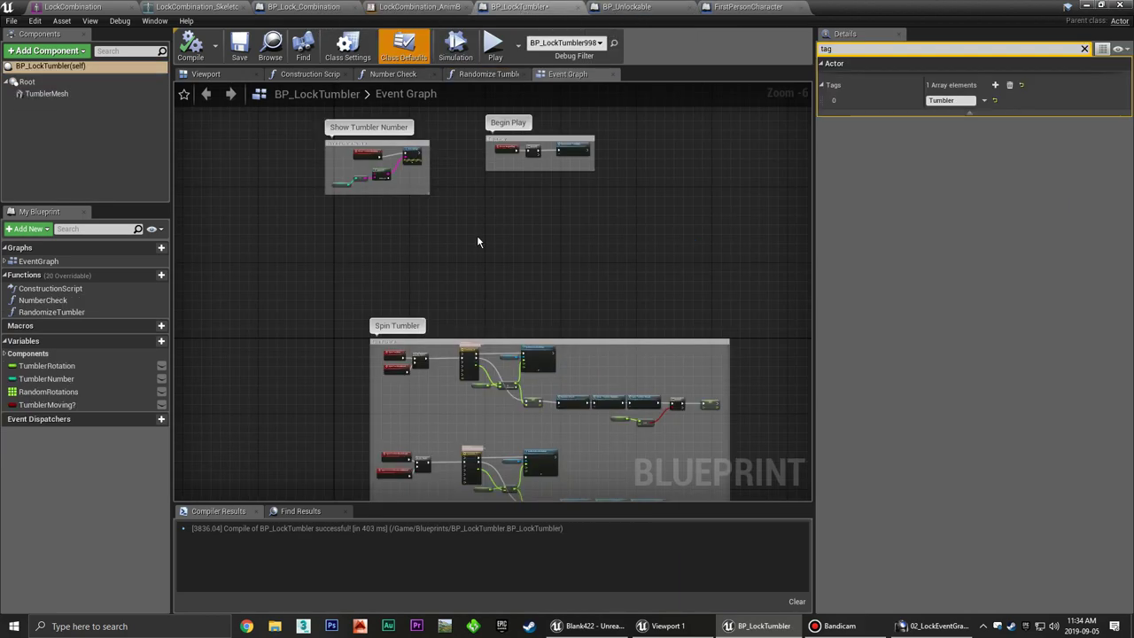
Inspect the Spin Tumbler and SpinTumblerBackward node groups, including the Do Once node.
right_click_drag(484, 313, 471, 203)
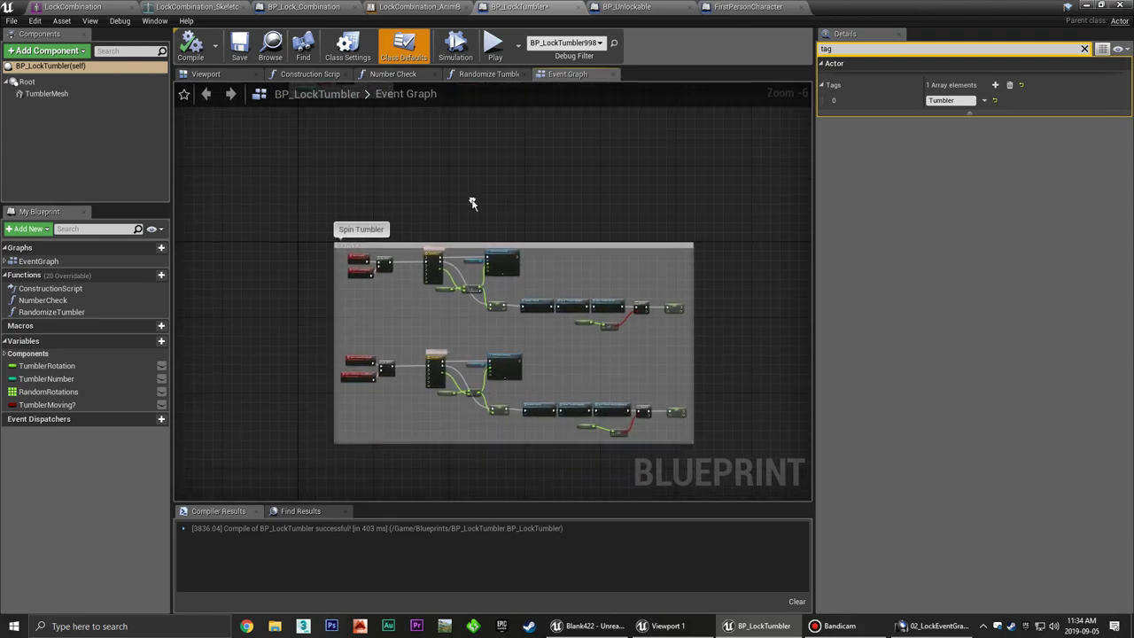
scroll(407, 319, "up", 6)
right_click_drag(395, 307, 472, 370)
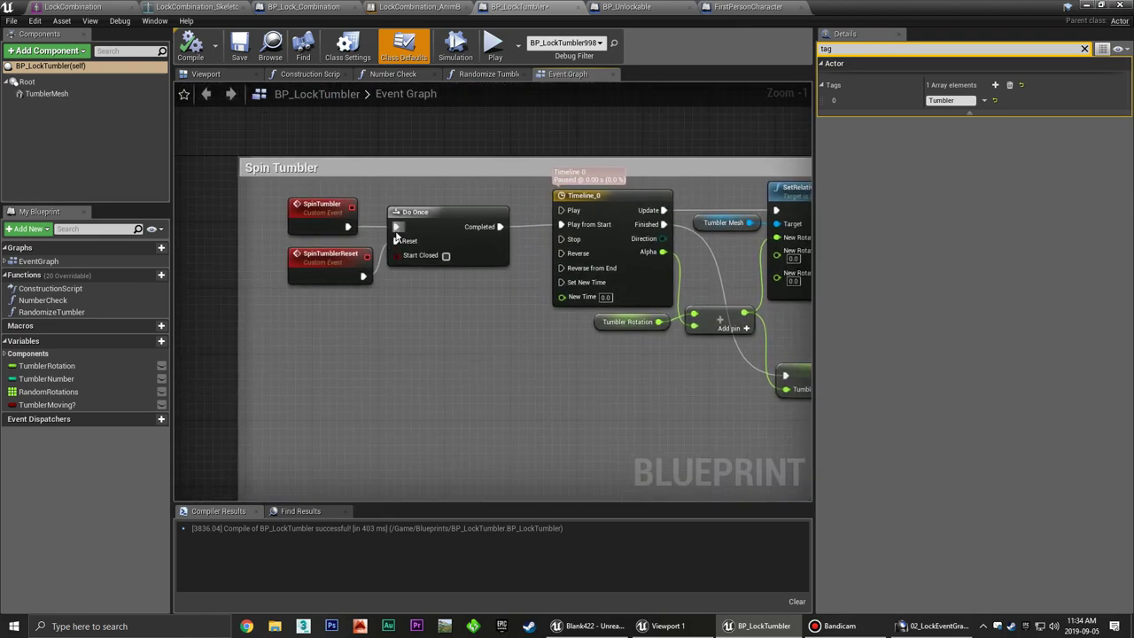
left_click(394, 213)
left_click(430, 313)
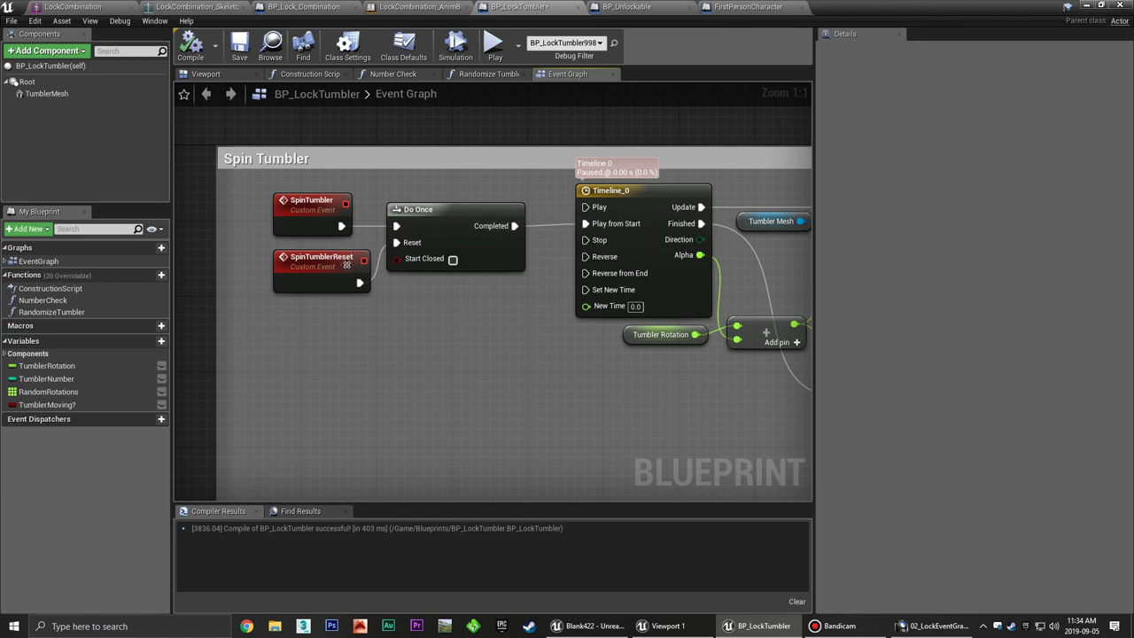
scroll(455, 337, "down", 2)
scroll(454, 309, "down", 2)
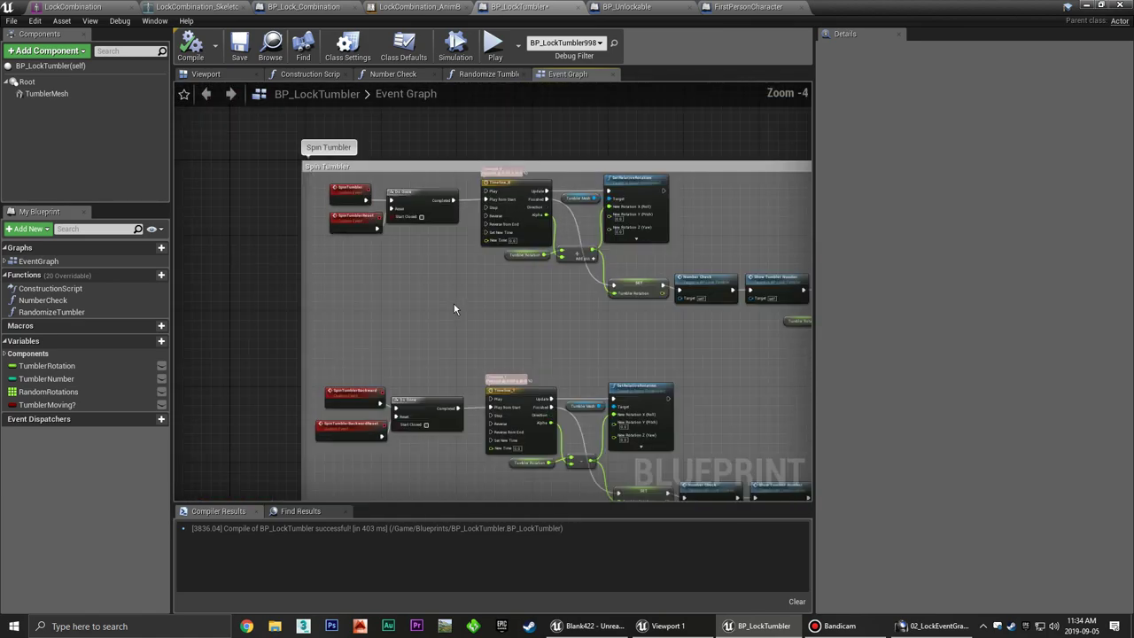
scroll(454, 308, "up", 3)
scroll(448, 245, "up", 1)
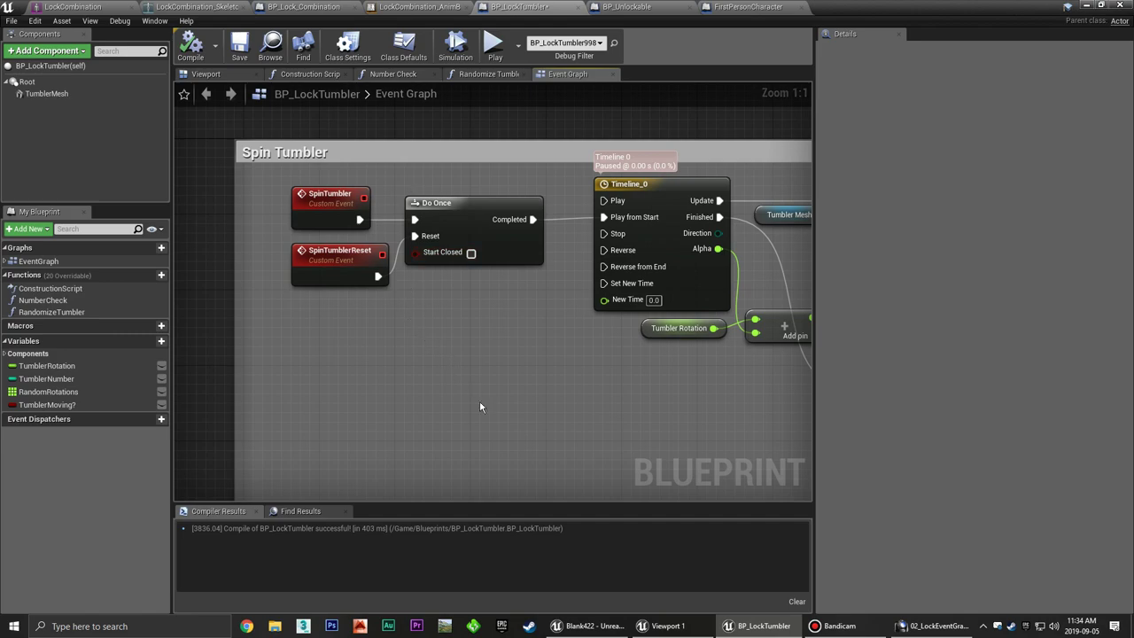
right_click_drag(480, 406, 470, 244)
right_click_drag(434, 295, 455, 321)
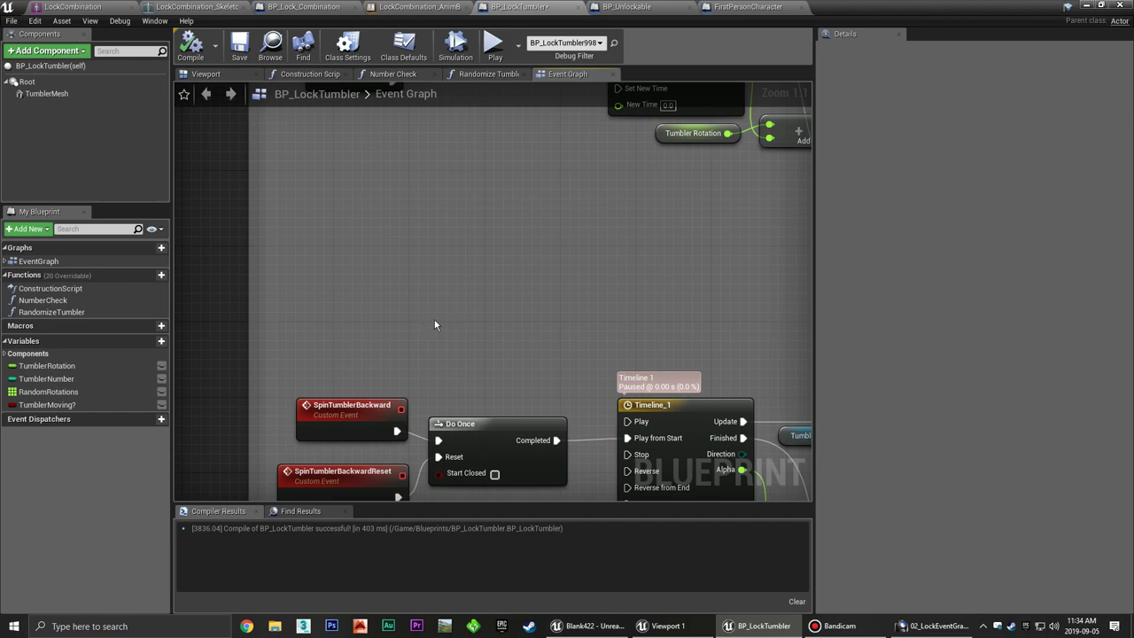
scroll(417, 321, "down", 2)
scroll(389, 311, "down", 2)
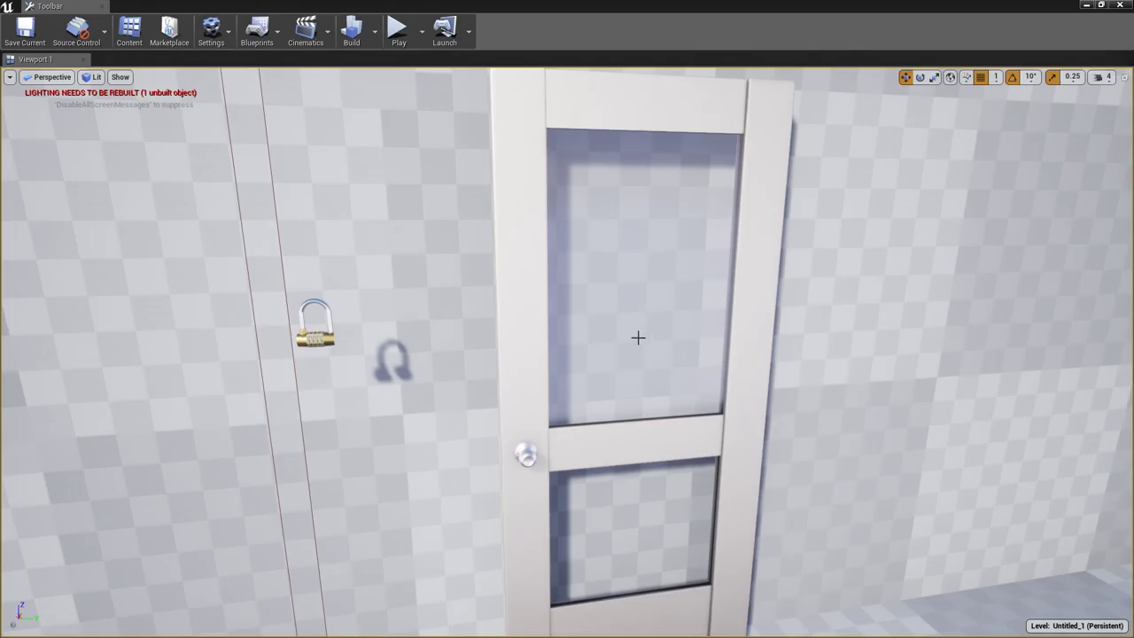
Start Play-In-Editor and walk the player up to the padlock.
left_click(398, 33)
left_click(525, 129)
key("w")
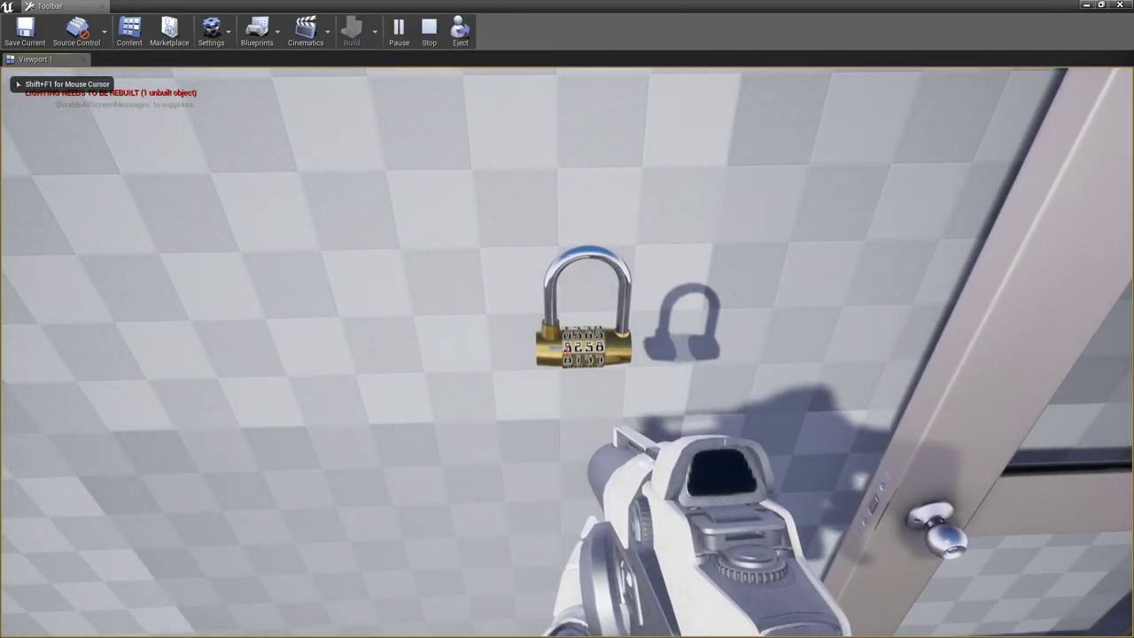
Click the padlock tumbler five times, spinning it between digits 3 and 4, then release input.
left_click(566, 348)
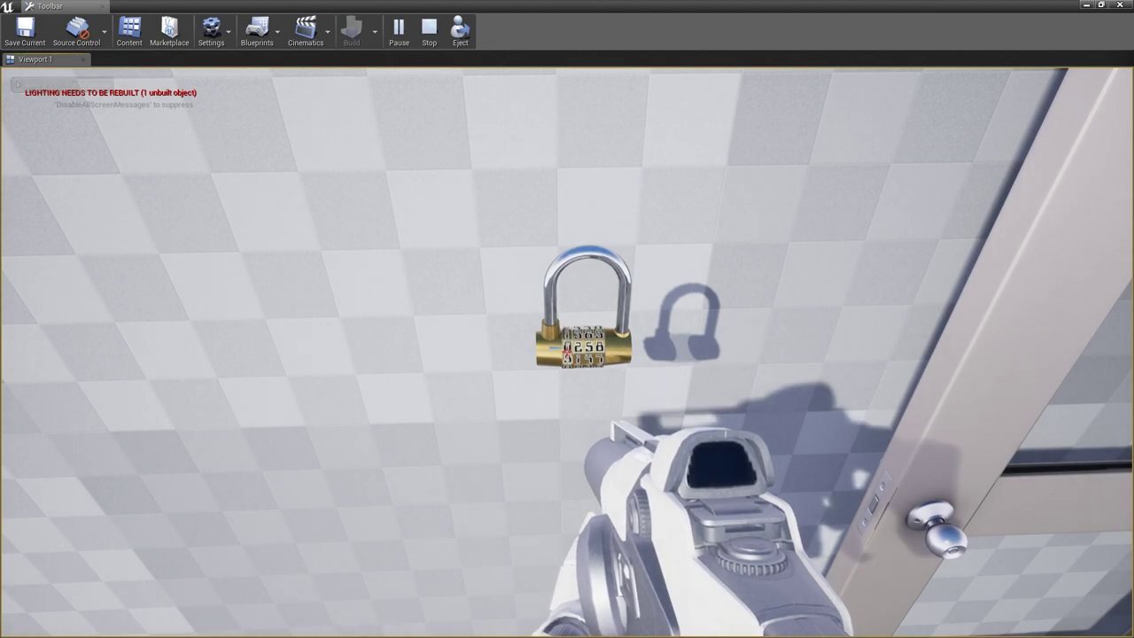
left_click(566, 348)
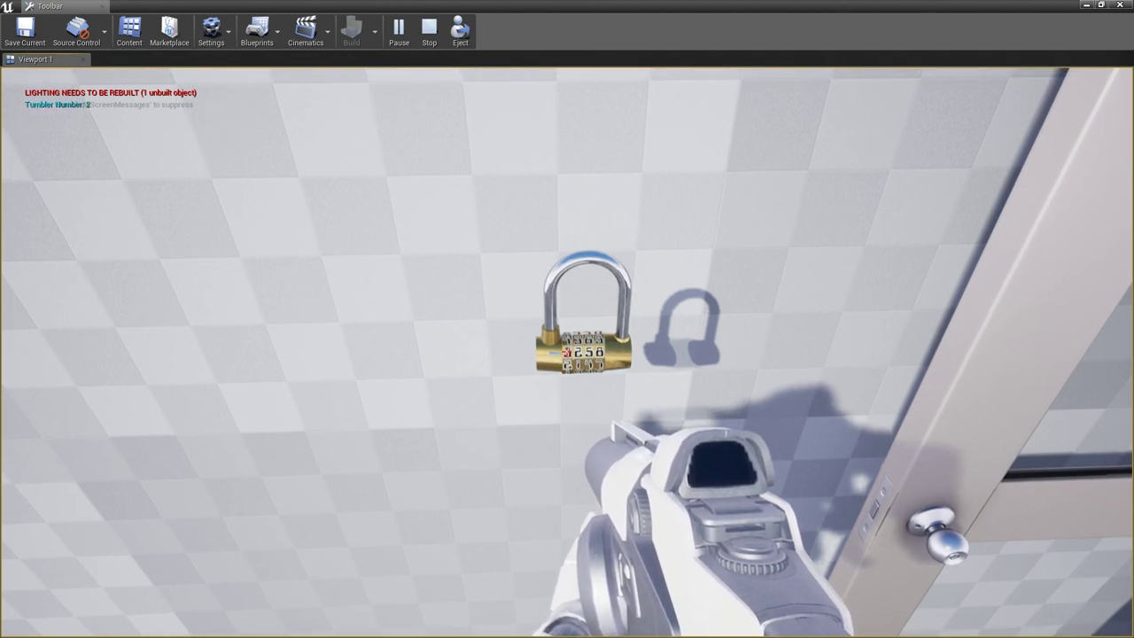
left_click(566, 352)
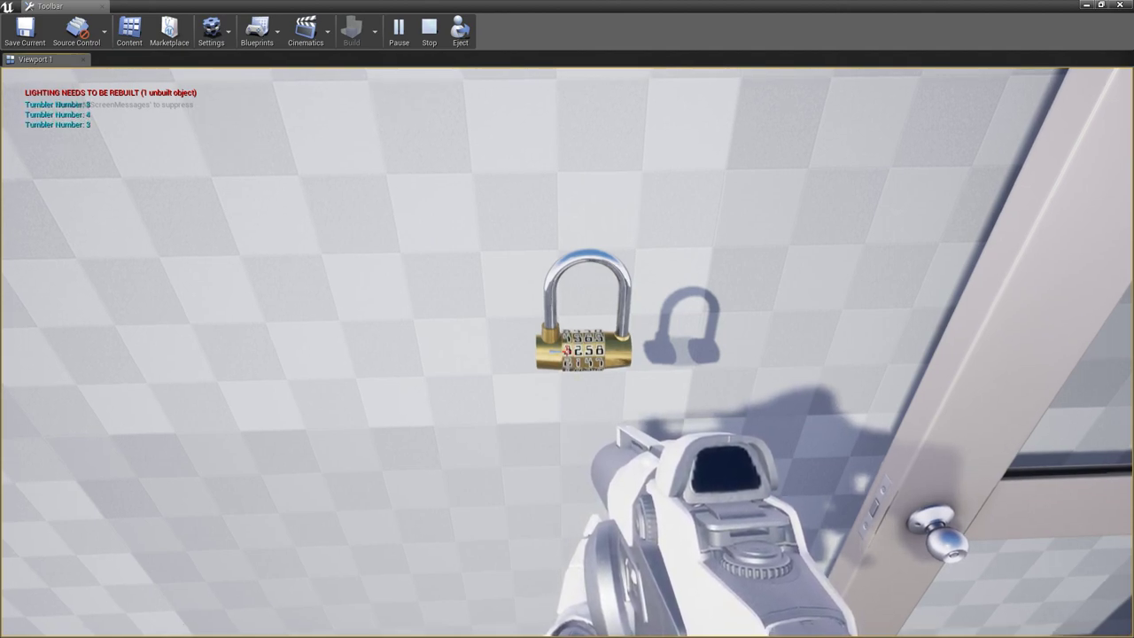
left_click(567, 351)
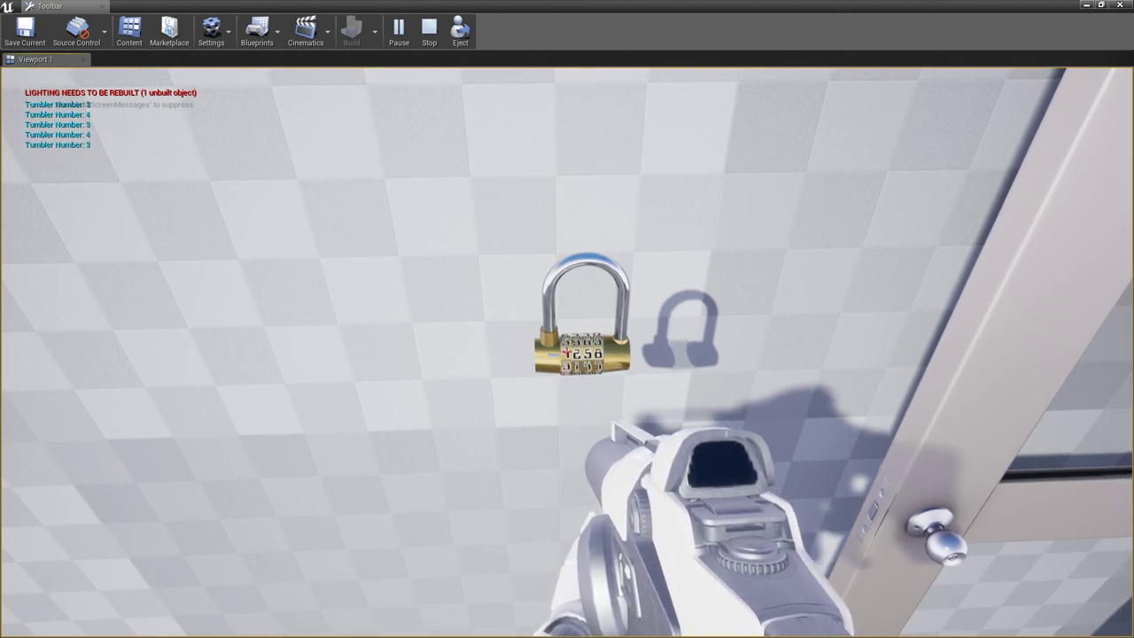
left_click(567, 352)
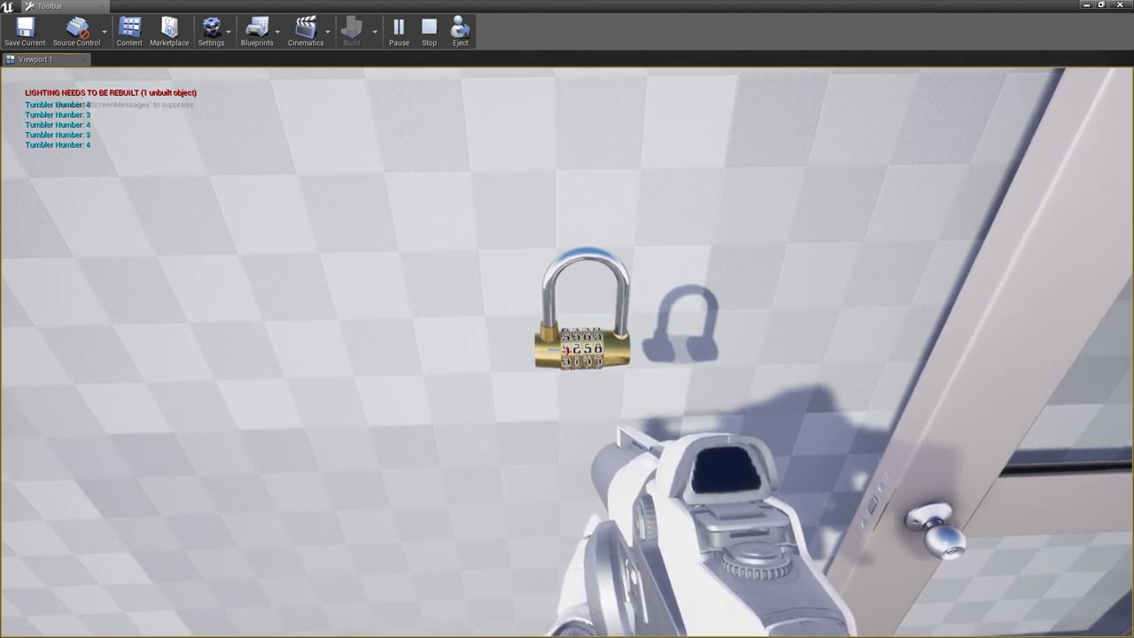
key("shift+F1")
key("alt+Tab")
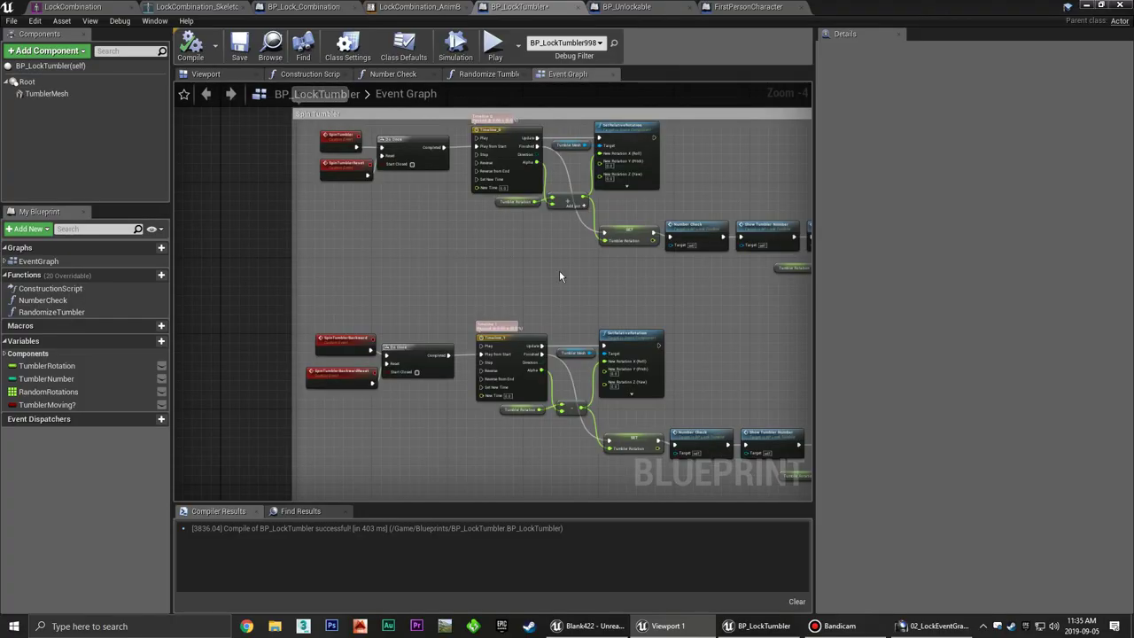
Pan the Event Graph to frame the backward spin nodes.
right_click_drag(558, 277, 442, 297)
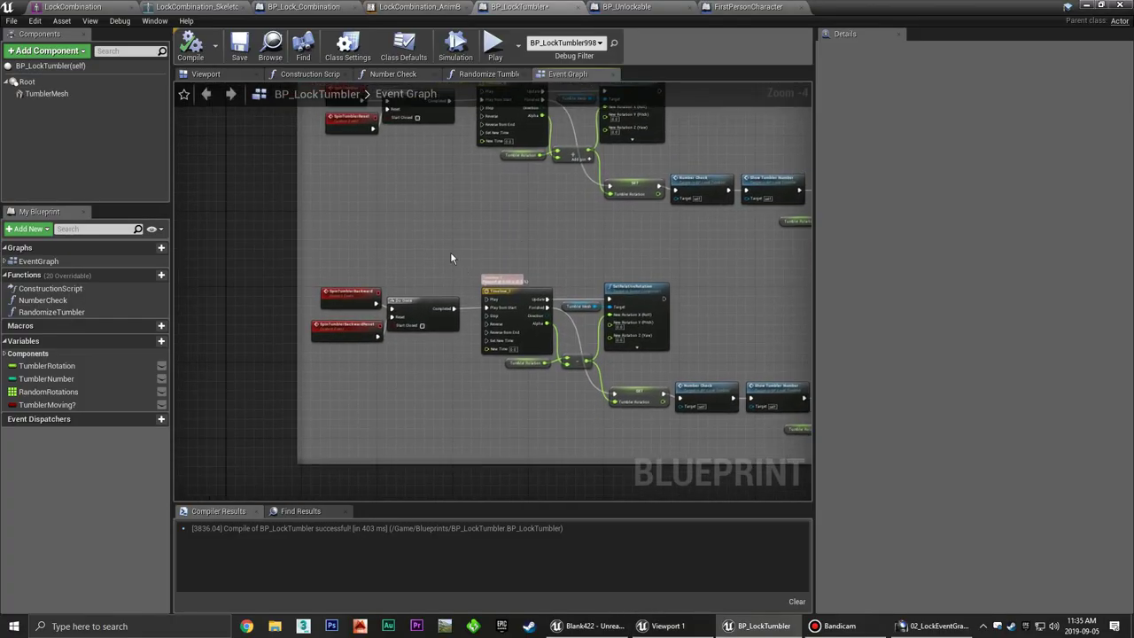
right_click_drag(442, 297, 419, 255)
scroll(483, 287, "up", 5)
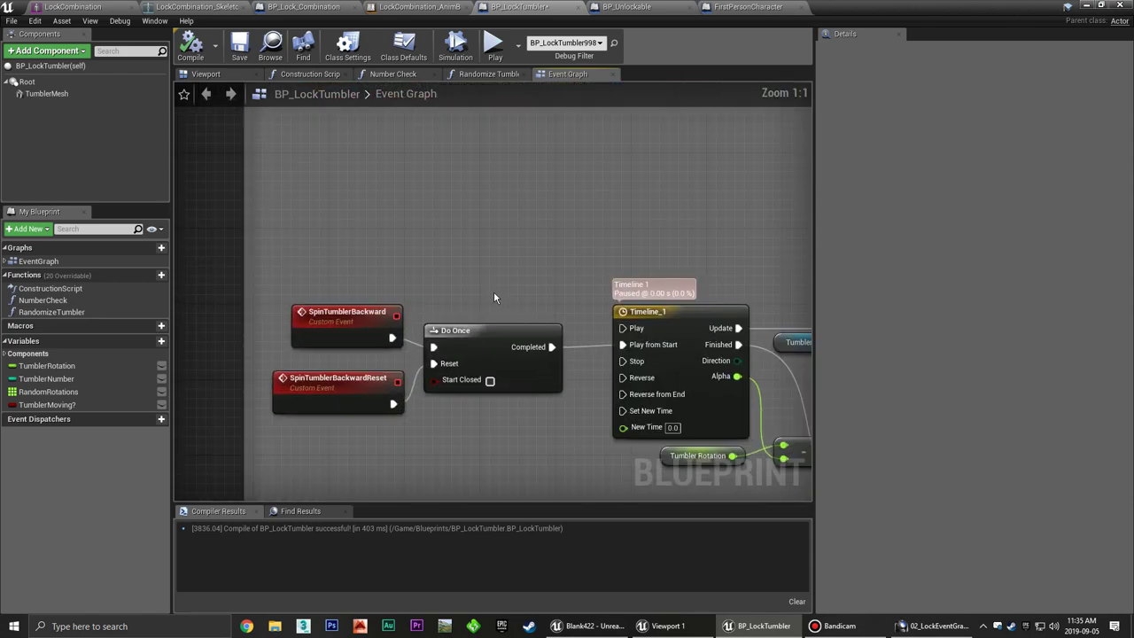
mouse_move(500, 280)
right_mouse_down()
mouse_move(471, 243)
mouse_move(529, 259)
mouse_move(430, 215)
right_mouse_up()
right_click_drag(495, 373, 483, 351)
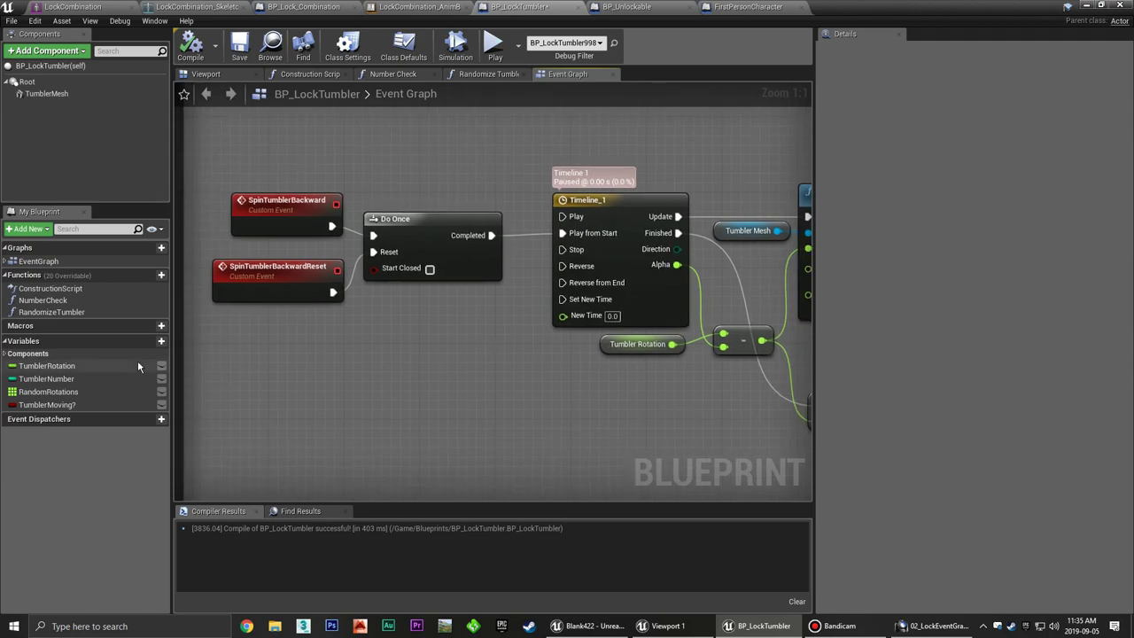
Delete the TumblerMoving? variable and add a new Boolean named TumblerMoving?
left_click(33, 405)
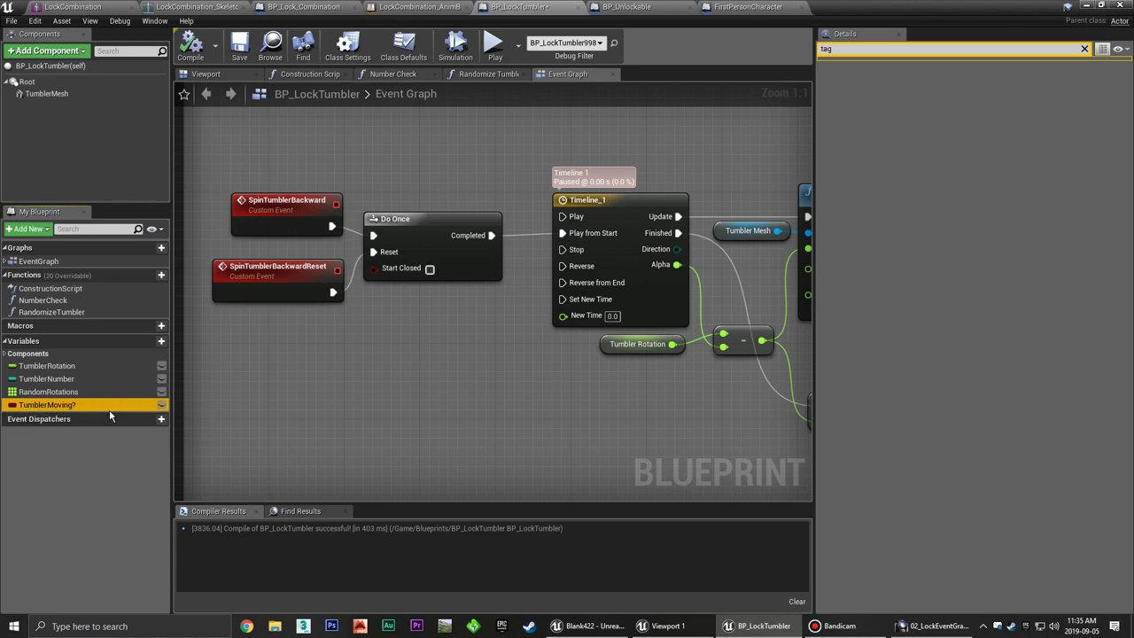
left_click(1085, 50)
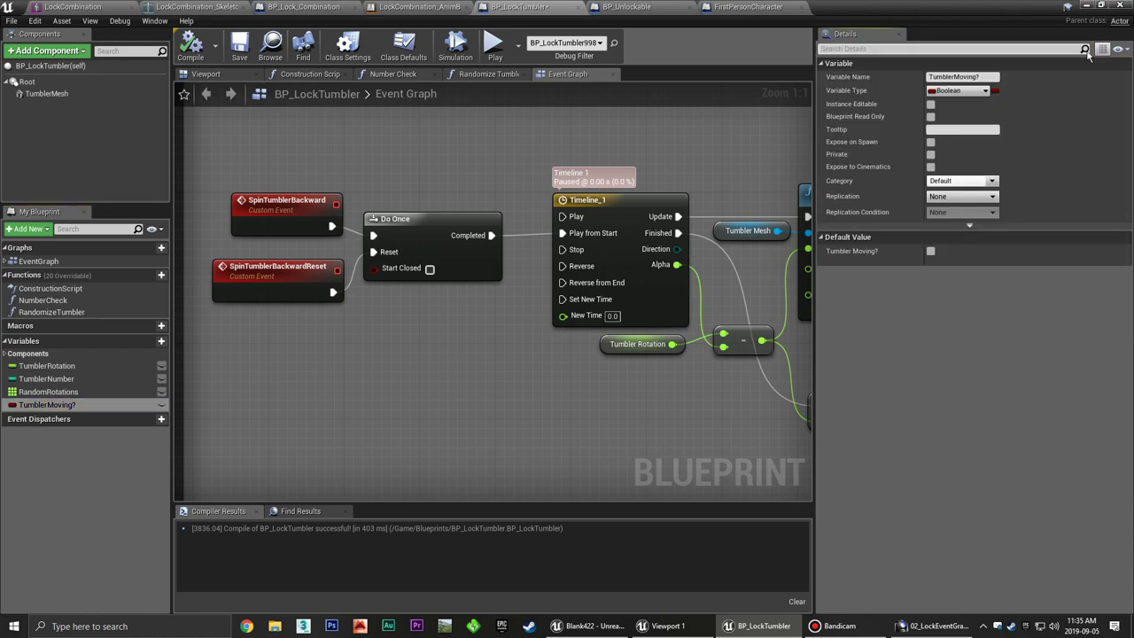
left_click(49, 405)
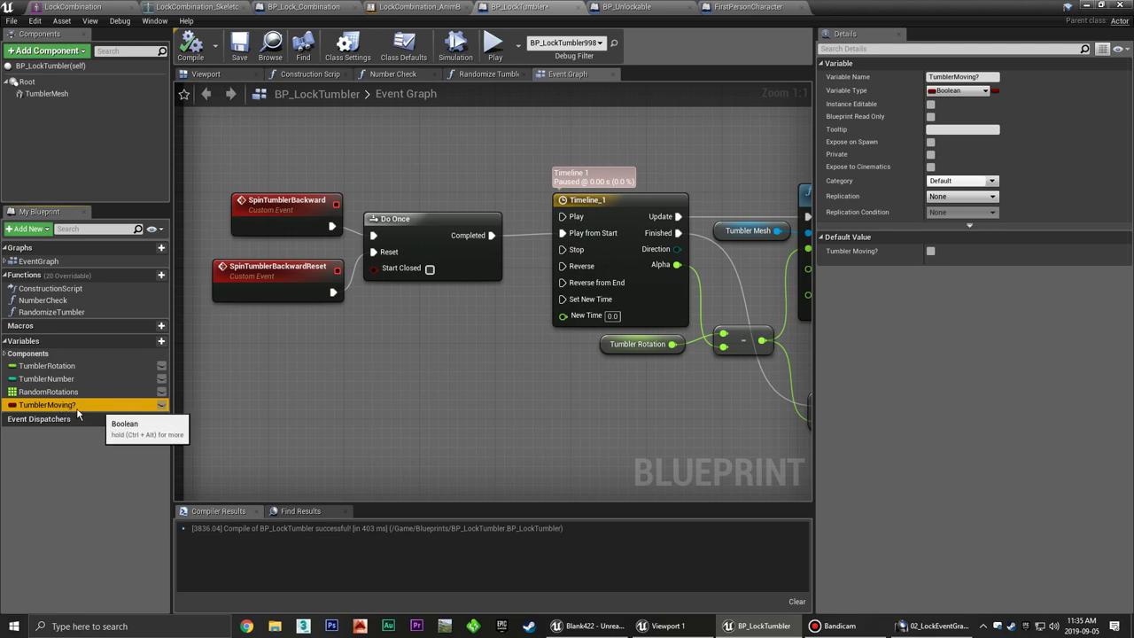
key("Delete")
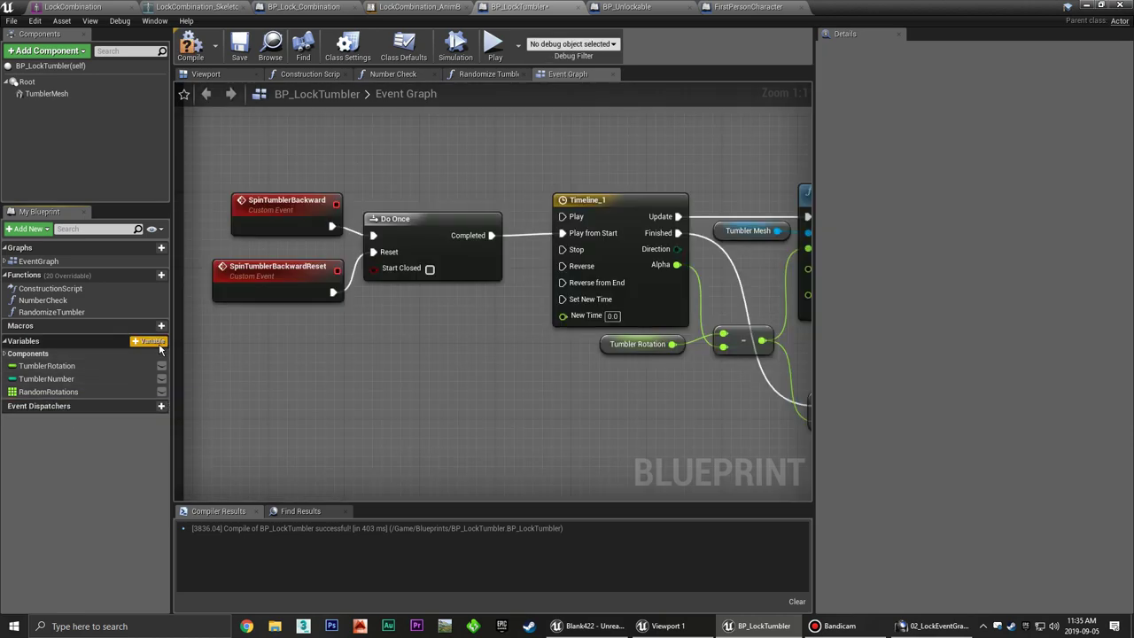
left_click(158, 342)
type("TumblerMoving?")
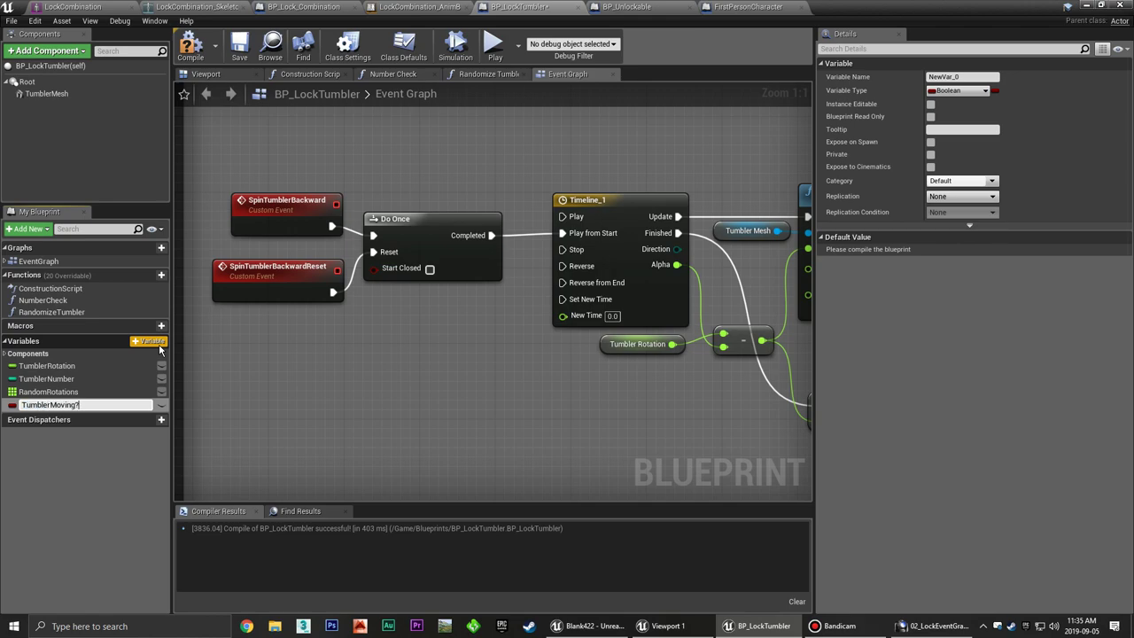
key("Return")
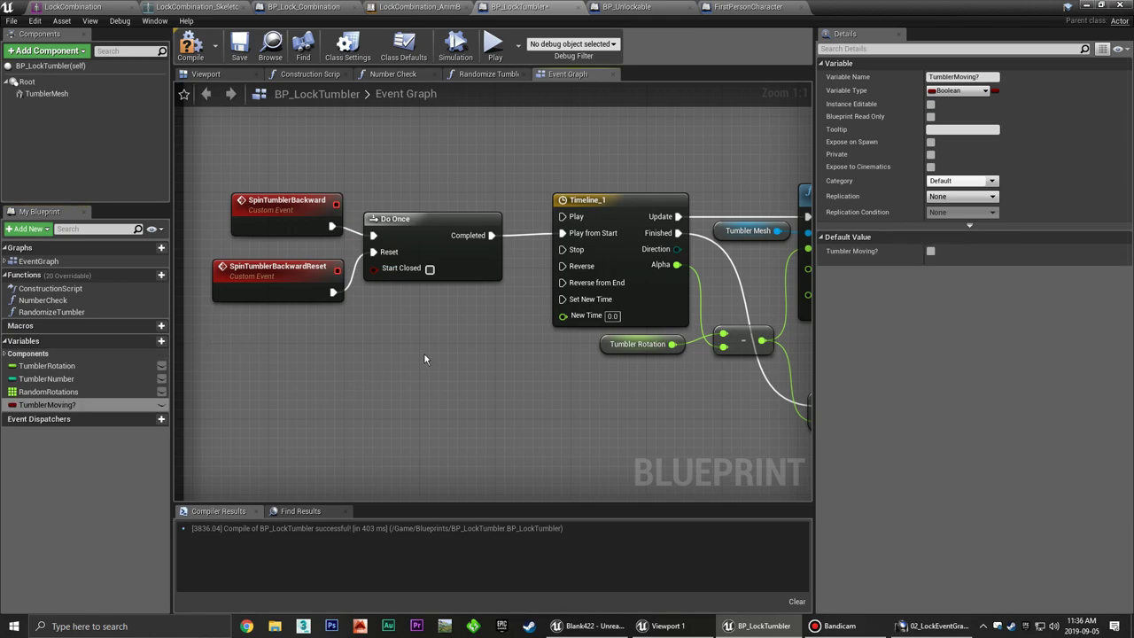
scroll(381, 361, "down", 2)
scroll(332, 365, "down", 3)
scroll(416, 310, "up", 1)
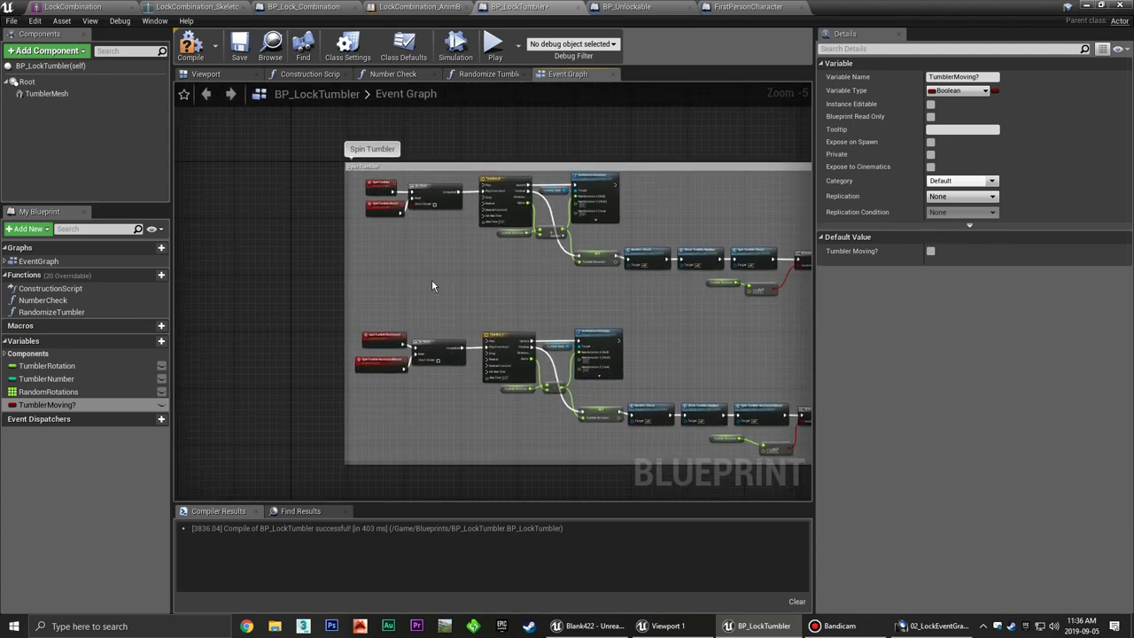
Shift the Spin Tumbler events and Do Once left to make room.
scroll(431, 279, "up", 1)
scroll(478, 318, "up", 1)
scroll(529, 372, "up", 1)
right_click_drag(530, 372, 481, 327)
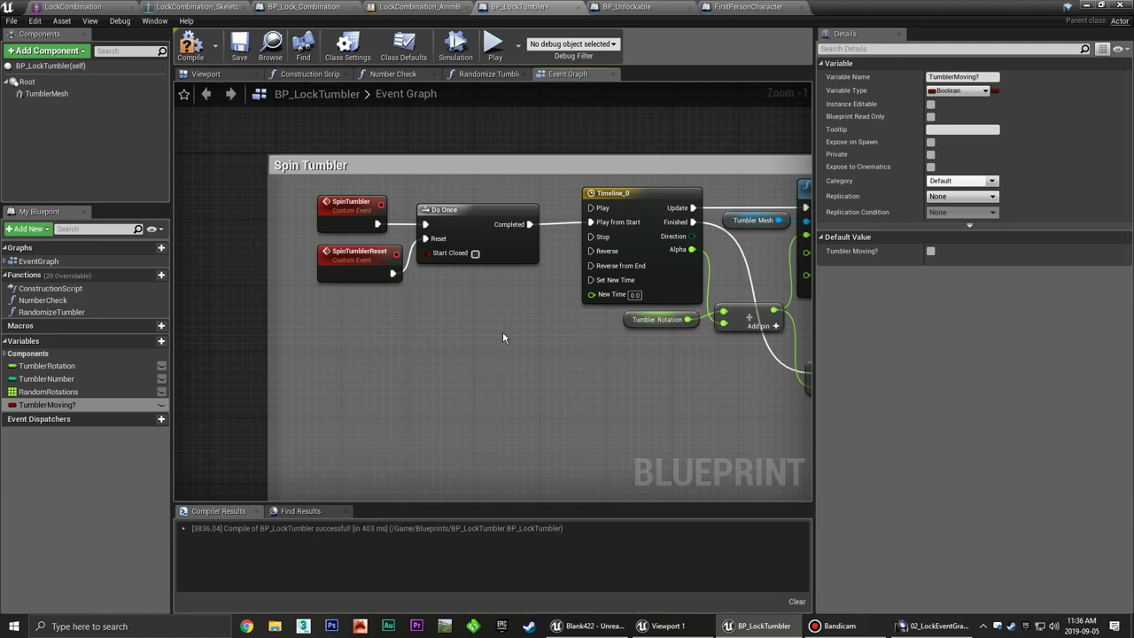
mouse_move(512, 340)
right_mouse_down()
mouse_move(452, 279)
mouse_move(464, 307)
right_mouse_up()
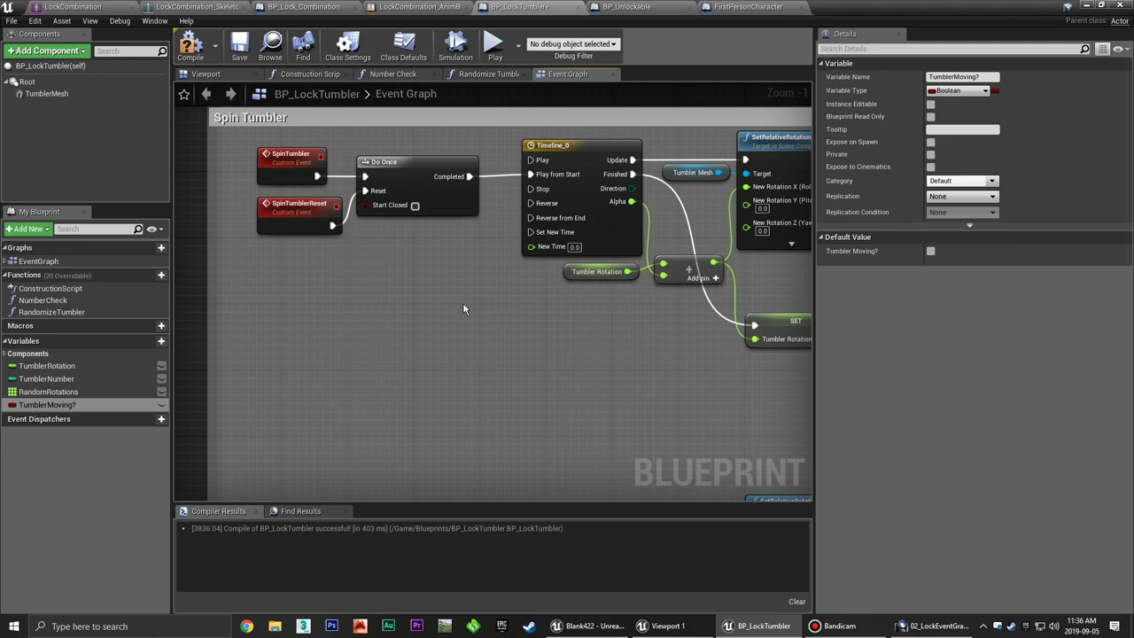
right_click_drag(366, 260, 510, 301)
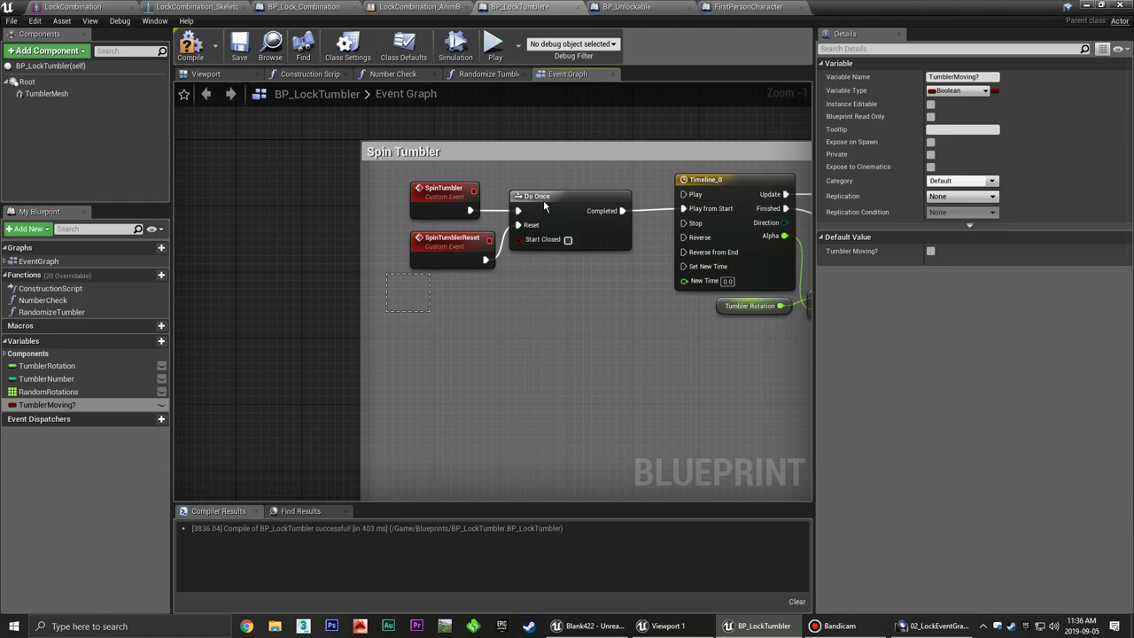
left_click_drag(531, 210, 339, 210)
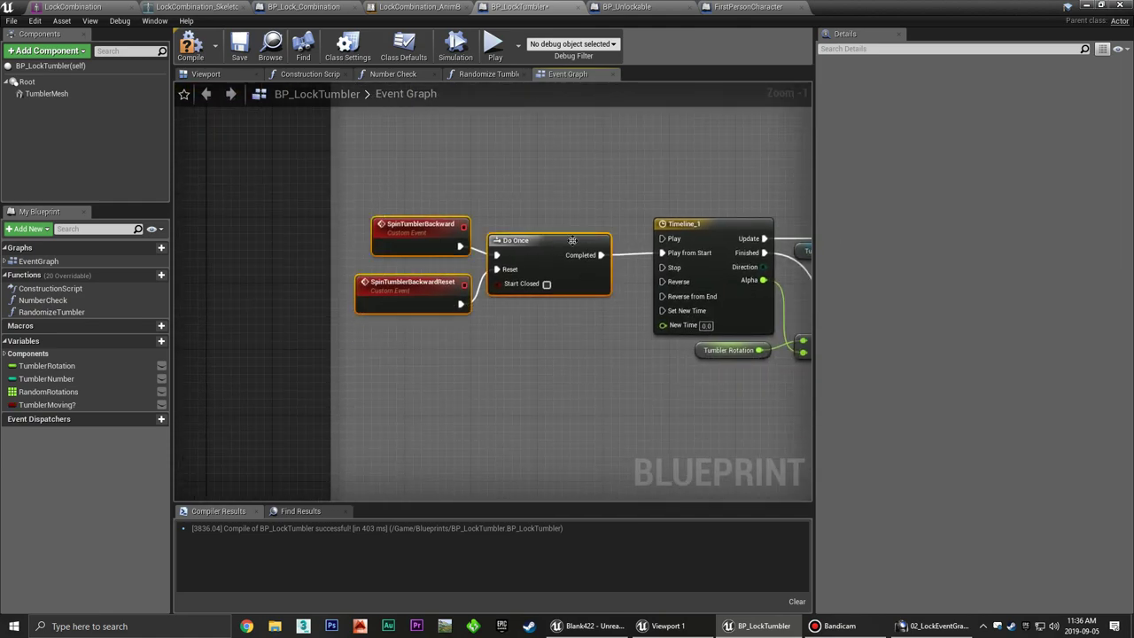
left_click_drag(596, 235, 251, 235)
left_click(506, 243)
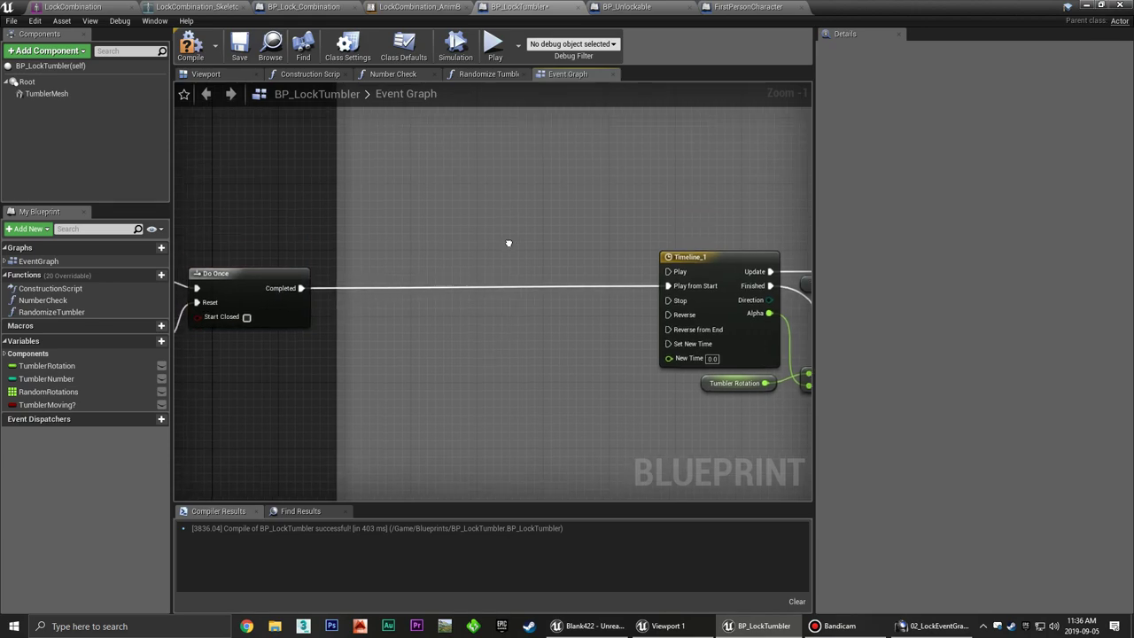
Insert a SET Tumbler Moving? (true) node between Do Once and the timeline in both spin chains.
left_click_drag(47, 405, 462, 287, "alt")
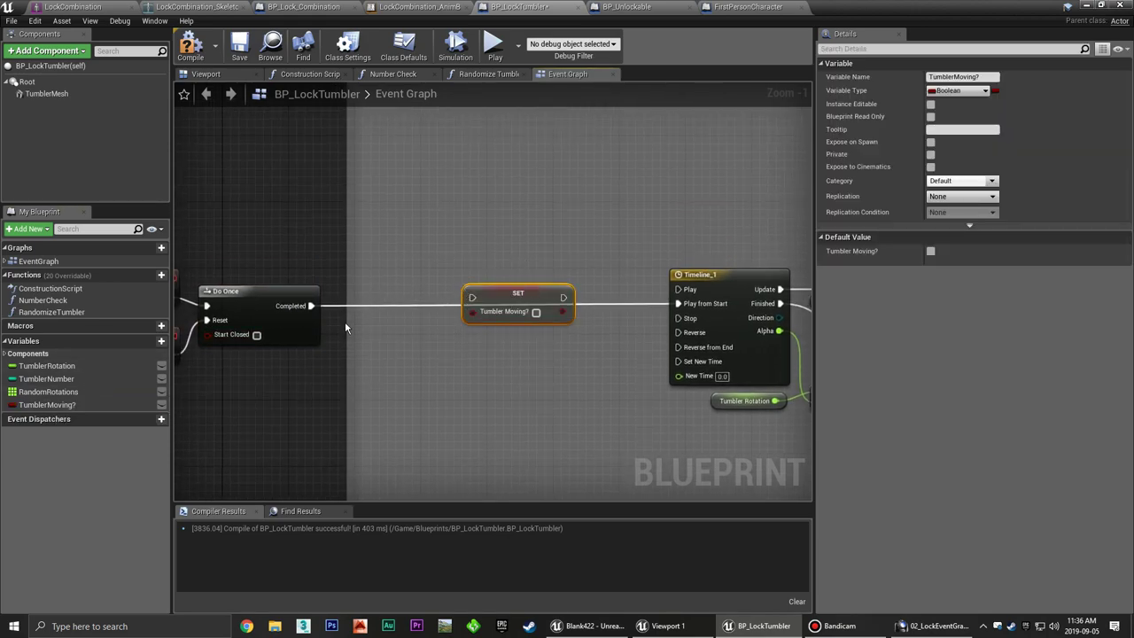
left_click_drag(311, 306, 563, 298, "ctrl")
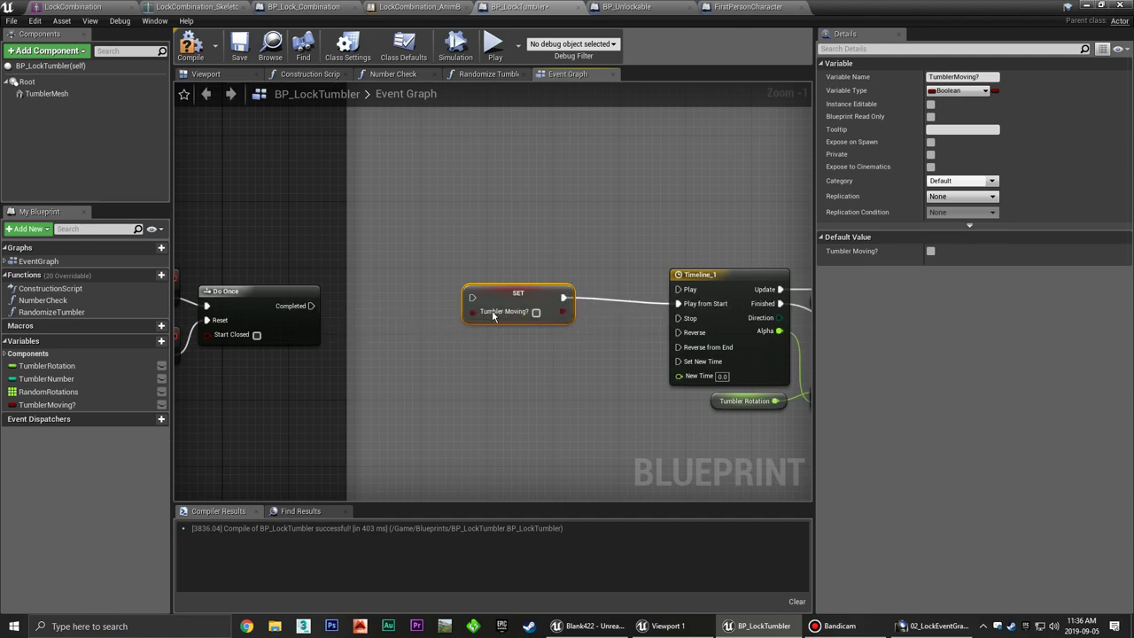
left_click_drag(472, 296, 312, 306)
left_click(536, 312)
left_click(540, 223)
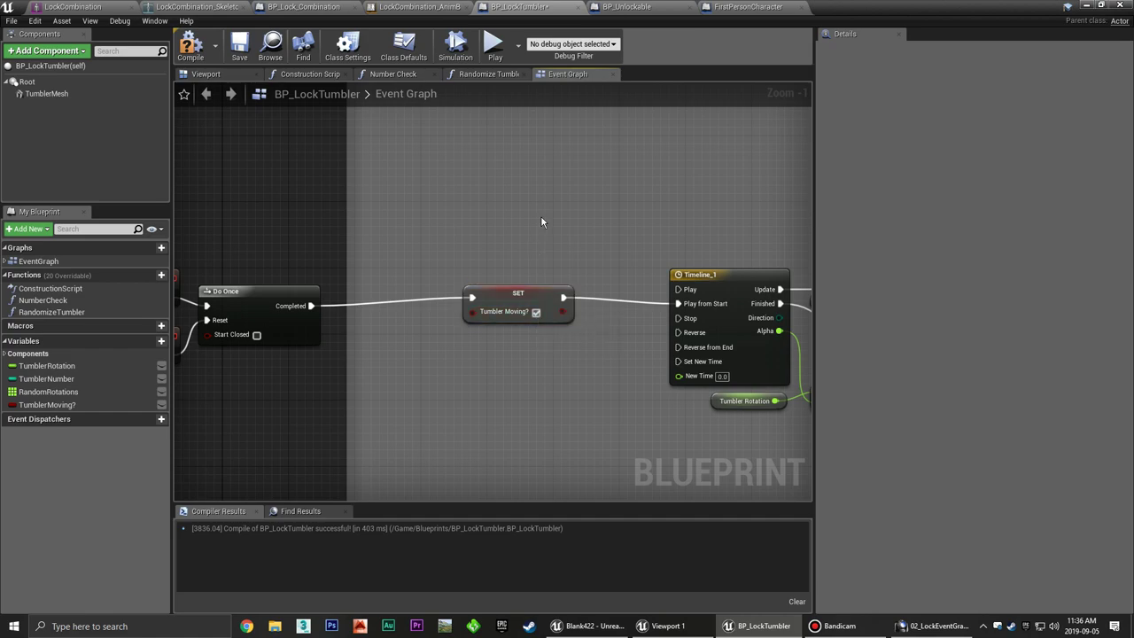
left_click_drag(46, 405, 578, 178)
left_click_drag(457, 183, 675, 182, "ctrl")
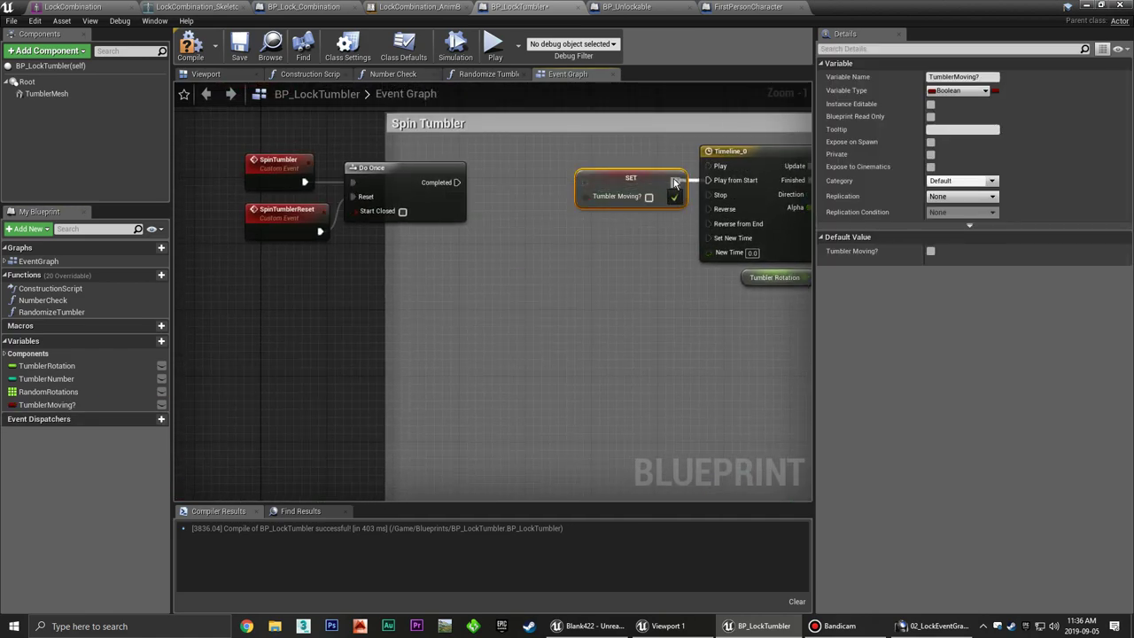
left_click_drag(585, 182, 457, 182)
left_click(659, 253)
Wire Timeline_0's Update pin to the SetRelativeRotation node.
right_click_drag(502, 238, 413, 213)
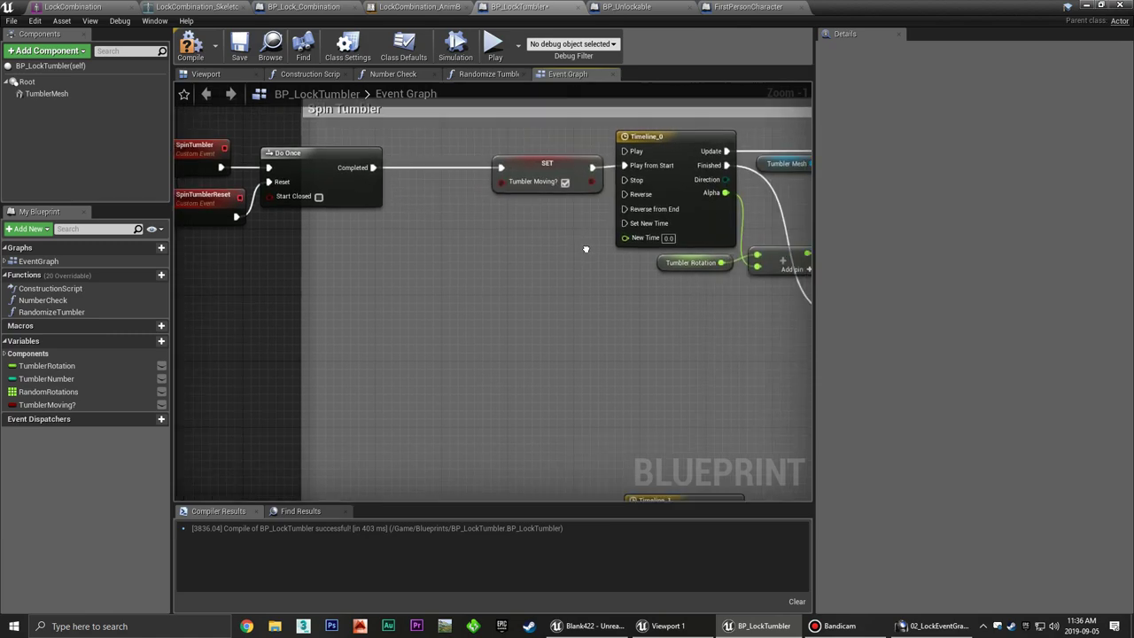
mouse_move(577, 255)
right_mouse_down()
mouse_move(453, 269)
mouse_move(507, 314)
right_mouse_up()
mouse_move(574, 283)
right_mouse_down()
mouse_move(413, 294)
mouse_move(420, 252)
right_mouse_up()
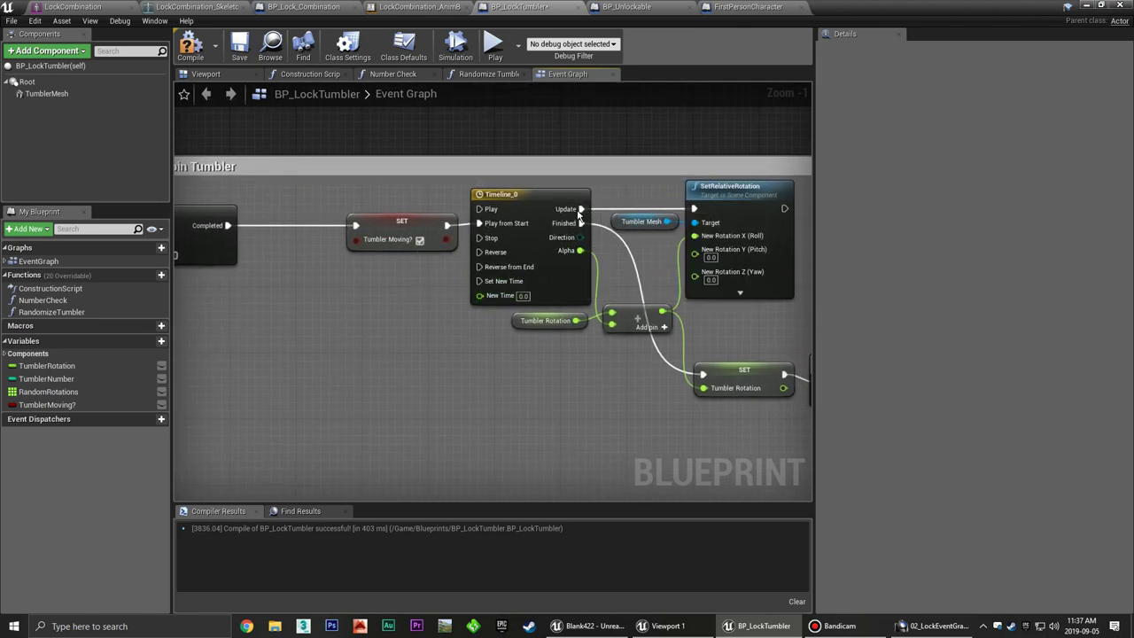
left_click_drag(651, 212, 635, 214)
right_click_drag(410, 302, 419, 274)
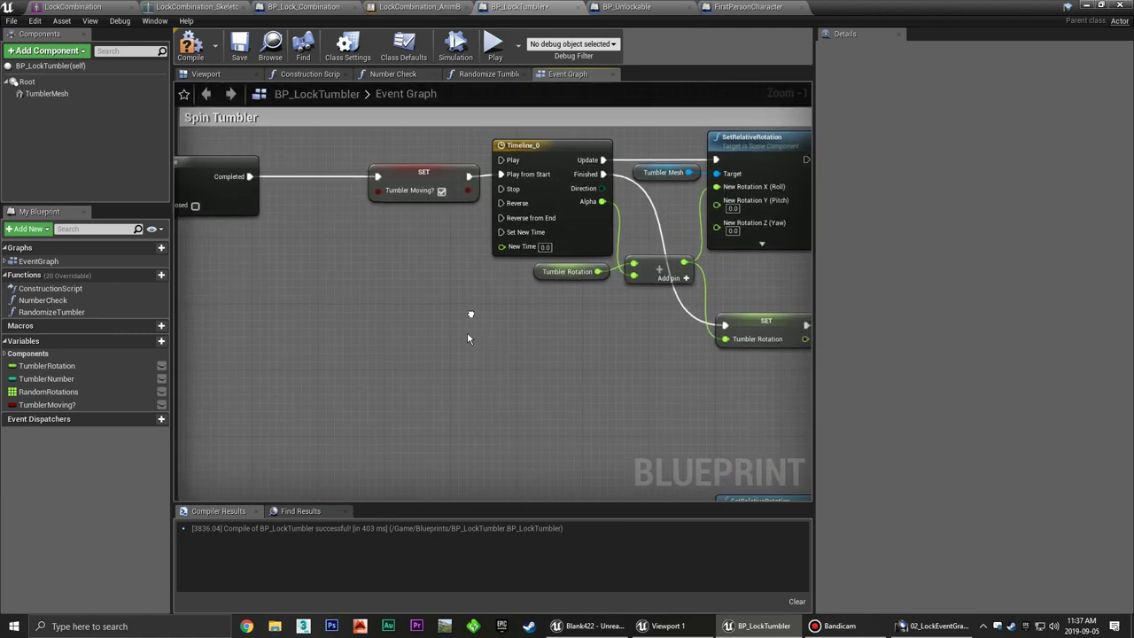
scroll(478, 335, "down", 2)
Nudge the second chain's SET node beside Timeline_1 and inspect both chains' Tumbler Moving? setters.
mouse_move(478, 335)
right_mouse_down()
mouse_move(478, 273)
mouse_move(493, 286)
right_mouse_up()
left_click_drag(412, 383, 483, 389)
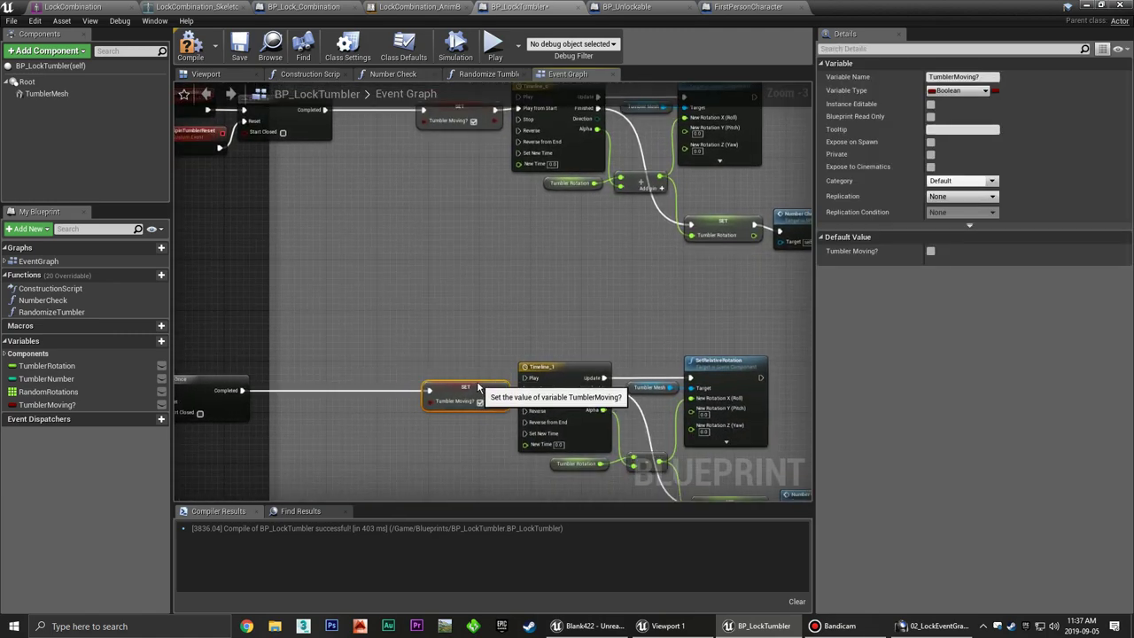
left_click(479, 291)
mouse_move(478, 290)
right_mouse_down()
mouse_move(518, 325)
mouse_move(505, 269)
right_mouse_up()
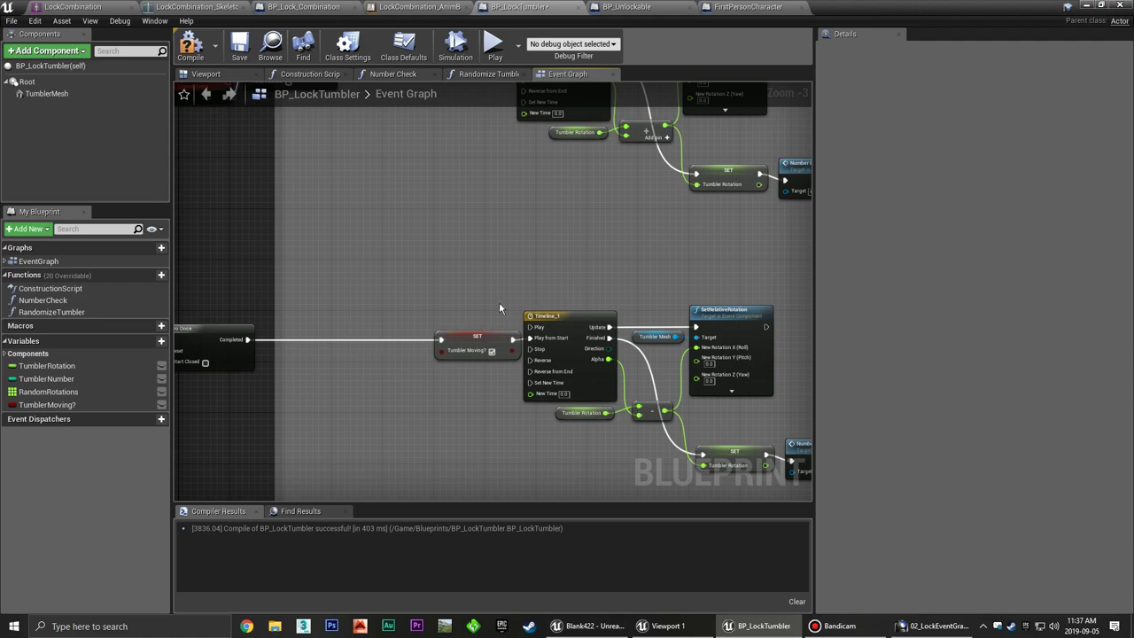
right_click_drag(518, 310, 390, 346)
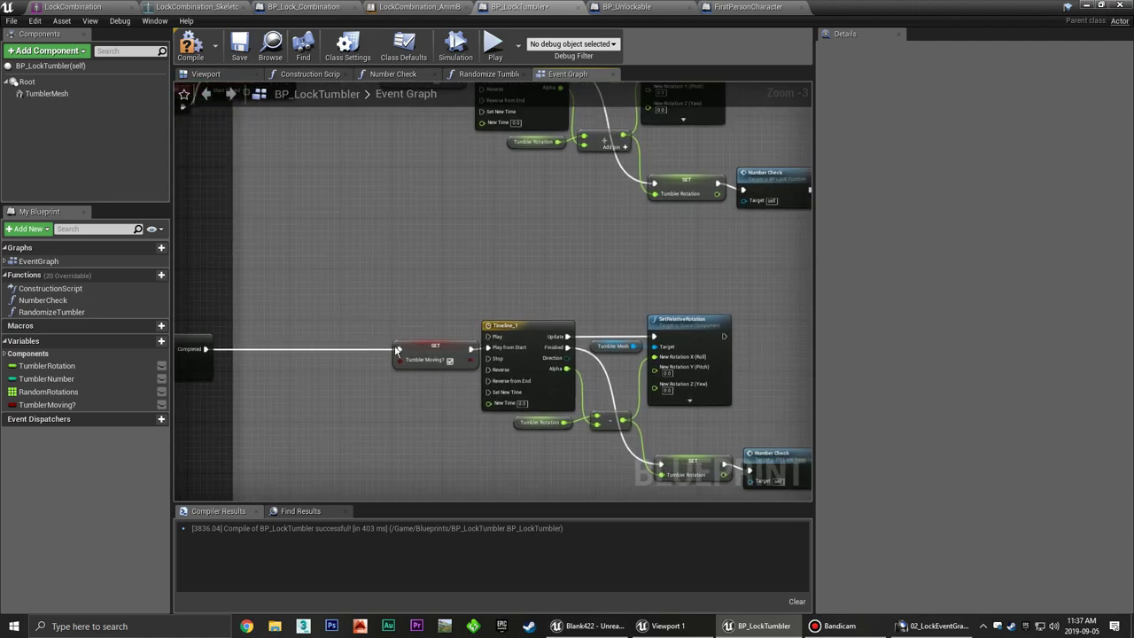
left_click(443, 349)
left_click(513, 326)
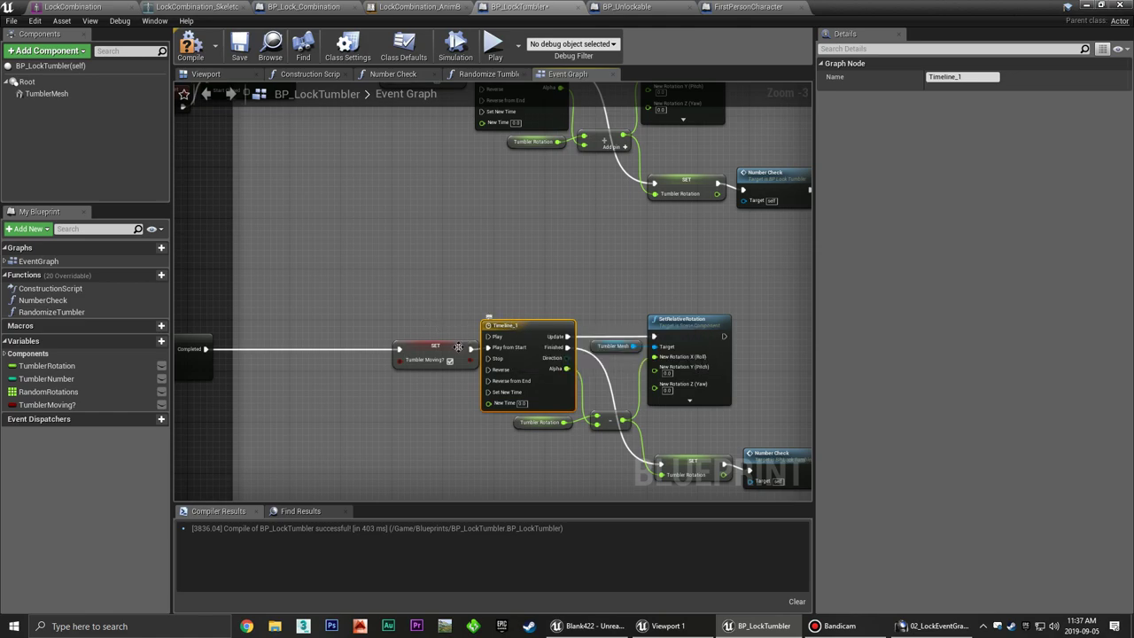
left_click(447, 288)
right_click_drag(446, 288, 496, 384)
left_click(473, 163)
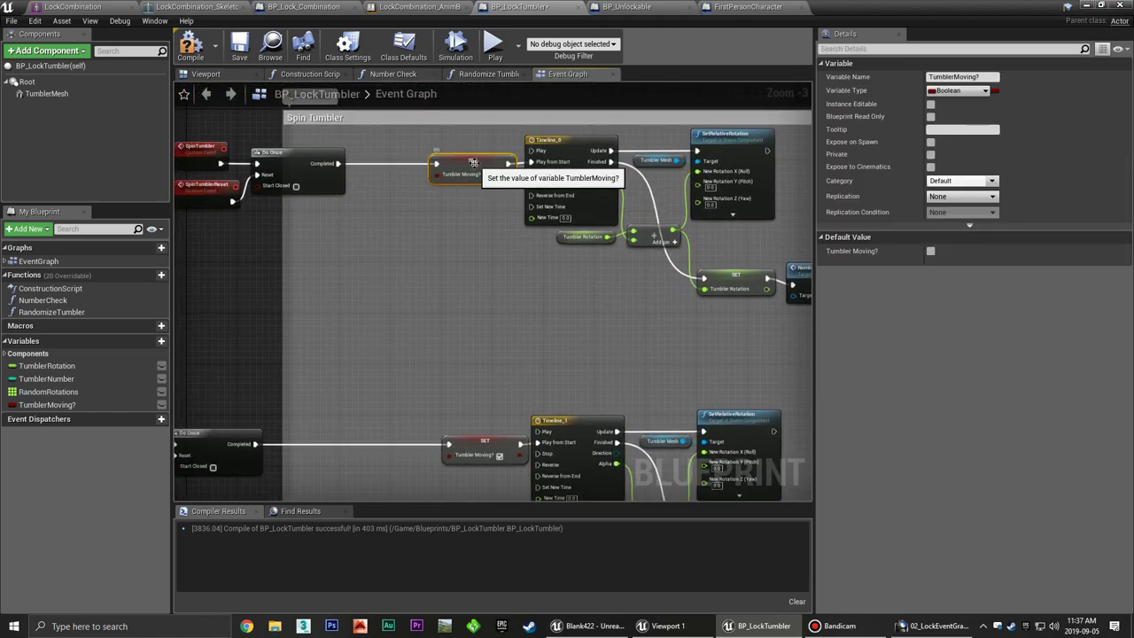
left_click(490, 308)
mouse_move(519, 358)
right_mouse_down()
mouse_move(401, 302)
mouse_move(586, 352)
mouse_move(577, 313)
right_mouse_up()
Rearrange the forward and backward spin event groups to make room before Do Once.
left_click_drag(519, 346, 255, 476)
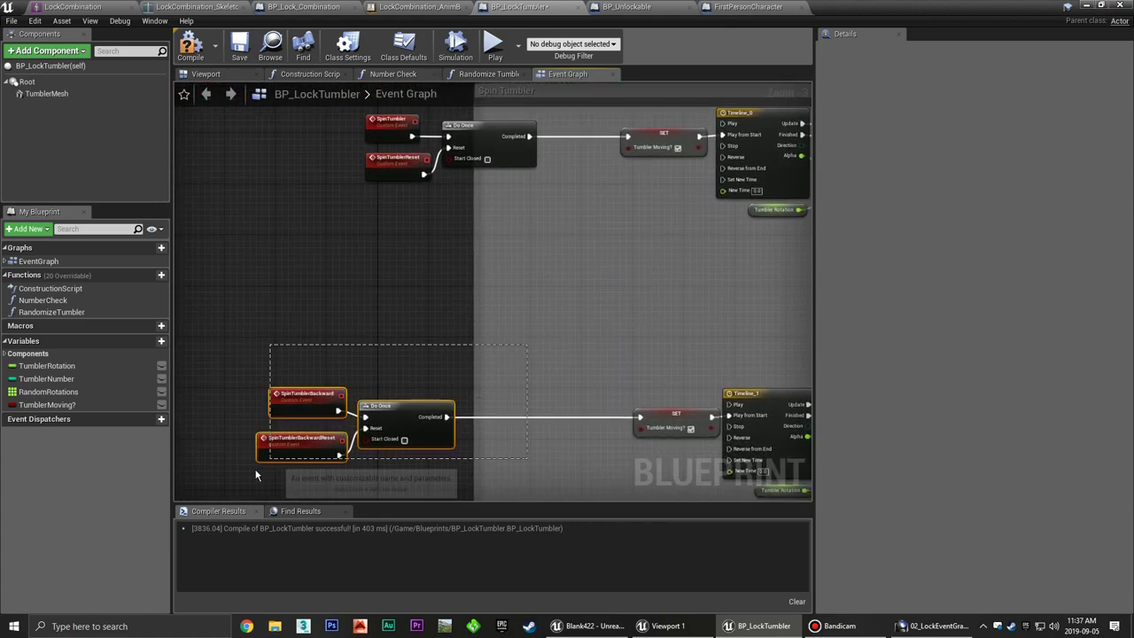
left_click_drag(425, 408, 584, 408)
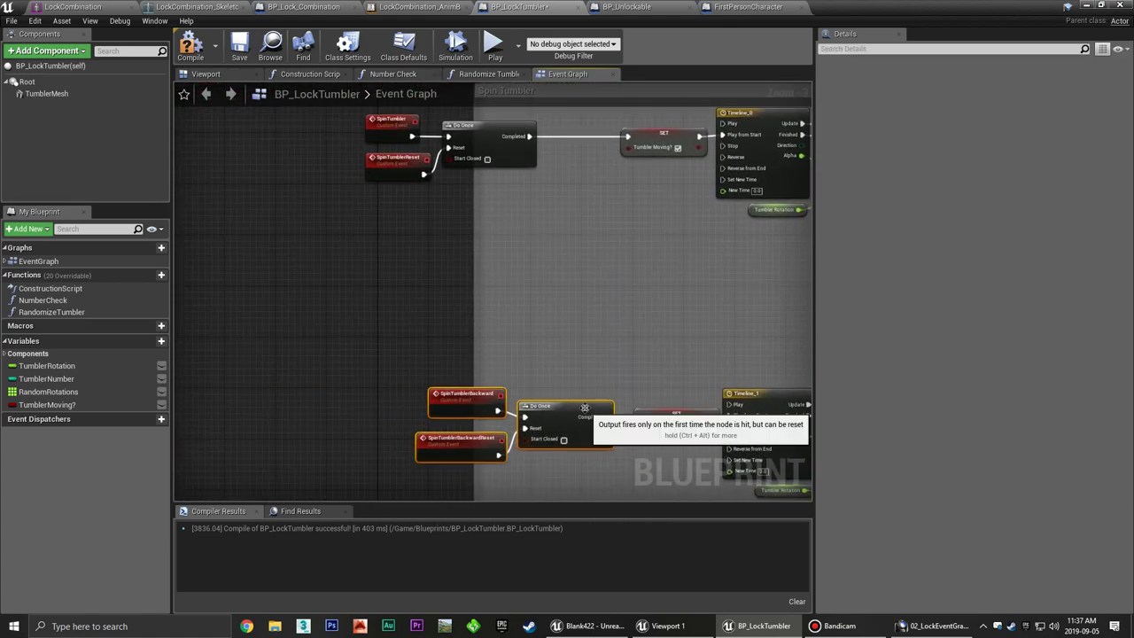
left_click(548, 388)
right_click_drag(547, 388, 445, 242)
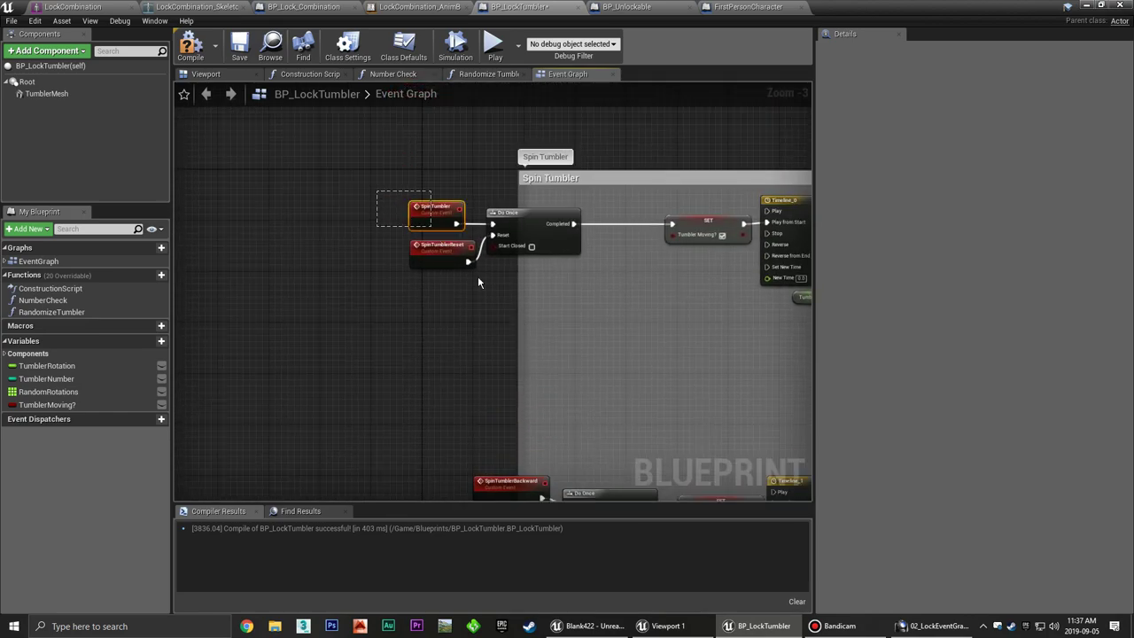
left_click_drag(376, 191, 478, 282)
left_click_drag(502, 232, 571, 232)
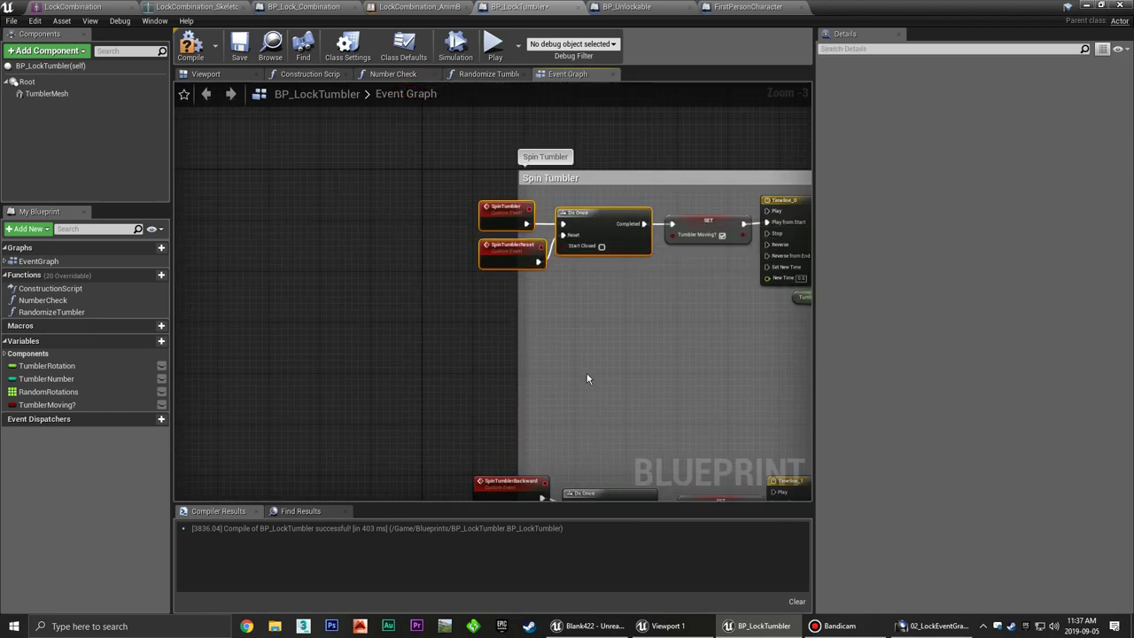
right_click_drag(586, 379, 617, 204)
left_click_drag(551, 304, 426, 295)
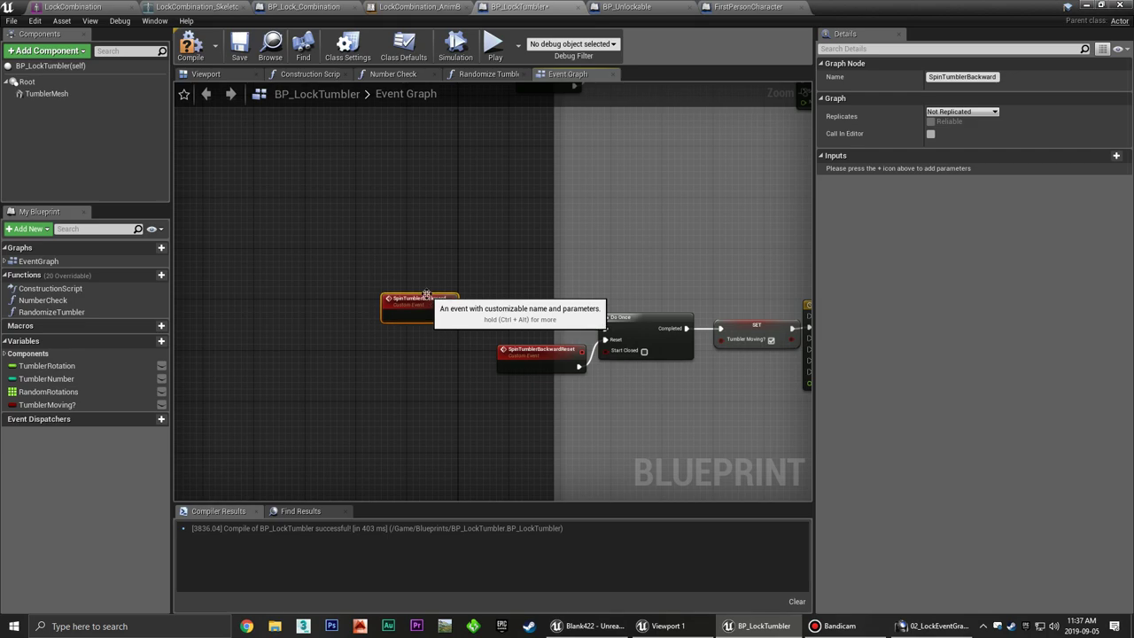
right_click_drag(438, 348, 480, 312)
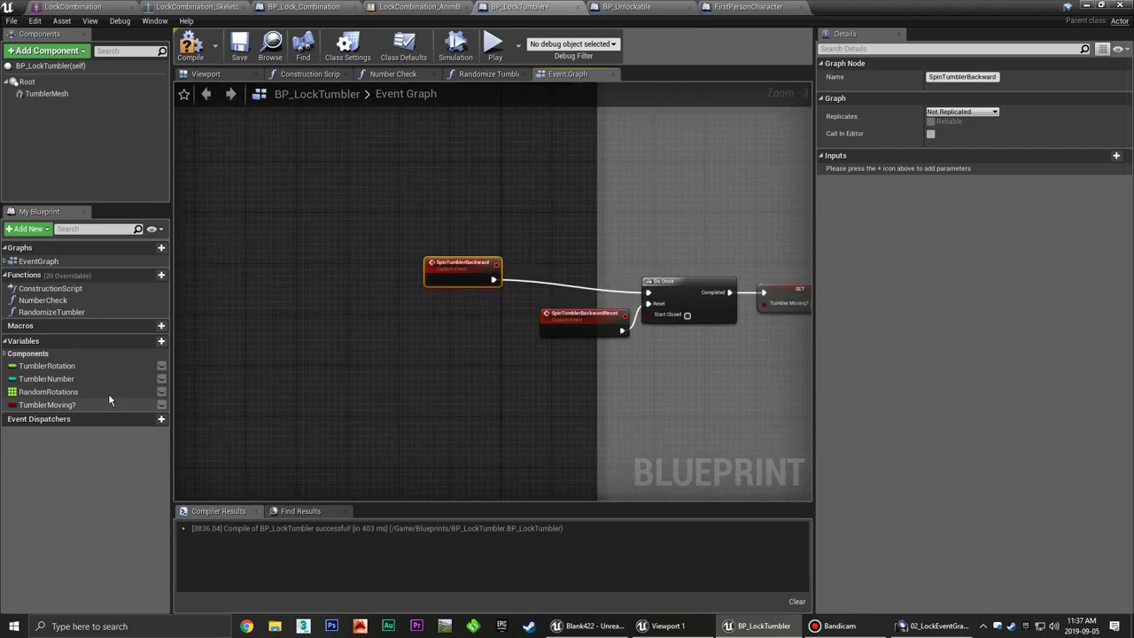
Gate SpinTumblerBackward with a Branch on Tumbler Moving?, routing False into Do Once.
left_click_drag(47, 403, 407, 319, "ctrl")
right_click_drag(483, 311, 443, 350)
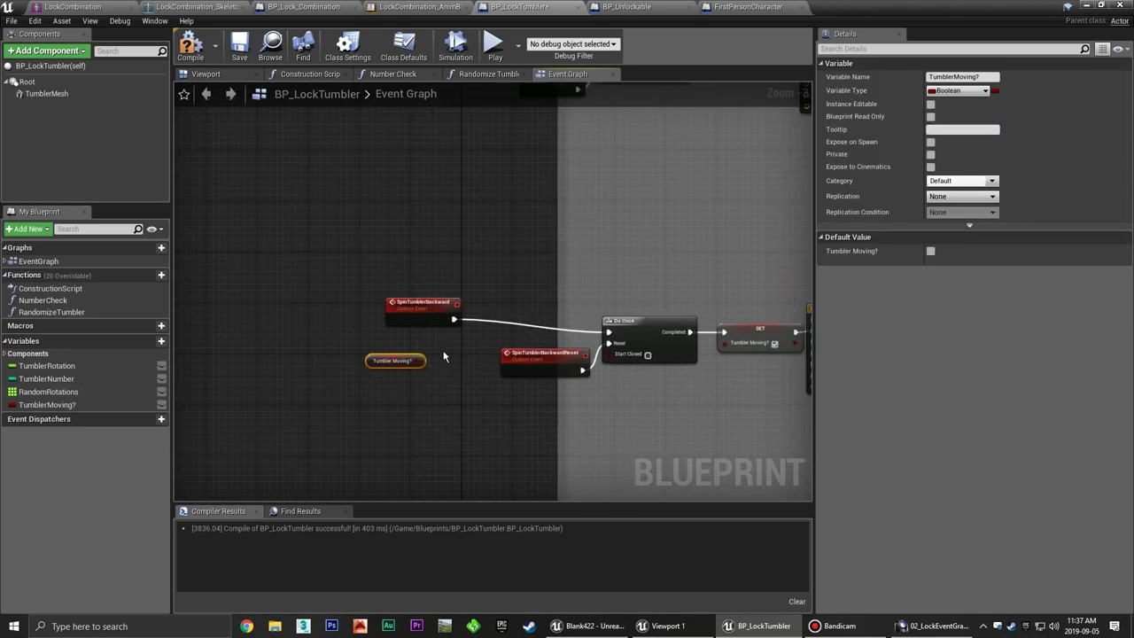
scroll(445, 352, "up", 2)
left_click(508, 288)
left_click_drag(410, 365, 525, 324)
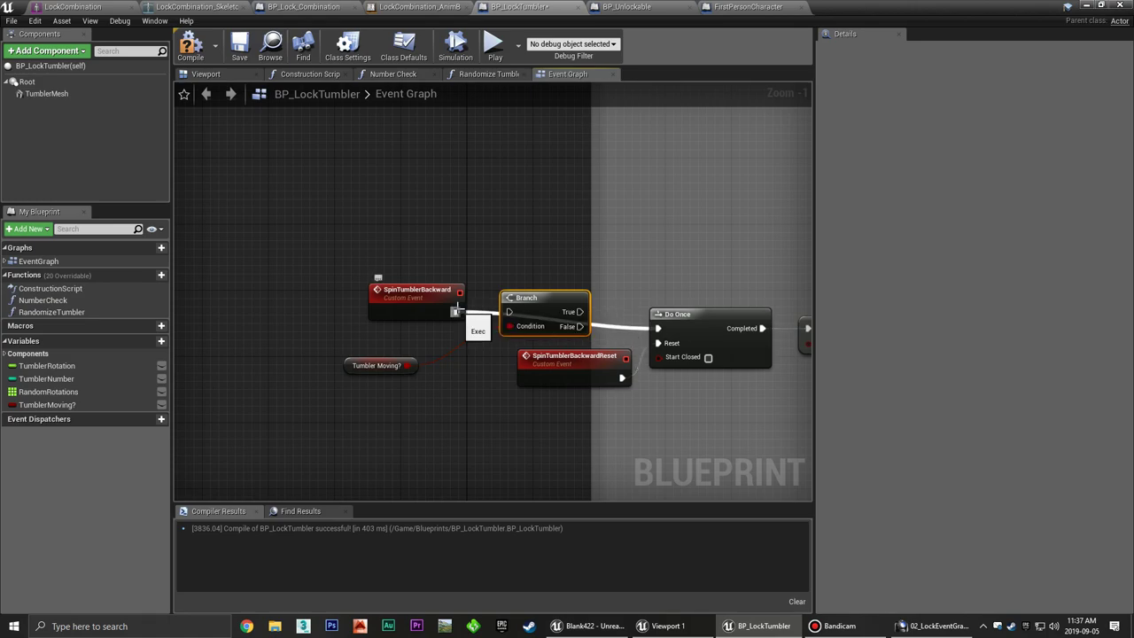
mouse_move(456, 310)
left_mouse_down()
mouse_move(582, 333)
mouse_move(464, 321)
left_mouse_up()
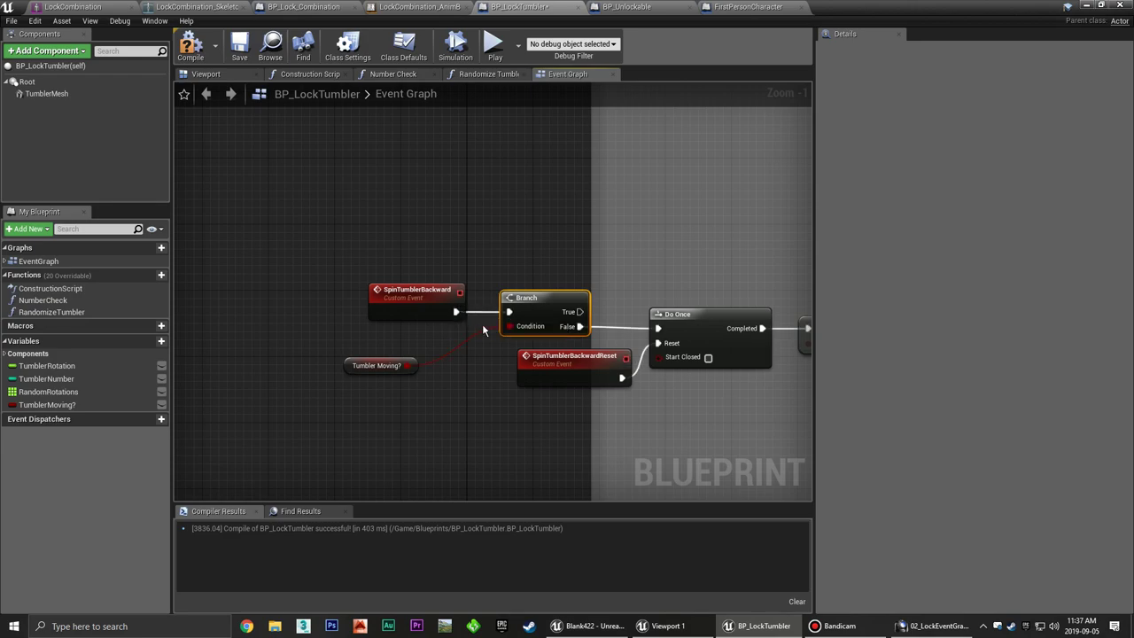
mouse_move(372, 350)
left_mouse_down()
mouse_move(384, 359)
mouse_move(453, 340)
left_mouse_up()
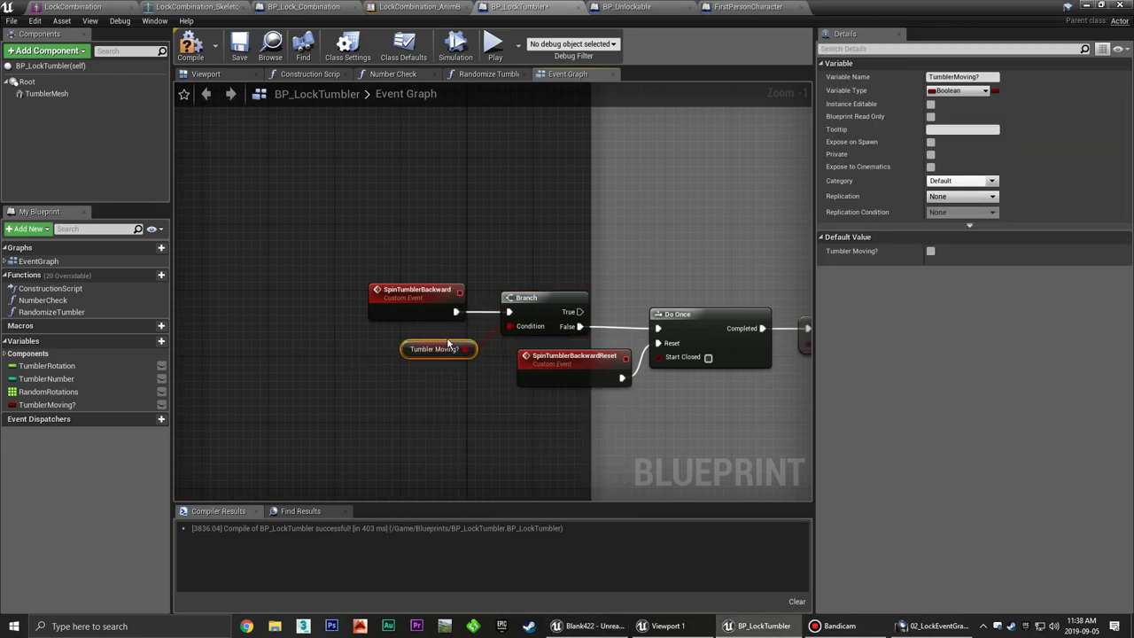
left_click(468, 256)
Insert a Branch between SpinTumbler and Do Once, with False connected to Do Once.
right_click_drag(468, 255, 374, 241)
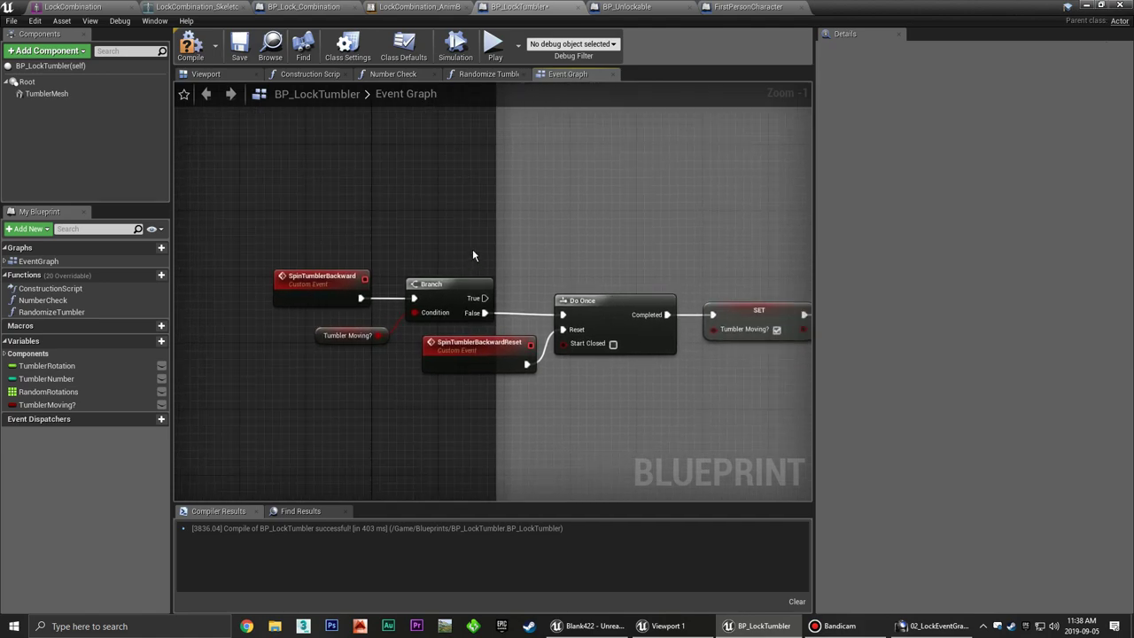
mouse_move(505, 240)
right_mouse_down()
mouse_move(526, 245)
mouse_move(558, 360)
right_mouse_up()
right_click_drag(521, 150, 541, 364)
mouse_move(532, 282)
left_mouse_down()
mouse_move(337, 283)
mouse_move(362, 285)
left_mouse_up()
left_click(383, 339)
left_click(430, 281)
left_click_drag(426, 287, 426, 278)
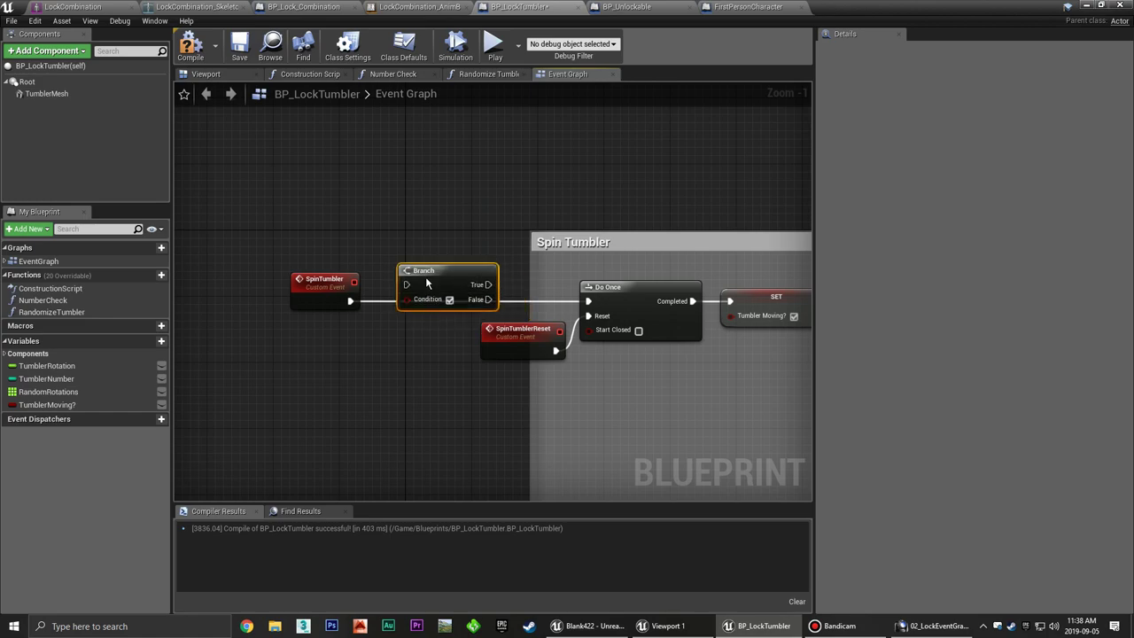
left_click_drag(350, 301, 487, 303, "ctrl")
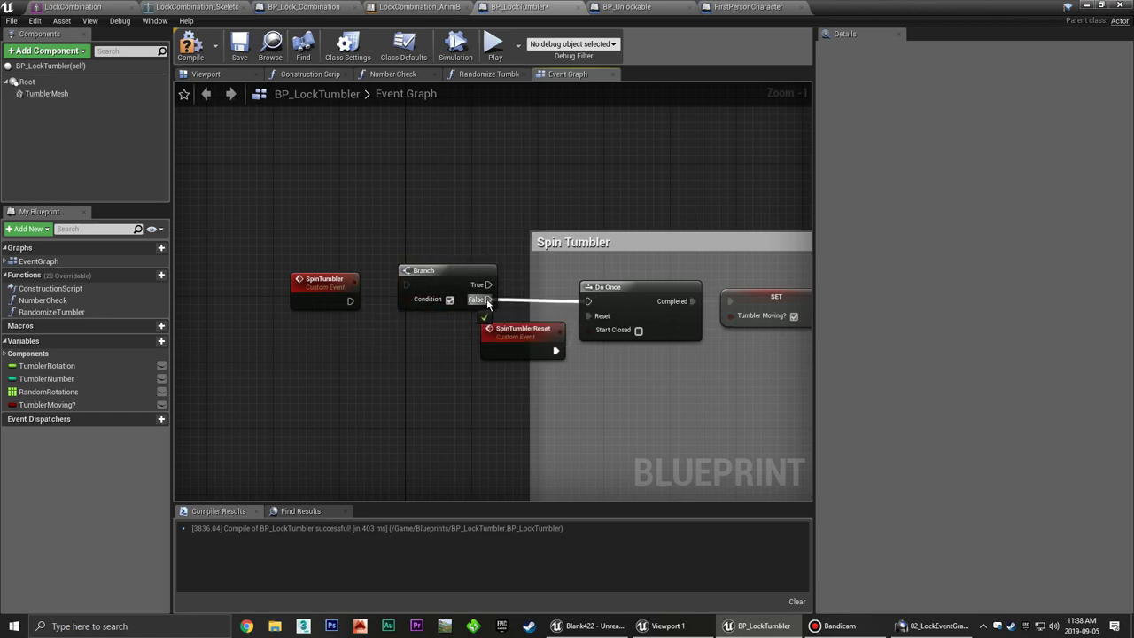
left_click_drag(406, 284, 345, 309)
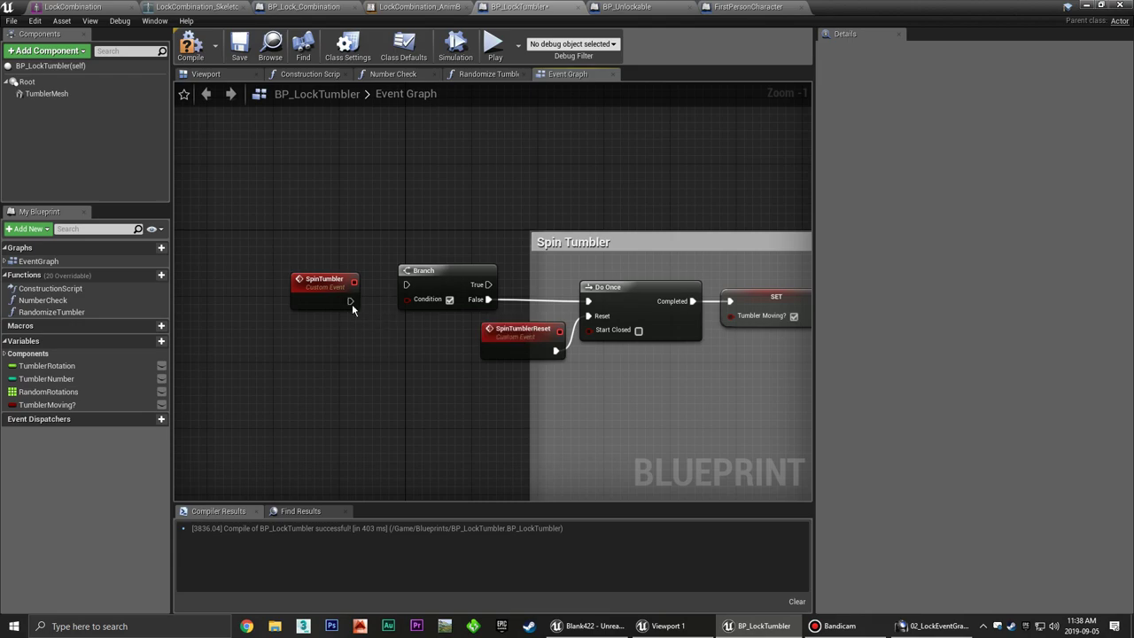
left_click_drag(325, 280, 324, 264)
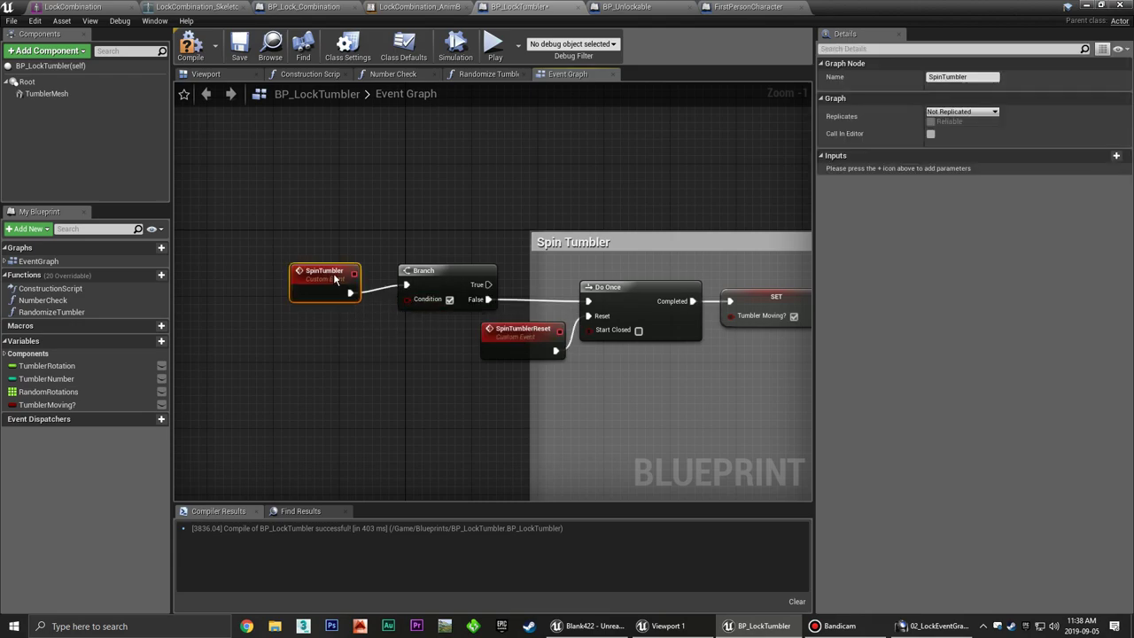
left_click(190, 379)
Add a Tumbler Moving? getter for the SpinTumbler Branch and move the gating nodes toward Do Once.
mouse_move(72, 405)
left_mouse_down()
mouse_move(407, 300)
mouse_move(350, 313)
left_mouse_up()
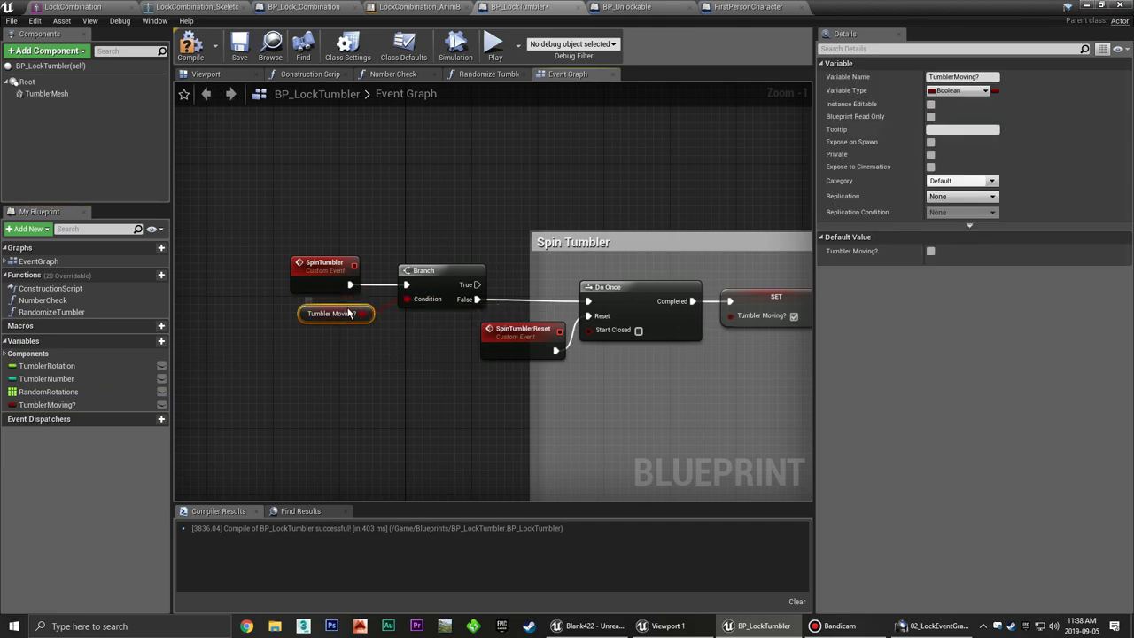
left_click(416, 337)
right_click_drag(416, 336, 434, 343)
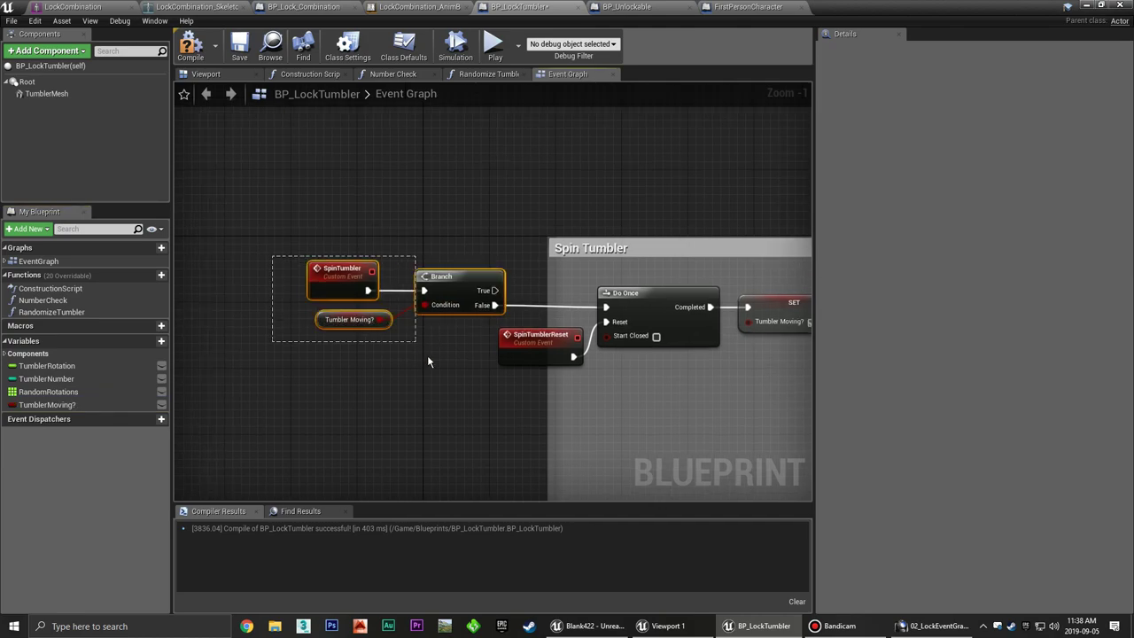
left_click_drag(273, 253, 427, 355)
left_click_drag(460, 282, 509, 281)
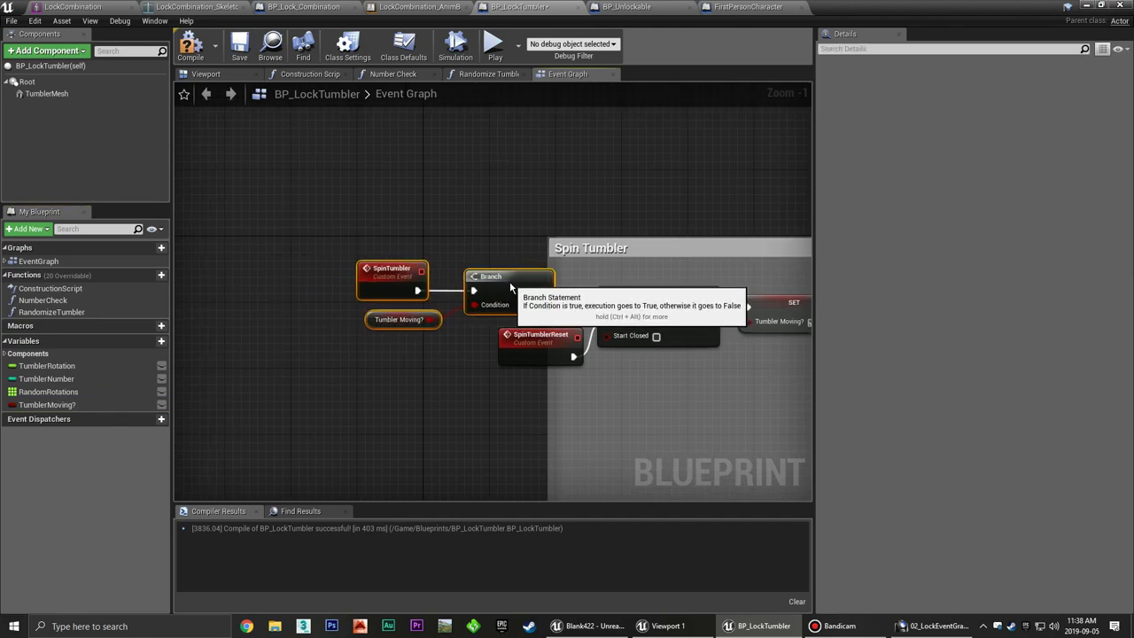
left_click(654, 393)
mouse_move(665, 398)
right_mouse_down()
mouse_move(517, 366)
mouse_move(634, 355)
right_mouse_up()
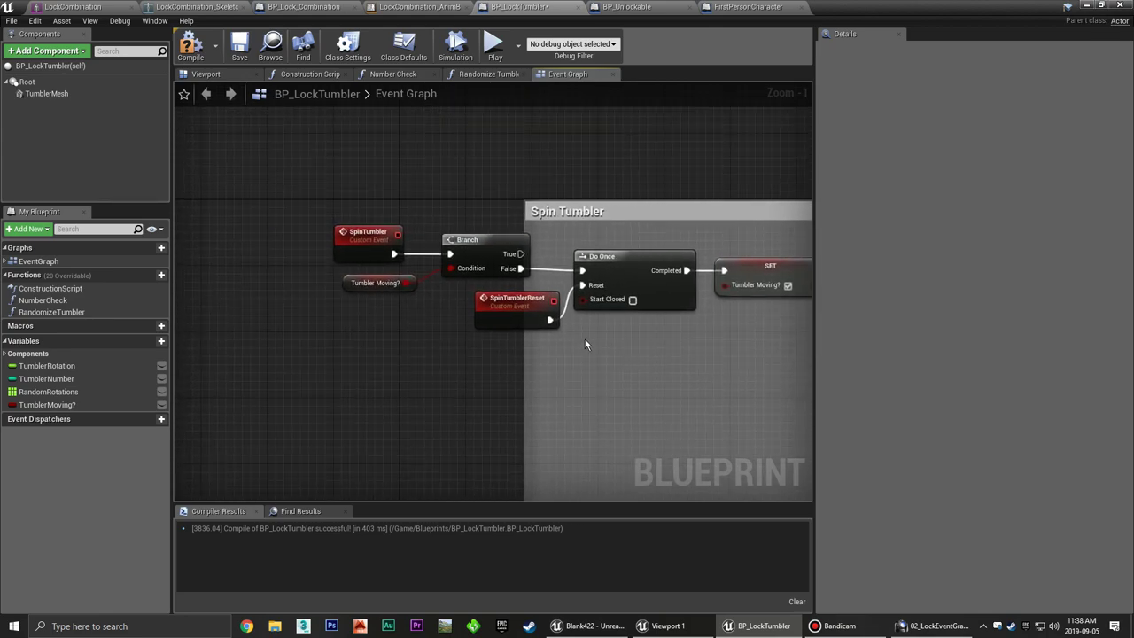
right_click_drag(603, 347, 374, 219)
Shift the first chain's Number Check nodes right to make room for a new node.
scroll(595, 344, "down", 7)
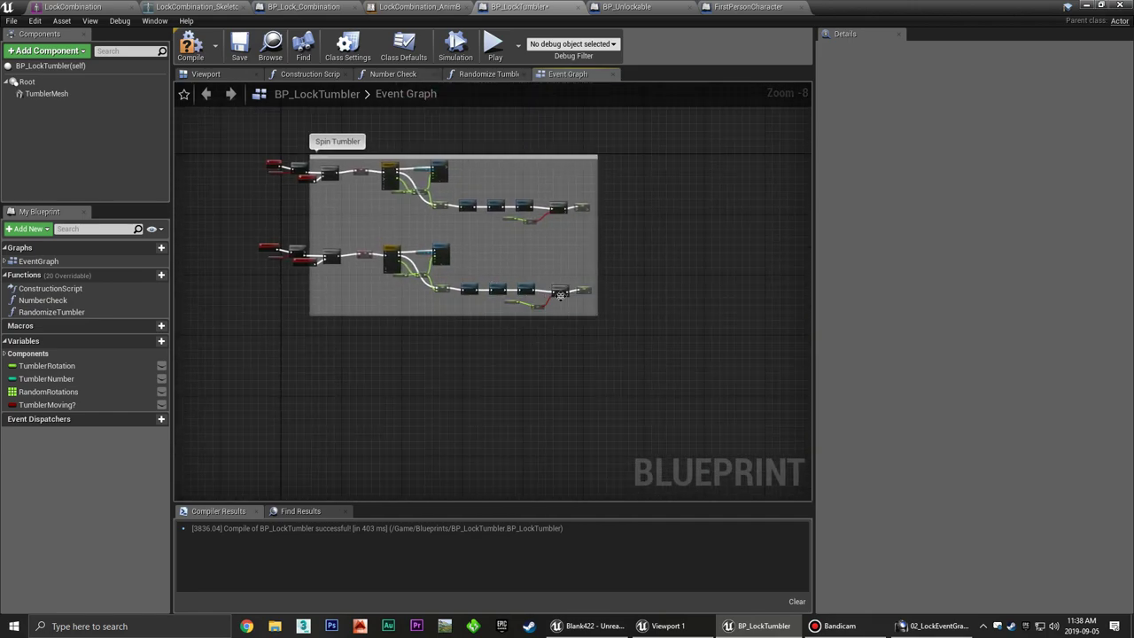
scroll(398, 282, "up", 7)
mouse_move(539, 286)
right_mouse_down()
mouse_move(341, 244)
mouse_move(441, 267)
right_mouse_up()
right_click_drag(563, 280, 361, 254)
scroll(430, 247, "down", 2)
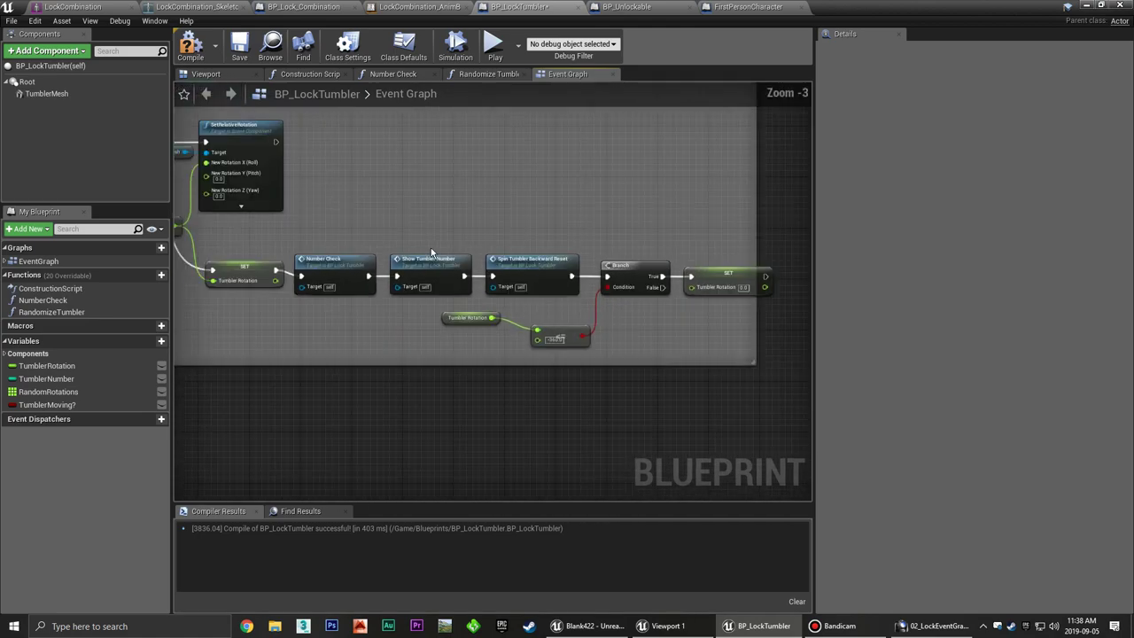
scroll(359, 238, "down", 1)
left_click_drag(359, 240, 708, 332)
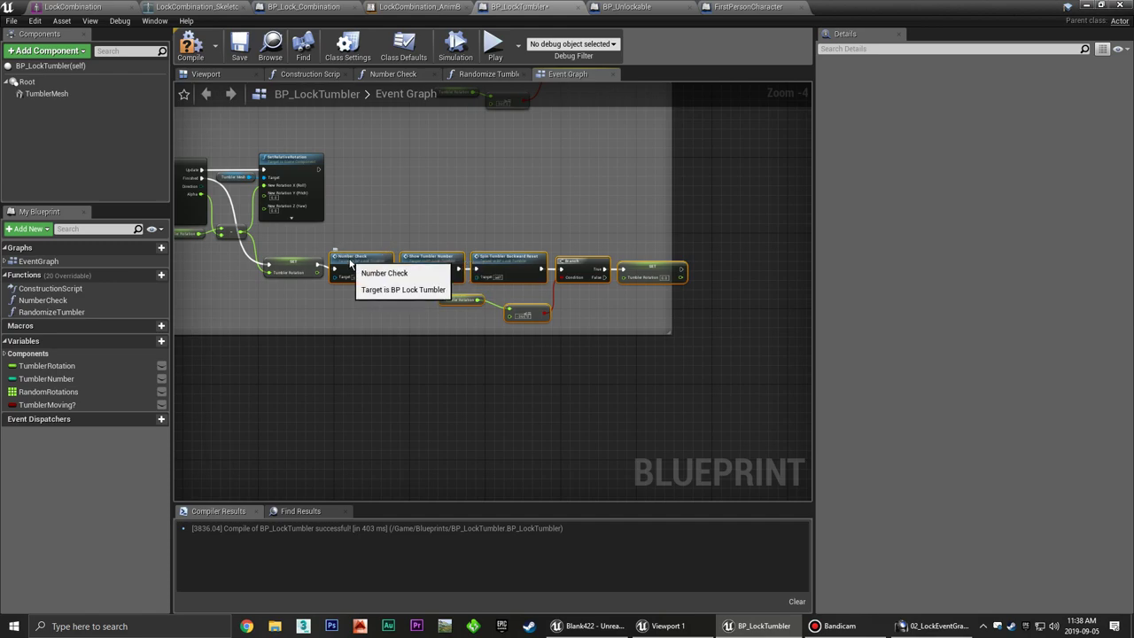
left_click_drag(352, 257, 437, 258)
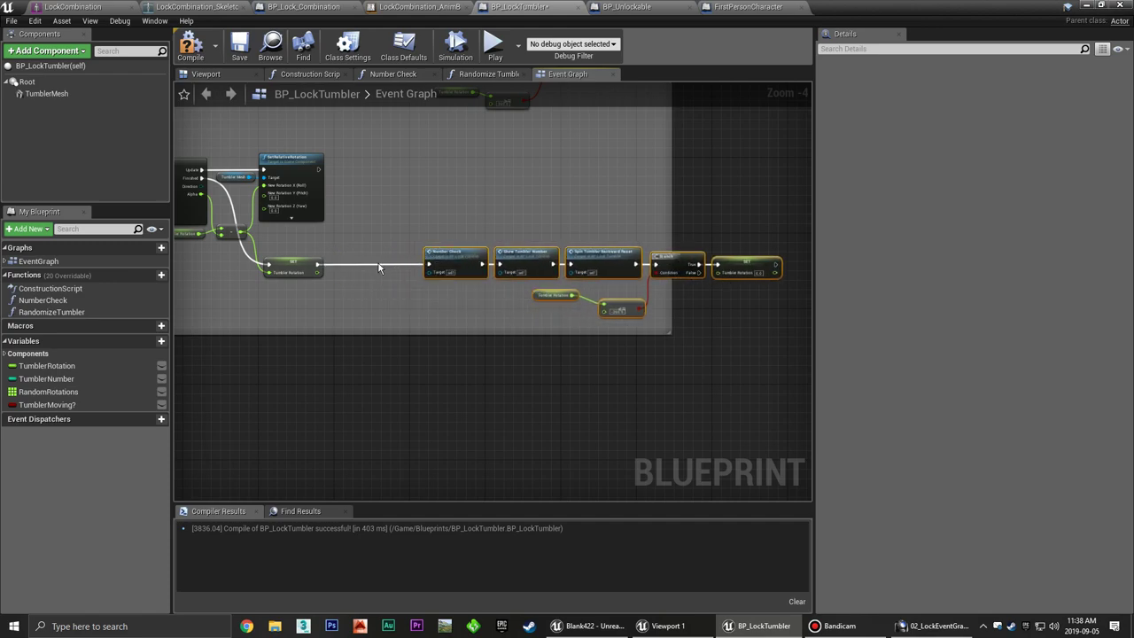
left_click(349, 275)
Insert a SET Tumbler Moving? node between SET Tumbler Rotation and Number Check.
left_click_drag(83, 404, 349, 281, "alt")
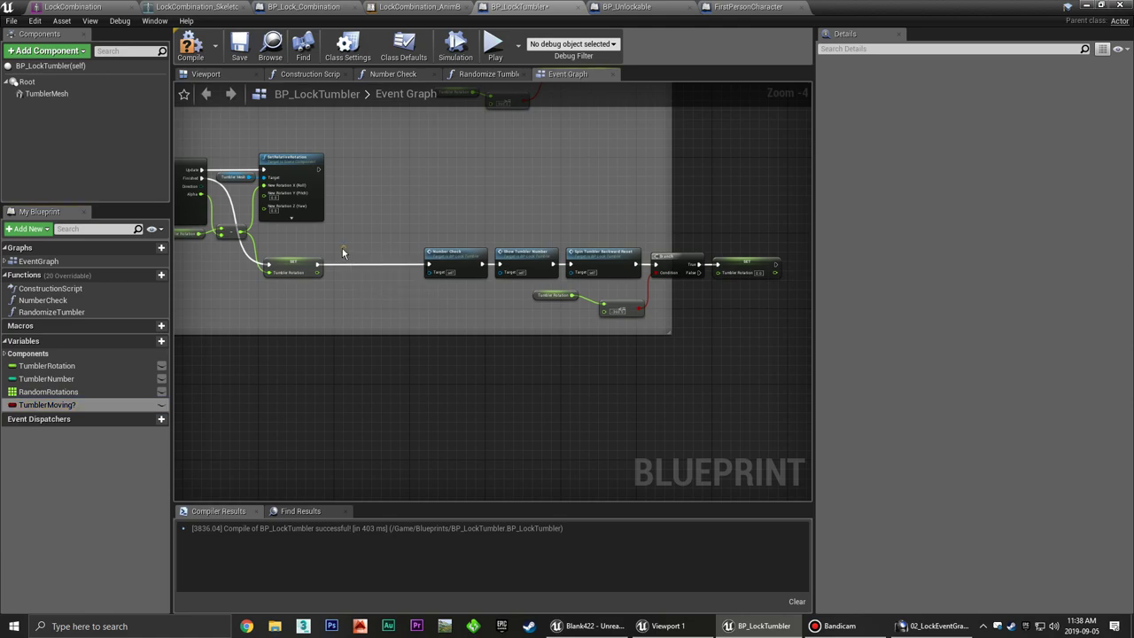
scroll(354, 265, "up", 3)
left_click_drag(372, 237, 362, 253)
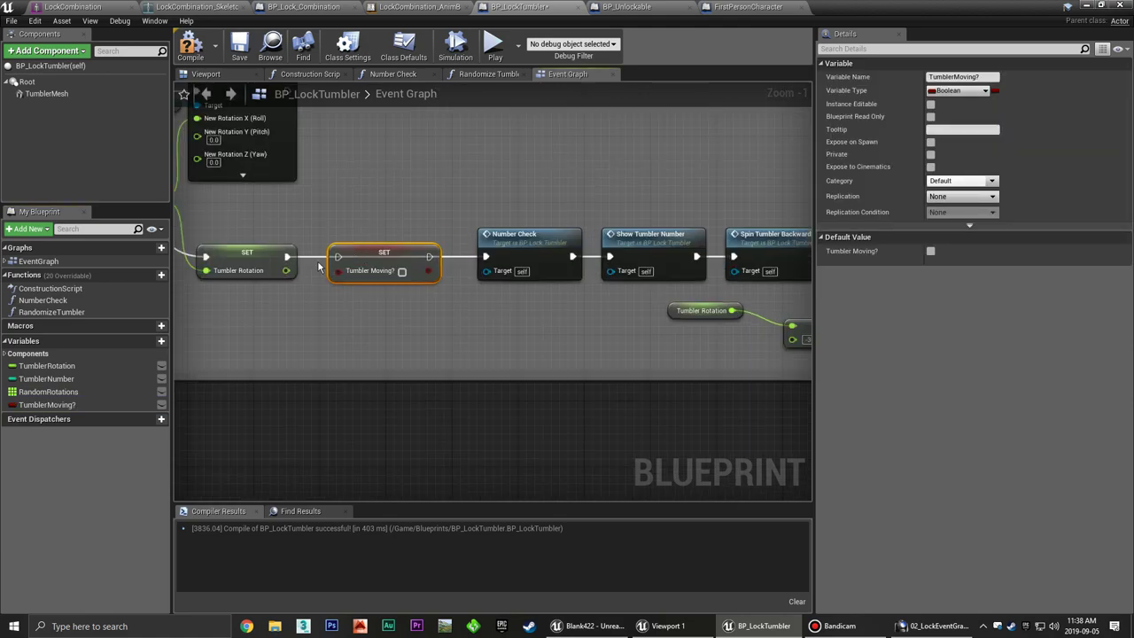
left_click_drag(287, 256, 431, 256, "ctrl")
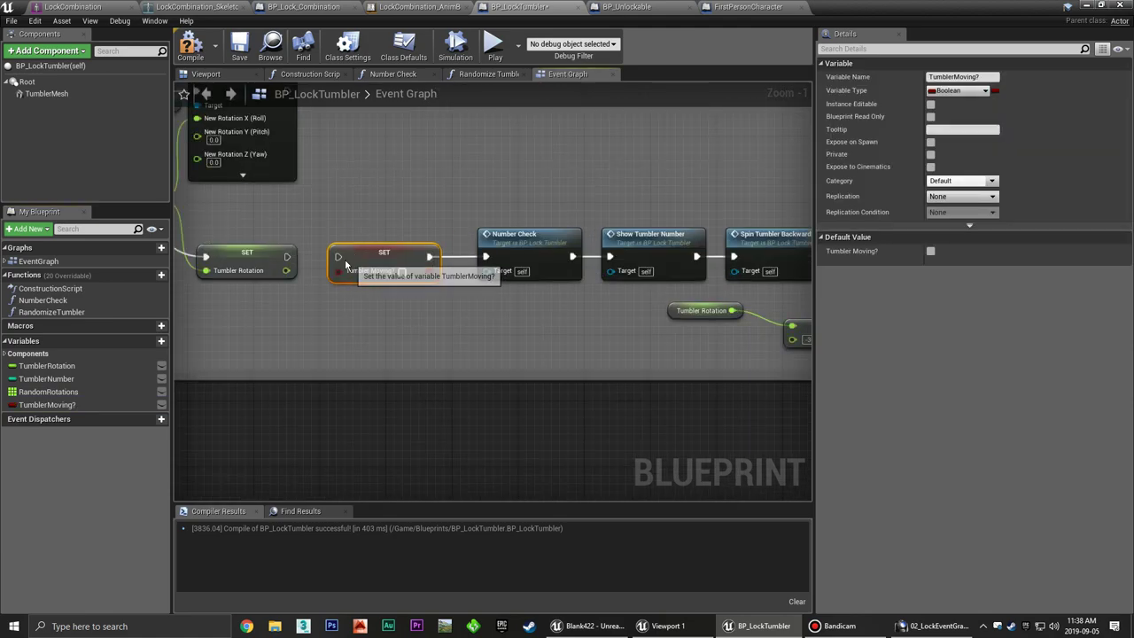
left_click_drag(338, 257, 287, 256)
left_click(421, 164)
Add the same SET Tumbler Moving? node ahead of Number Check in the second tumbler chain.
right_click_drag(421, 164, 465, 360)
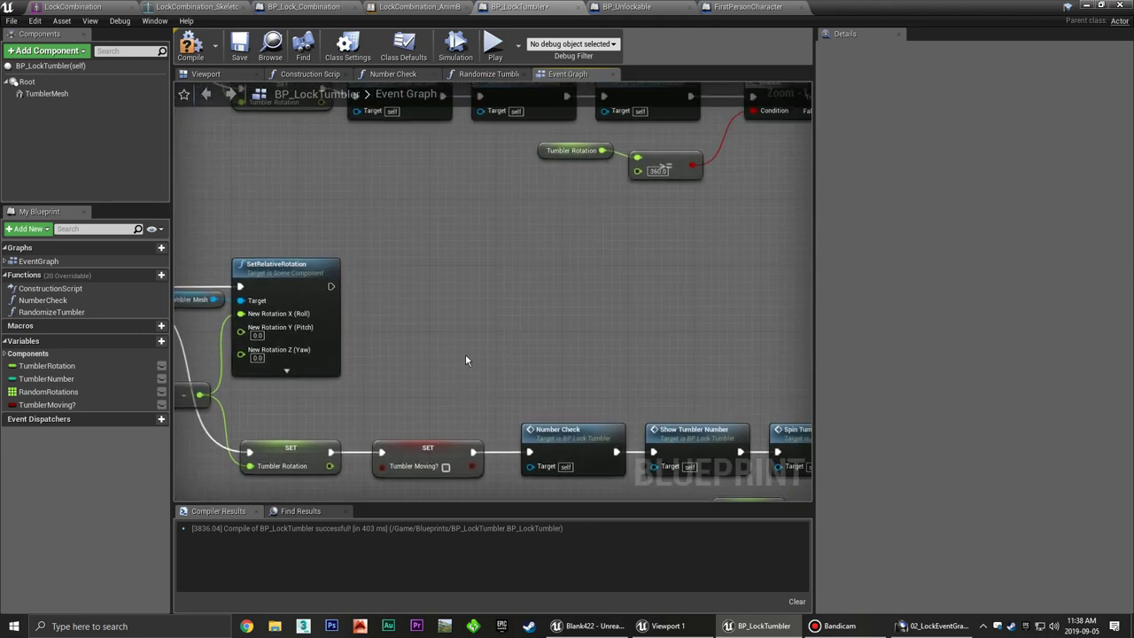
scroll(466, 356, "down", 2)
scroll(362, 385, "down", 2)
scroll(392, 372, "down", 2)
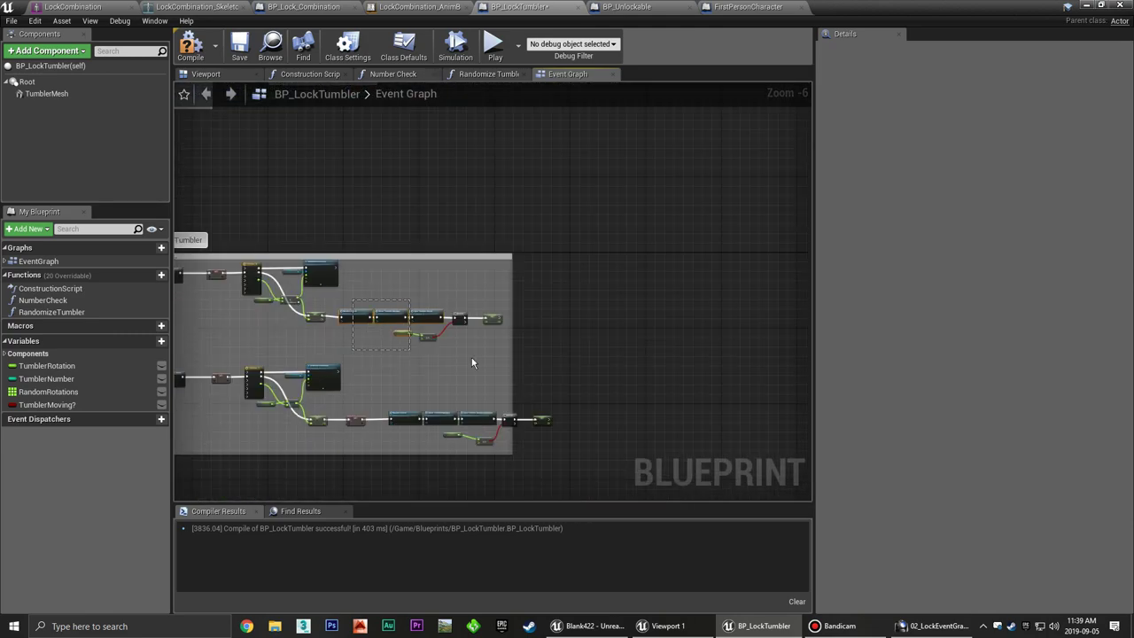
left_click_drag(496, 359, 497, 359)
scroll(443, 354, "up", 4)
left_click_drag(343, 285, 447, 285)
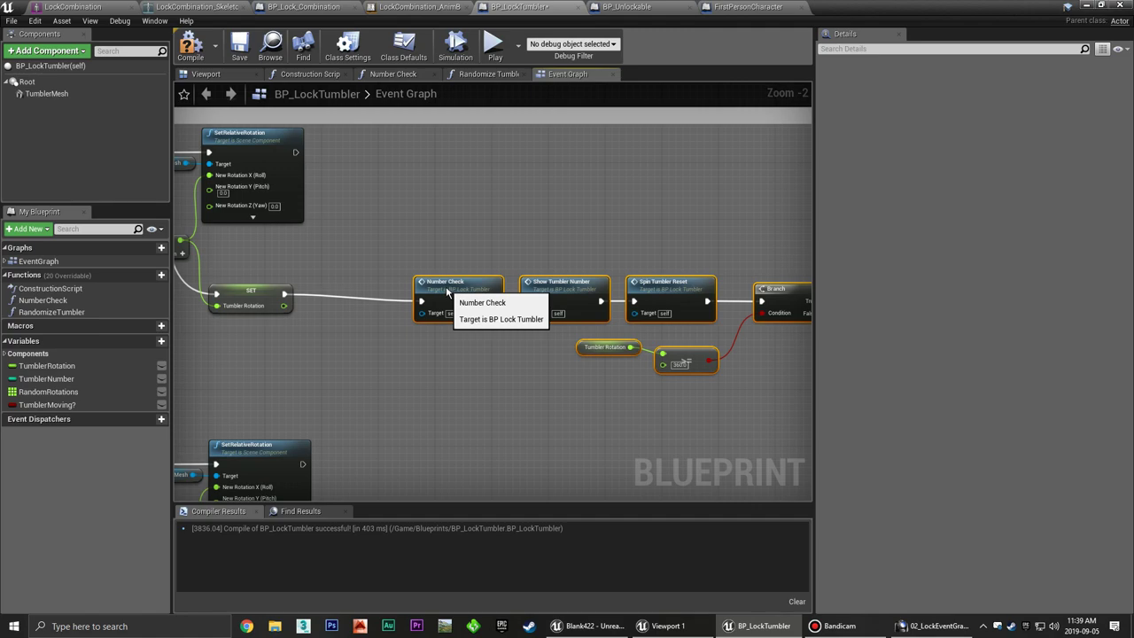
mouse_move(46, 404)
left_mouse_down("alt")
mouse_move(333, 309)
mouse_move(318, 308)
left_mouse_up("alt")
left_click_drag(386, 293, 390, 303)
left_click_drag(306, 293, 284, 298)
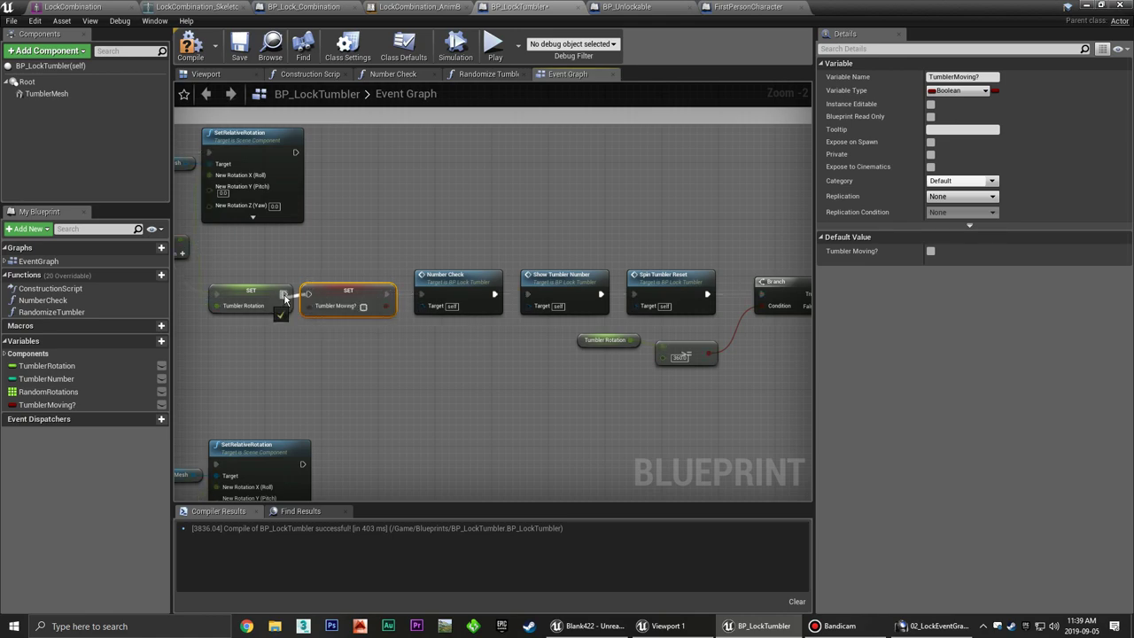
left_click(385, 347)
Undo the recently added Tumbler Moving? links with two Ctrl+Z presses.
scroll(385, 347, "down", 2)
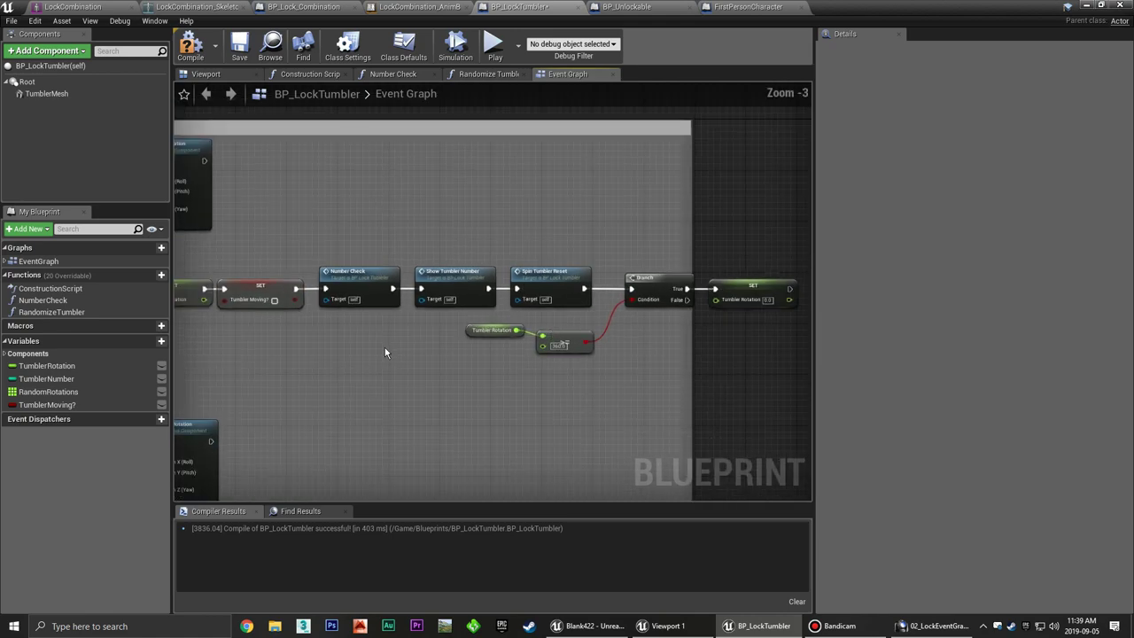
mouse_move(421, 353)
right_mouse_down()
mouse_move(415, 343)
mouse_move(521, 395)
mouse_move(510, 398)
right_mouse_up()
scroll(493, 333, "up", 3)
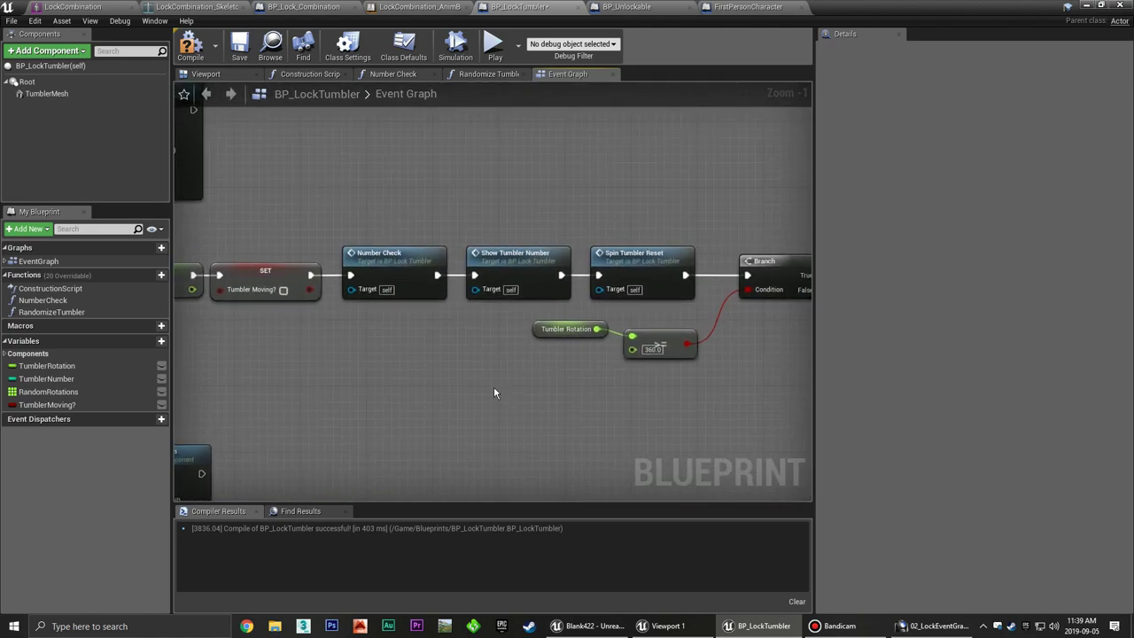
mouse_move(373, 332)
right_mouse_down()
mouse_move(436, 363)
mouse_move(467, 297)
mouse_move(474, 233)
right_mouse_up()
key("ctrl+z")
key("ctrl+z")
key("ctrl+z")
key("ctrl+z")
key("ctrl+z")
key("ctrl+z")
key("ctrl+z")
key("ctrl+z")
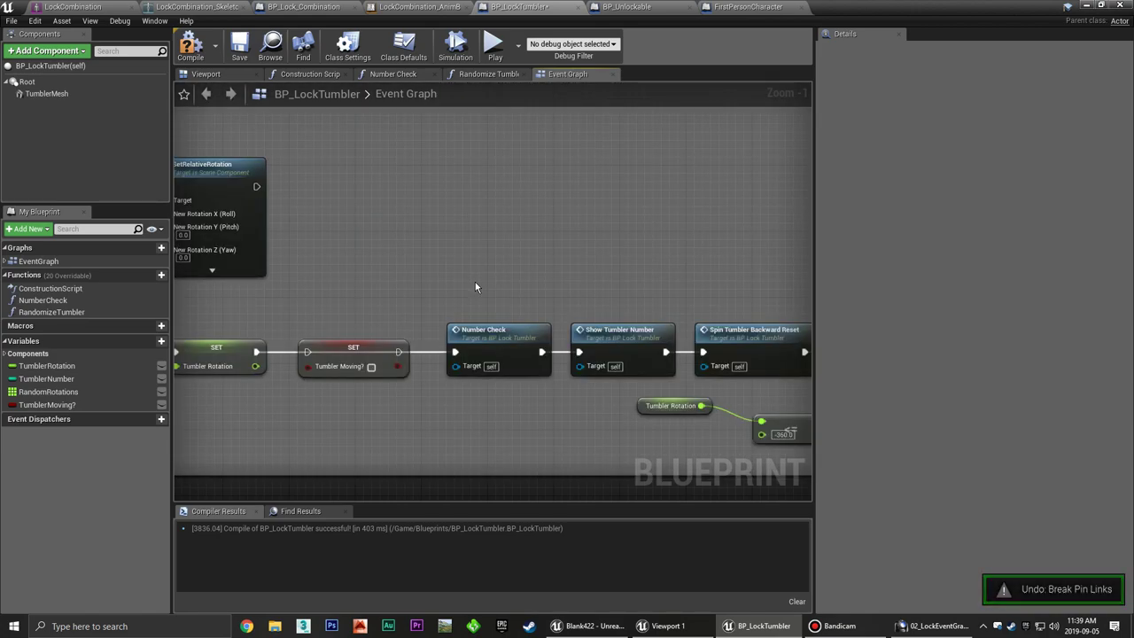
key("ctrl+z")
Undo the earlier set node and move both chains' Branch groups right to make space.
key("ctrl+z")
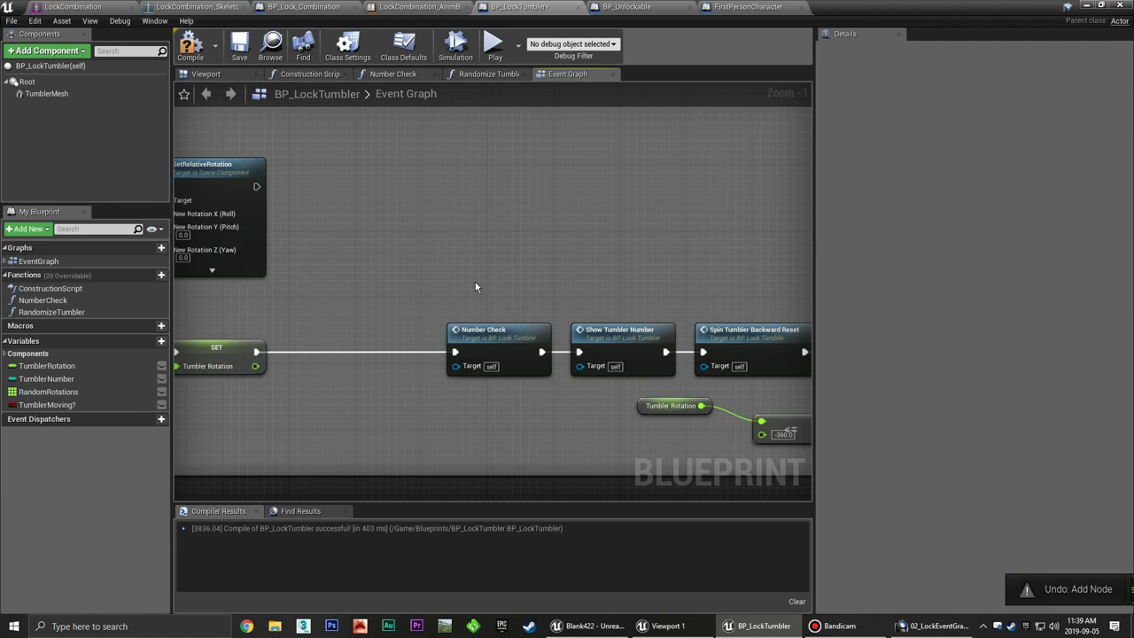
key("ctrl+z")
mouse_move(593, 270)
right_mouse_down()
mouse_move(433, 282)
mouse_move(501, 334)
right_mouse_up()
scroll(433, 282, "down", 2)
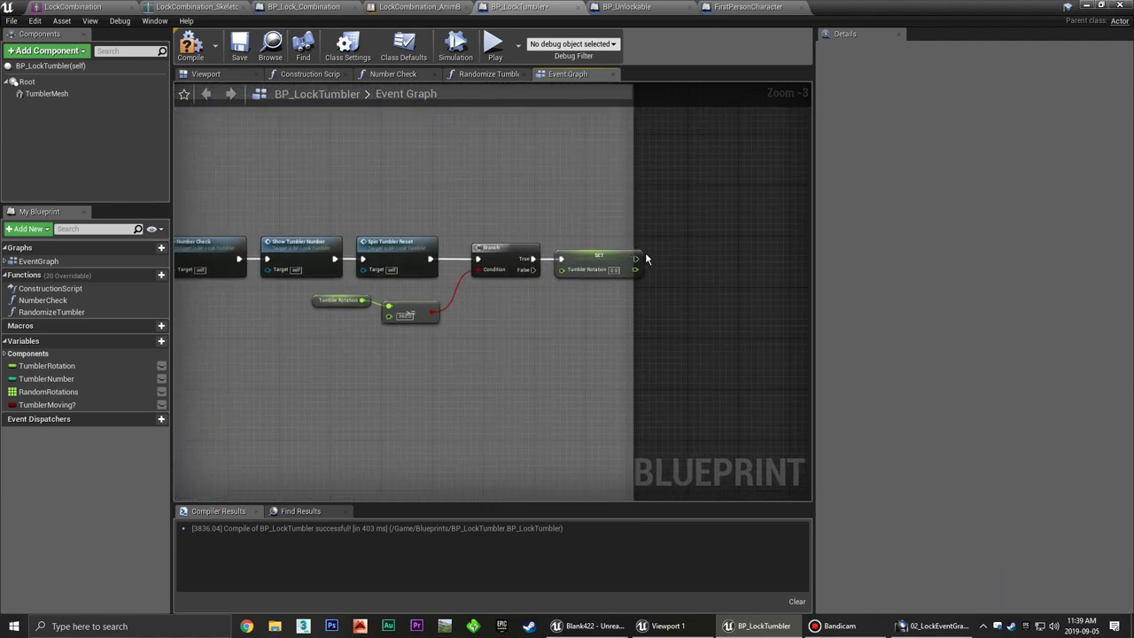
left_click_drag(436, 327, 441, 329)
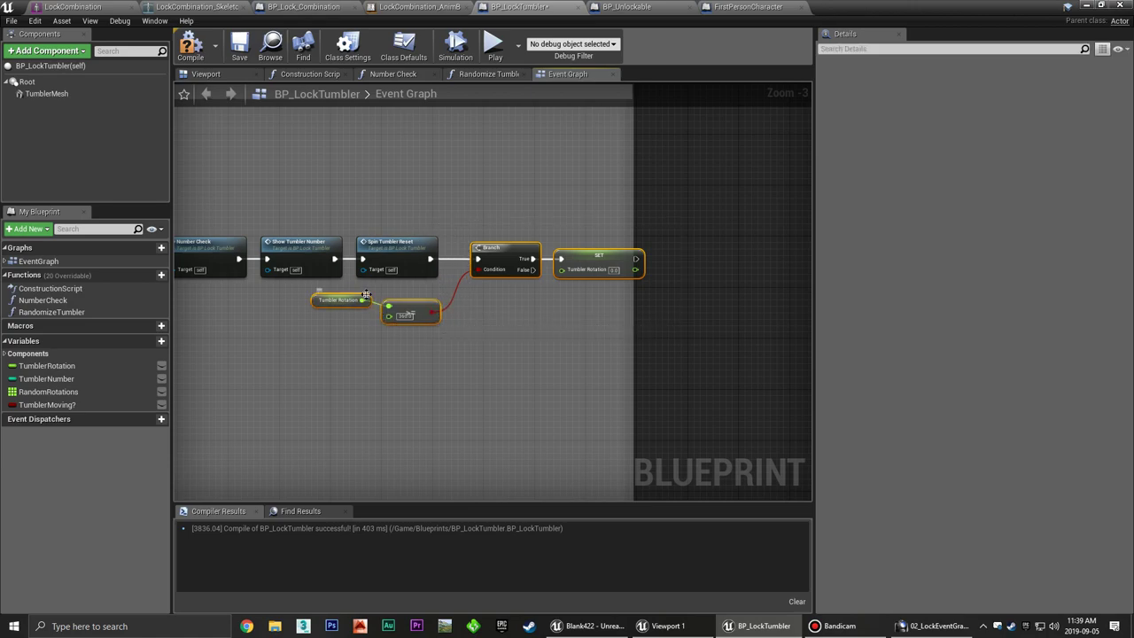
left_click_drag(490, 262, 656, 262)
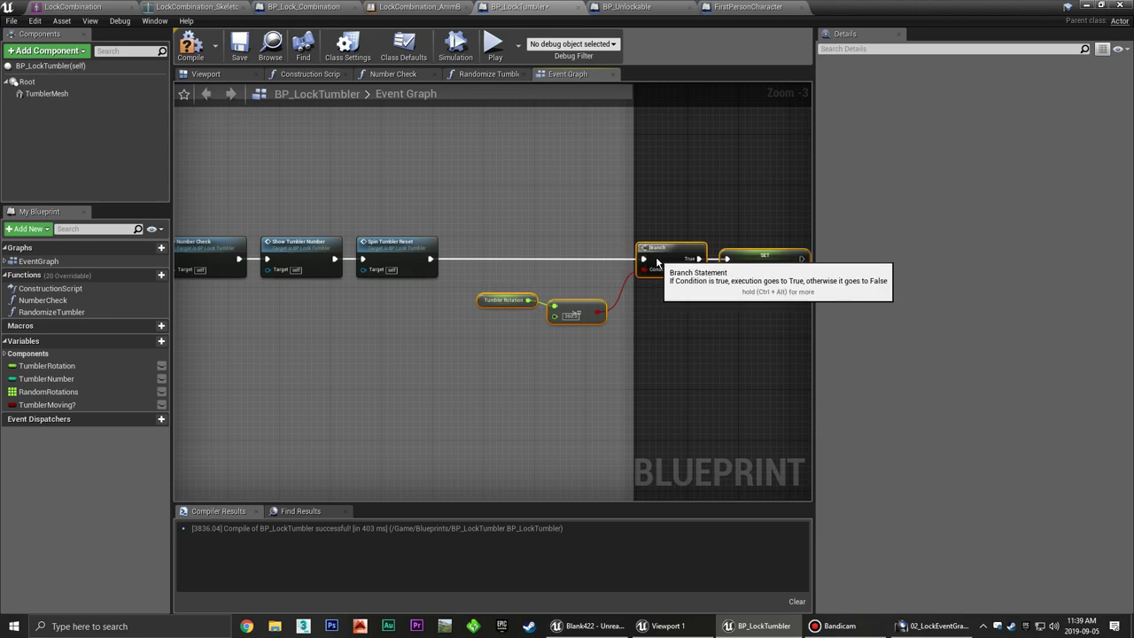
right_click_drag(539, 437, 532, 237)
left_click_drag(534, 391, 346, 416, "shift")
left_click_drag(527, 326, 691, 331)
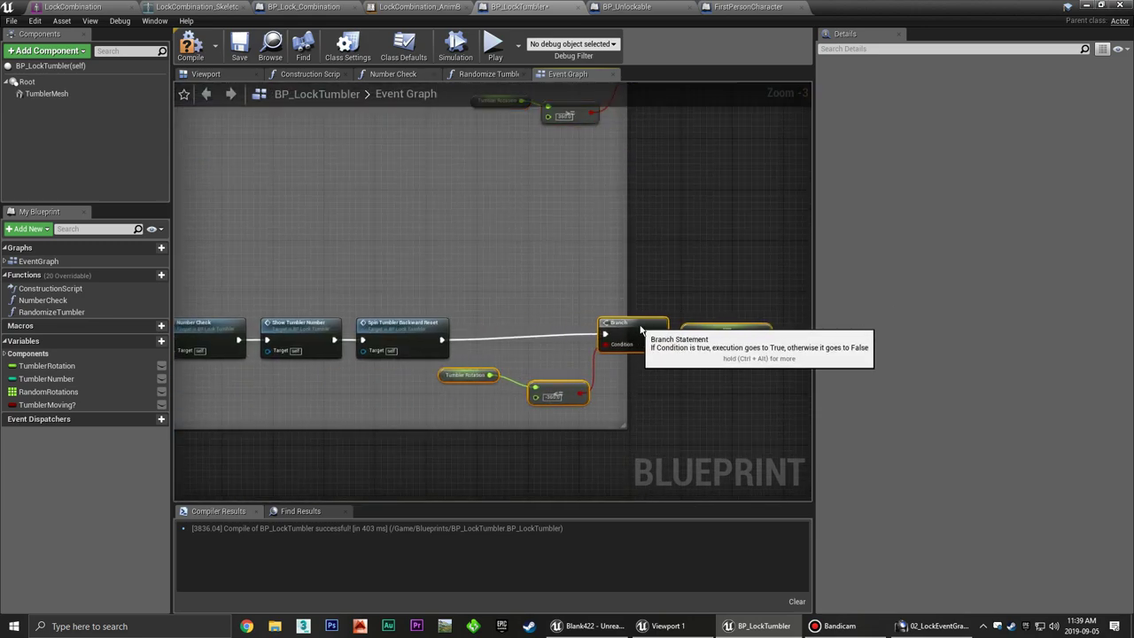
Add a SET Tumbler Moving? node feeding the second chain's Branch.
left_click(382, 384)
mouse_move(47, 404)
left_mouse_down()
mouse_move(477, 315)
mouse_move(550, 337)
left_mouse_up()
left_click(497, 338)
left_click_drag(476, 335, 425, 351)
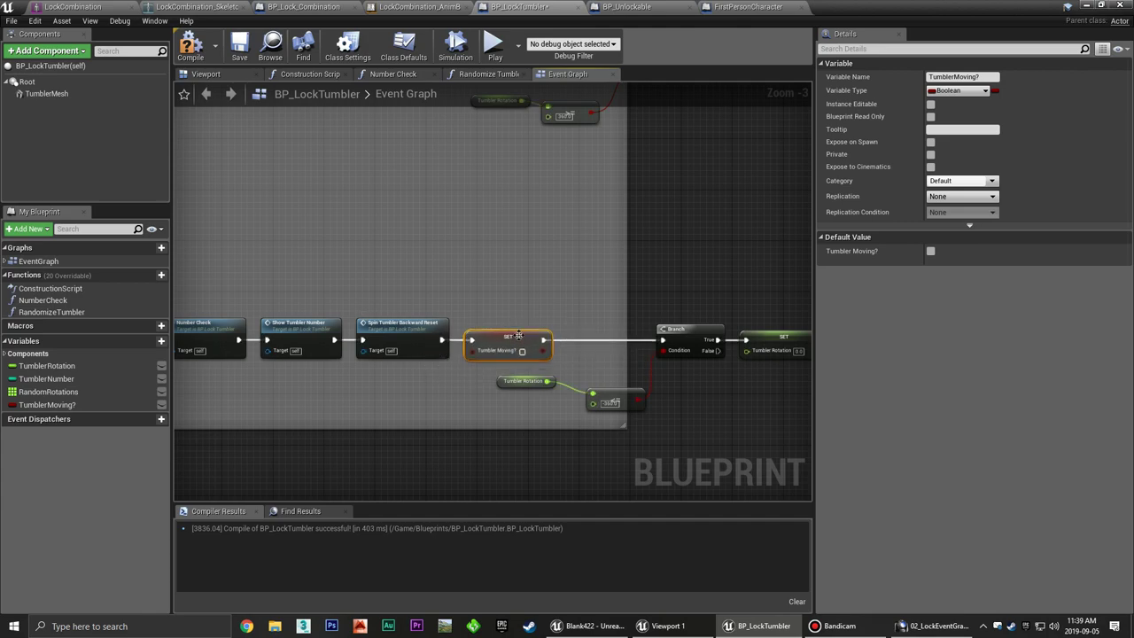
left_click(528, 237)
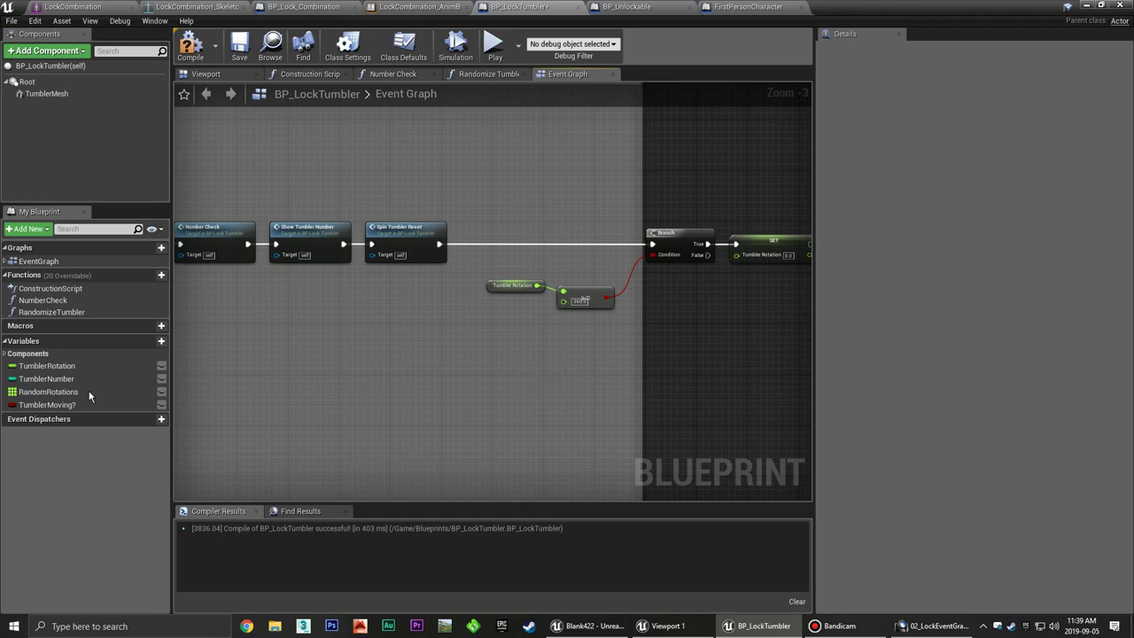
Insert another SET Tumbler Moving? between Spin Tumbler Reset and Branch in the other chain.
left_click_drag(47, 404, 486, 255, "alt")
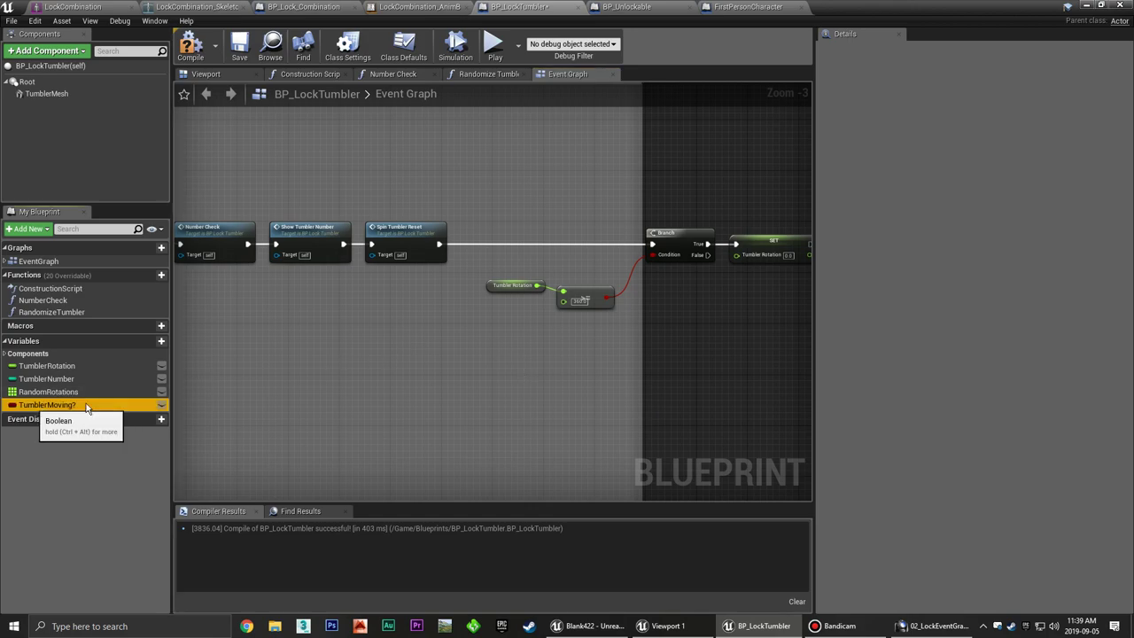
scroll(496, 230, "up", 2)
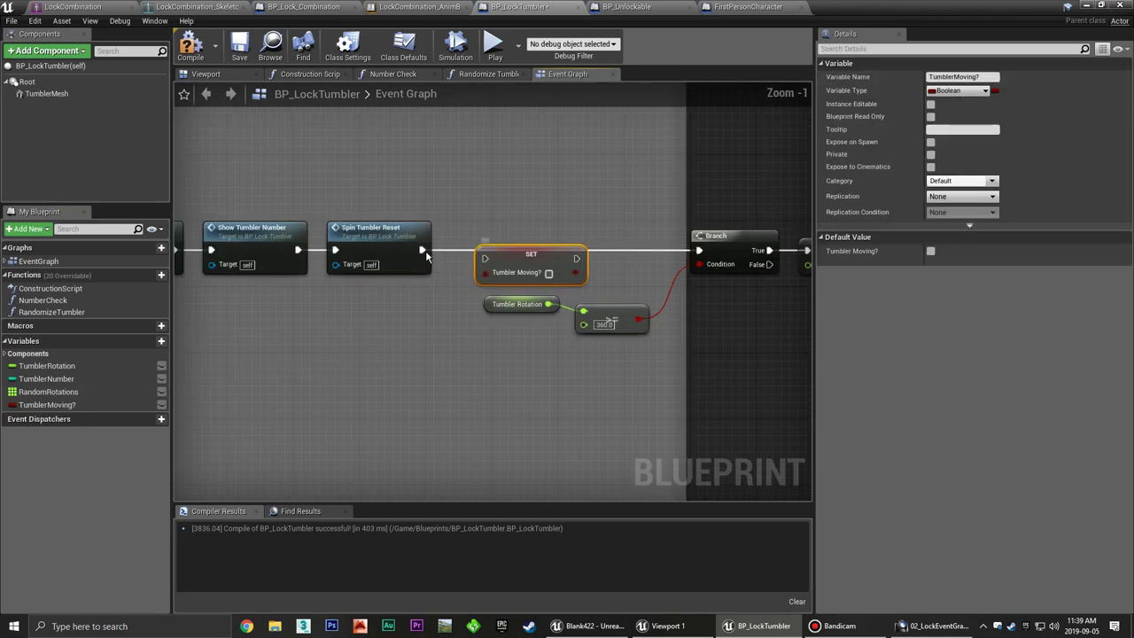
left_click_drag(421, 250, 577, 257, "ctrl")
mouse_move(485, 257)
left_mouse_down()
mouse_move(422, 250)
mouse_move(504, 250)
left_mouse_up()
left_click(546, 382)
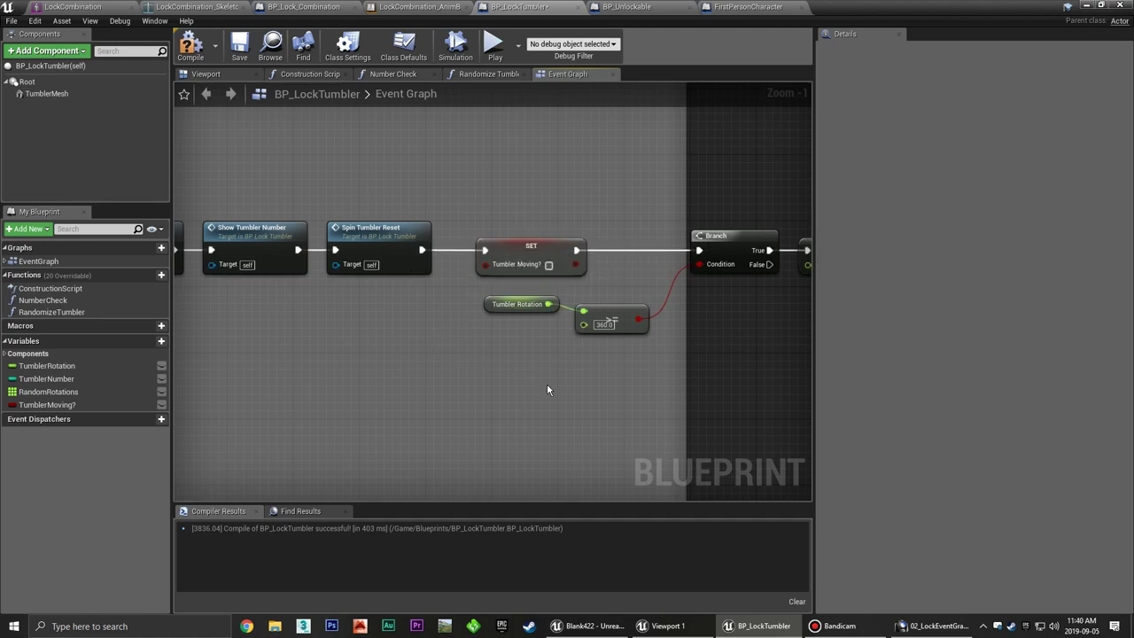
right_click_drag(546, 382, 558, 345)
left_click(510, 221)
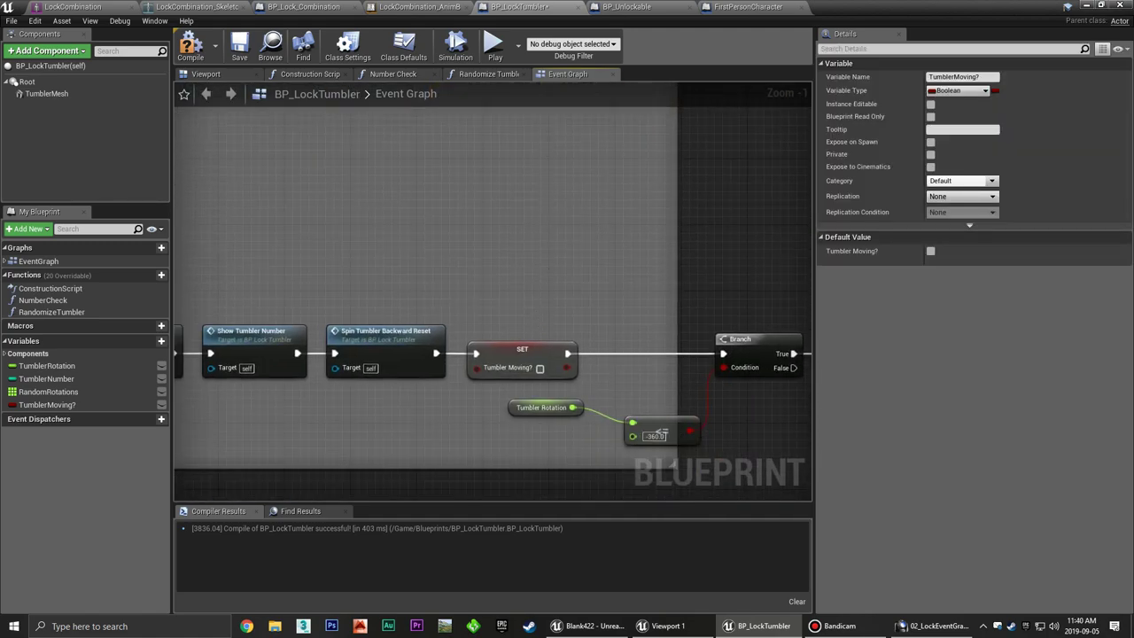
scroll(521, 294, "down", 4)
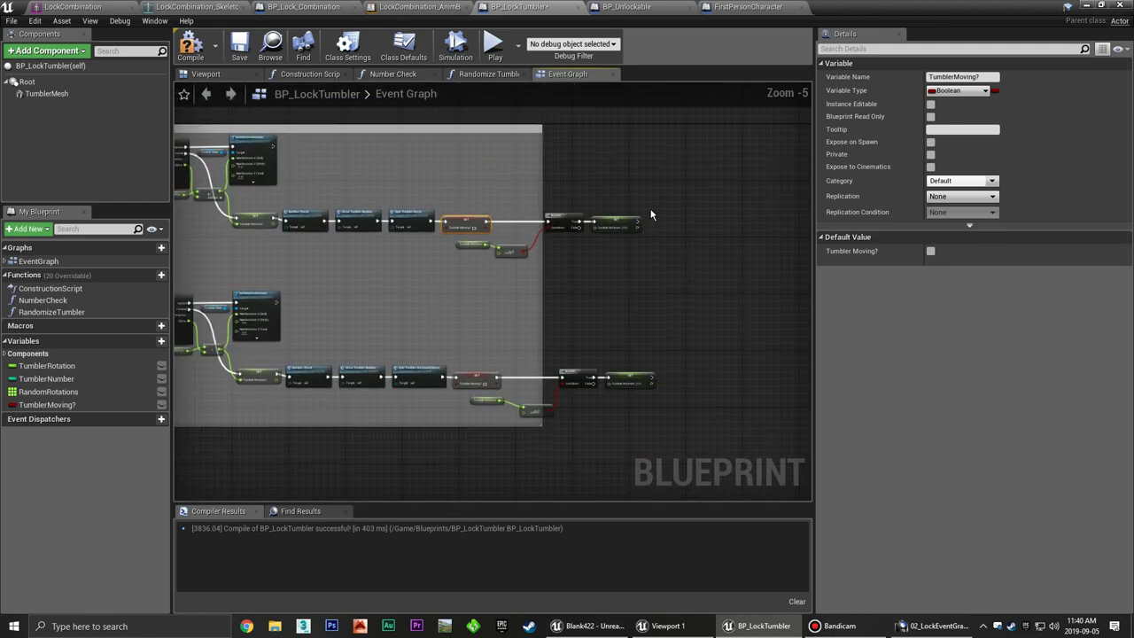
Move the first chain's Branch group left to close the gap after the set node.
left_click_drag(509, 281, 504, 276)
left_click(477, 244, "ctrl")
left_click_drag(551, 220, 505, 220)
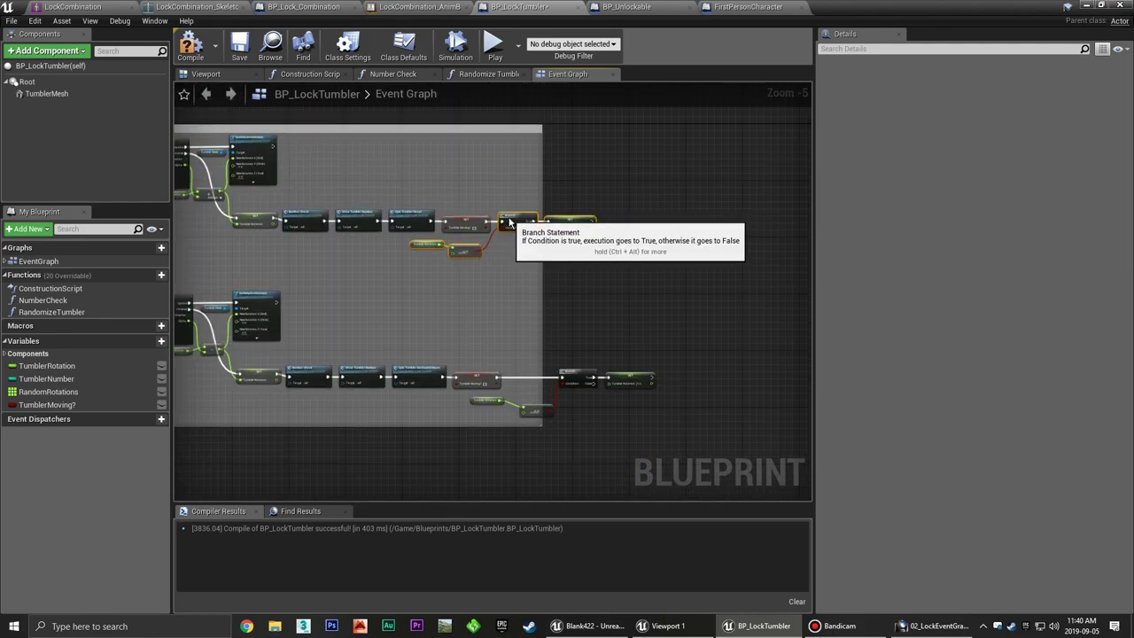
scroll(498, 219, "up", 5)
left_click(532, 327)
Move the second chain's Branch, set and -360 check nodes left toward its set node.
right_click_drag(531, 328, 652, 467)
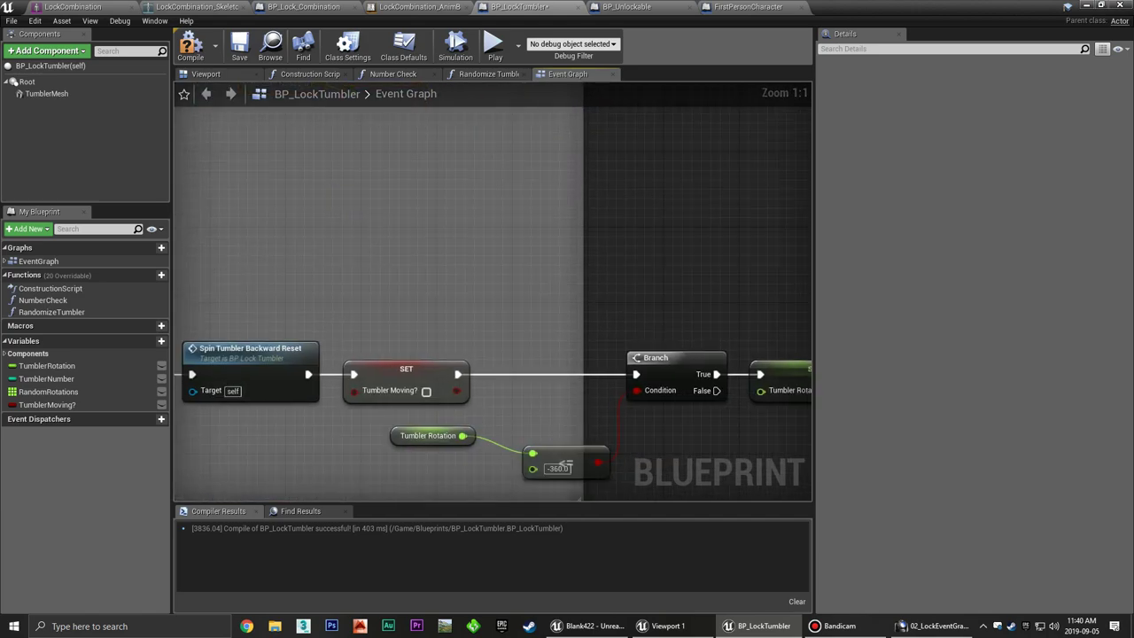
right_click_drag(796, 344, 692, 177)
left_click_drag(731, 153, 353, 305)
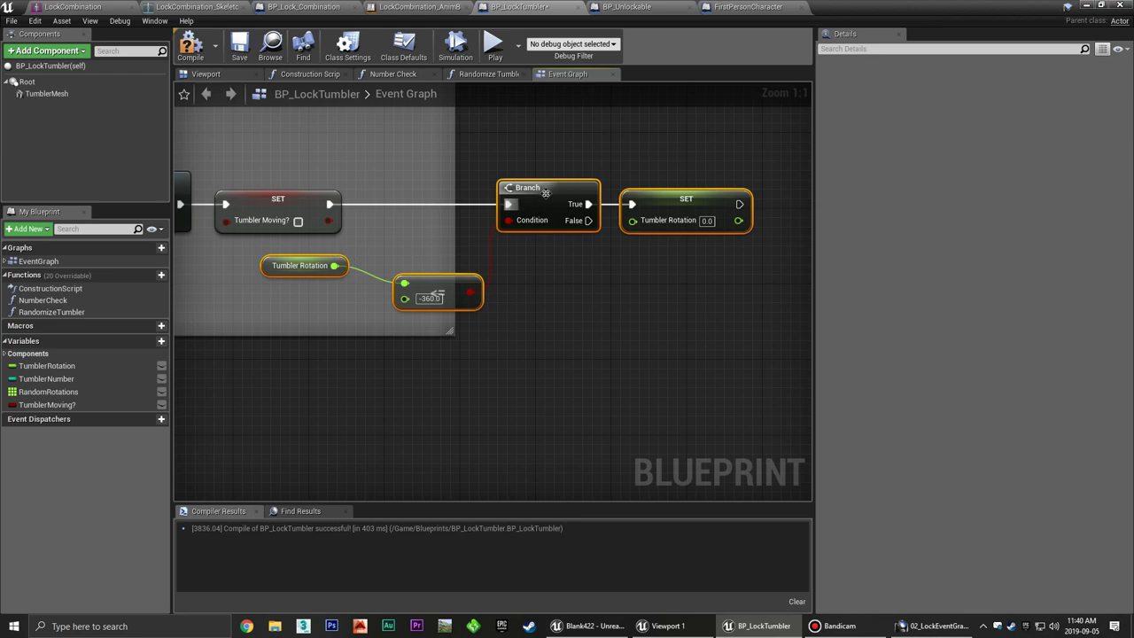
left_click_drag(546, 193, 426, 192)
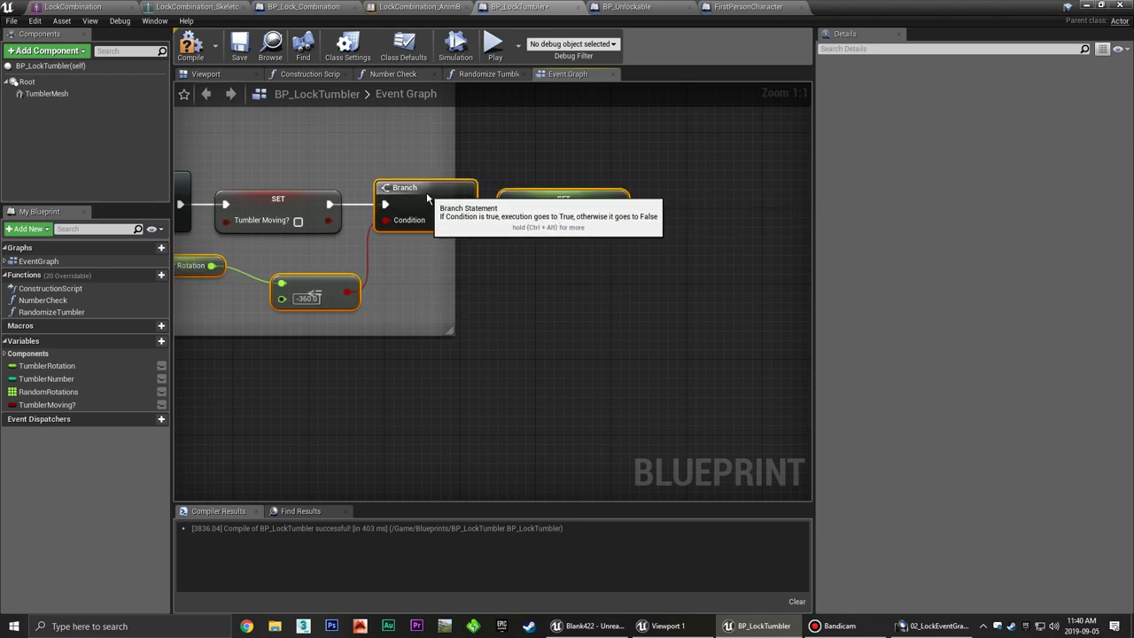
scroll(428, 248, "down", 8)
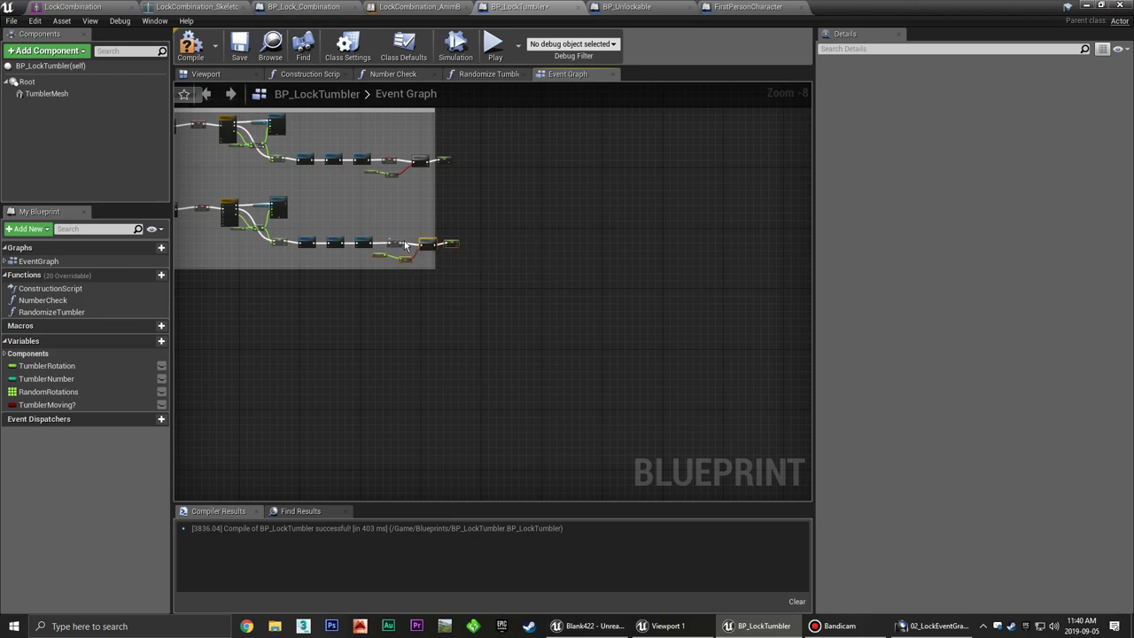
scroll(410, 256, "up", 1)
scroll(412, 253, "up", 4)
scroll(421, 240, "down", 8)
scroll(424, 235, "down", 1)
scroll(424, 235, "up", 4)
scroll(451, 246, "up", 7)
scroll(486, 257, "up", 1)
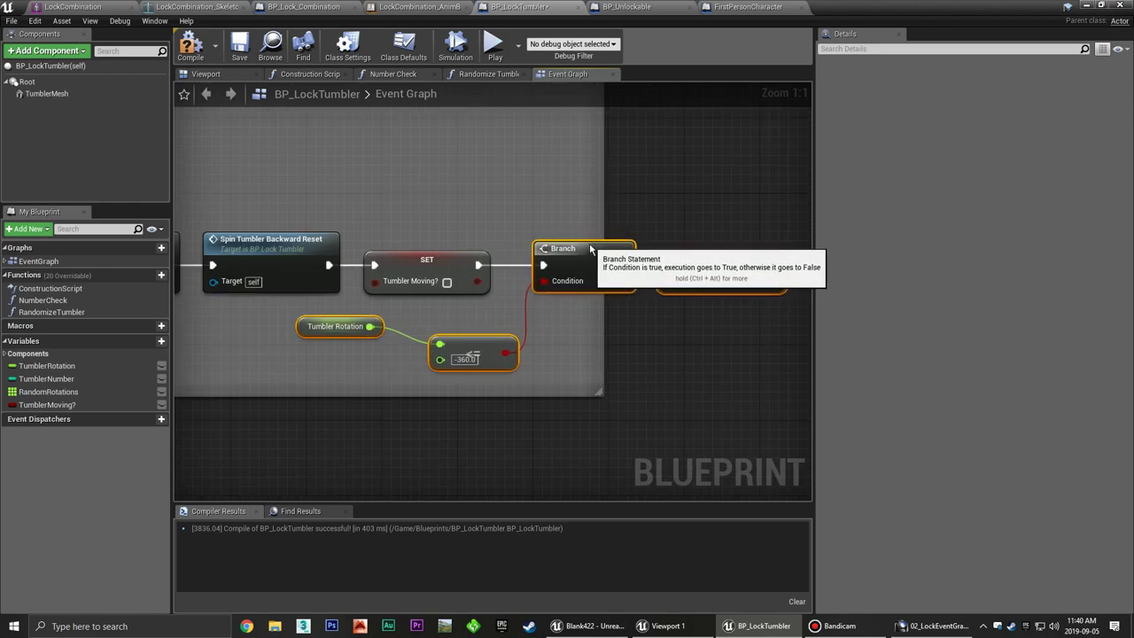
Reposition the Tumbler Rotation getter, stretch the Spin Tumbler comment around both chains, and save.
mouse_move(326, 322)
left_mouse_down()
mouse_move(374, 341)
mouse_move(364, 337)
left_mouse_up()
left_click(474, 319)
scroll(486, 330, "down", 7)
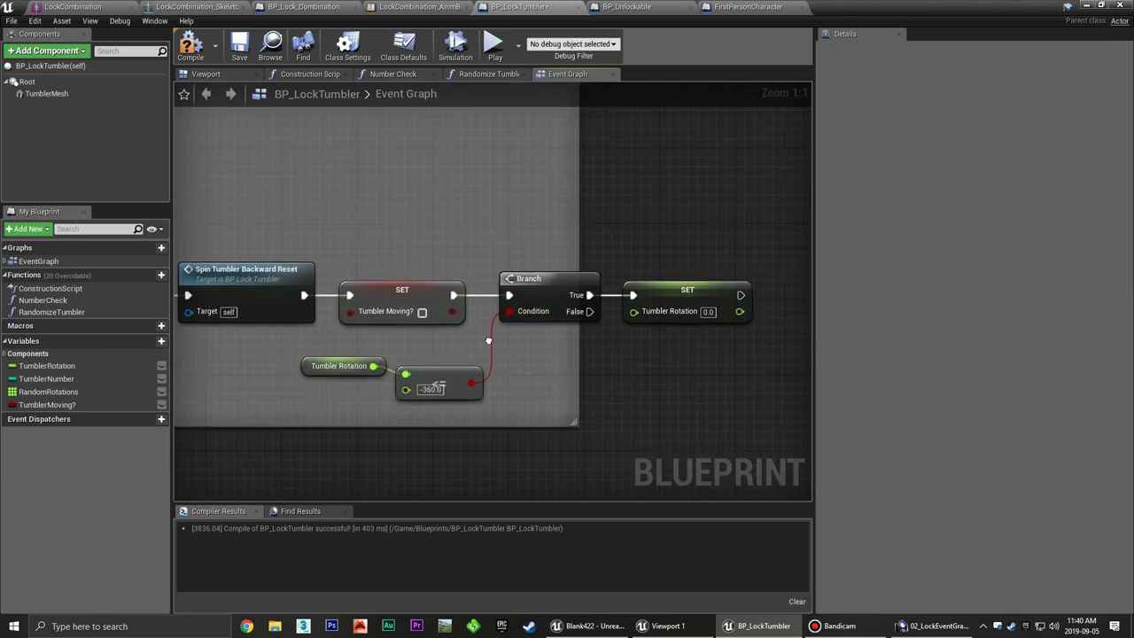
scroll(508, 279, "up", 3)
left_click_drag(508, 280, 636, 269)
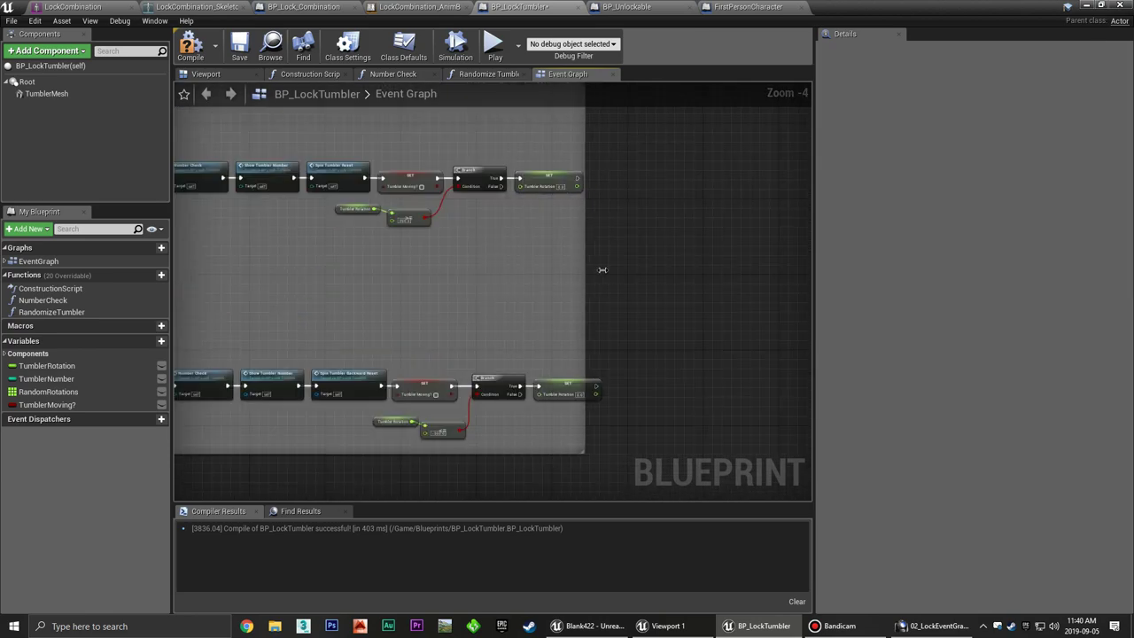
right_click_drag(594, 284, 519, 311)
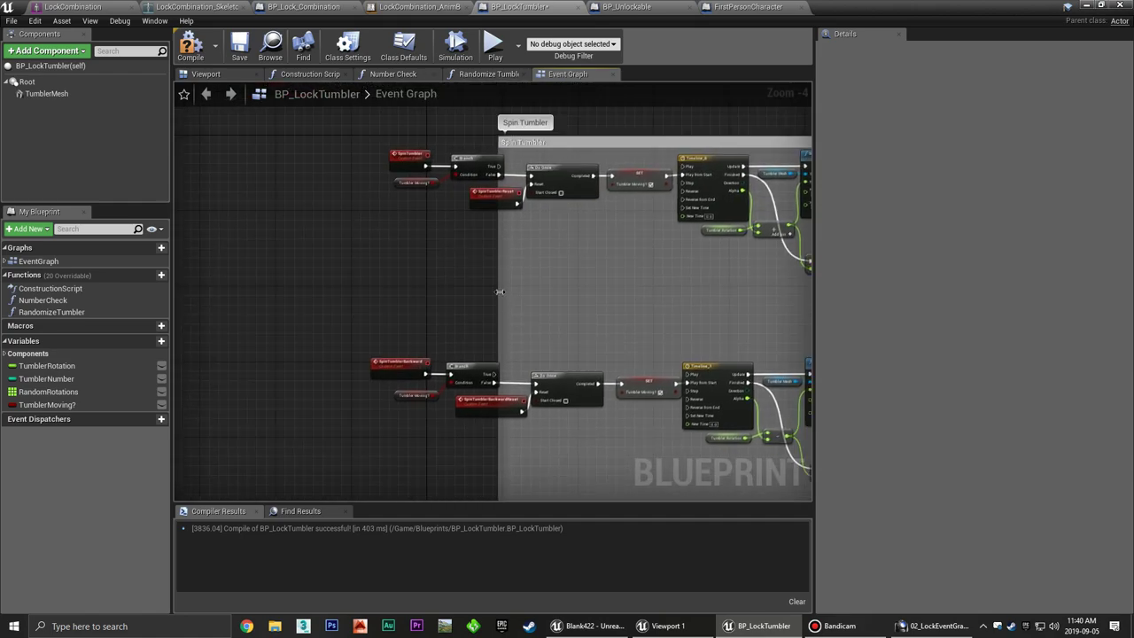
left_click_drag(499, 298, 349, 296)
scroll(364, 315, "down", 4)
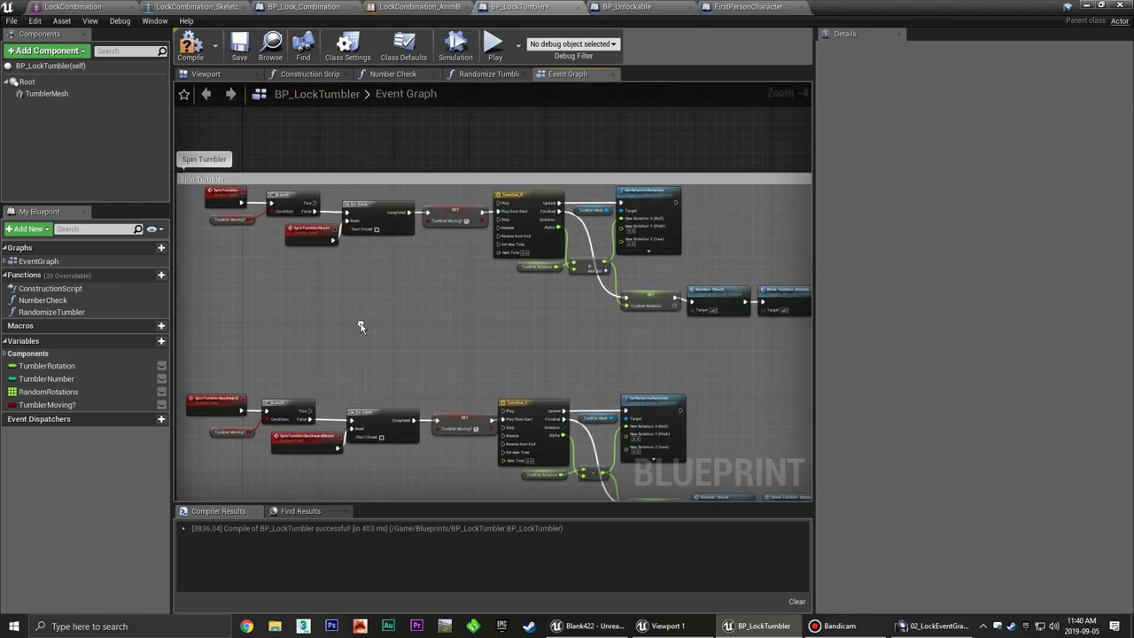
left_click_drag(376, 263, 404, 267)
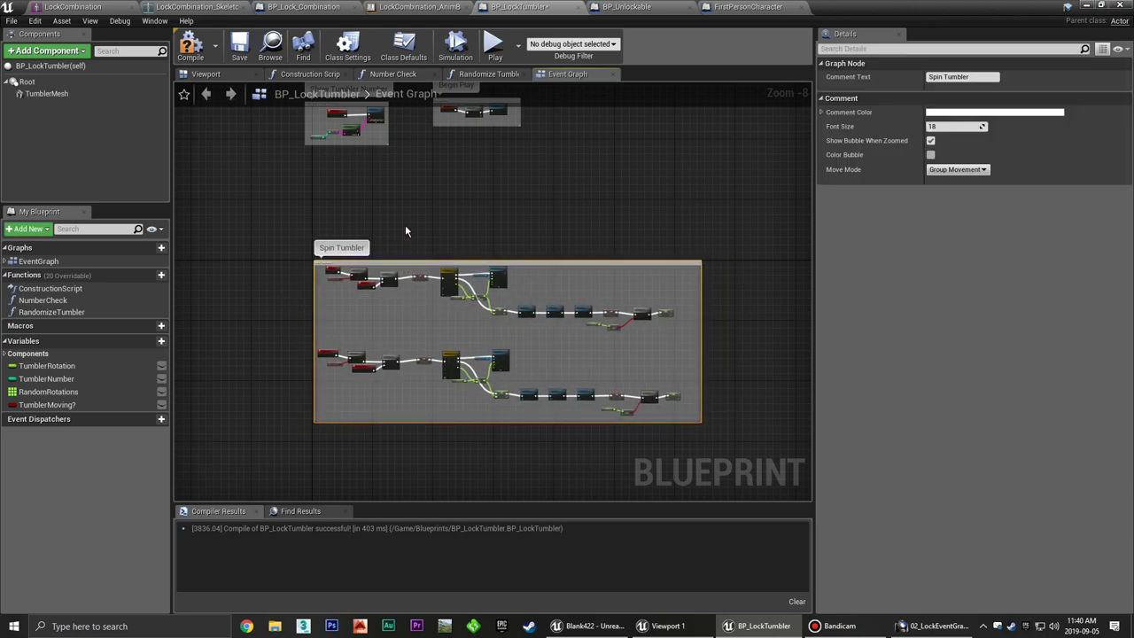
left_click(406, 231)
left_click(239, 47)
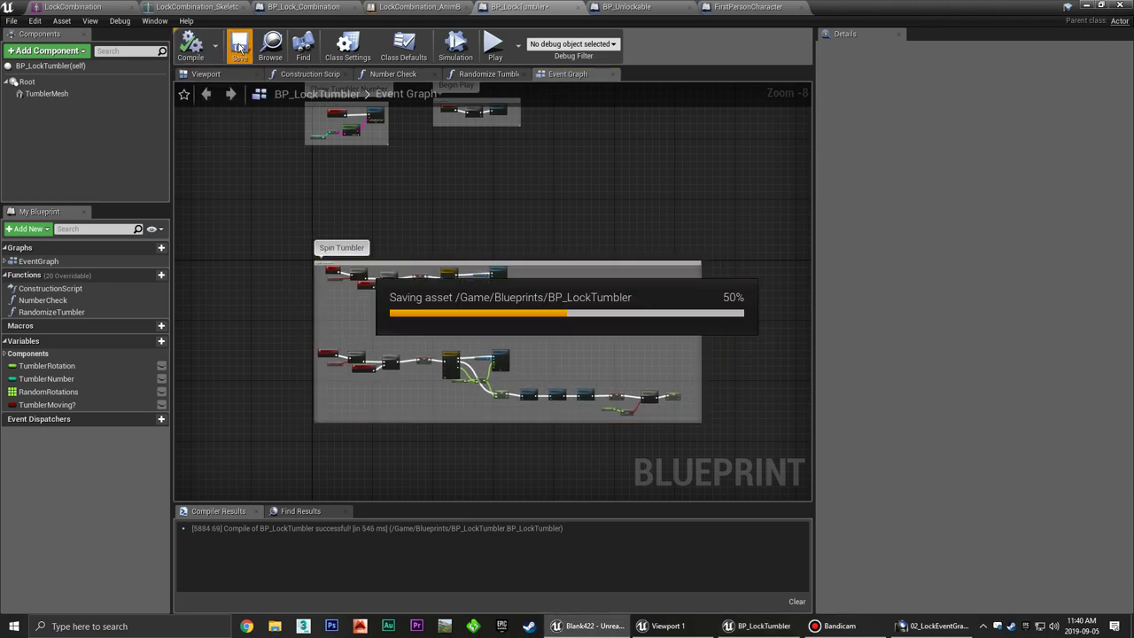
Start a play-test and walk the player up to the padlock.
right_click_drag(305, 234, 368, 237)
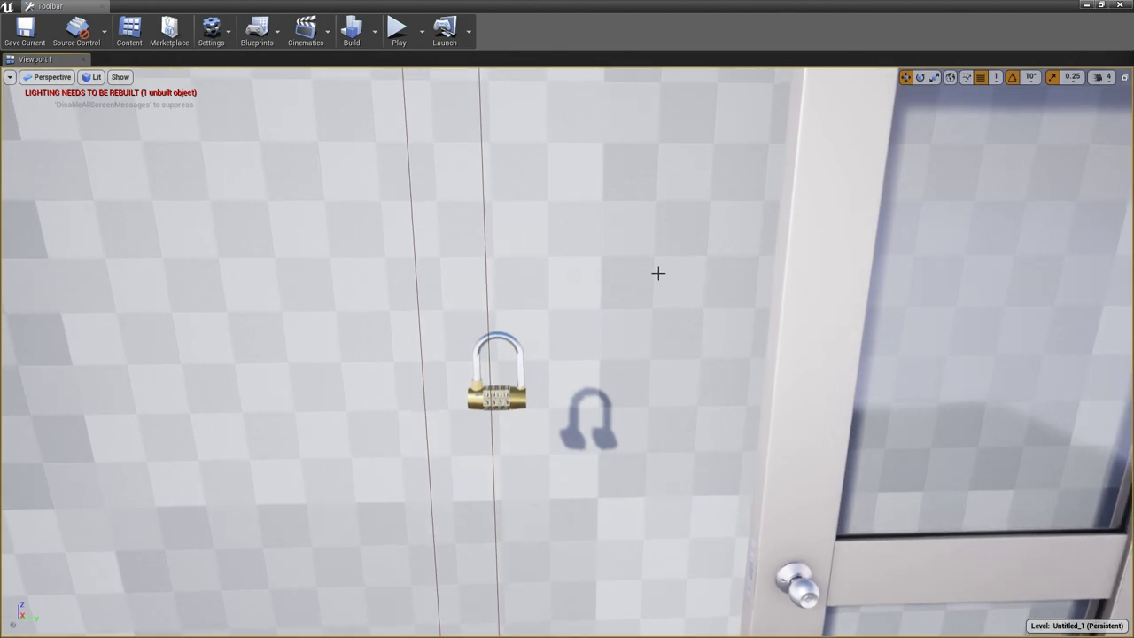
left_click(398, 36)
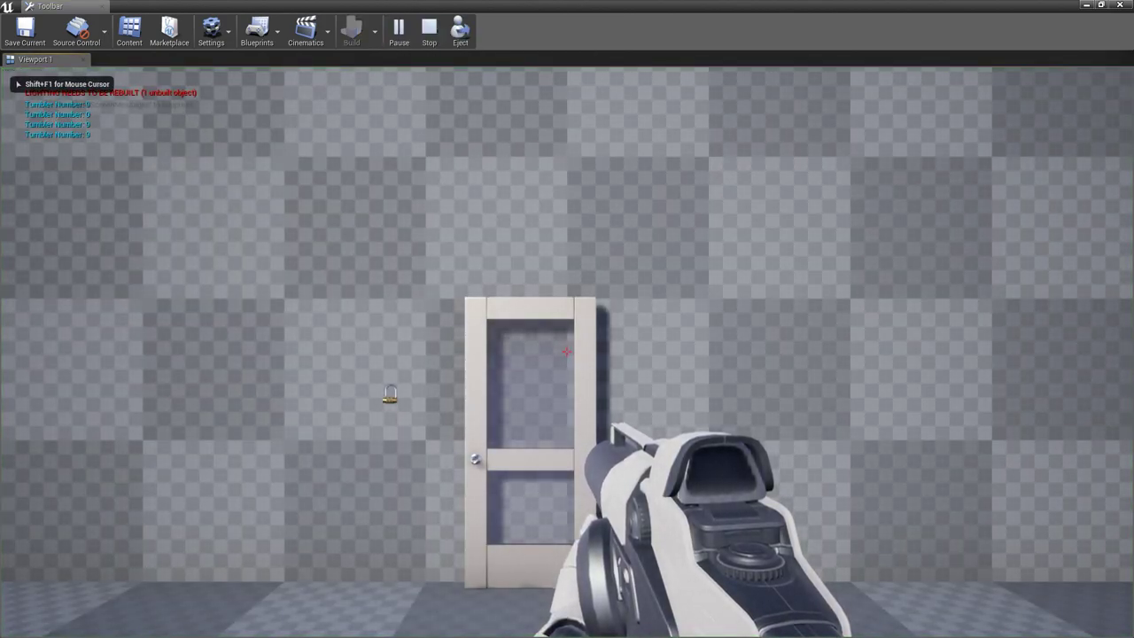
key("w")
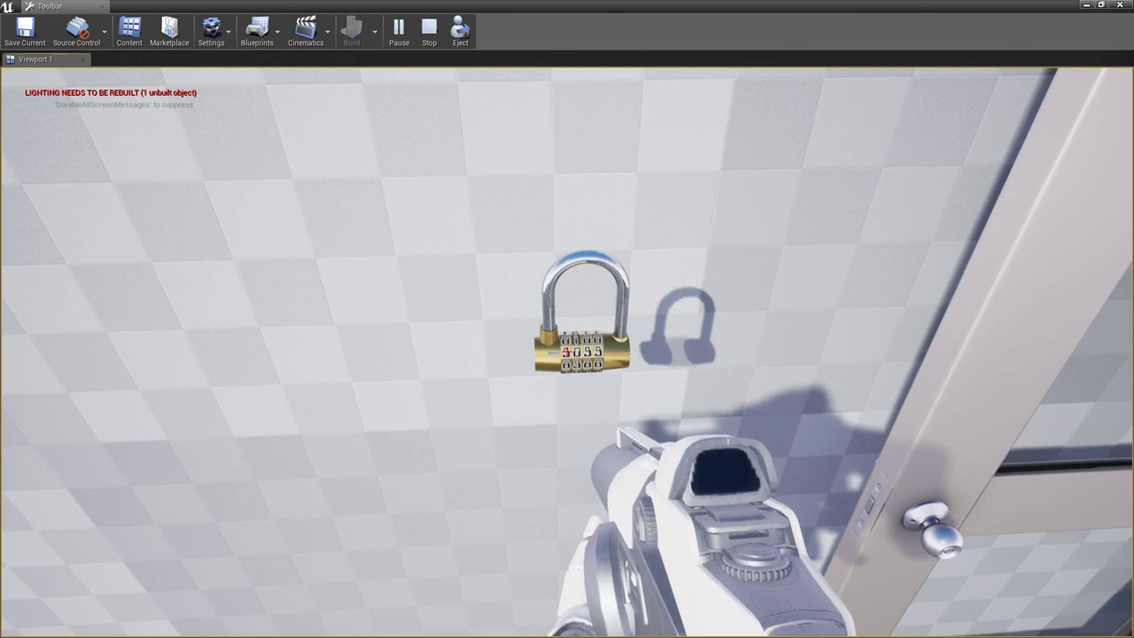
Spin the padlock's tumblers to new digits, setting the third tumbler to 2.
key("Up")
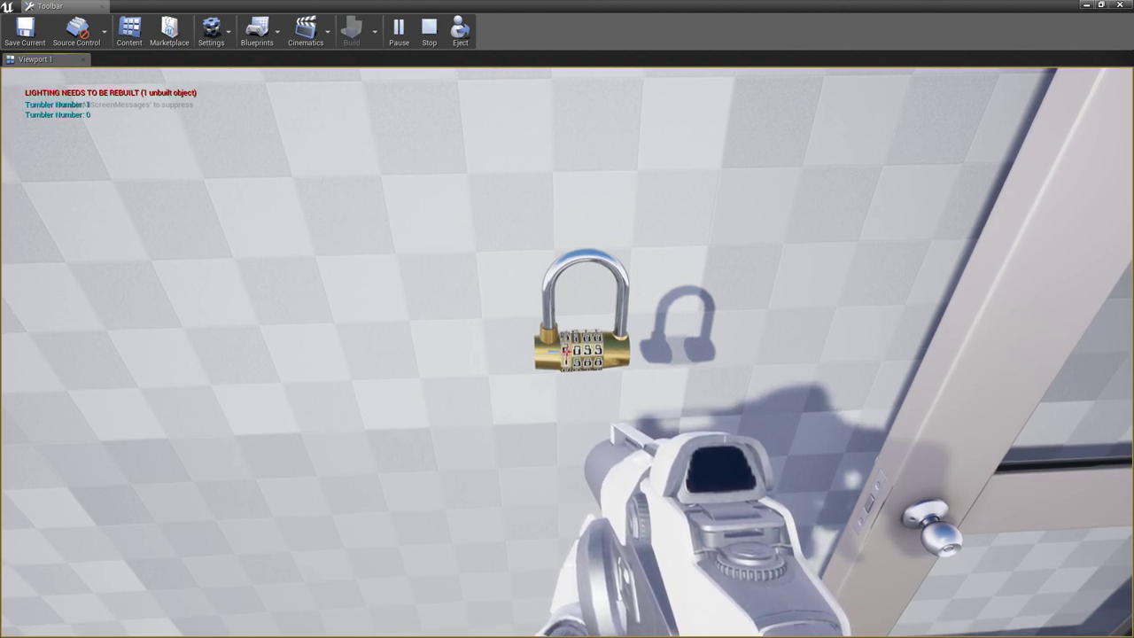
key("Right")
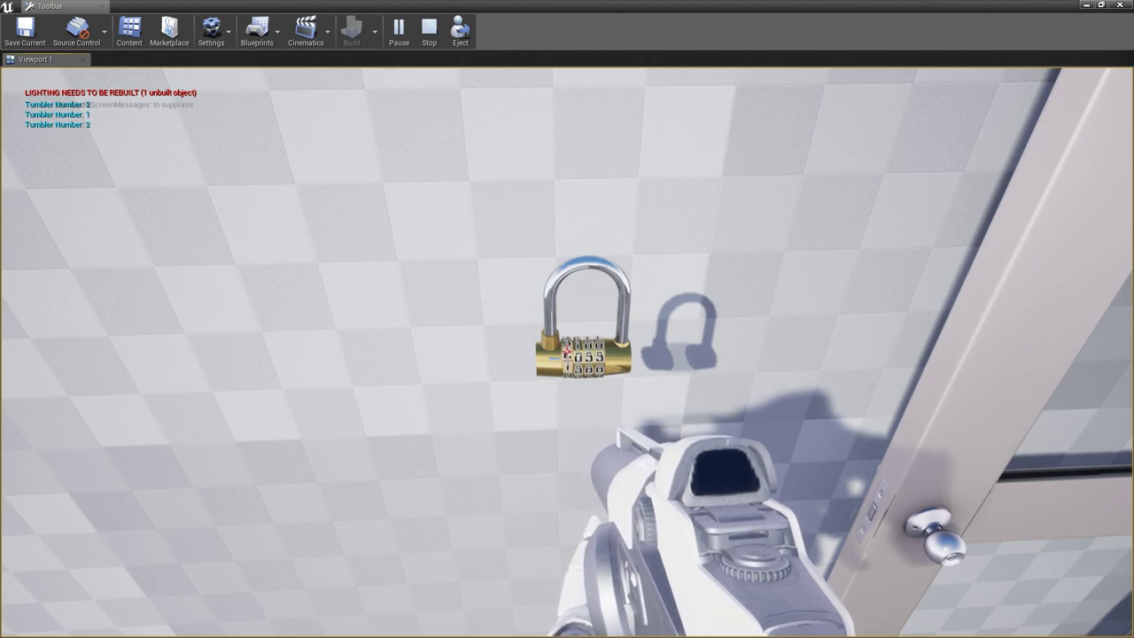
key("Up")
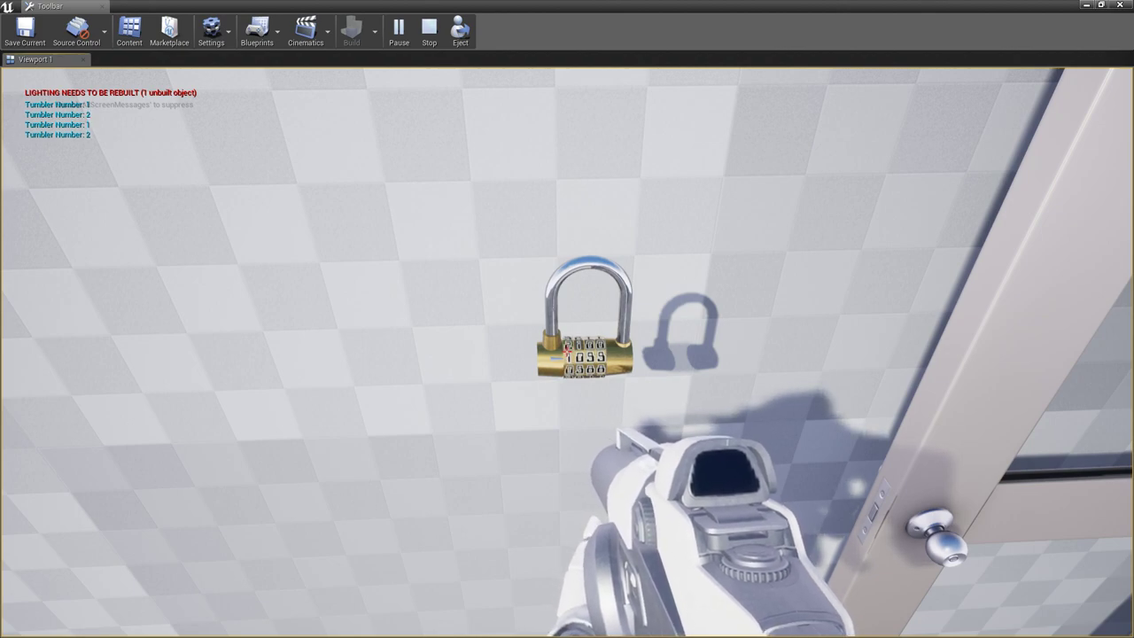
key("Down")
key("Down")
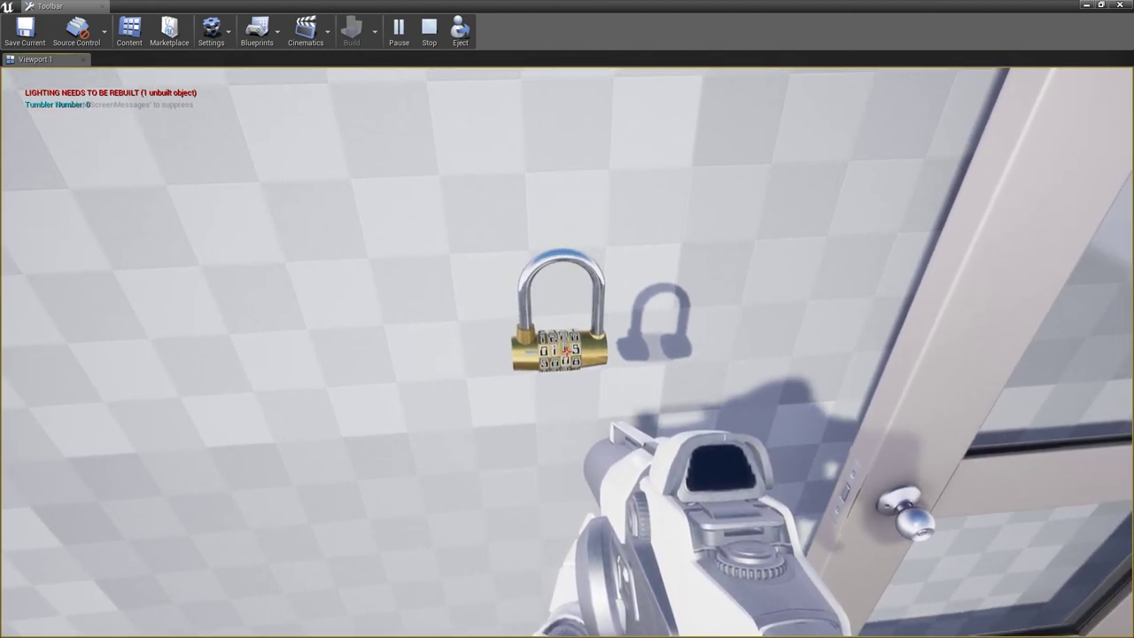
left_click(567, 352)
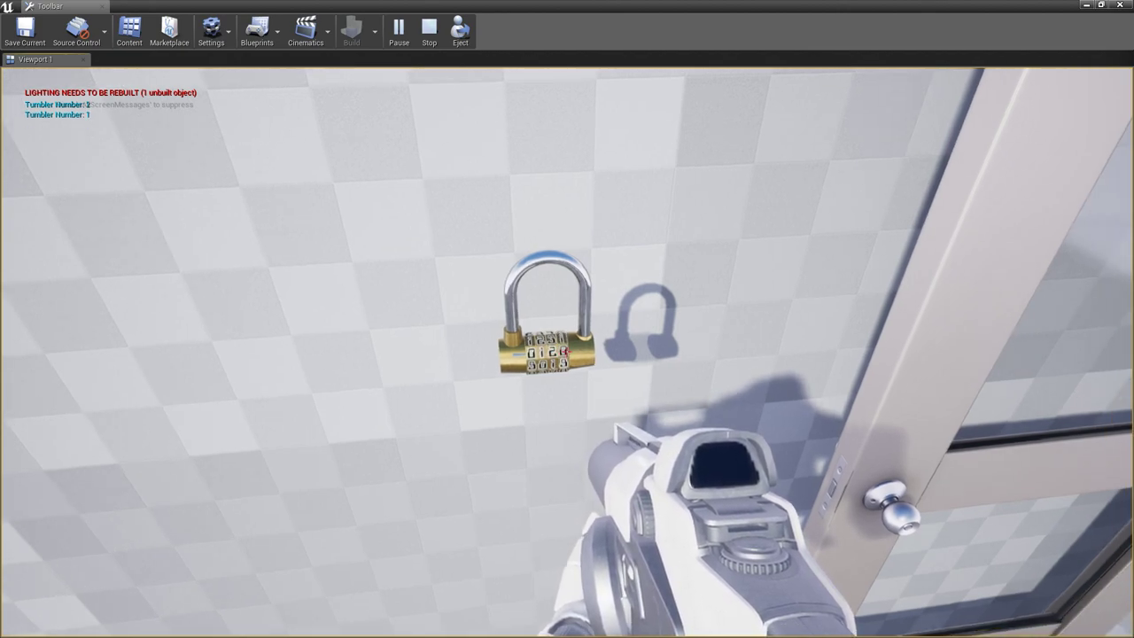
left_click(566, 352)
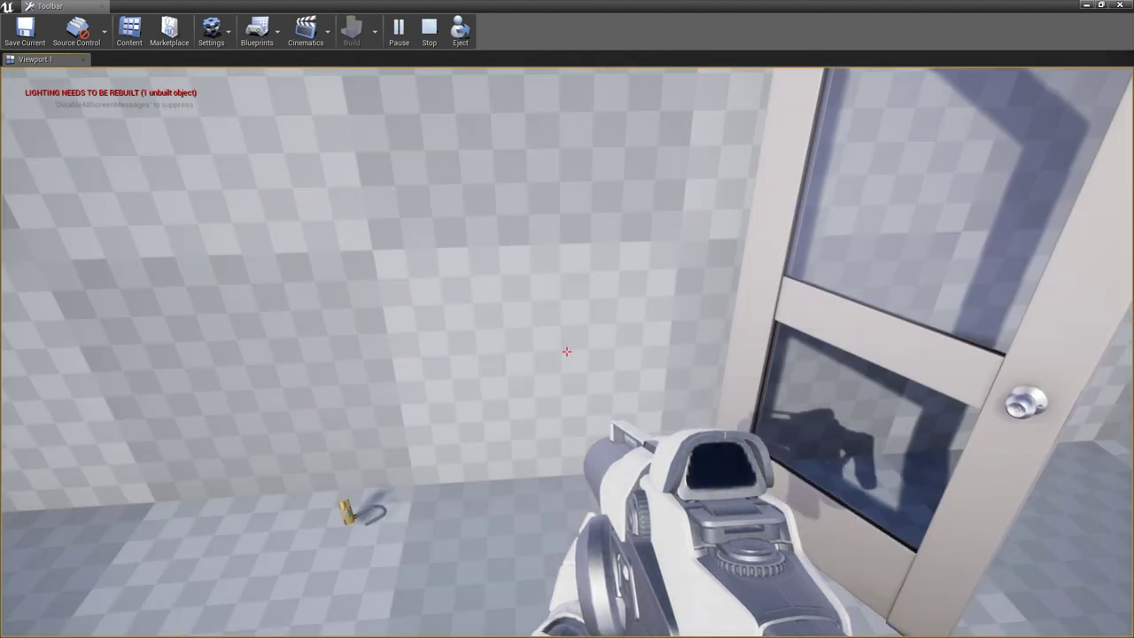
Restart the play-test and scroll the tumblers to the correct code.
key("Escape")
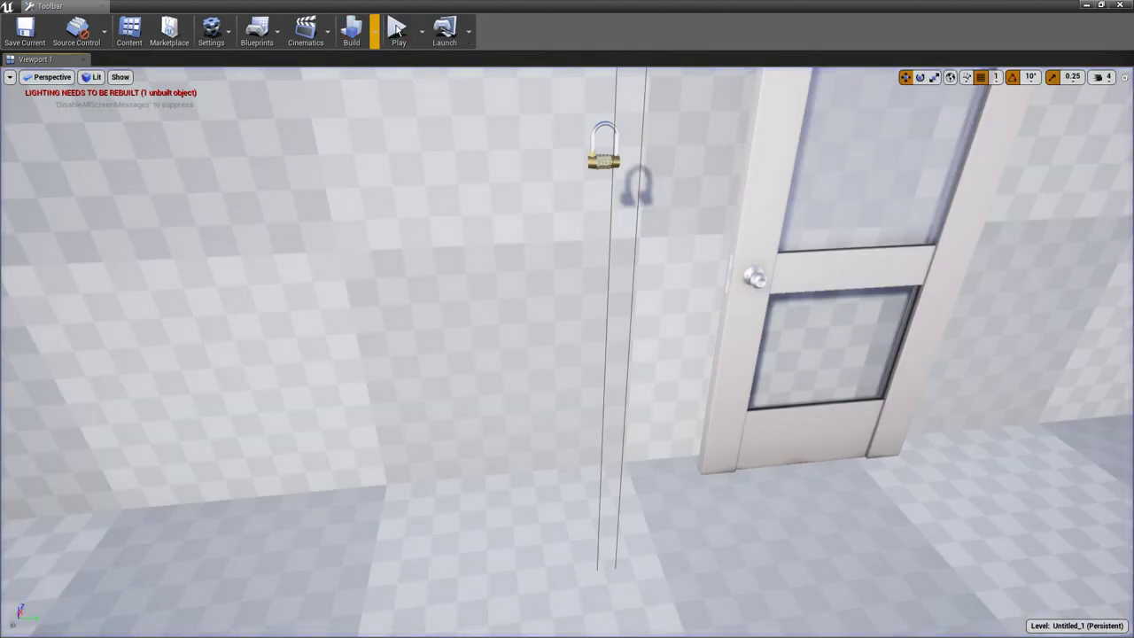
left_click(399, 26)
left_click(604, 232)
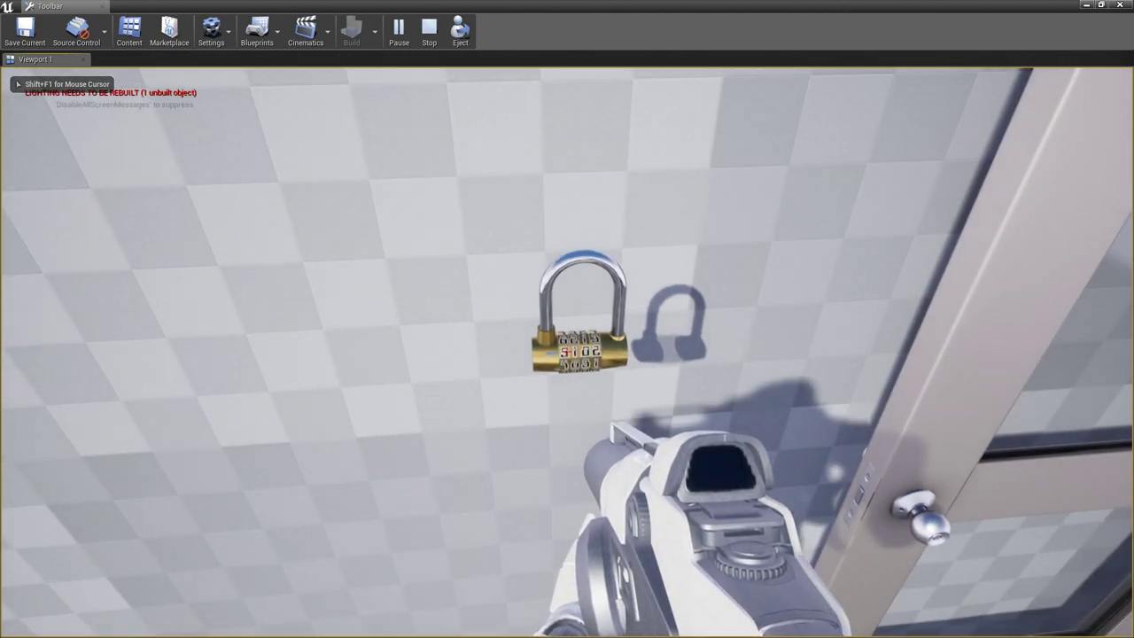
scroll(567, 319, "up", 1)
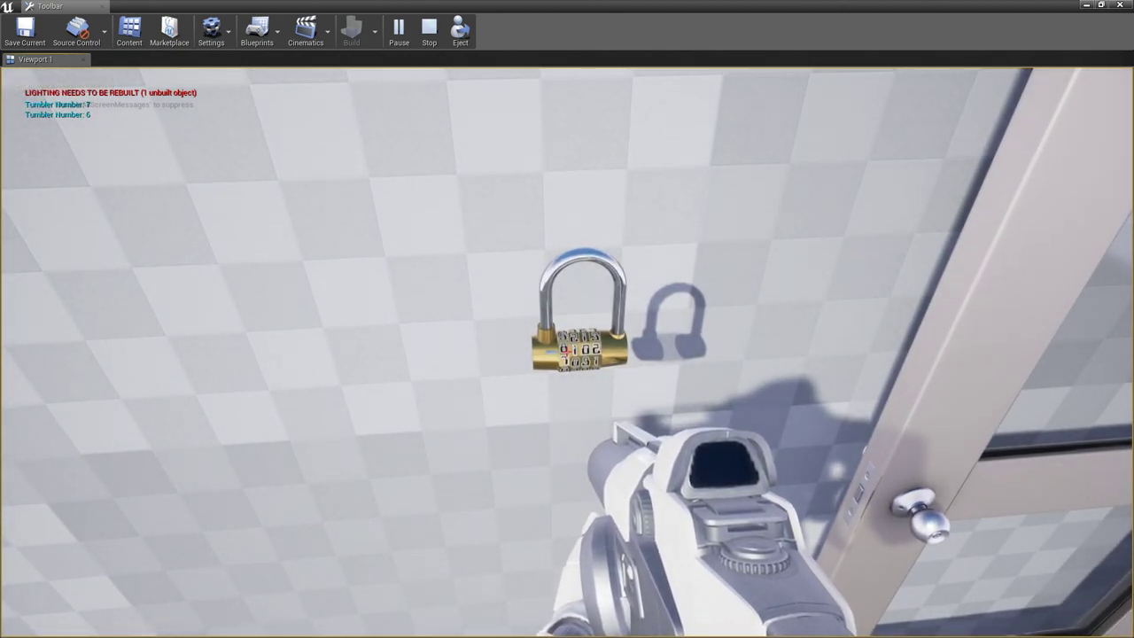
scroll(567, 319, "up", 2)
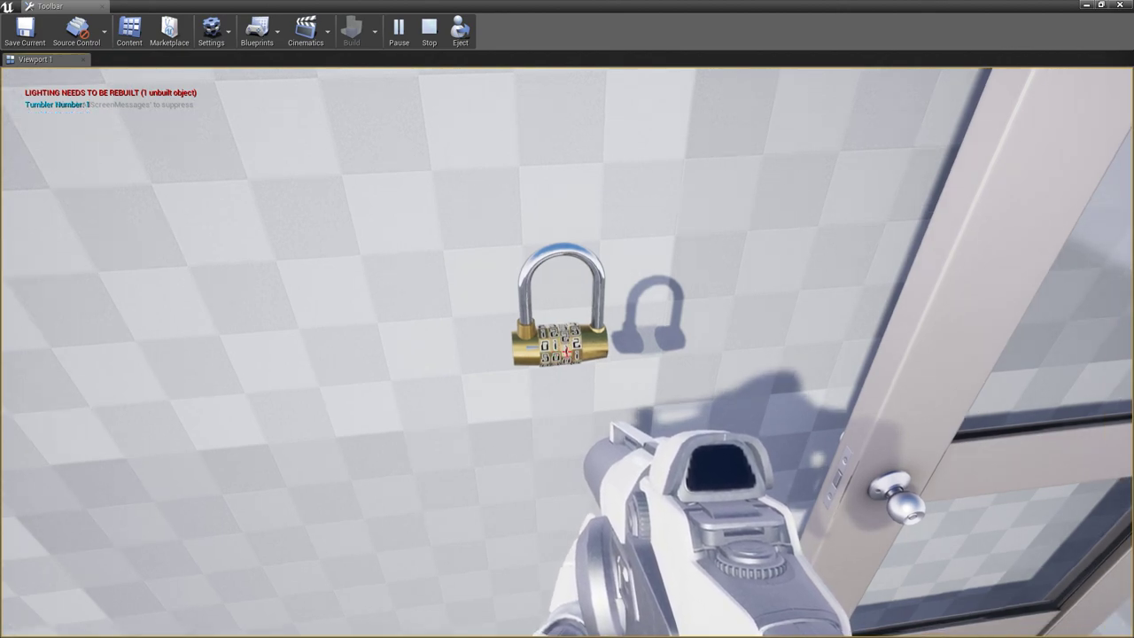
scroll(567, 319, "up", 1)
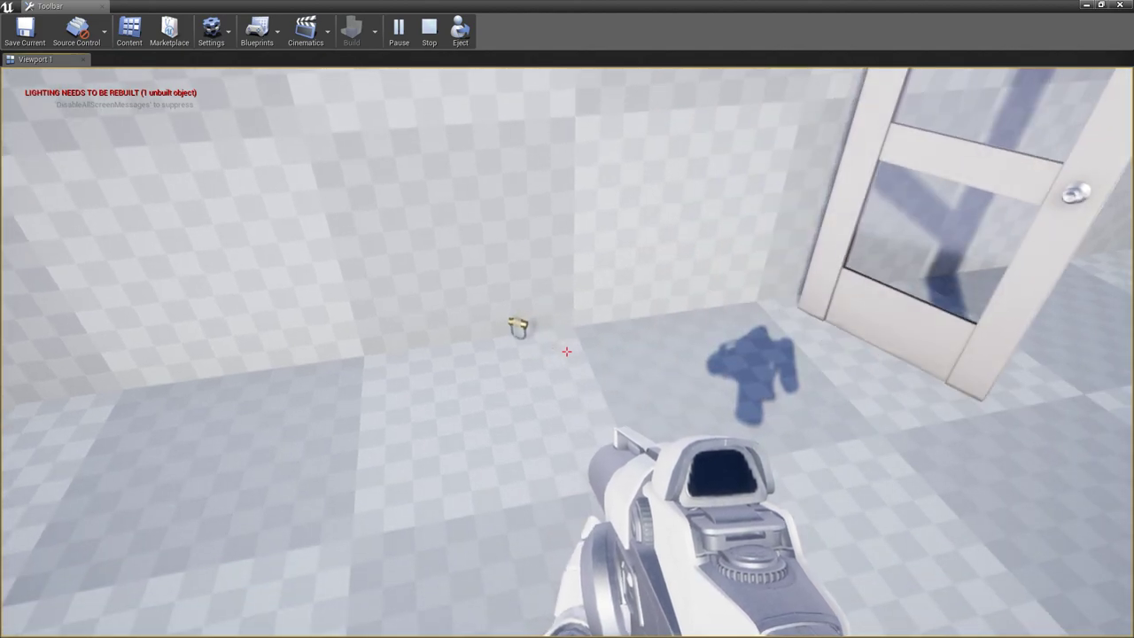
Walk around to view the fallen padlock and open door, then return to the editor.
key("w")
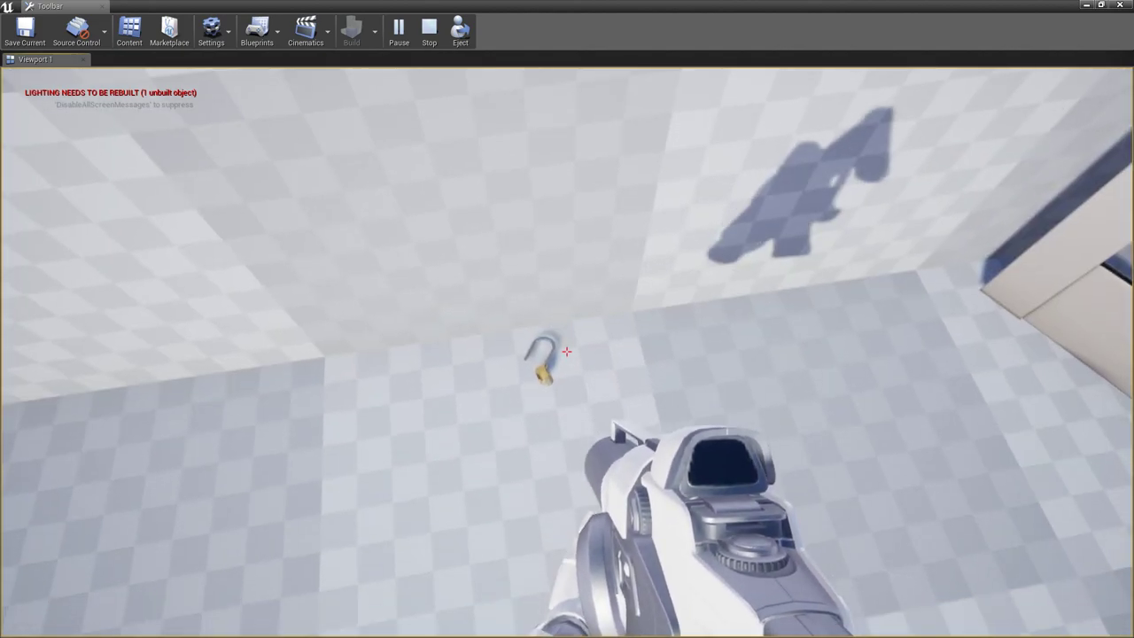
key("s")
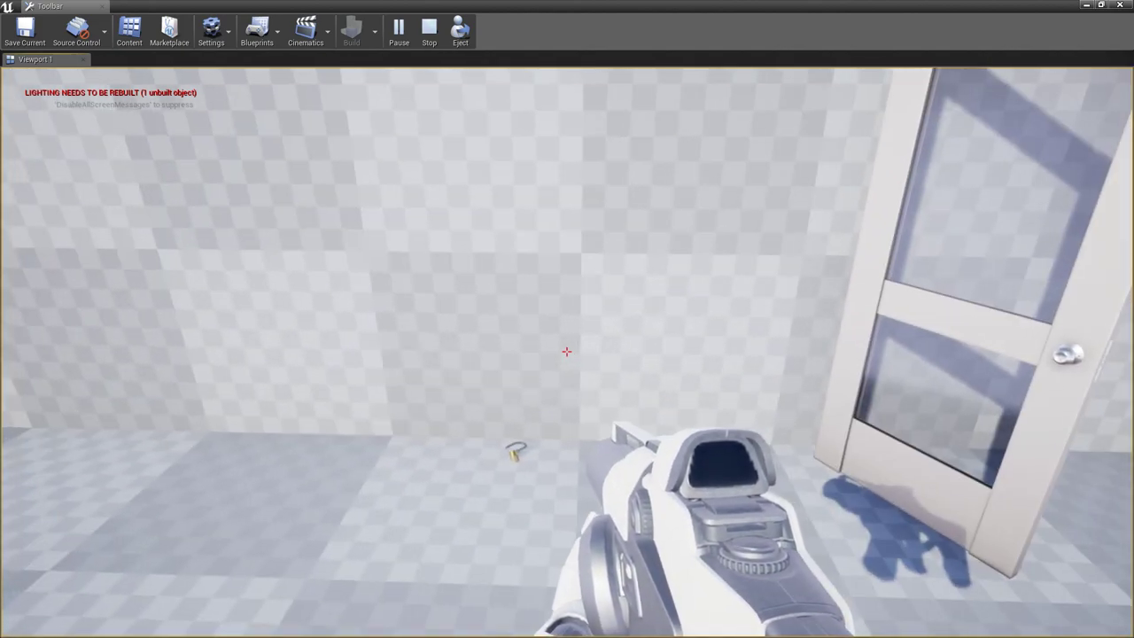
key("w")
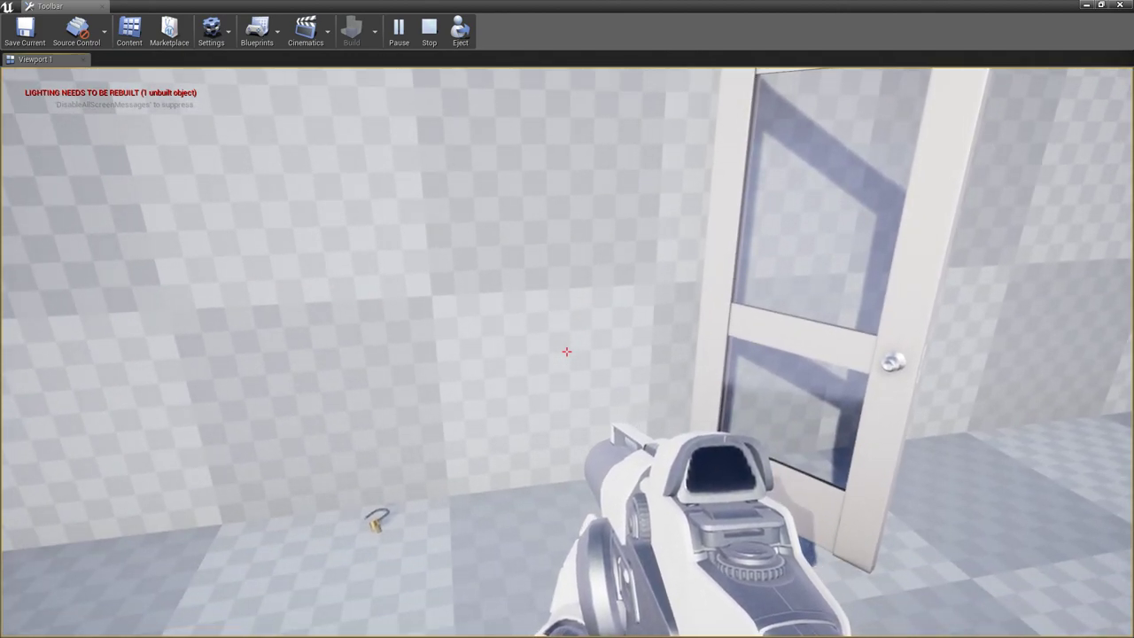
key("s")
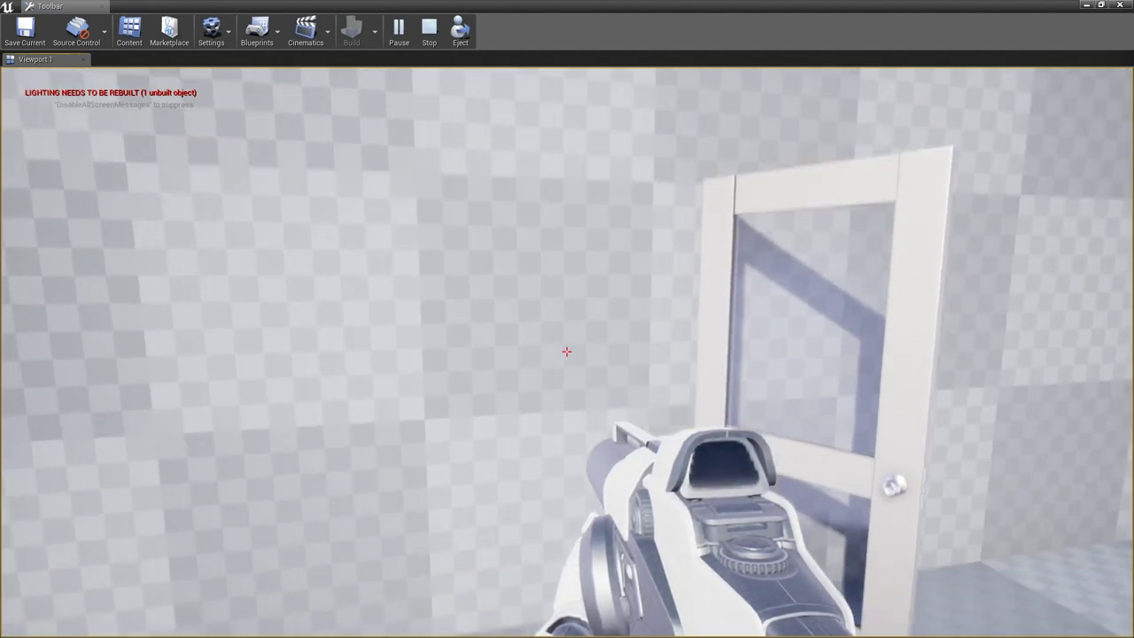
key("w")
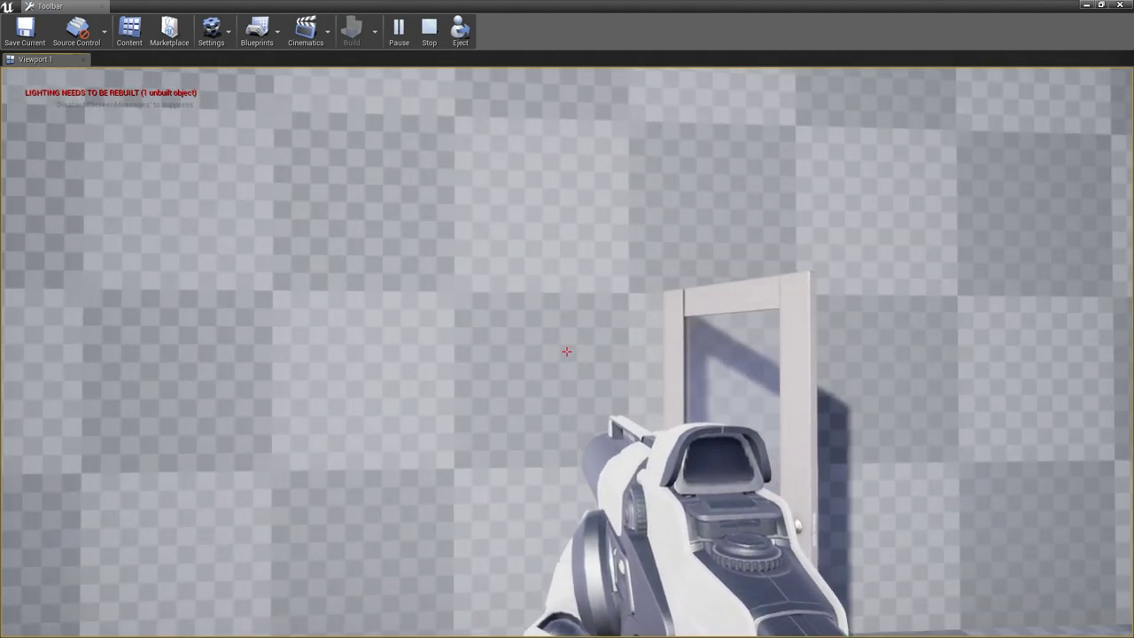
key("alt+Tab")
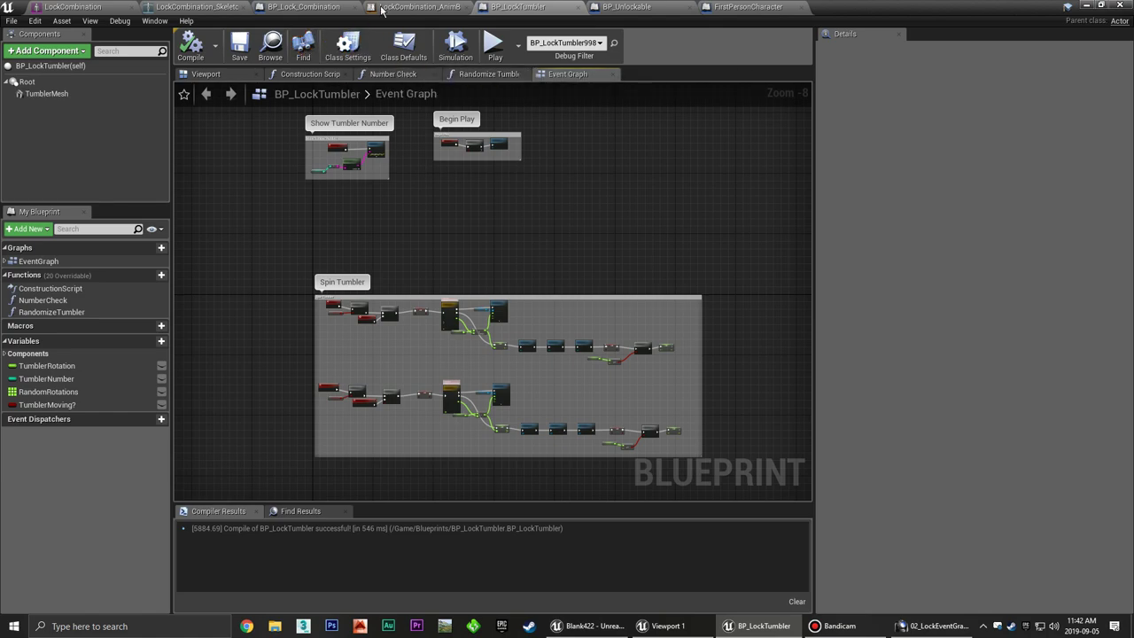
In BP_Lock_Combination, inspect LockedState and the Randomize Tumblers and combination-check graph.
left_click(293, 8)
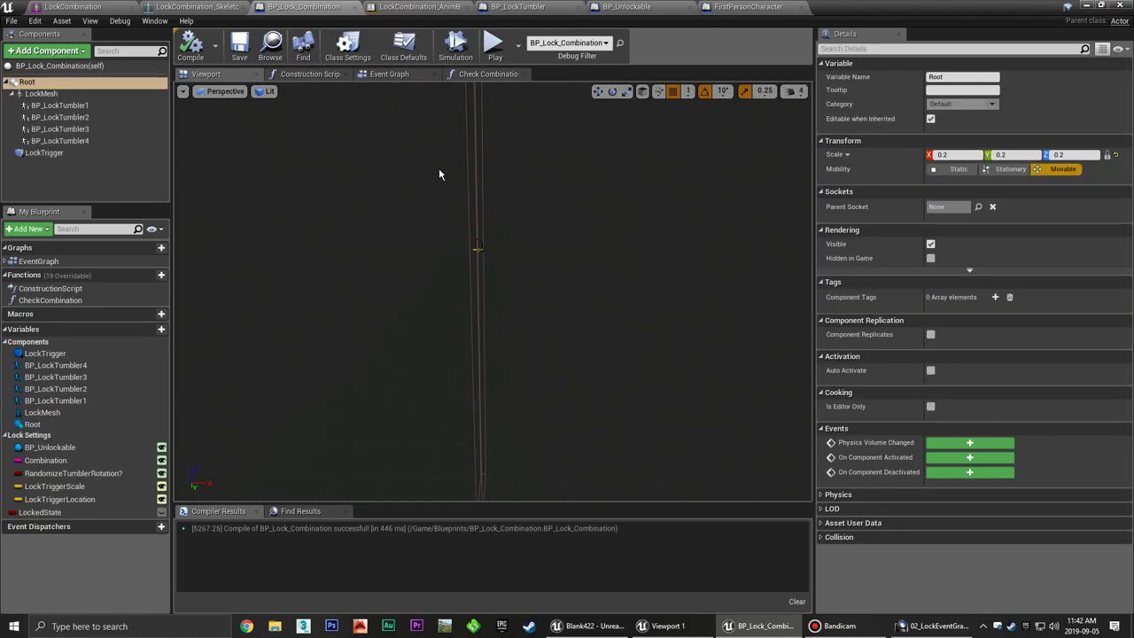
left_click(44, 512)
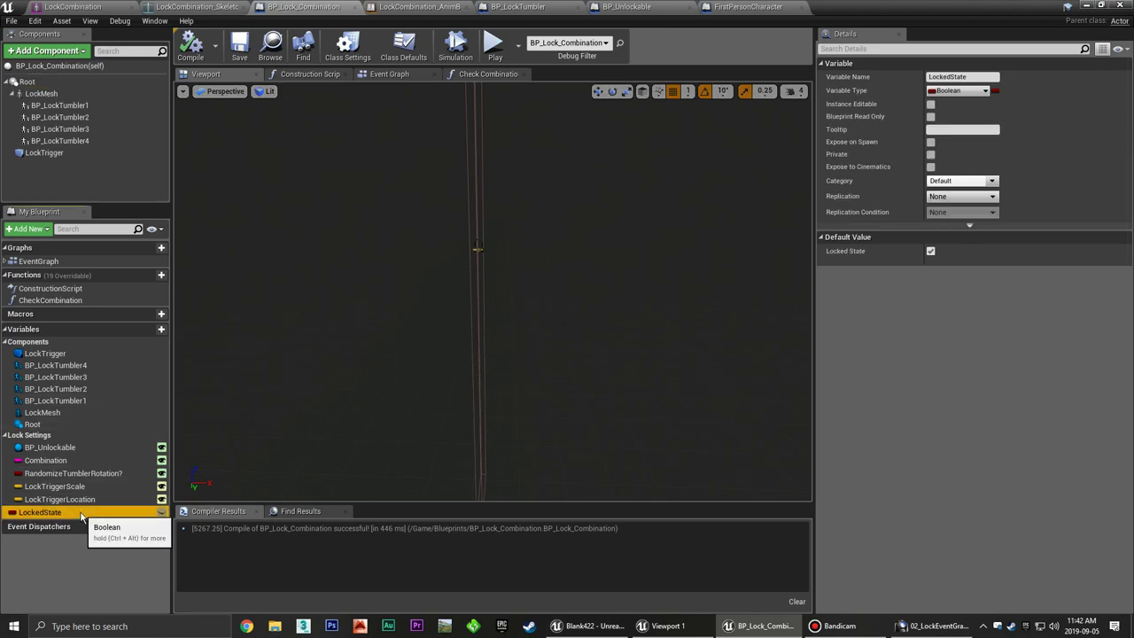
left_click(390, 74)
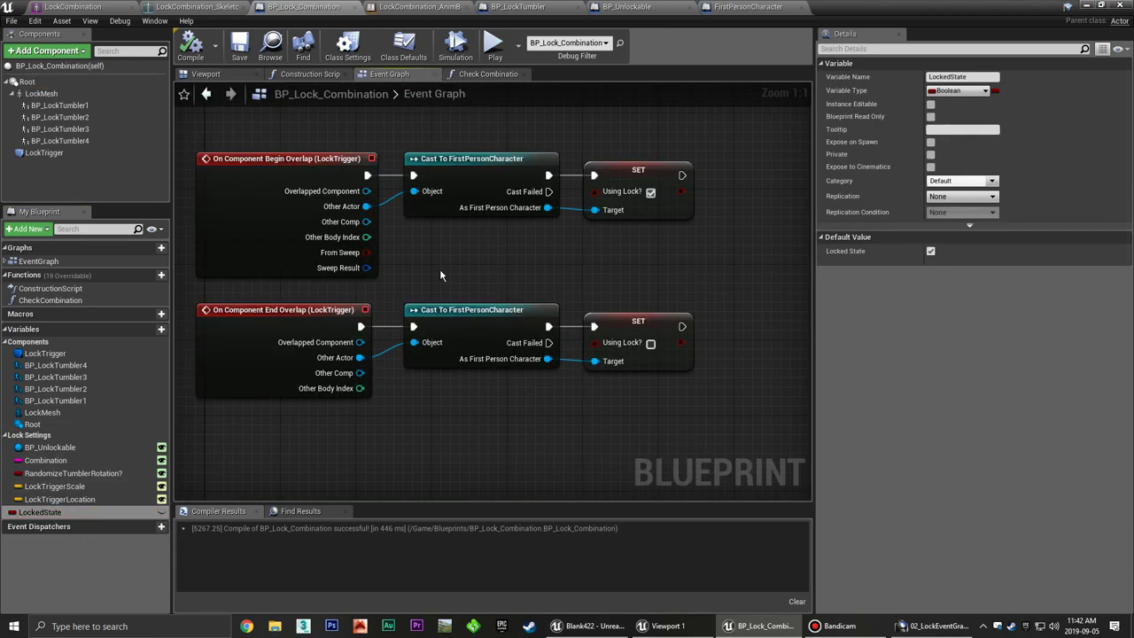
right_click_drag(440, 275, 451, 443)
scroll(468, 356, "down", 4)
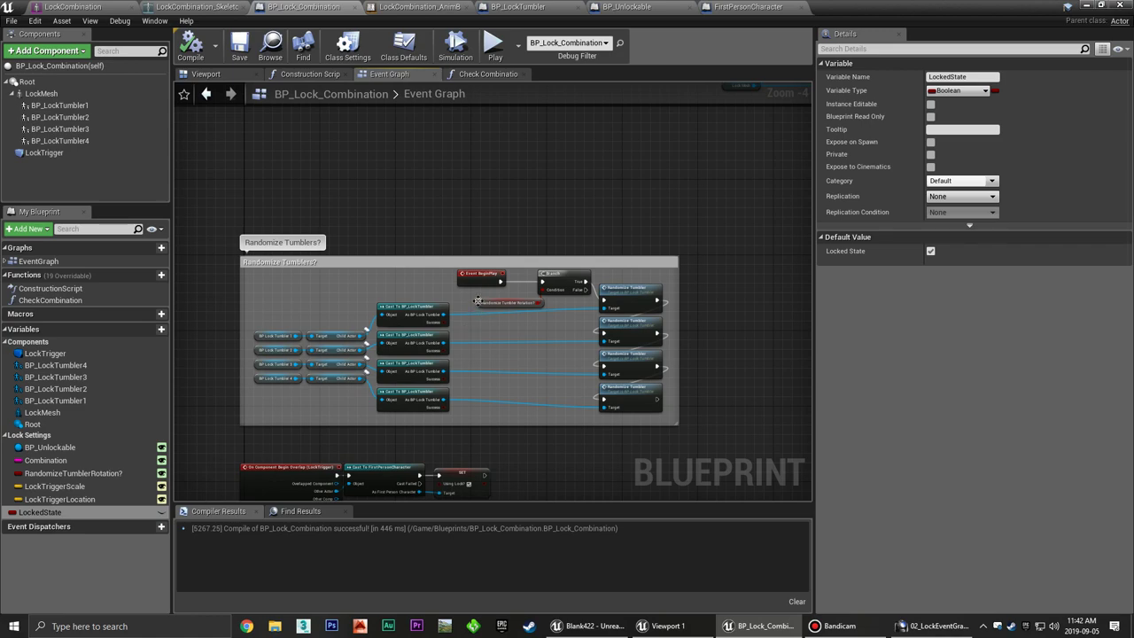
scroll(477, 302, "up", 5)
mouse_move(434, 286)
right_mouse_down()
mouse_move(465, 349)
mouse_move(512, 400)
mouse_move(604, 361)
mouse_move(395, 370)
right_mouse_up()
scroll(465, 349, "down", 8)
scroll(511, 401, "up", 7)
right_click_drag(577, 365, 363, 362)
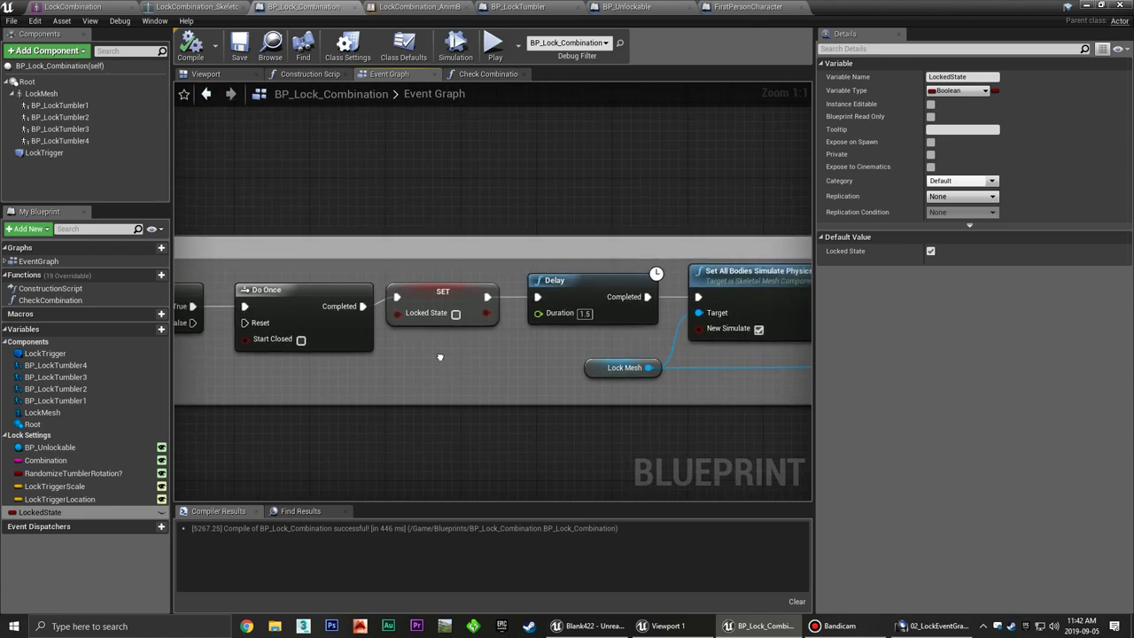
right_click_drag(439, 357, 501, 354)
Trace the unlock chain through SET Locked State, Delay, Set All Bodies Simulate Physics and Unlock.
left_click(523, 292)
left_click(558, 377)
right_click_drag(557, 382, 325, 409)
left_click(584, 310)
right_click_drag(694, 397, 442, 381)
right_click_drag(629, 367, 408, 362)
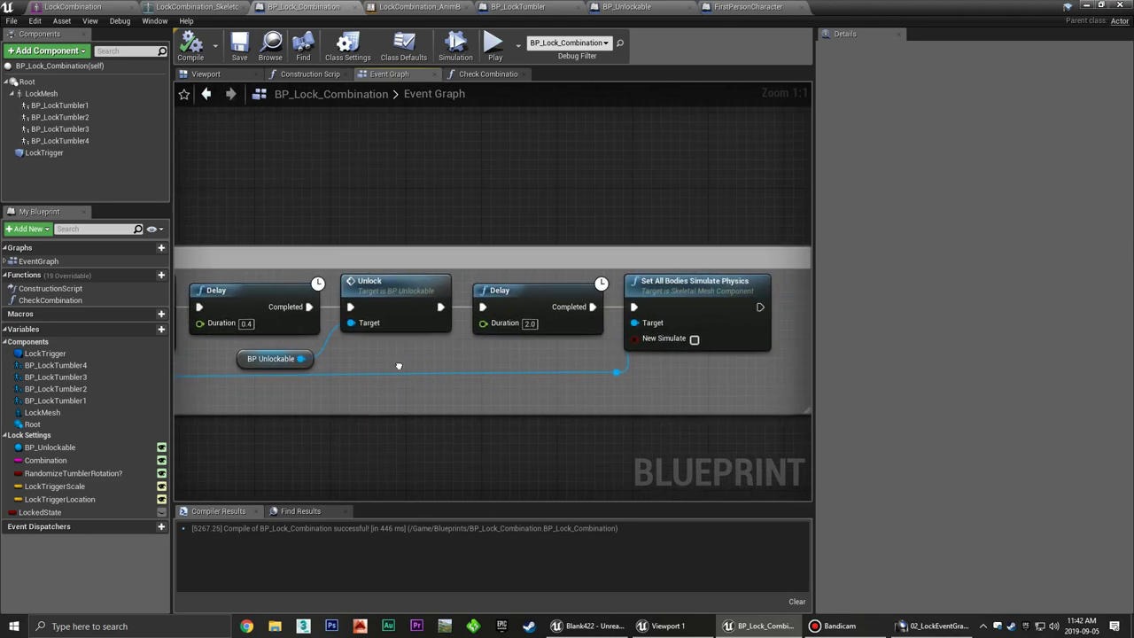
right_click_drag(540, 370, 390, 373)
right_click_drag(571, 379, 636, 379)
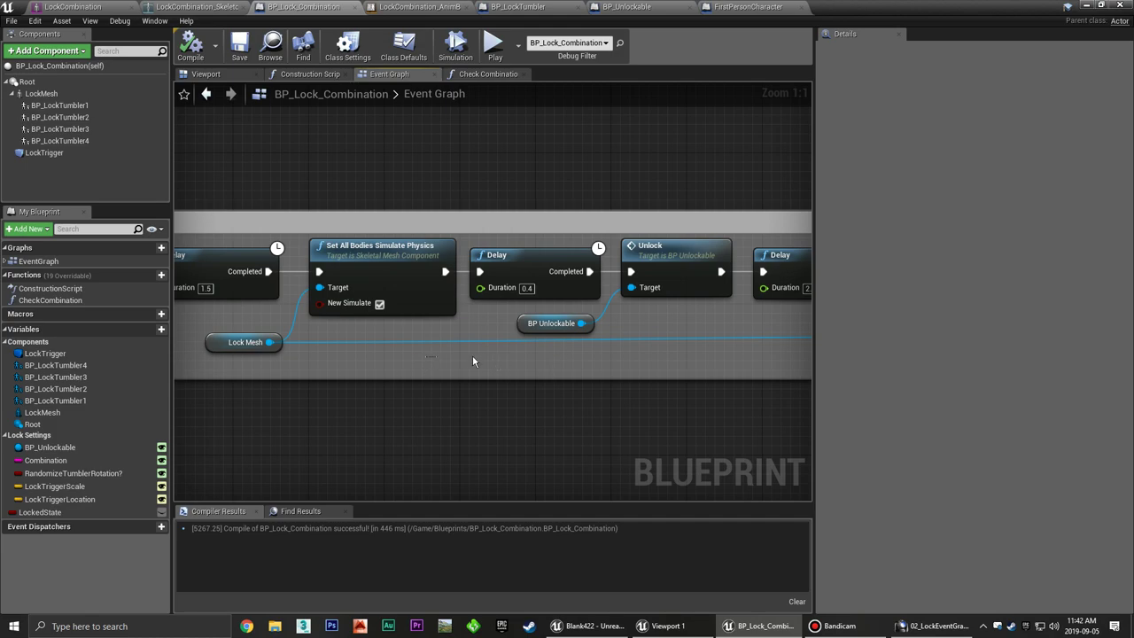
mouse_move(434, 360)
right_mouse_down()
mouse_move(583, 374)
mouse_move(263, 373)
mouse_move(438, 369)
right_mouse_up()
scroll(524, 373, "down", 3)
scroll(419, 360, "up", 1)
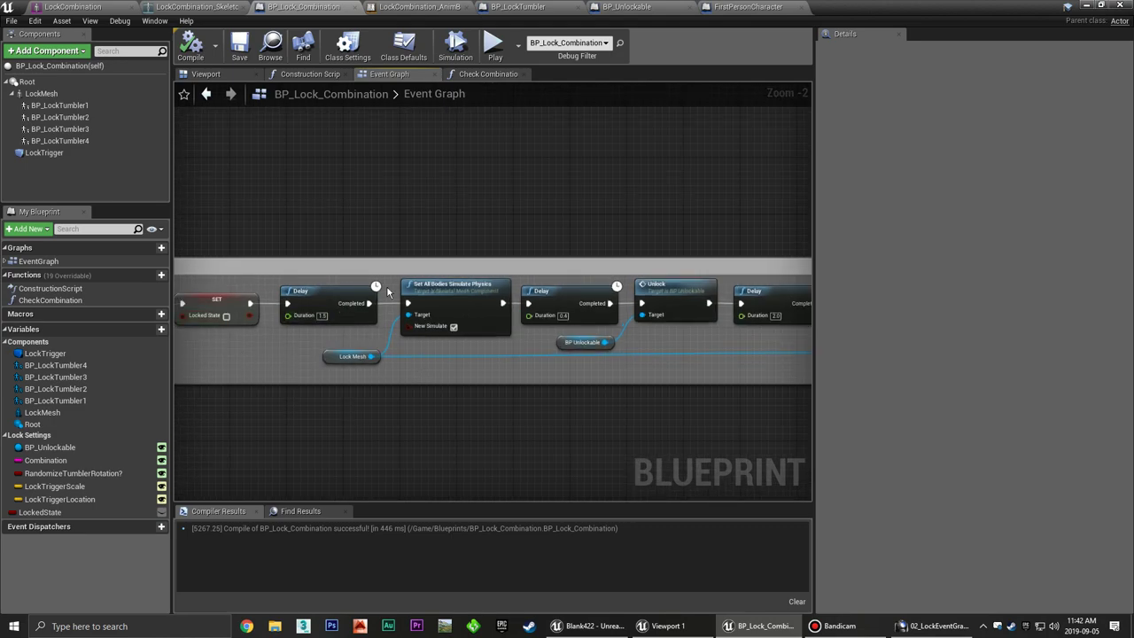
left_click(420, 7)
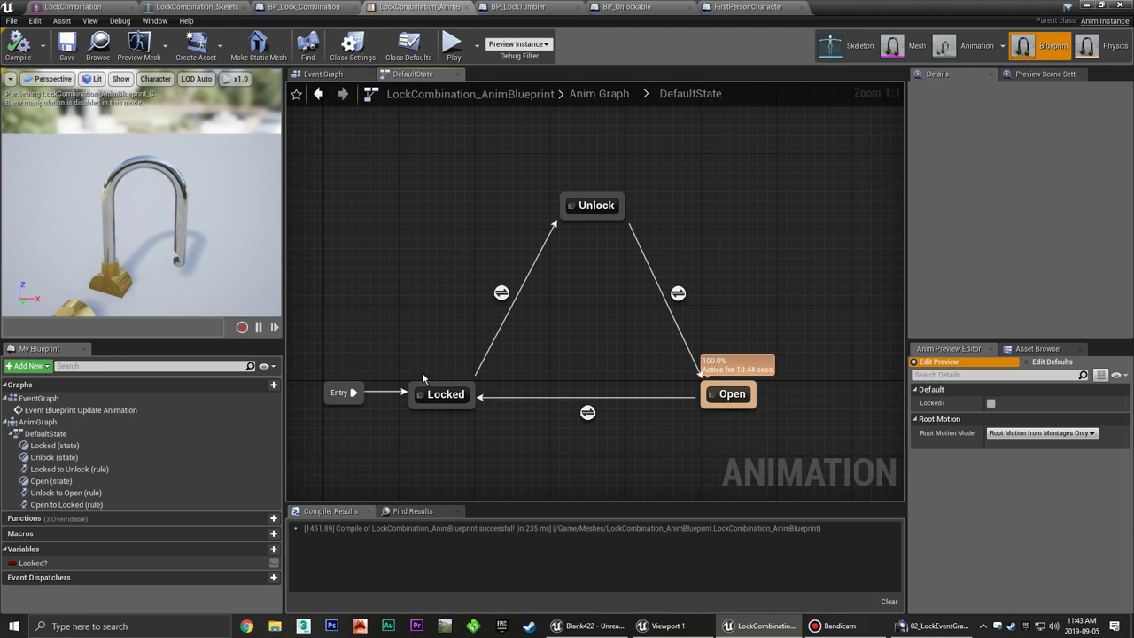
Preview the padlock with Locked? ticked so the shackle closes, then go back to the level.
left_click(33, 562)
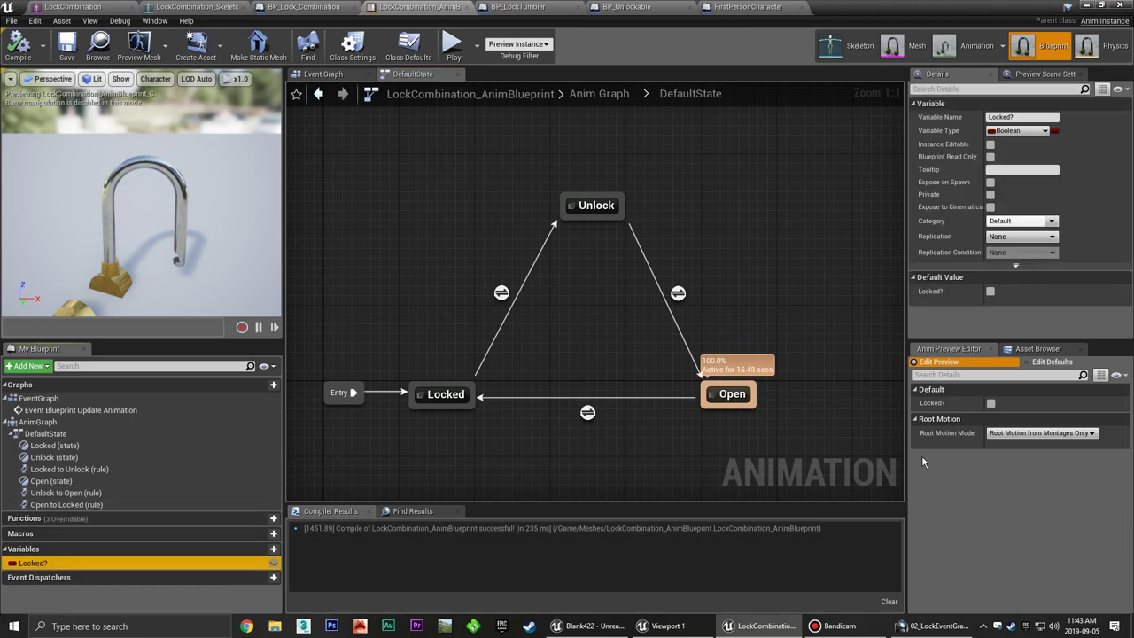
left_click(990, 403)
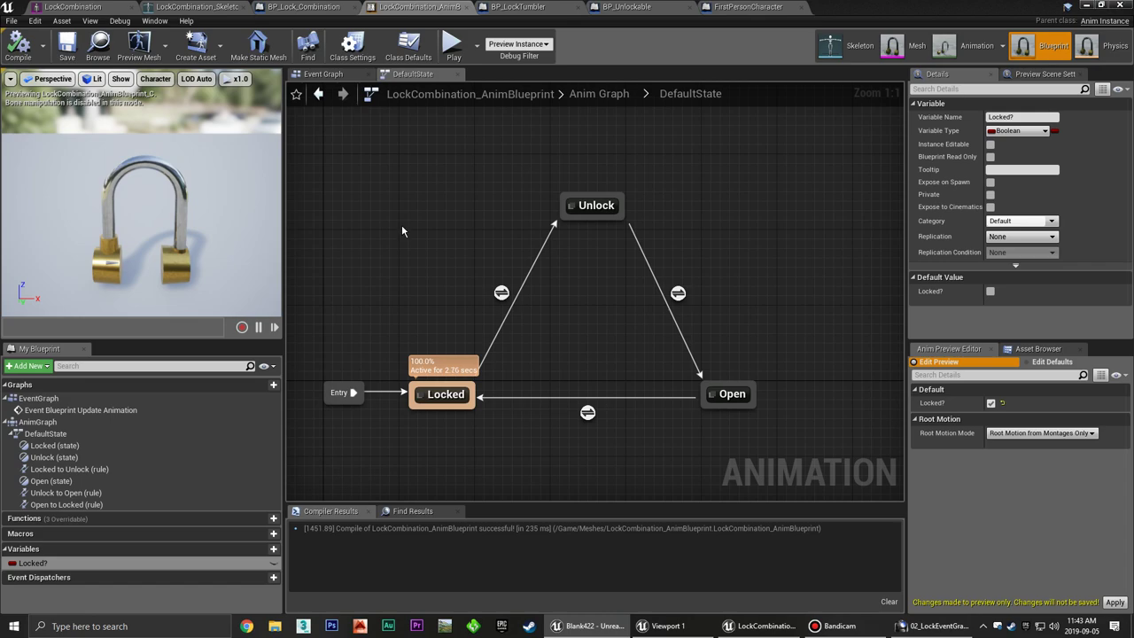
key("alt+Tab")
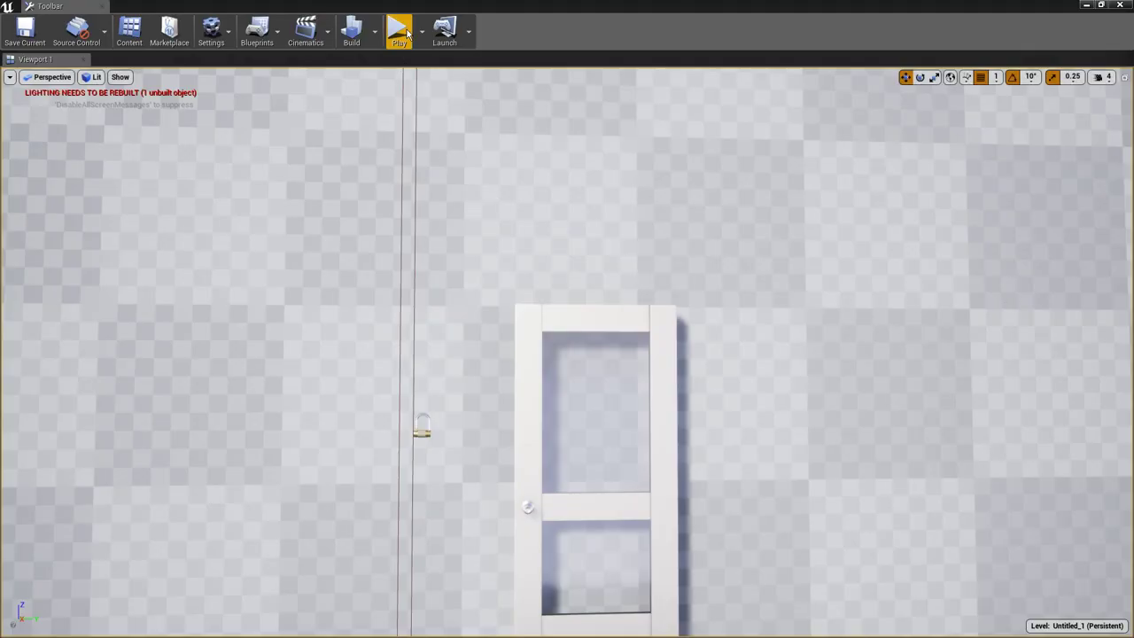
Start Play-in-Editor and scroll the padlock tumblers to the correct code so the lock drops.
key("alt+p")
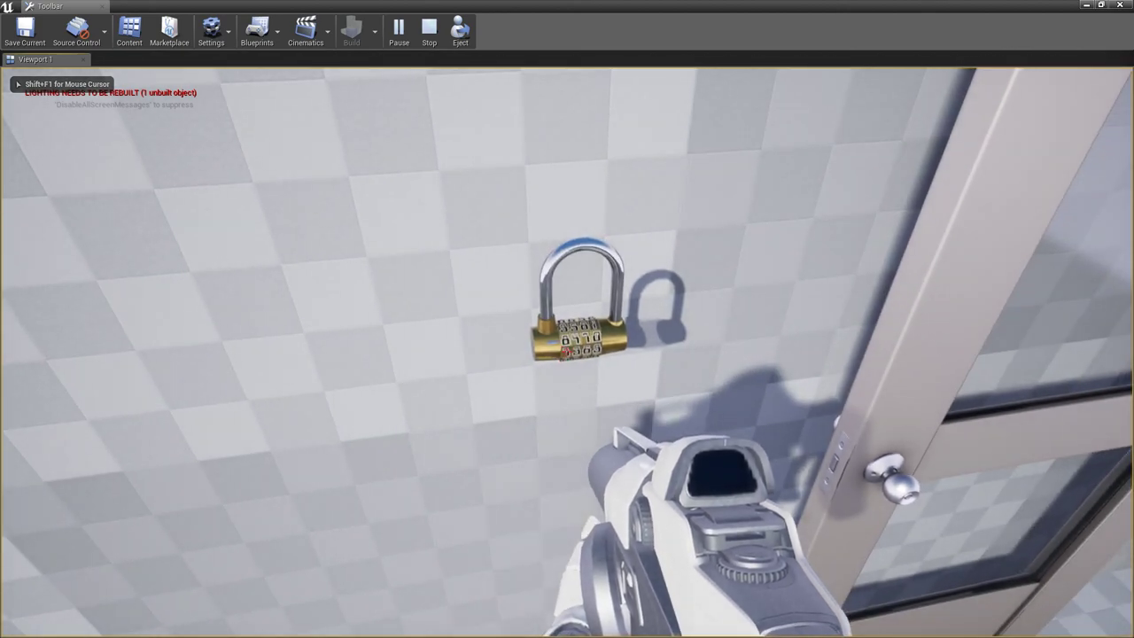
scroll(567, 319, "down", 1)
scroll(567, 319, "down", 1)
scroll(567, 319, "up", 1)
scroll(566, 318, "up", 1)
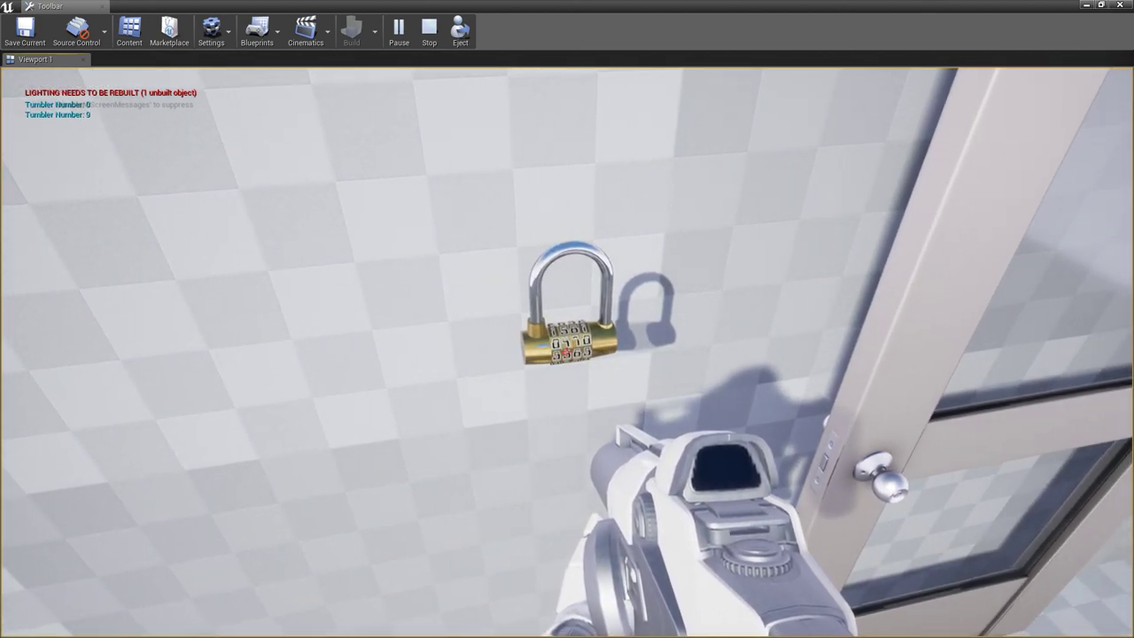
scroll(567, 319, "up", 1)
scroll(567, 319, "up", 1)
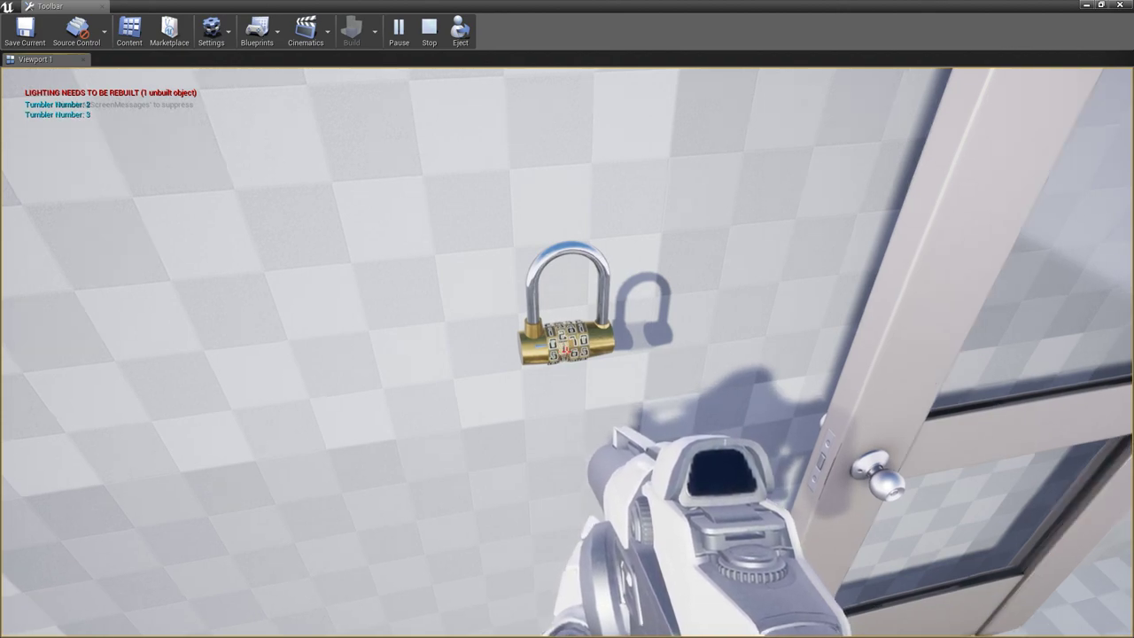
scroll(567, 319, "up", 1)
scroll(567, 318, "down", 2)
scroll(567, 319, "down", 1)
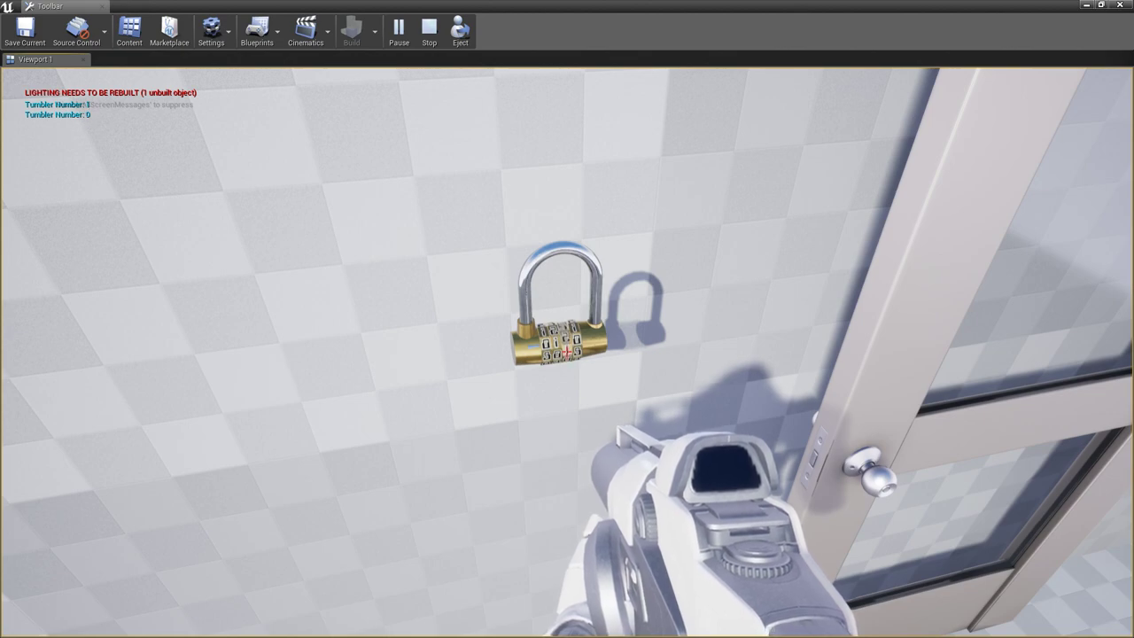
scroll(567, 319, "up", 1)
scroll(567, 319, "up", 1)
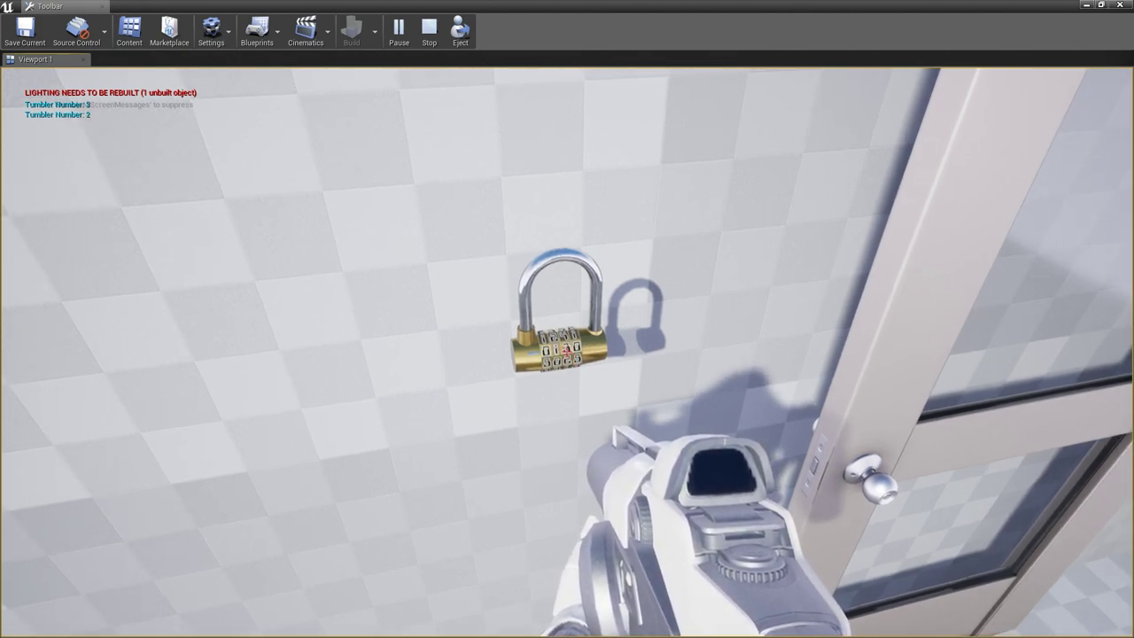
scroll(567, 318, "down", 1)
scroll(567, 319, "up", 1)
Walk up to the swung-open door and inspect the fallen padlock on the floor.
key("s")
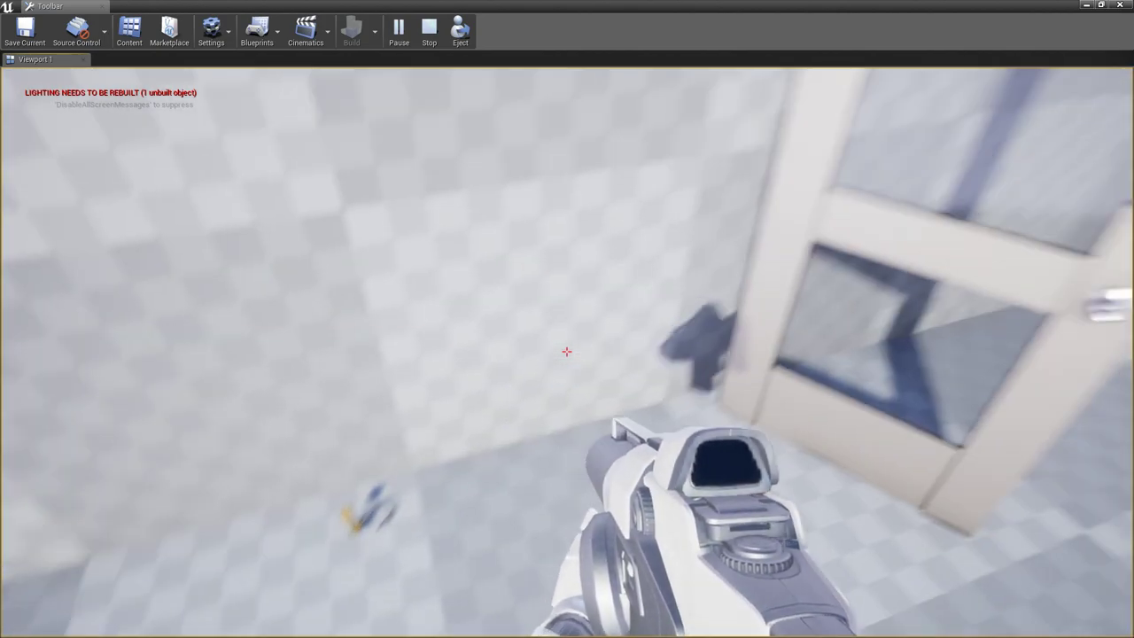
key("w")
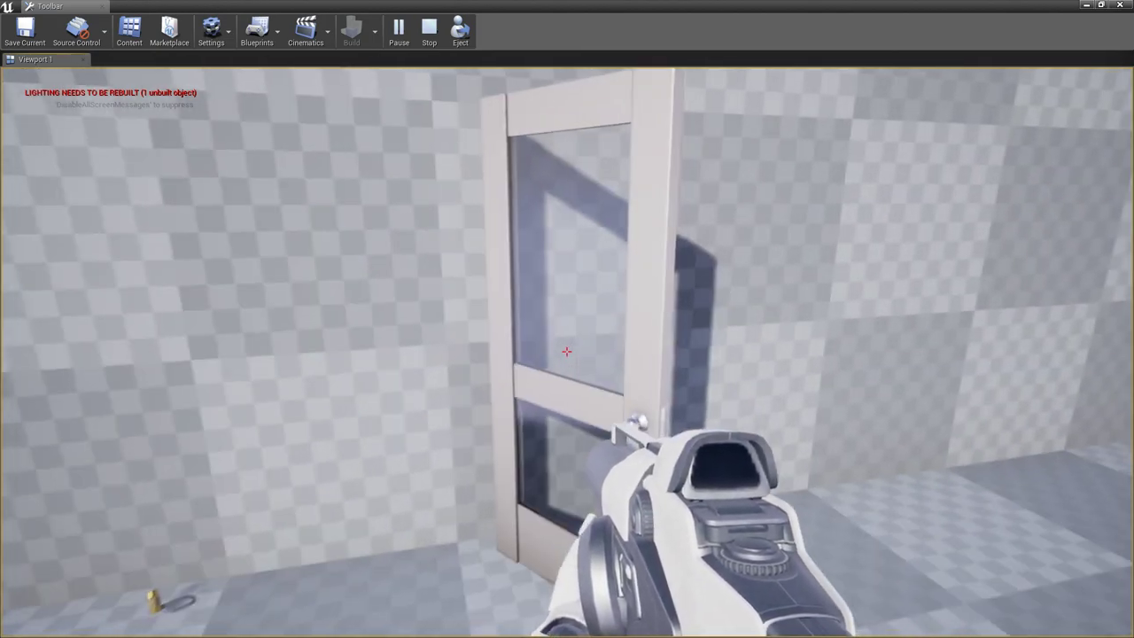
key("w")
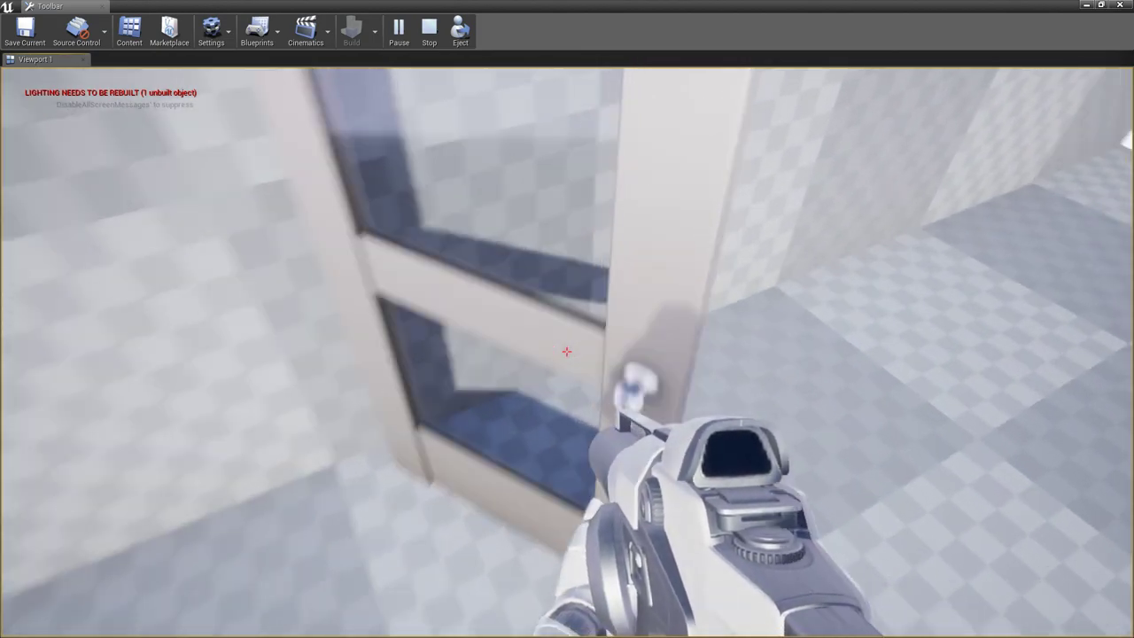
key("s")
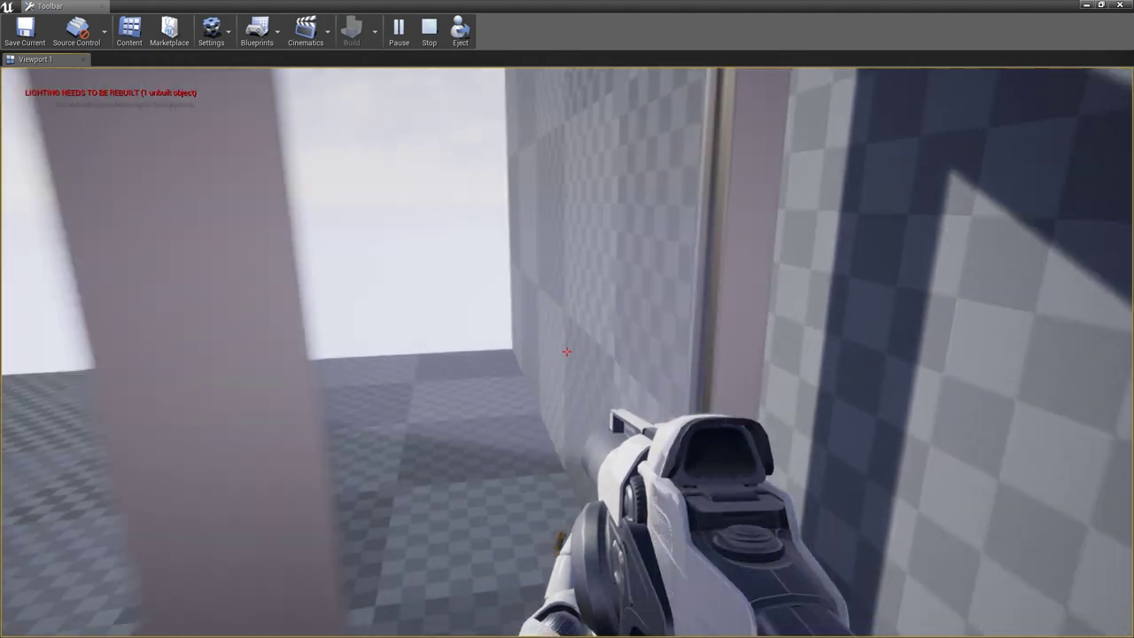
key("w")
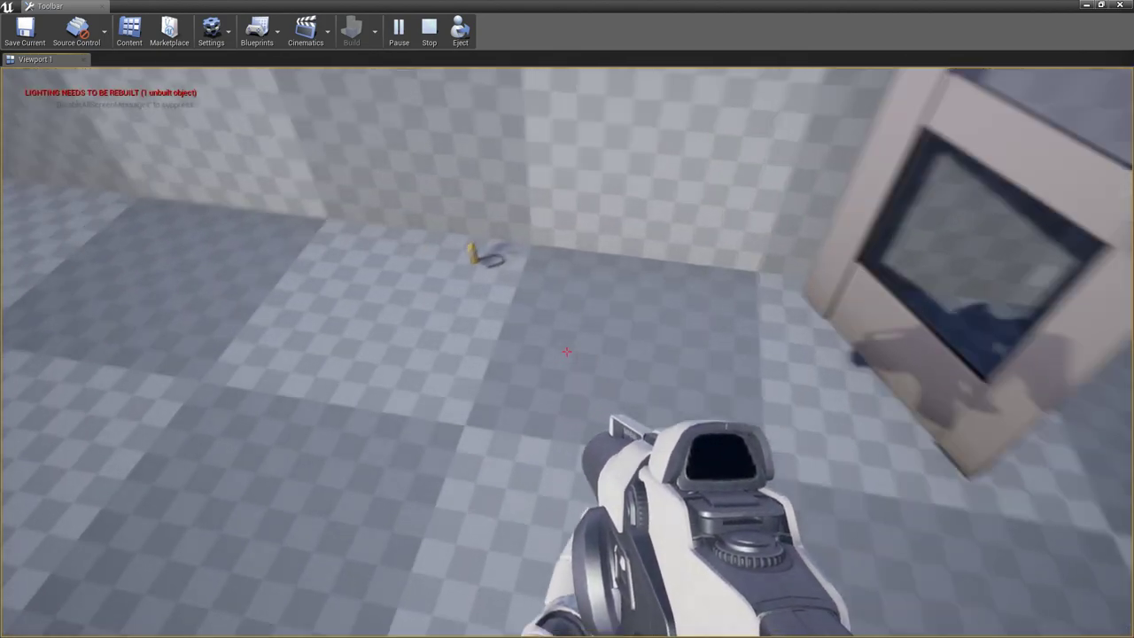
key("w")
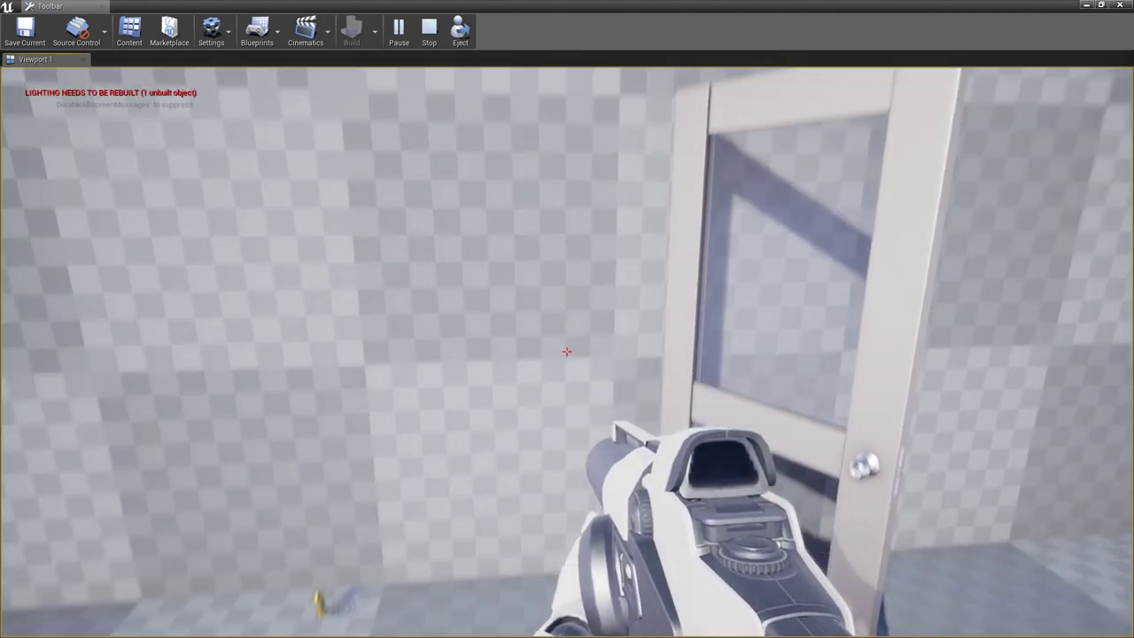
key("w")
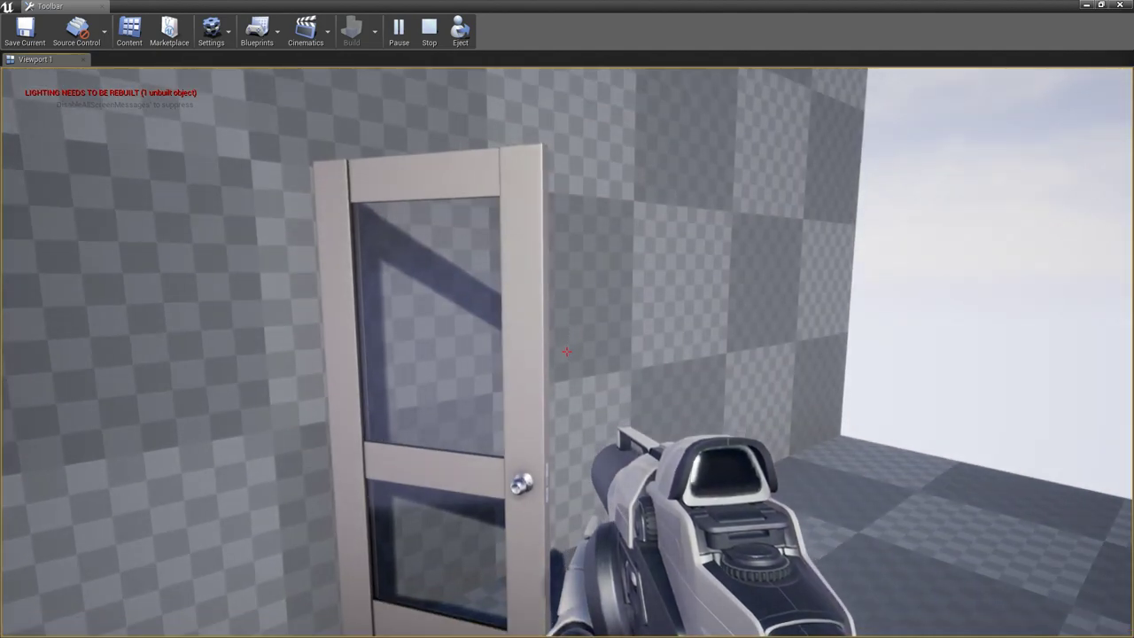
key("s")
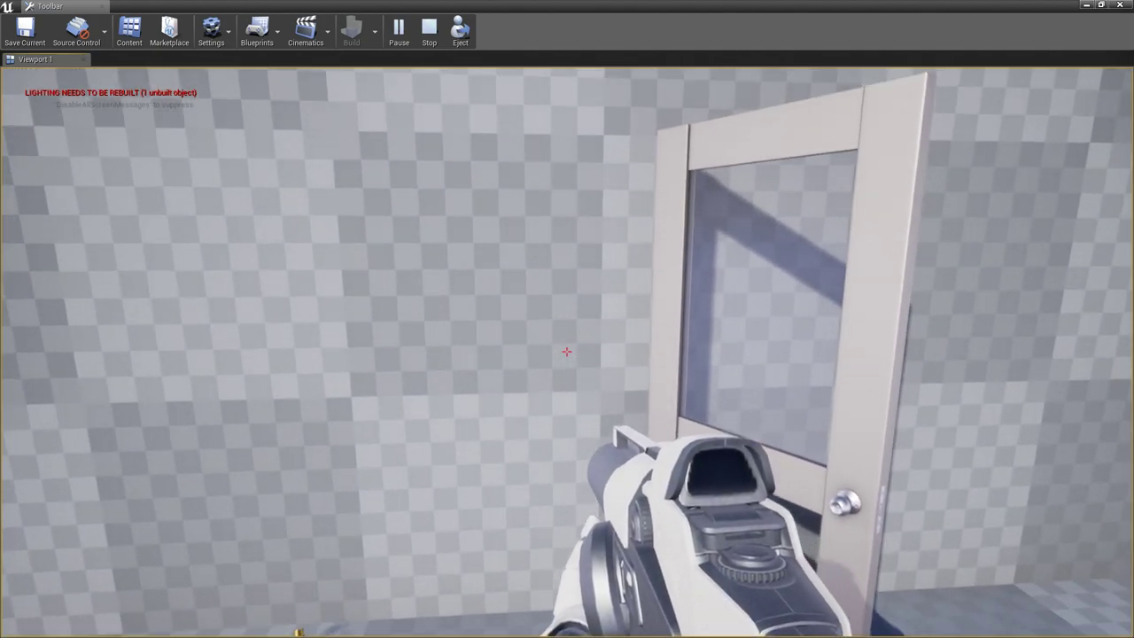